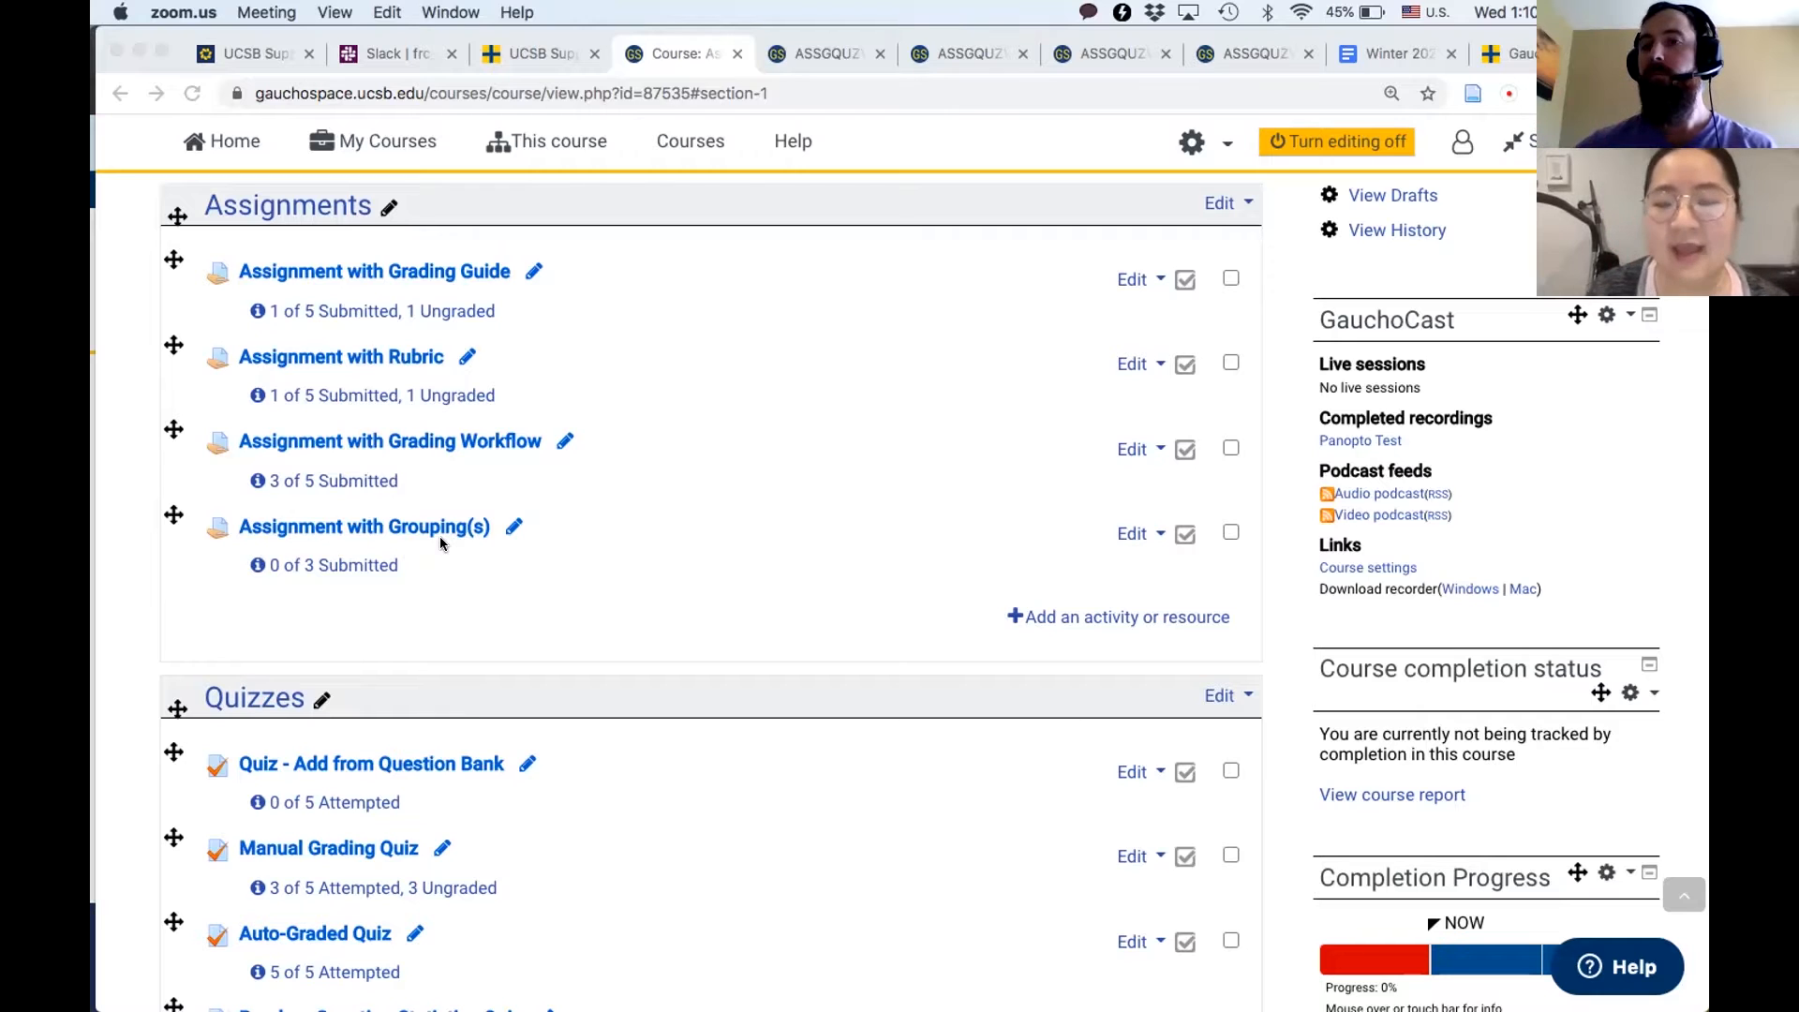
- Open the grading page for the Assignment with Grading Guide activity
{"action": "left_click", "coordinate": [103, 390]}
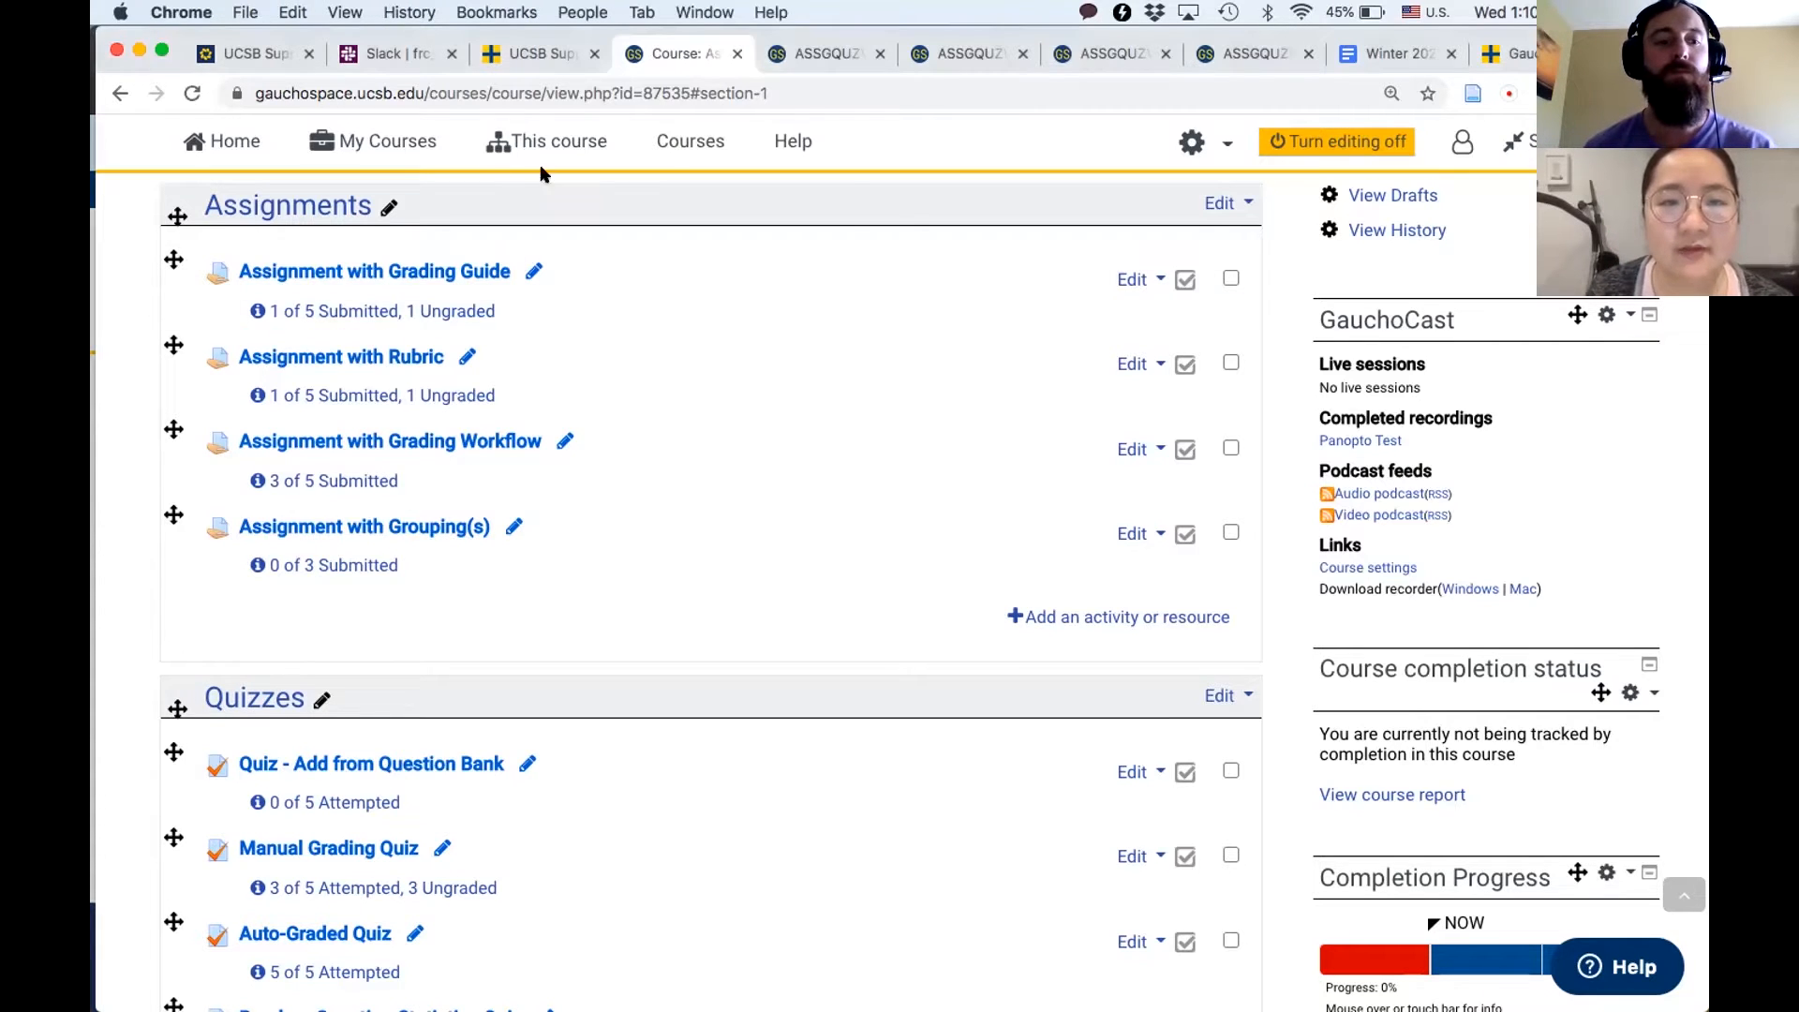
{"action": "left_click", "coordinate": [818, 57]}
{"action": "scroll", "coordinate": [562, 712], "scroll_direction": "down", "scroll_amount": 3}
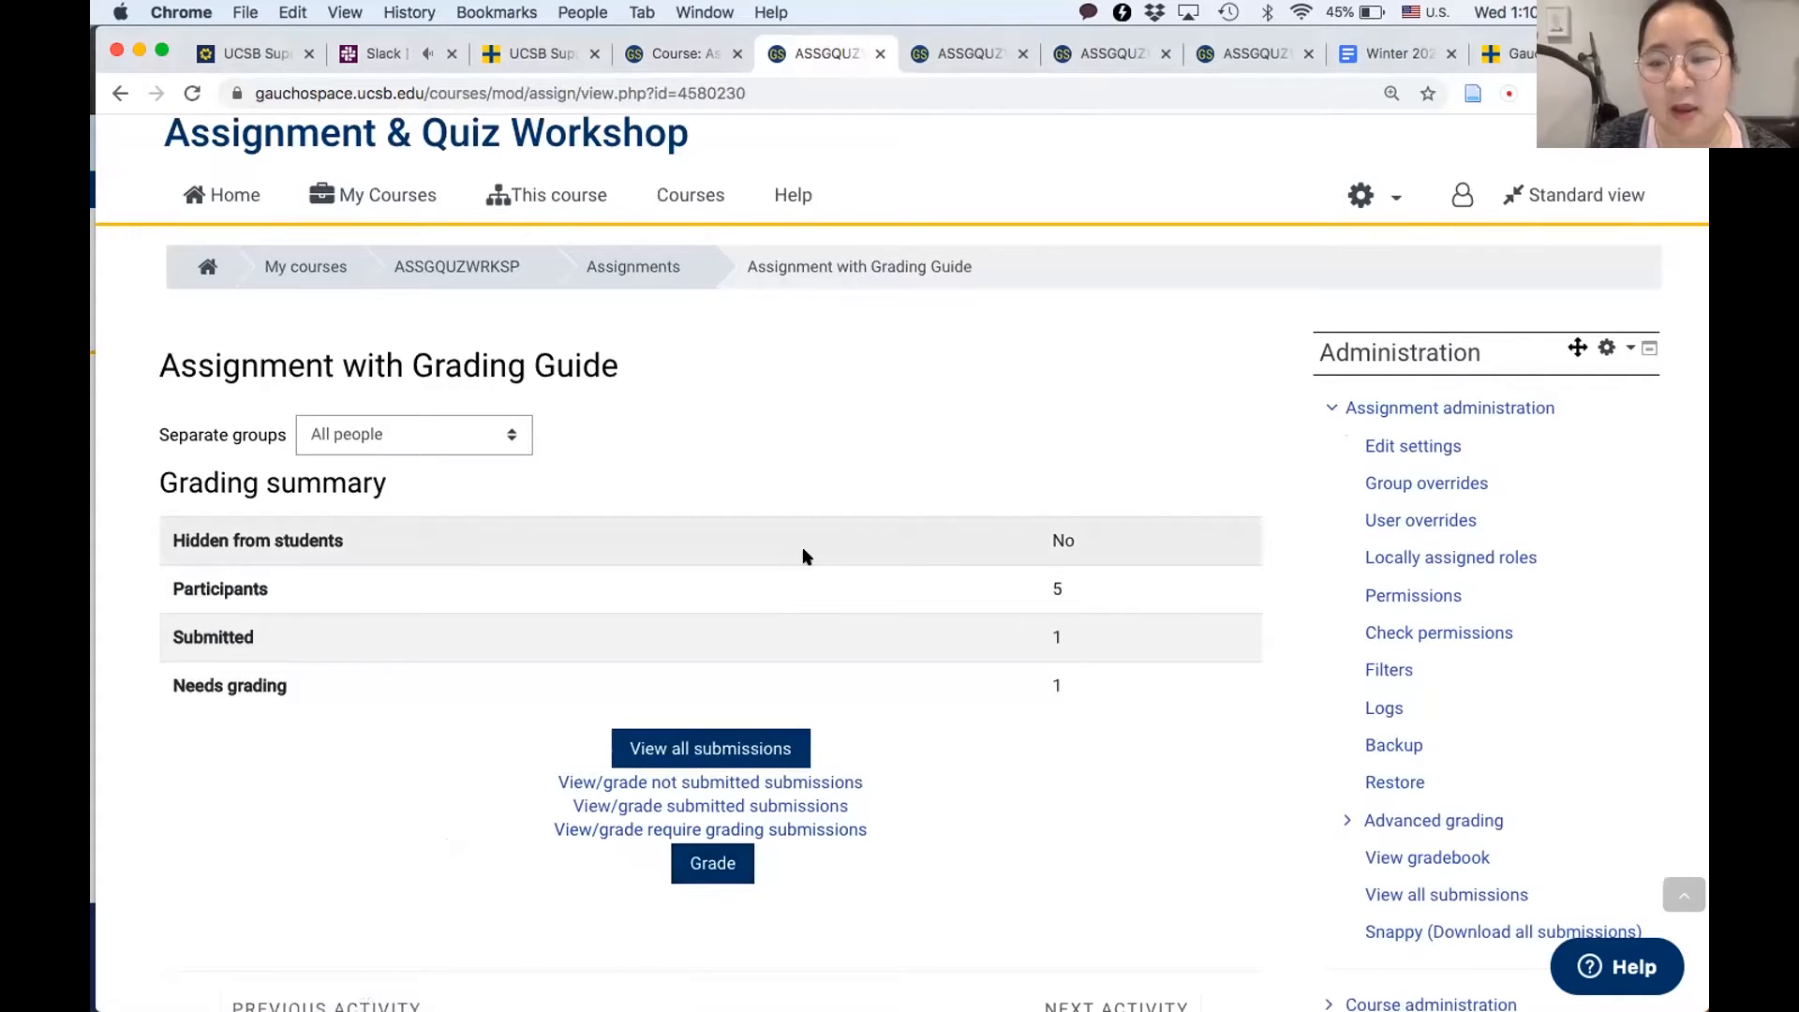
{"action": "scroll", "coordinate": [717, 769], "scroll_direction": "down", "scroll_amount": 3}
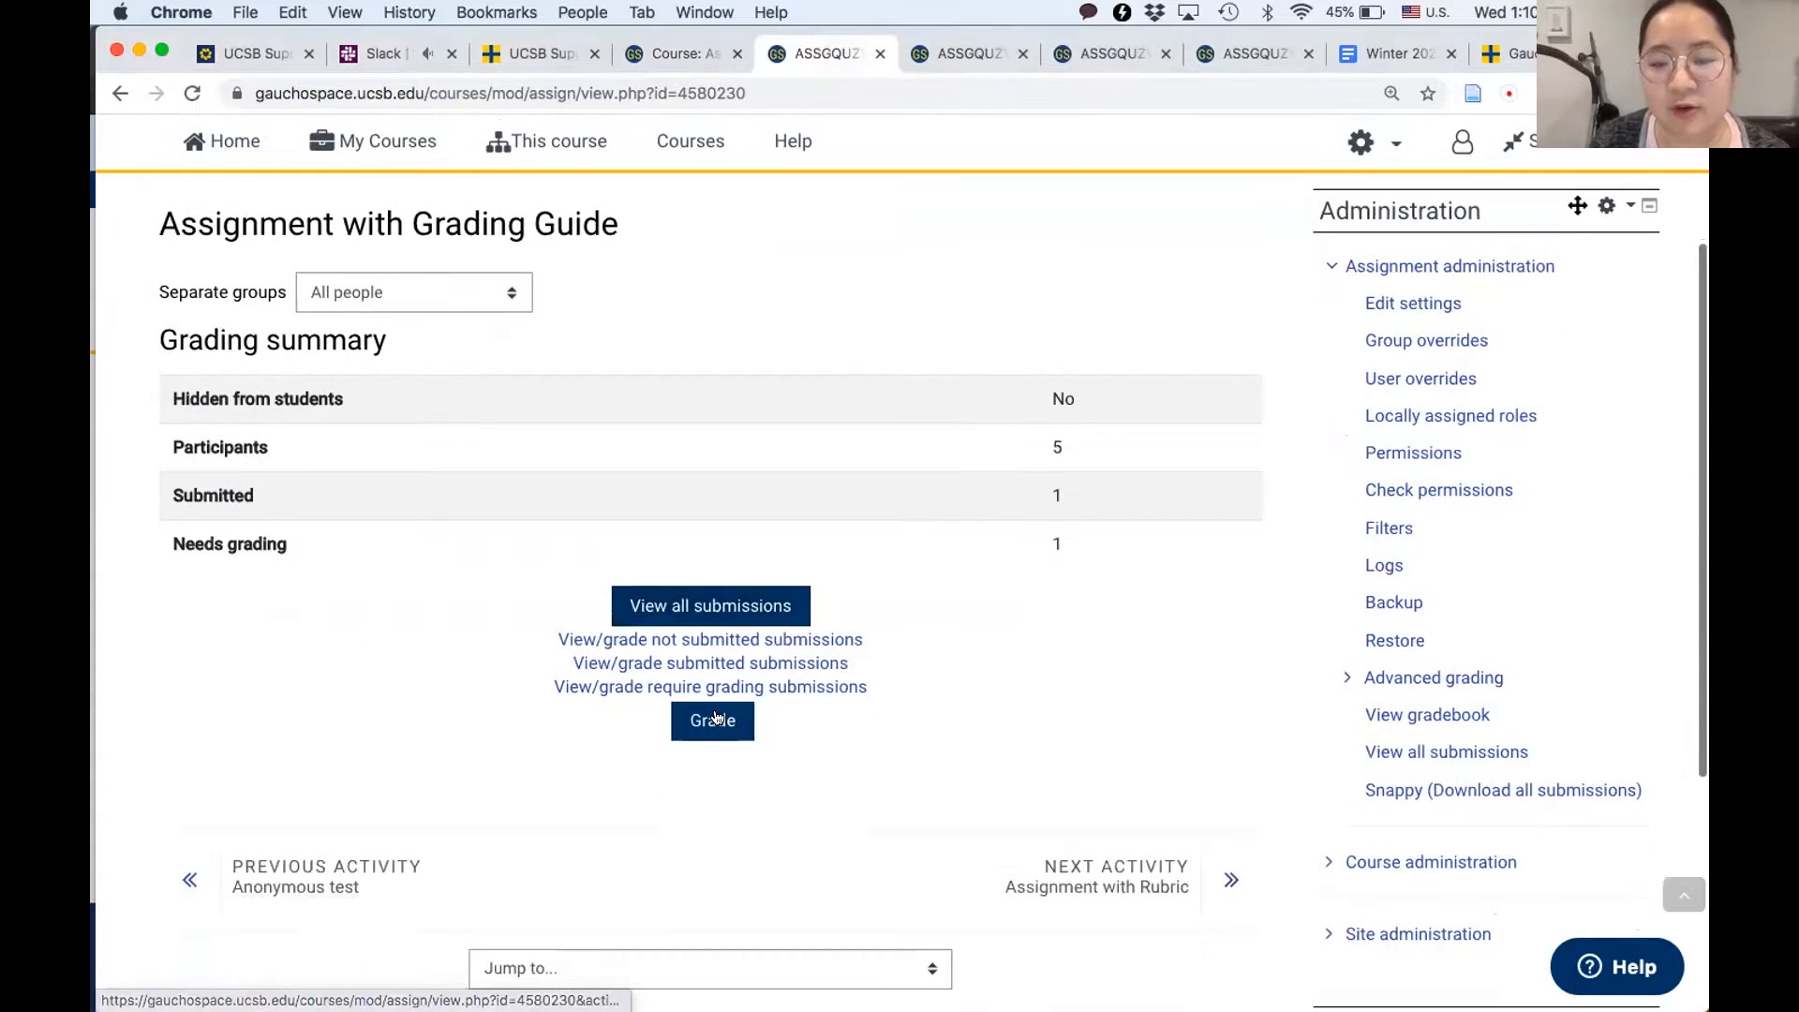
{"action": "left_click", "coordinate": [715, 718]}
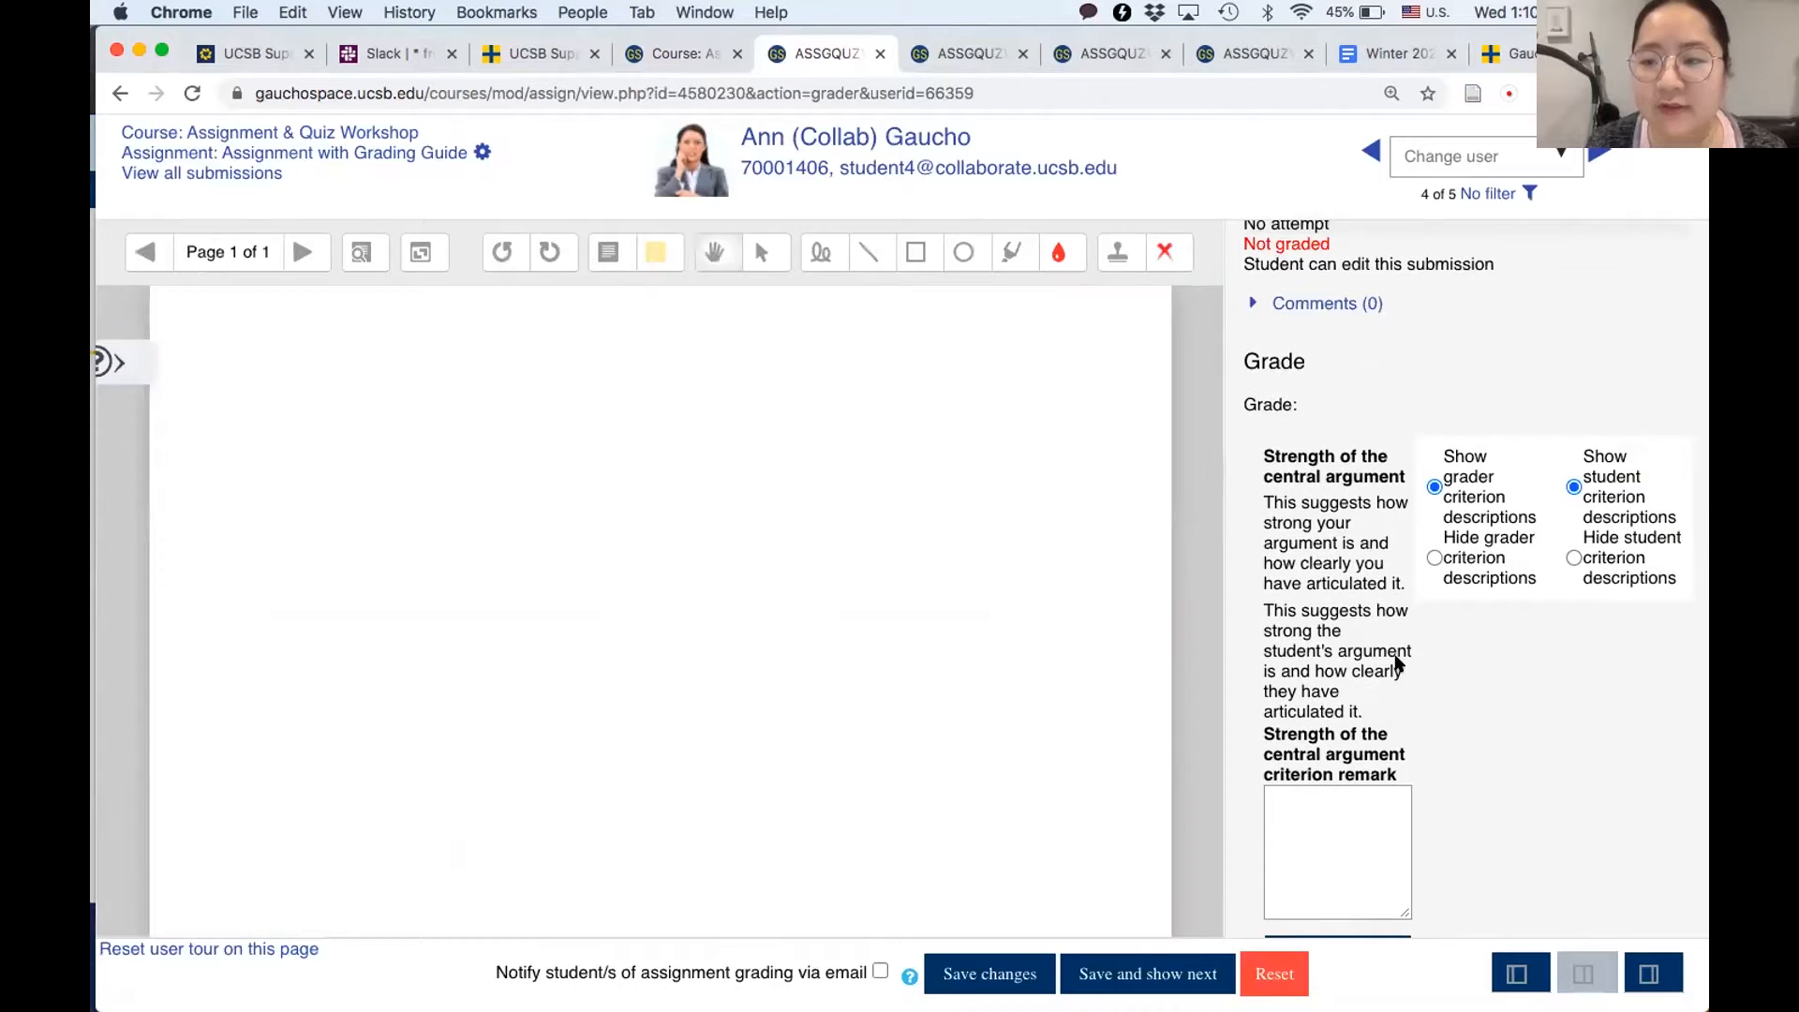
- Examine the grading guide's criteria descriptions, remark boxes and score fields, from Strength of the central argument to Substantiating the argument
{"action": "scroll", "coordinate": [1460, 594], "scroll_direction": "down", "scroll_amount": 2}
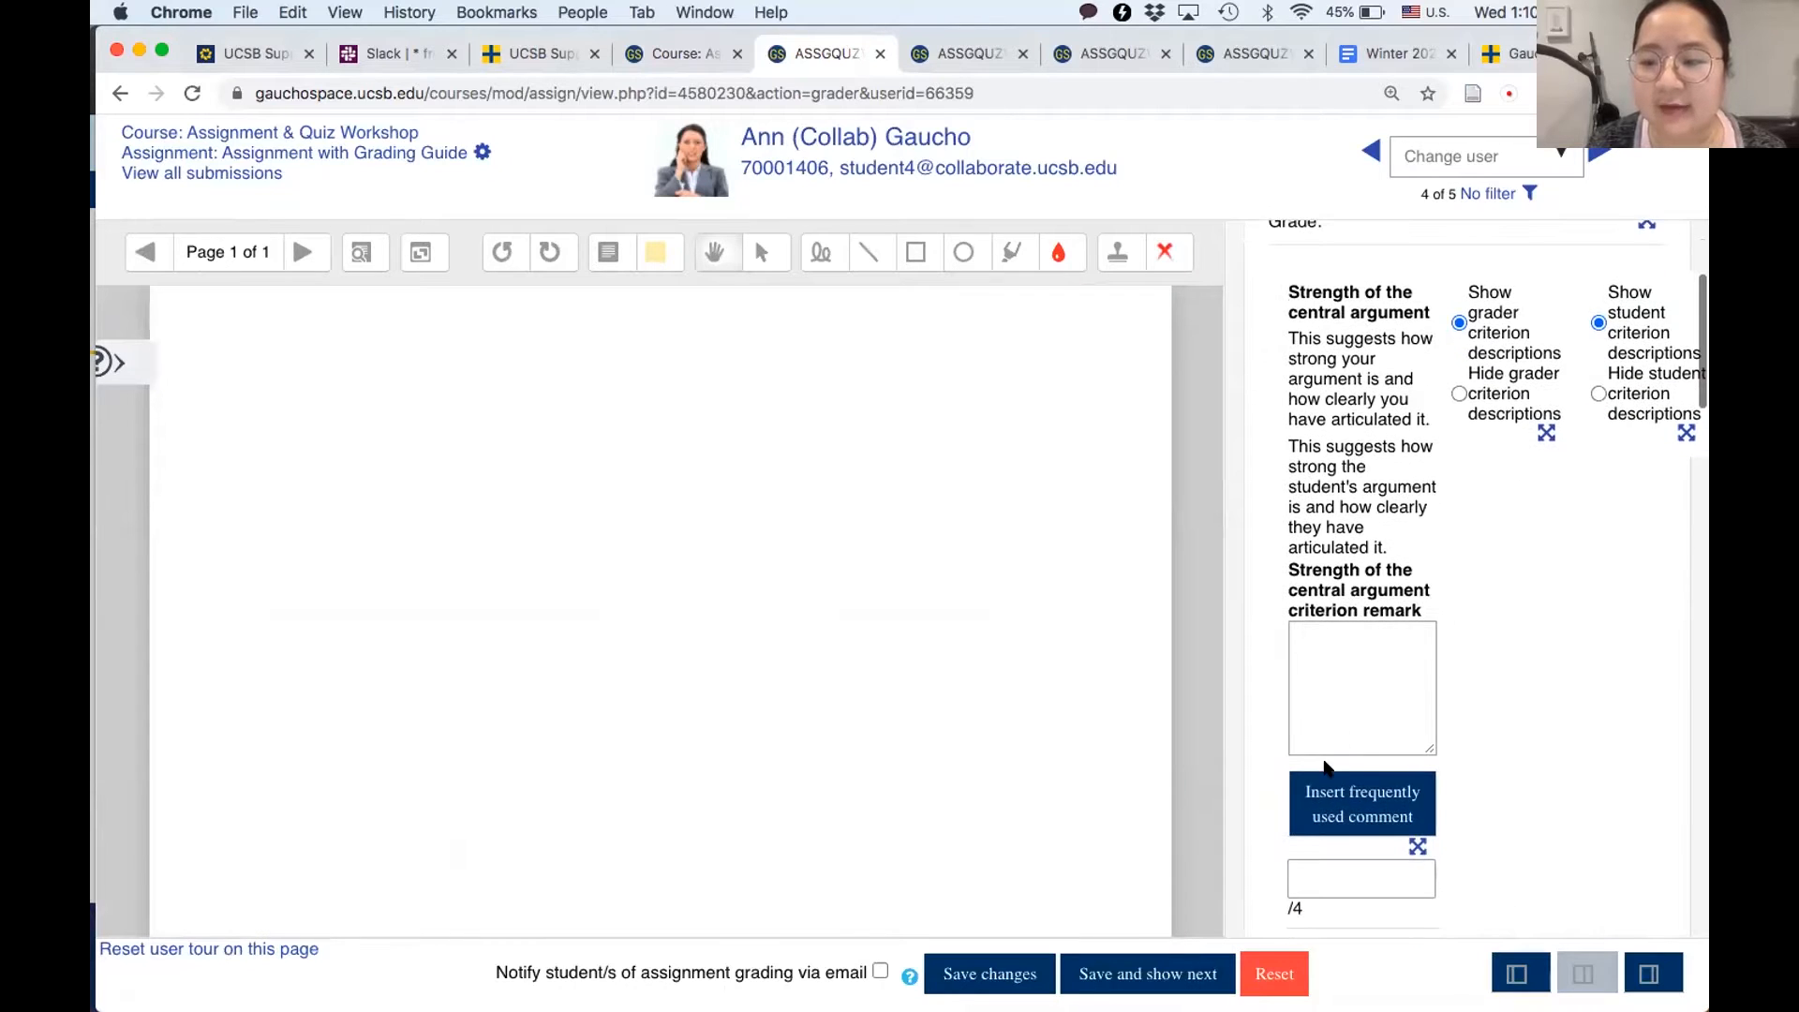
{"action": "scroll", "coordinate": [1326, 768], "scroll_direction": "down", "scroll_amount": 1}
{"action": "scroll", "coordinate": [1325, 764], "scroll_direction": "down", "scroll_amount": 1}
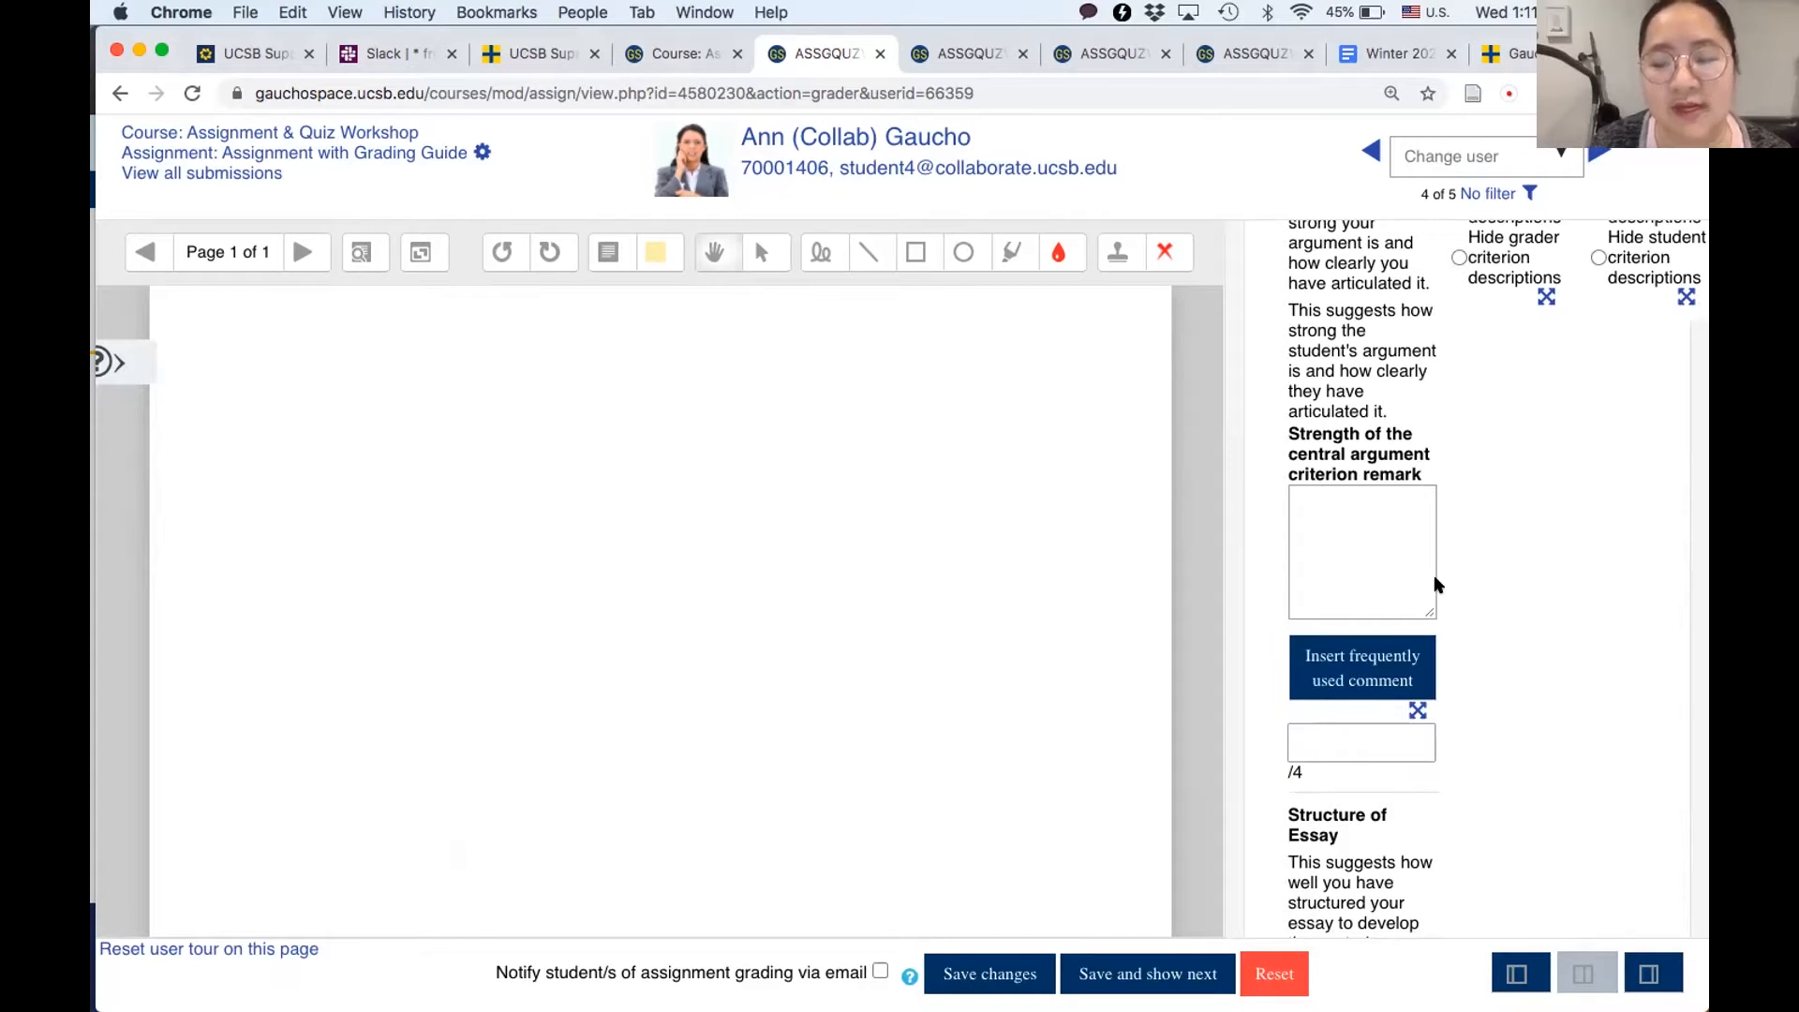
{"action": "scroll", "coordinate": [1383, 558], "scroll_direction": "up", "scroll_amount": 3}
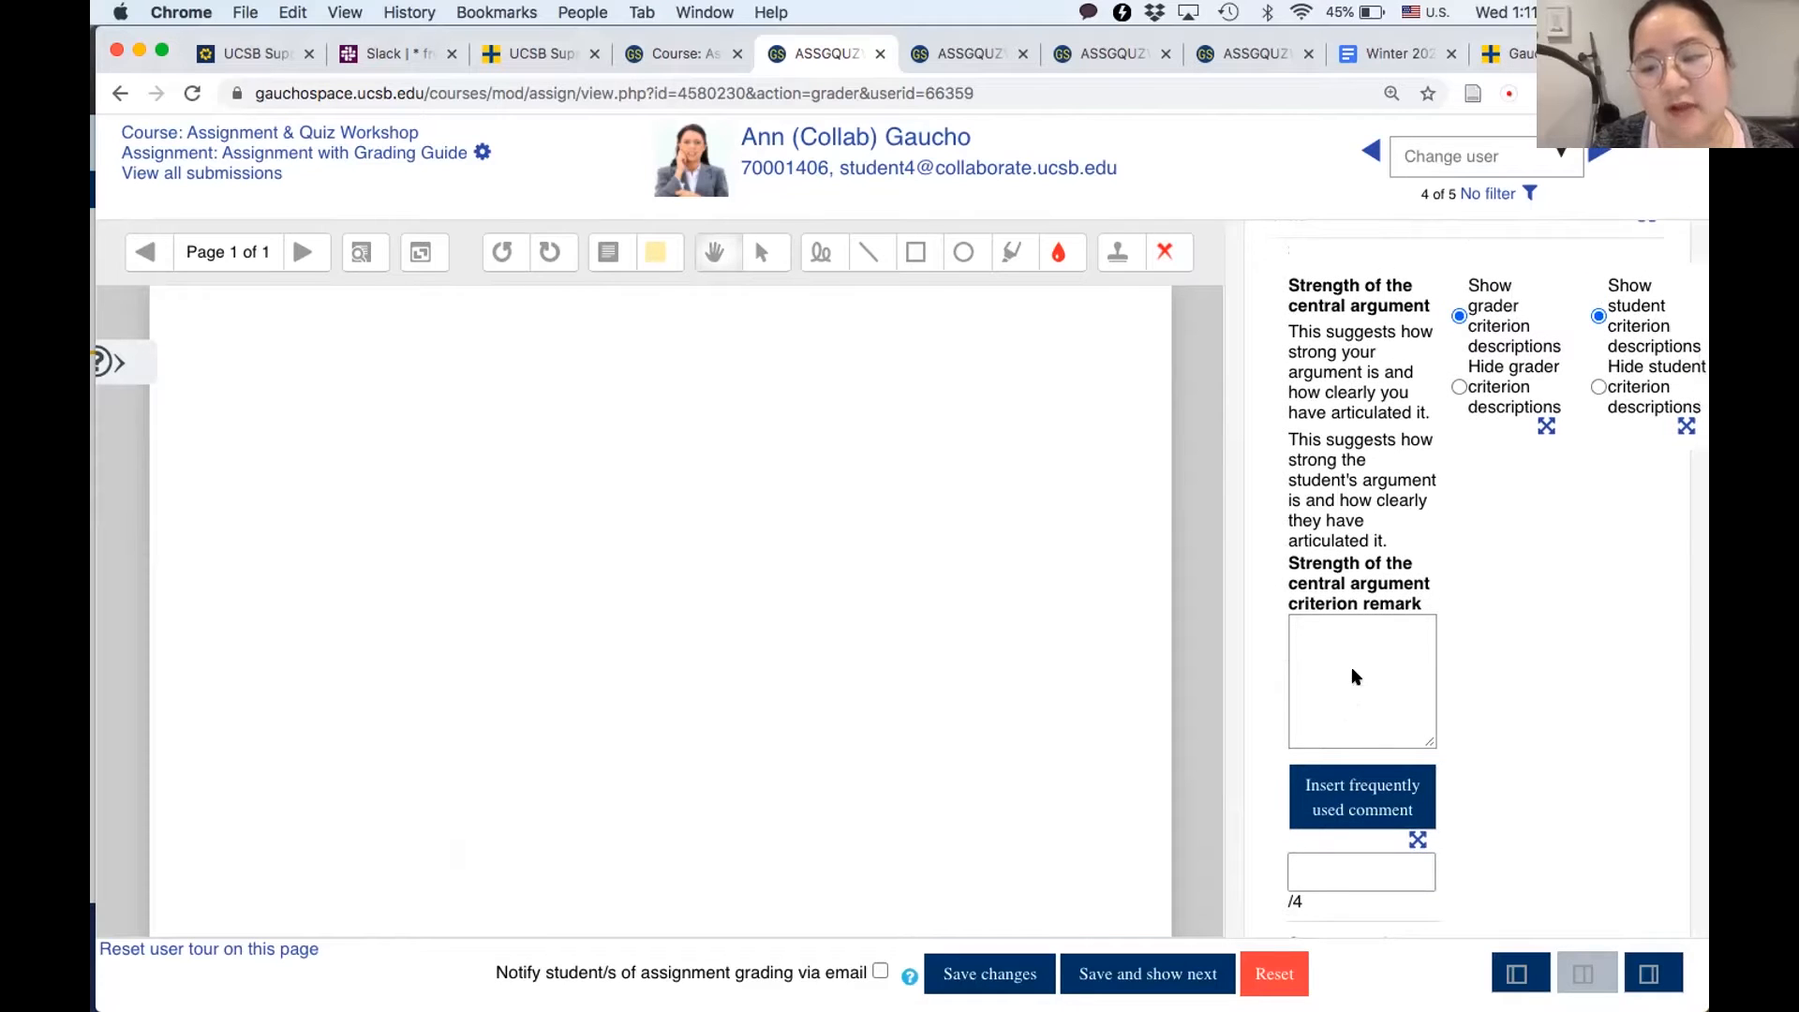
{"action": "scroll", "coordinate": [1353, 677], "scroll_direction": "up", "scroll_amount": 2}
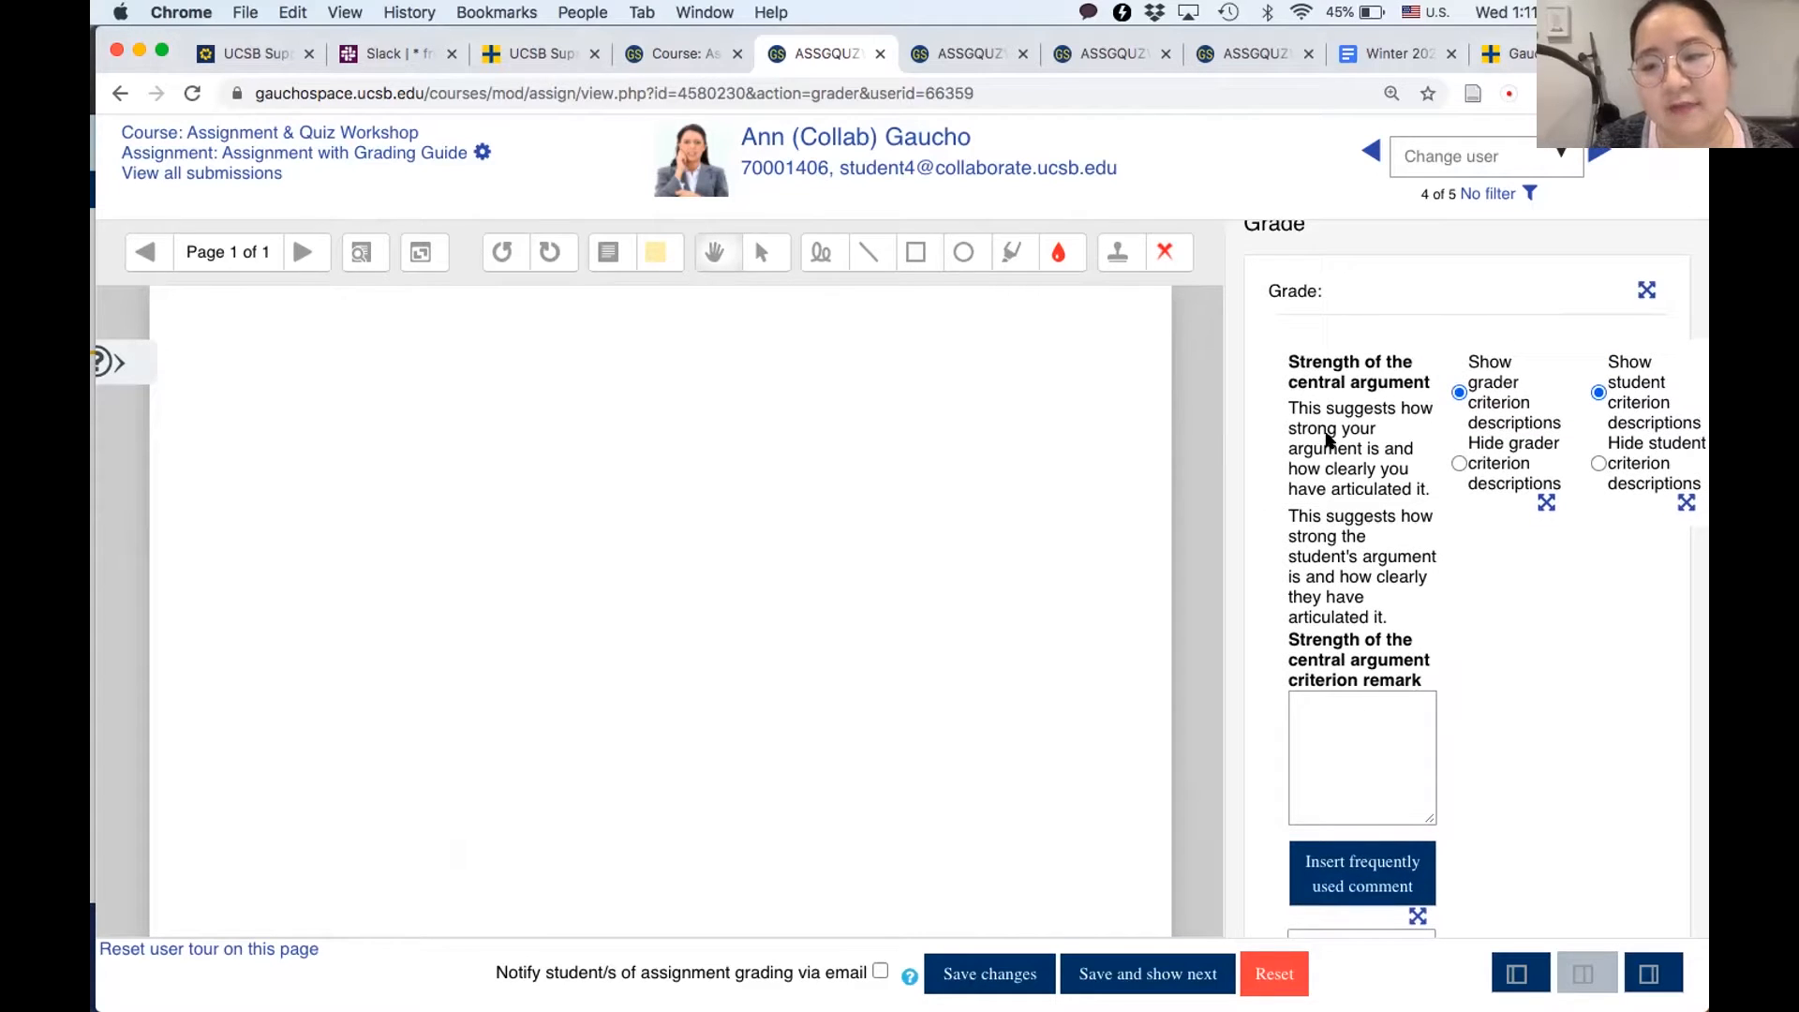
{"action": "scroll", "coordinate": [1310, 476], "scroll_direction": "down", "scroll_amount": 7}
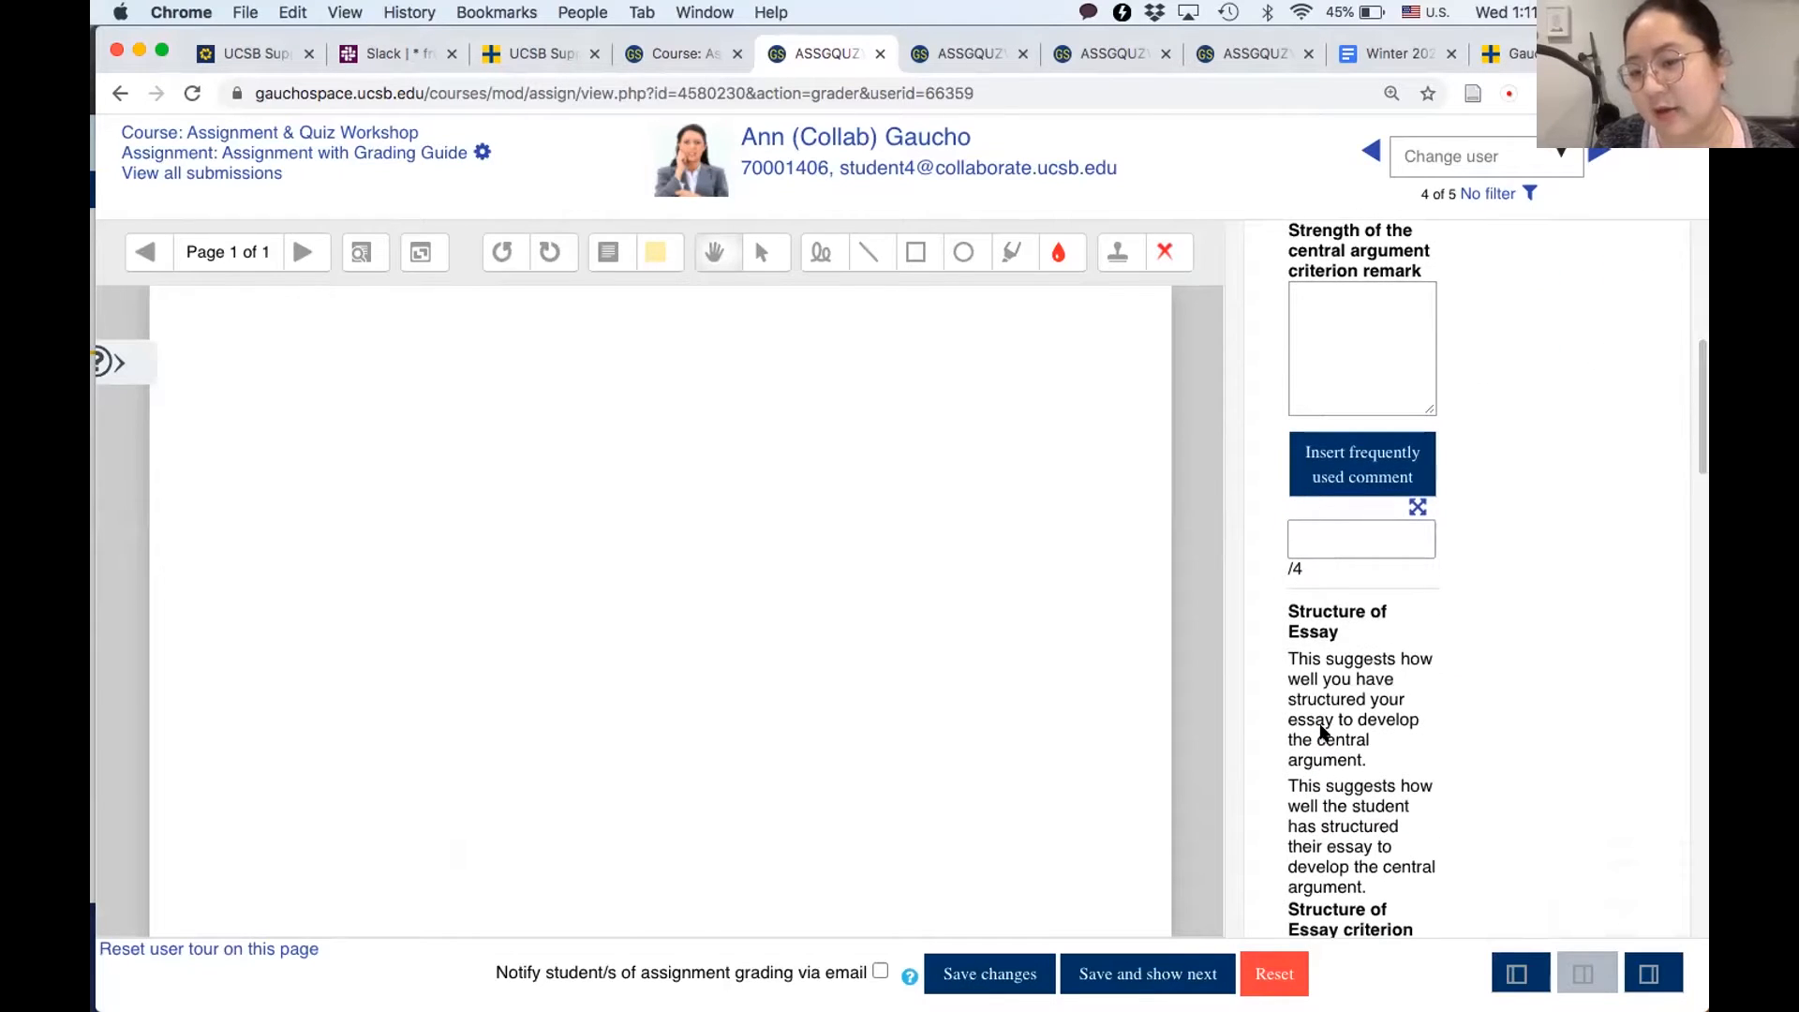
{"action": "scroll", "coordinate": [1322, 731], "scroll_direction": "up", "scroll_amount": 10}
{"action": "scroll", "coordinate": [1322, 731], "scroll_direction": "down", "scroll_amount": 6}
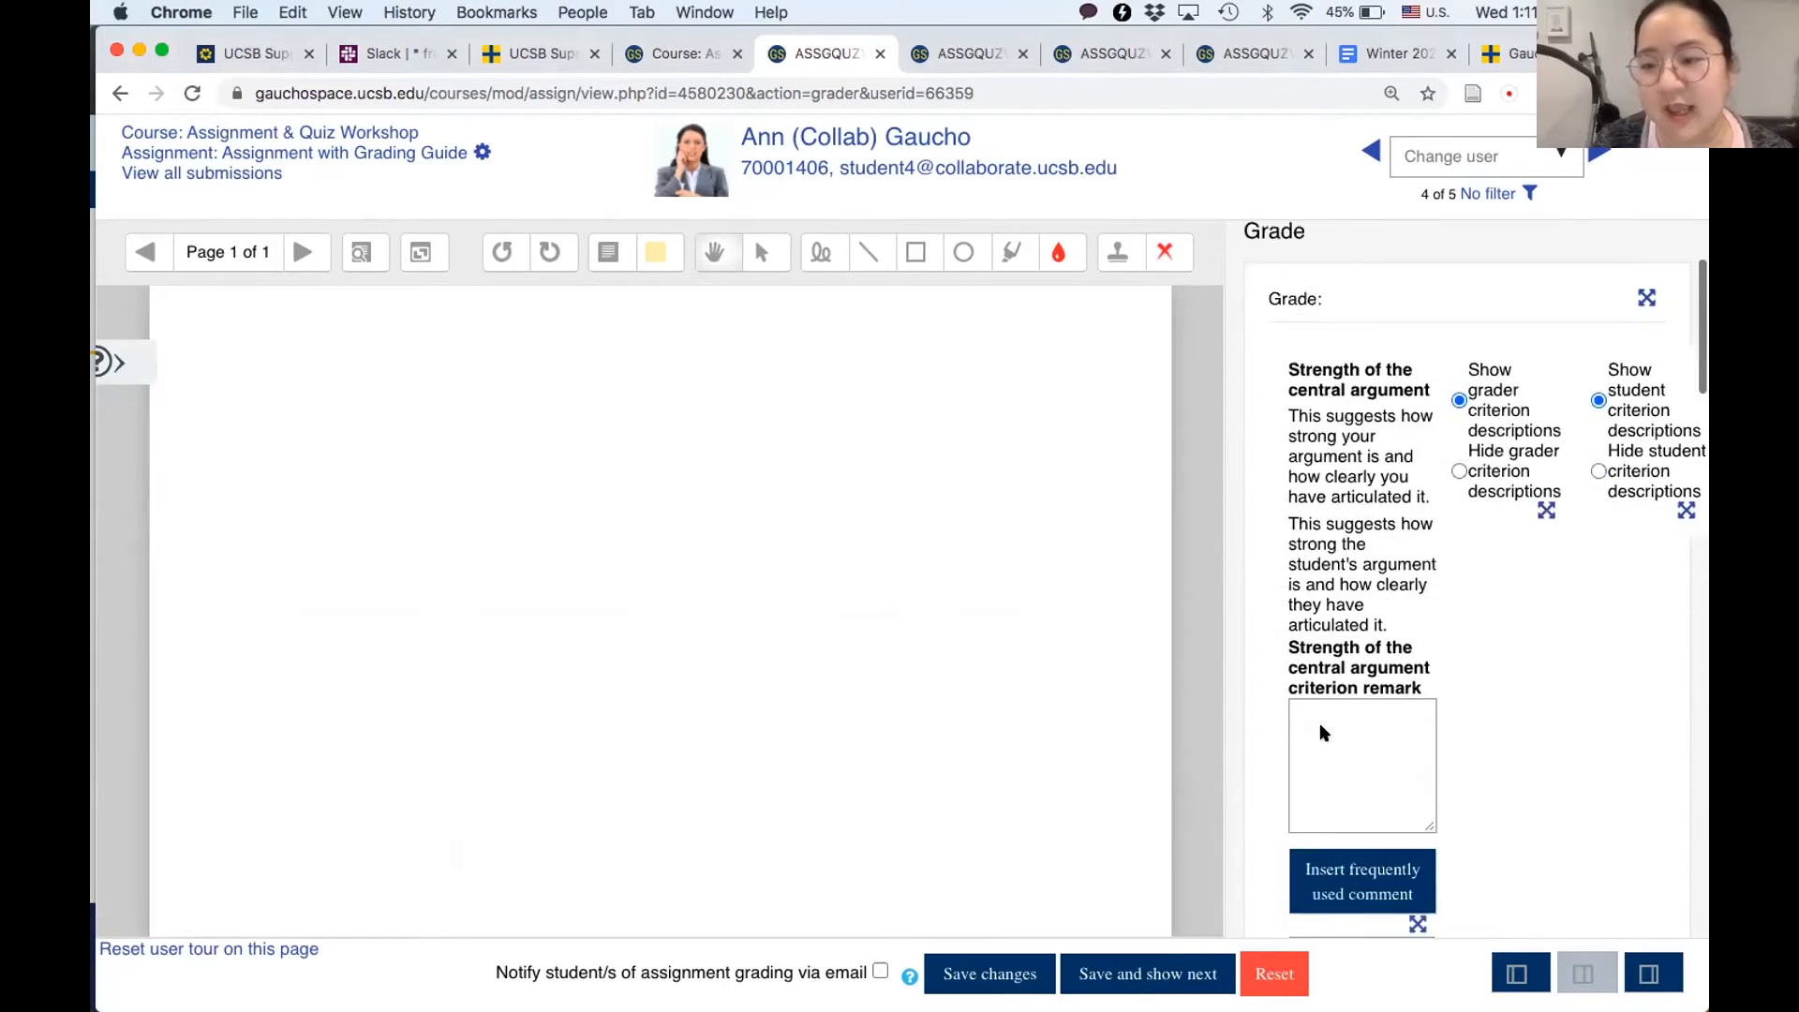
{"action": "scroll", "coordinate": [1326, 656], "scroll_direction": "down", "scroll_amount": 4}
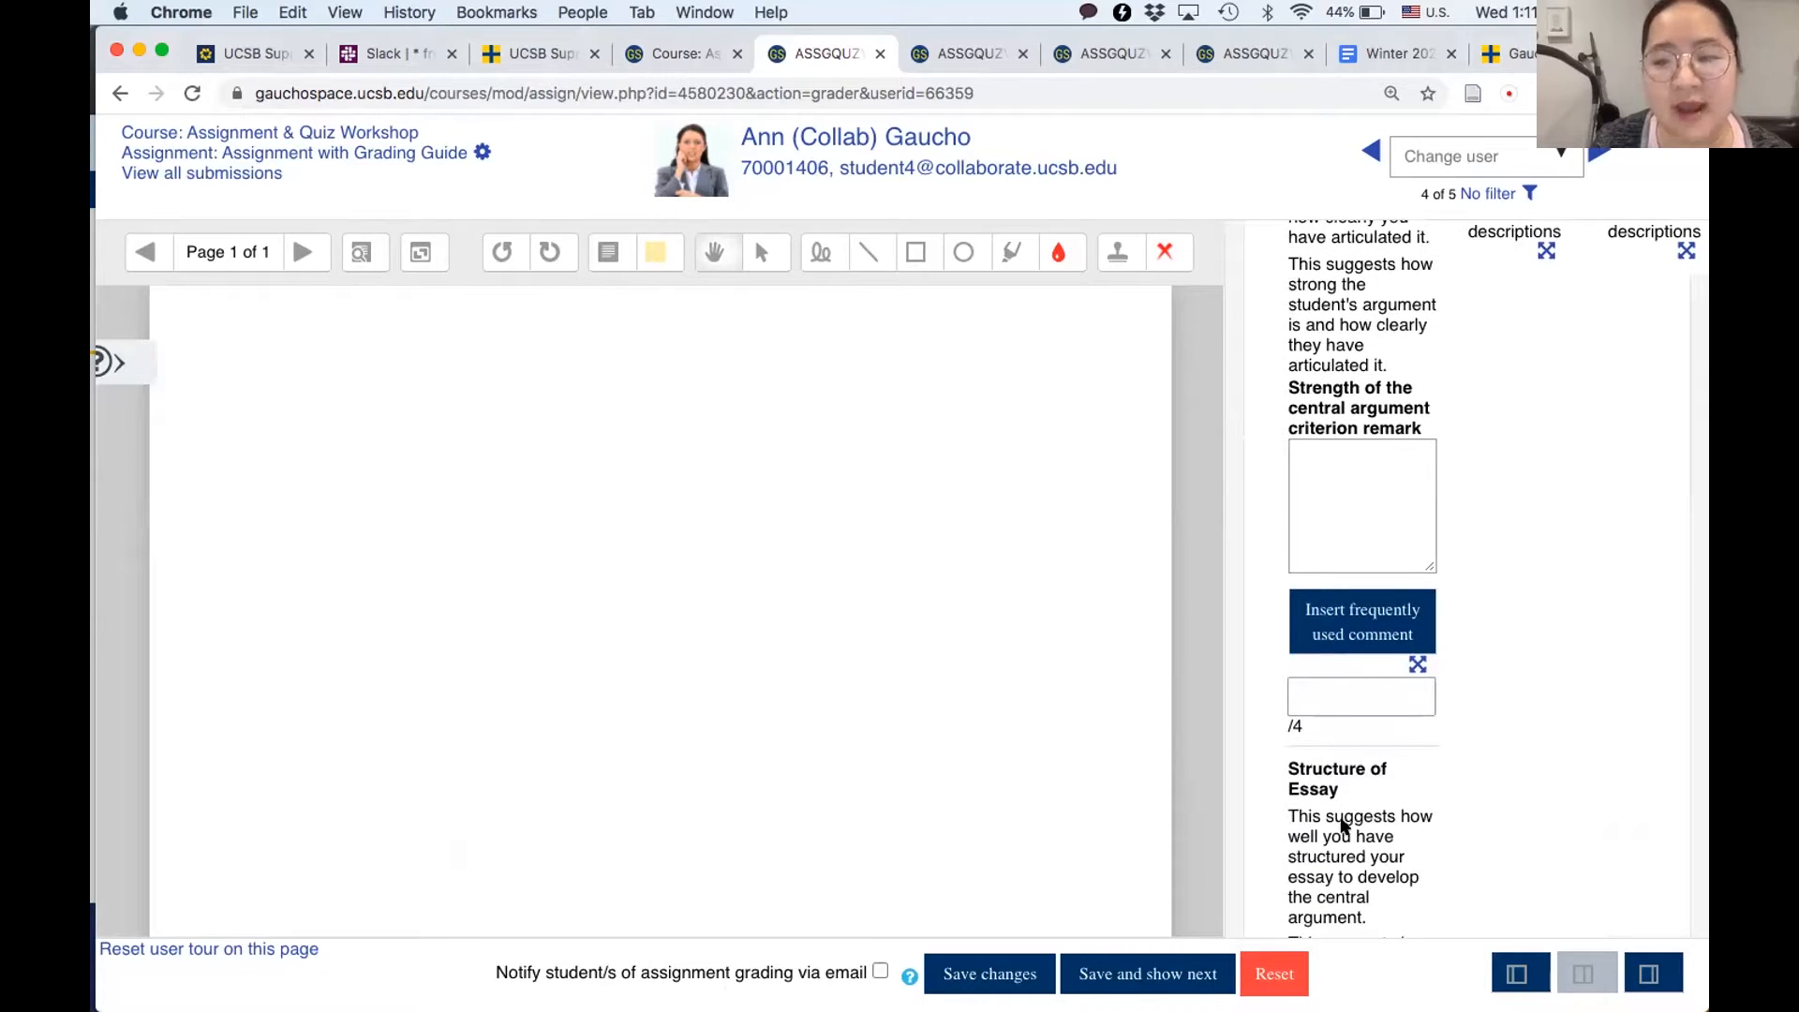
{"action": "scroll", "coordinate": [1340, 821], "scroll_direction": "down", "scroll_amount": 10}
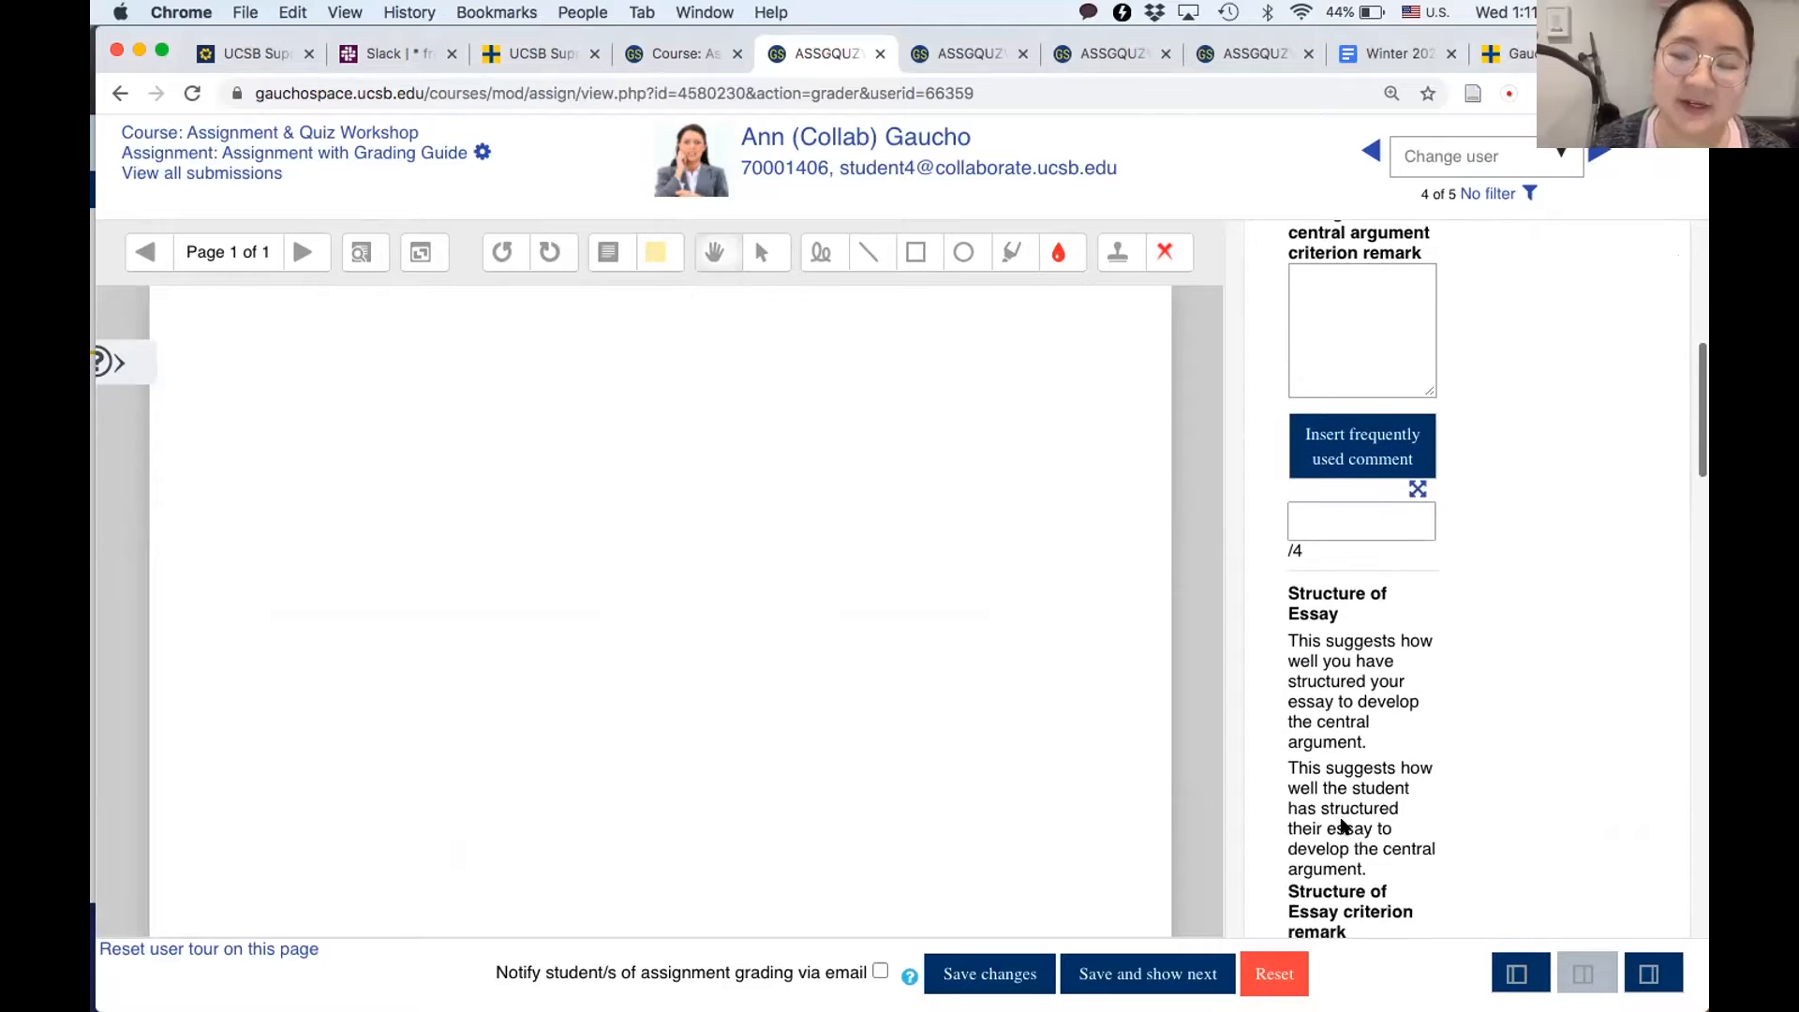
{"action": "scroll", "coordinate": [1329, 770], "scroll_direction": "down", "scroll_amount": 4}
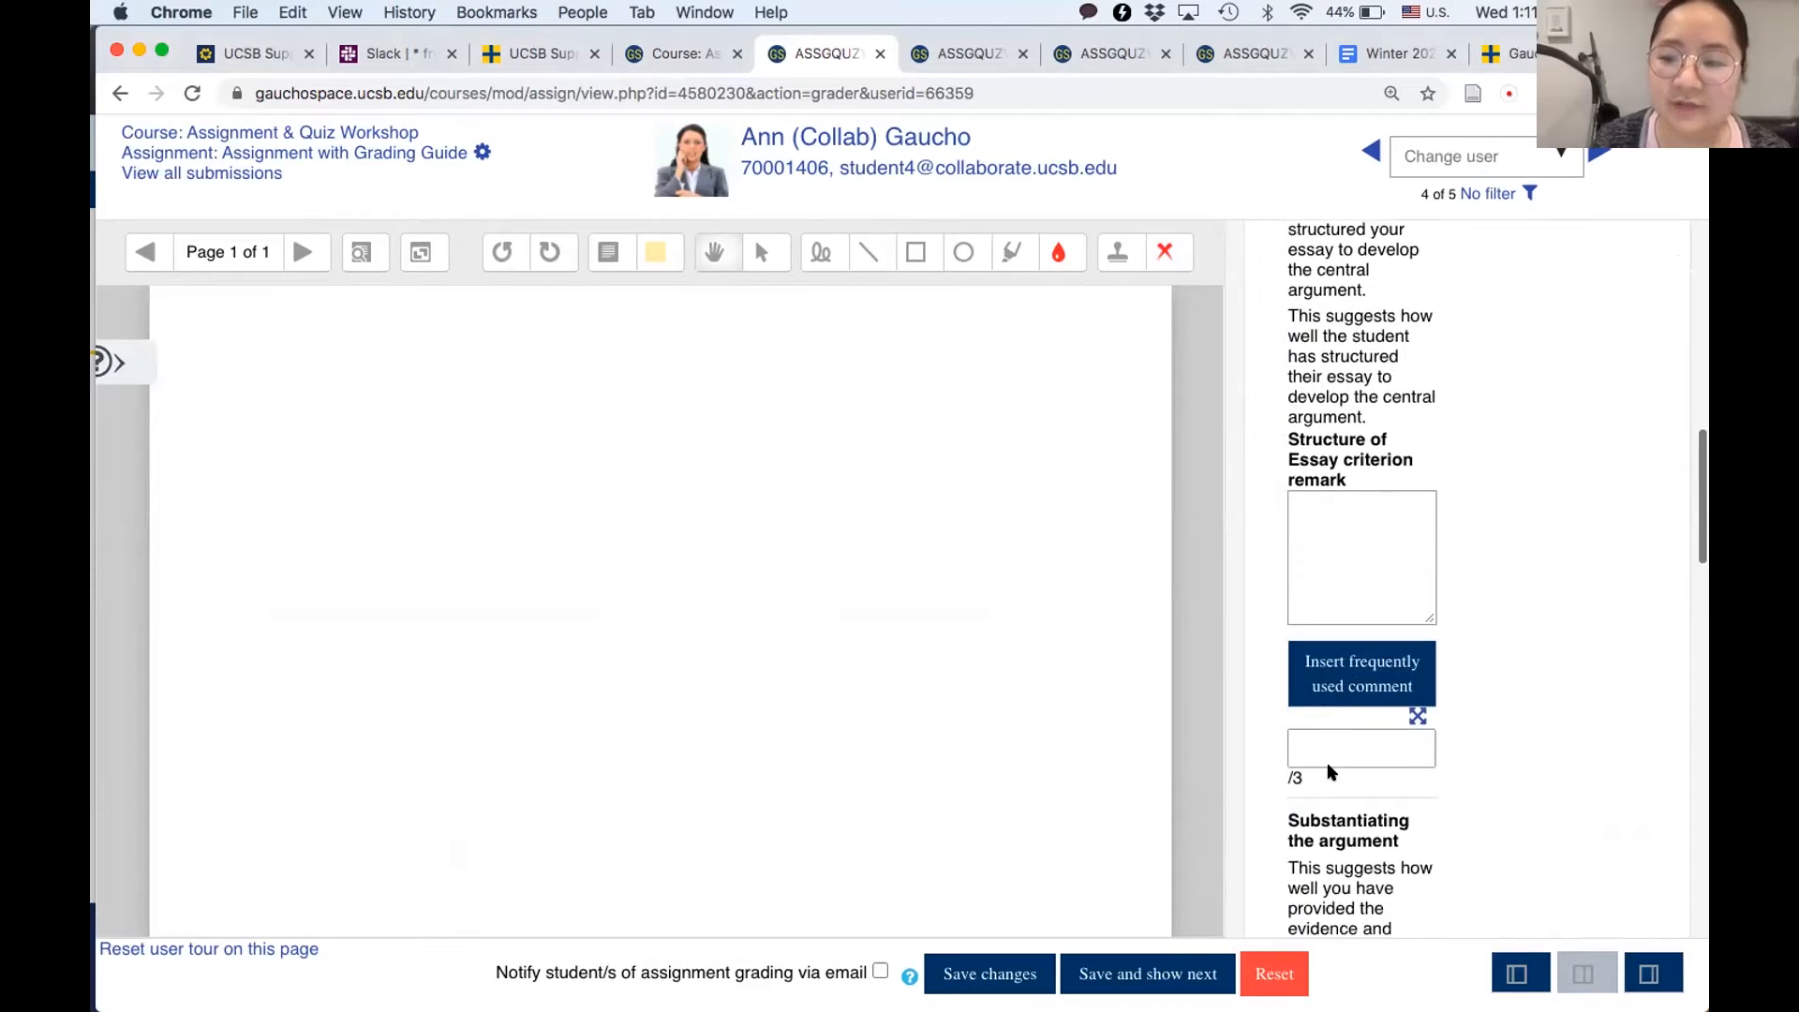
{"action": "scroll", "coordinate": [1303, 764], "scroll_direction": "down", "scroll_amount": 4}
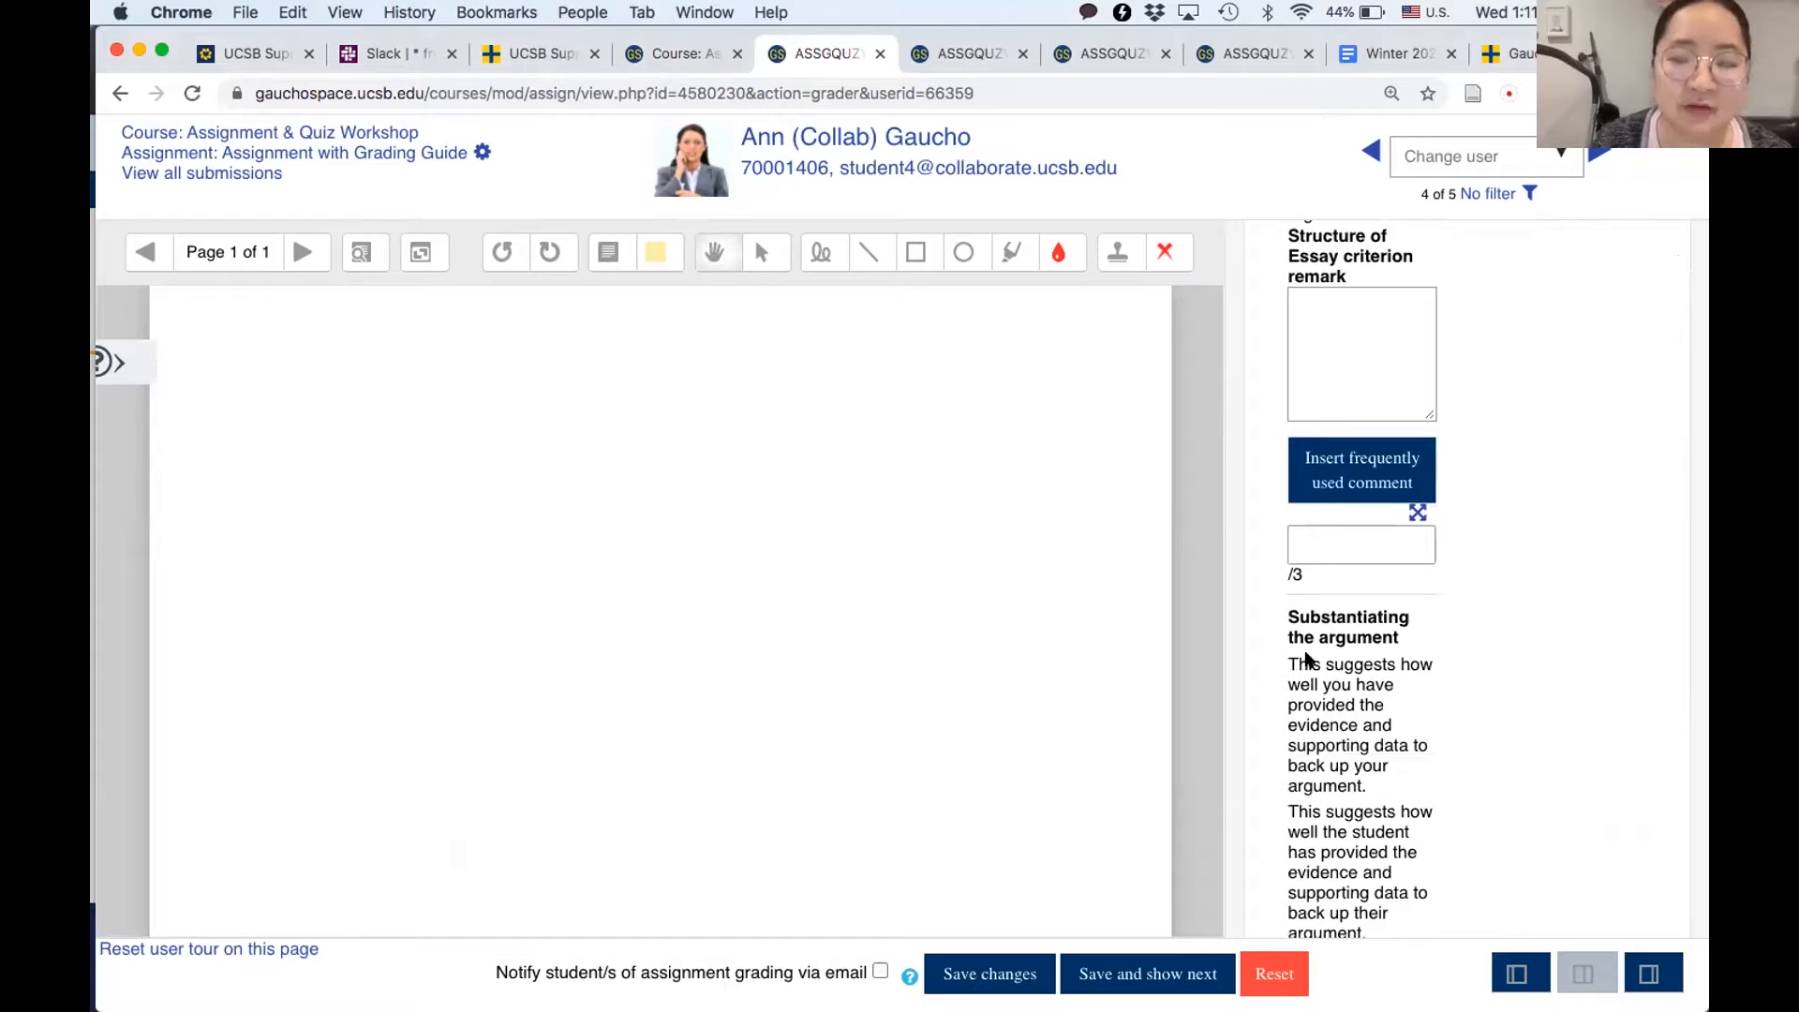
- Open the grading page for the Assignment with Rubric activity
{"action": "left_click", "coordinate": [948, 53]}
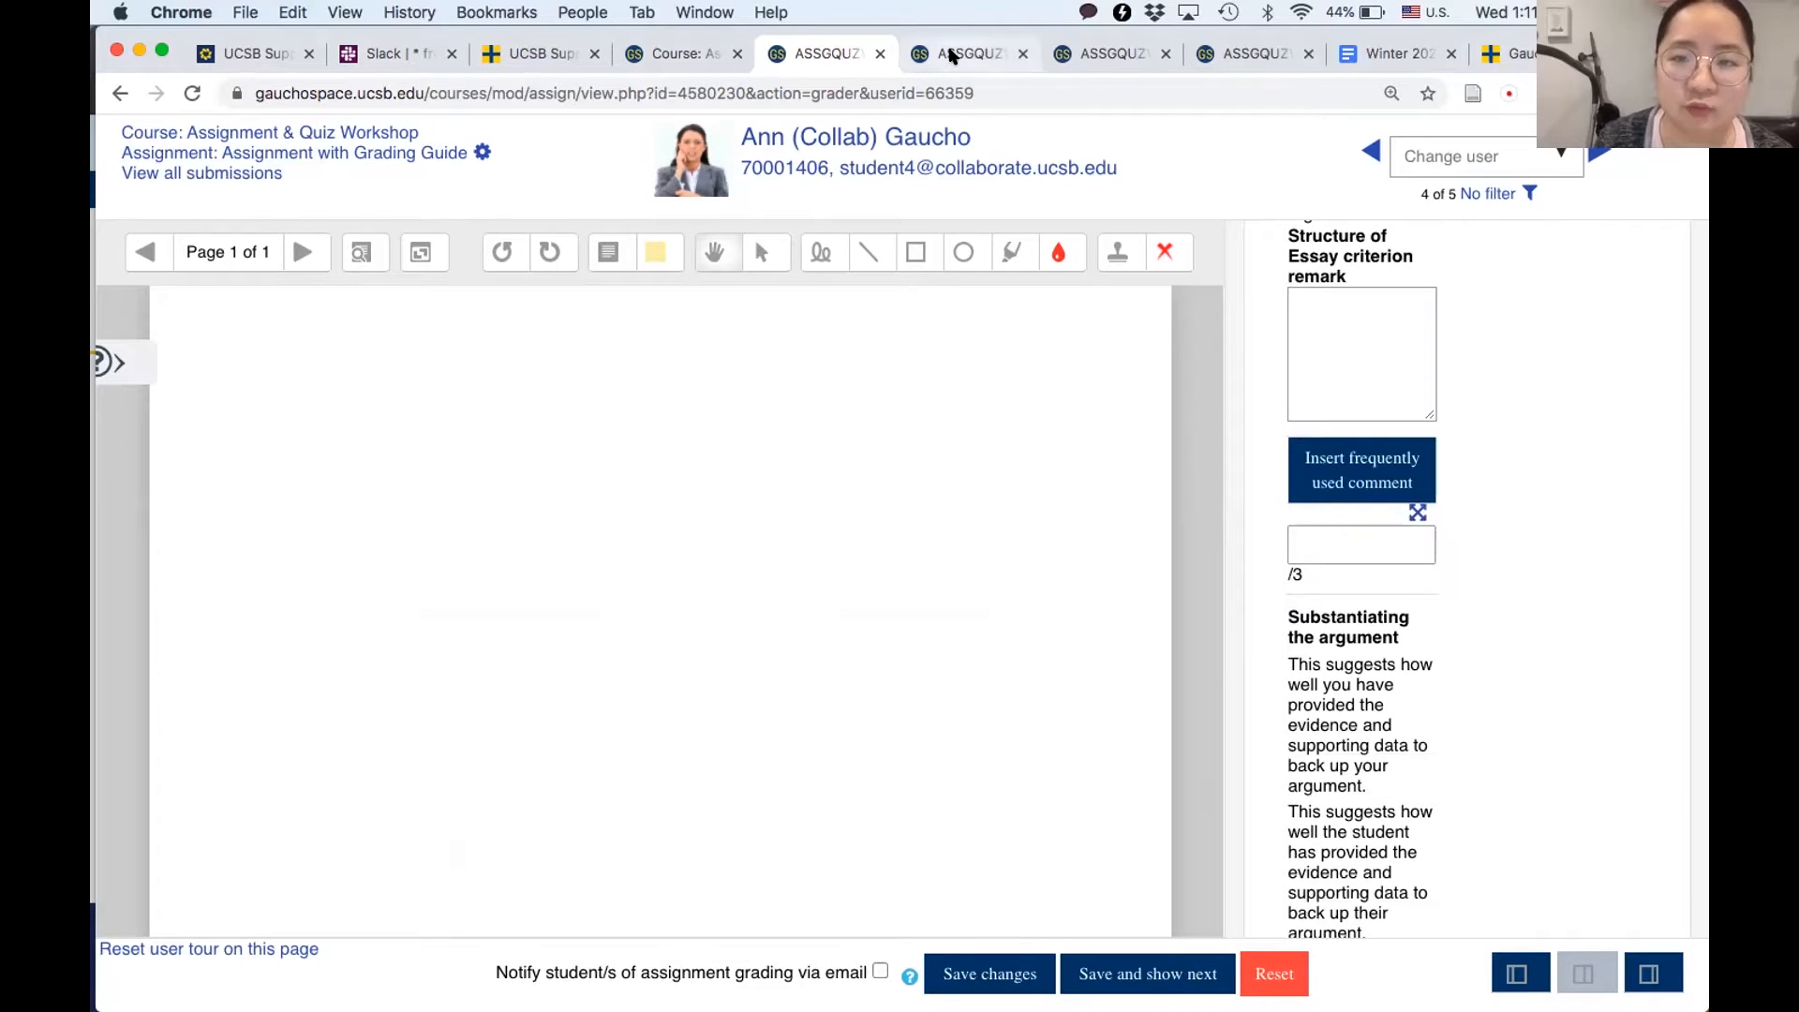
{"action": "scroll", "coordinate": [712, 646], "scroll_direction": "down", "scroll_amount": 4}
{"action": "left_click", "coordinate": [712, 655]}
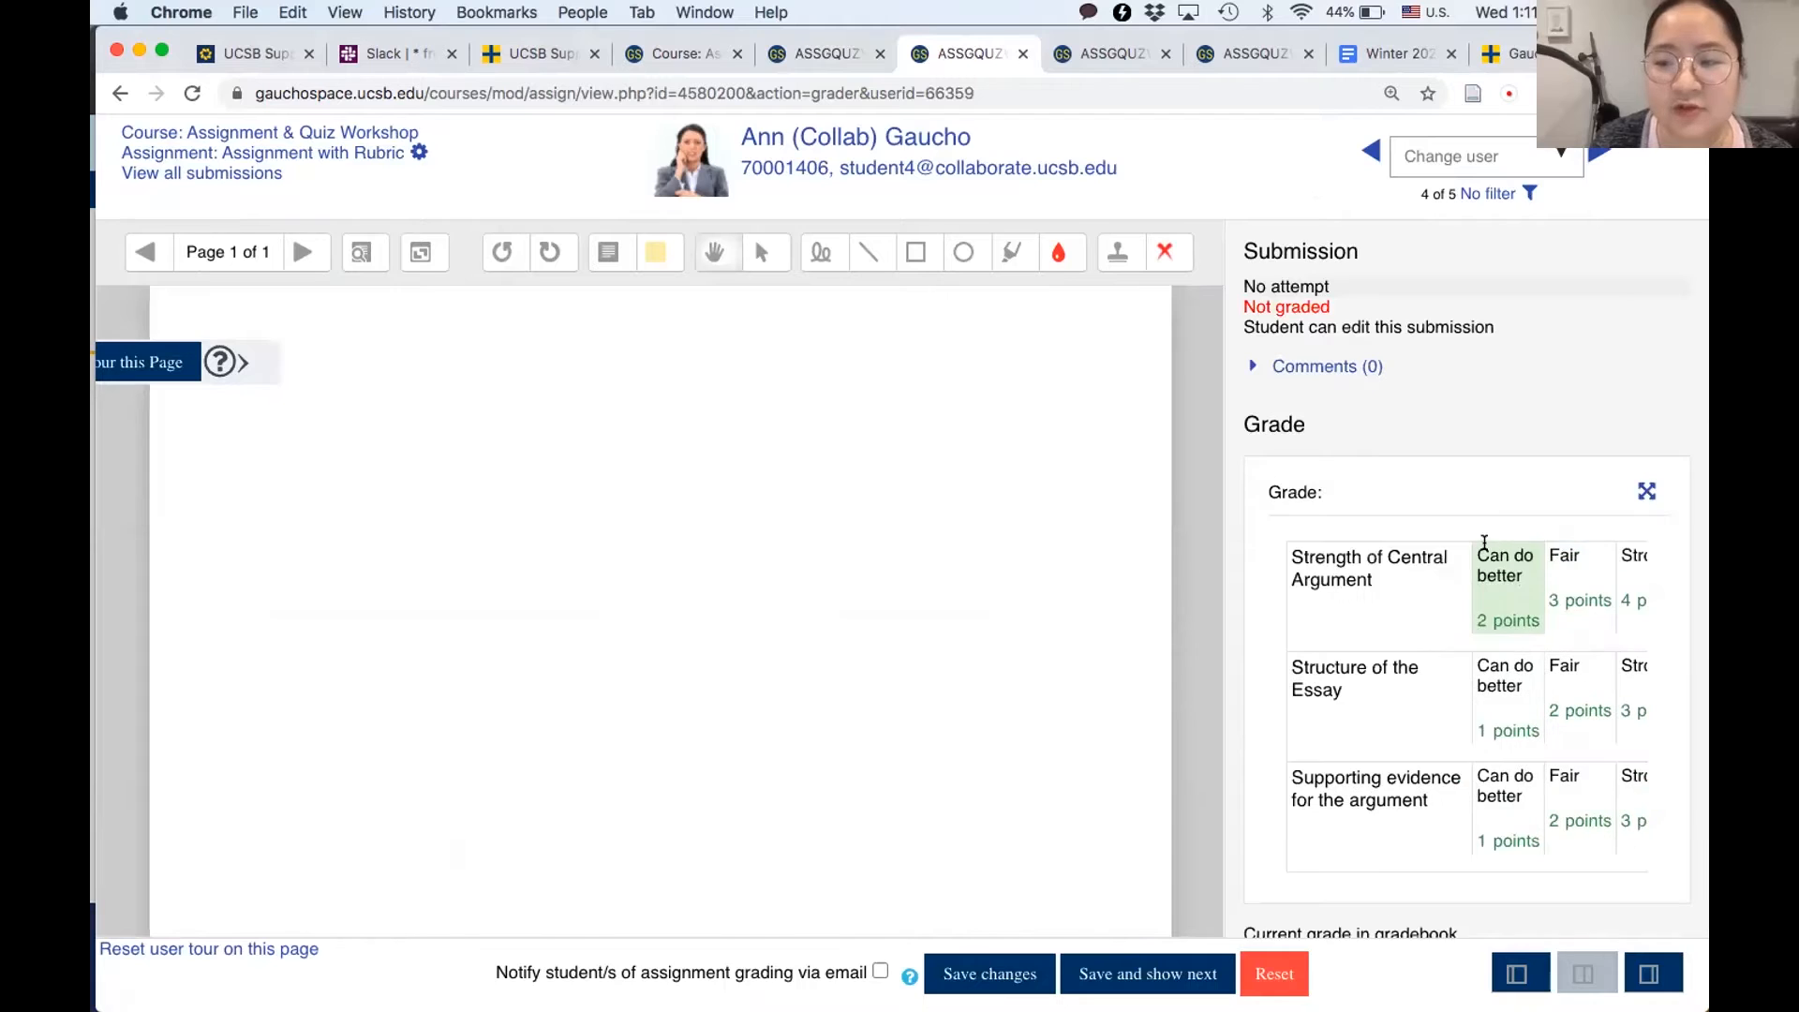
- Rate the rubric: Strength of Central Argument as Can do better, Structure of the Essay as Fair, Supporting evidence for the argument as Can do better
{"action": "scroll", "coordinate": [1490, 637], "scroll_direction": "down", "scroll_amount": 3}
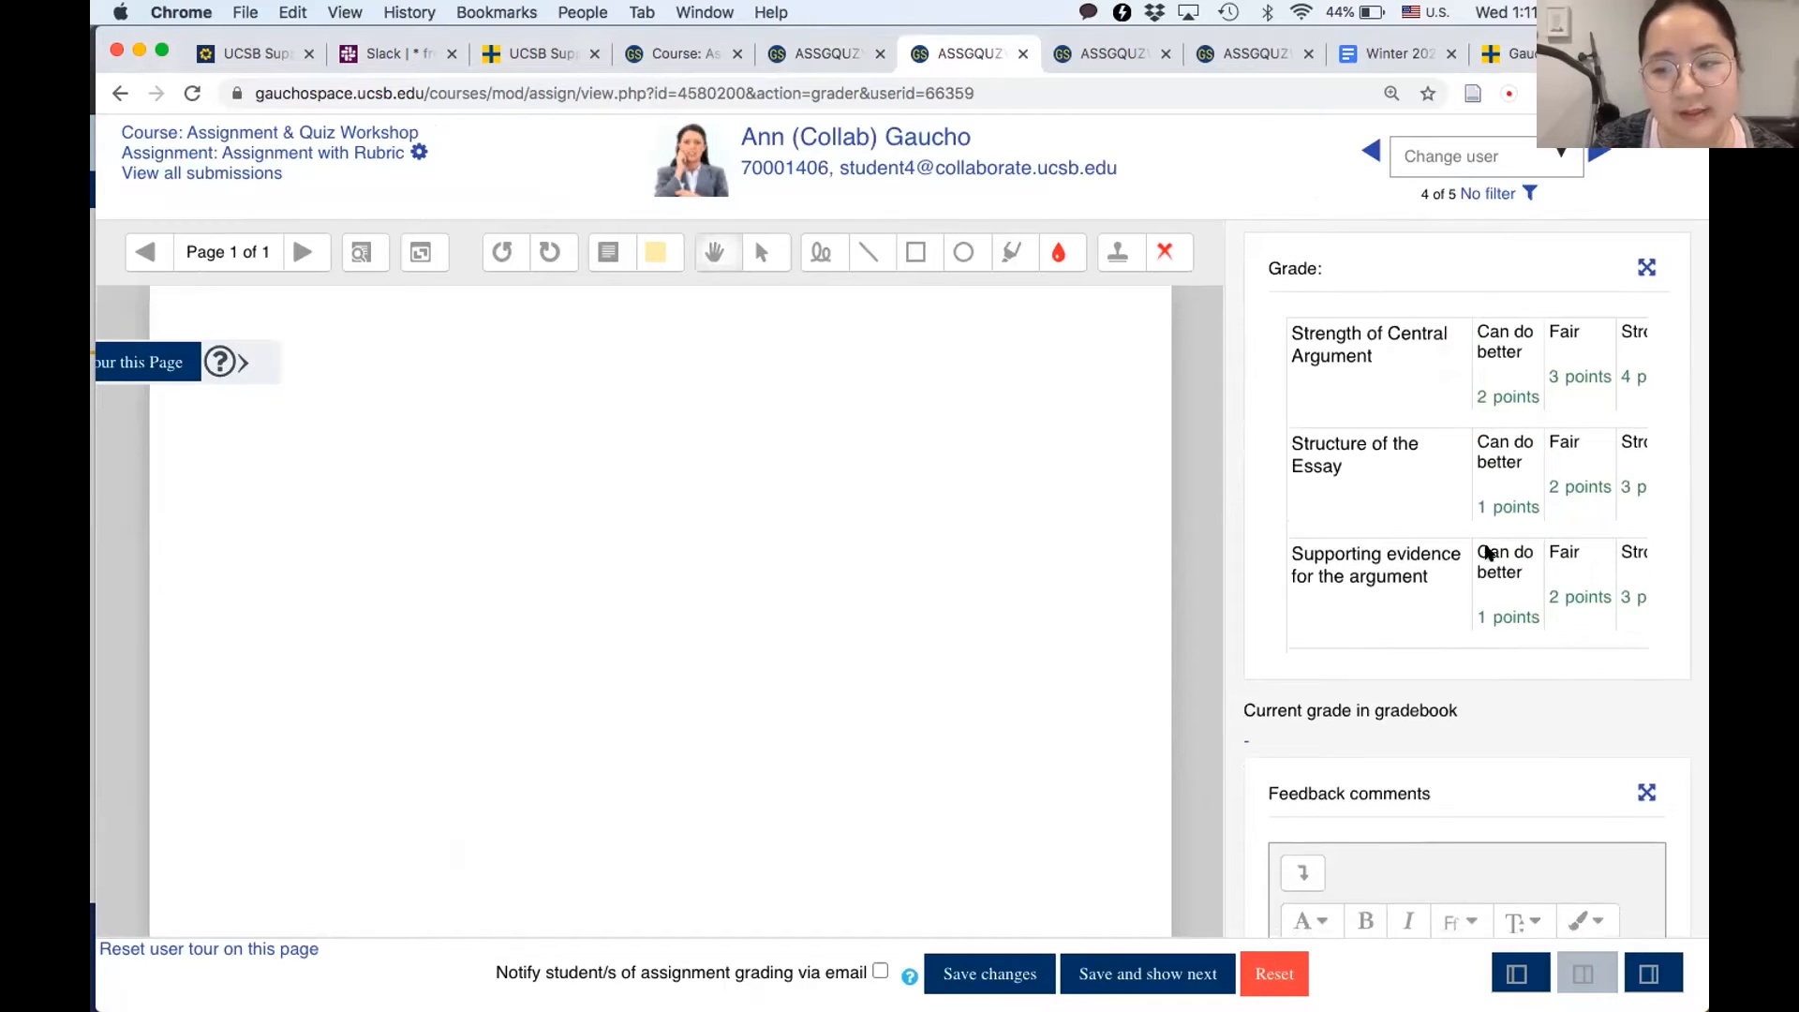
{"action": "left_click", "coordinate": [1500, 368]}
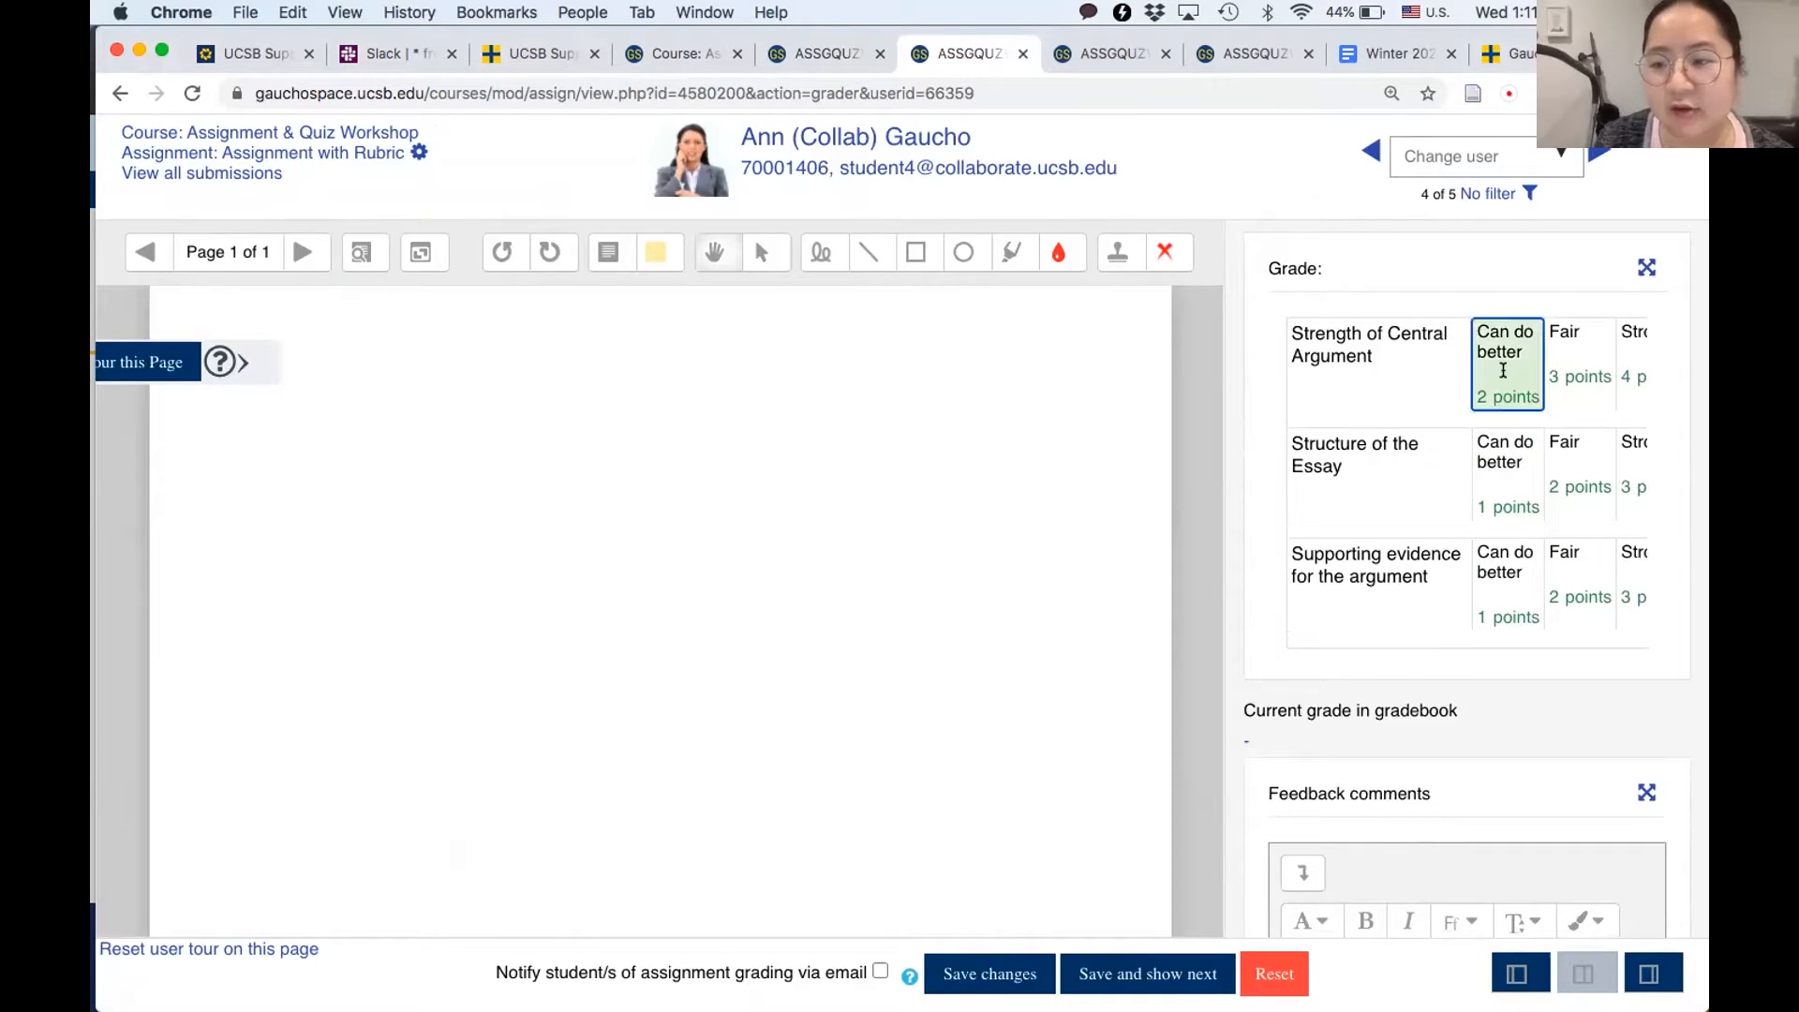
{"action": "left_click", "coordinate": [1571, 448]}
{"action": "left_click", "coordinate": [1496, 592]}
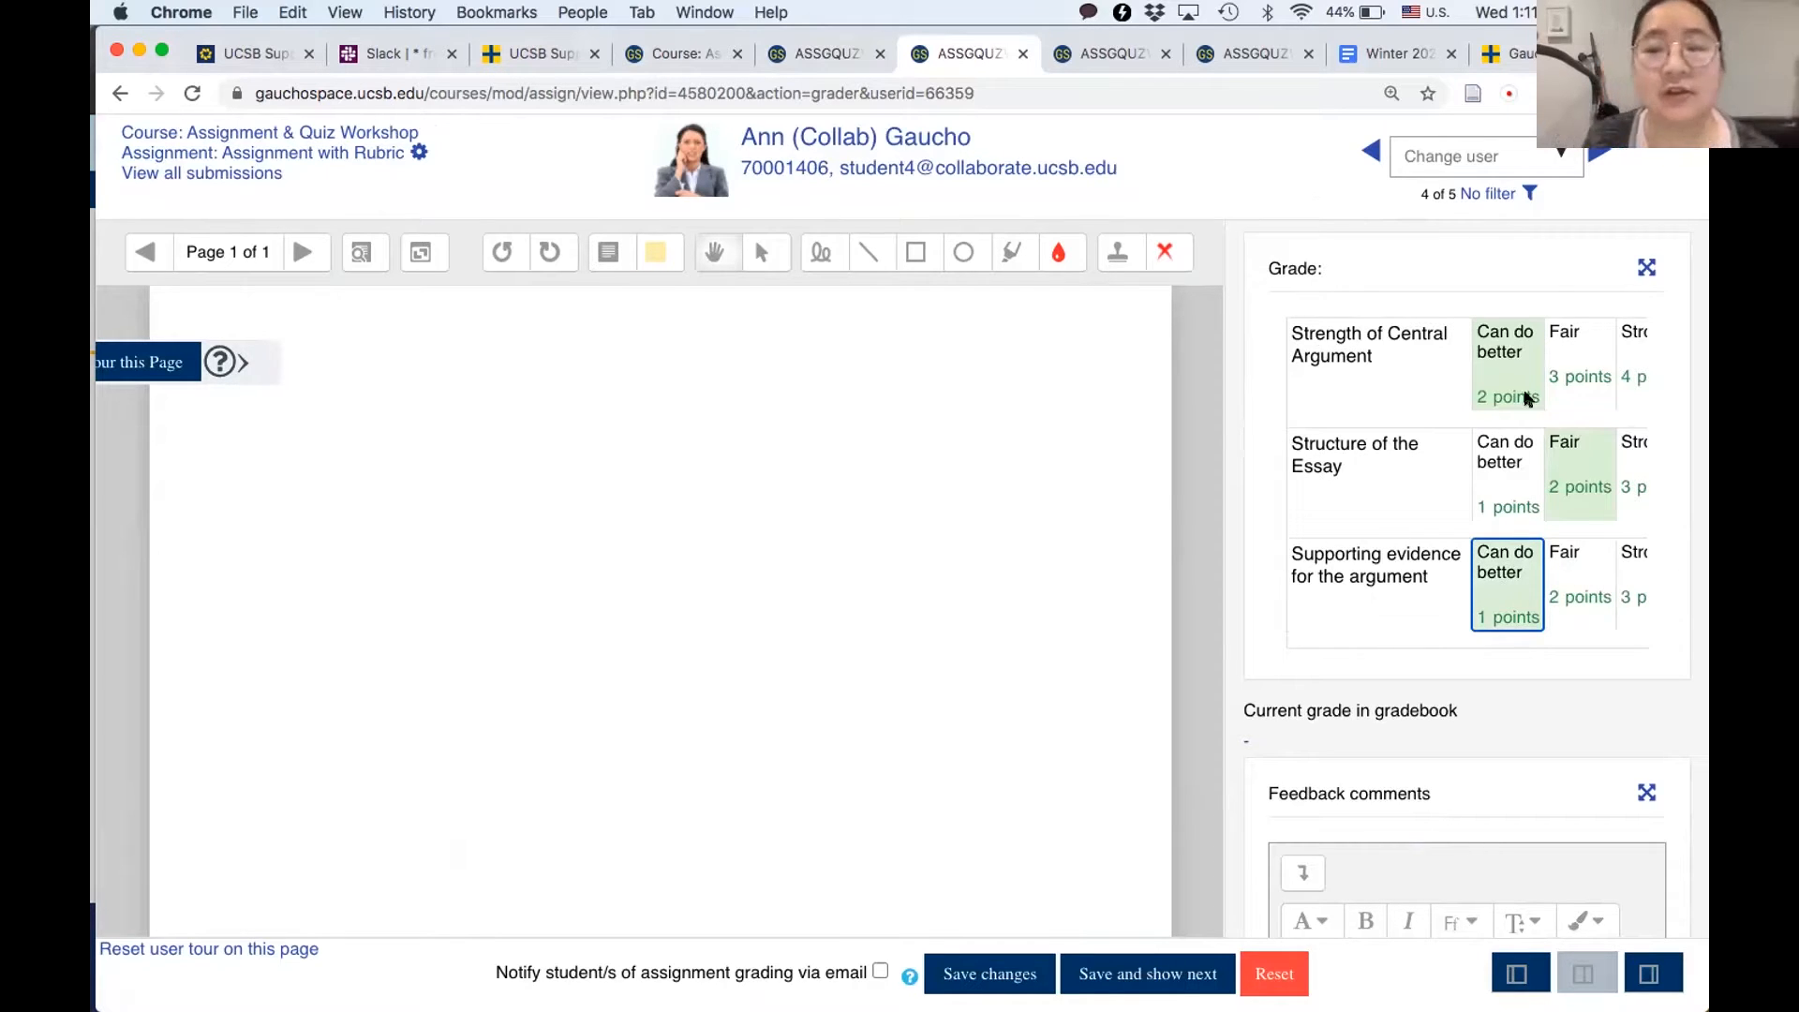
- Start adding a new Assignment activity to the course's Assignments section
{"action": "left_click", "coordinate": [648, 57]}
{"action": "scroll", "coordinate": [628, 468], "scroll_direction": "up", "scroll_amount": 3}
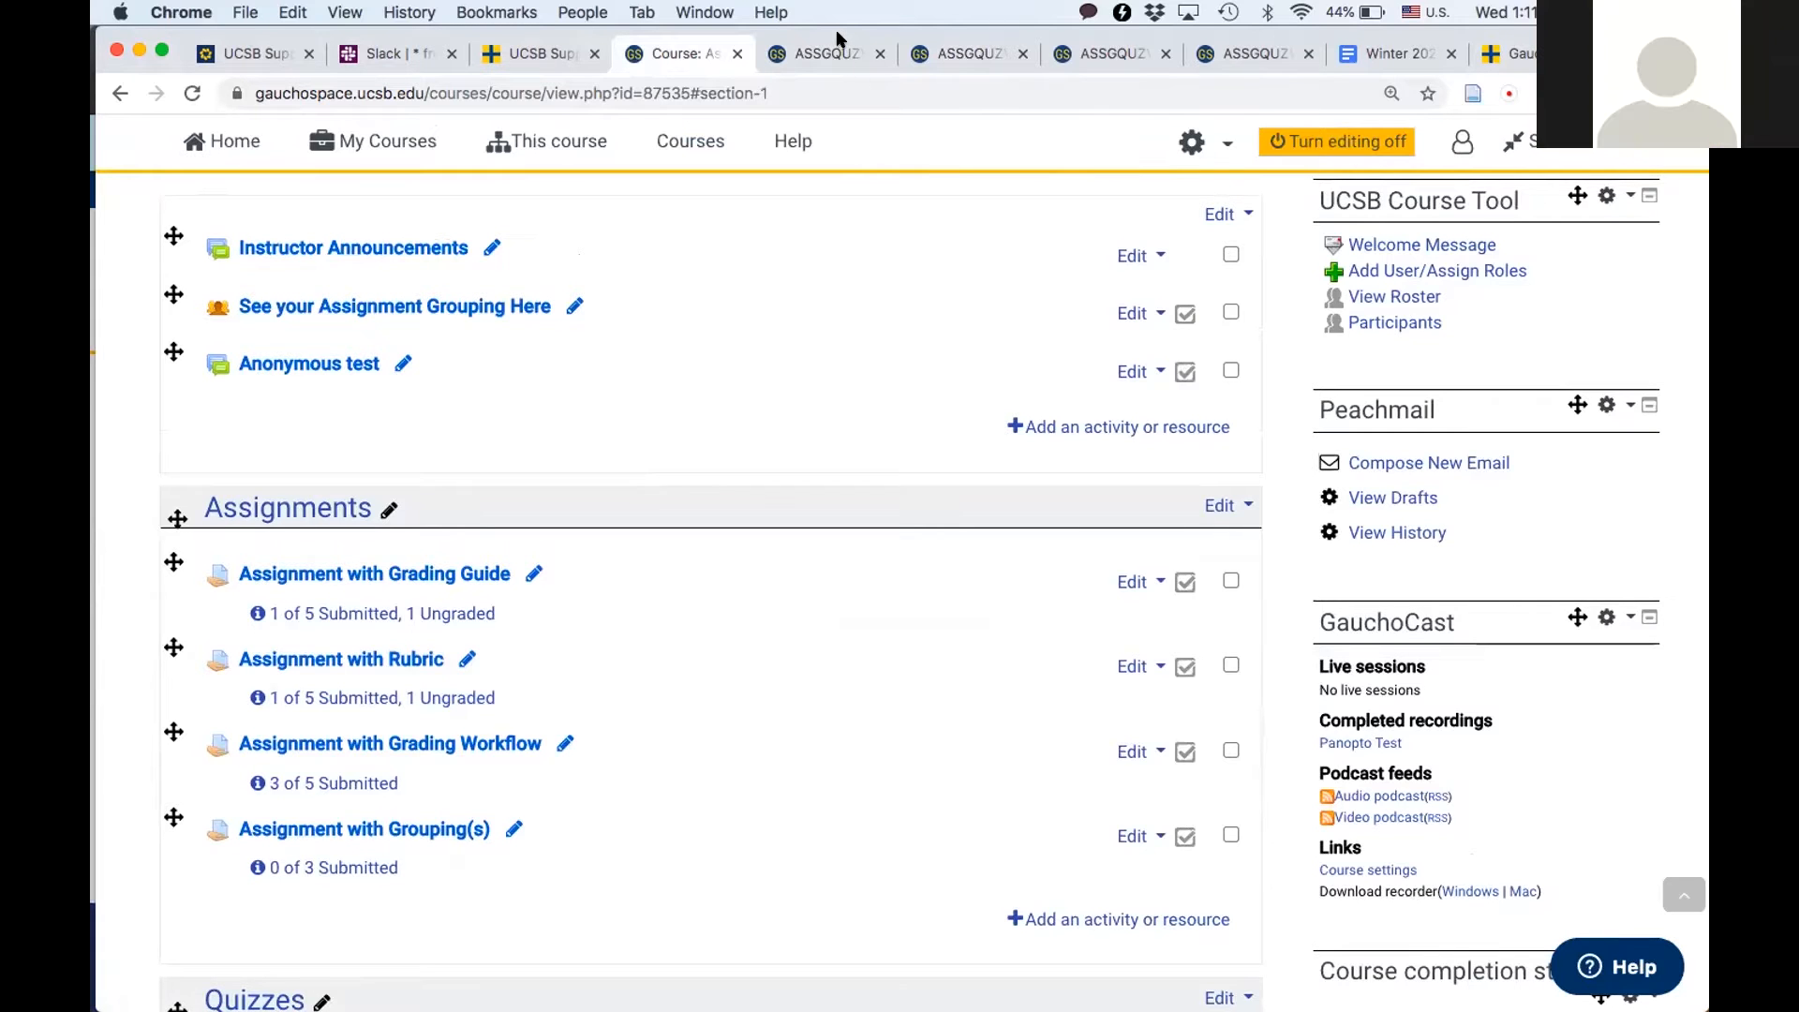
{"action": "scroll", "coordinate": [642, 579], "scroll_direction": "down", "scroll_amount": 3}
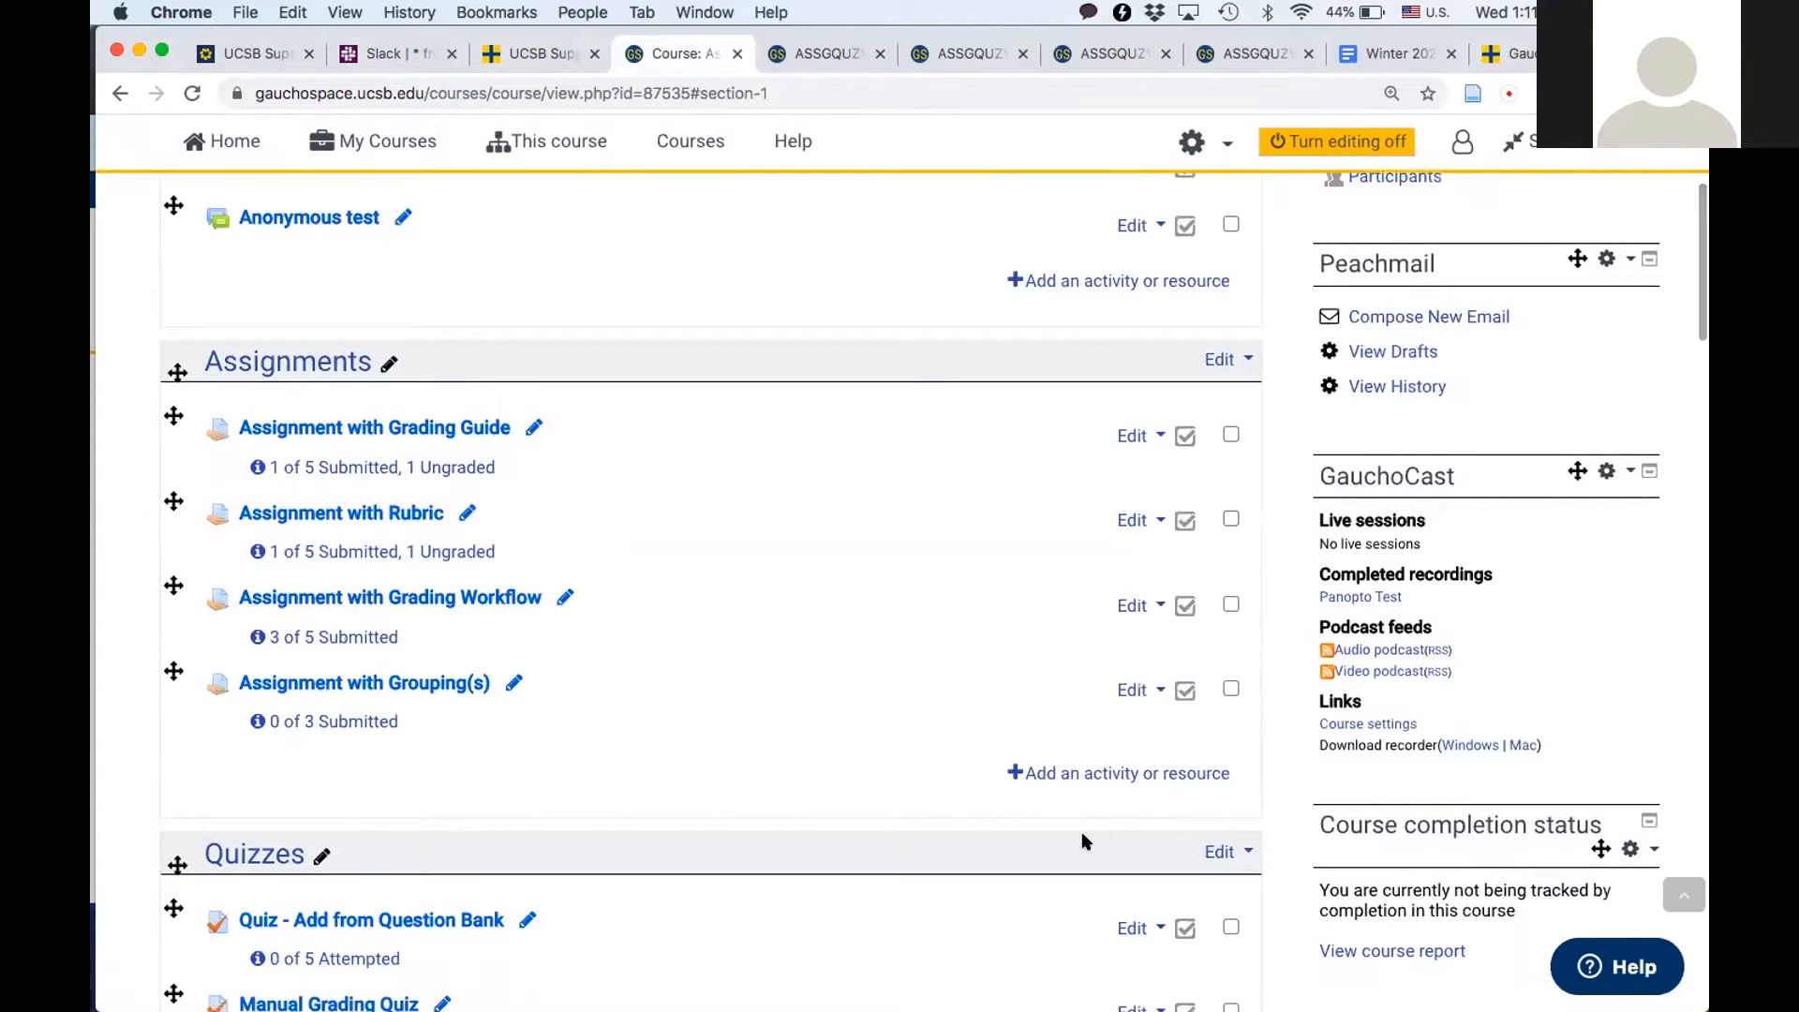
{"action": "left_click", "coordinate": [1094, 778]}
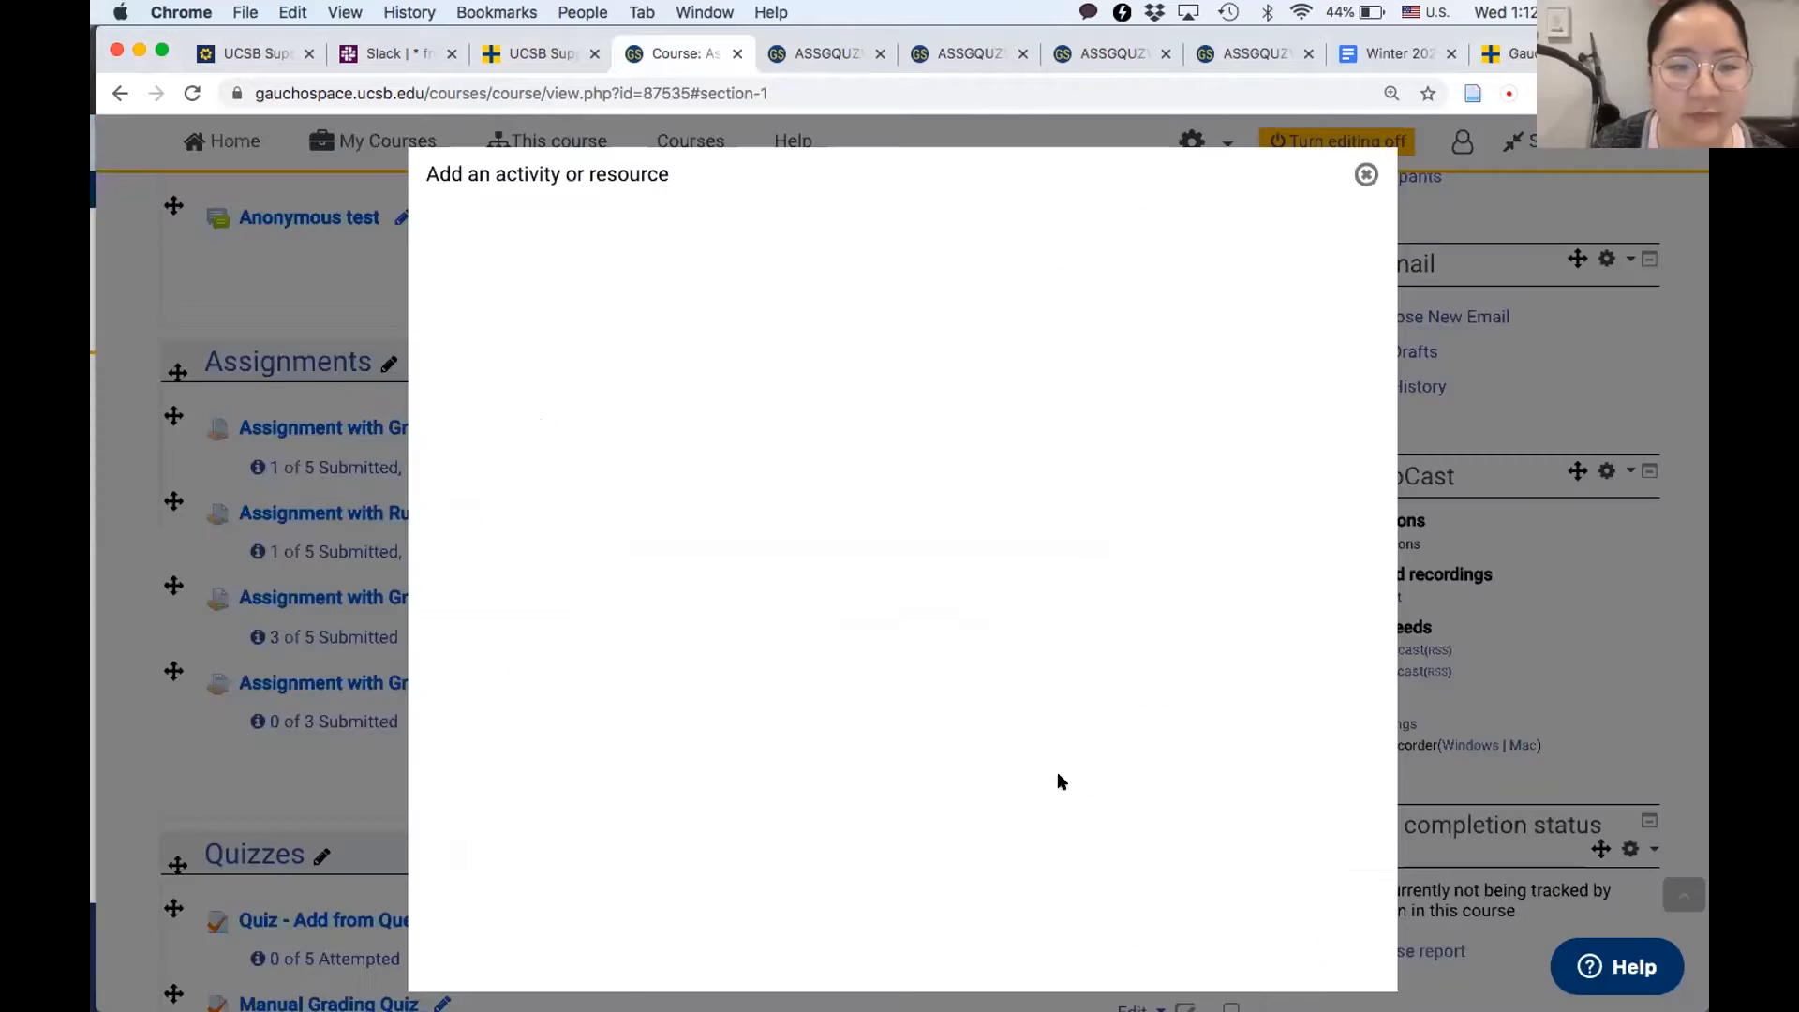
{"action": "left_click", "coordinate": [511, 375]}
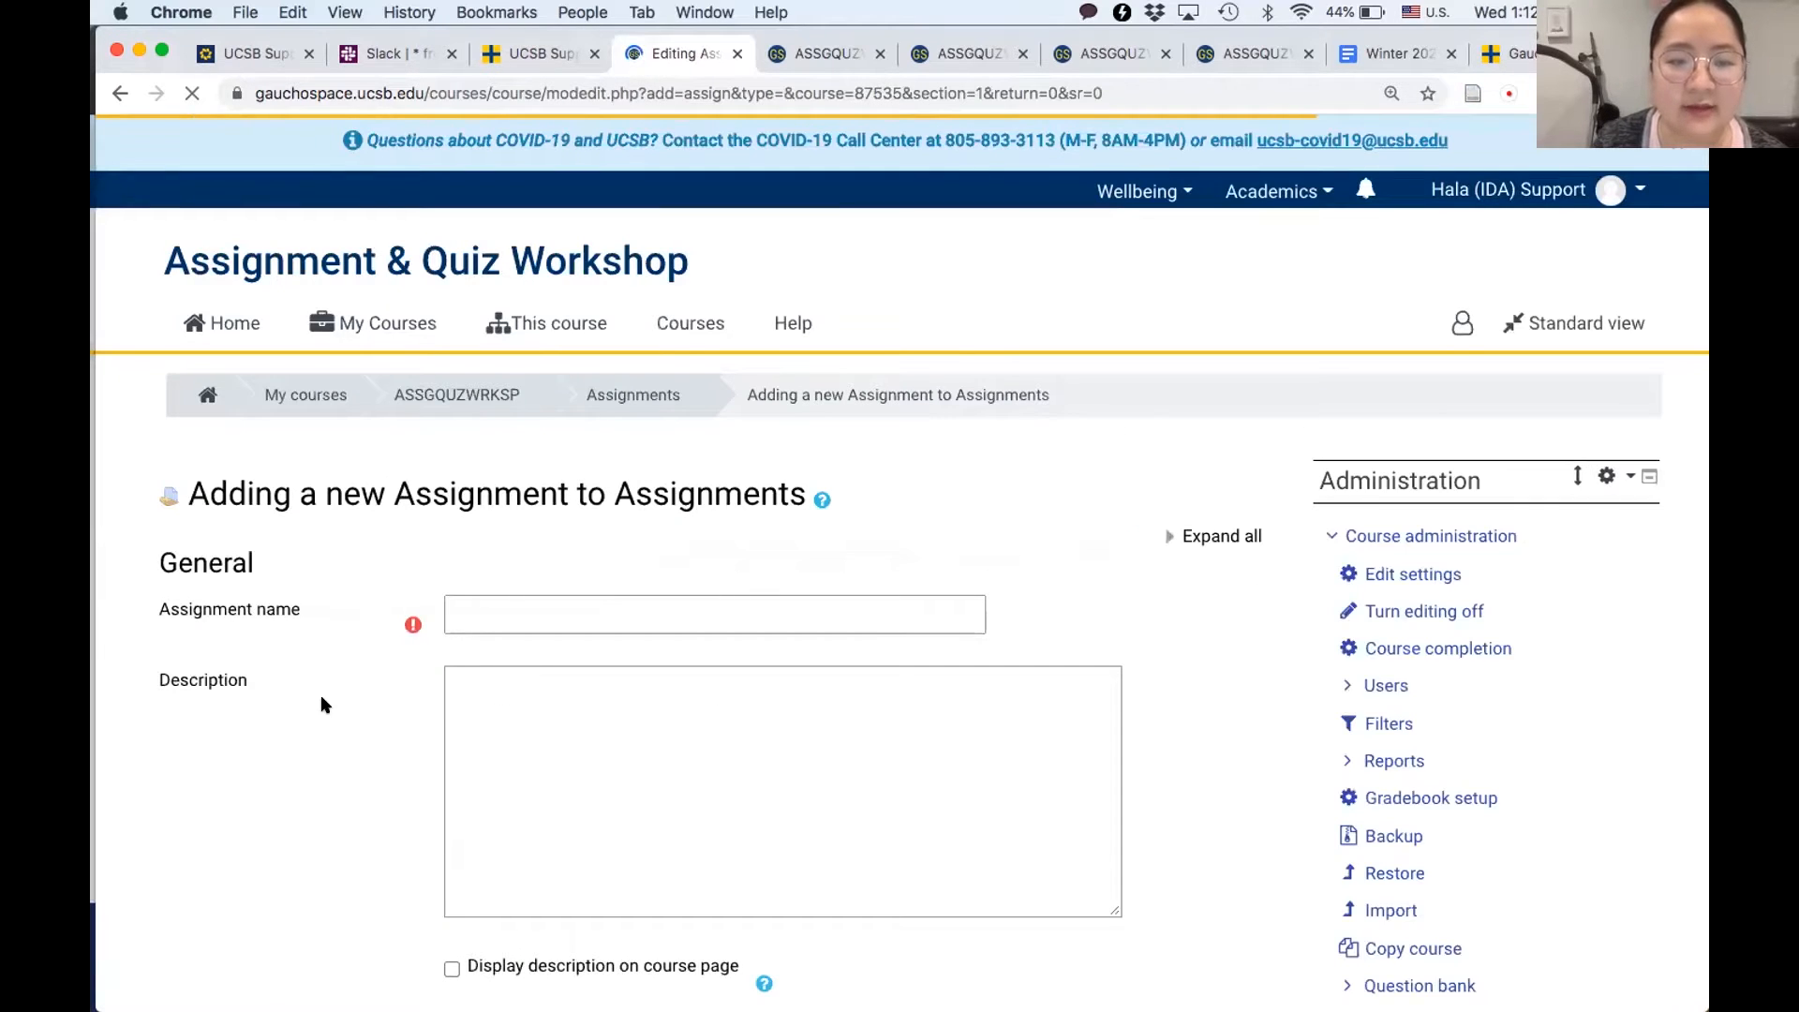
- Name the new assignment "assignments GG"
{"action": "scroll", "coordinate": [320, 703], "scroll_direction": "down", "scroll_amount": 3}
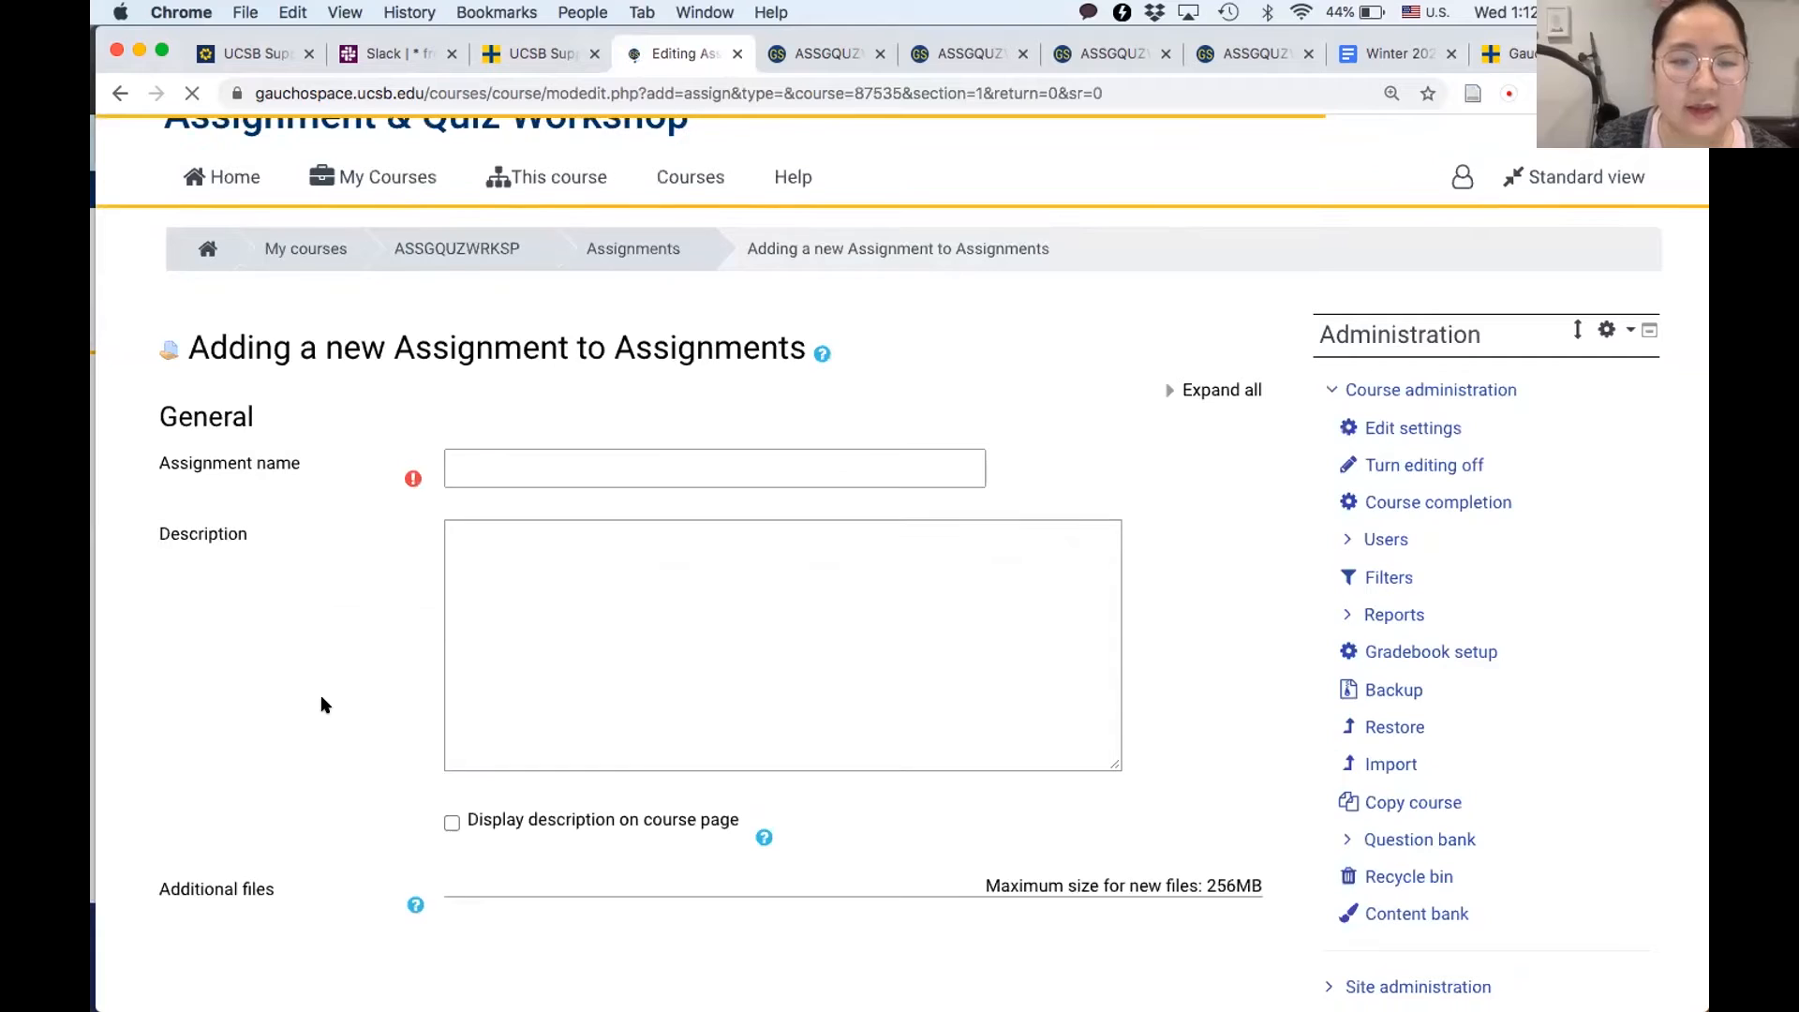
{"action": "left_click", "coordinate": [515, 453]}
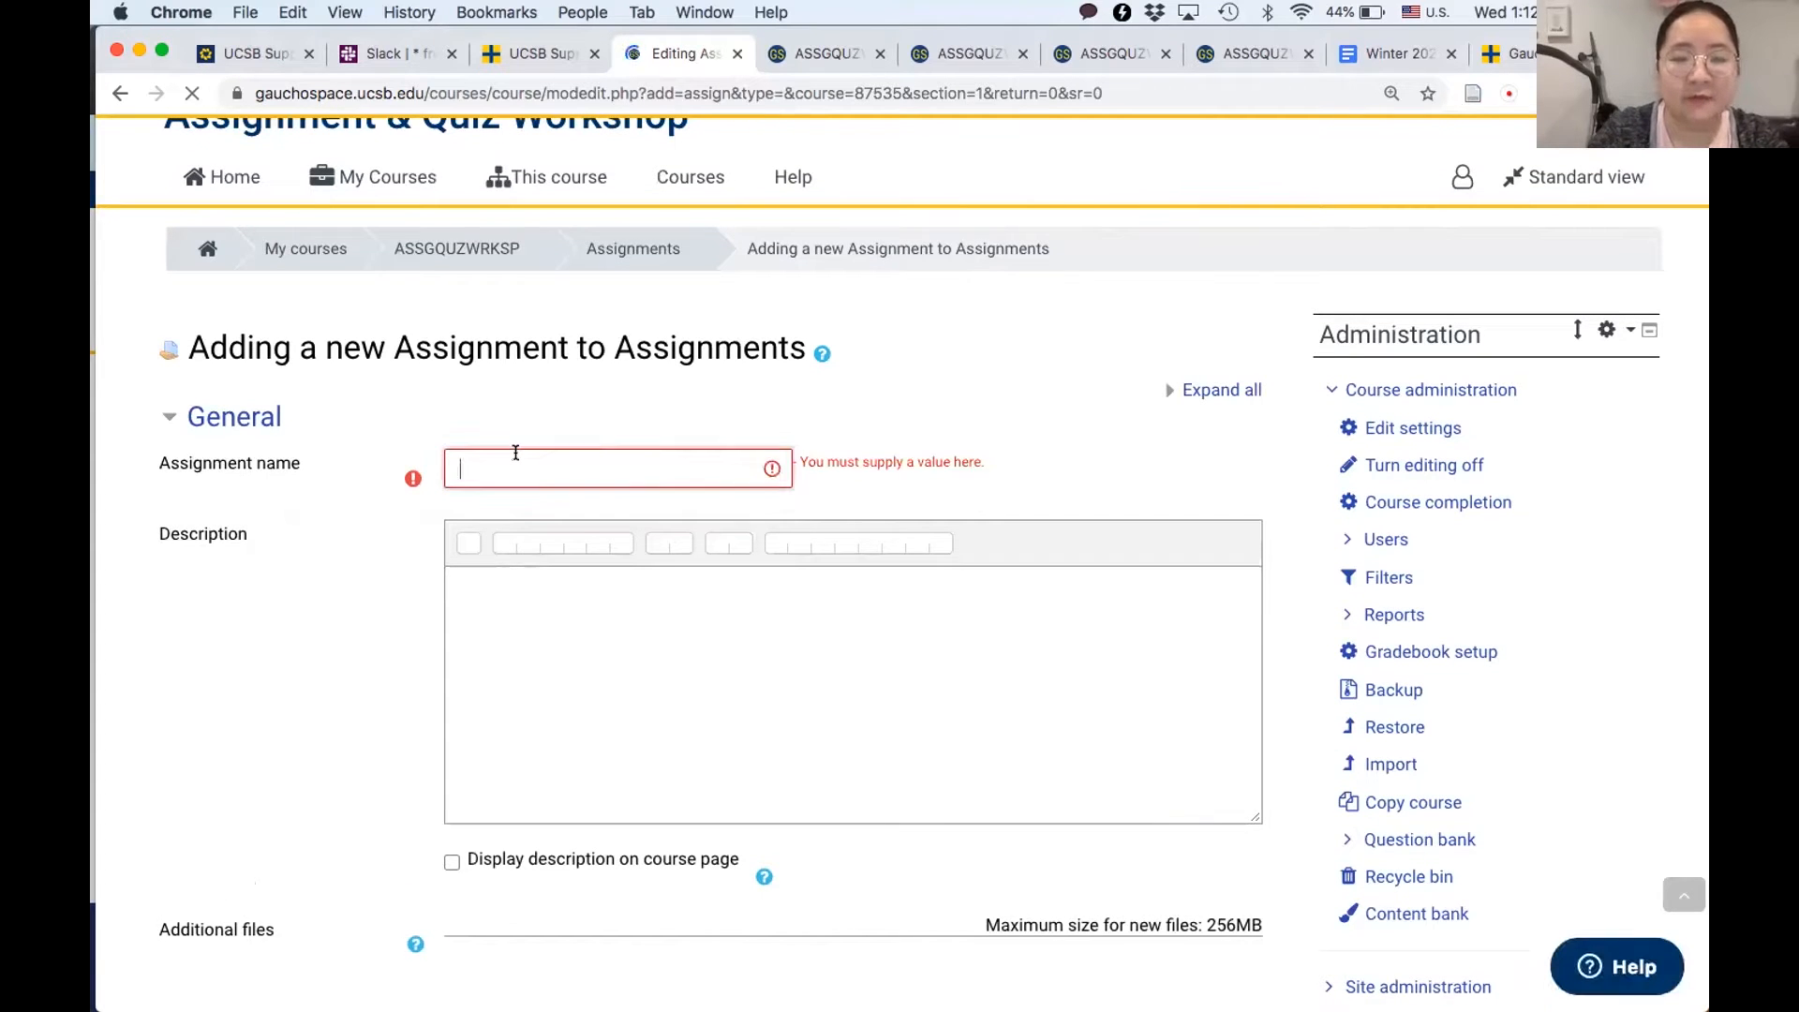
{"action": "scroll", "coordinate": [516, 459], "scroll_direction": "down", "scroll_amount": 3}
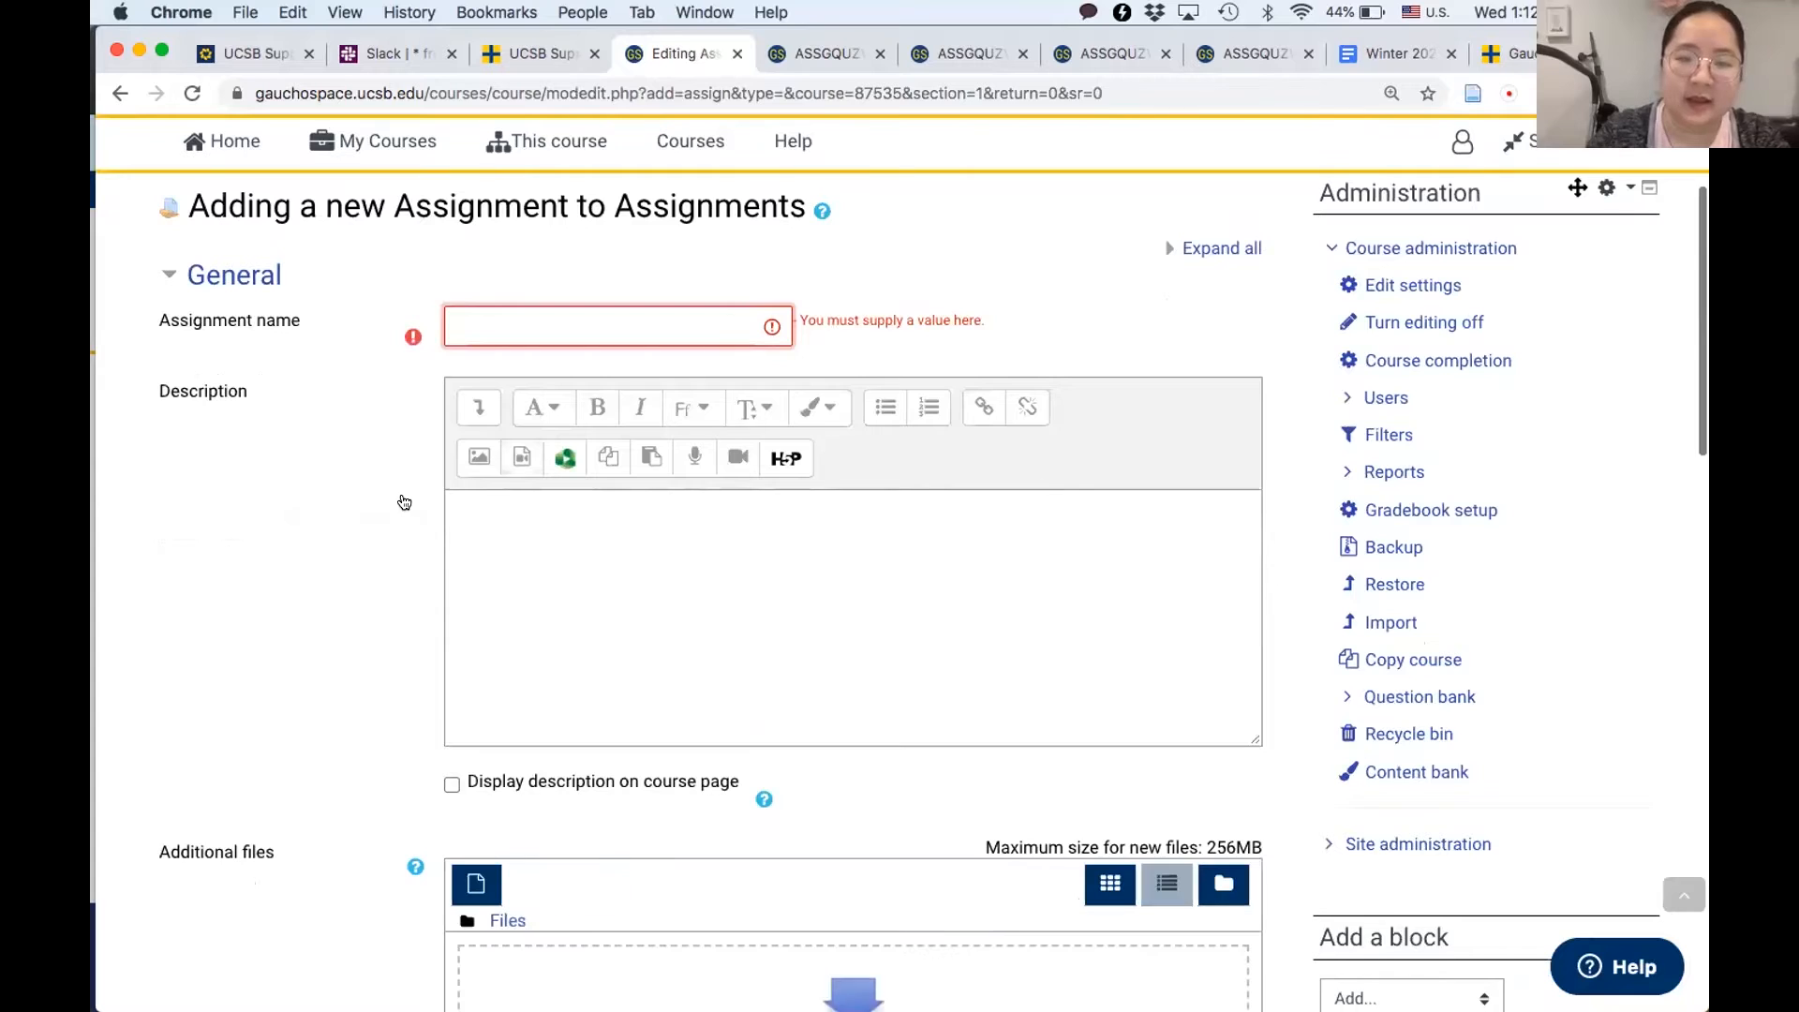
{"action": "type", "text": "assignments"}
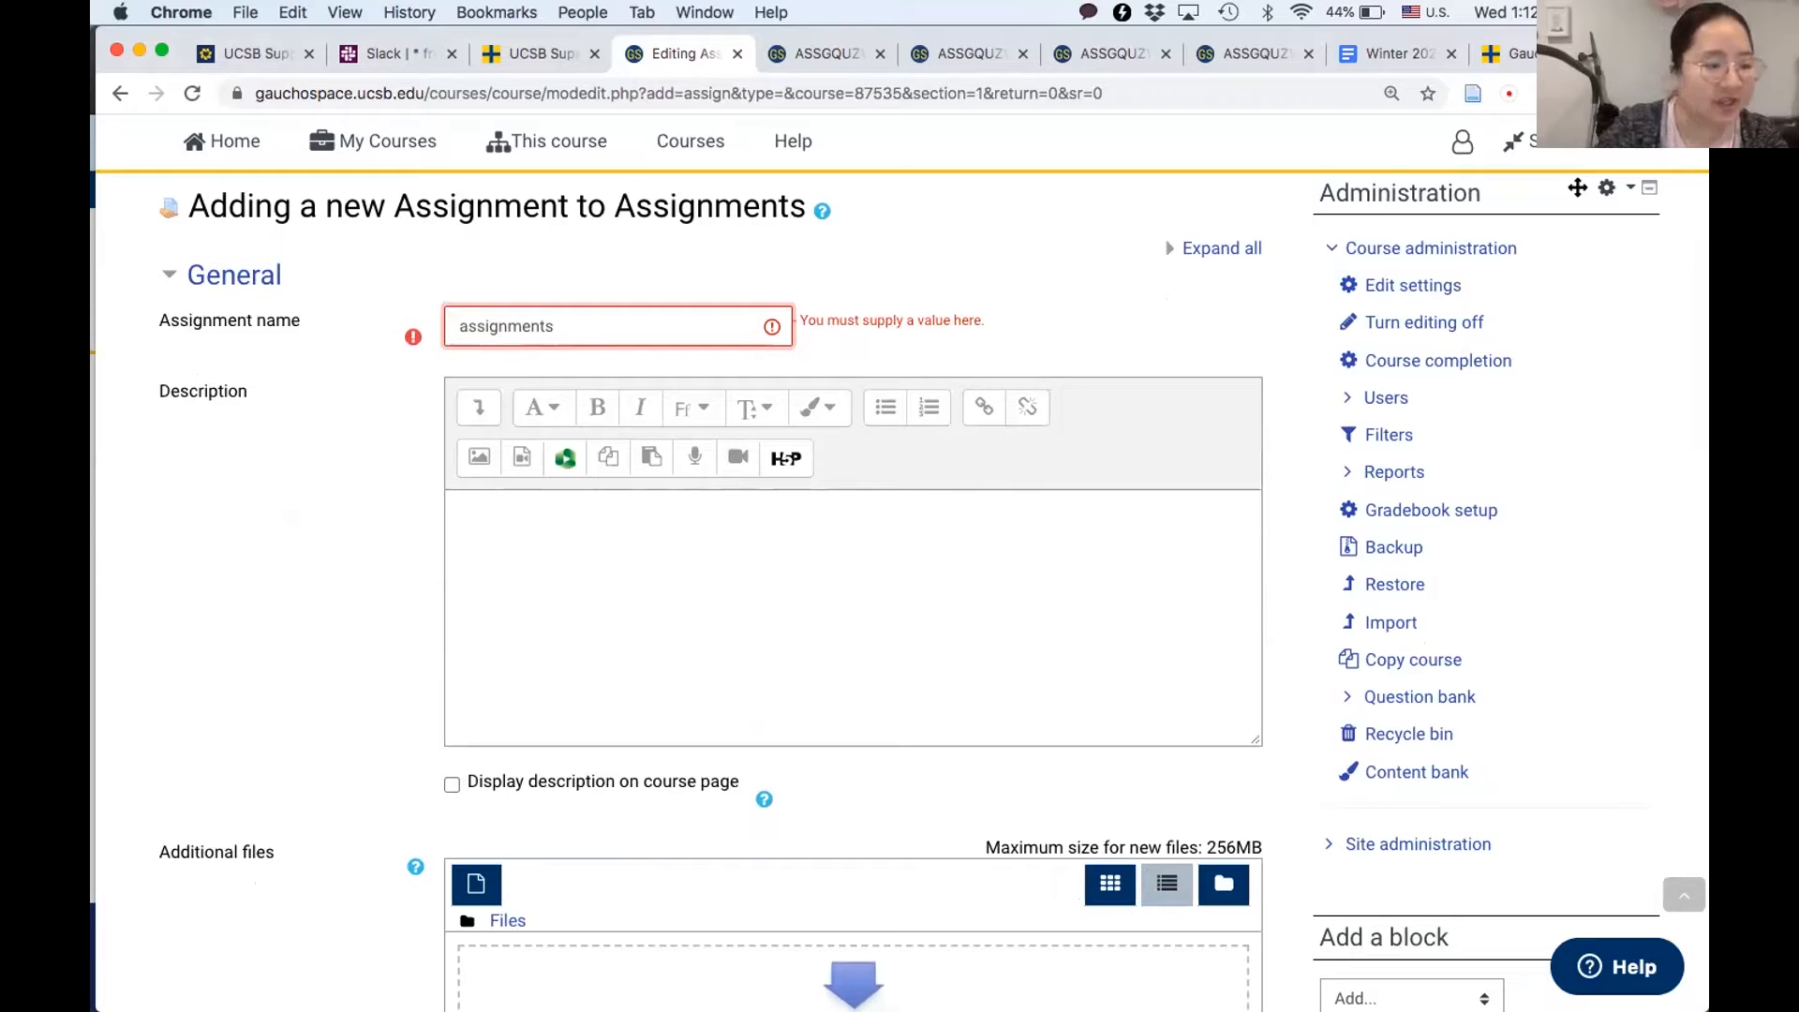
{"action": "type", "text": "GG"}
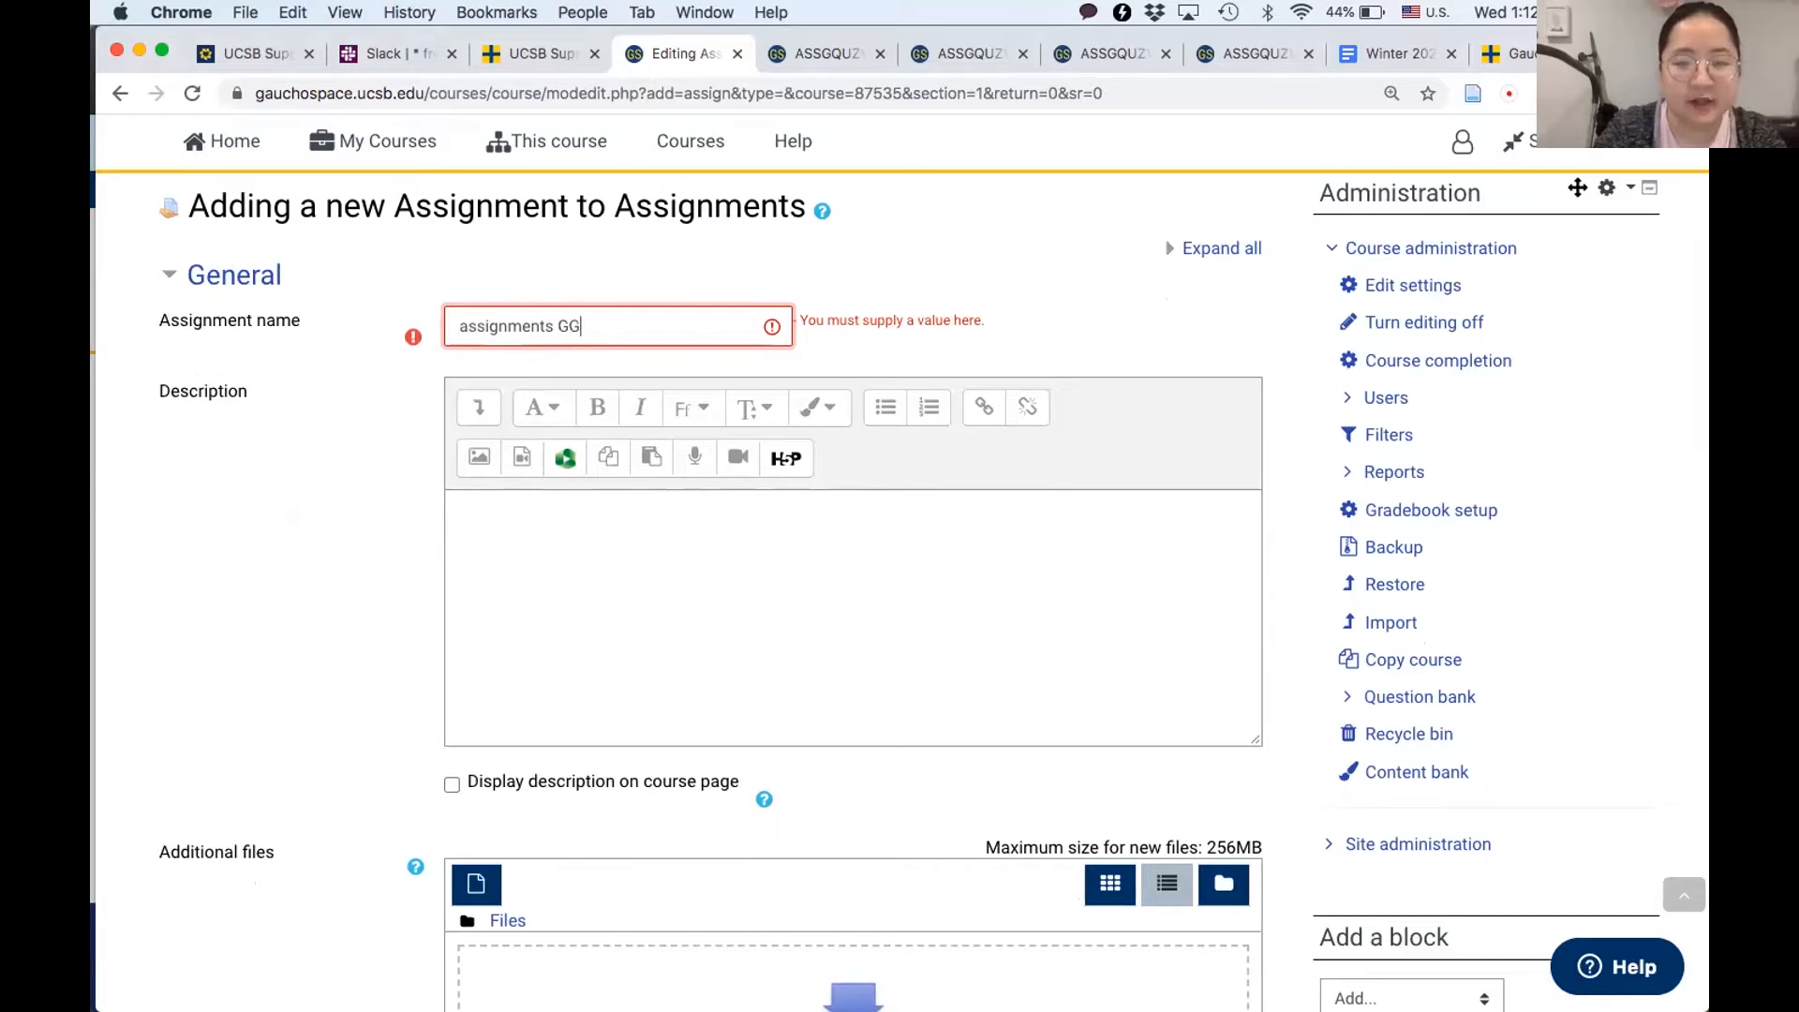
{"action": "left_click", "coordinate": [352, 616]}
- Set the new assignment's grading method to Grading guide in its Grade settings
{"action": "scroll", "coordinate": [352, 615], "scroll_direction": "down", "scroll_amount": 7}
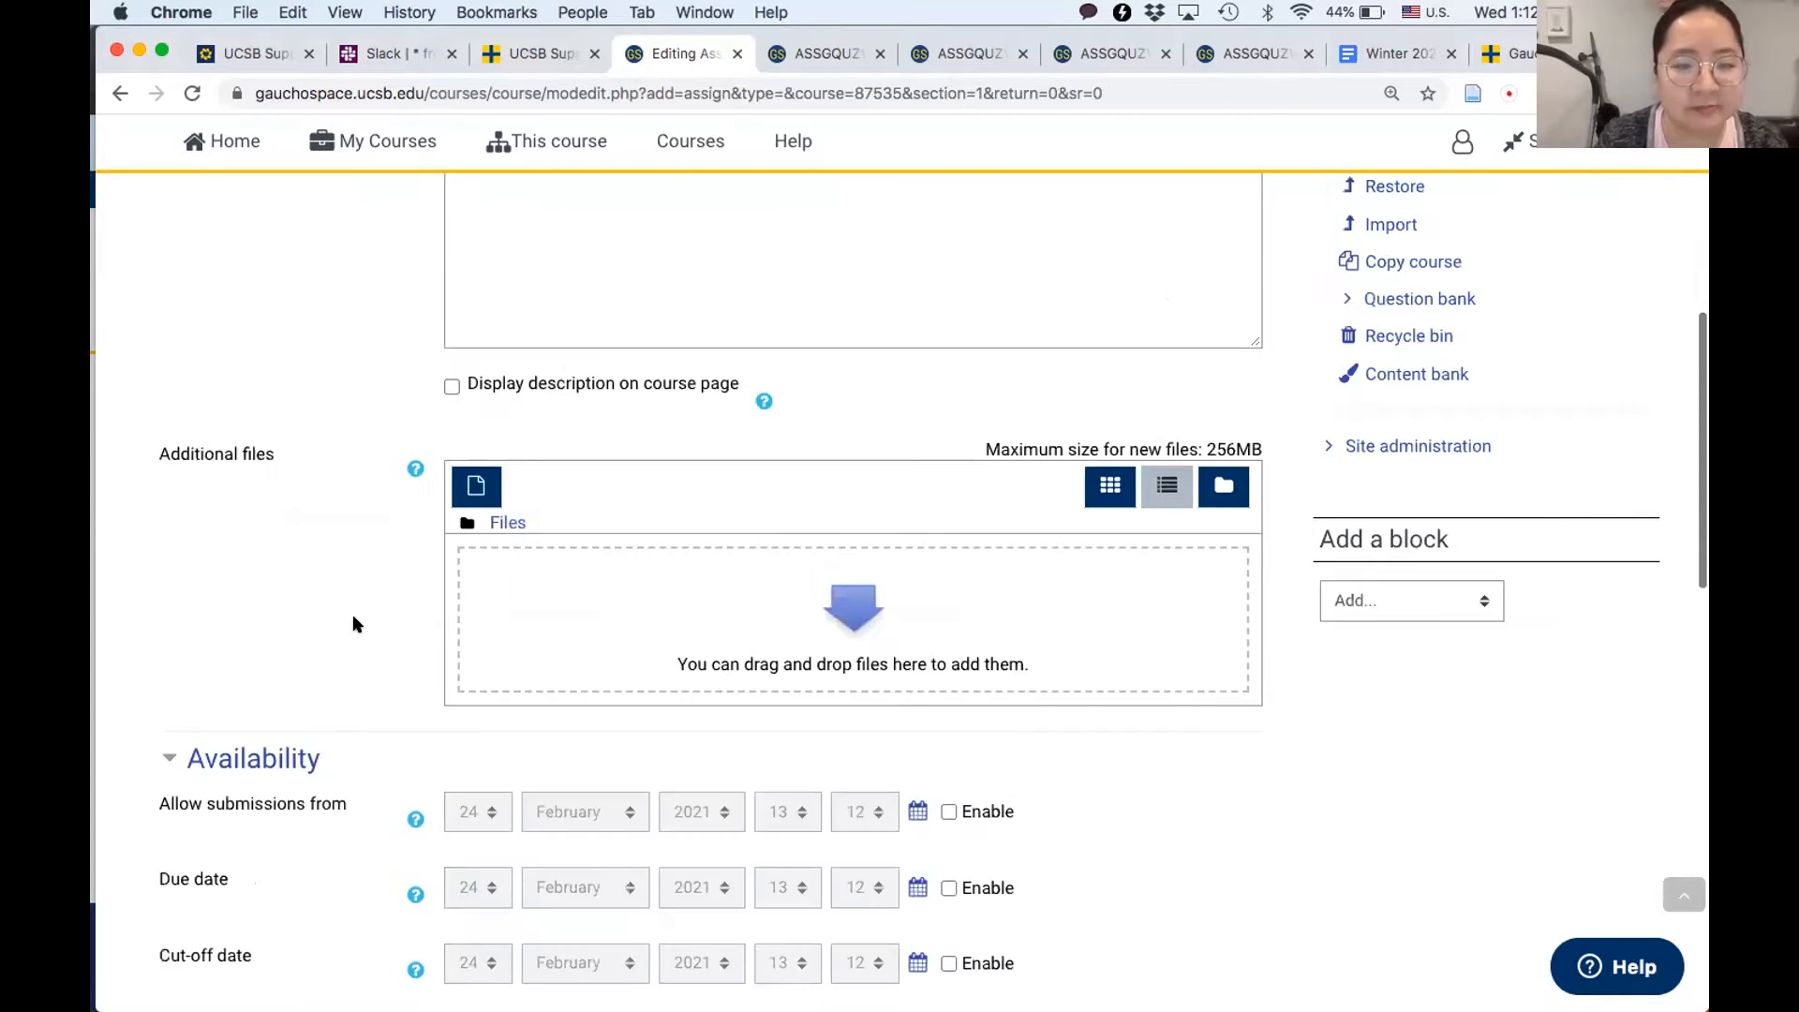
{"action": "scroll", "coordinate": [353, 615], "scroll_direction": "down", "scroll_amount": 9}
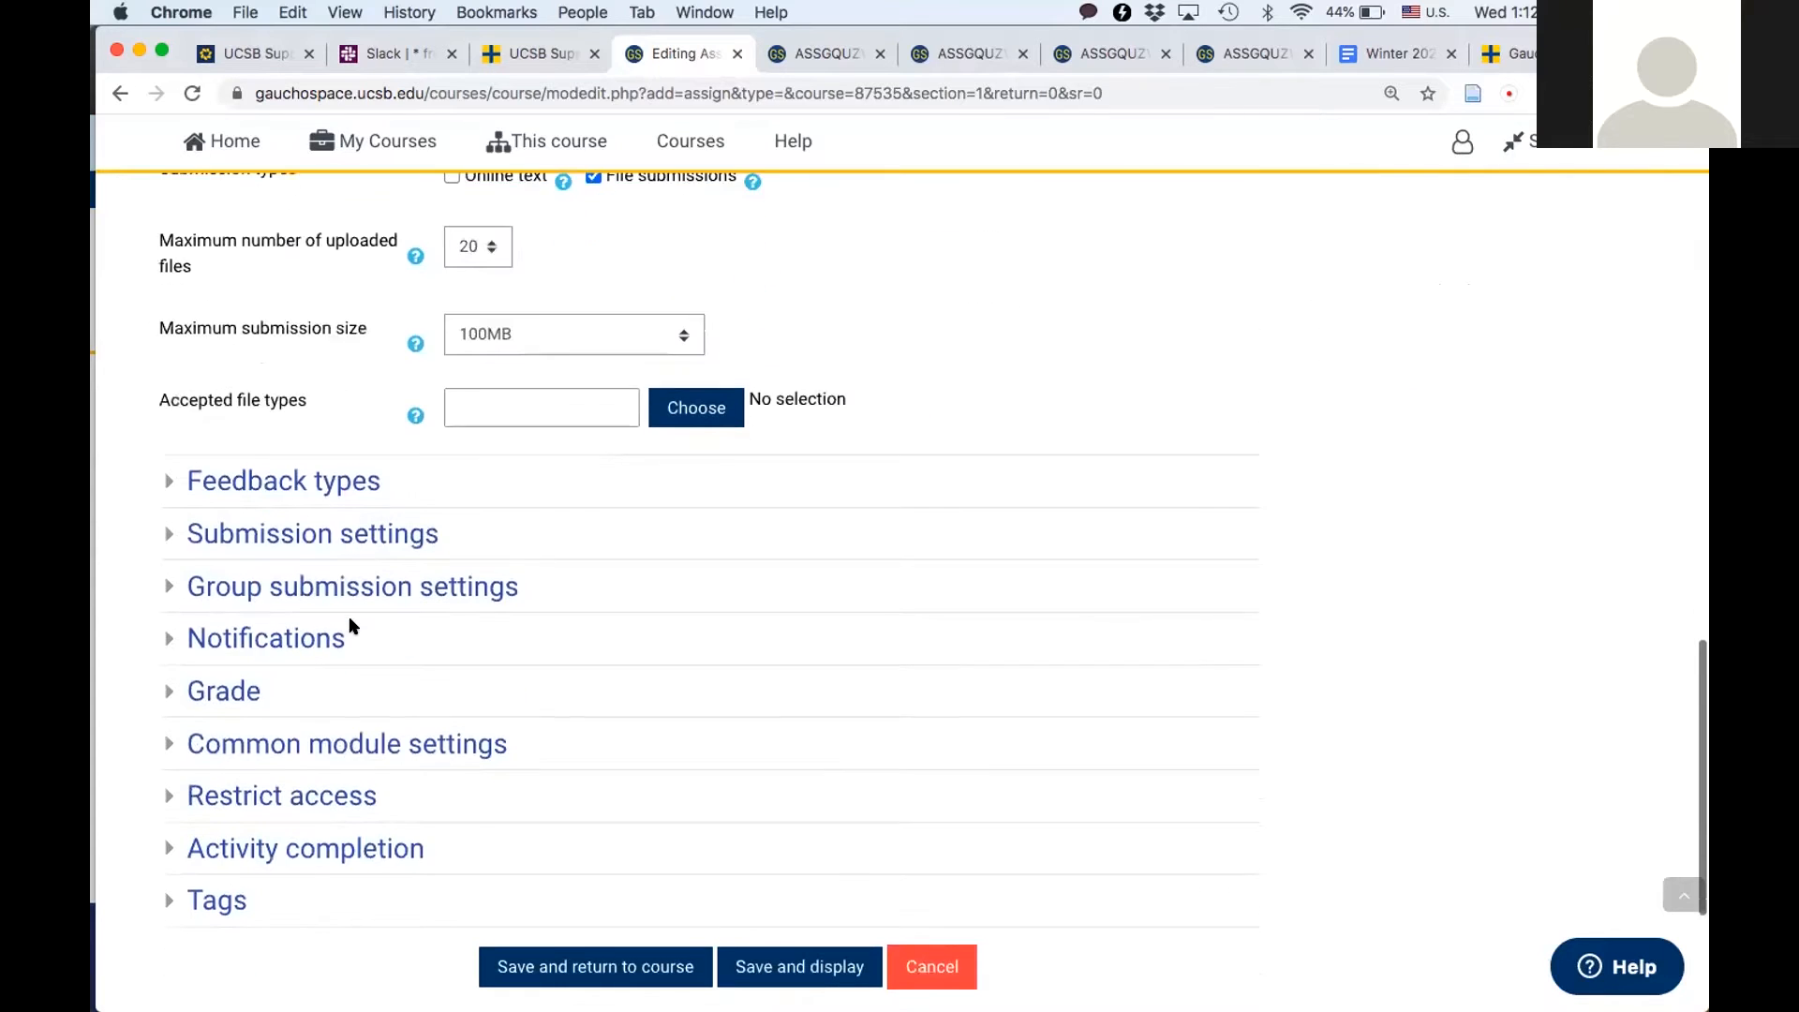
{"action": "left_click", "coordinate": [212, 687]}
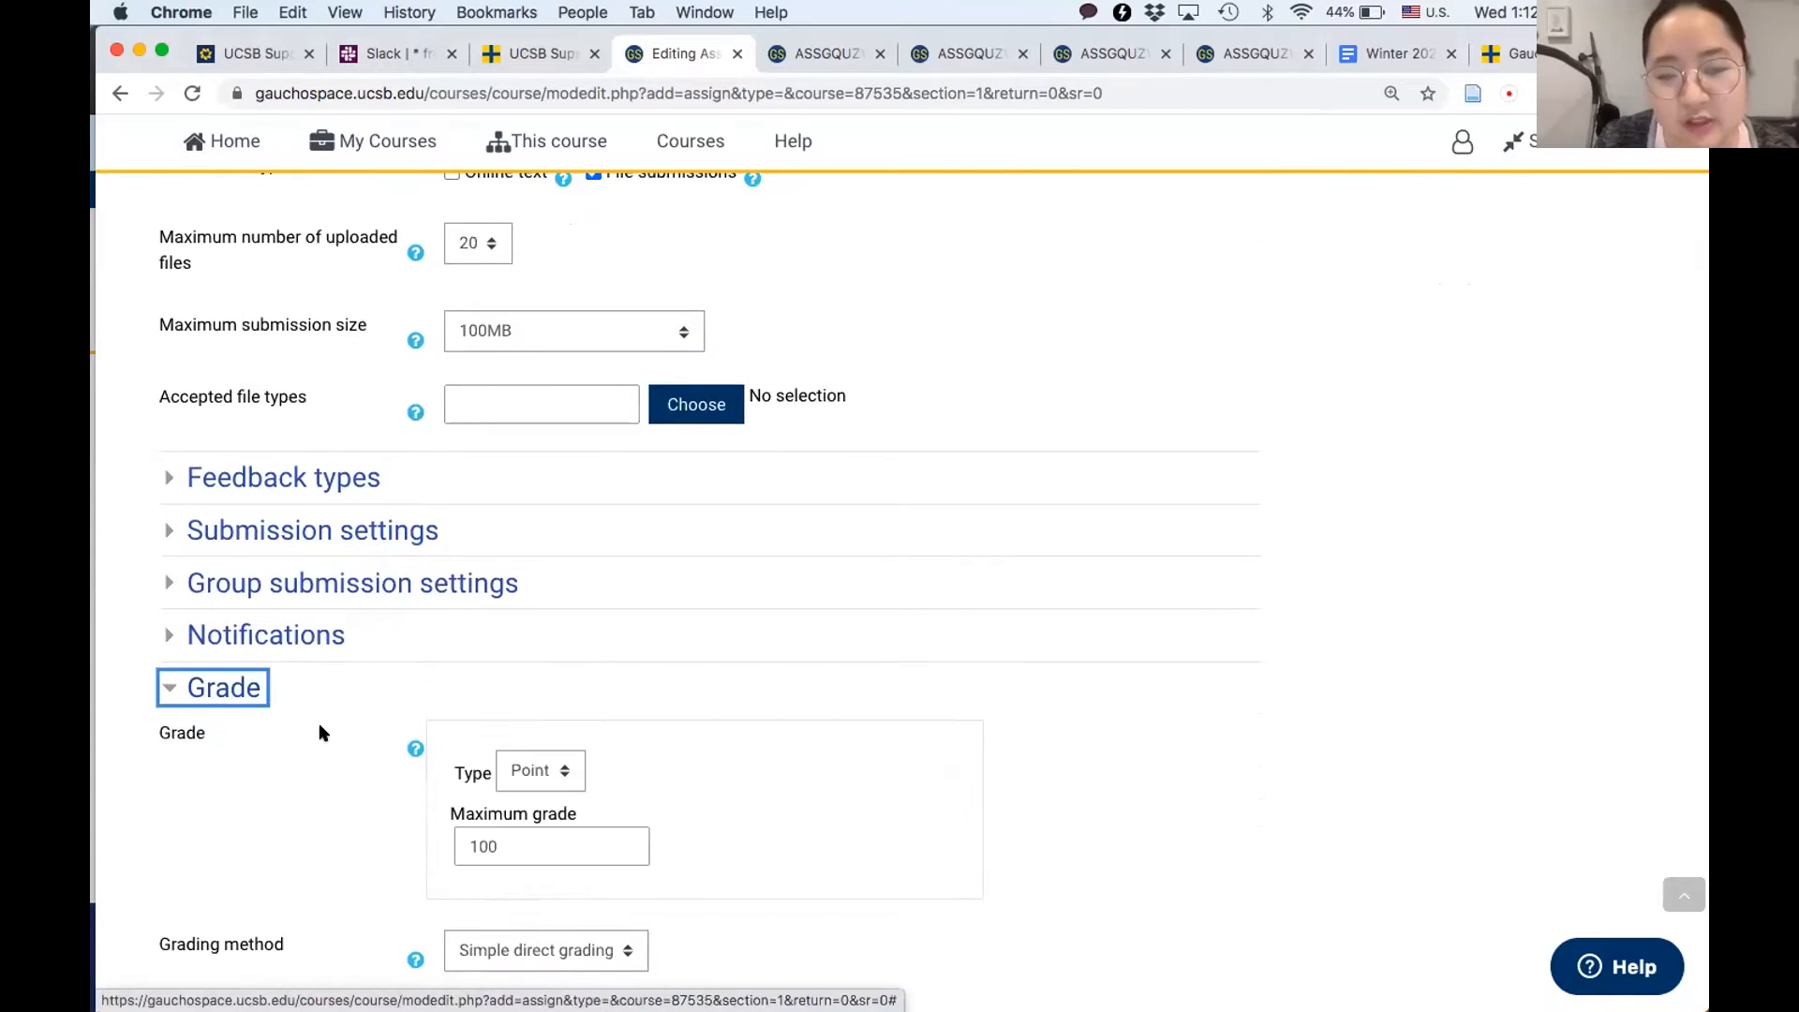
{"action": "scroll", "coordinate": [320, 733], "scroll_direction": "down", "scroll_amount": 5}
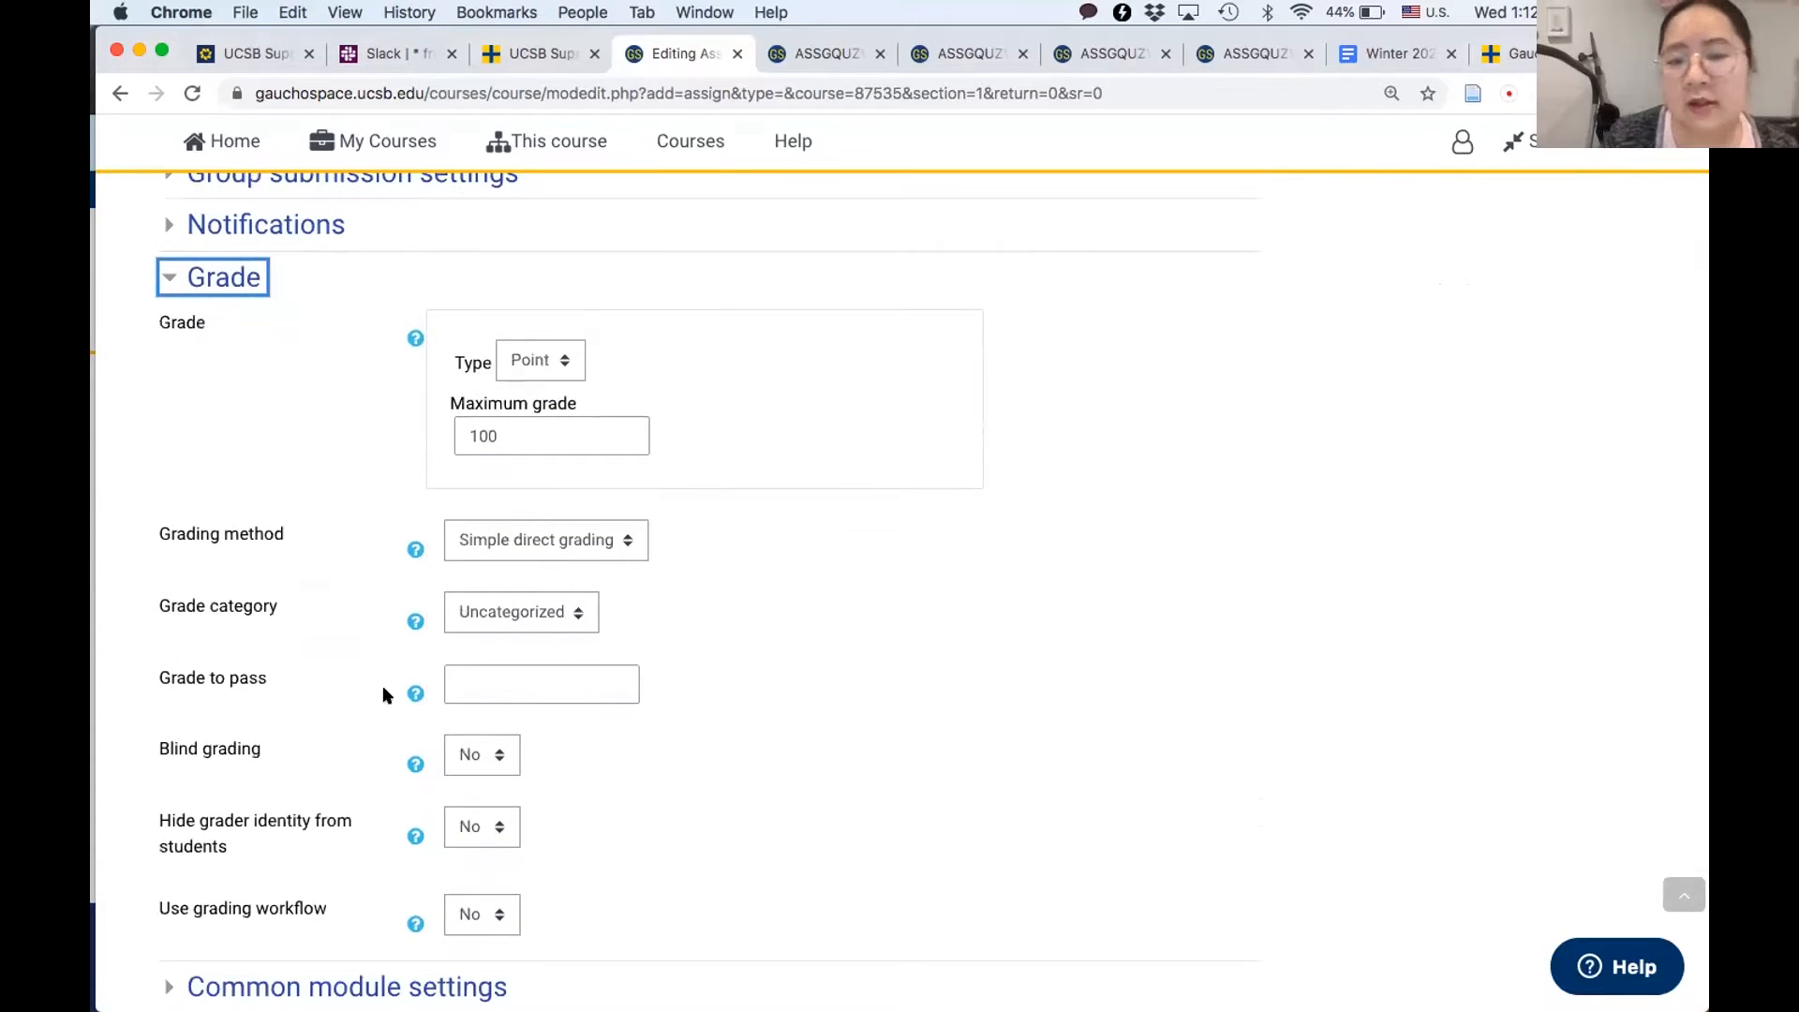
{"action": "left_click", "coordinate": [621, 541]}
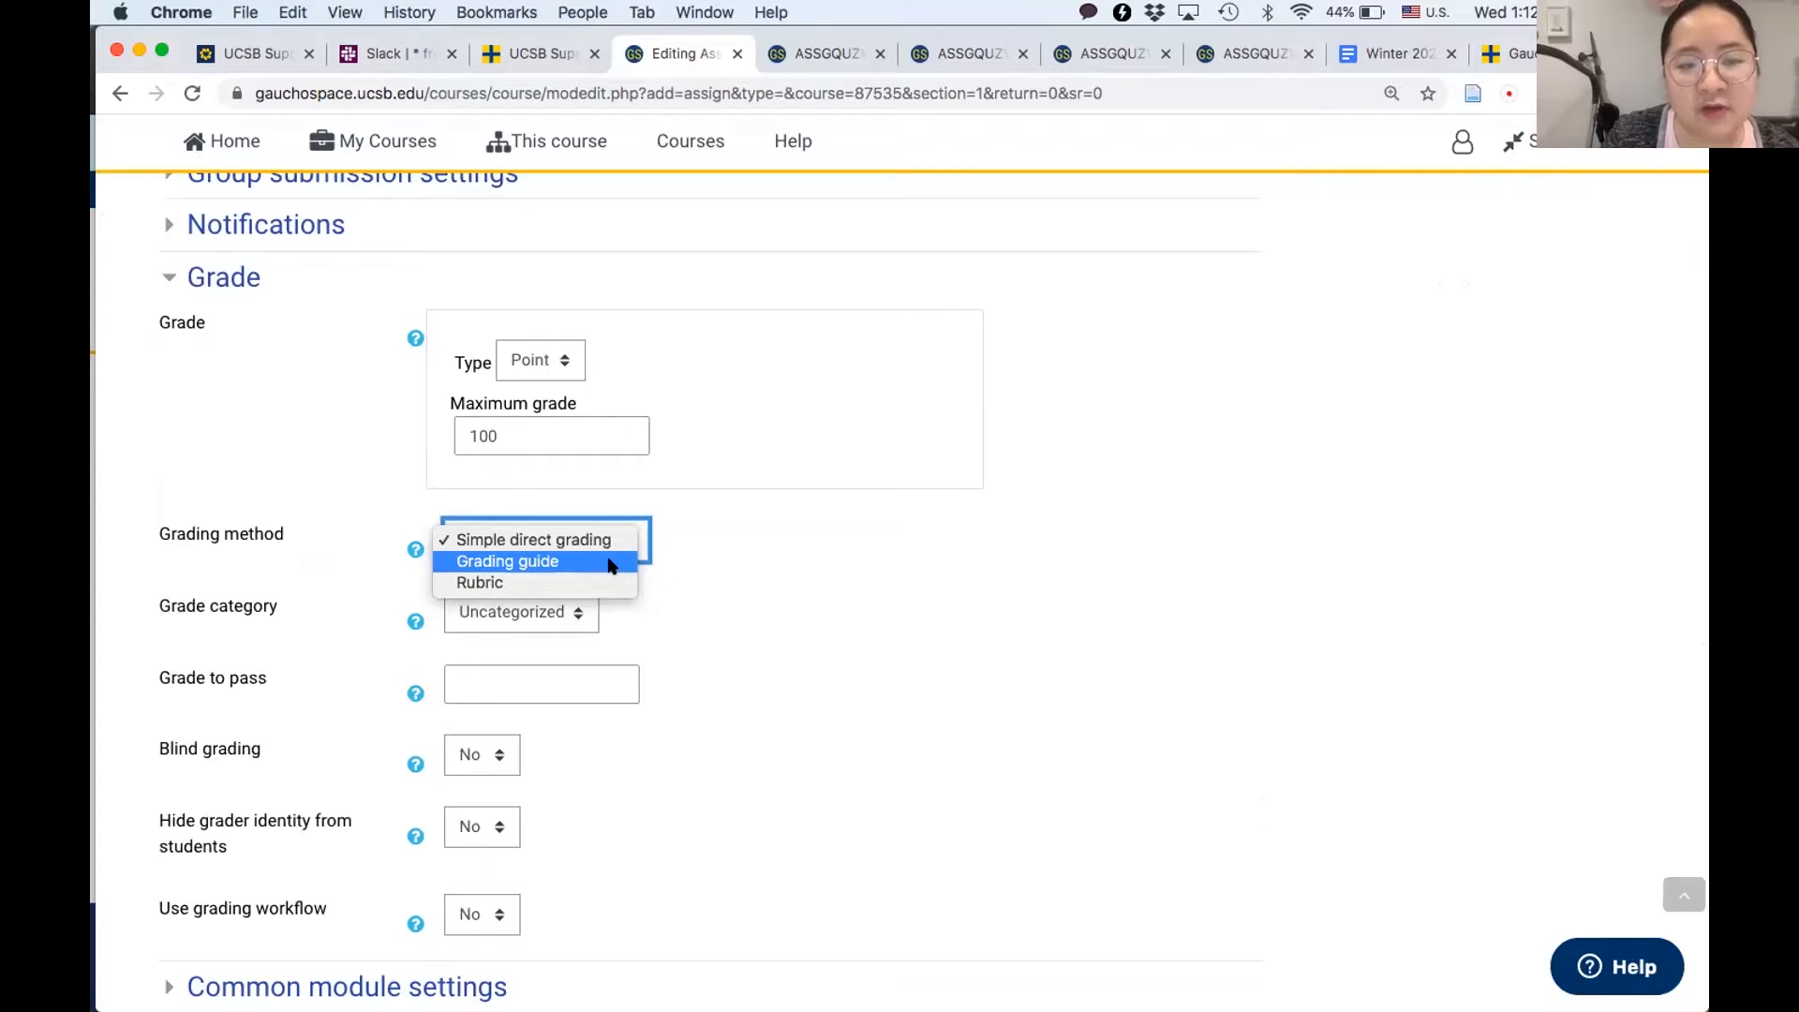
{"action": "left_click", "coordinate": [549, 563]}
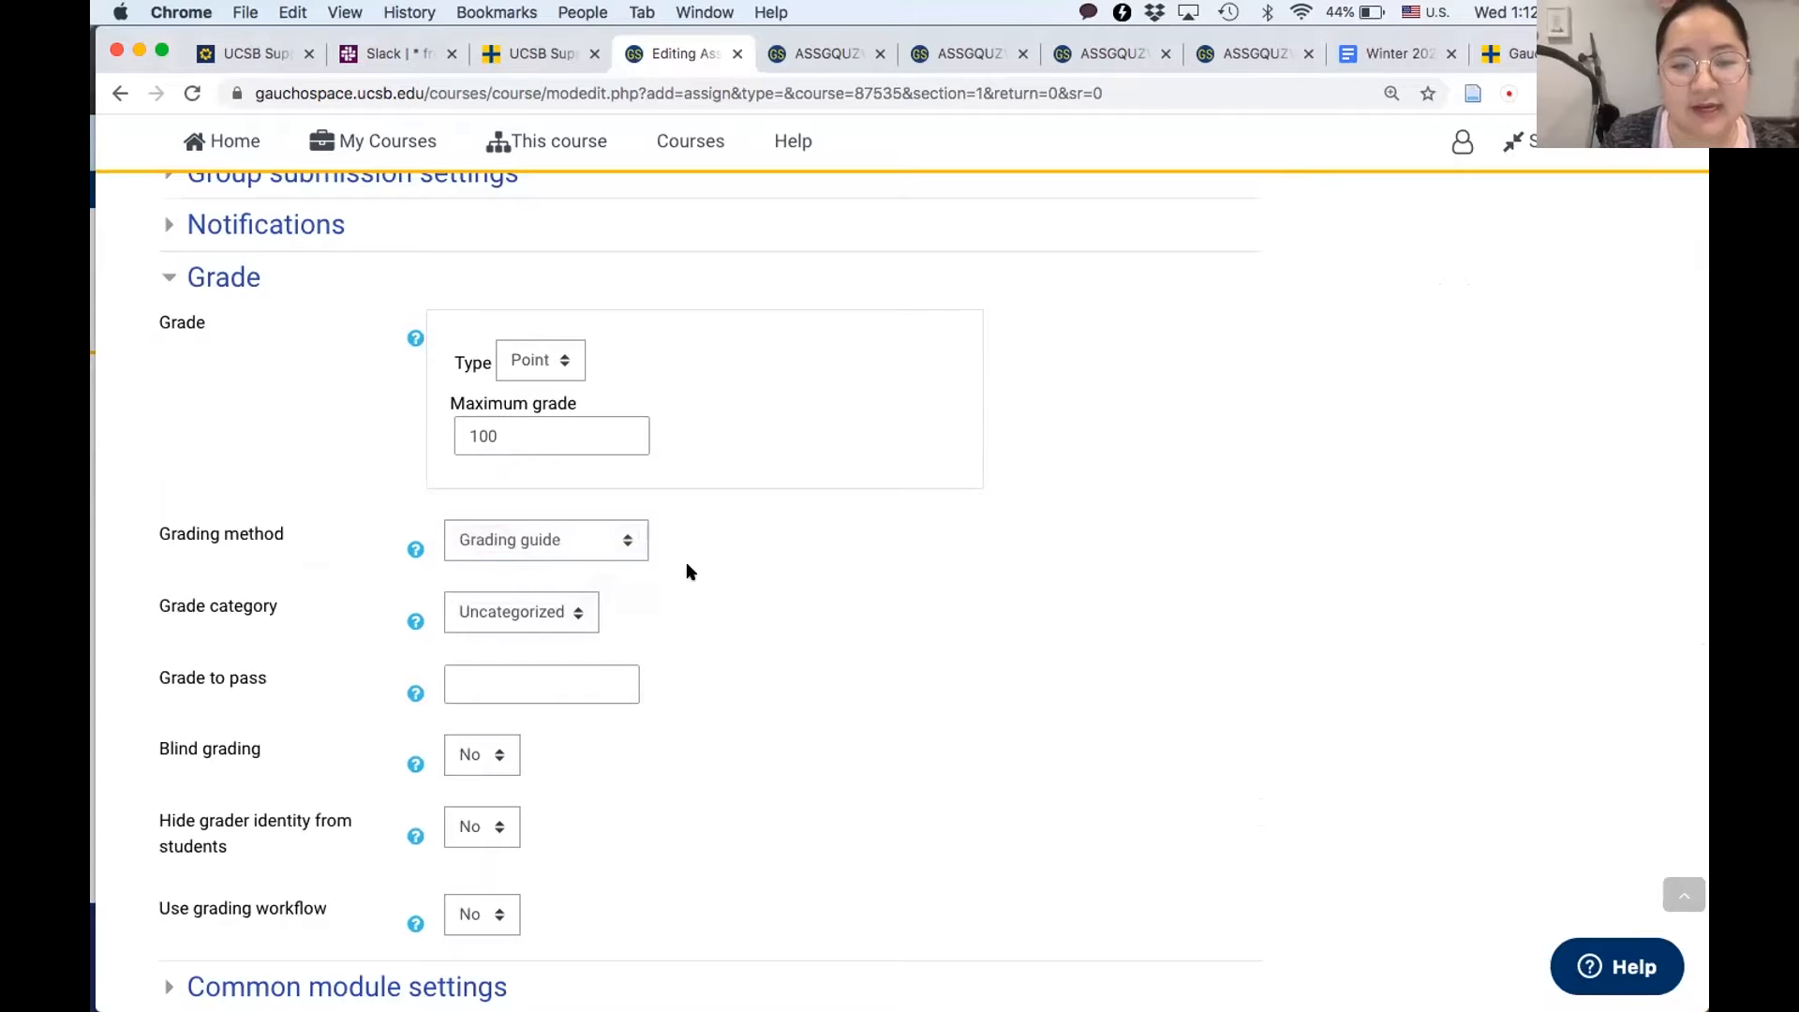
{"action": "scroll", "coordinate": [688, 572], "scroll_direction": "down", "scroll_amount": 3}
{"action": "scroll", "coordinate": [688, 570], "scroll_direction": "down", "scroll_amount": 5}
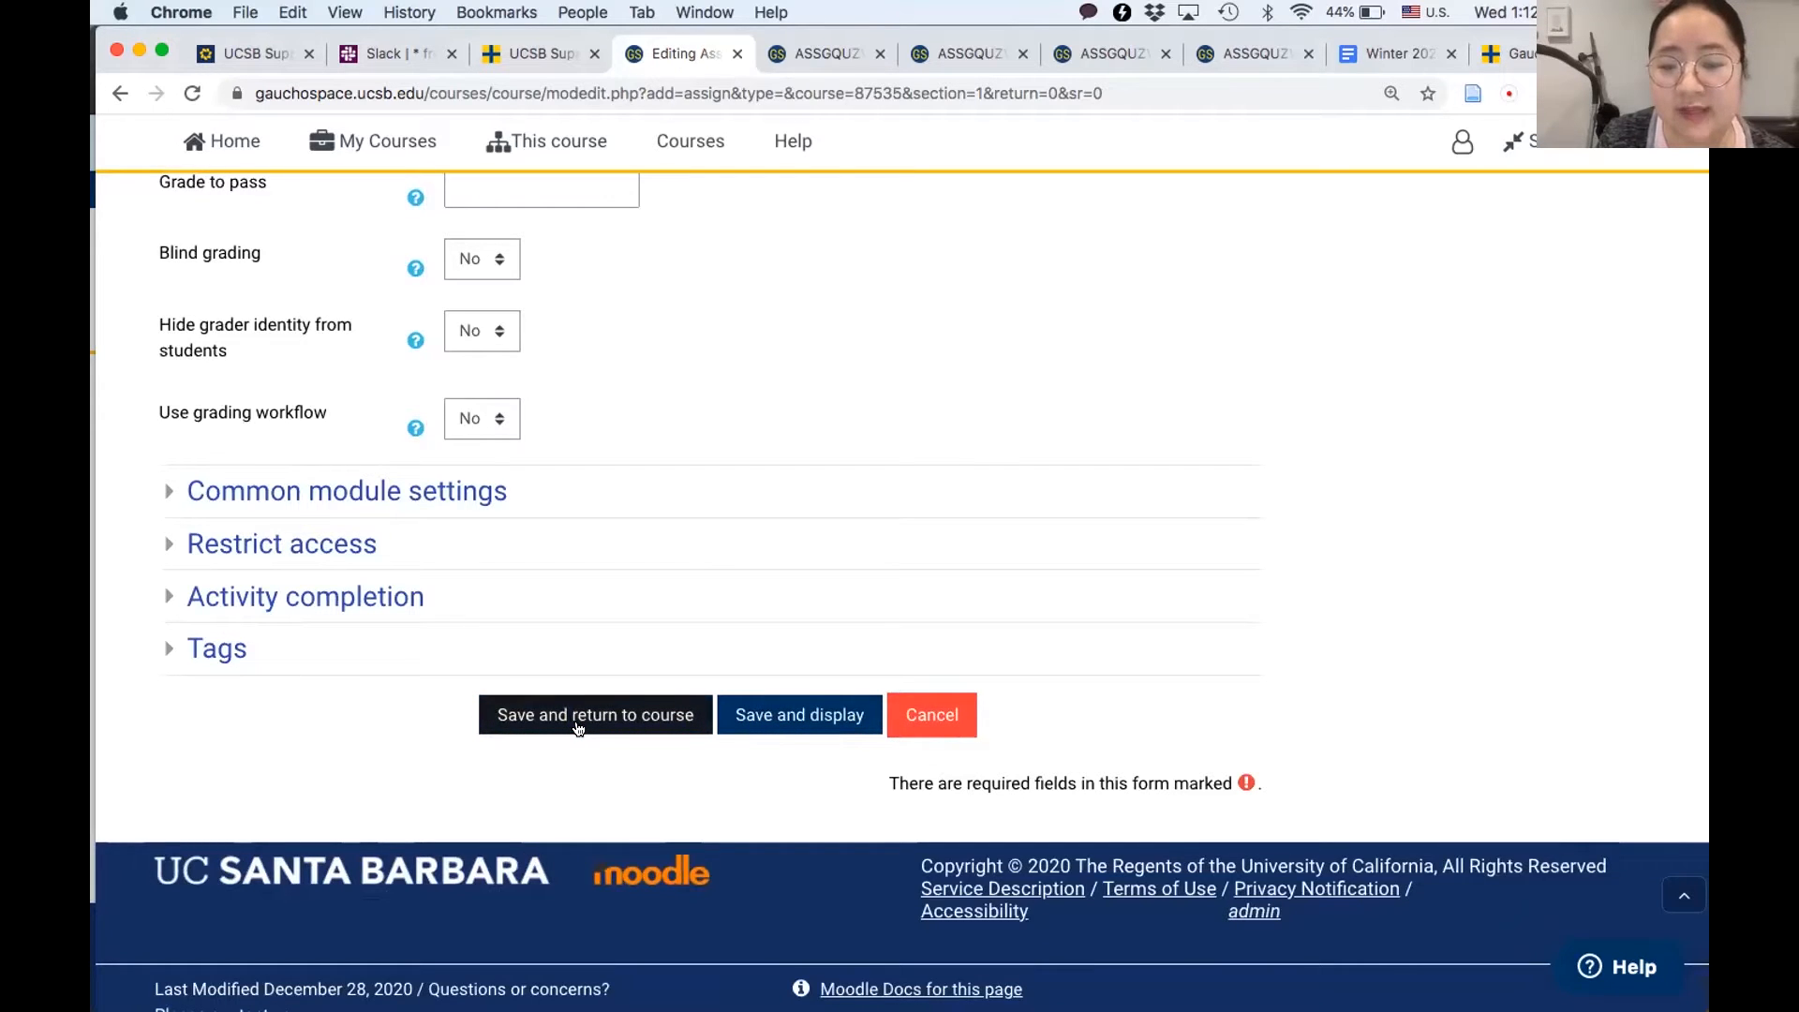
- Save and display the new assignment, and start defining a new grading form from scratch
{"action": "left_click", "coordinate": [787, 722]}
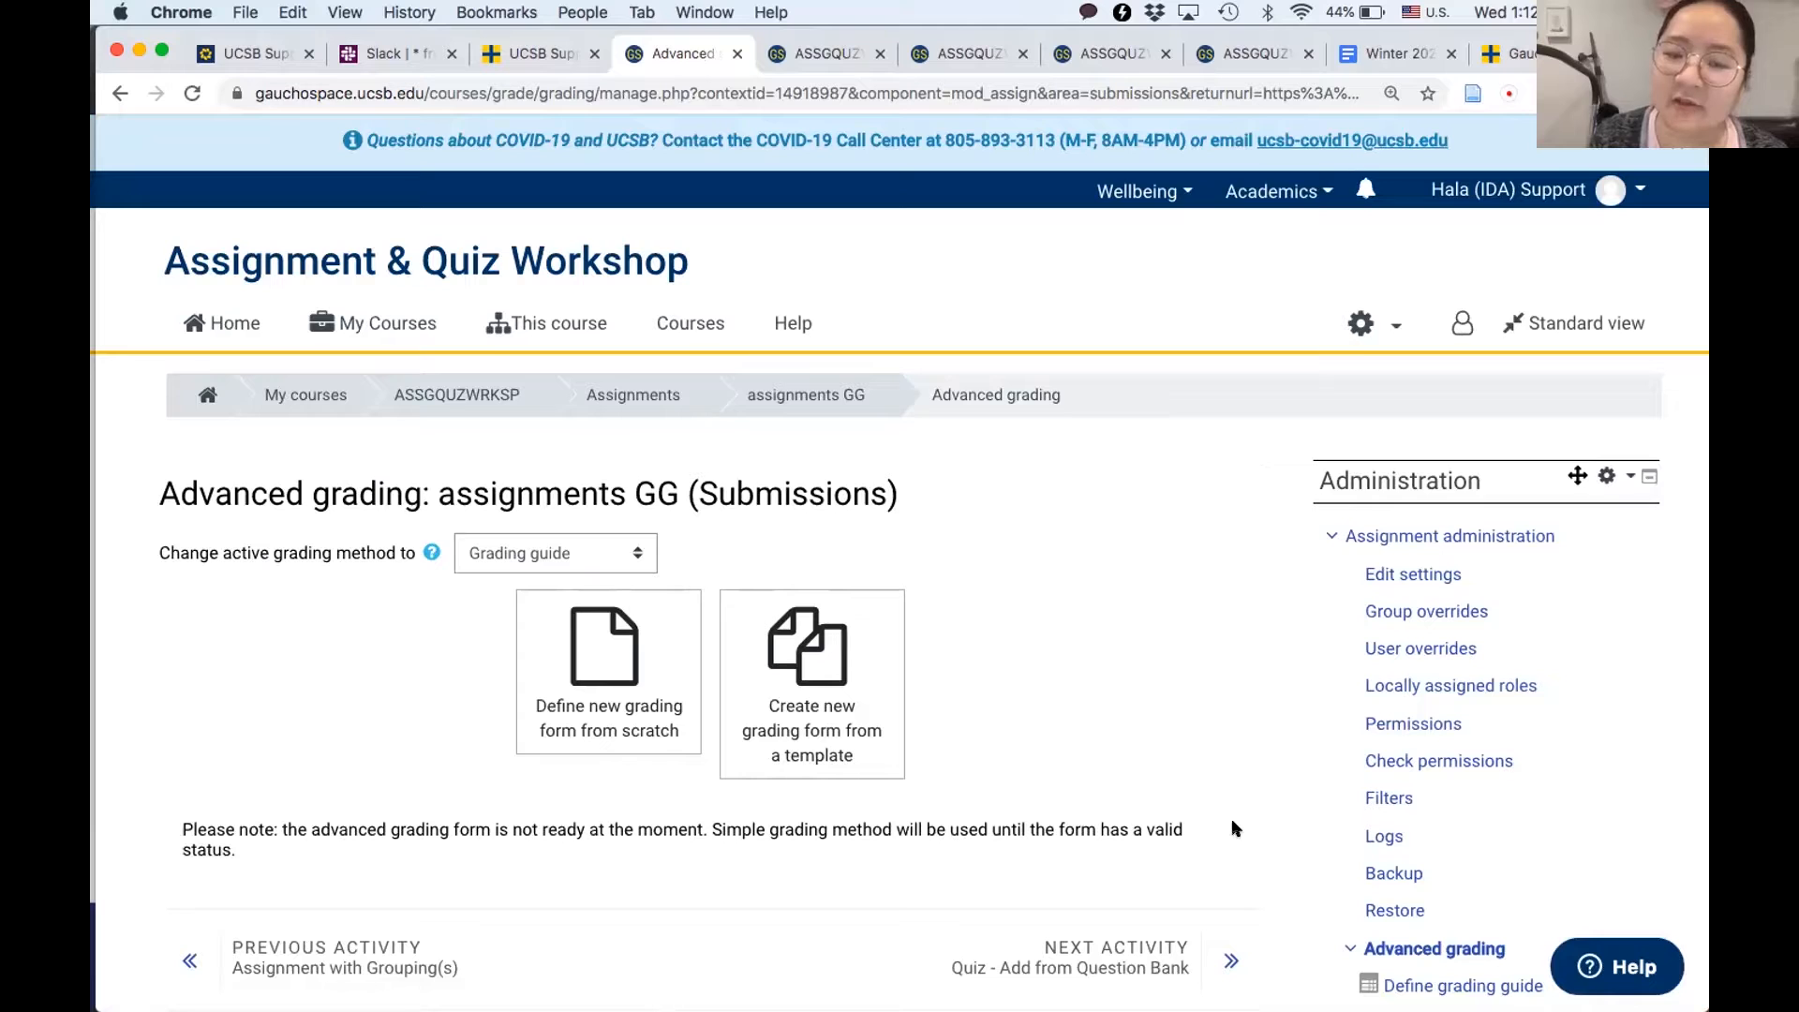
{"action": "scroll", "coordinate": [1109, 812], "scroll_direction": "down", "scroll_amount": 2}
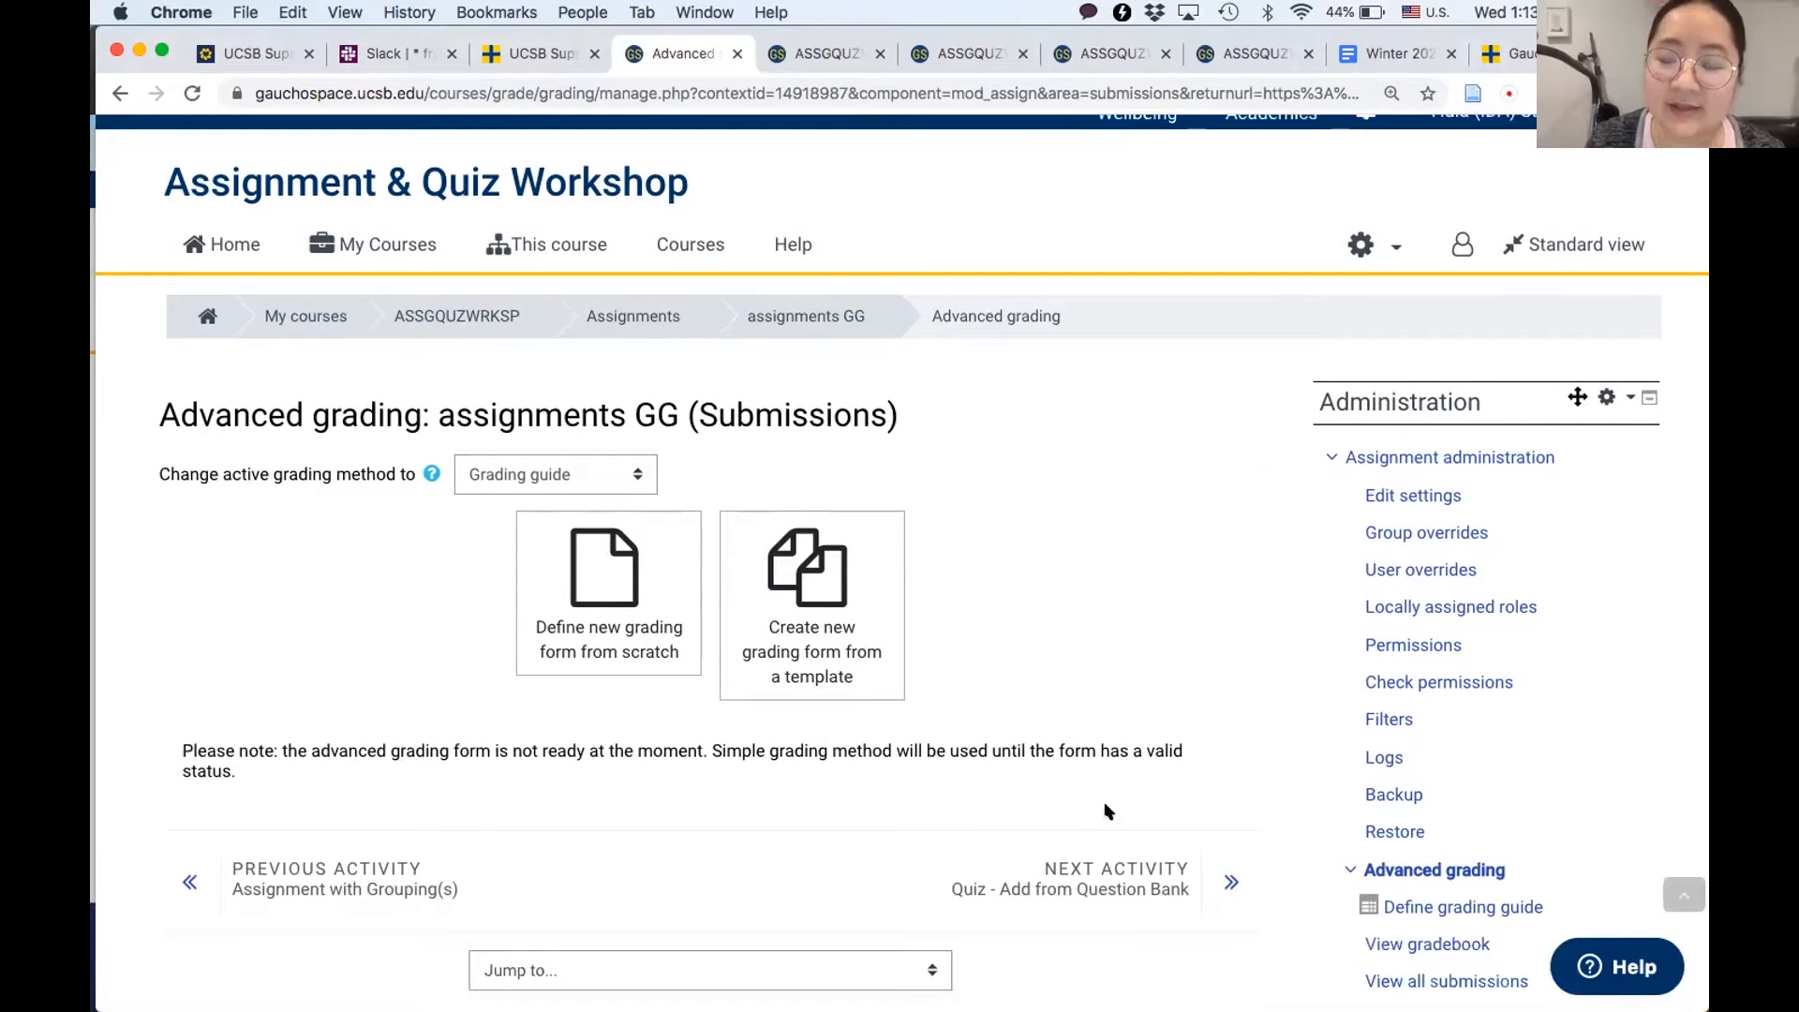
{"action": "scroll", "coordinate": [1108, 811], "scroll_direction": "down", "scroll_amount": 1}
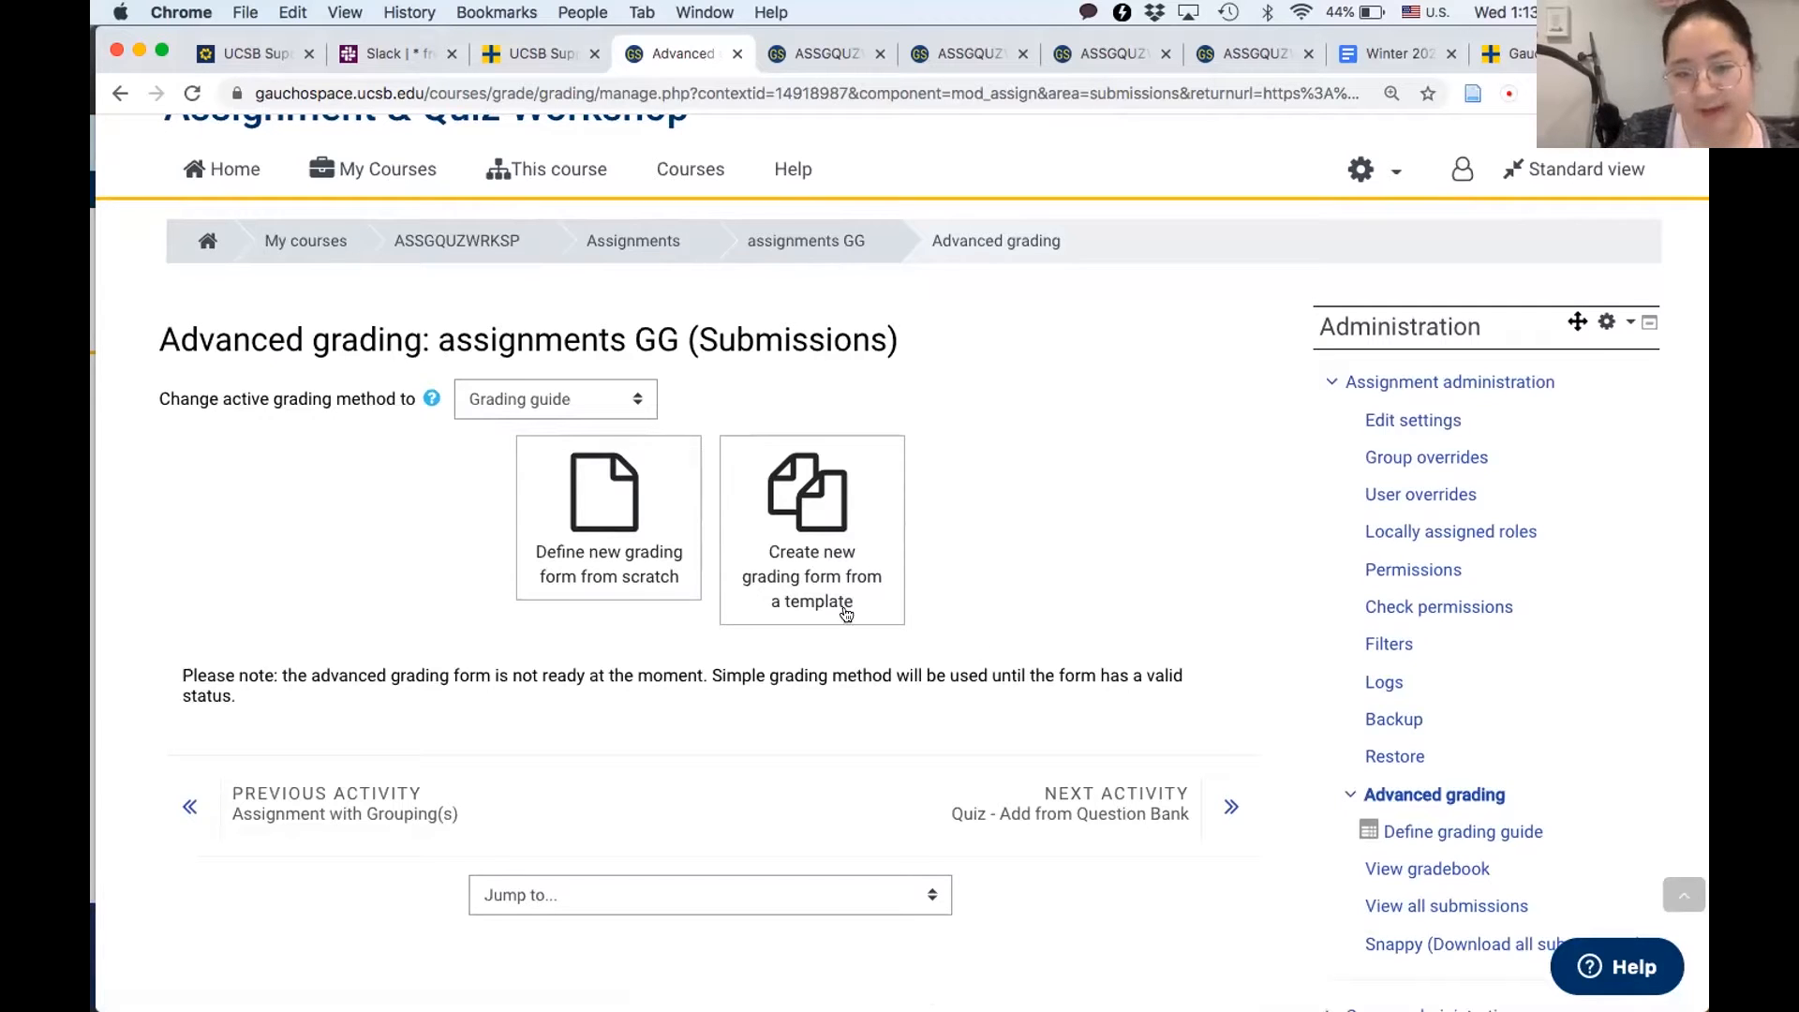
{"action": "left_click", "coordinate": [634, 576]}
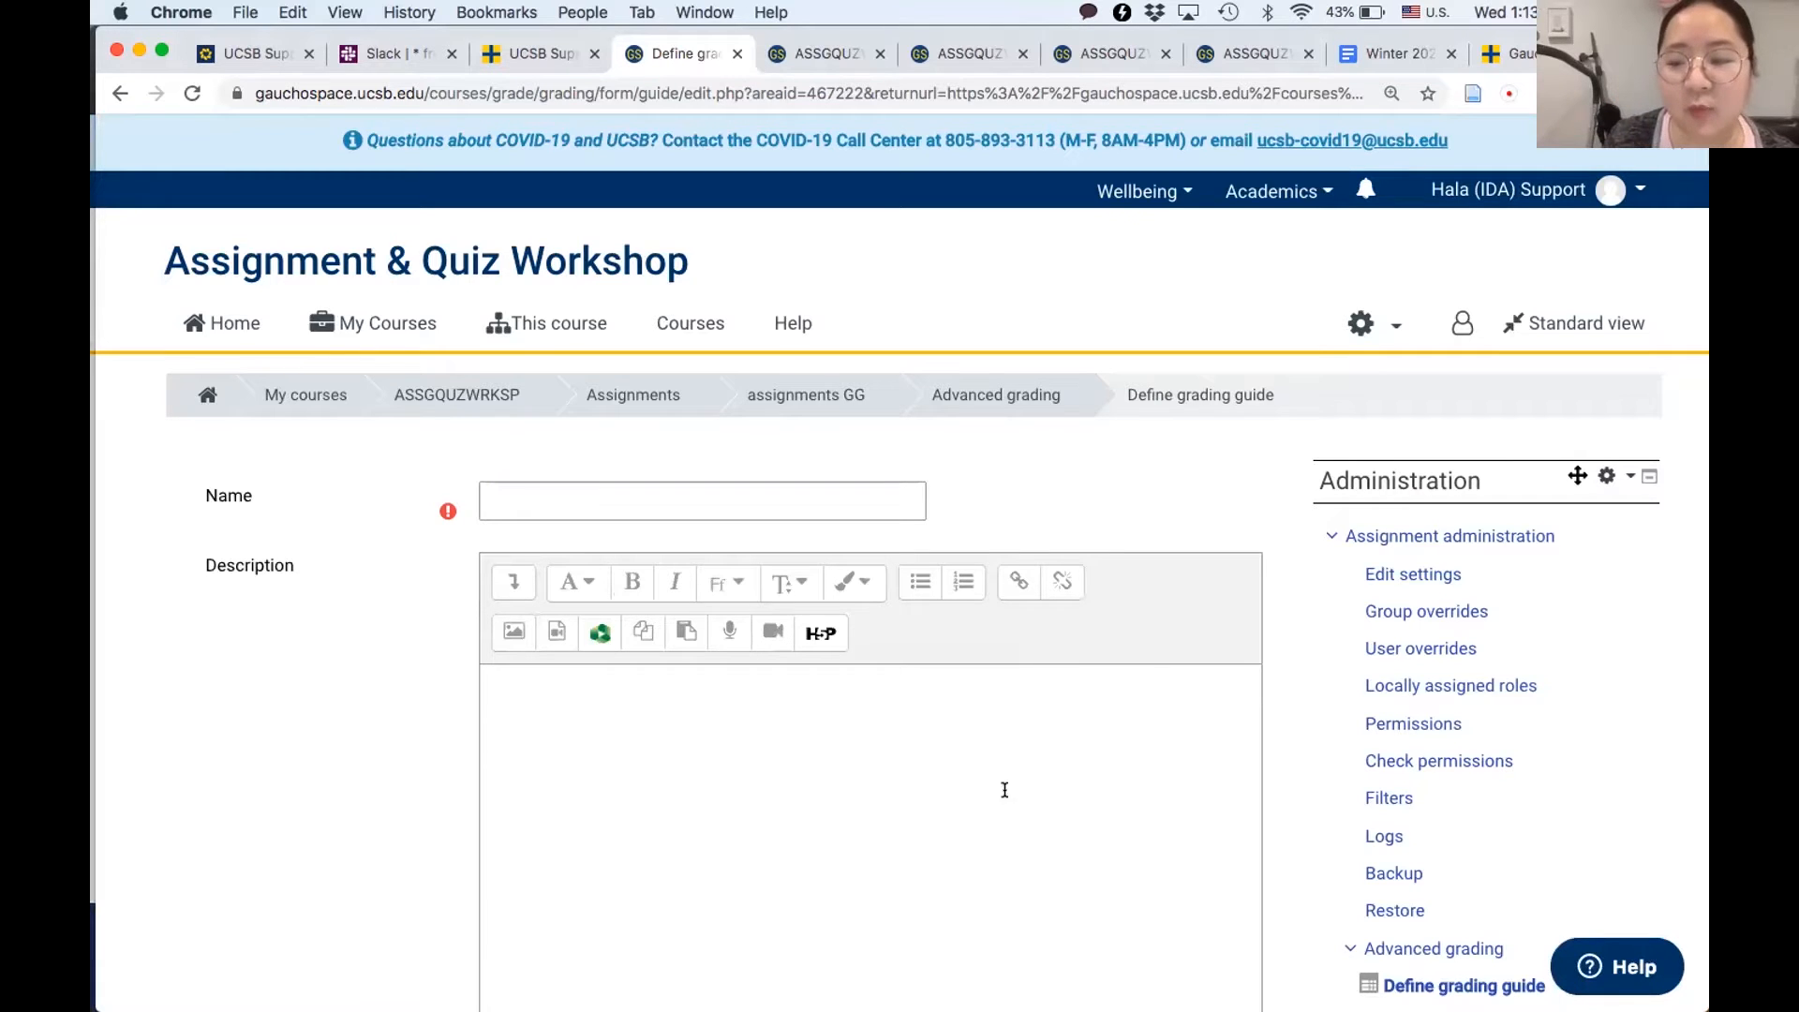
- Name the grading guide "GG"
{"action": "scroll", "coordinate": [1302, 818], "scroll_direction": "down", "scroll_amount": 3}
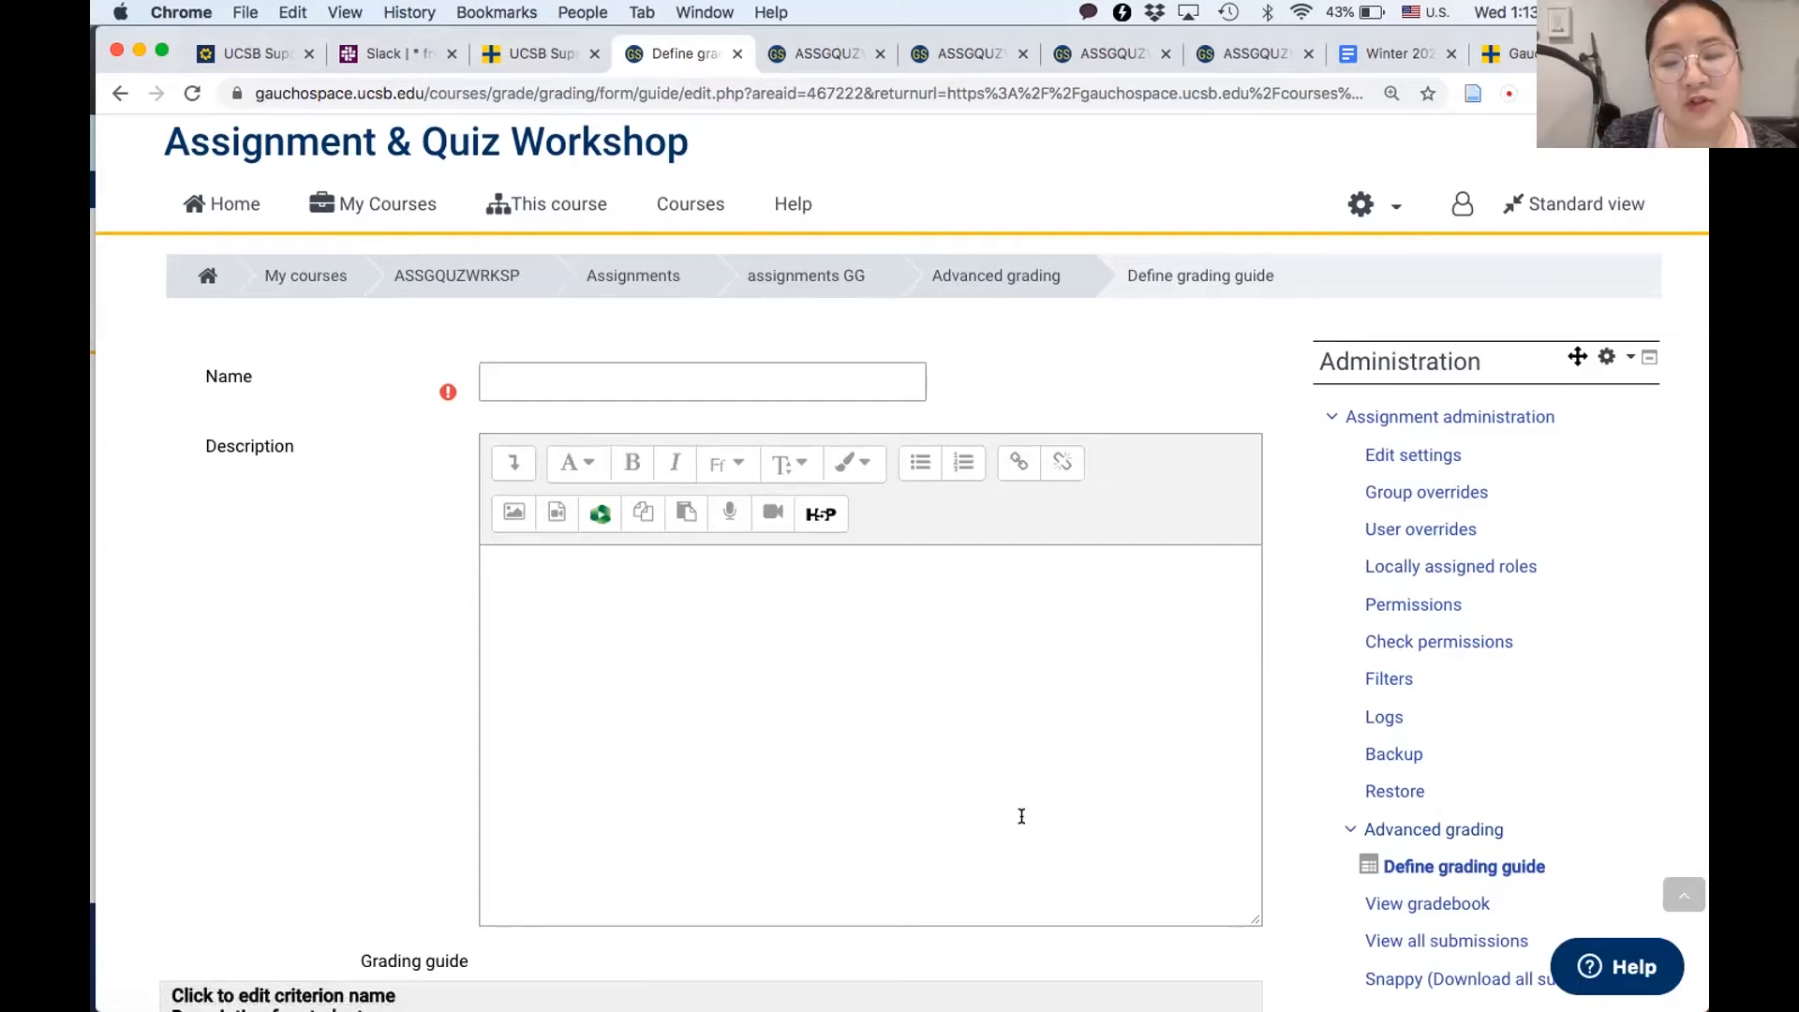
{"action": "scroll", "coordinate": [1021, 816], "scroll_direction": "down", "scroll_amount": 1}
{"action": "scroll", "coordinate": [1022, 816], "scroll_direction": "down", "scroll_amount": 3}
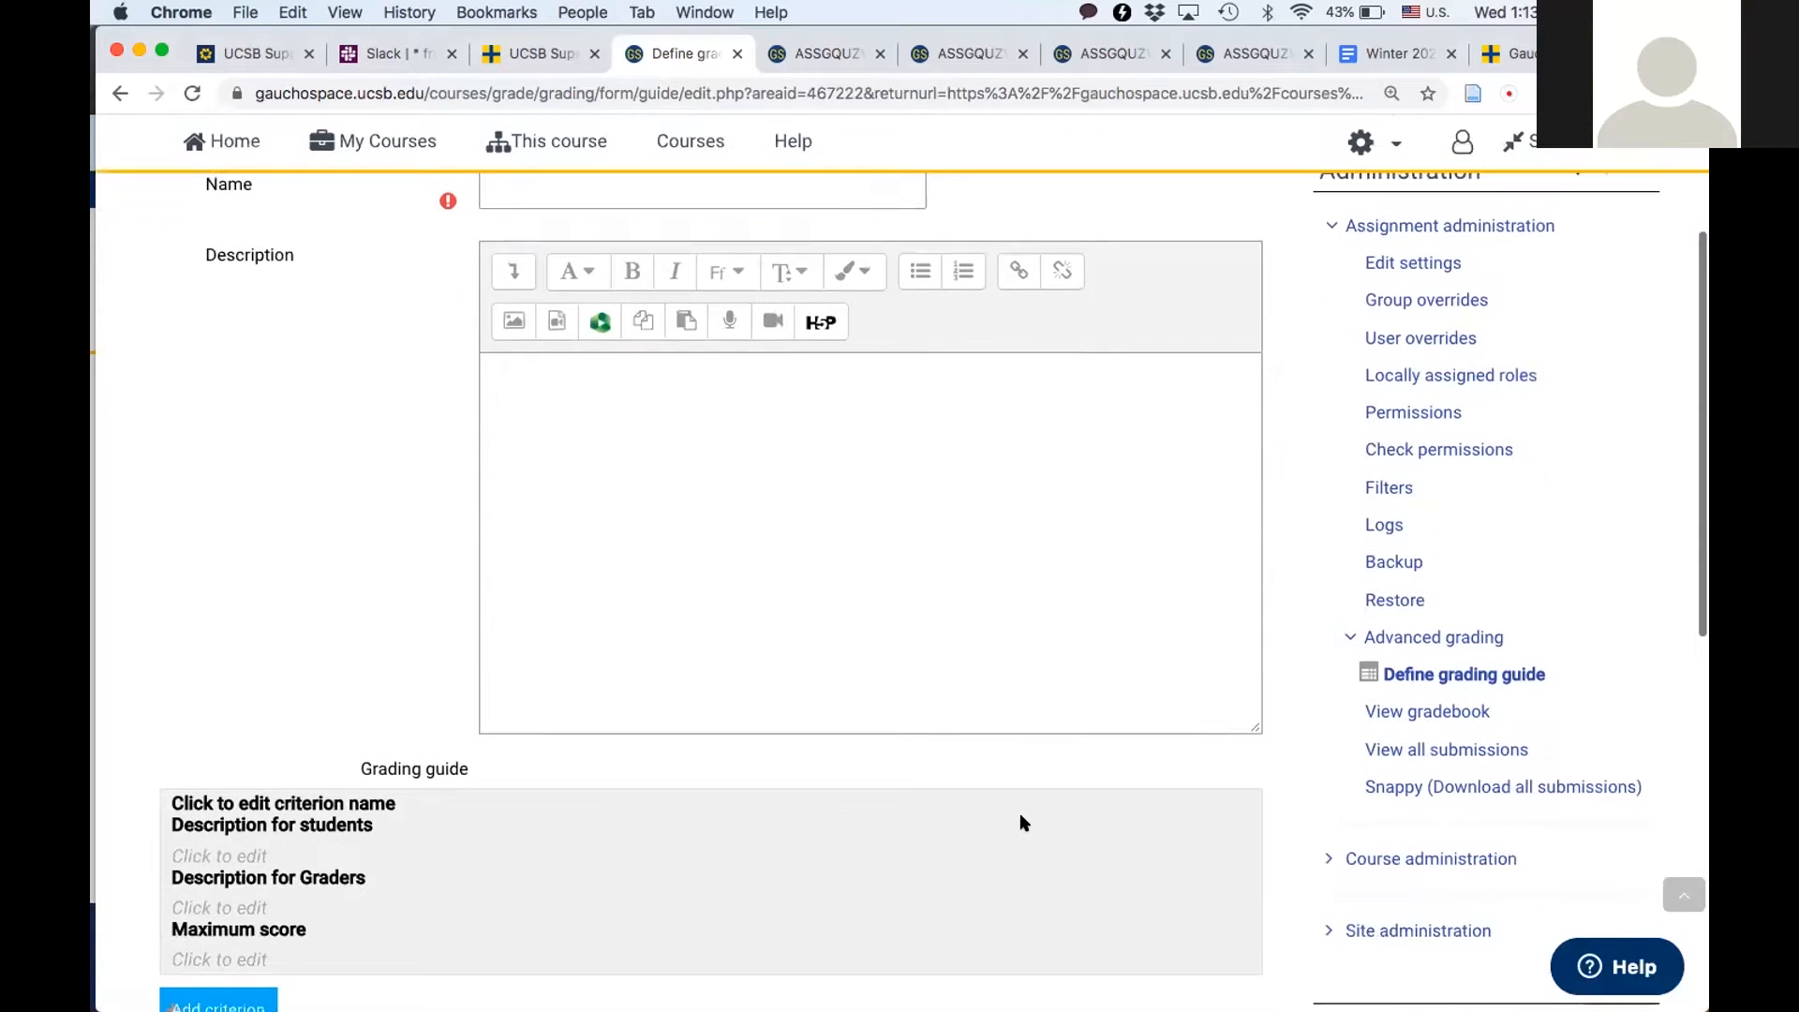
{"action": "scroll", "coordinate": [535, 694], "scroll_direction": "up", "scroll_amount": 1}
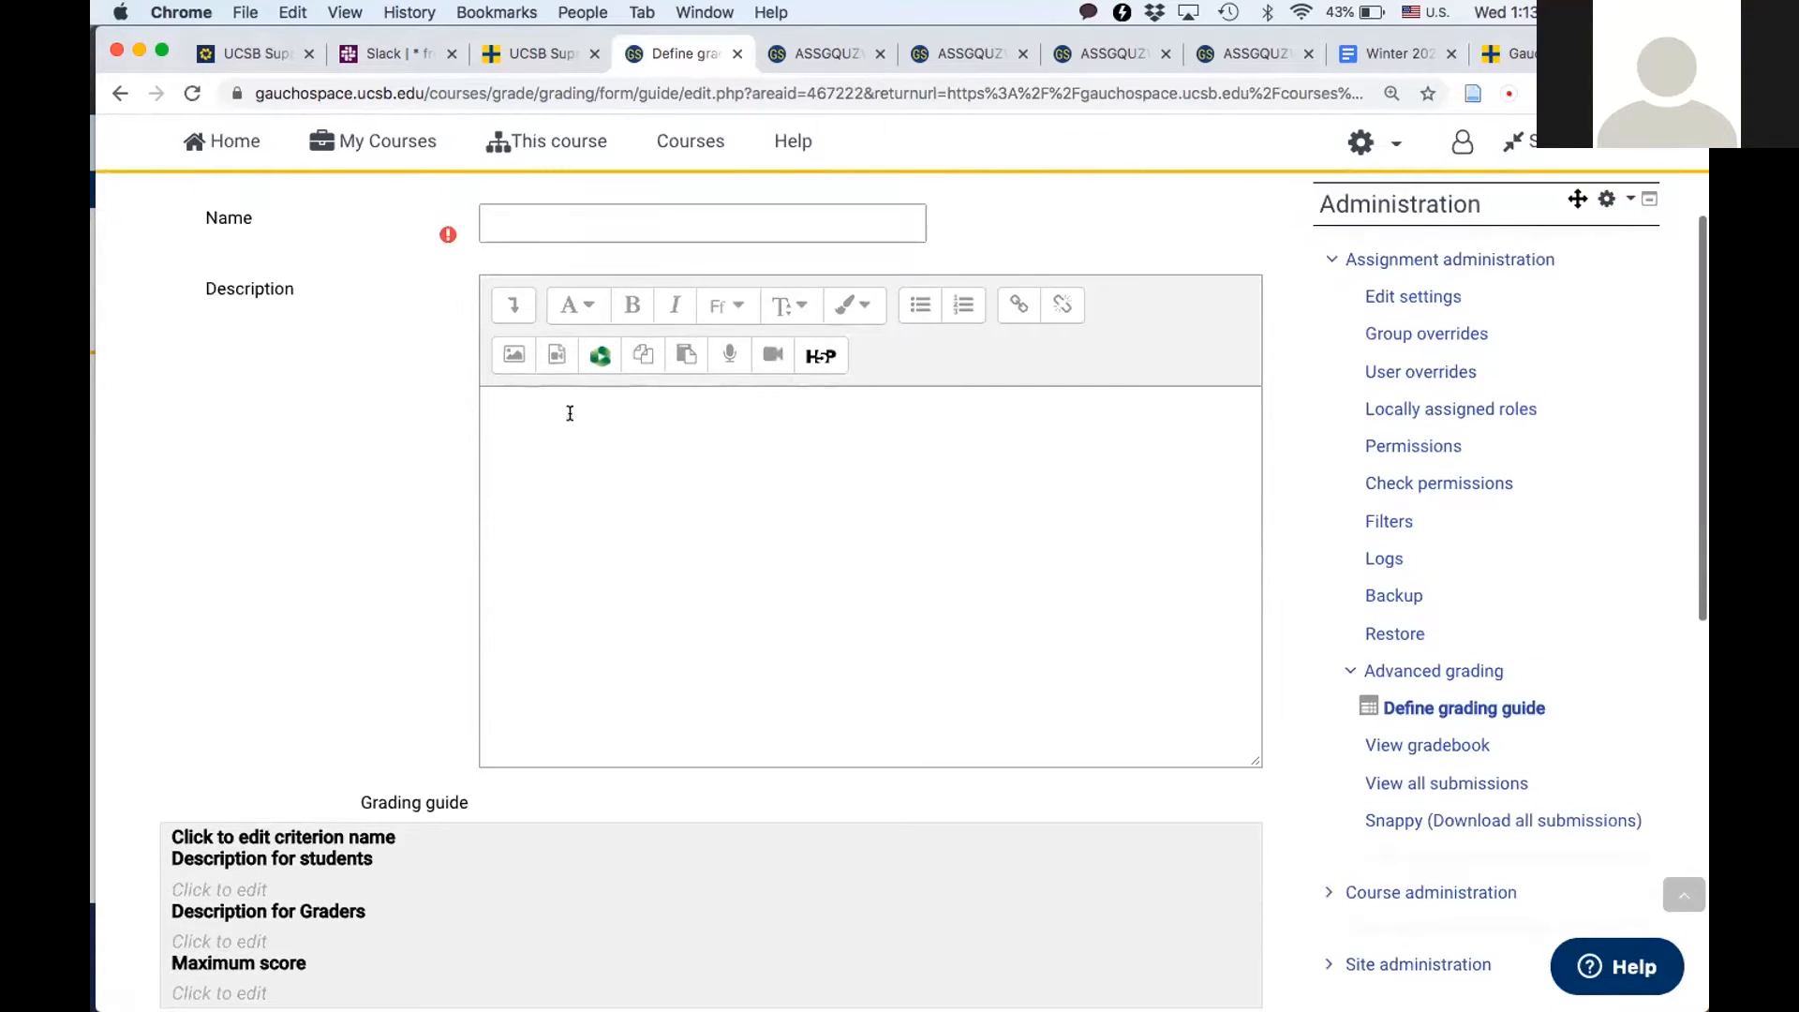
{"action": "left_click", "coordinate": [617, 213]}
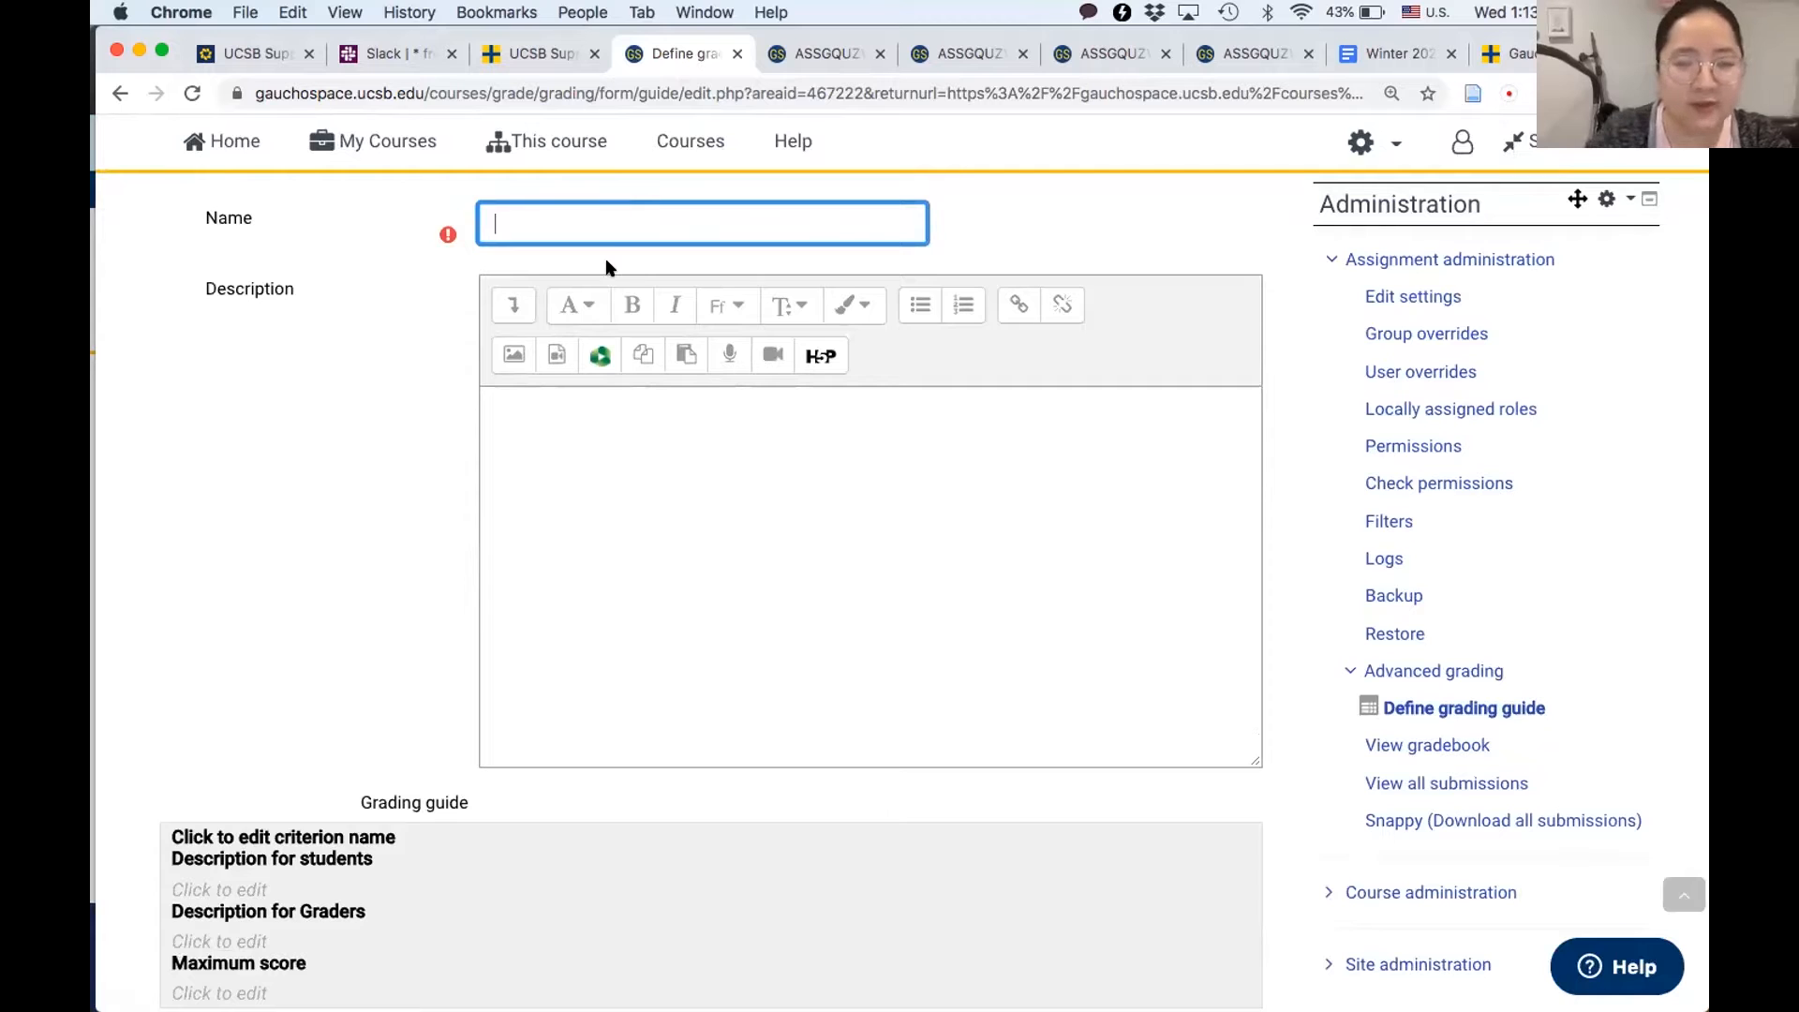
{"action": "scroll", "coordinate": [606, 268], "scroll_direction": "up", "scroll_amount": 3}
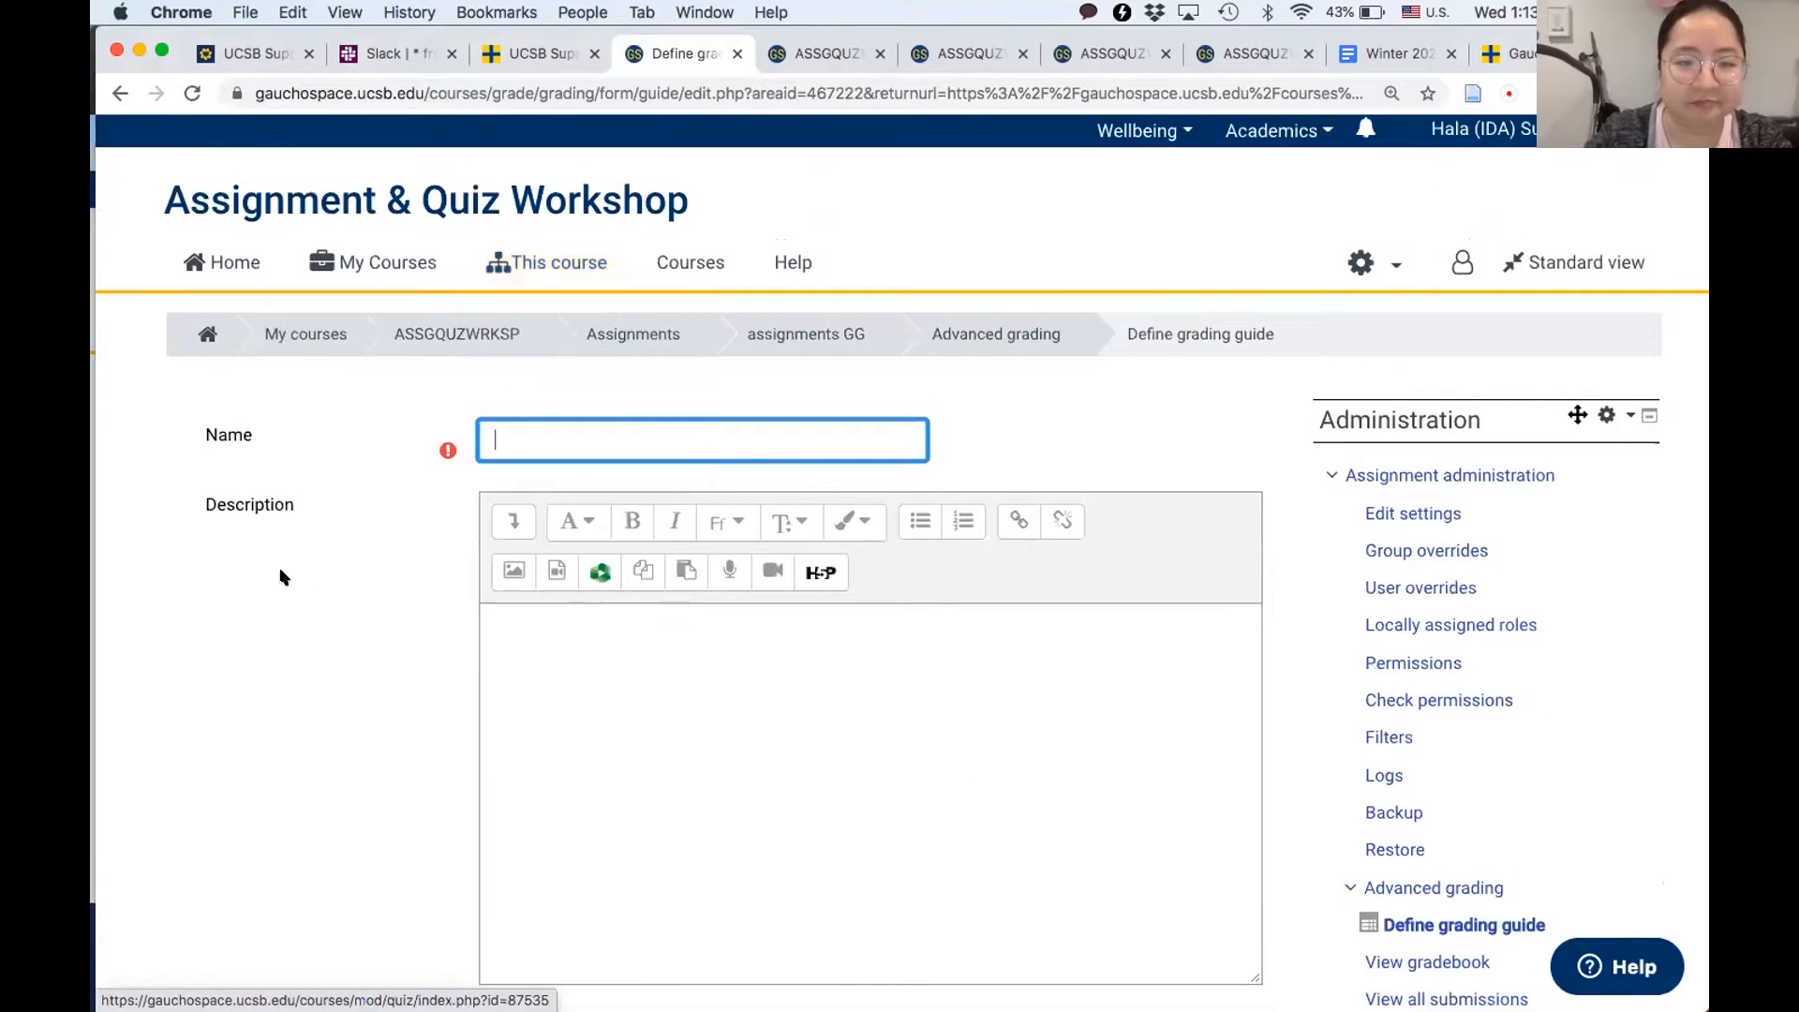
{"action": "scroll", "coordinate": [283, 577], "scroll_direction": "down", "scroll_amount": 3}
{"action": "scroll", "coordinate": [283, 577], "scroll_direction": "up", "scroll_amount": 2}
{"action": "type", "text": "GG"}
- Name the grading guide's first criterion "use of evidence"
{"action": "scroll", "coordinate": [281, 675], "scroll_direction": "down", "scroll_amount": 5}
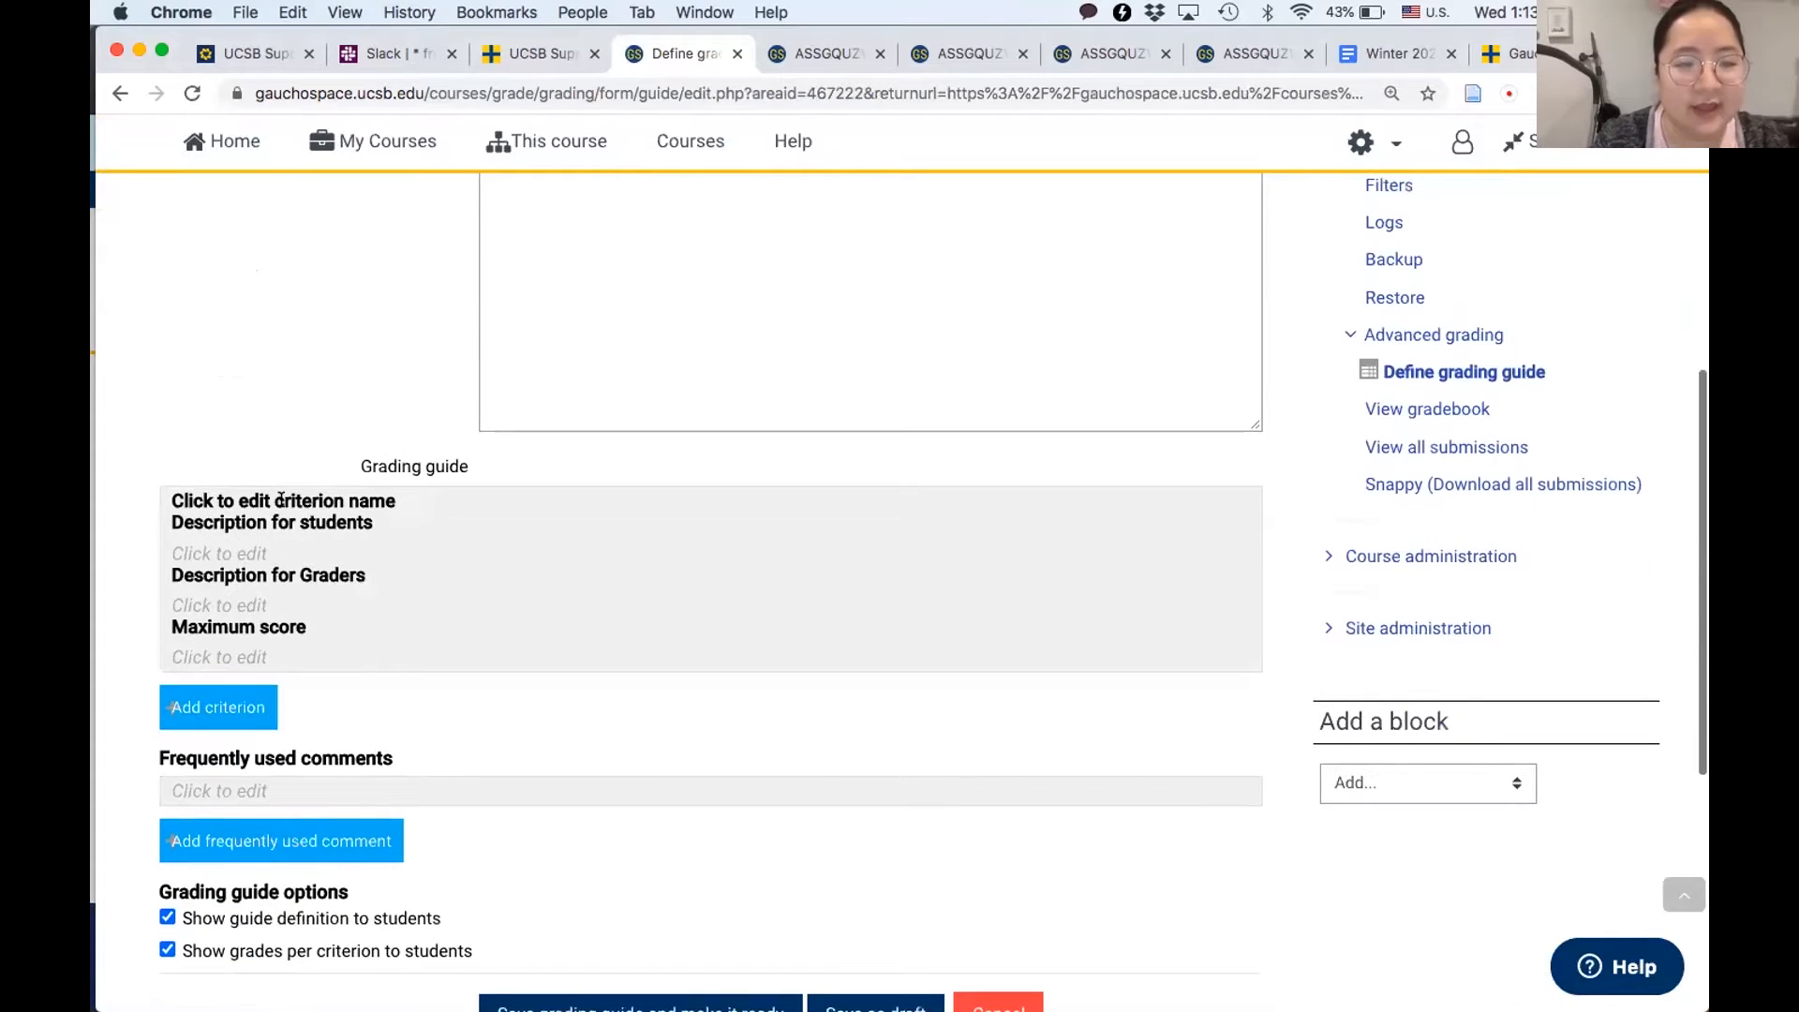
{"action": "left_click", "coordinate": [281, 500]}
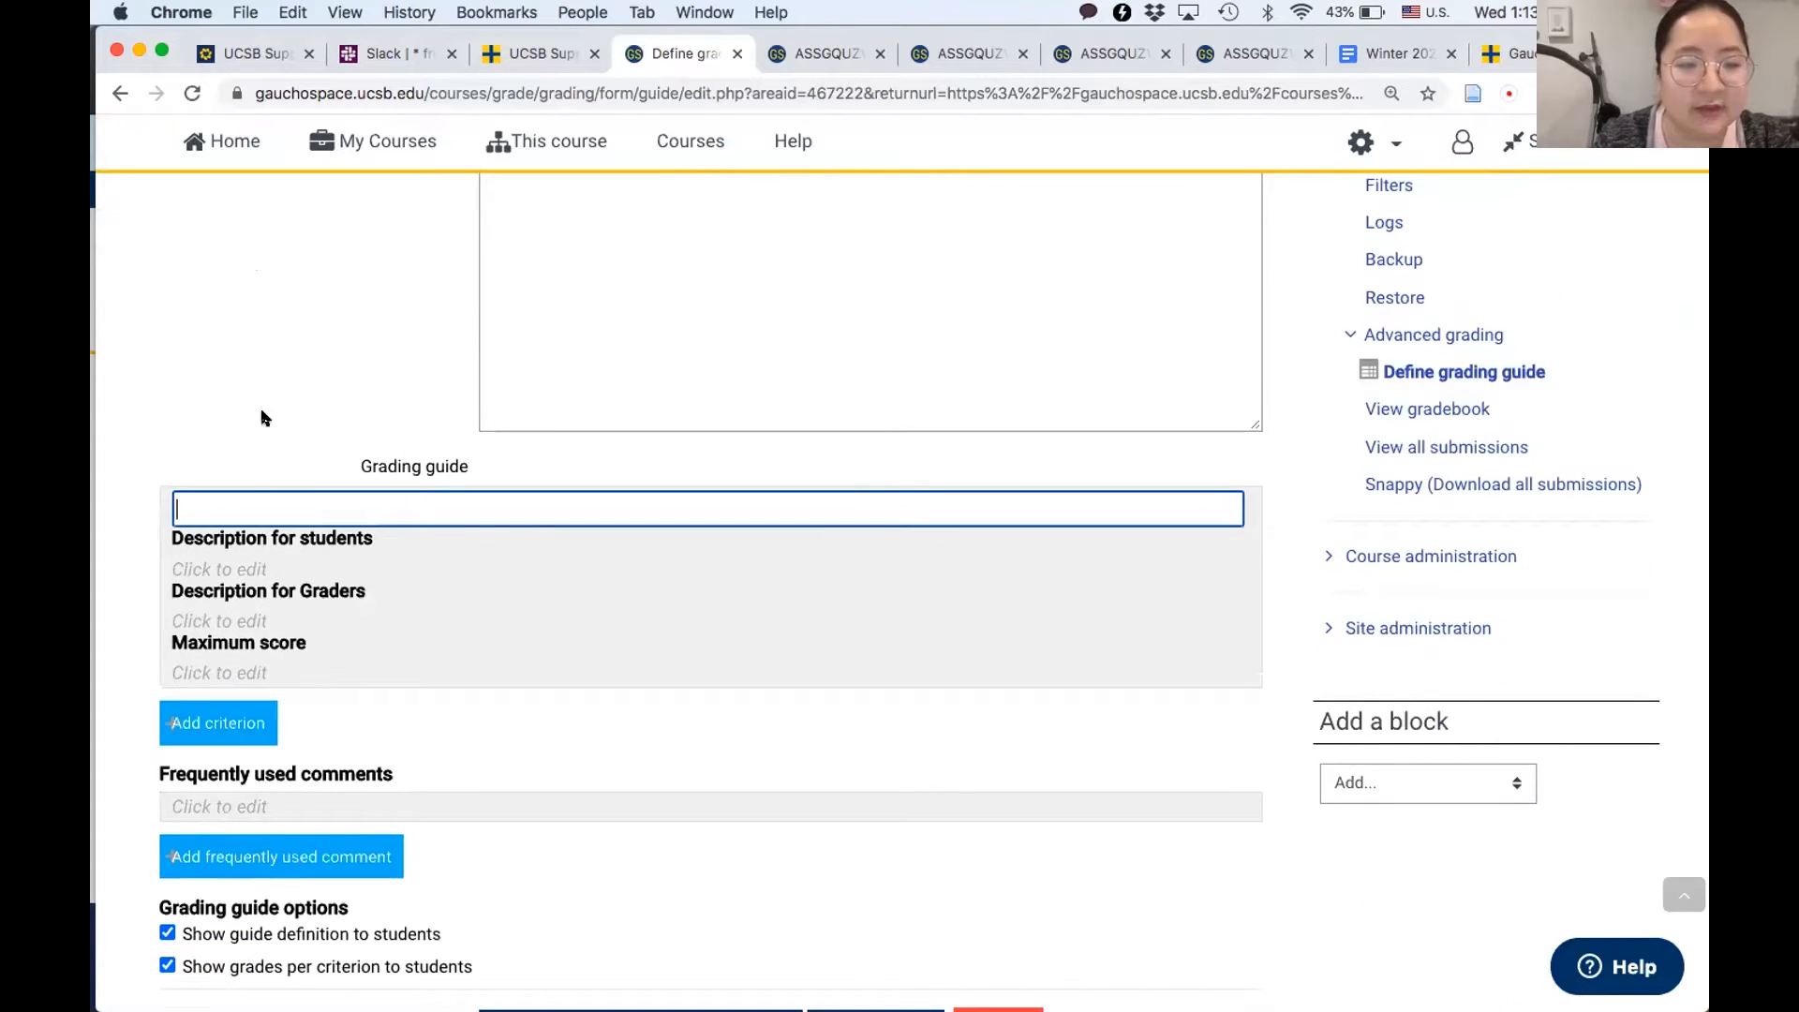
{"action": "type", "text": "u"}
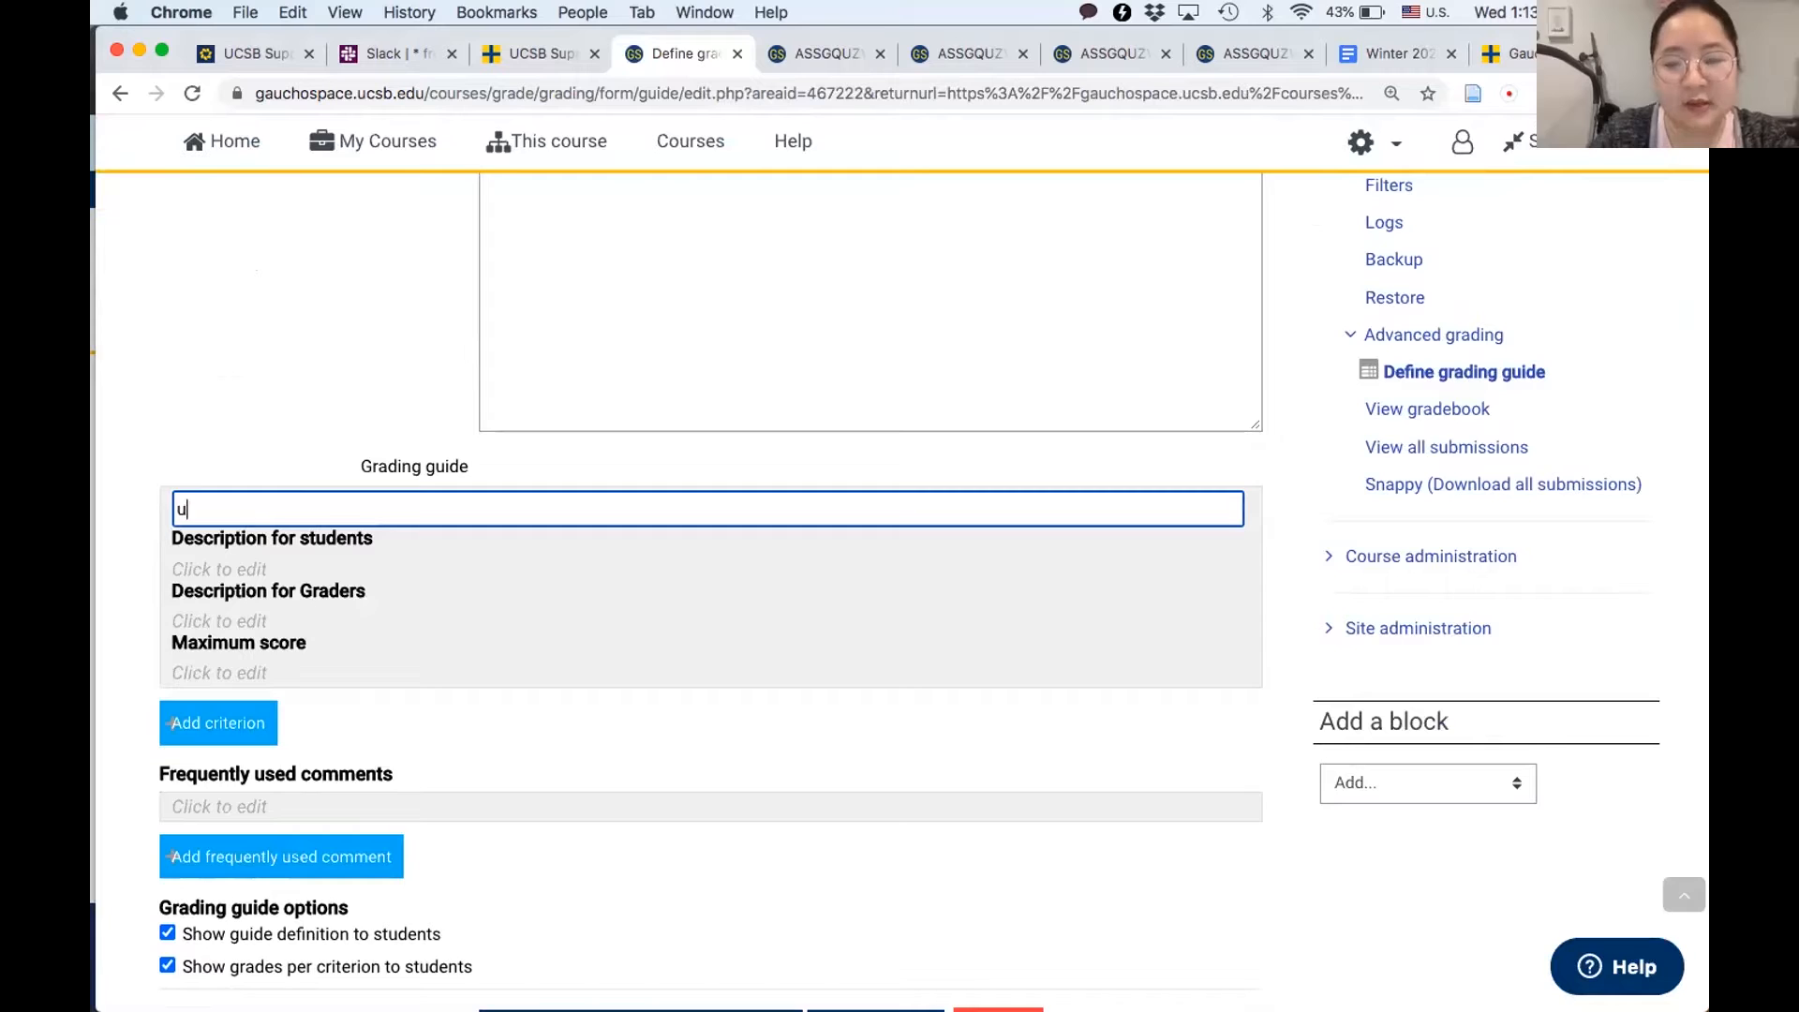
{"action": "type", "text": "se of evidence"}
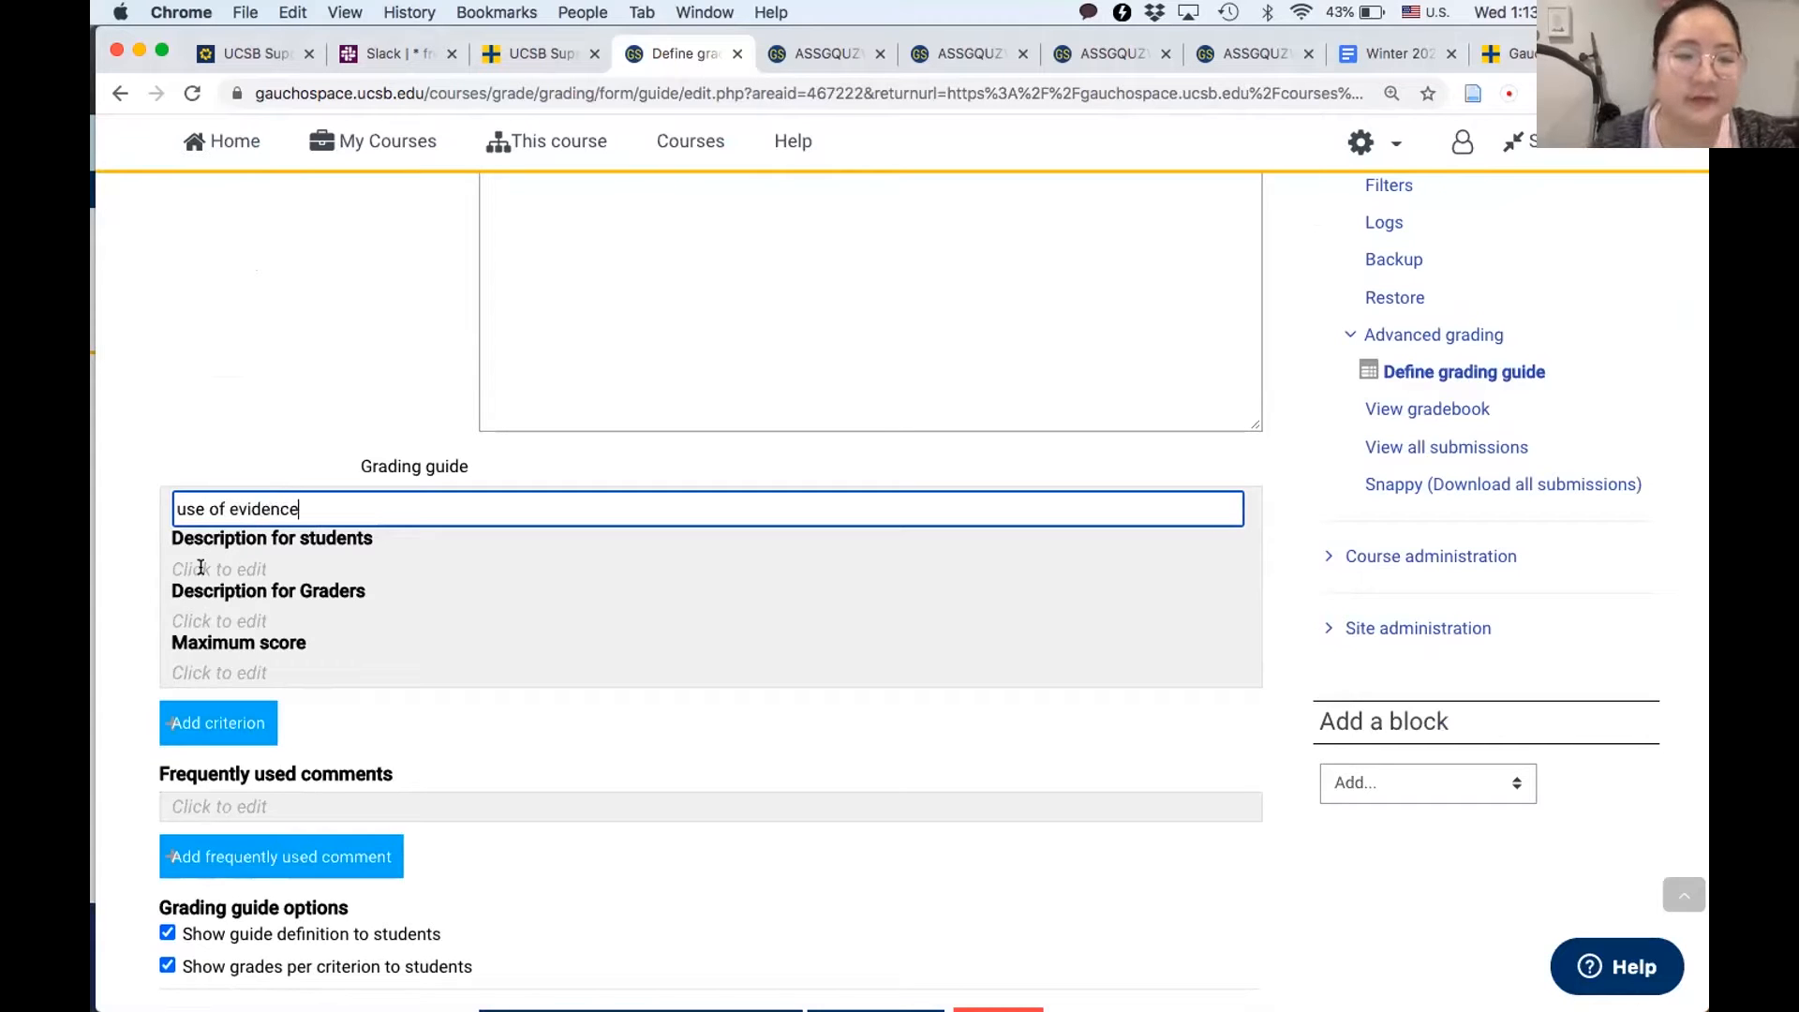
- Enter "quality" as the student and grader descriptions of the "use of evidence" criterion, with a maximum score of 5
{"action": "left_click", "coordinate": [225, 540]}
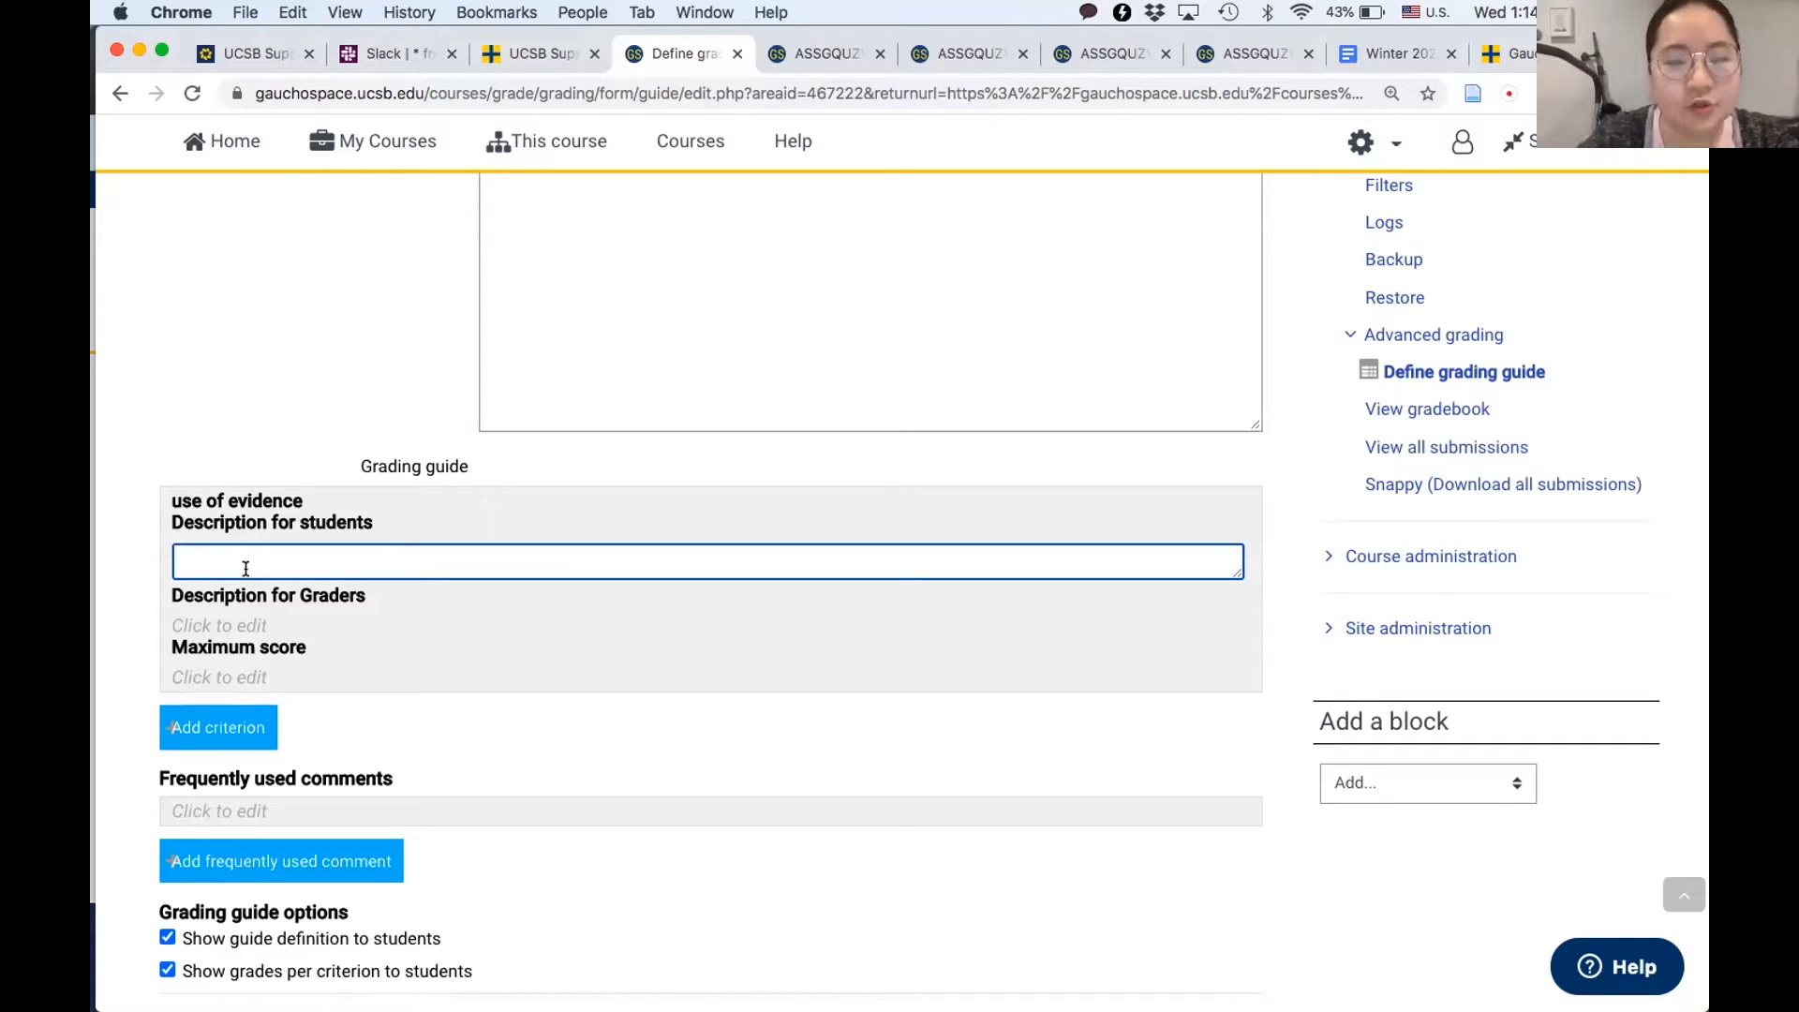
{"action": "type", "text": "quality"}
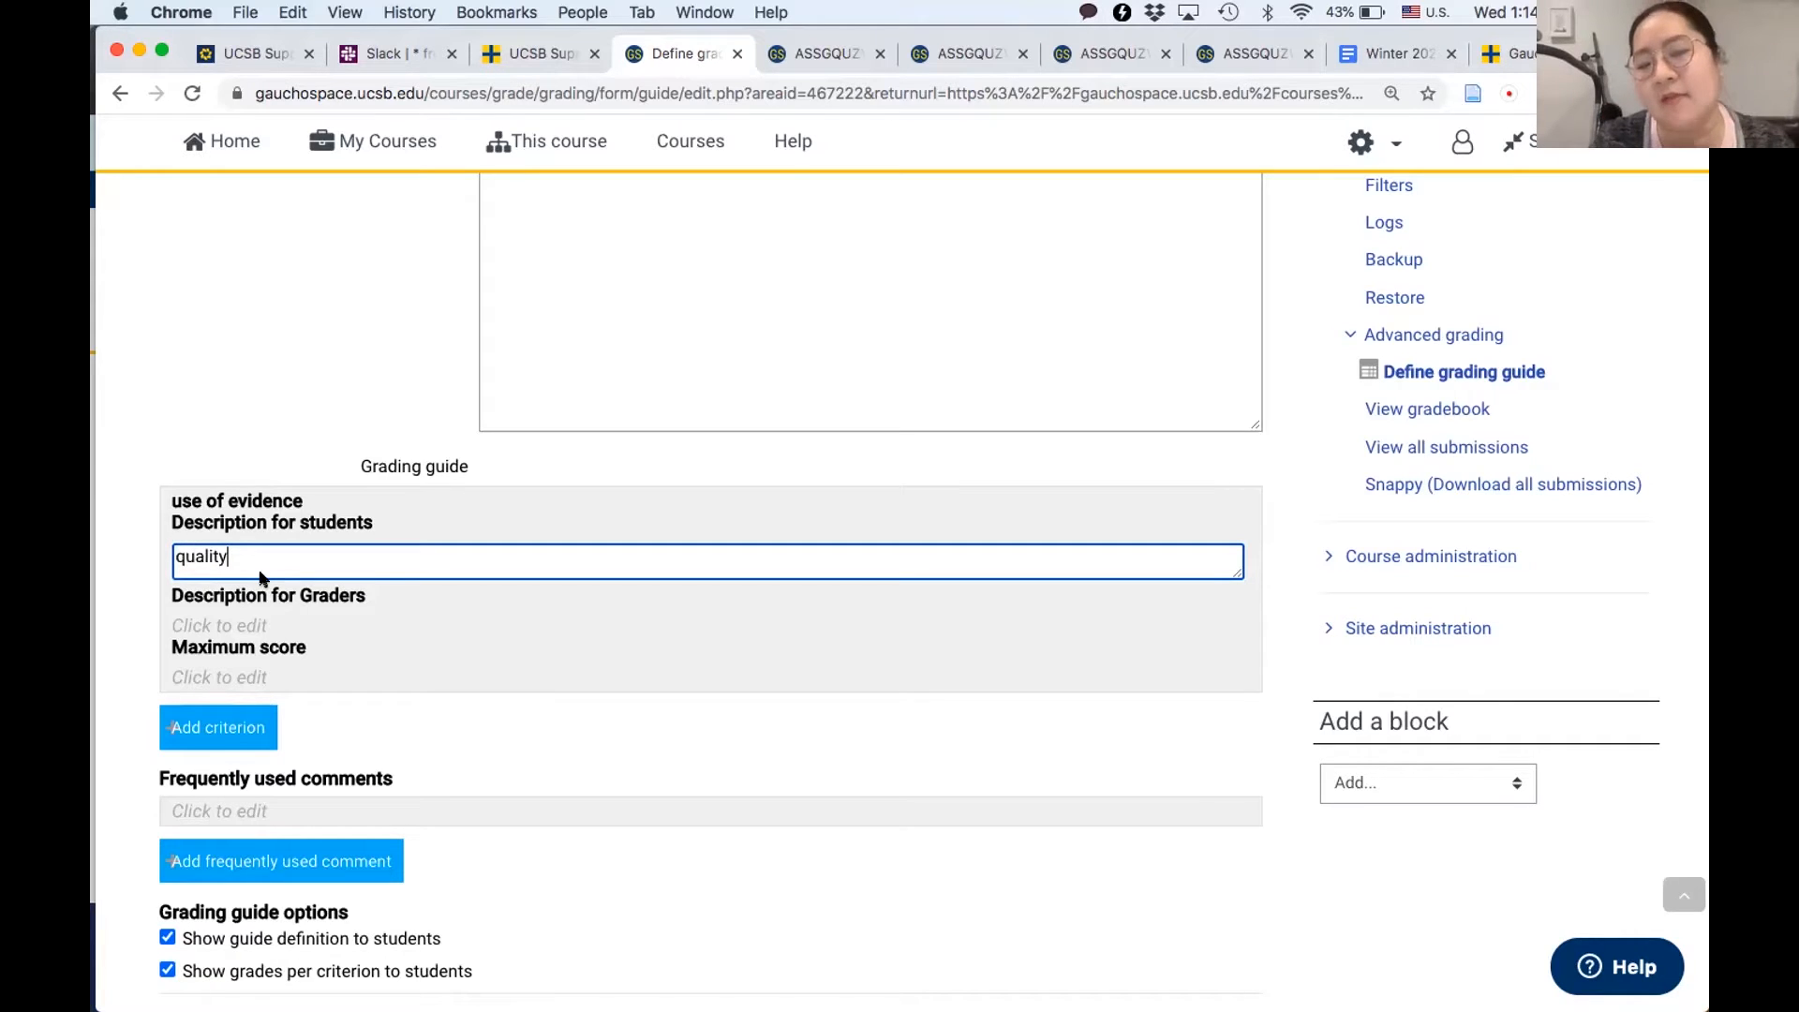
{"action": "left_click", "coordinate": [207, 630]}
{"action": "type", "text": "quality"}
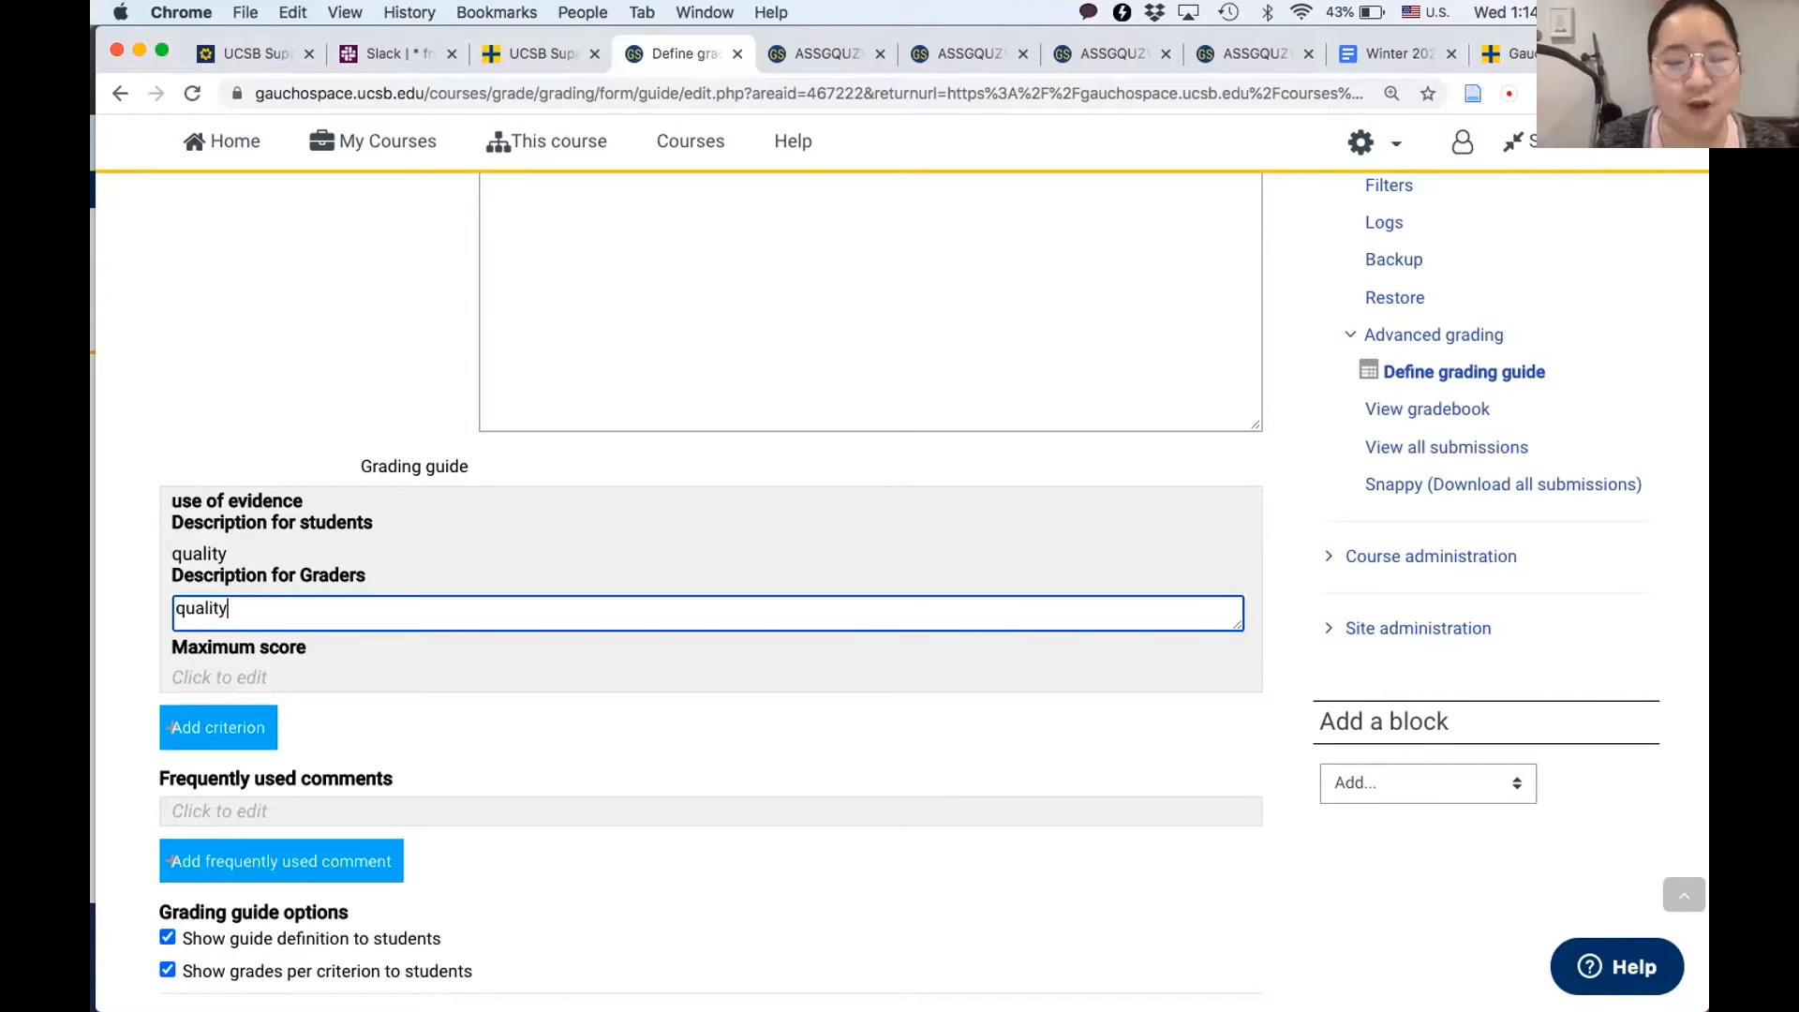
{"action": "left_click", "coordinate": [195, 675]}
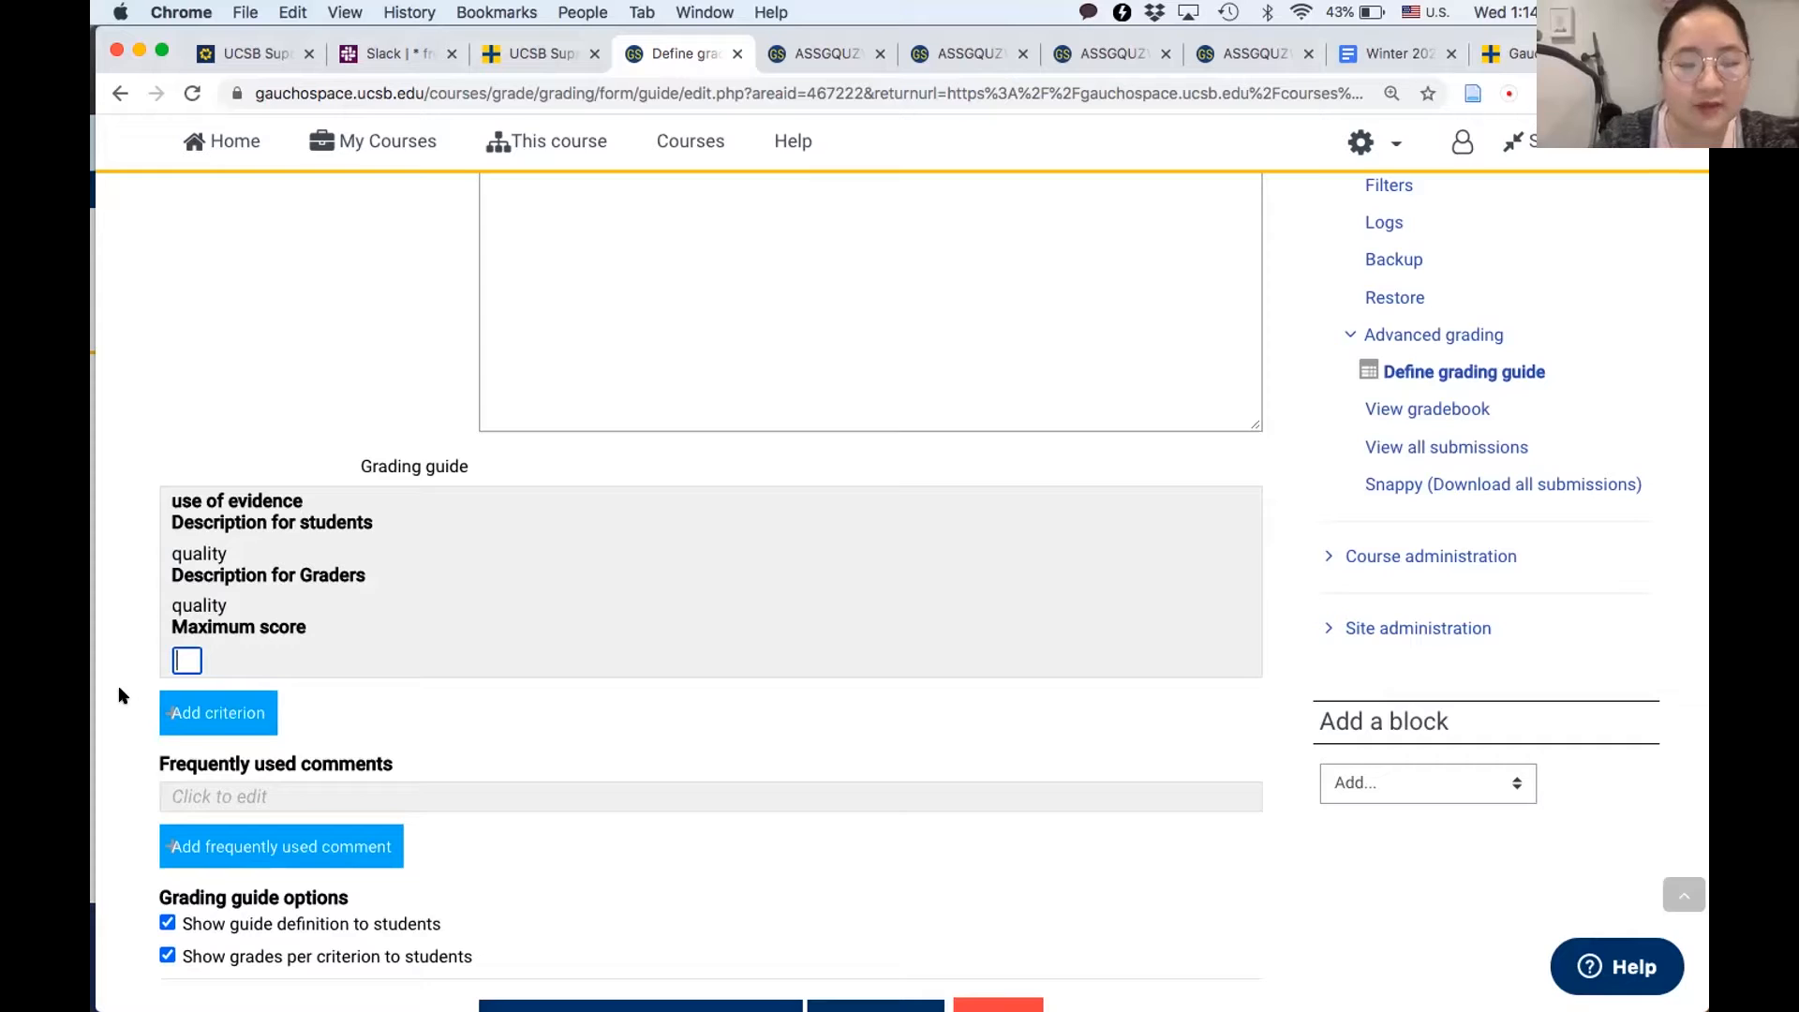
{"action": "type", "text": "5"}
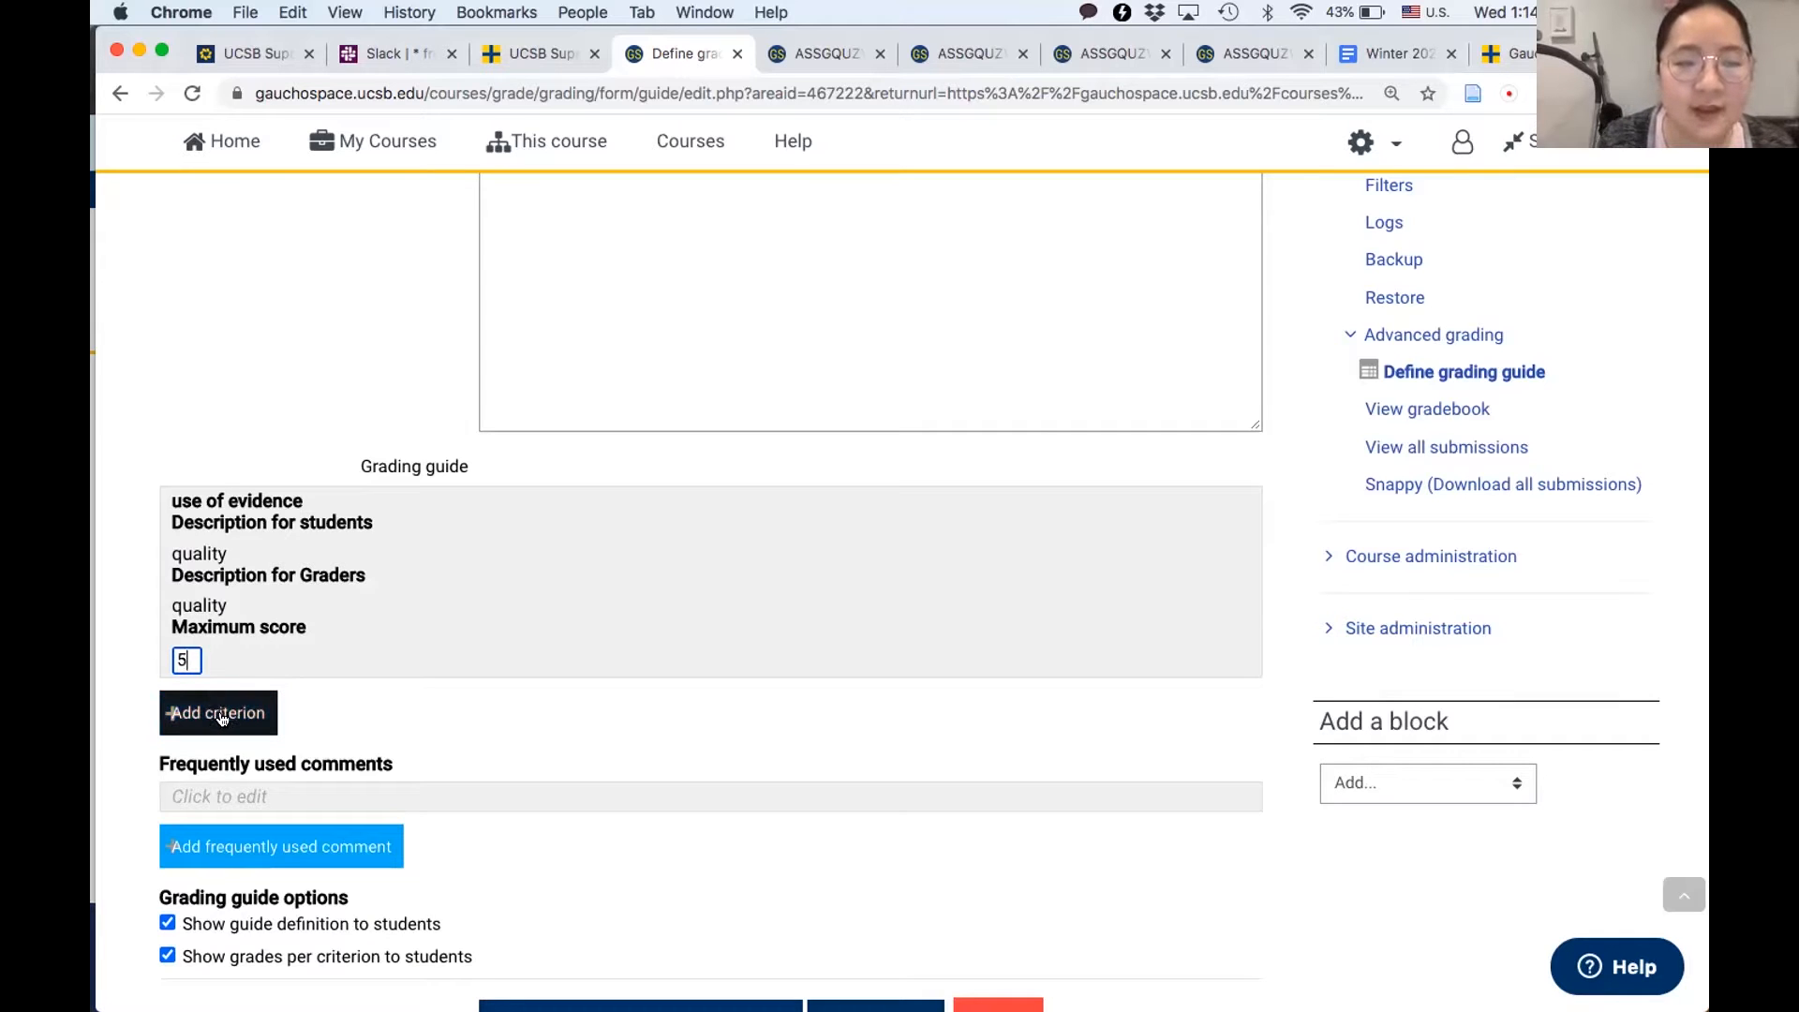
- Add a second criterion named "length of the paper" to the grading guide
{"action": "left_click", "coordinate": [216, 712]}
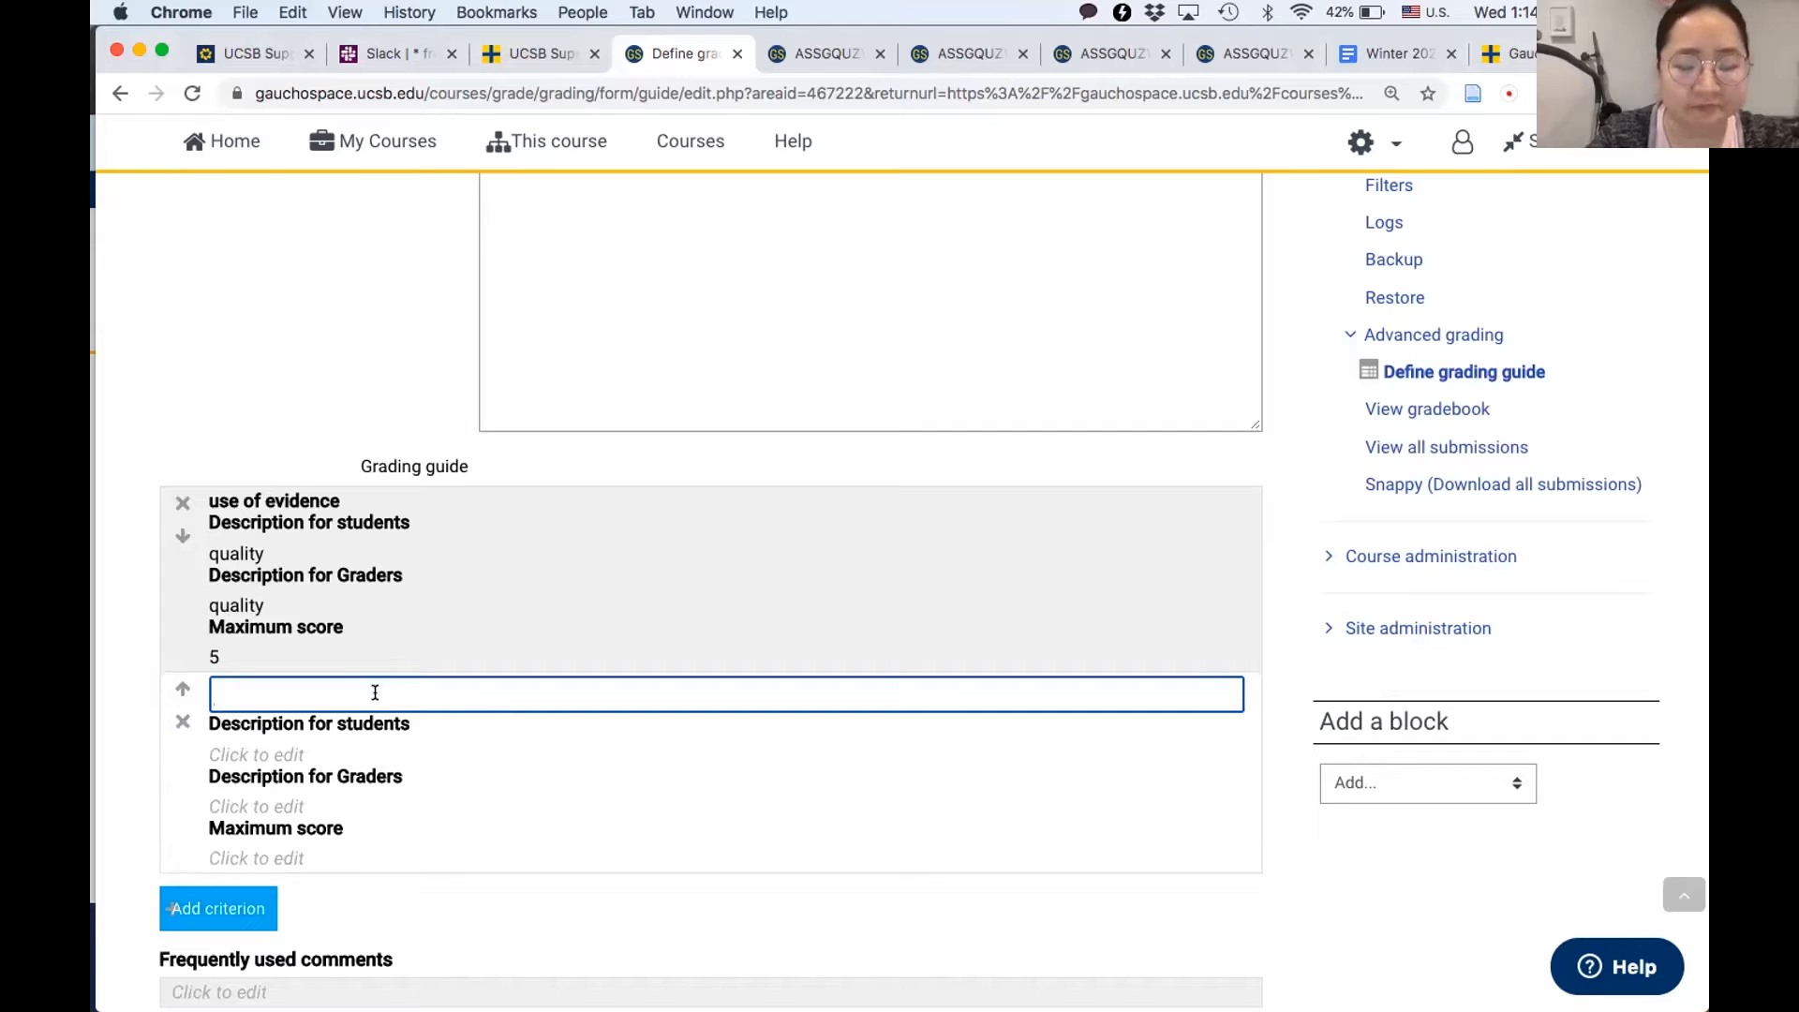
{"action": "type", "text": "length"}
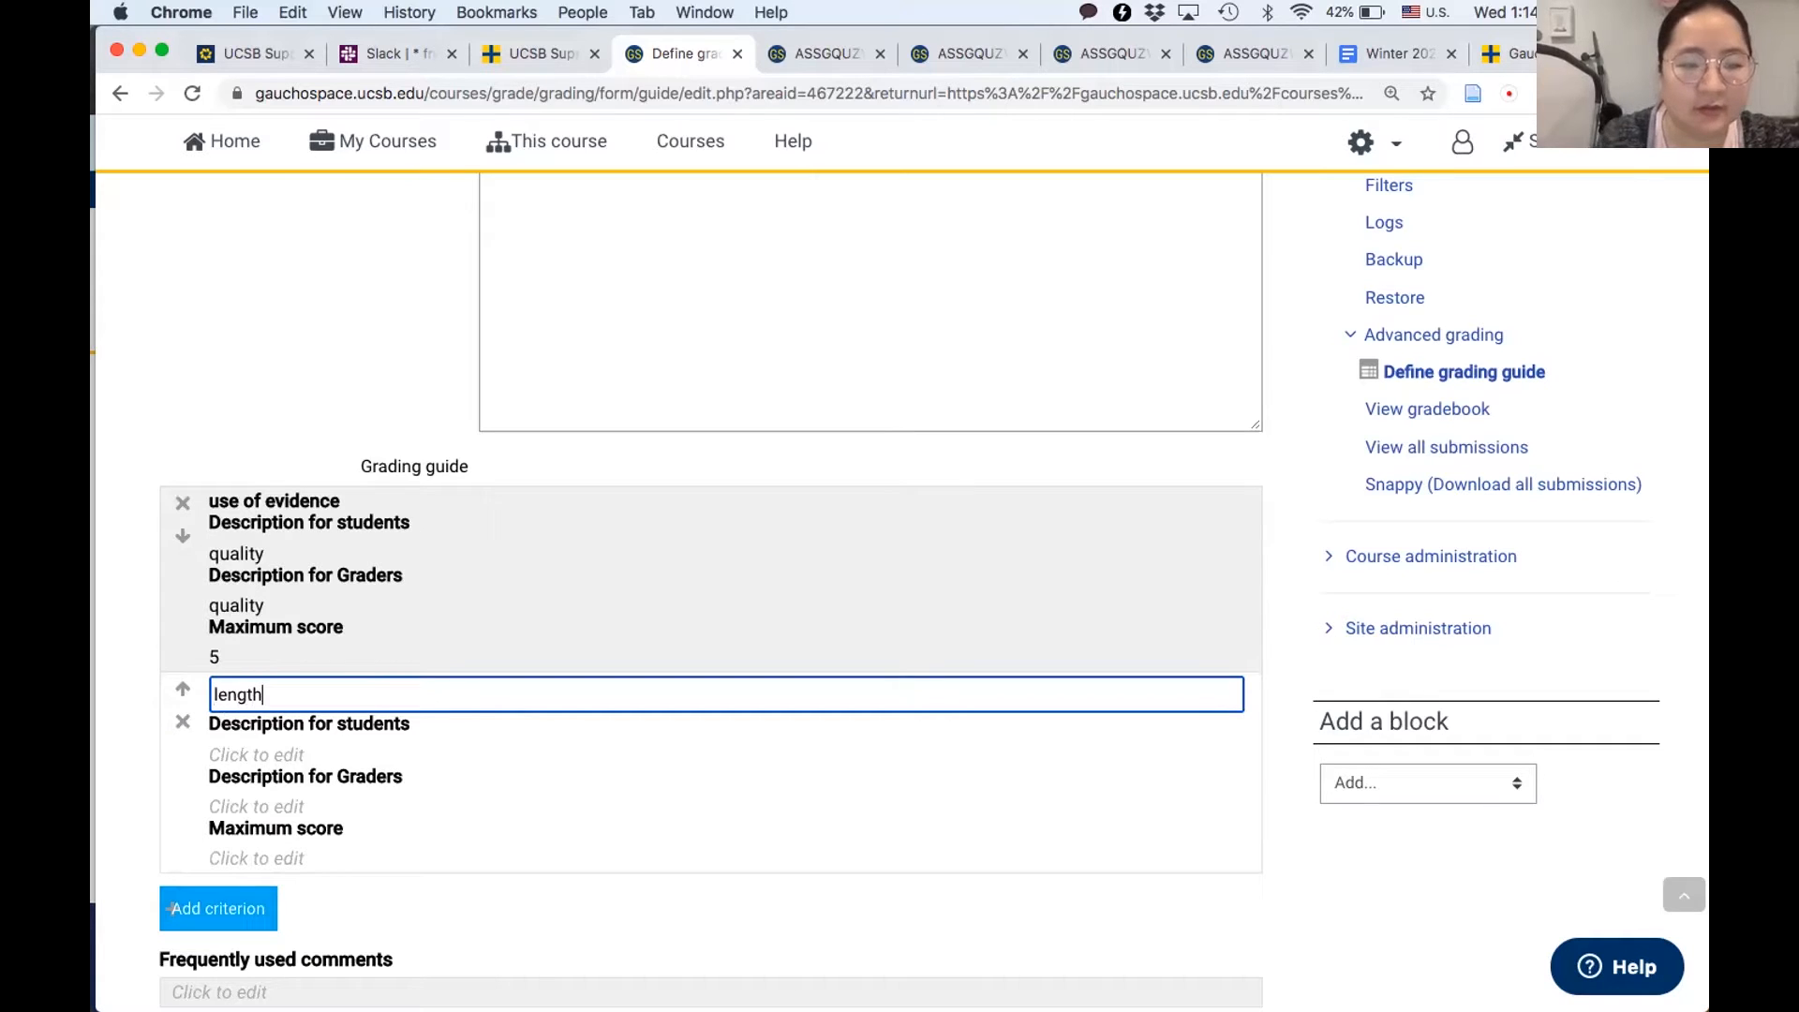
{"action": "type", "text": " of the paper"}
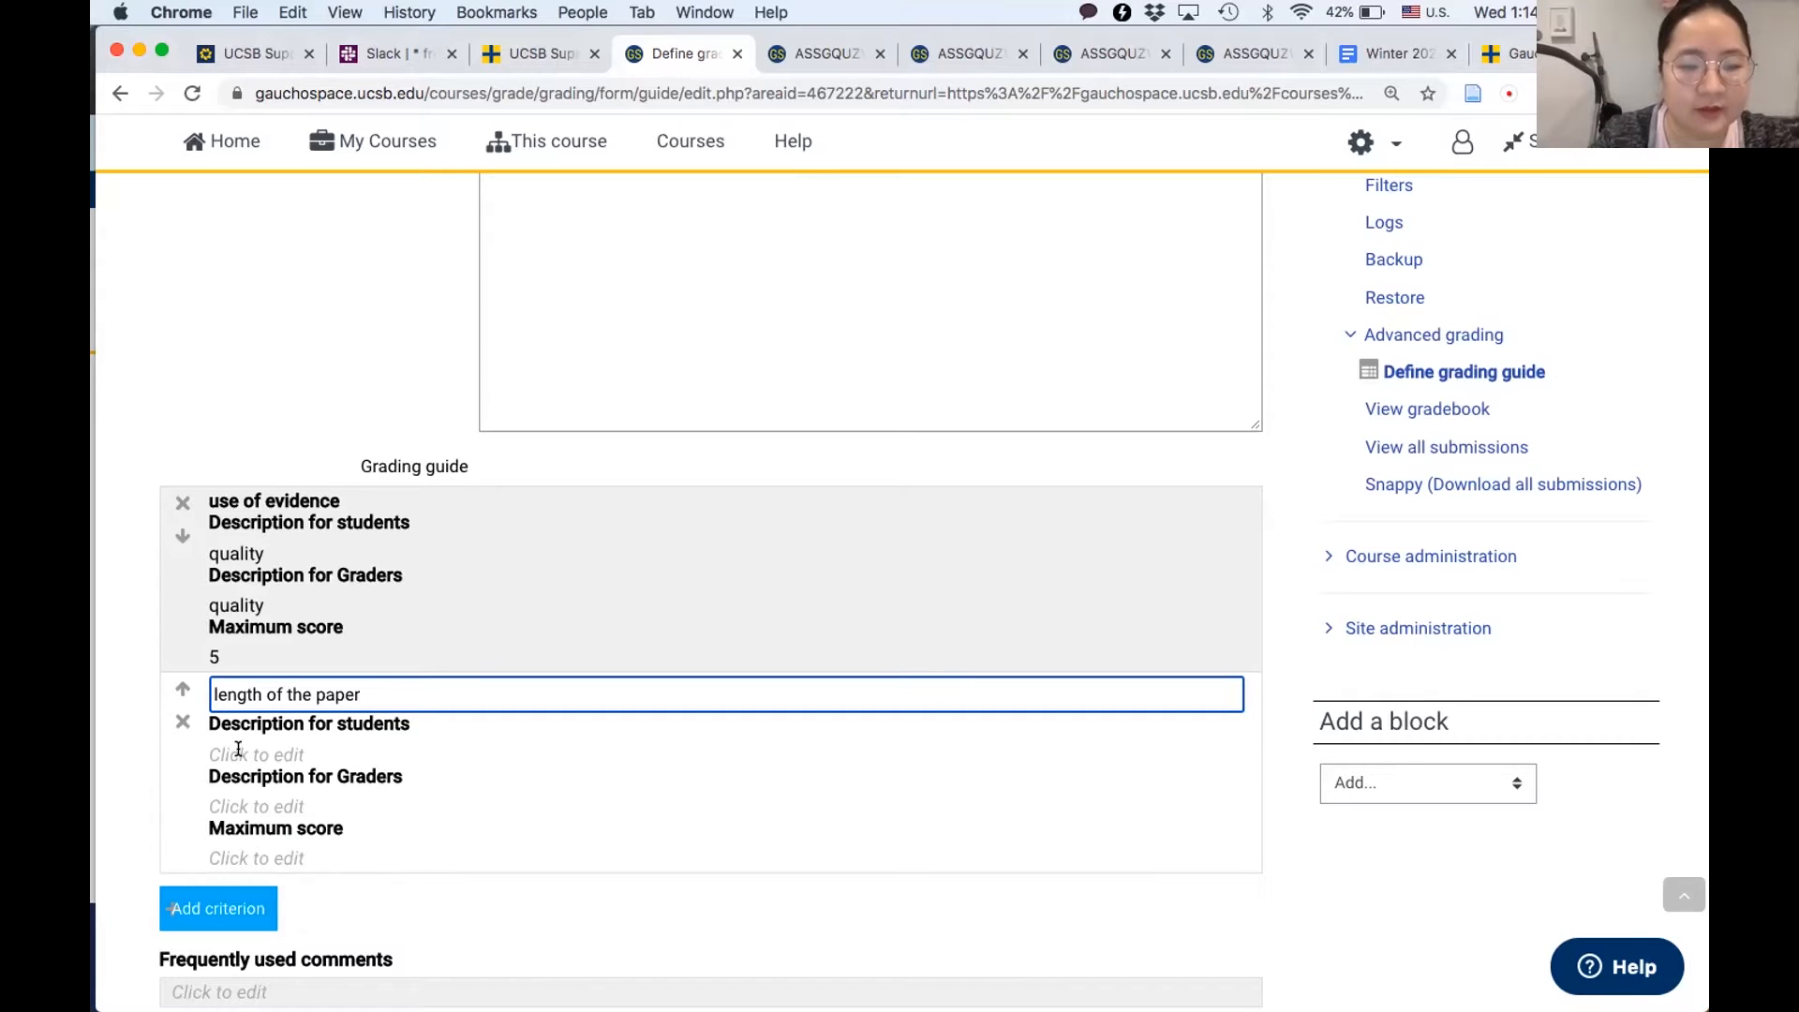
- Enter "quantity" as the student and grader descriptions of the "length of the paper" criterion, with a maximum score of 5
{"action": "left_click", "coordinate": [238, 753]}
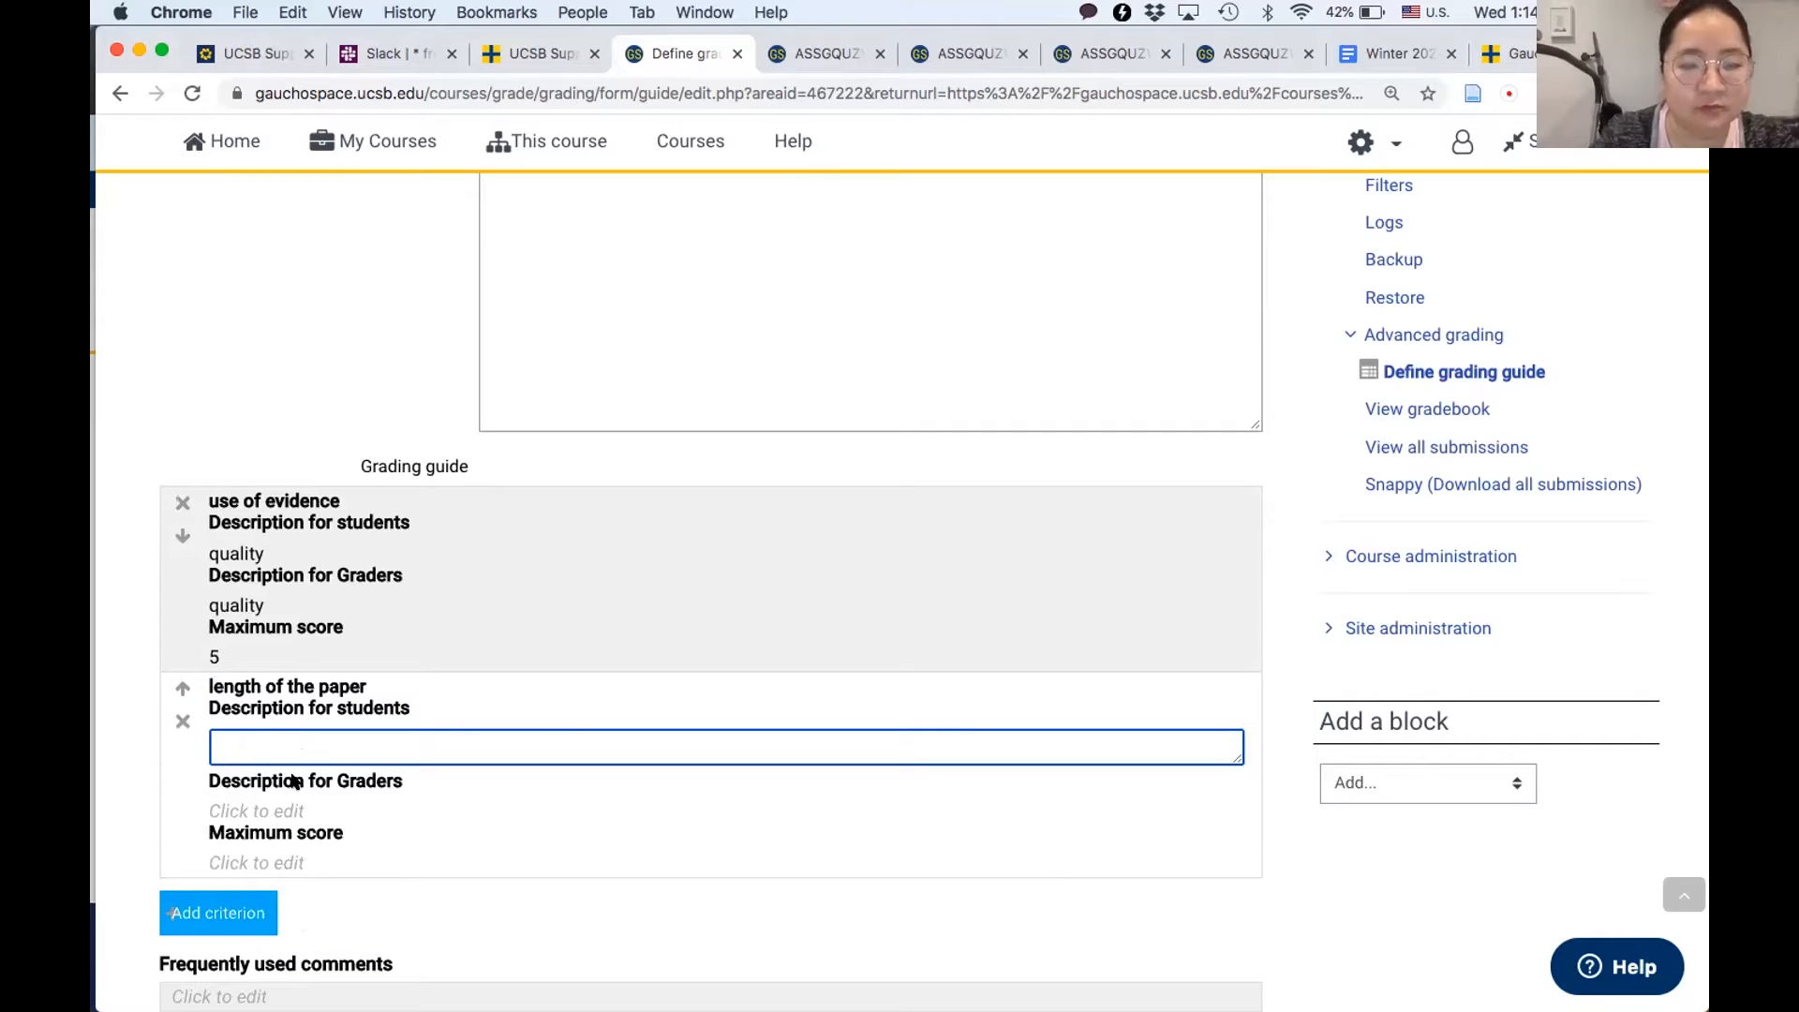
{"action": "type", "text": "quantity"}
{"action": "left_click", "coordinate": [225, 812]}
{"action": "type", "text": "quantity"}
{"action": "left_click", "coordinate": [234, 854]}
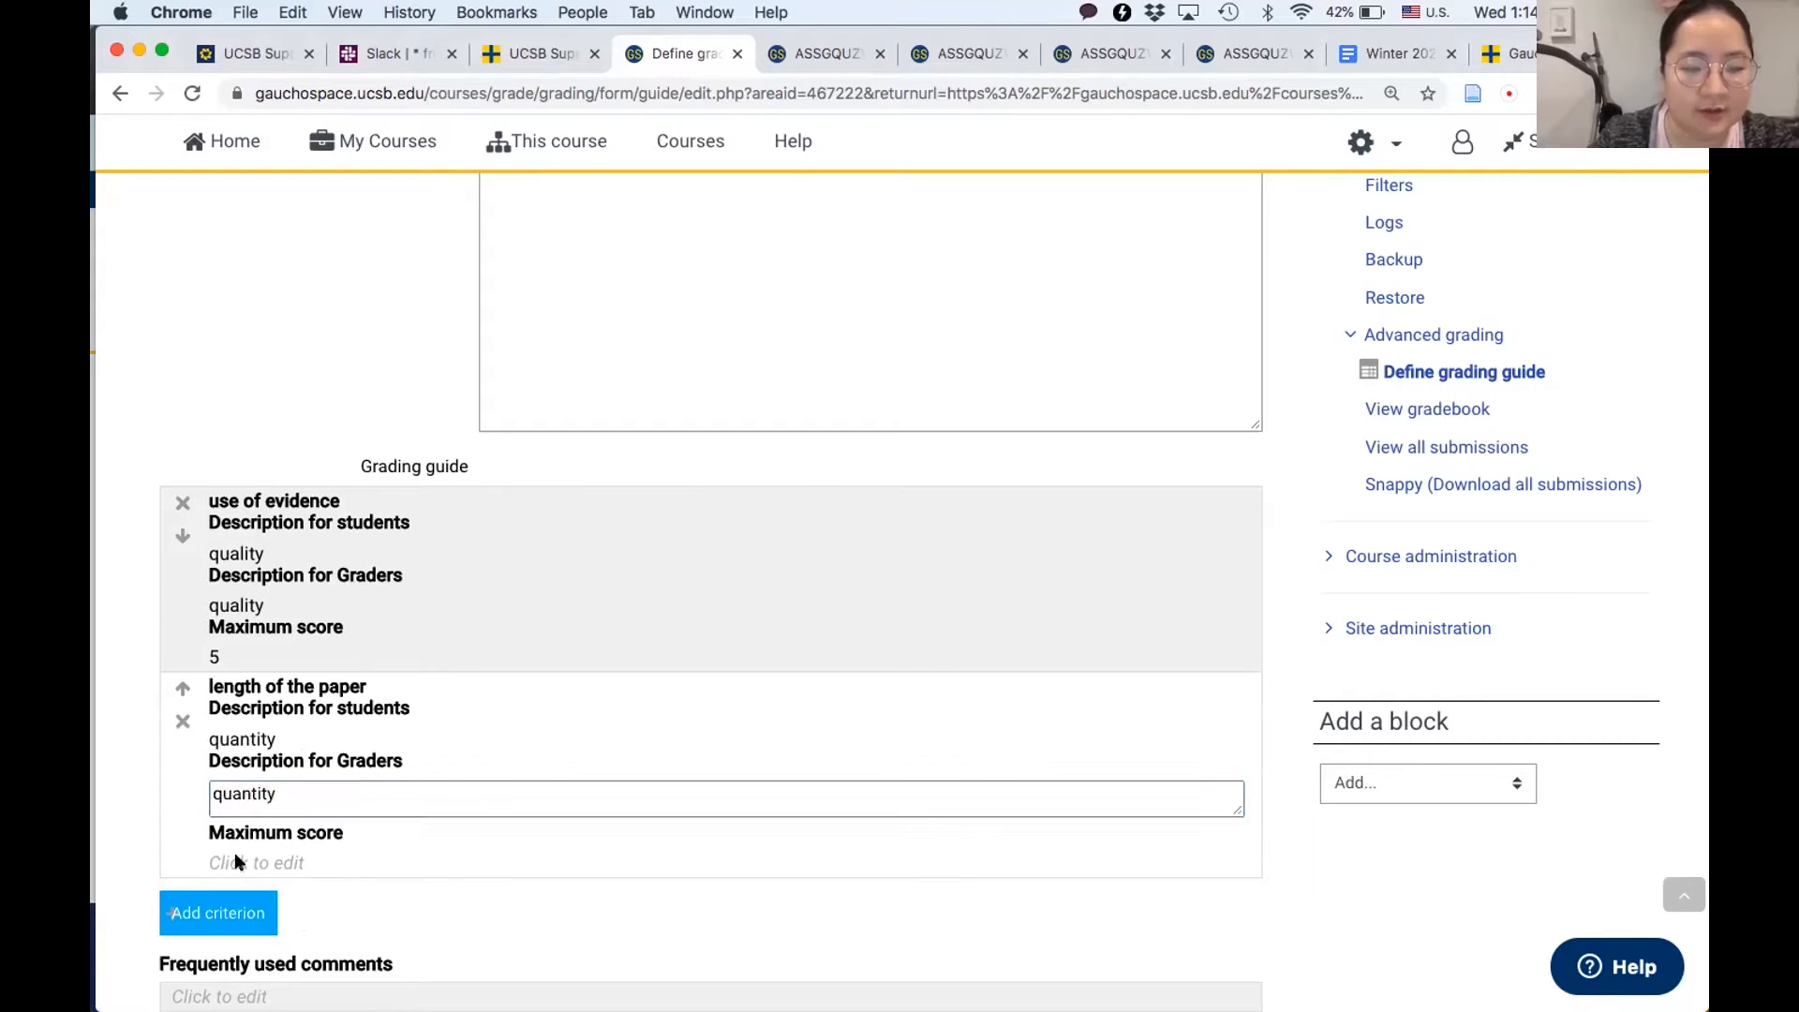
{"action": "type", "text": "5"}
{"action": "left_click", "coordinate": [133, 834]}
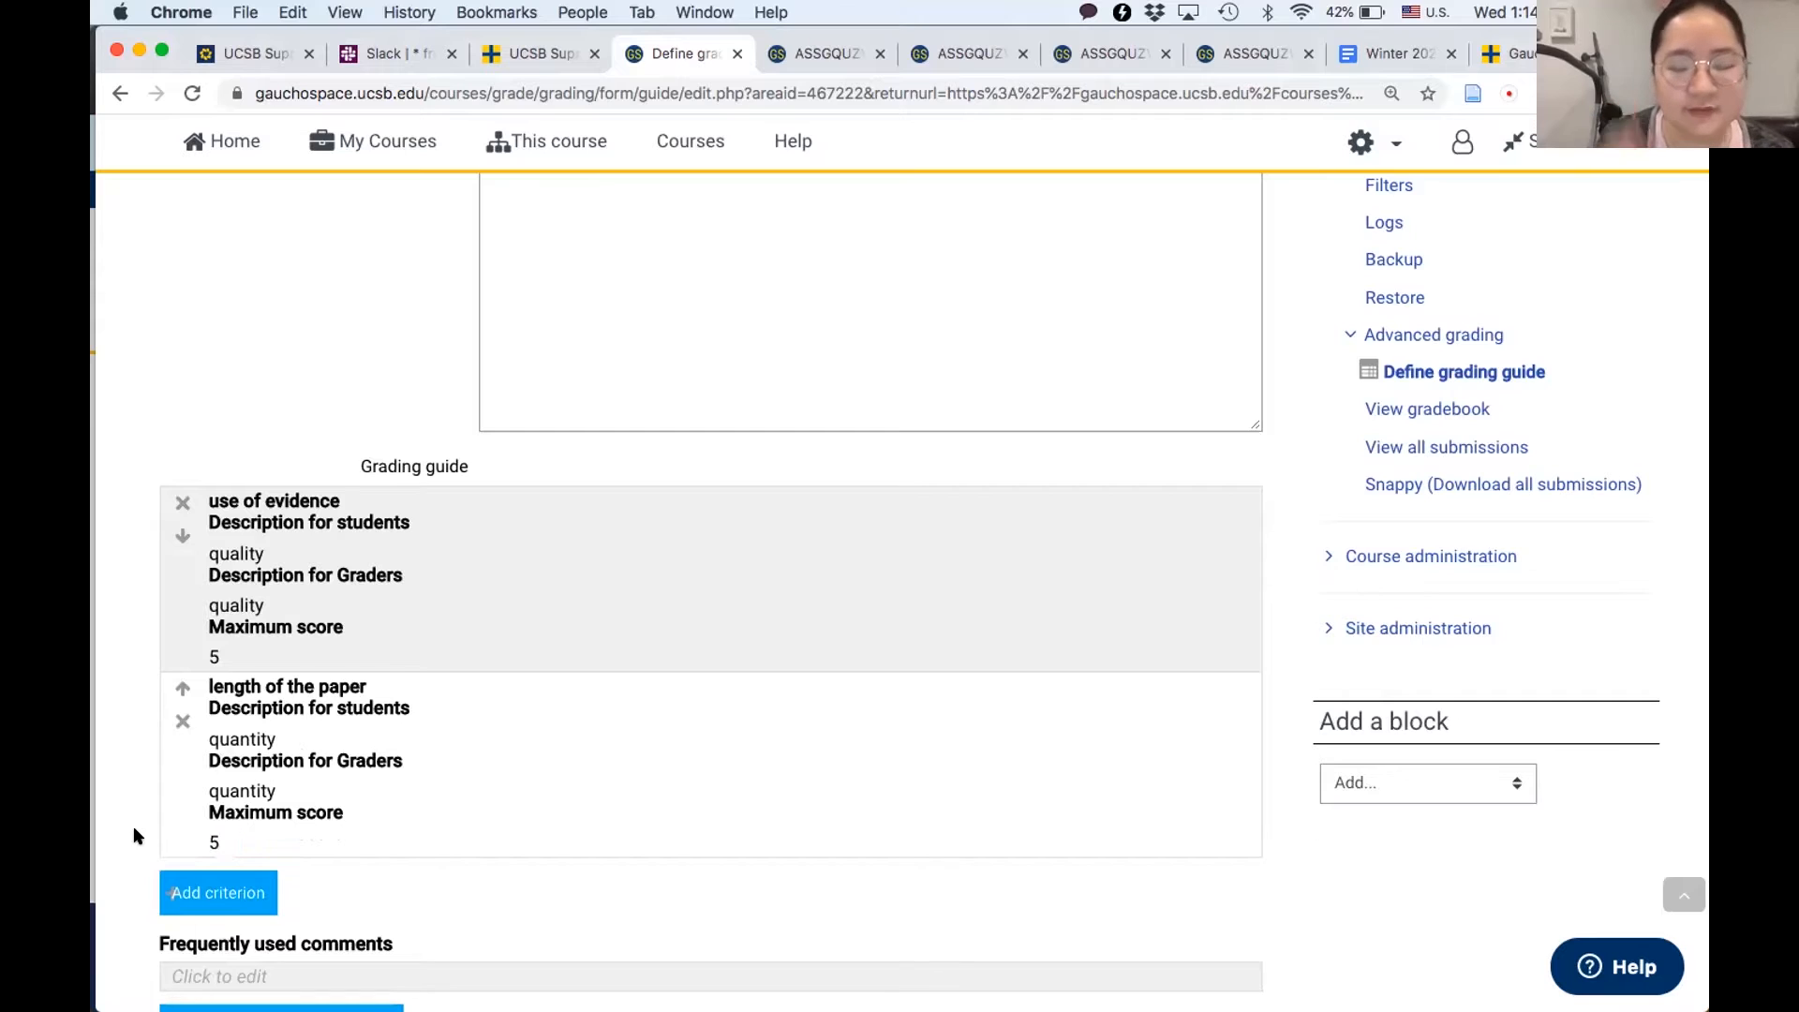
- Fill in two frequently used comments: "need more evidence" first and "great job" second
{"action": "scroll", "coordinate": [133, 825], "scroll_direction": "down", "scroll_amount": 4}
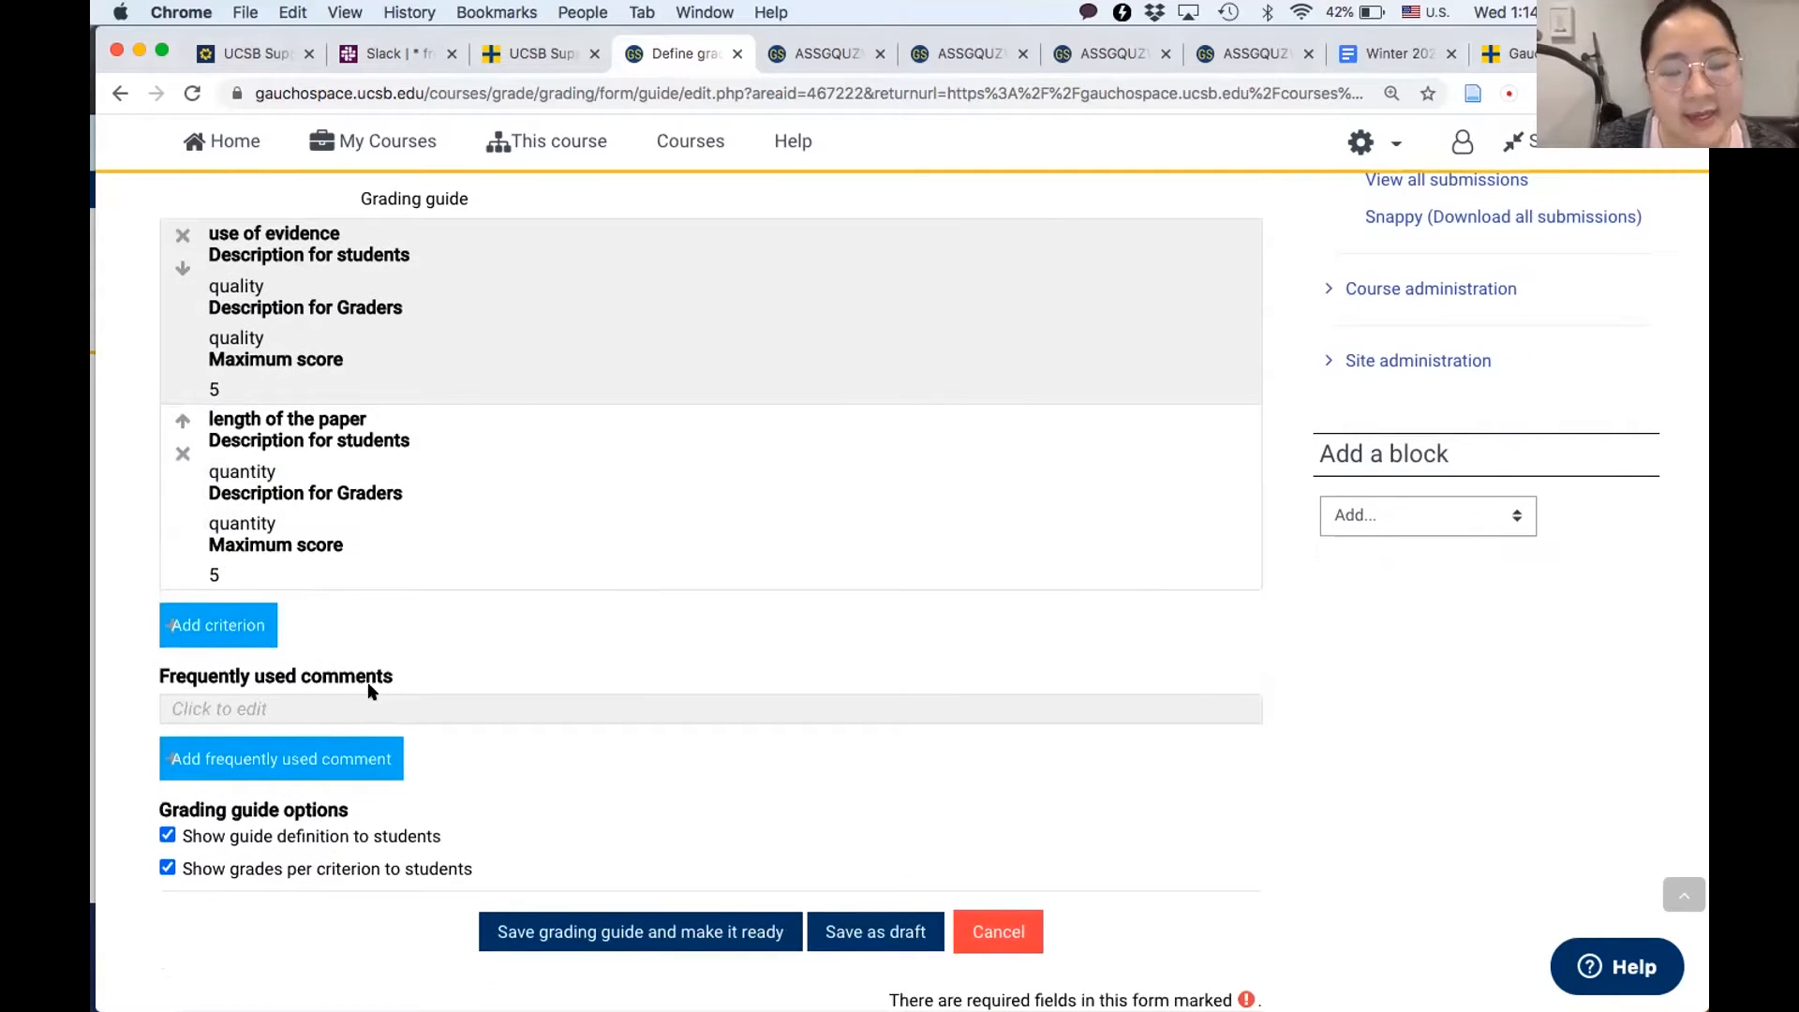
{"action": "left_click", "coordinate": [267, 757]}
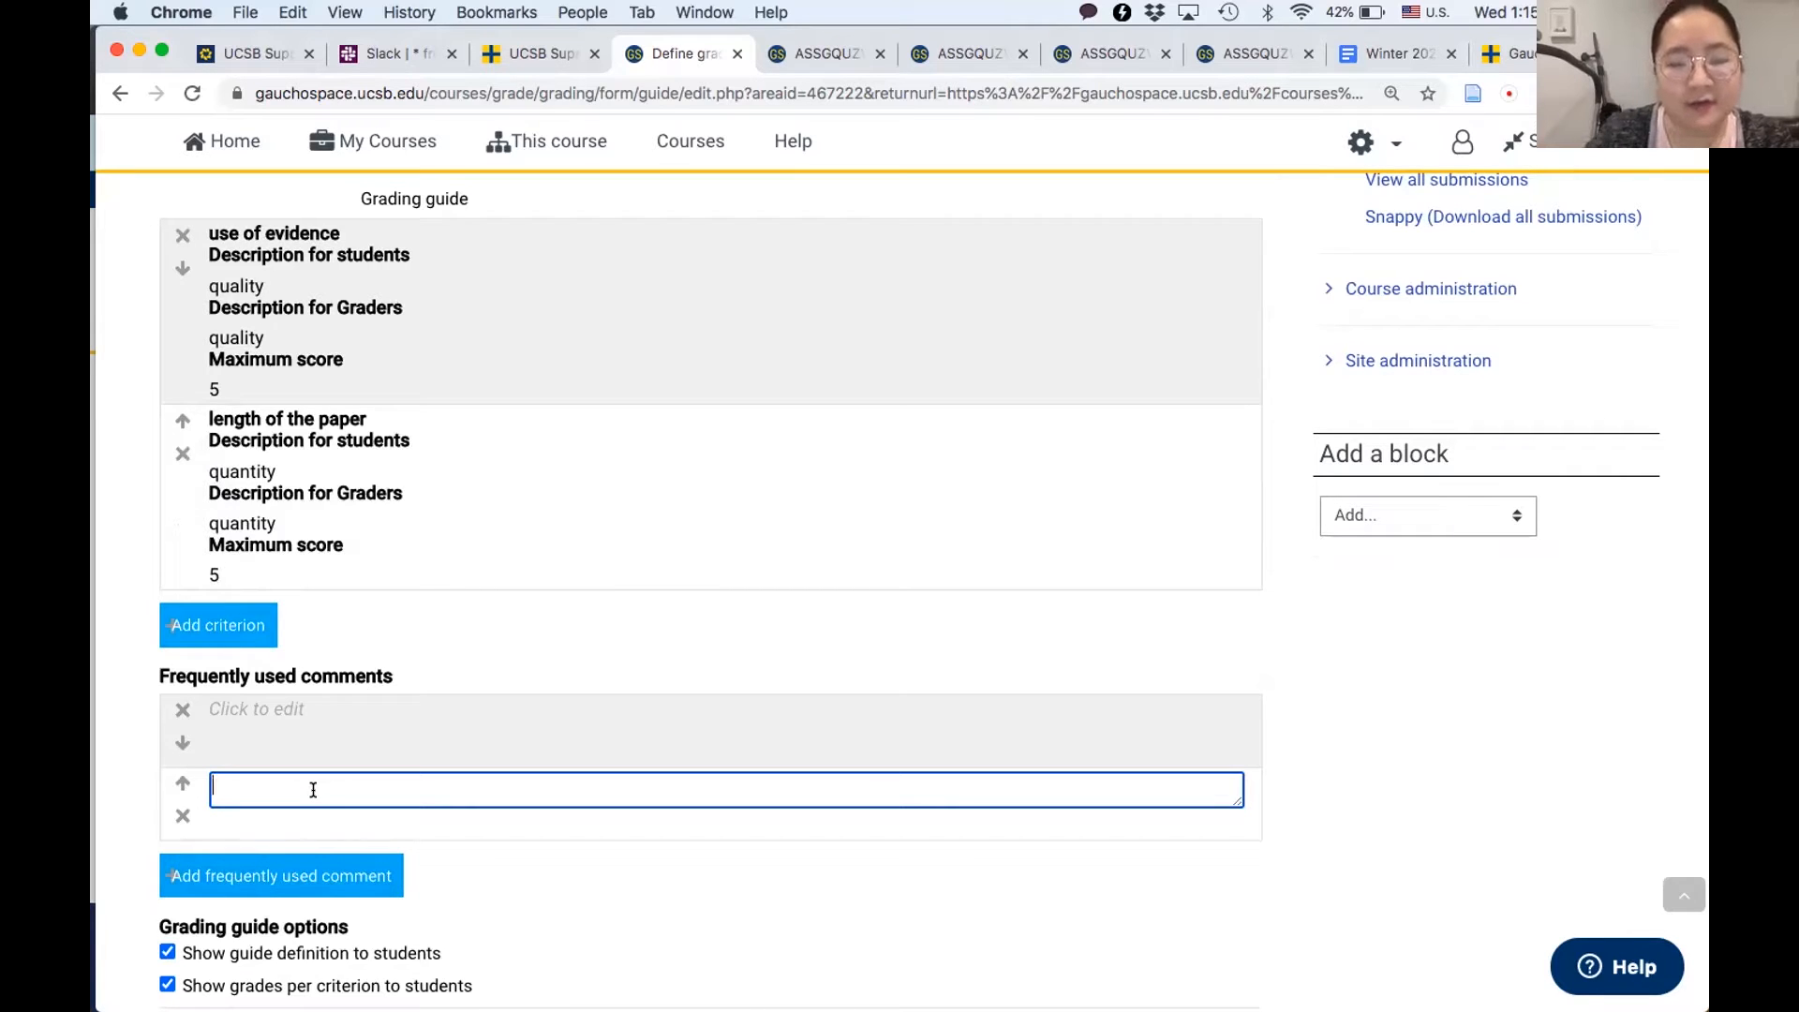
{"action": "type", "text": "great job"}
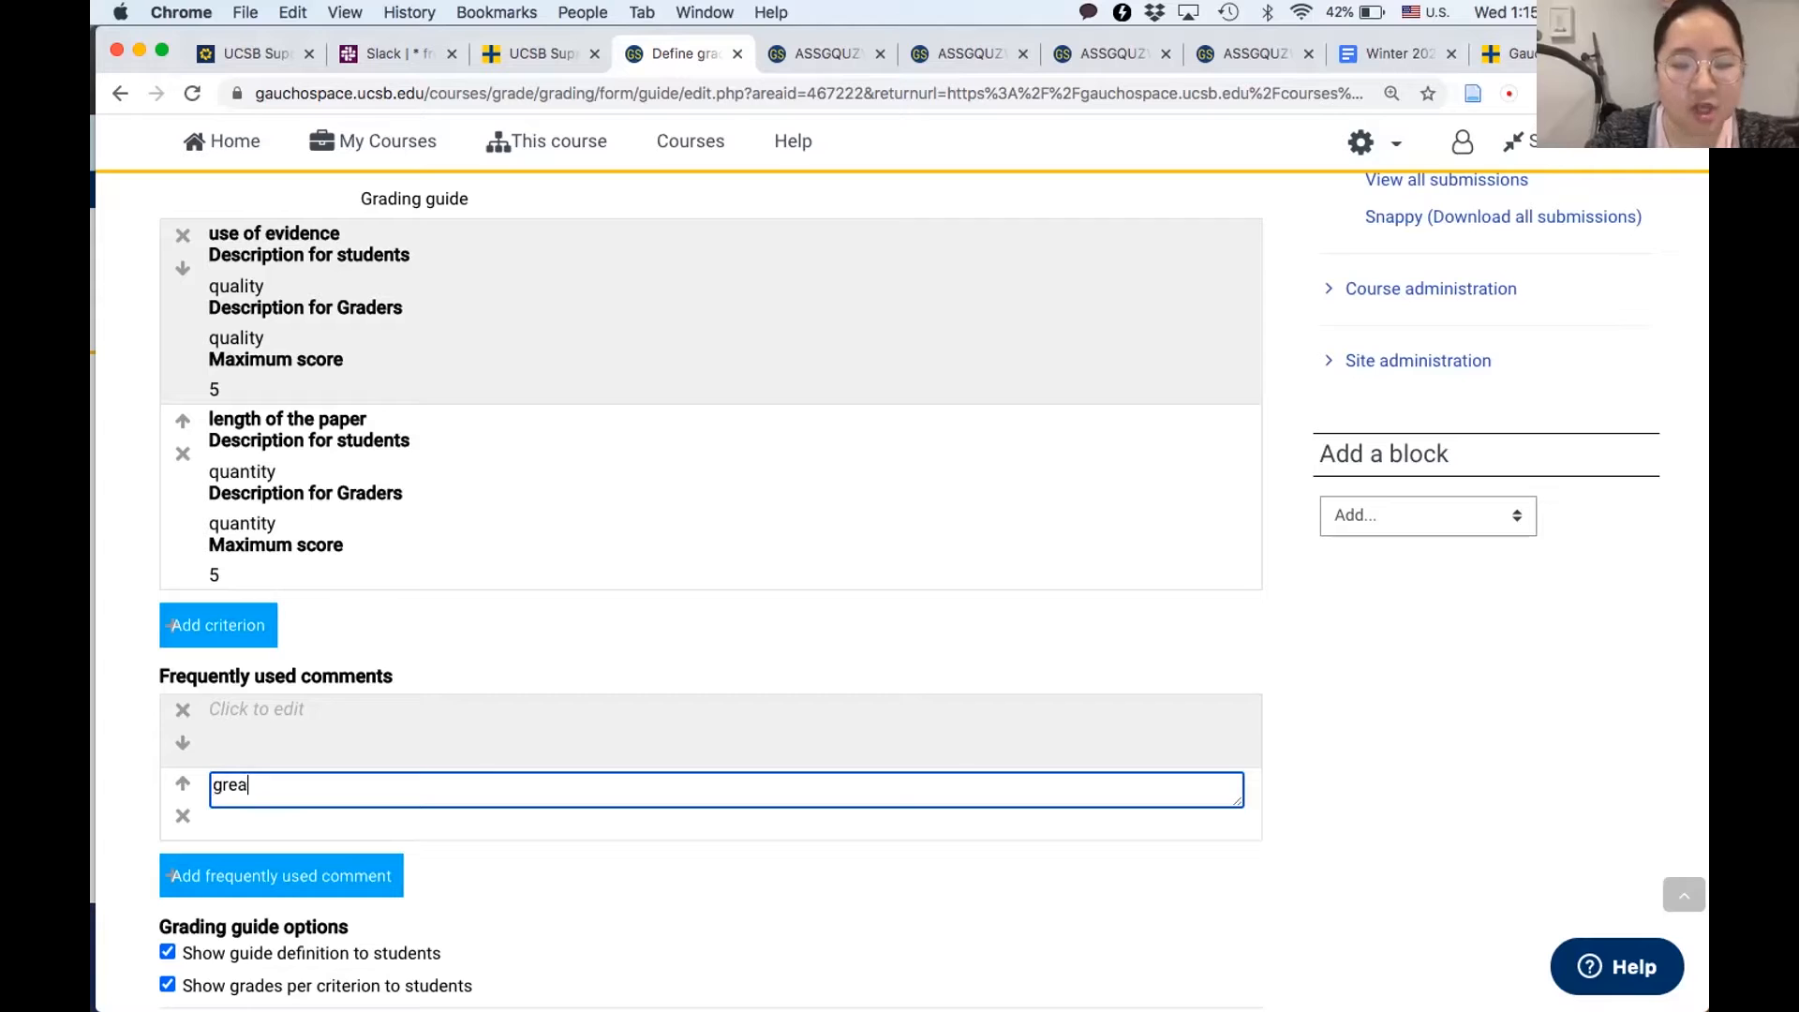
{"action": "left_click", "coordinate": [279, 716]}
{"action": "type", "text": "ne"}
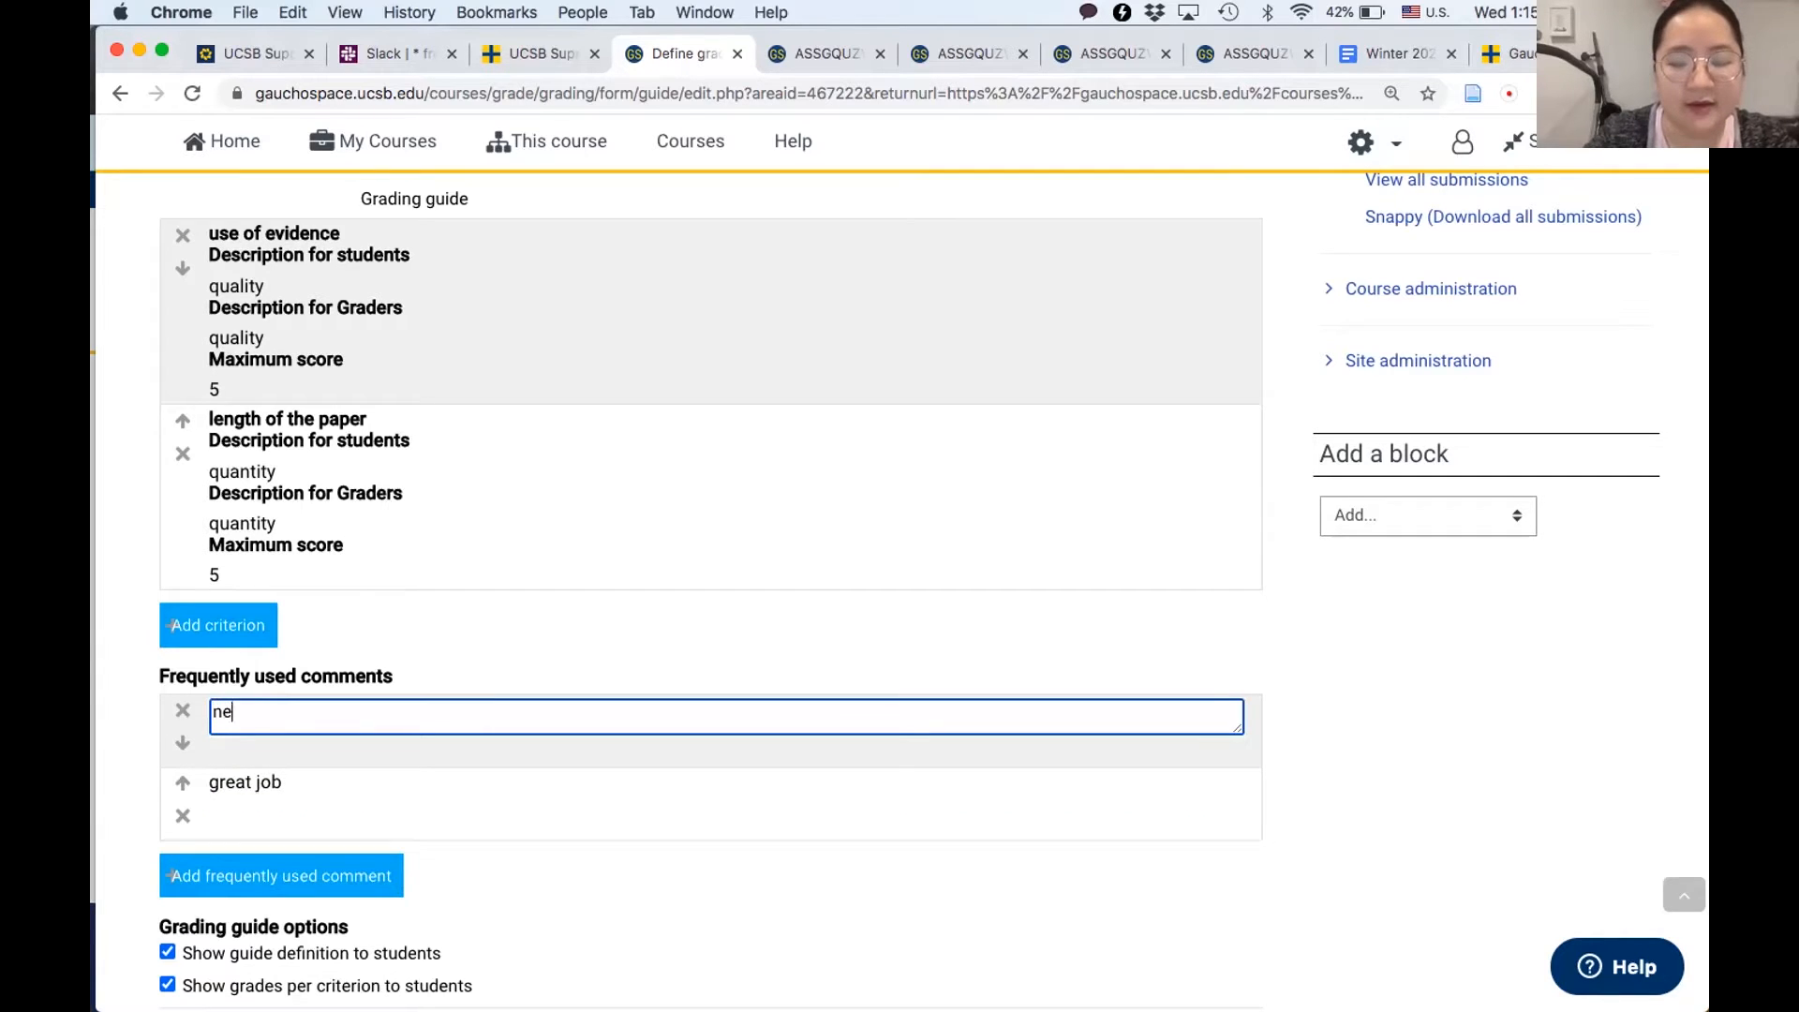
{"action": "type", "text": "ed more evidence"}
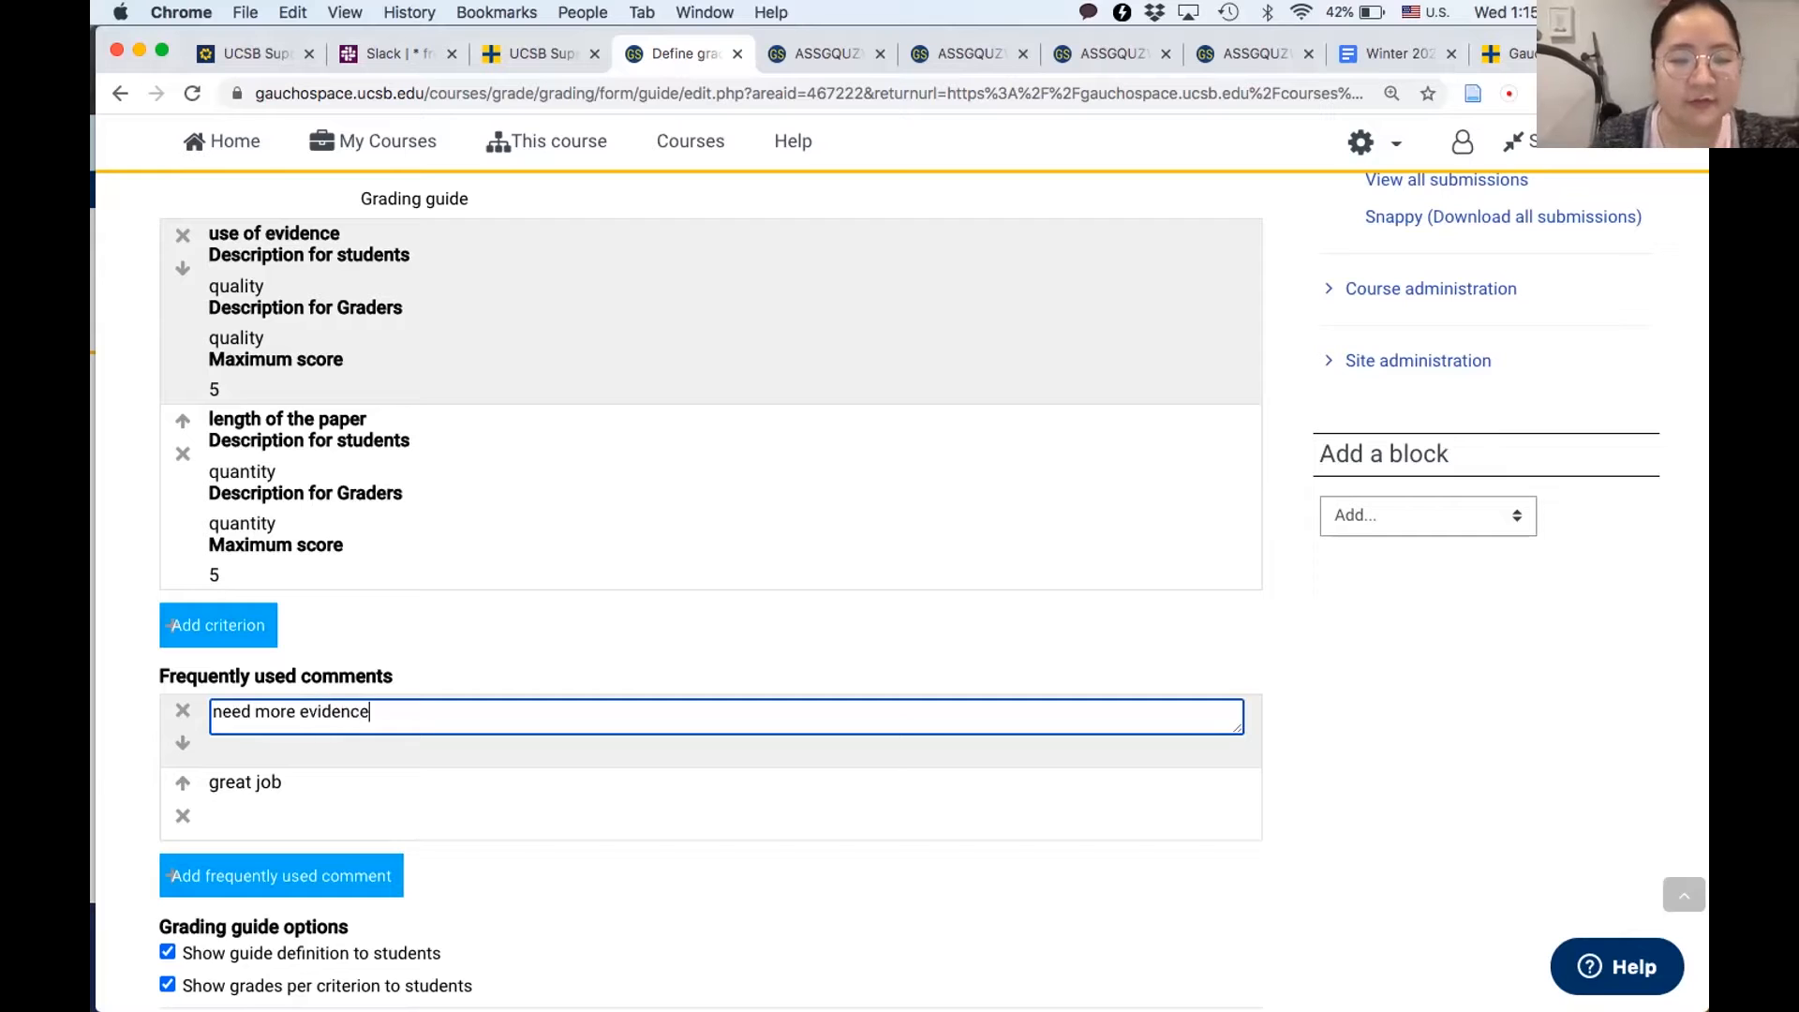
{"action": "left_click", "coordinate": [93, 766]}
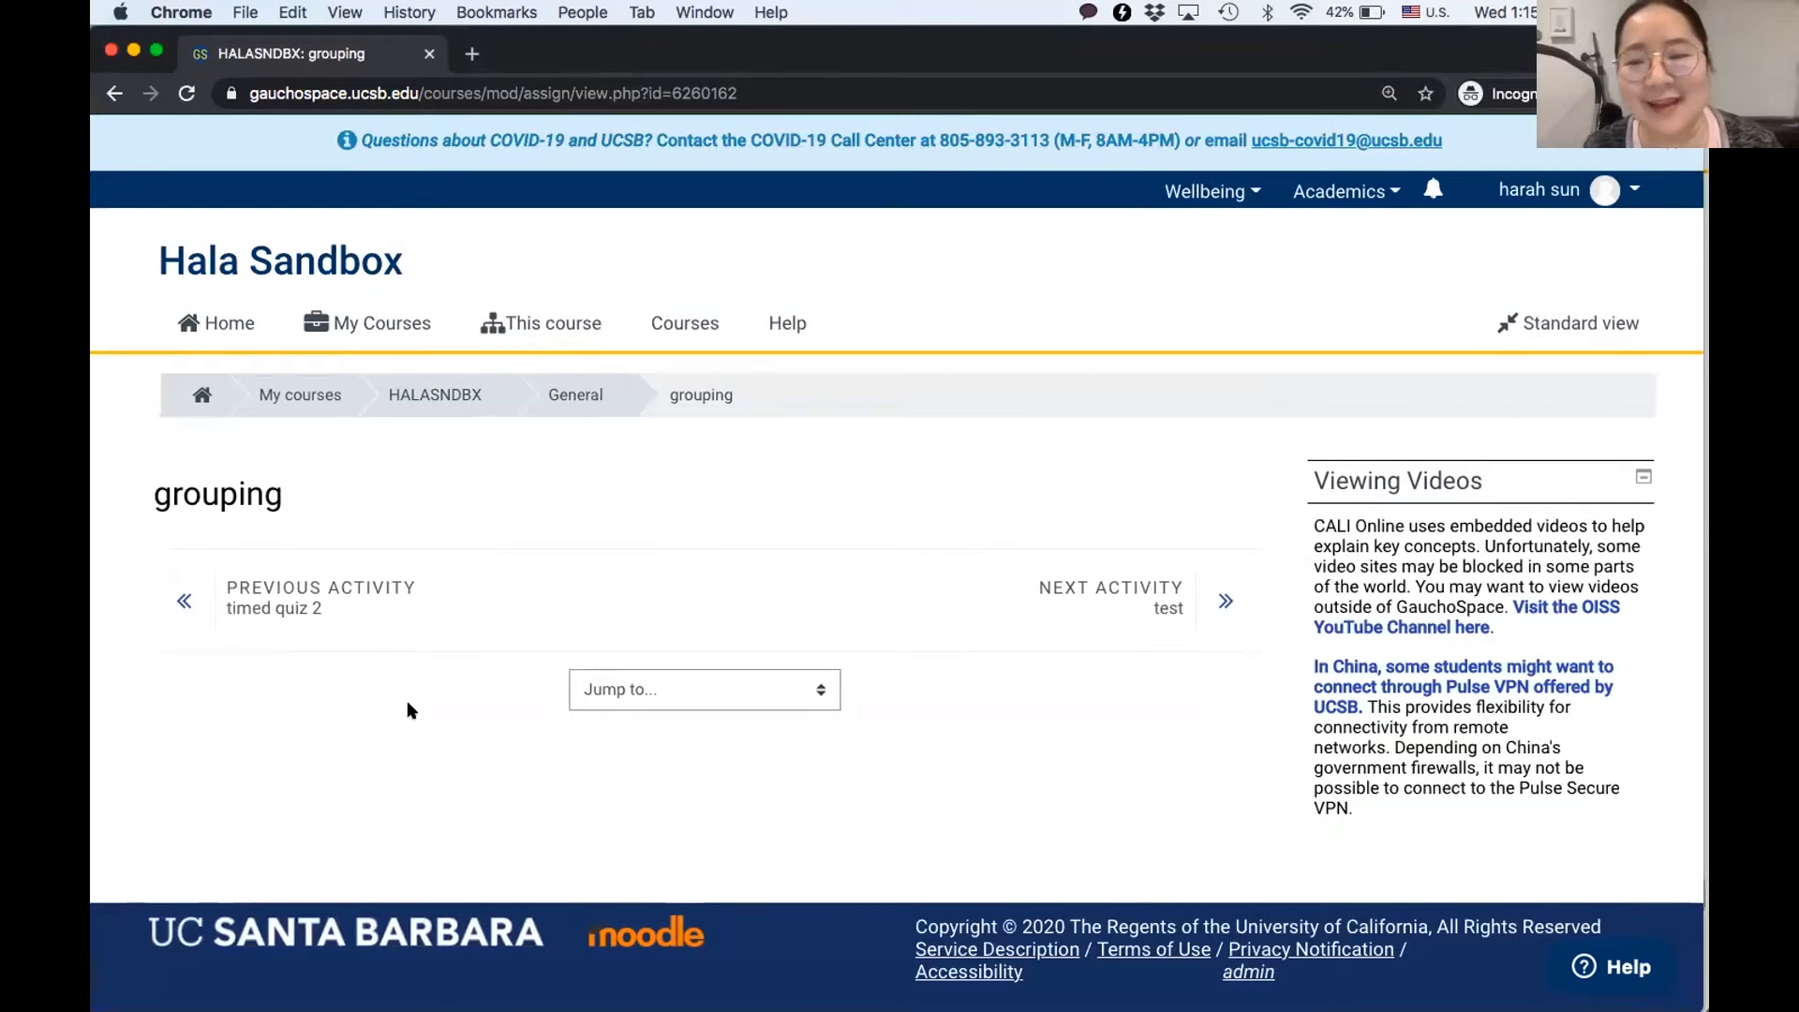
{"action": "scroll", "coordinate": [408, 705], "scroll_direction": "down", "scroll_amount": 2}
{"action": "mouse_move", "coordinate": [91, 2]}
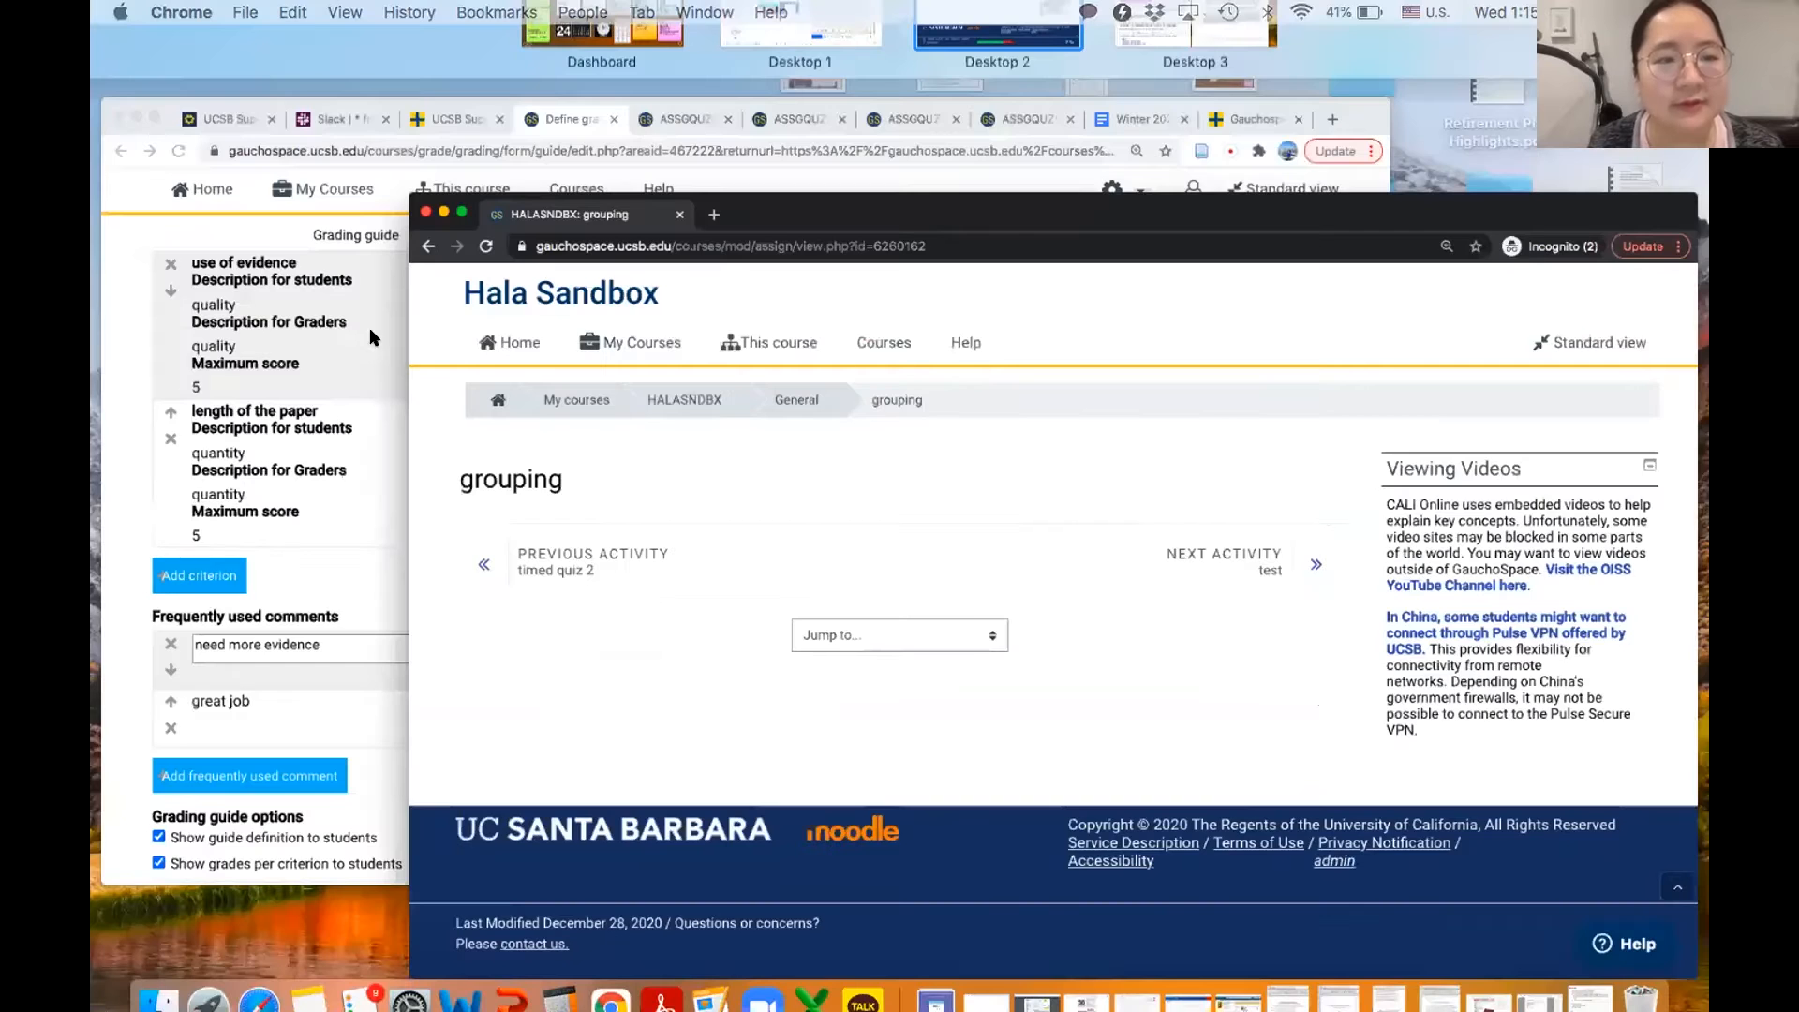
{"action": "left_click", "coordinate": [603, 643]}
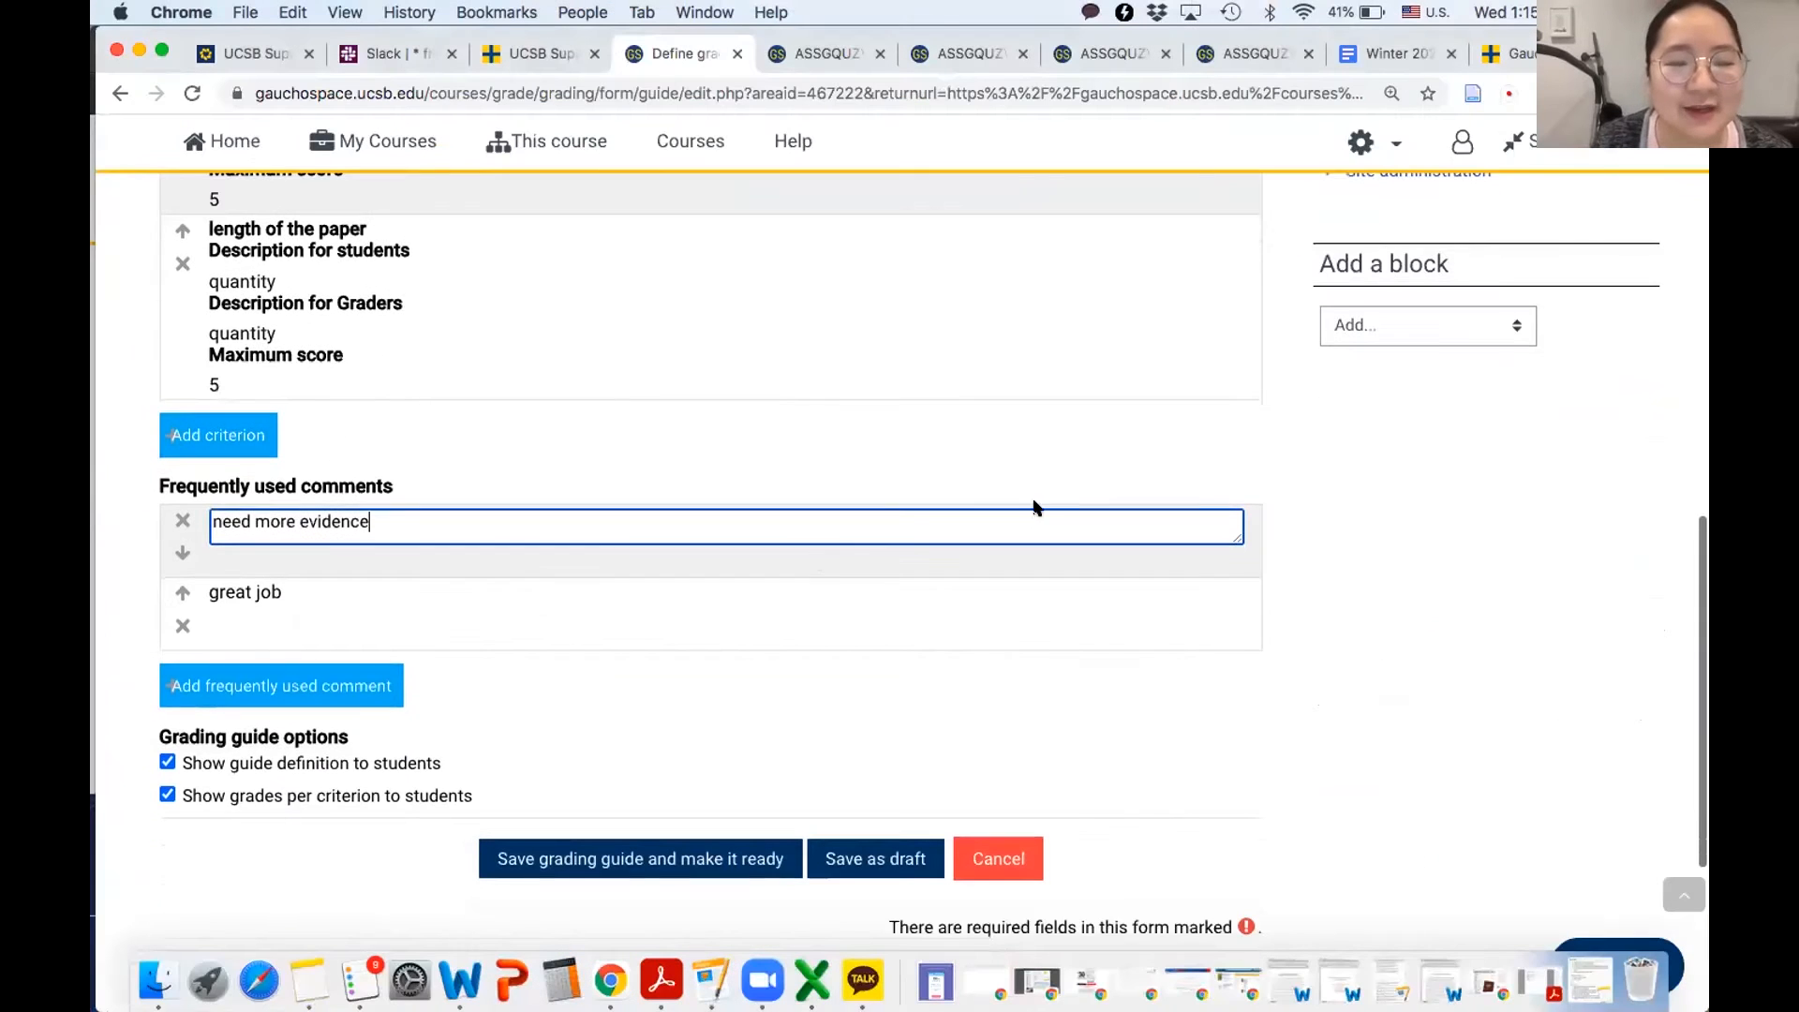
- Save the grading guide and make it ready for use
{"action": "left_click", "coordinate": [1396, 596]}
{"action": "scroll", "coordinate": [1358, 610], "scroll_direction": "down", "scroll_amount": 2}
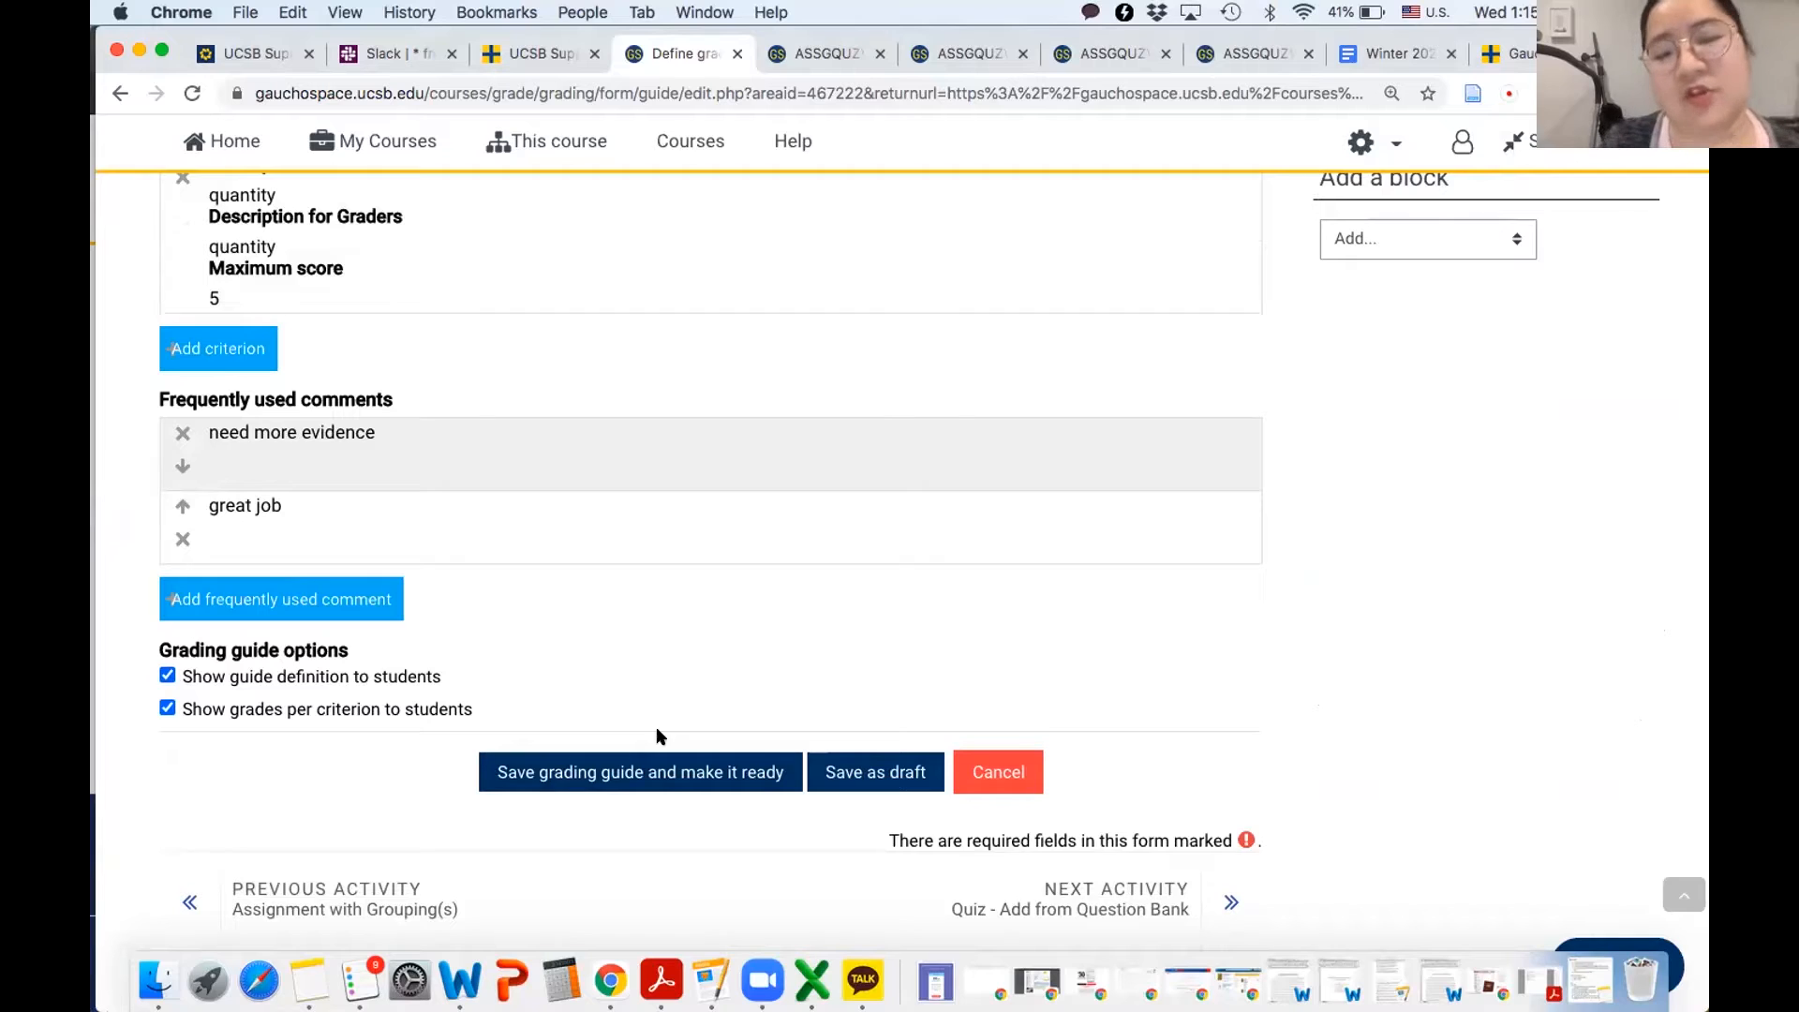
{"action": "left_click", "coordinate": [581, 772]}
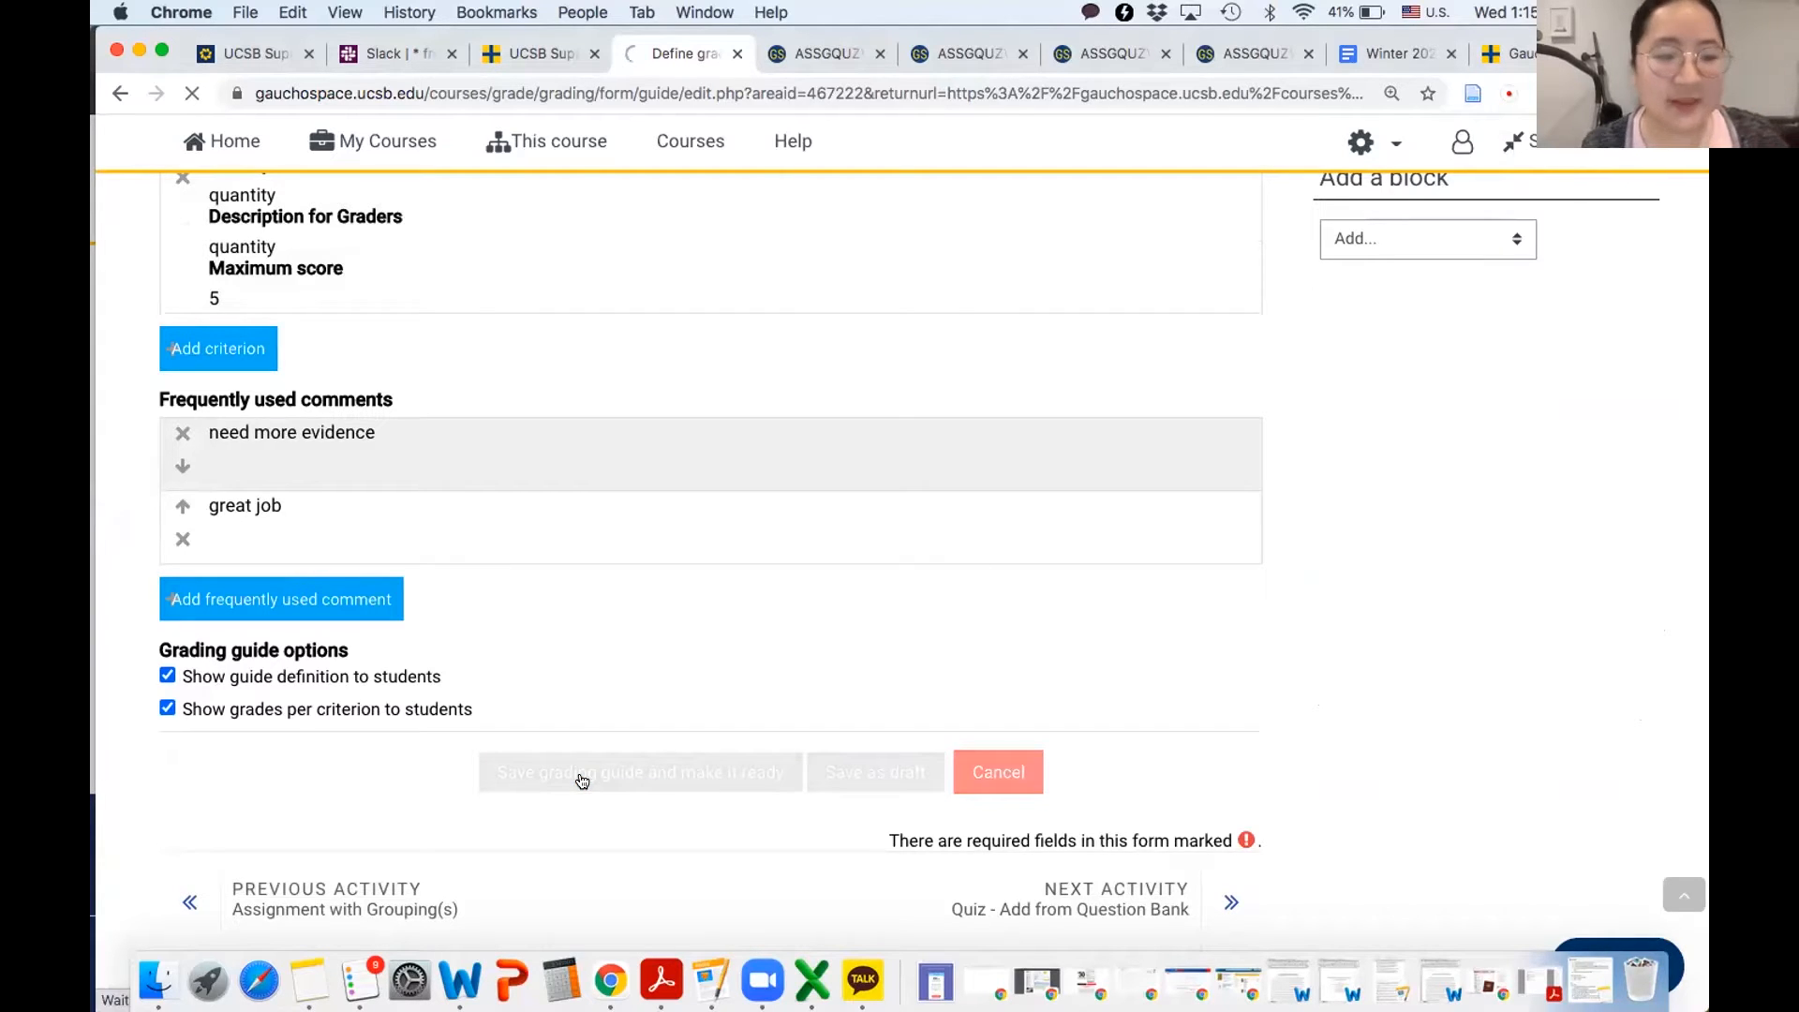
- Open the grading view of the "assignments GG" assignment from its grading summary
{"action": "scroll", "coordinate": [689, 675], "scroll_direction": "down", "scroll_amount": 3}
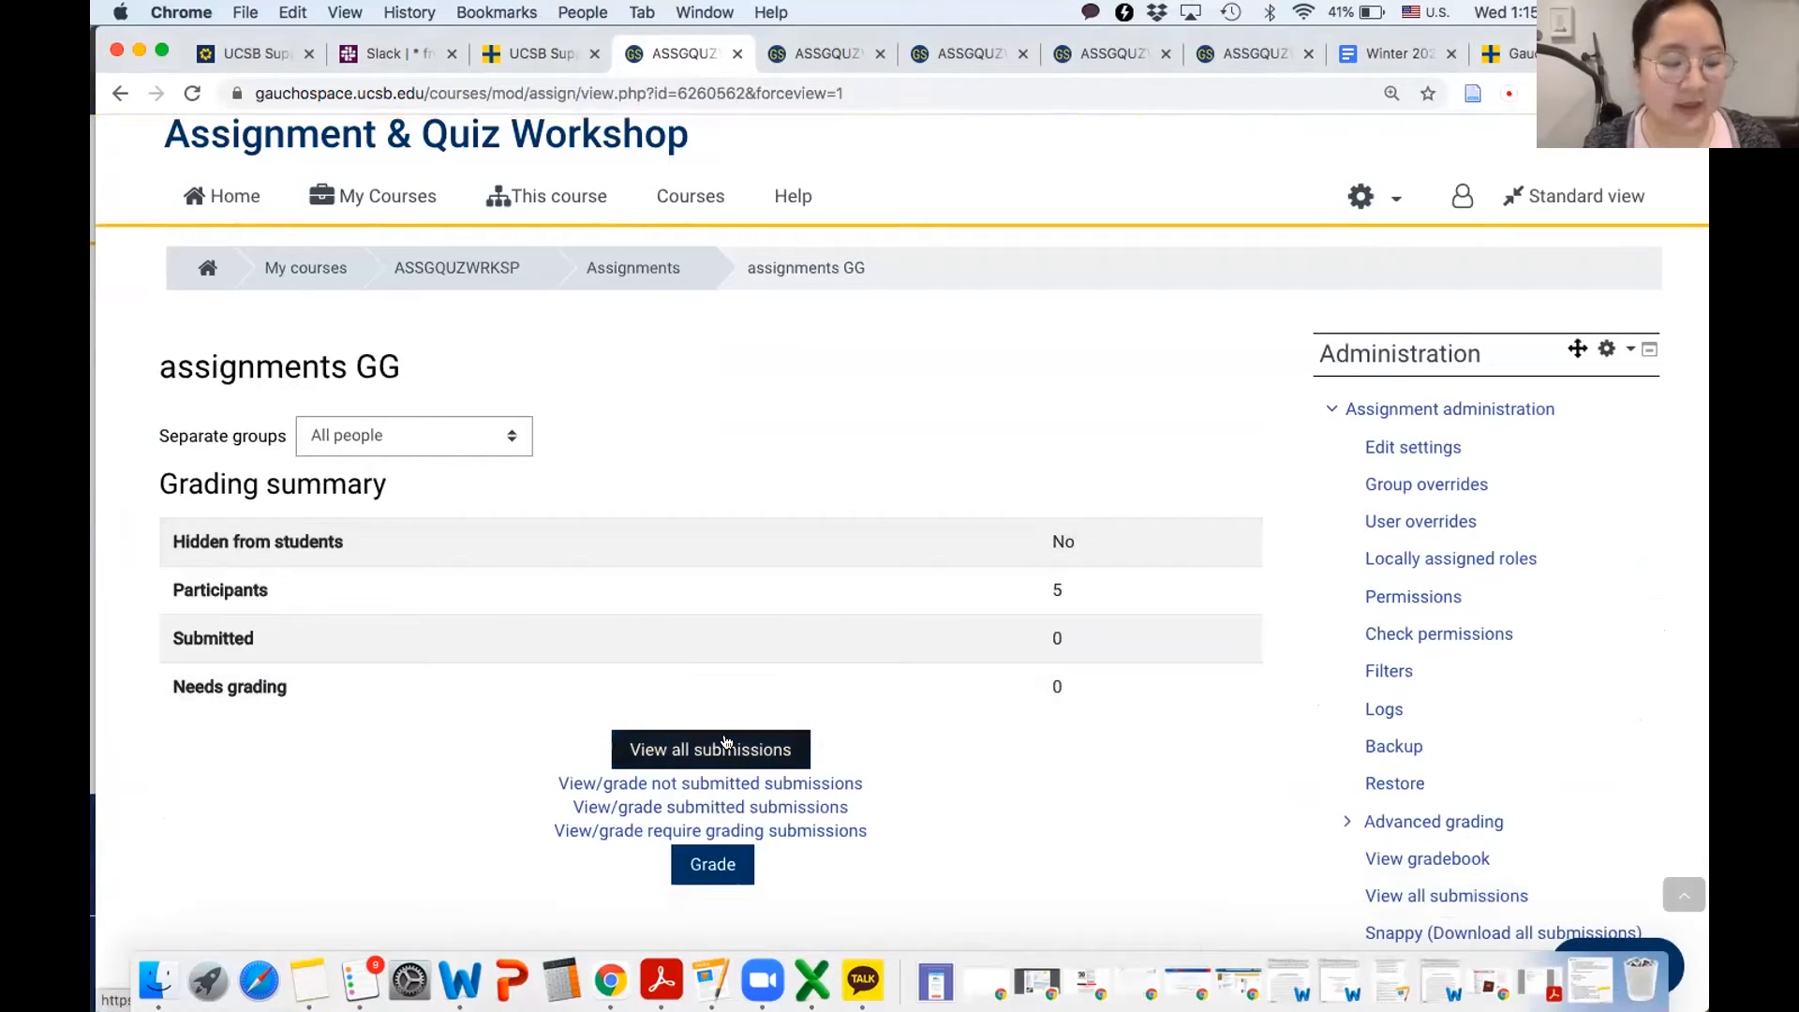
{"action": "scroll", "coordinate": [569, 885], "scroll_direction": "down", "scroll_amount": 1}
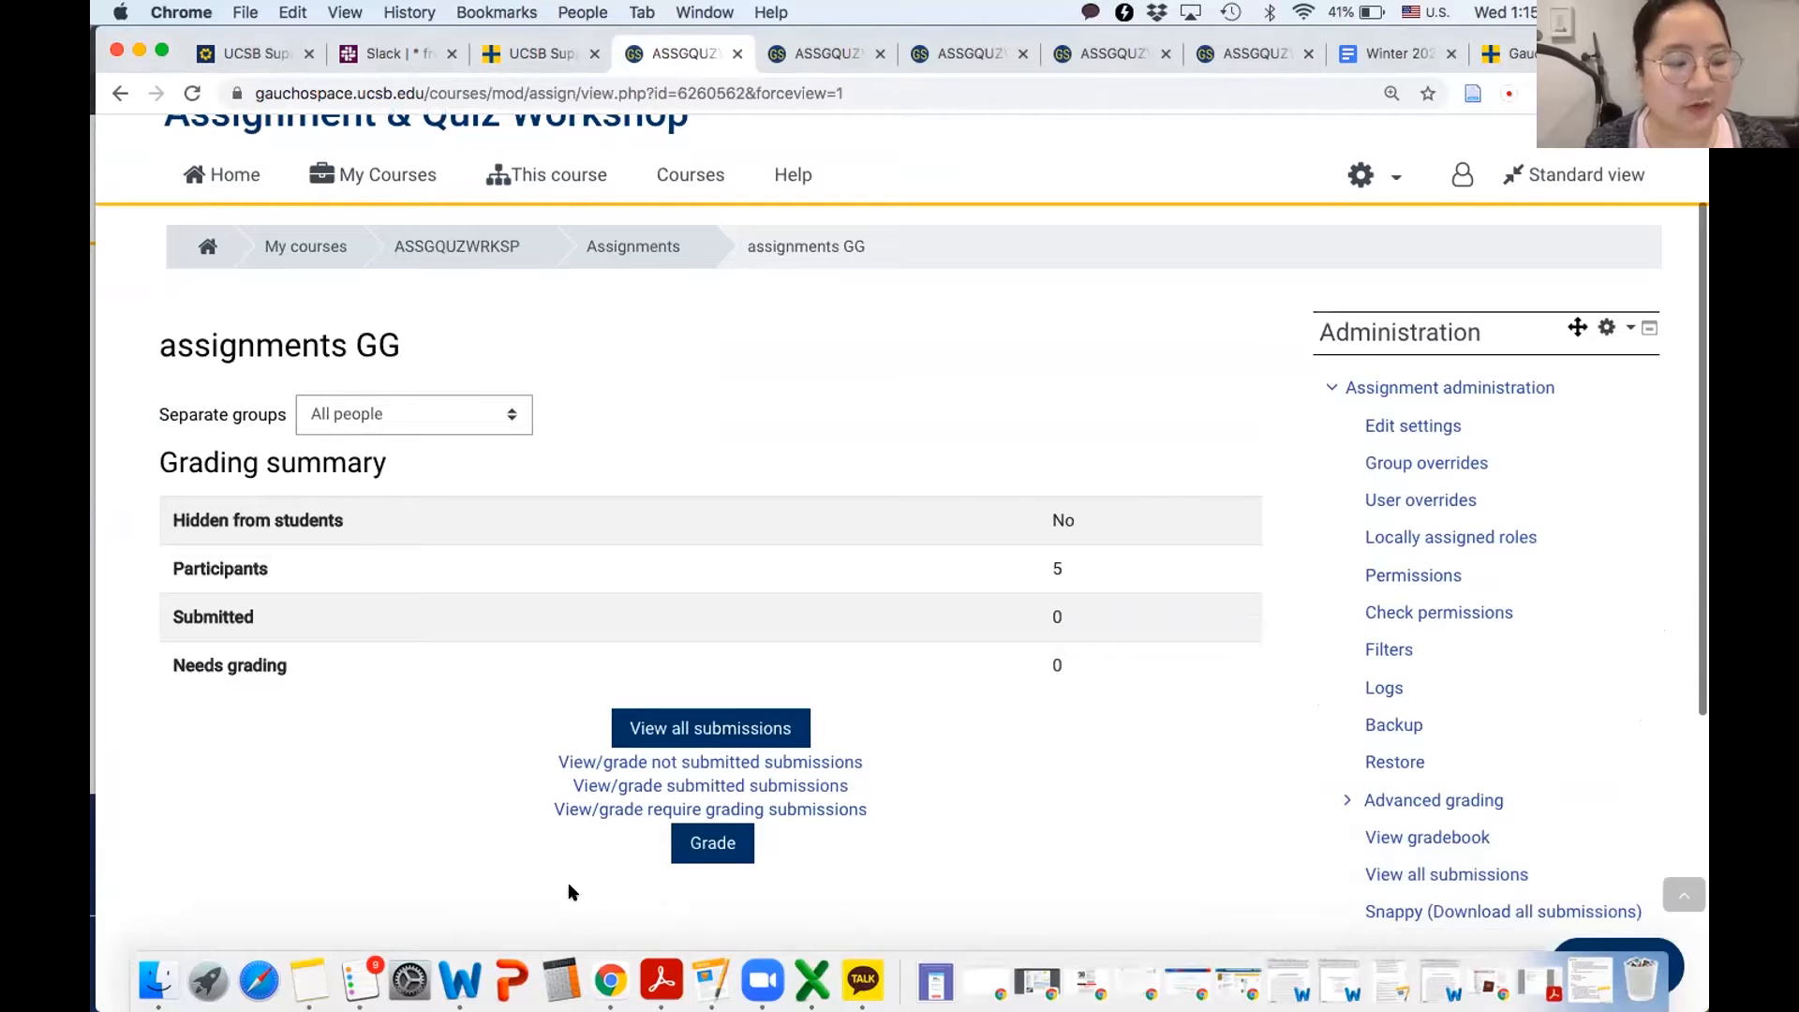
{"action": "scroll", "coordinate": [567, 881], "scroll_direction": "down", "scroll_amount": 4}
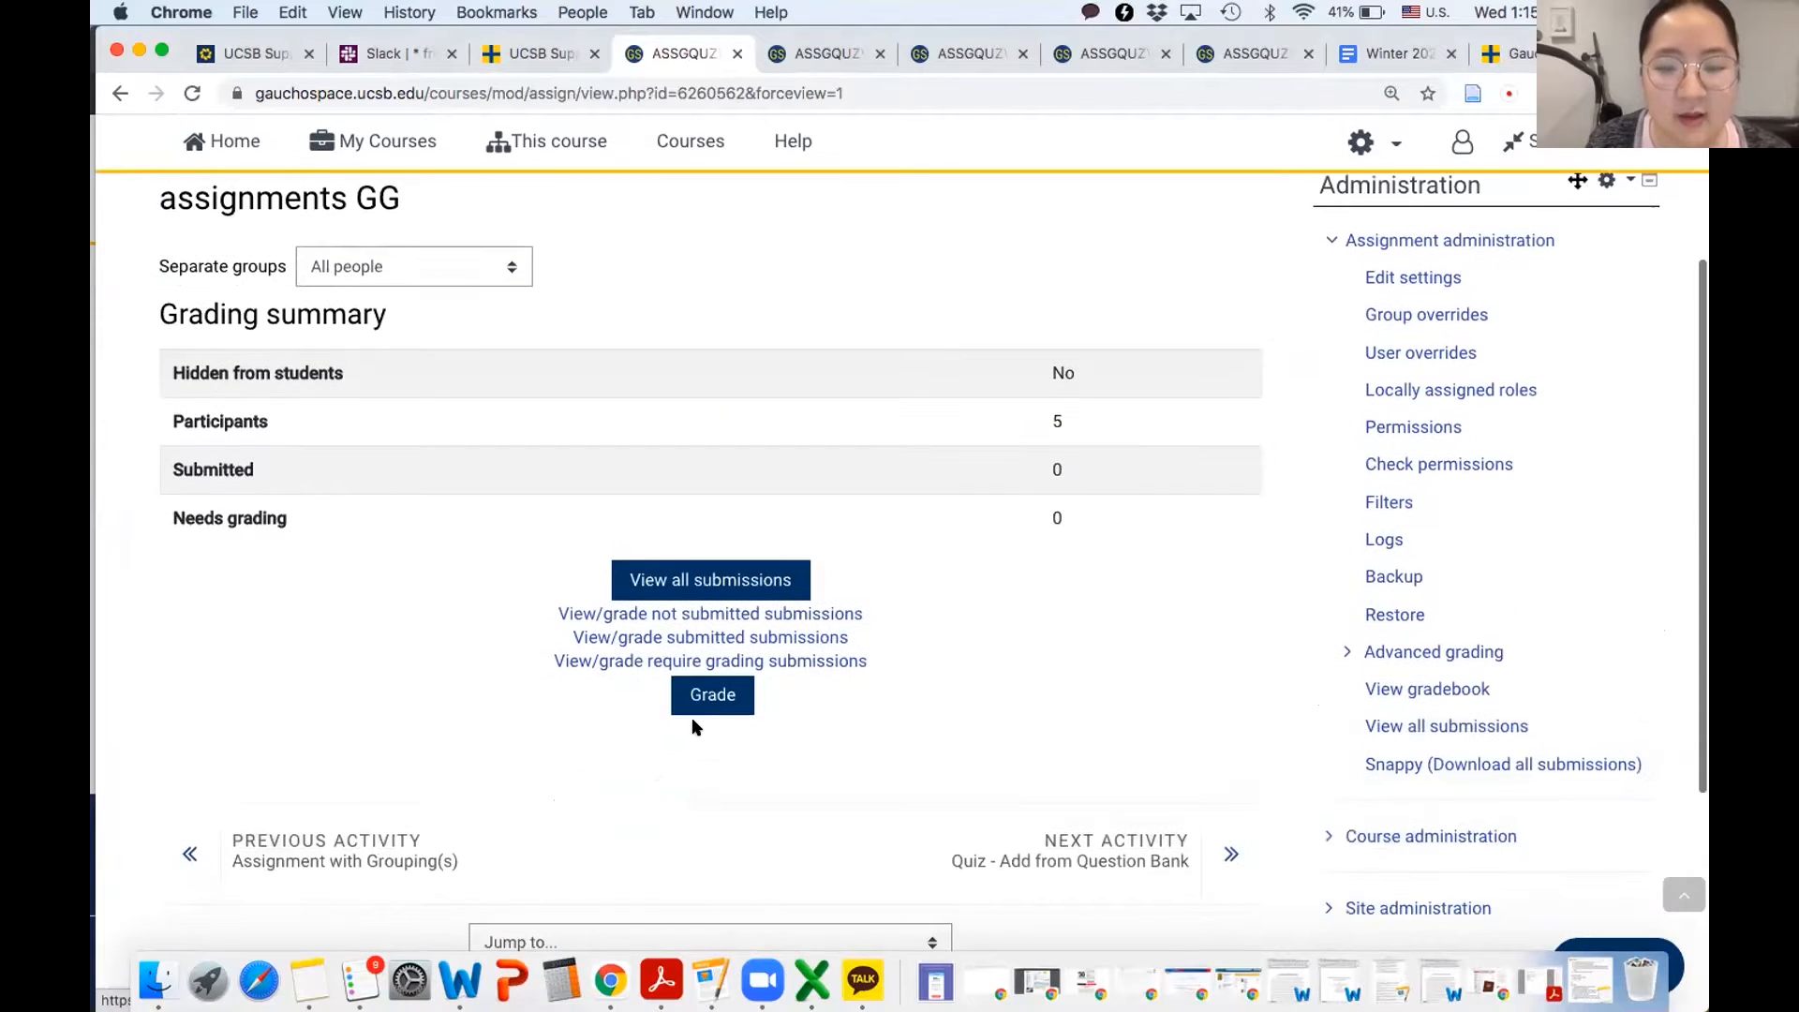
{"action": "left_click", "coordinate": [716, 696]}
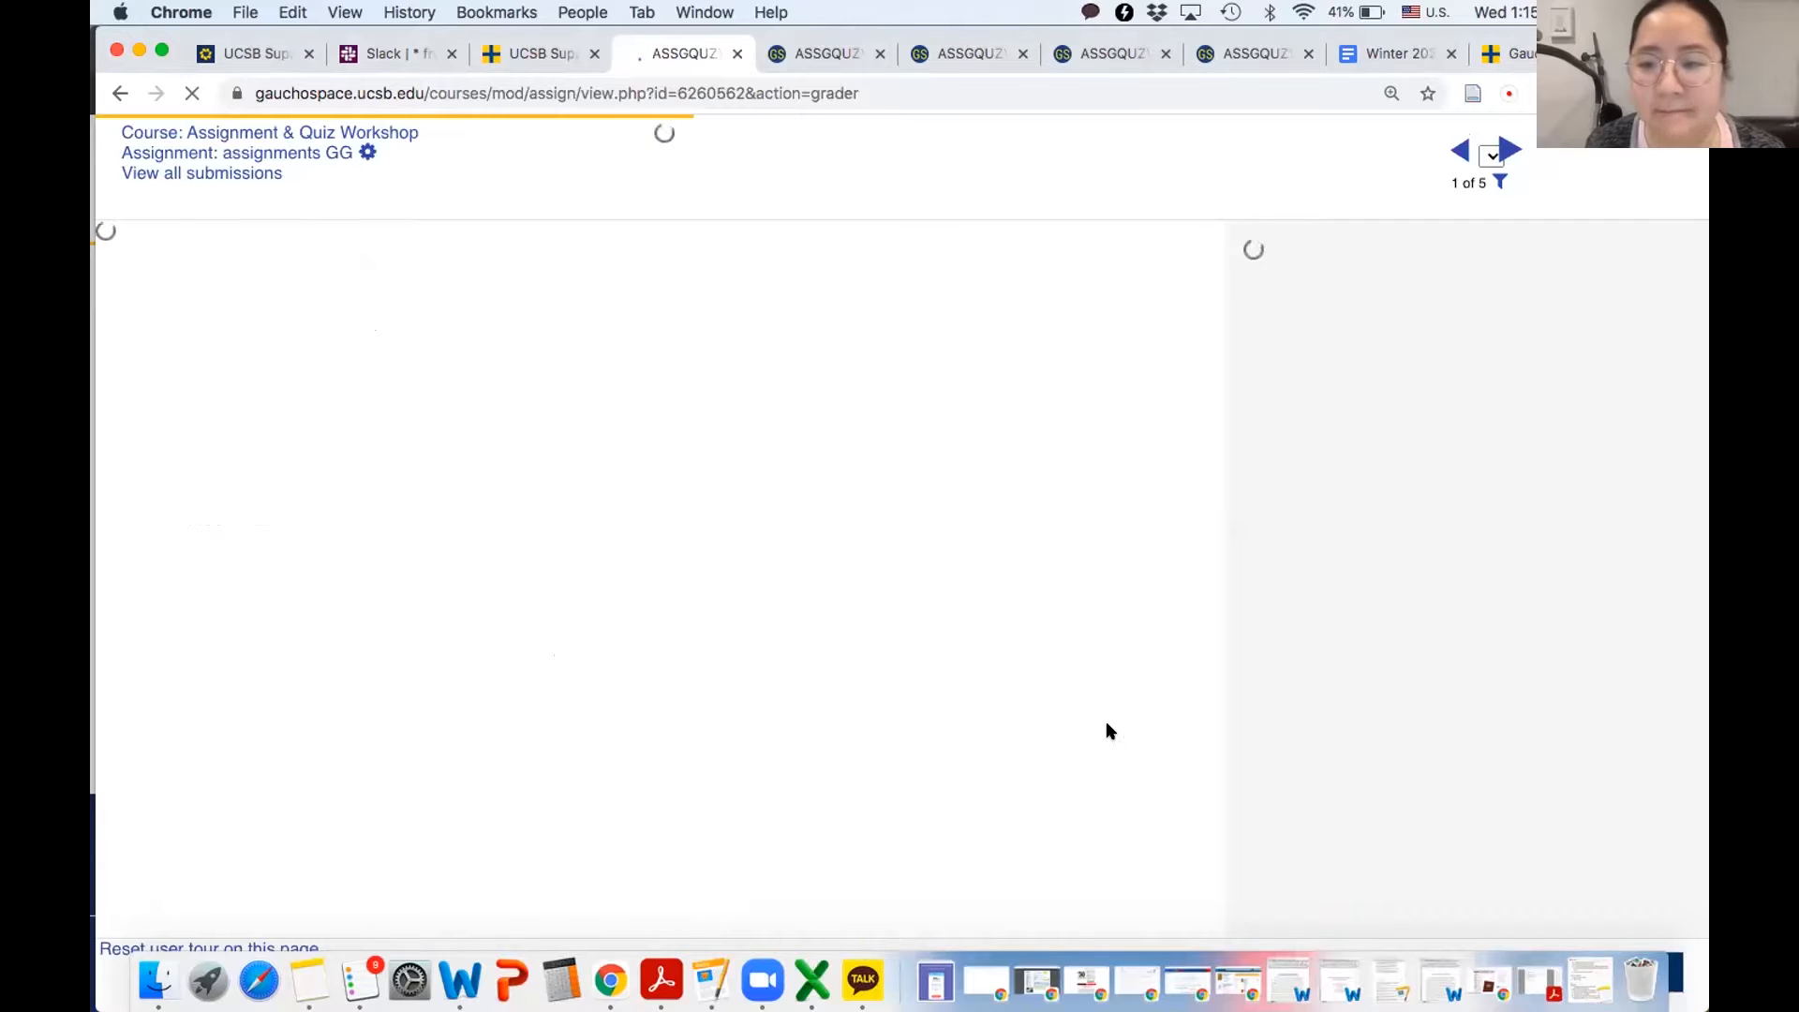
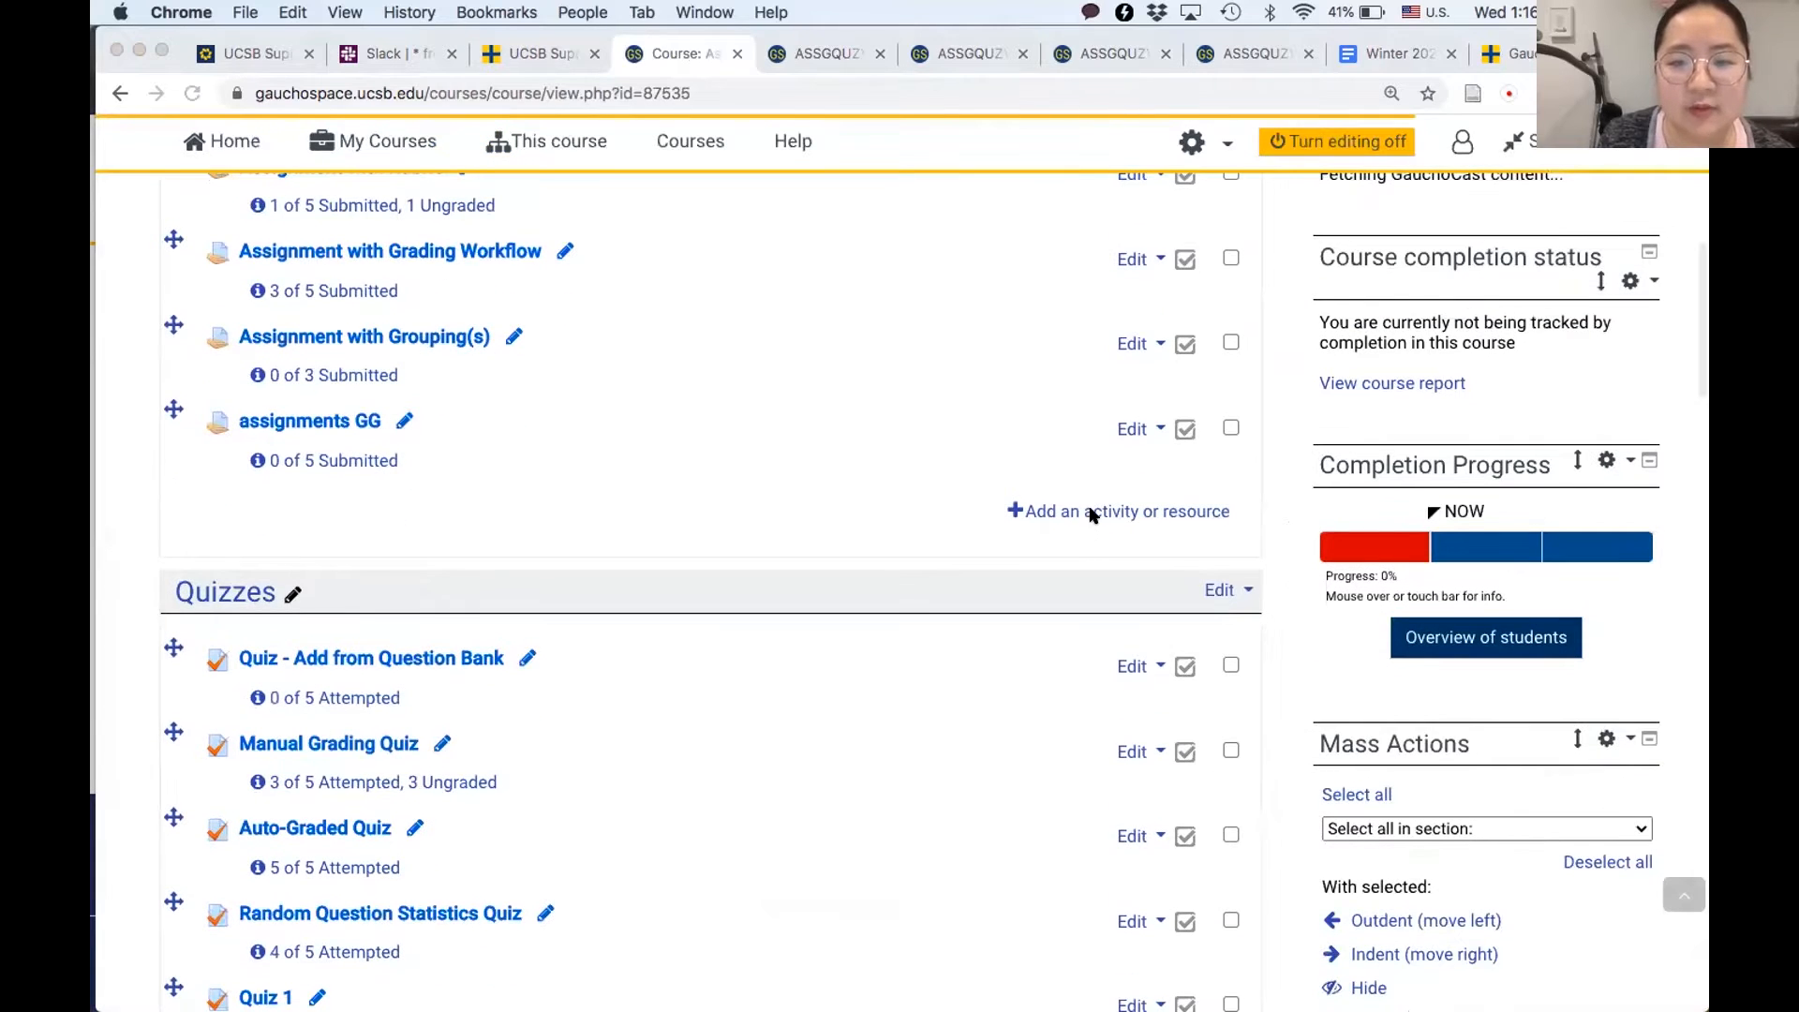
- Add a new Assignment activity to the Assignments section and name it "assignment r"
{"action": "left_click", "coordinate": [1083, 515]}
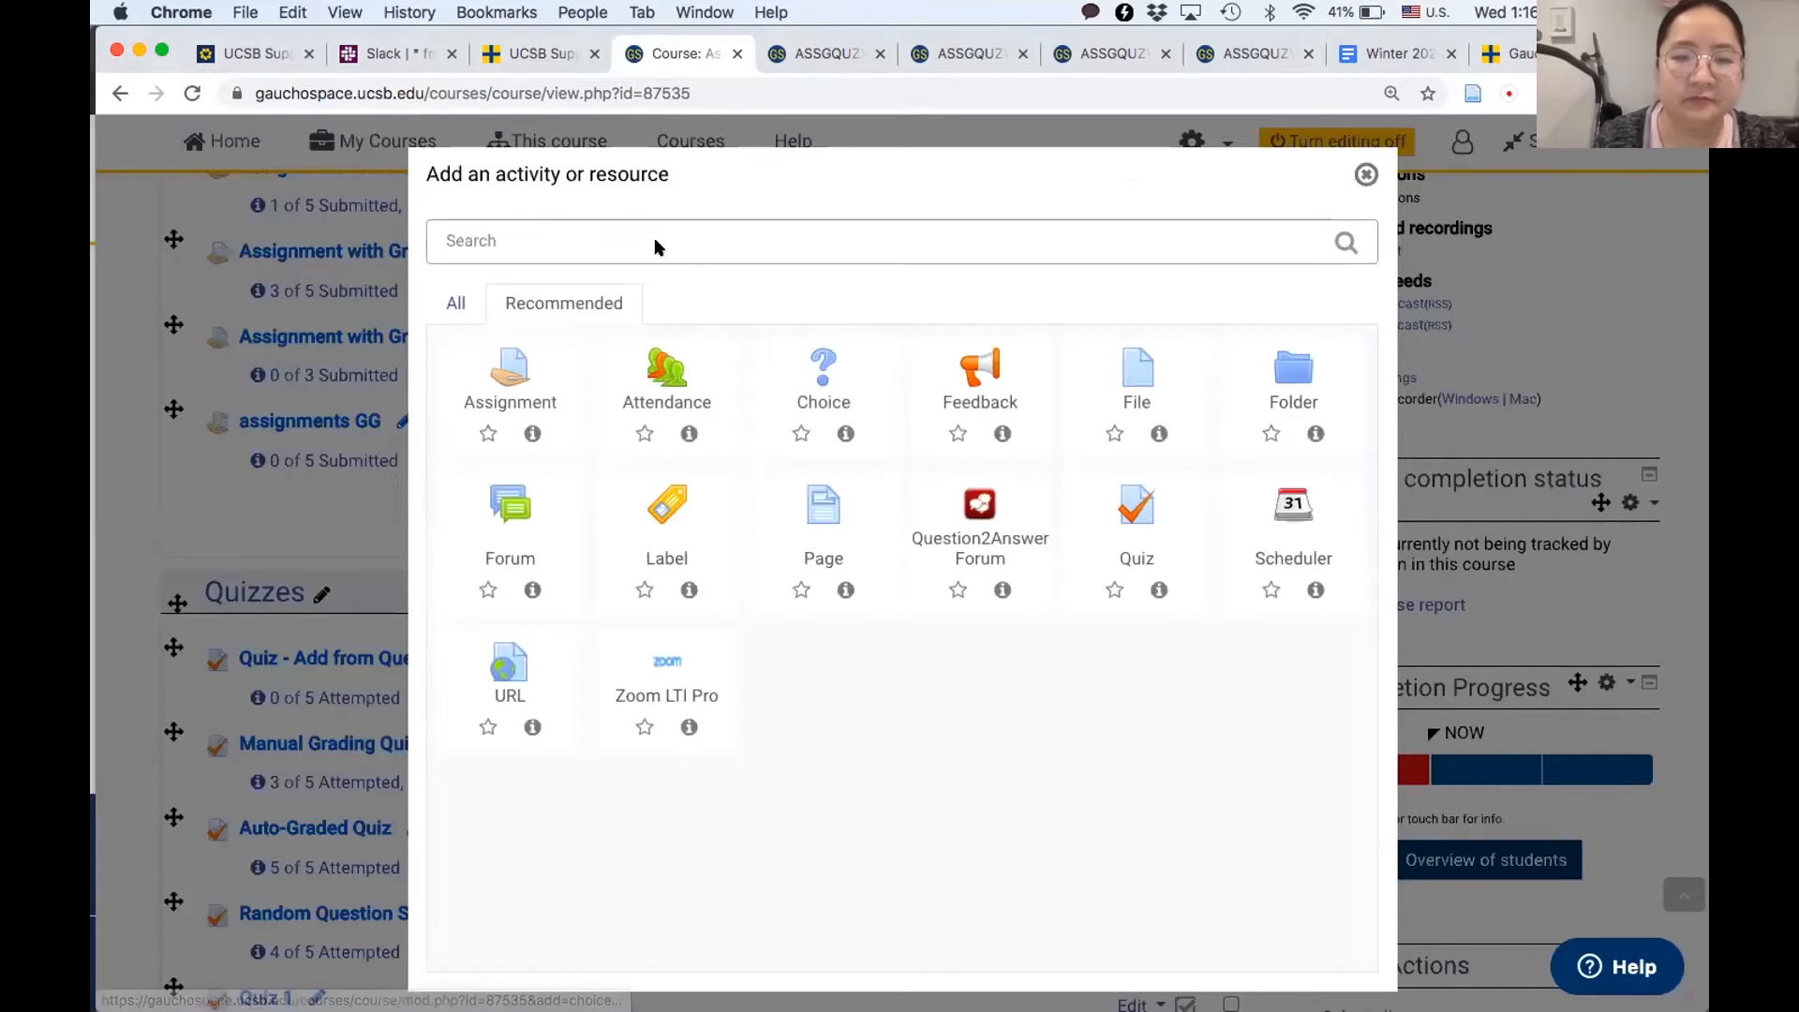
{"action": "left_click", "coordinate": [482, 374]}
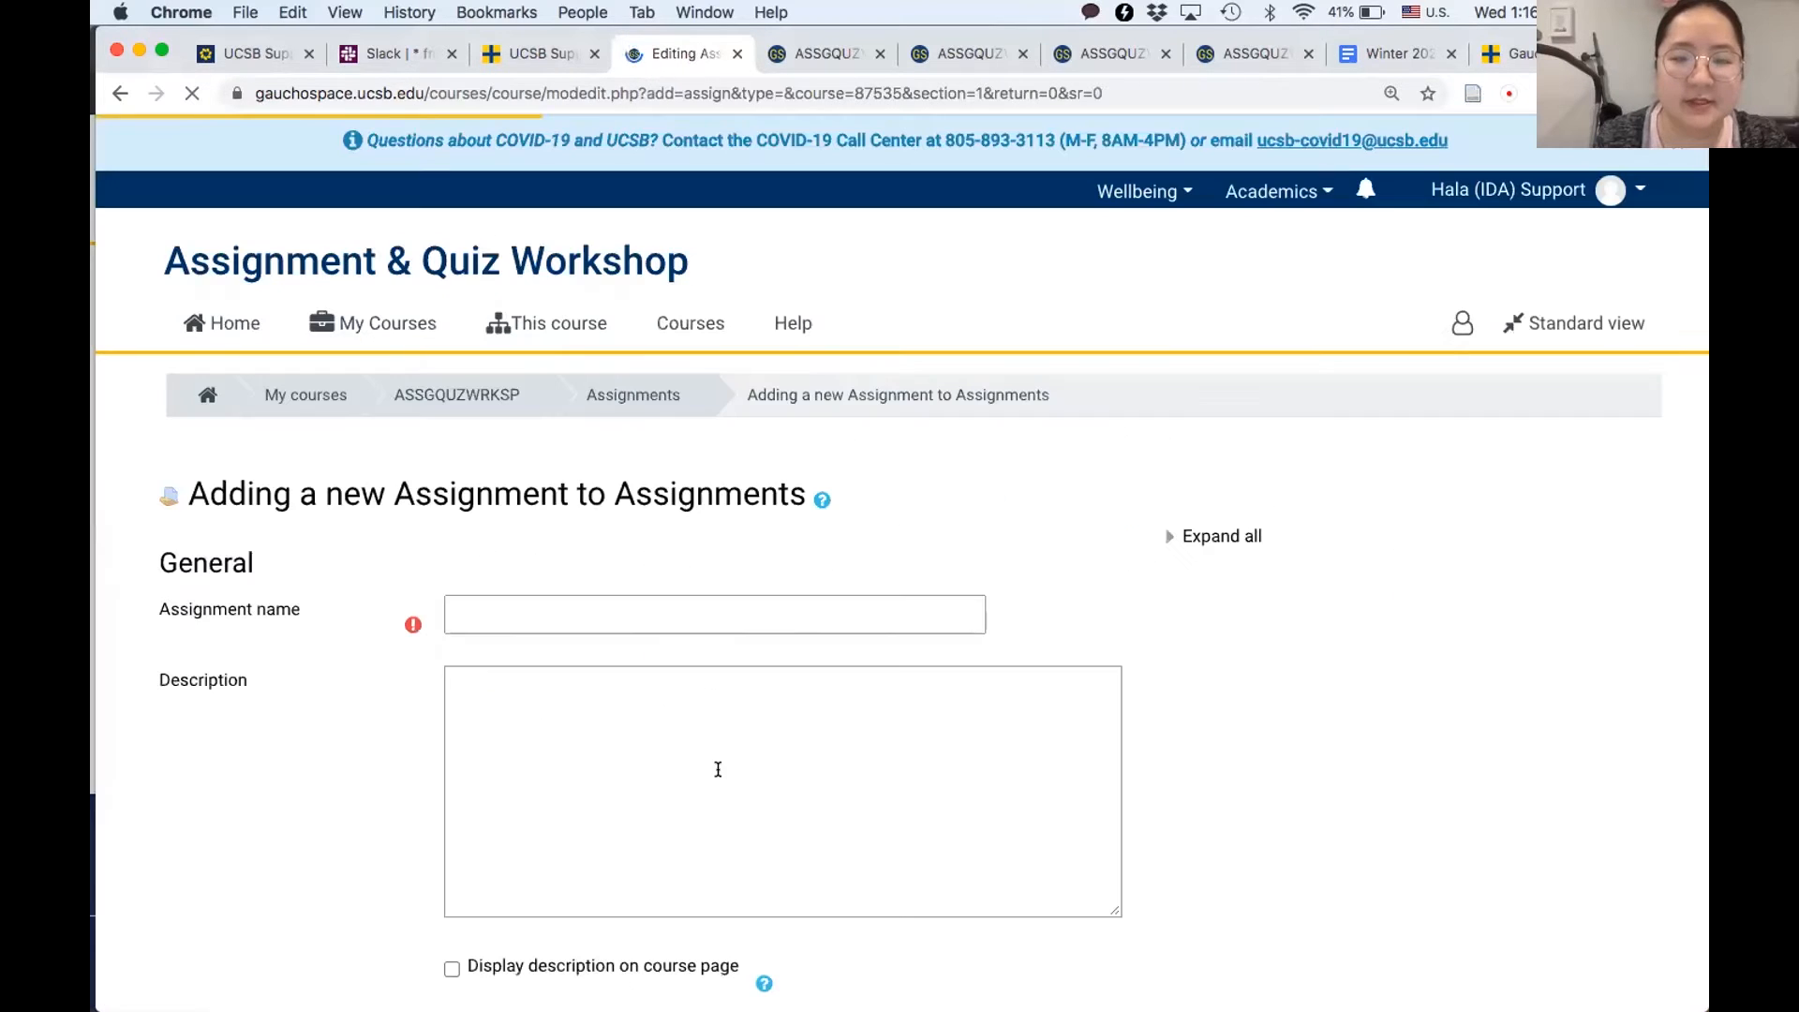
{"action": "left_click", "coordinate": [661, 607]}
{"action": "type", "text": "assignment"}
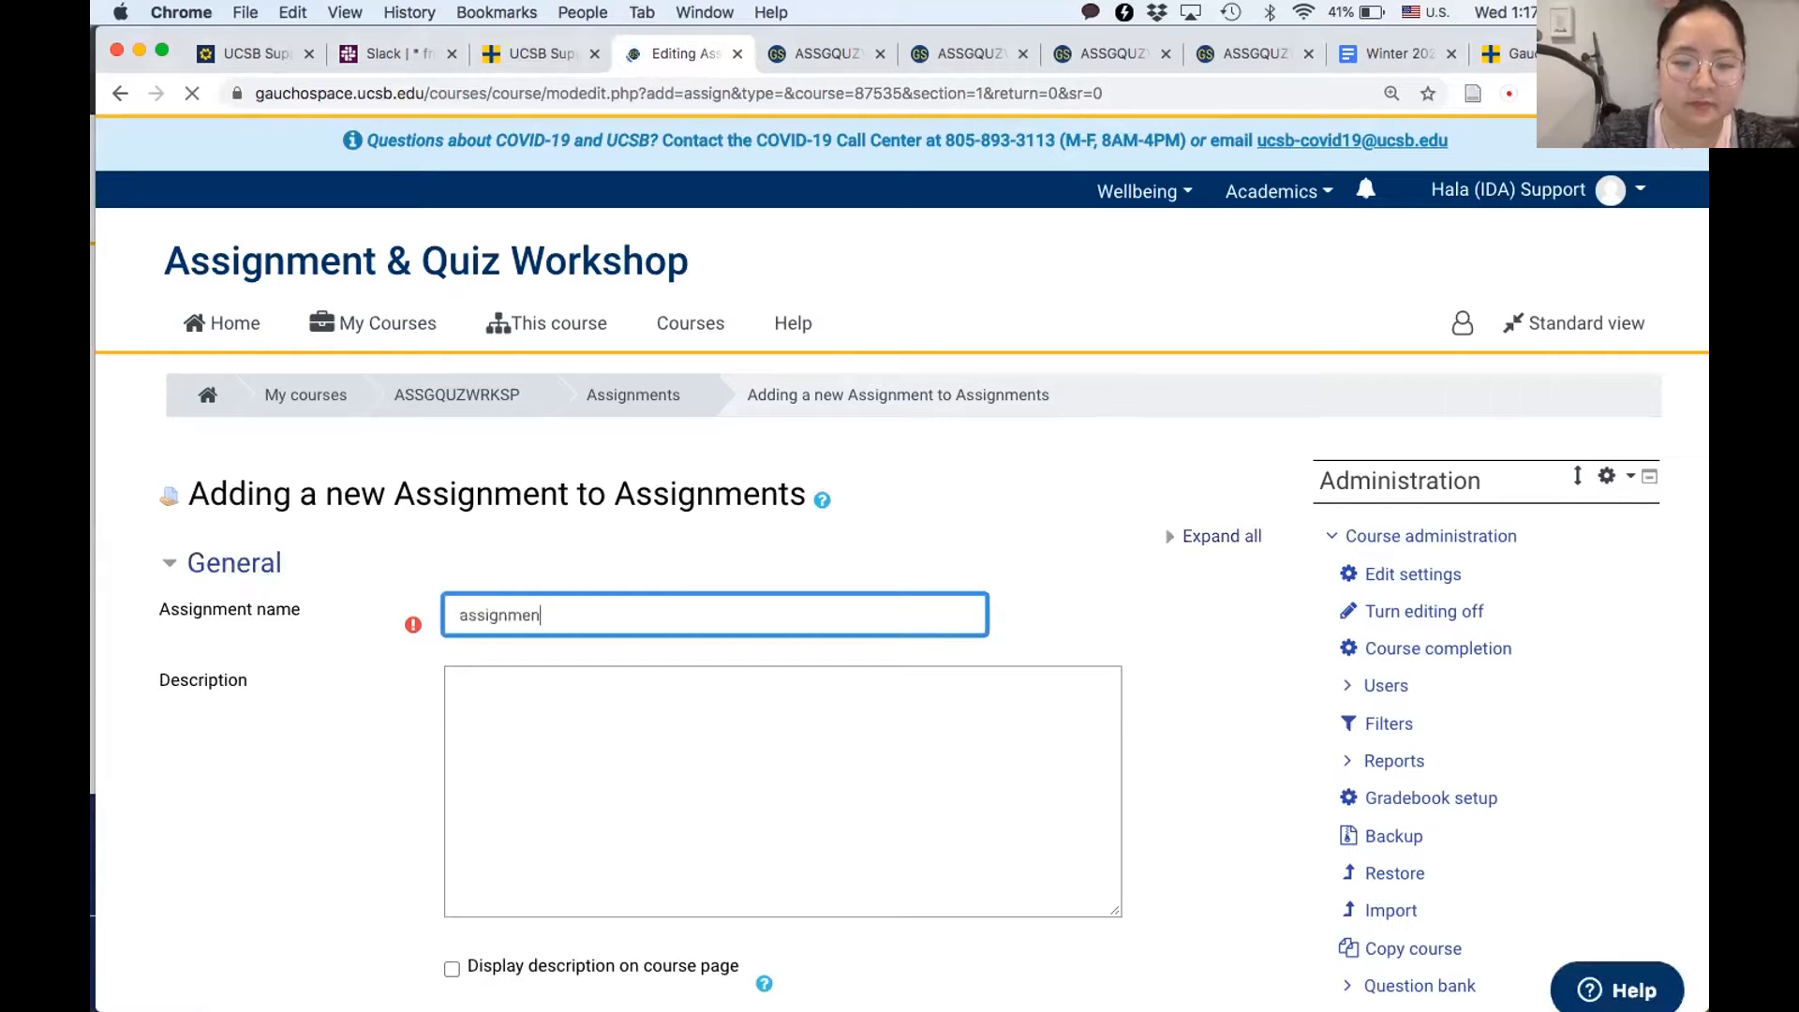
{"action": "left_click", "coordinate": [652, 620]}
{"action": "type", "text": "r"}
- Set the grading method of the new assignment to Rubric in its grade settings
{"action": "scroll", "coordinate": [570, 718], "scroll_direction": "down", "scroll_amount": 15}
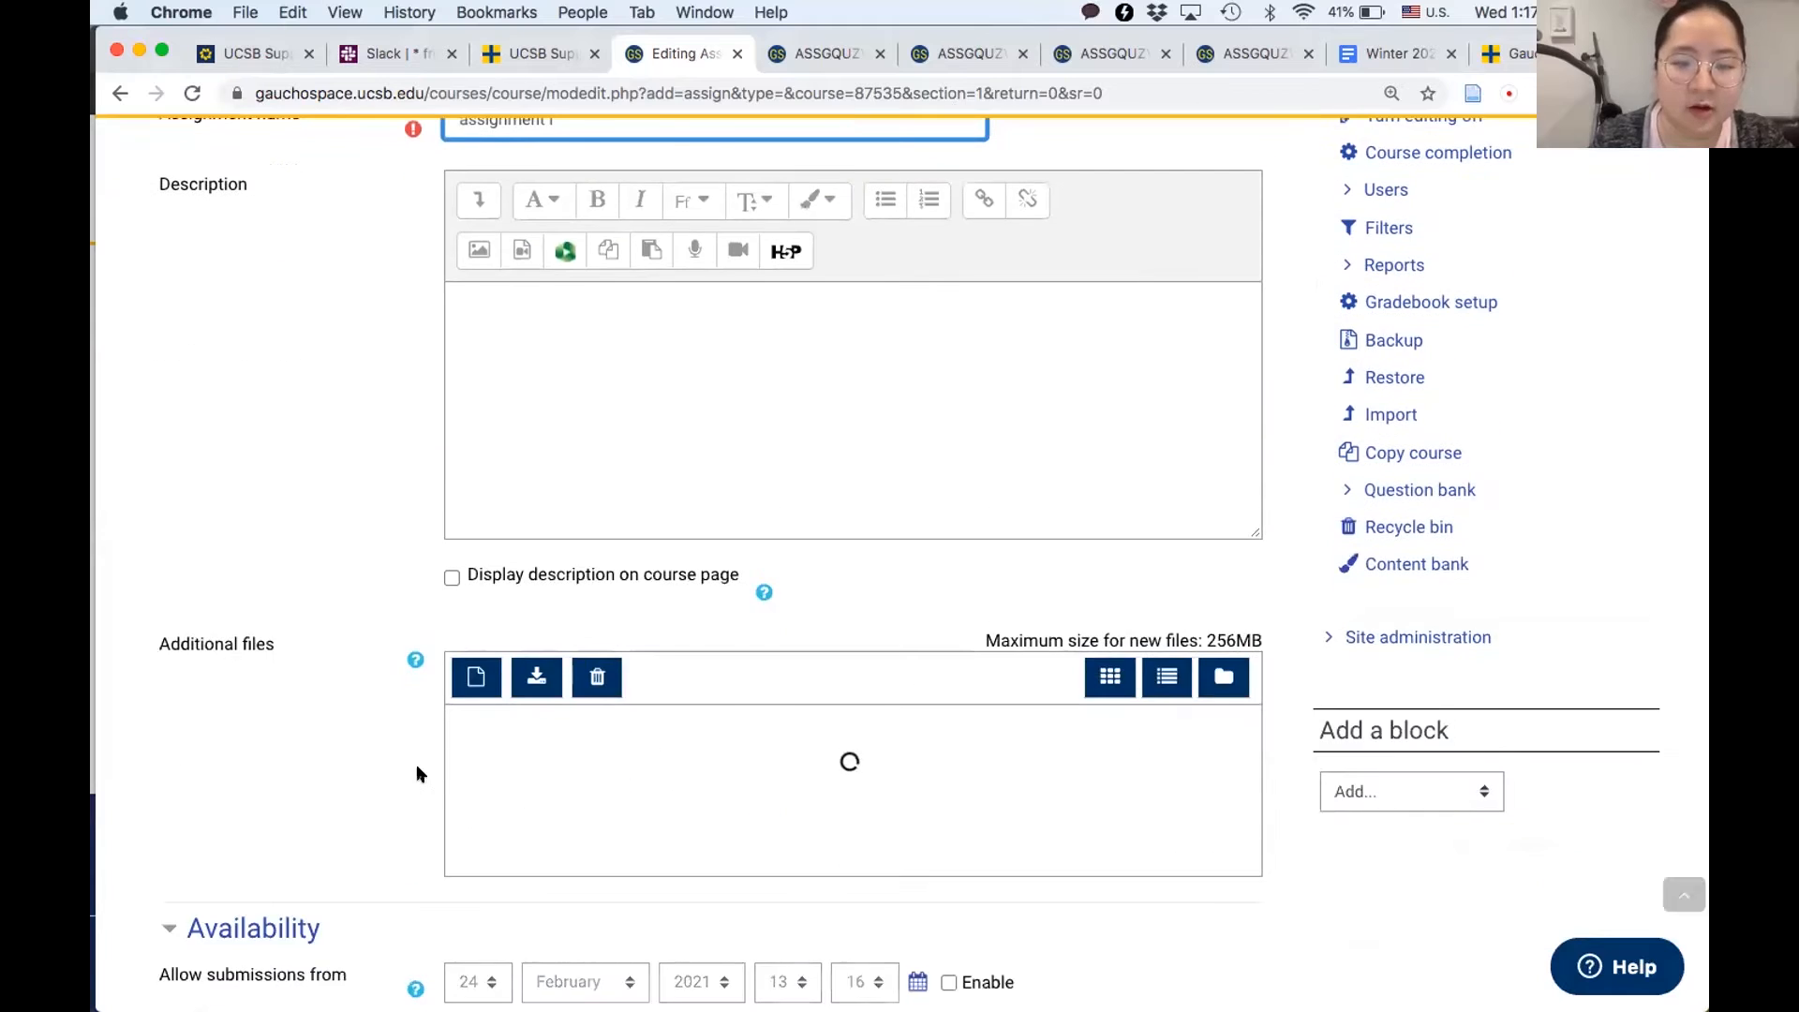
{"action": "scroll", "coordinate": [416, 762], "scroll_direction": "down", "scroll_amount": 5}
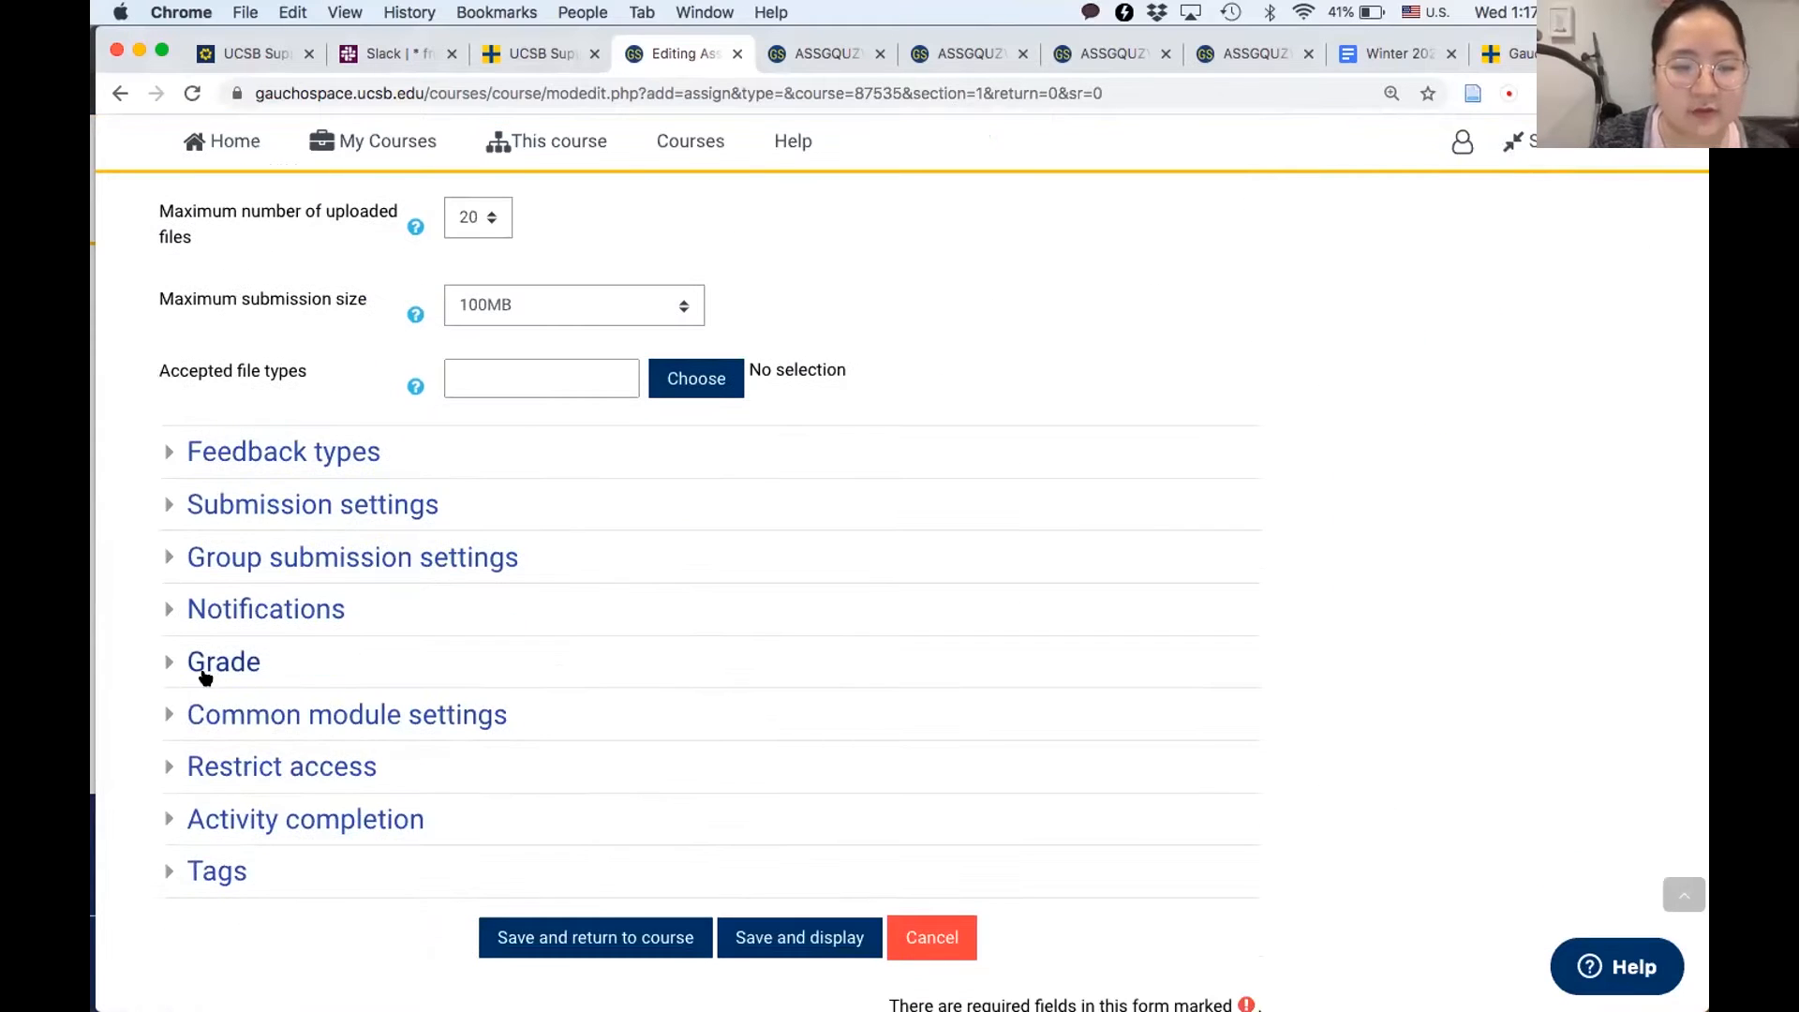
{"action": "left_click", "coordinate": [202, 670]}
{"action": "scroll", "coordinate": [478, 745], "scroll_direction": "down", "scroll_amount": 3}
{"action": "scroll", "coordinate": [478, 746], "scroll_direction": "down", "scroll_amount": 1}
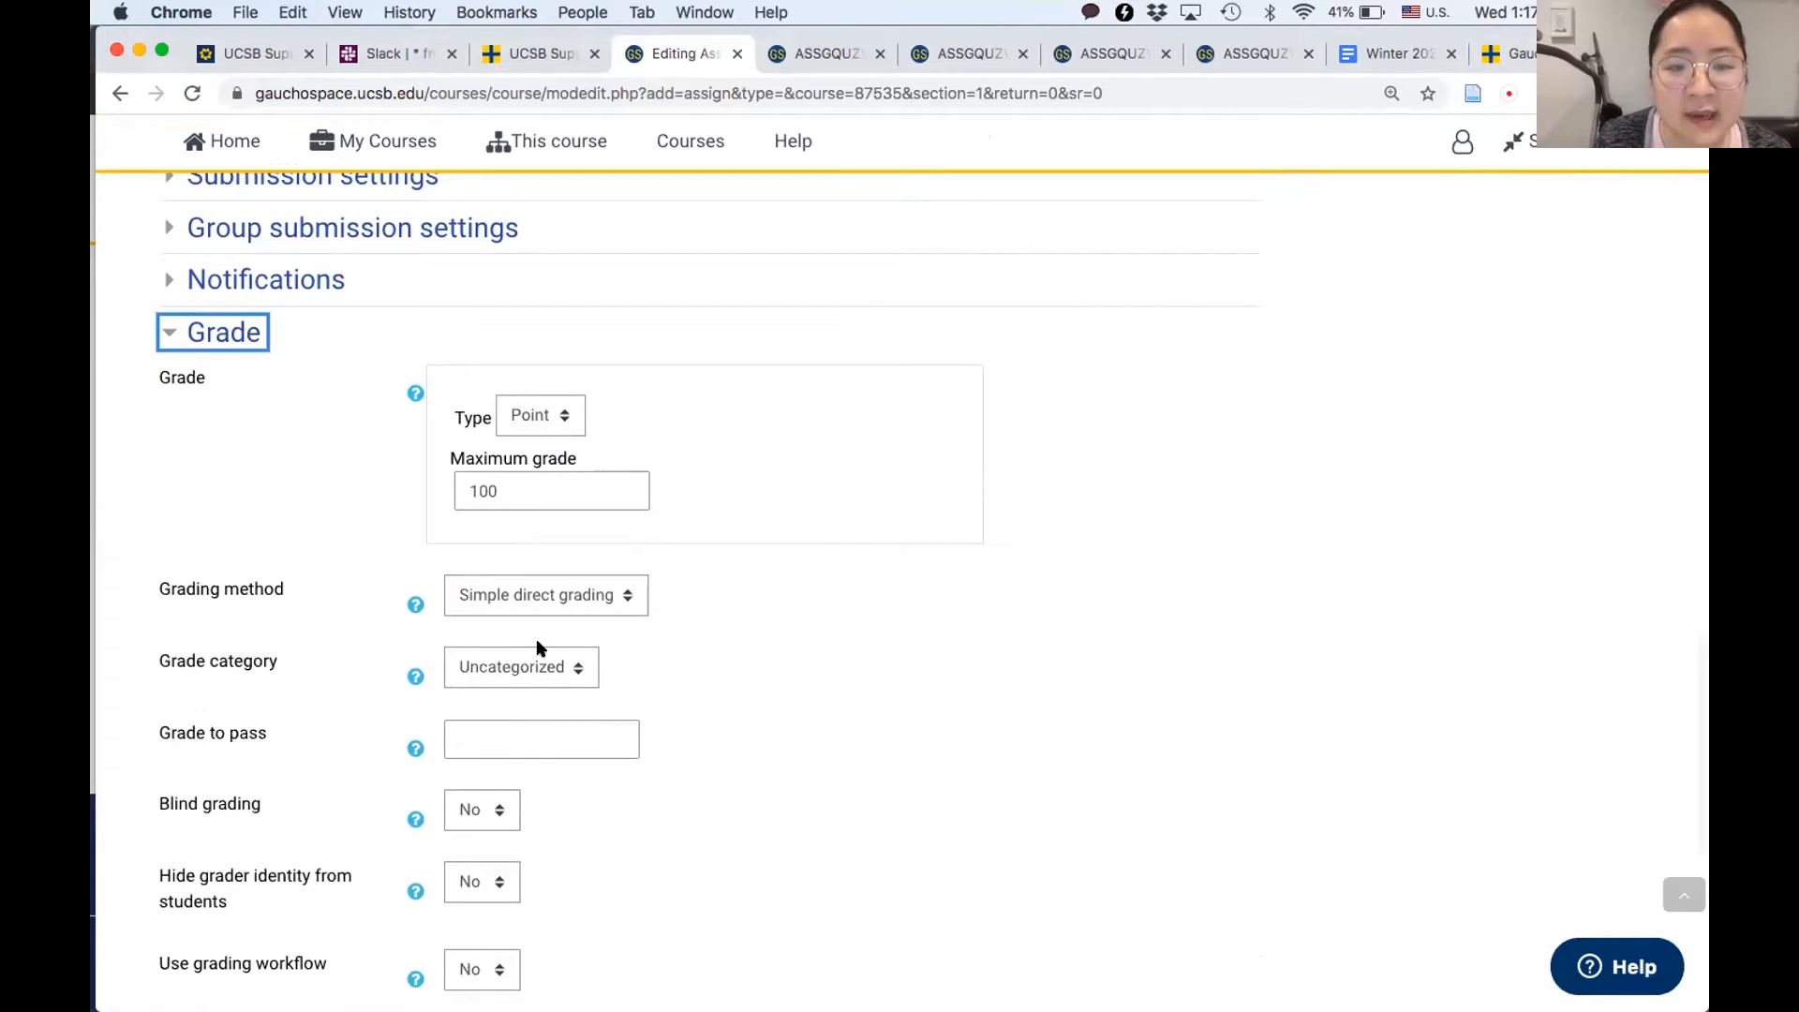
{"action": "left_click", "coordinate": [539, 599]}
{"action": "left_click", "coordinate": [530, 639]}
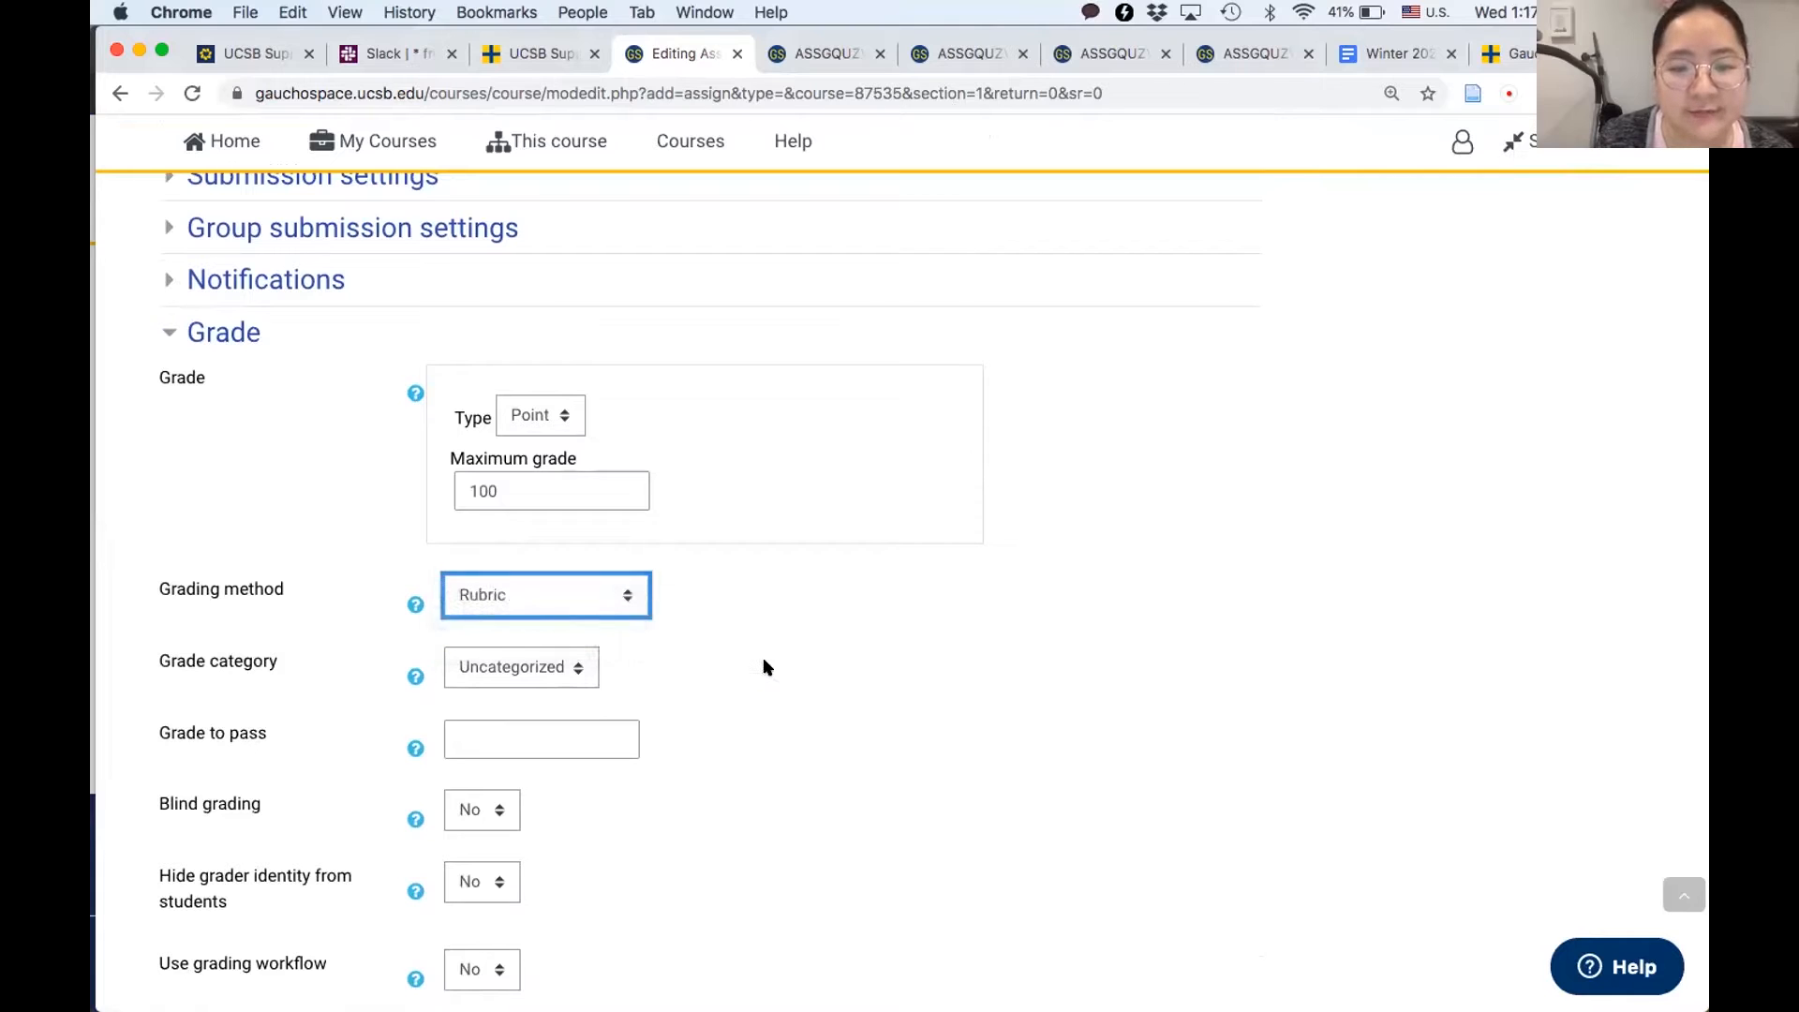
- Save and display the assignment, and start defining its new grading form from scratch
{"action": "scroll", "coordinate": [765, 666], "scroll_direction": "down", "scroll_amount": 3}
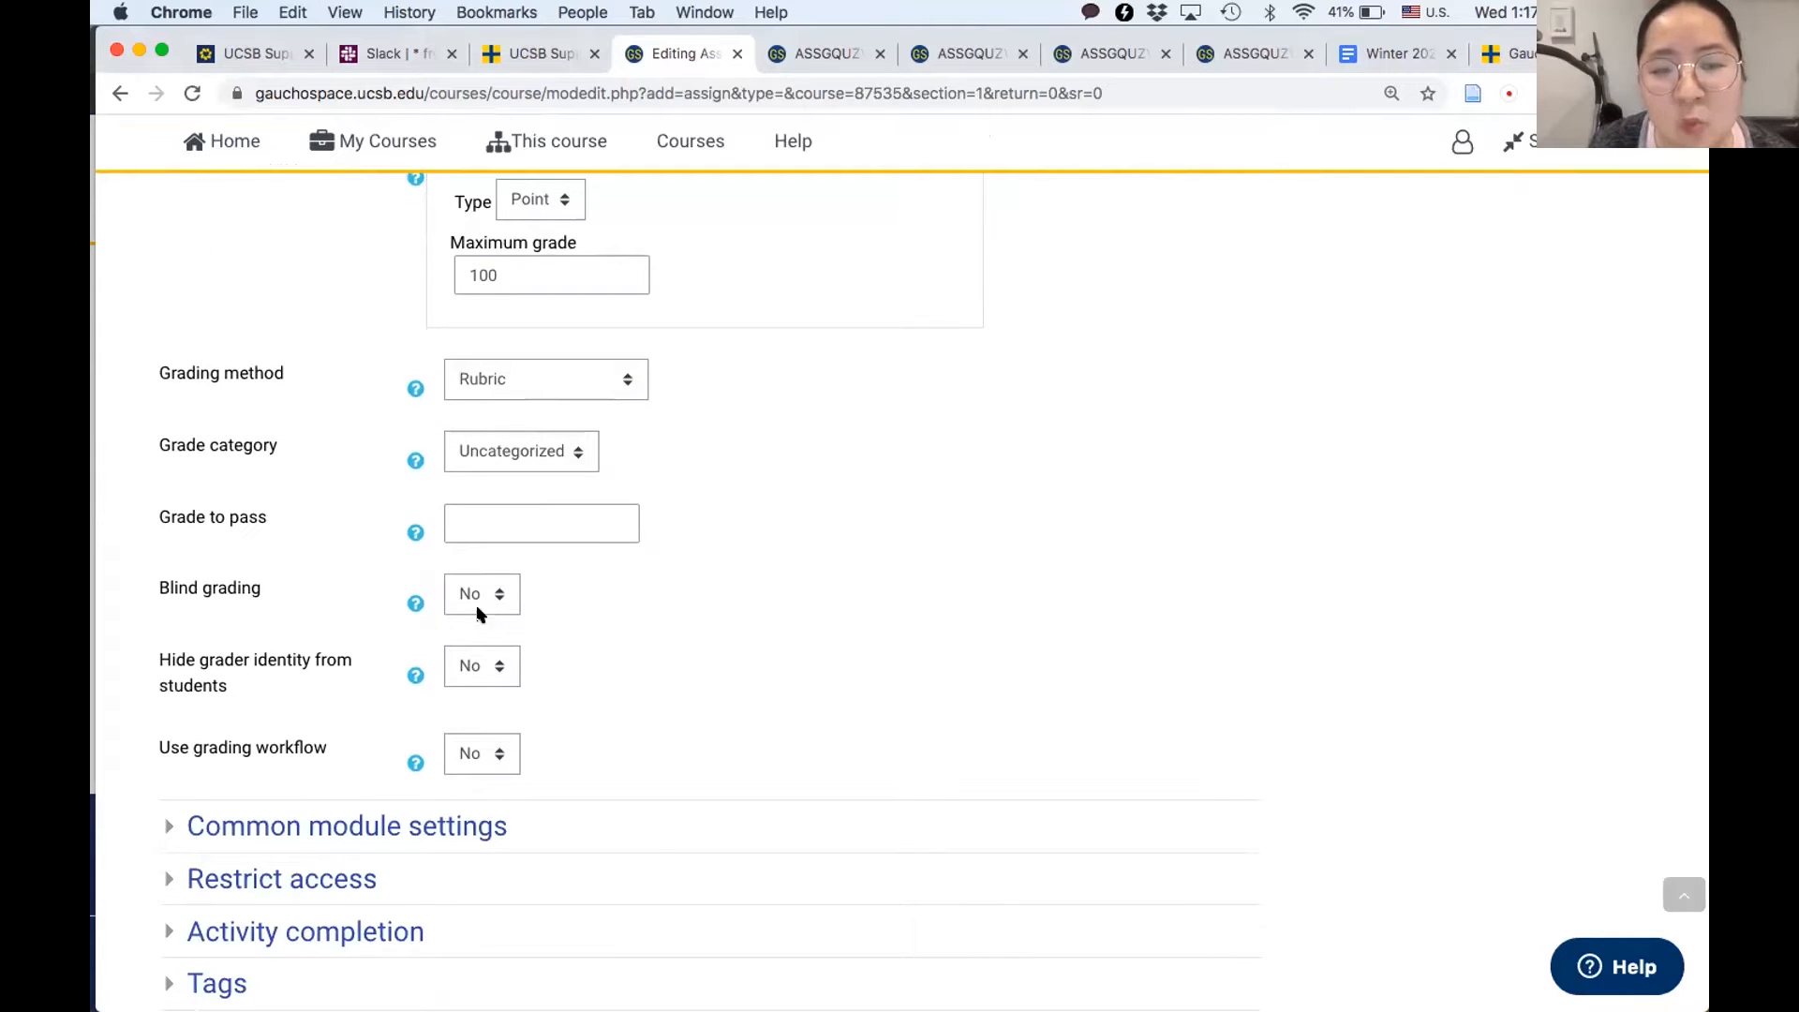
{"action": "scroll", "coordinate": [277, 609], "scroll_direction": "up", "scroll_amount": 2}
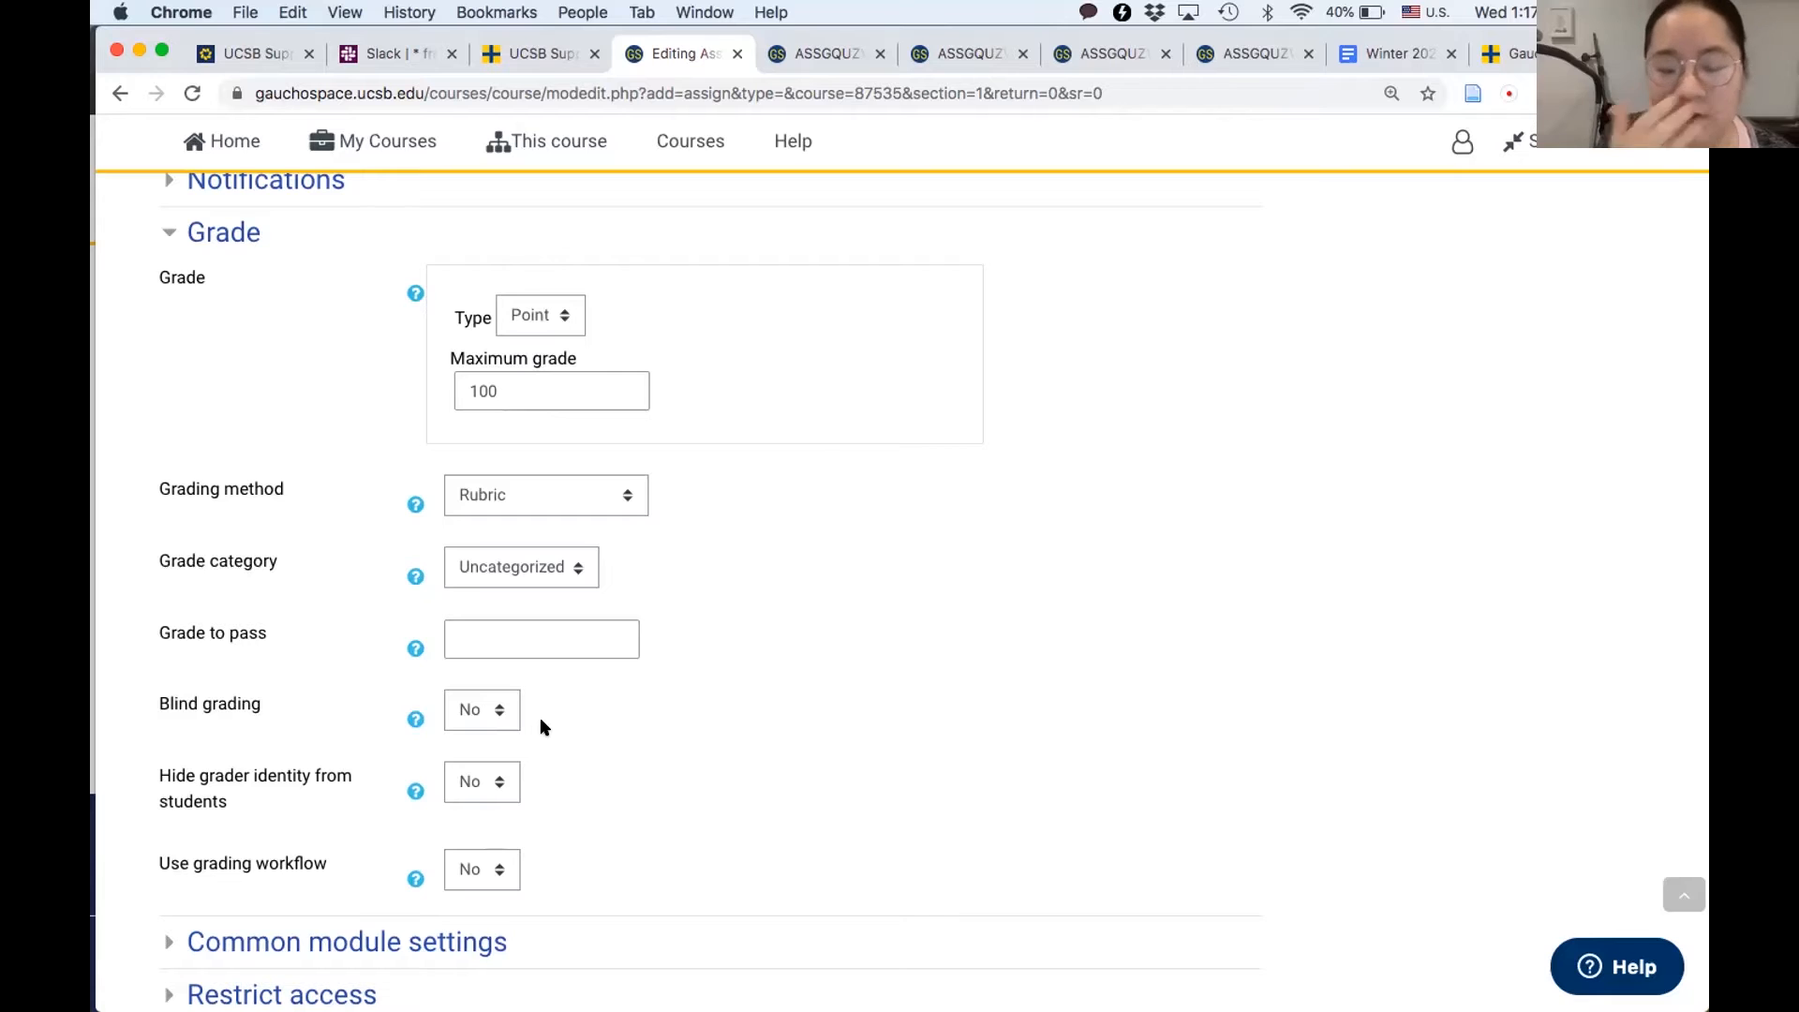
{"action": "scroll", "coordinate": [540, 727], "scroll_direction": "down", "scroll_amount": 4}
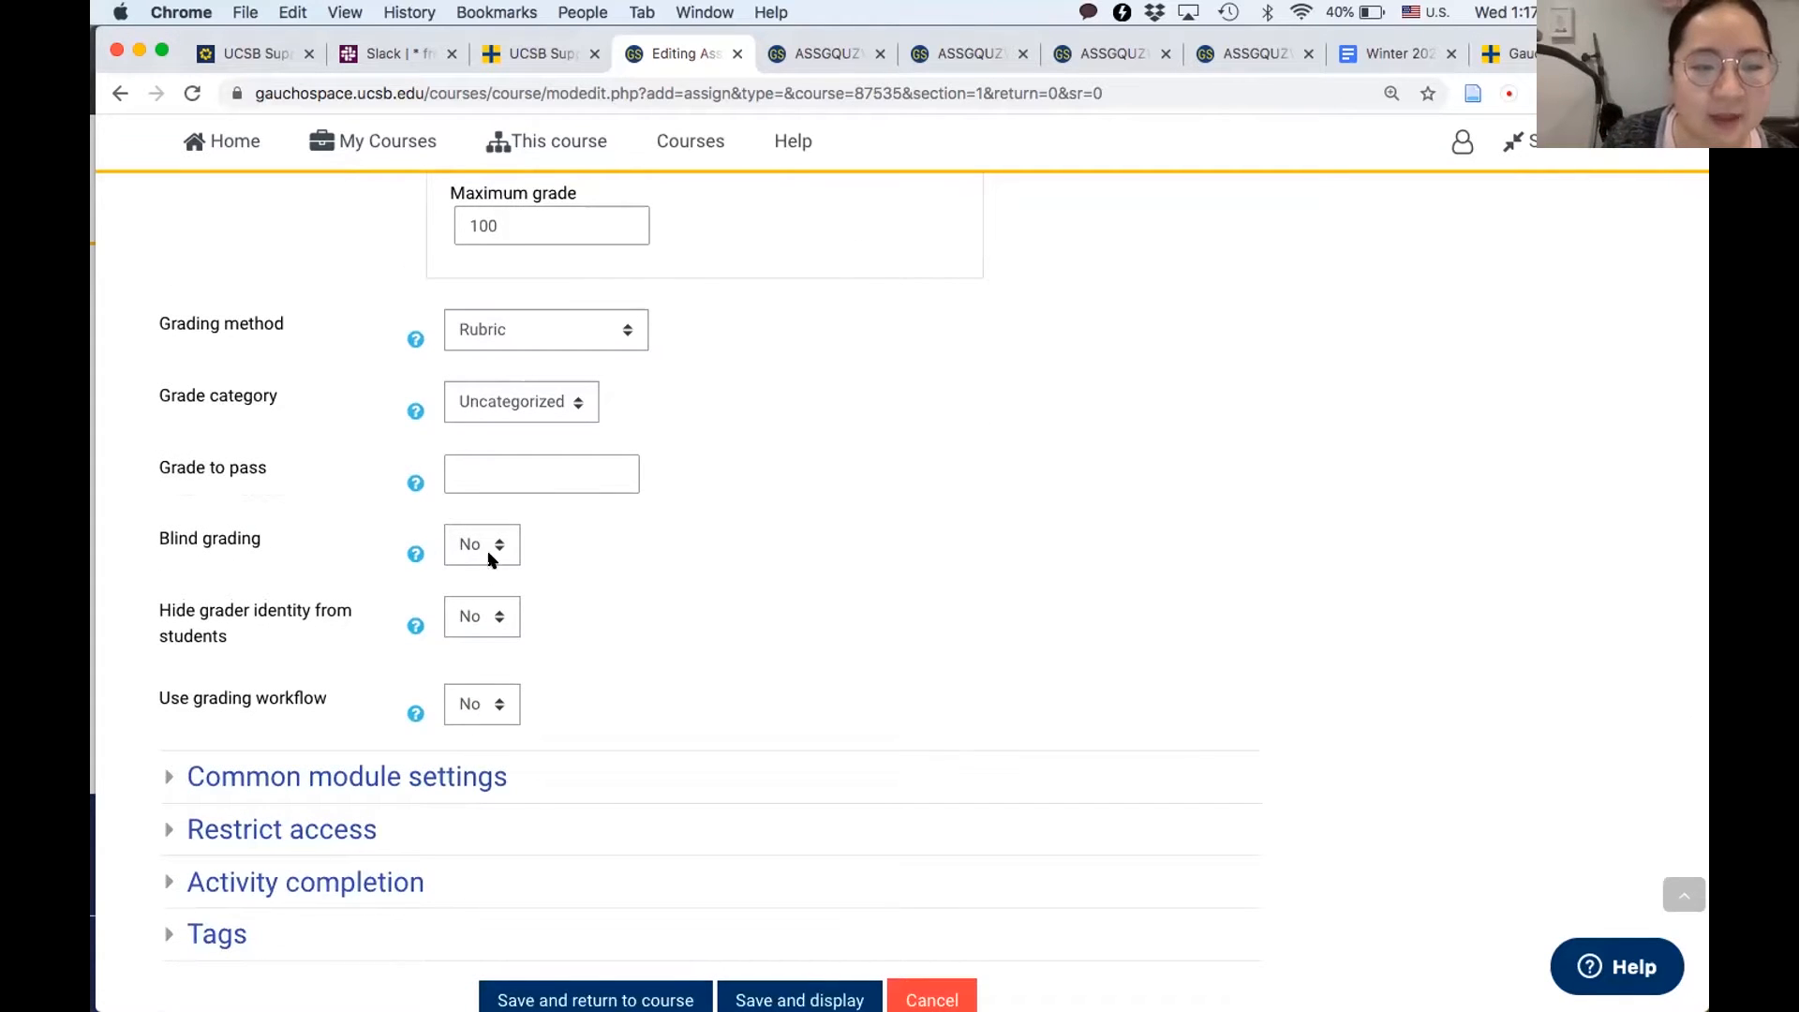
{"action": "scroll", "coordinate": [634, 623], "scroll_direction": "down", "scroll_amount": 4}
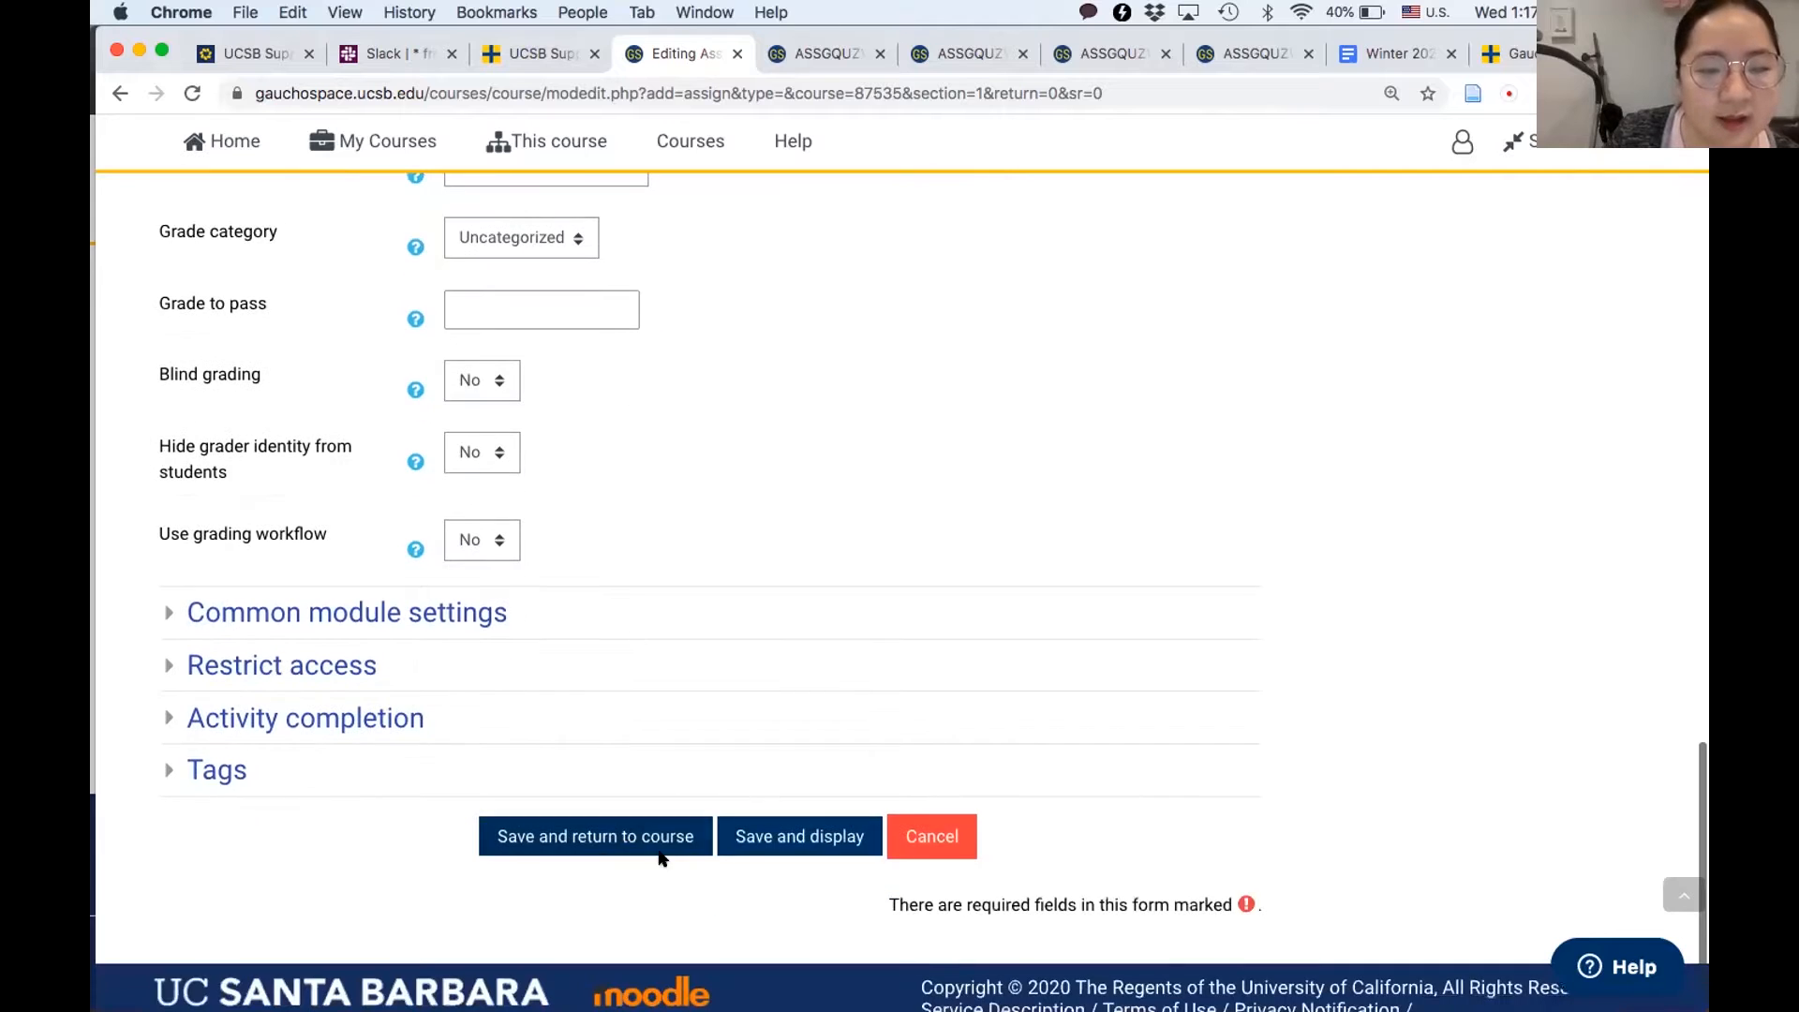
{"action": "left_click", "coordinate": [785, 843]}
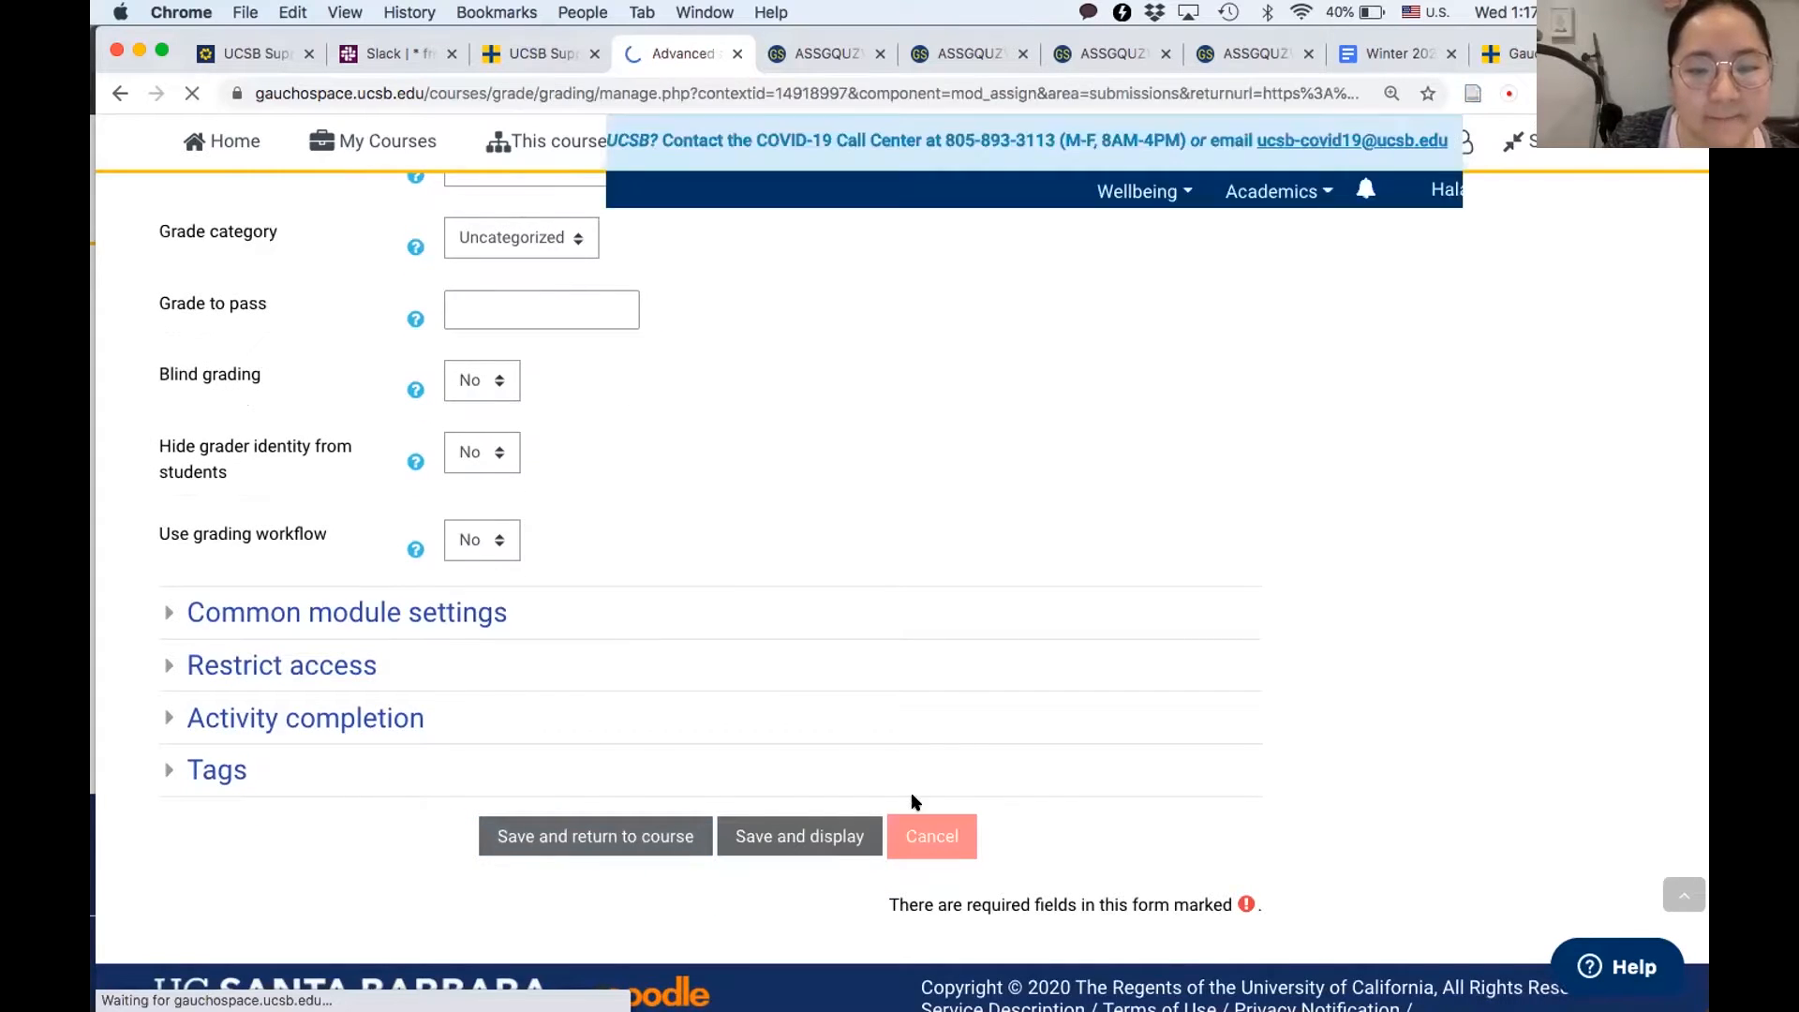
{"action": "scroll", "coordinate": [911, 795], "scroll_direction": "down", "scroll_amount": 3}
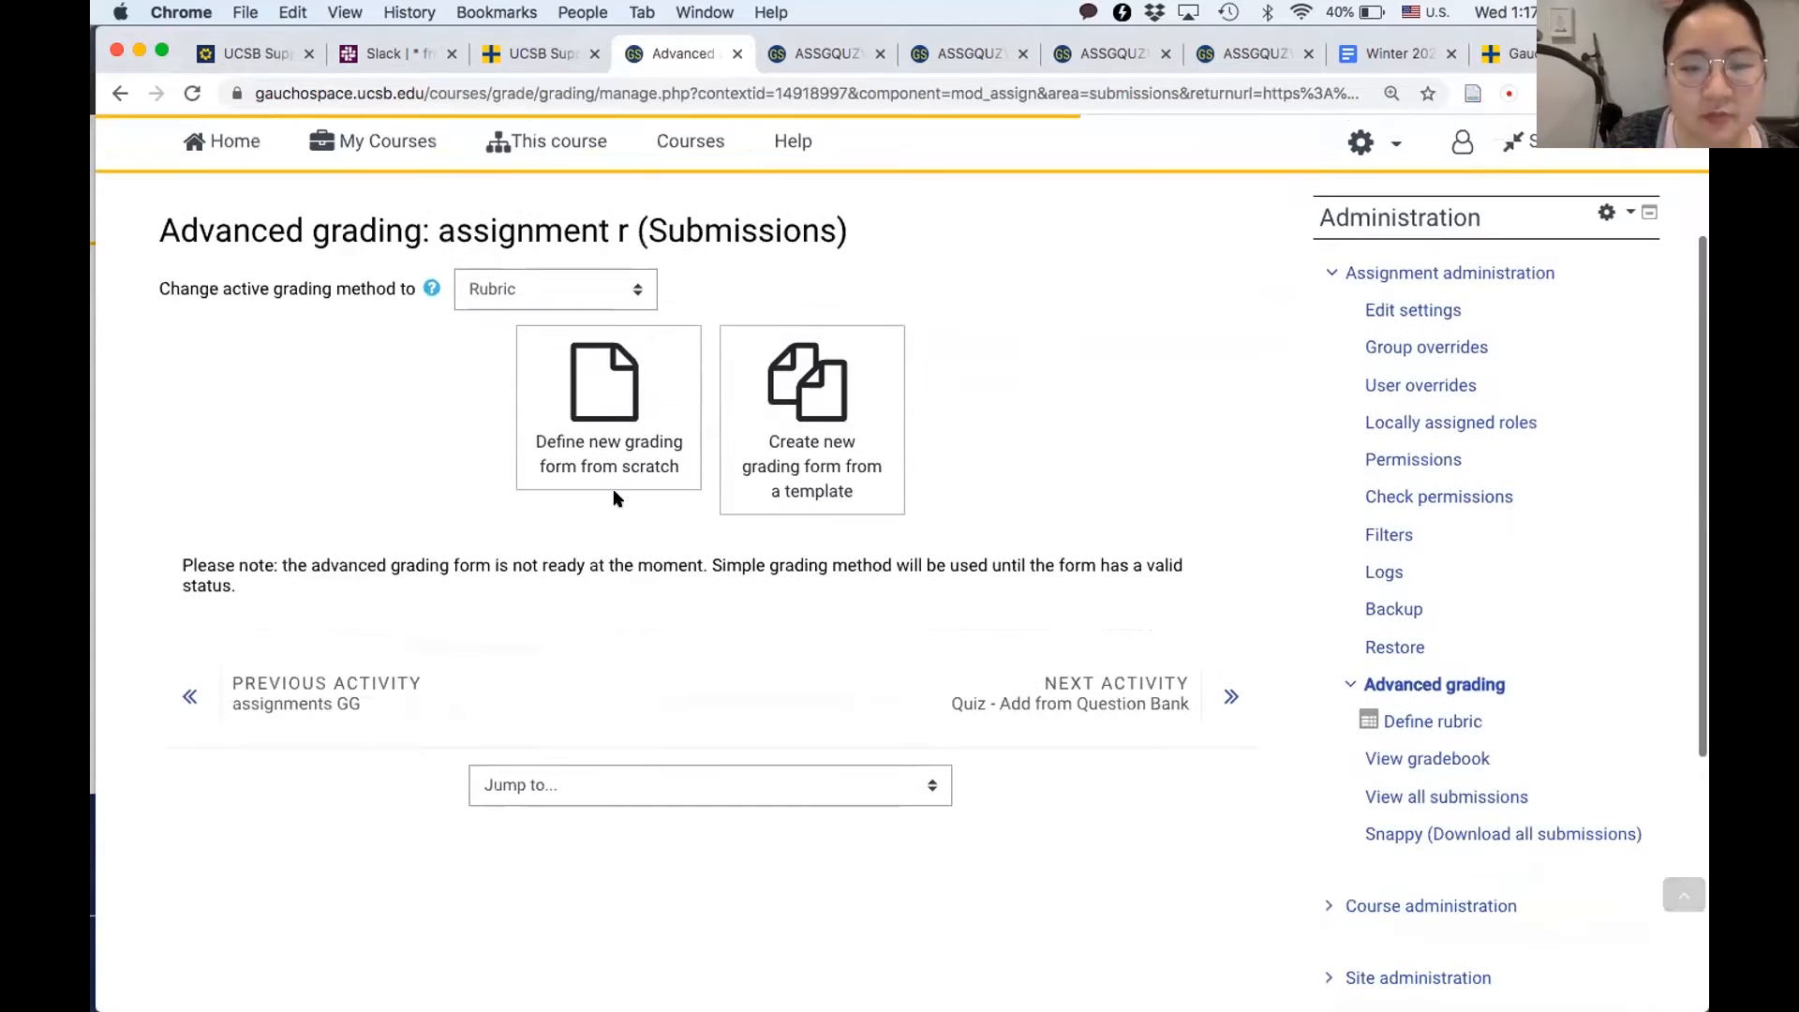
{"action": "left_click", "coordinate": [606, 436]}
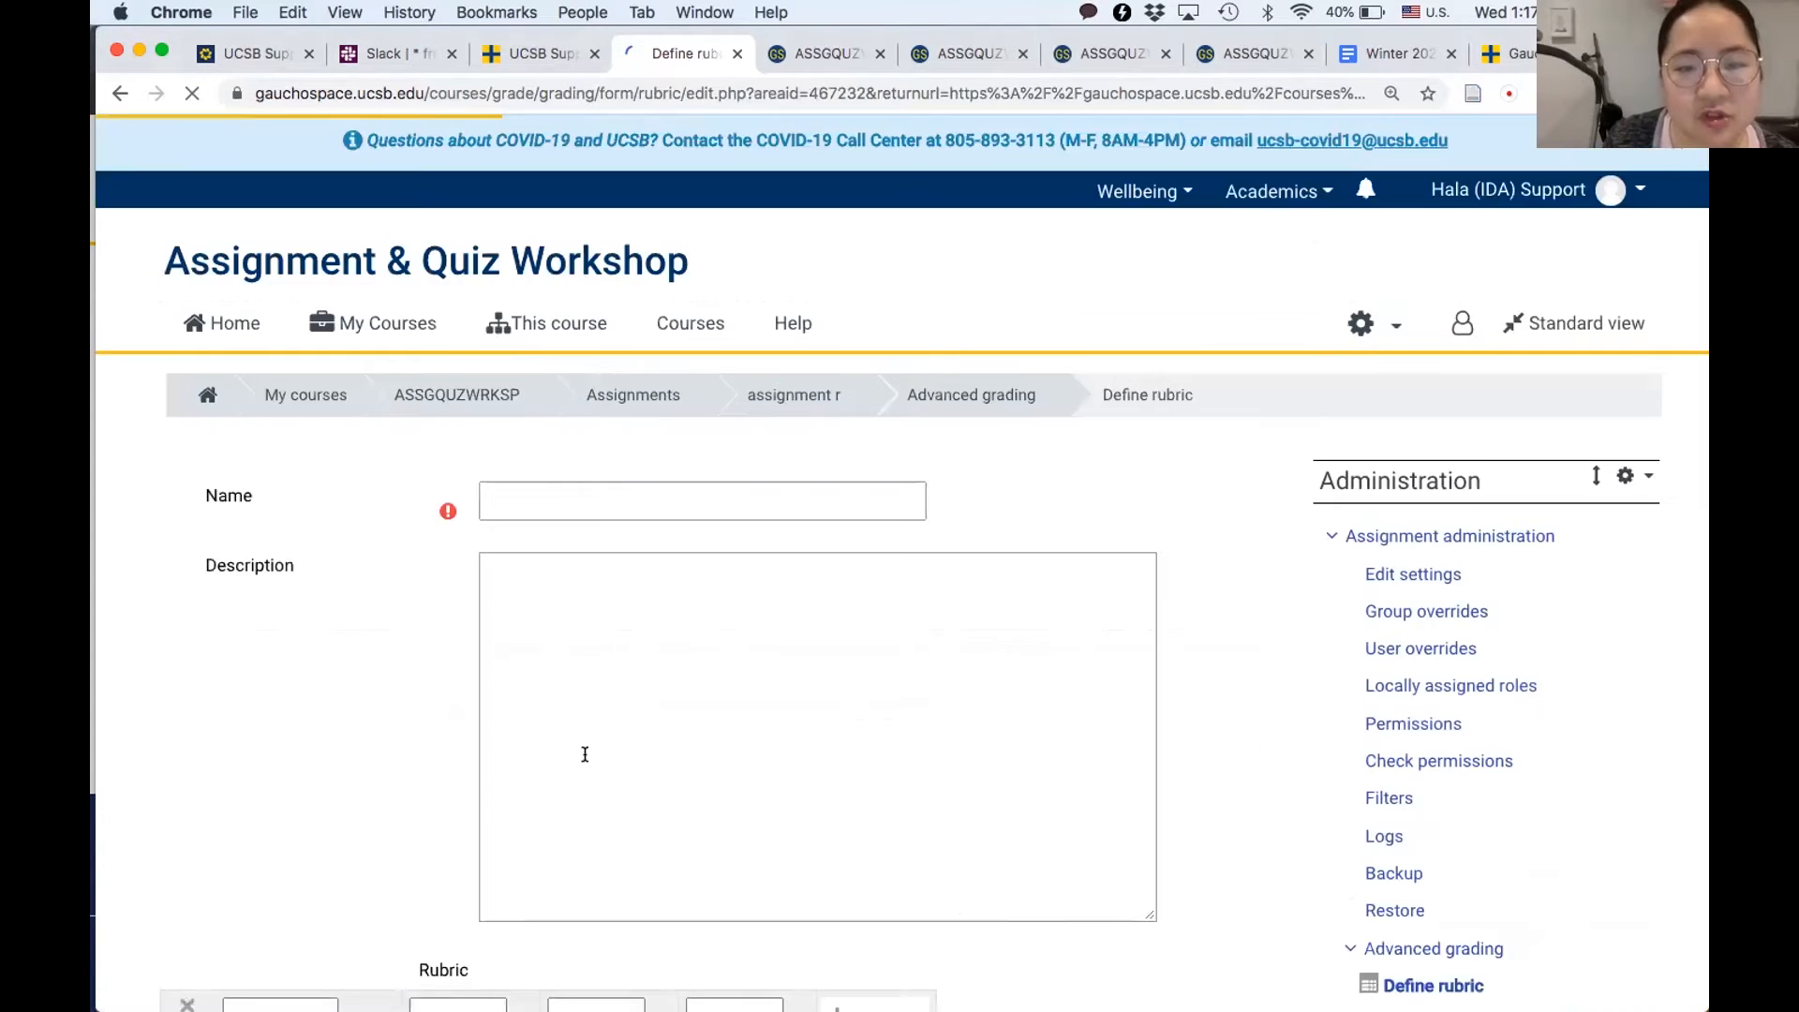
- Name the rubric "R" and enter "use of evidence" as its first criterion
{"action": "scroll", "coordinate": [587, 748], "scroll_direction": "down", "scroll_amount": 3}
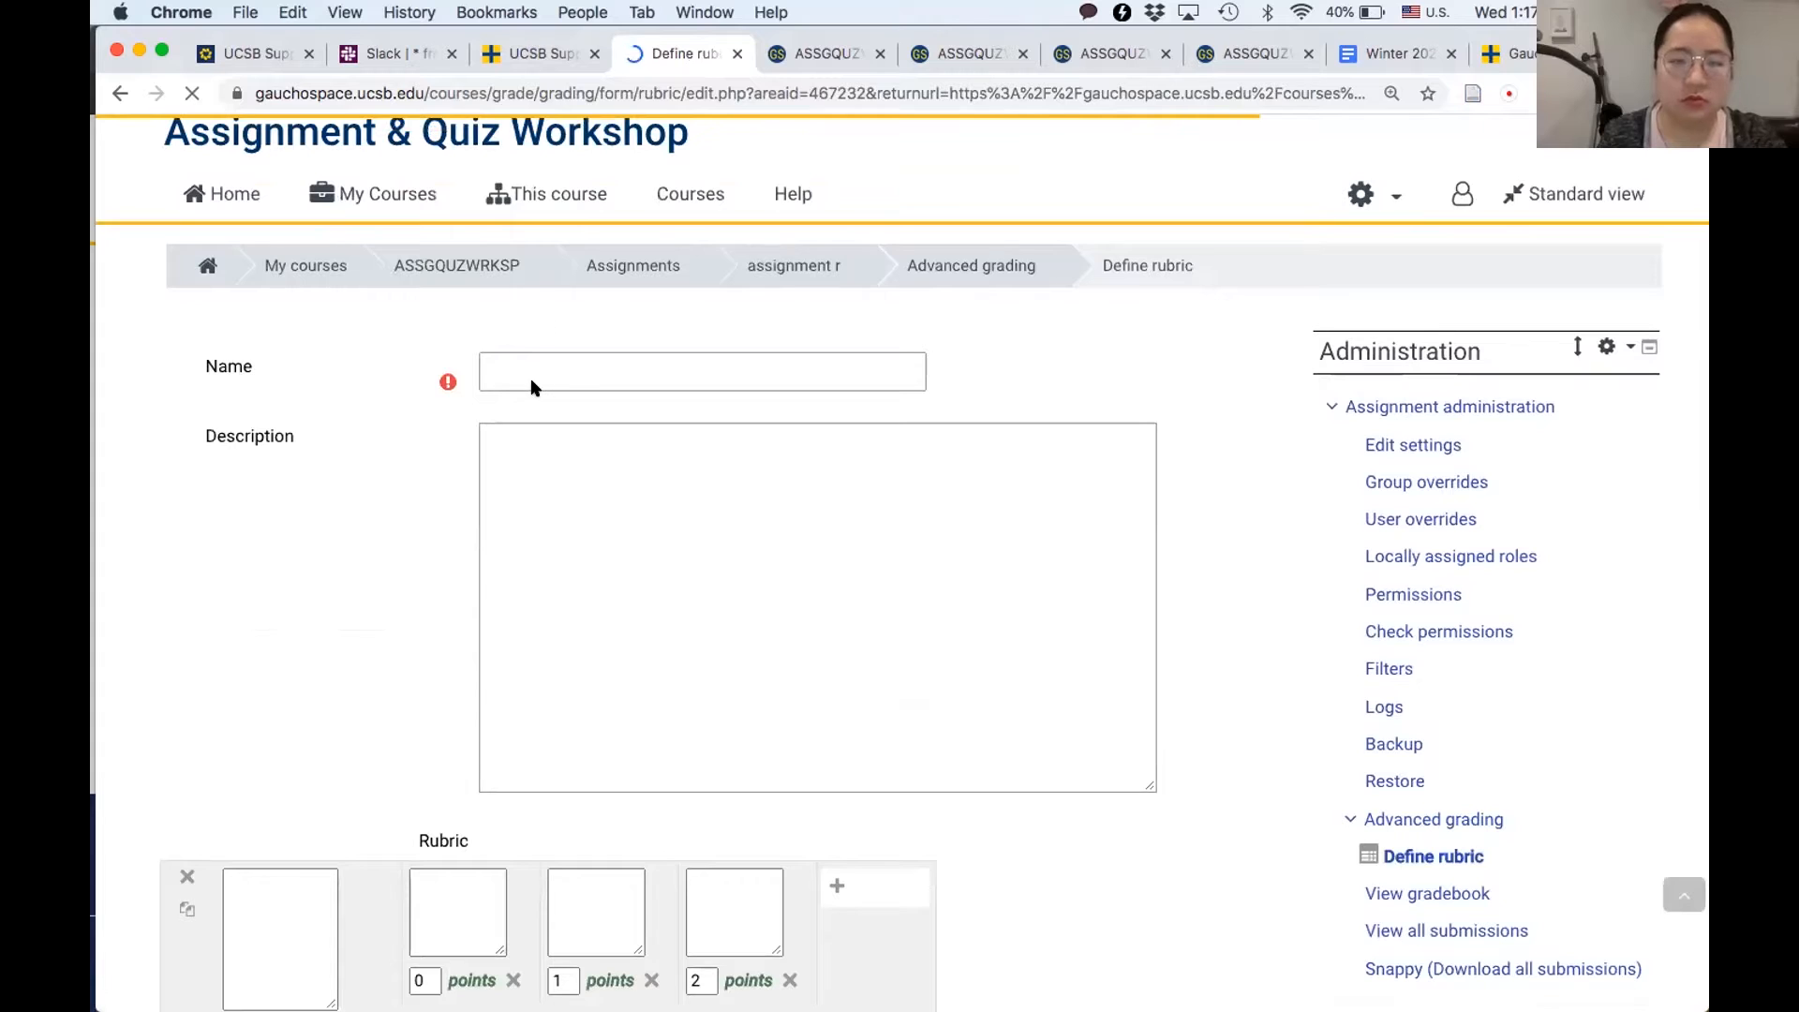
{"action": "left_click", "coordinate": [518, 361]}
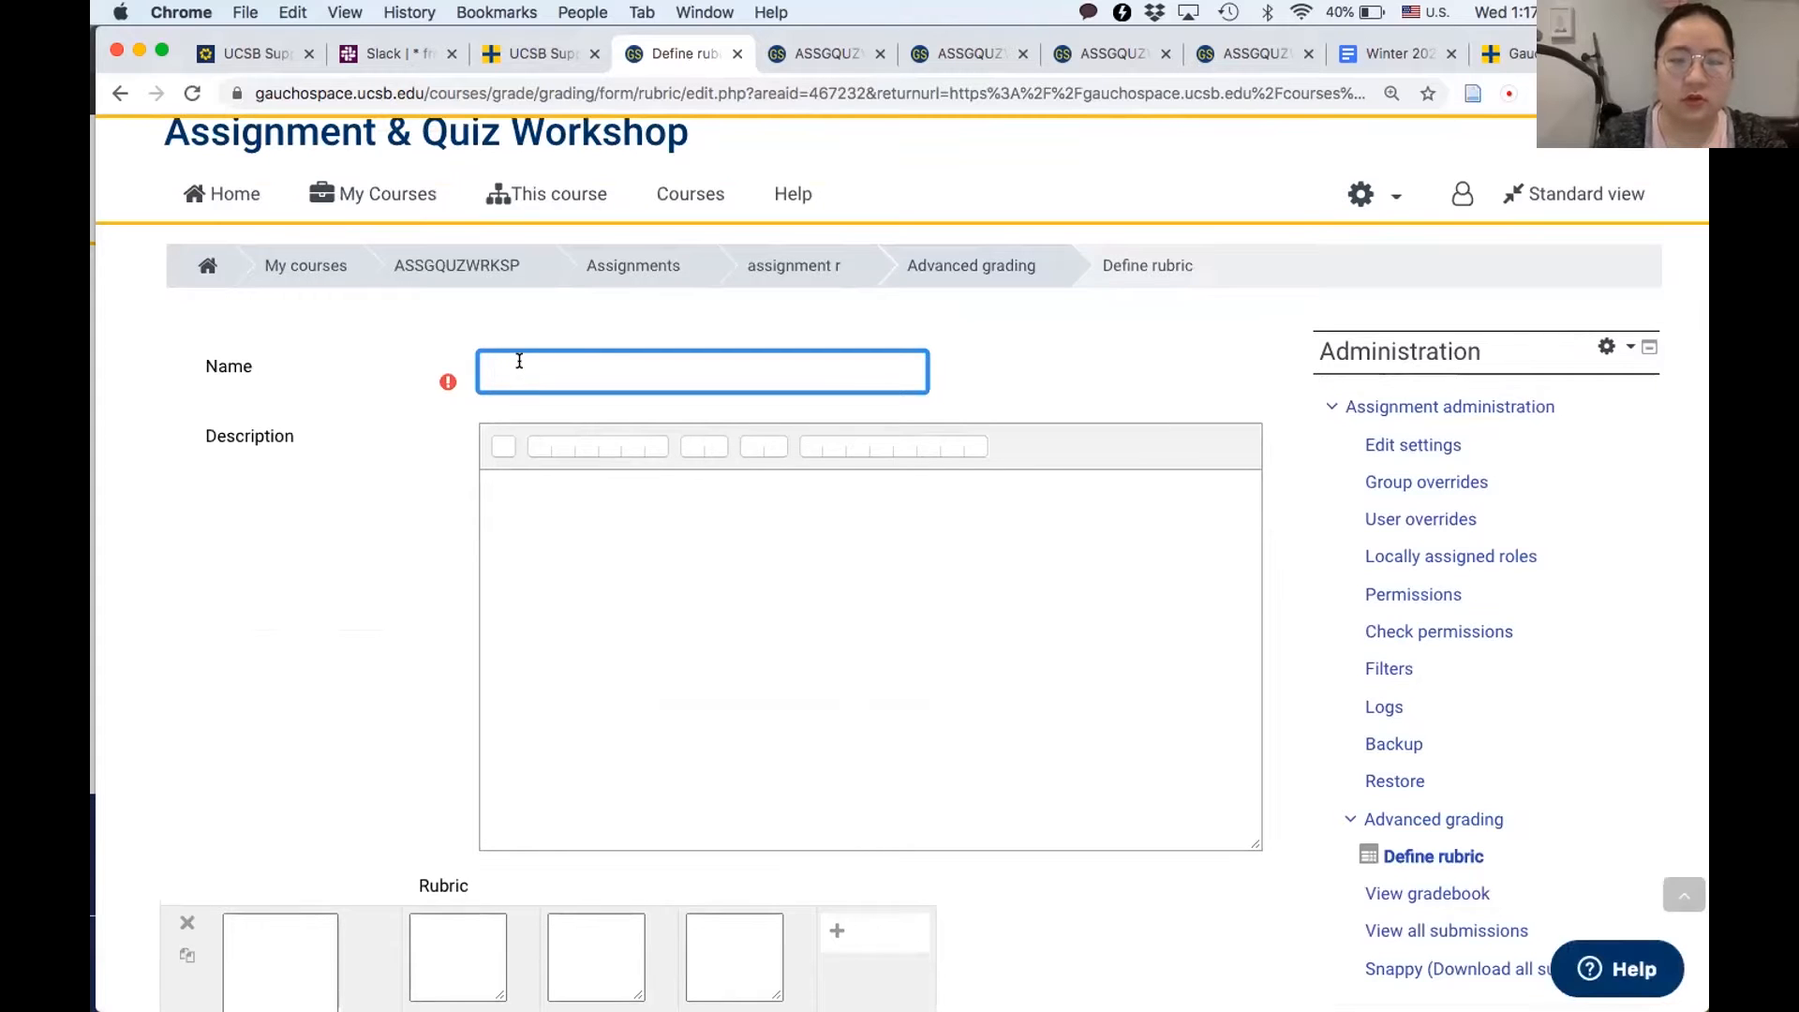
{"action": "type", "text": "R"}
{"action": "scroll", "coordinate": [353, 801], "scroll_direction": "down", "scroll_amount": 5}
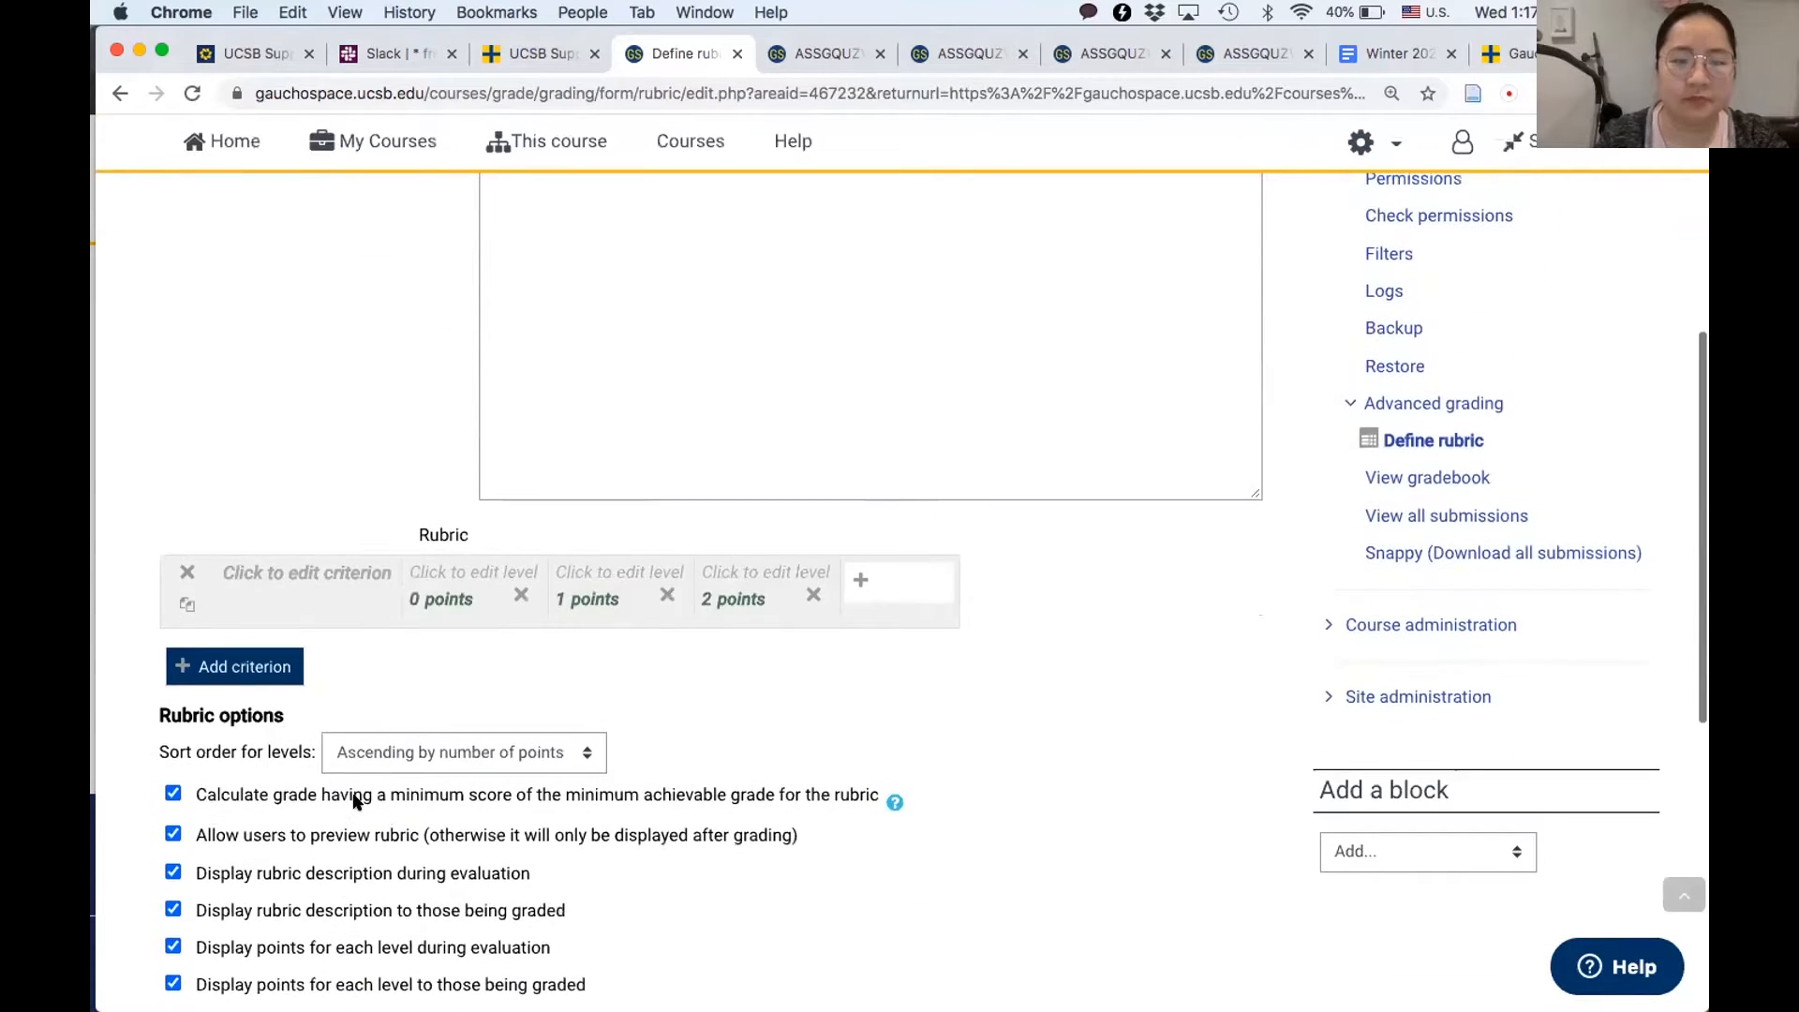
{"action": "left_click", "coordinate": [246, 572]}
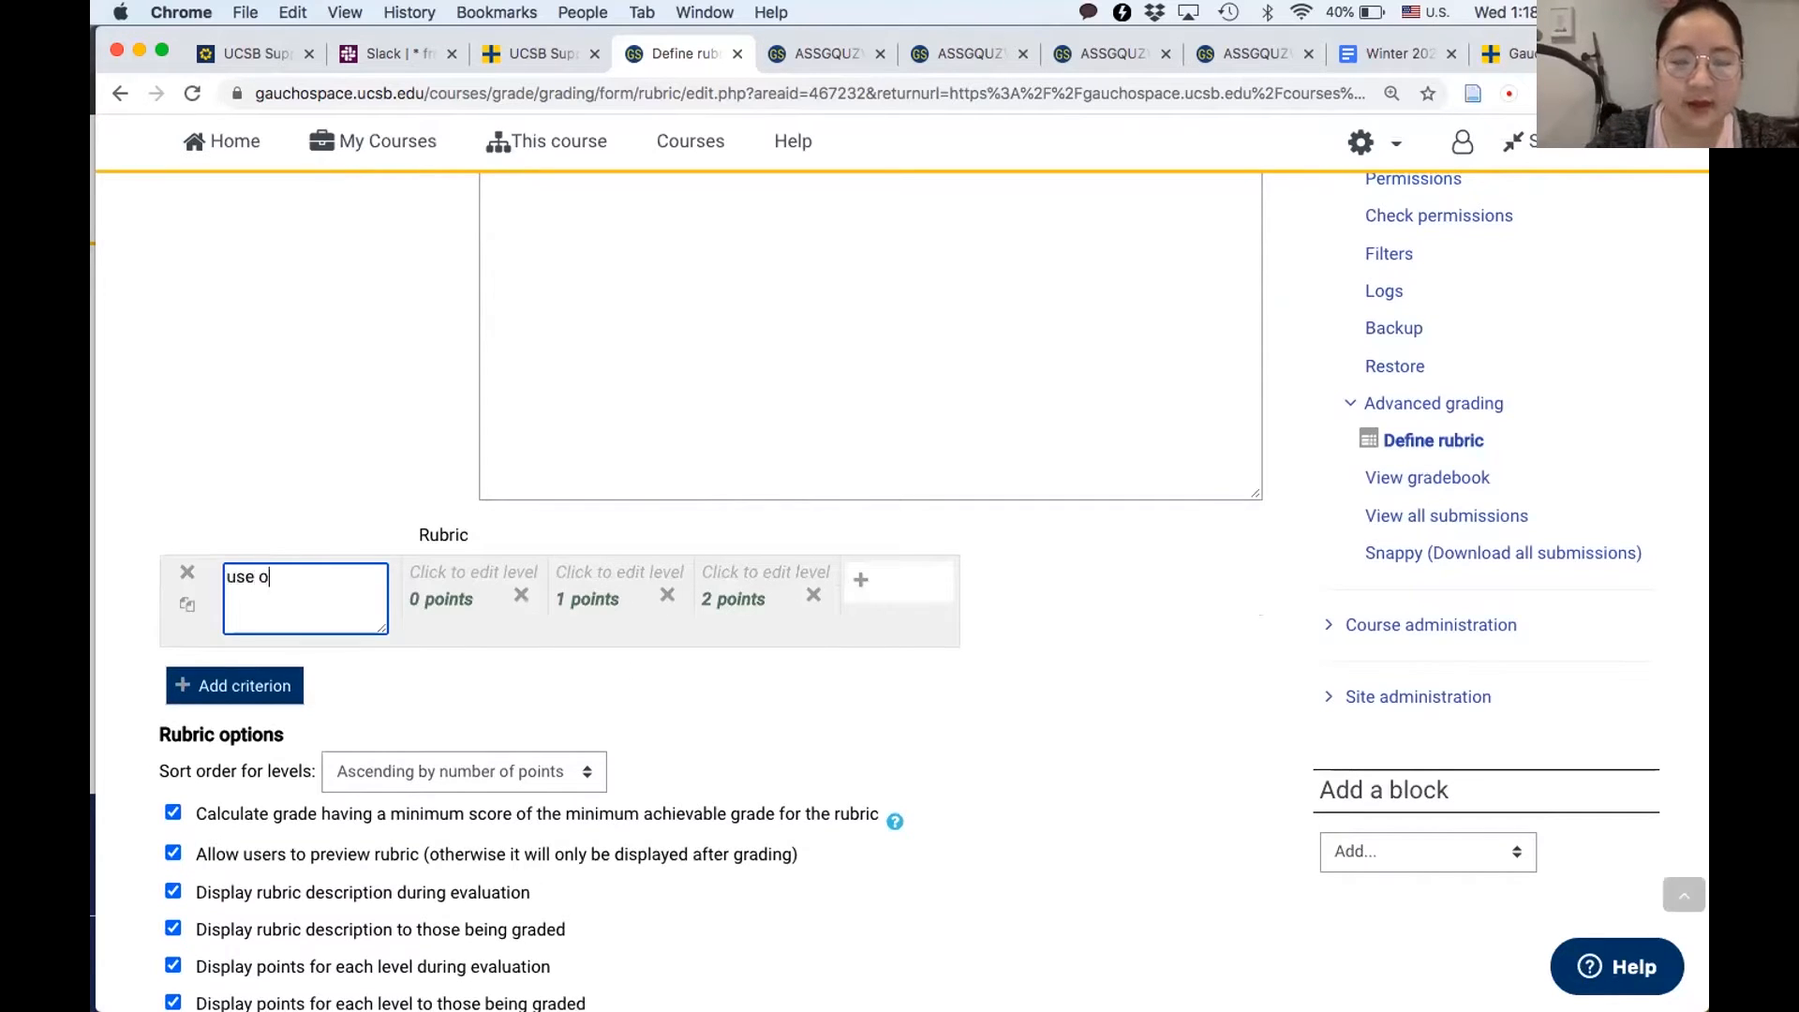
- Describe the 0, 1 and 2 point levels of the "use of evidence" criterion as "None", "Limited" and "Sufficient"
{"action": "left_click", "coordinate": [448, 565]}
{"action": "type", "text": "None"}
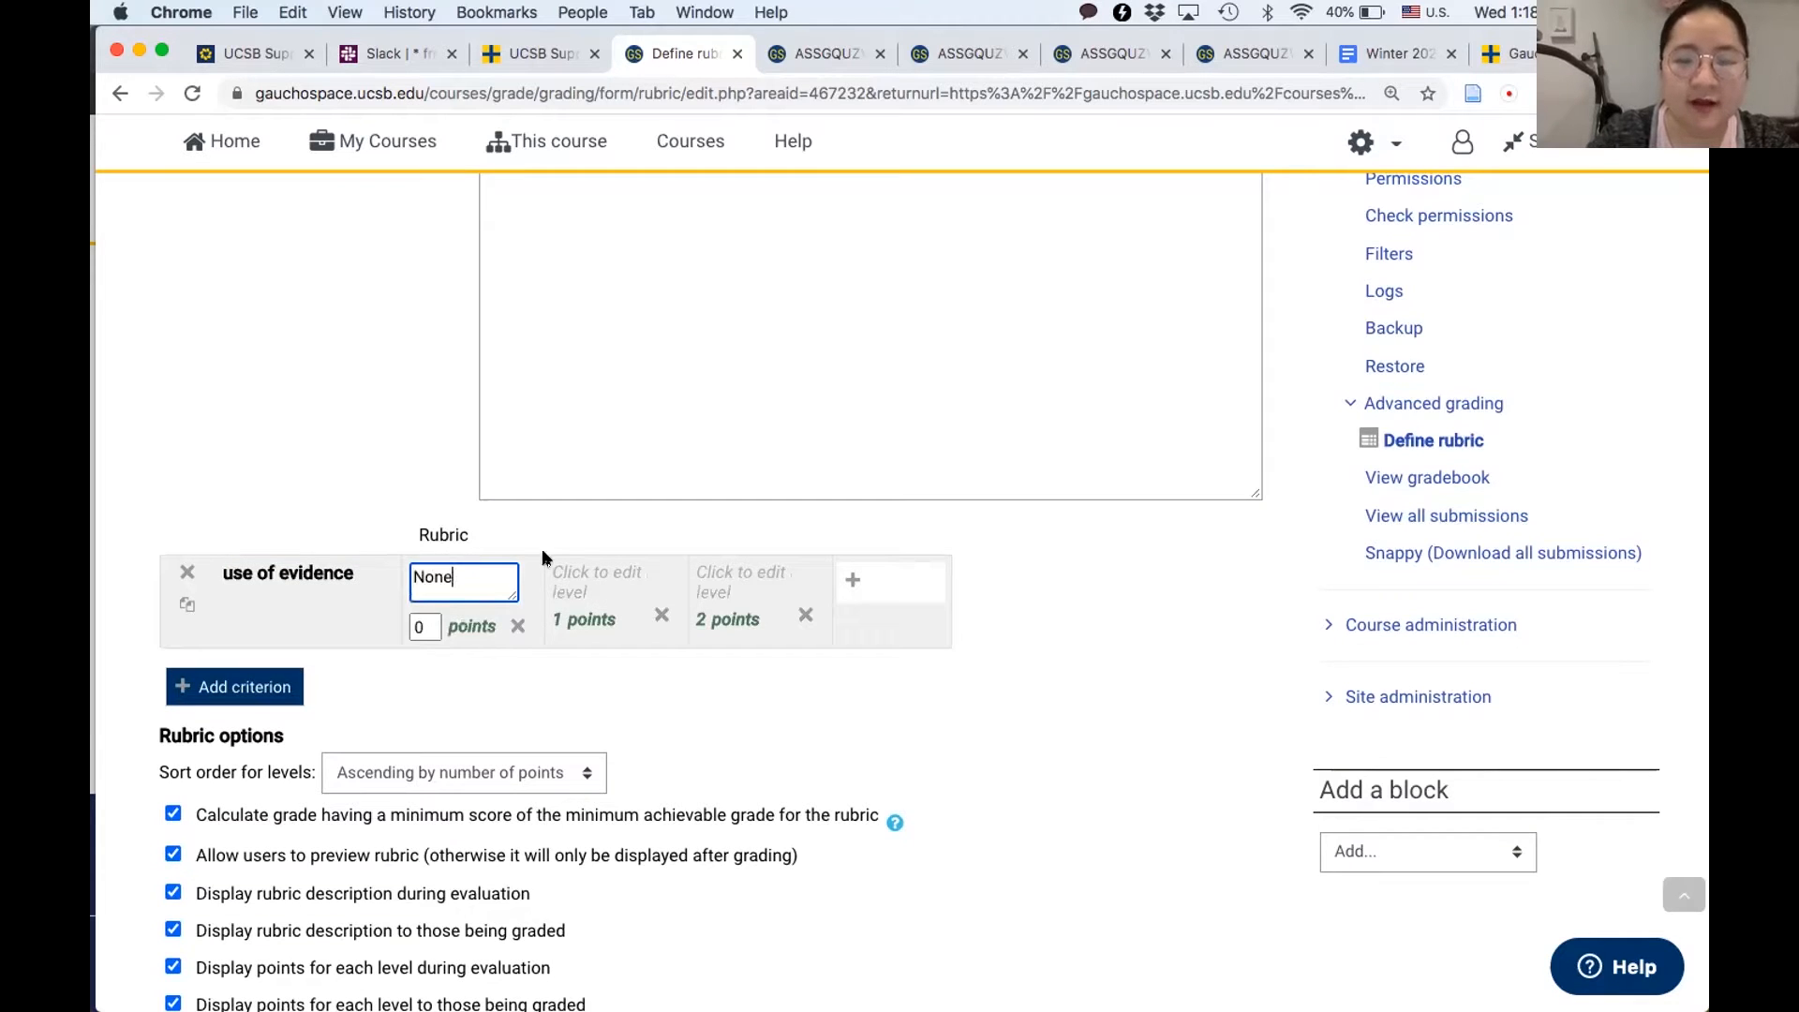
{"action": "left_click", "coordinate": [565, 570]}
{"action": "type", "text": "Limited"}
{"action": "left_click", "coordinate": [693, 574]}
{"action": "type", "text": "Suff"}
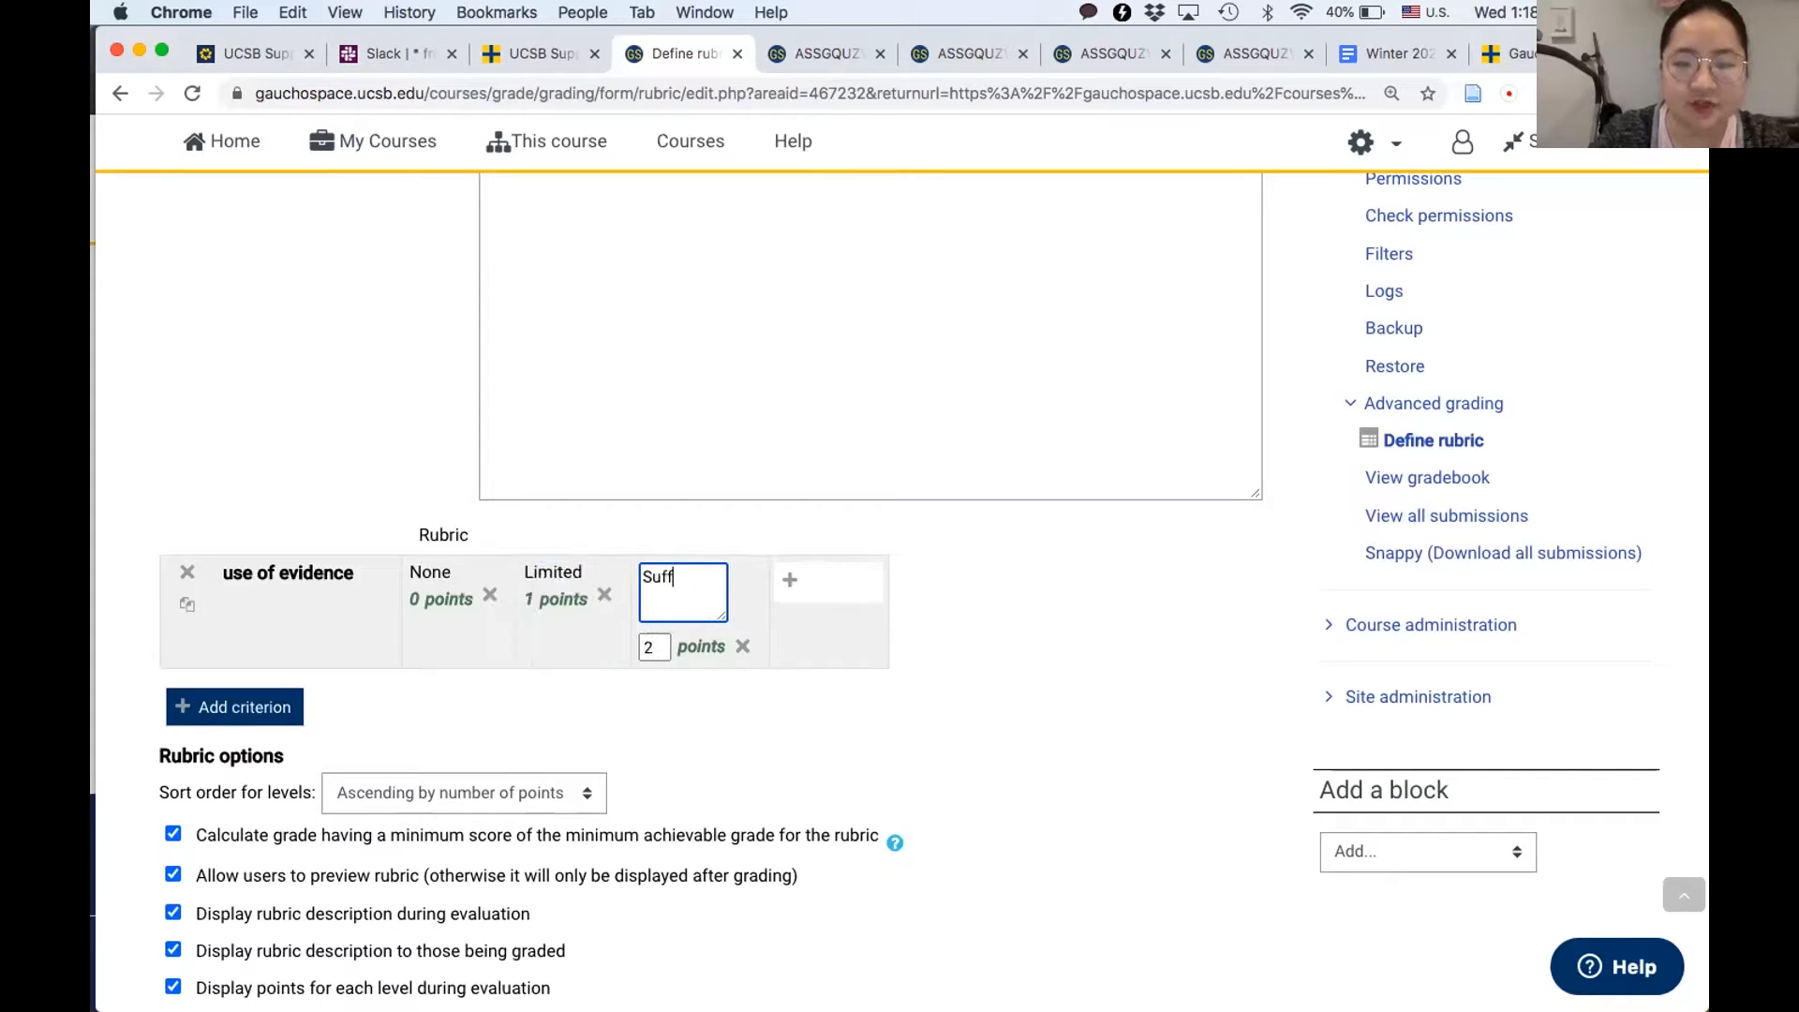
{"action": "type", "text": "icie"}
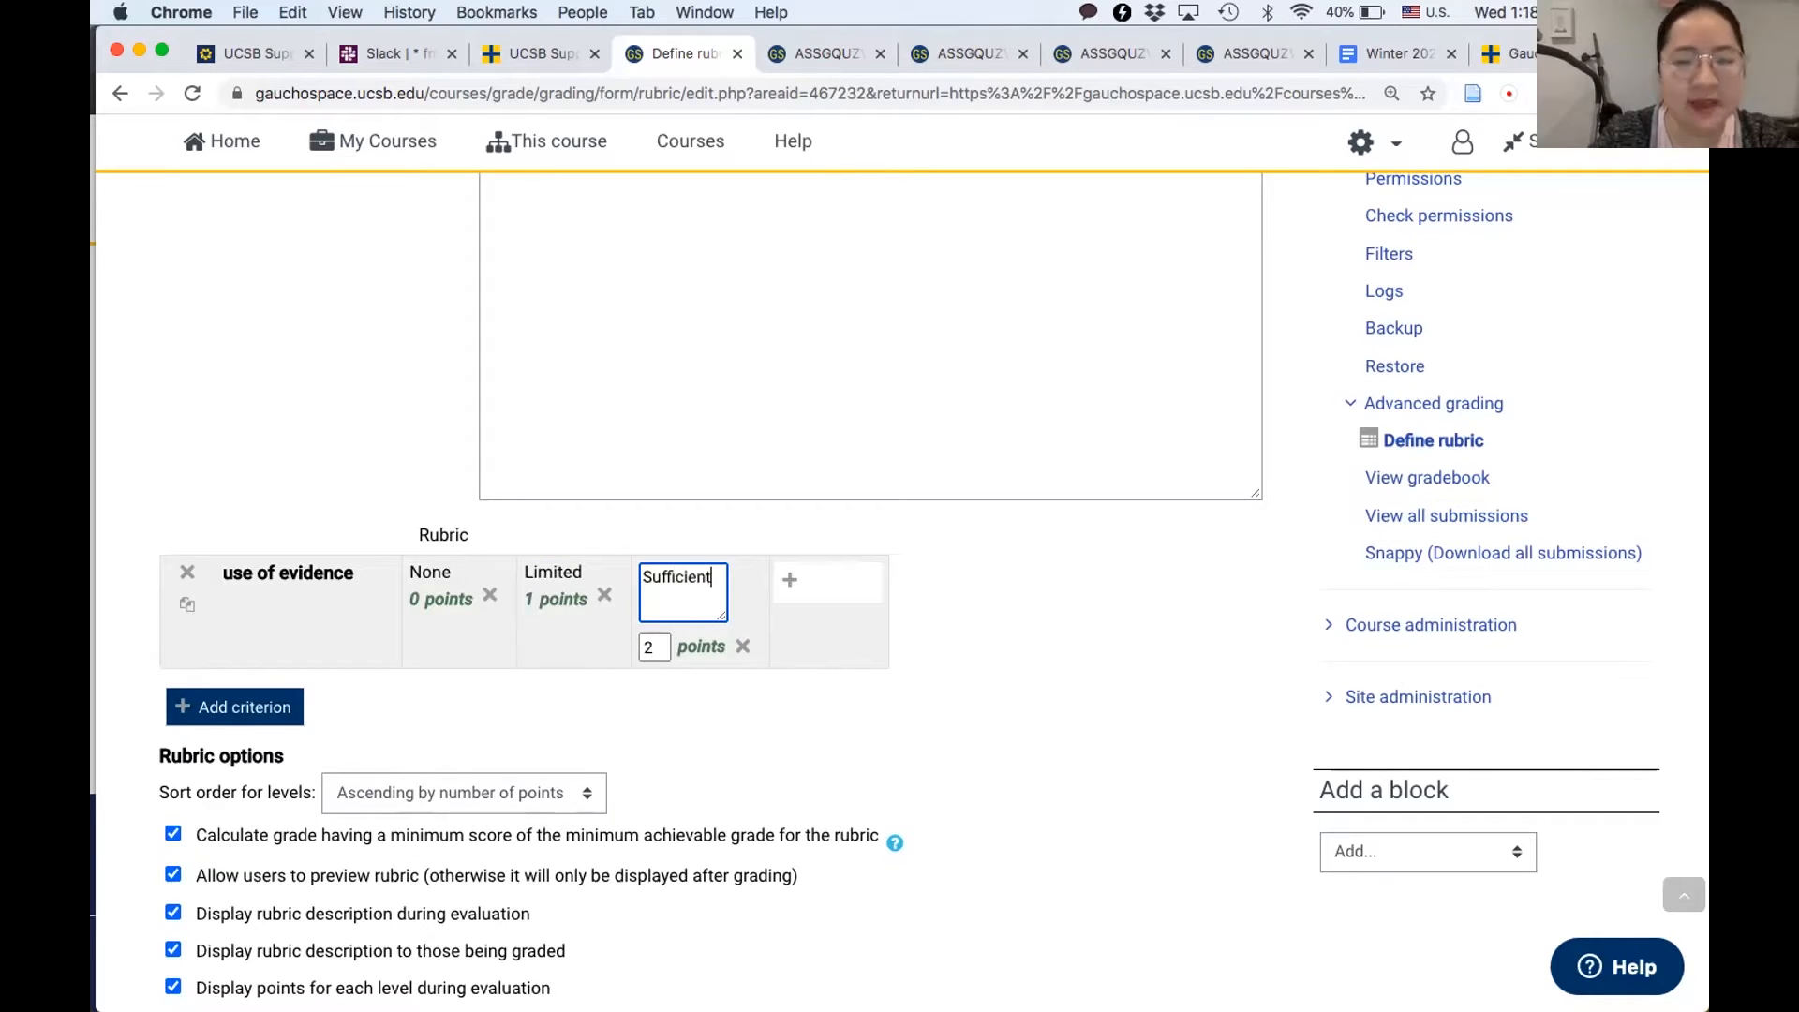
{"action": "type", "text": "nt"}
{"action": "left_click", "coordinate": [1086, 626]}
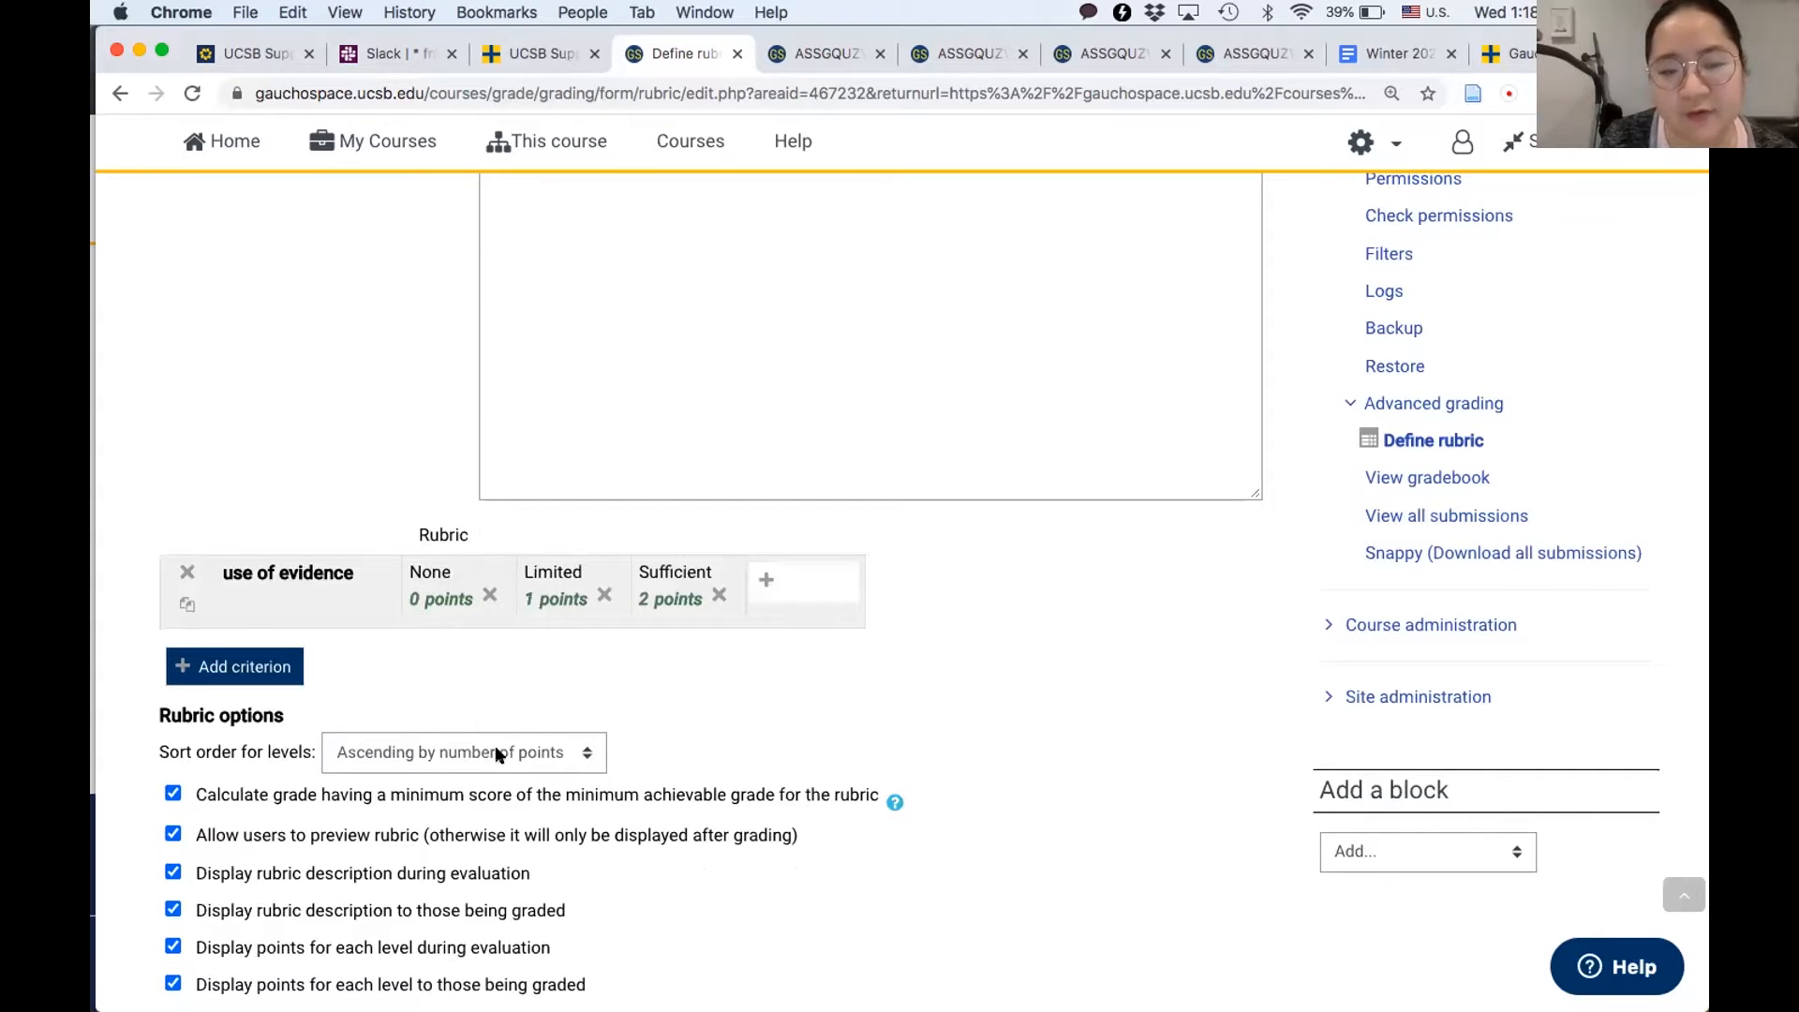
- Set the rubric's level sort order to descending by number of points, and save the rubric as ready for use
{"action": "scroll", "coordinate": [497, 756], "scroll_direction": "down", "scroll_amount": 3}
{"action": "left_click", "coordinate": [460, 637]}
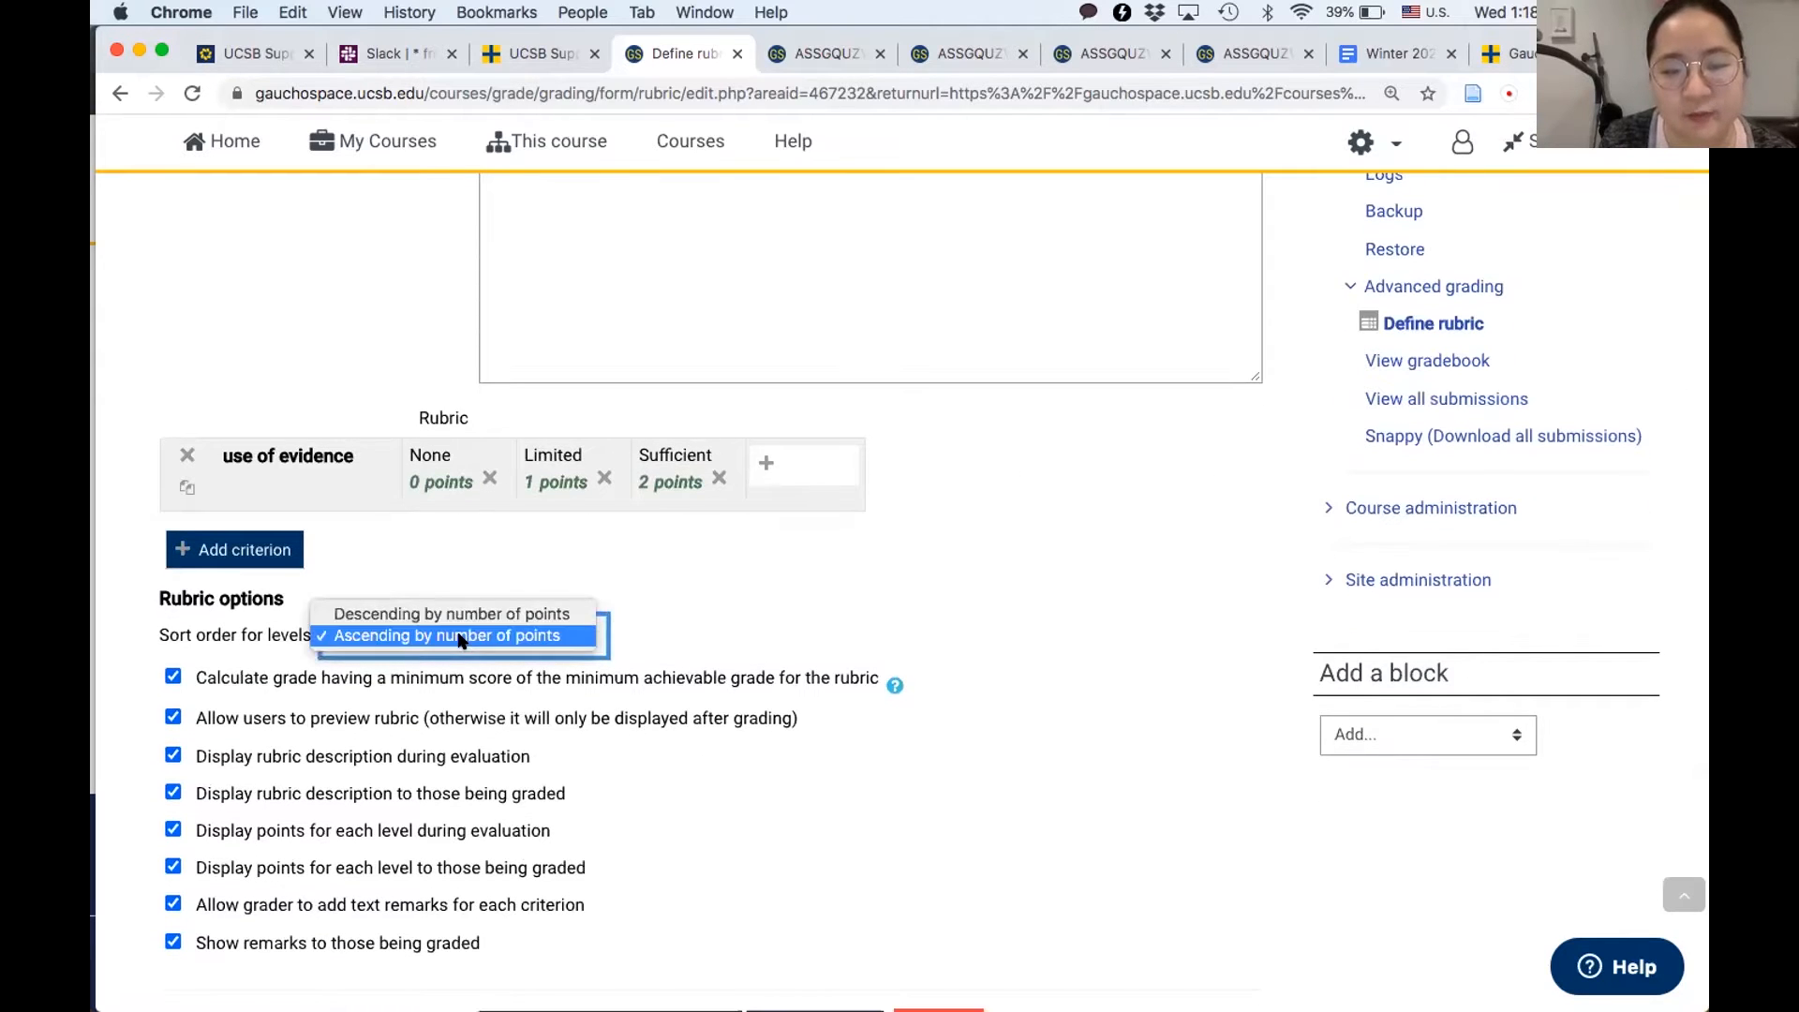
{"action": "left_click", "coordinate": [459, 616]}
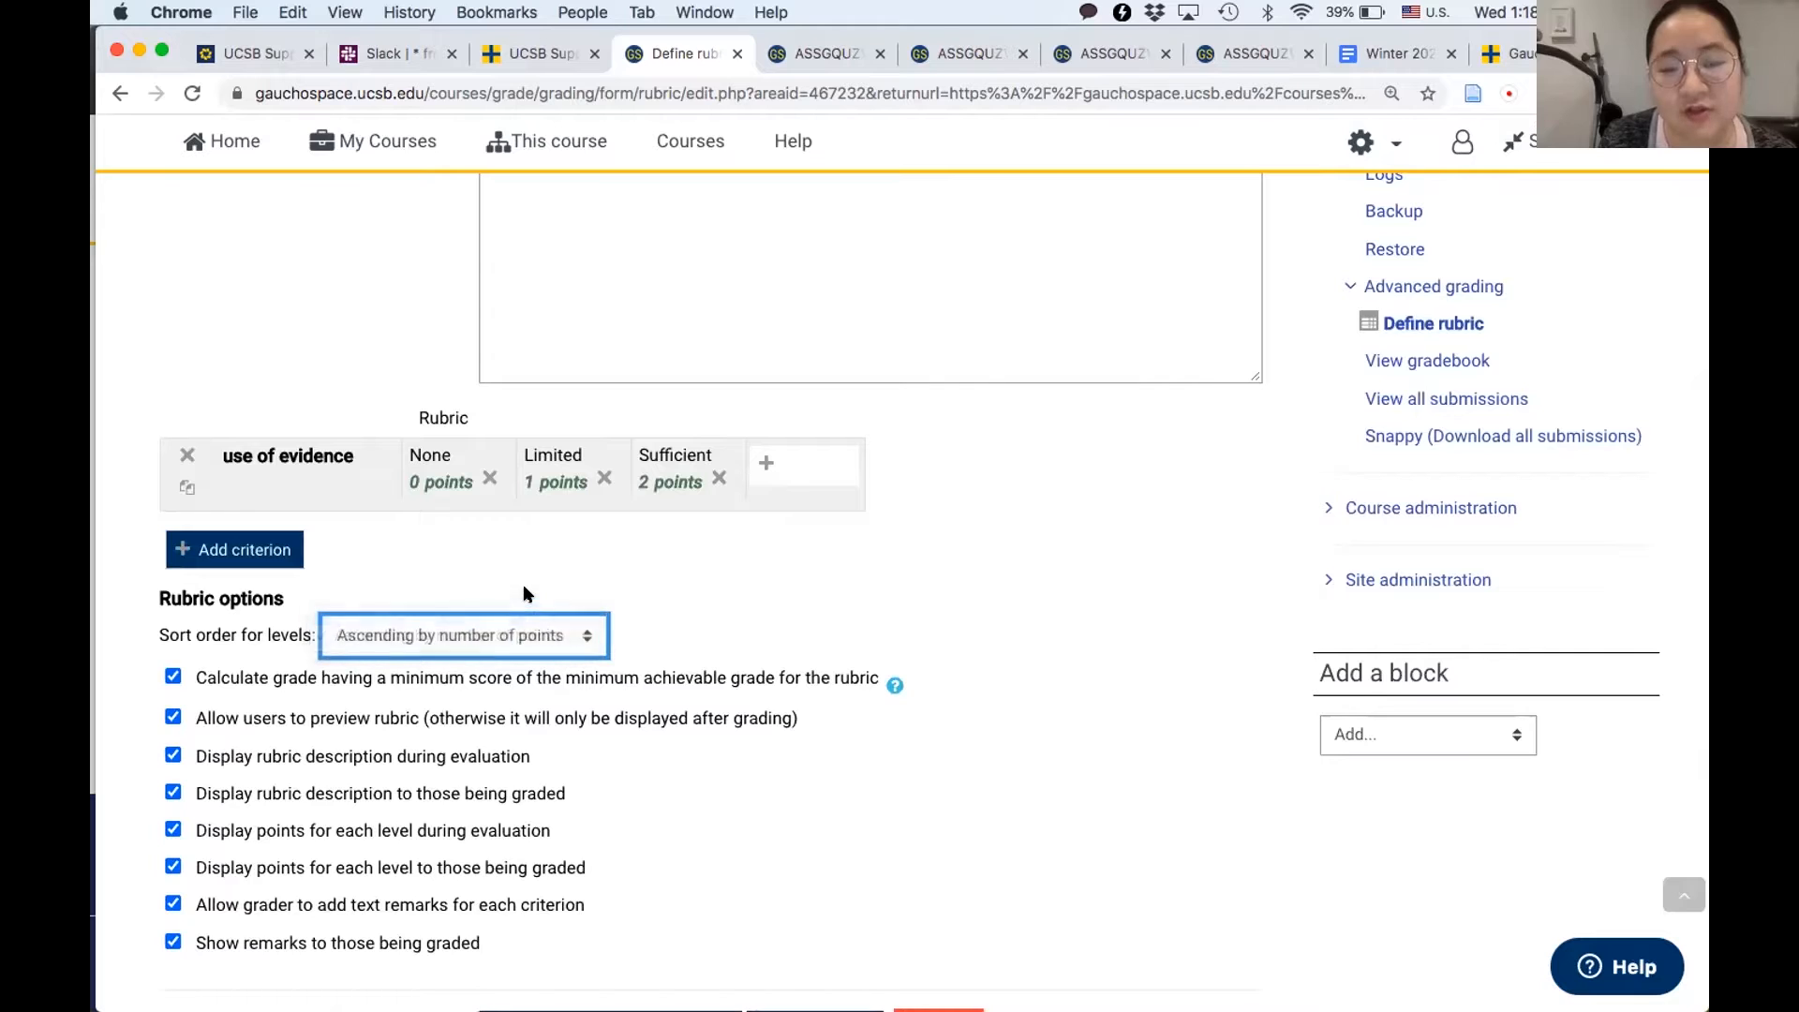
{"action": "scroll", "coordinate": [575, 747], "scroll_direction": "down", "scroll_amount": 5}
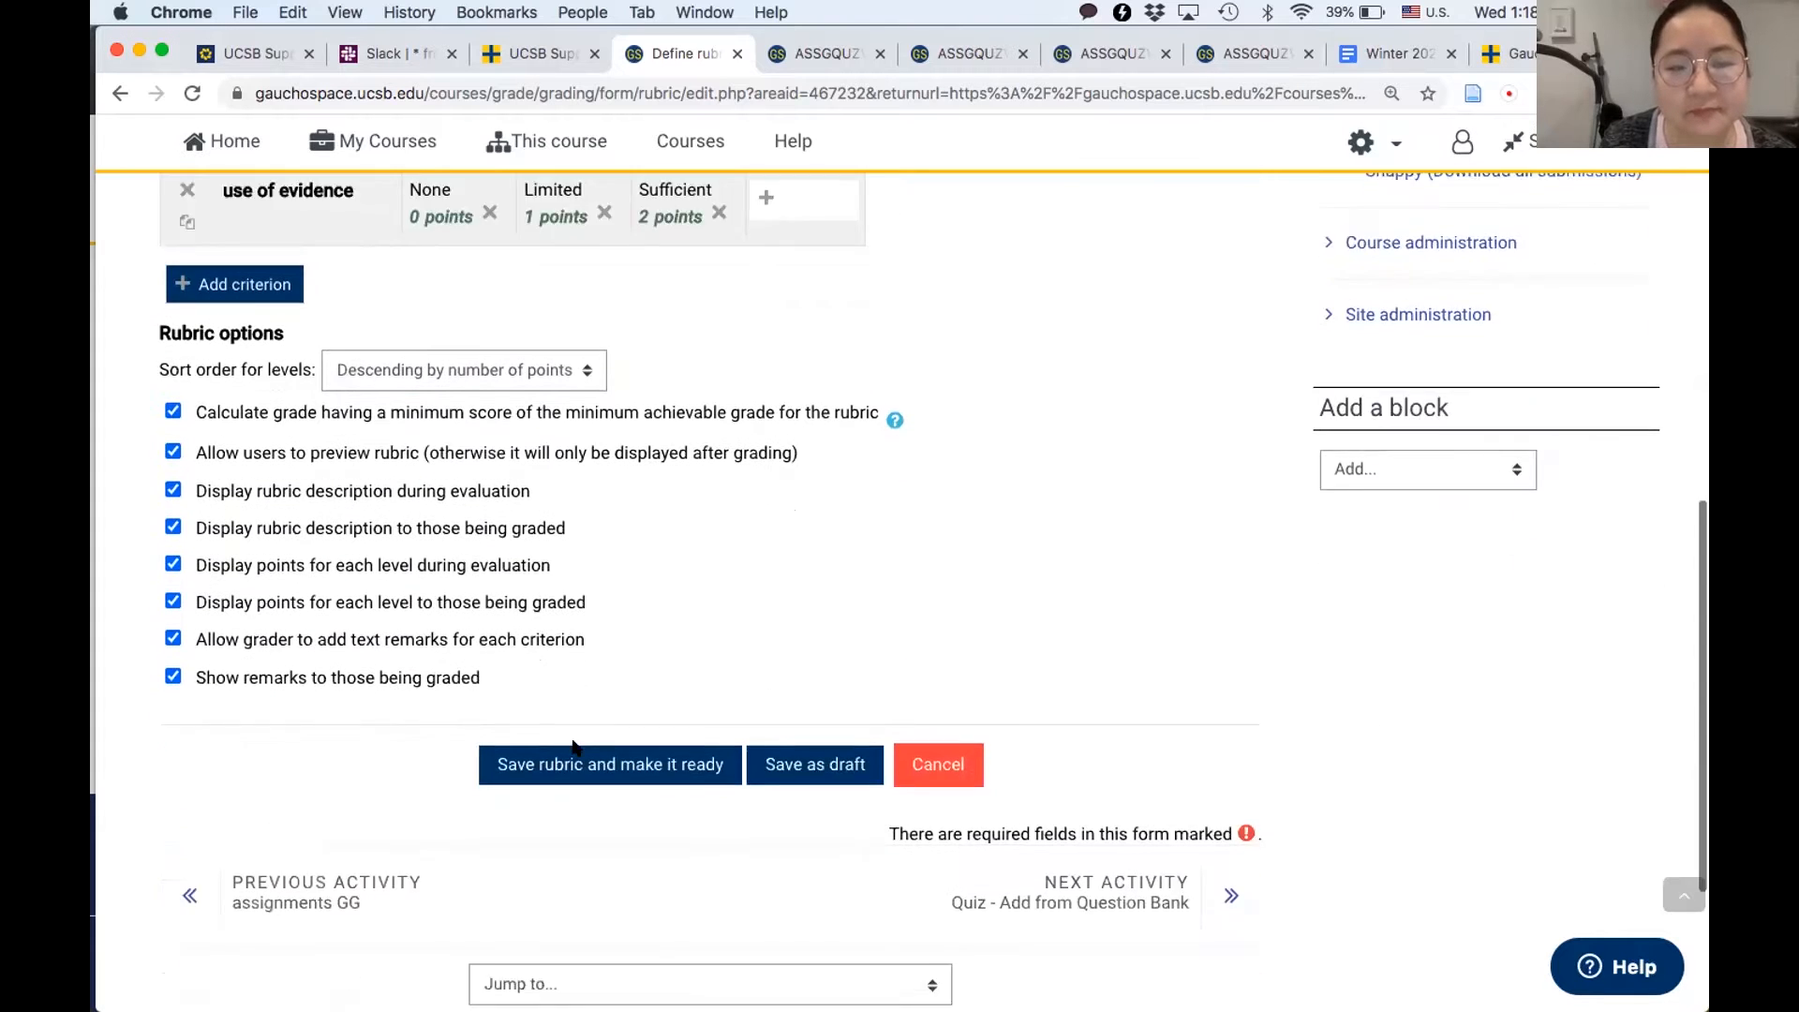
{"action": "left_click", "coordinate": [597, 699]}
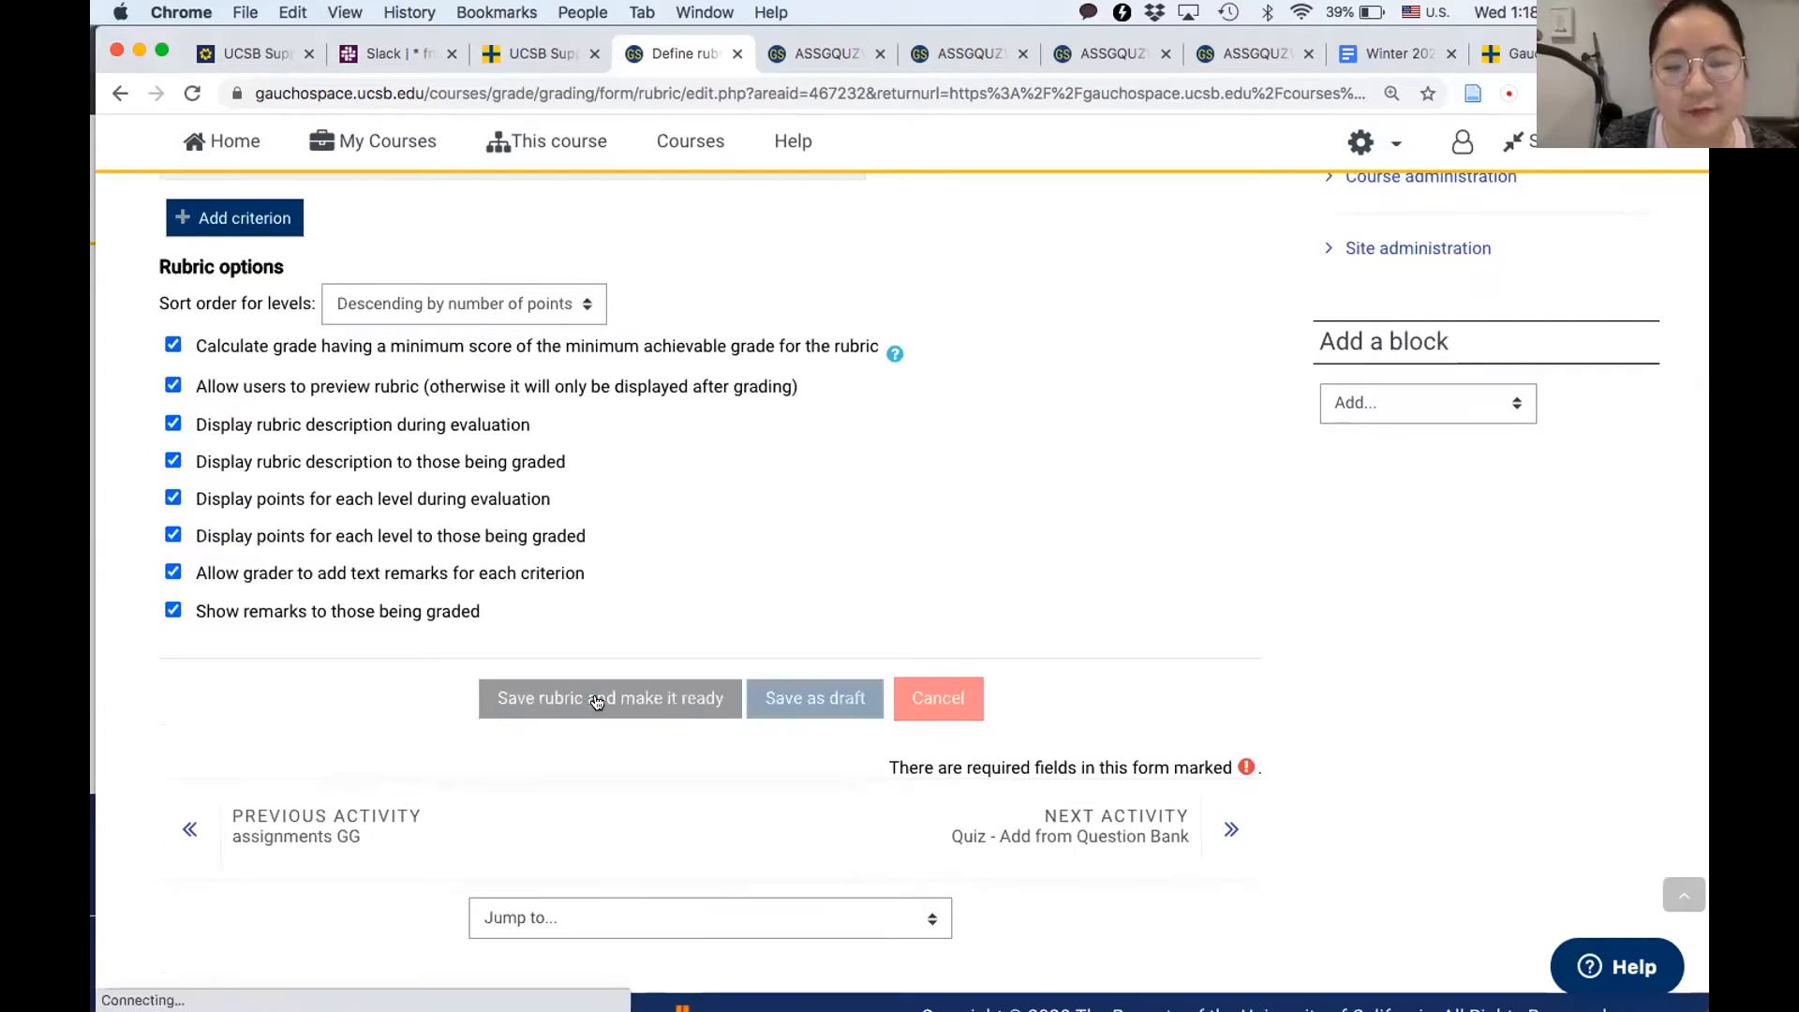
- Open the grading view of "assignment r" and look across the rubric's levels and remark box
{"action": "scroll", "coordinate": [596, 703], "scroll_direction": "down", "scroll_amount": 1}
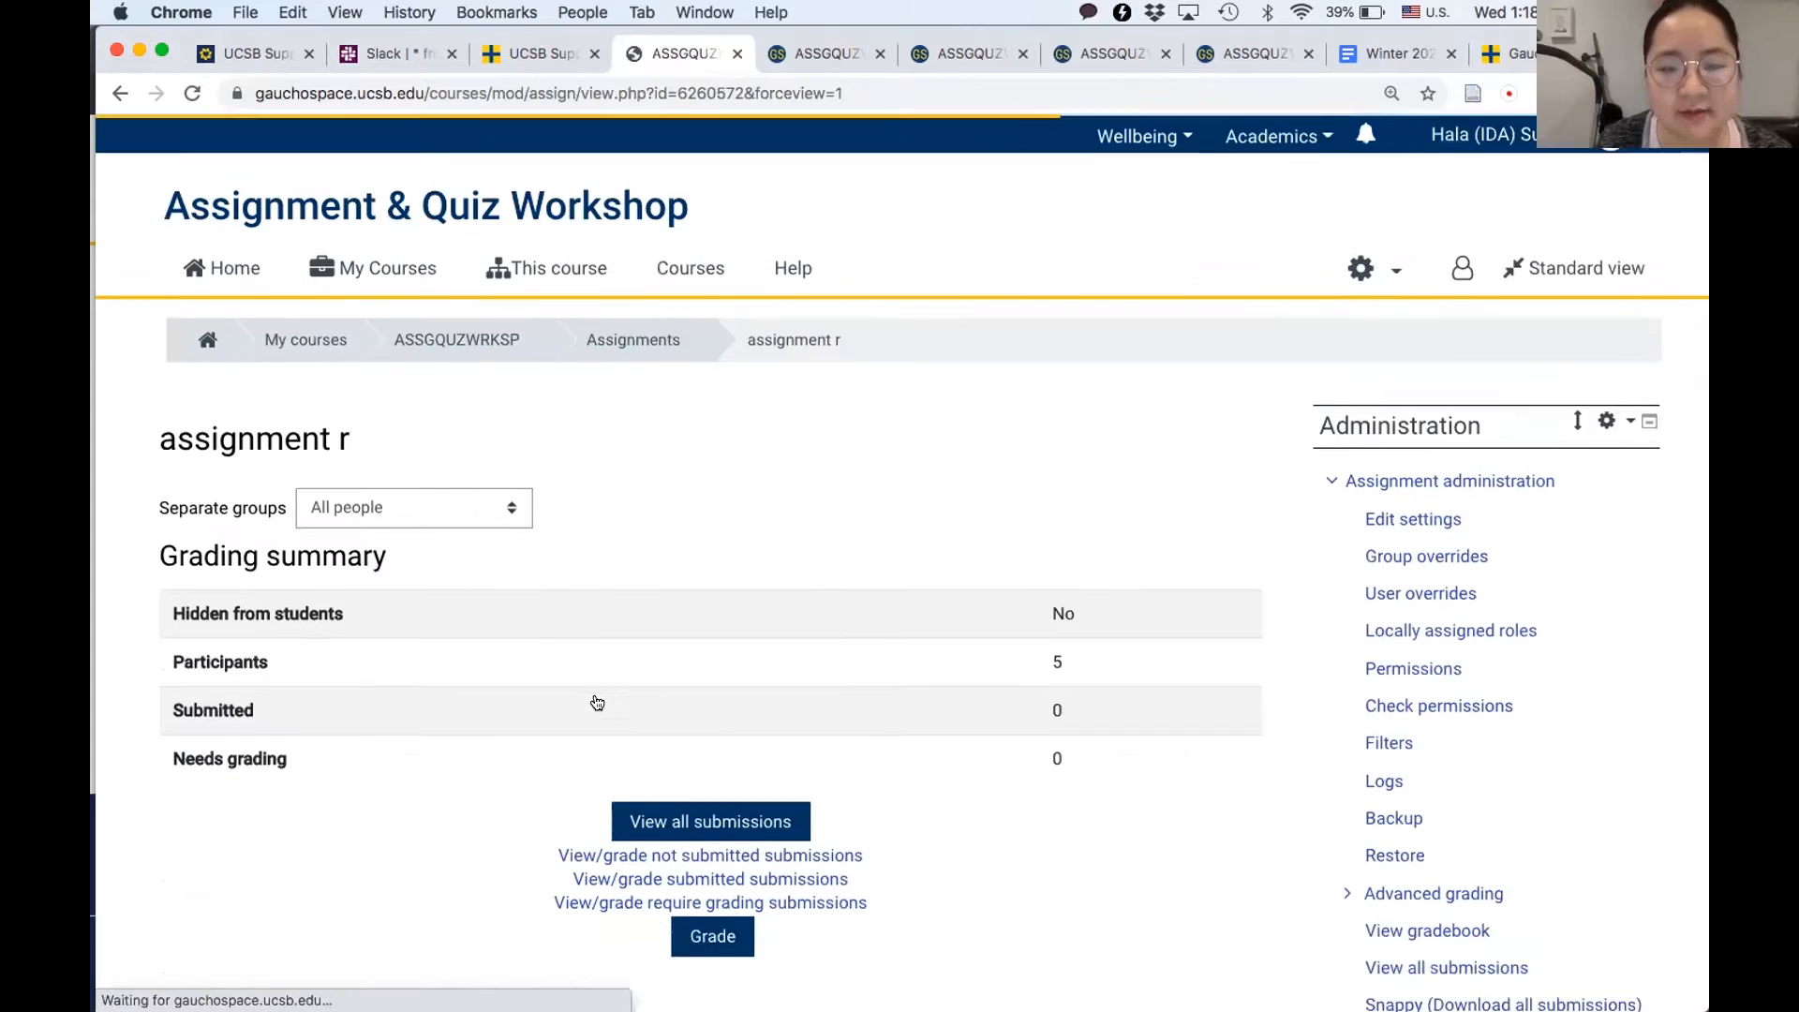
{"action": "left_click", "coordinate": [714, 920]}
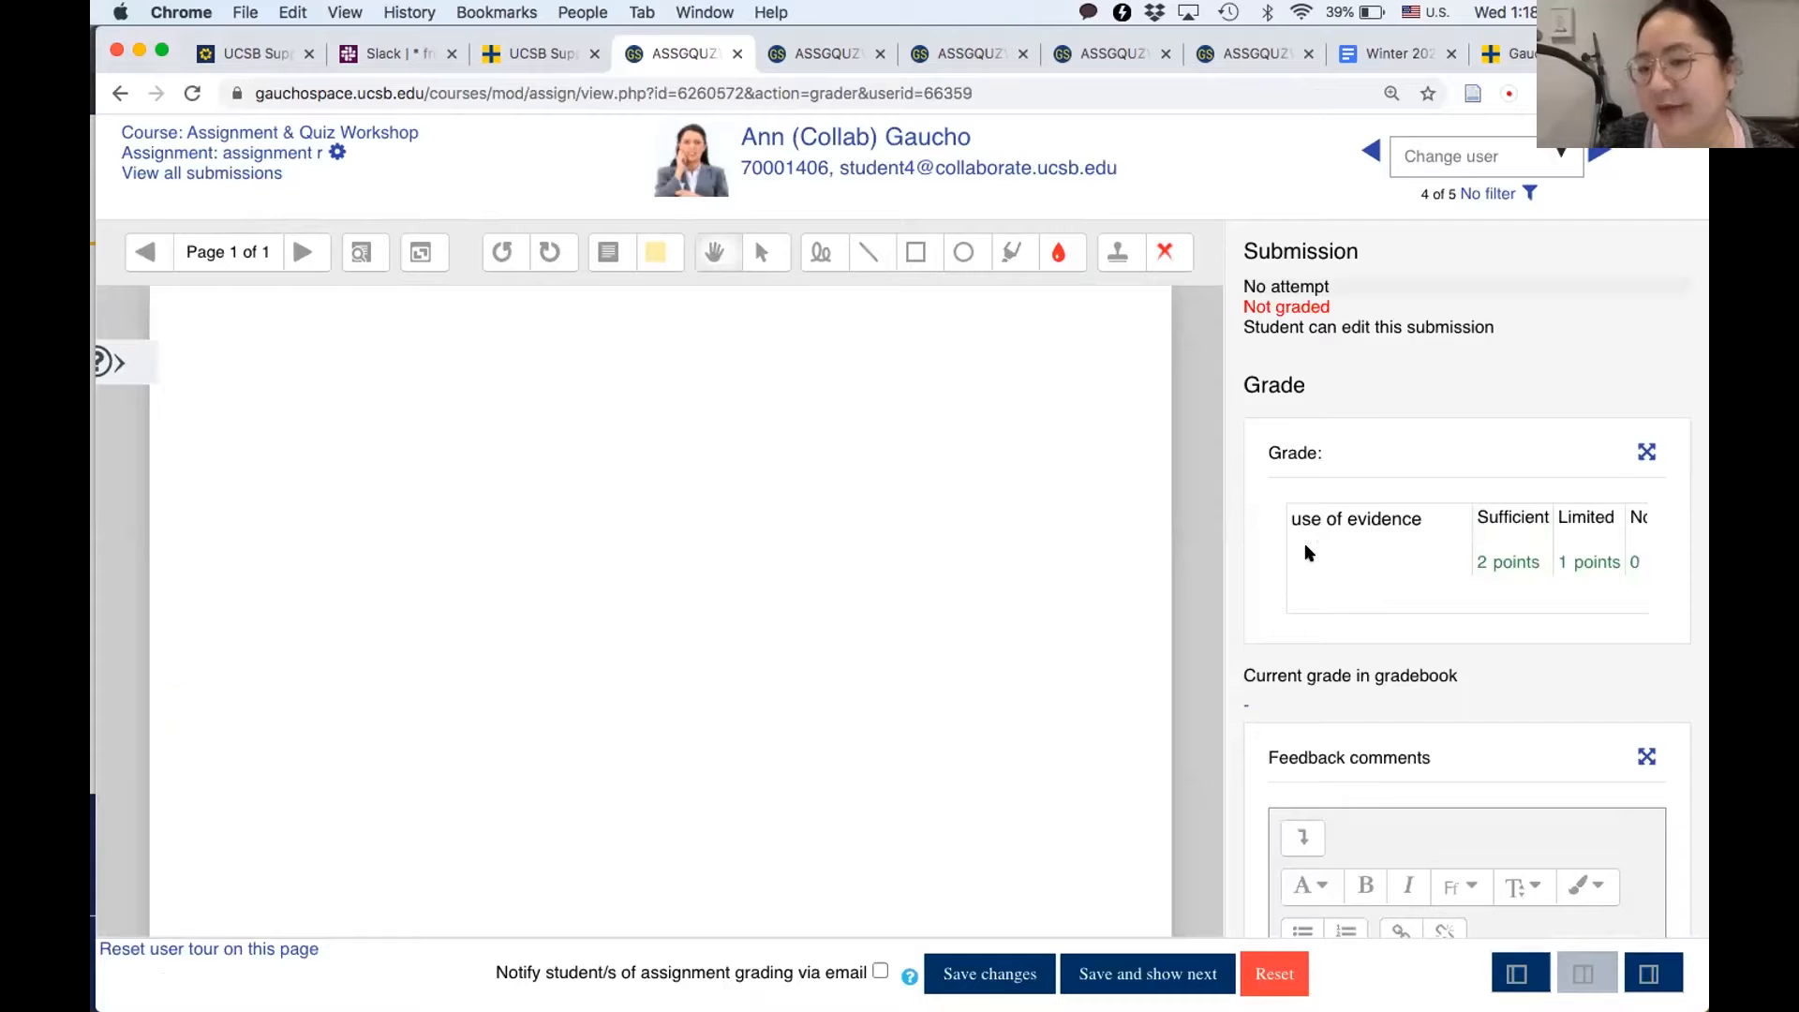
{"action": "scroll", "coordinate": [1534, 541], "scroll_direction": "right", "scroll_amount": 5}
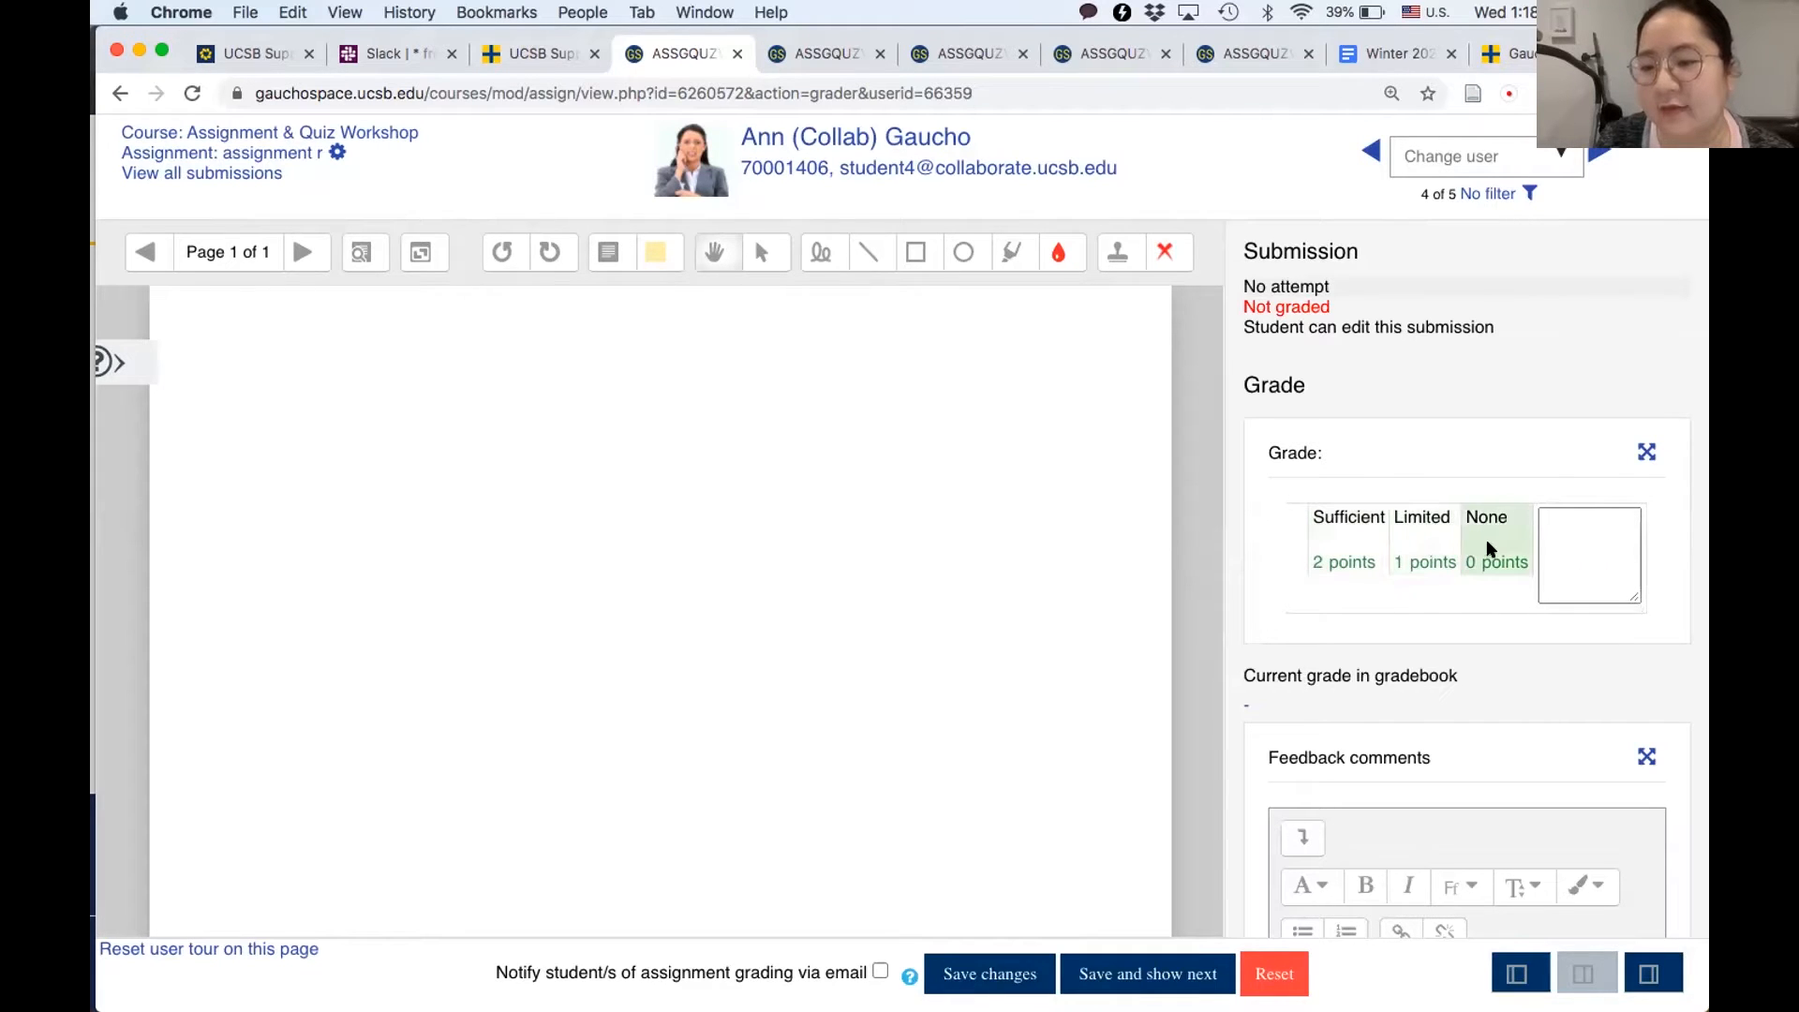
{"action": "scroll", "coordinate": [1596, 547], "scroll_direction": "right", "scroll_amount": 1}
{"action": "scroll", "coordinate": [1597, 546], "scroll_direction": "left", "scroll_amount": 1}
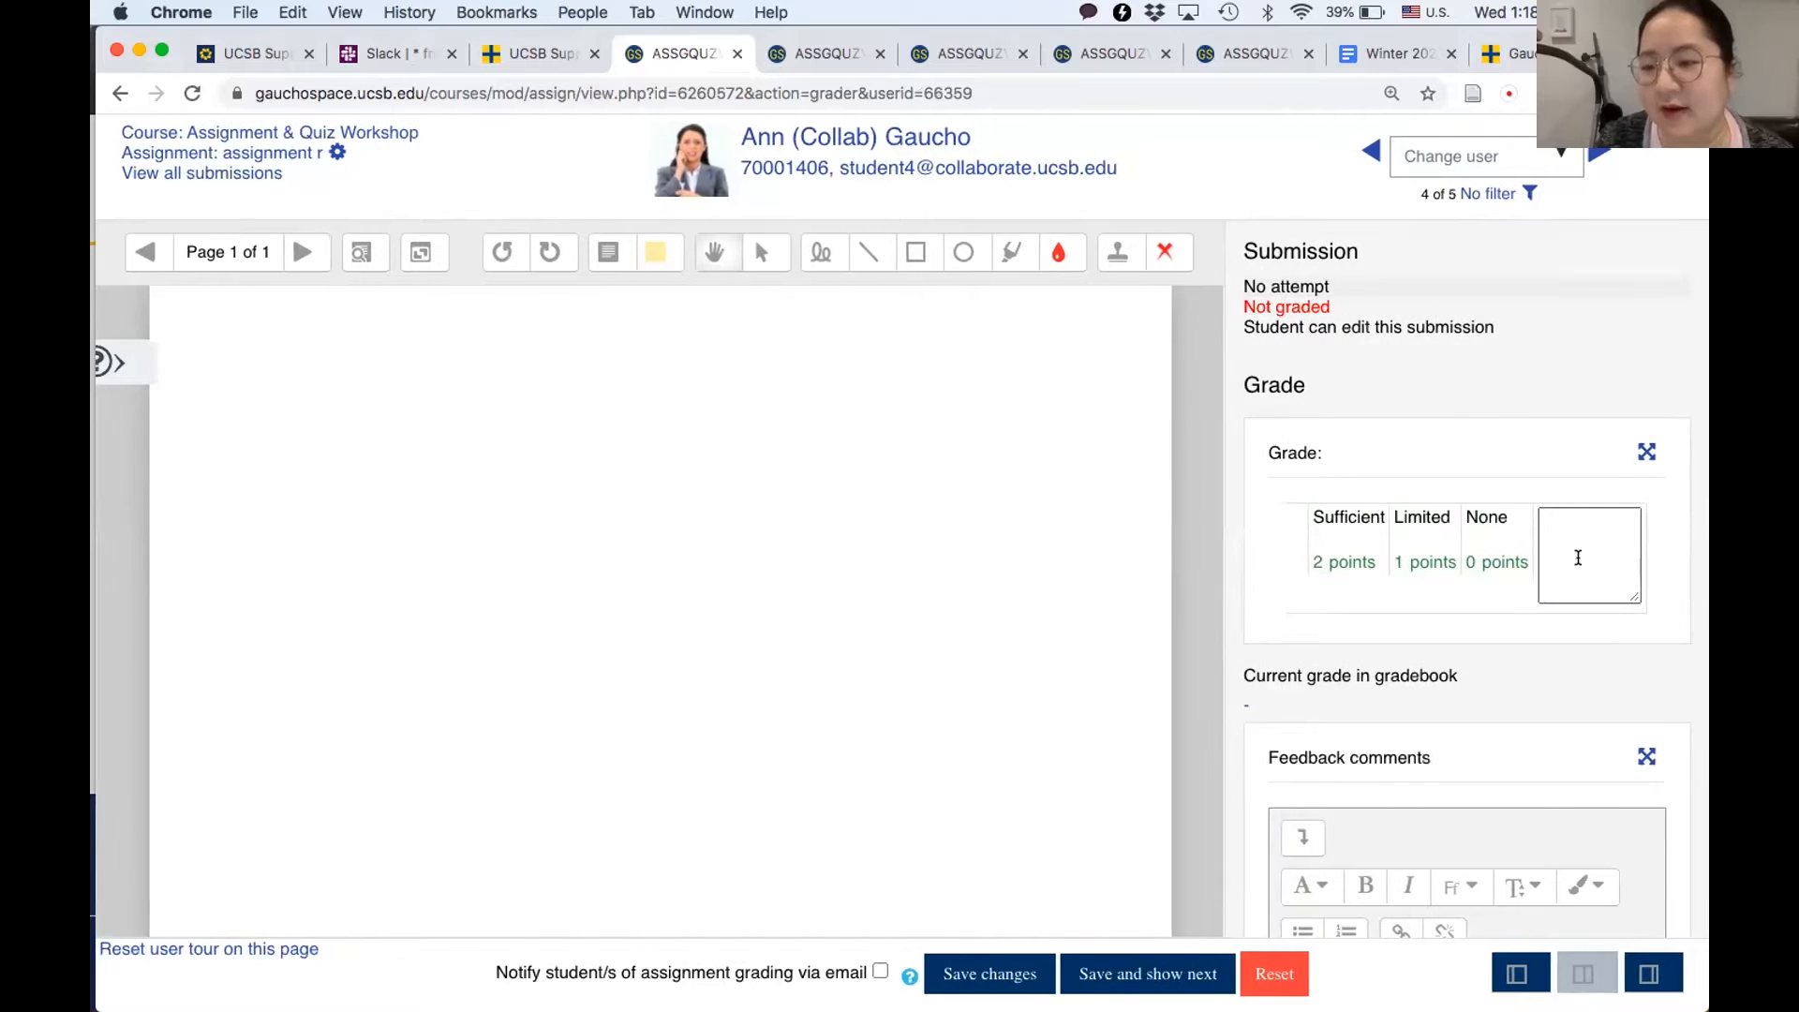
- Make the rubric's remark box taller in the enlarged Grade section, and switch the layout to show only the grading panel
{"action": "left_click", "coordinate": [1647, 451]}
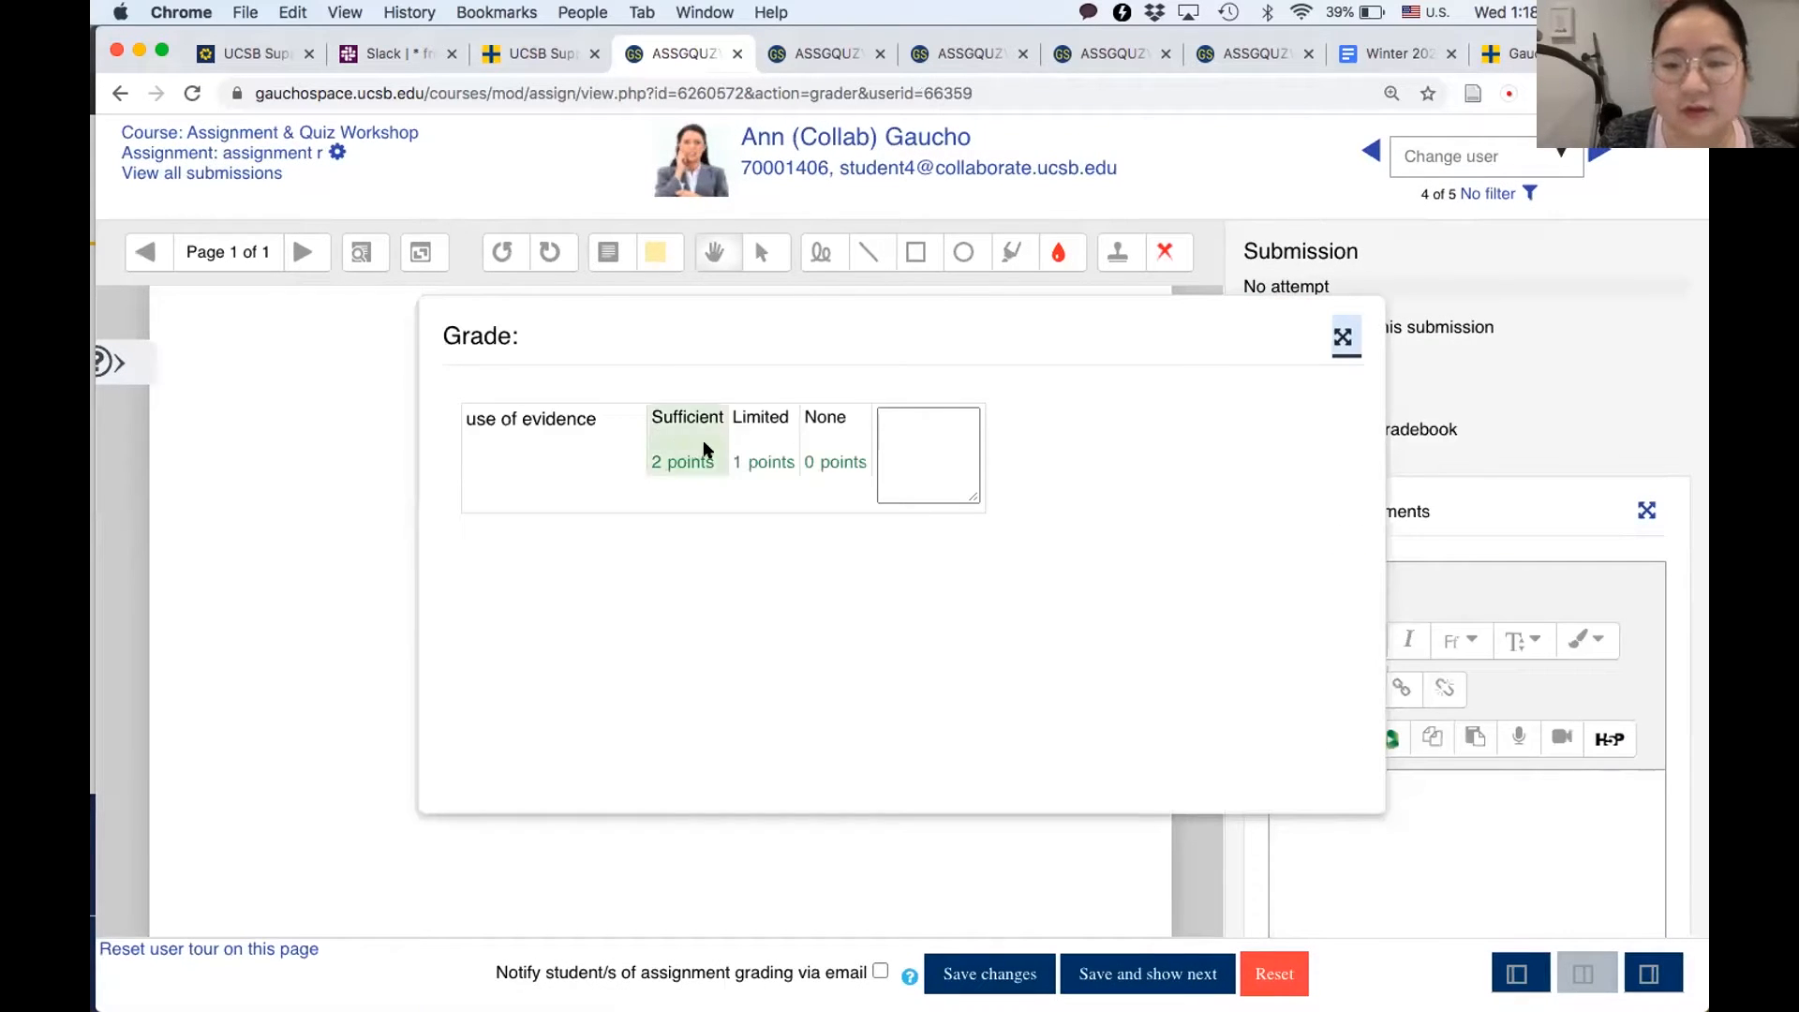
{"action": "left_click_drag", "start_coordinate": [969, 497], "coordinate": [975, 758]}
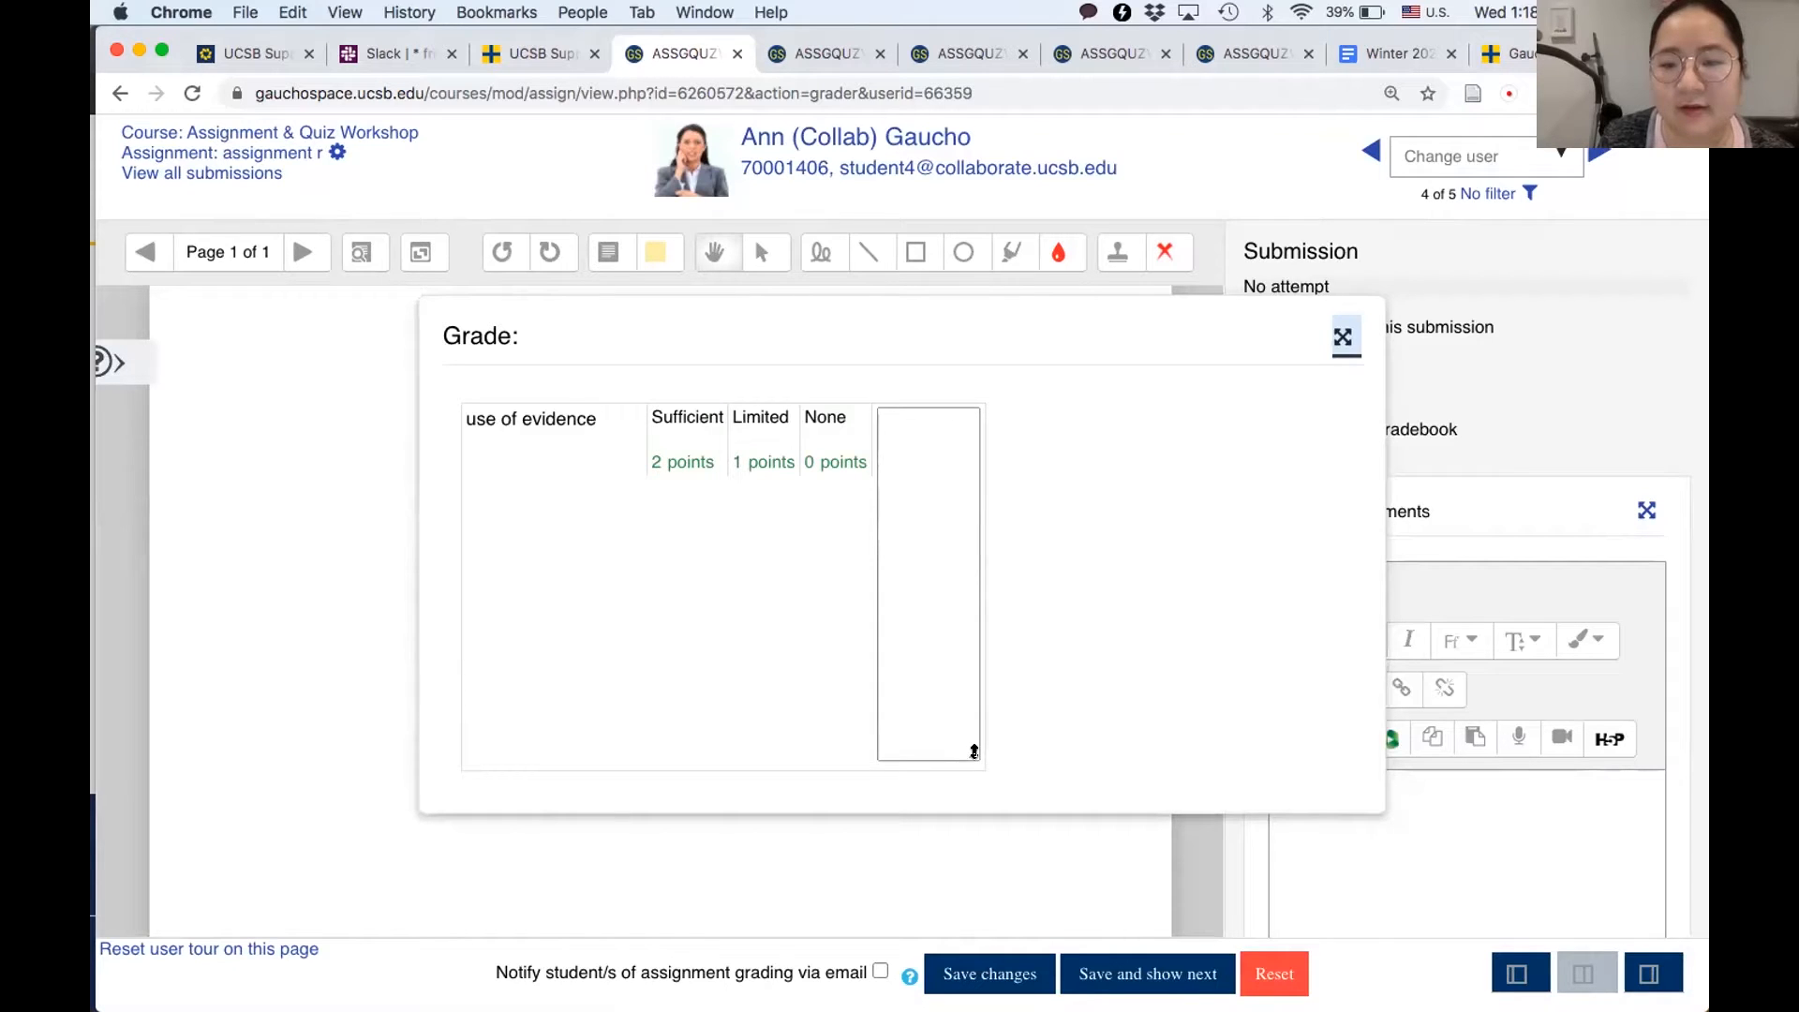
{"action": "left_click", "coordinate": [1342, 337]}
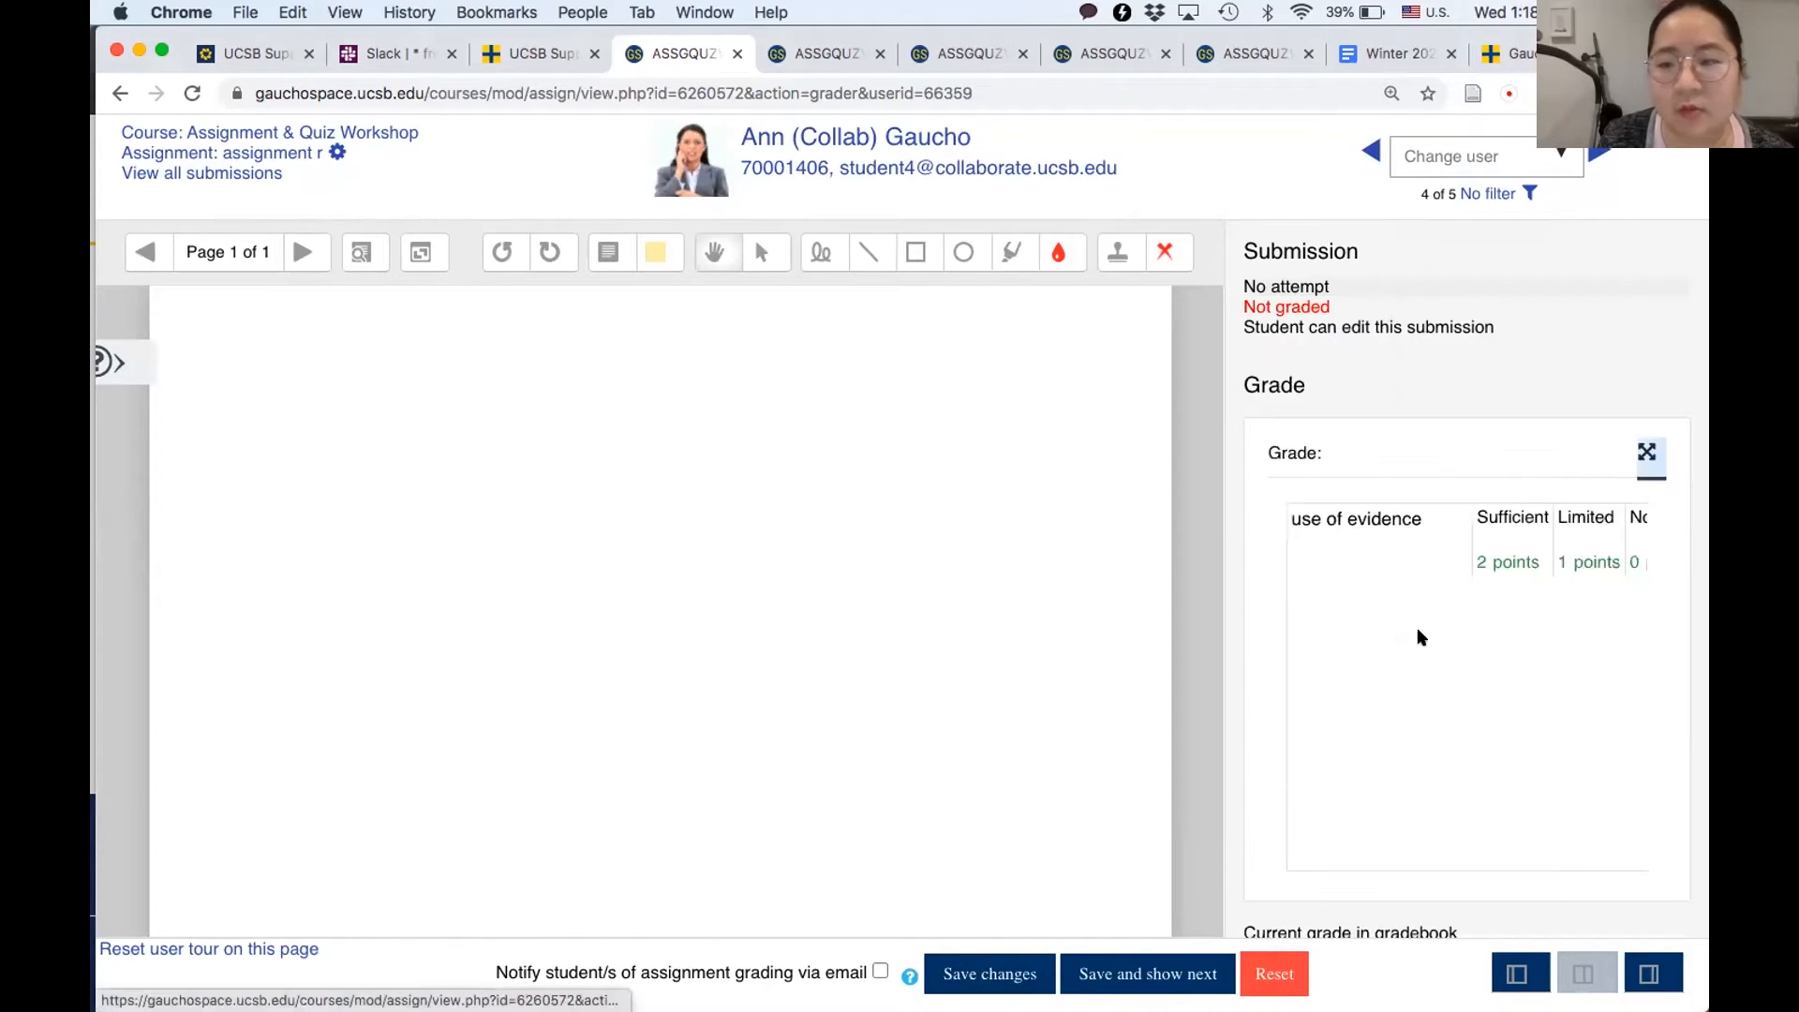
{"action": "left_click", "coordinate": [1499, 975]}
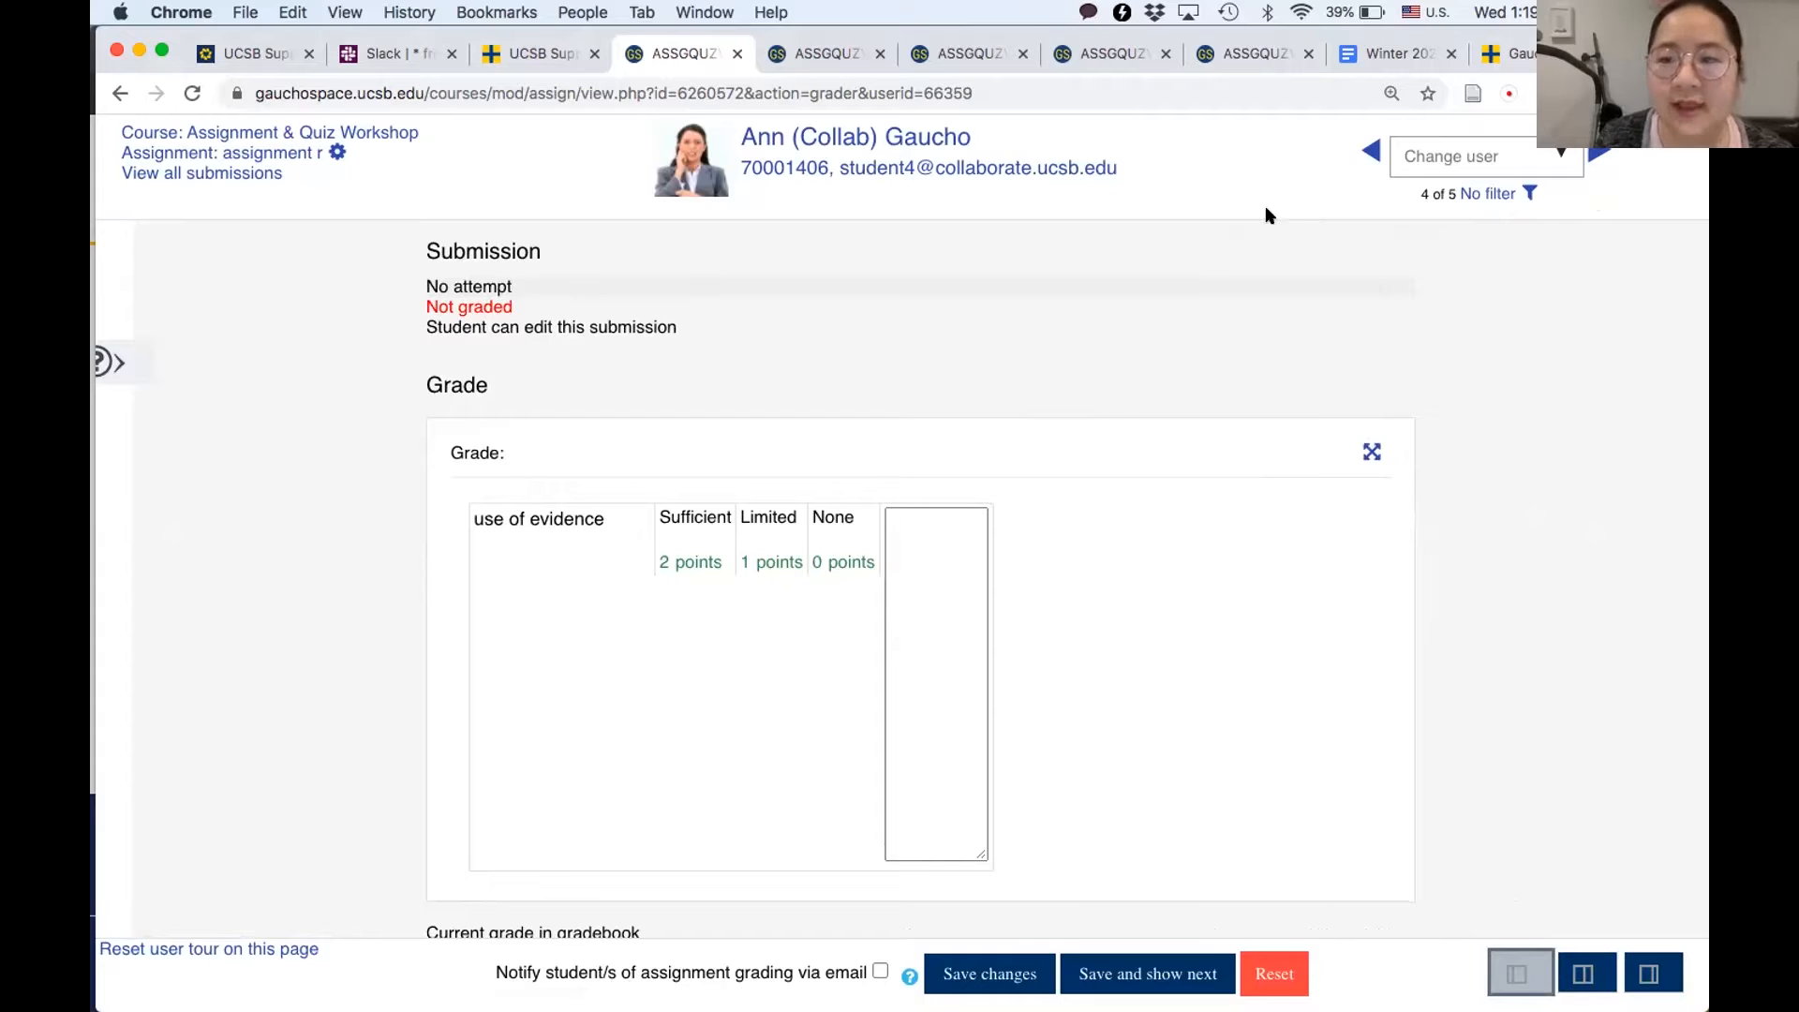
- Switch to the already open grading page of "Assignment with Grading Guide"
{"action": "left_click", "coordinate": [803, 58]}
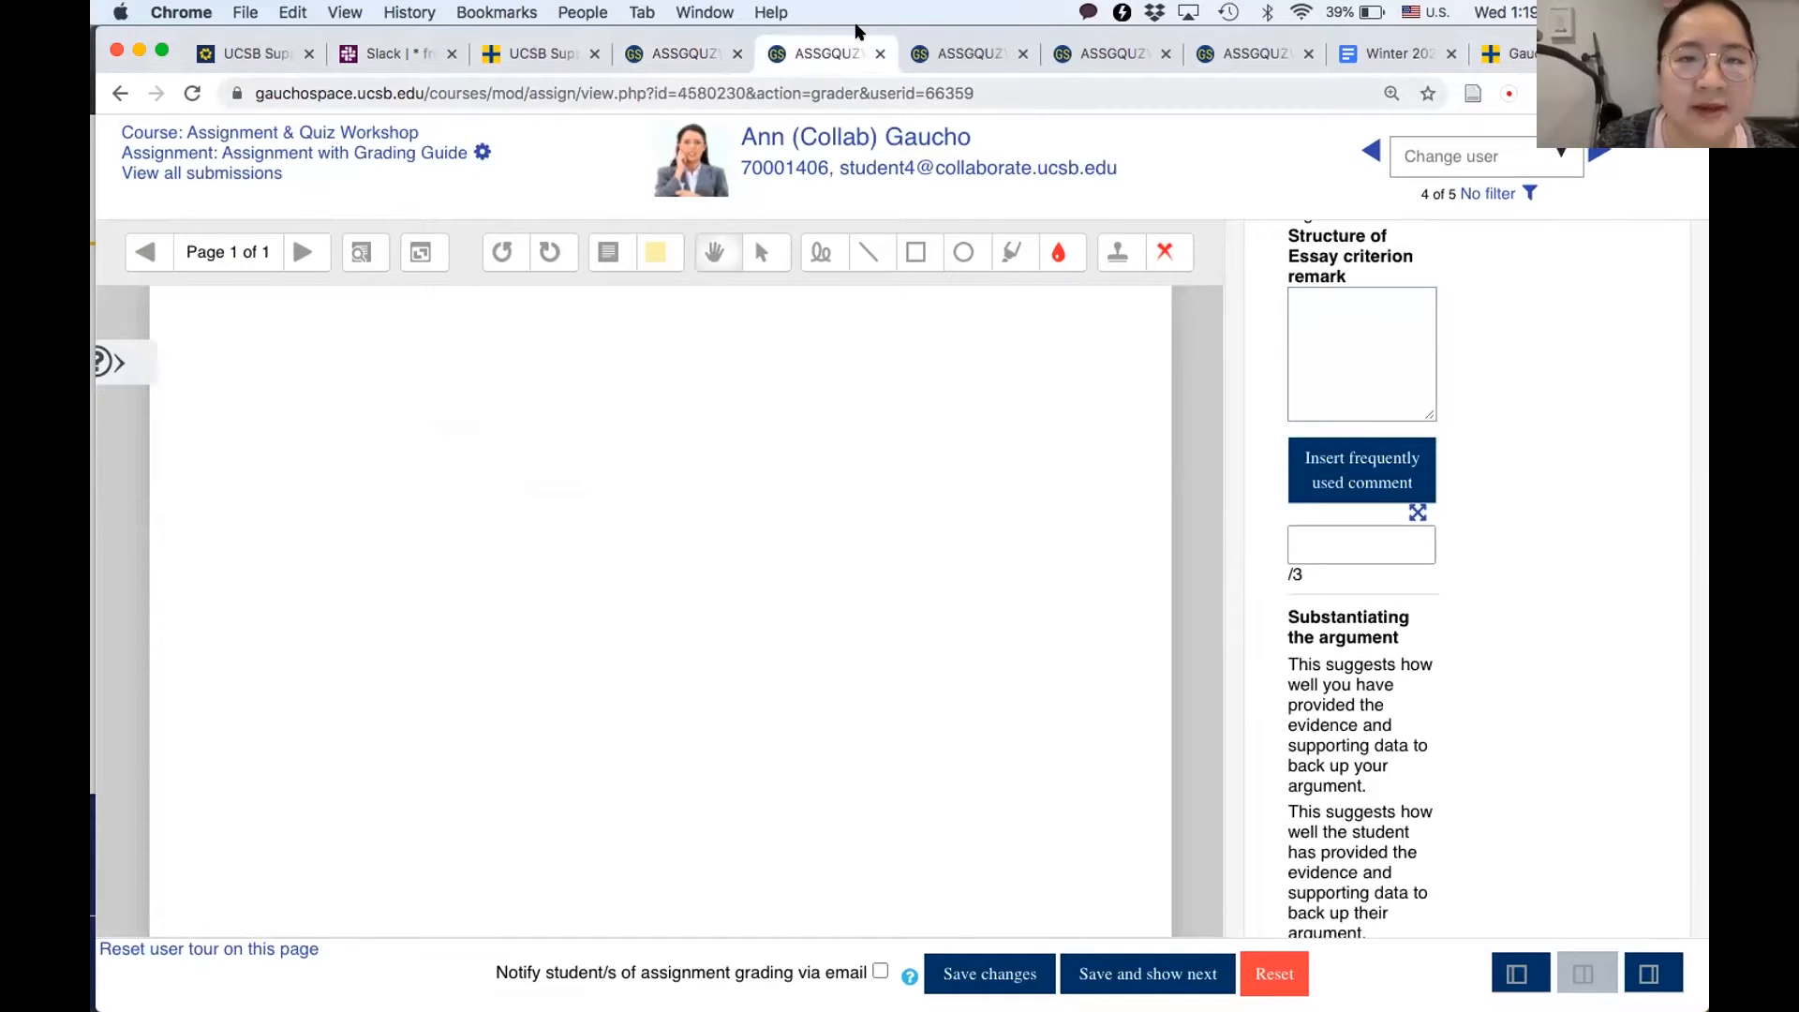
- Return from the grading page of "assignment r" to the Assignment & Quiz Workshop course page
{"action": "left_click", "coordinate": [633, 56]}
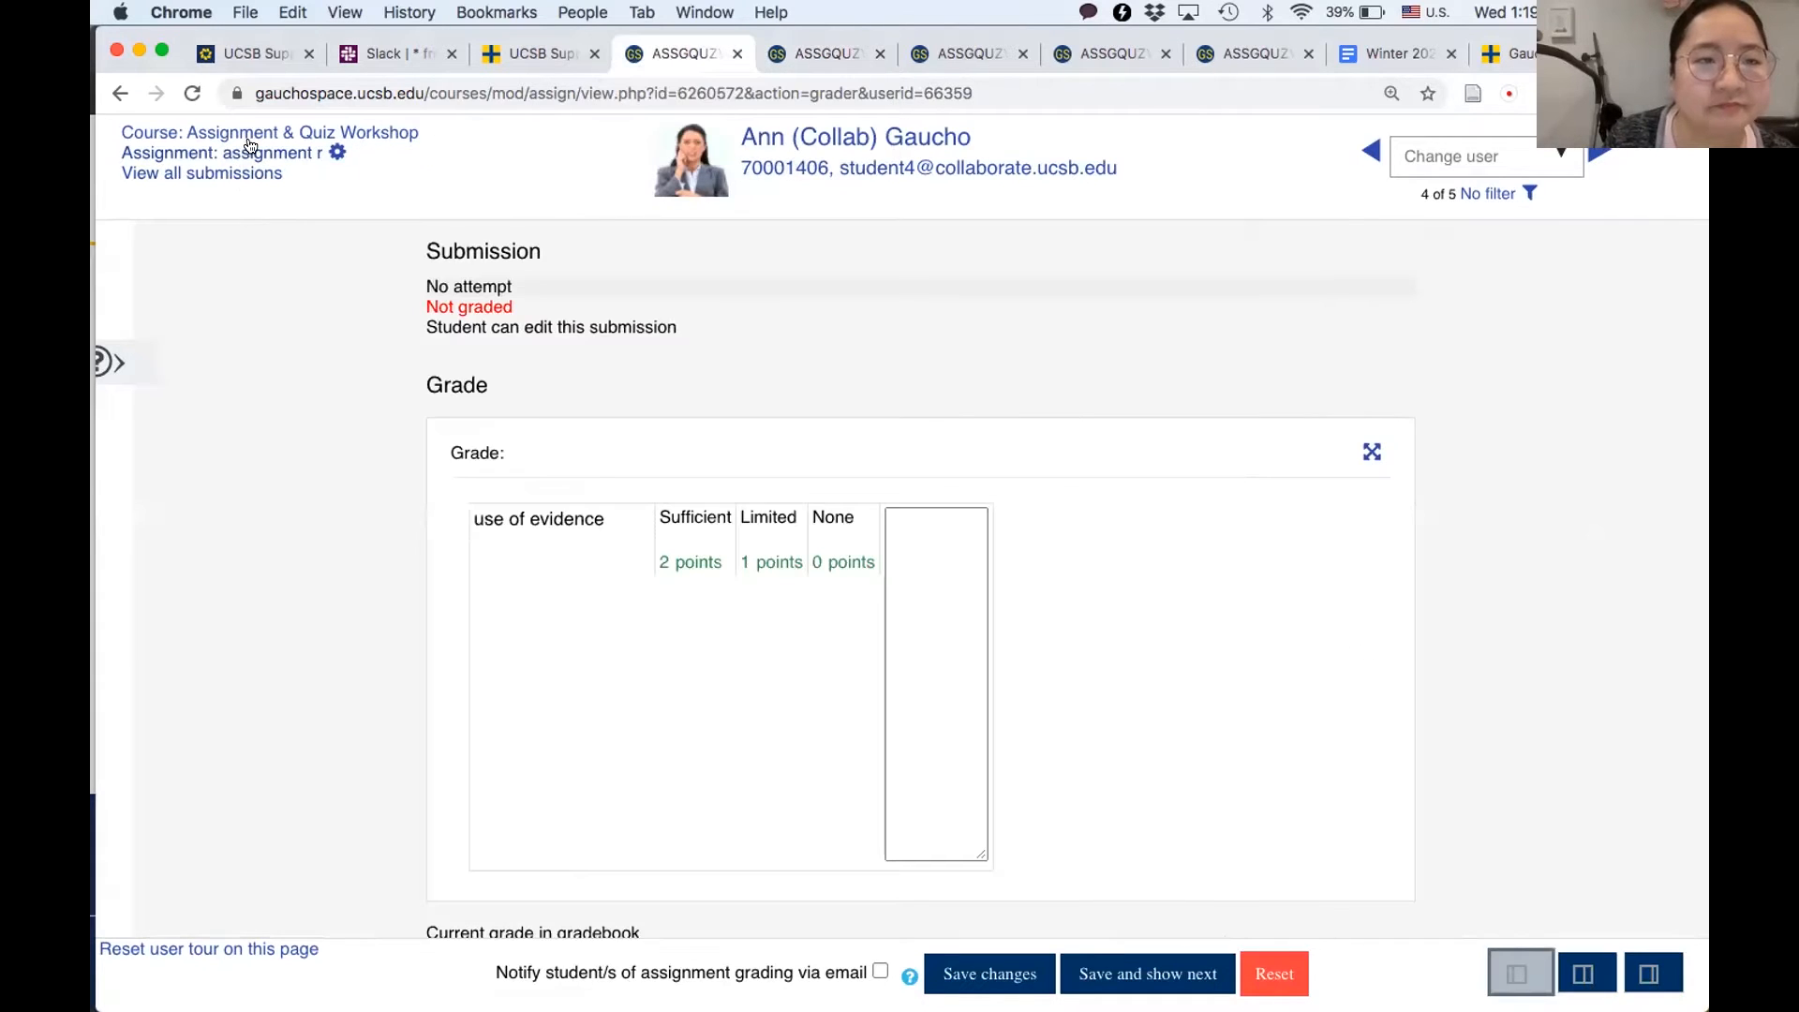
{"action": "left_click", "coordinate": [251, 134]}
- Switch to the already open "Assignment with Grading Workflow" page and open its grading view
{"action": "left_click", "coordinate": [961, 54]}
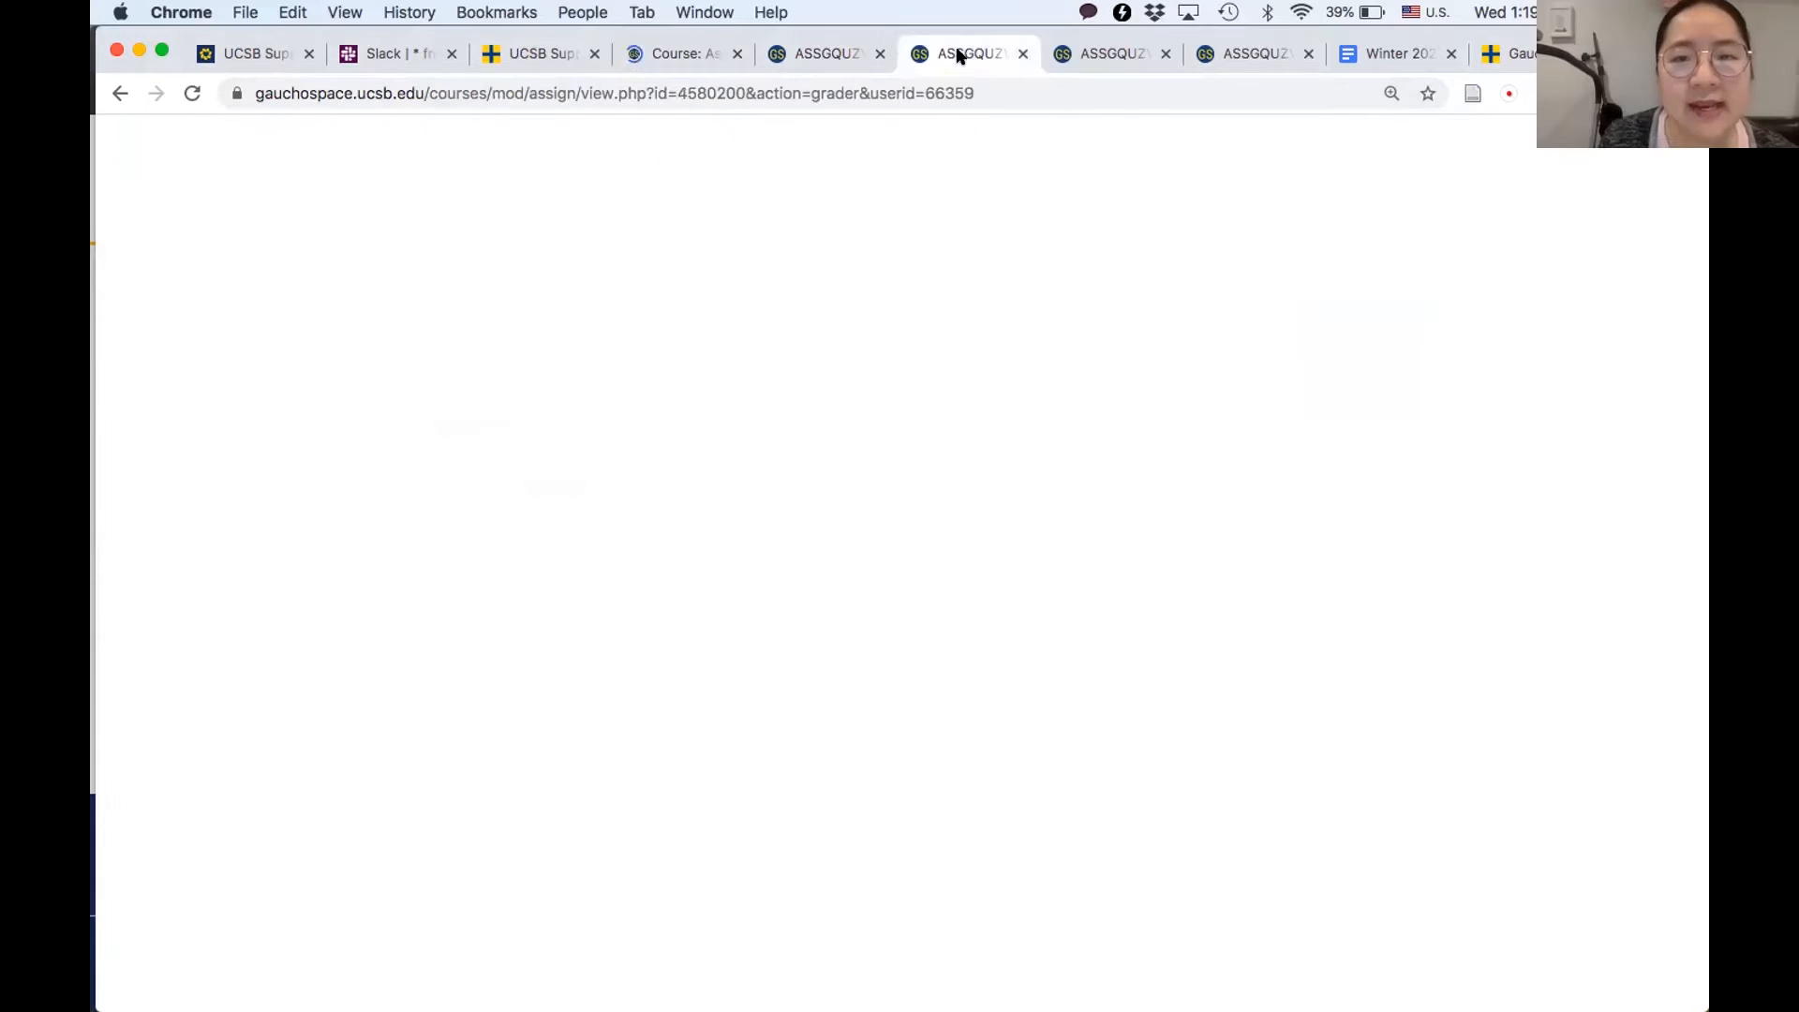
{"action": "left_click", "coordinate": [1107, 58]}
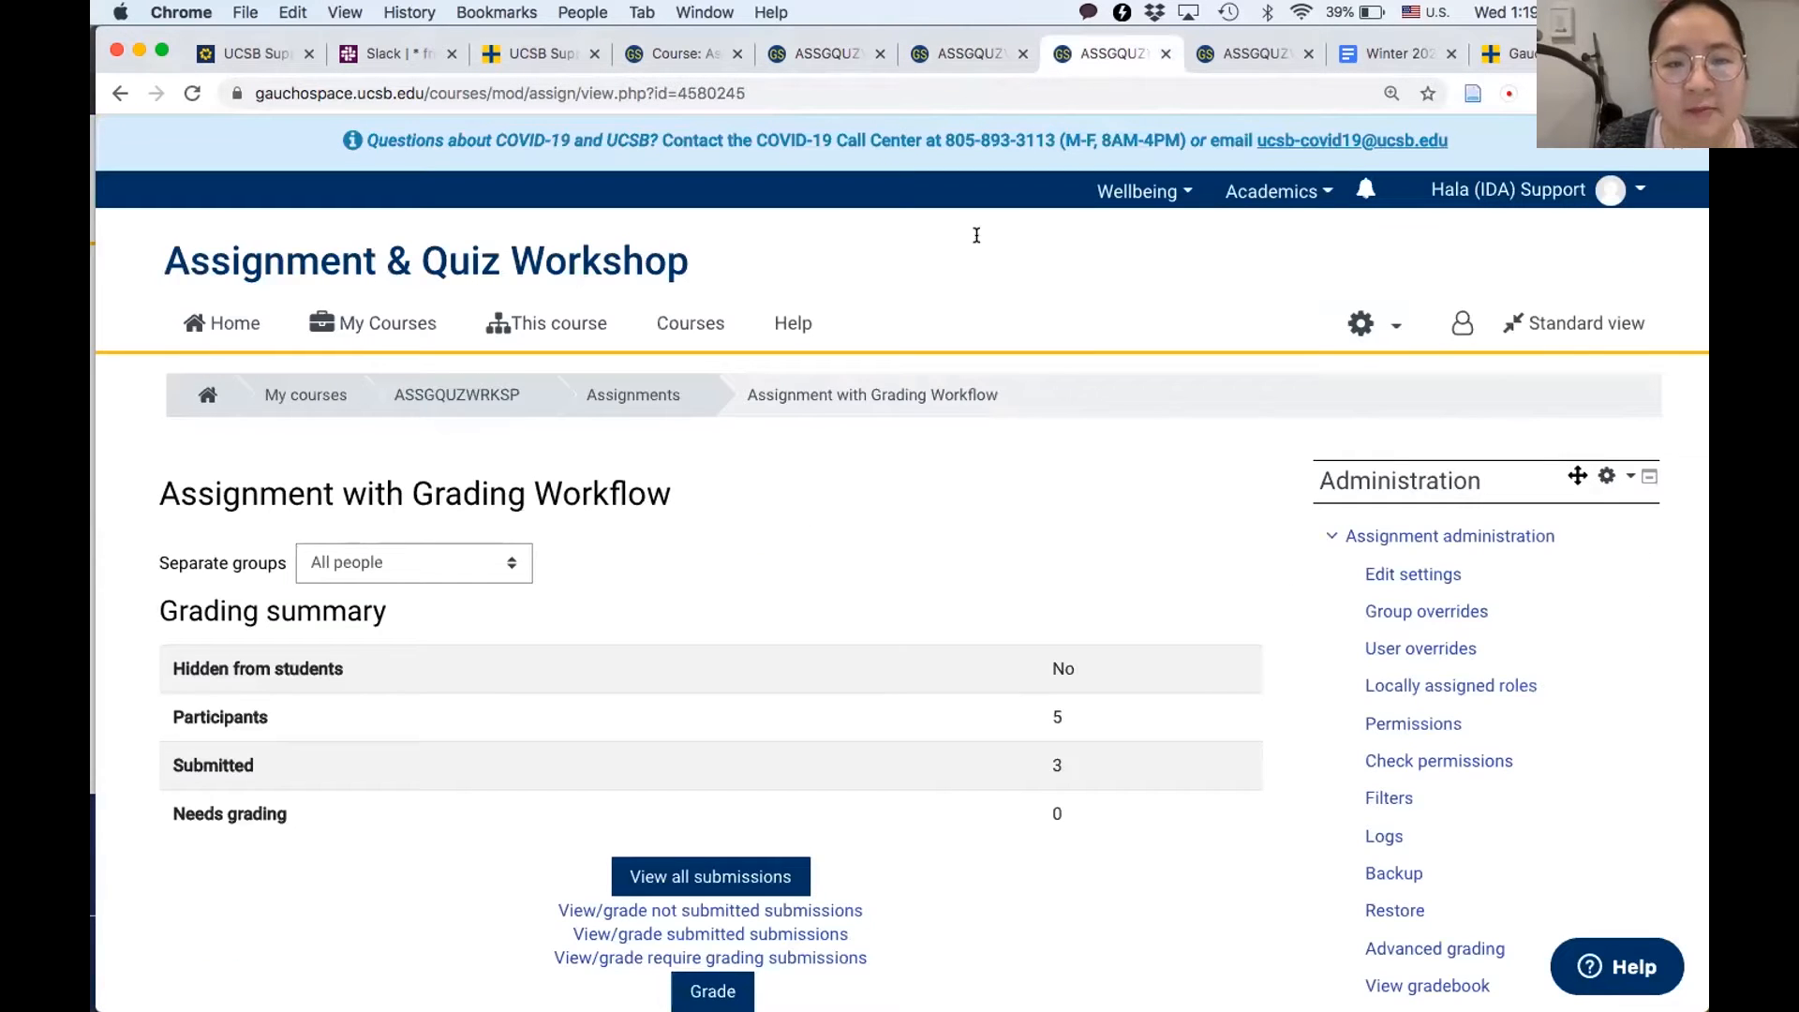
{"action": "scroll", "coordinate": [873, 460], "scroll_direction": "down", "scroll_amount": 2}
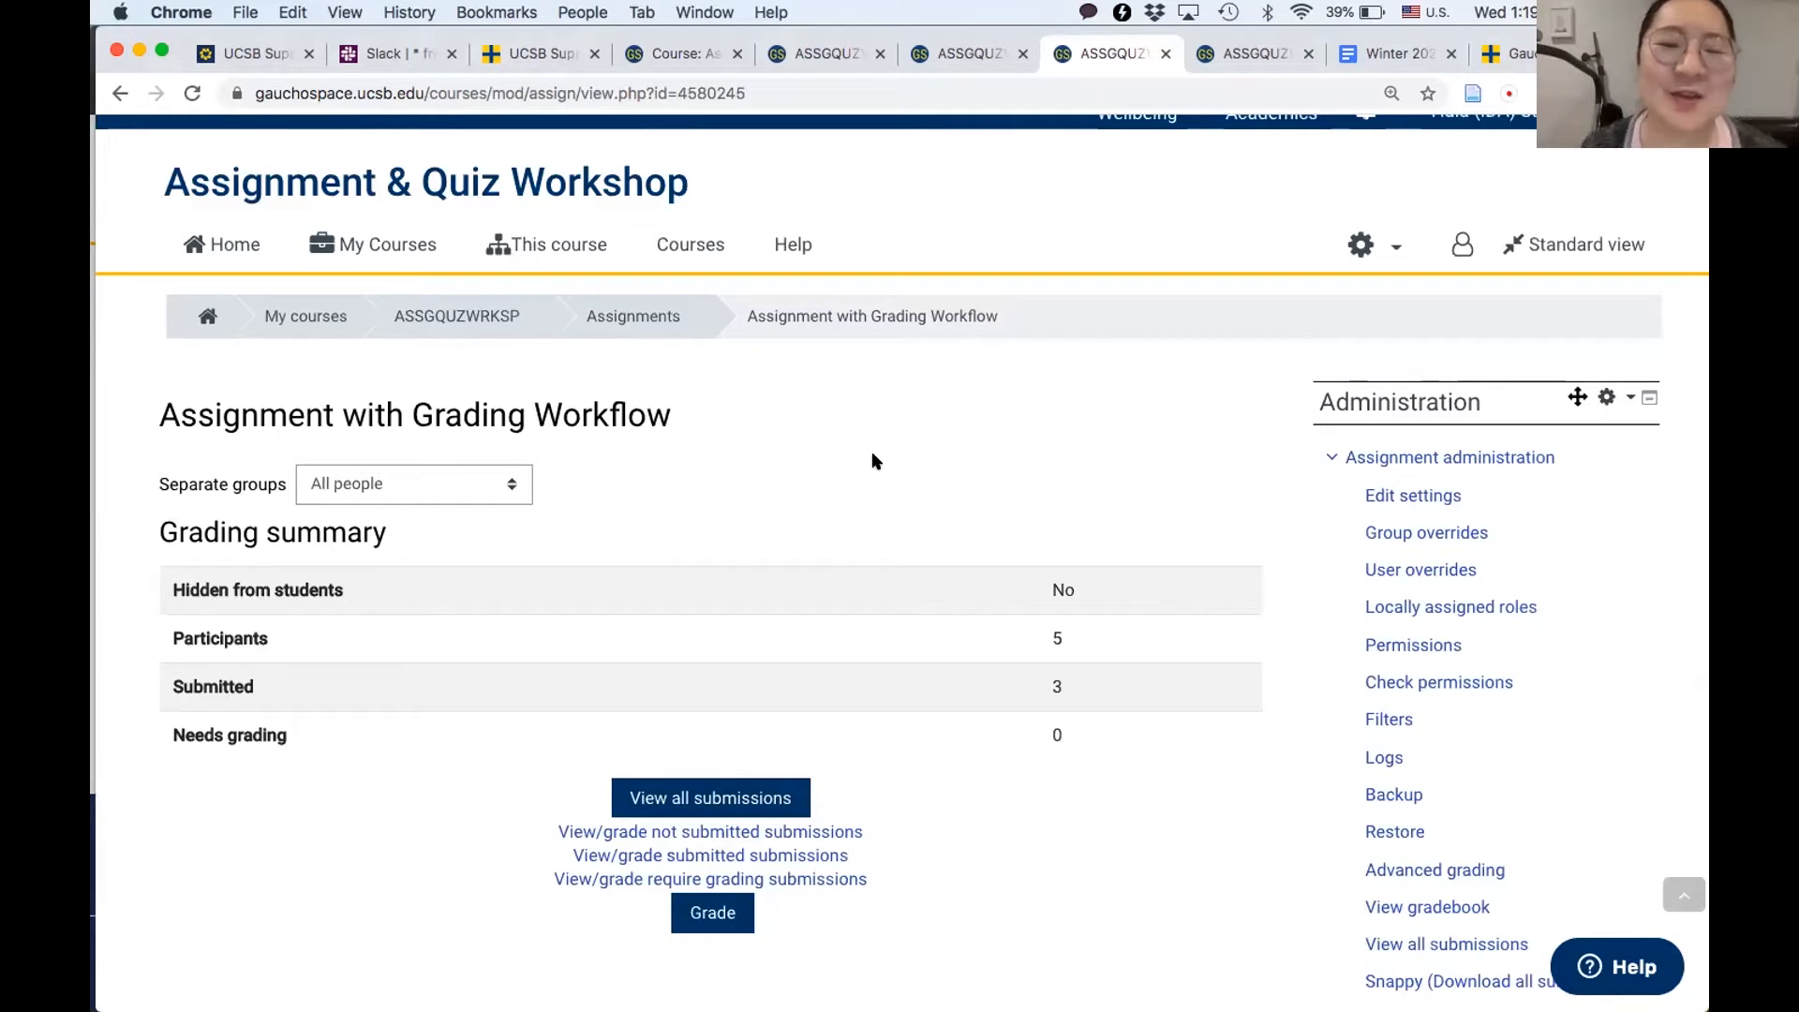
{"action": "scroll", "coordinate": [872, 460], "scroll_direction": "down", "scroll_amount": 2}
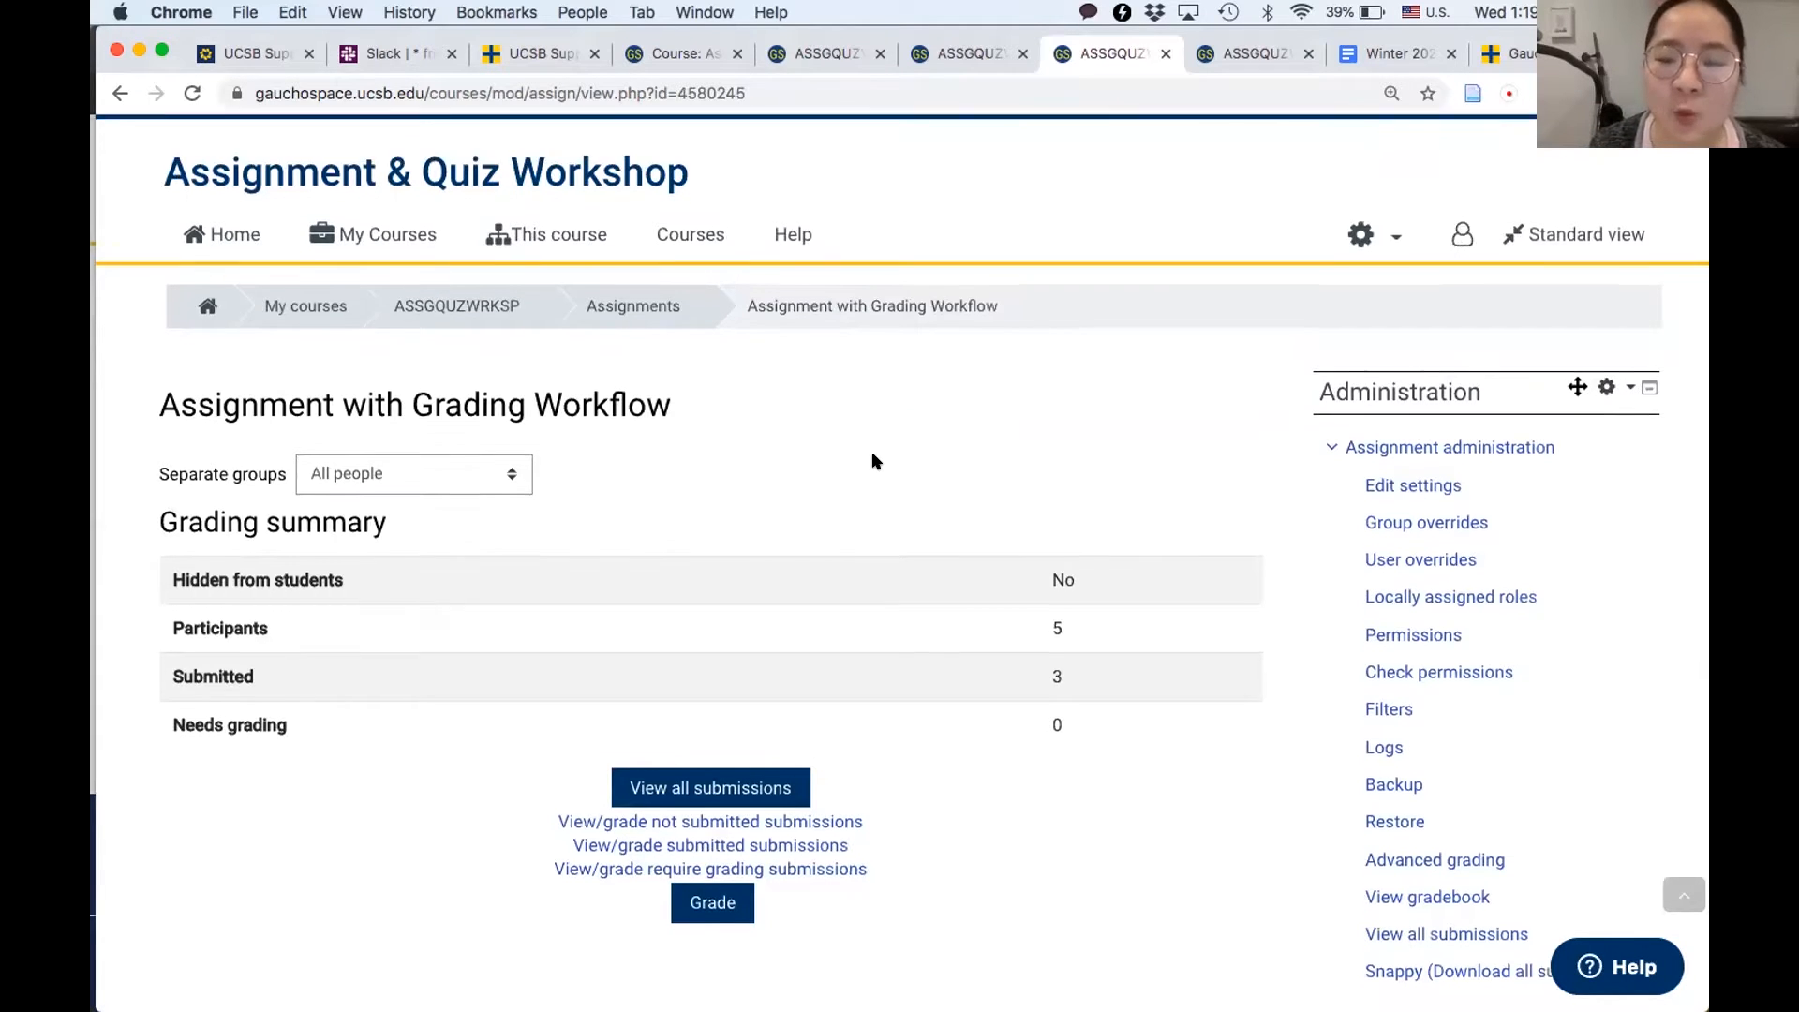
{"action": "left_click", "coordinate": [703, 830]}
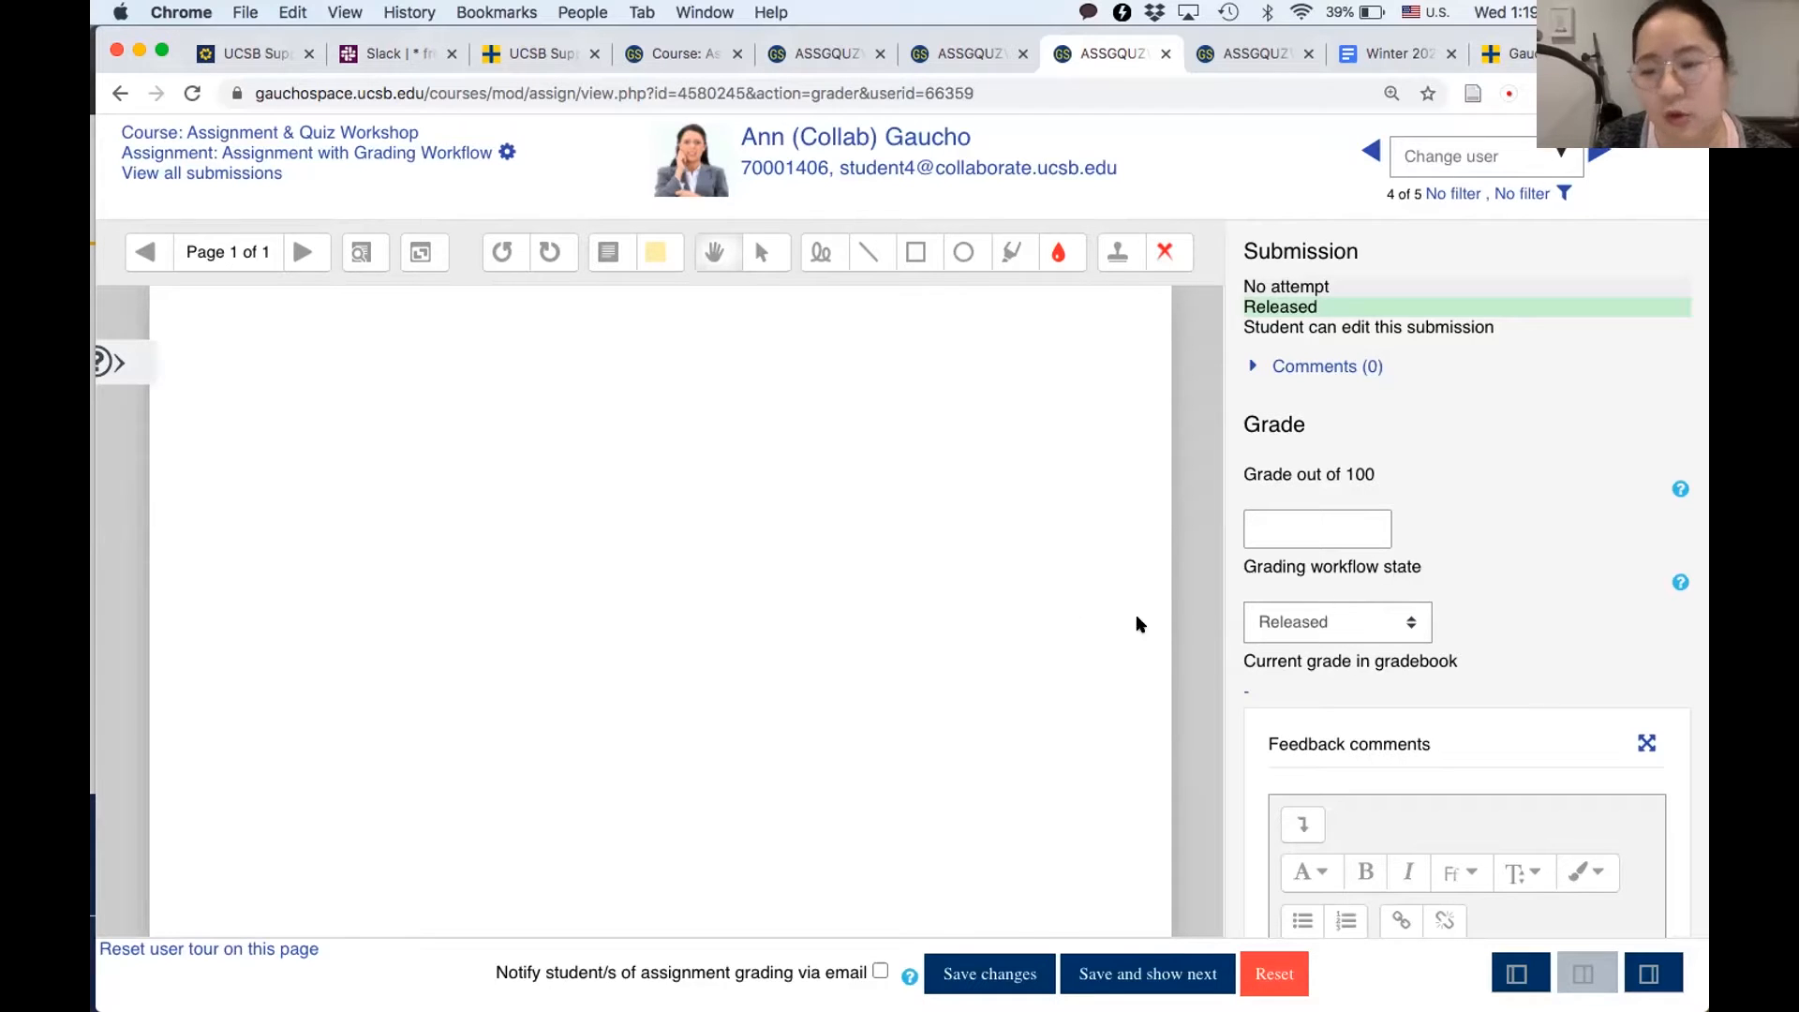
- Review the available grading workflow states and read the help explanation of what each state means
{"action": "left_click", "coordinate": [1284, 626]}
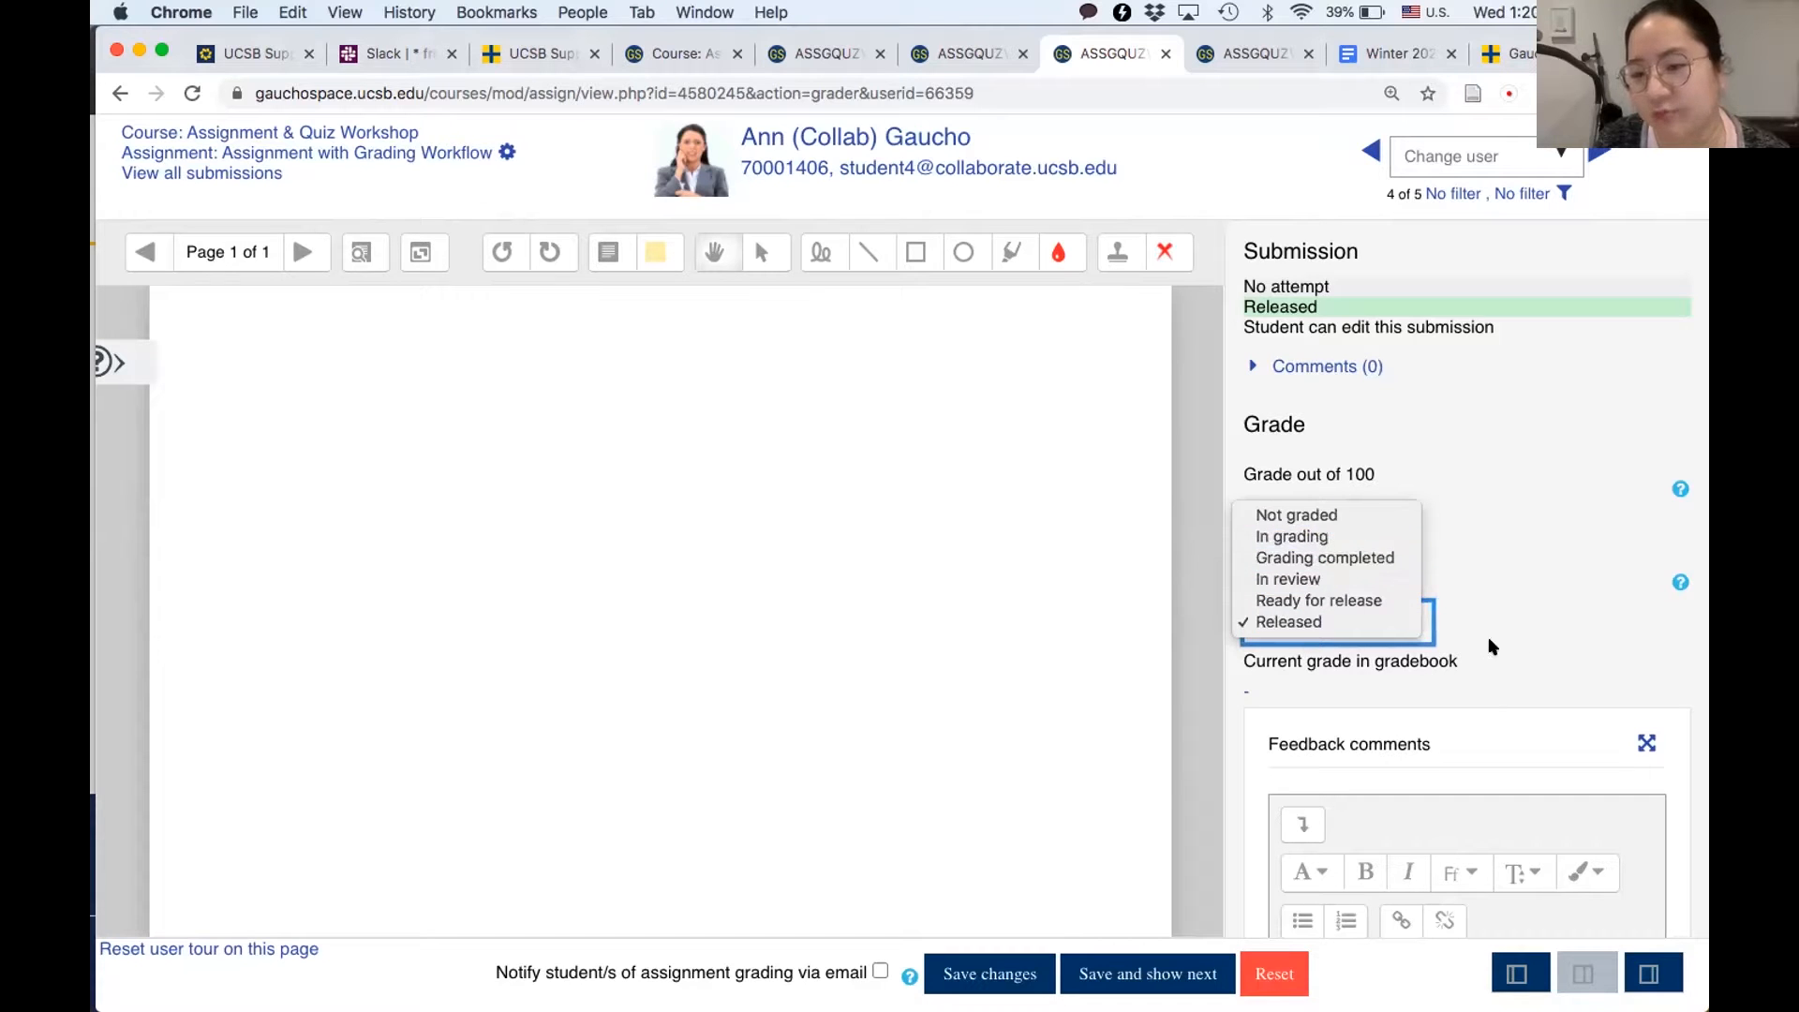
{"action": "left_click", "coordinate": [1525, 638]}
{"action": "left_click", "coordinate": [1680, 582]}
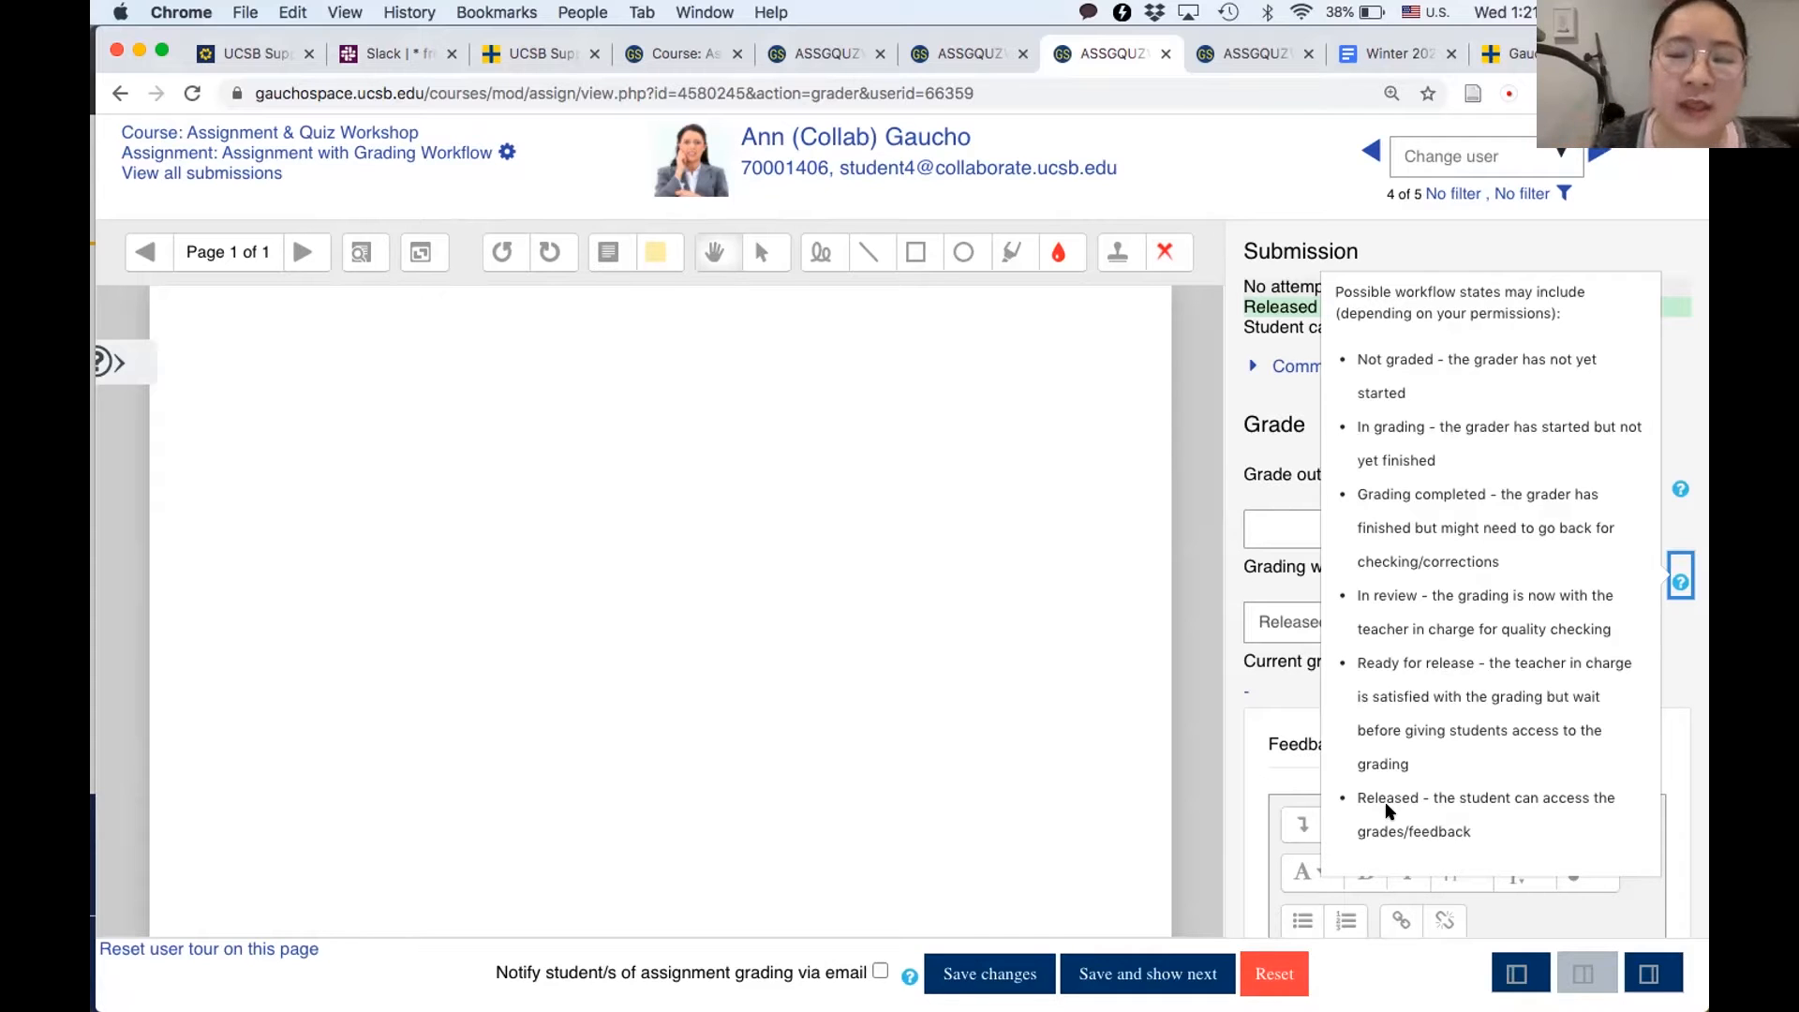
{"action": "left_click", "coordinate": [1220, 683]}
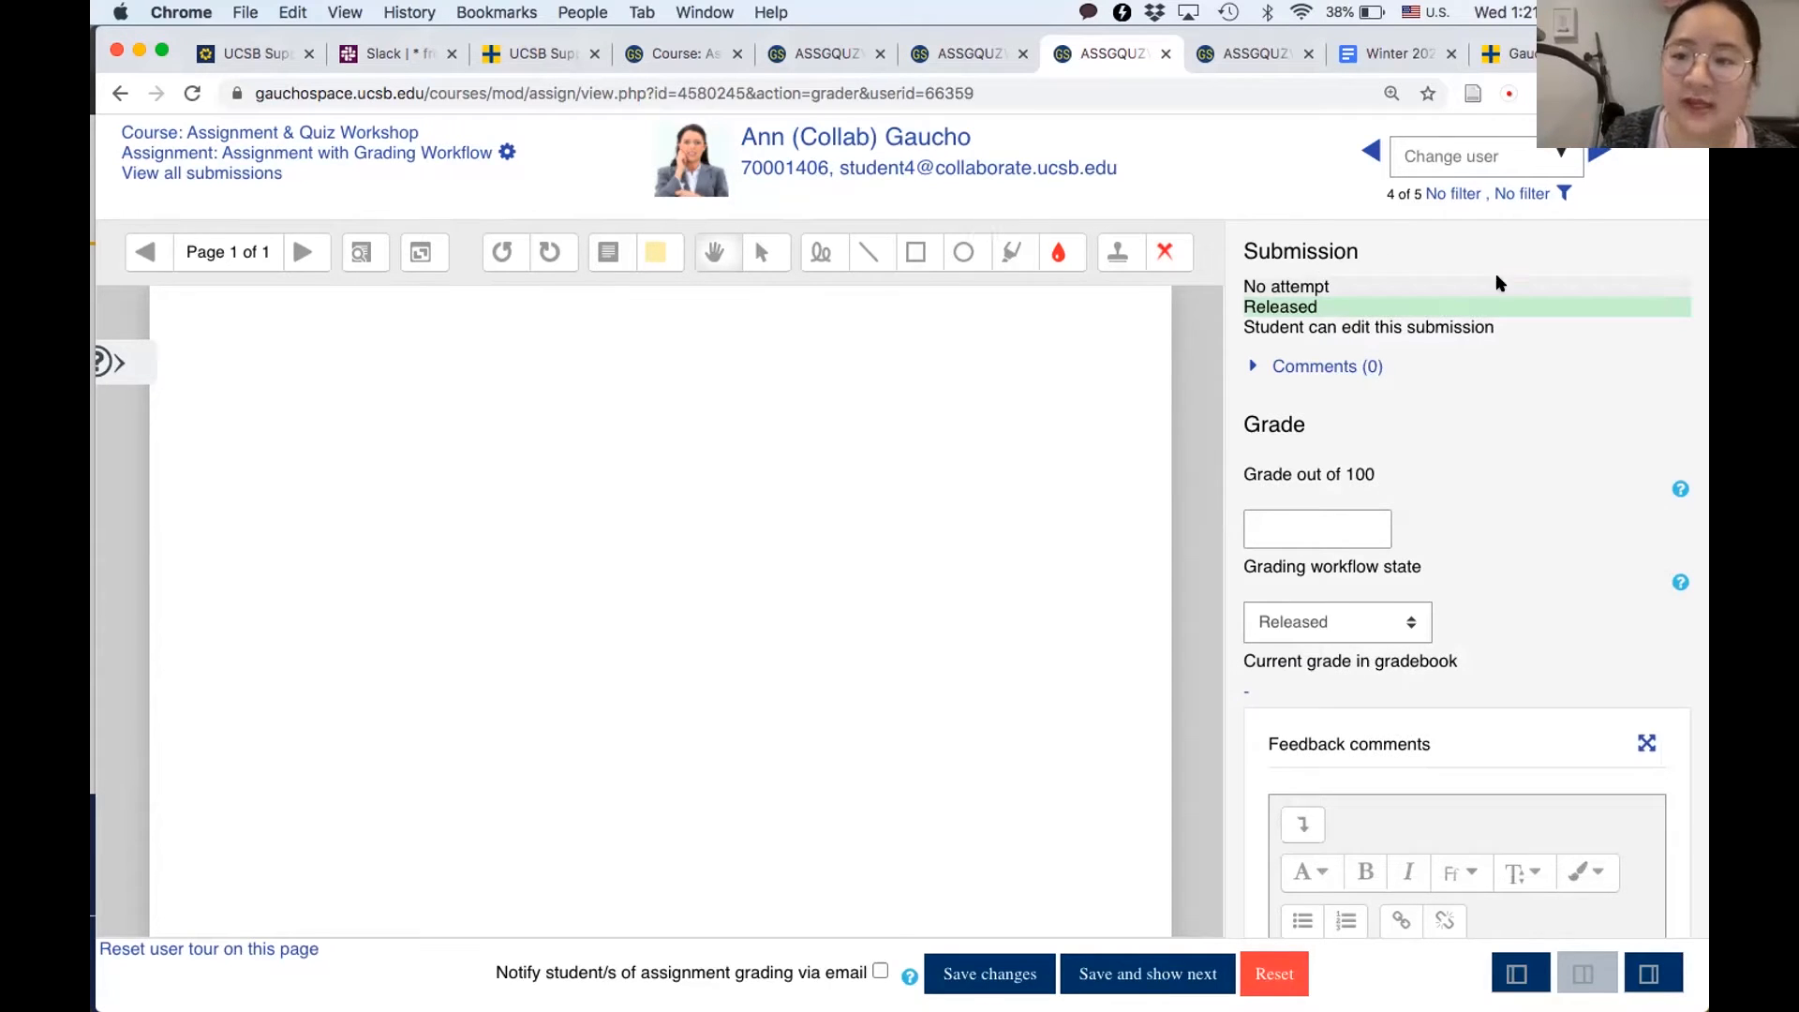
- Go back to the already open course page and open the settings of "Assignment with Grading Workflow" for editing
{"action": "left_click", "coordinate": [662, 62]}
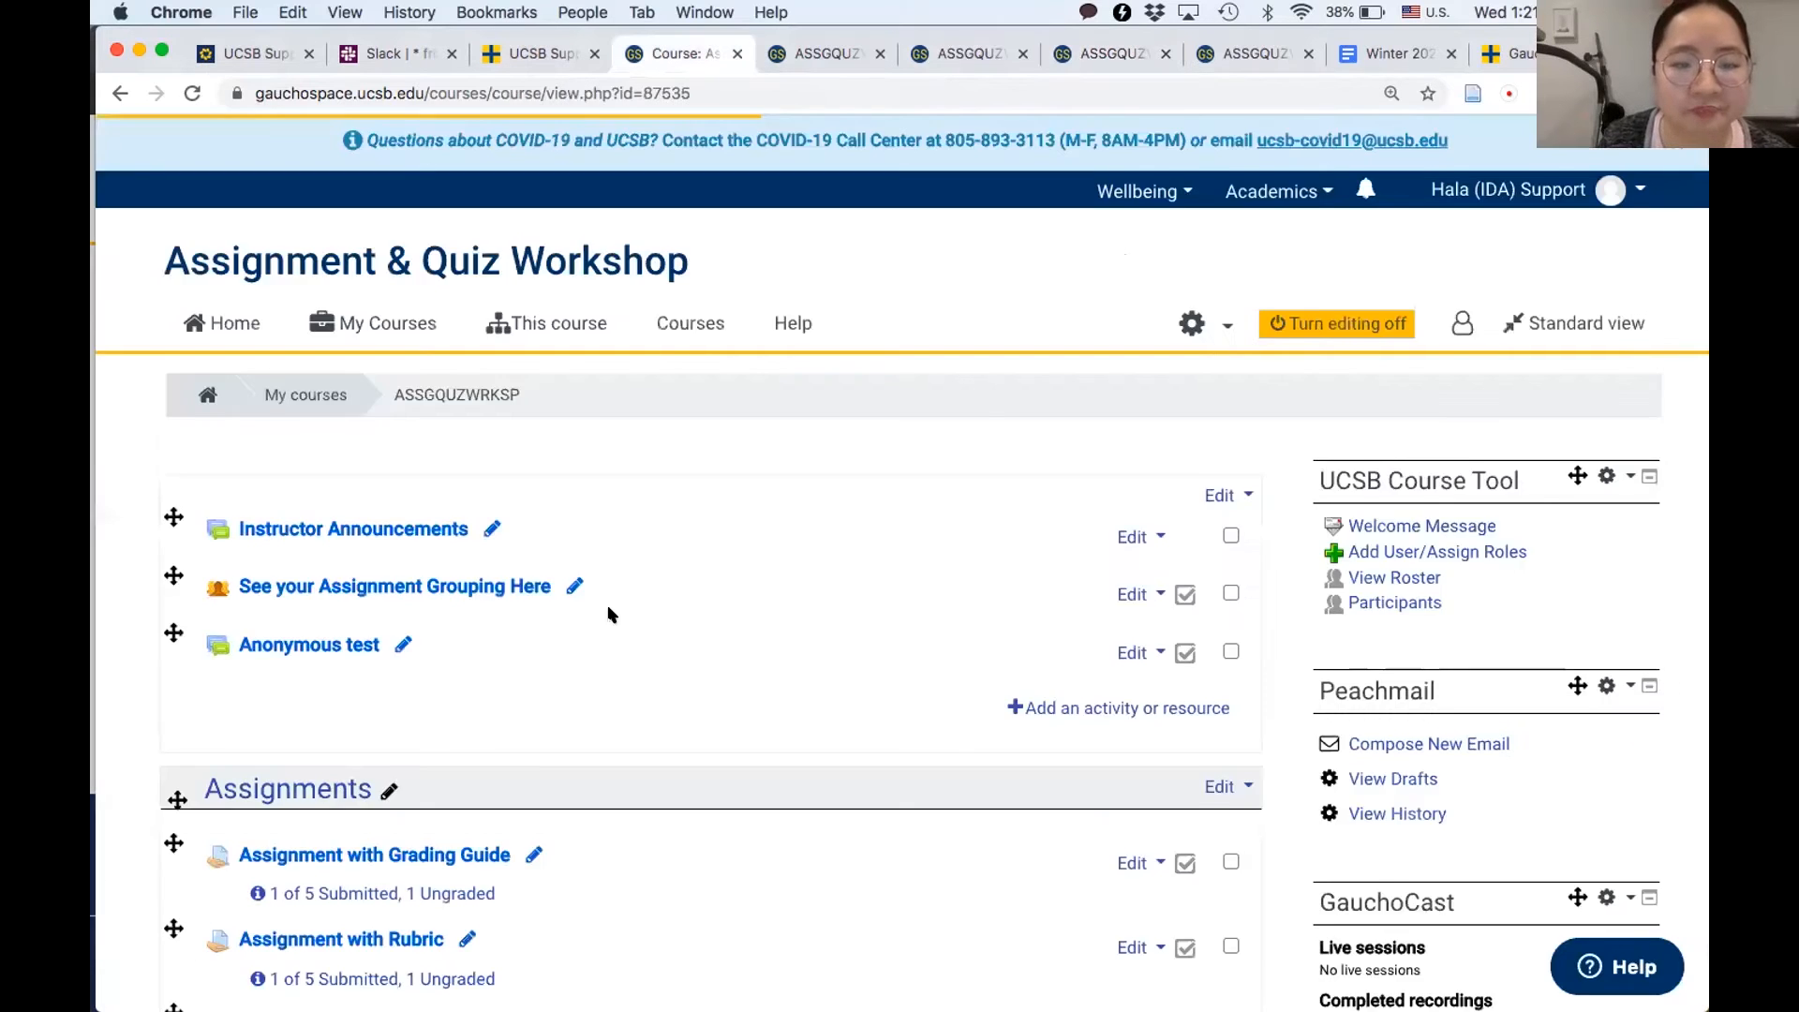
{"action": "scroll", "coordinate": [610, 610], "scroll_direction": "down", "scroll_amount": 10}
{"action": "scroll", "coordinate": [612, 615], "scroll_direction": "up", "scroll_amount": 1}
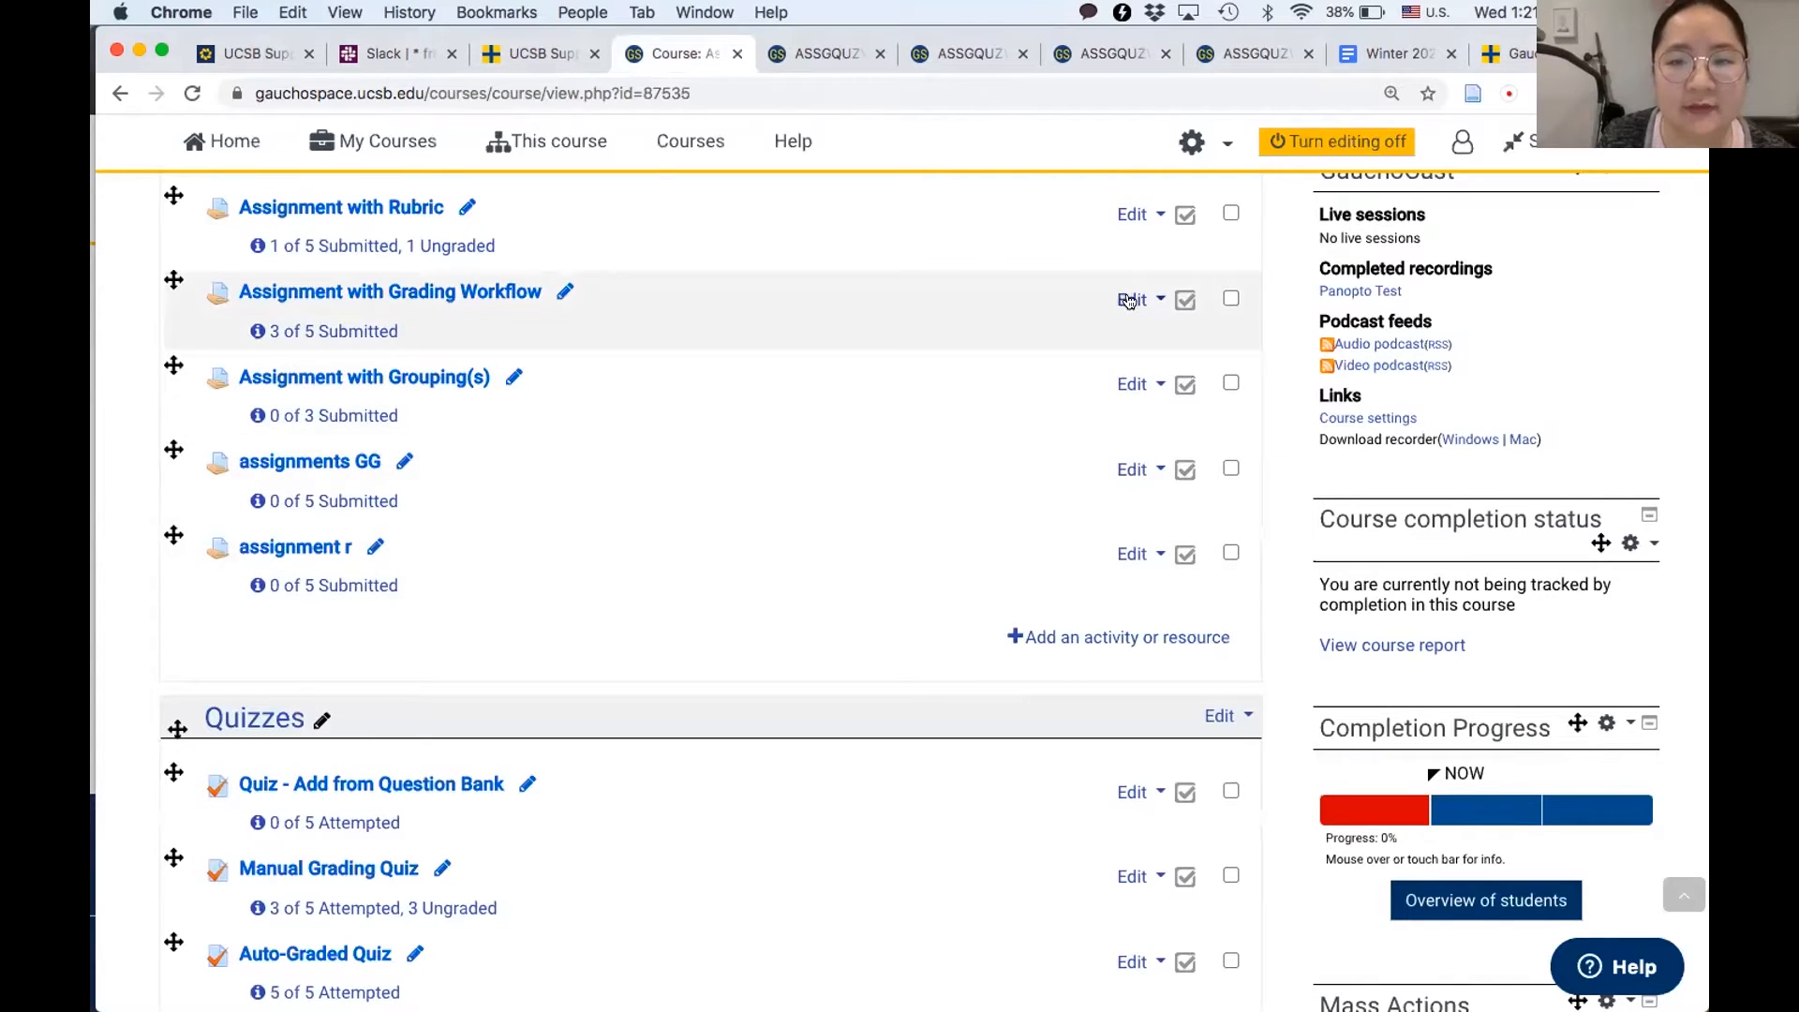
{"action": "left_click", "coordinate": [1127, 300]}
{"action": "left_click", "coordinate": [1076, 339]}
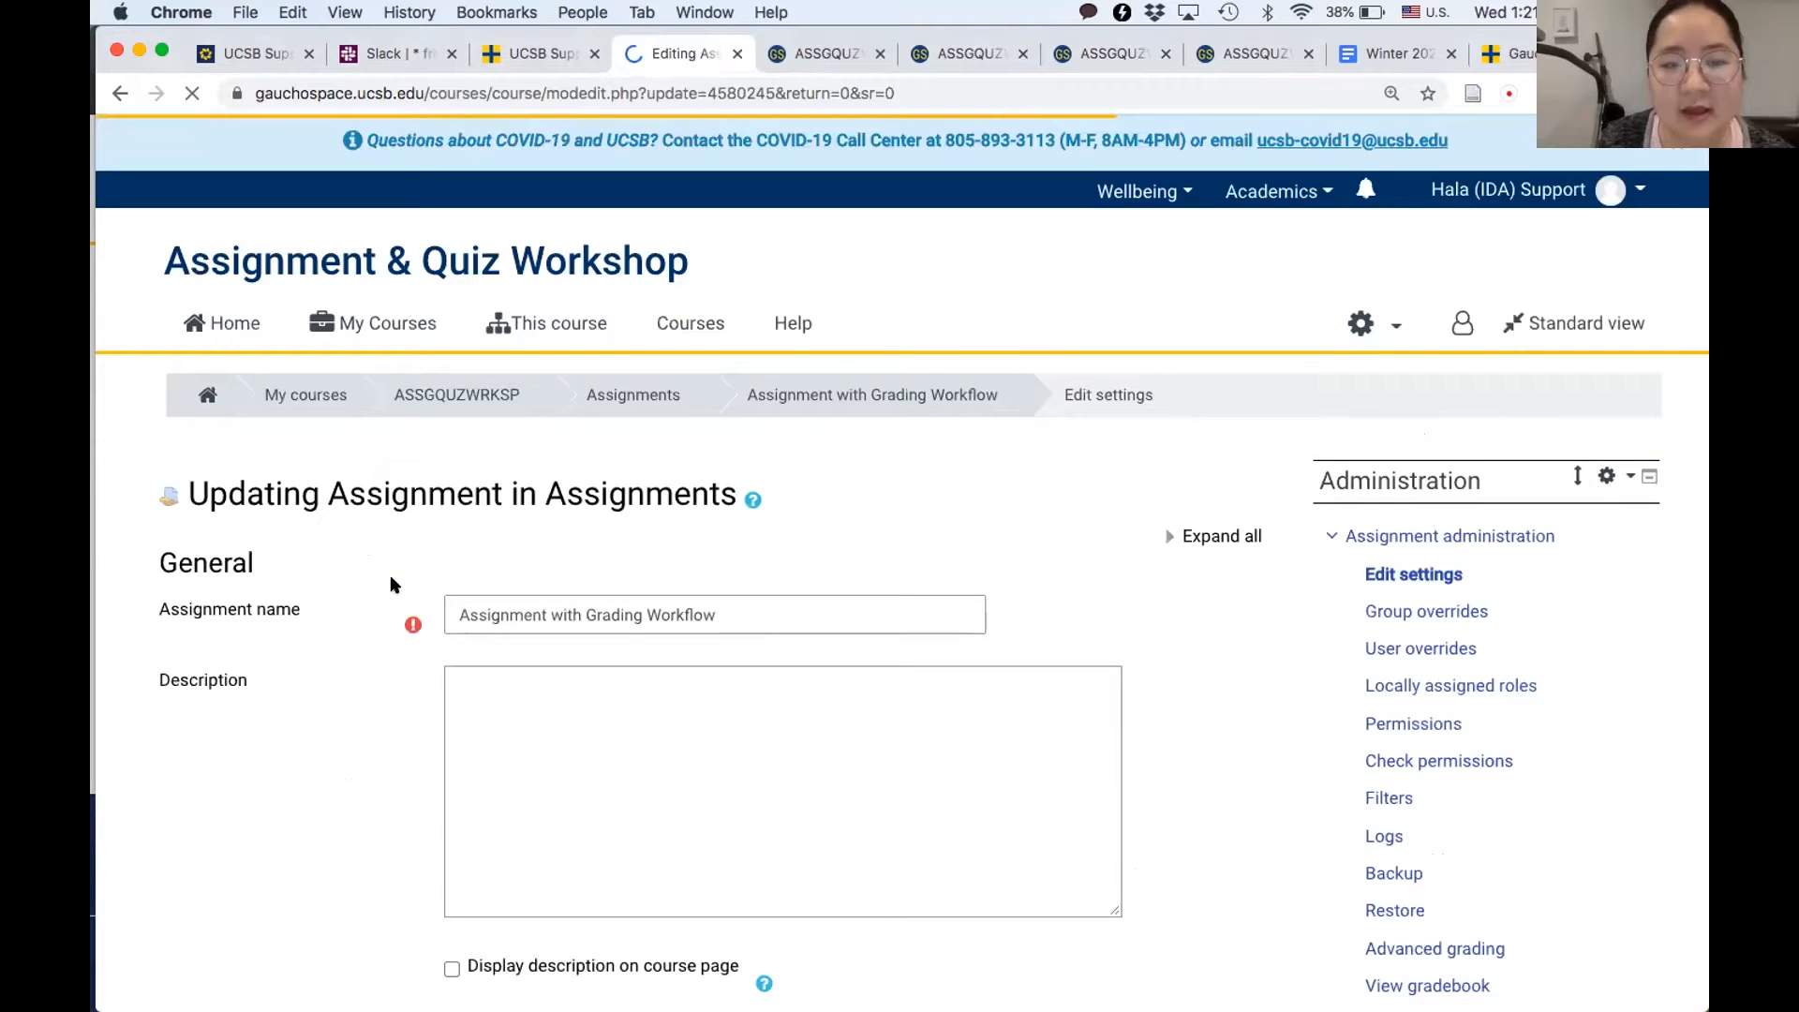
- In the assignment's Grade settings, keep Use grading workflow set to Yes, and save and display the assignment
{"action": "scroll", "coordinate": [393, 584], "scroll_direction": "down", "scroll_amount": 6}
{"action": "scroll", "coordinate": [393, 585], "scroll_direction": "down", "scroll_amount": 11}
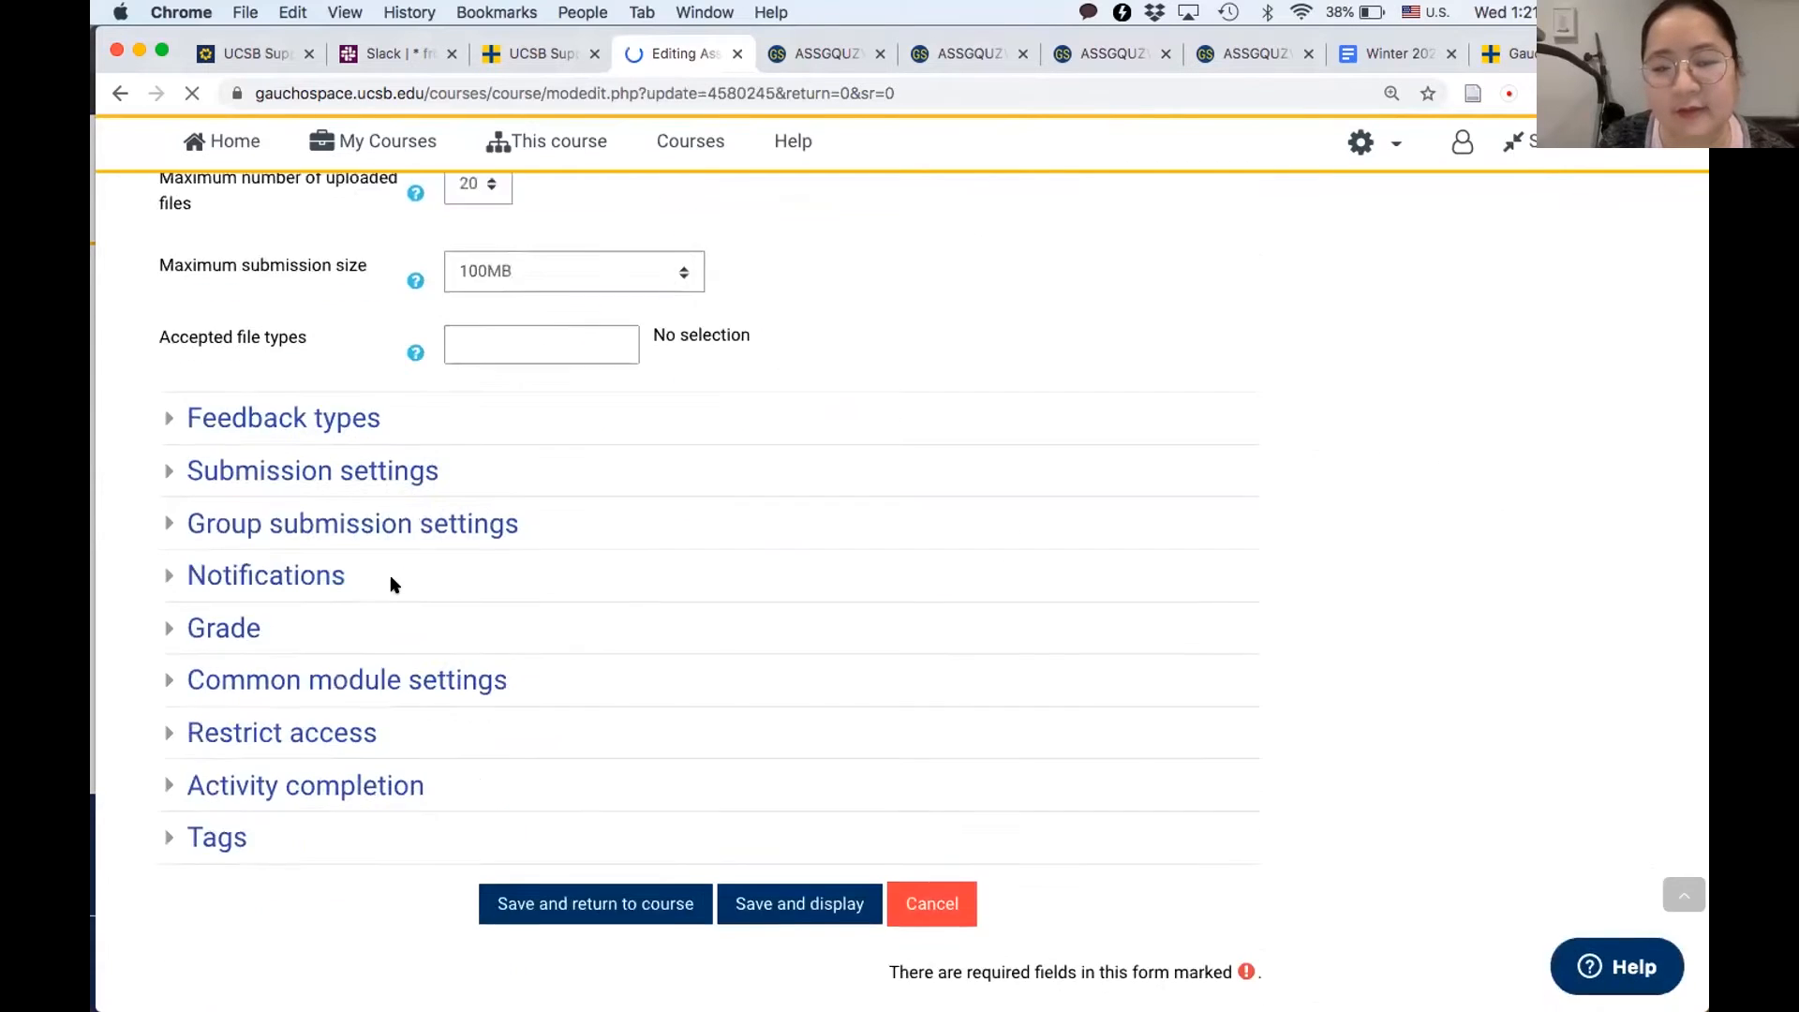
{"action": "scroll", "coordinate": [392, 585], "scroll_direction": "down", "scroll_amount": 2}
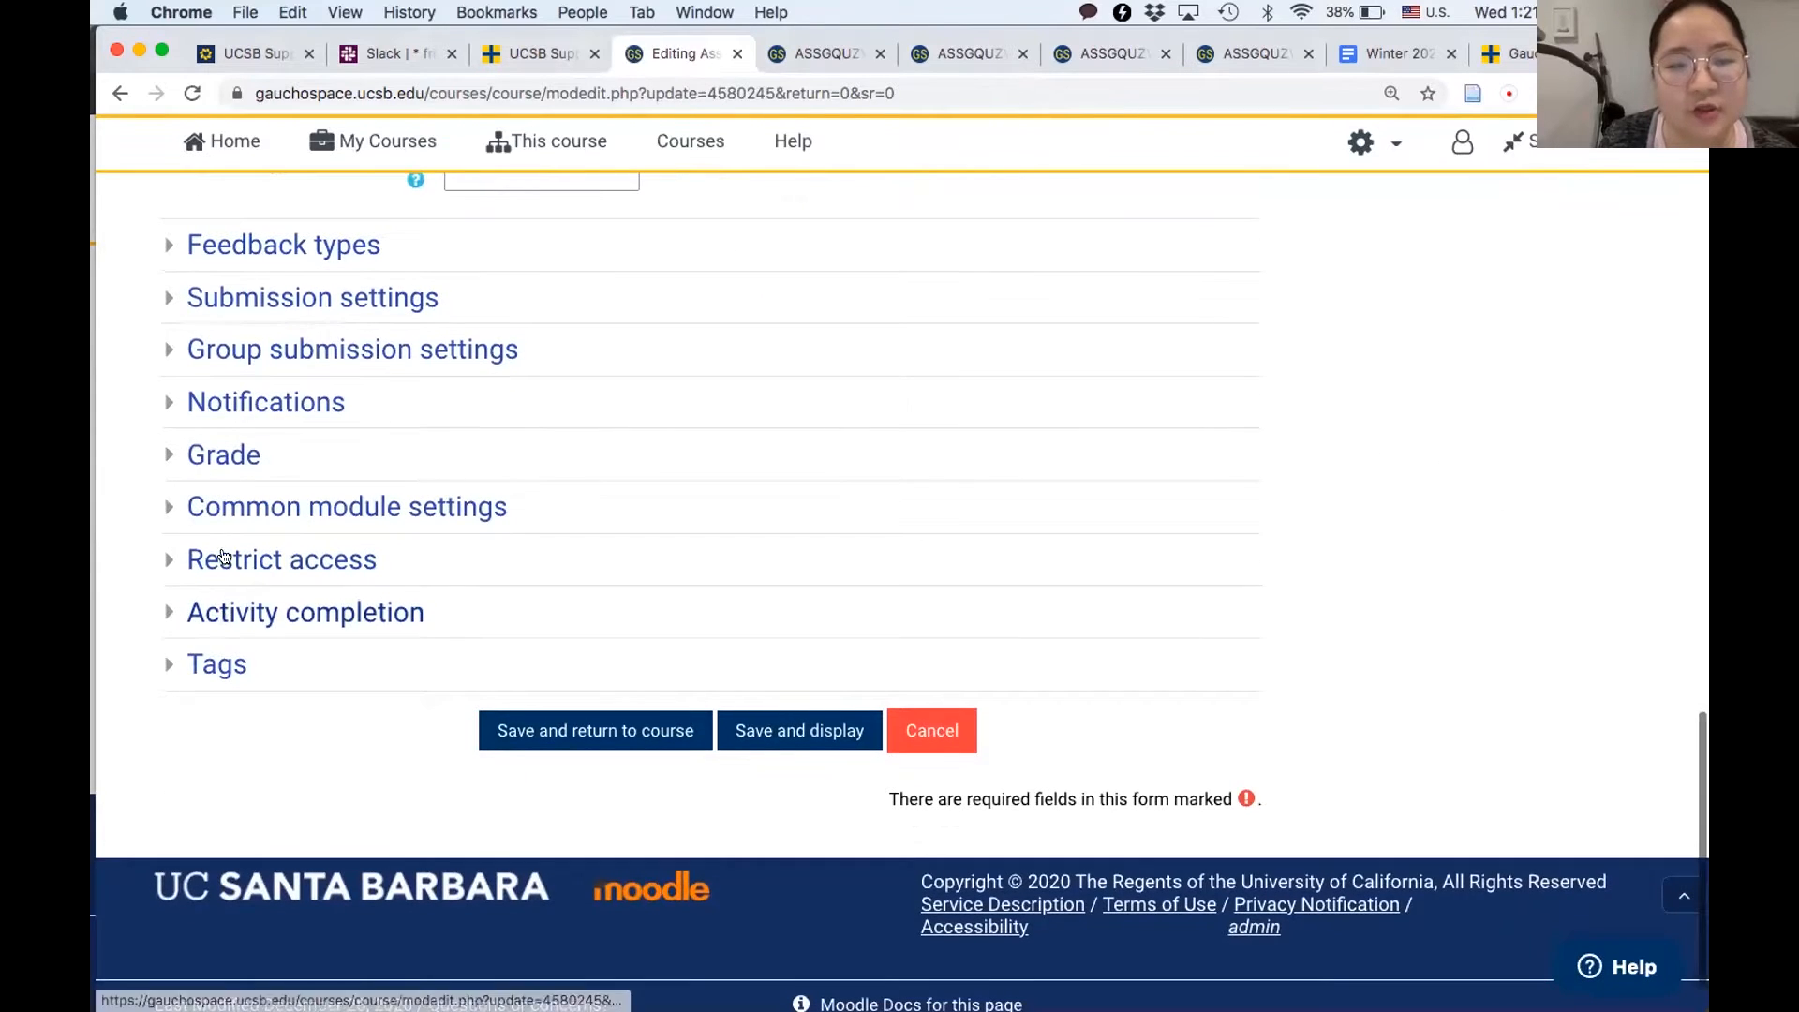
{"action": "left_click", "coordinate": [236, 459]}
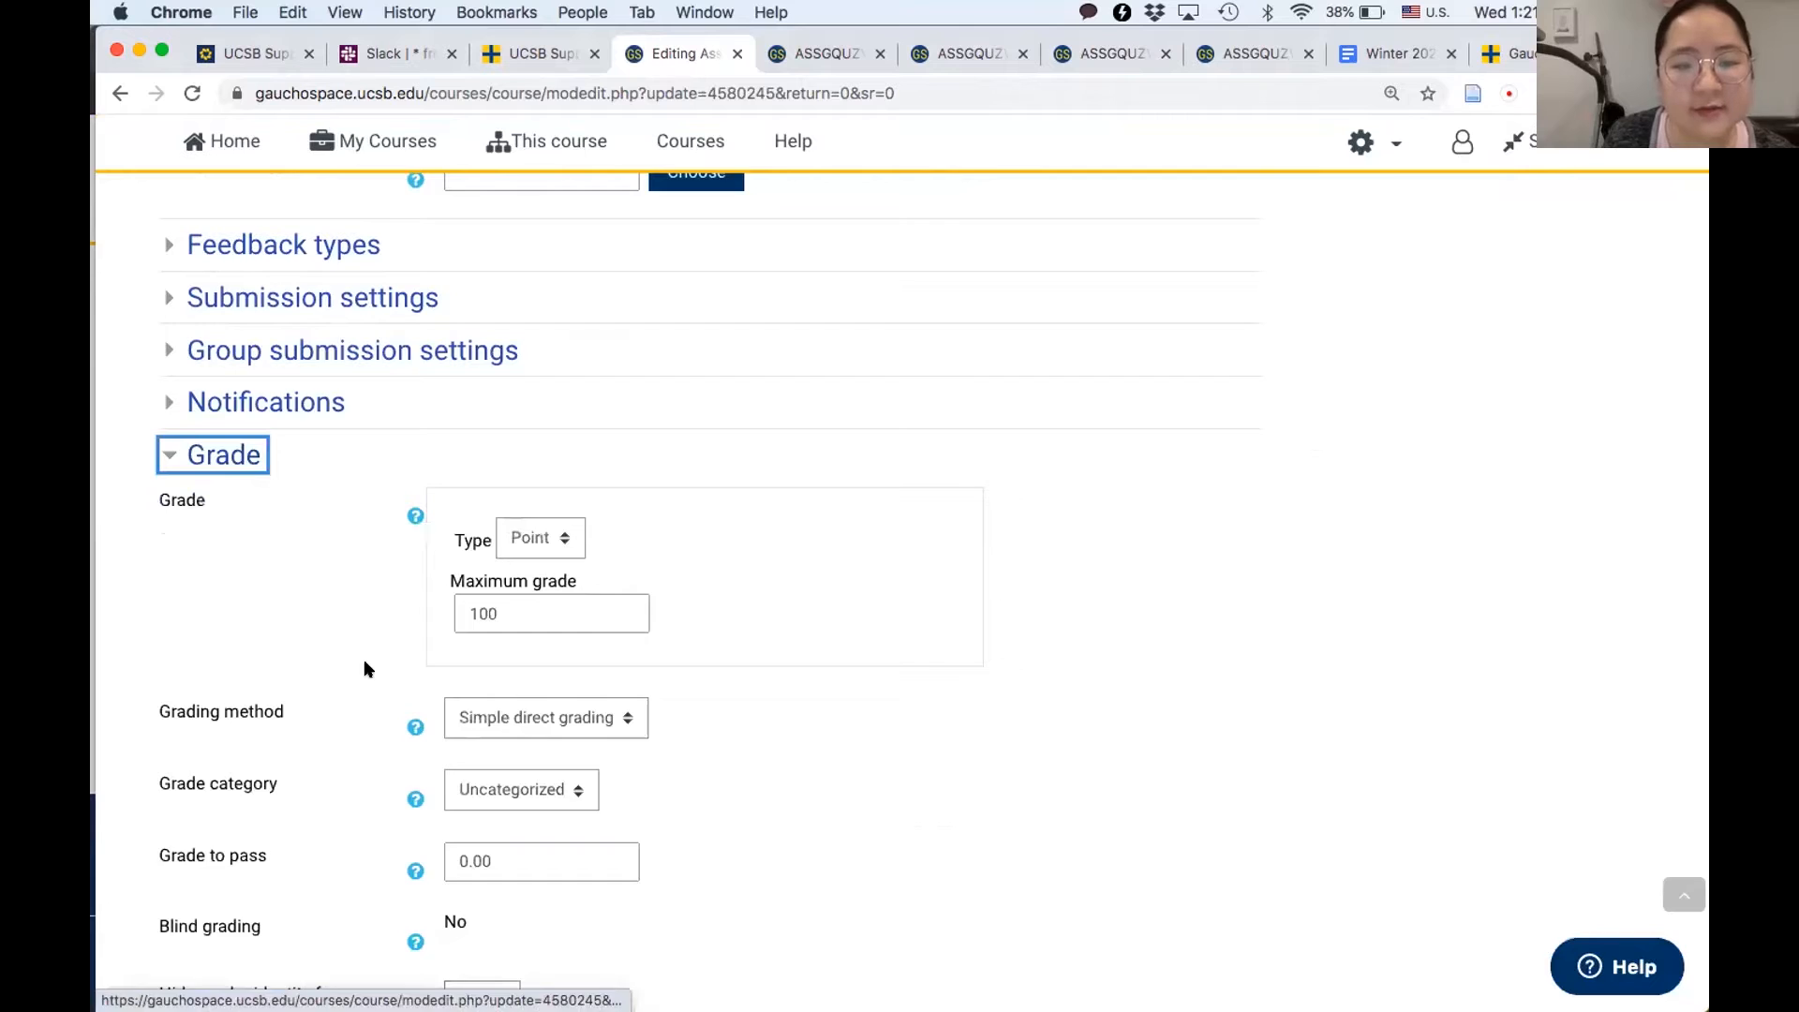
{"action": "scroll", "coordinate": [364, 660], "scroll_direction": "down", "scroll_amount": 5}
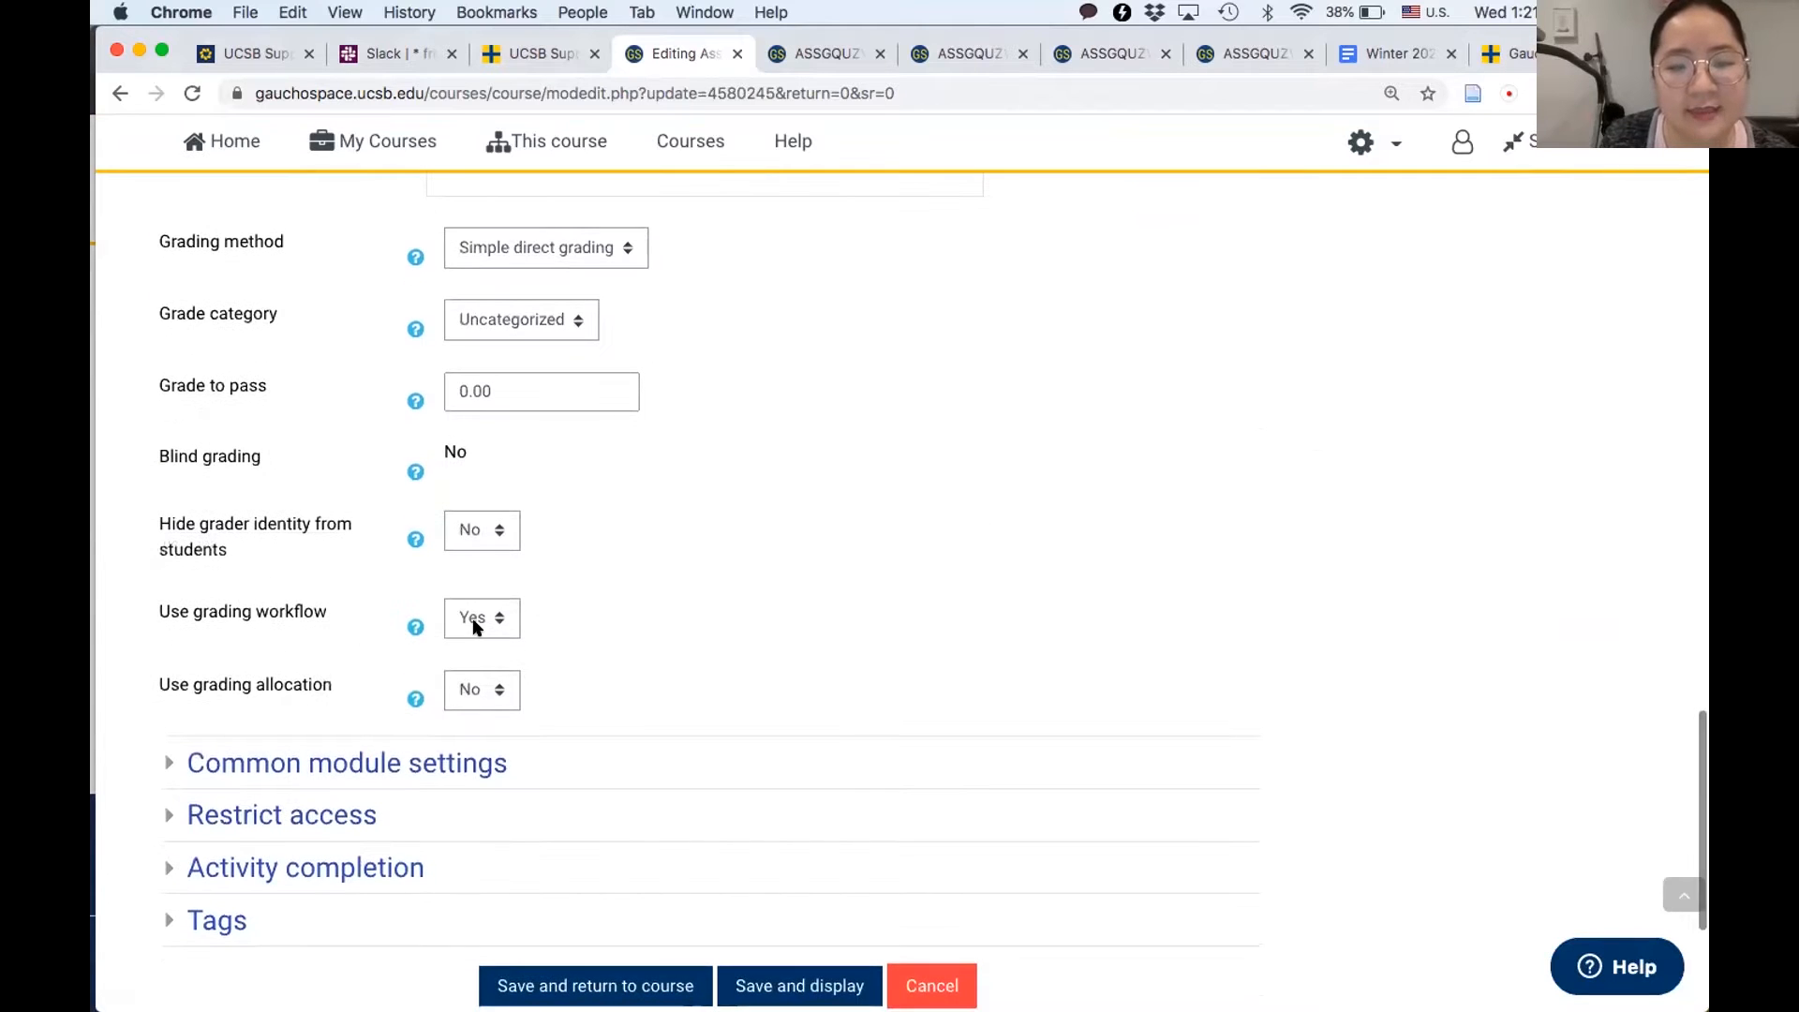
{"action": "left_click", "coordinate": [475, 626]}
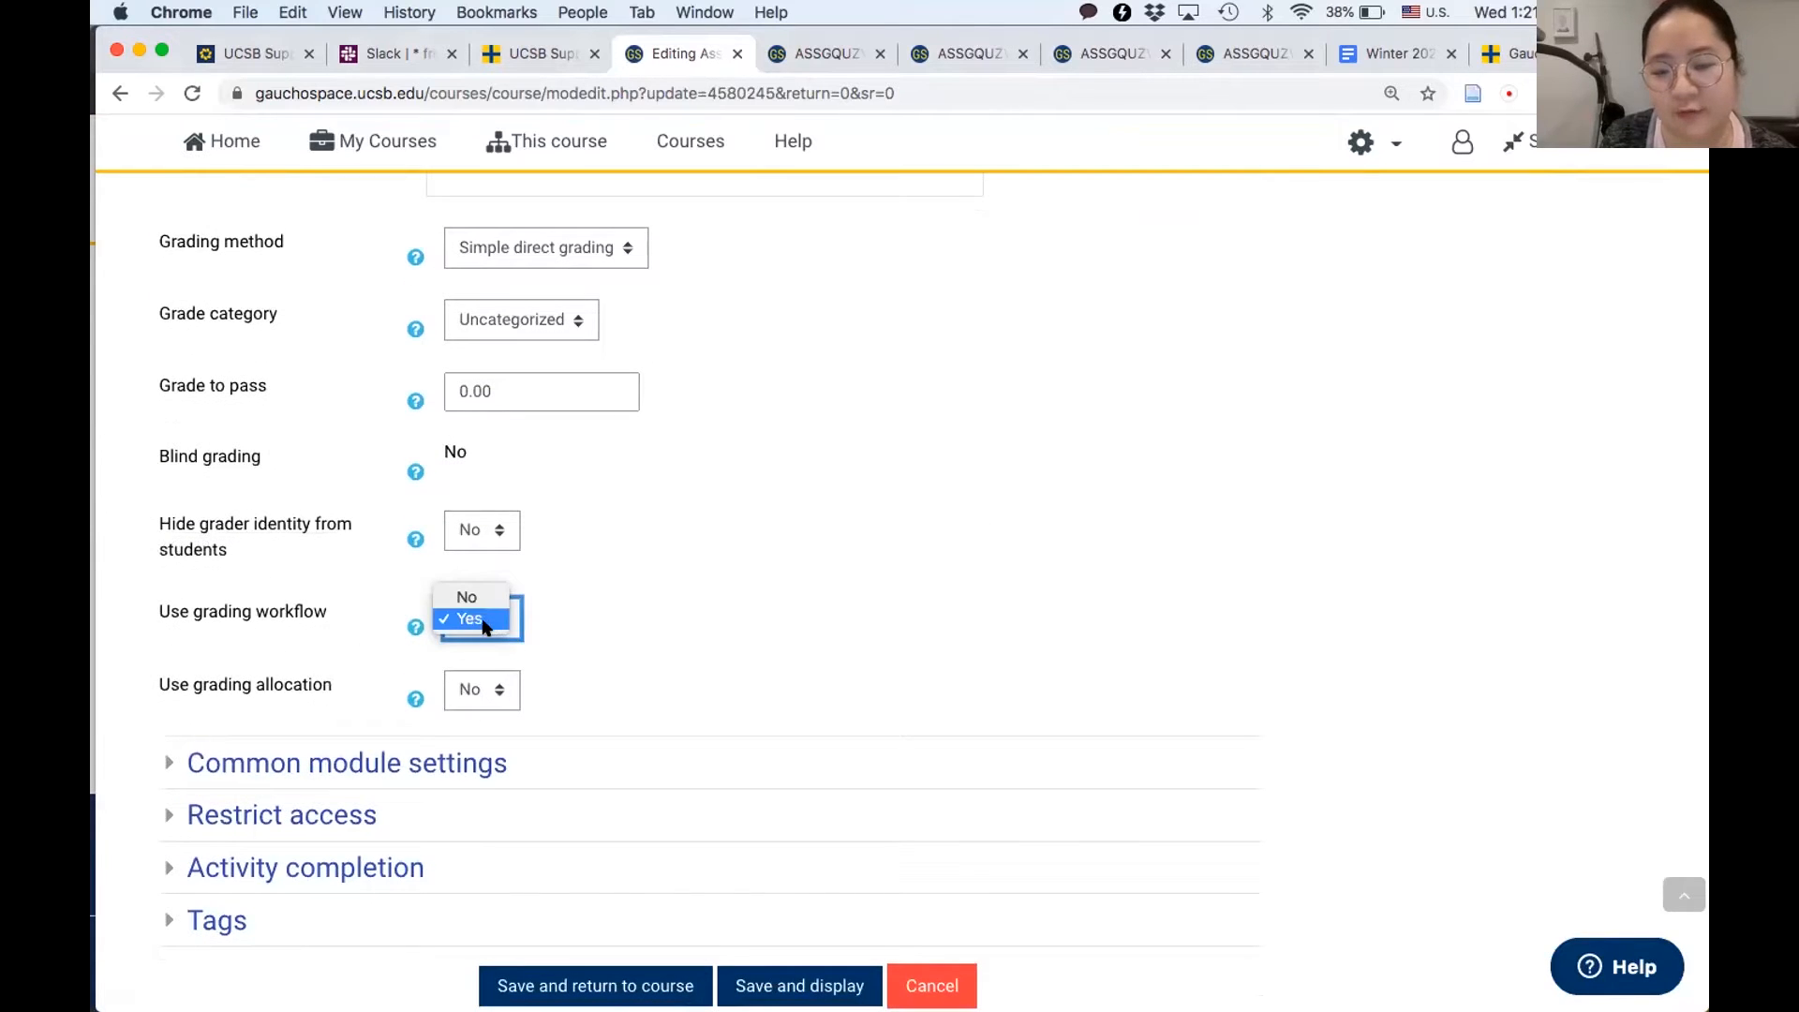
{"action": "left_click", "coordinate": [572, 608]}
{"action": "left_click", "coordinate": [607, 614]}
{"action": "scroll", "coordinate": [607, 614], "scroll_direction": "down", "scroll_amount": 2}
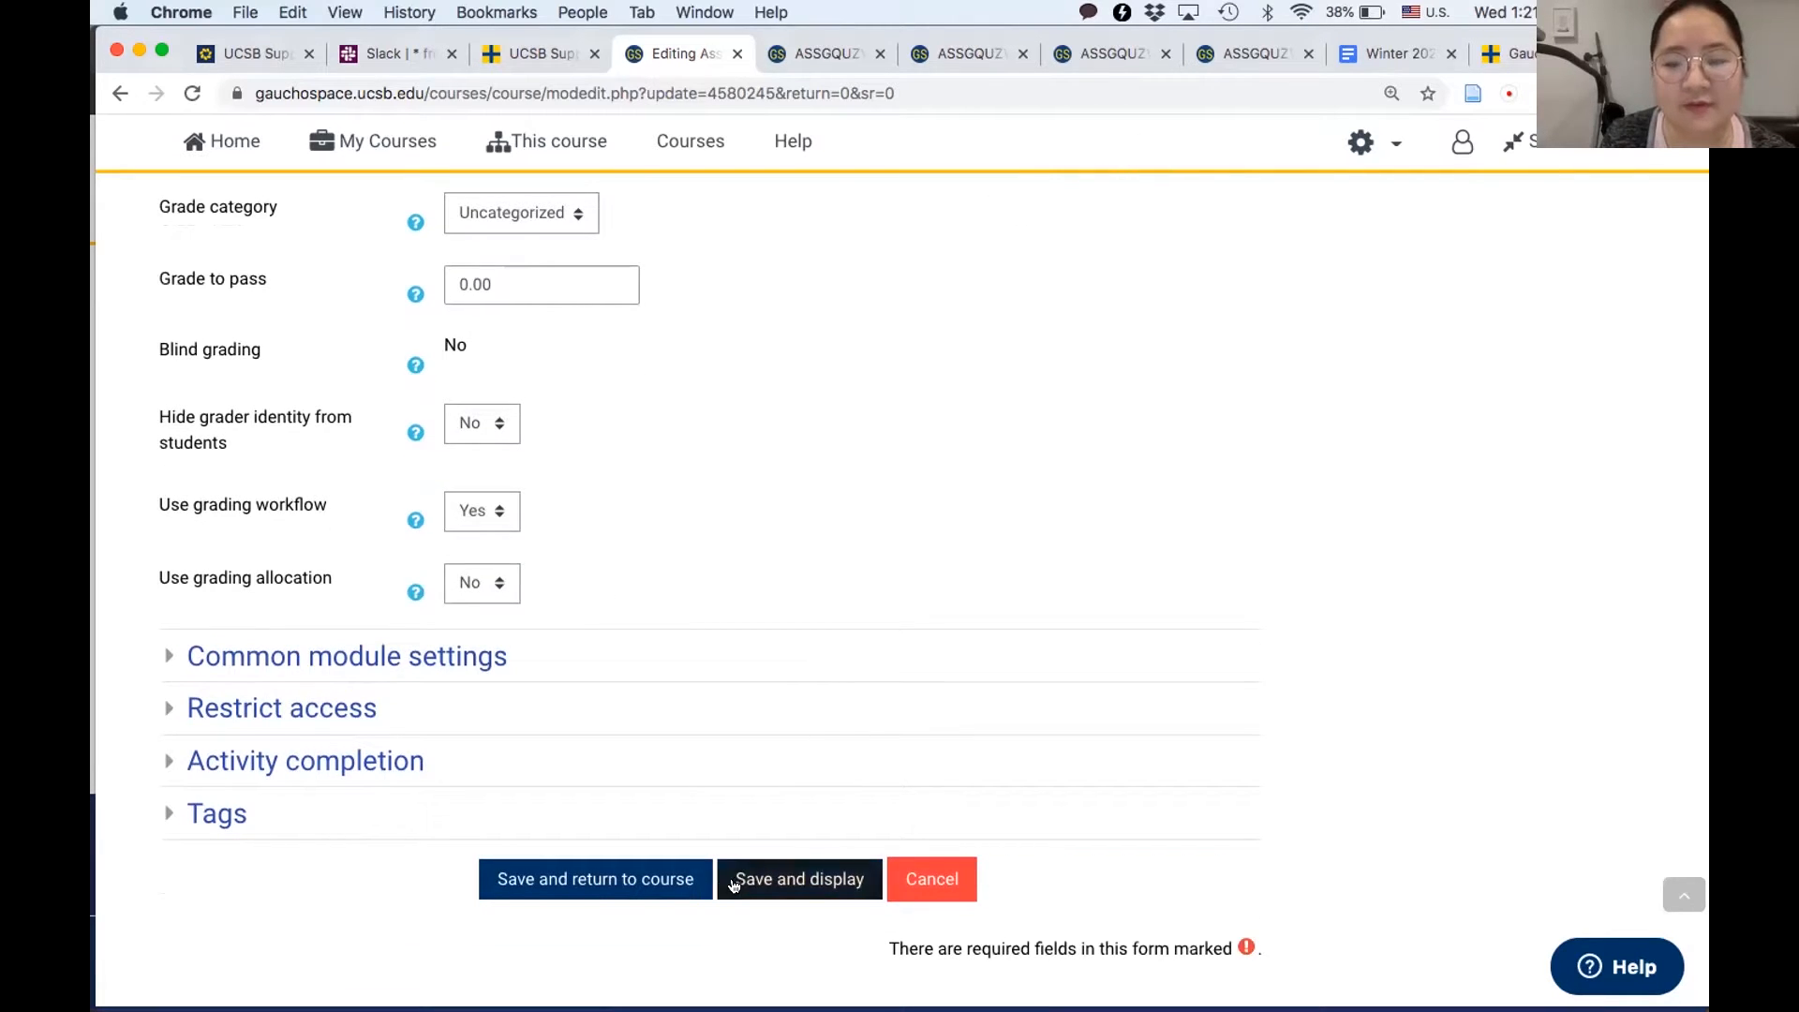
{"action": "left_click", "coordinate": [749, 883]}
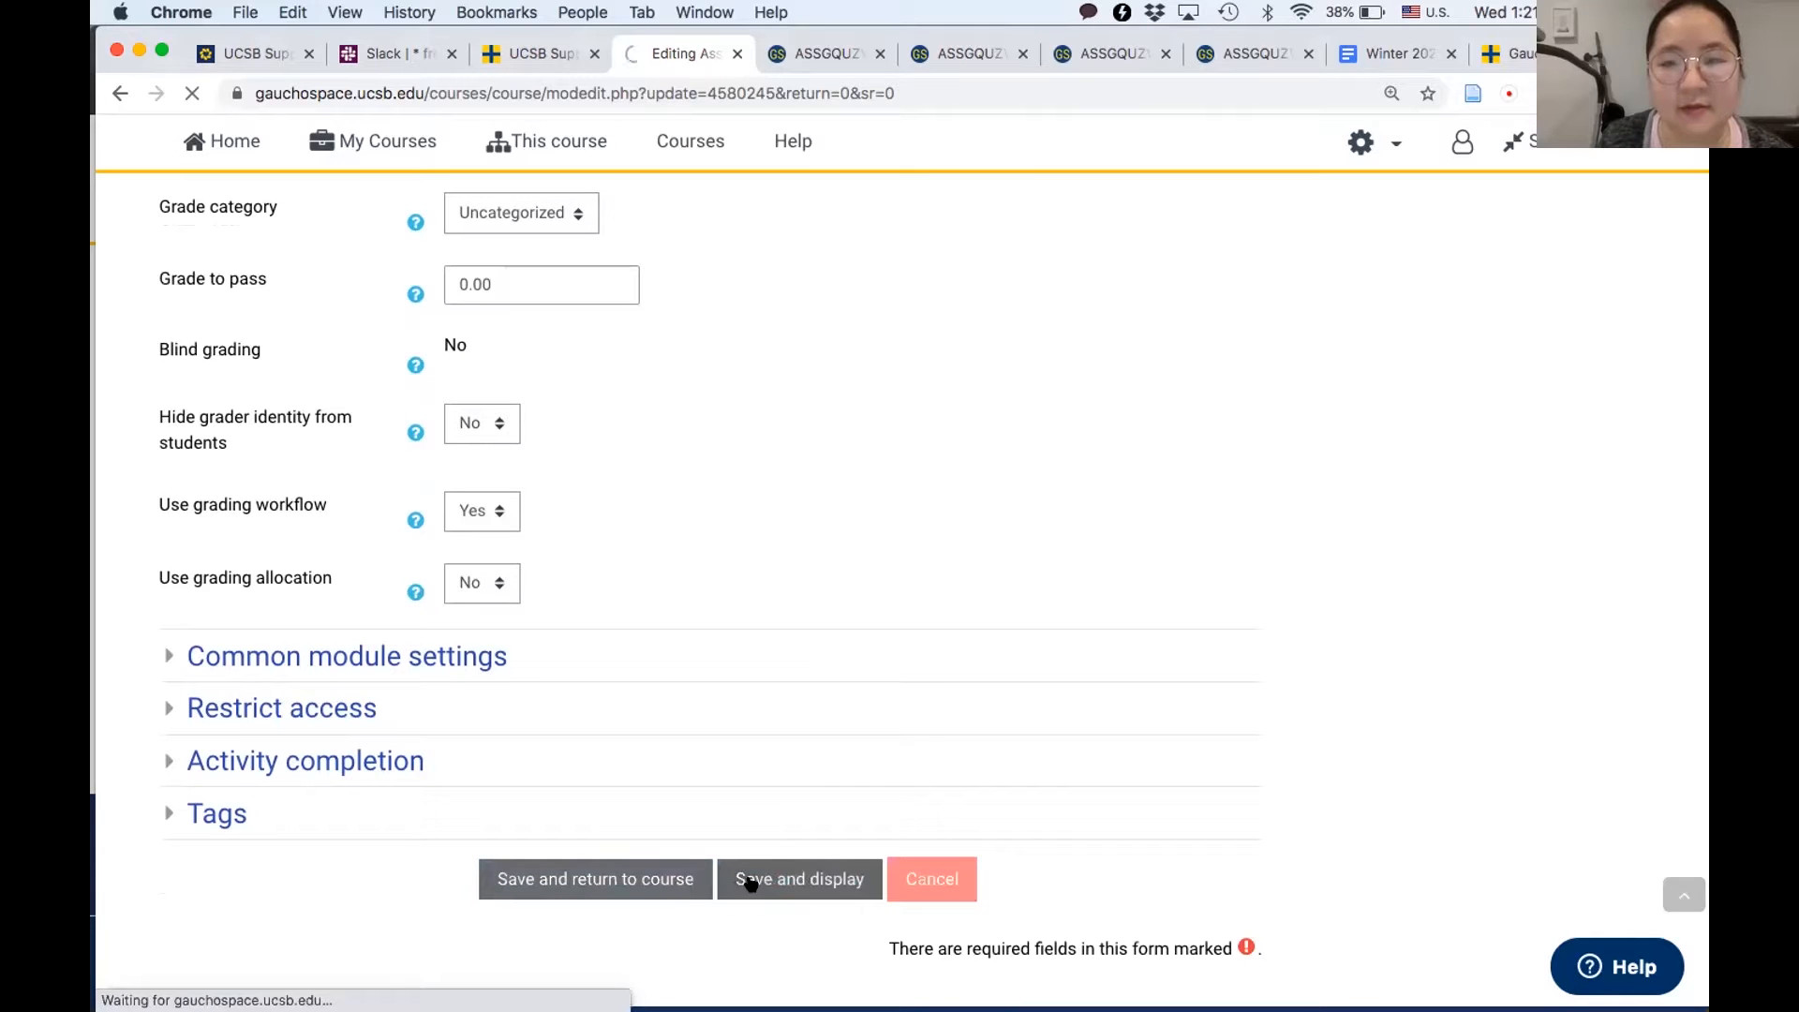
- Check the grading summary of "Assignment with Grading Workflow" and open the list of all its submissions
{"action": "scroll", "coordinate": [956, 694], "scroll_direction": "down", "scroll_amount": 5}
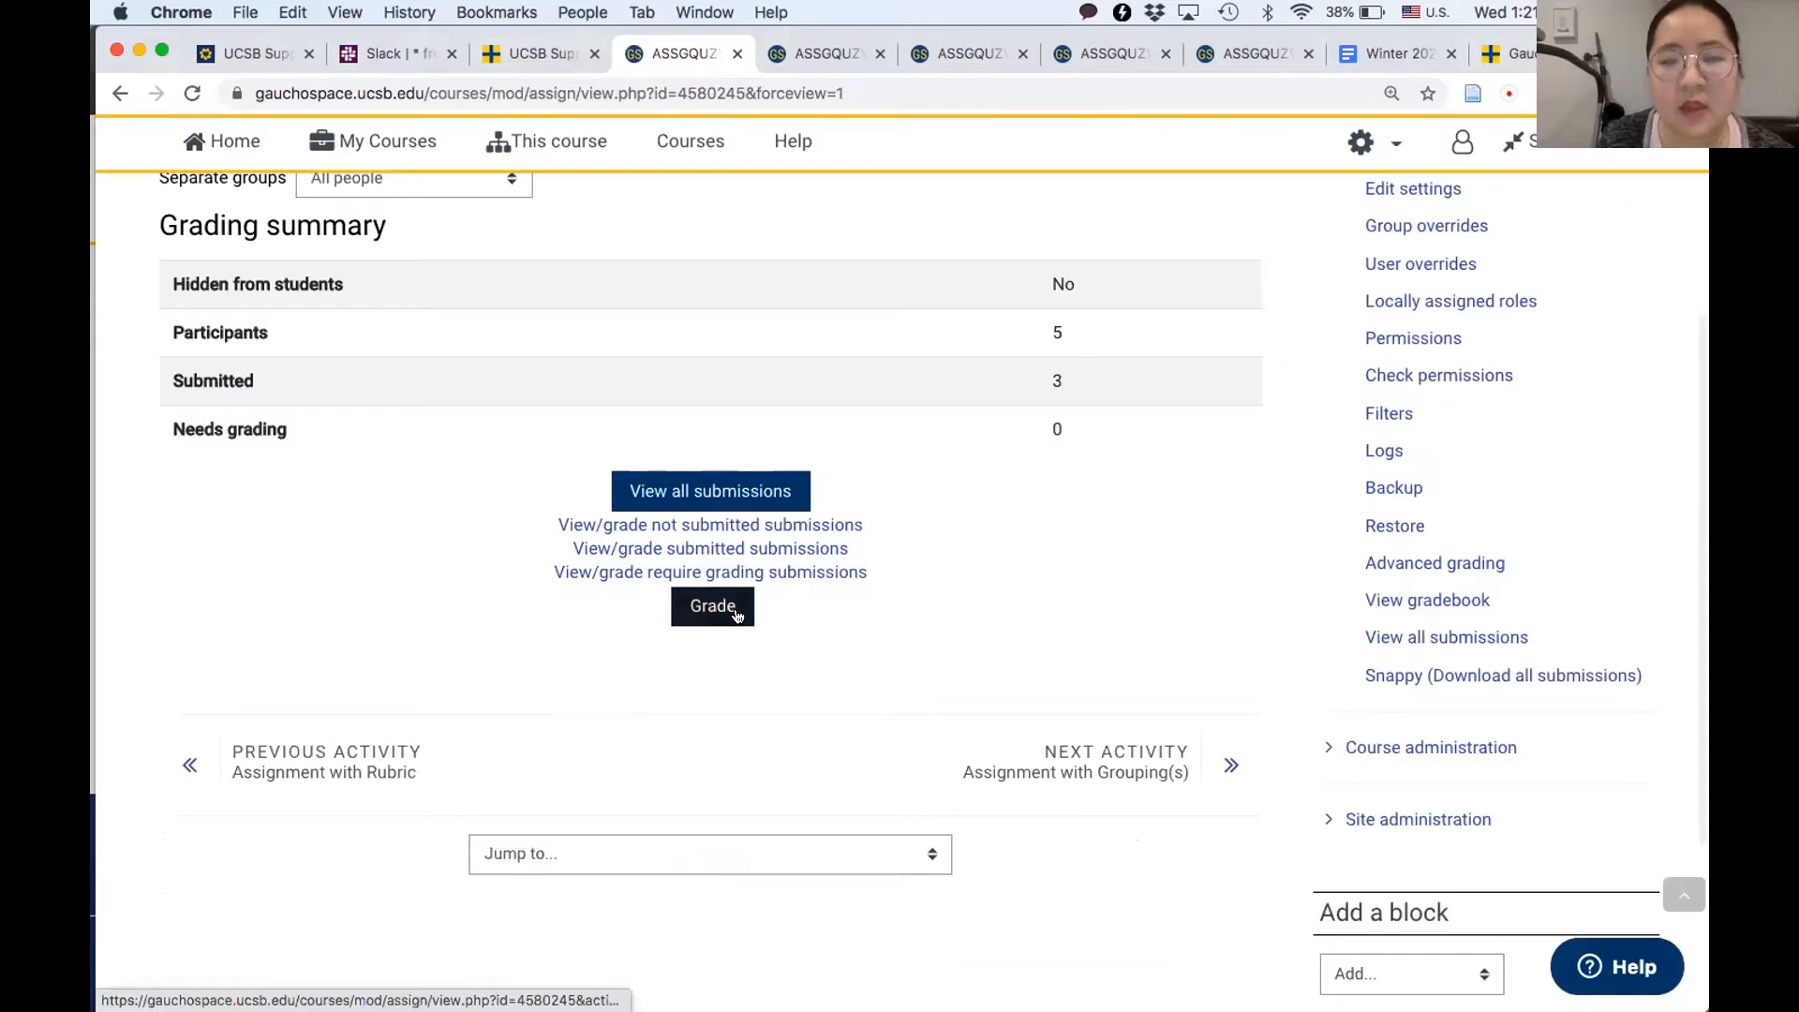
{"action": "scroll", "coordinate": [679, 682], "scroll_direction": "up", "scroll_amount": 5}
{"action": "scroll", "coordinate": [675, 687], "scroll_direction": "down", "scroll_amount": 2}
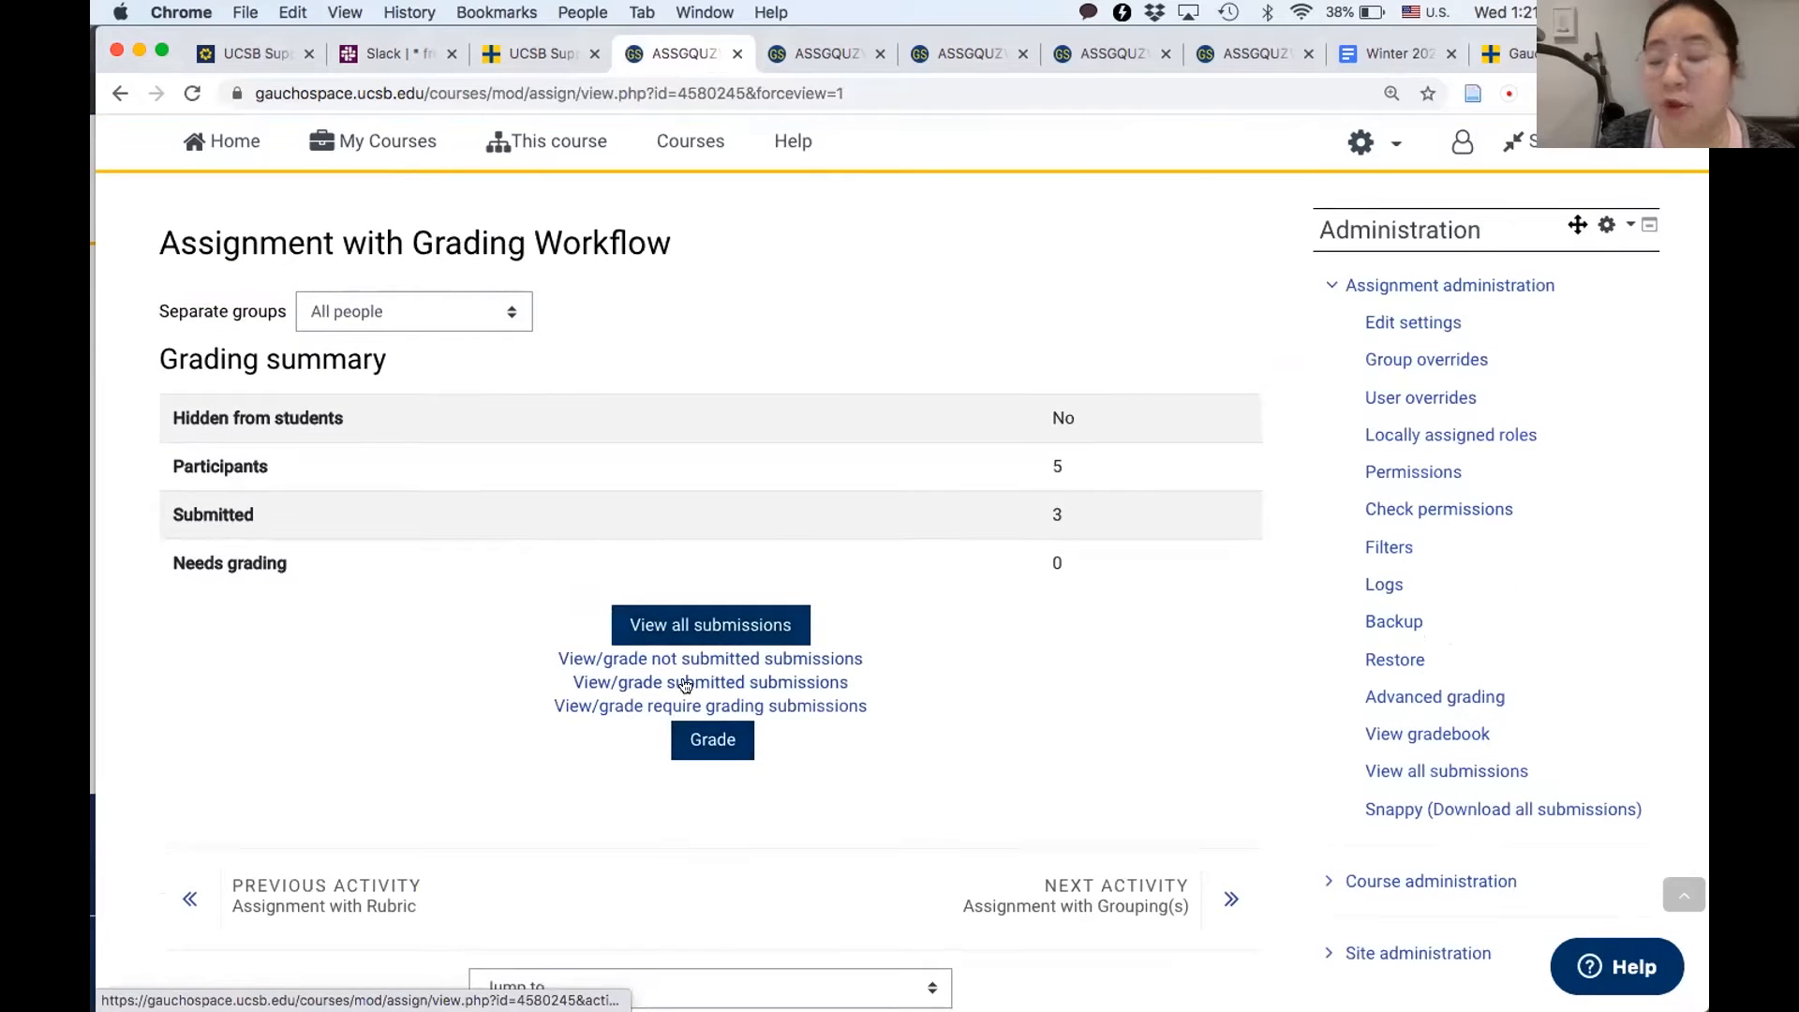
{"action": "scroll", "coordinate": [572, 680], "scroll_direction": "up", "scroll_amount": 2}
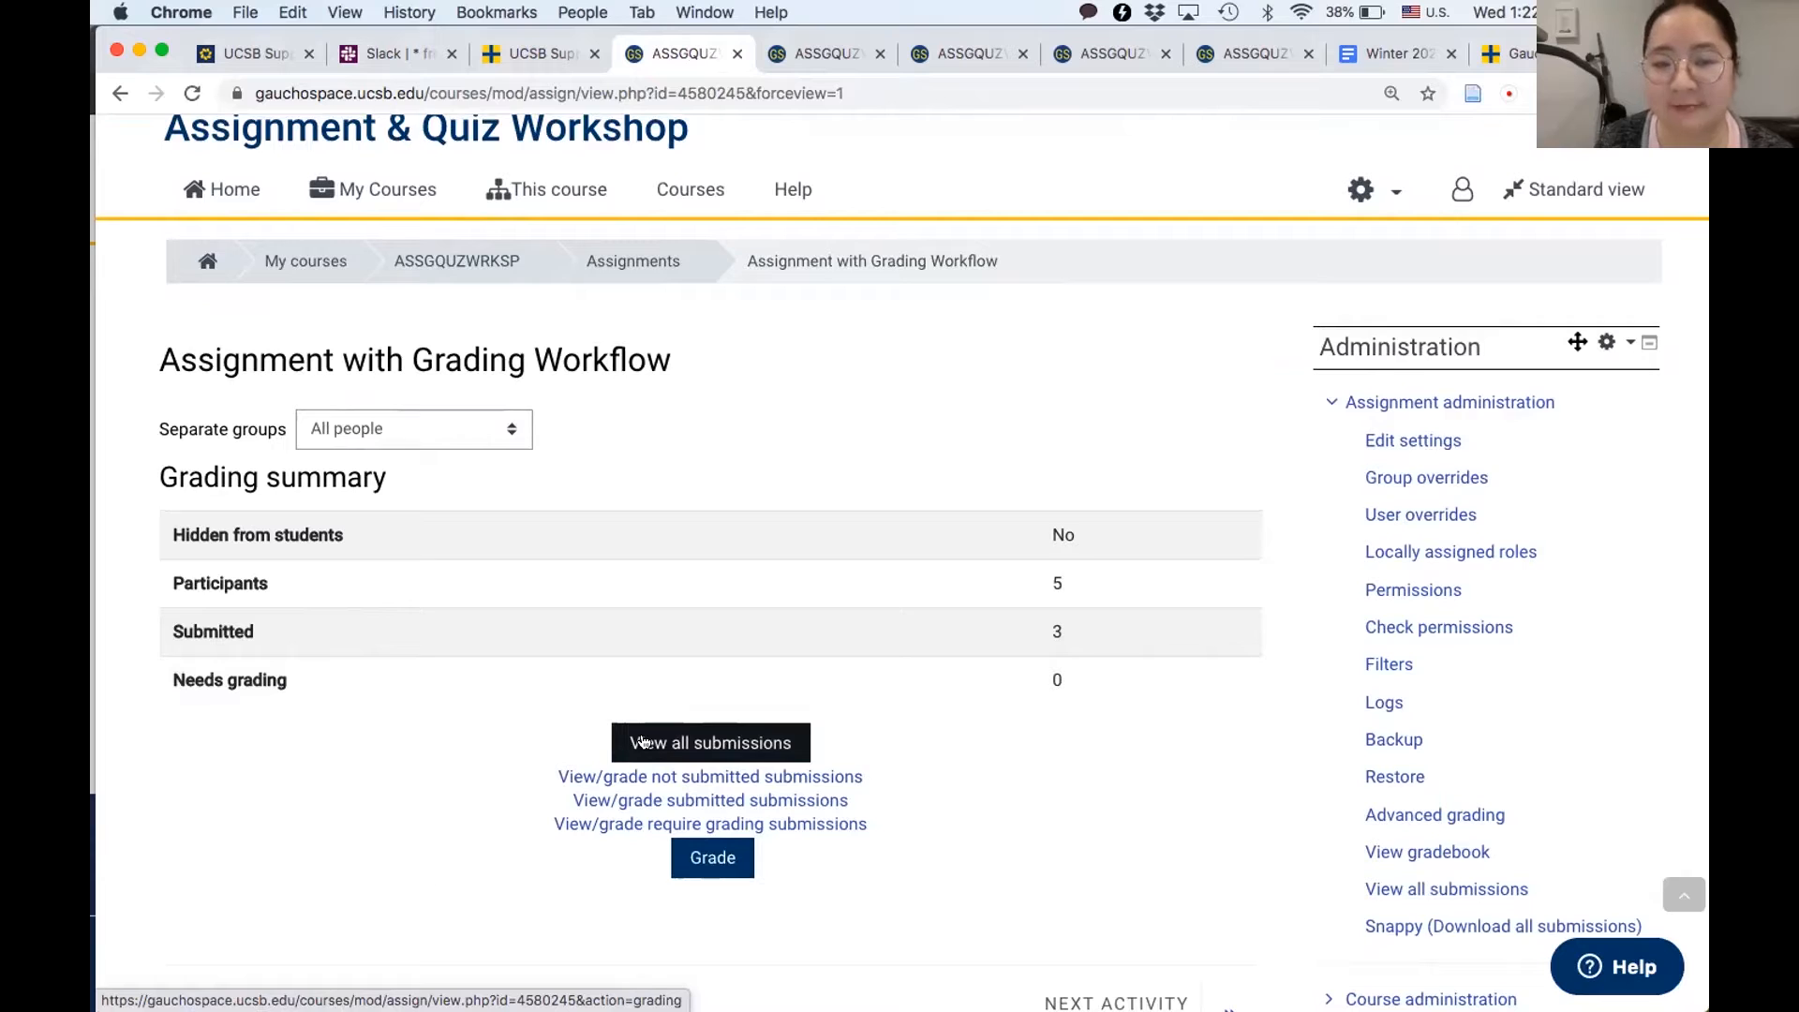
{"action": "left_click", "coordinate": [699, 740]}
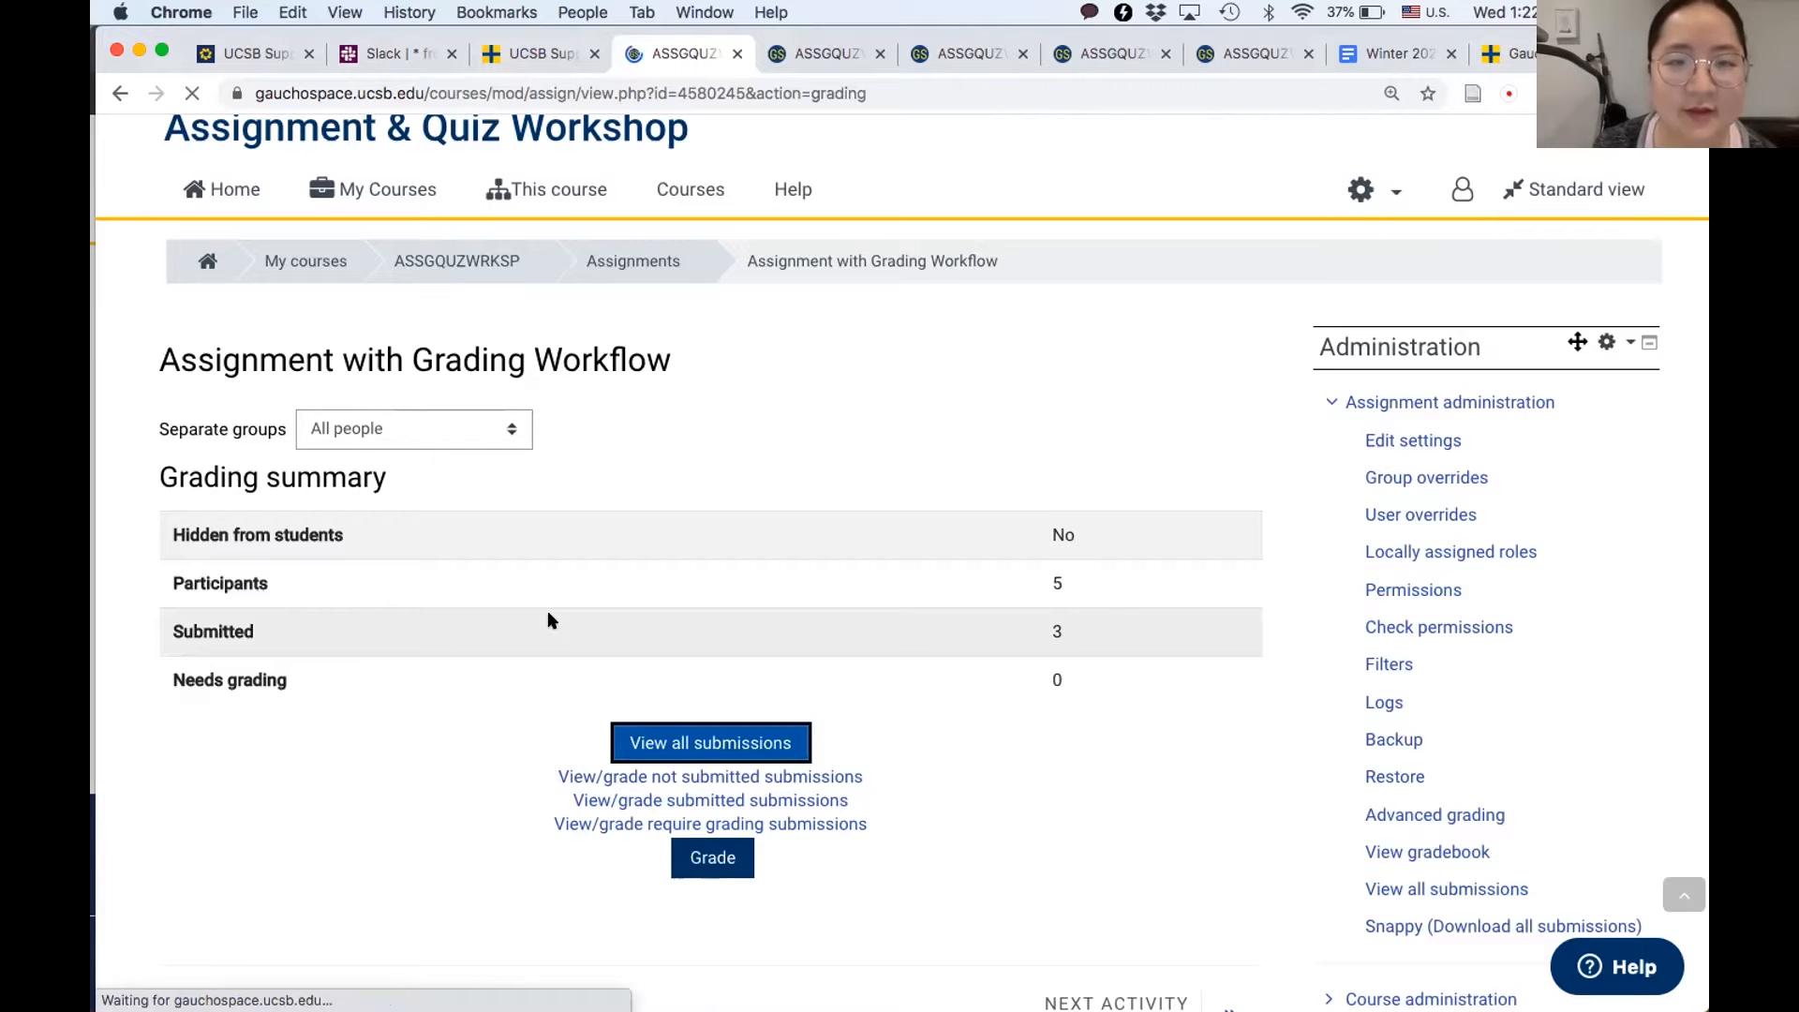
- Select all students in the submissions table and apply the bulk action "Set grading workflow state" to them, confirming the request
{"action": "scroll", "coordinate": [412, 841], "scroll_direction": "down", "scroll_amount": 5}
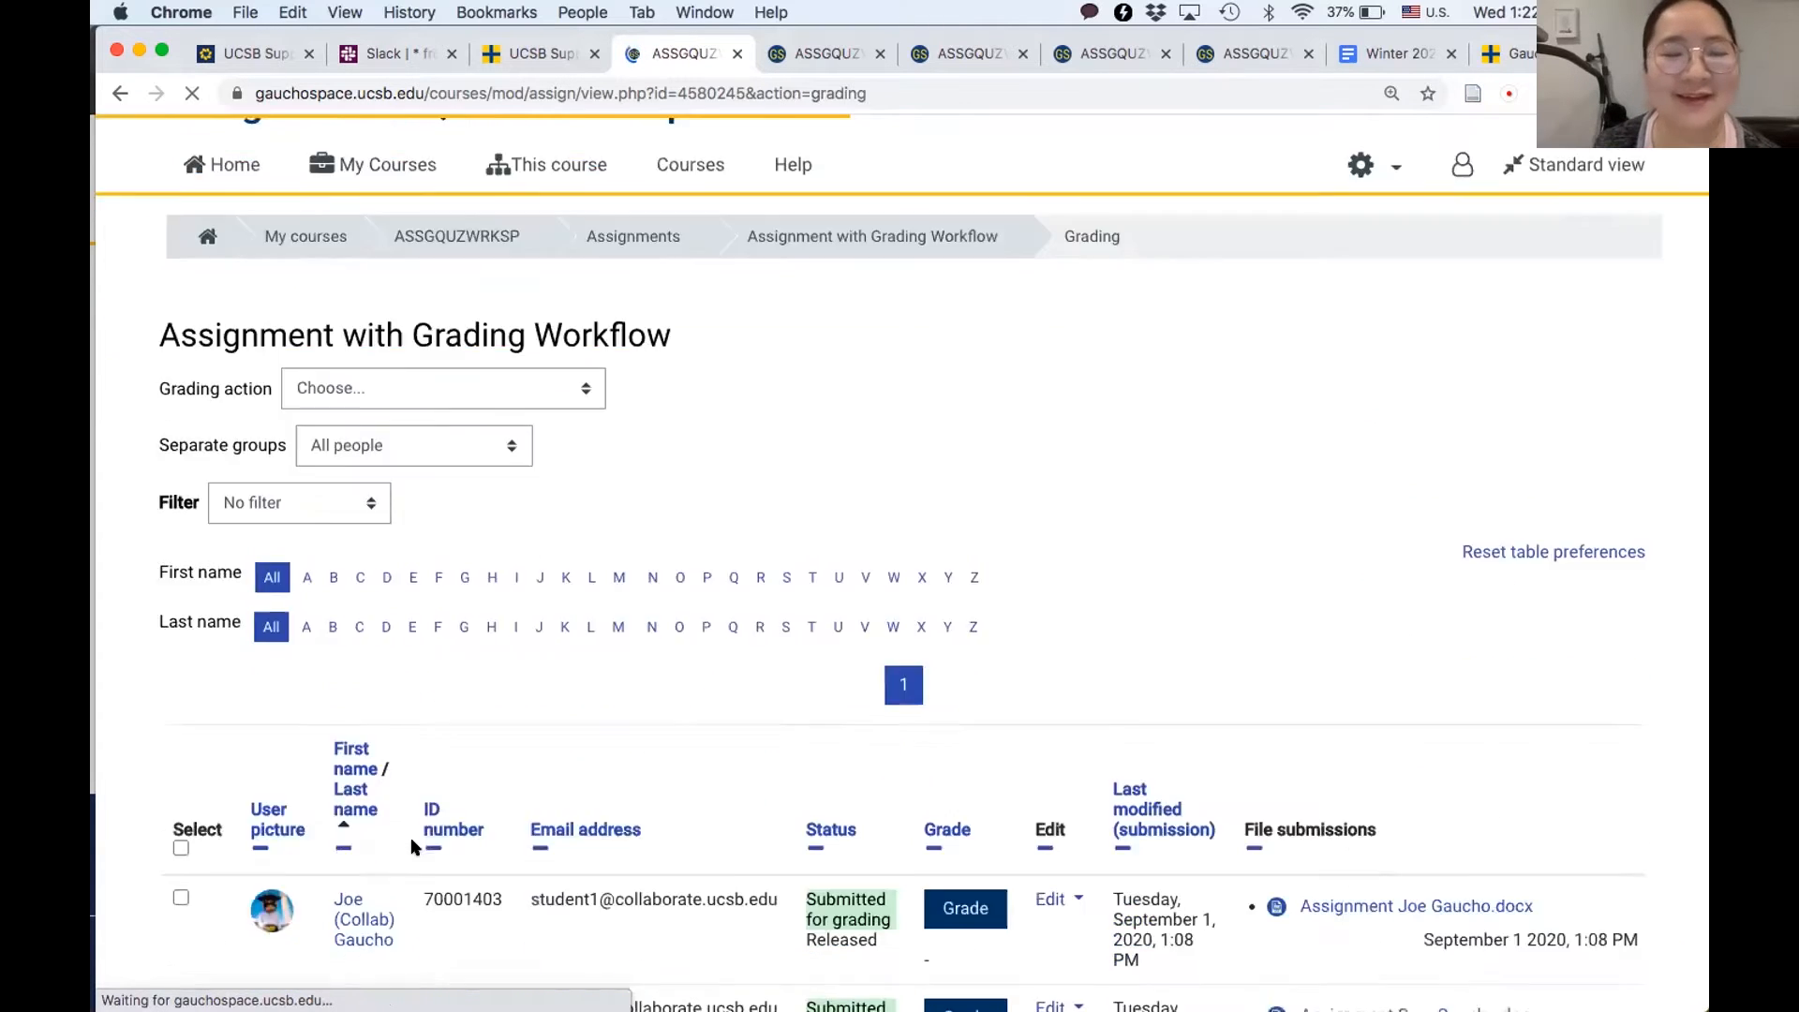
{"action": "scroll", "coordinate": [411, 846], "scroll_direction": "down", "scroll_amount": 5}
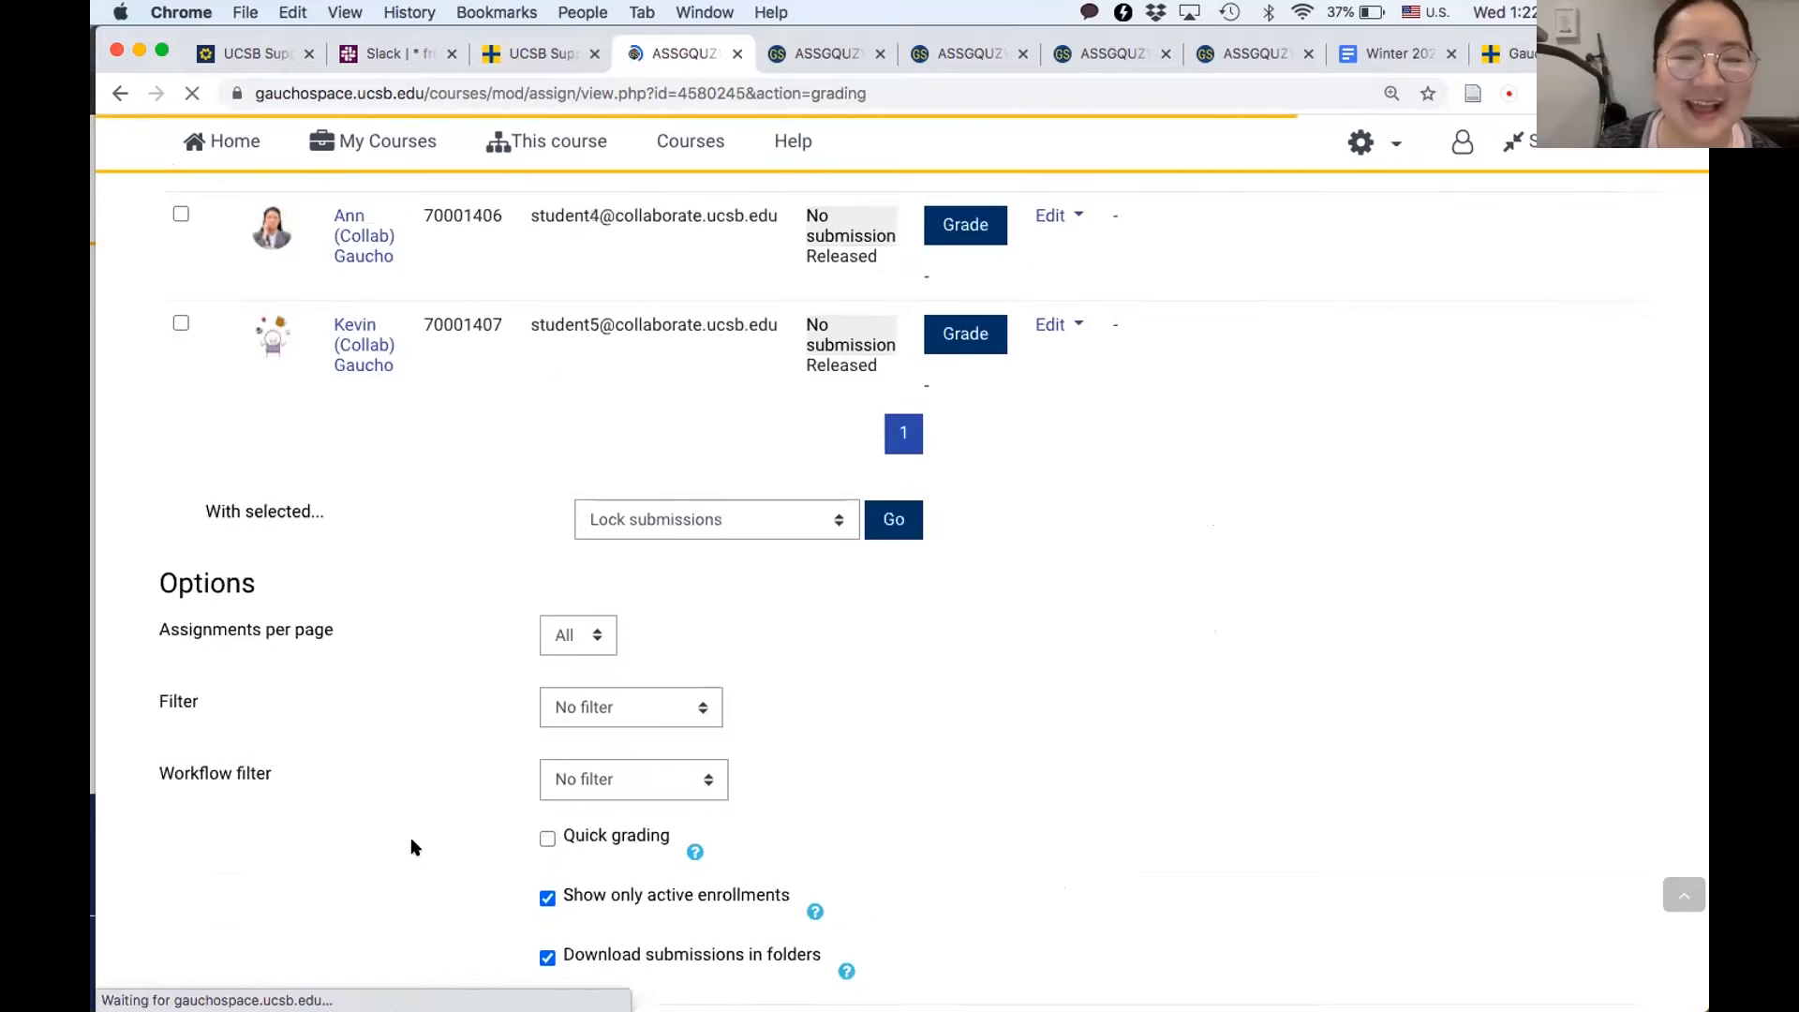
{"action": "scroll", "coordinate": [410, 839], "scroll_direction": "up", "scroll_amount": 5}
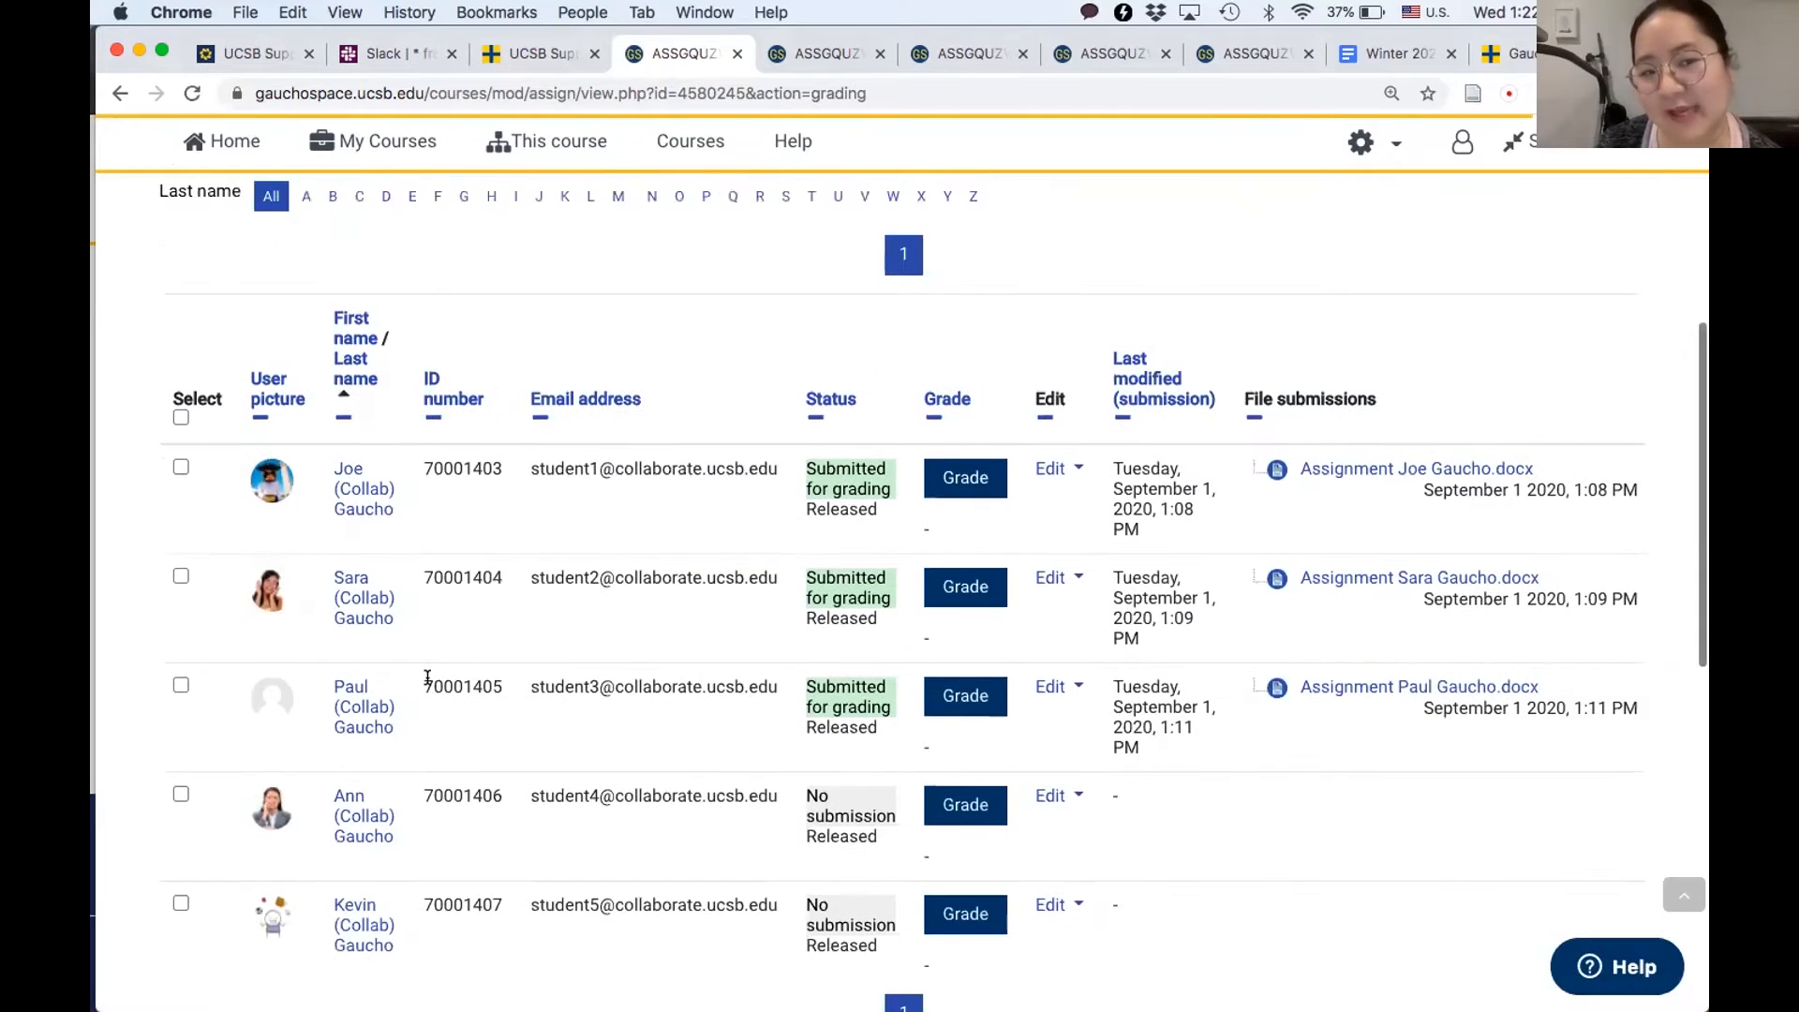
{"action": "scroll", "coordinate": [425, 677], "scroll_direction": "down", "scroll_amount": 3}
{"action": "scroll", "coordinate": [427, 683], "scroll_direction": "down", "scroll_amount": 2}
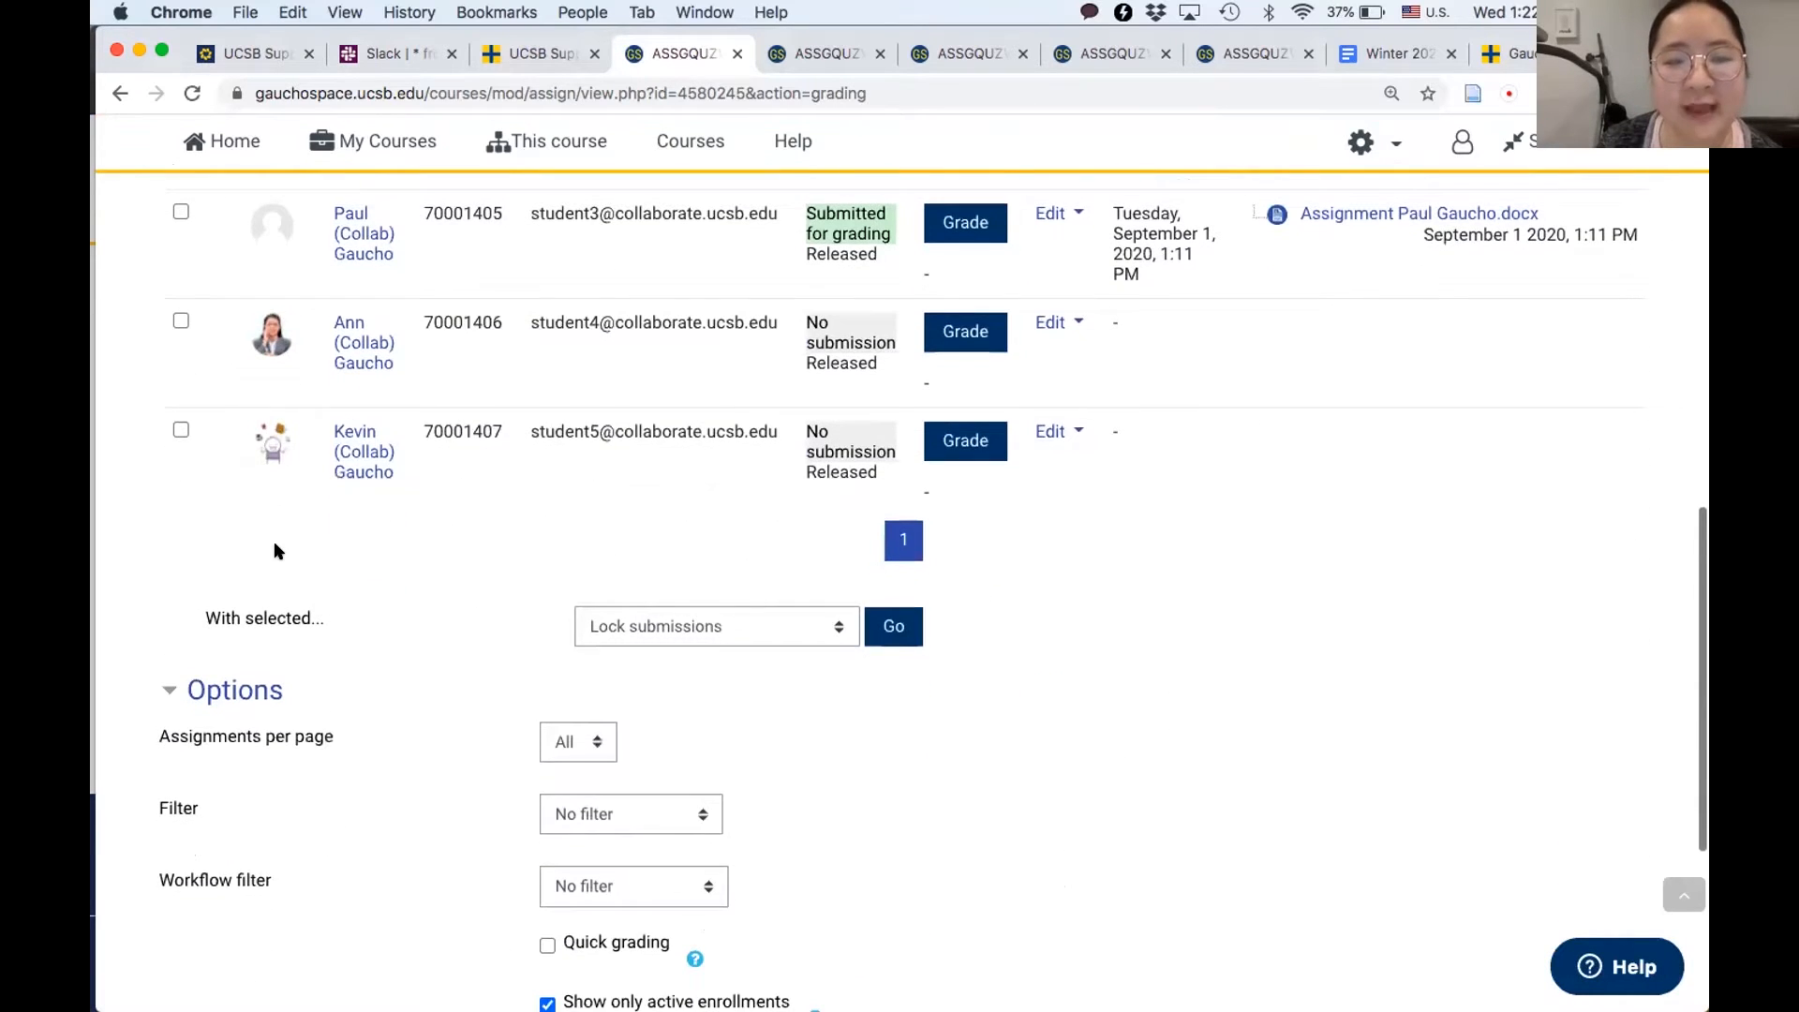
{"action": "scroll", "coordinate": [278, 550], "scroll_direction": "up", "scroll_amount": 2}
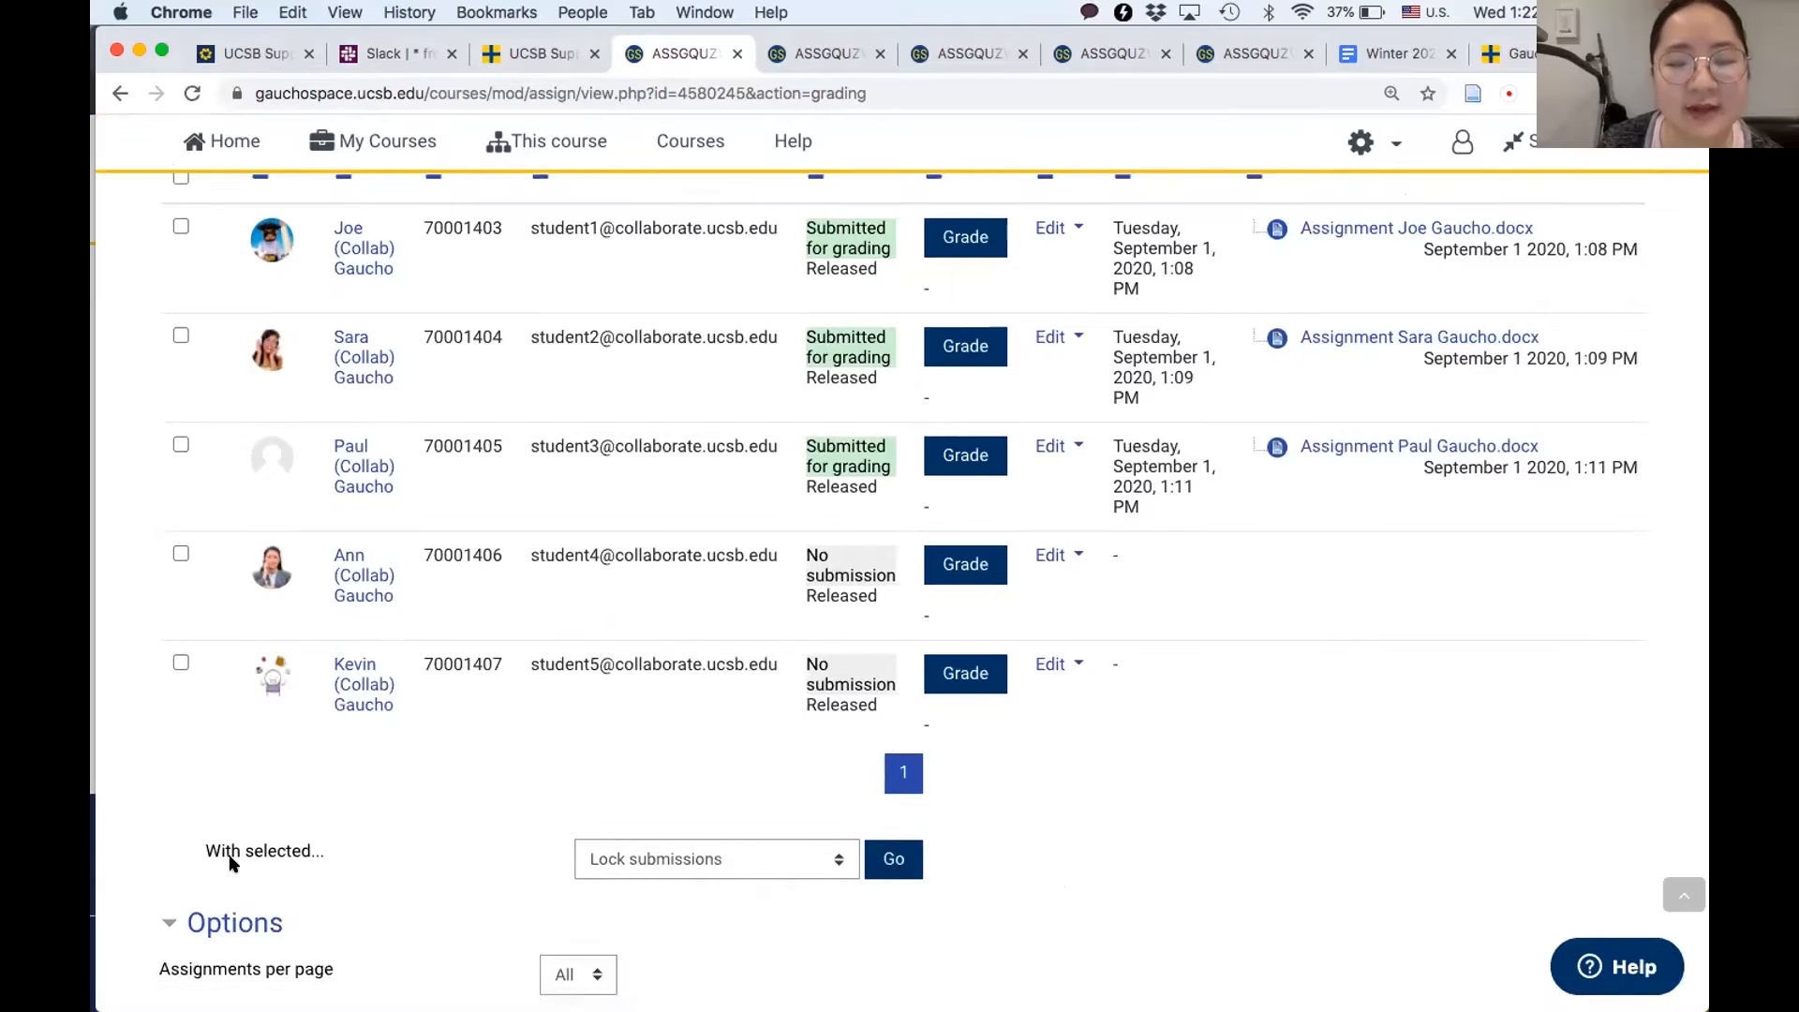
{"action": "scroll", "coordinate": [332, 729], "scroll_direction": "up", "scroll_amount": 2}
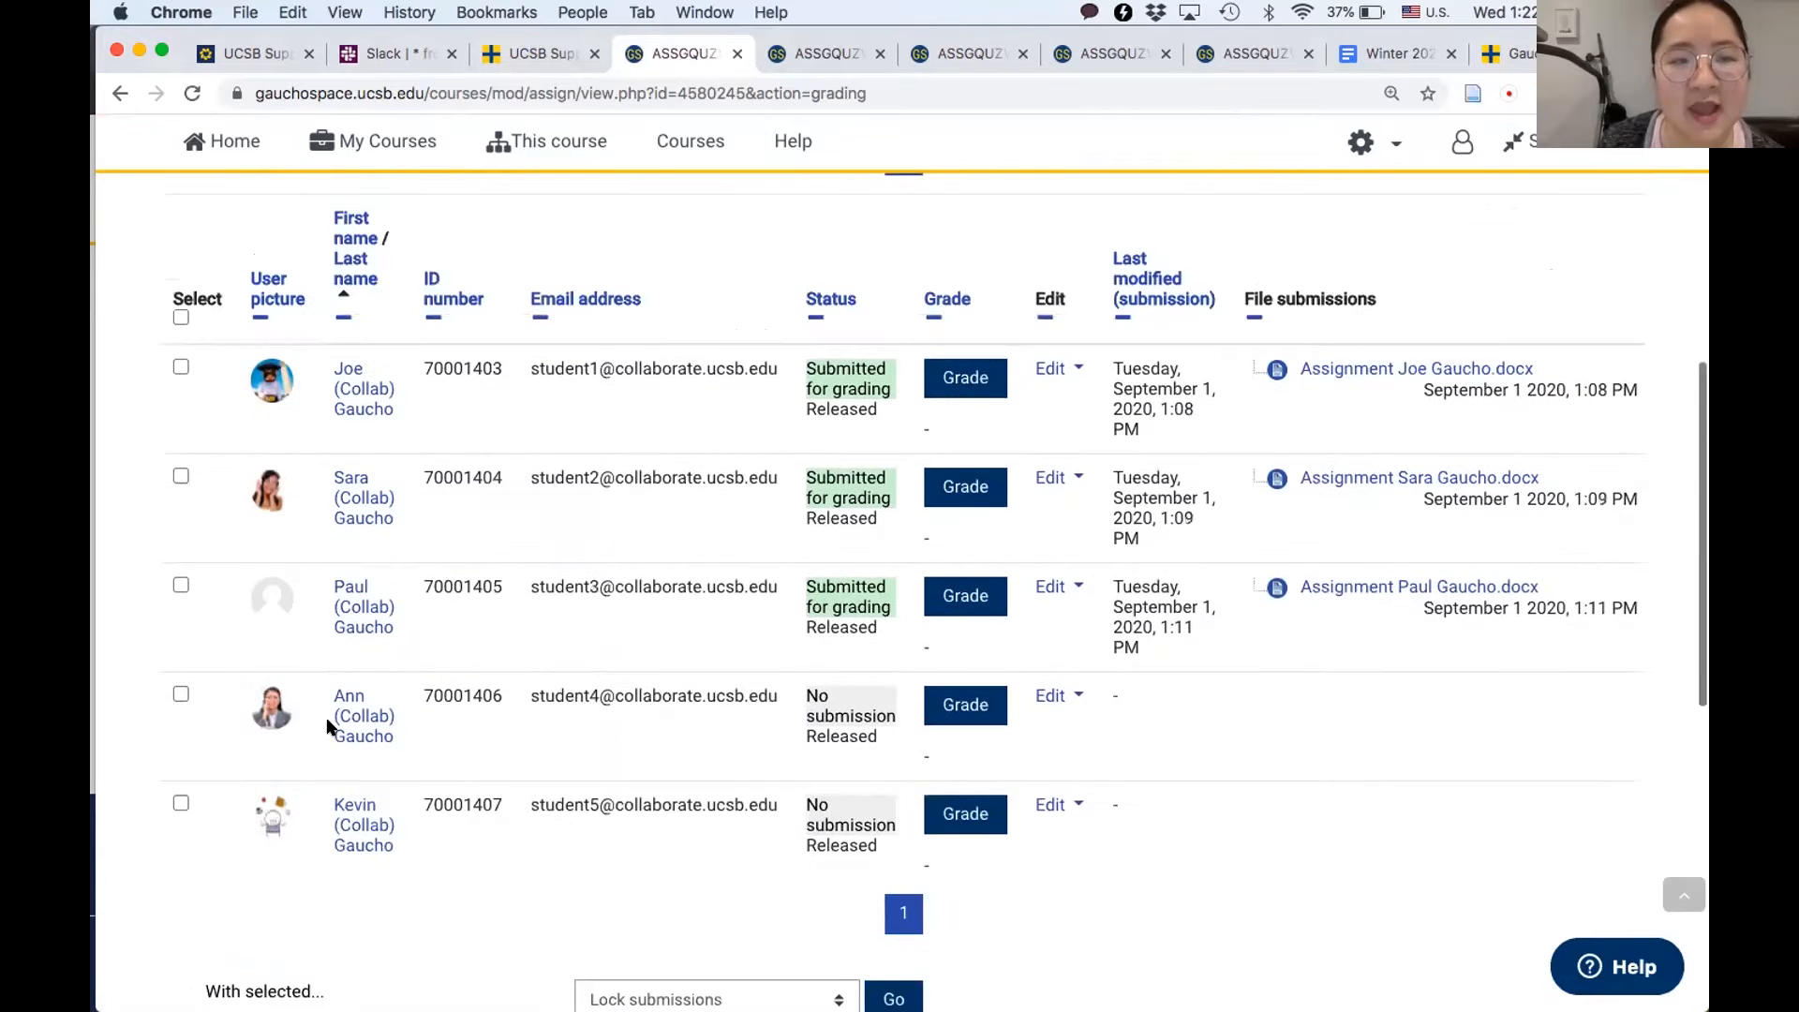
{"action": "left_click", "coordinate": [179, 318]}
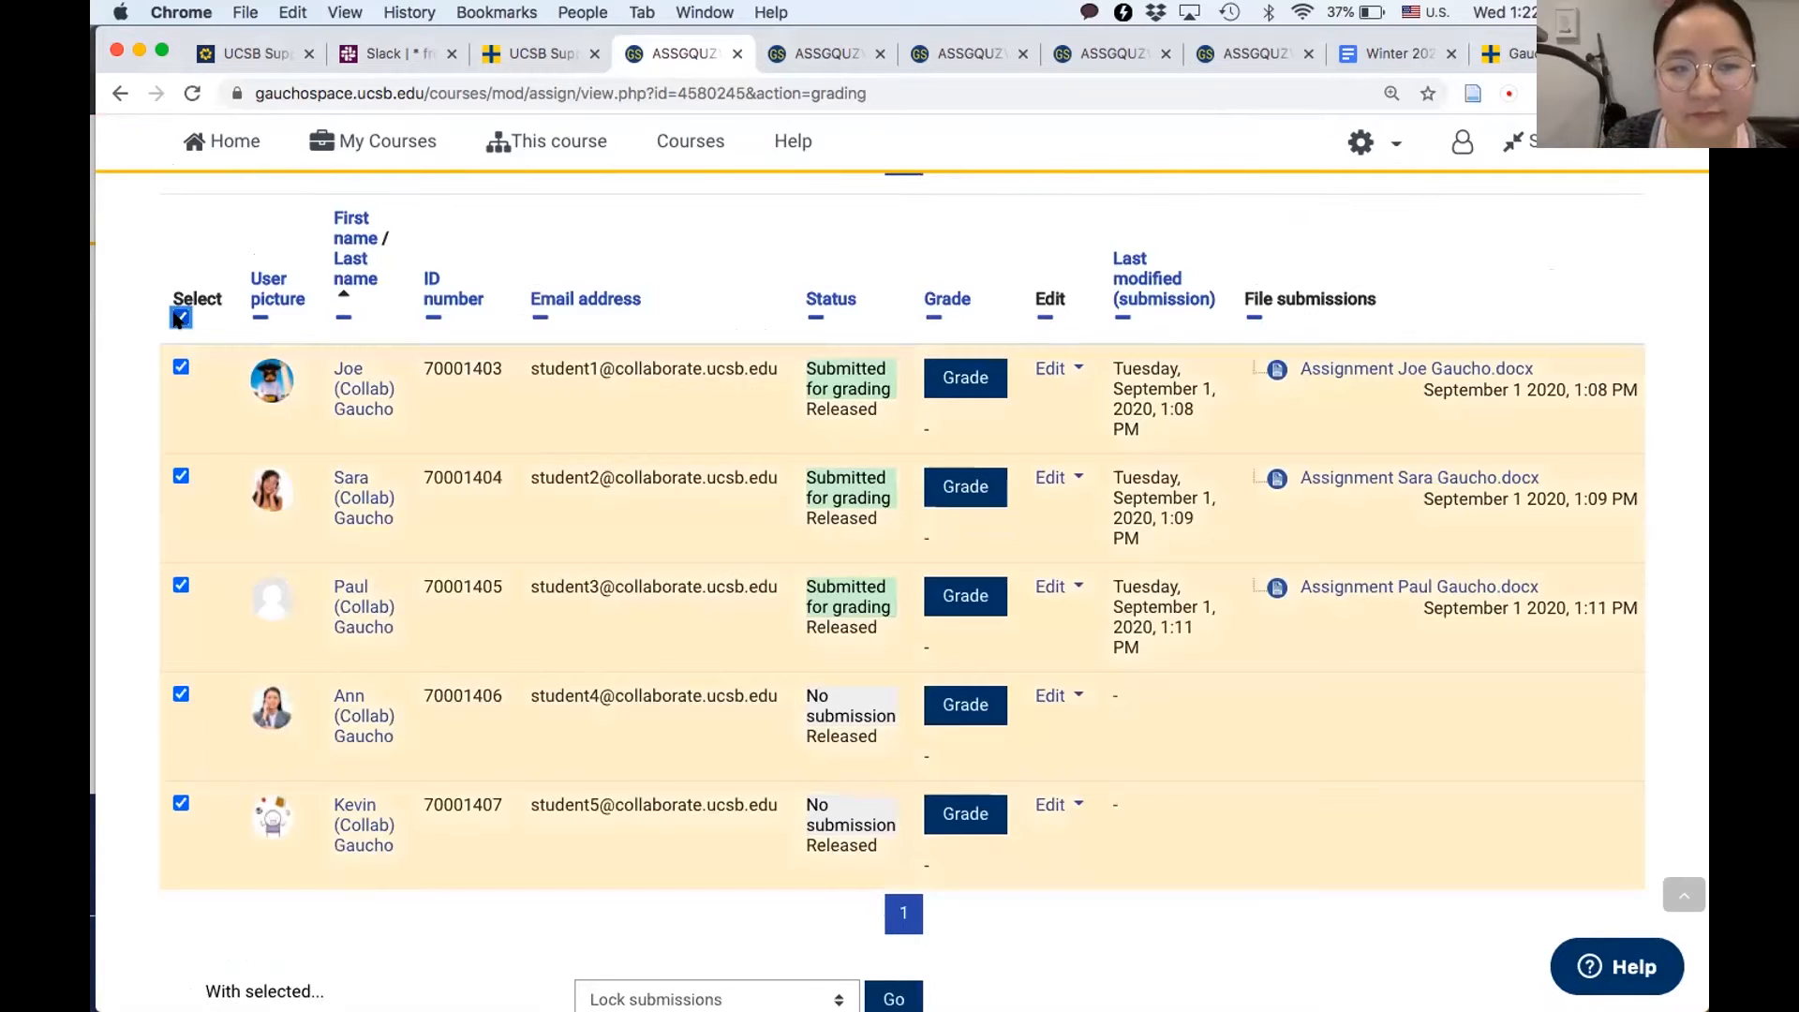
{"action": "scroll", "coordinate": [305, 663], "scroll_direction": "down", "scroll_amount": 3}
{"action": "scroll", "coordinate": [304, 663], "scroll_direction": "down", "scroll_amount": 2}
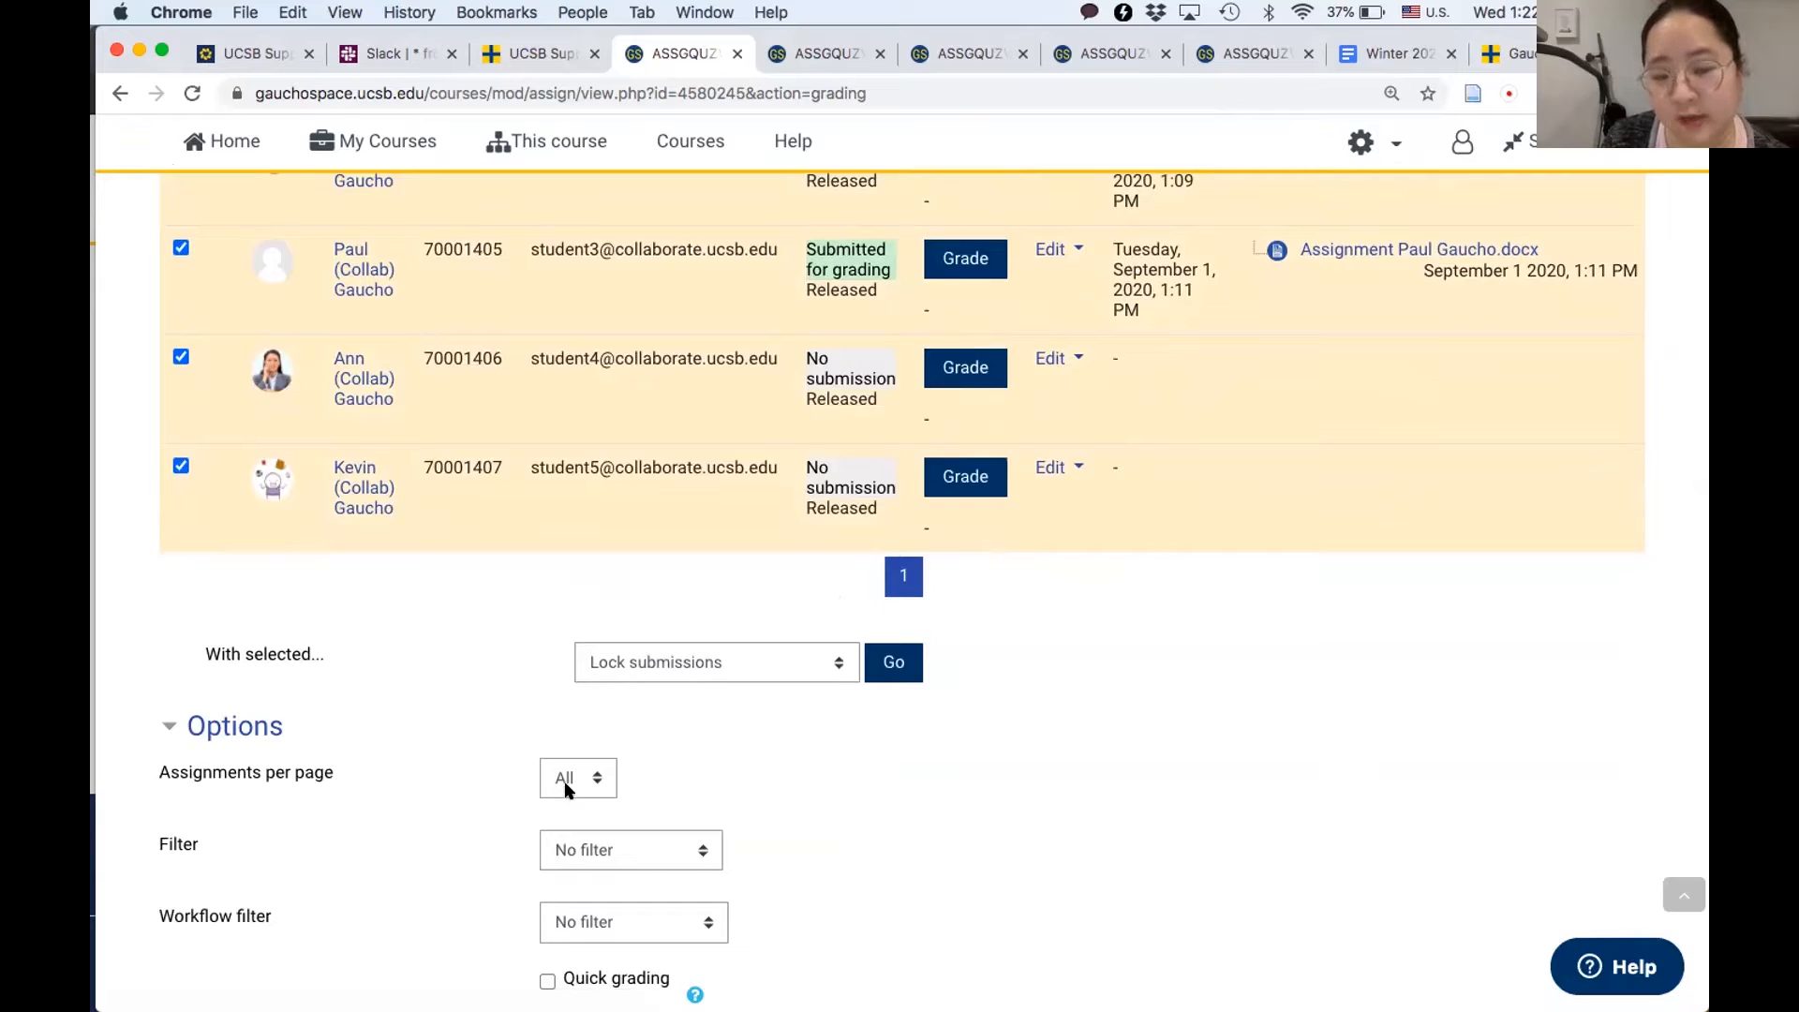
{"action": "left_click", "coordinate": [787, 660]}
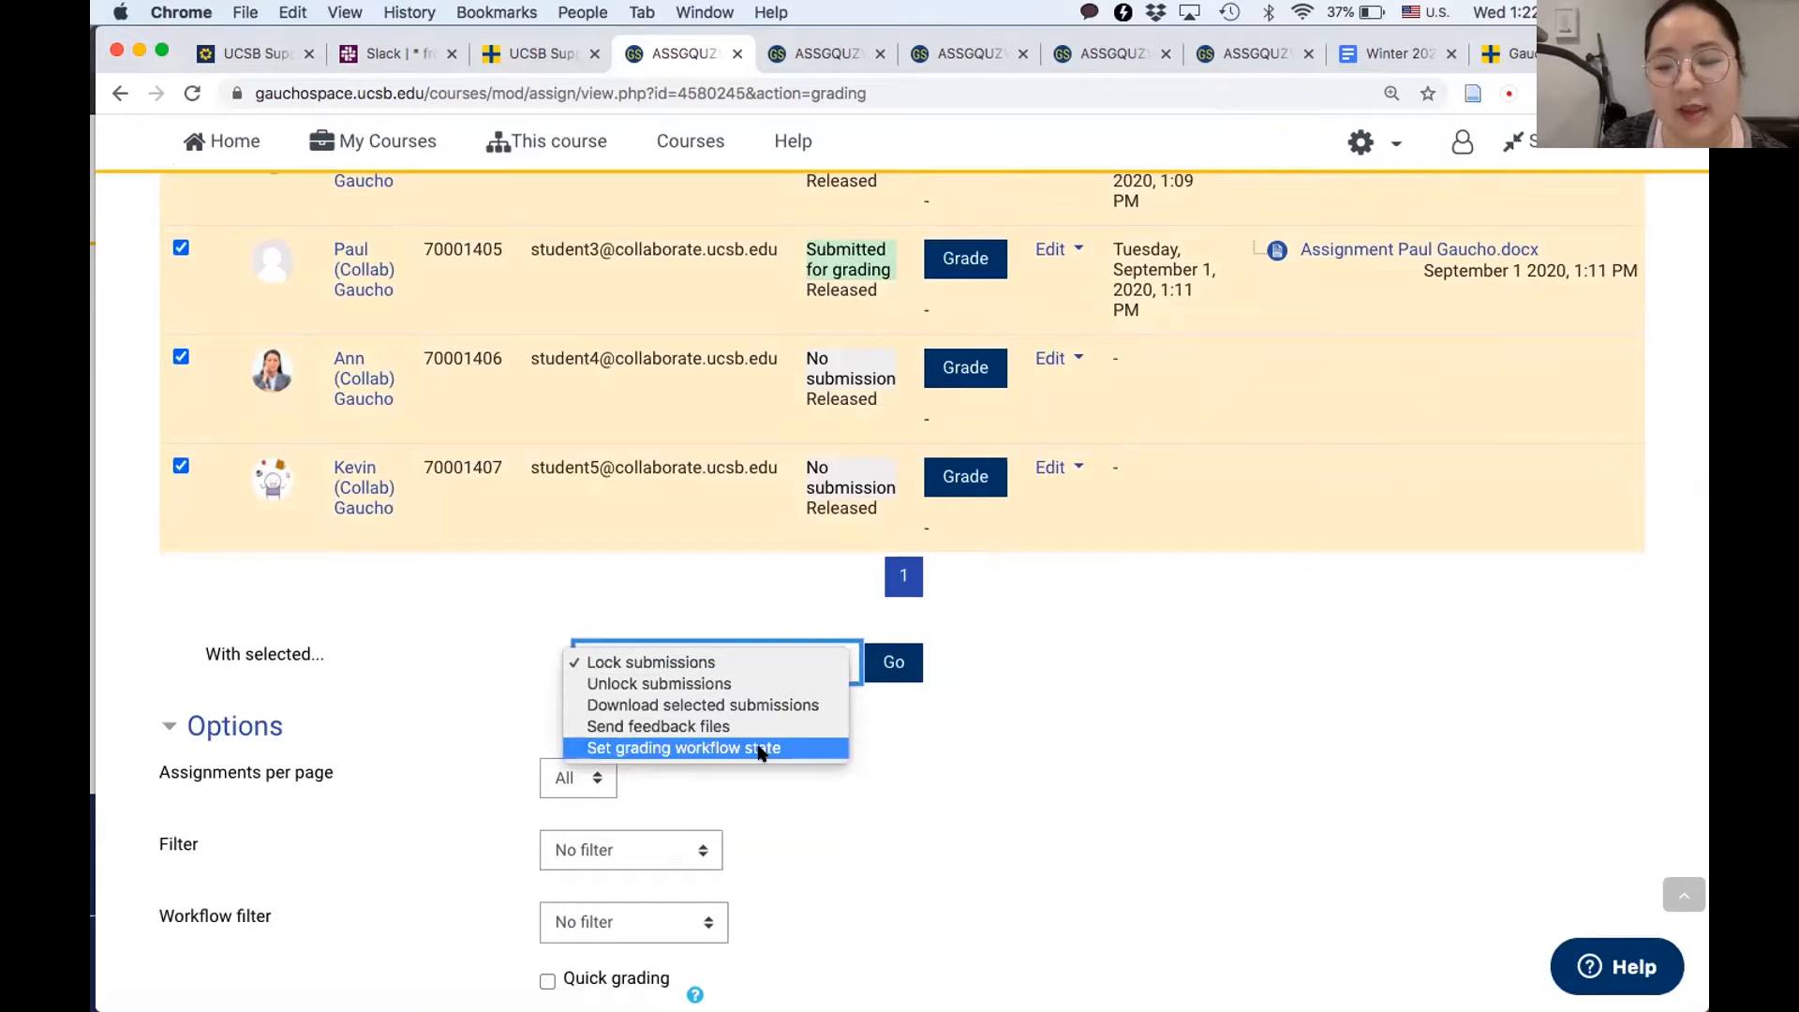
{"action": "left_click", "coordinate": [761, 750]}
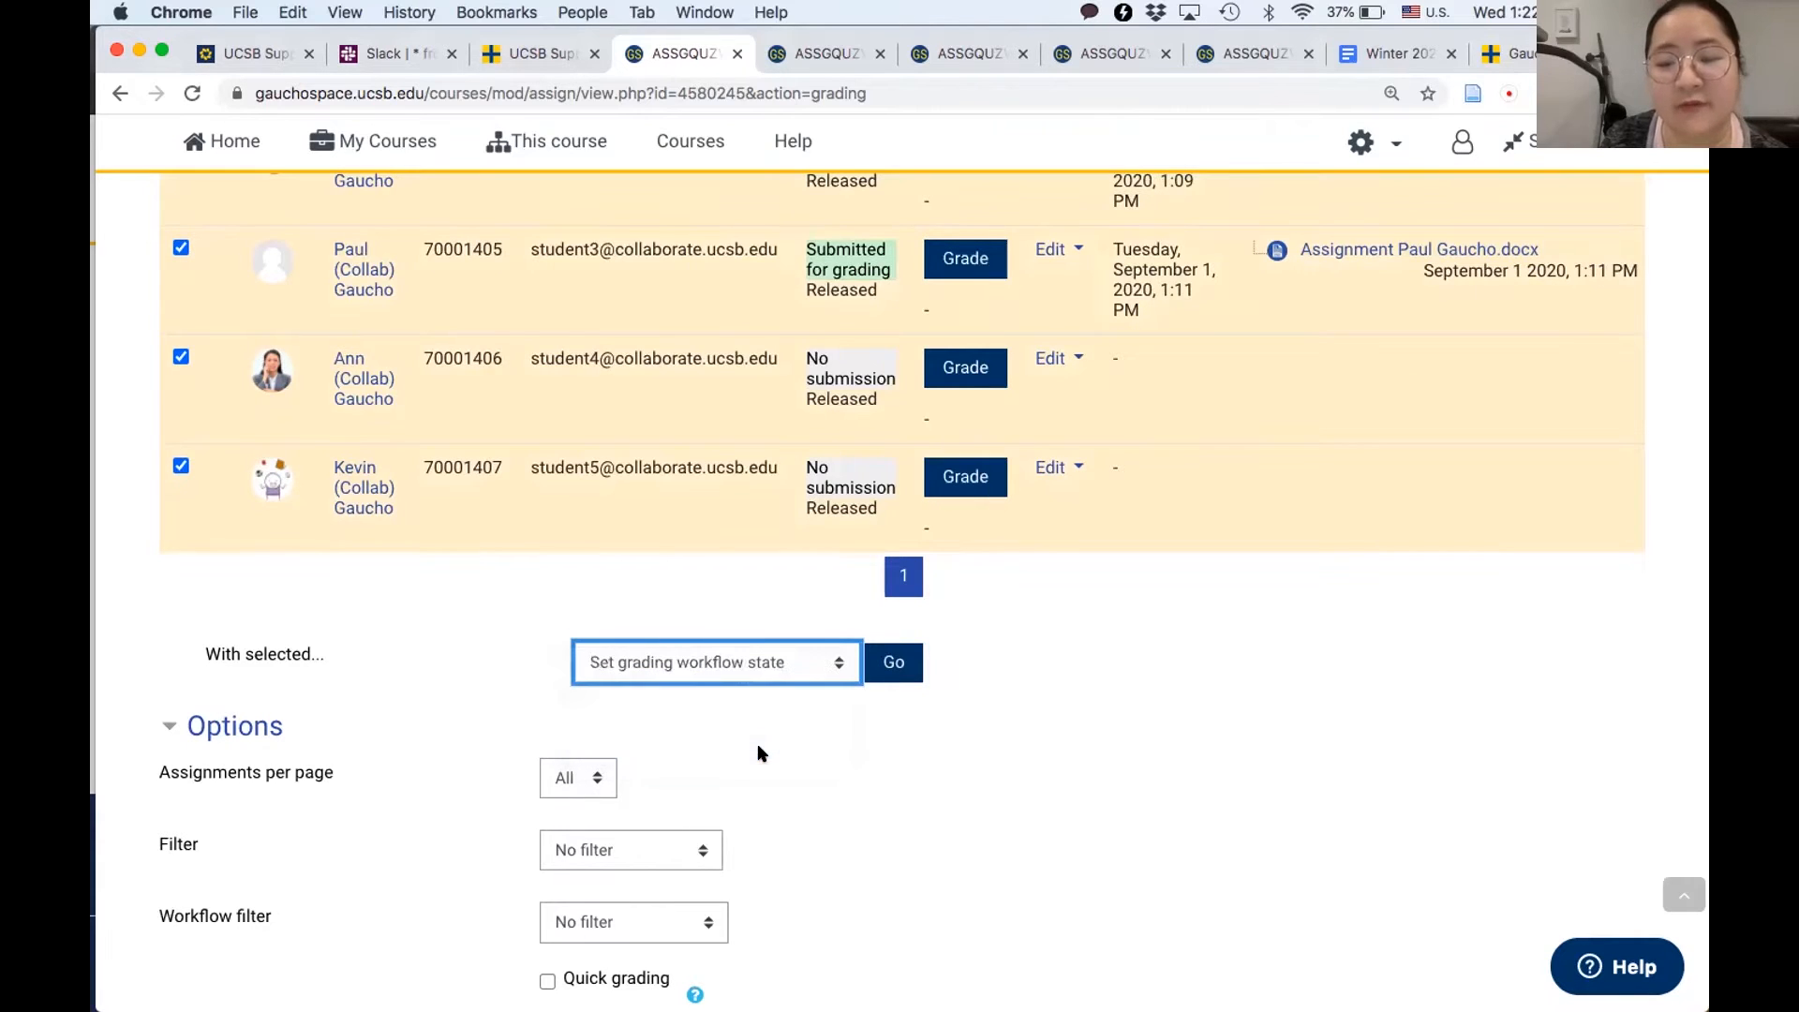
{"action": "left_click", "coordinate": [893, 664]}
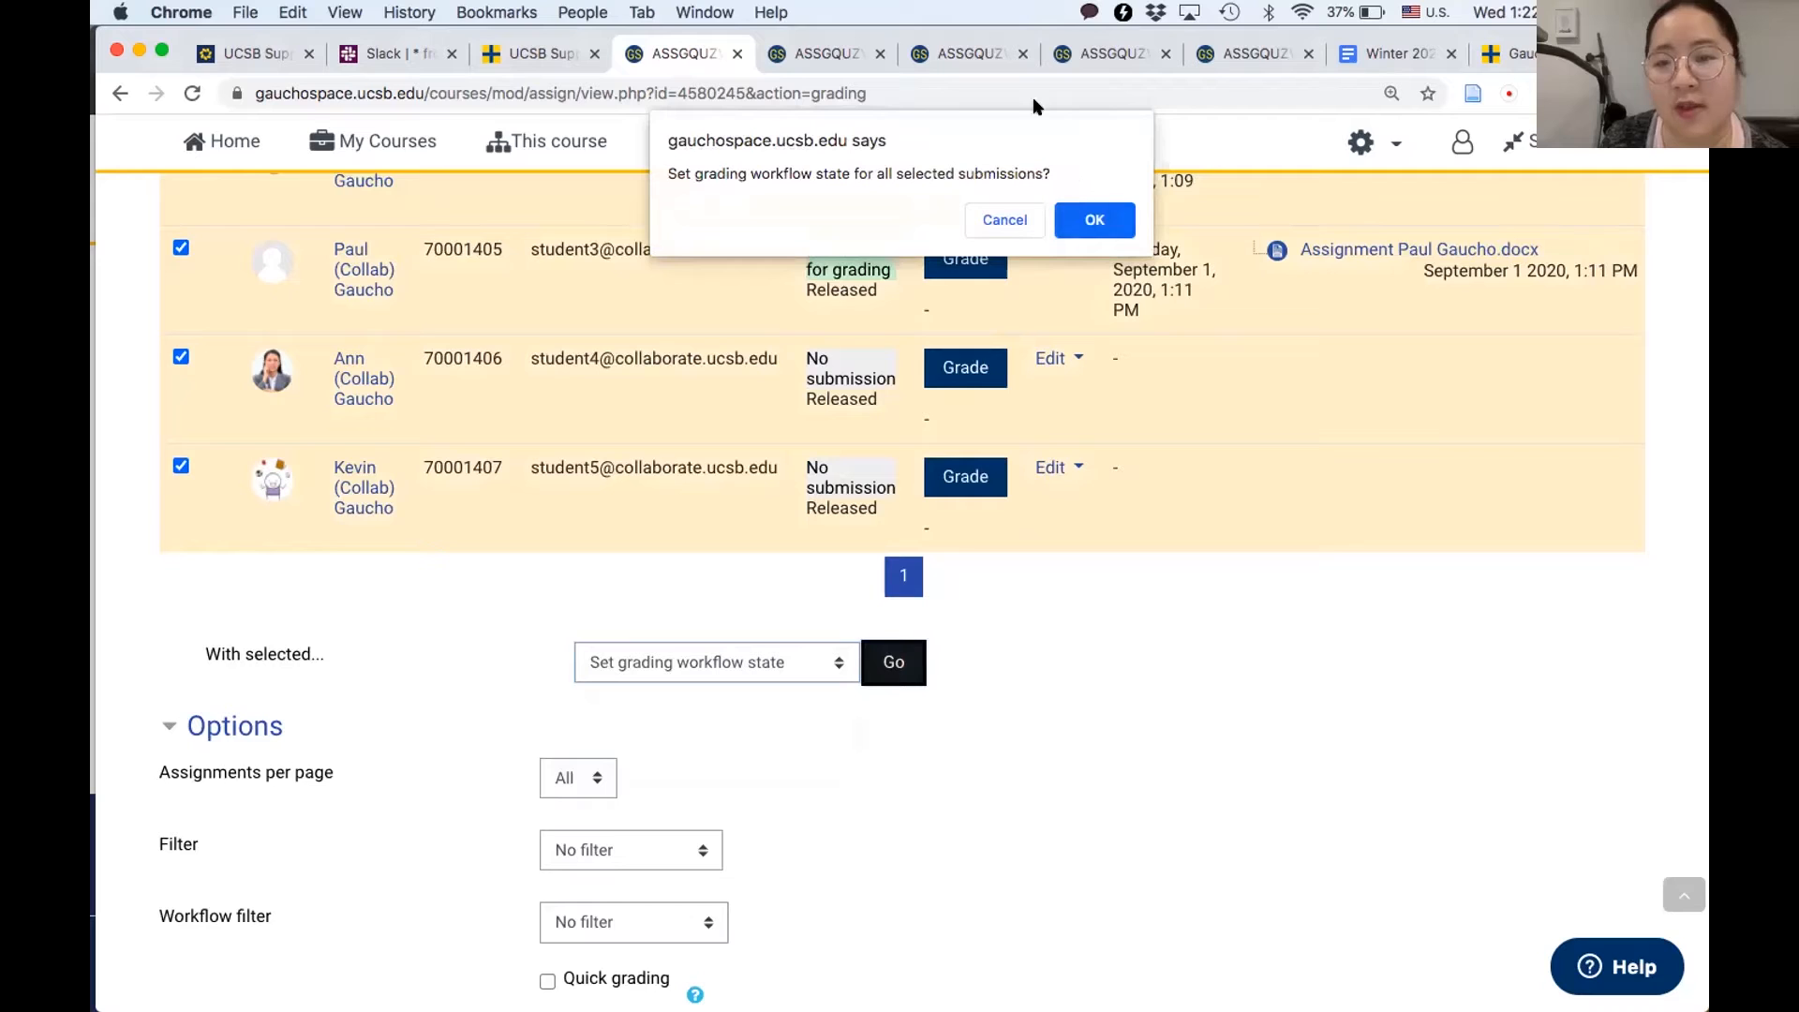
{"action": "left_click", "coordinate": [1105, 222]}
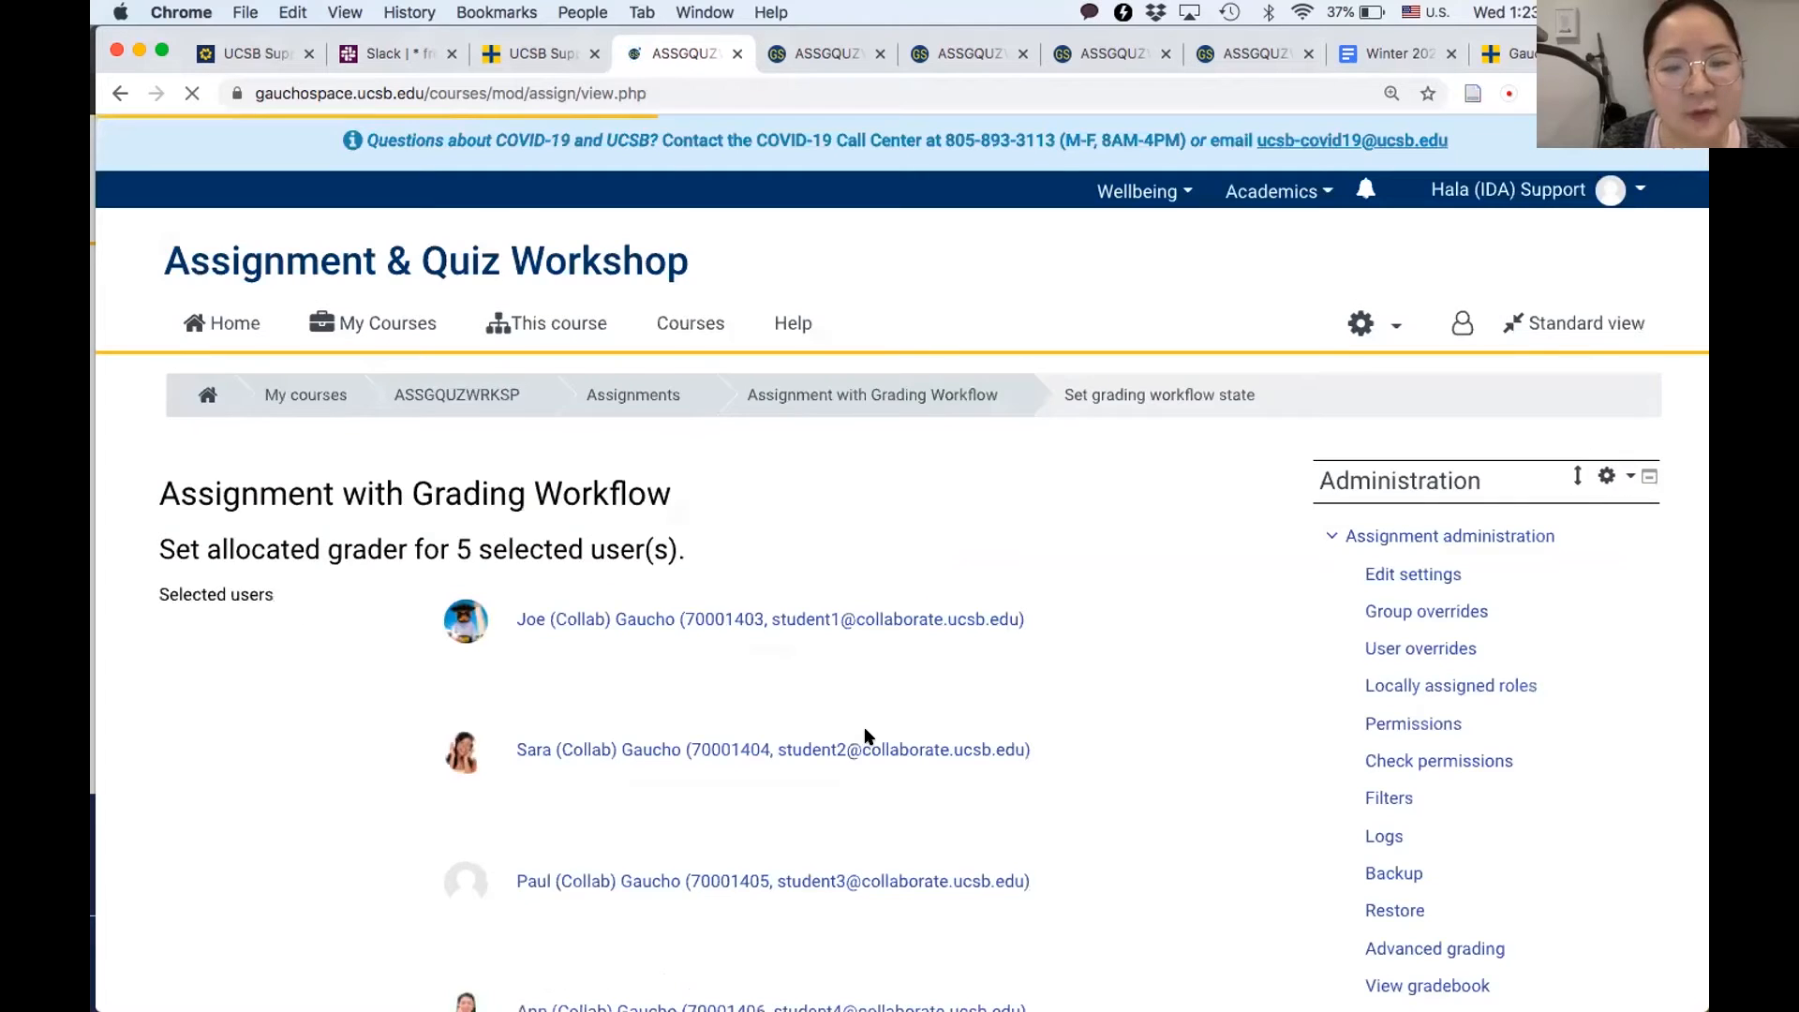
- For the selected students, choose Released as the grading workflow state and leave student email notification set to No
{"action": "scroll", "coordinate": [867, 737], "scroll_direction": "down", "scroll_amount": 10}
{"action": "left_click", "coordinate": [553, 498]}
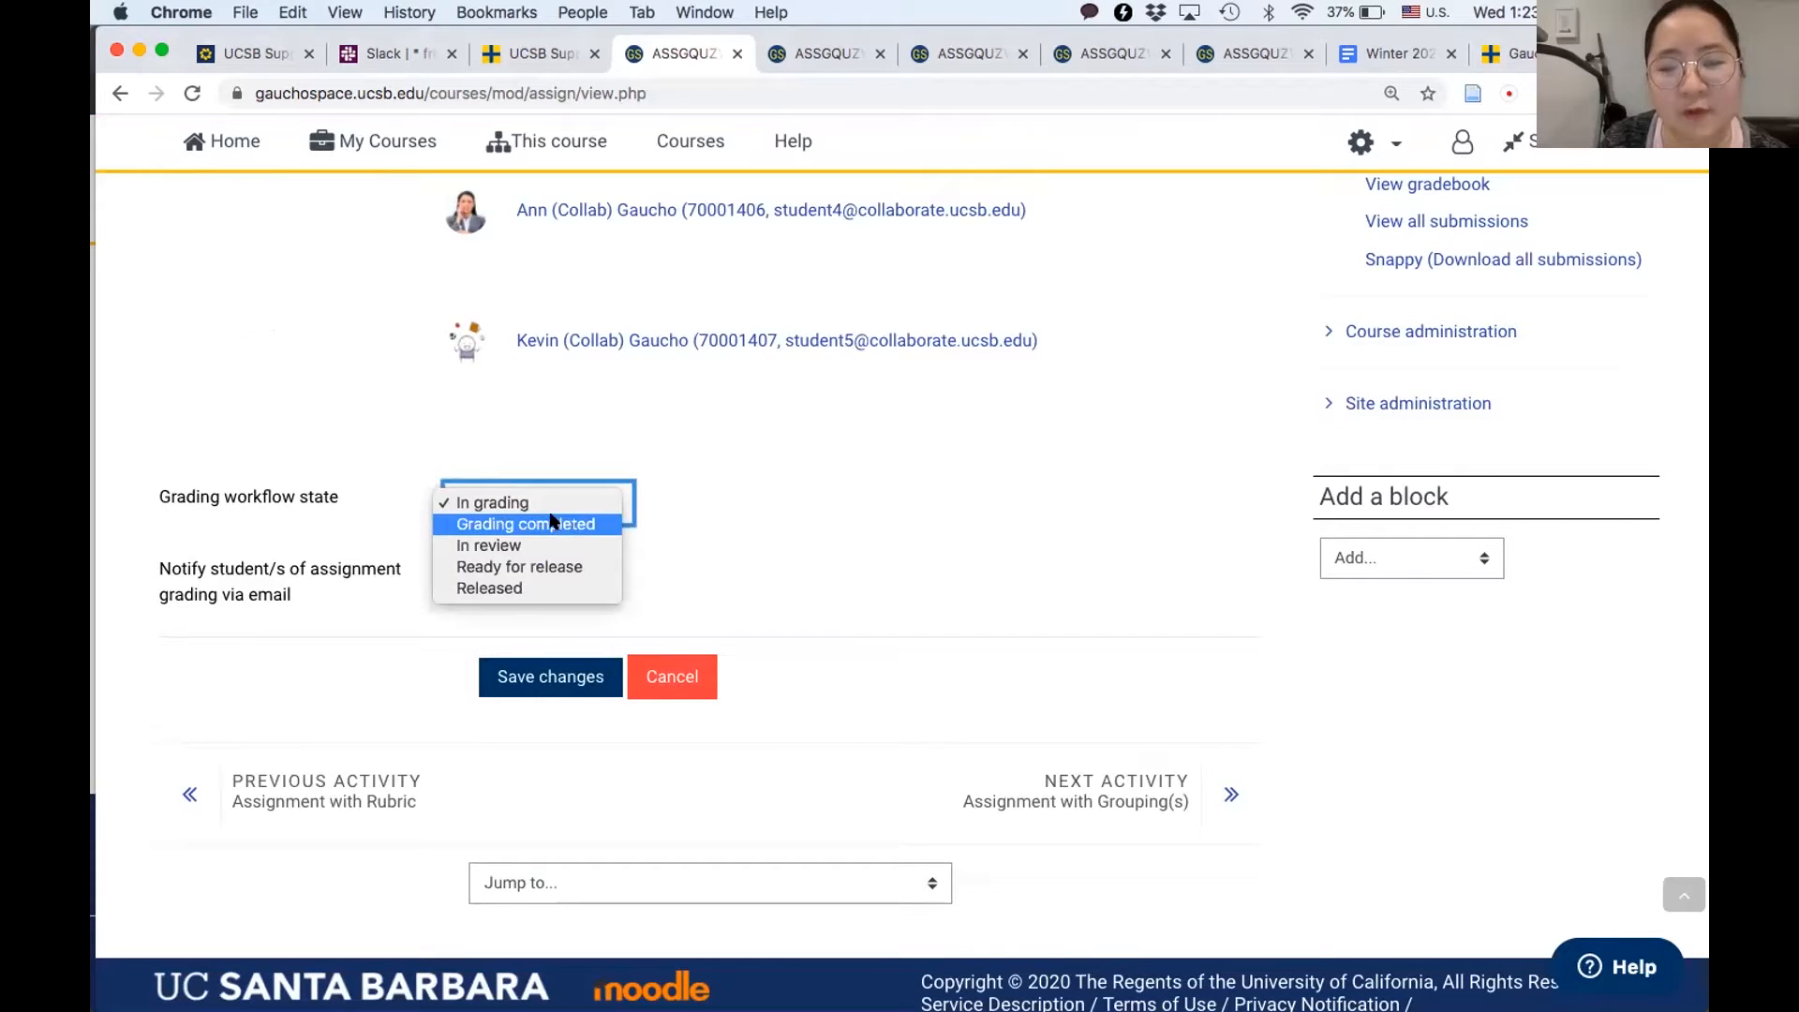
{"action": "left_click", "coordinate": [553, 590]}
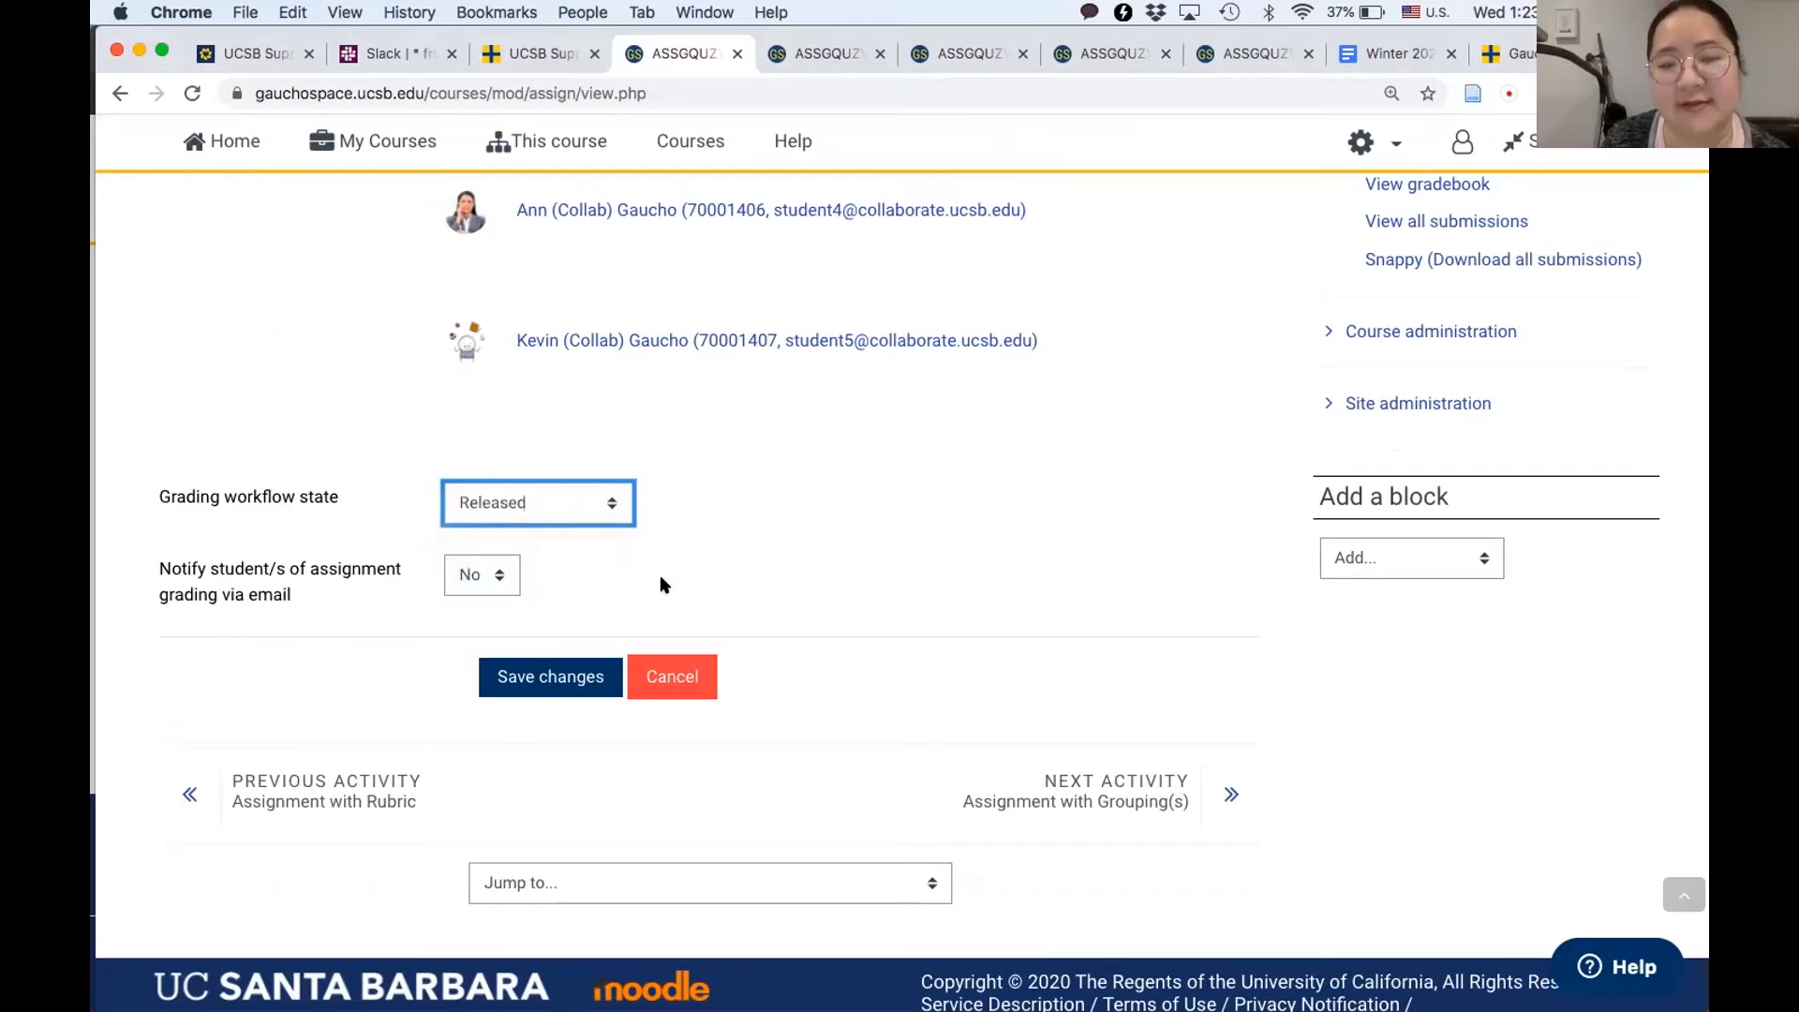
{"action": "left_click", "coordinate": [459, 574]}
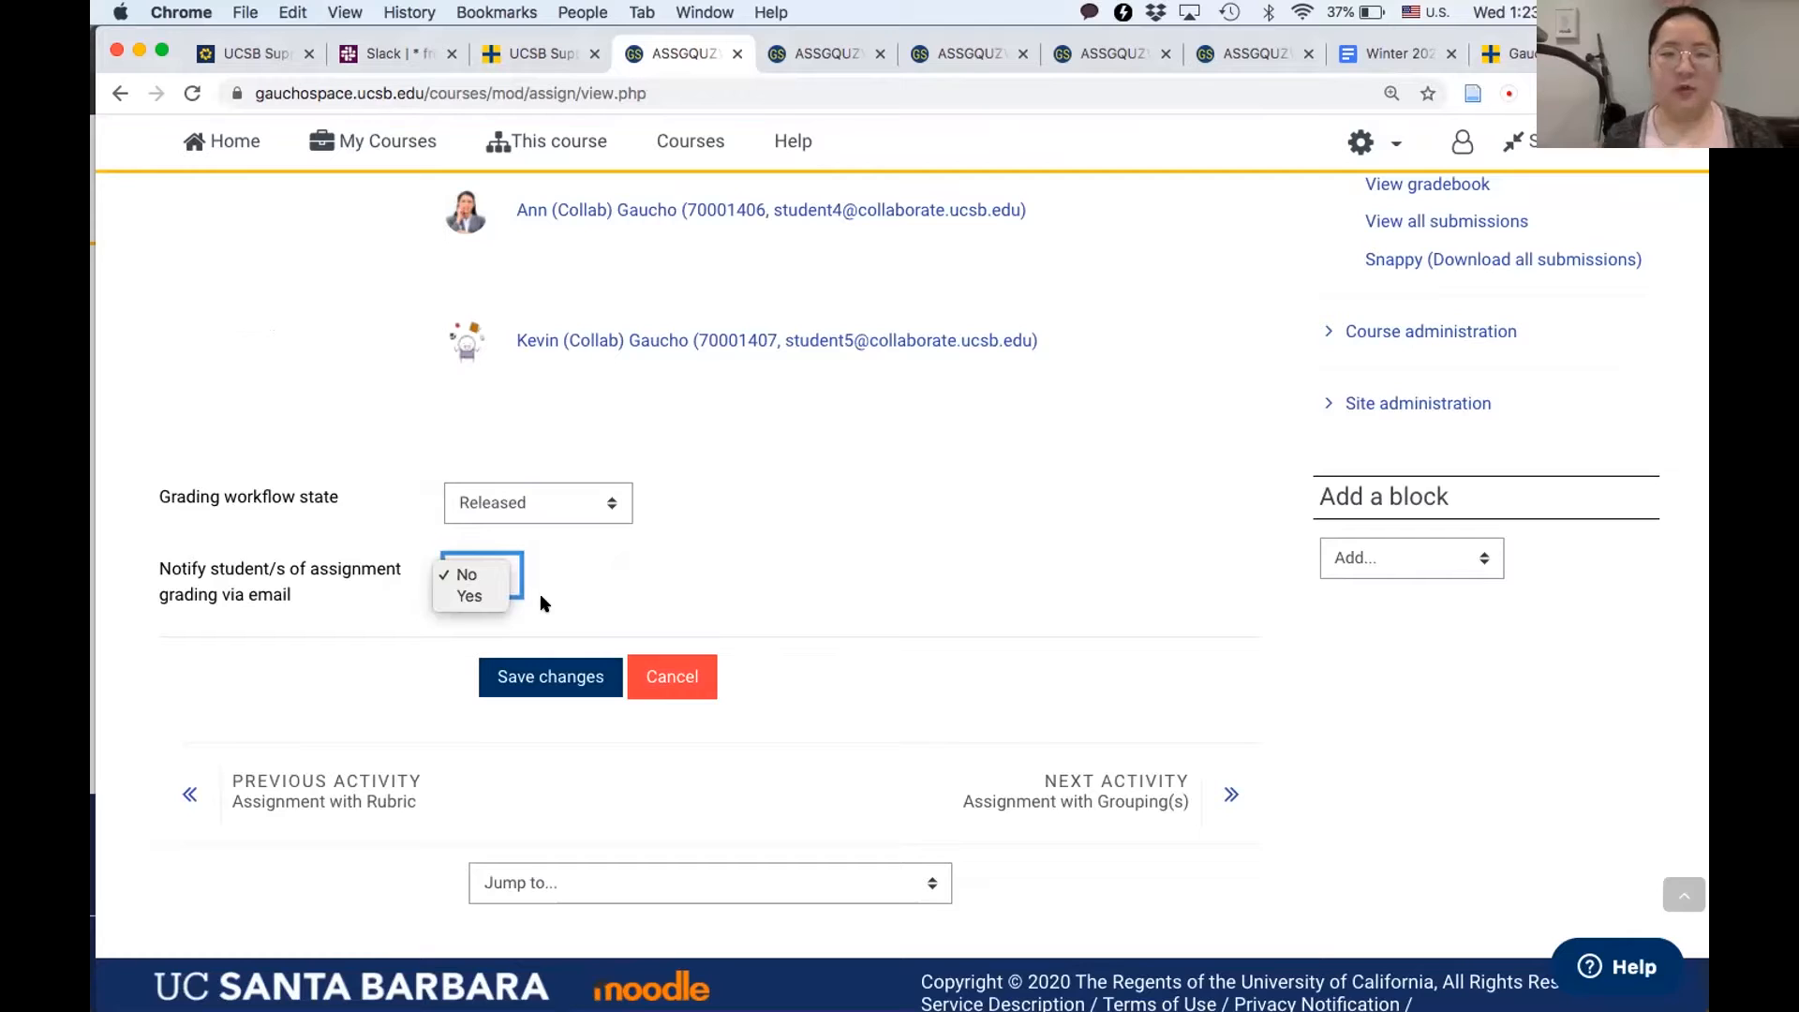
{"action": "left_click", "coordinate": [598, 551]}
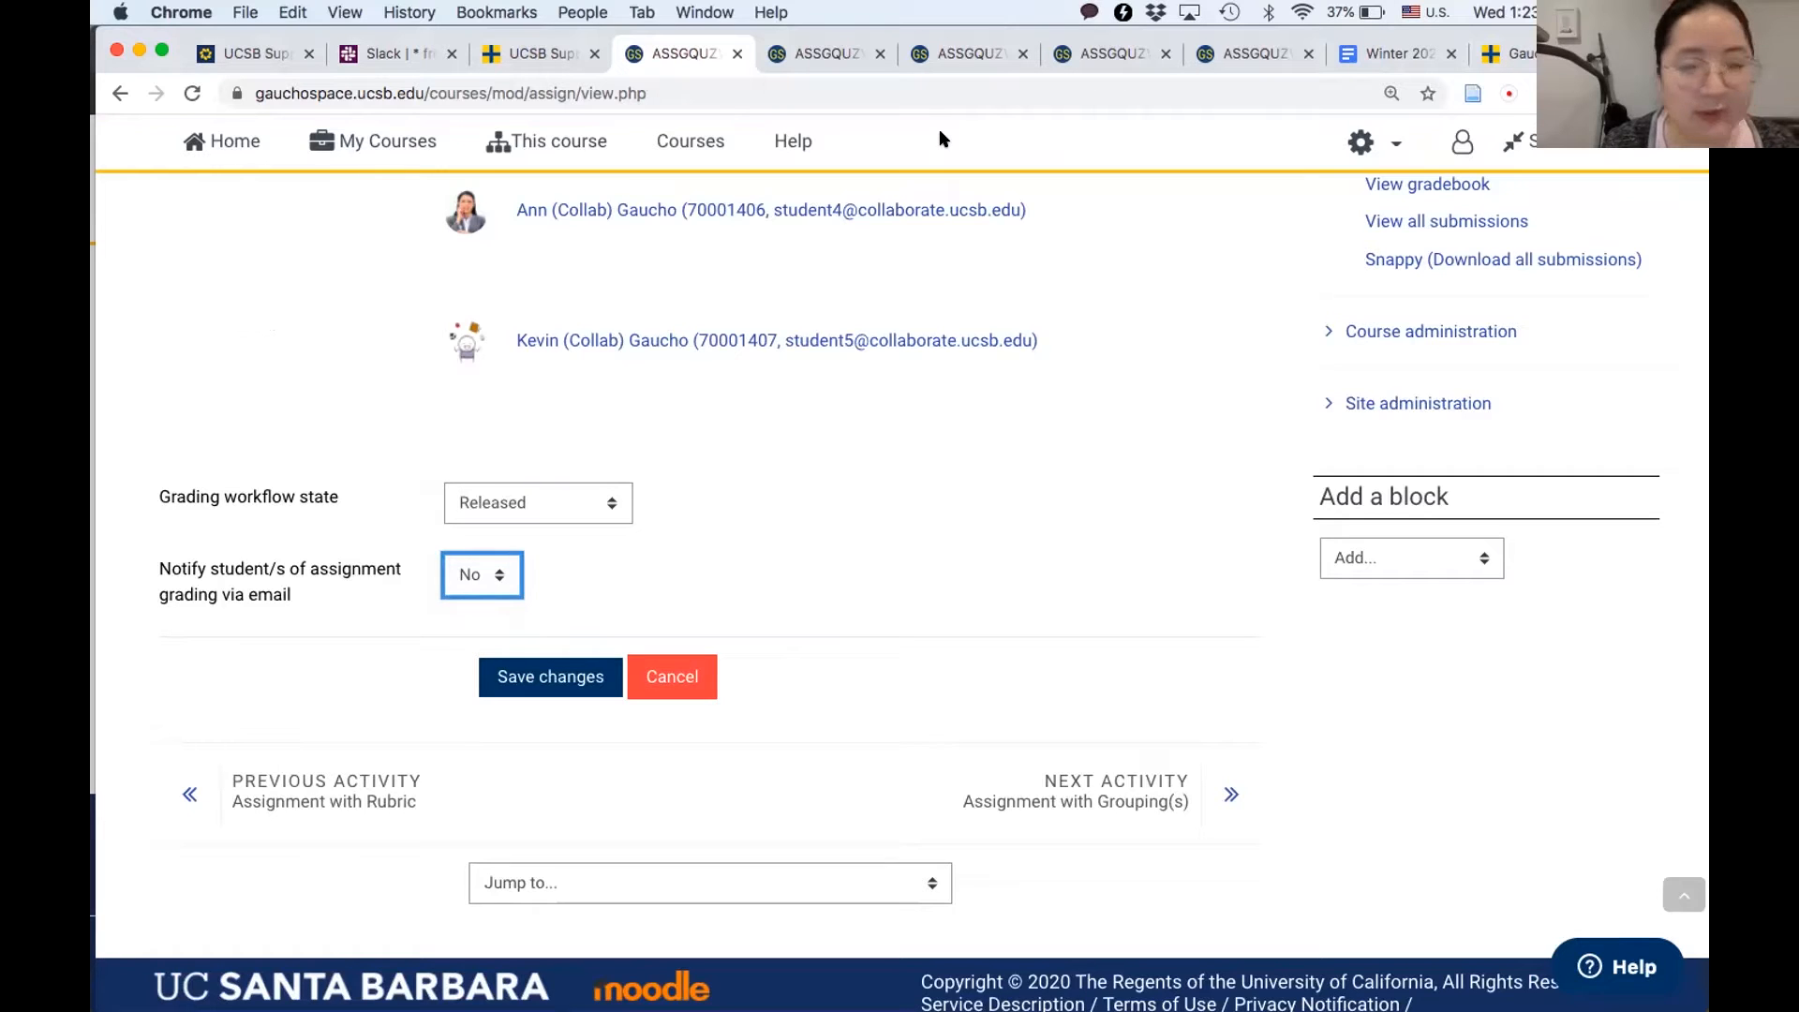
- Switch to the already open "Assignment with Grouping(s)" page and review its grading summary
{"action": "left_click", "coordinate": [1215, 54]}
{"action": "scroll", "coordinate": [747, 506], "scroll_direction": "down", "scroll_amount": 2}
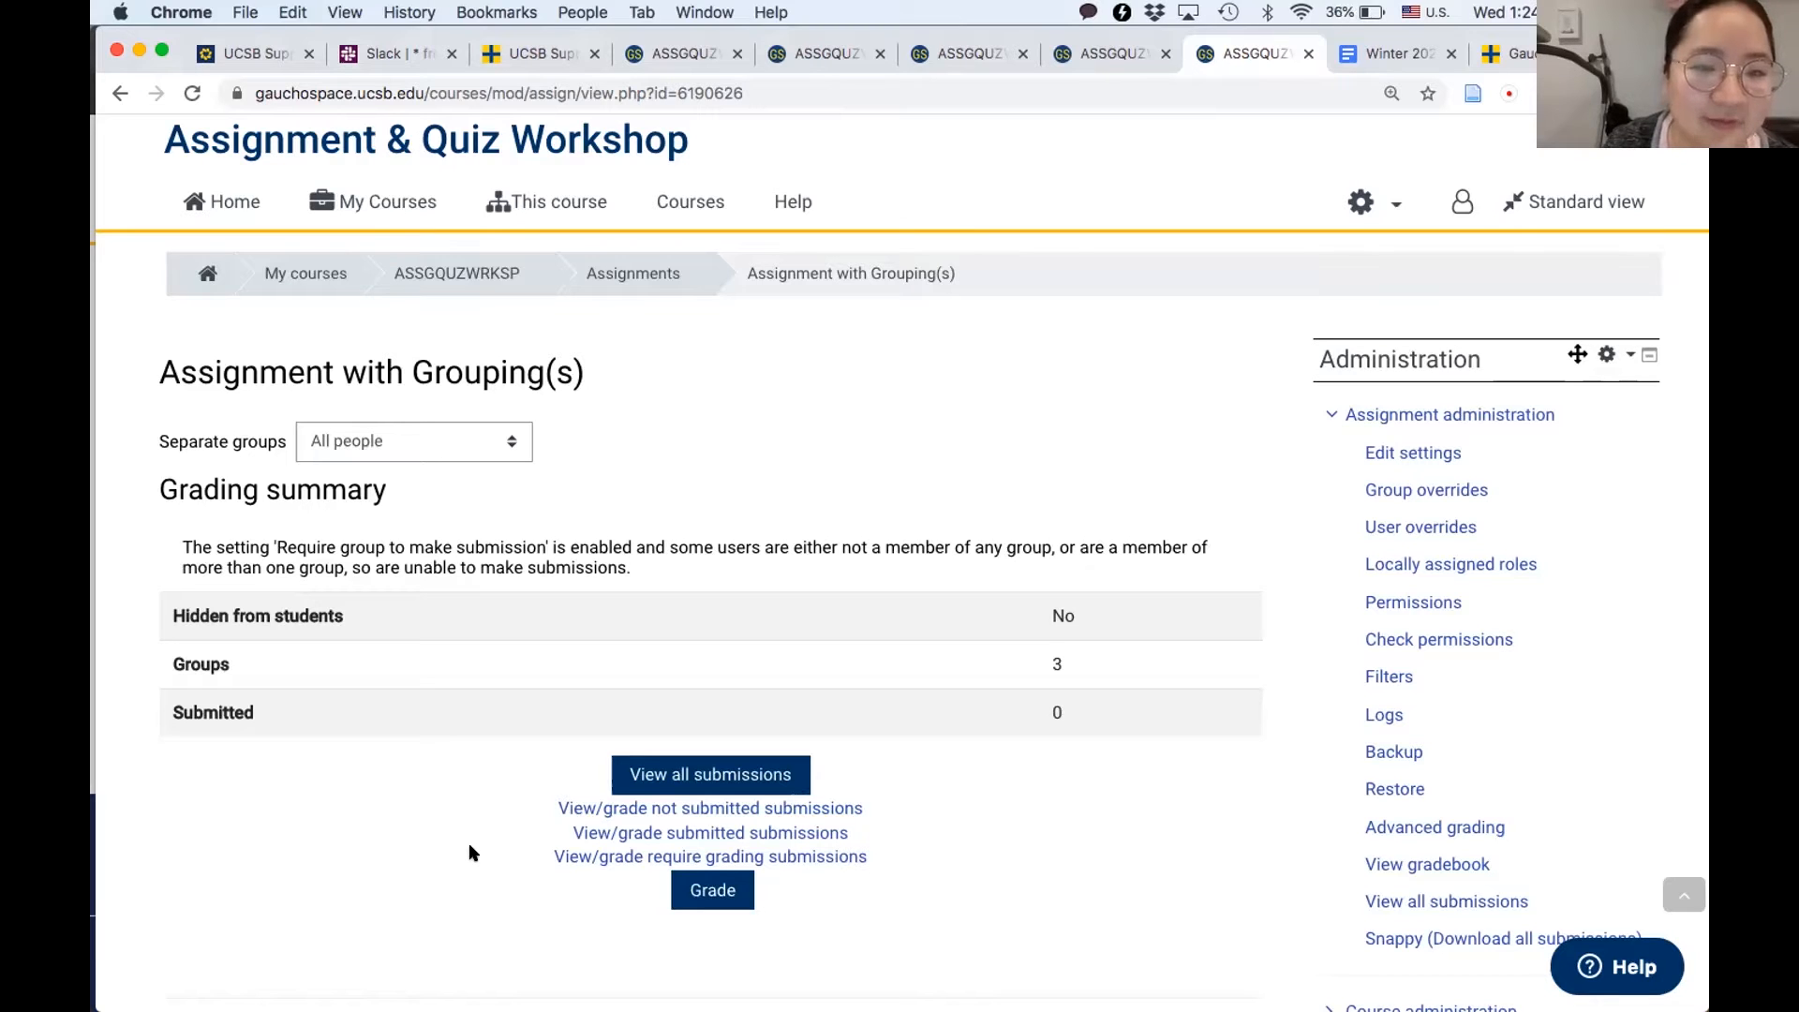
{"action": "scroll", "coordinate": [472, 851], "scroll_direction": "up", "scroll_amount": 1}
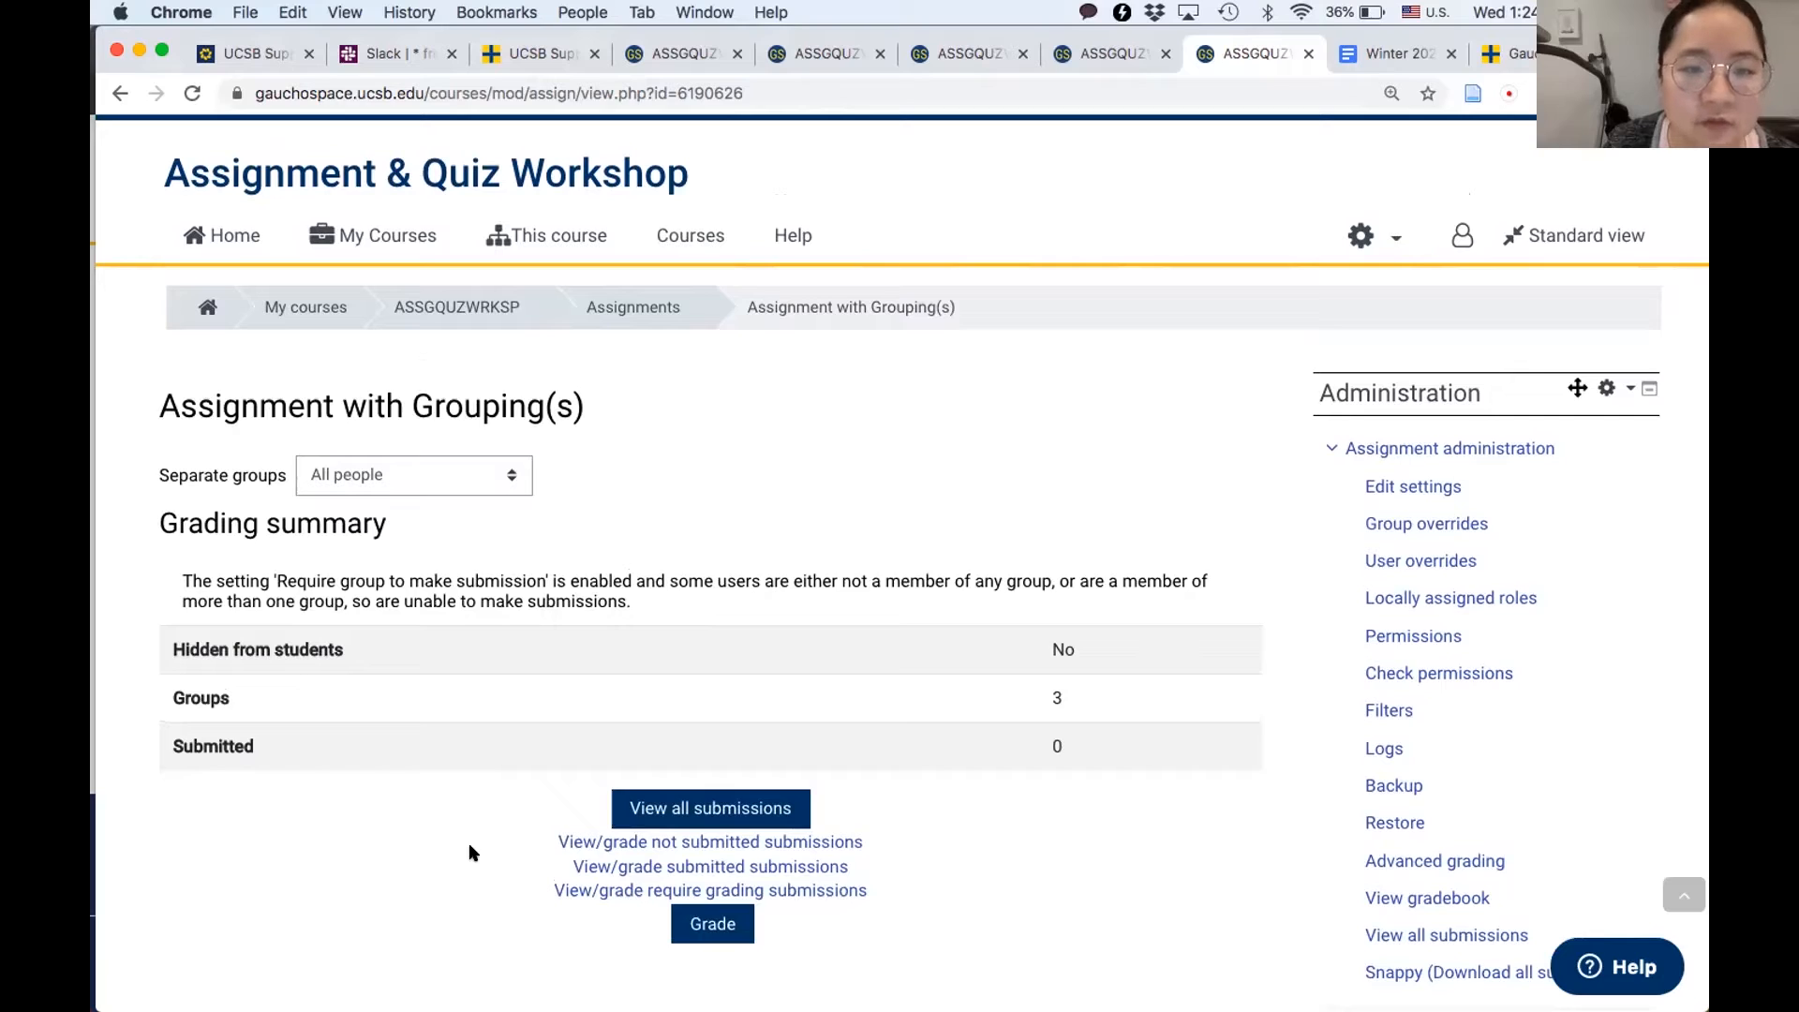
- Return to the ASSGQUZWRKSP course page and open the course's Groups management page from the user administration
{"action": "left_click", "coordinate": [458, 317]}
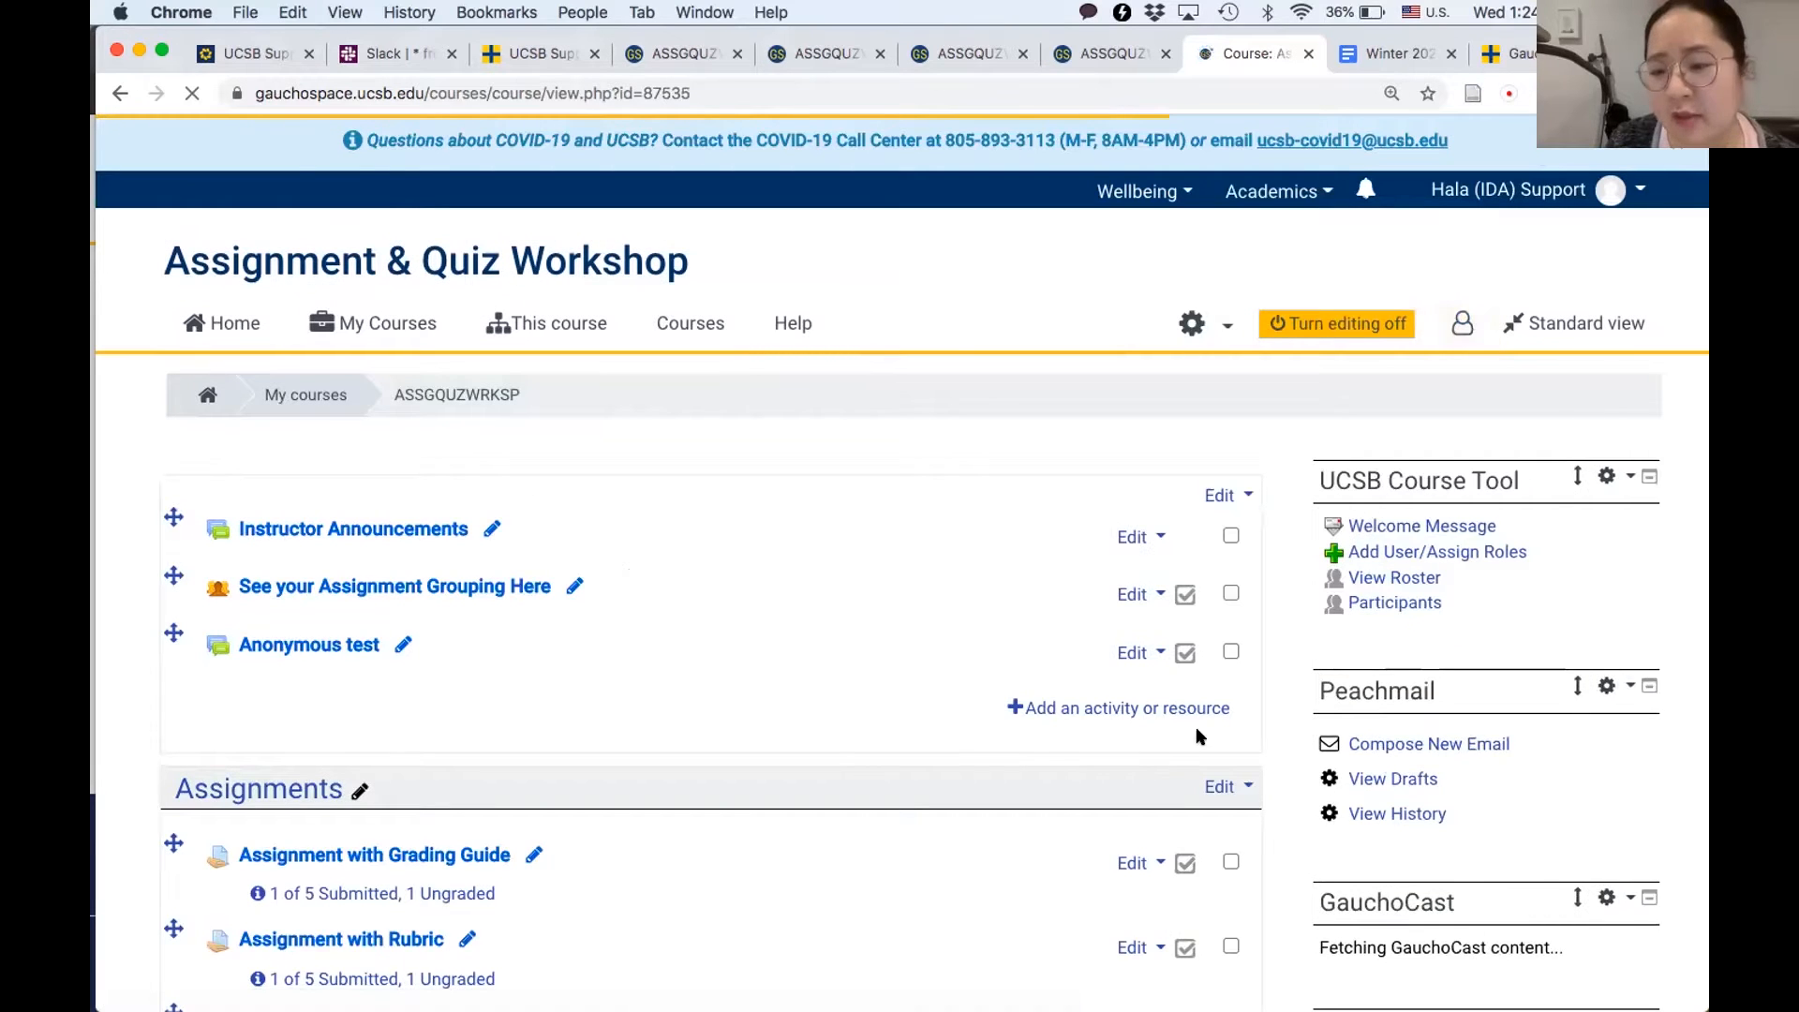
{"action": "scroll", "coordinate": [1199, 735], "scroll_direction": "down", "scroll_amount": 2}
{"action": "scroll", "coordinate": [1231, 926], "scroll_direction": "down", "scroll_amount": 2}
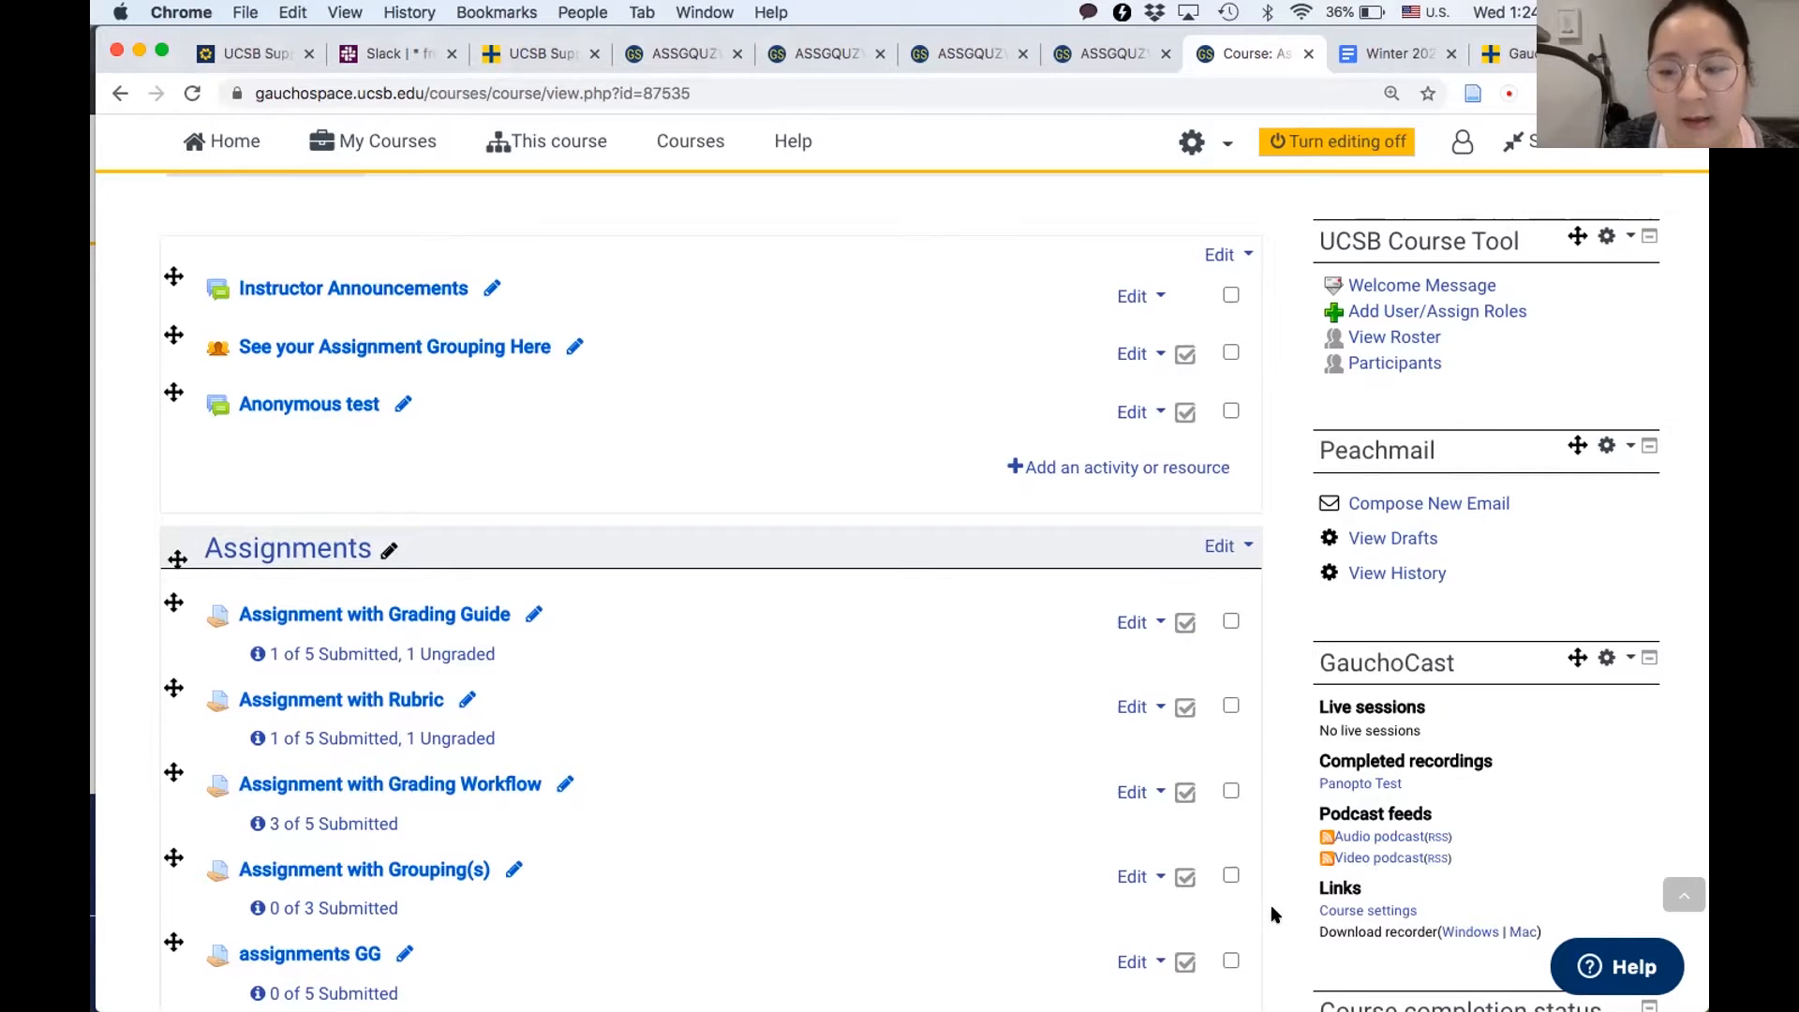
{"action": "scroll", "coordinate": [1272, 914], "scroll_direction": "down", "scroll_amount": 3}
{"action": "scroll", "coordinate": [1273, 914], "scroll_direction": "down", "scroll_amount": 1}
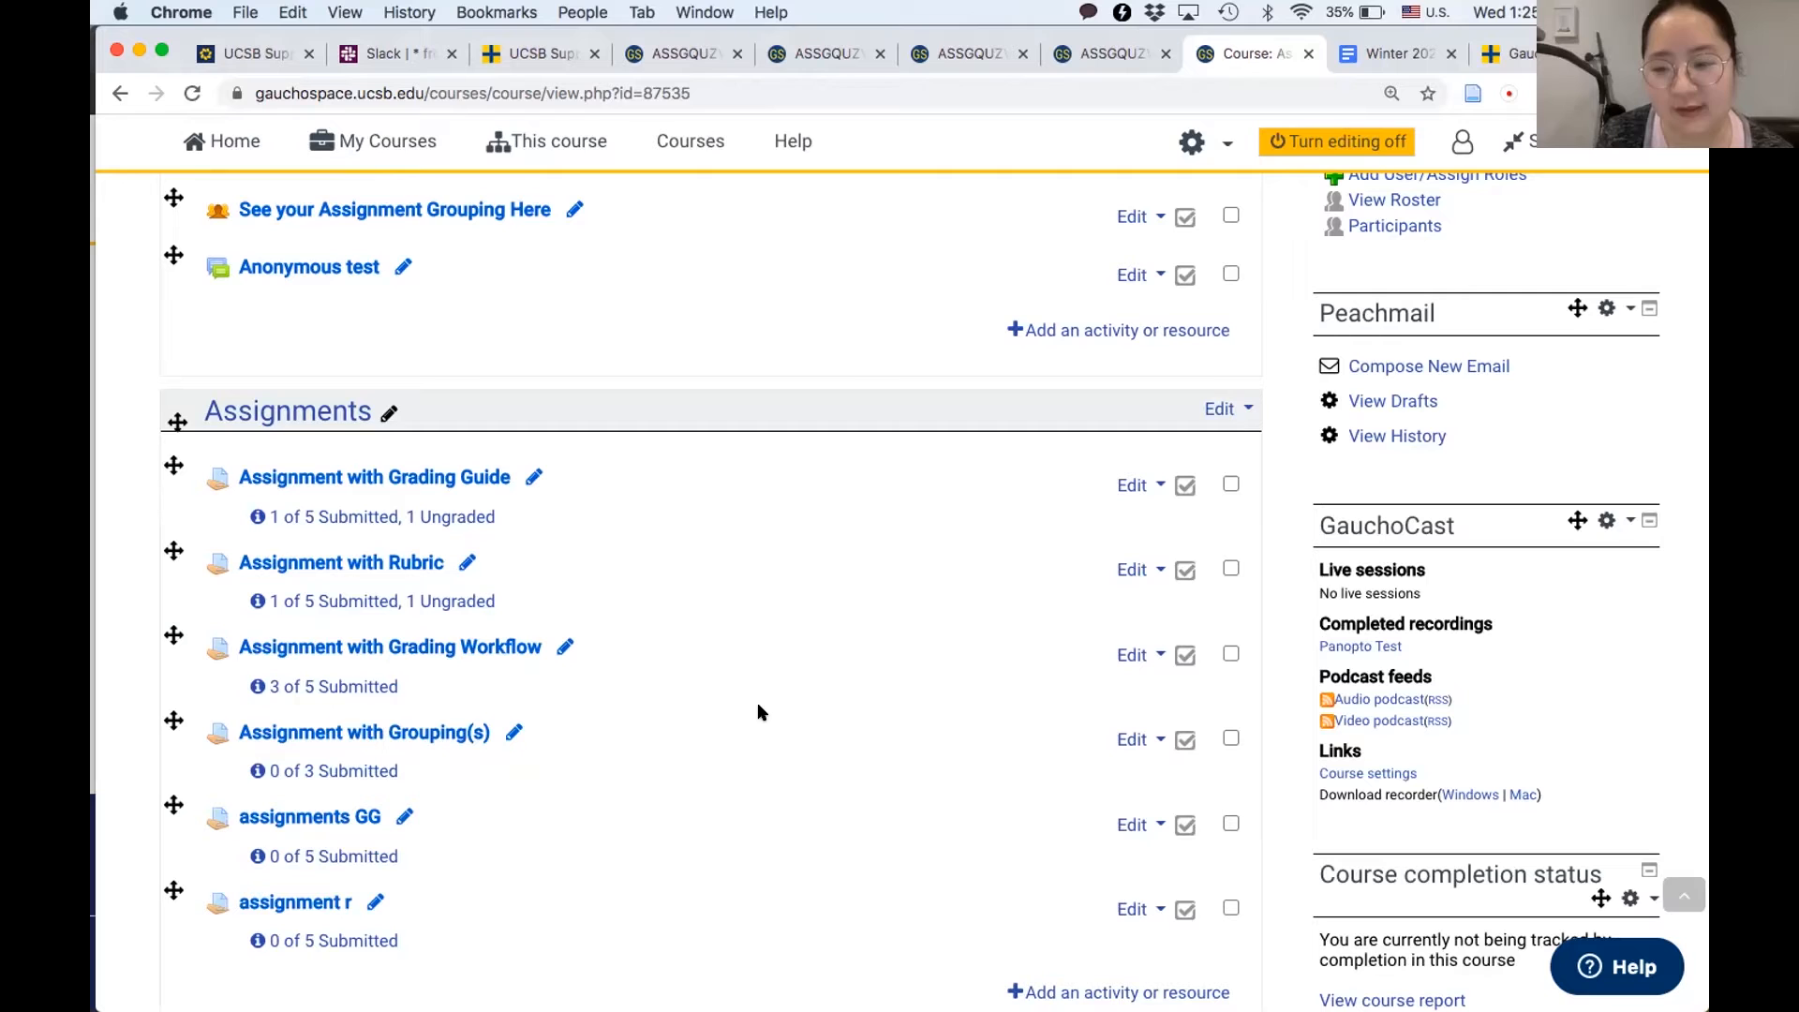
{"action": "scroll", "coordinate": [1284, 732], "scroll_direction": "down", "scroll_amount": 10}
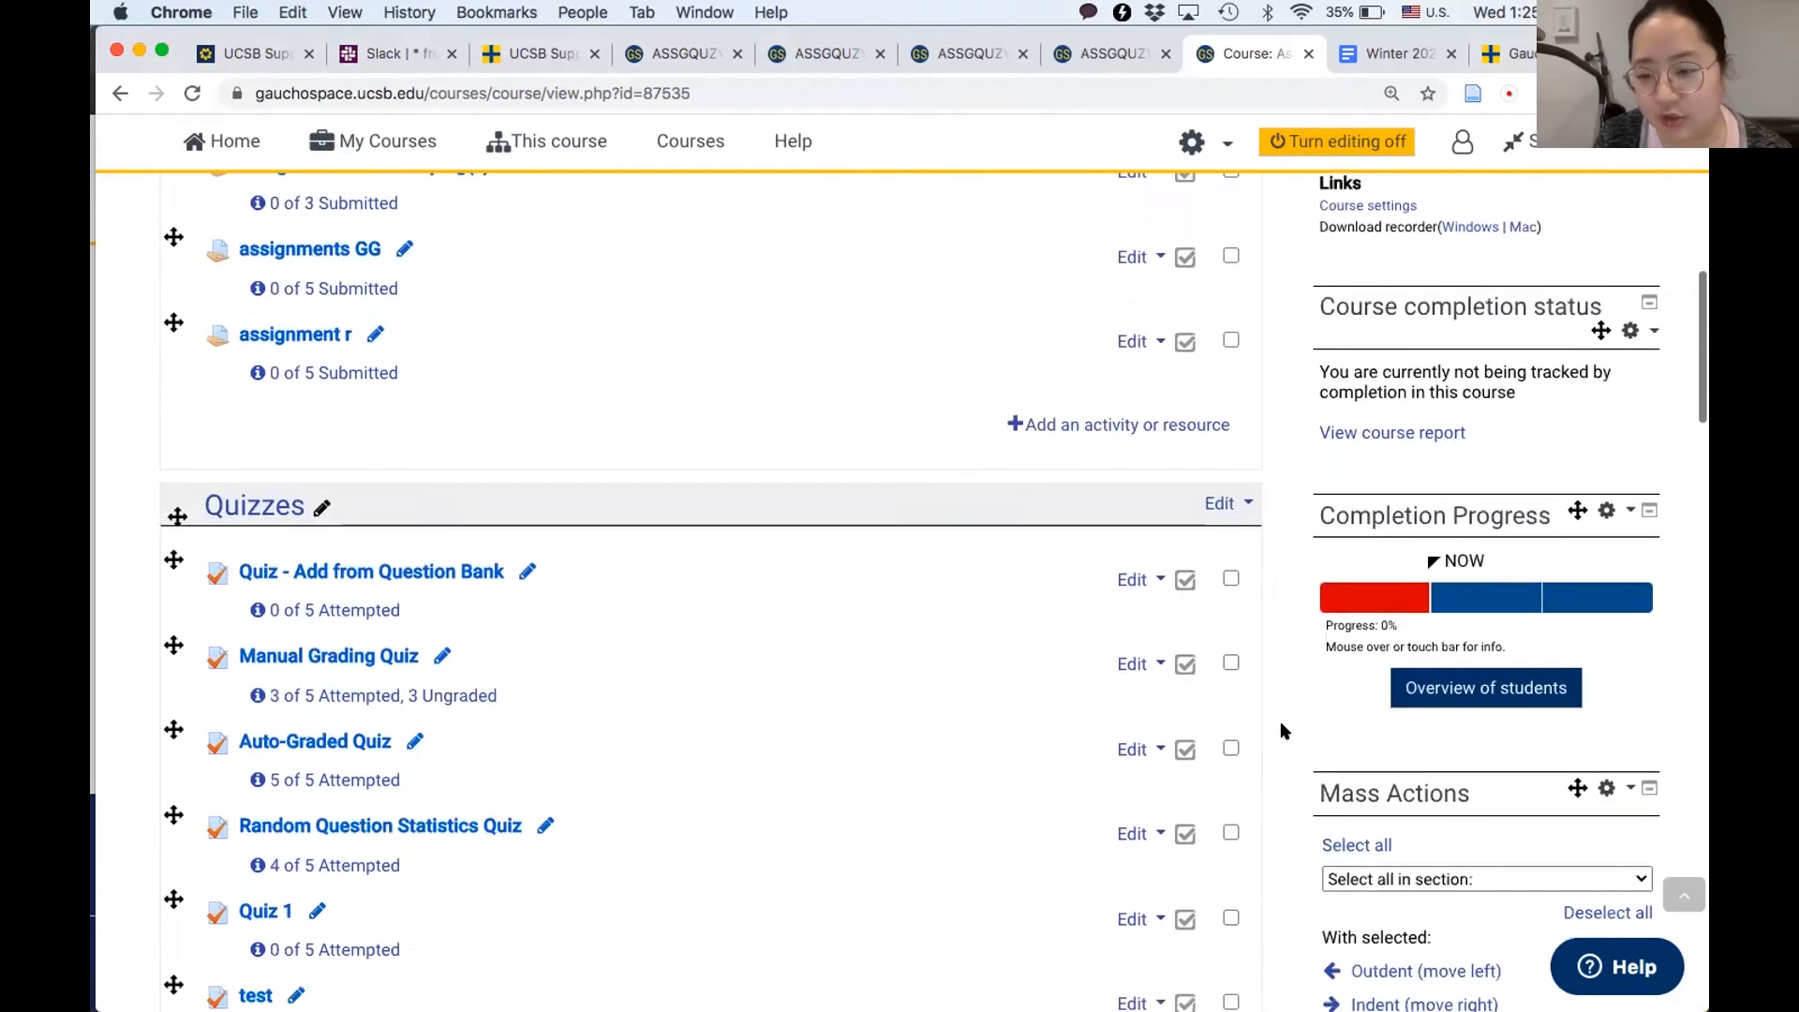
{"action": "scroll", "coordinate": [1284, 732], "scroll_direction": "down", "scroll_amount": 6}
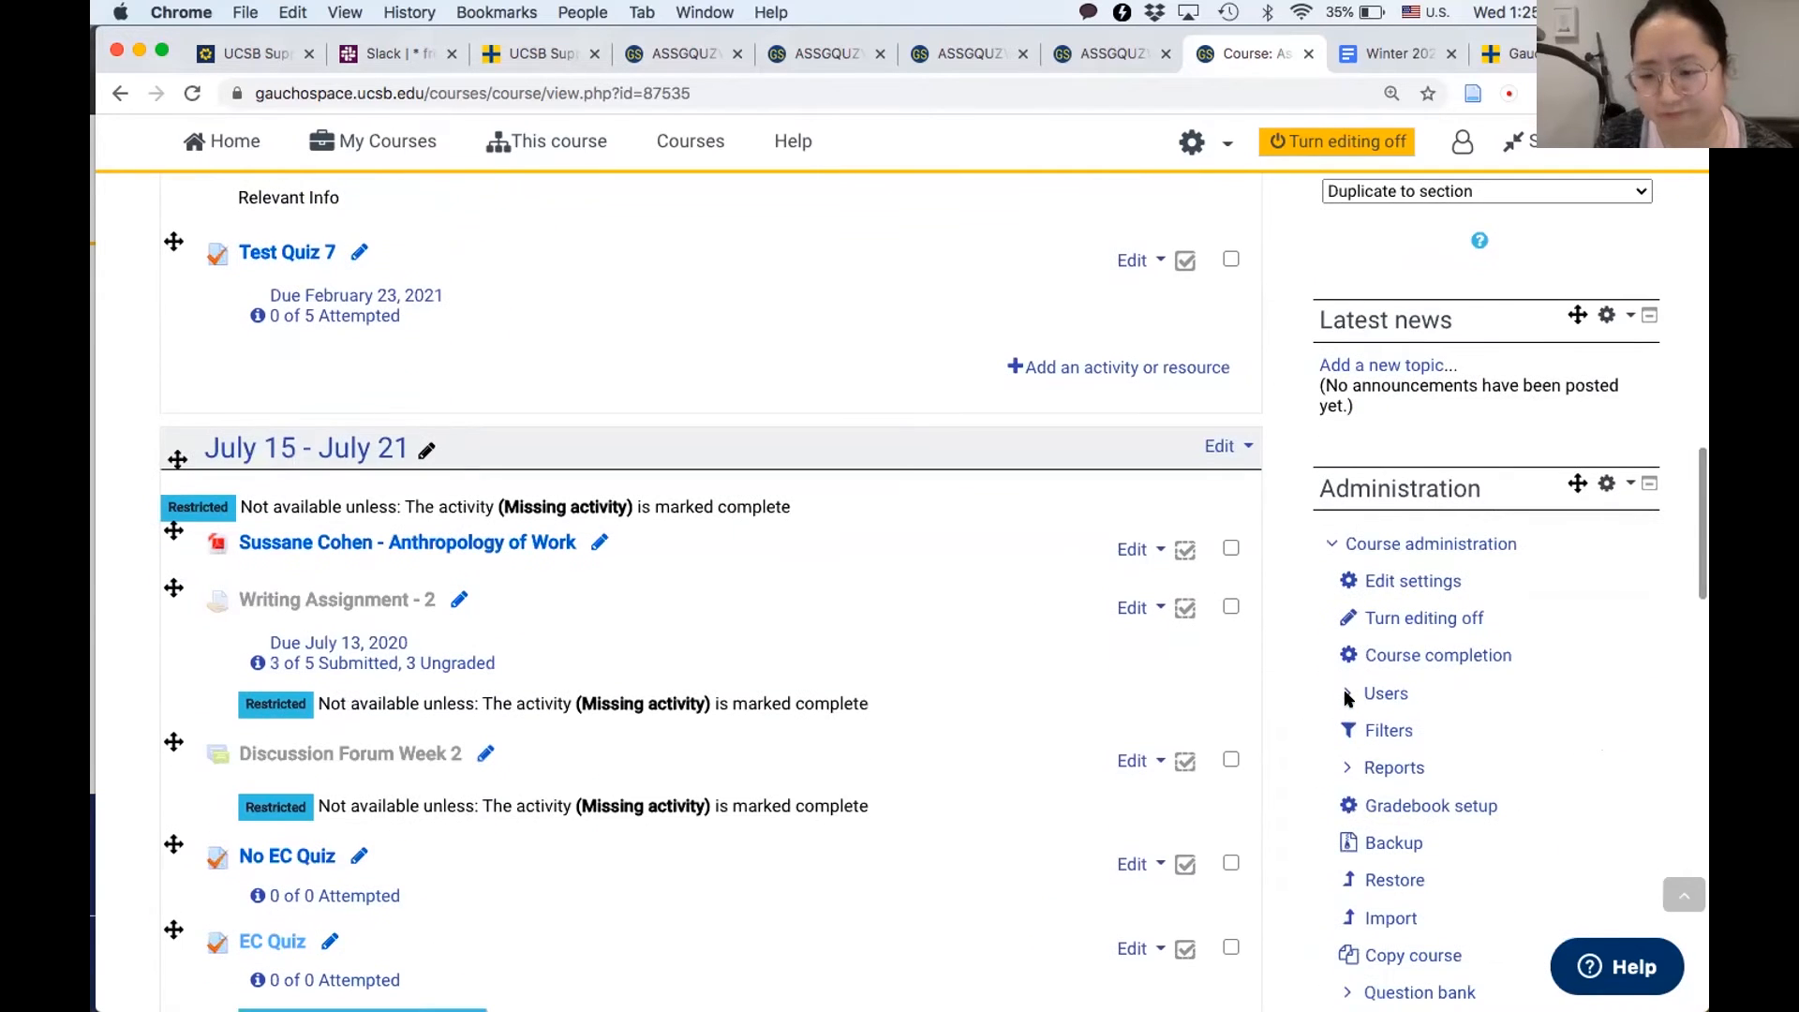
{"action": "left_click", "coordinate": [1347, 698]}
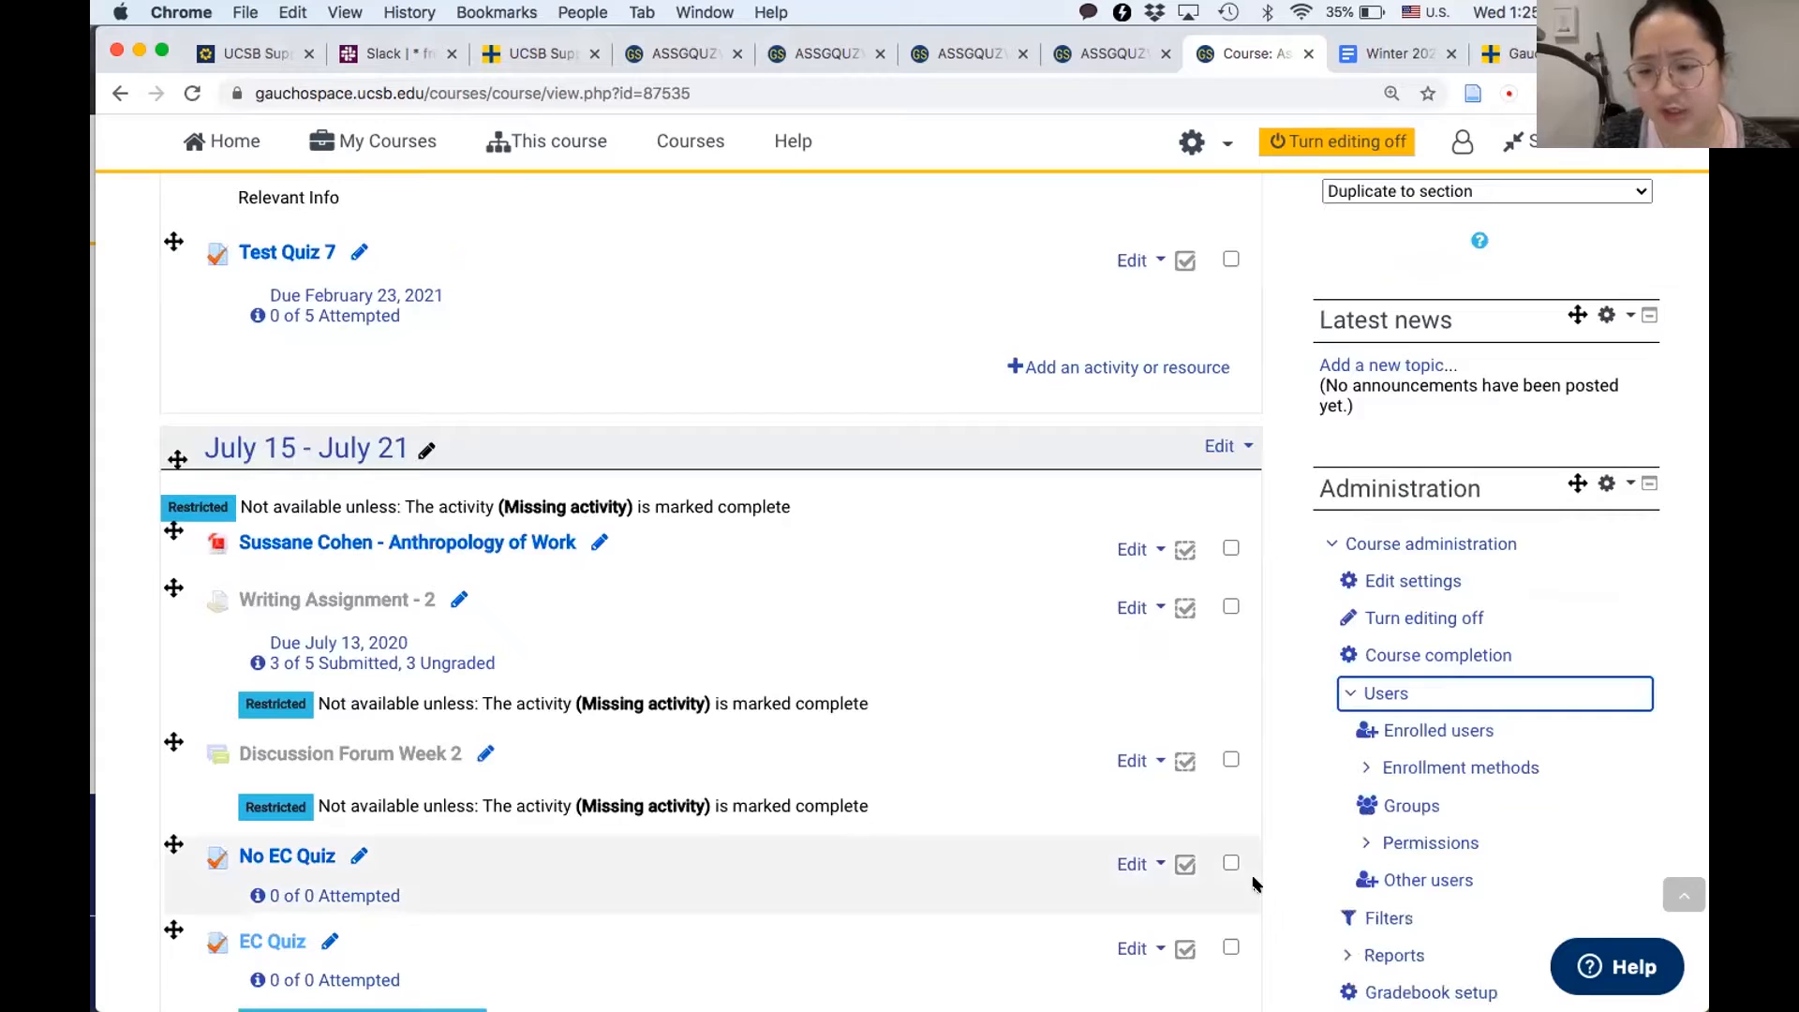
{"action": "scroll", "coordinate": [1262, 862], "scroll_direction": "down", "scroll_amount": 1}
{"action": "left_click", "coordinate": [1399, 723]}
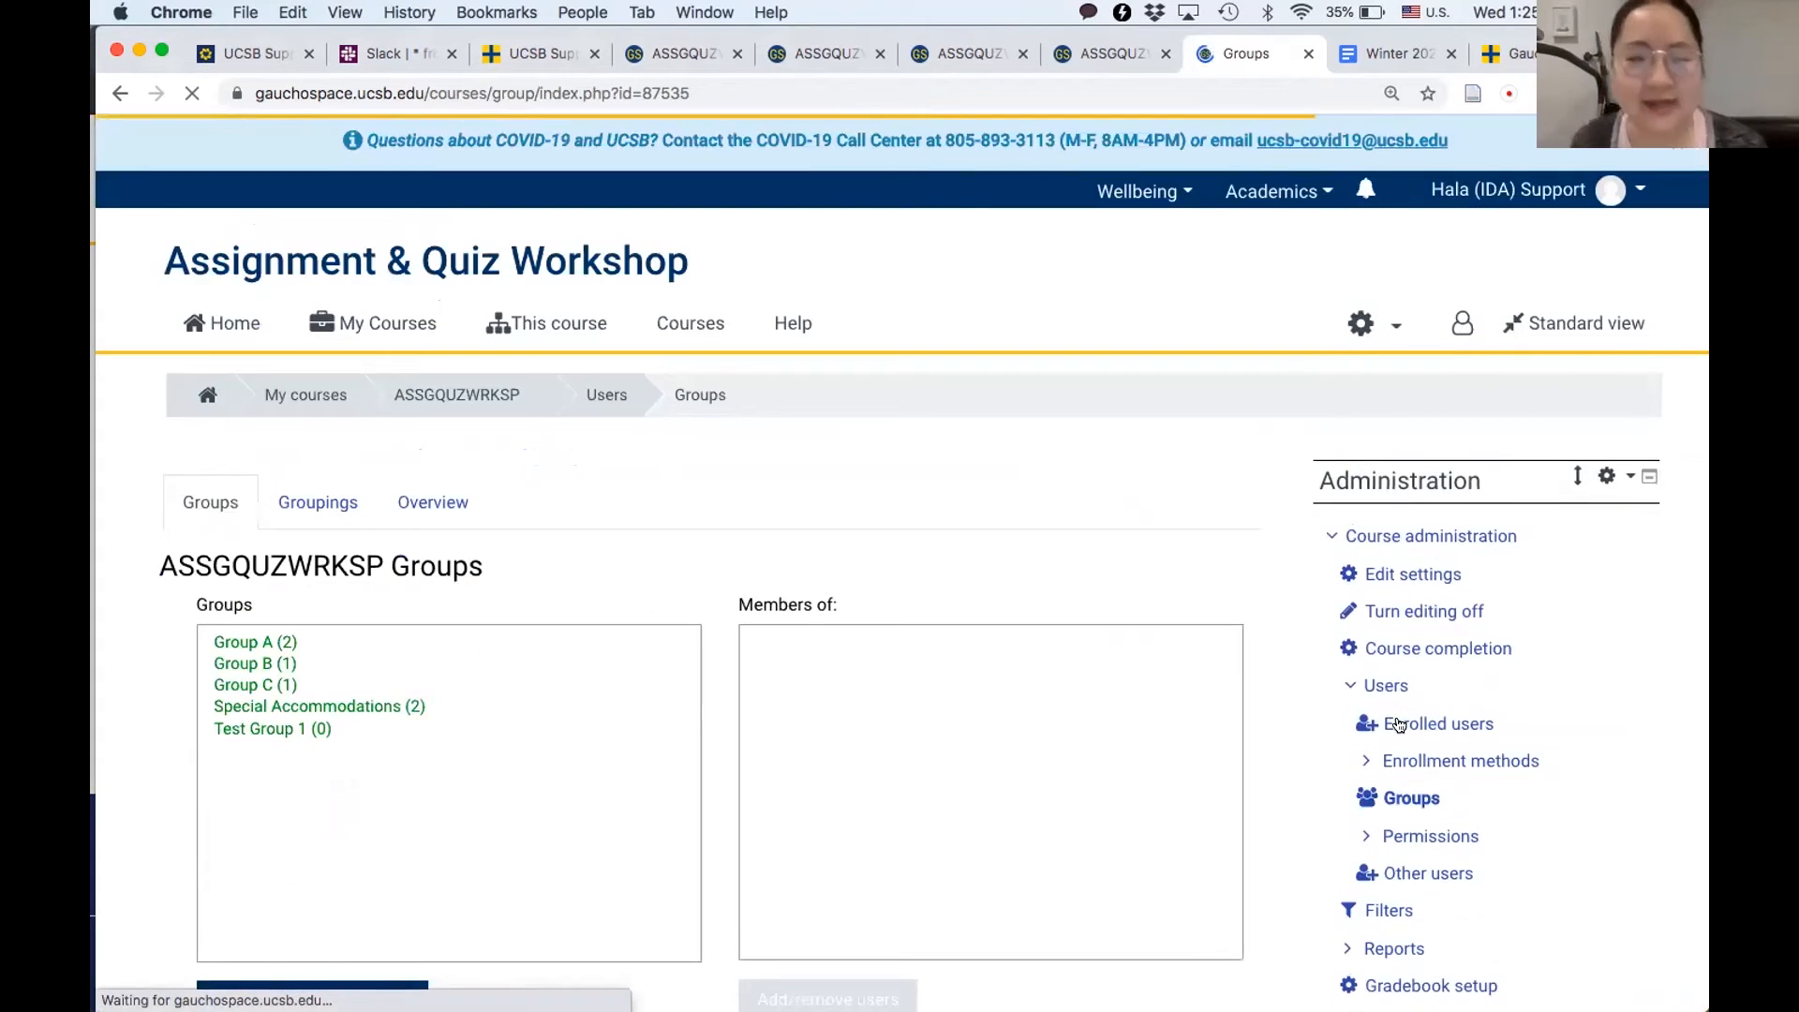
- Check the members of Special Accommodations, Group A, Group B and Group C, and review the available group creation options
{"action": "scroll", "coordinate": [977, 750], "scroll_direction": "down", "scroll_amount": 4}
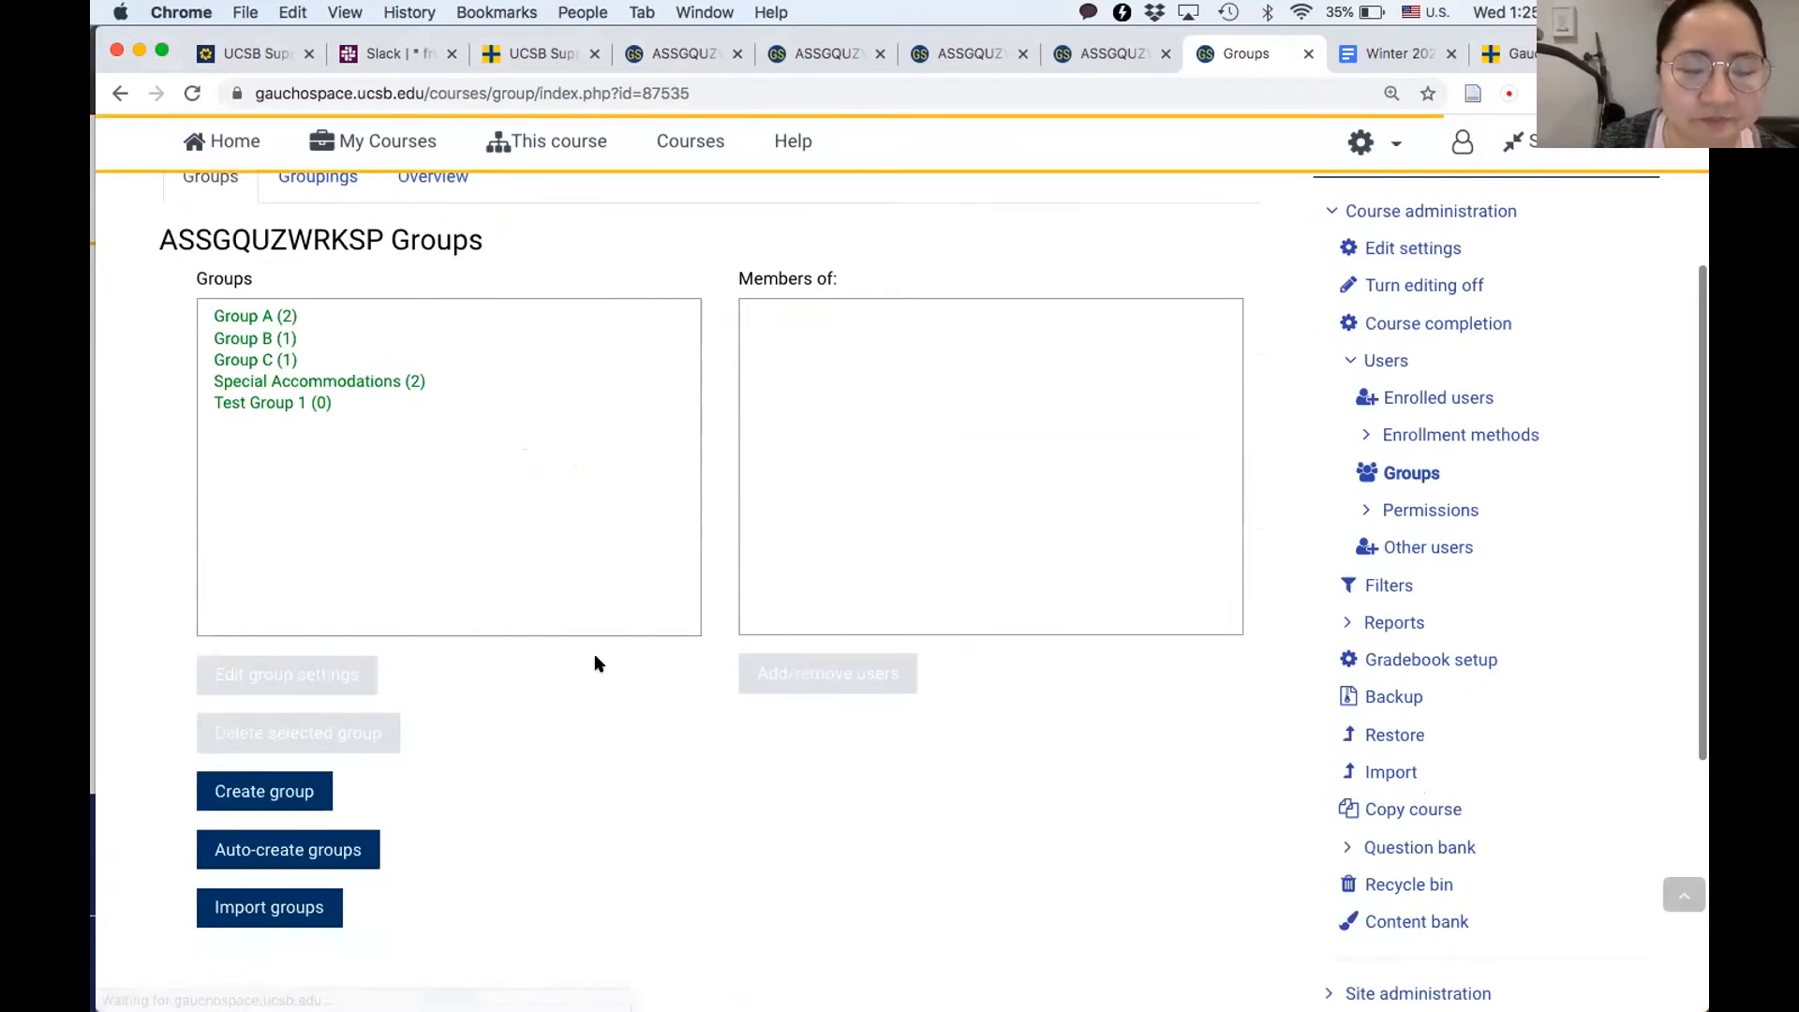
{"action": "left_click", "coordinate": [255, 385]}
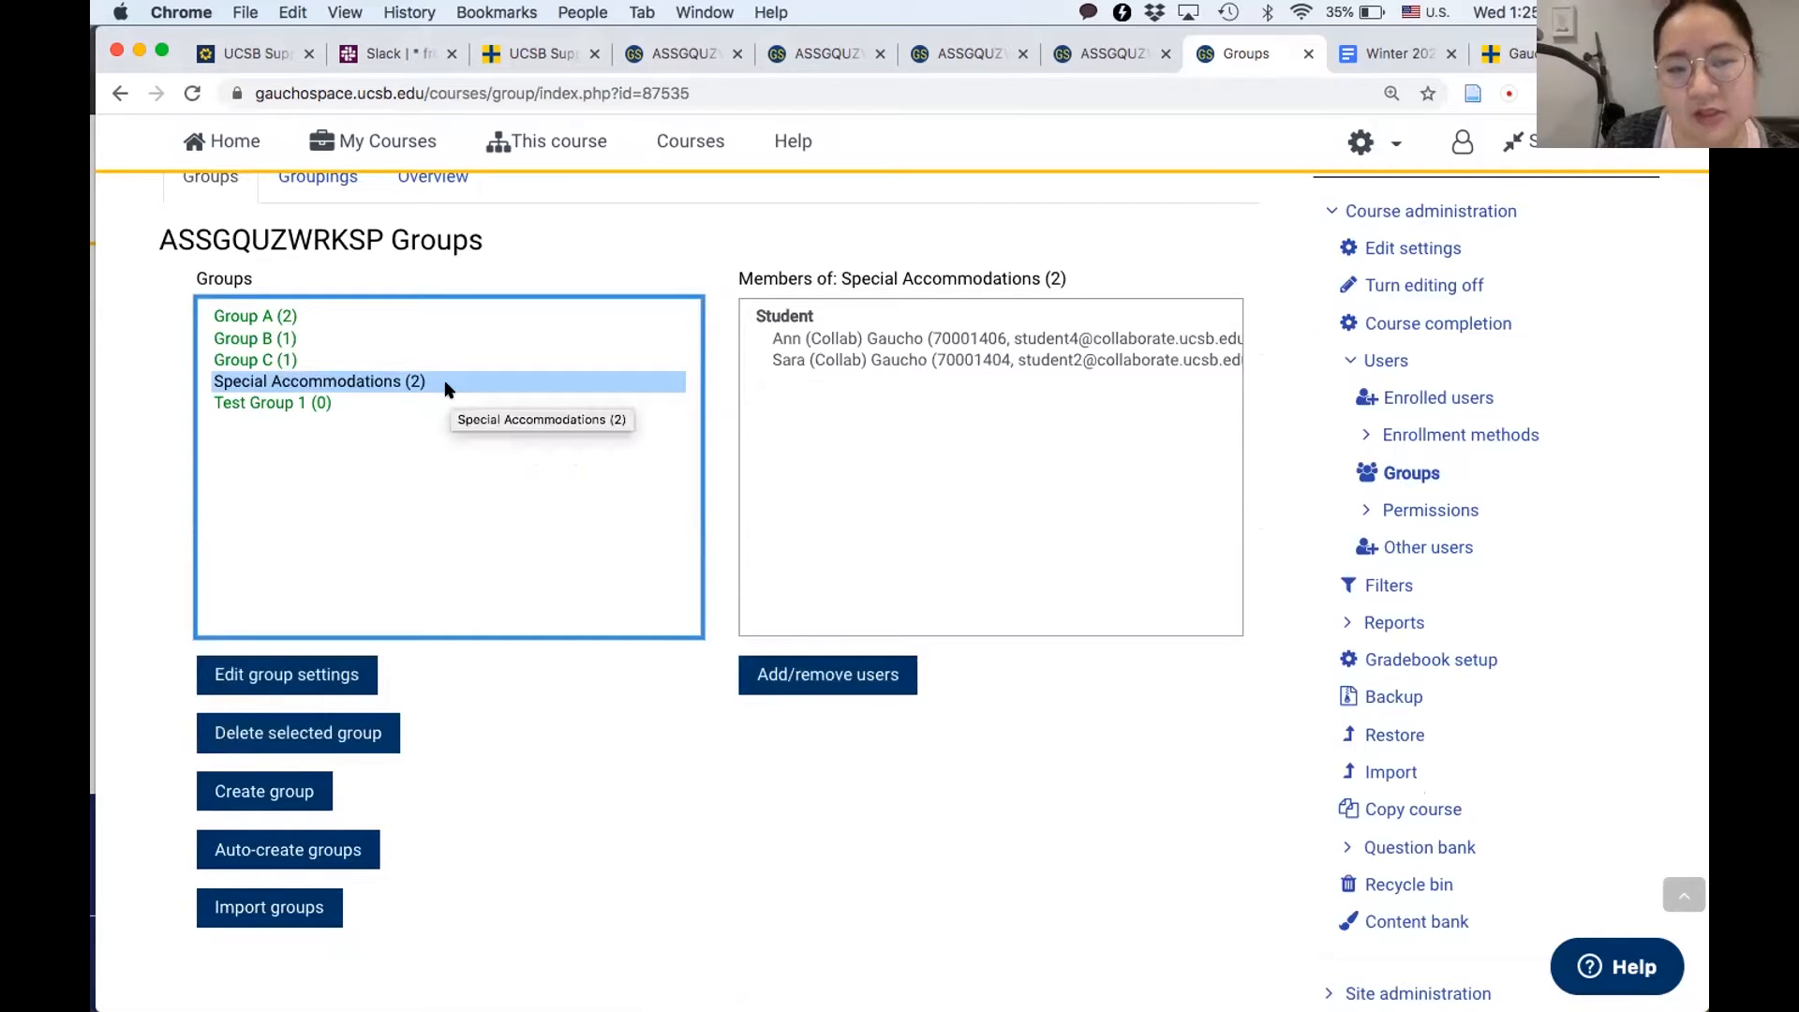
{"action": "left_click", "coordinate": [260, 319]}
{"action": "left_click", "coordinate": [261, 340]}
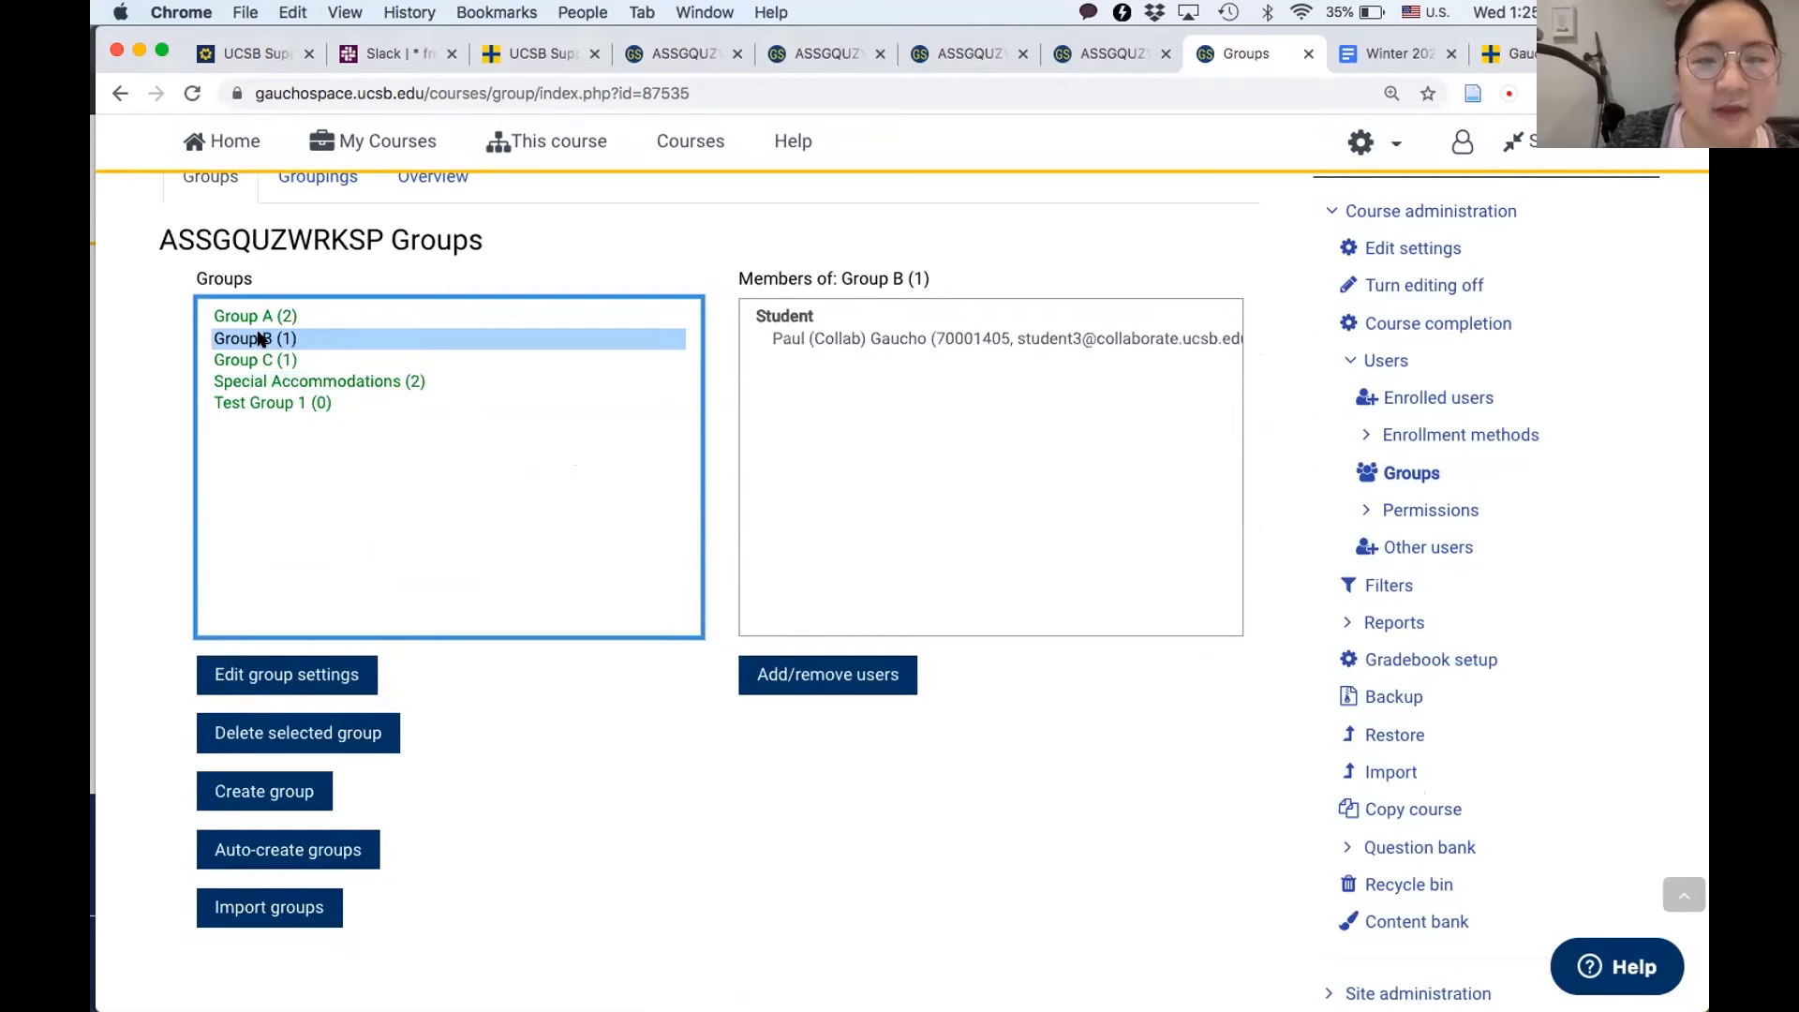
{"action": "key", "text": "Down"}
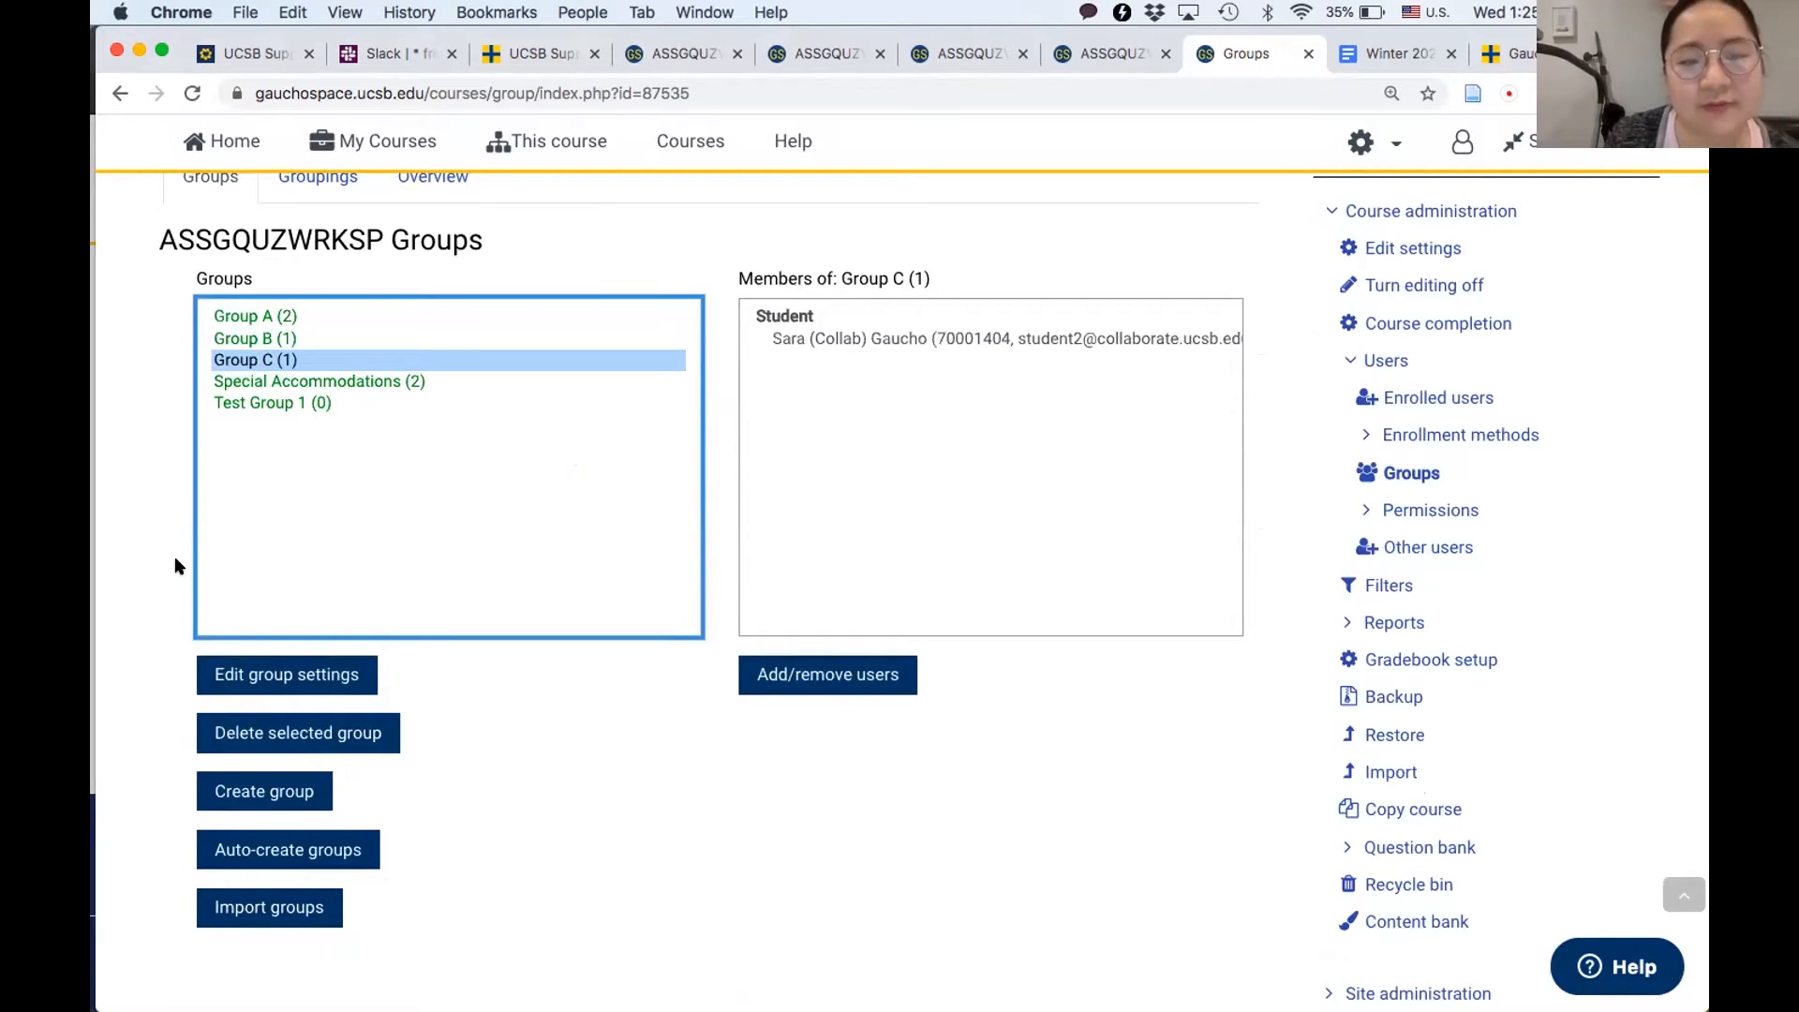
{"action": "scroll", "coordinate": [176, 565], "scroll_direction": "down", "scroll_amount": 2}
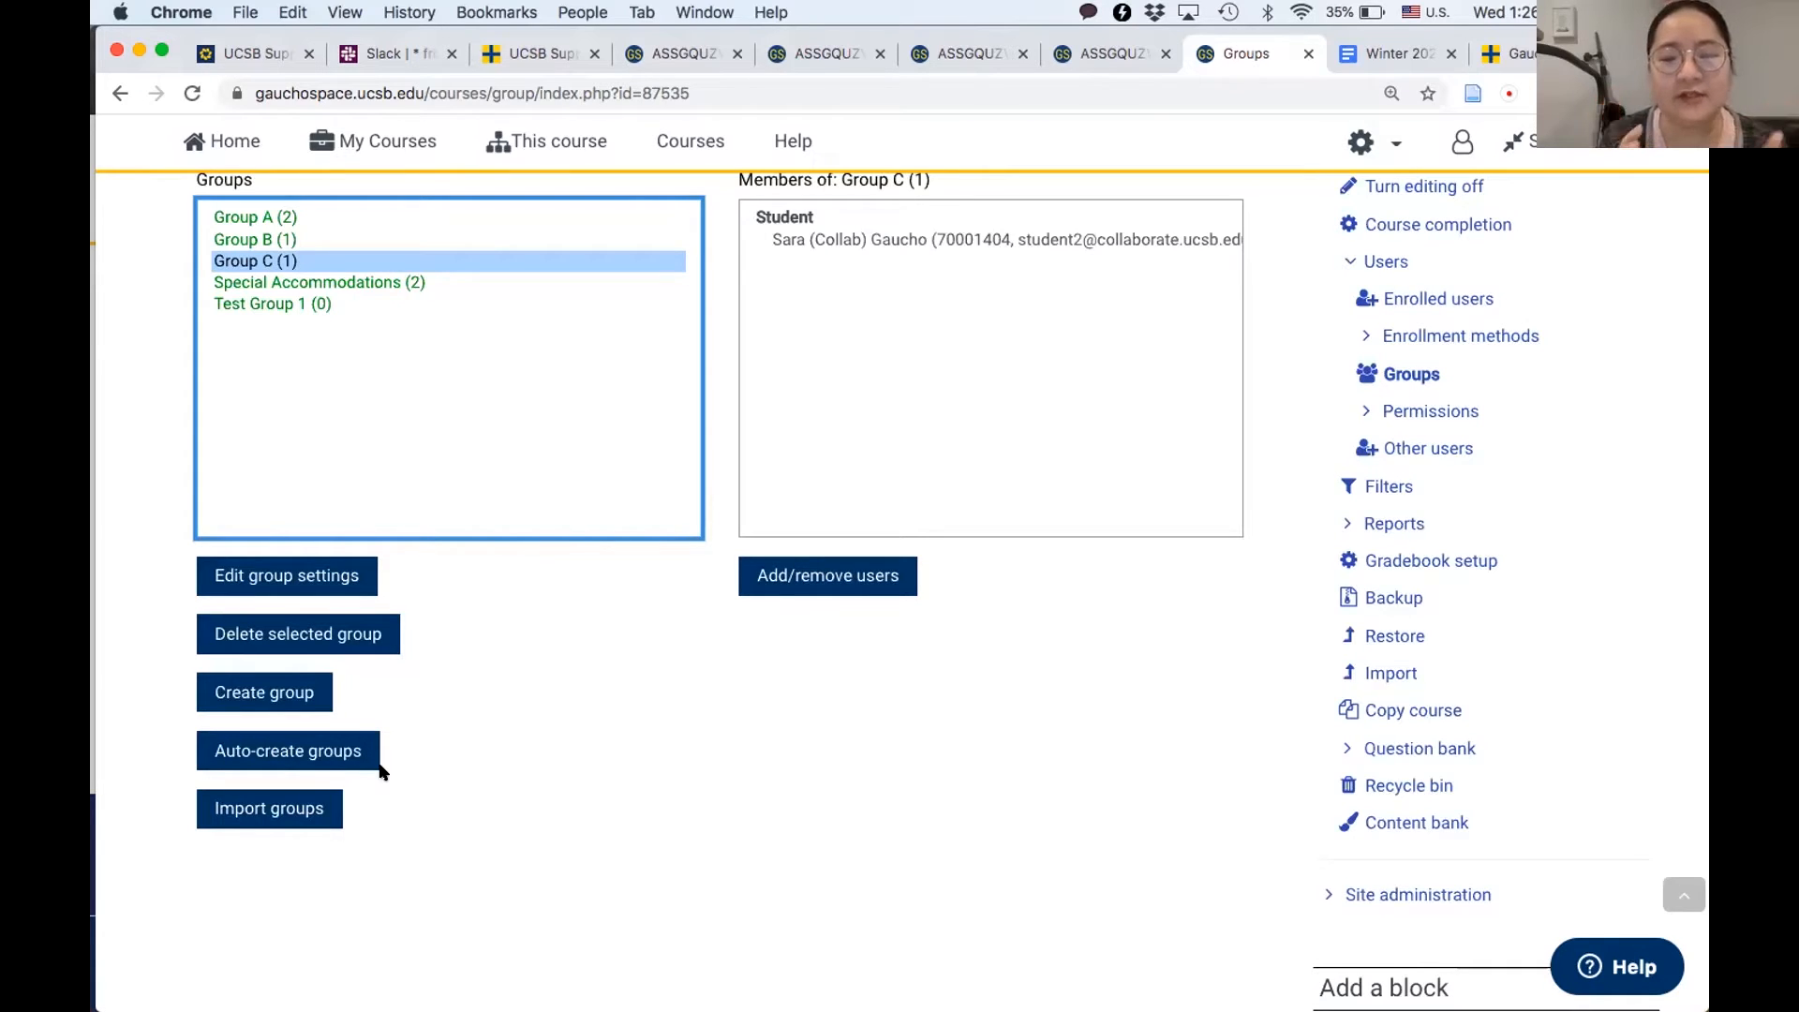
{"action": "scroll", "coordinate": [379, 770], "scroll_direction": "up", "scroll_amount": 1}
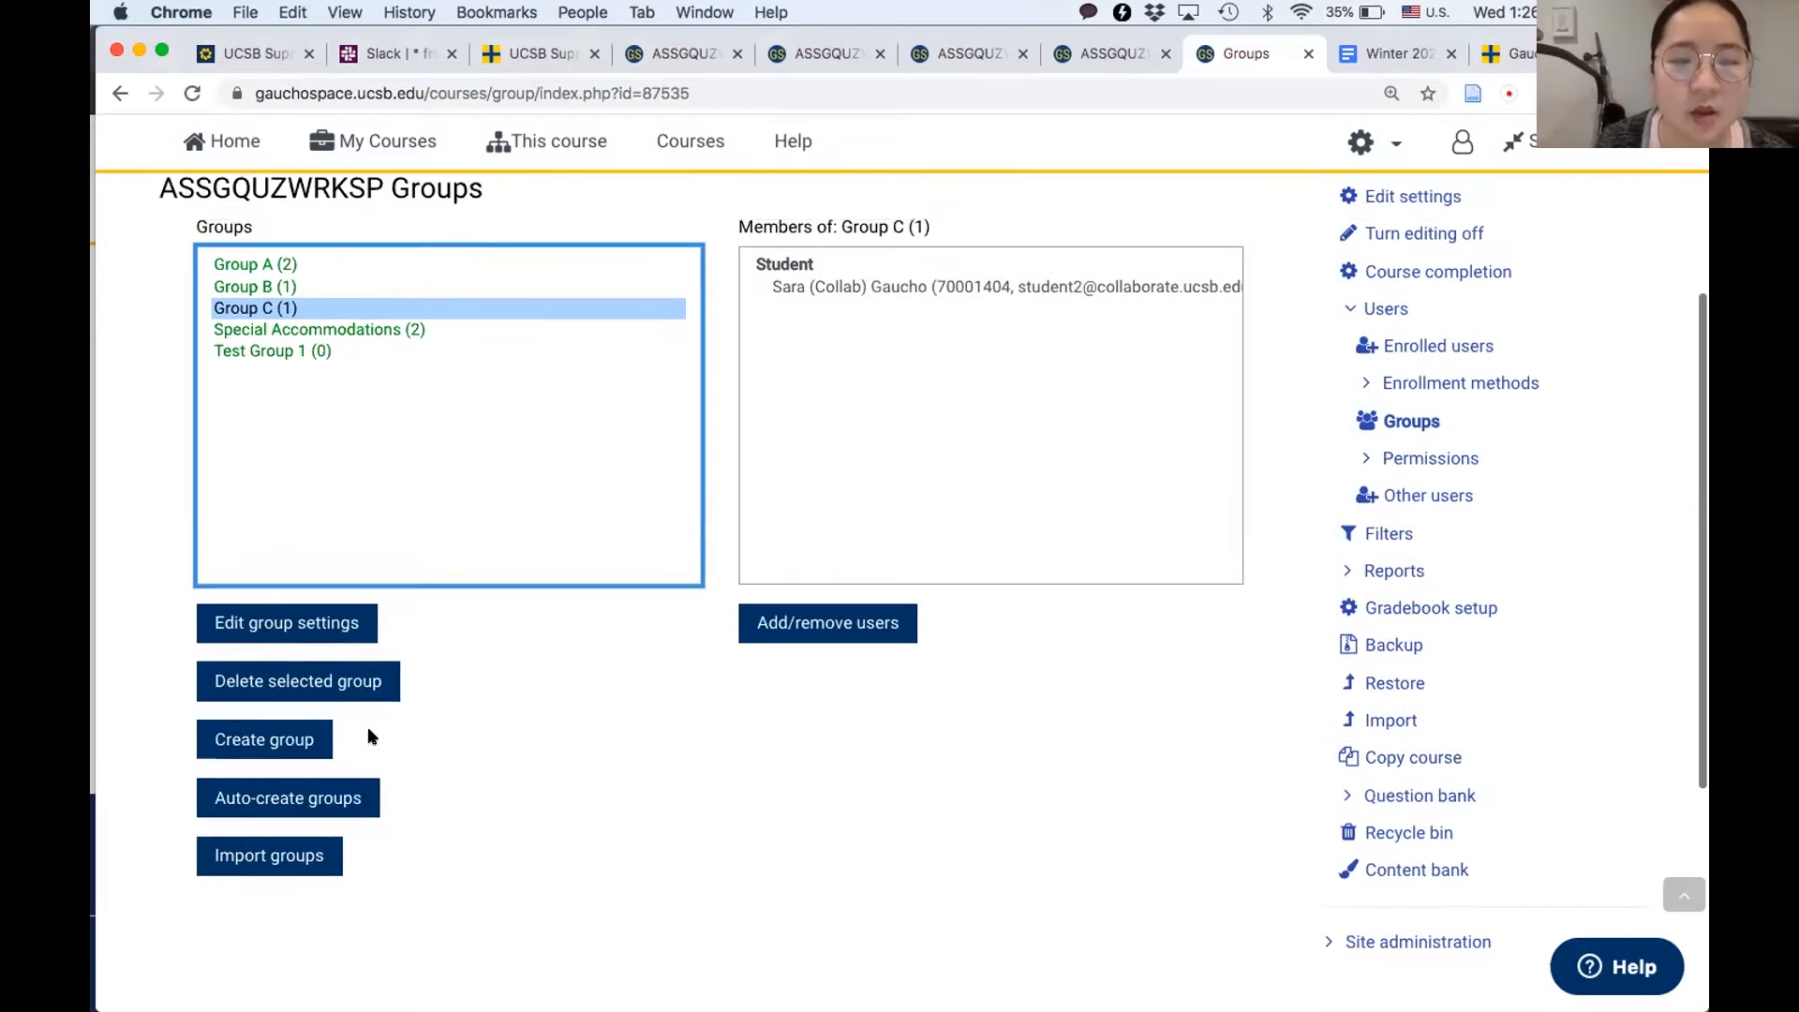
{"action": "scroll", "coordinate": [499, 552], "scroll_direction": "up", "scroll_amount": 4}
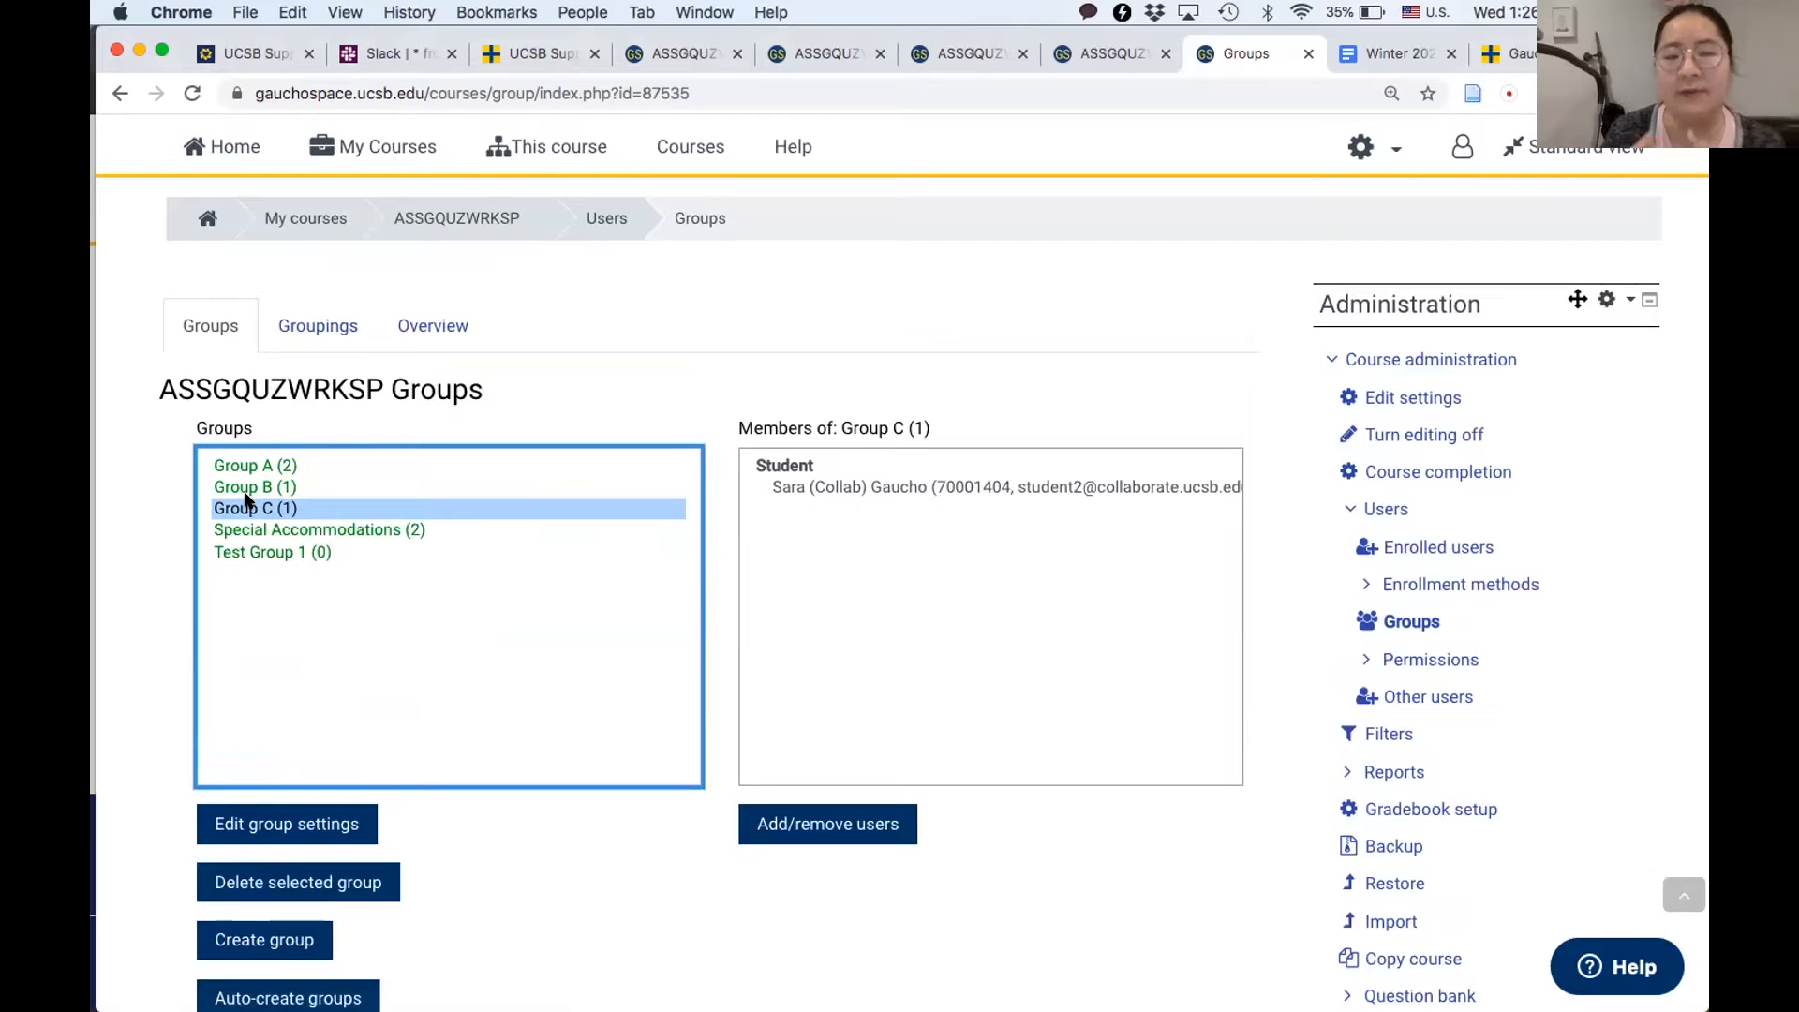
- Create a new grouping named "Assign Z" in the course's groupings and save it
{"action": "left_click", "coordinate": [308, 322]}
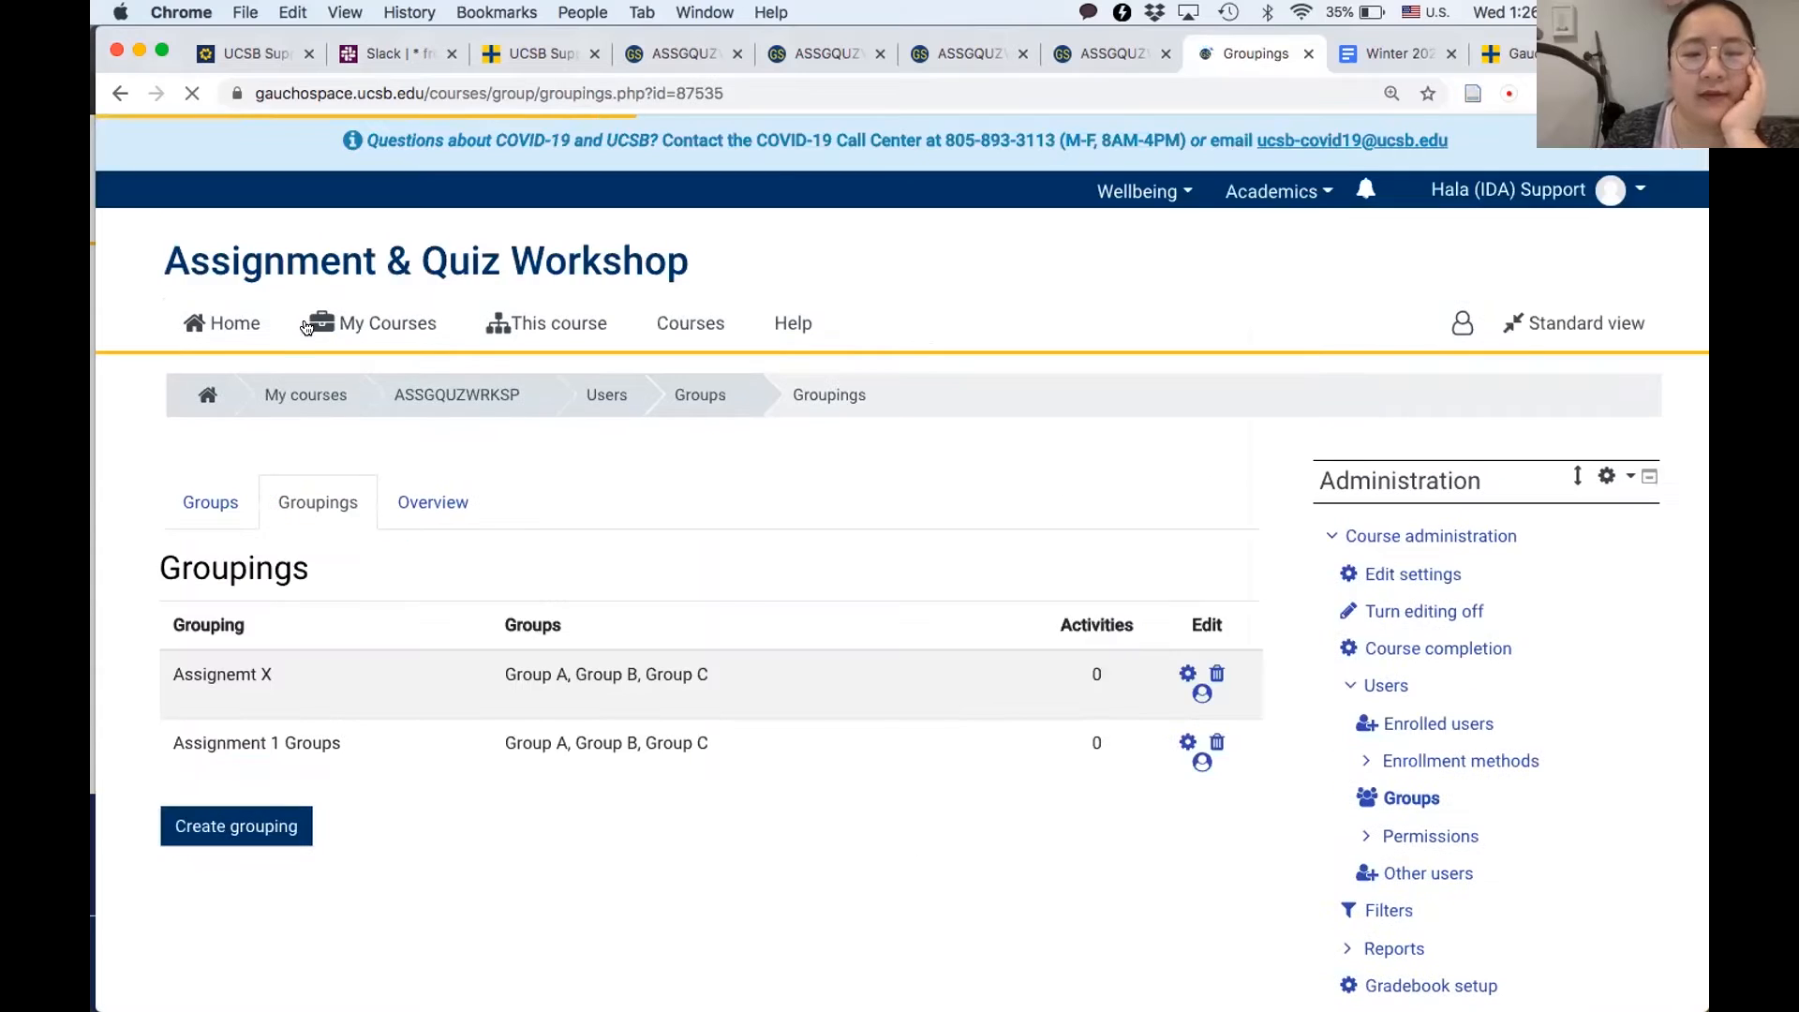
{"action": "scroll", "coordinate": [300, 646], "scroll_direction": "down", "scroll_amount": 3}
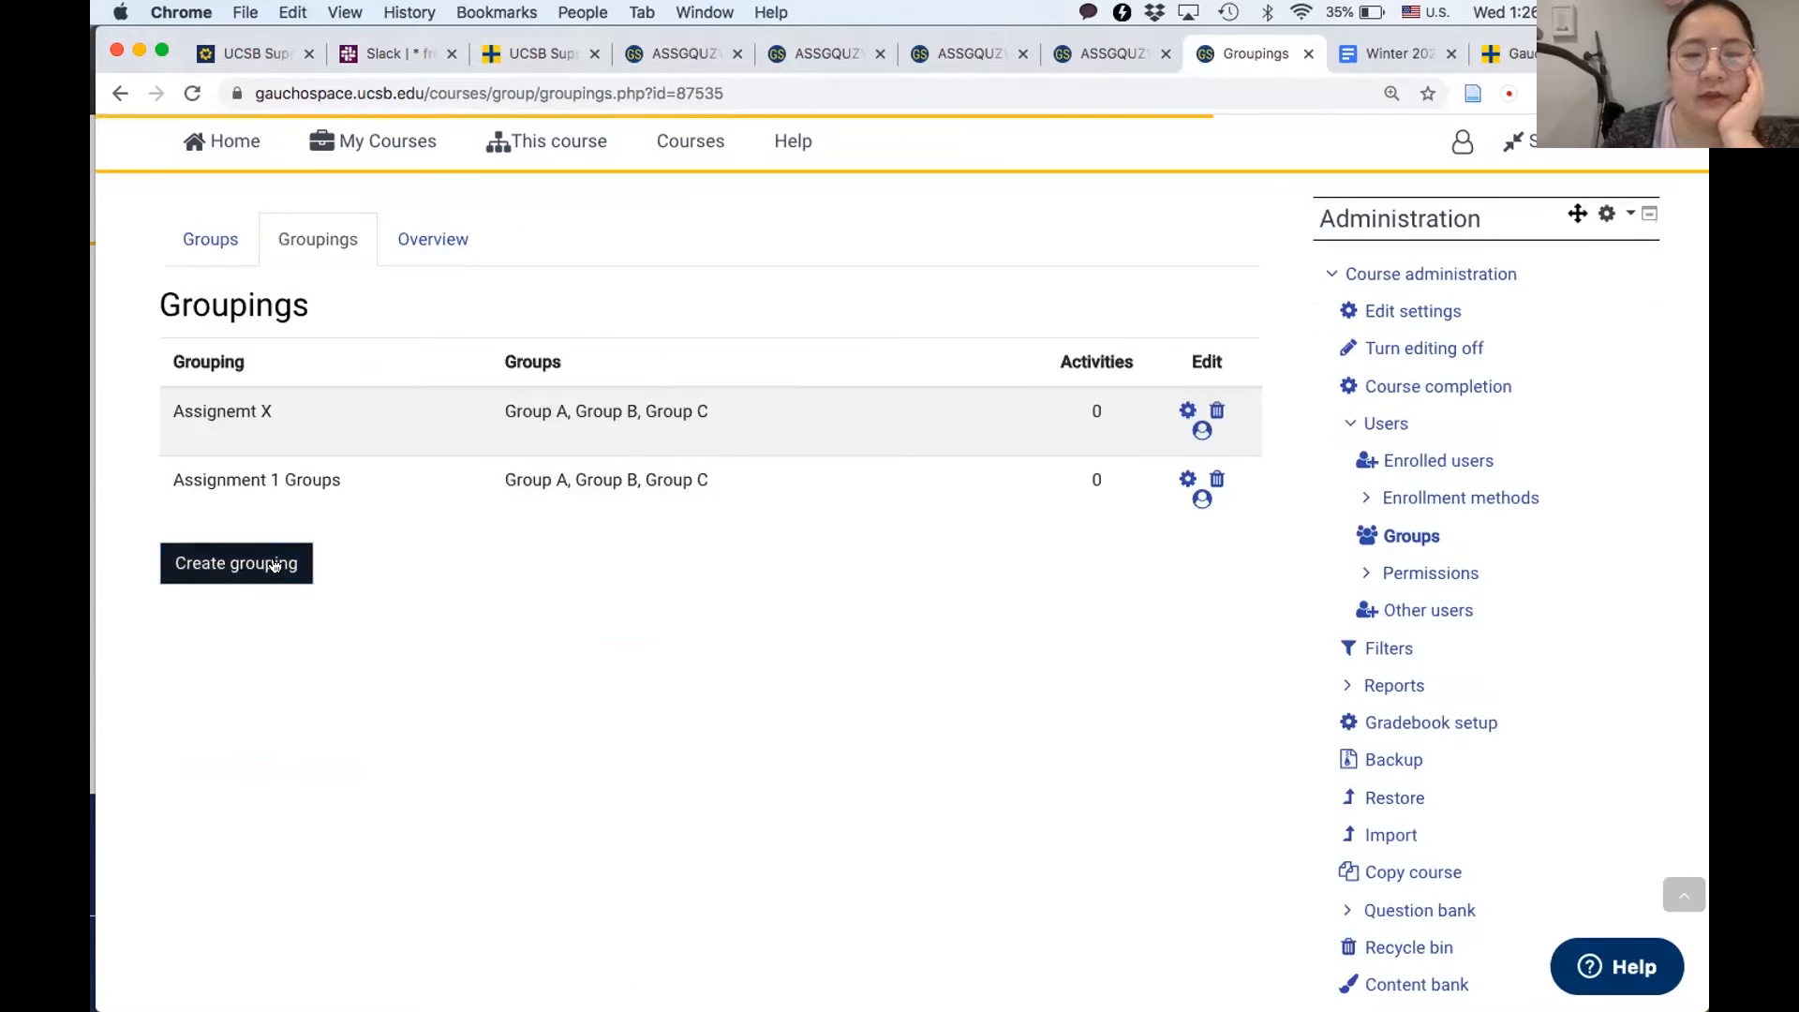
{"action": "left_click", "coordinate": [274, 566]}
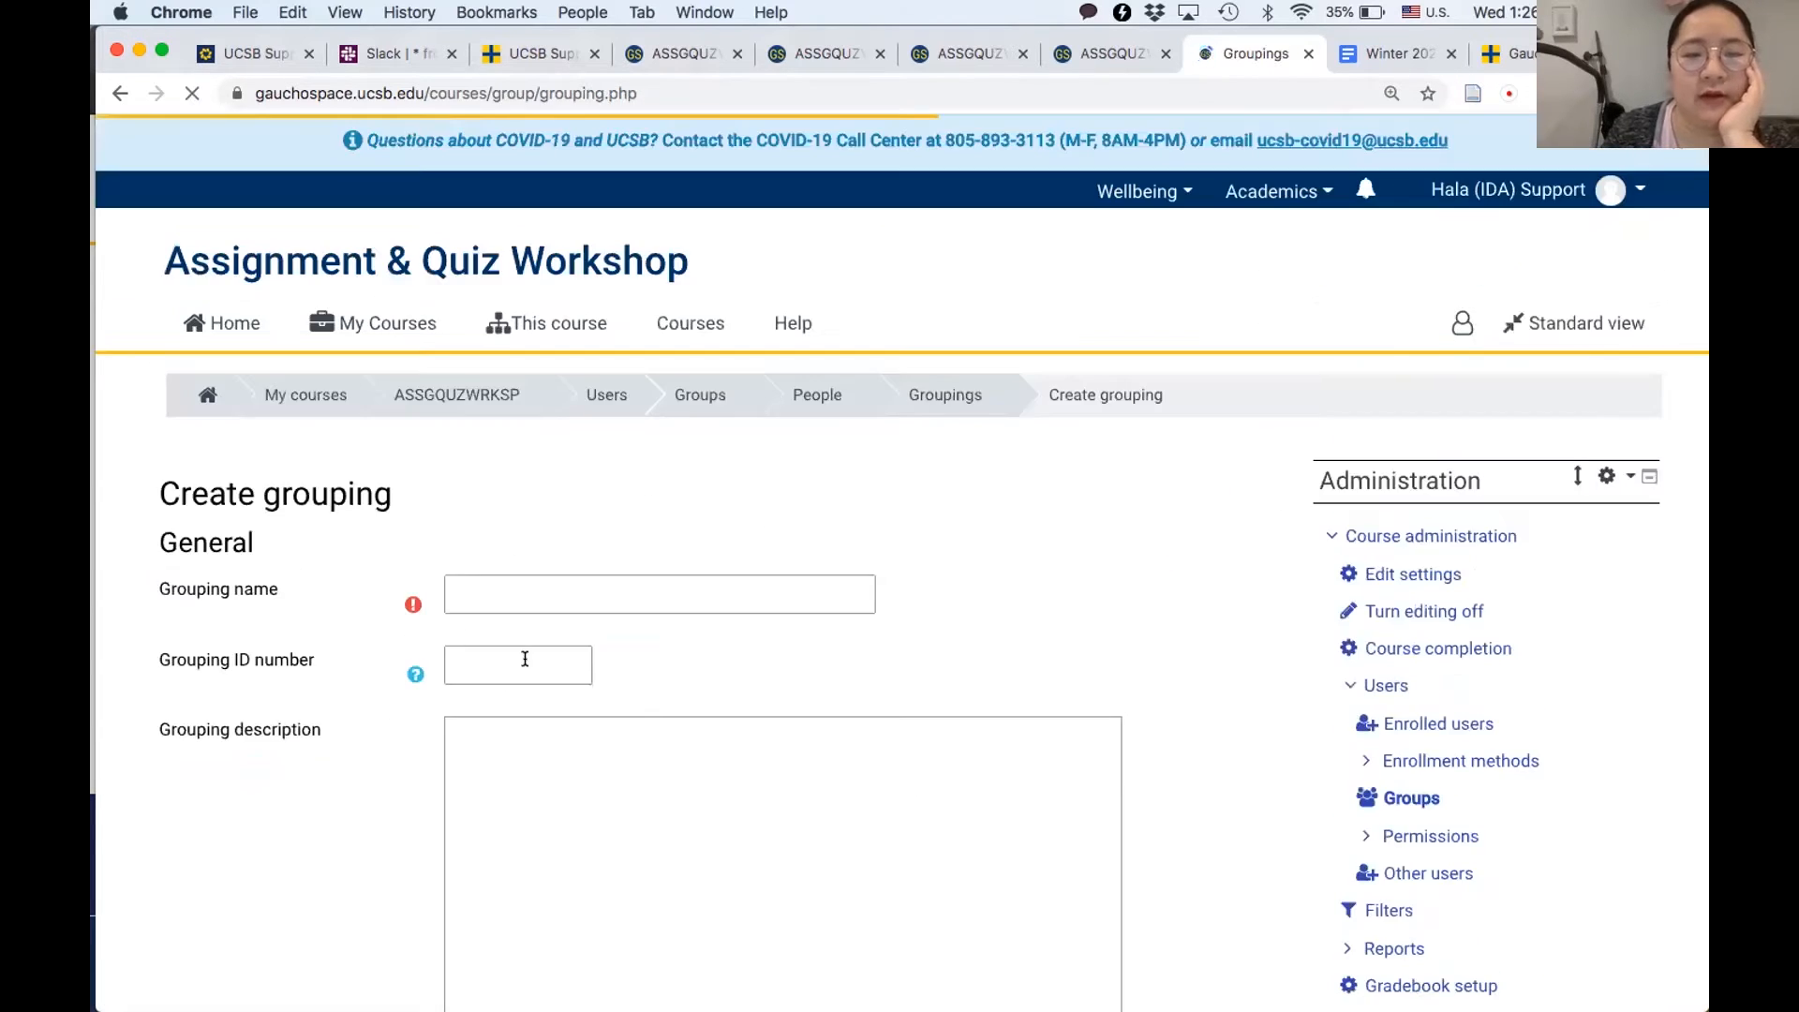
{"action": "left_click", "coordinate": [512, 584]}
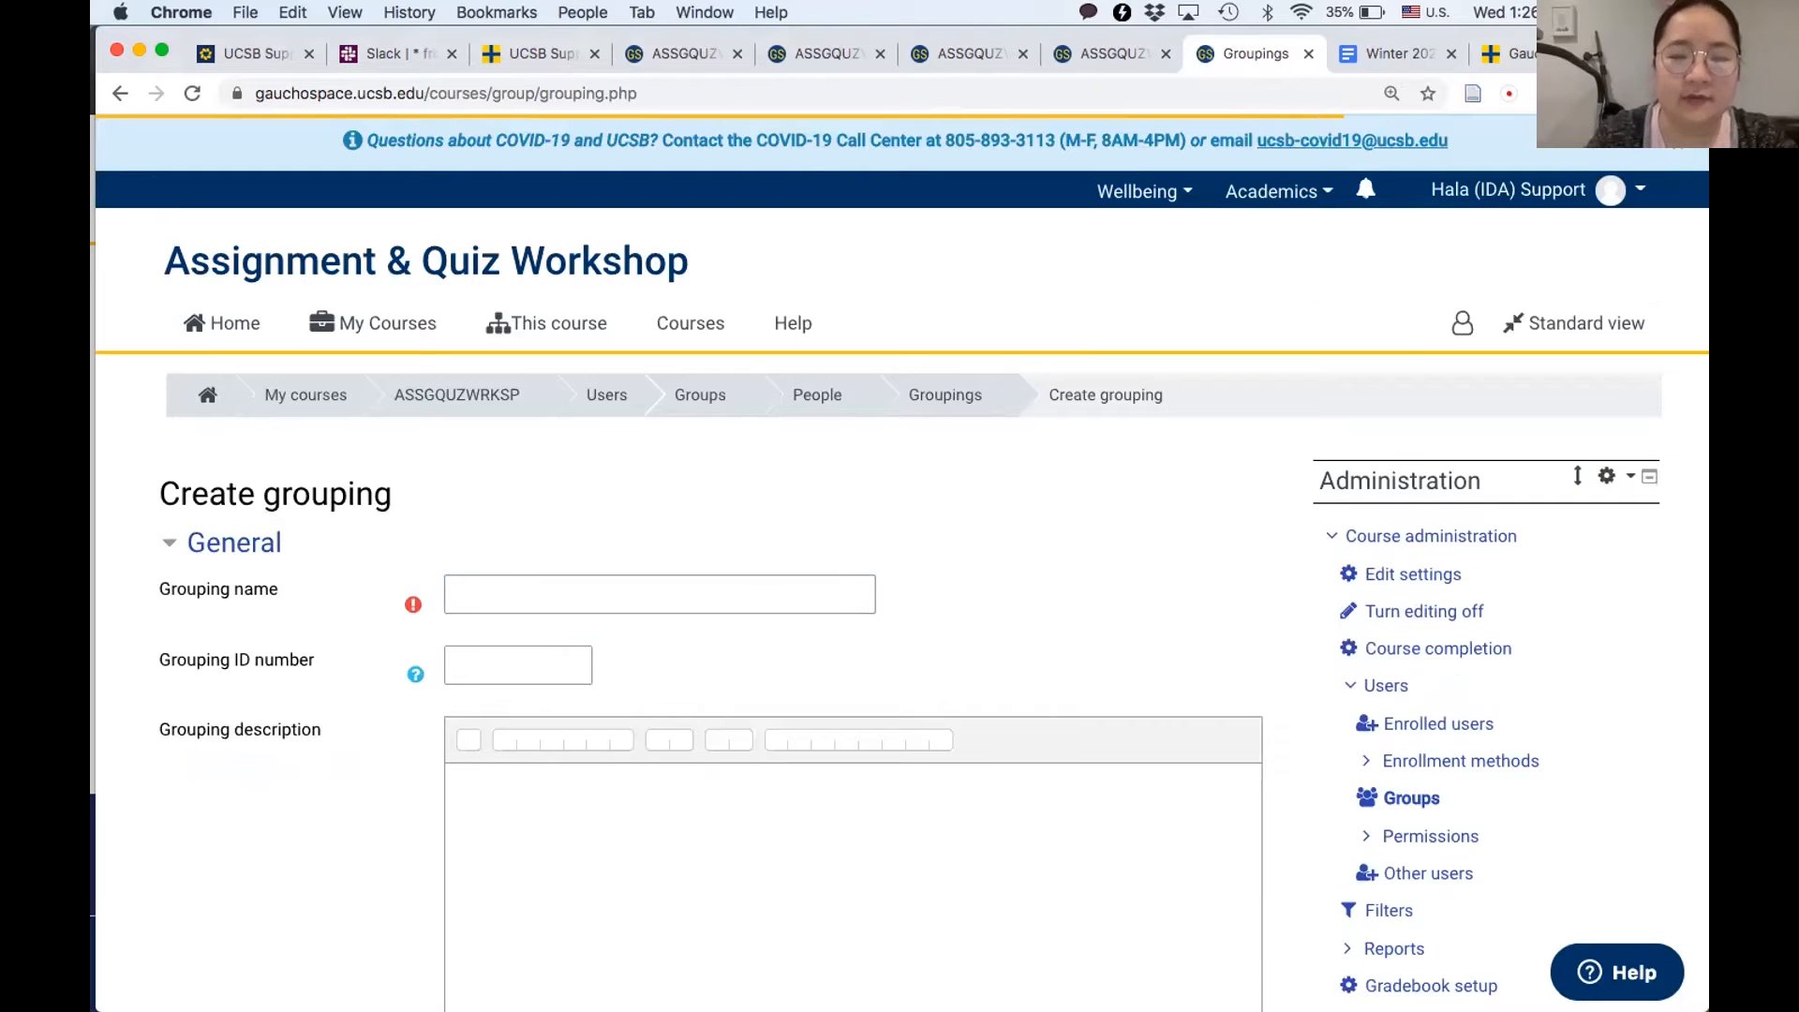
{"action": "left_click", "coordinate": [456, 594]}
{"action": "type", "text": "A"}
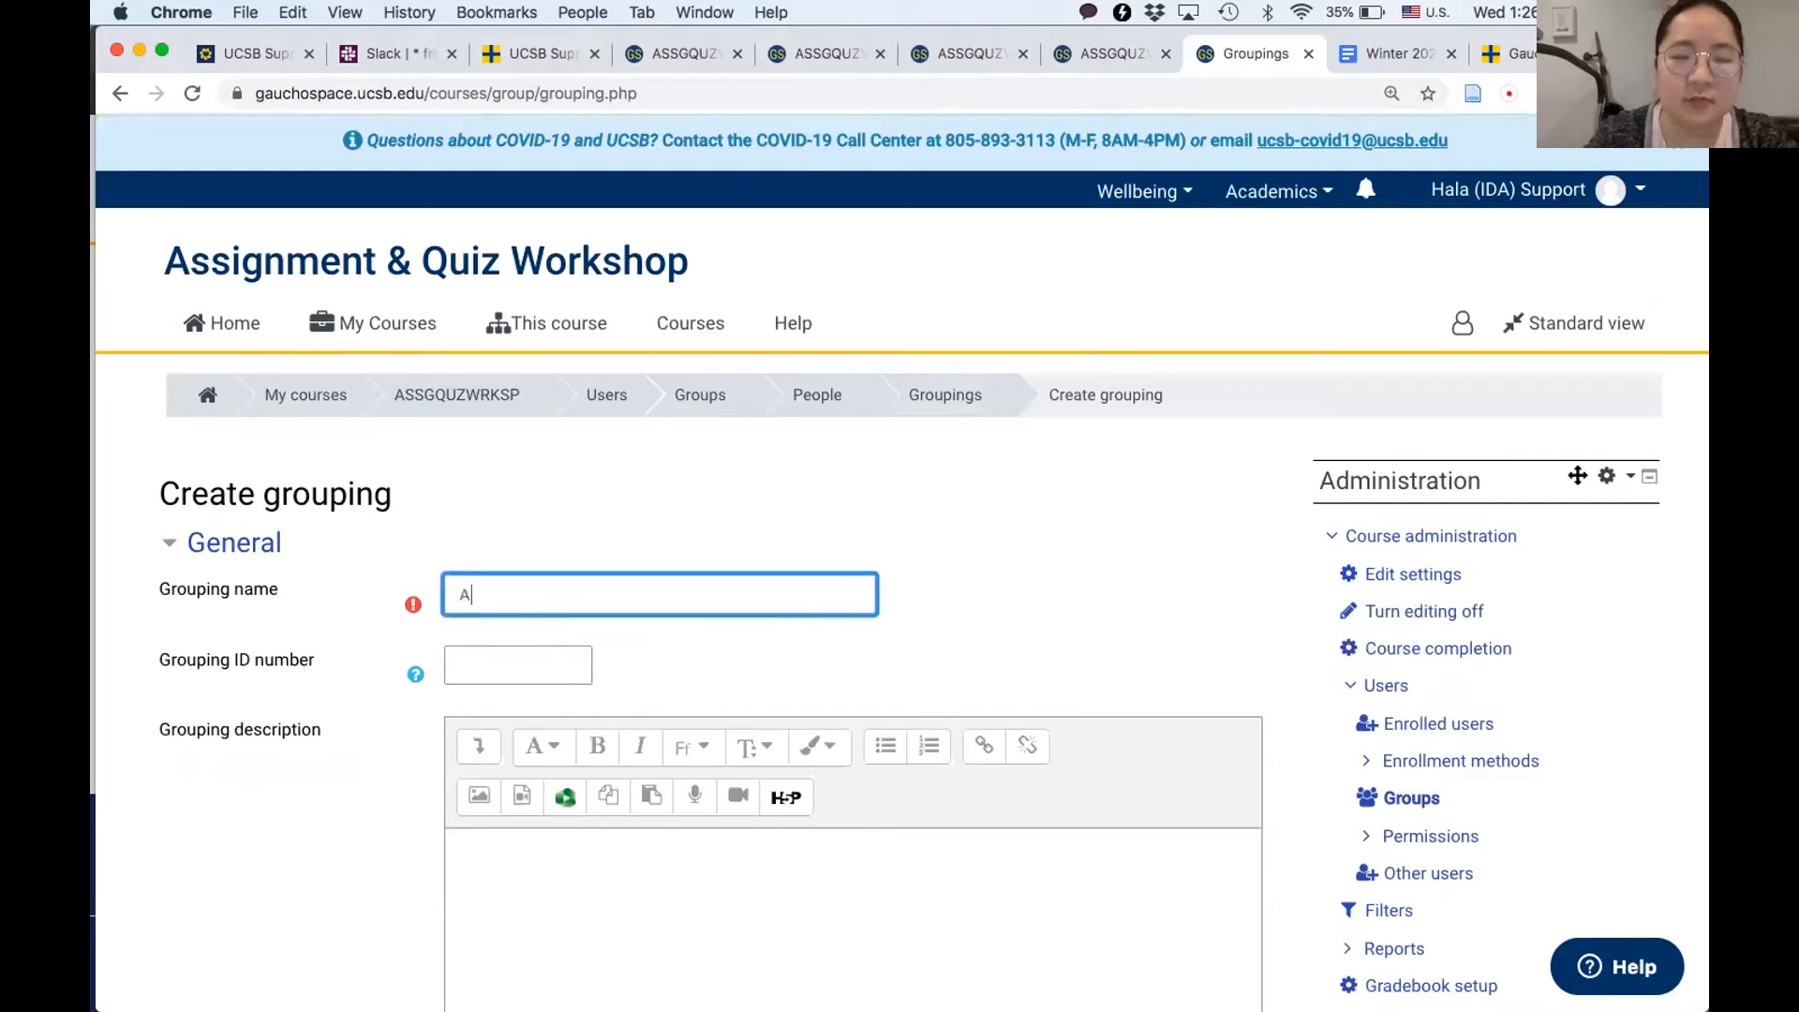
{"action": "type", "text": "ssign"}
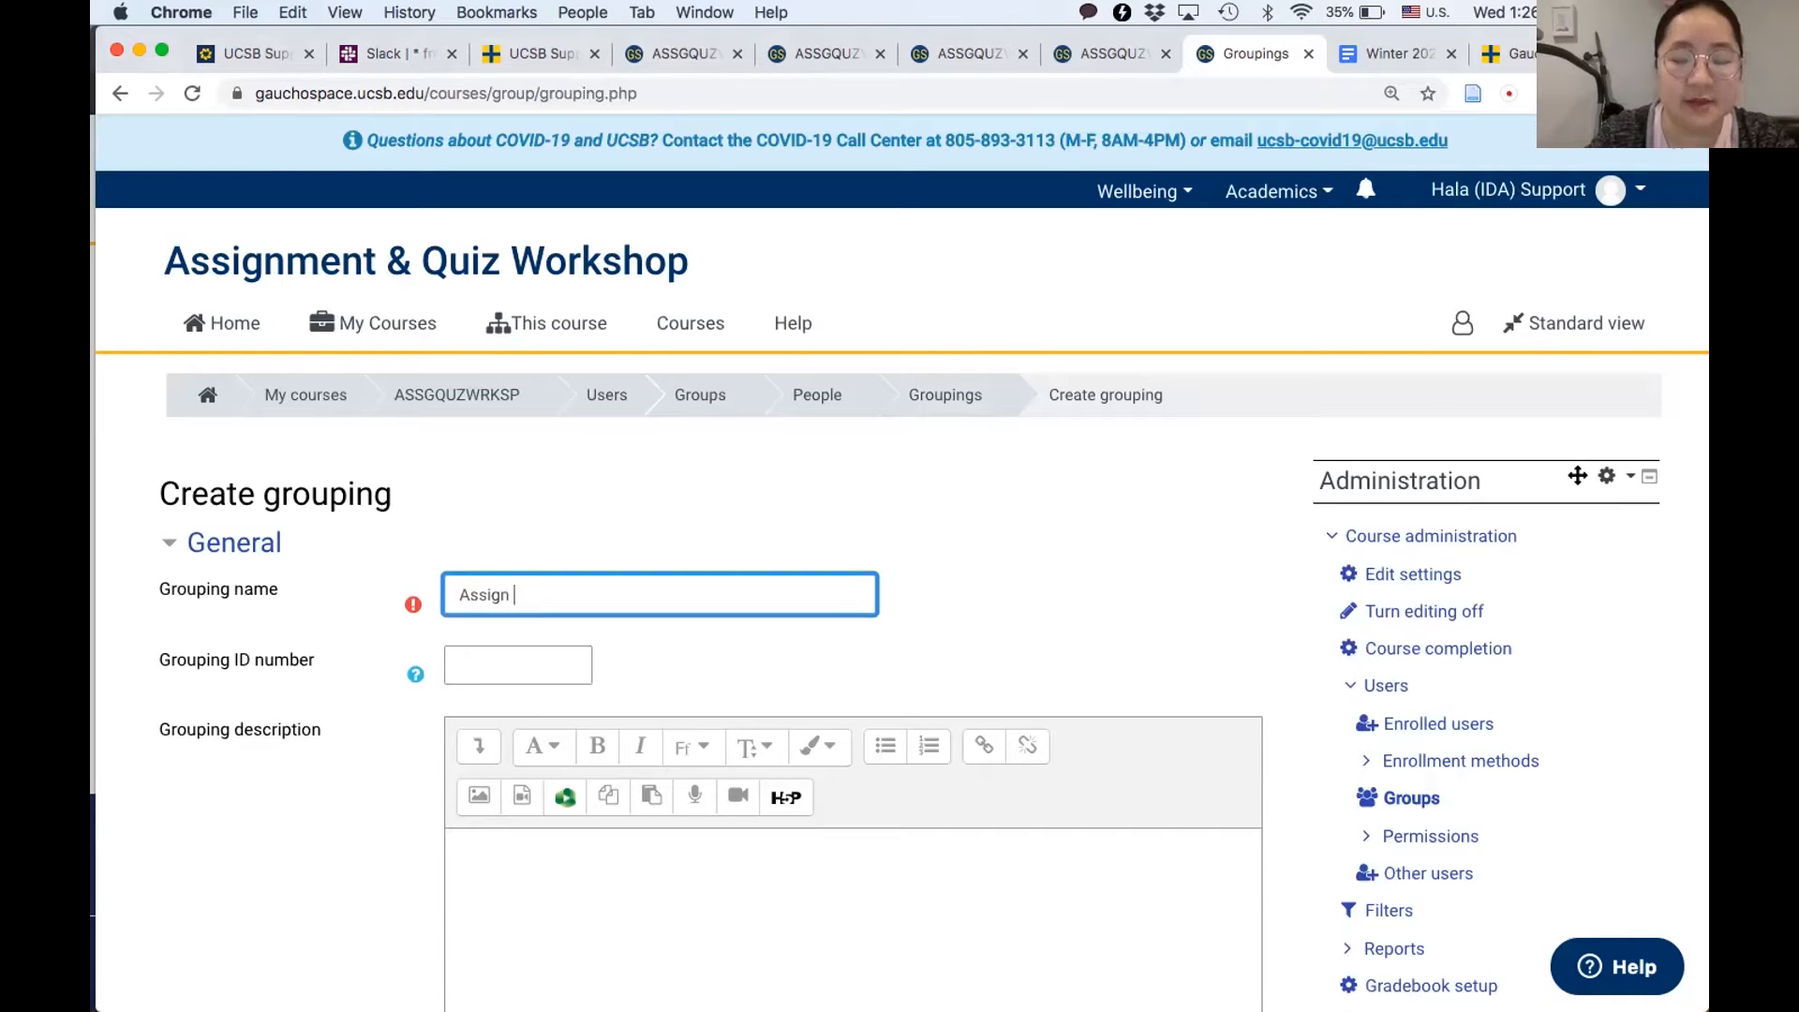
{"action": "type", "text": " Z"}
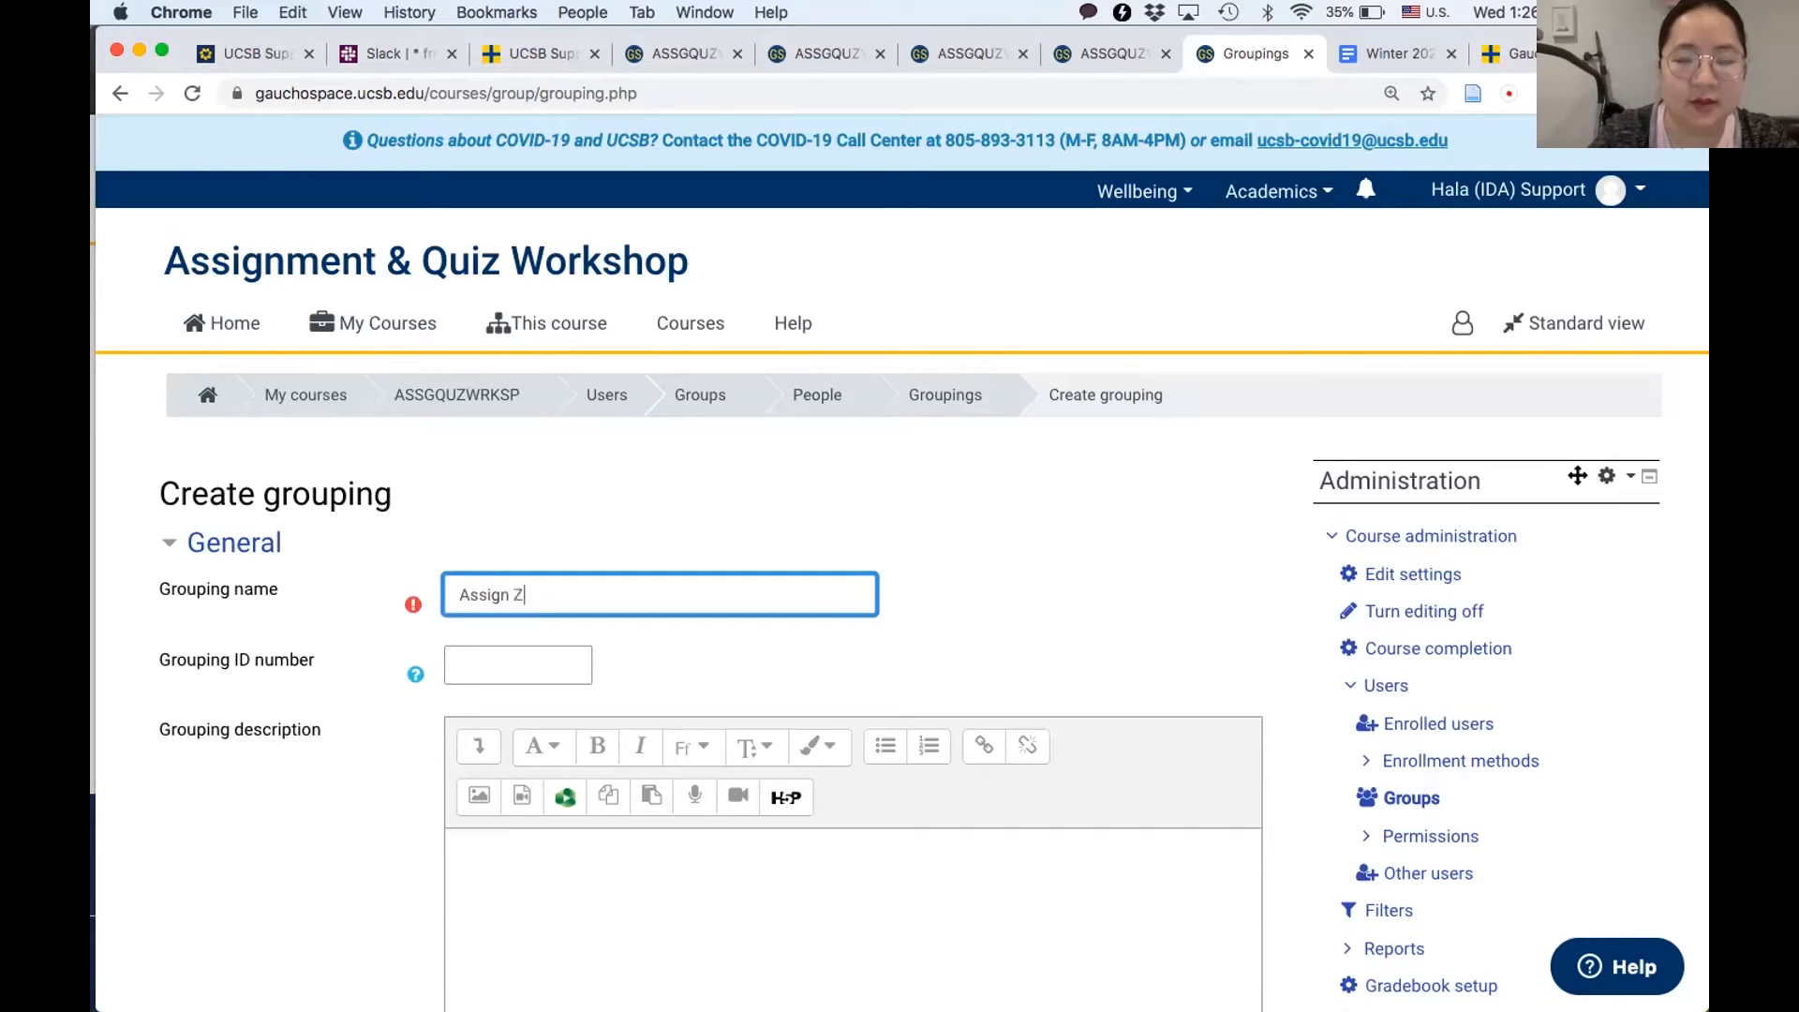
{"action": "scroll", "coordinate": [231, 842], "scroll_direction": "down", "scroll_amount": 6}
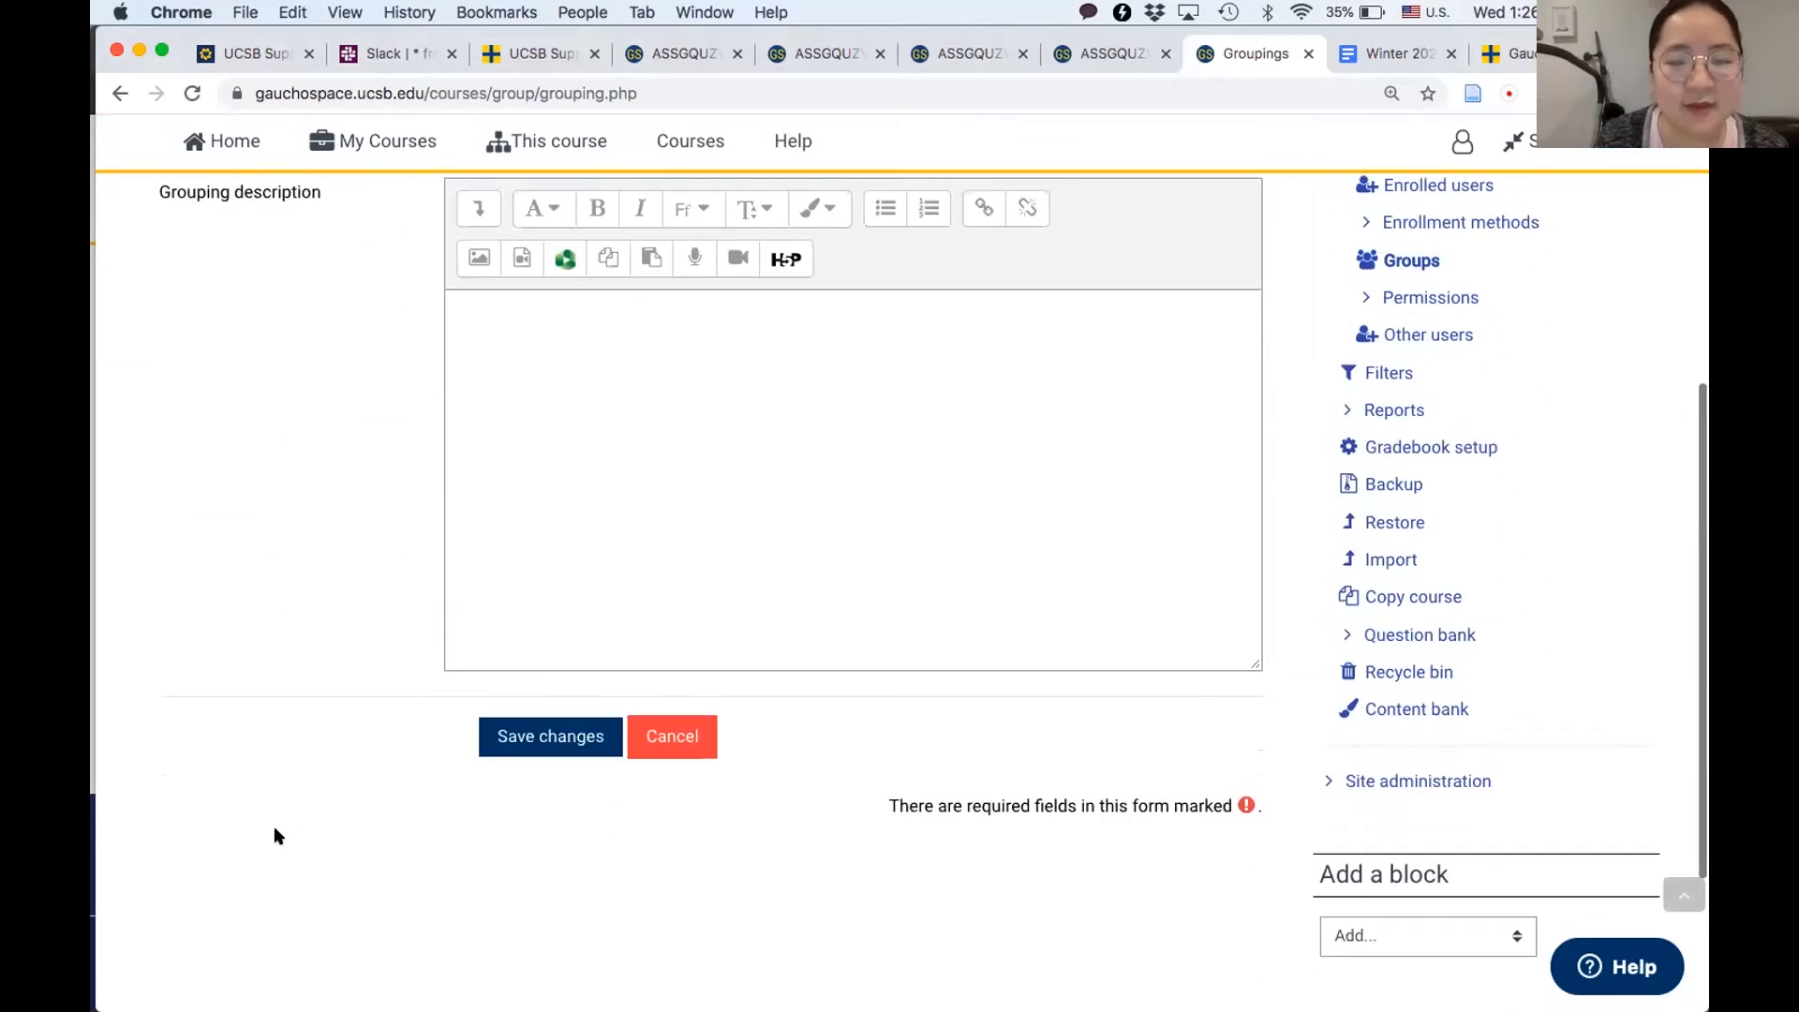
{"action": "left_click", "coordinate": [525, 738]}
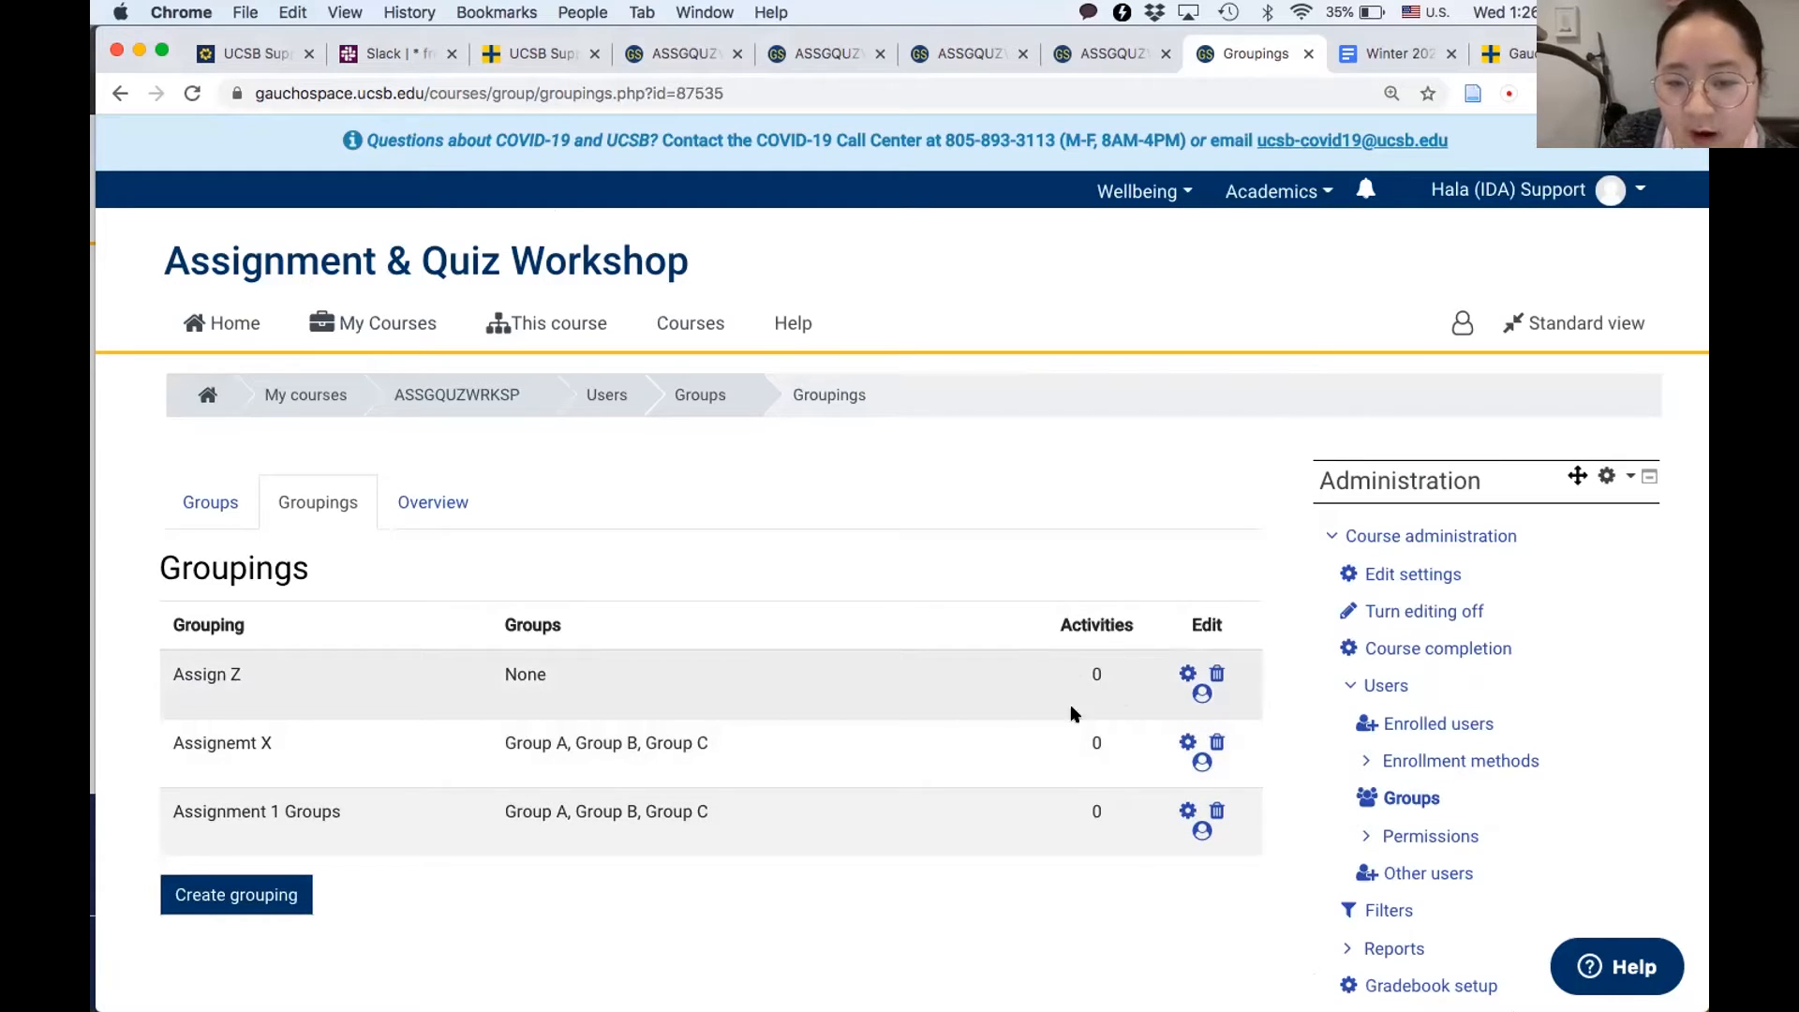
- Add Group A, Group B and Group C to the "Assign Z" grouping
{"action": "left_click", "coordinate": [1203, 695]}
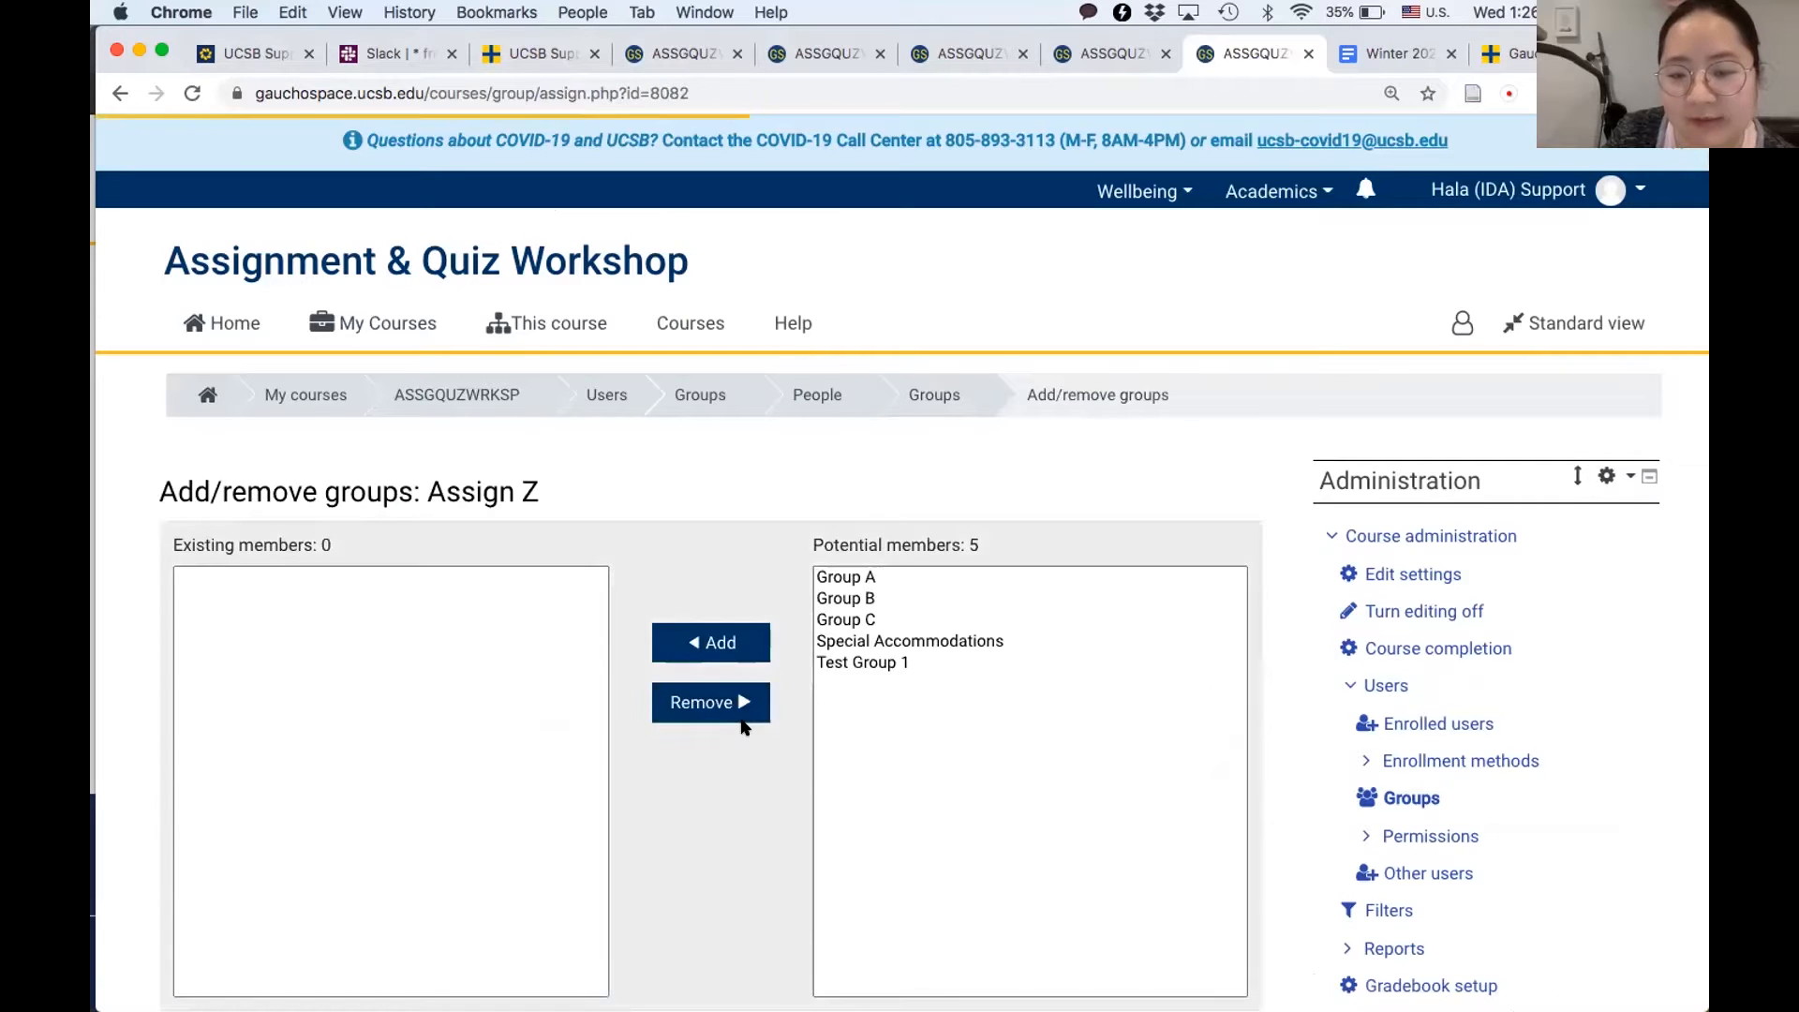
{"action": "scroll", "coordinate": [745, 727], "scroll_direction": "down", "scroll_amount": 1}
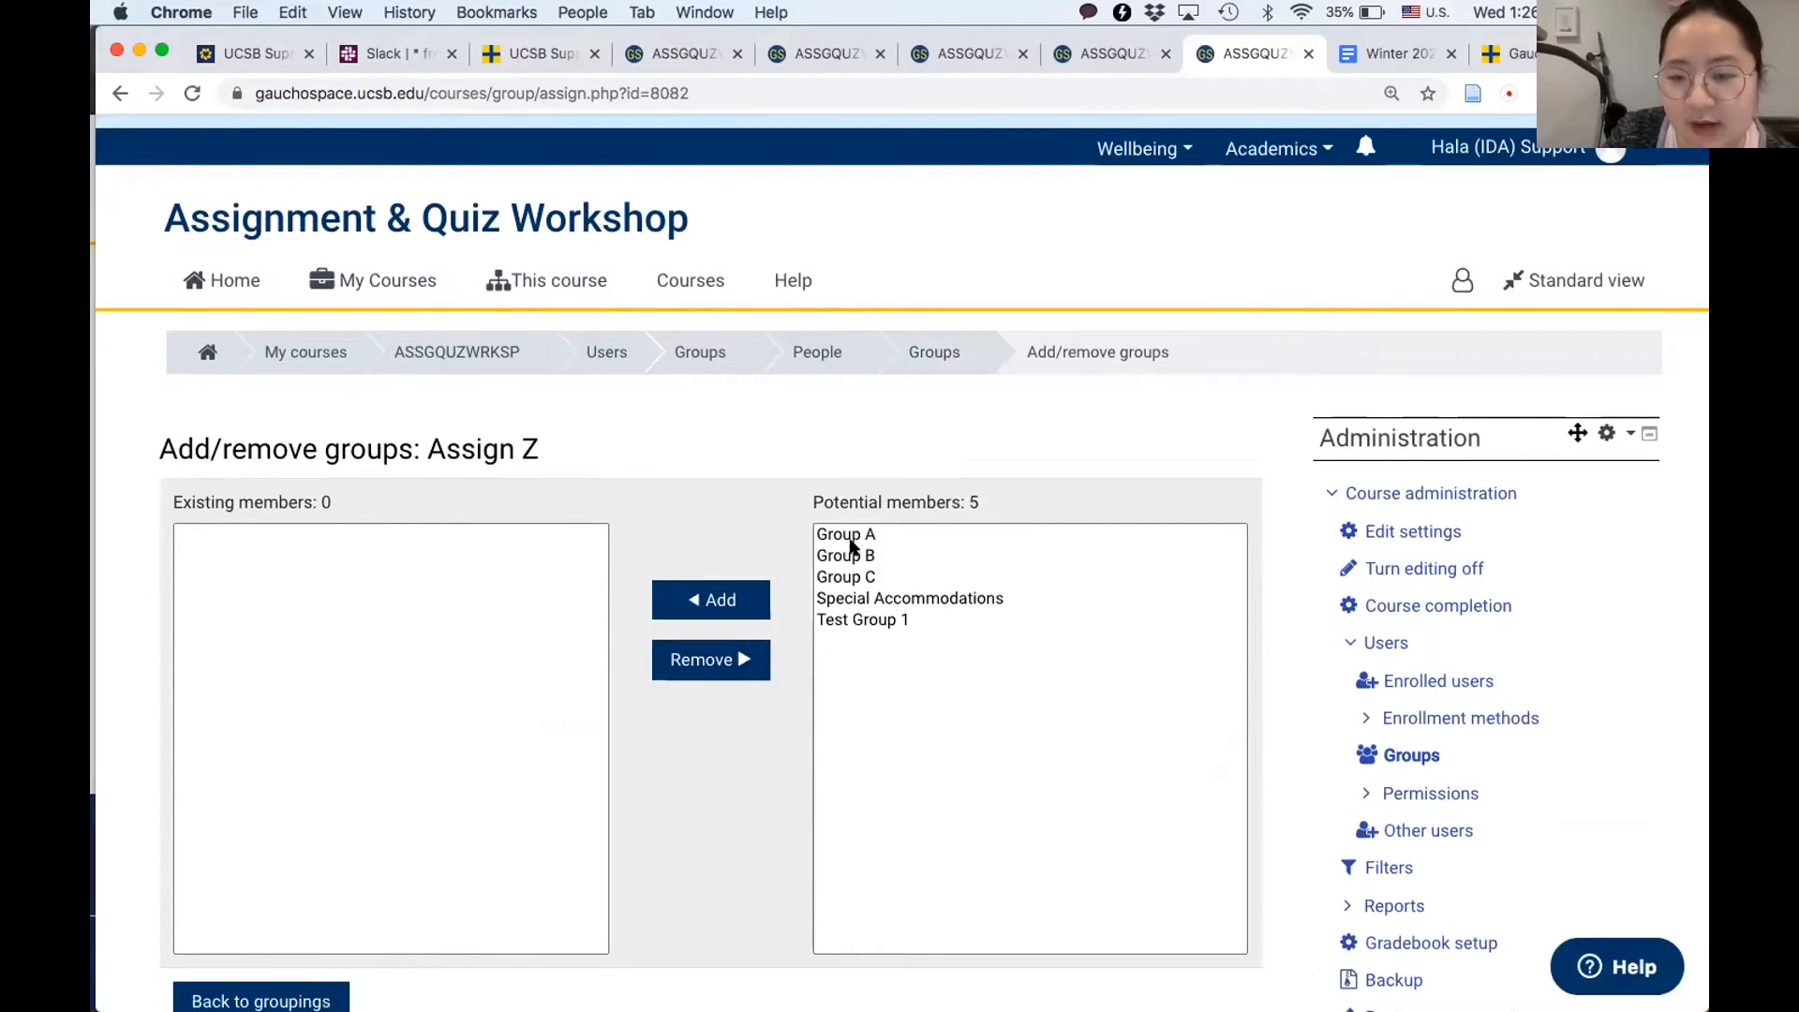
{"action": "left_click", "coordinate": [850, 538]}
{"action": "left_click", "coordinate": [731, 597]}
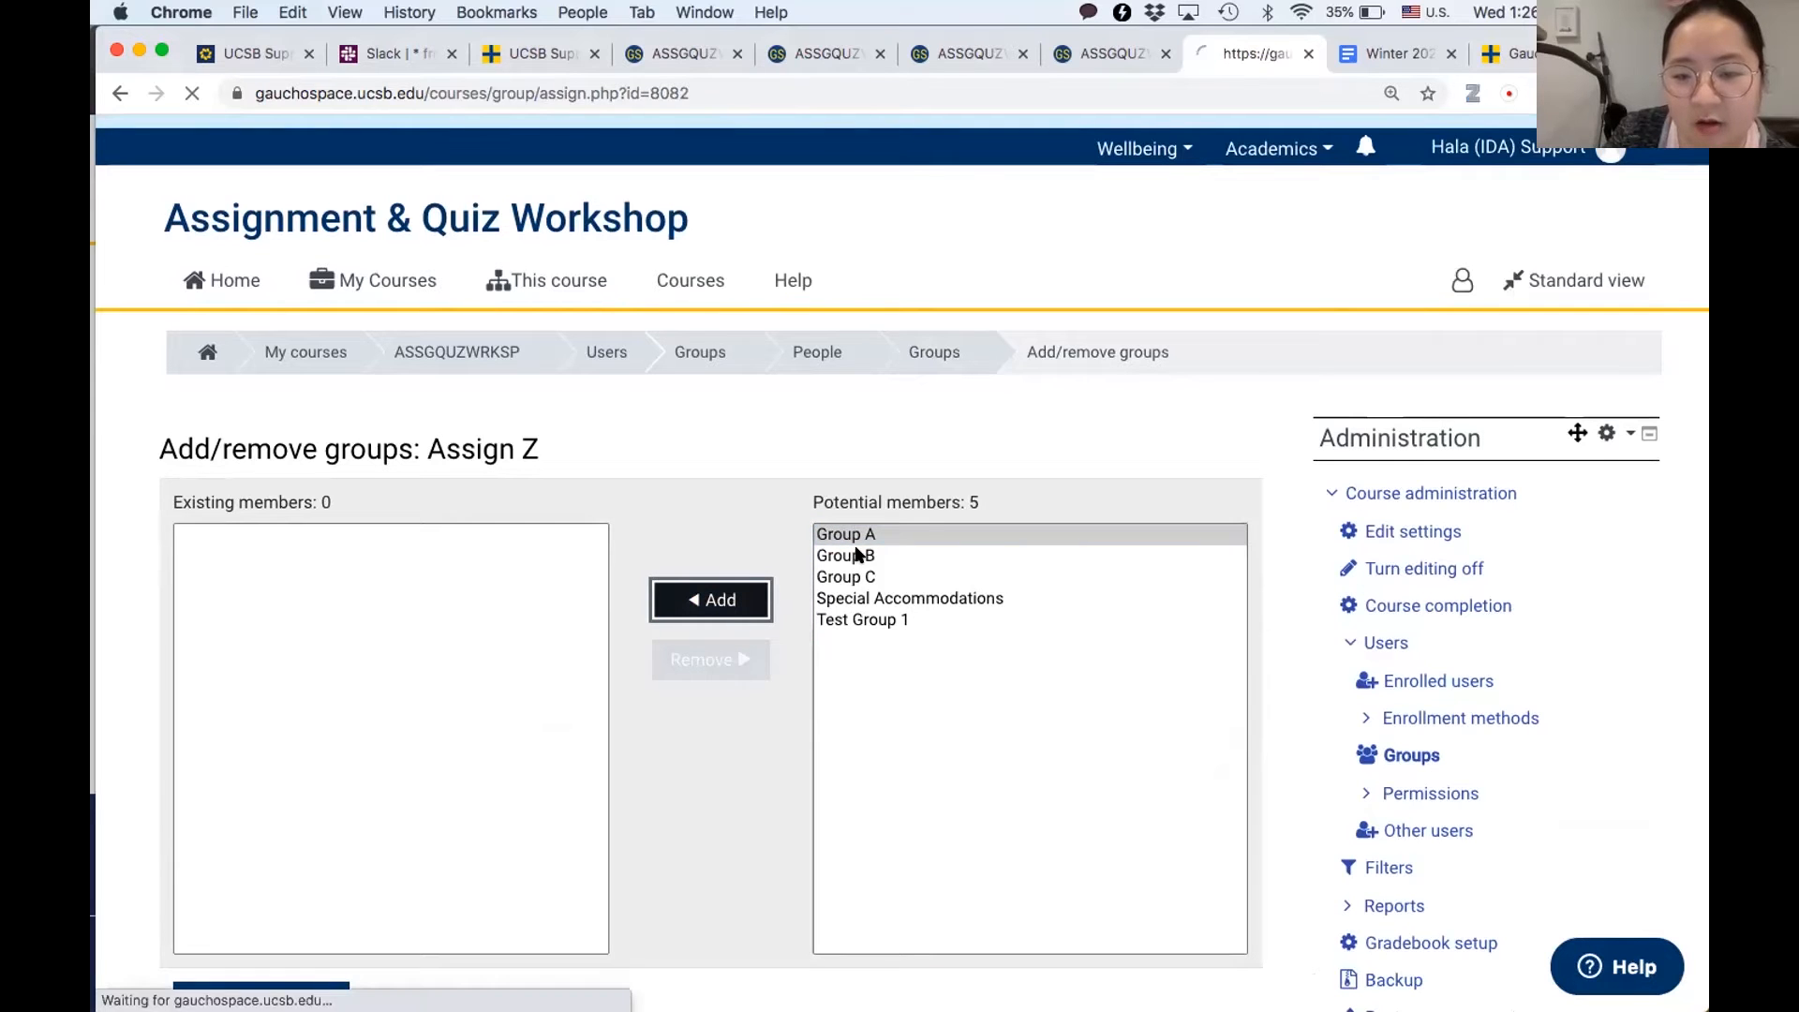
{"action": "left_click", "coordinate": [856, 577]}
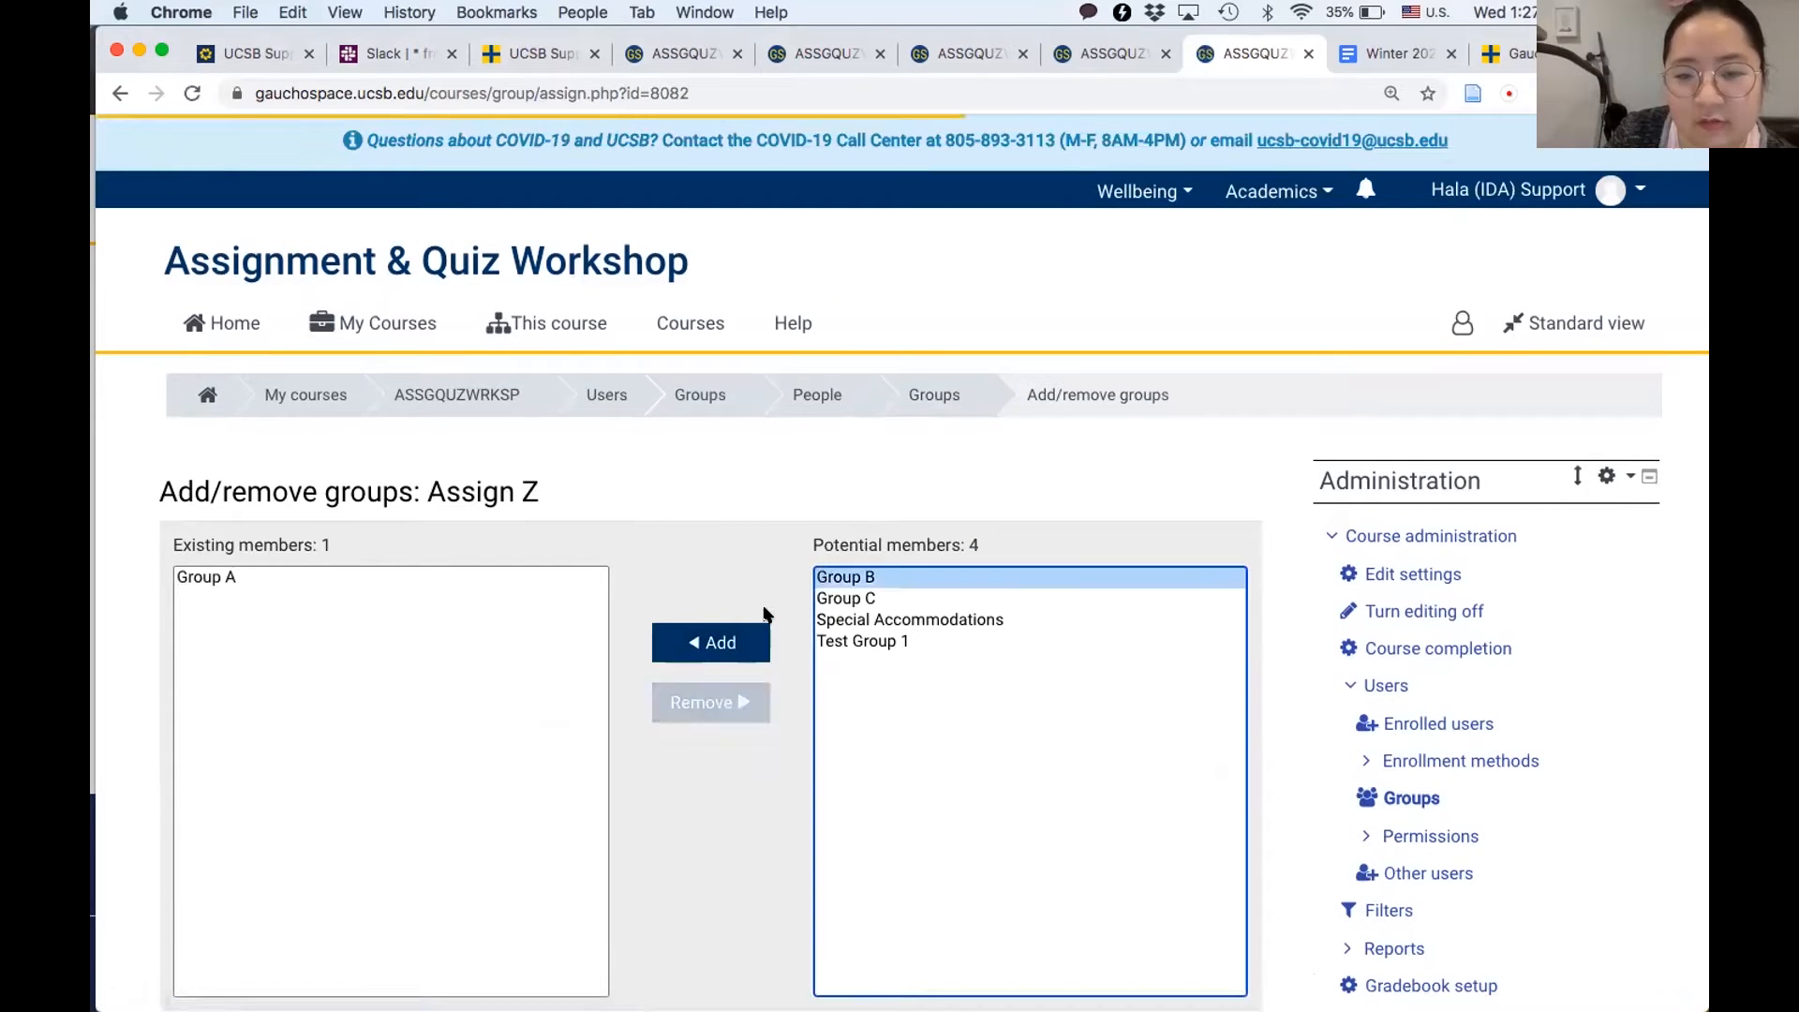
{"action": "left_click", "coordinate": [720, 641]}
{"action": "left_click", "coordinate": [868, 578]}
{"action": "left_click", "coordinate": [719, 641]}
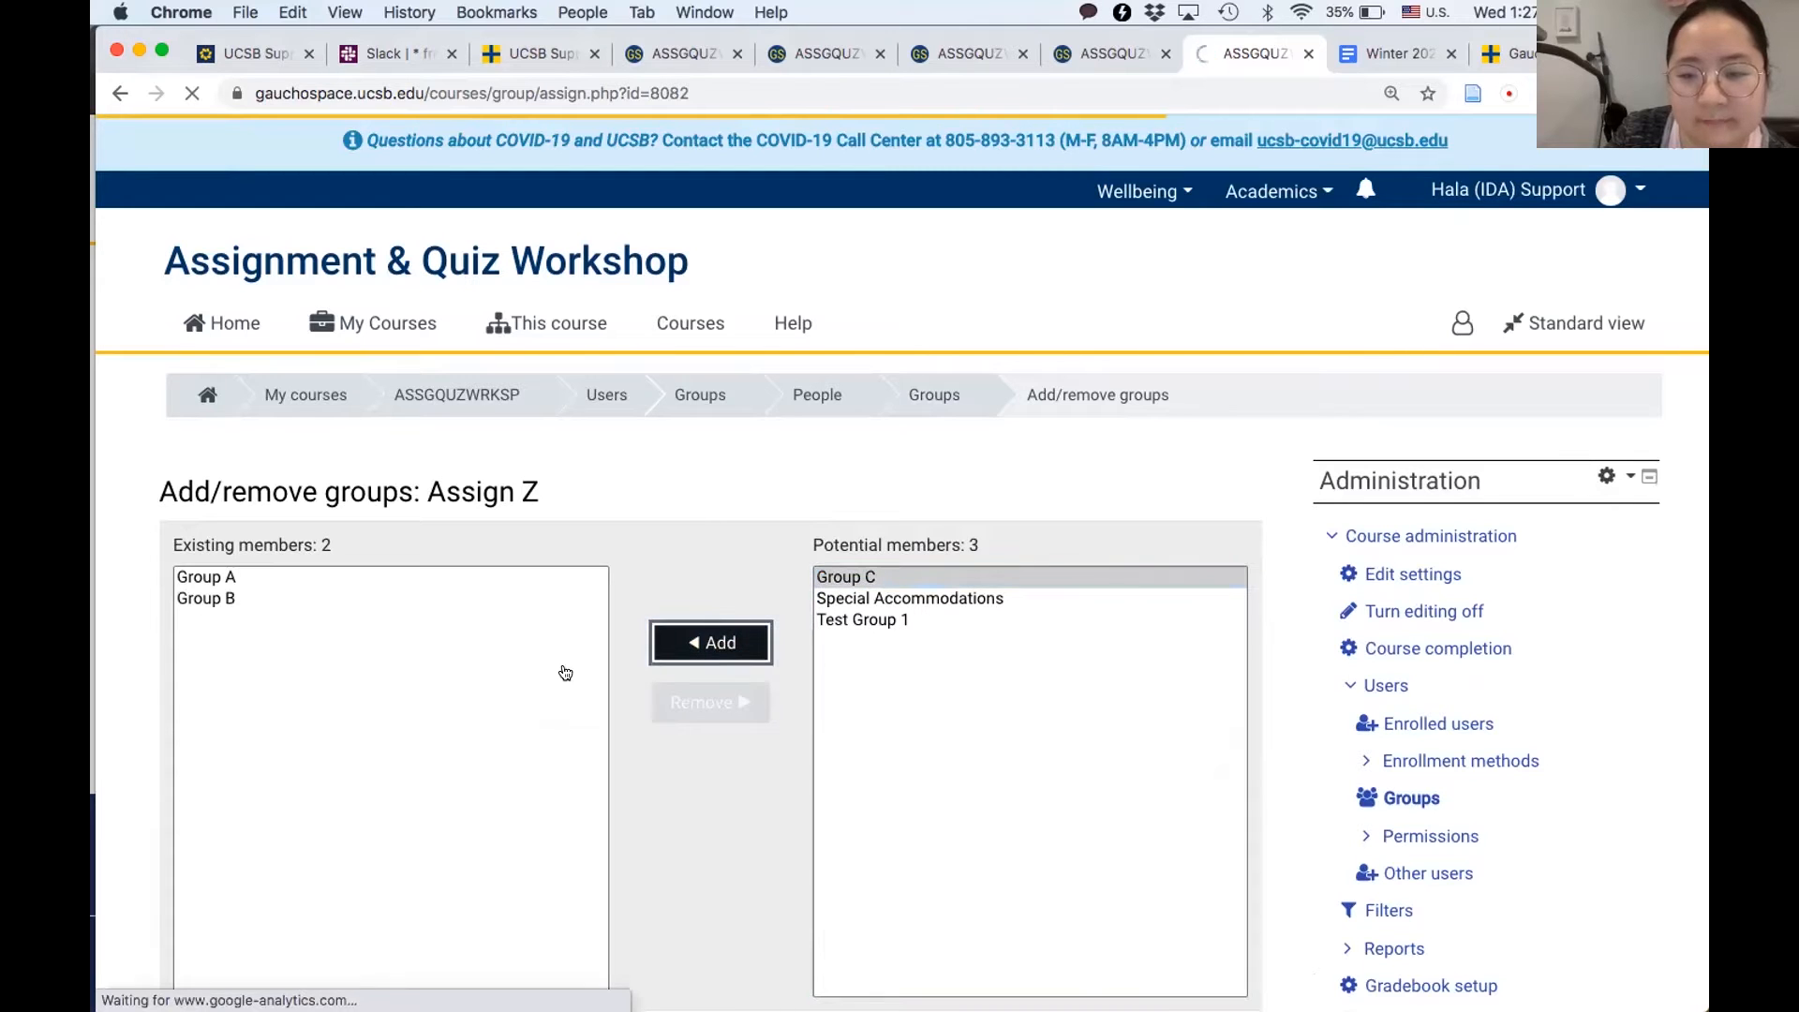
{"action": "scroll", "coordinate": [481, 811], "scroll_direction": "down", "scroll_amount": 5}
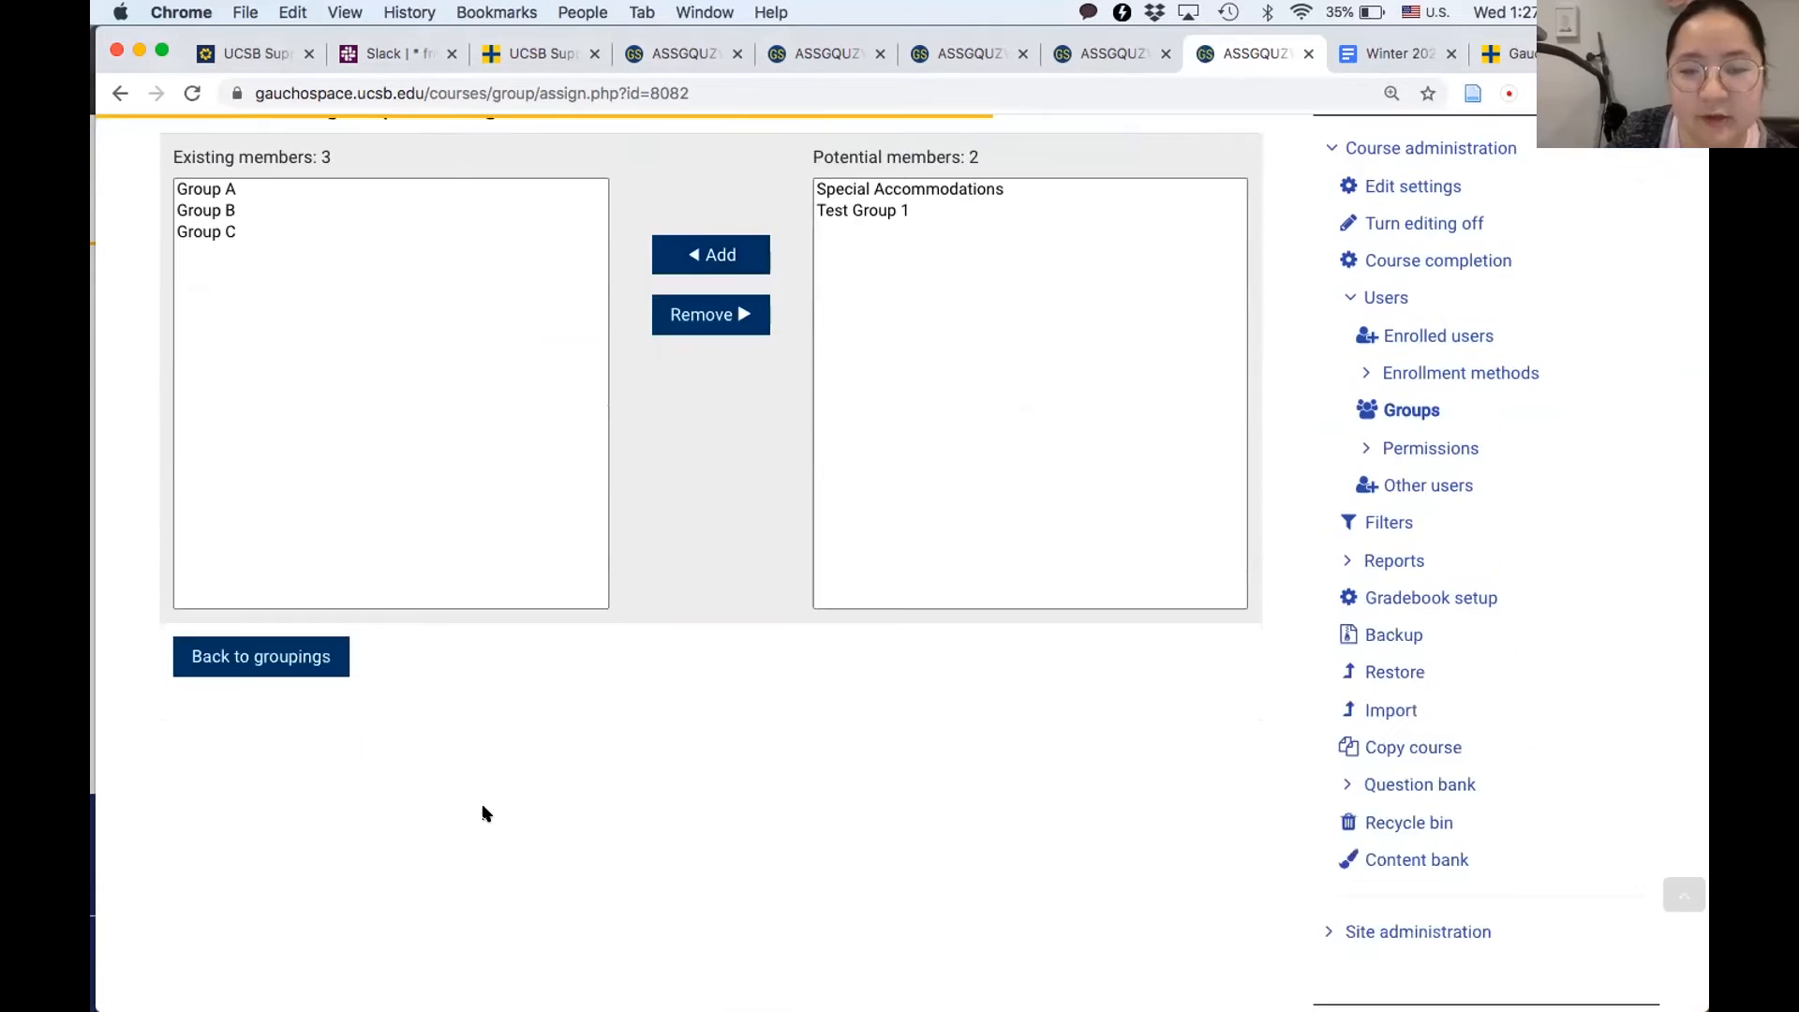
- Go back to the groupings list to check it, and return to the ASSGQUZWRKSP course page
{"action": "left_click", "coordinate": [288, 656]}
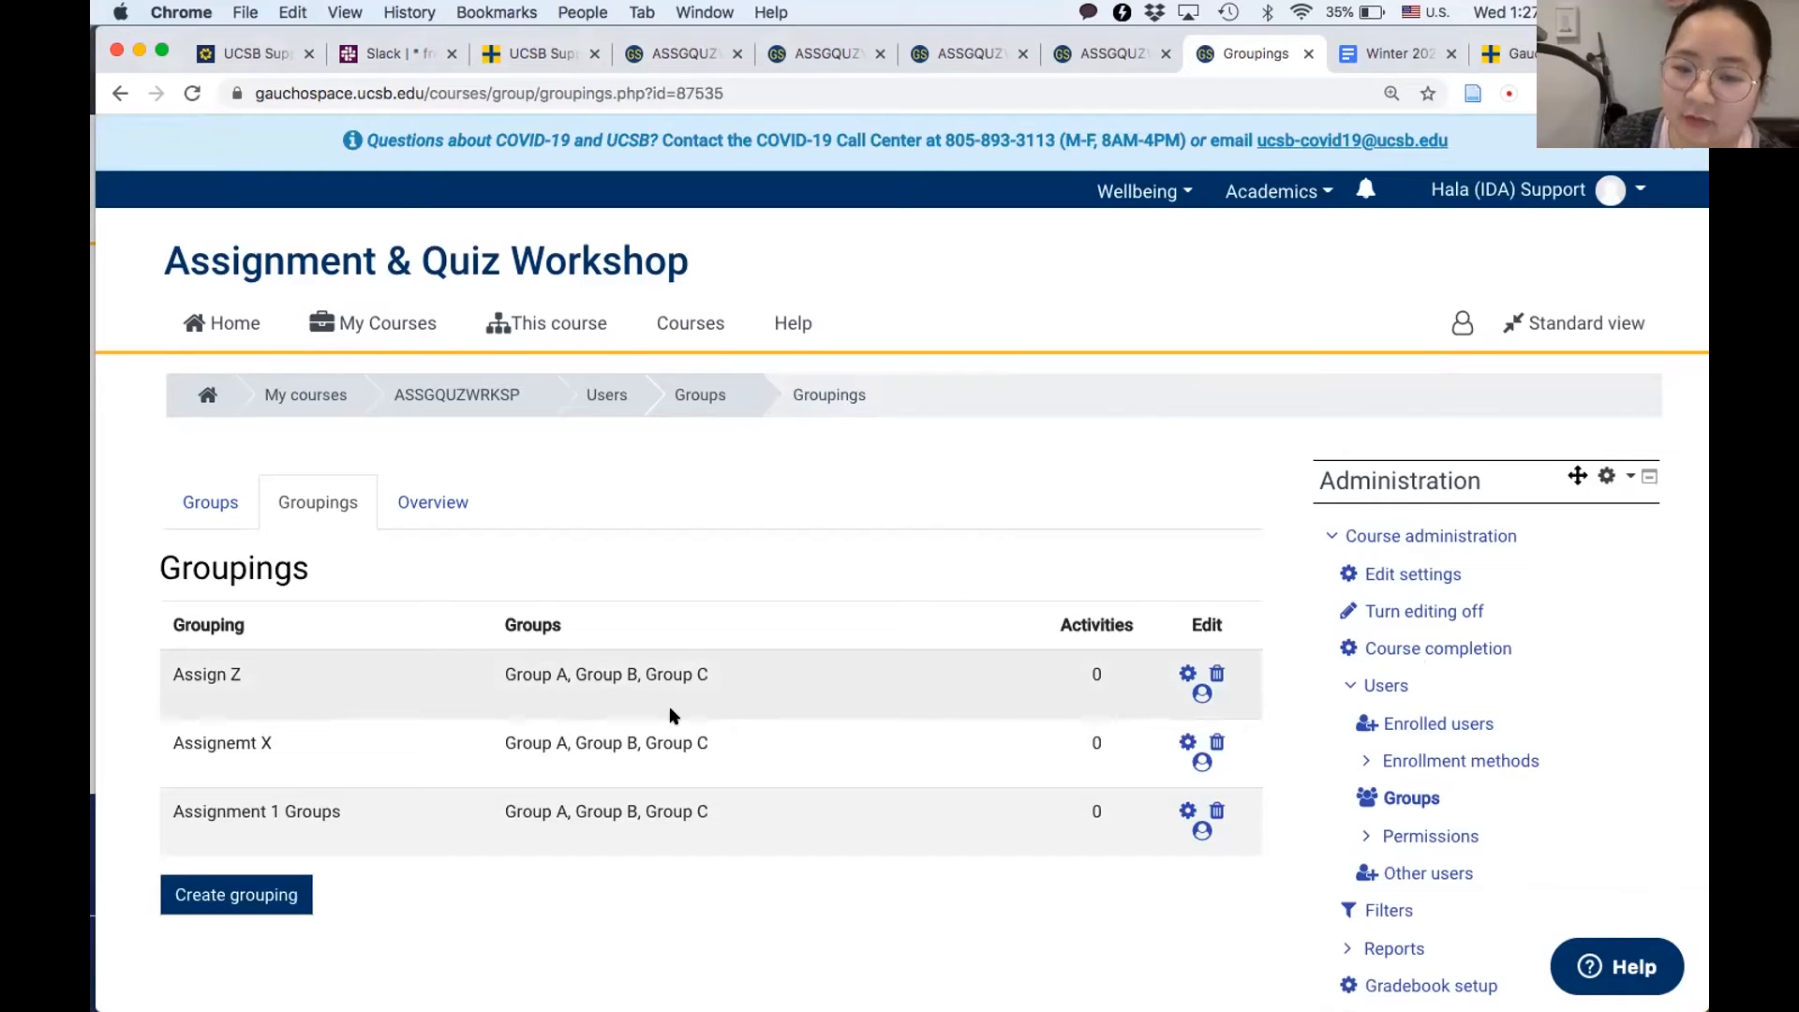
{"action": "scroll", "coordinate": [544, 650], "scroll_direction": "down", "scroll_amount": 1}
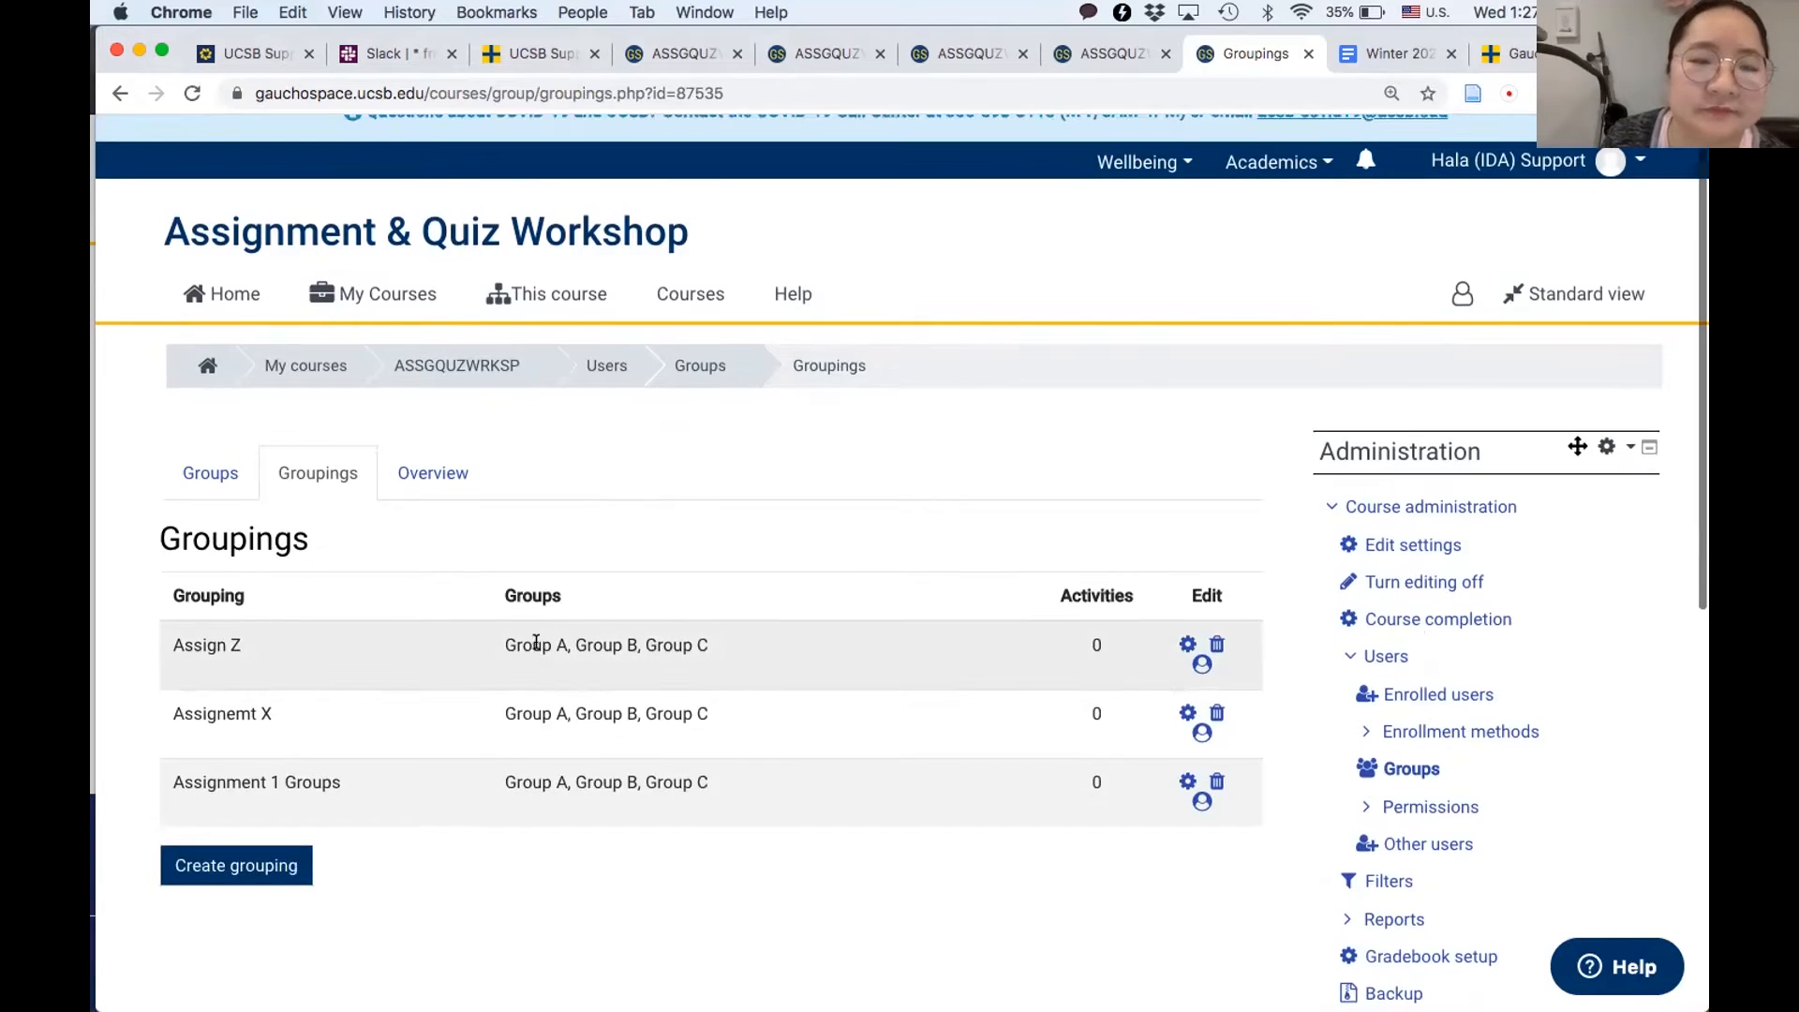
{"action": "left_click", "coordinate": [787, 294]}
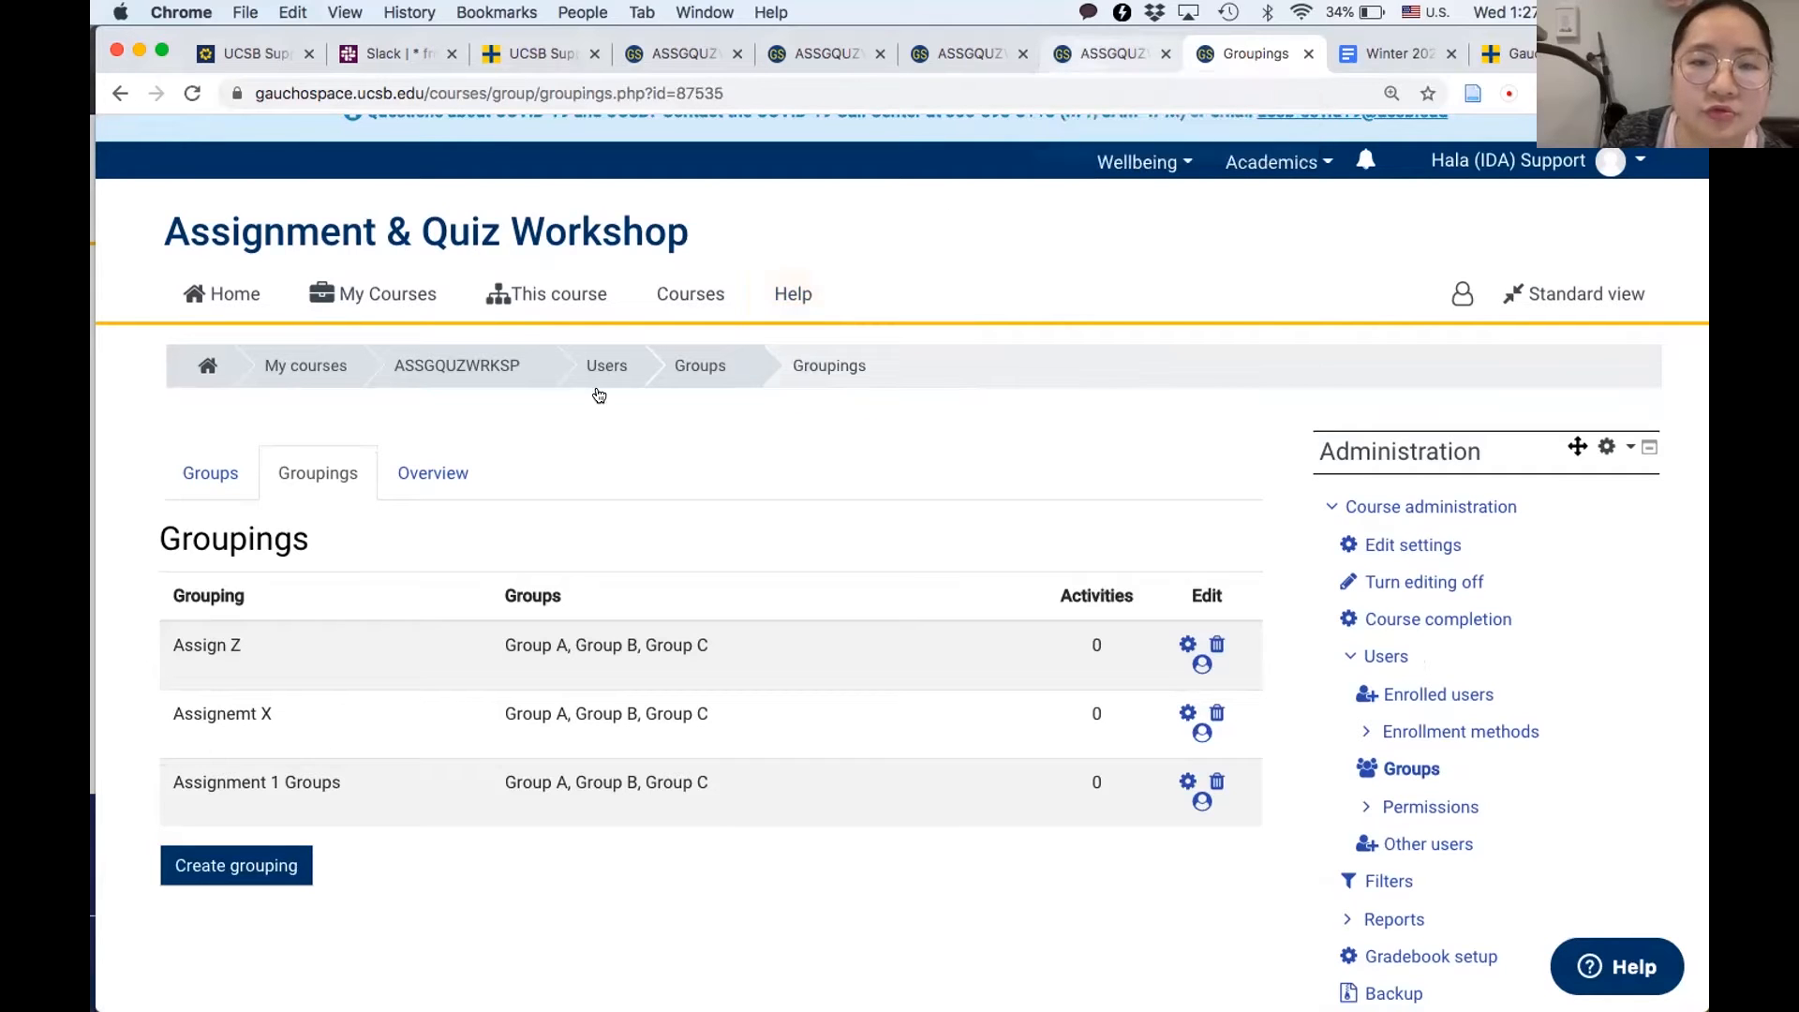
{"action": "left_click", "coordinate": [474, 364]}
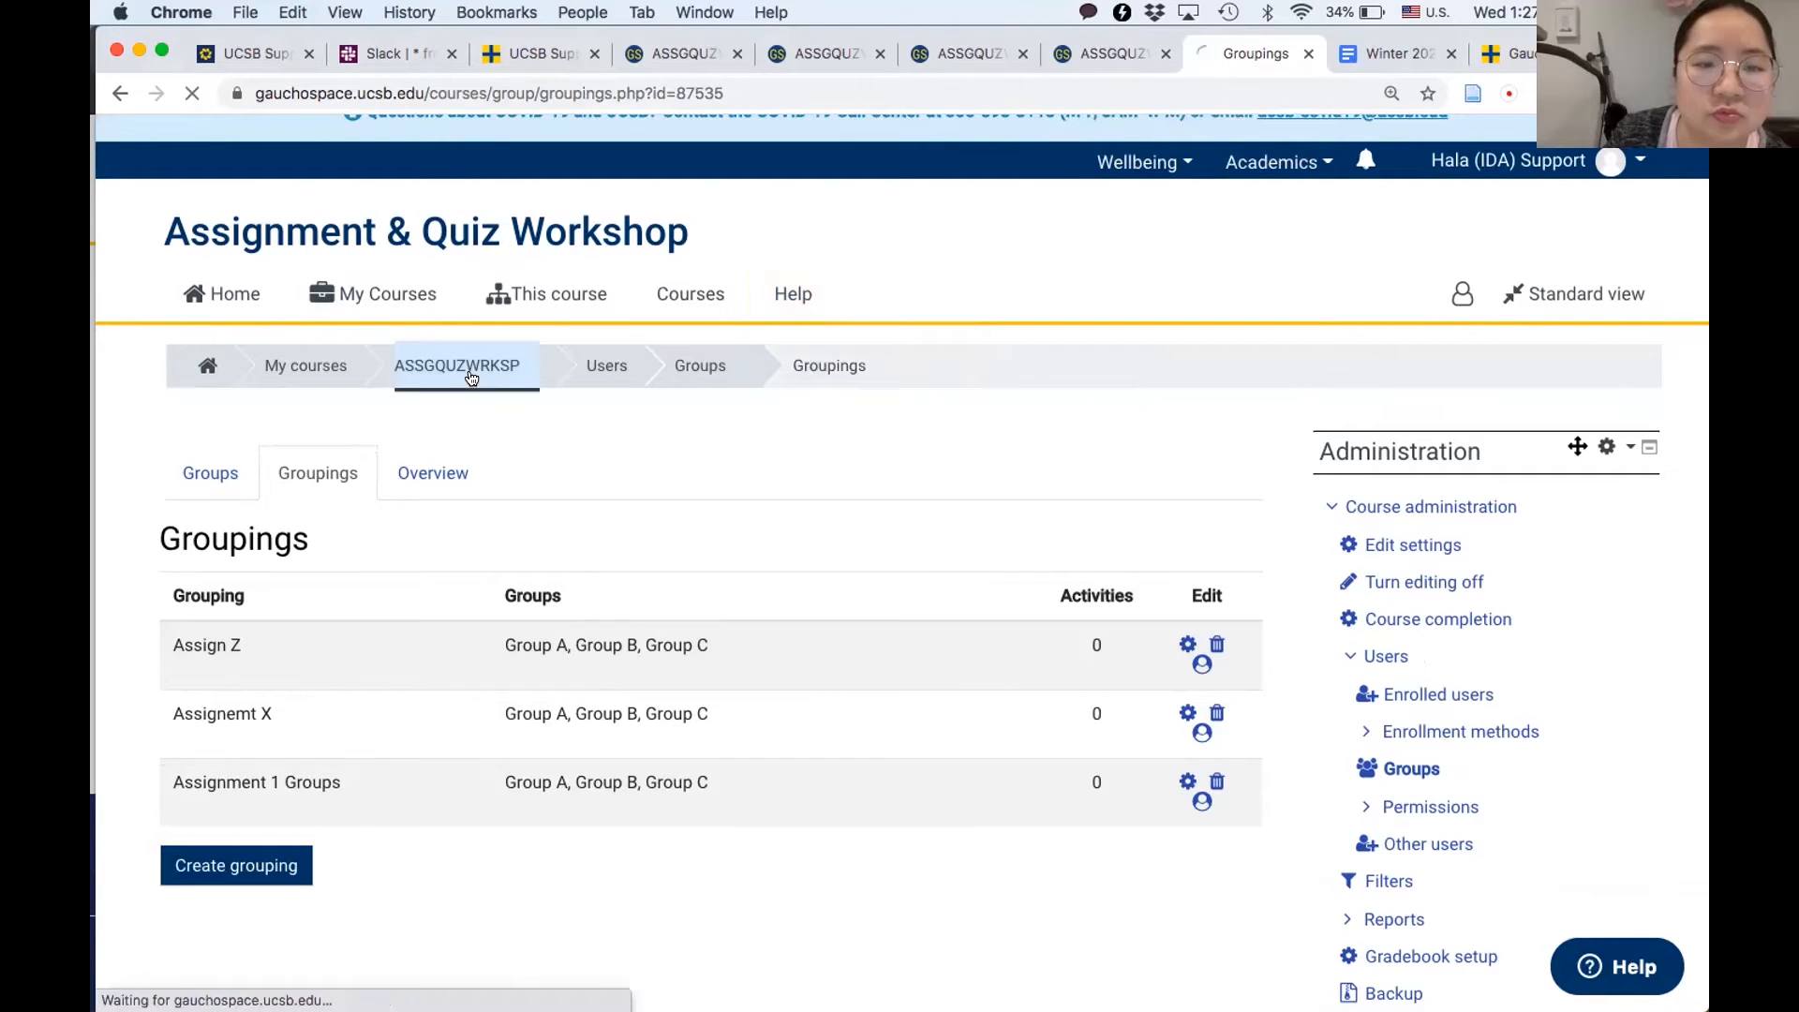
- Add a new Assignment activity to the course's Assignments section and name it "group project"
{"action": "scroll", "coordinate": [763, 759], "scroll_direction": "down", "scroll_amount": 7}
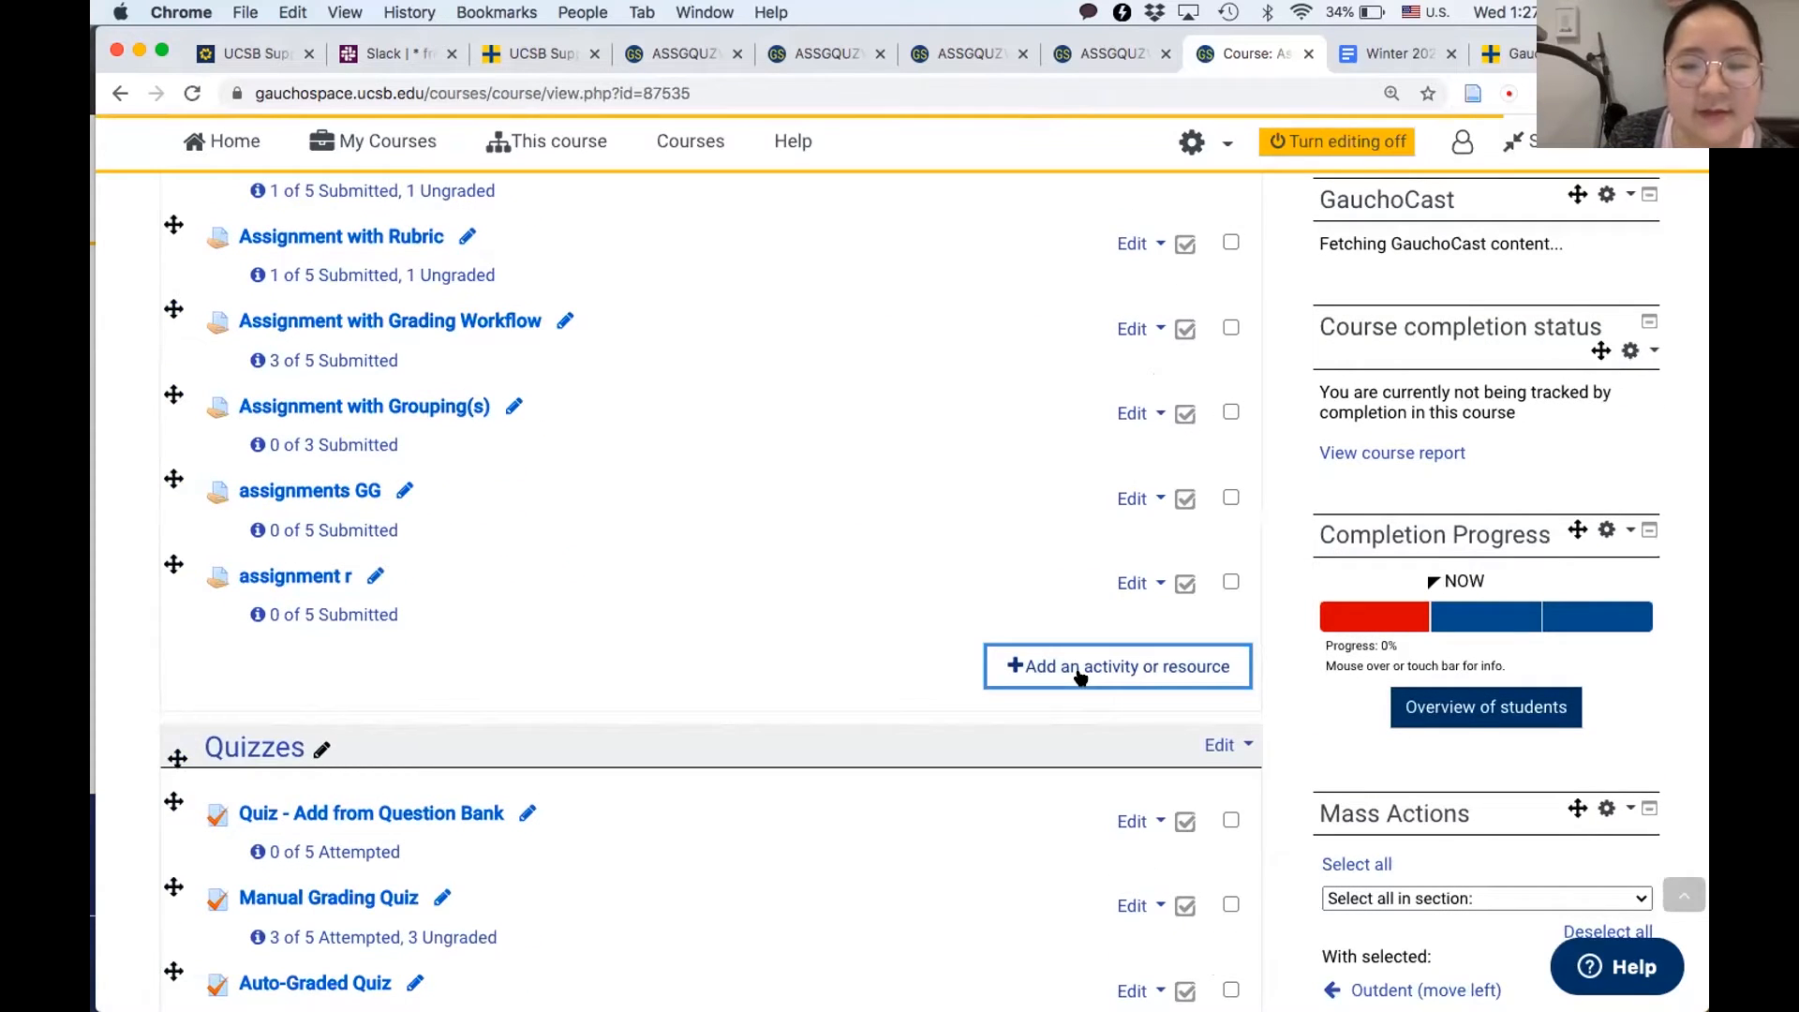
{"action": "left_click", "coordinate": [1080, 670]}
{"action": "left_click", "coordinate": [509, 375]}
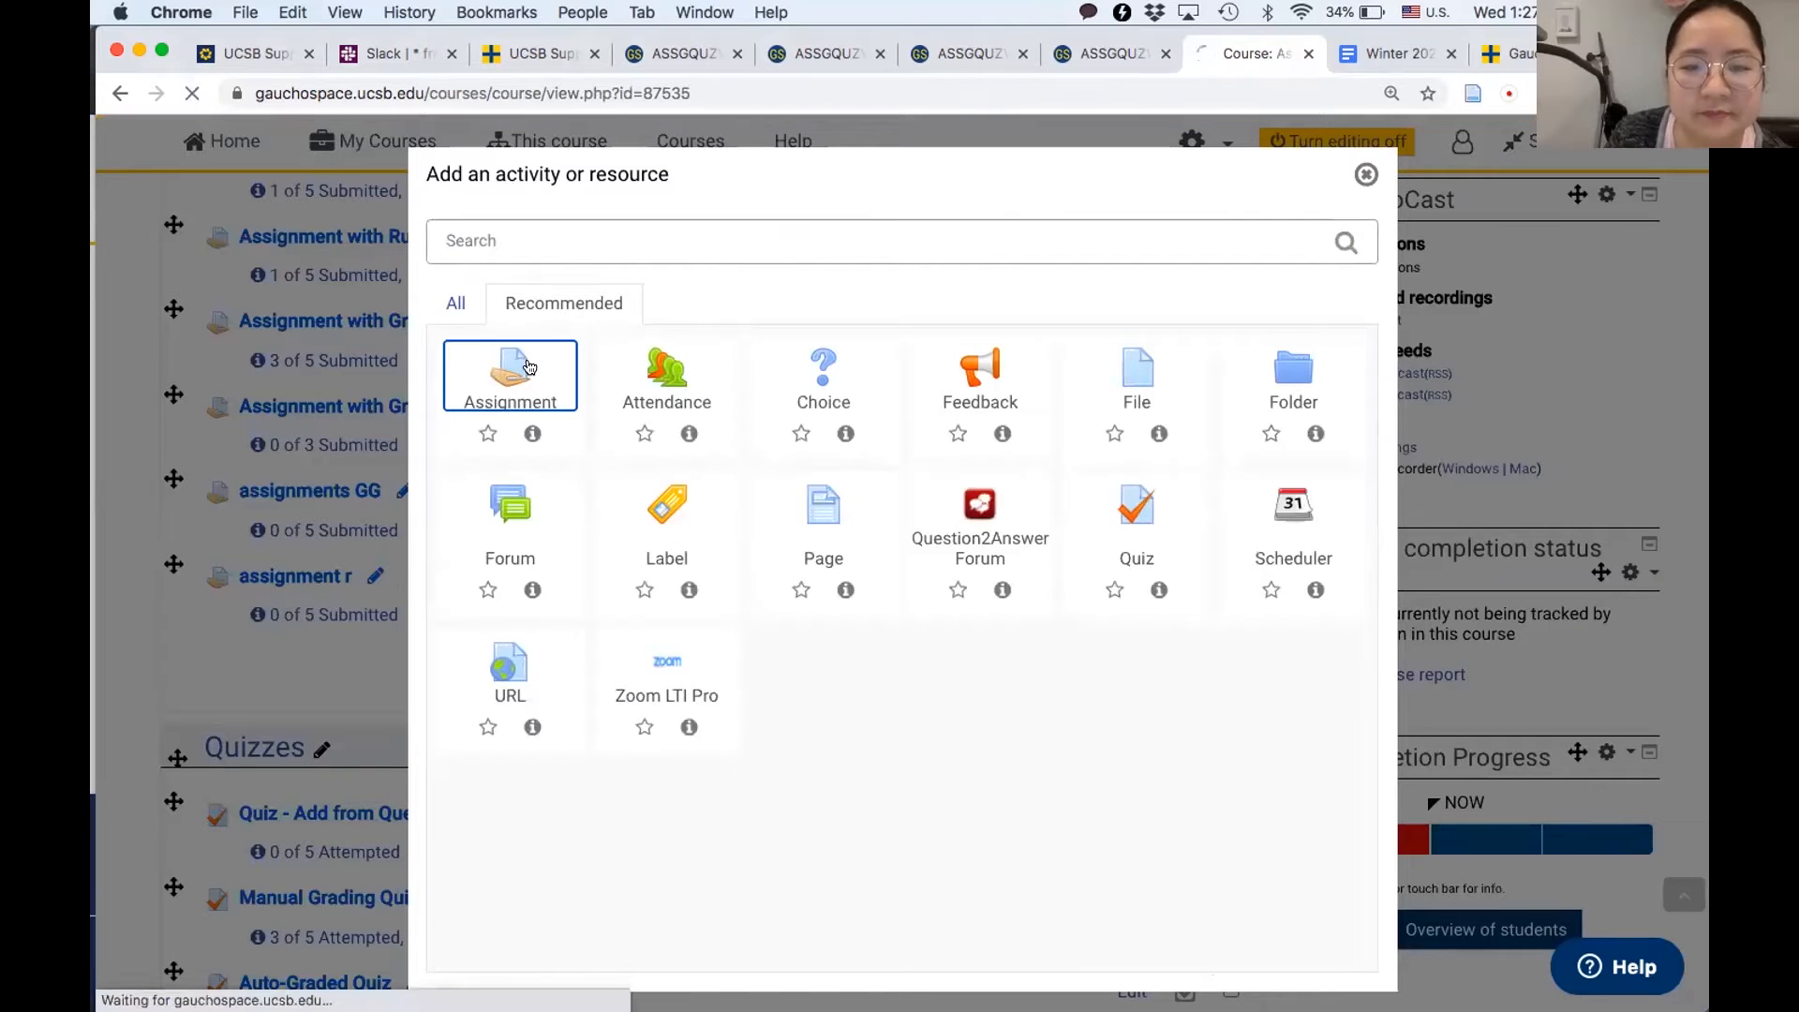
{"action": "scroll", "coordinate": [418, 692], "scroll_direction": "down", "scroll_amount": 1}
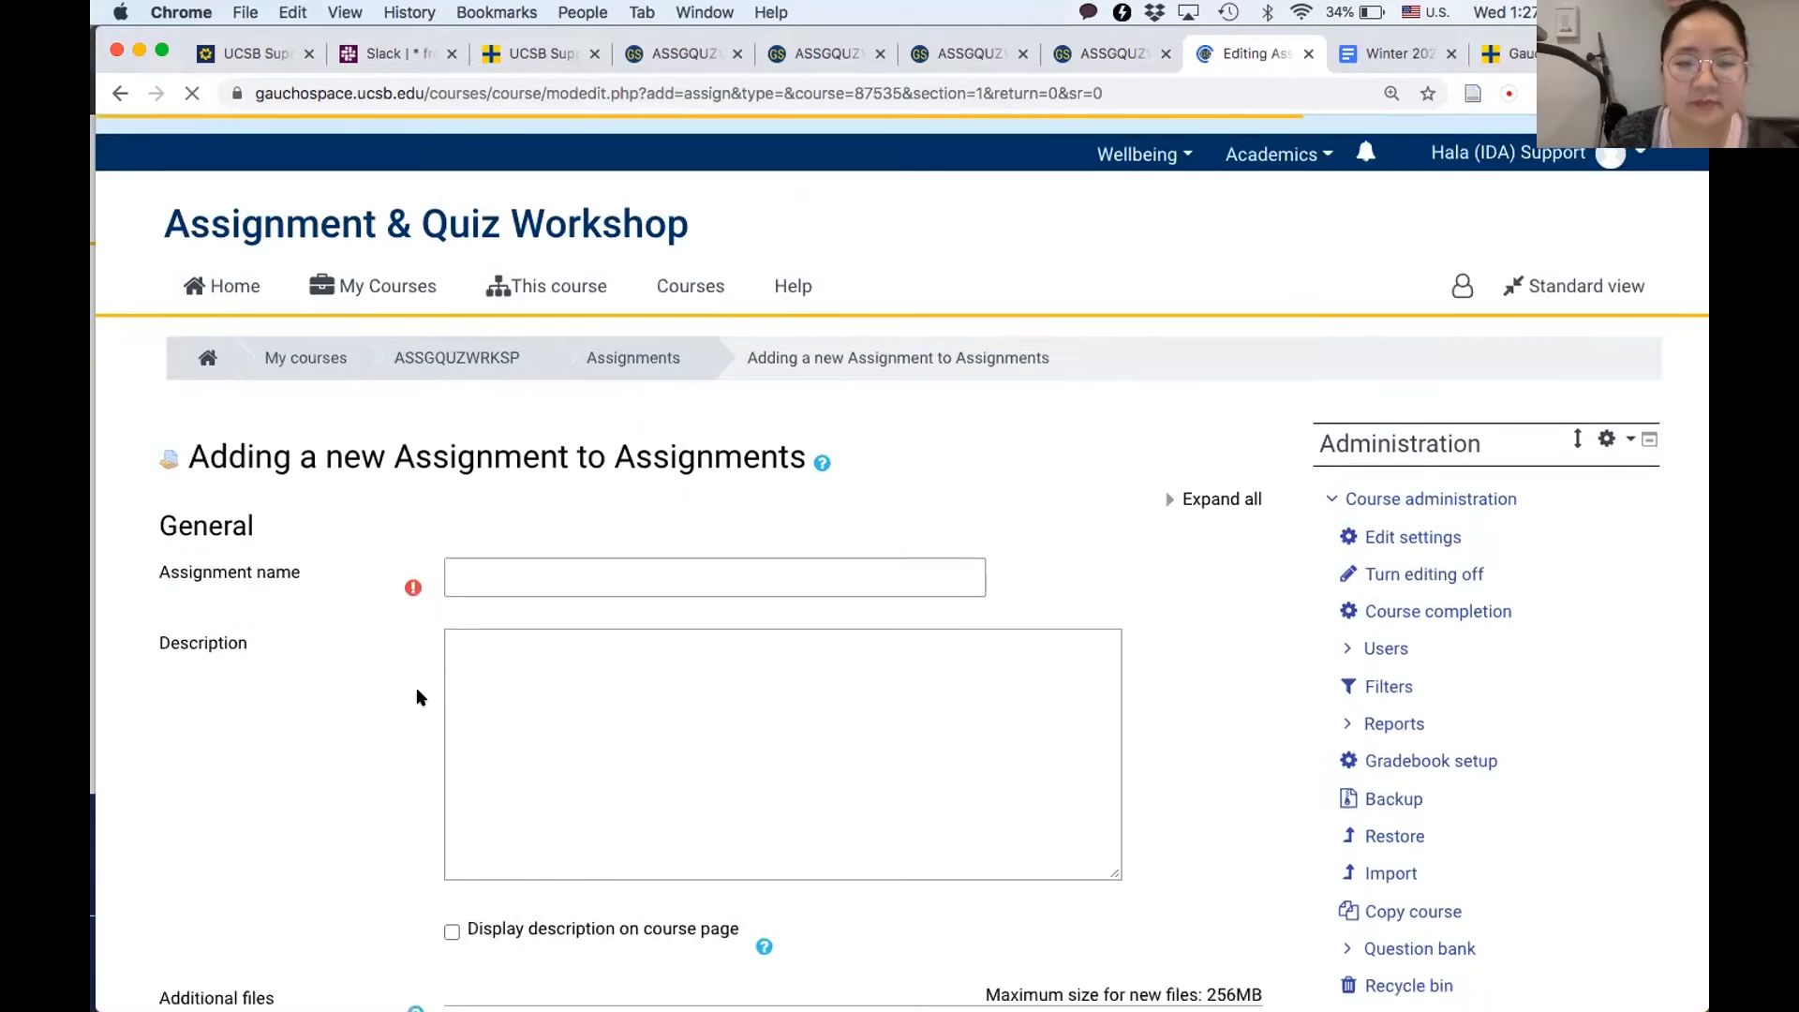
{"action": "left_click", "coordinate": [506, 506]}
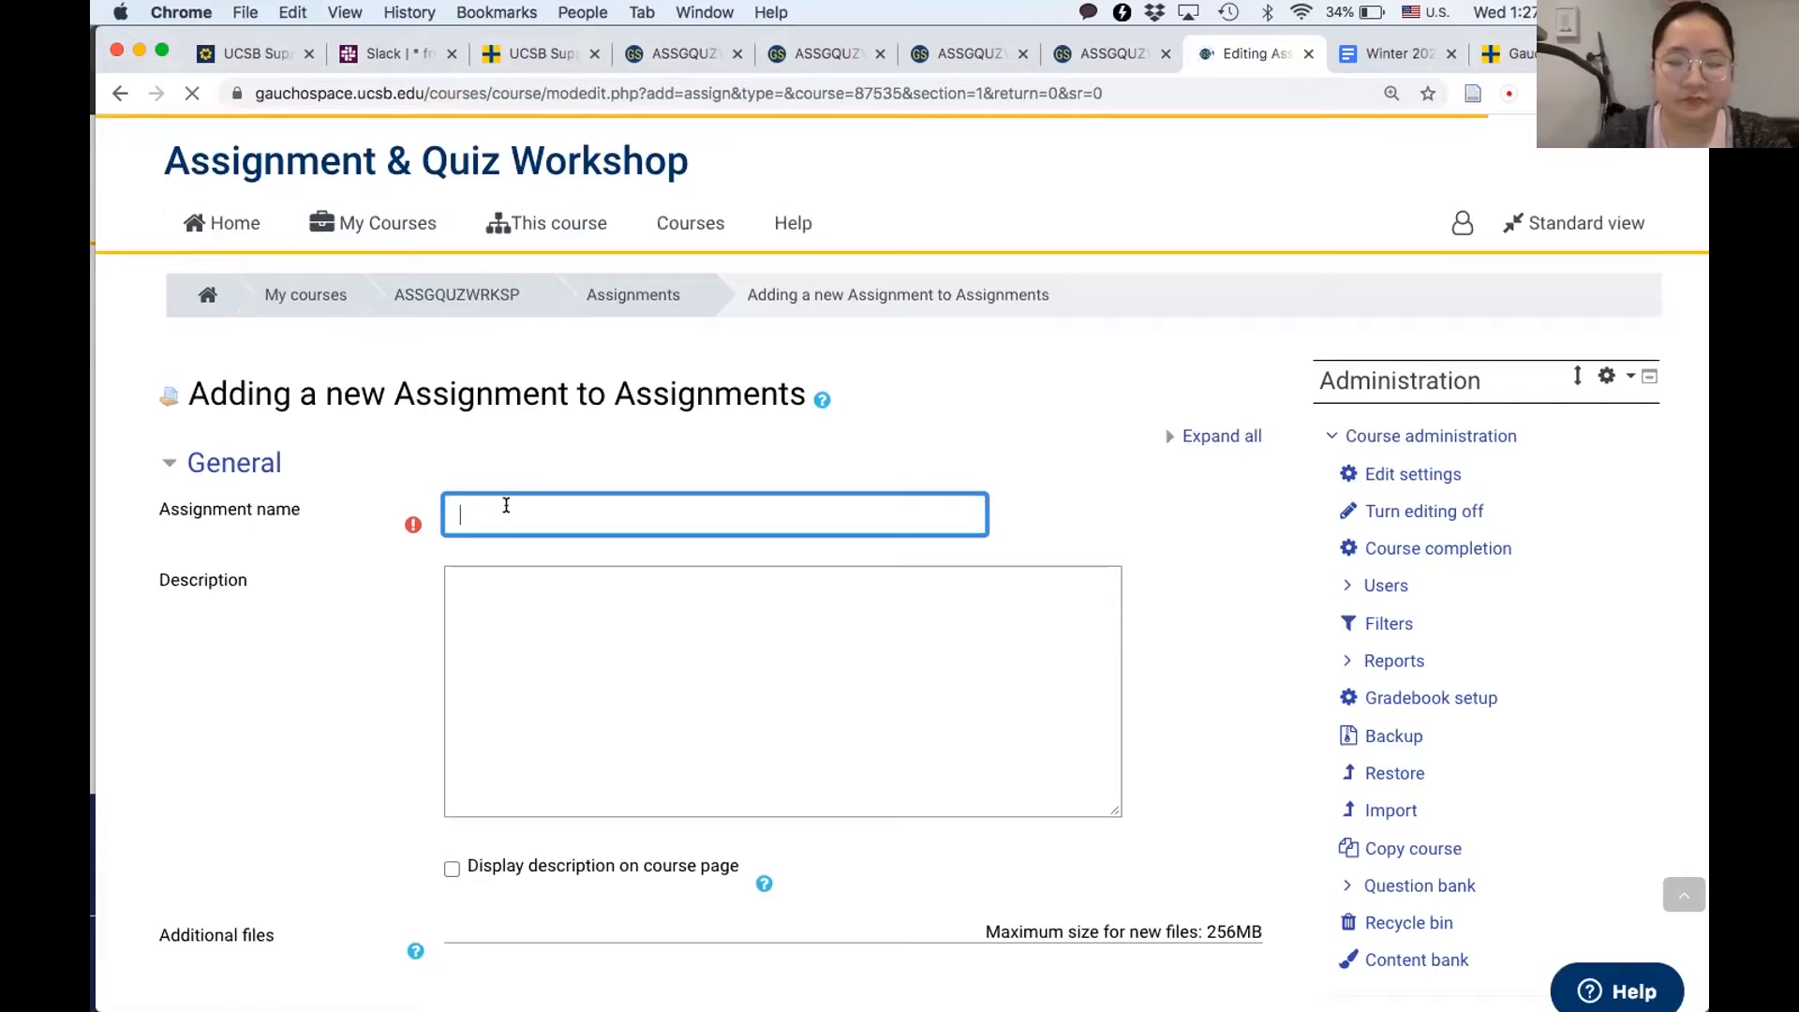
{"action": "type", "text": "group porje"}
{"action": "key", "text": "BackSpace"}
{"action": "type", "text": "roject"}
- Set "Students submit in groups" to Yes in the new assignment's group submission settings
{"action": "scroll", "coordinate": [394, 574], "scroll_direction": "down", "scroll_amount": 4}
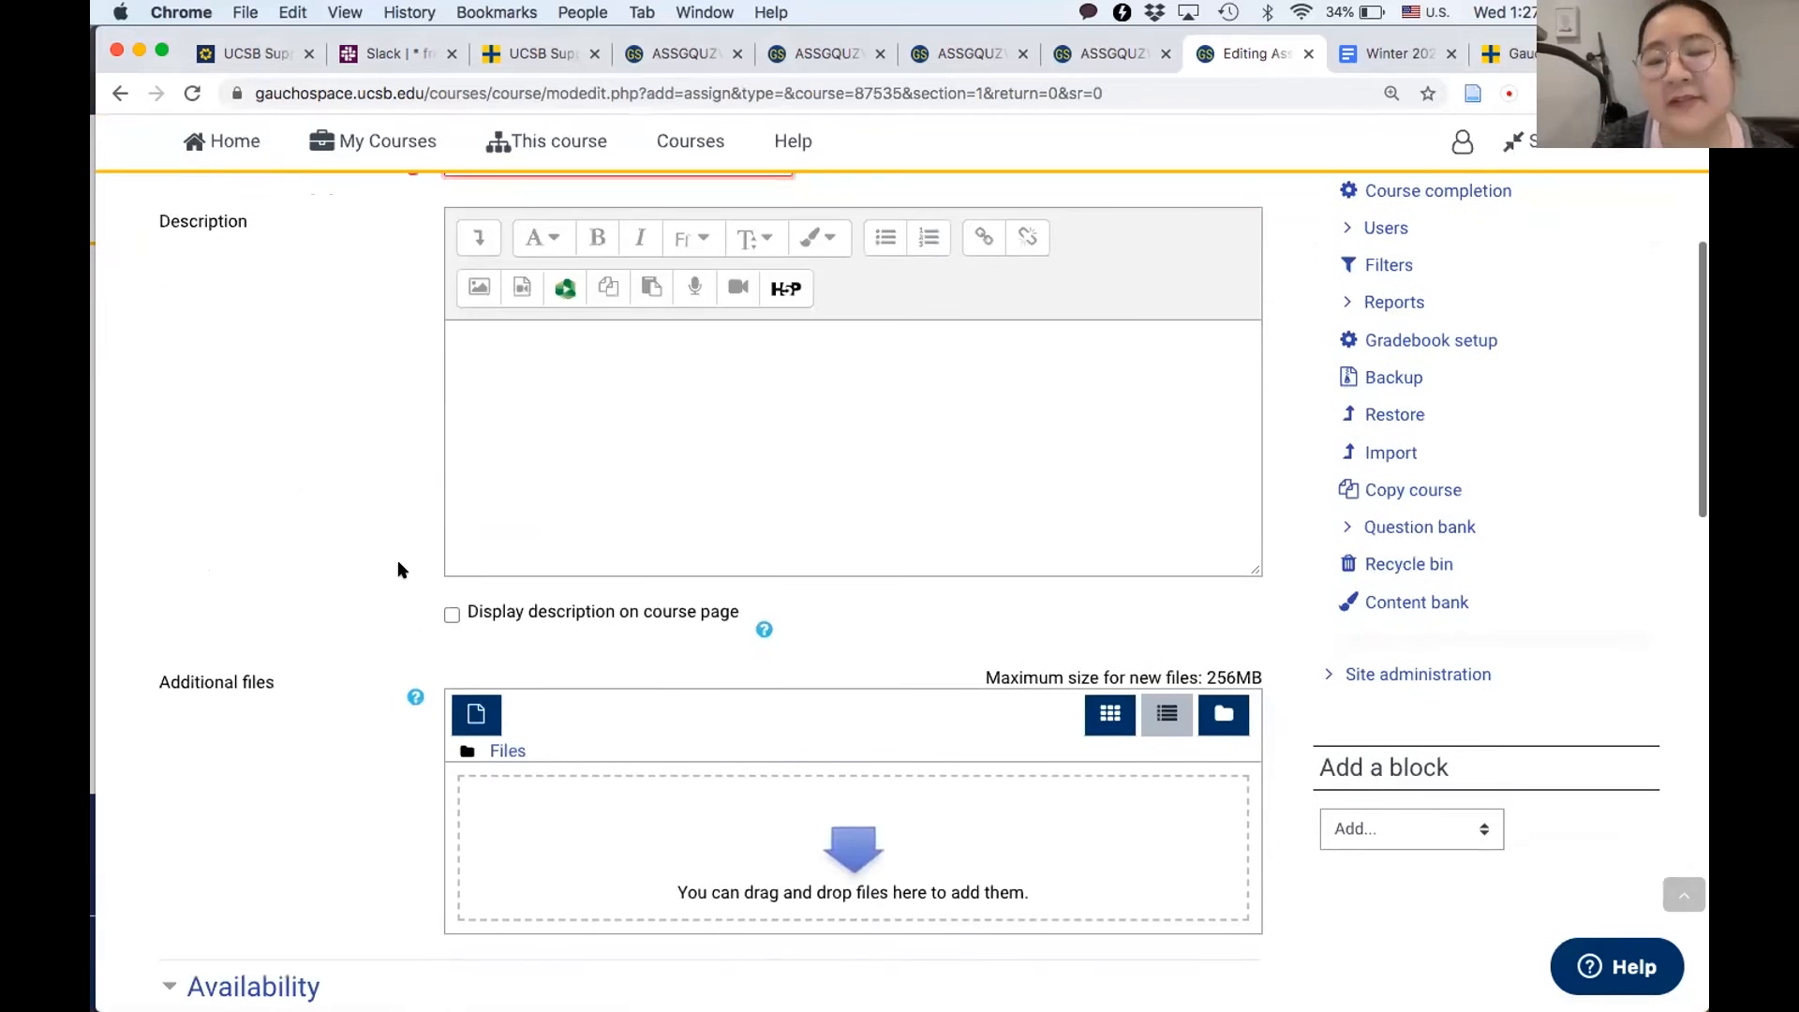
{"action": "scroll", "coordinate": [393, 574], "scroll_direction": "down", "scroll_amount": 2}
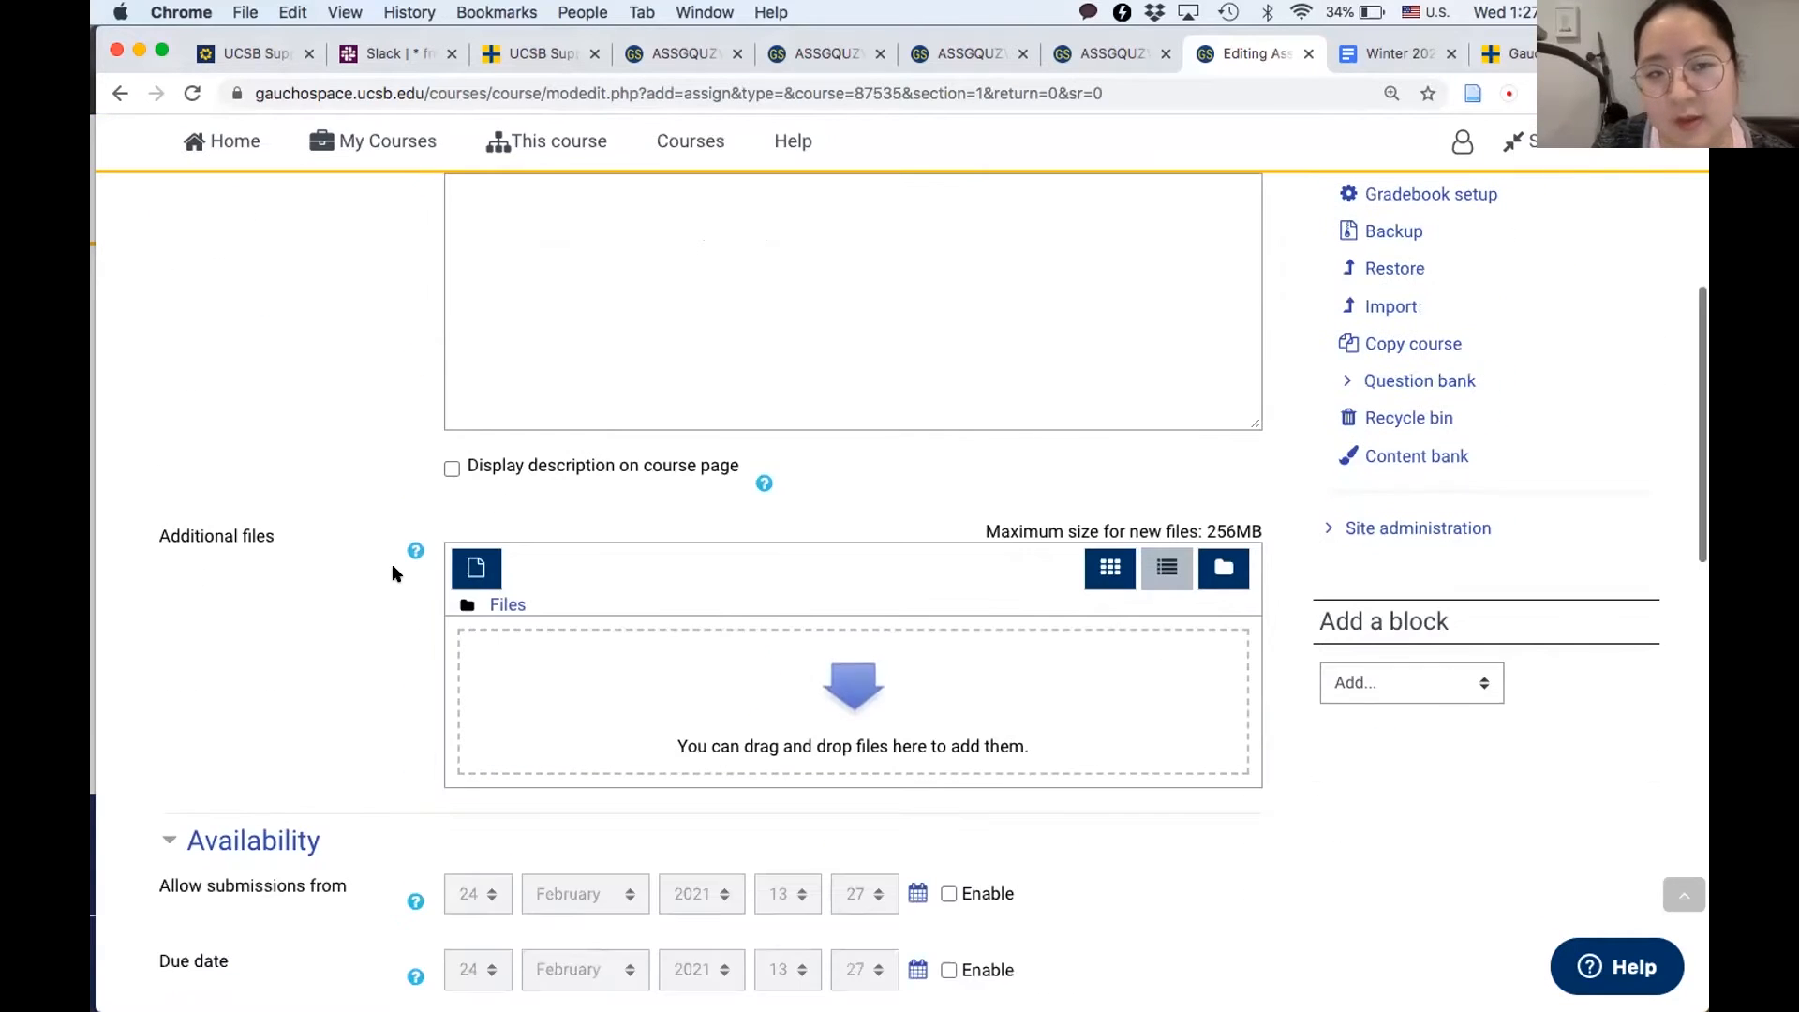
{"action": "scroll", "coordinate": [394, 574], "scroll_direction": "down", "scroll_amount": 4}
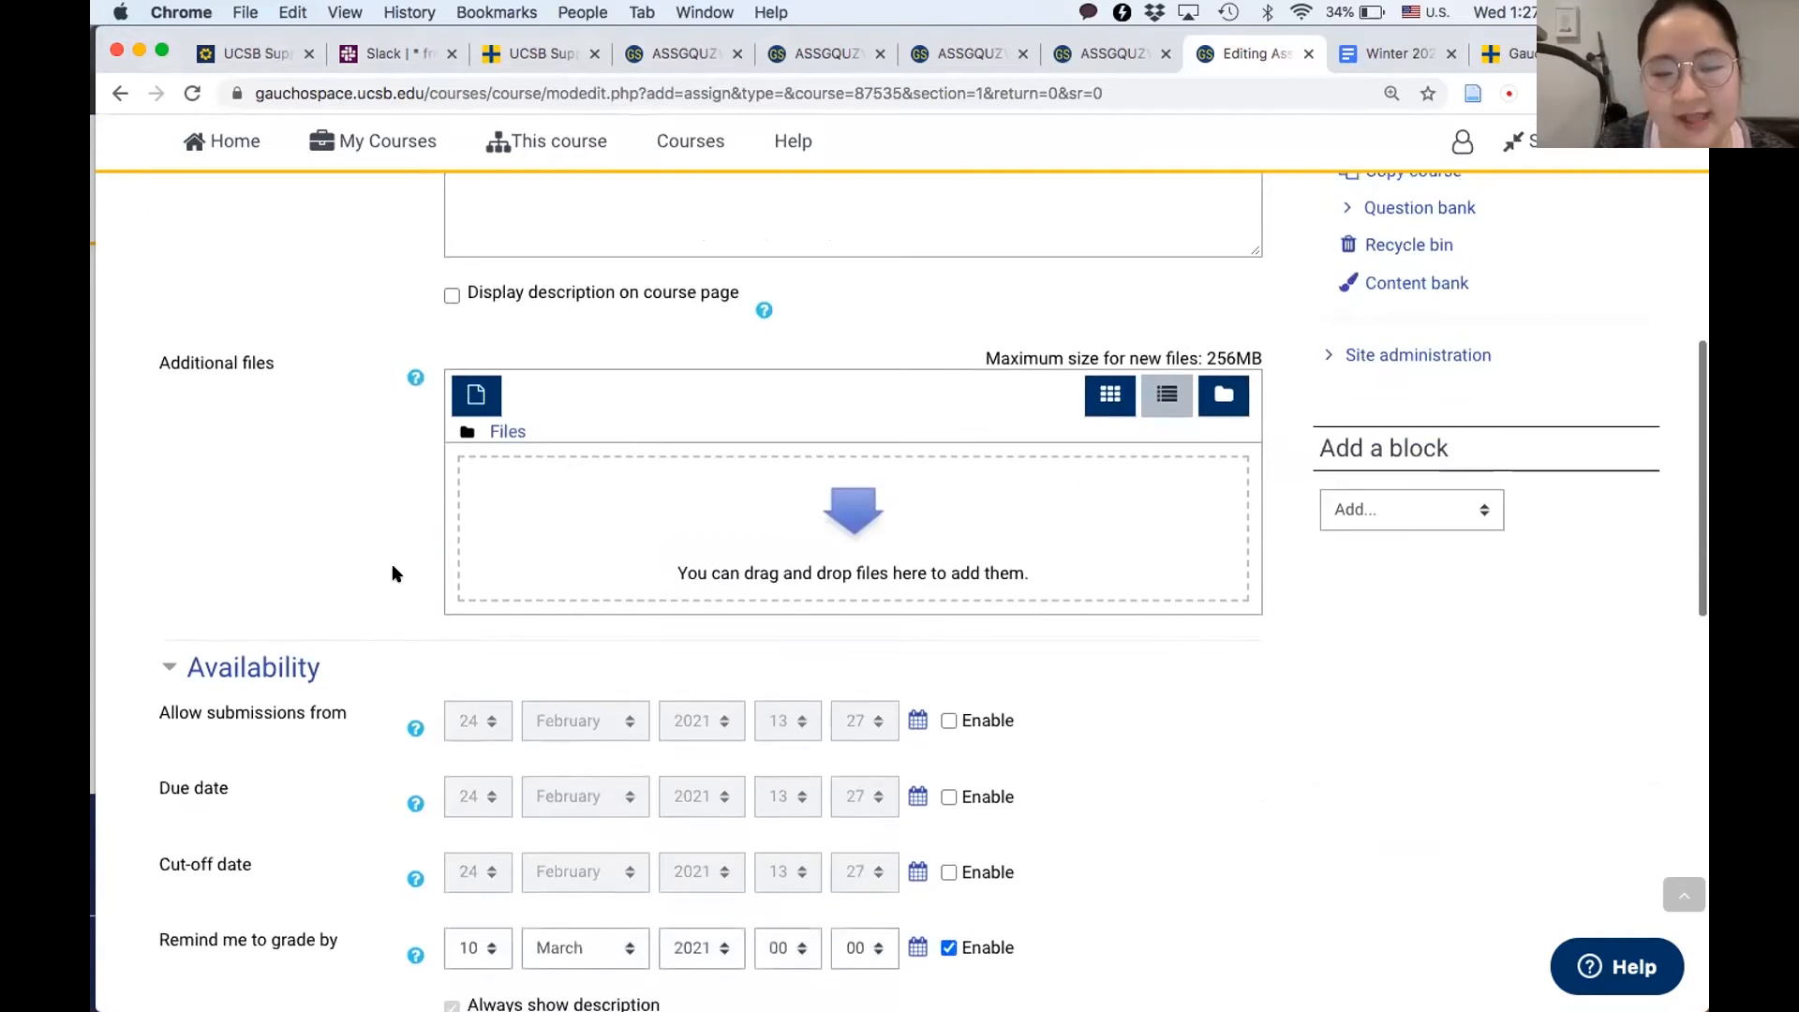
{"action": "scroll", "coordinate": [393, 574], "scroll_direction": "down", "scroll_amount": 3}
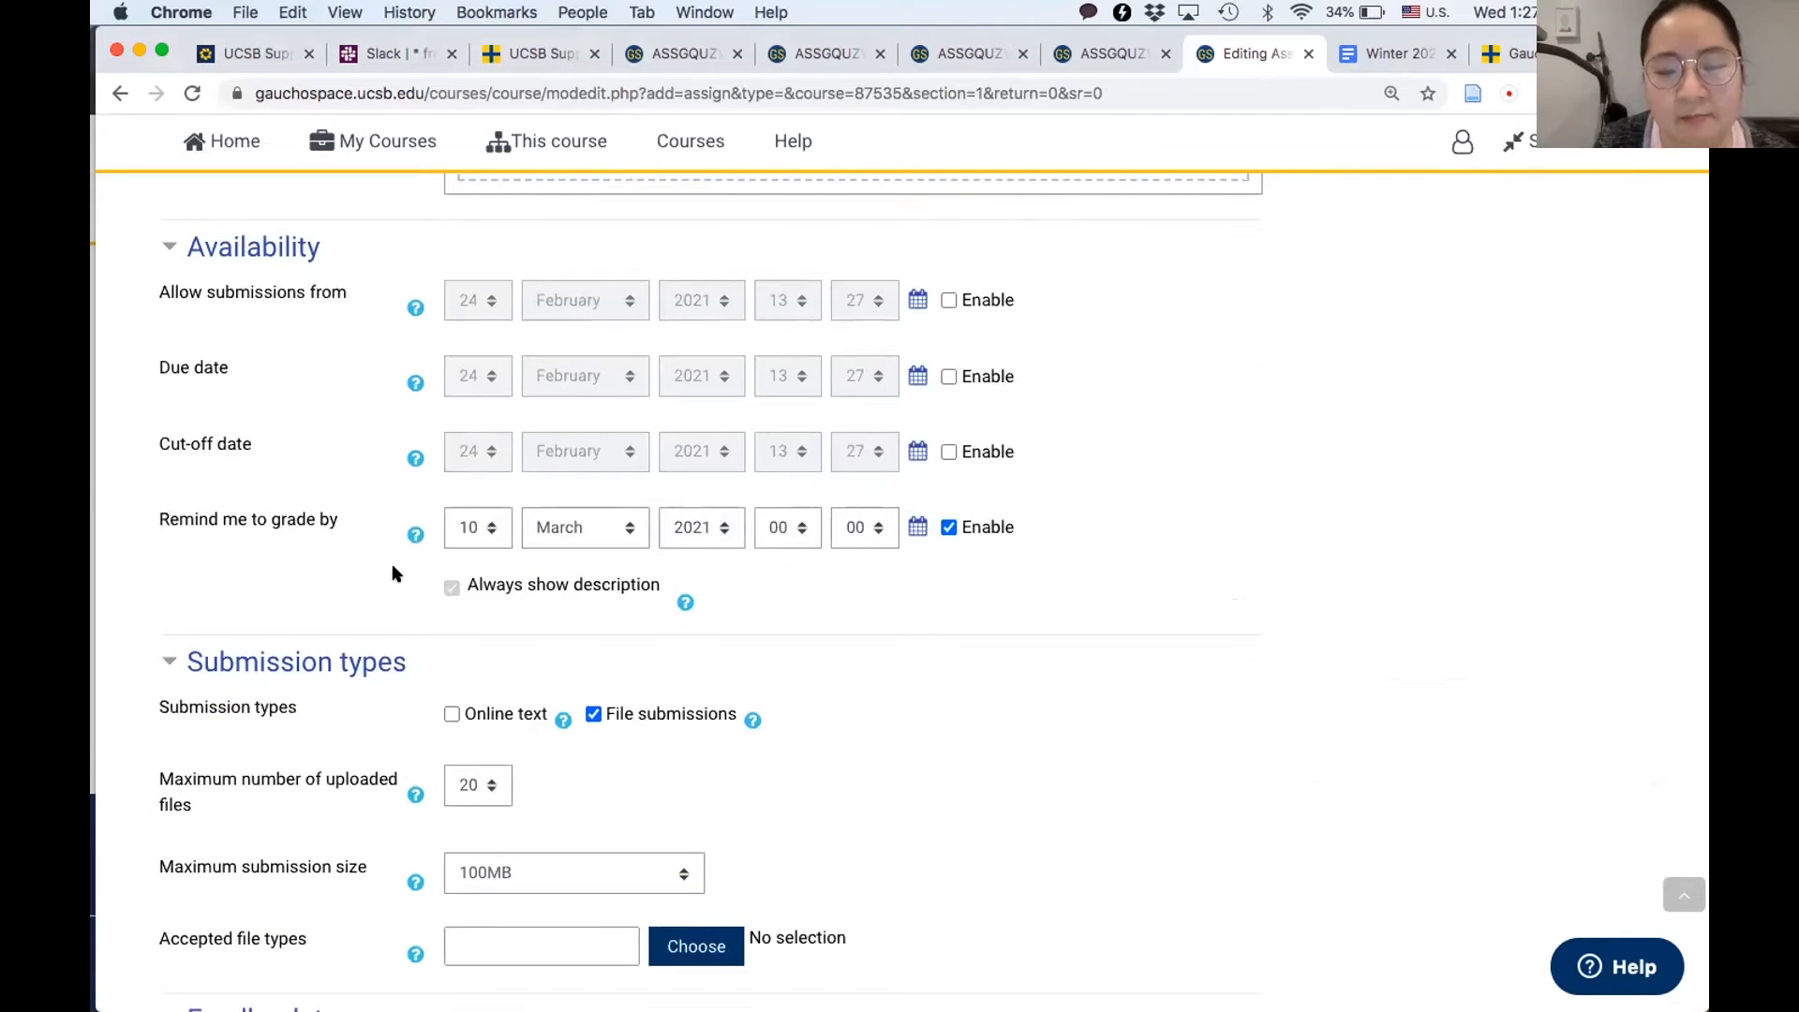
{"action": "scroll", "coordinate": [393, 573], "scroll_direction": "down", "scroll_amount": 7}
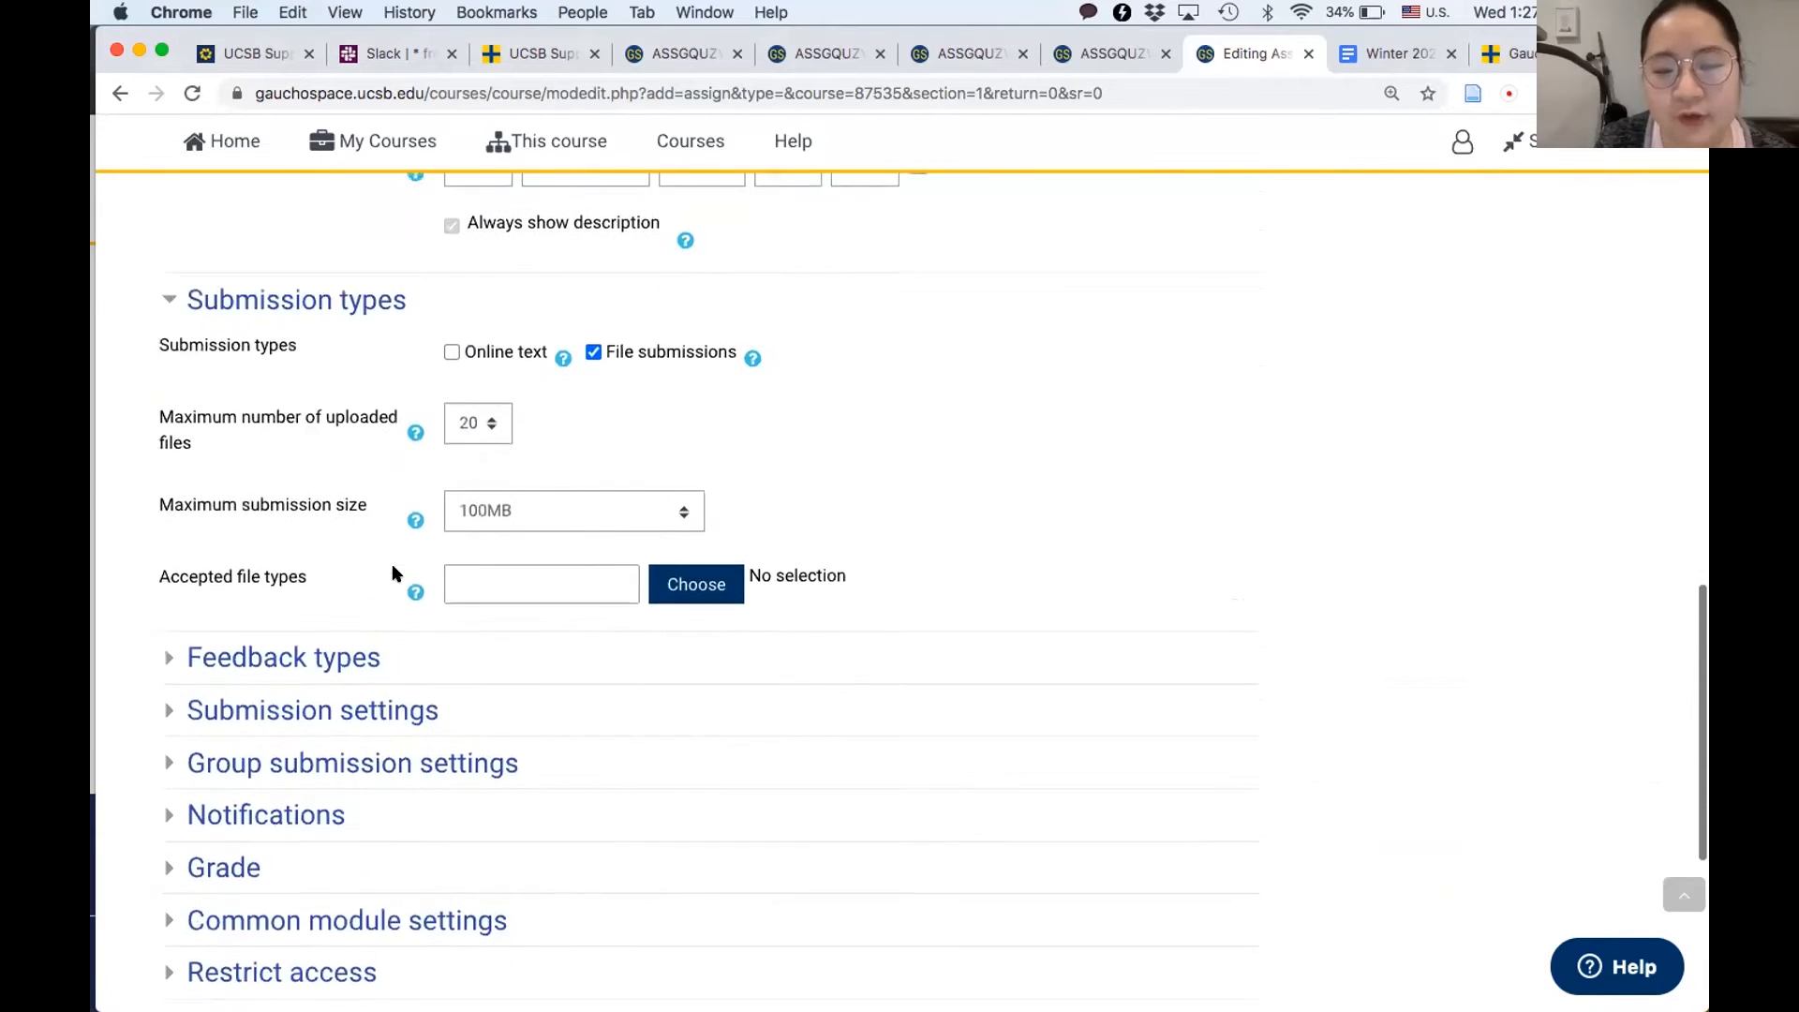
{"action": "left_click", "coordinate": [255, 538]}
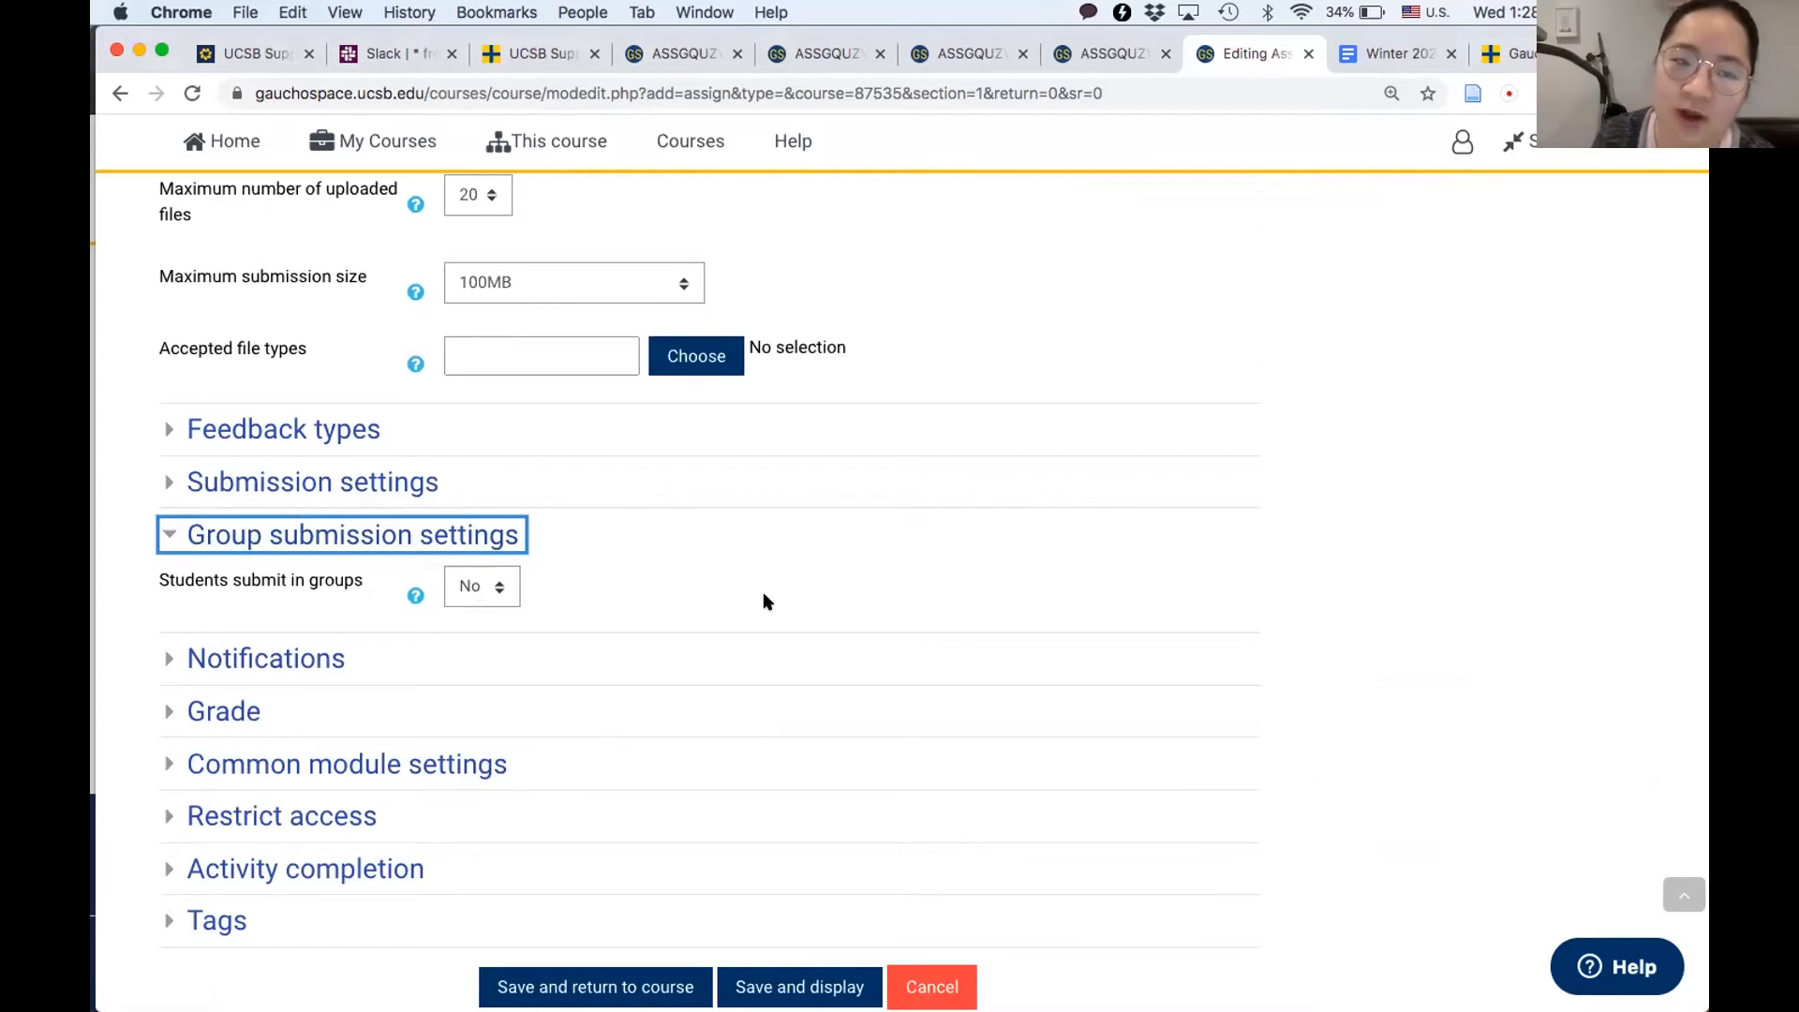
{"action": "left_click", "coordinate": [473, 586]}
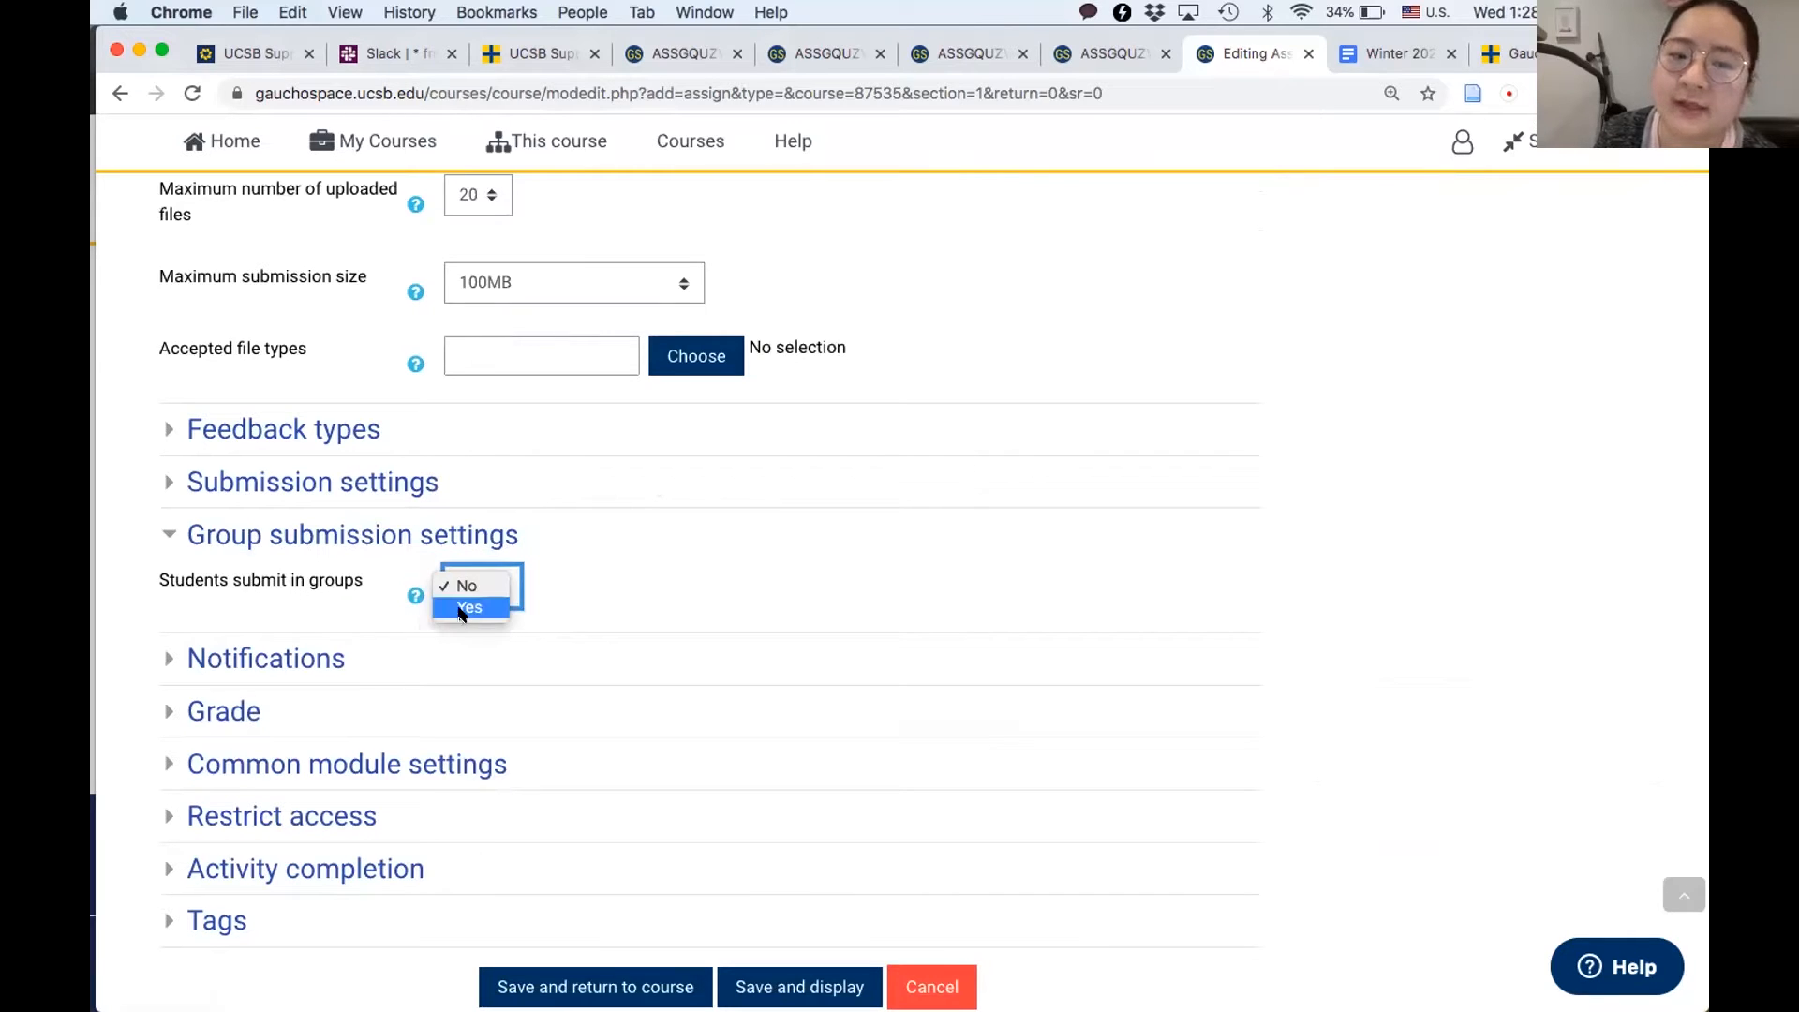
{"action": "left_click", "coordinate": [469, 608]}
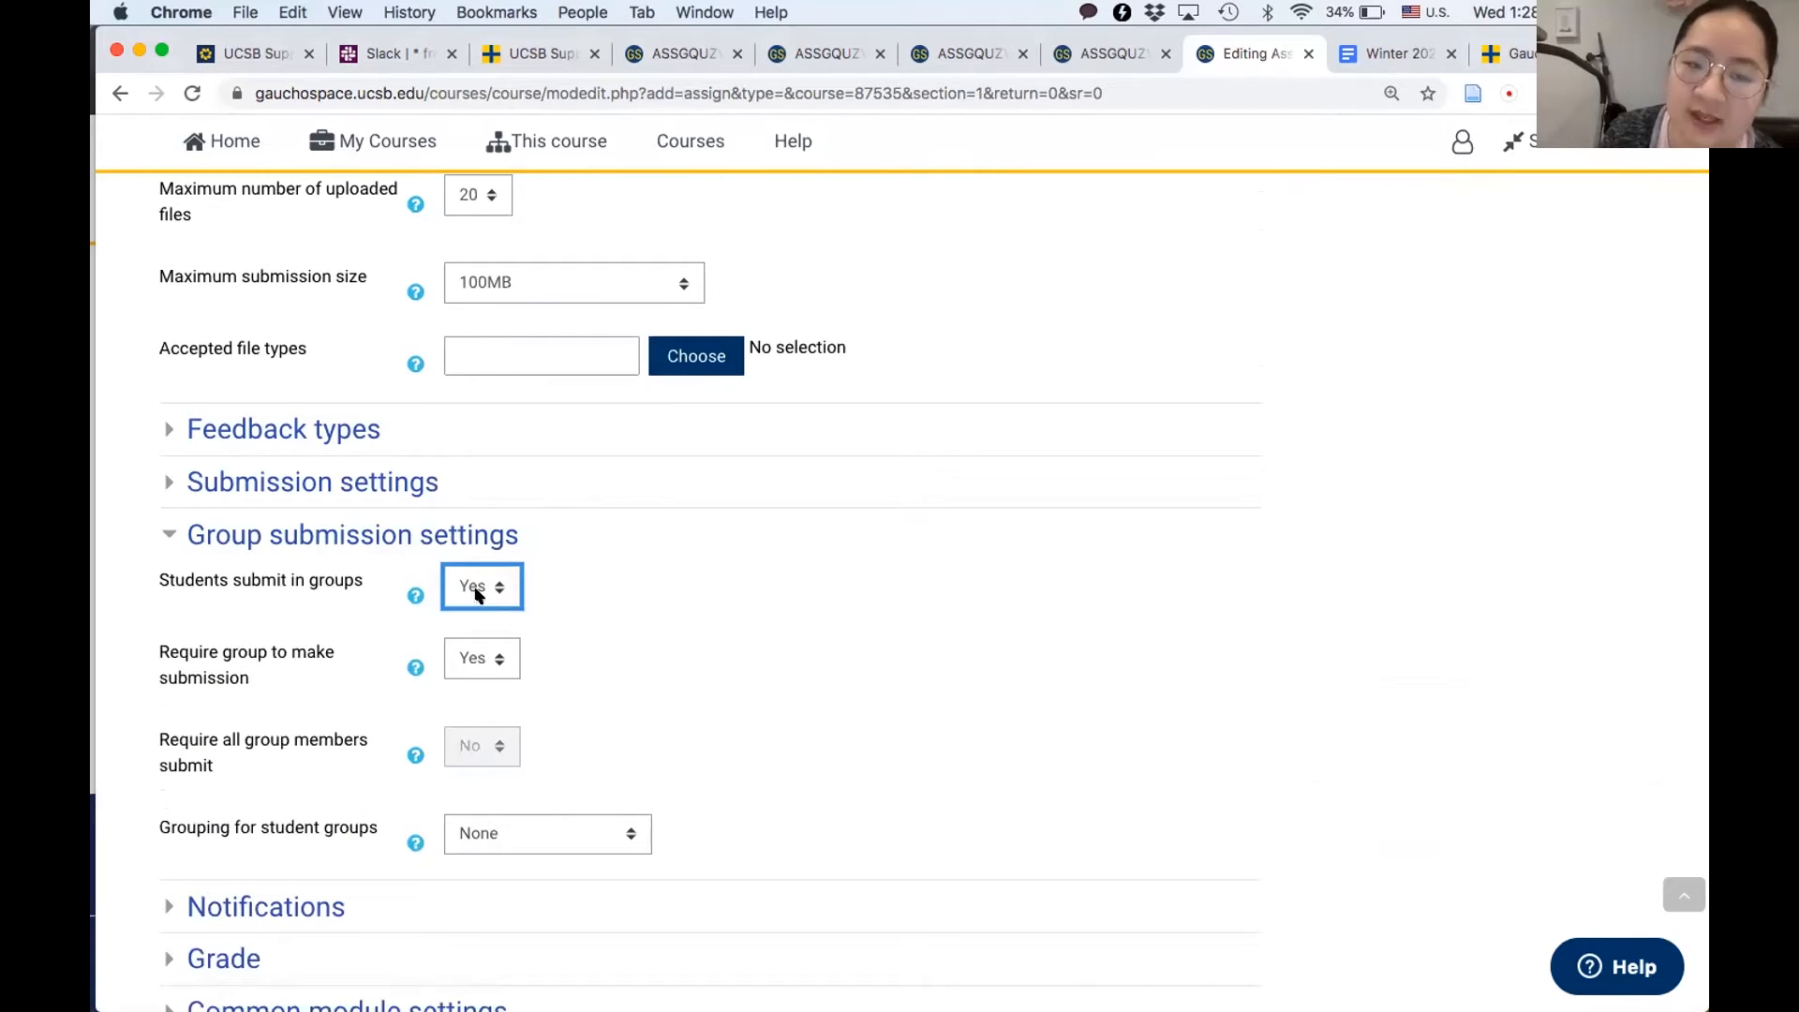
{"action": "left_click", "coordinate": [627, 598]}
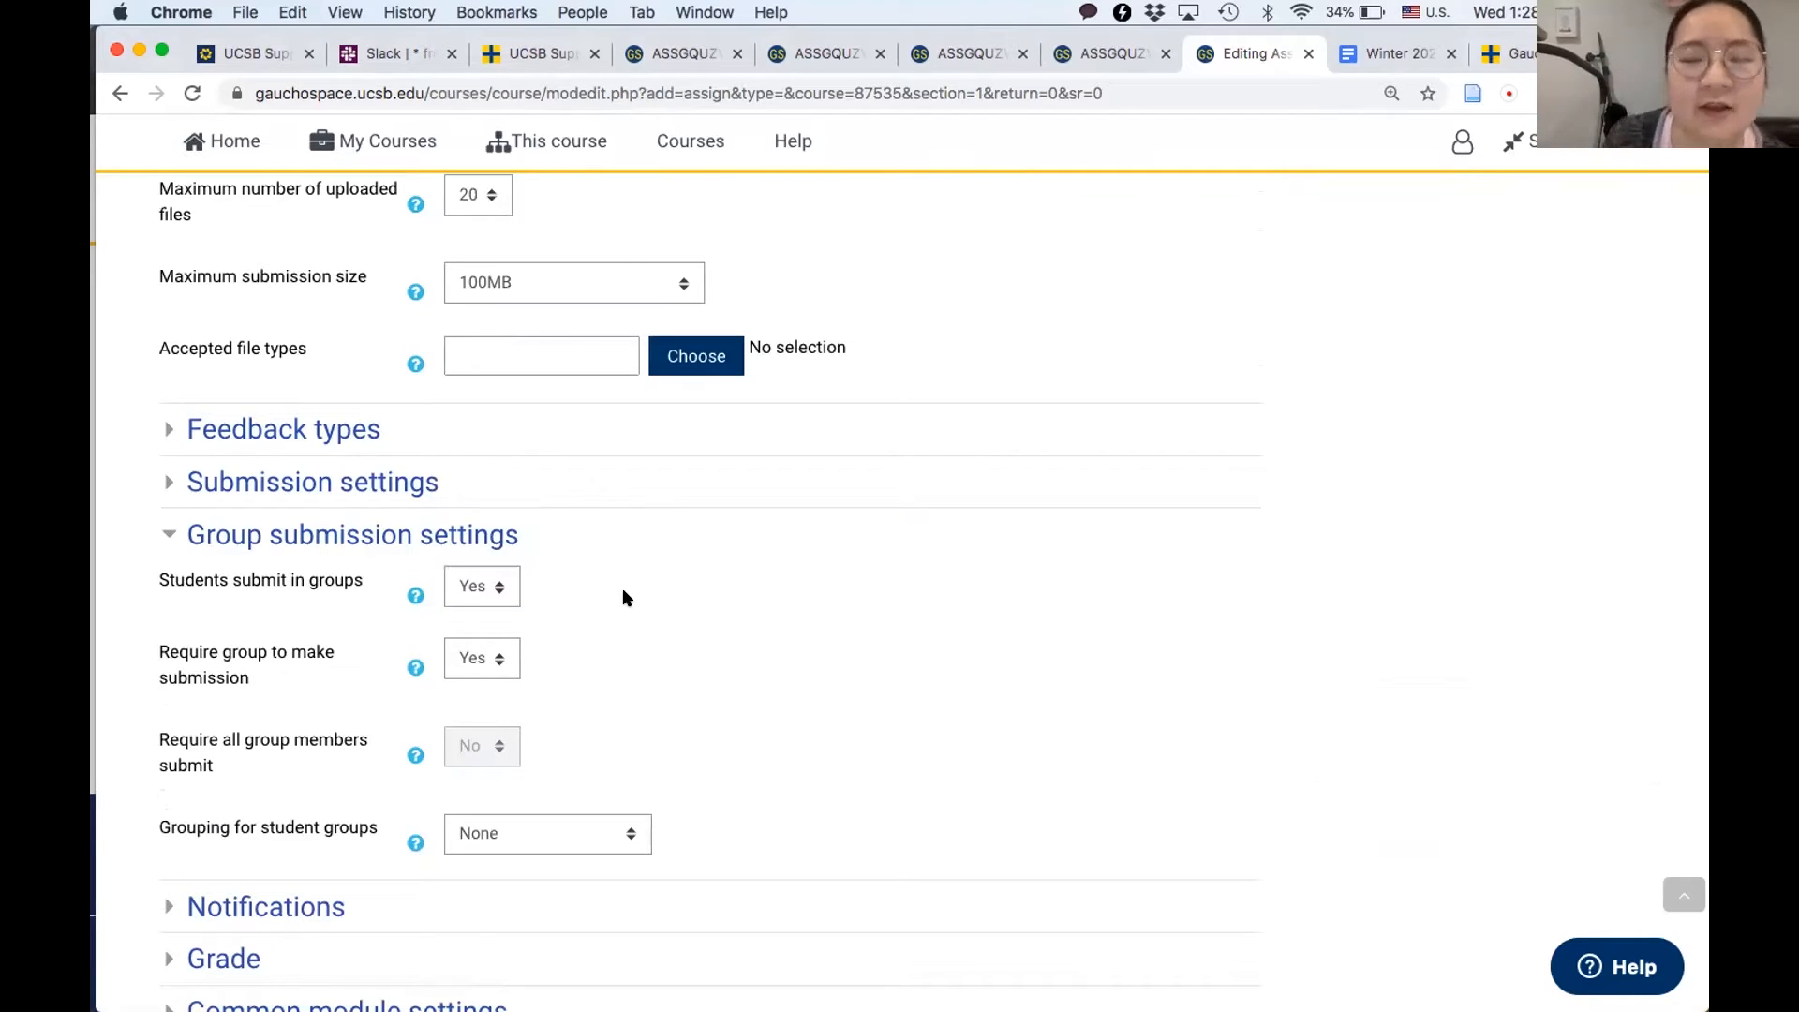
- Expand the common module settings and choose "Assign Z" as the grouping for student groups in the group submission settings
{"action": "scroll", "coordinate": [627, 598], "scroll_direction": "down", "scroll_amount": 5}
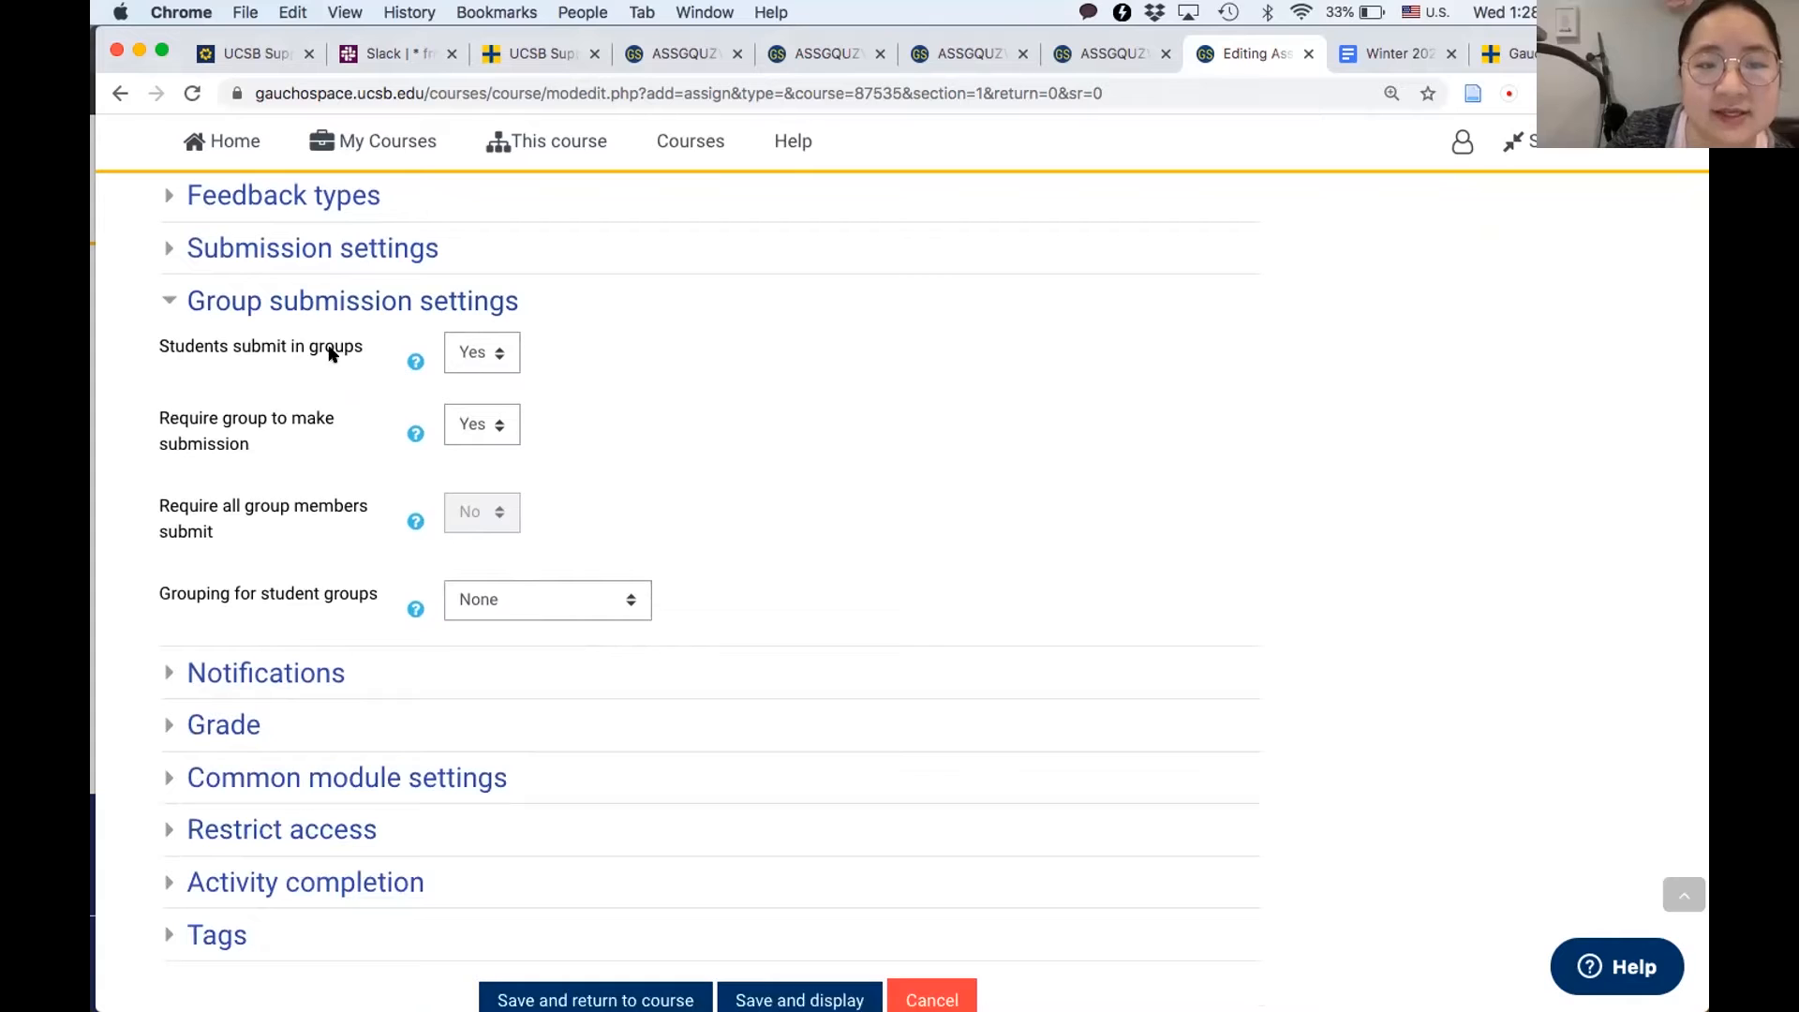
{"action": "scroll", "coordinate": [678, 423], "scroll_direction": "down", "scroll_amount": 1}
{"action": "scroll", "coordinate": [678, 424], "scroll_direction": "down", "scroll_amount": 3}
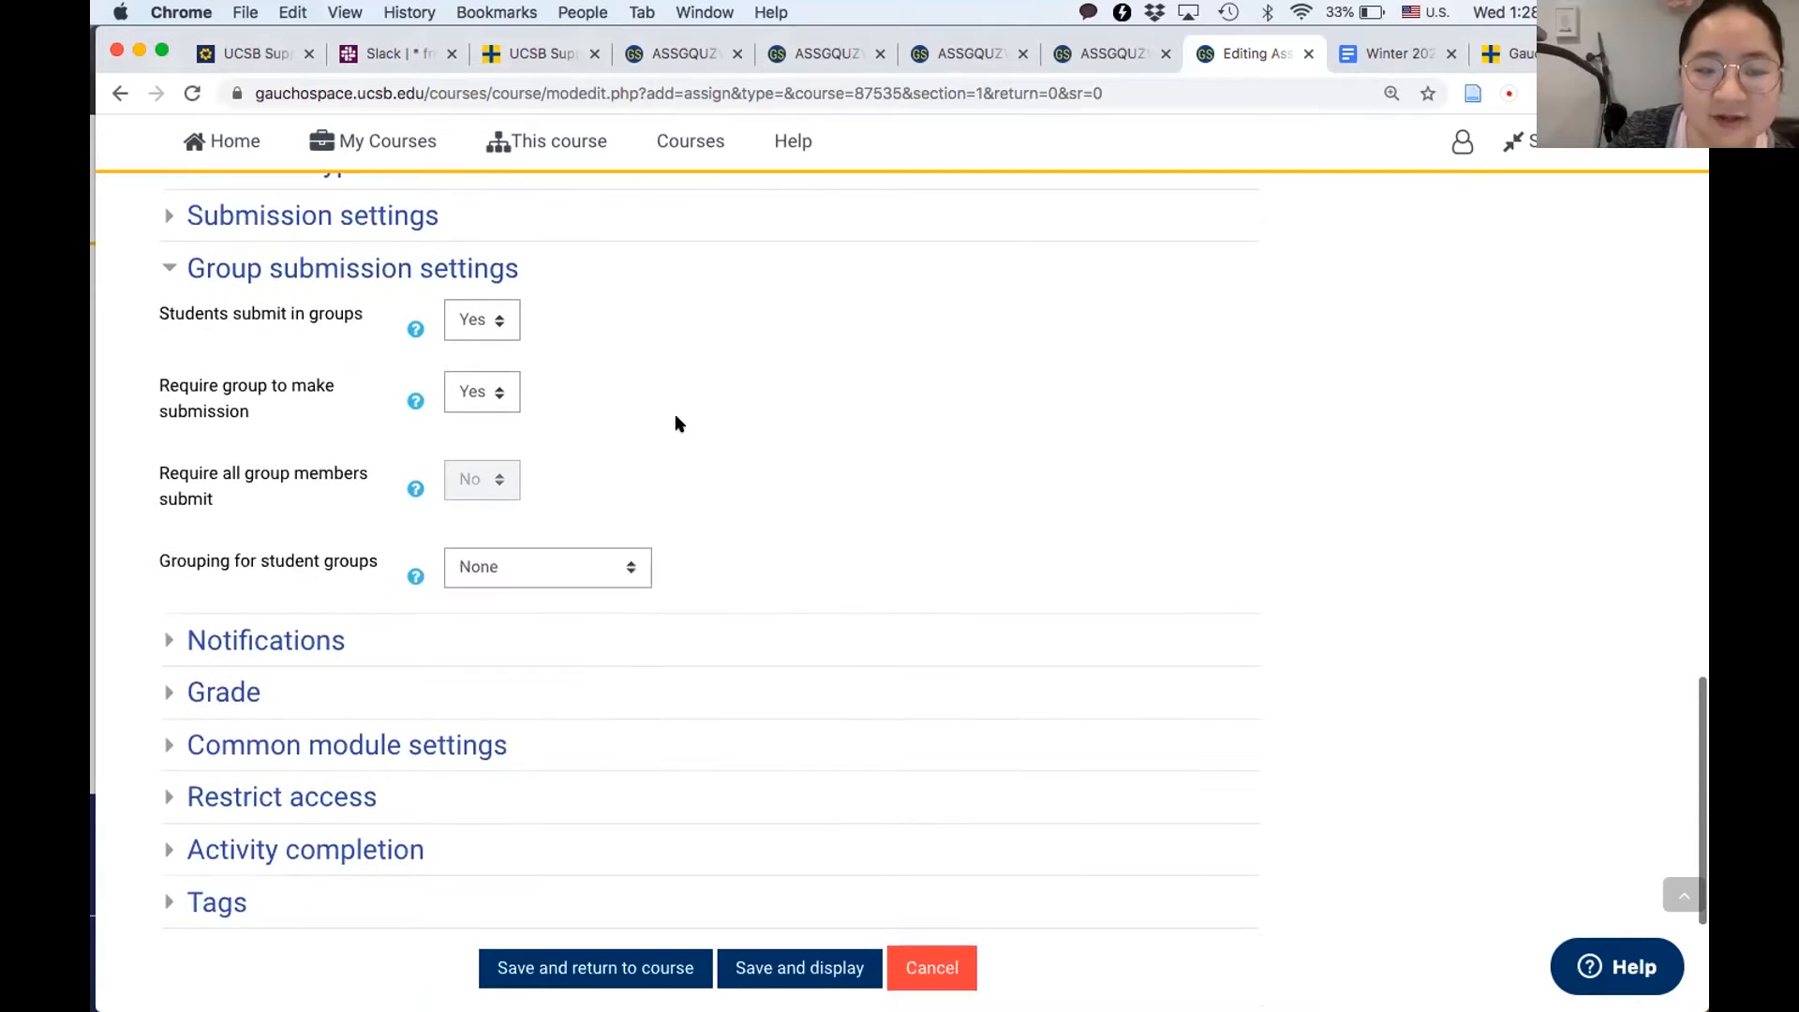
{"action": "left_click", "coordinate": [254, 642]}
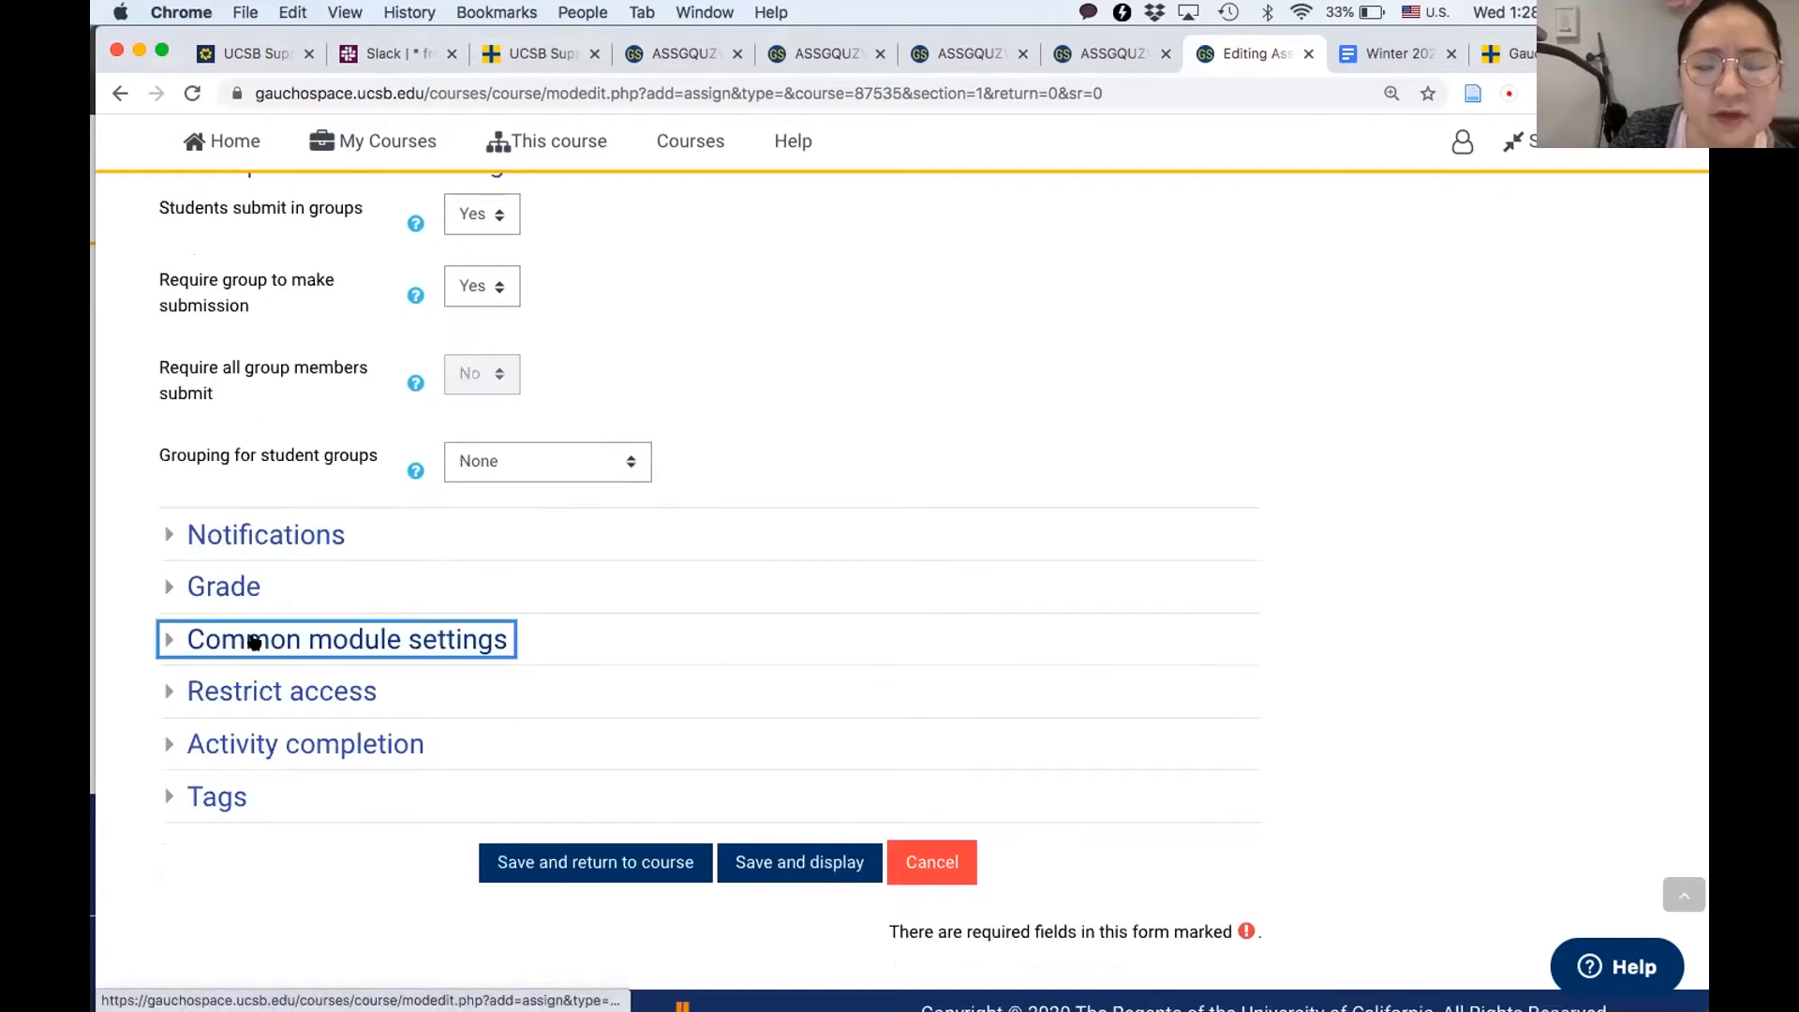
{"action": "scroll", "coordinate": [444, 560], "scroll_direction": "up", "scroll_amount": 3}
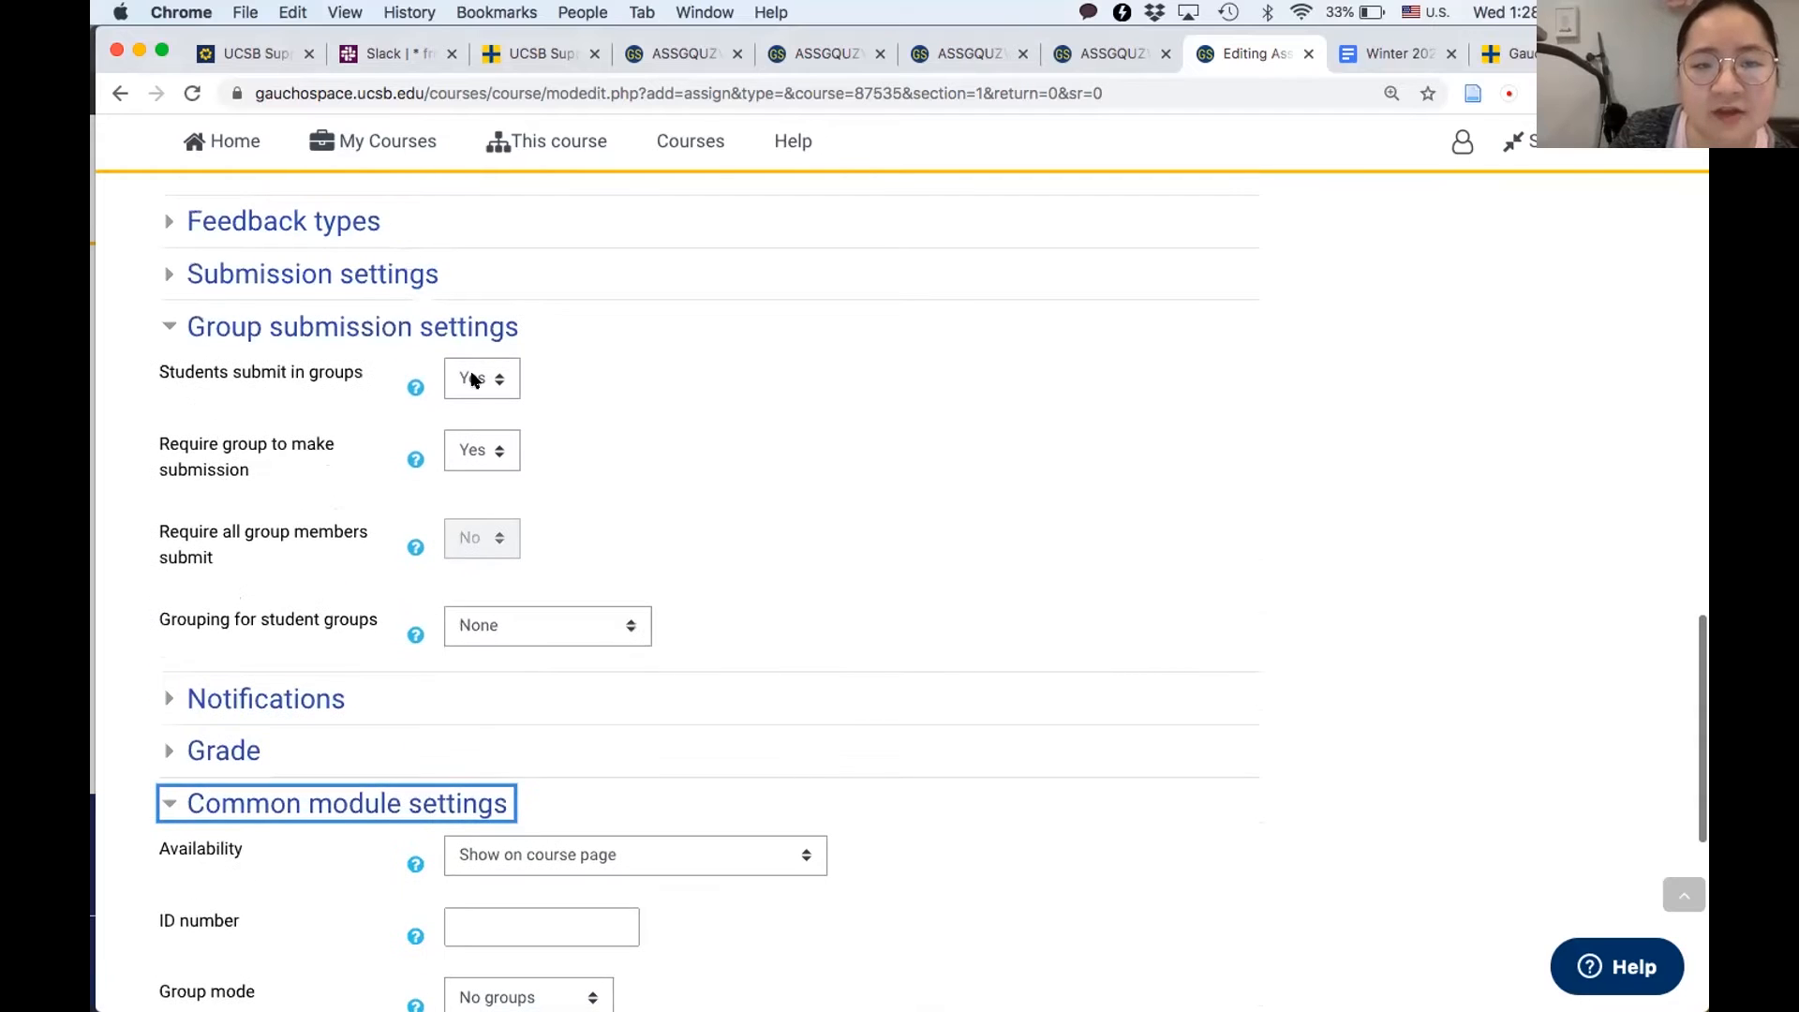
{"action": "scroll", "coordinate": [699, 566], "scroll_direction": "down", "scroll_amount": 5}
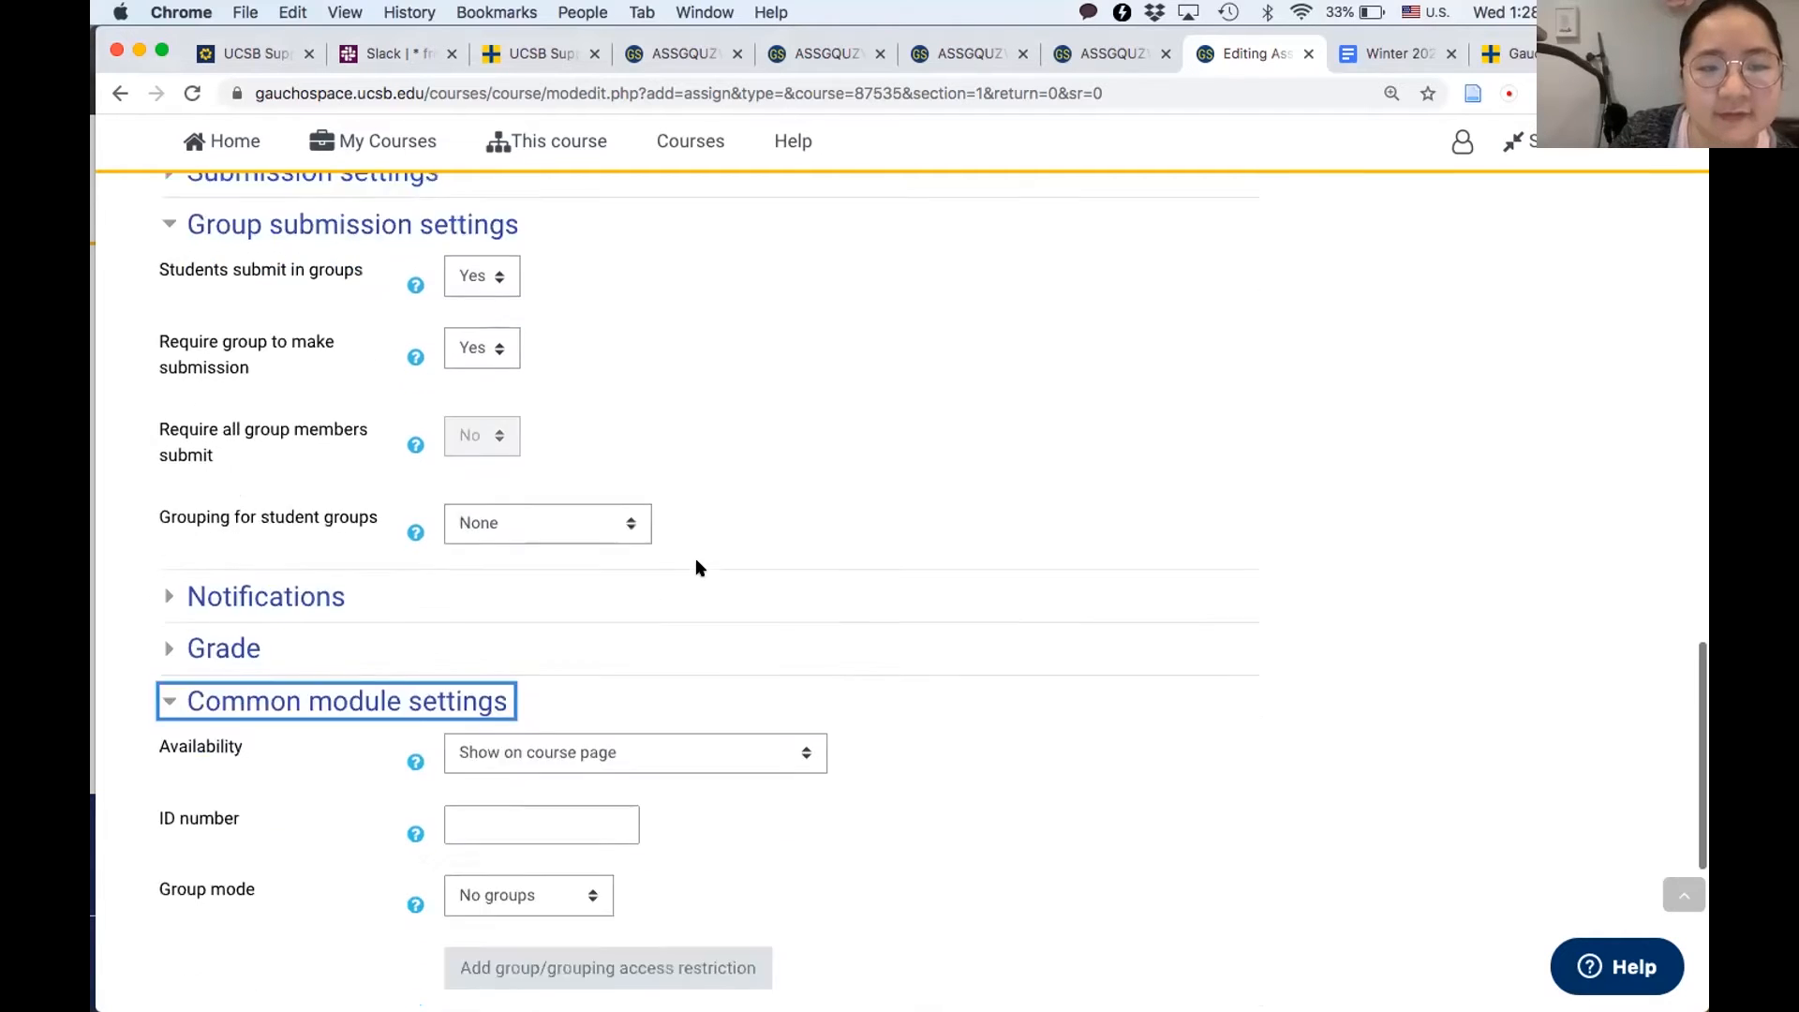
{"action": "left_click", "coordinate": [551, 360]}
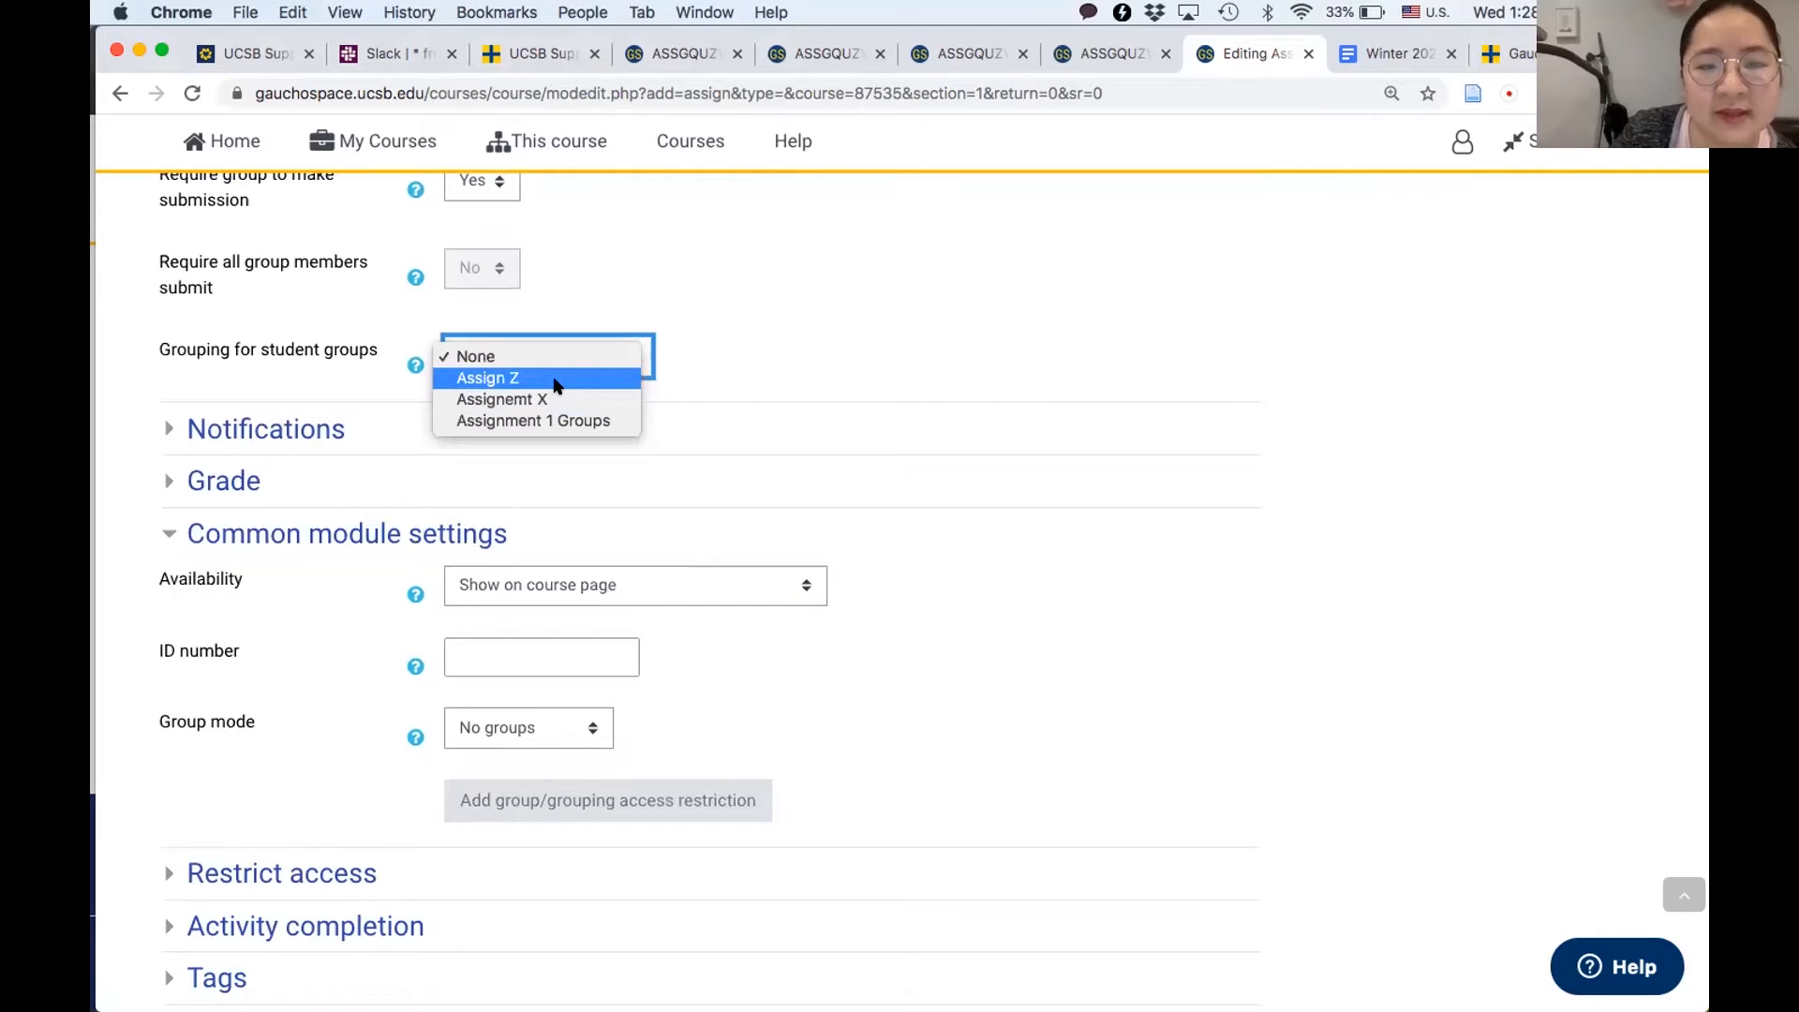
{"action": "left_click", "coordinate": [556, 379]}
{"action": "left_click", "coordinate": [729, 366]}
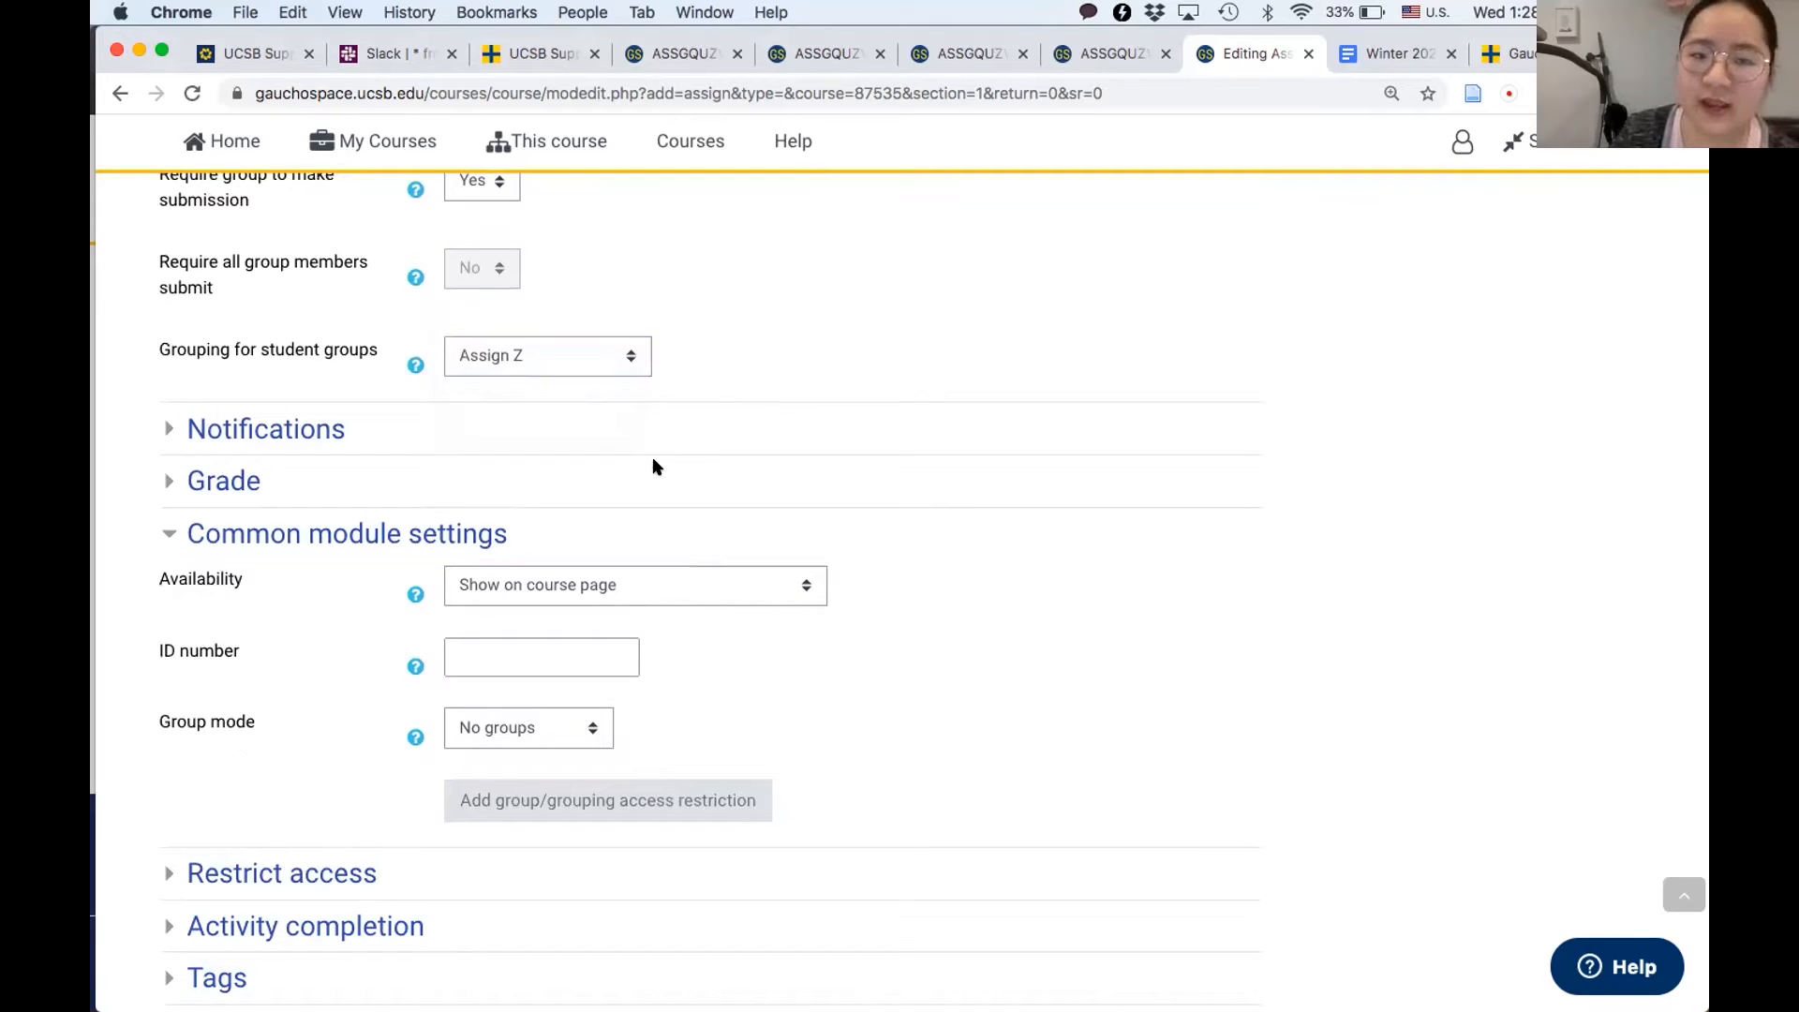
- Set the assignment's group mode to "Separate groups" and its grouping to "Assign Z" in the common module settings
{"action": "scroll", "coordinate": [656, 465], "scroll_direction": "down", "scroll_amount": 3}
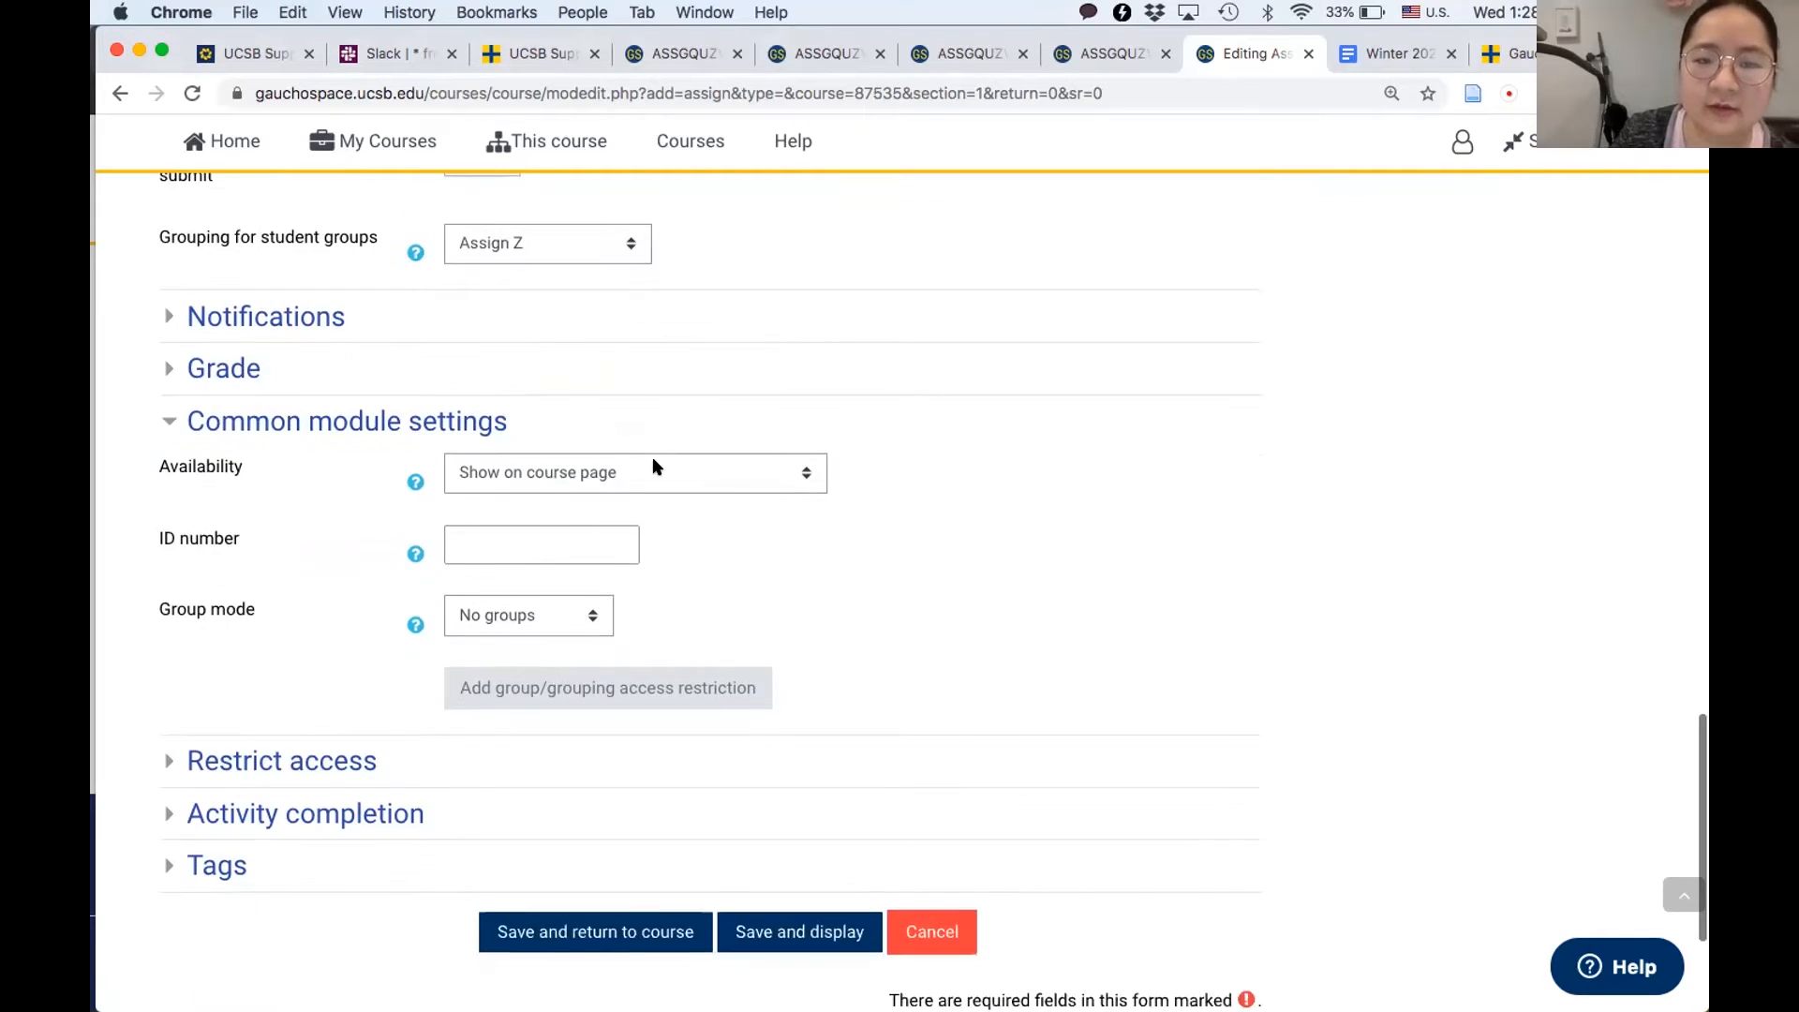
{"action": "left_click", "coordinate": [477, 622]}
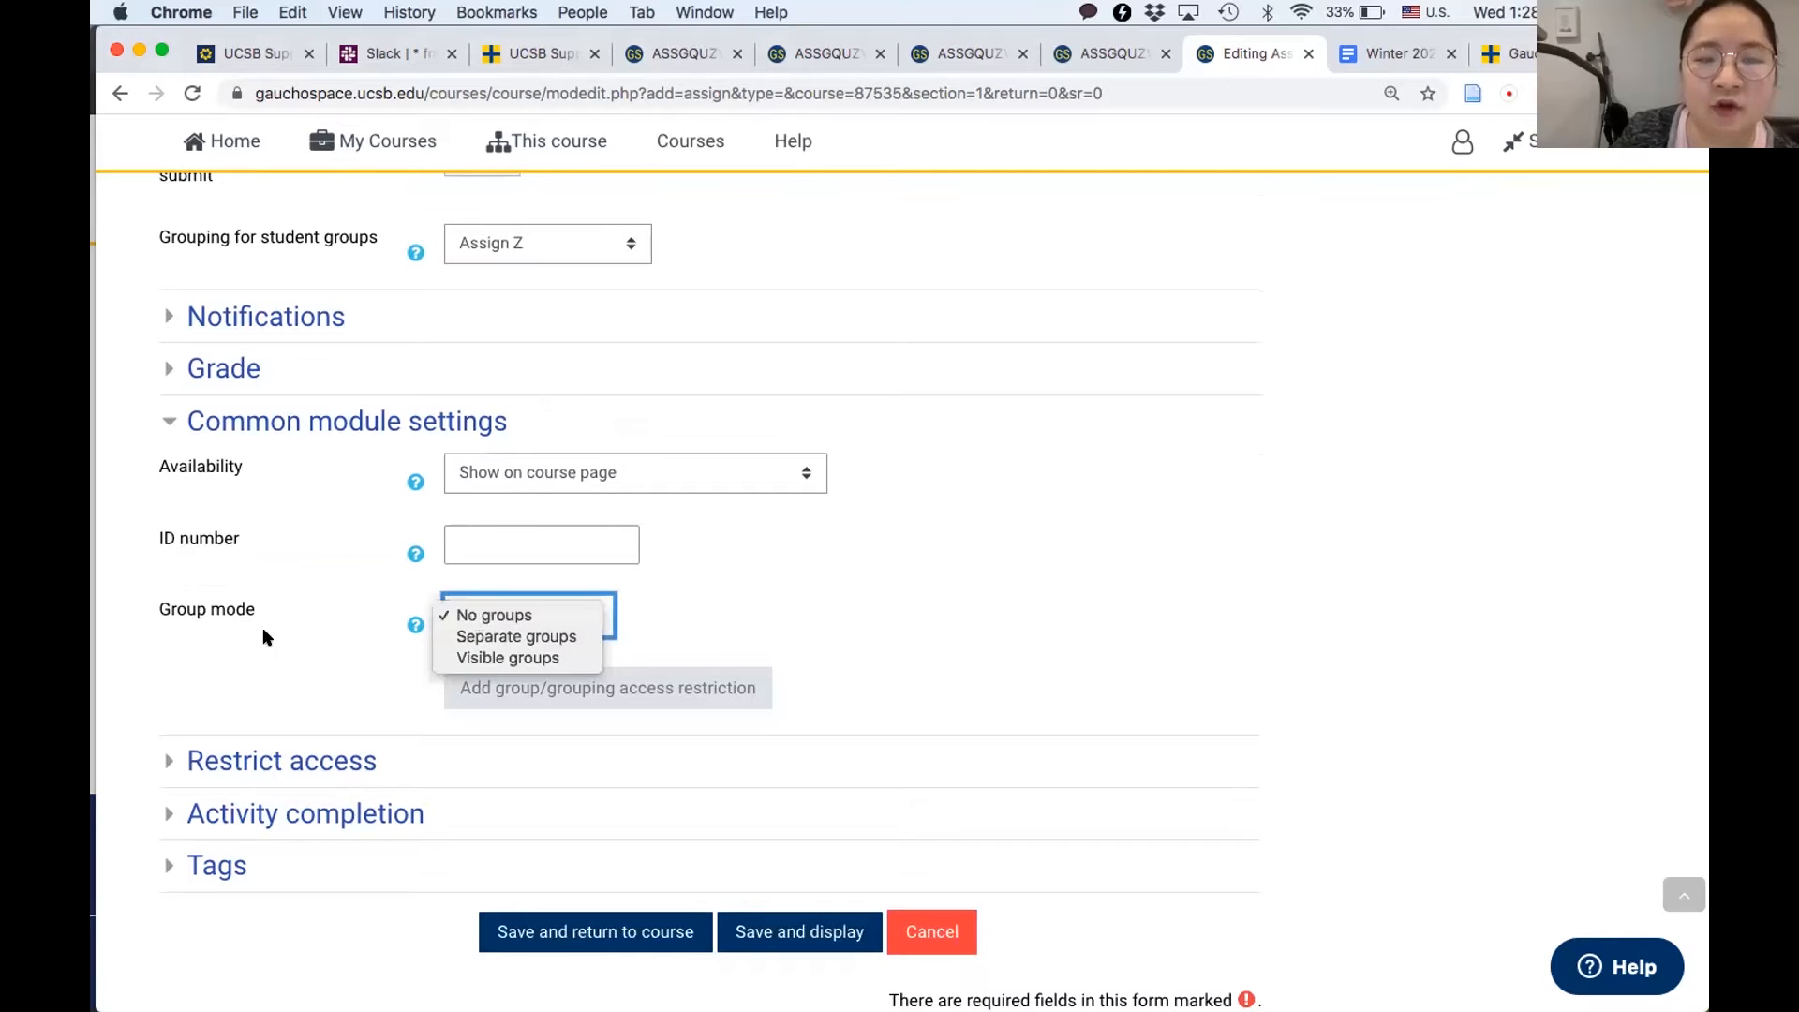
{"action": "left_click", "coordinate": [516, 637]}
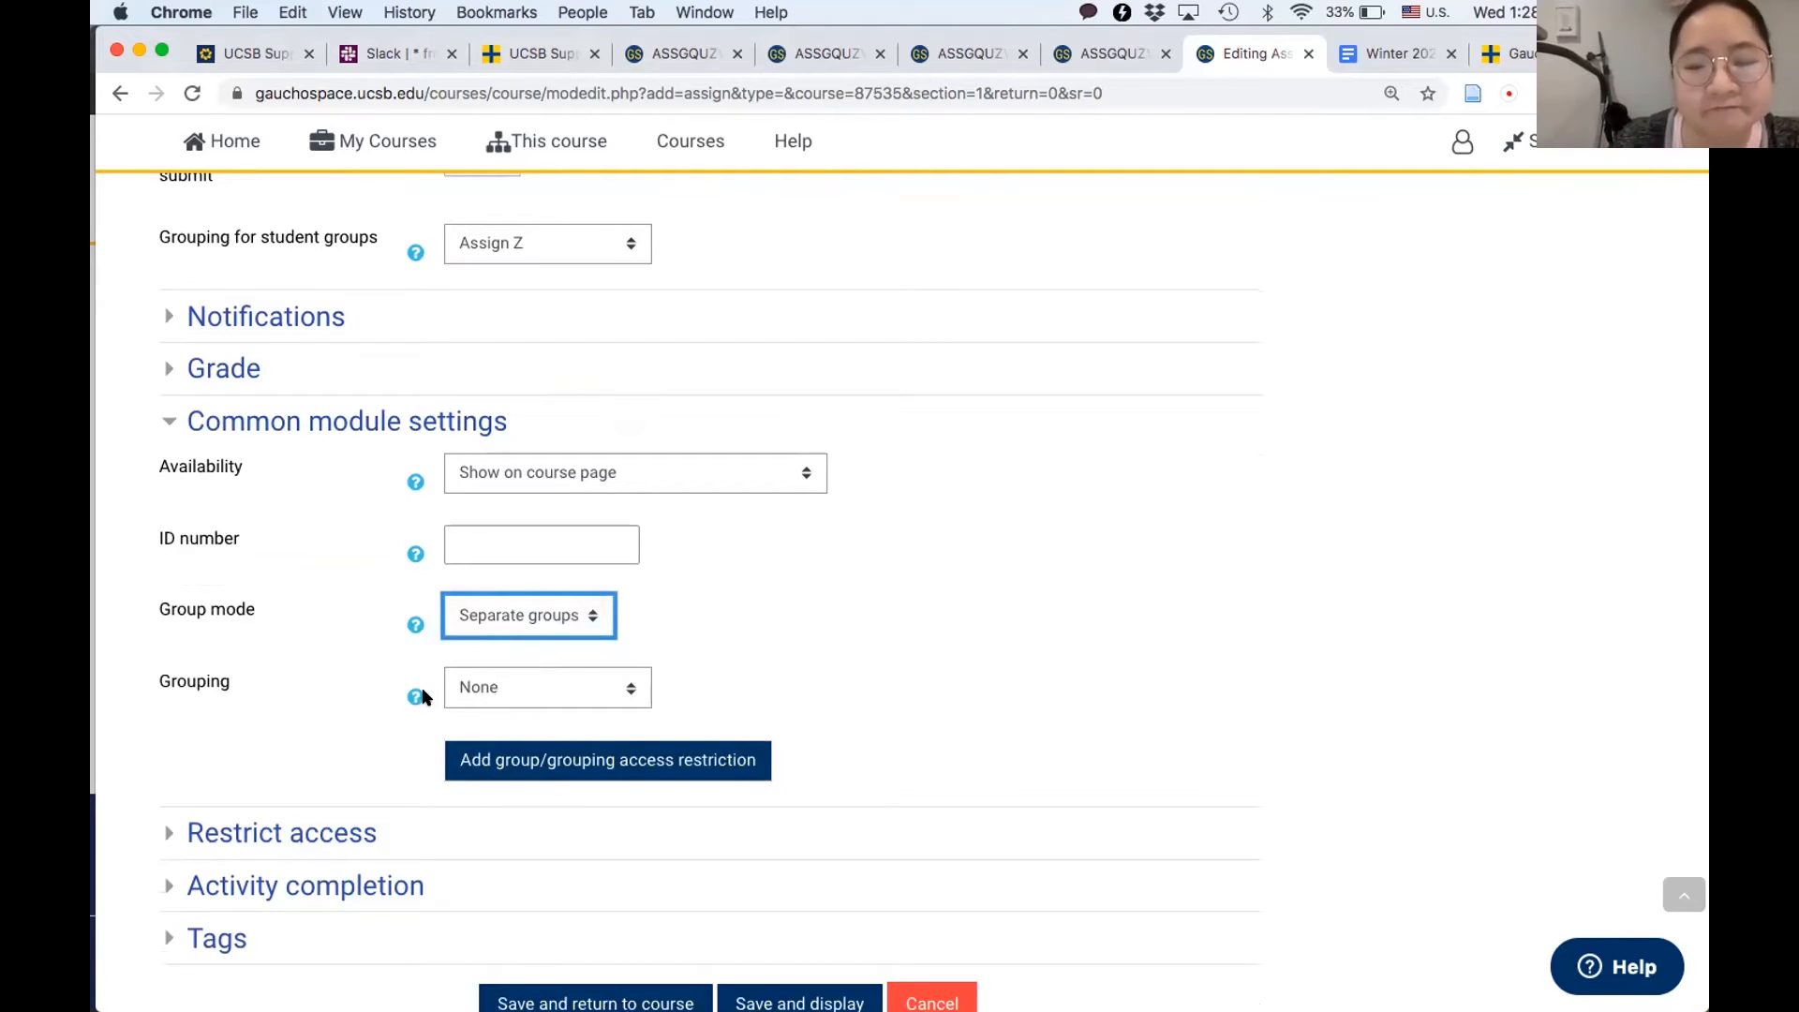
{"action": "scroll", "coordinate": [423, 696], "scroll_direction": "down", "scroll_amount": 2}
{"action": "left_click", "coordinate": [526, 577]}
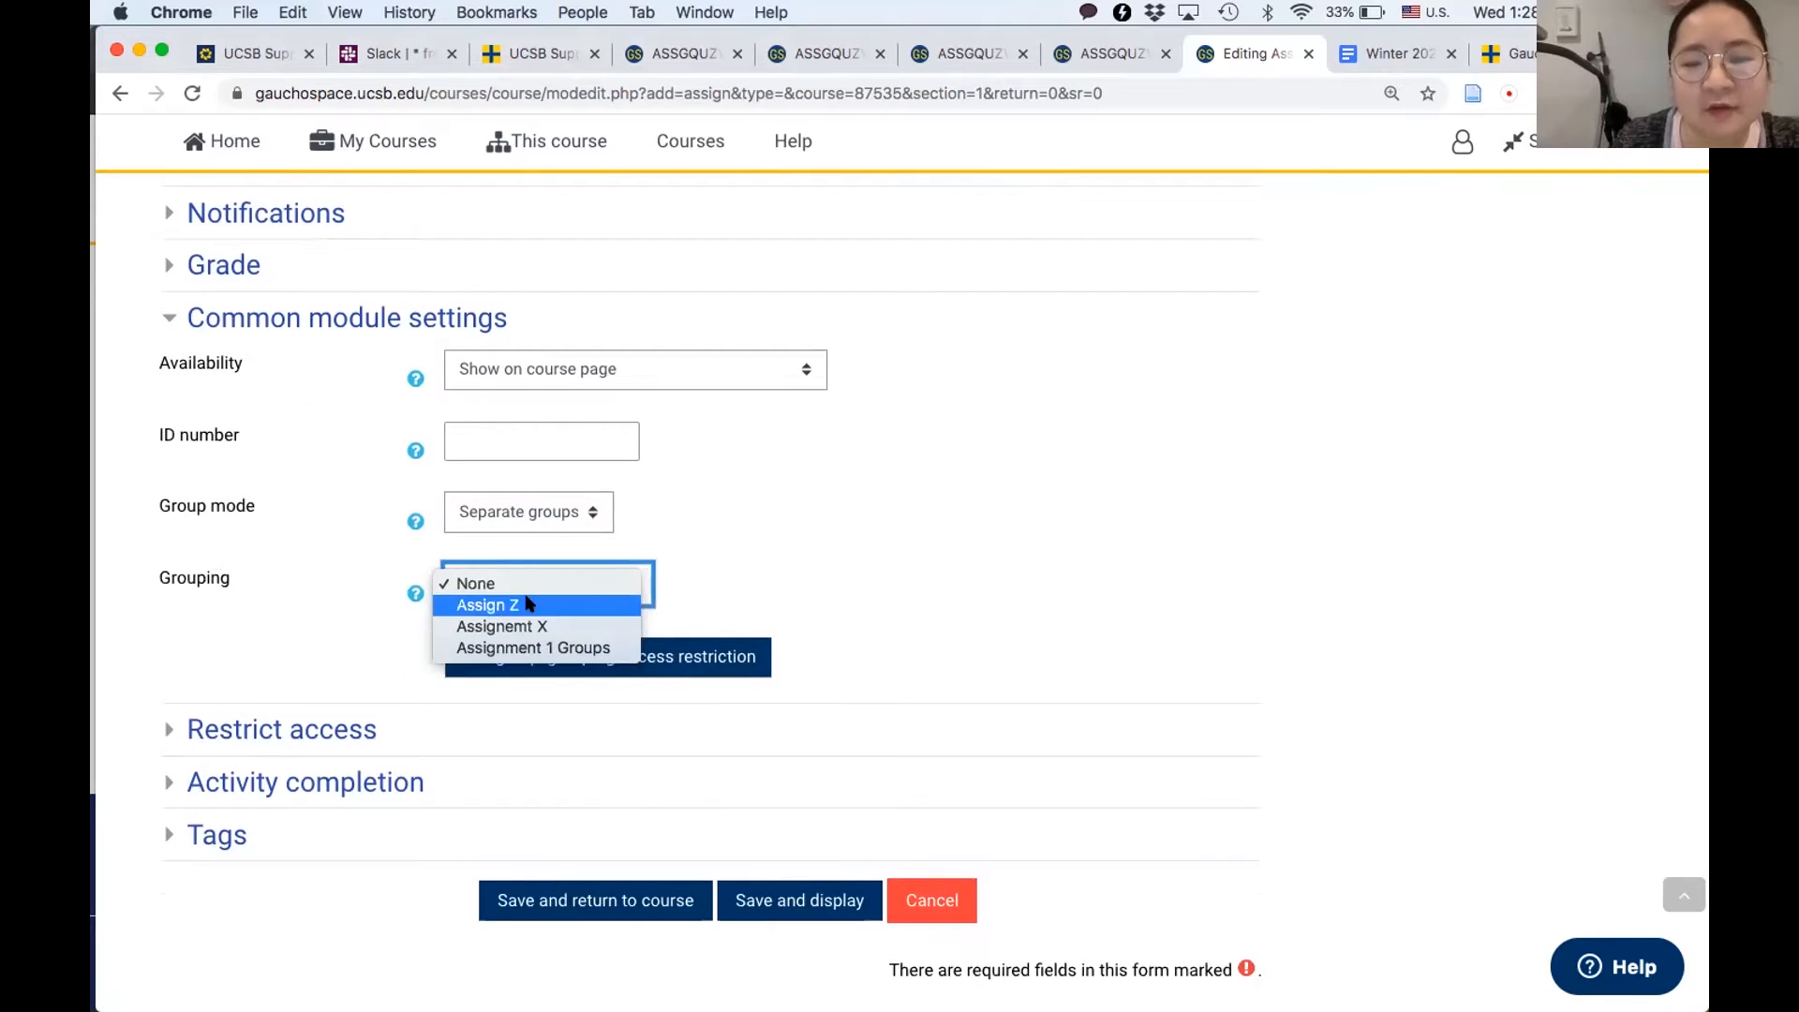
{"action": "left_click", "coordinate": [528, 605]}
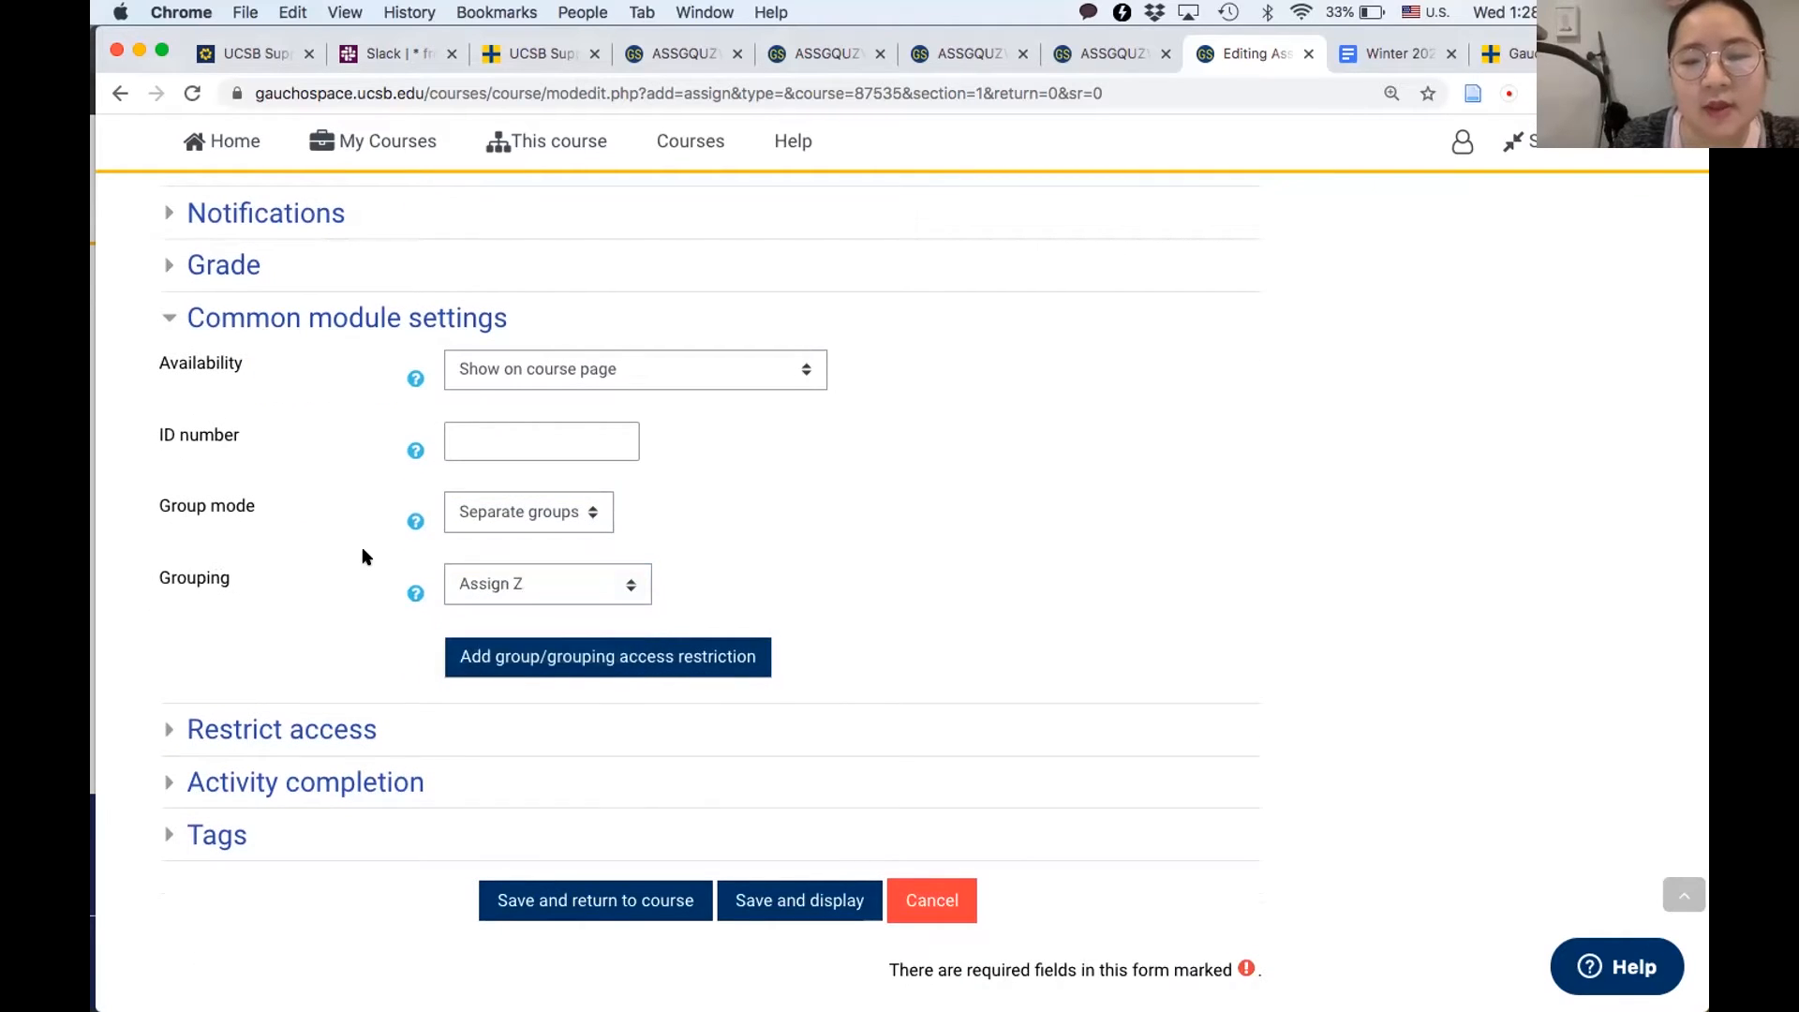
- Compare the grouping choices in the group submission and common module settings, and save the assignment, returning to the course
{"action": "scroll", "coordinate": [365, 557], "scroll_direction": "up", "scroll_amount": 5}
{"action": "scroll", "coordinate": [365, 559], "scroll_direction": "up", "scroll_amount": 2}
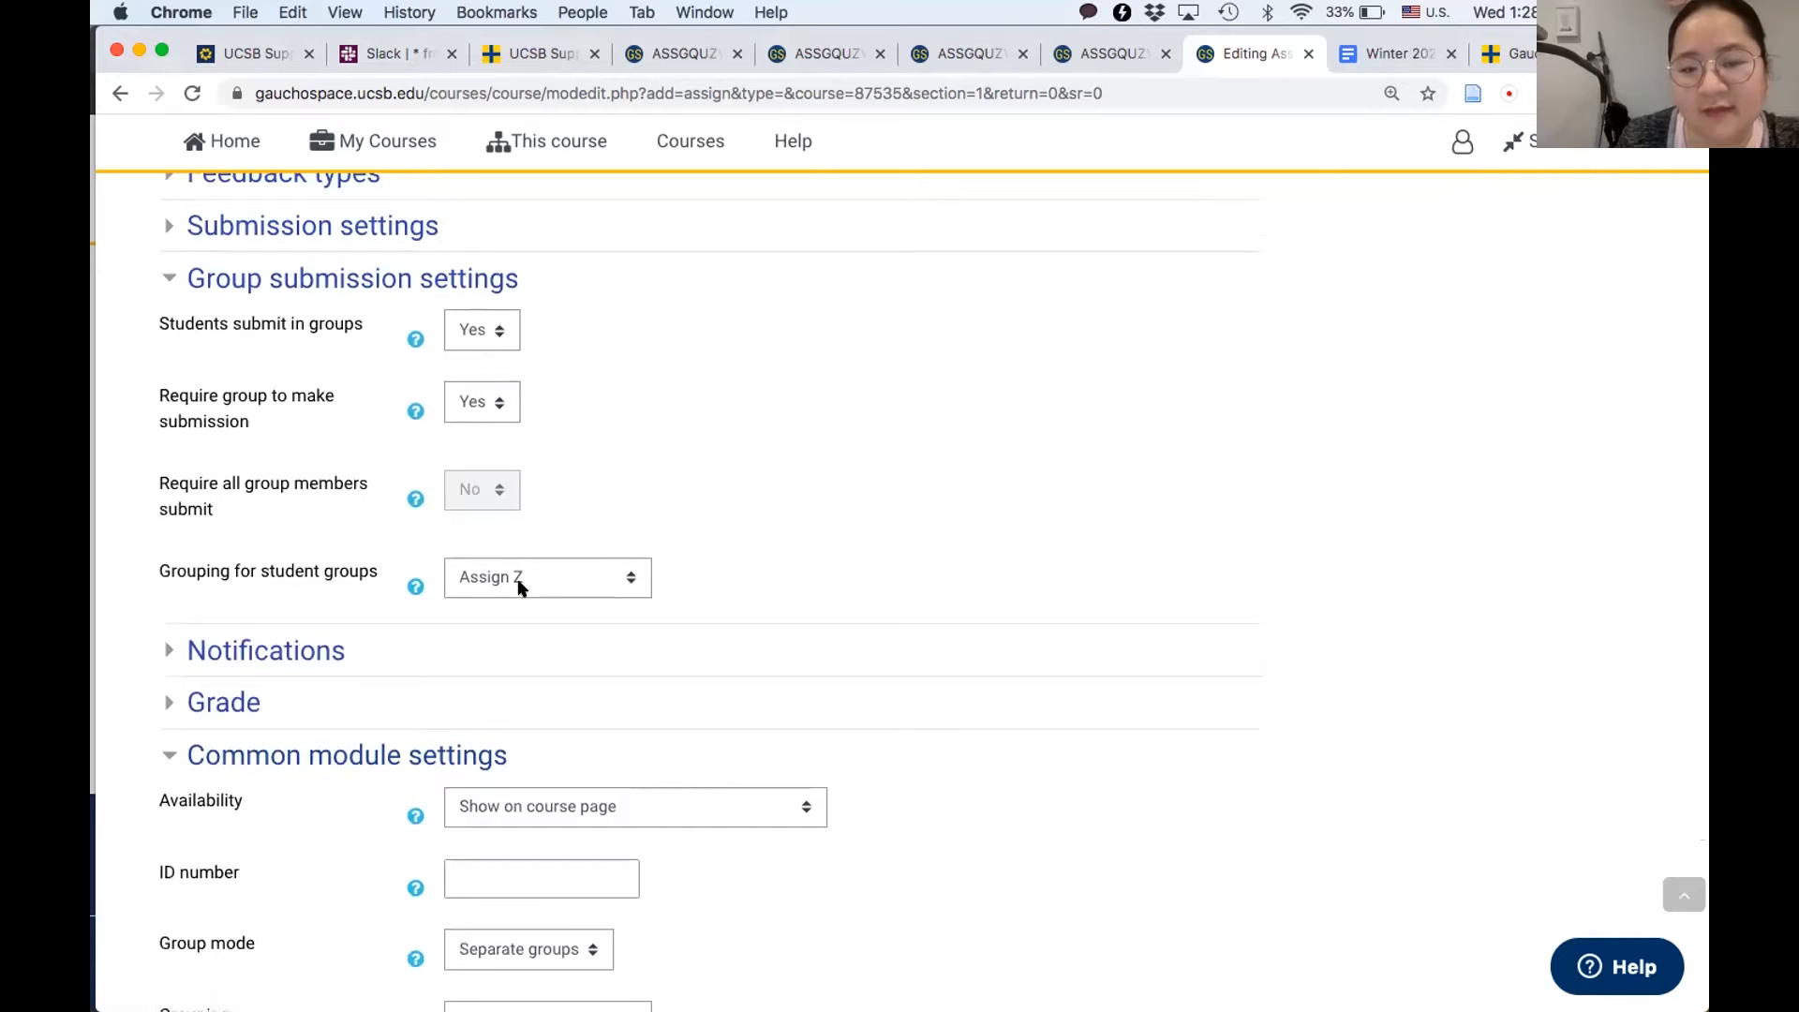
{"action": "scroll", "coordinate": [520, 585], "scroll_direction": "down", "scroll_amount": 3}
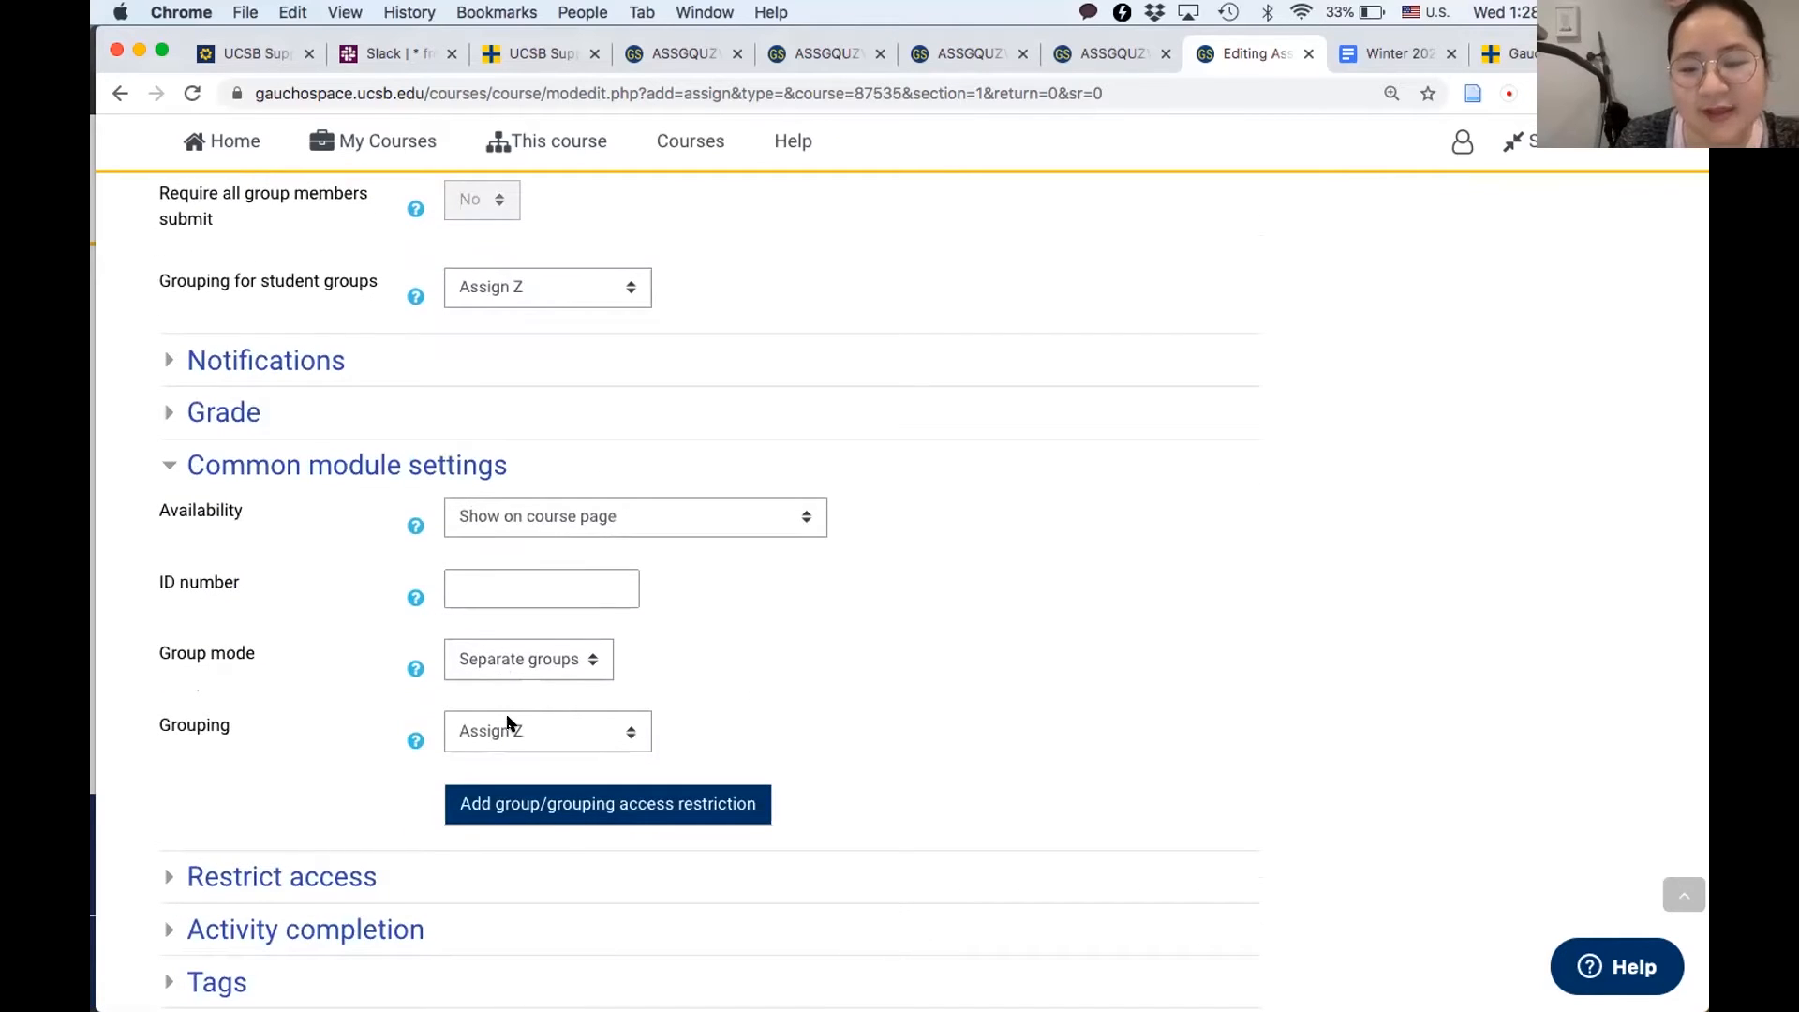
{"action": "scroll", "coordinate": [507, 732], "scroll_direction": "down", "scroll_amount": 3}
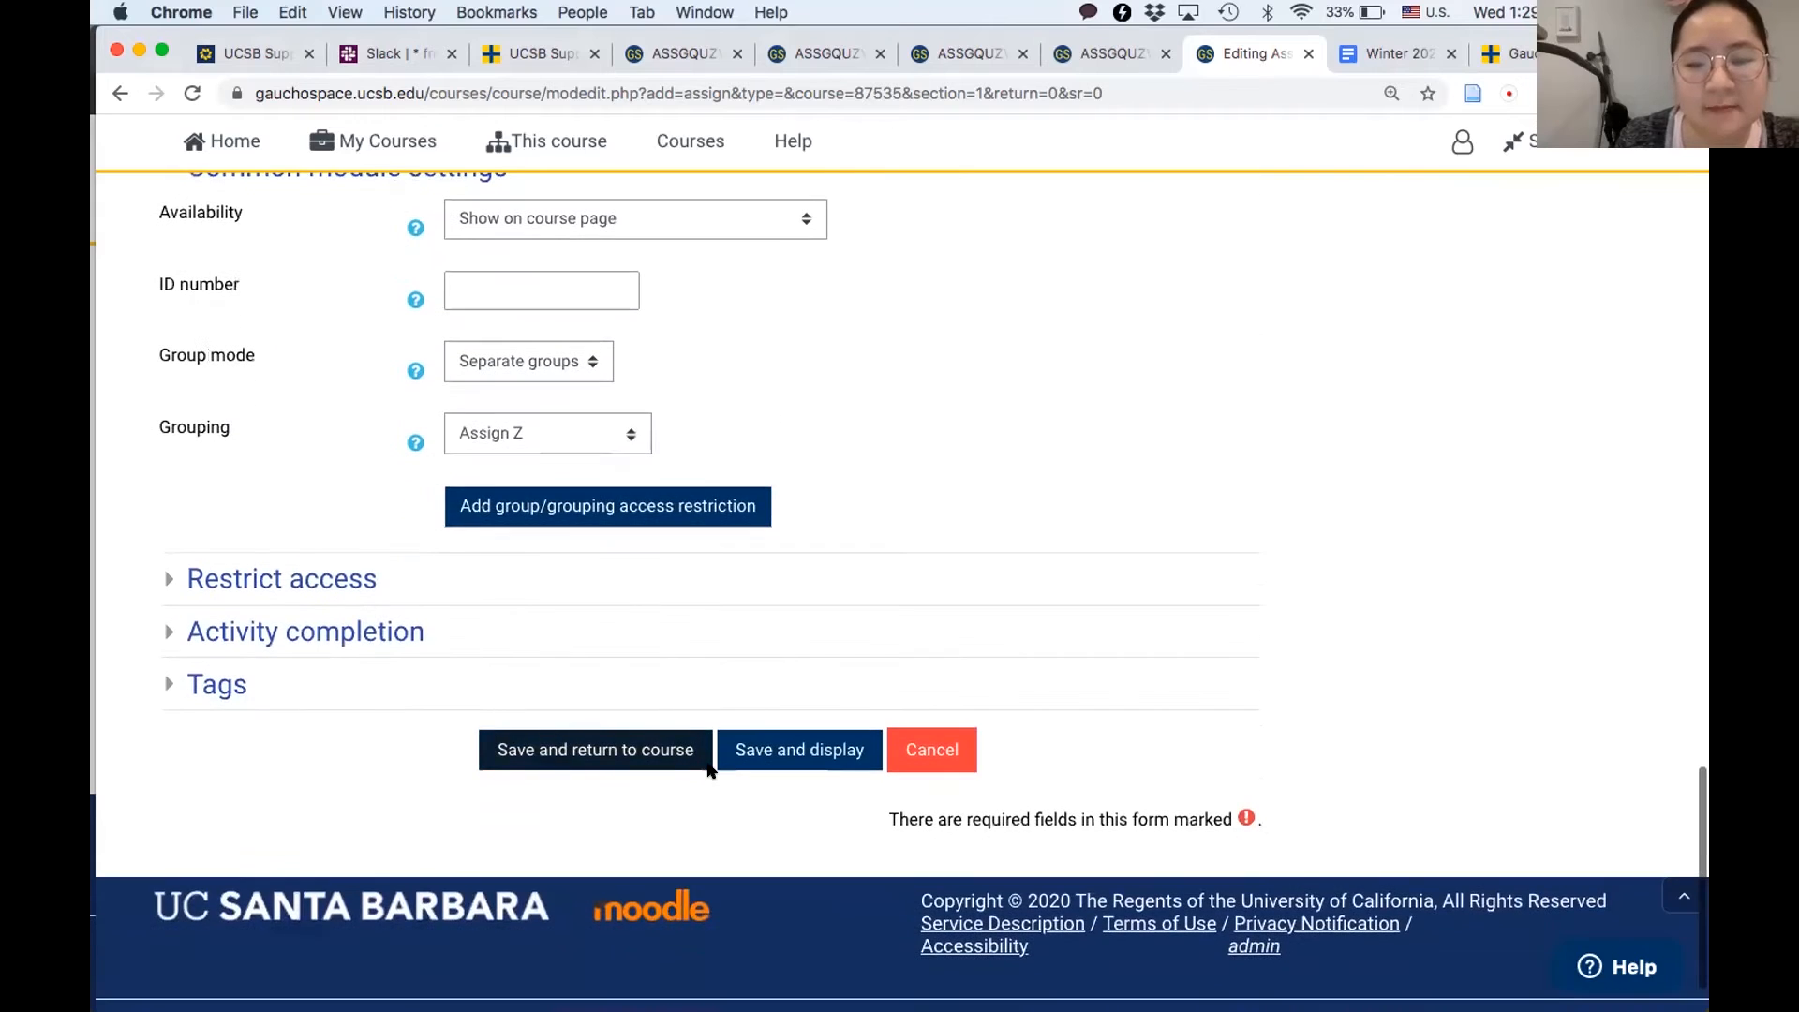
{"action": "left_click", "coordinate": [643, 759]}
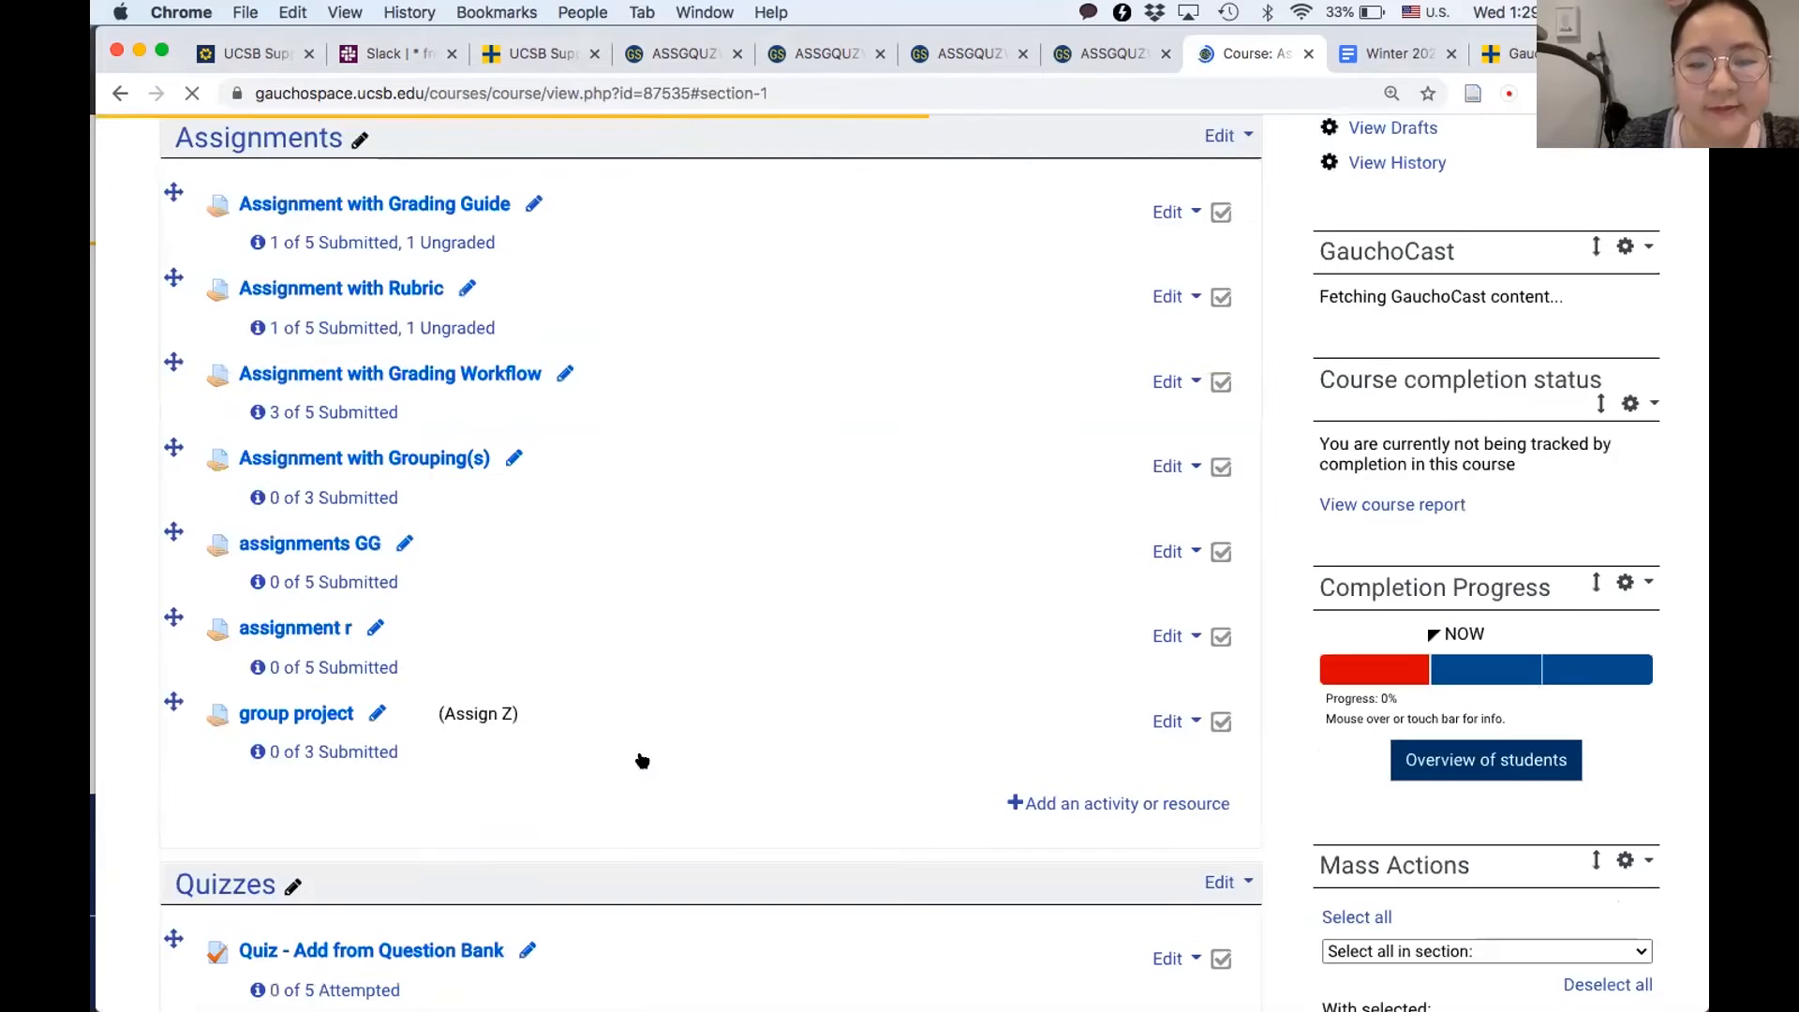
- Open the "group project" assignment from the course's Assignments section
{"action": "scroll", "coordinate": [497, 789], "scroll_direction": "down", "scroll_amount": 2}
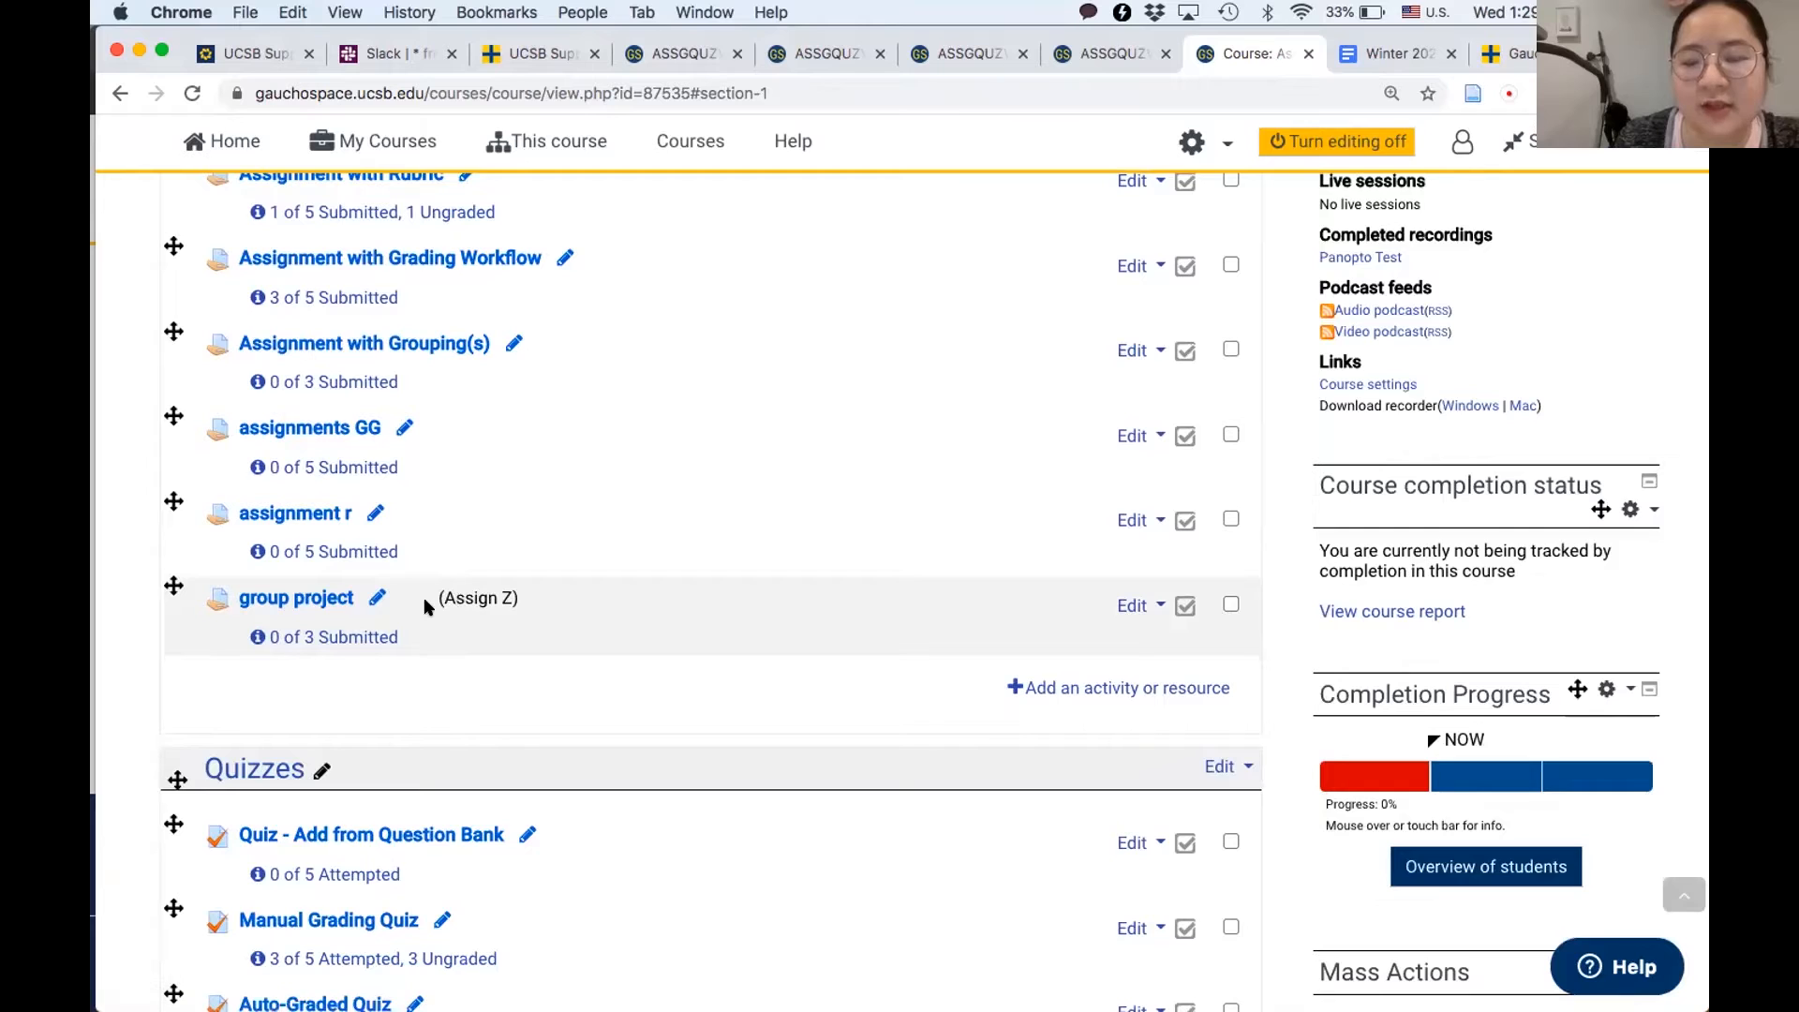
{"action": "left_click", "coordinate": [298, 604]}
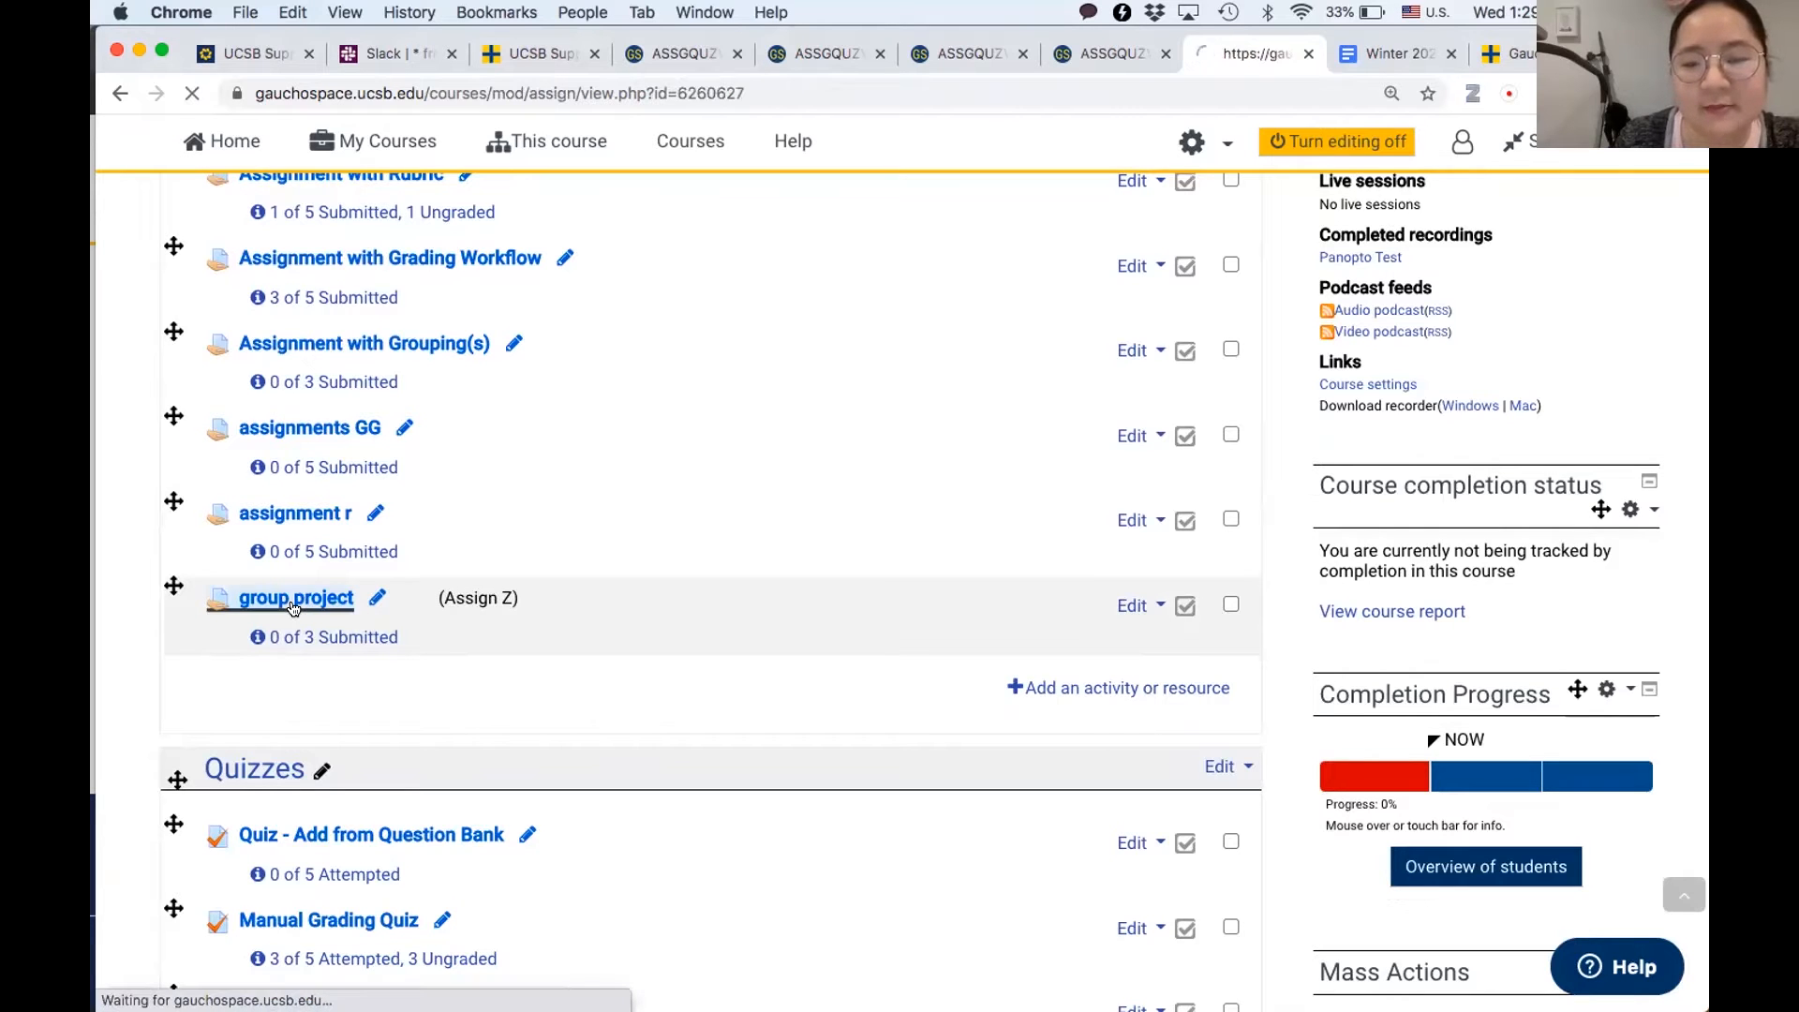
- Filter the group project's grading summary to Group A and open that group's grading page
{"action": "scroll", "coordinate": [421, 581], "scroll_direction": "down", "scroll_amount": 2}
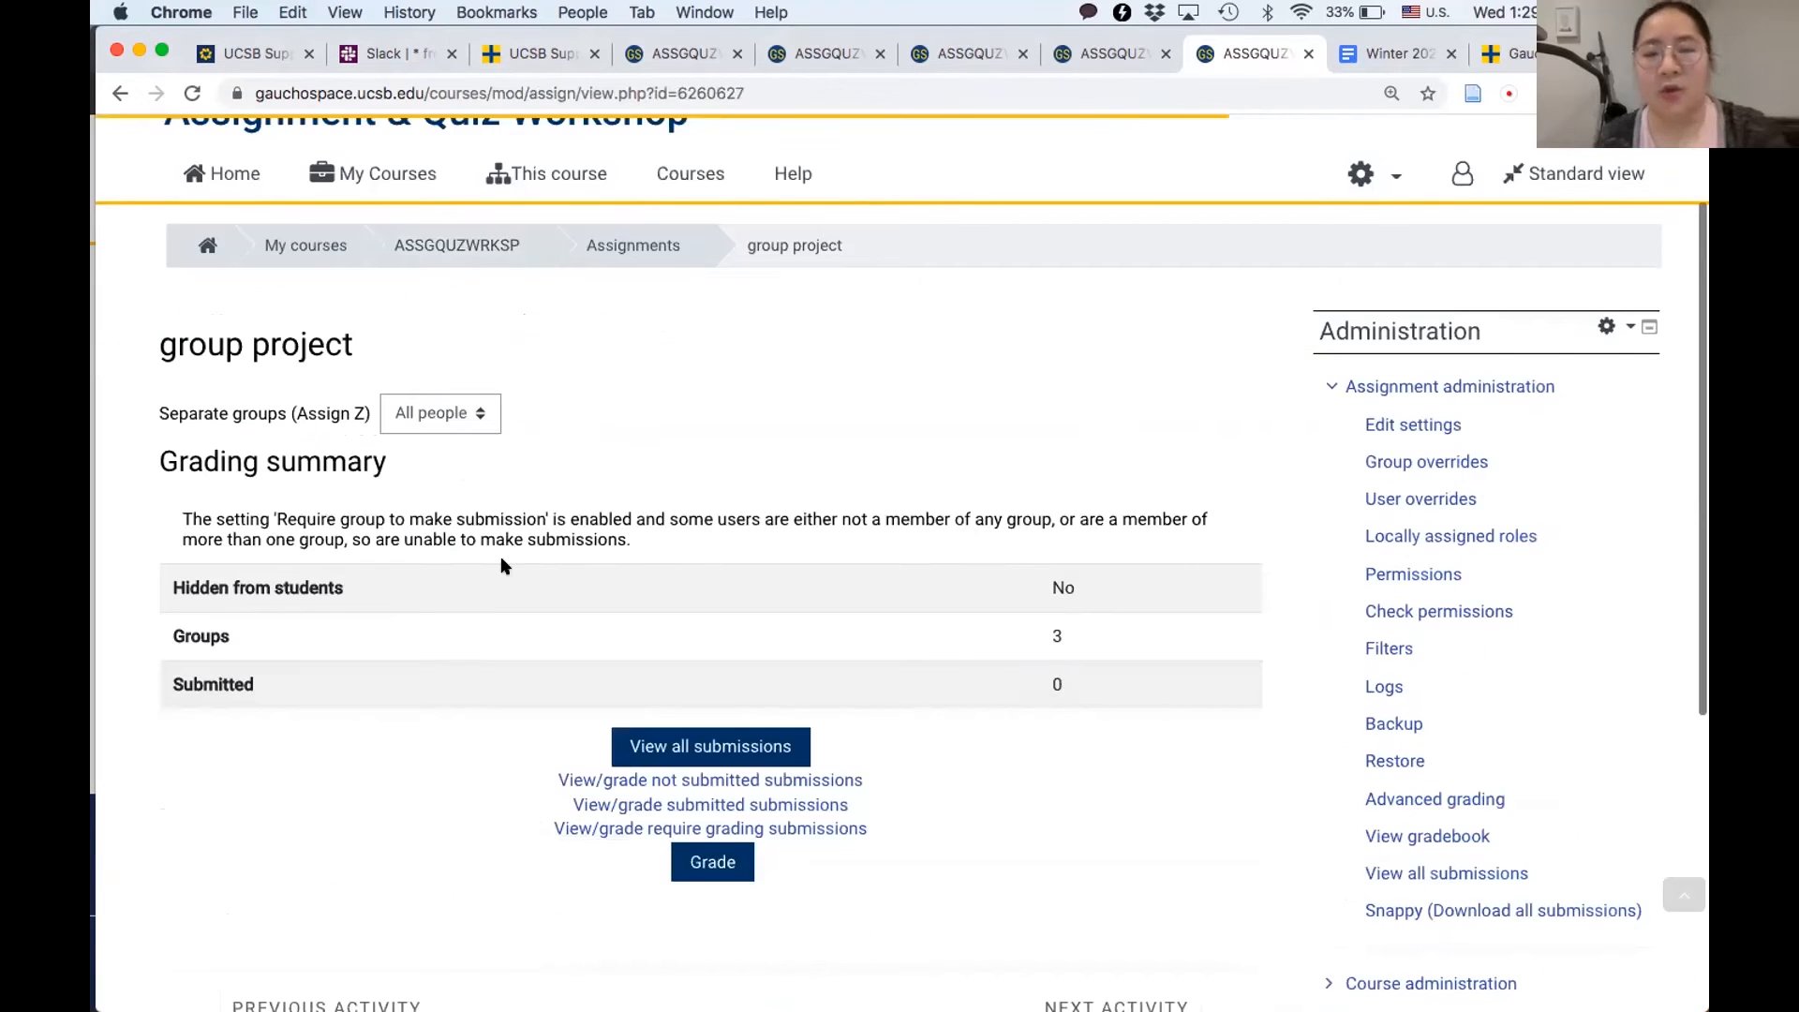
{"action": "left_click", "coordinate": [451, 422]}
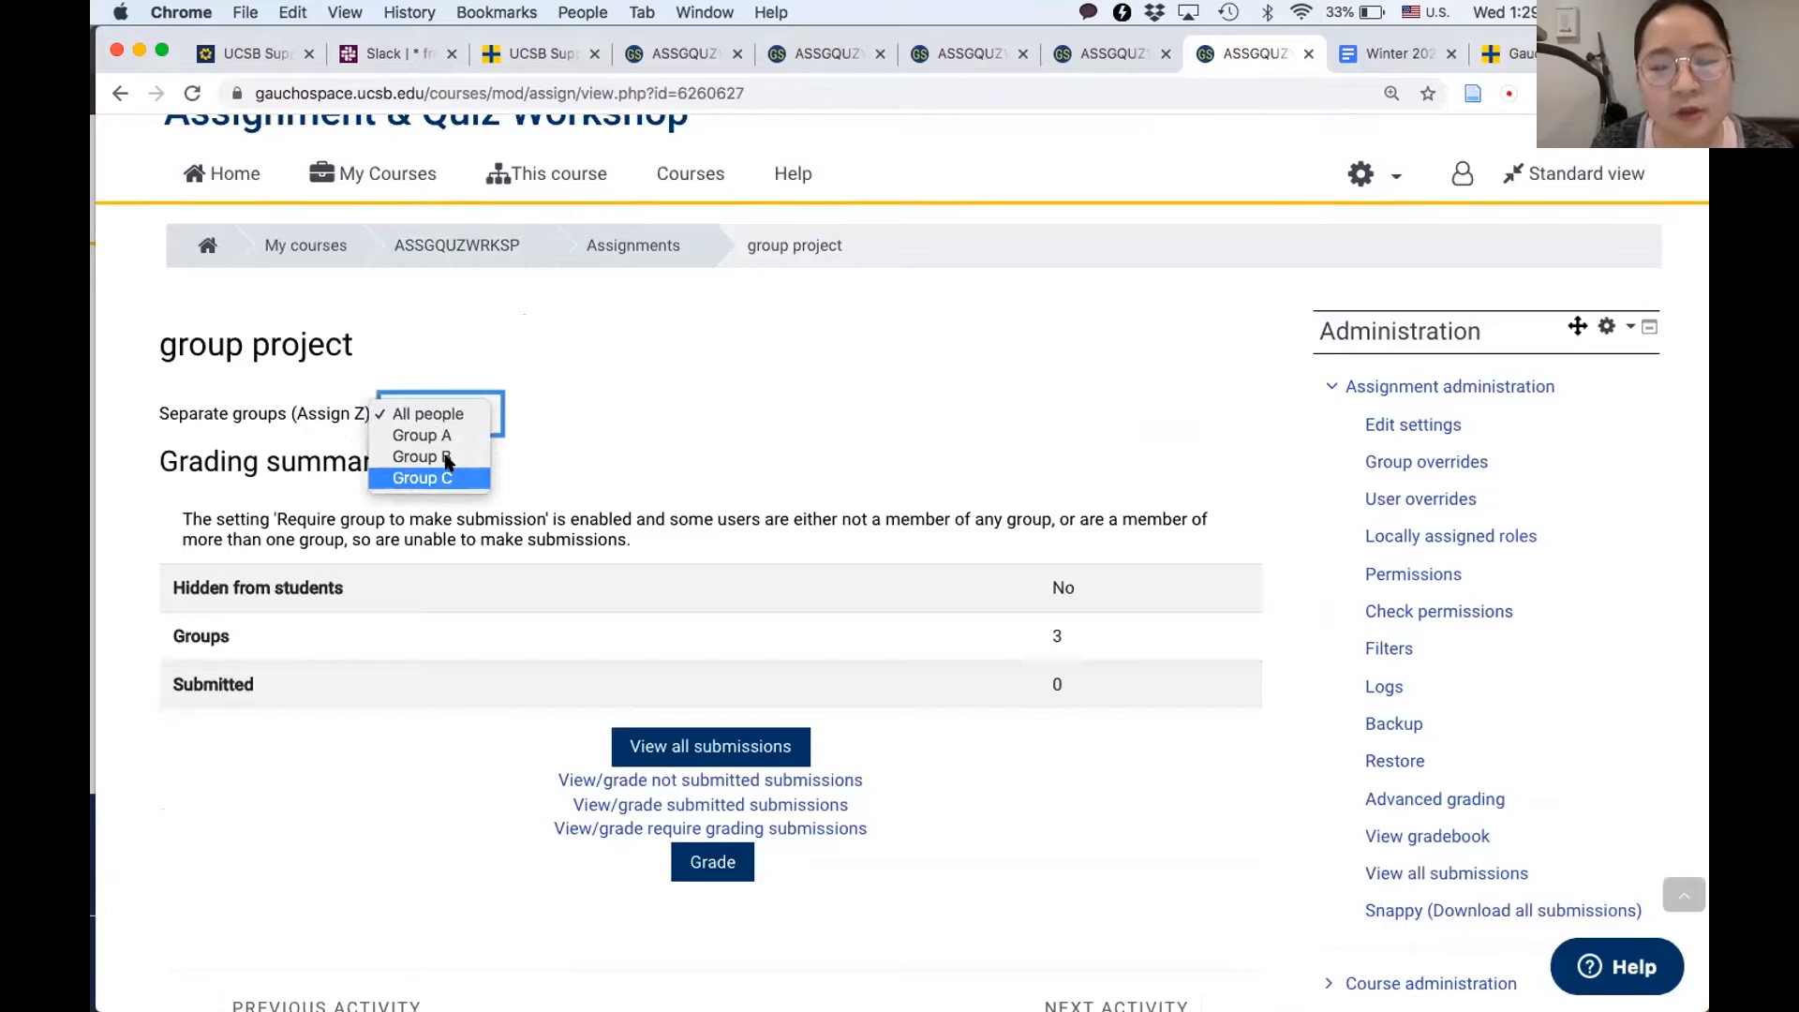
{"action": "left_click", "coordinate": [453, 436]}
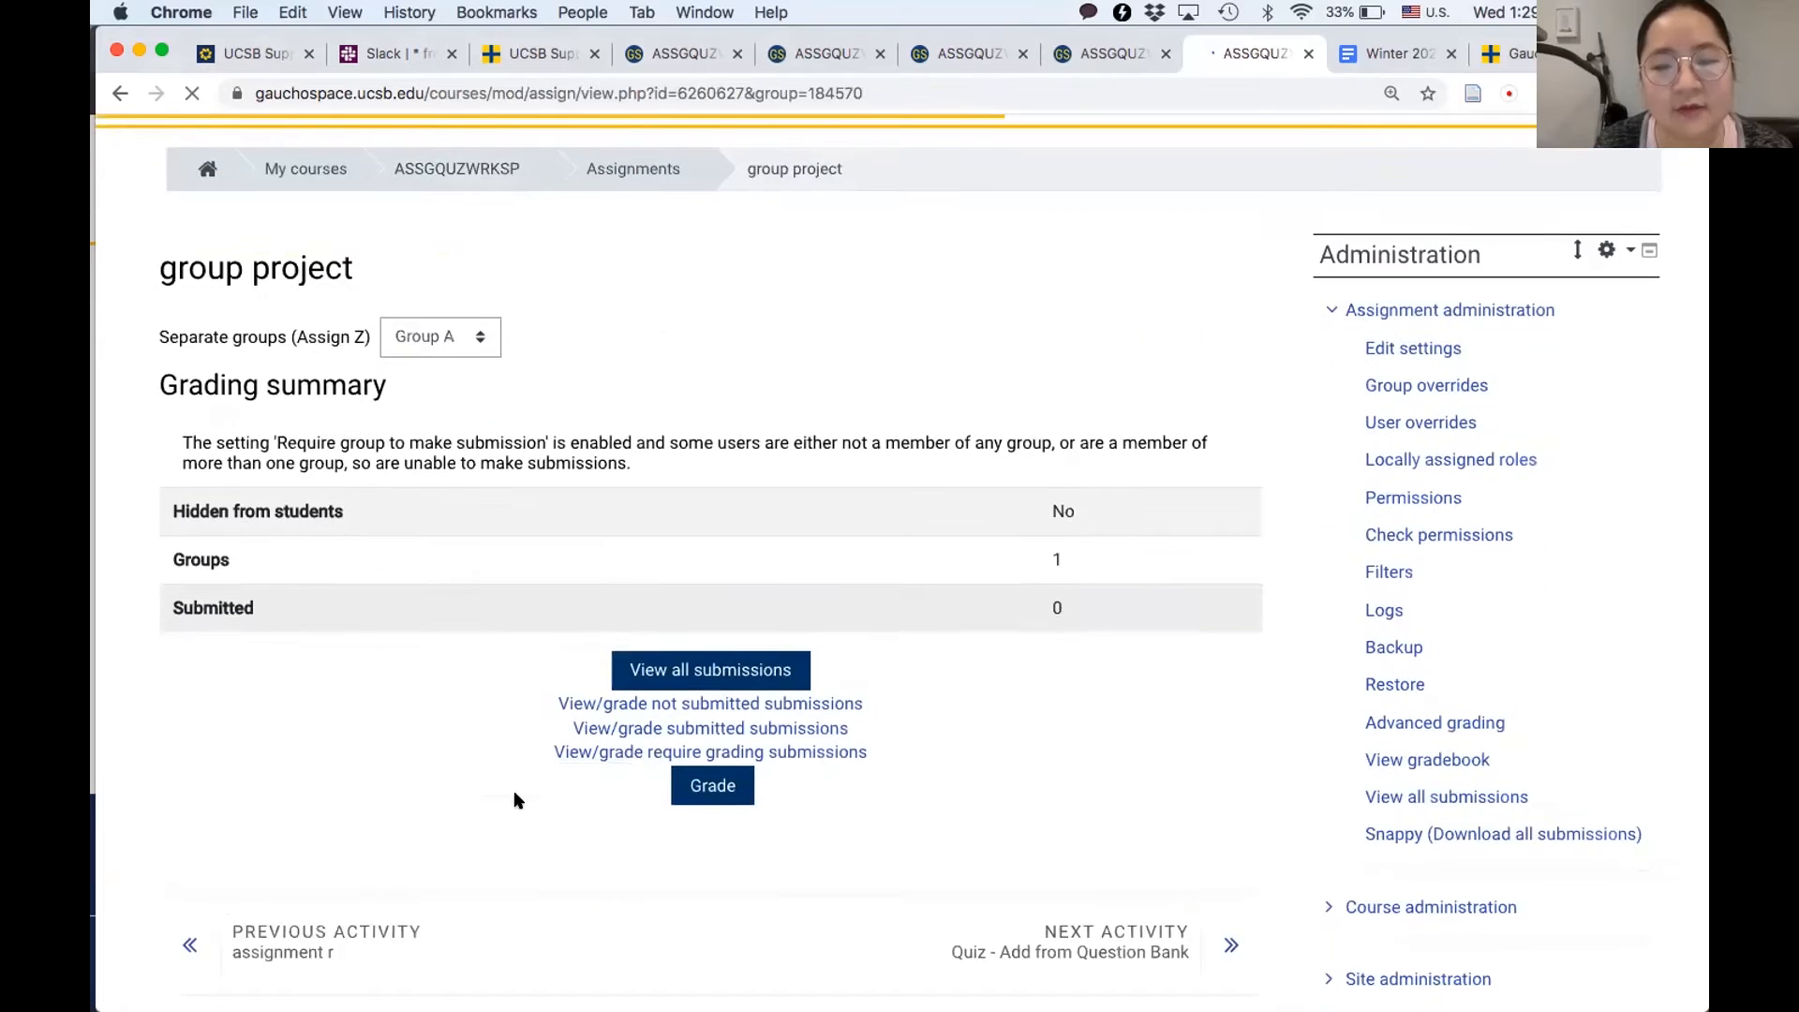
{"action": "left_click", "coordinate": [726, 733]}
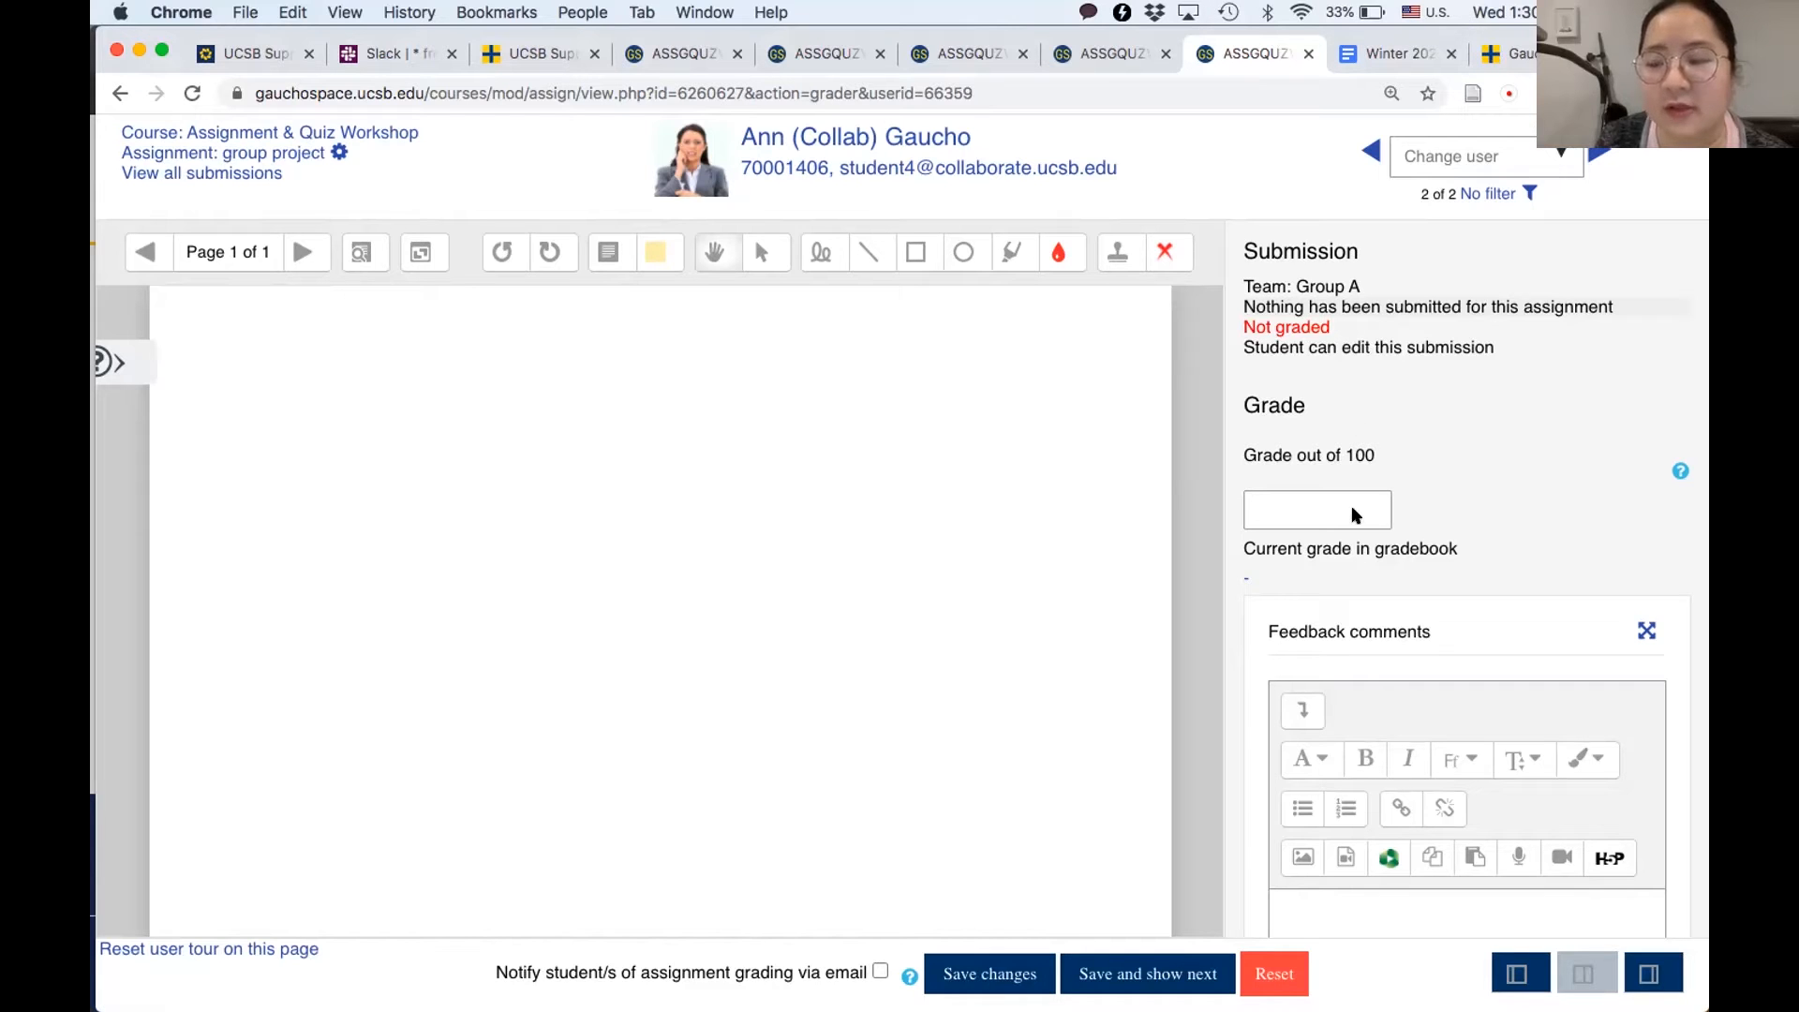
- Set "Apply grades and feedback to entire group" to No for this student, save, and proceed to the next student
{"action": "scroll", "coordinate": [1352, 513], "scroll_direction": "down", "scroll_amount": 10}
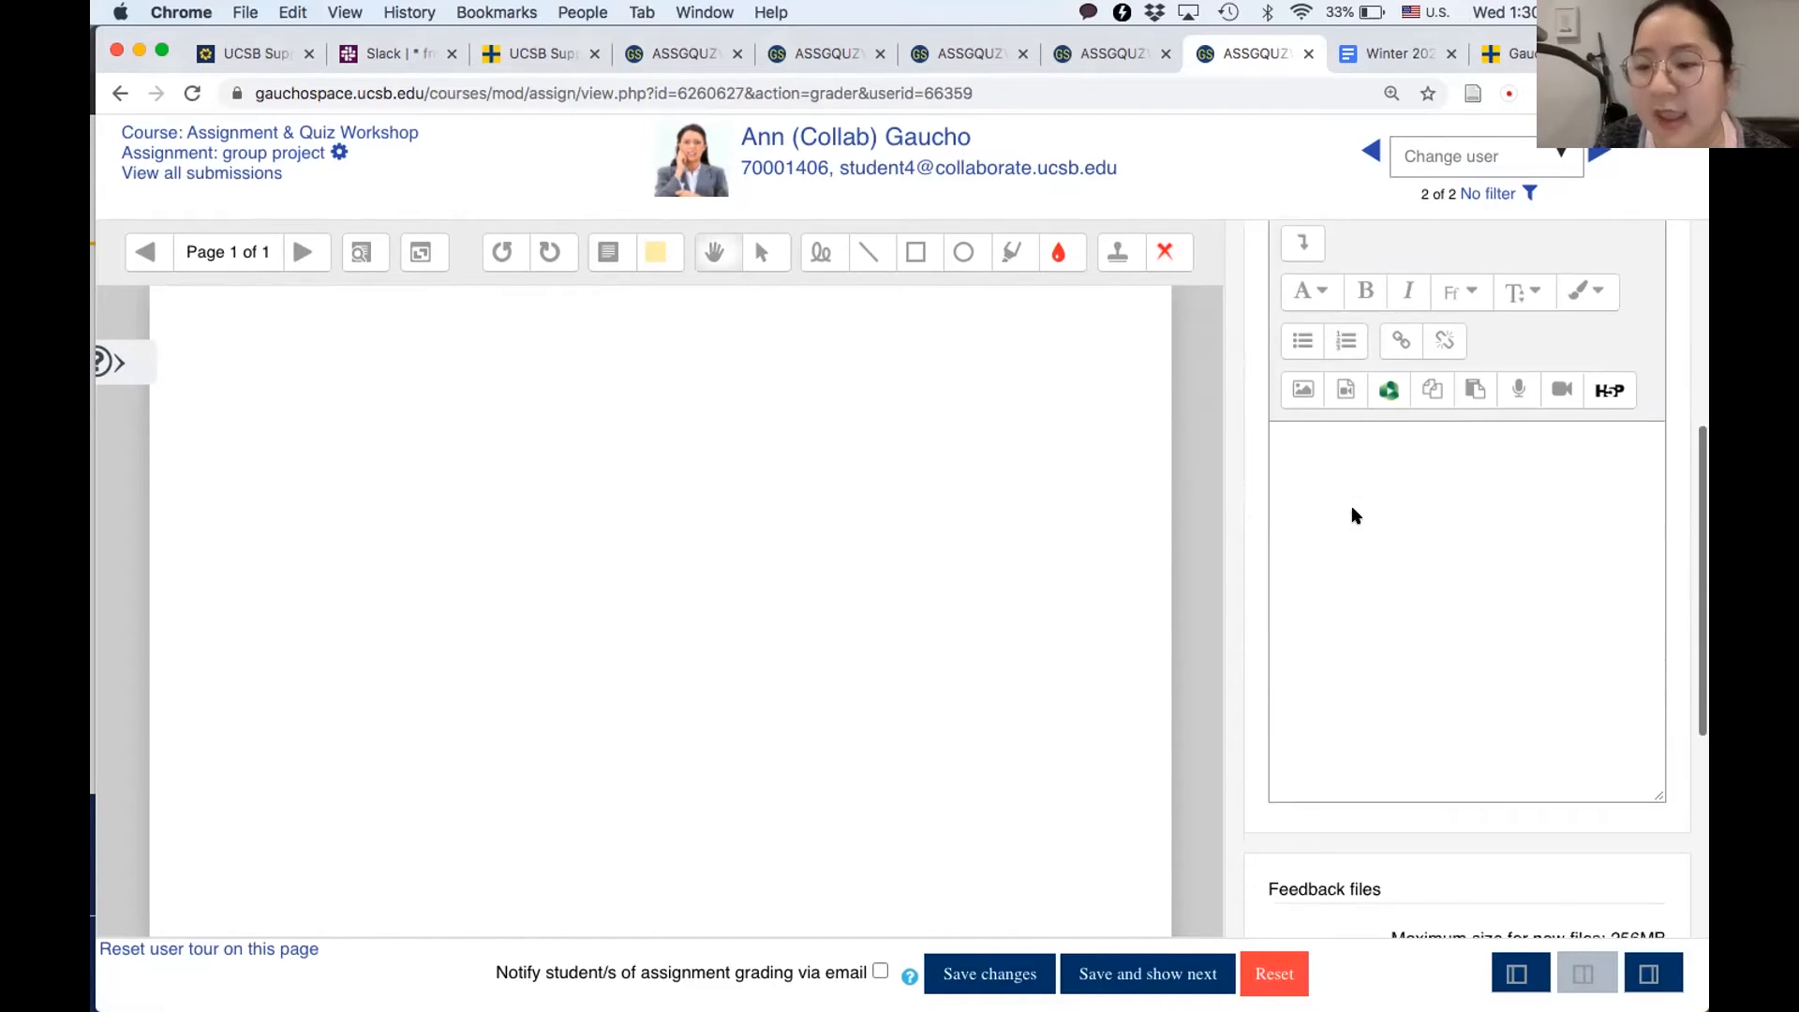
{"action": "scroll", "coordinate": [1351, 513], "scroll_direction": "down", "scroll_amount": 2}
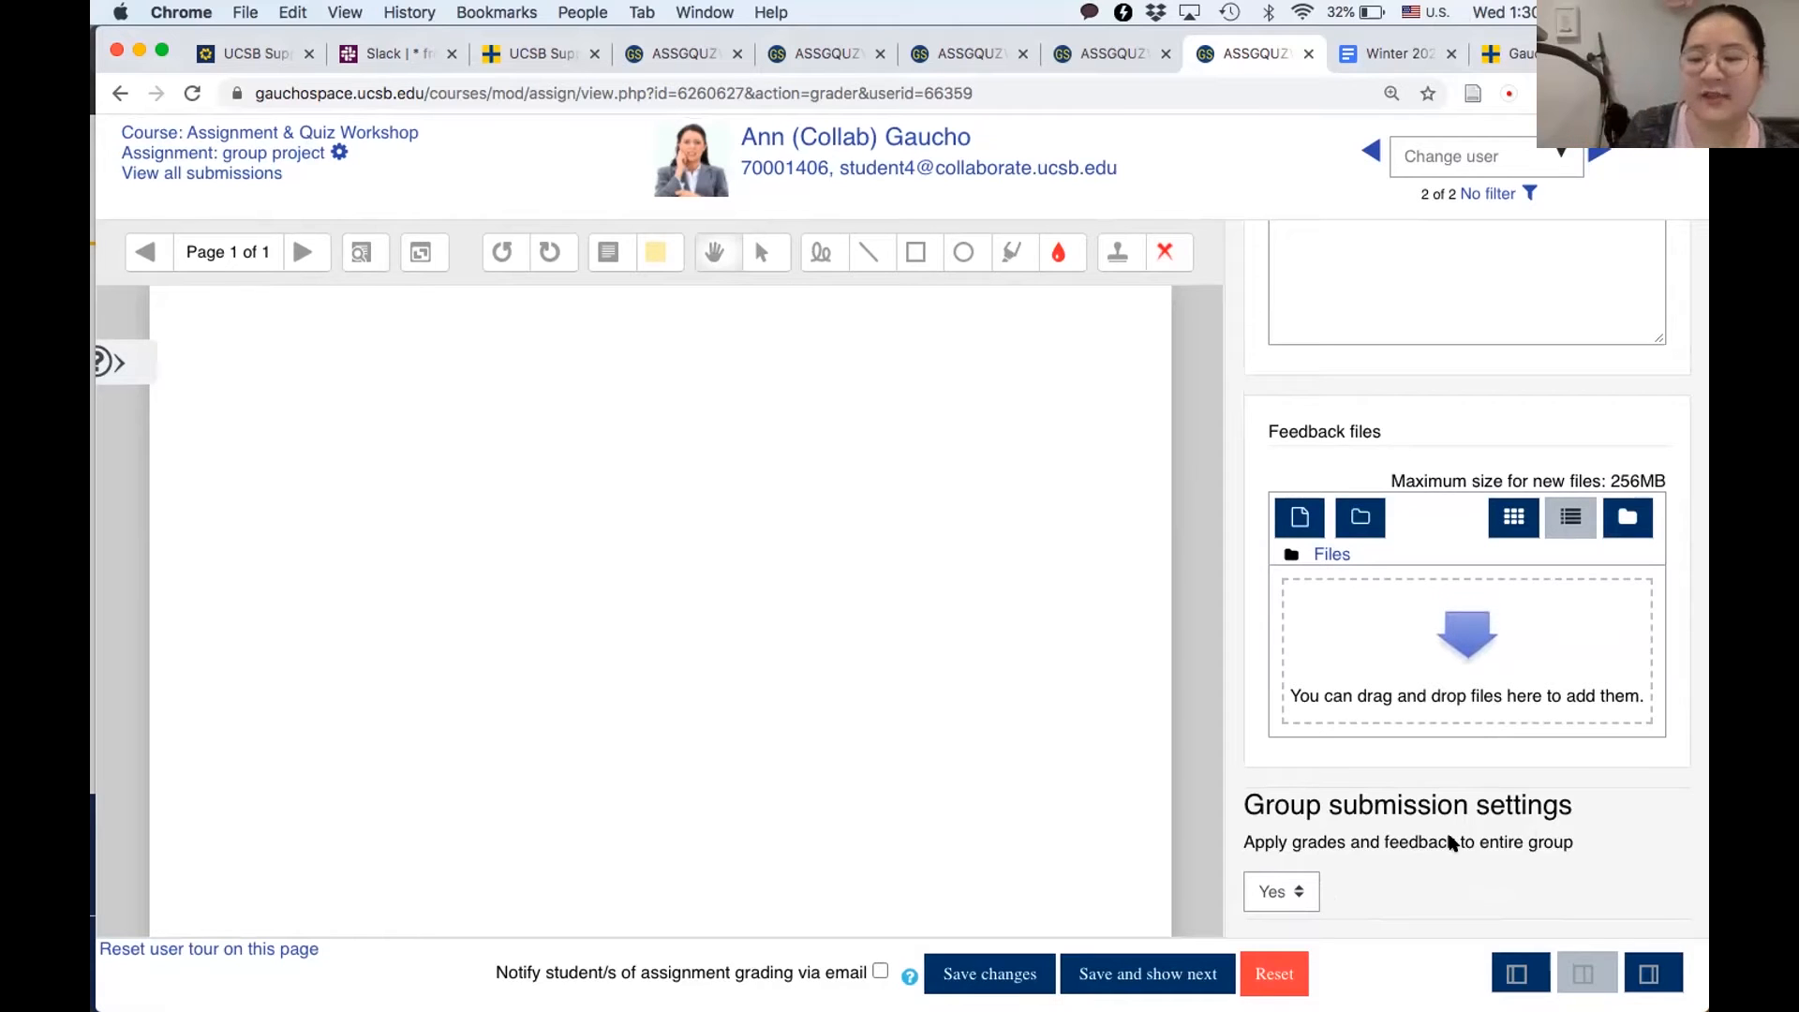
{"action": "left_click", "coordinate": [1275, 891]}
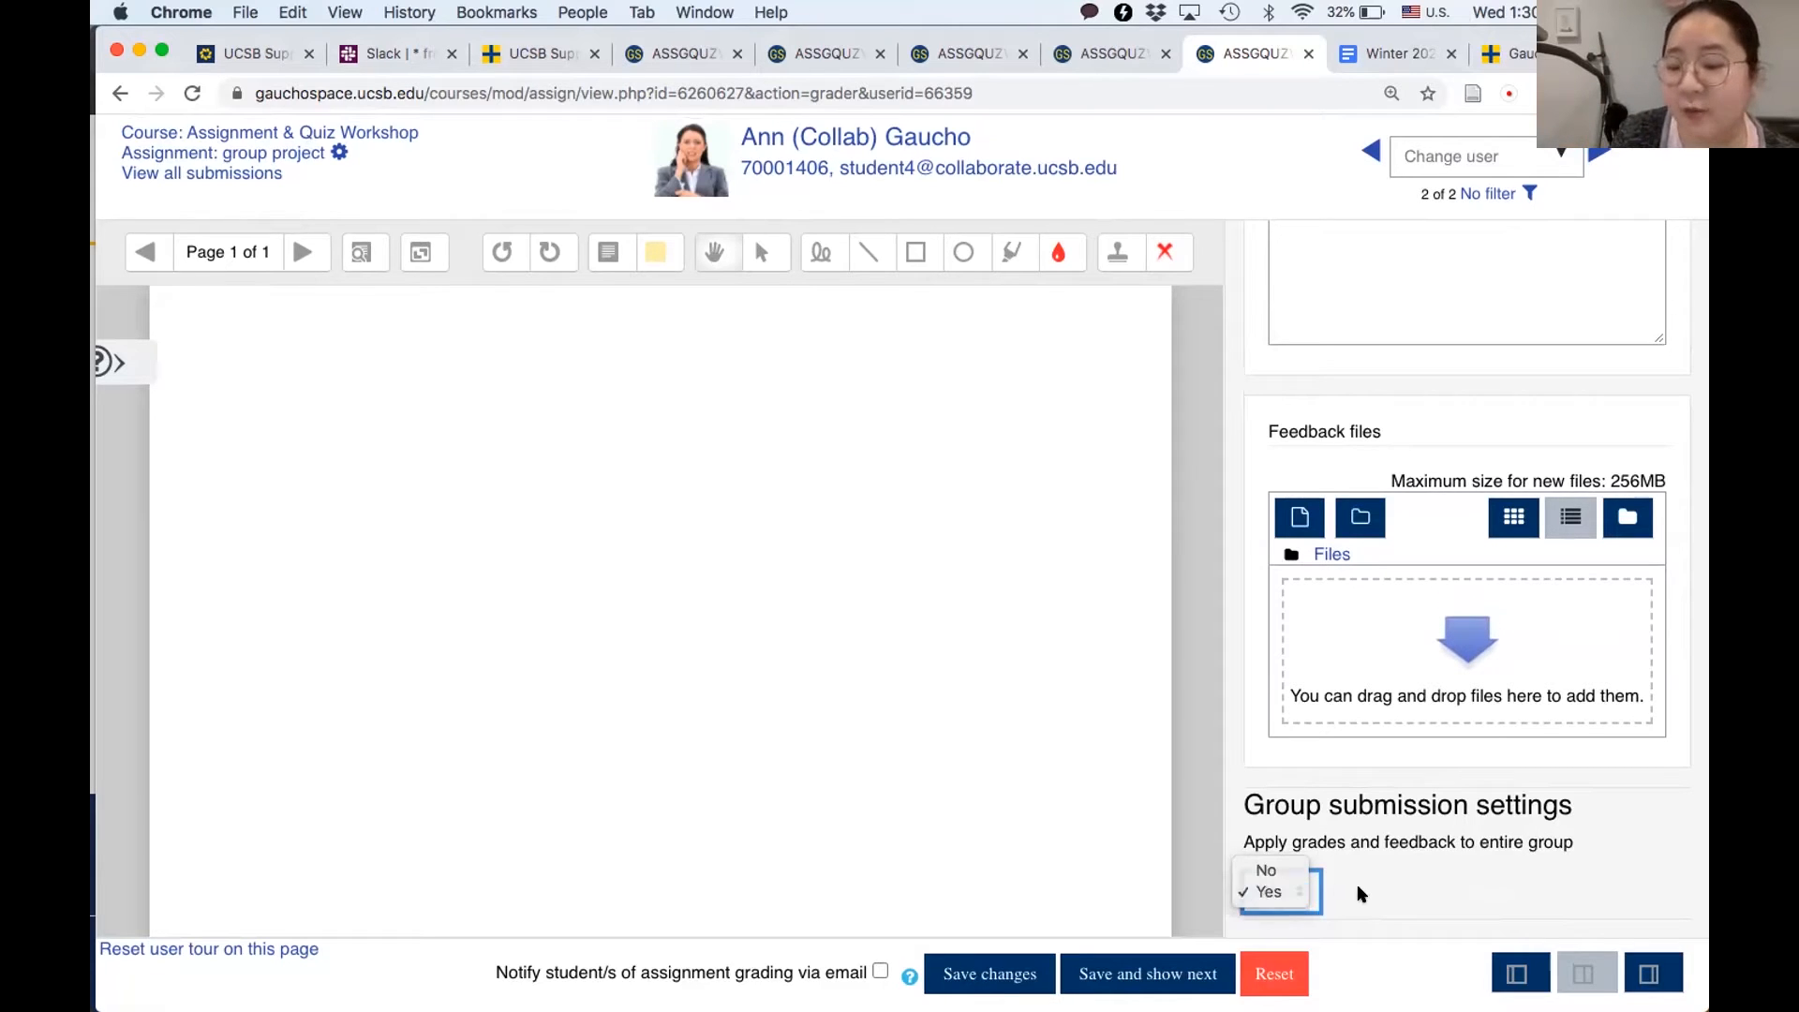
{"action": "left_click", "coordinate": [1359, 895]}
{"action": "left_click", "coordinate": [1293, 902]}
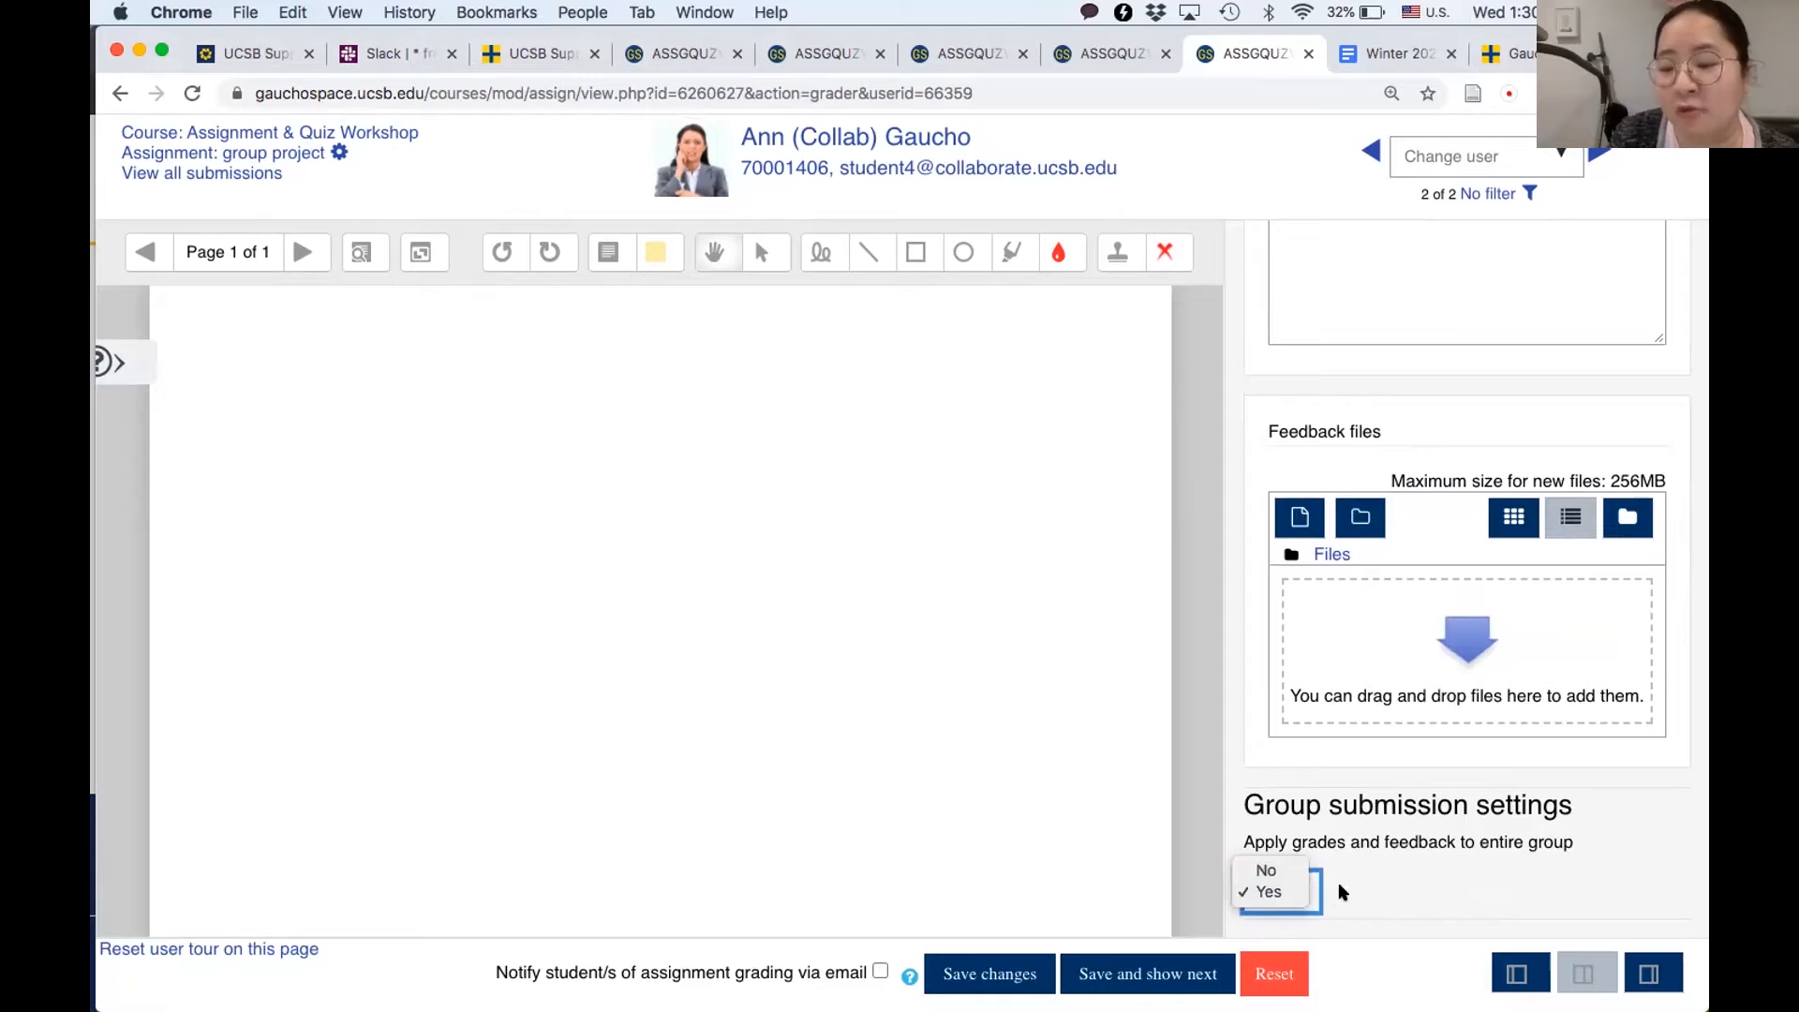
{"action": "left_click", "coordinate": [1353, 895]}
{"action": "left_click", "coordinate": [1294, 892]}
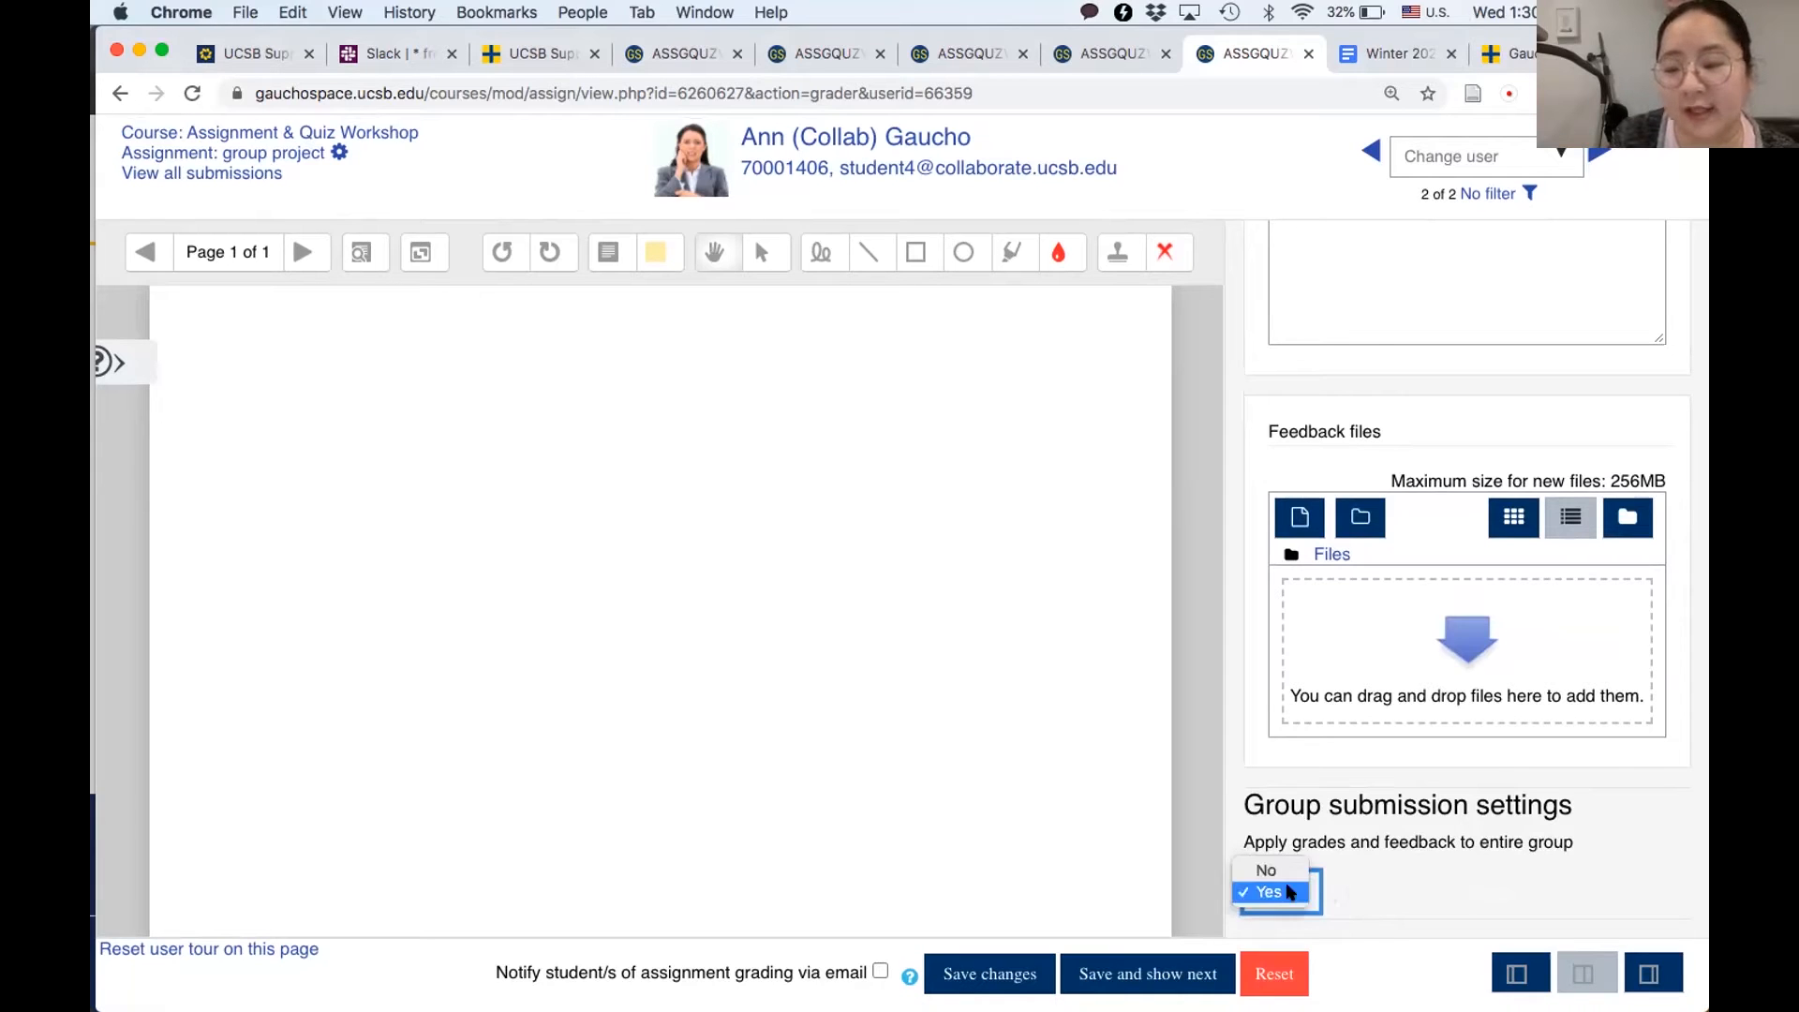
{"action": "left_click", "coordinate": [1256, 871]}
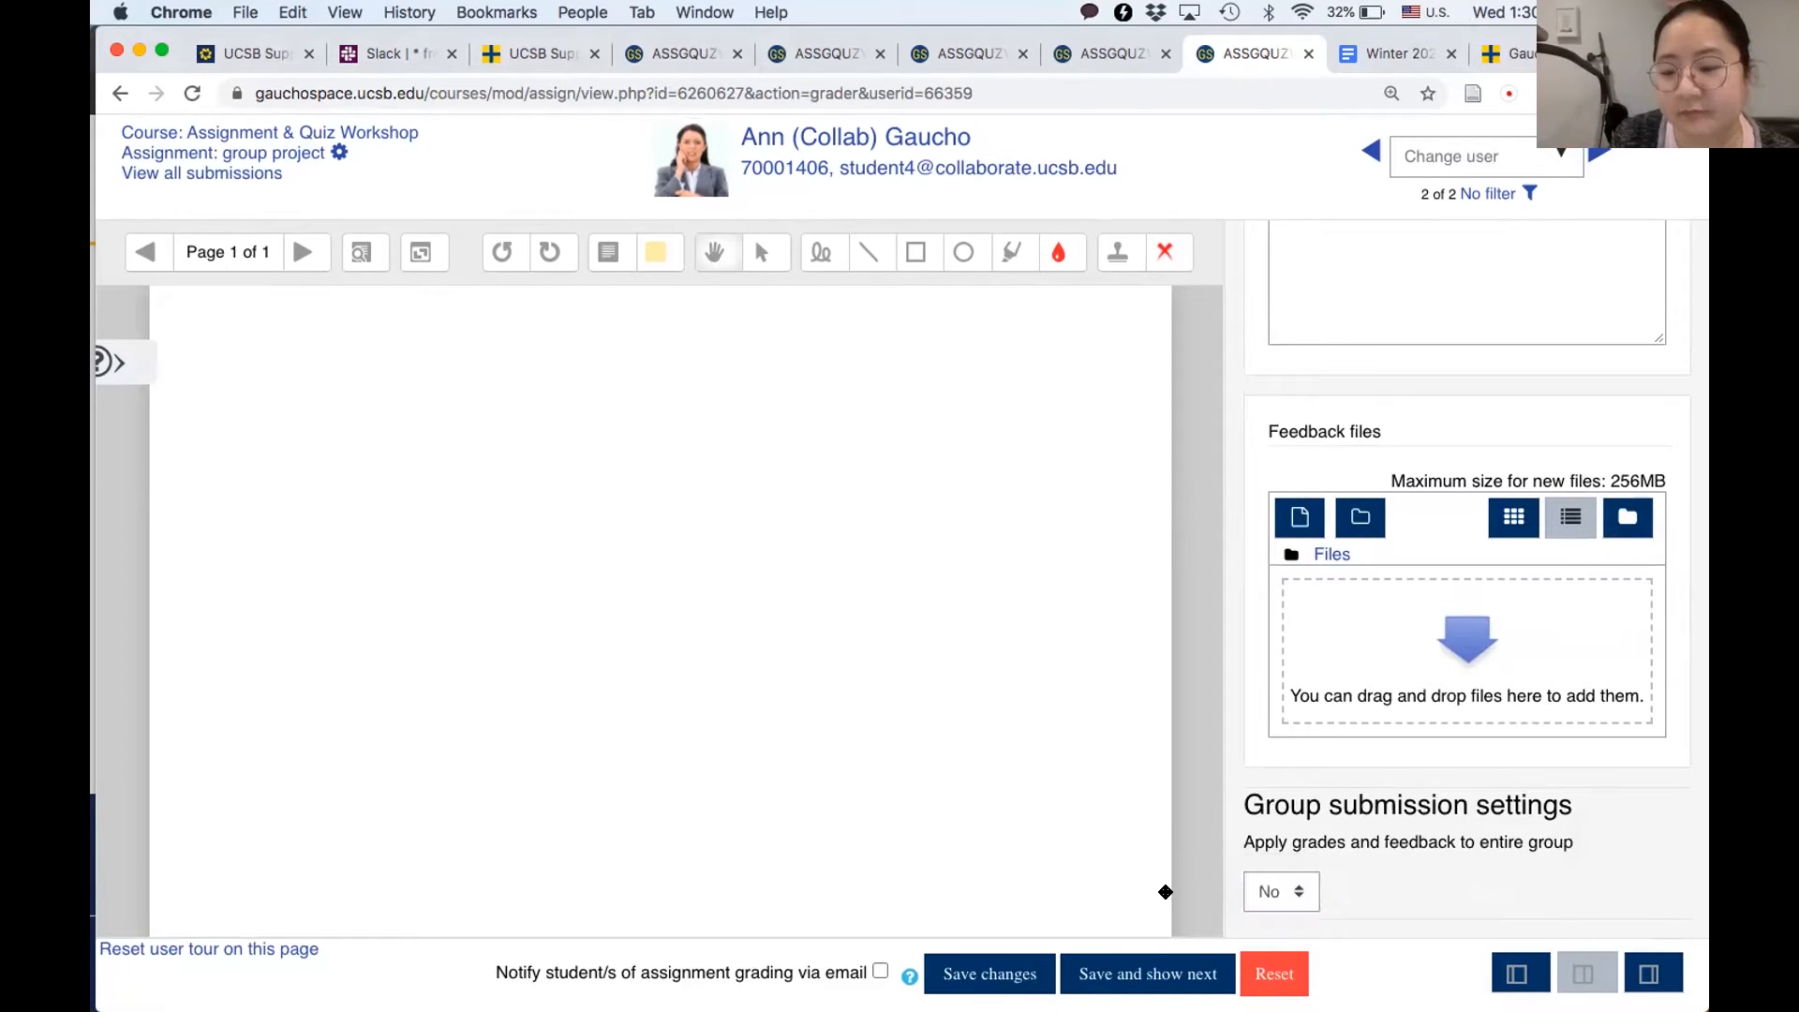
{"action": "left_click", "coordinate": [1148, 974]}
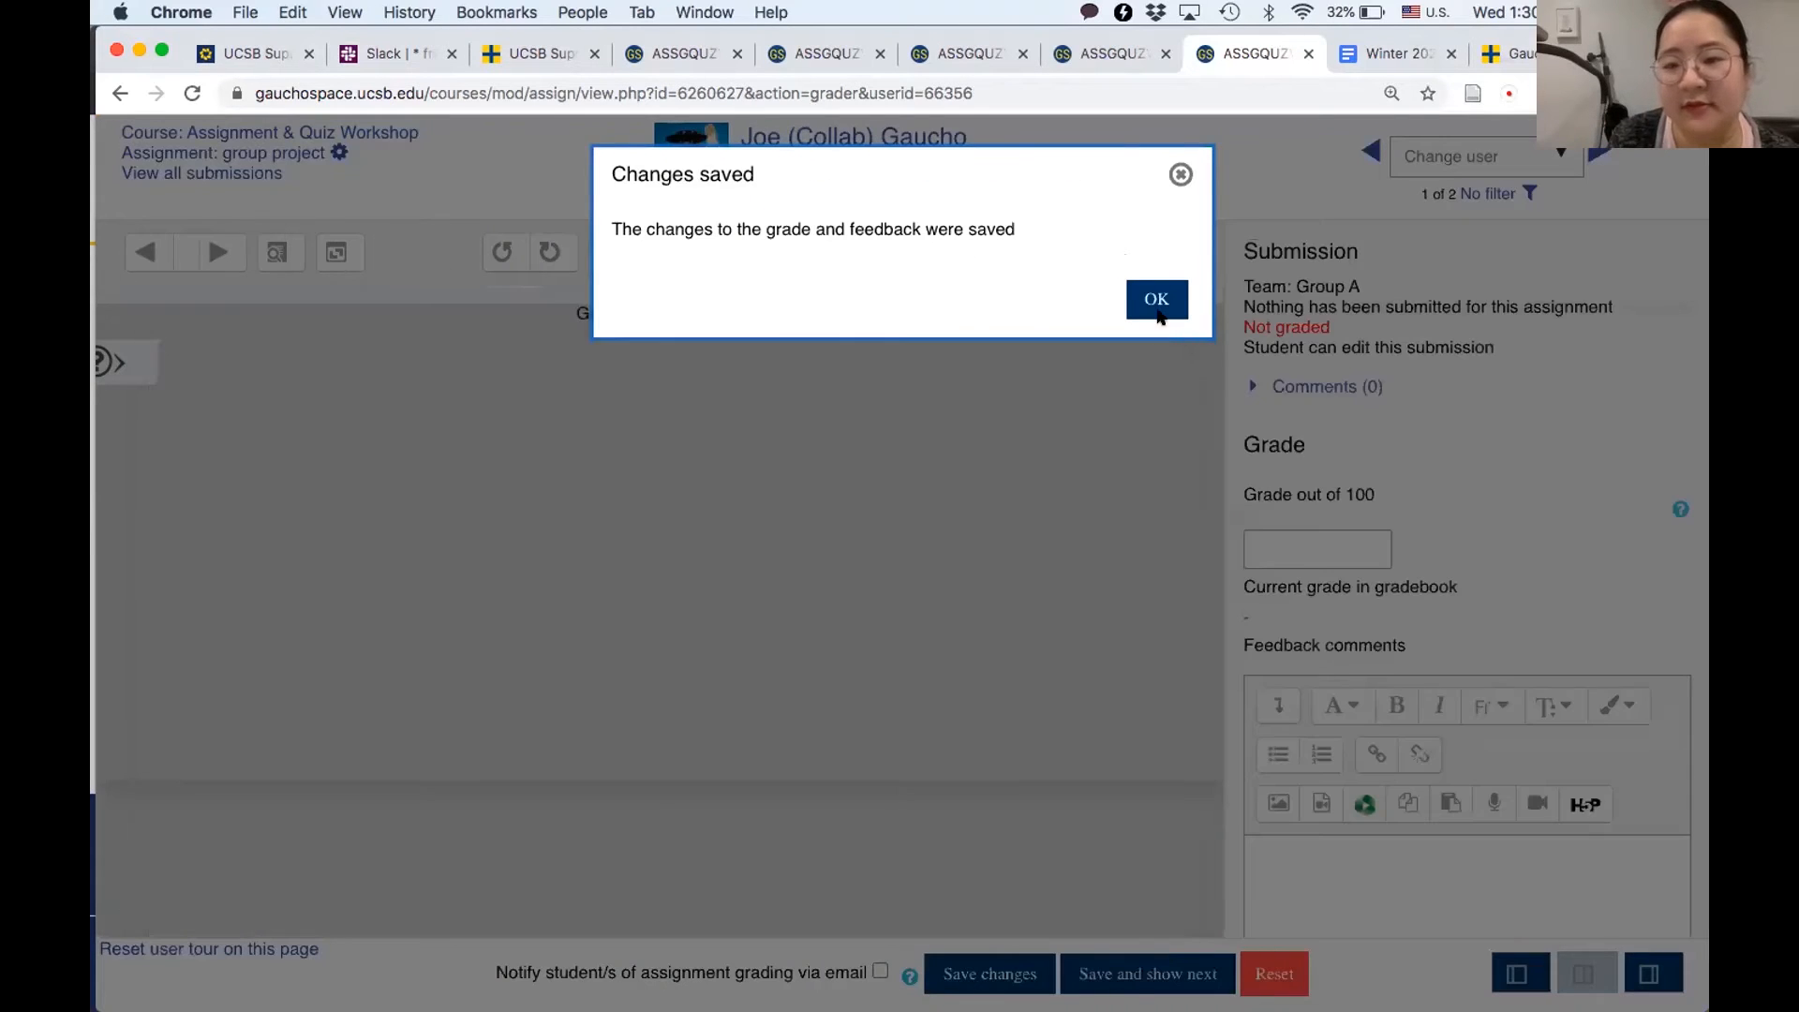
{"action": "left_click", "coordinate": [1156, 299]}
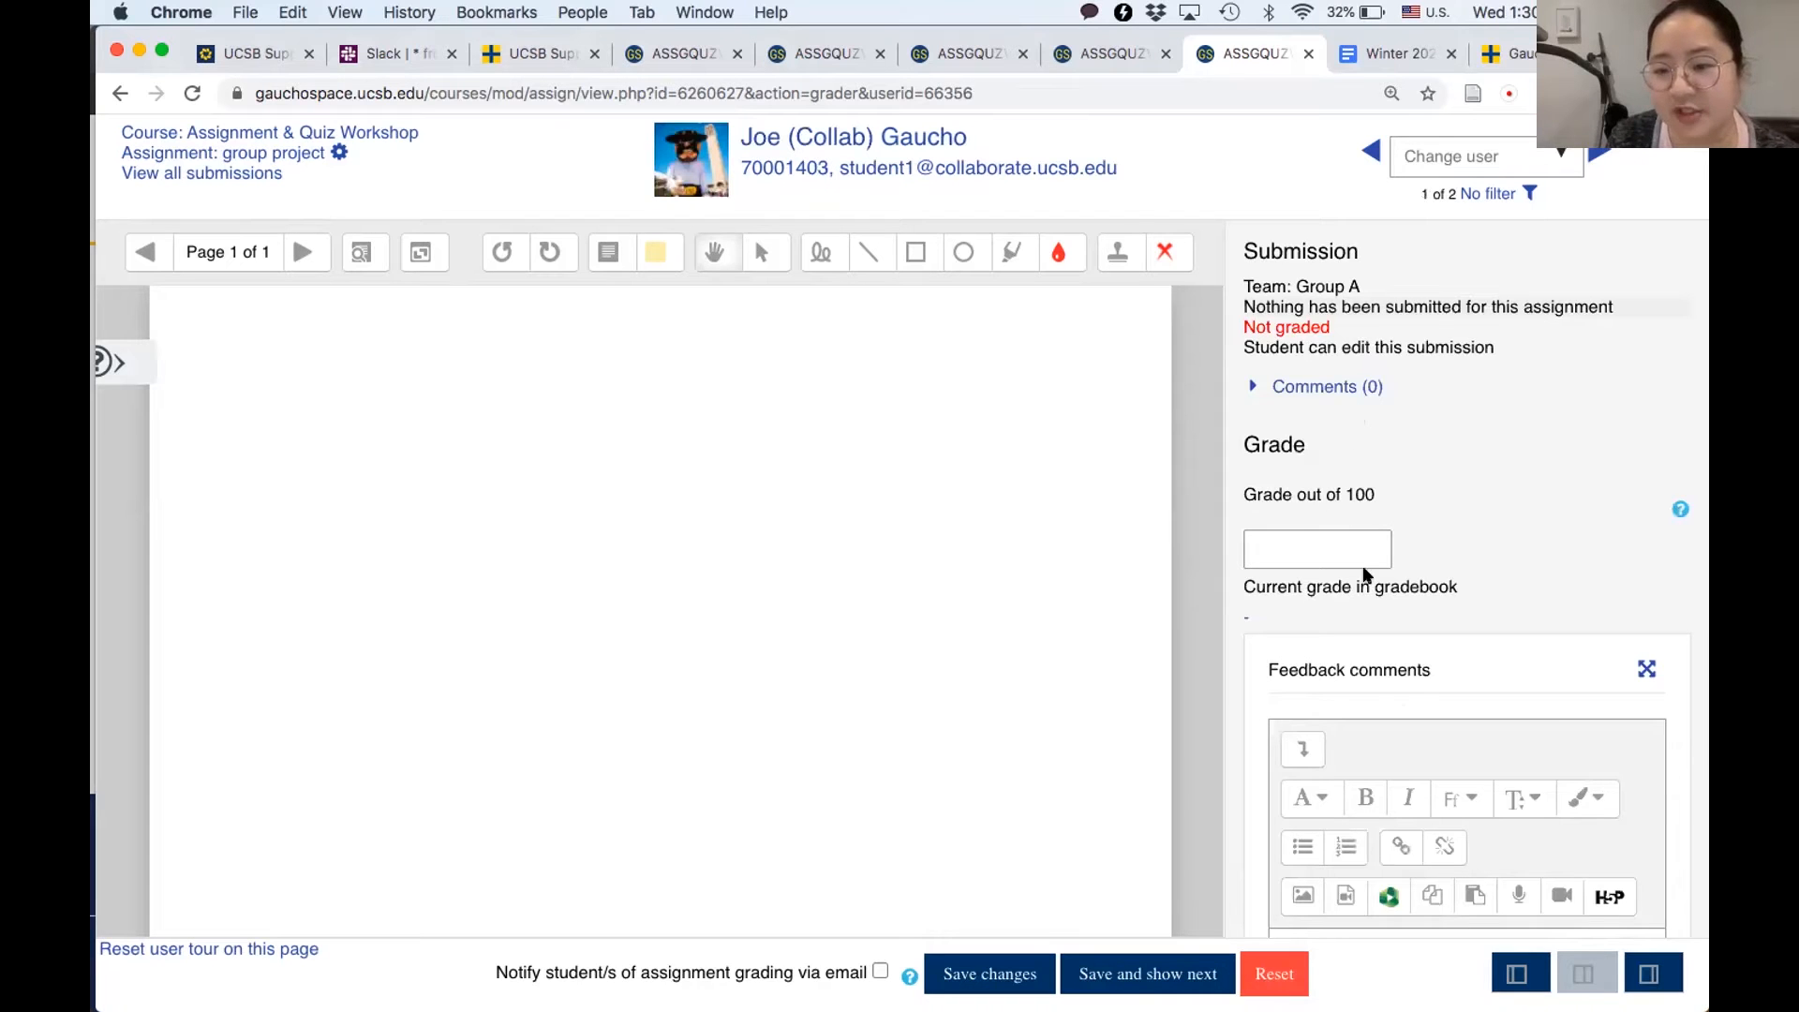
- Examine the next Group A student's submission status, grade, feedback and group submission settings in the grading panel
{"action": "scroll", "coordinate": [1399, 695], "scroll_direction": "down", "scroll_amount": 4}
{"action": "scroll", "coordinate": [1399, 695], "scroll_direction": "down", "scroll_amount": 4}
{"action": "scroll", "coordinate": [1243, 435], "scroll_direction": "up", "scroll_amount": 8}
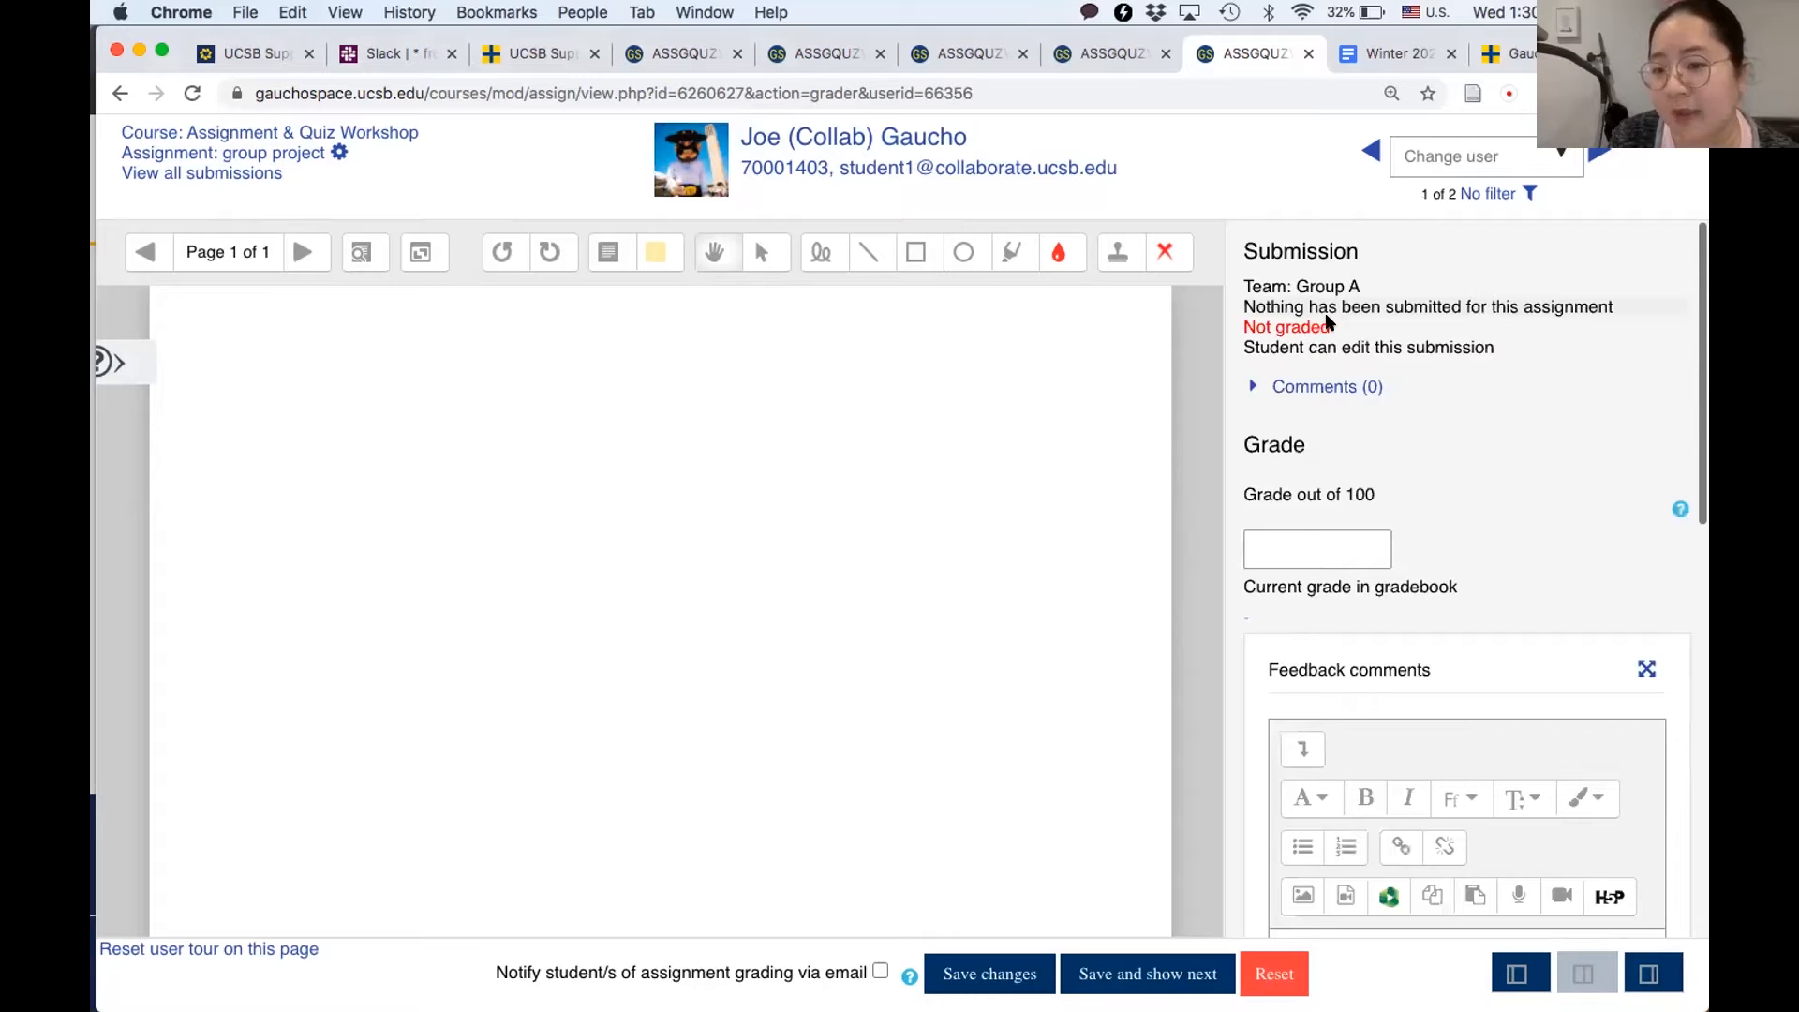
{"action": "scroll", "coordinate": [1361, 593], "scroll_direction": "down", "scroll_amount": 5}
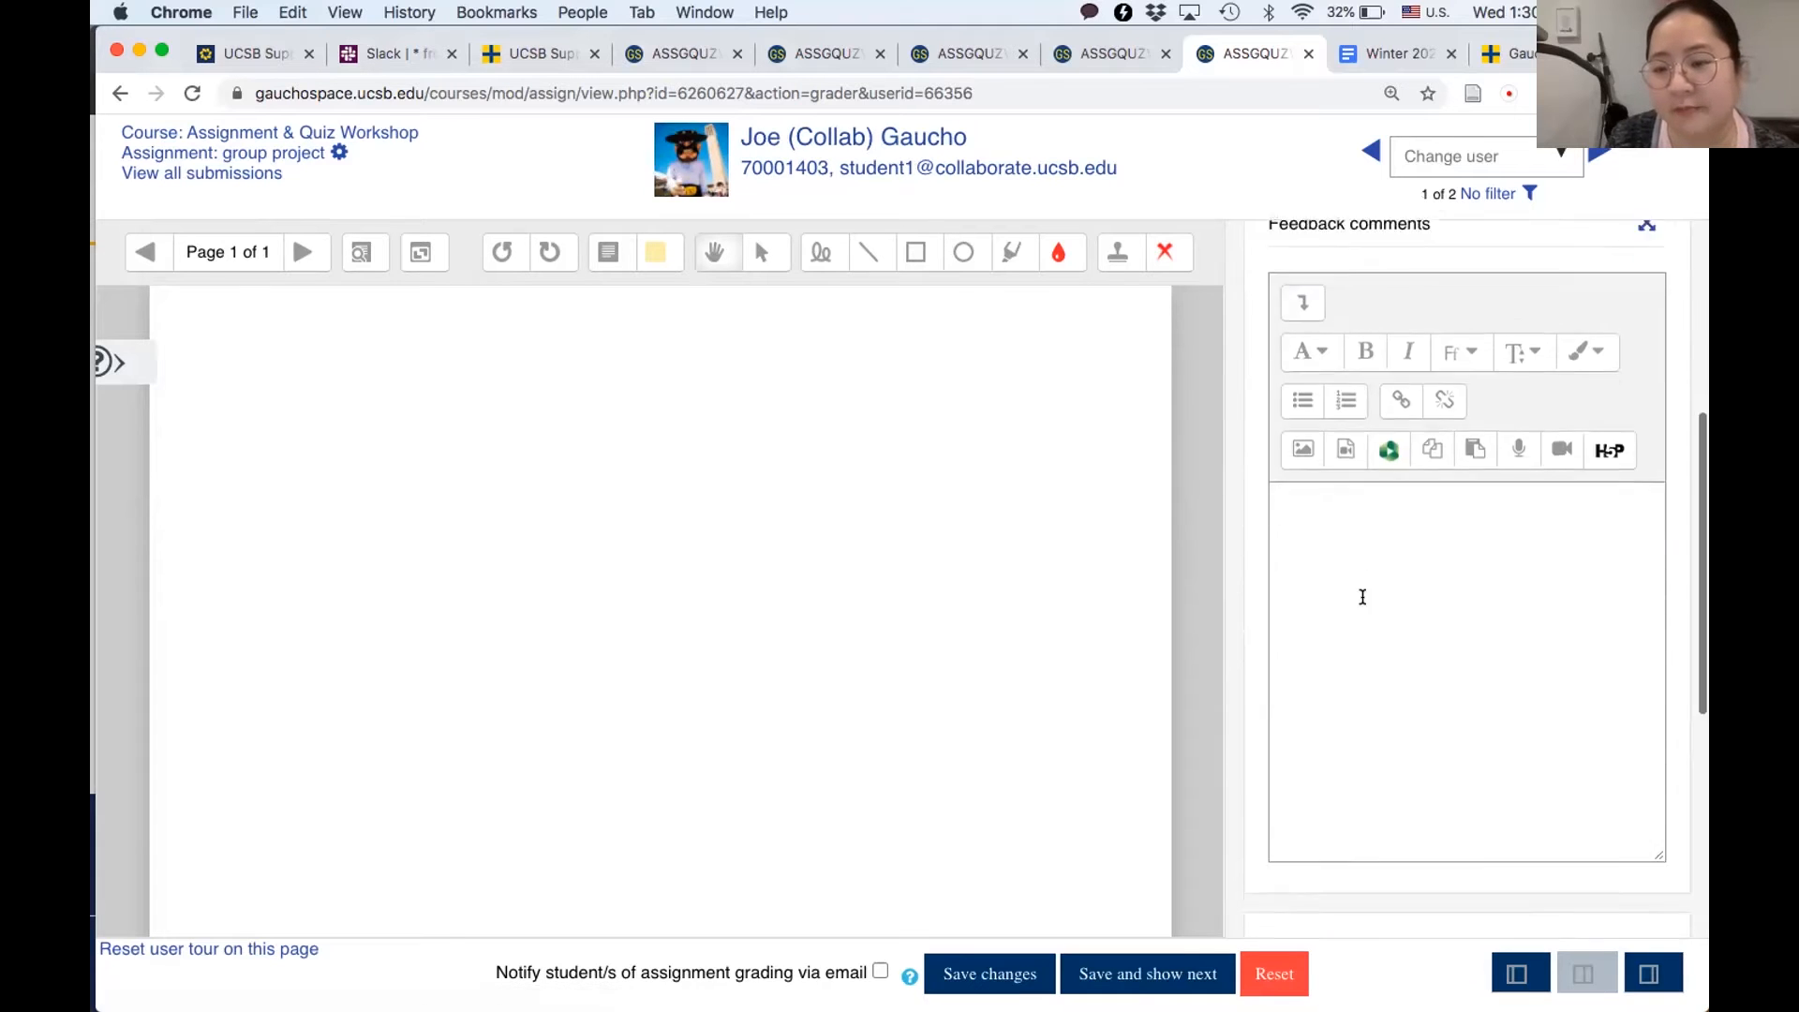
{"action": "scroll", "coordinate": [1363, 597], "scroll_direction": "down", "scroll_amount": 6}
{"action": "scroll", "coordinate": [1409, 770], "scroll_direction": "up", "scroll_amount": 1}
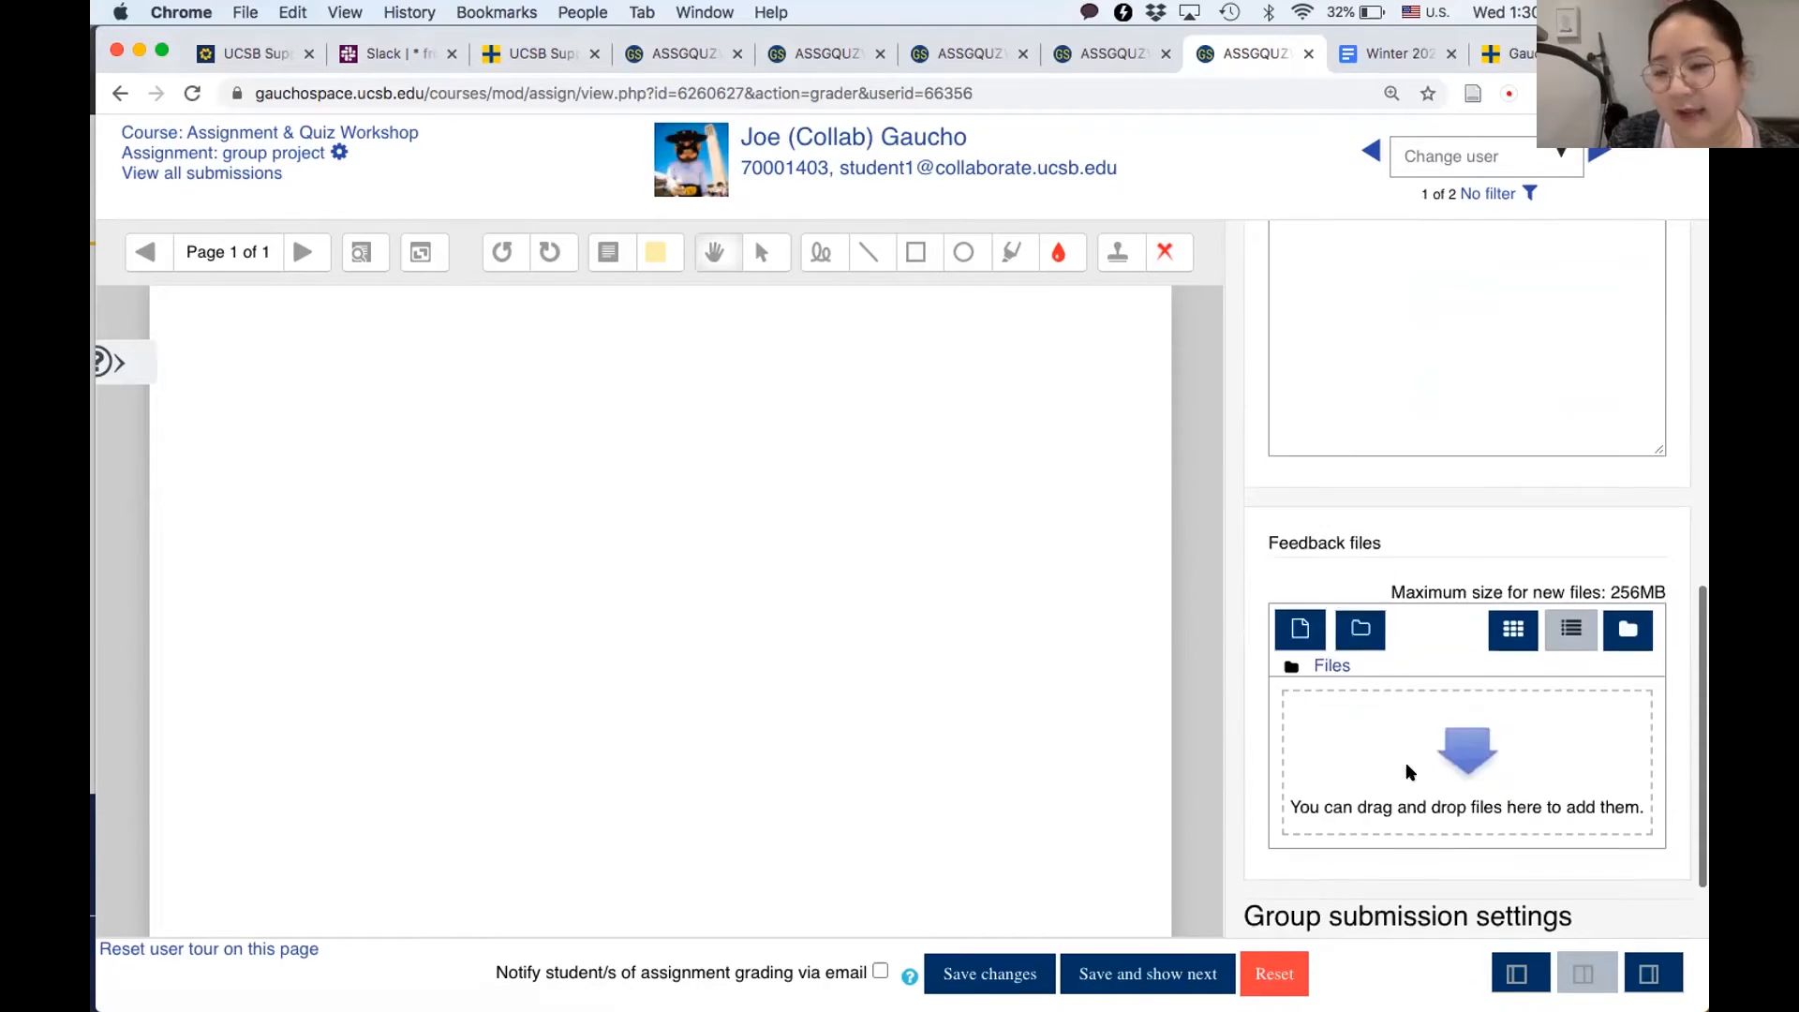
{"action": "scroll", "coordinate": [1409, 770], "scroll_direction": "up", "scroll_amount": 6}
{"action": "scroll", "coordinate": [1408, 767], "scroll_direction": "up", "scroll_amount": 2}
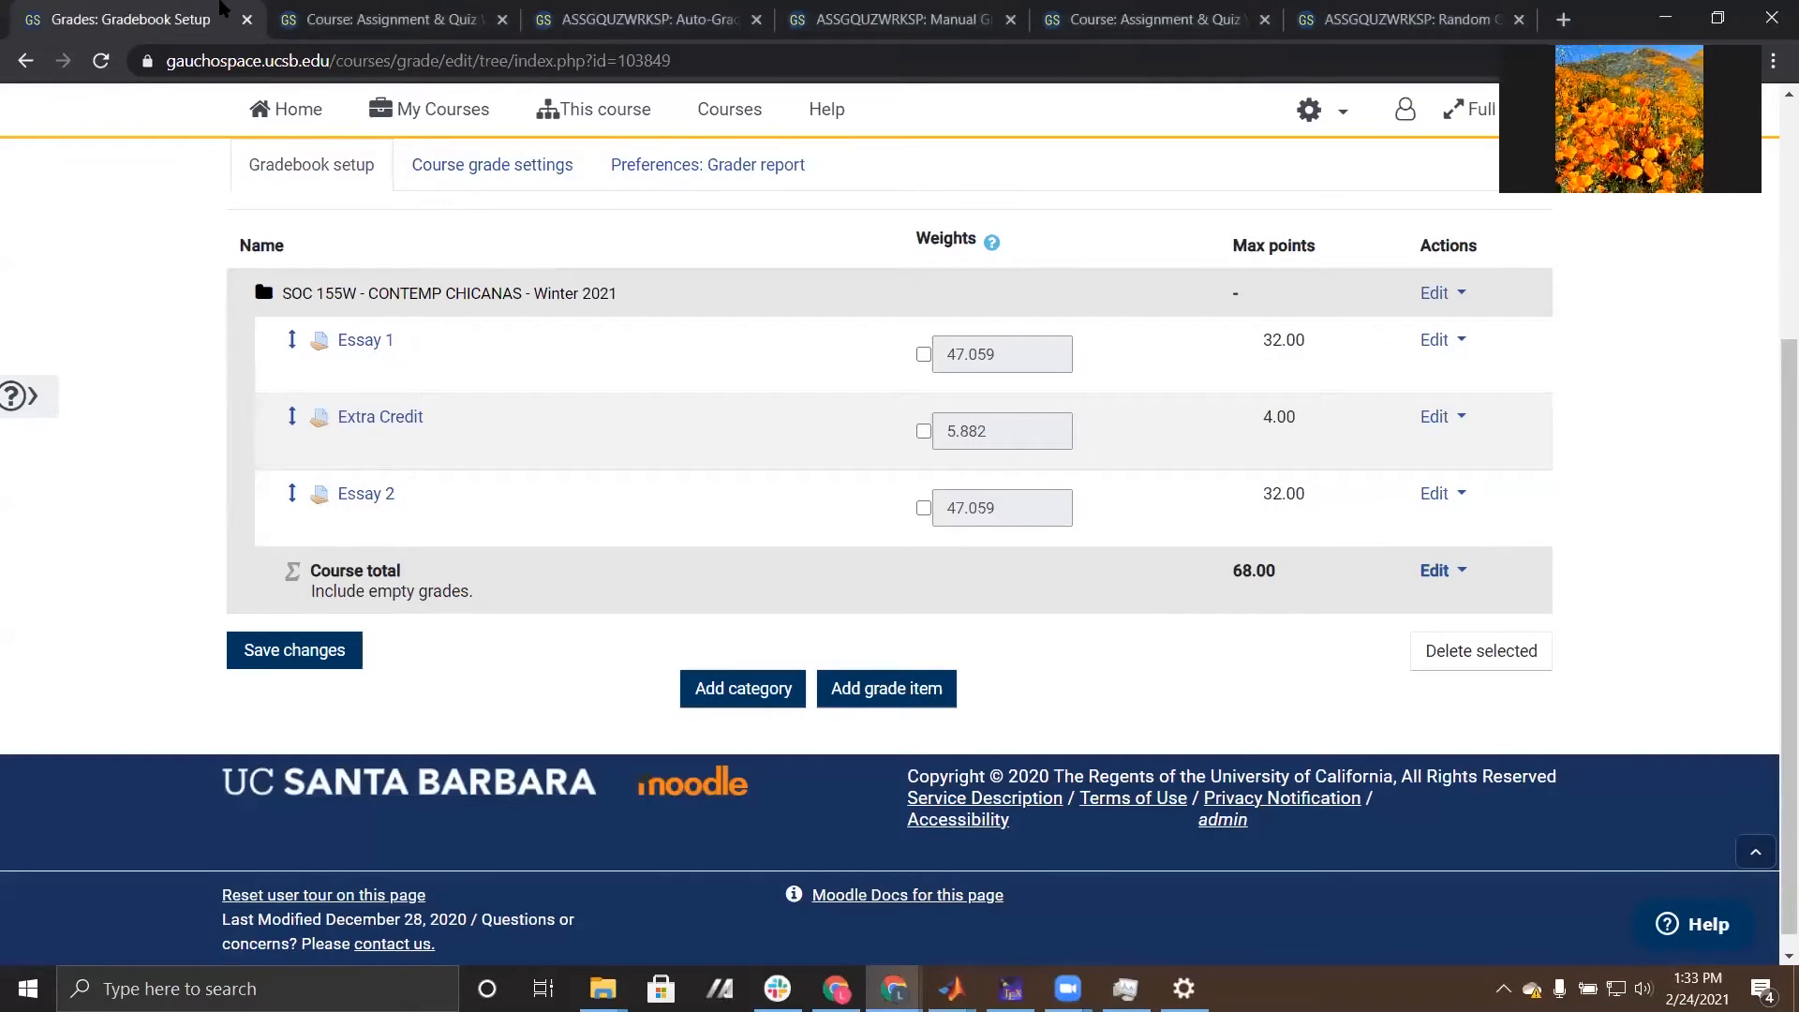
- Switch to the course page with the Quizzes section and add a new Quiz activity to that section
{"action": "left_click", "coordinate": [347, 17]}
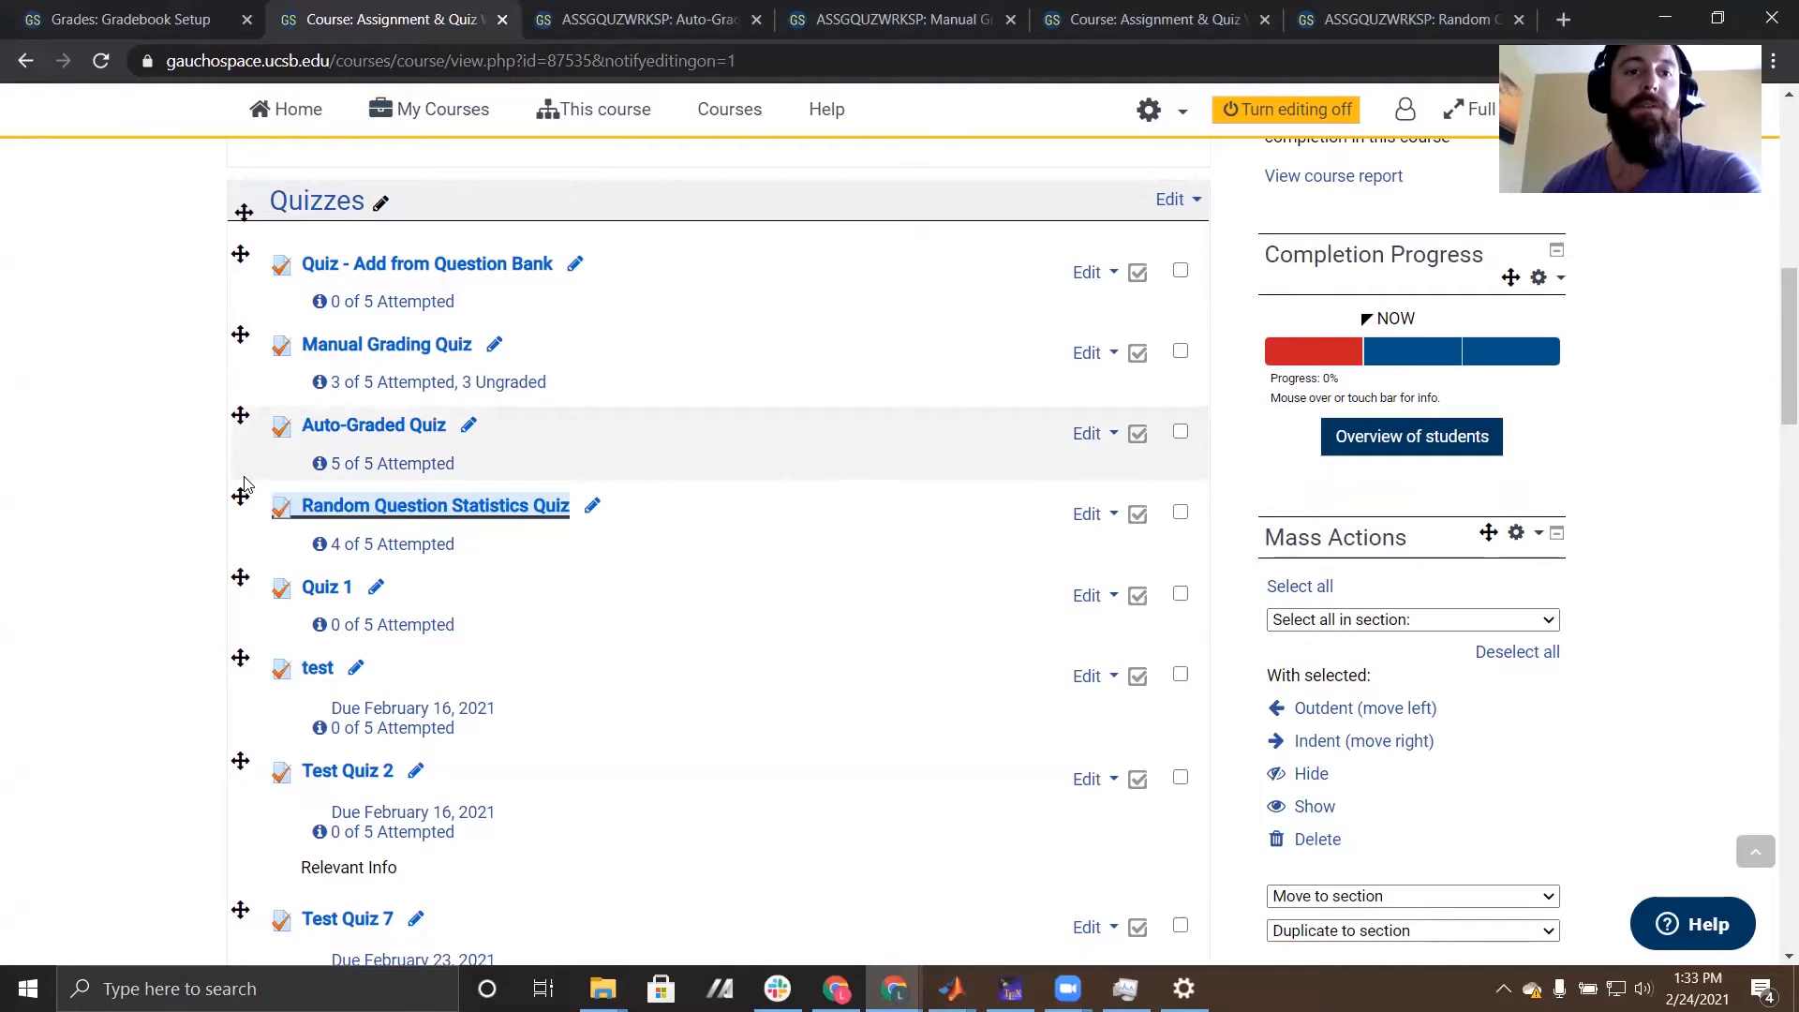
{"action": "scroll", "coordinate": [204, 467], "scroll_direction": "down", "scroll_amount": 1}
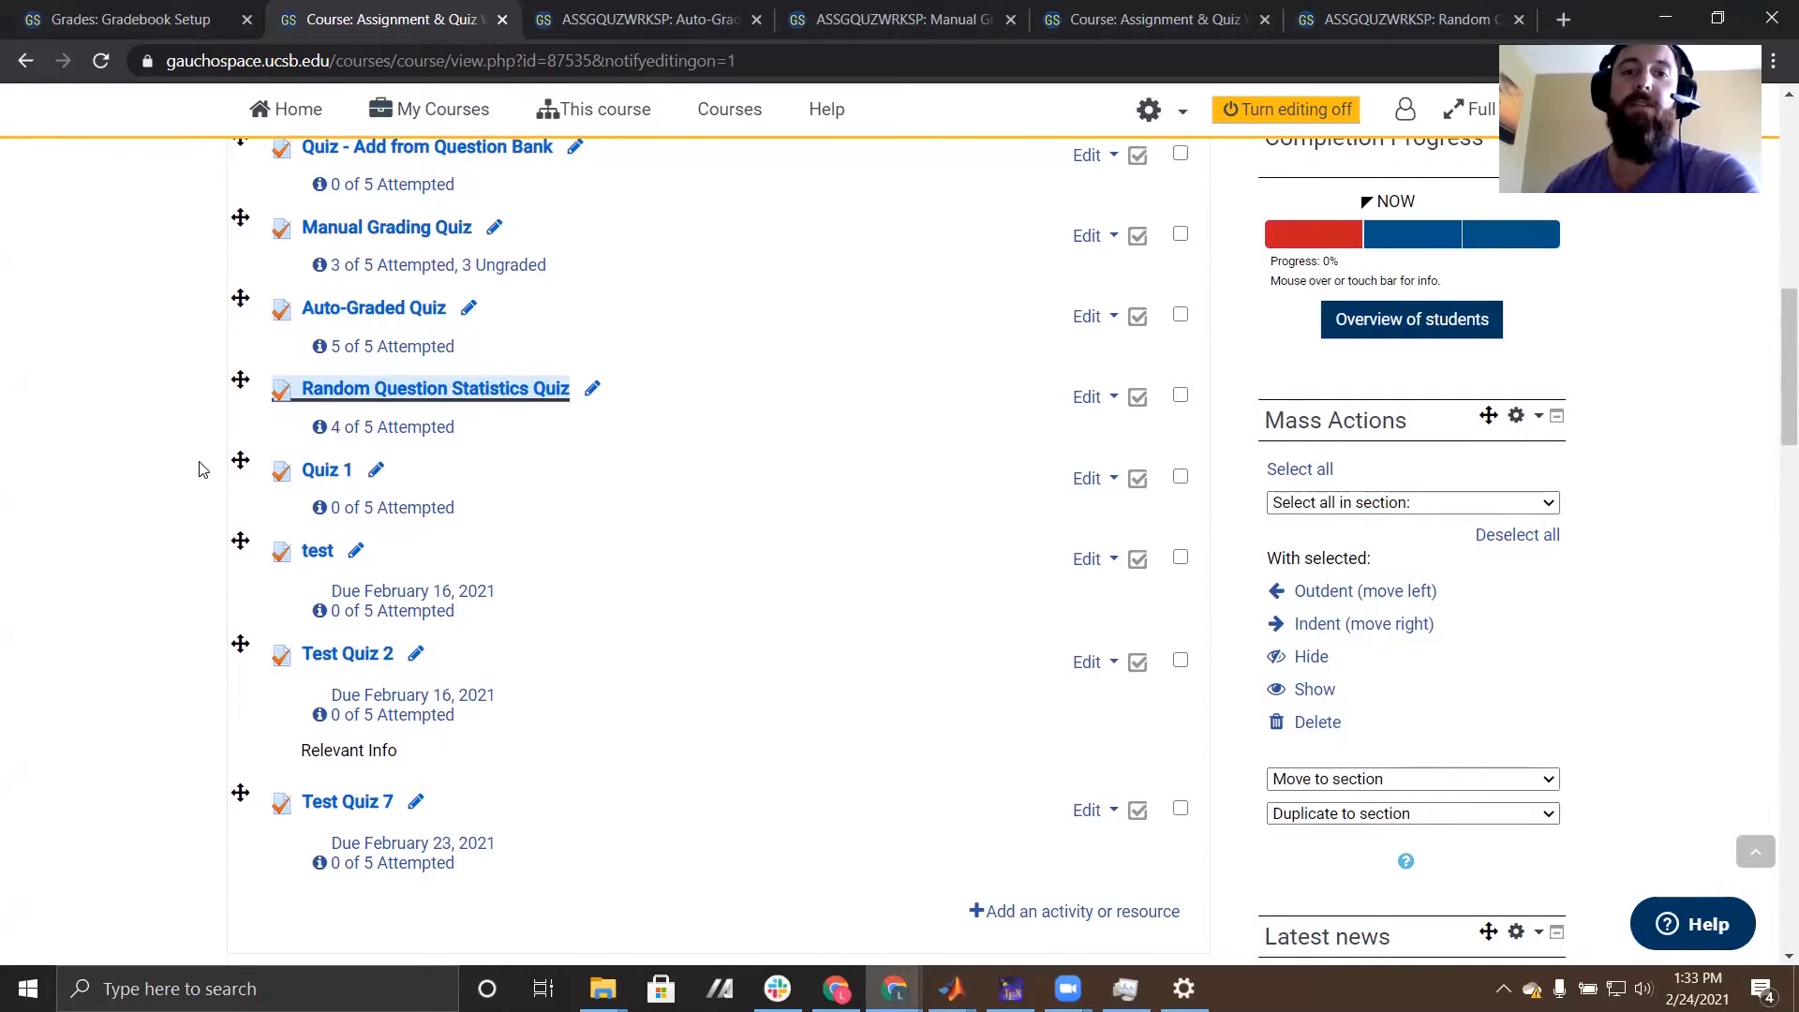
{"action": "scroll", "coordinate": [199, 469], "scroll_direction": "up", "scroll_amount": 1}
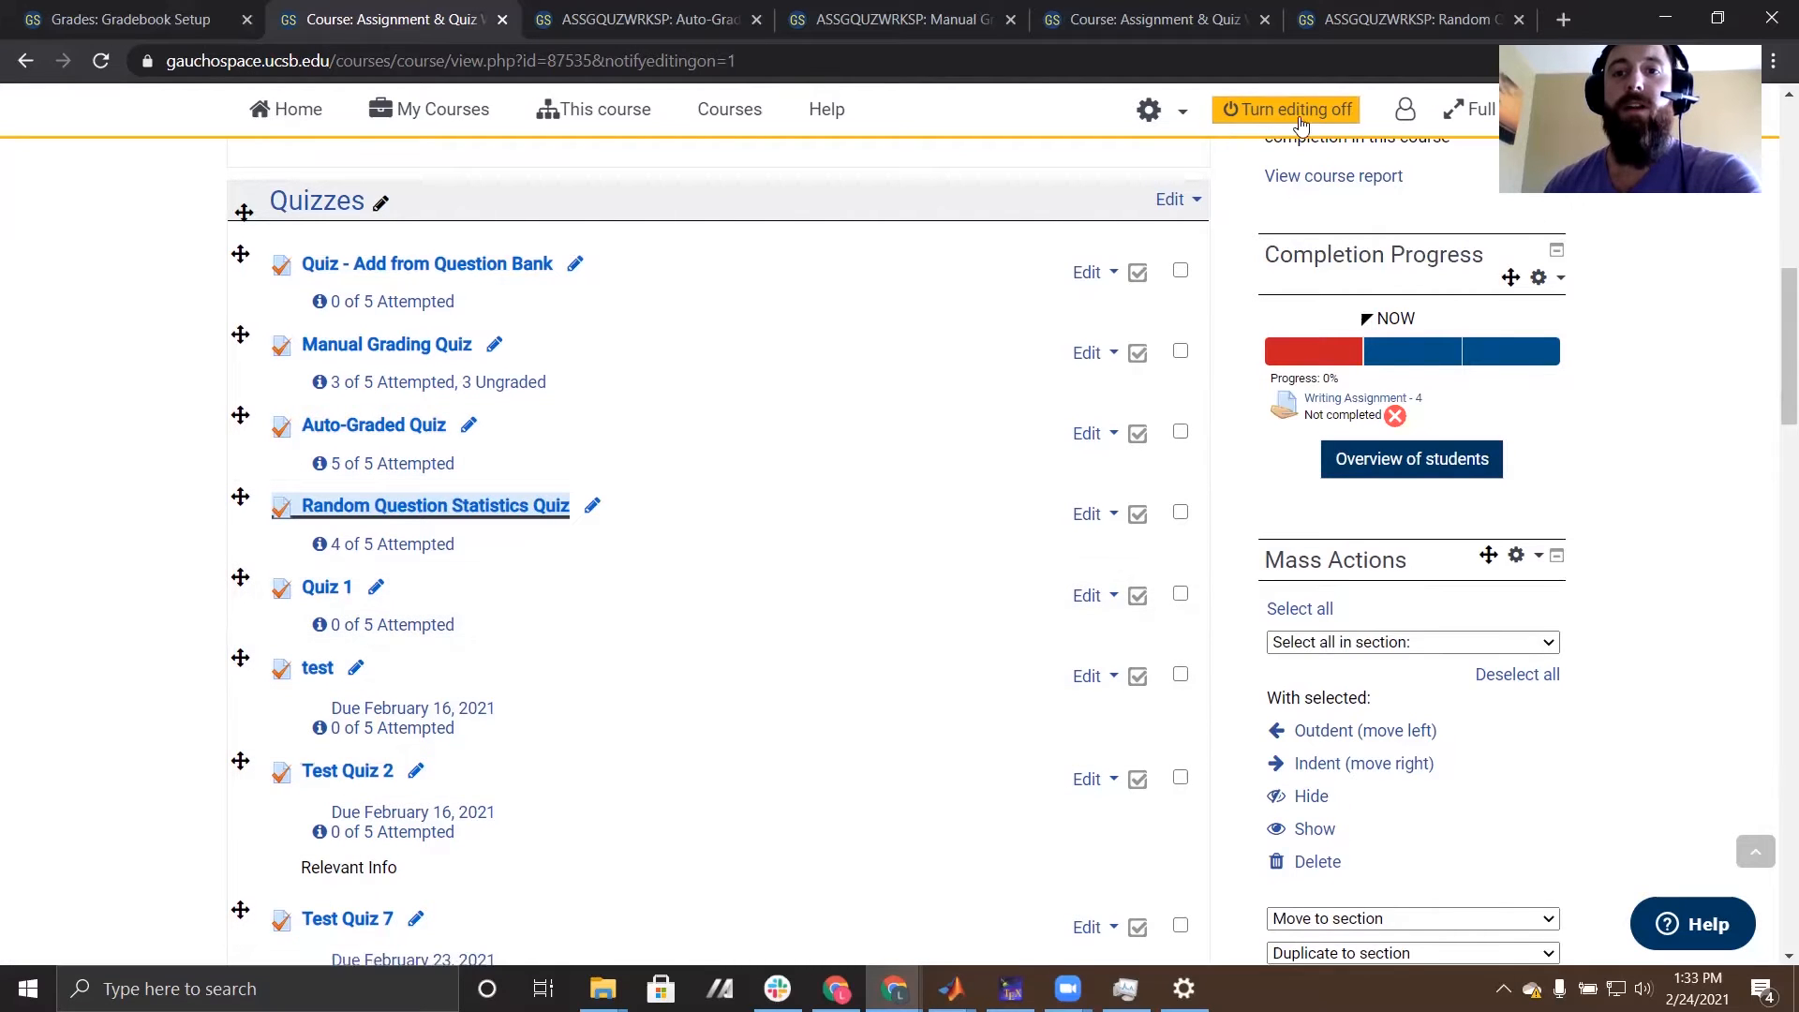
{"action": "scroll", "coordinate": [146, 539], "scroll_direction": "down", "scroll_amount": 4}
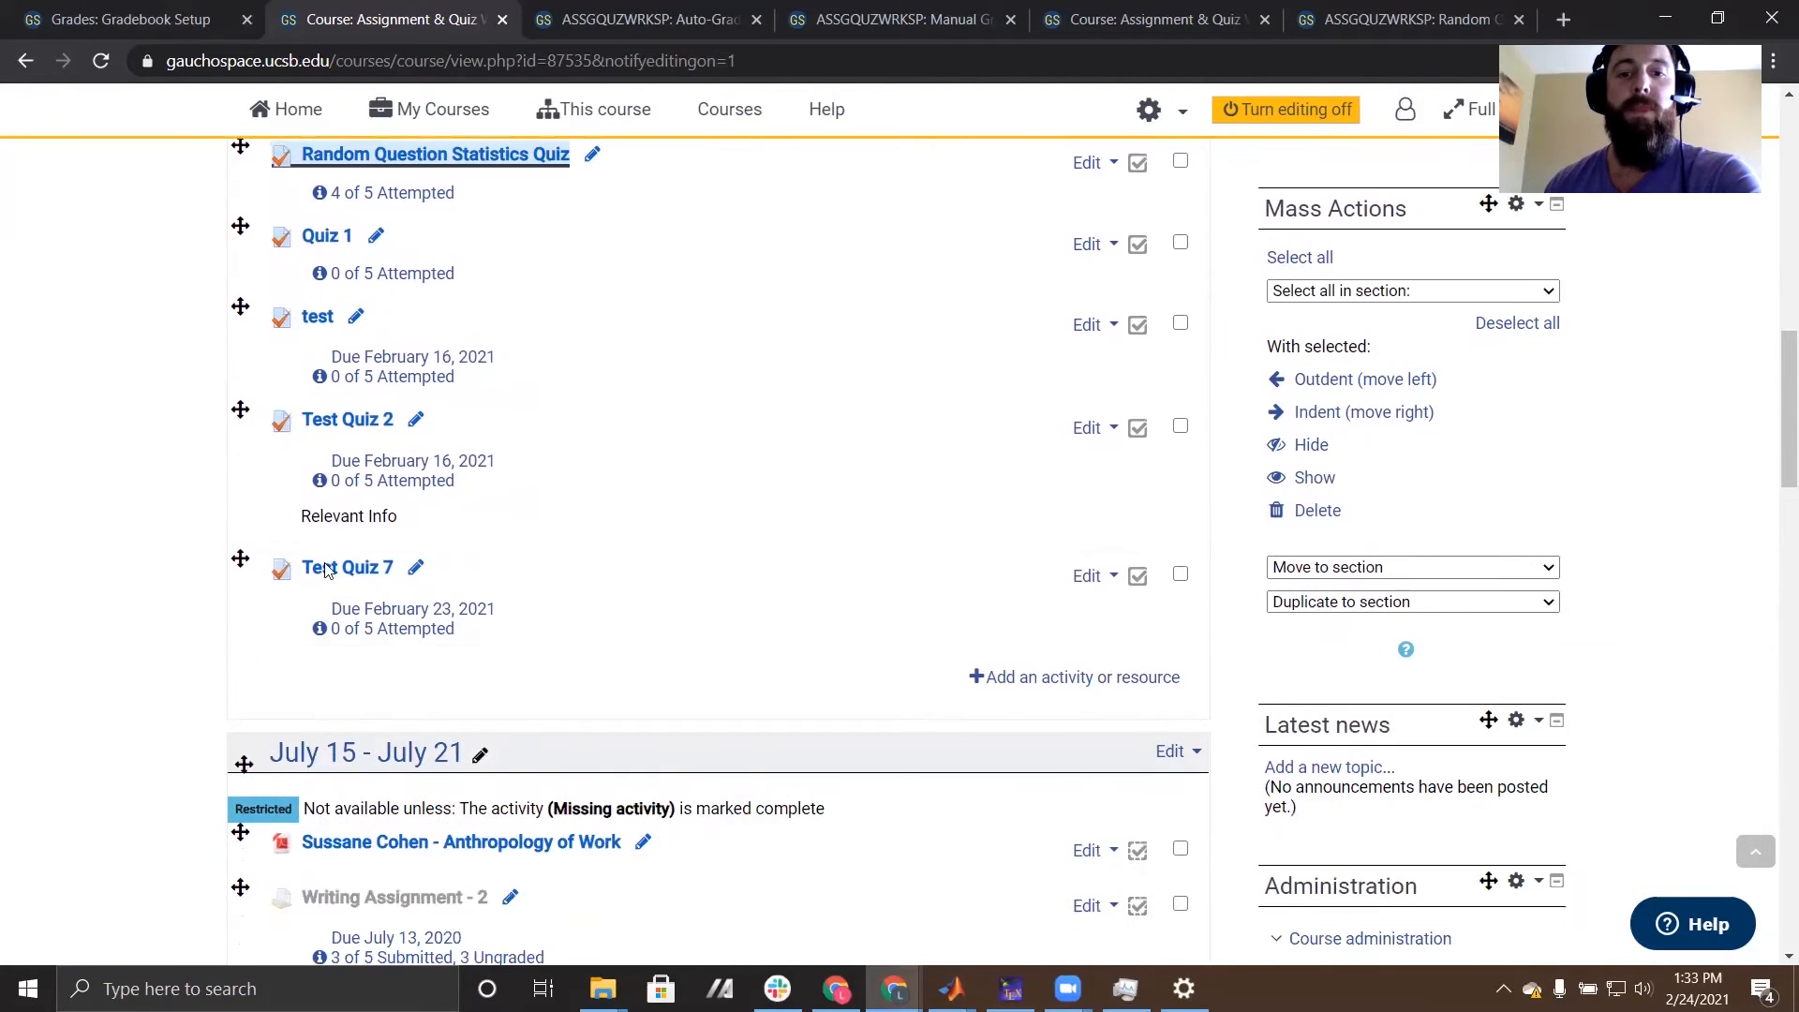
{"action": "left_click", "coordinate": [1087, 685]}
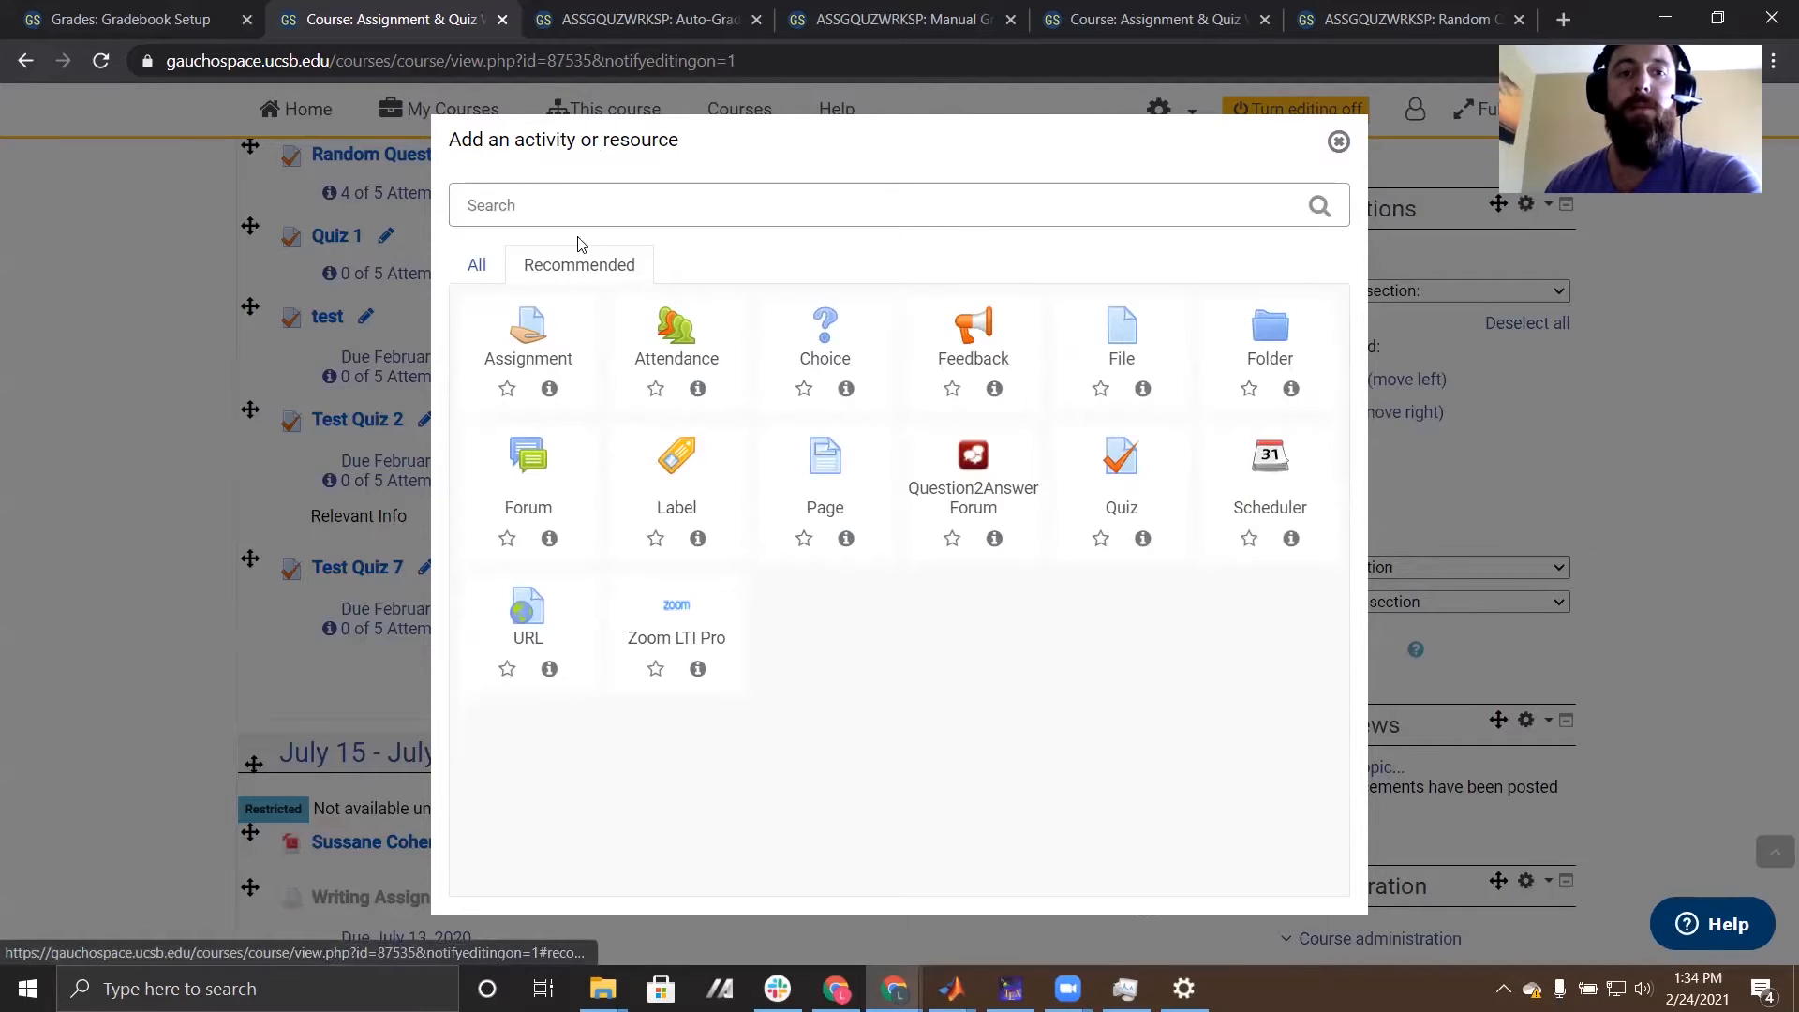
{"action": "left_click", "coordinate": [1106, 497]}
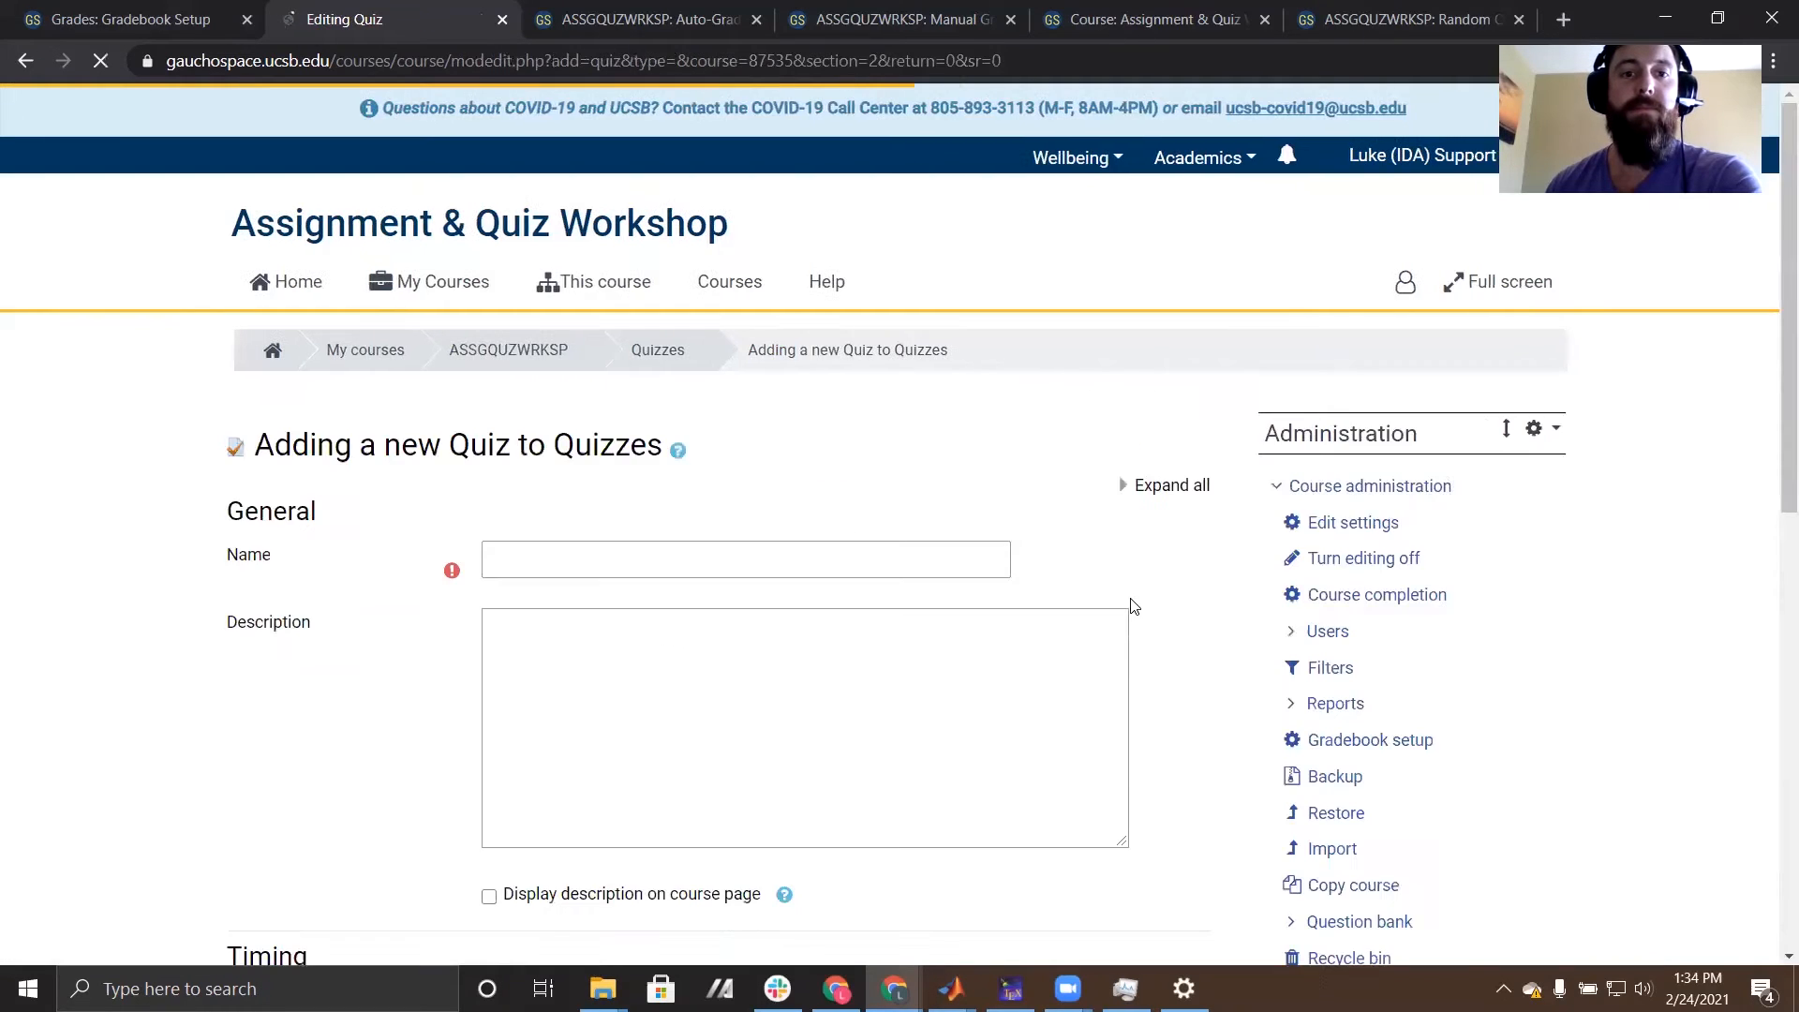
- Name the new quiz "Test Quiz 9" and place the cursor in its description
{"action": "scroll", "coordinate": [938, 524], "scroll_direction": "down", "scroll_amount": 1}
{"action": "left_click", "coordinate": [694, 429]}
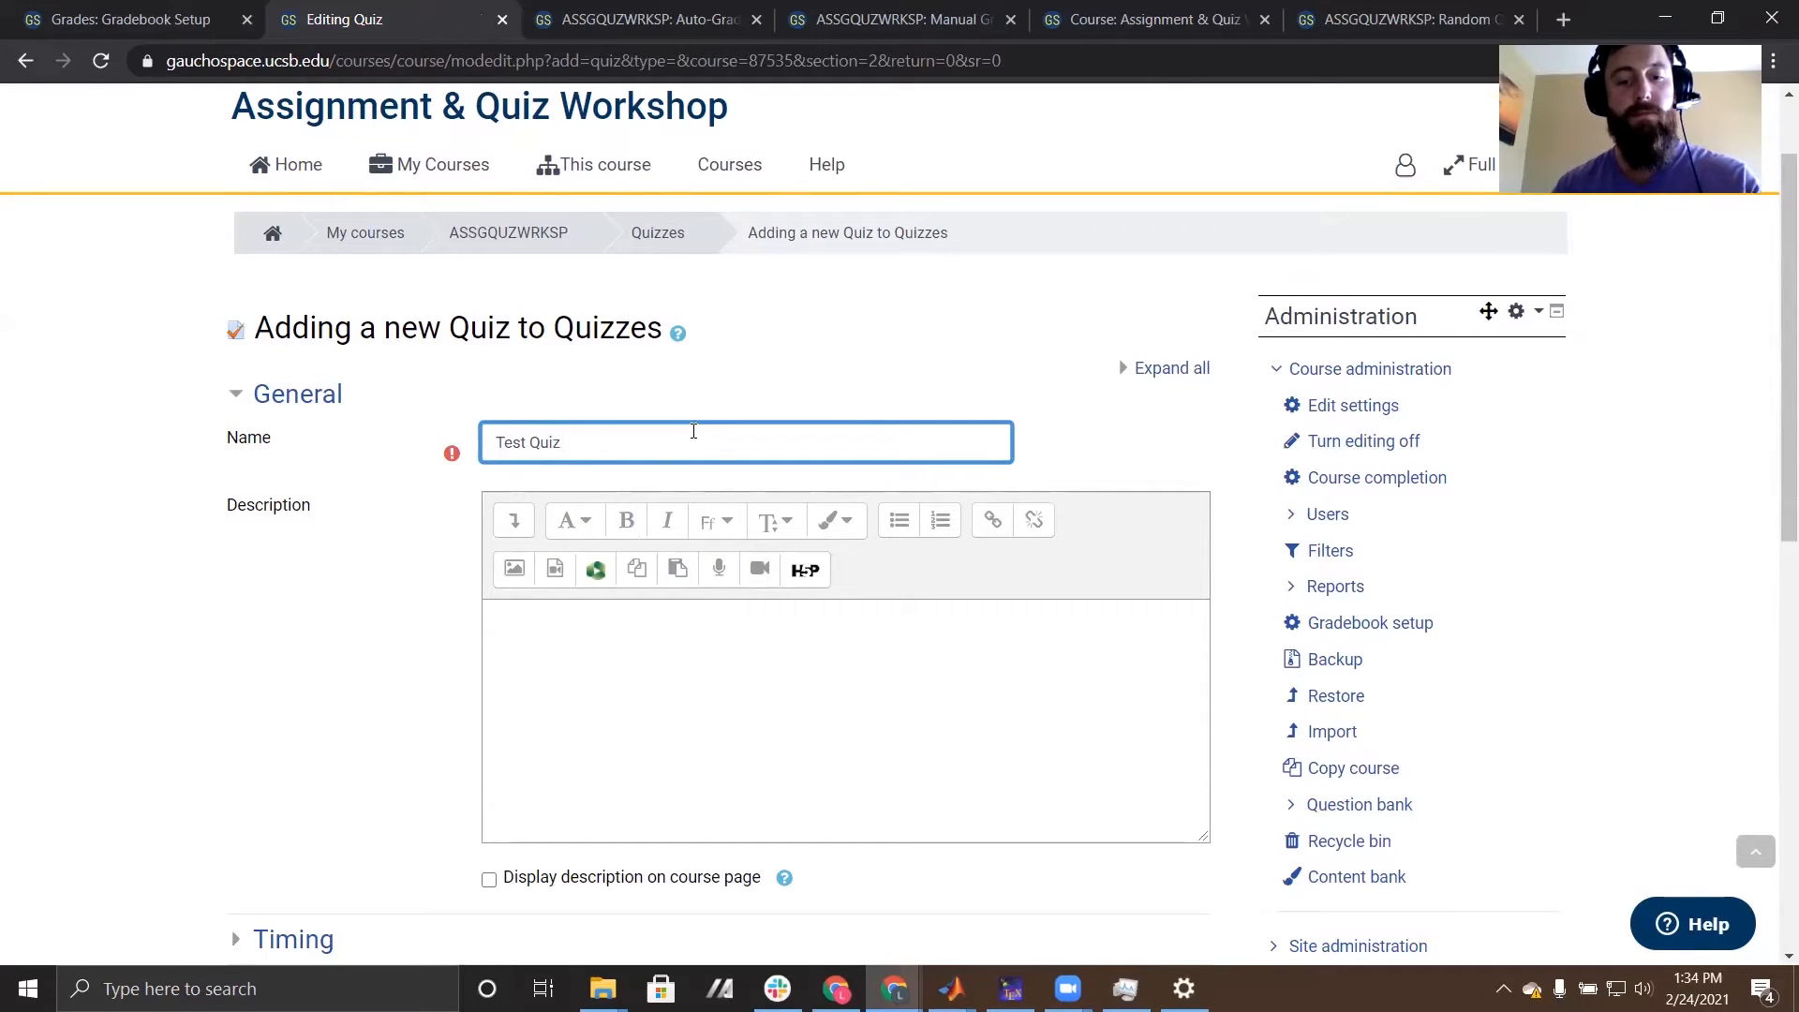
{"action": "scroll", "coordinate": [694, 430], "scroll_direction": "down", "scroll_amount": 2}
{"action": "left_click", "coordinate": [668, 531]}
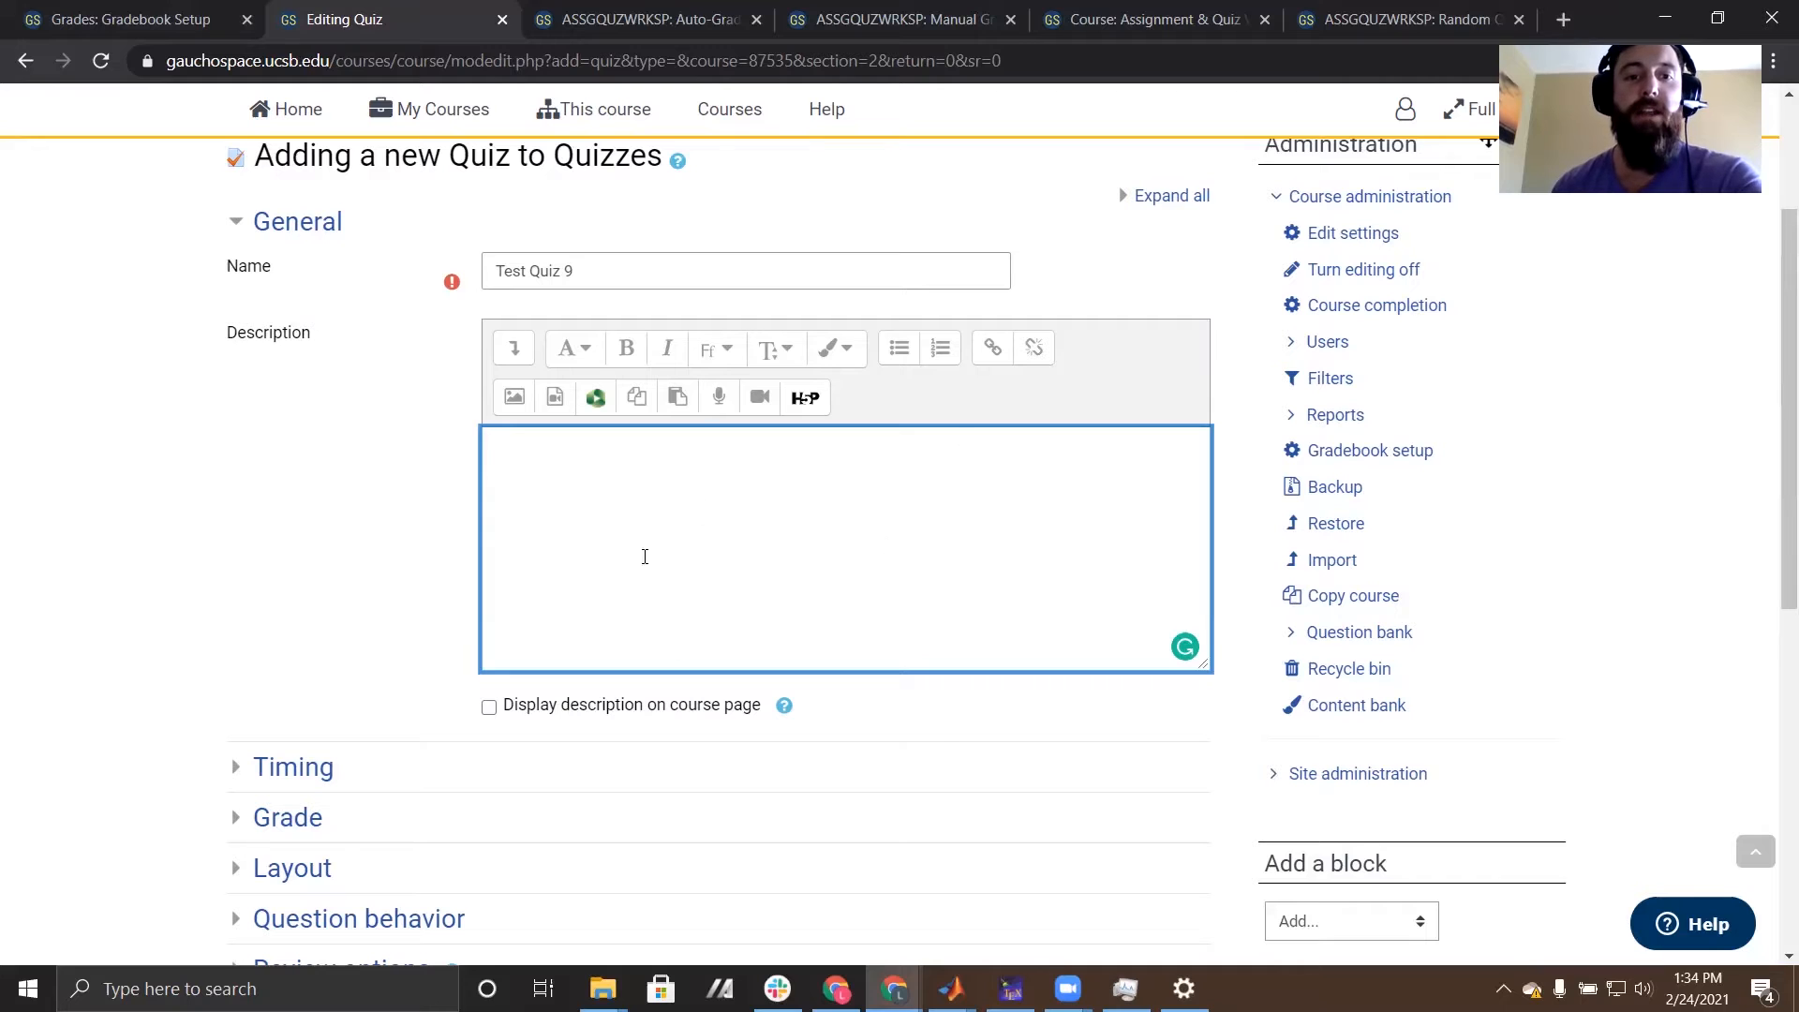
- Expand the quiz's timing settings, enable the opening date and set its time to 15:00
{"action": "scroll", "coordinate": [688, 567], "scroll_direction": "down", "scroll_amount": 4}
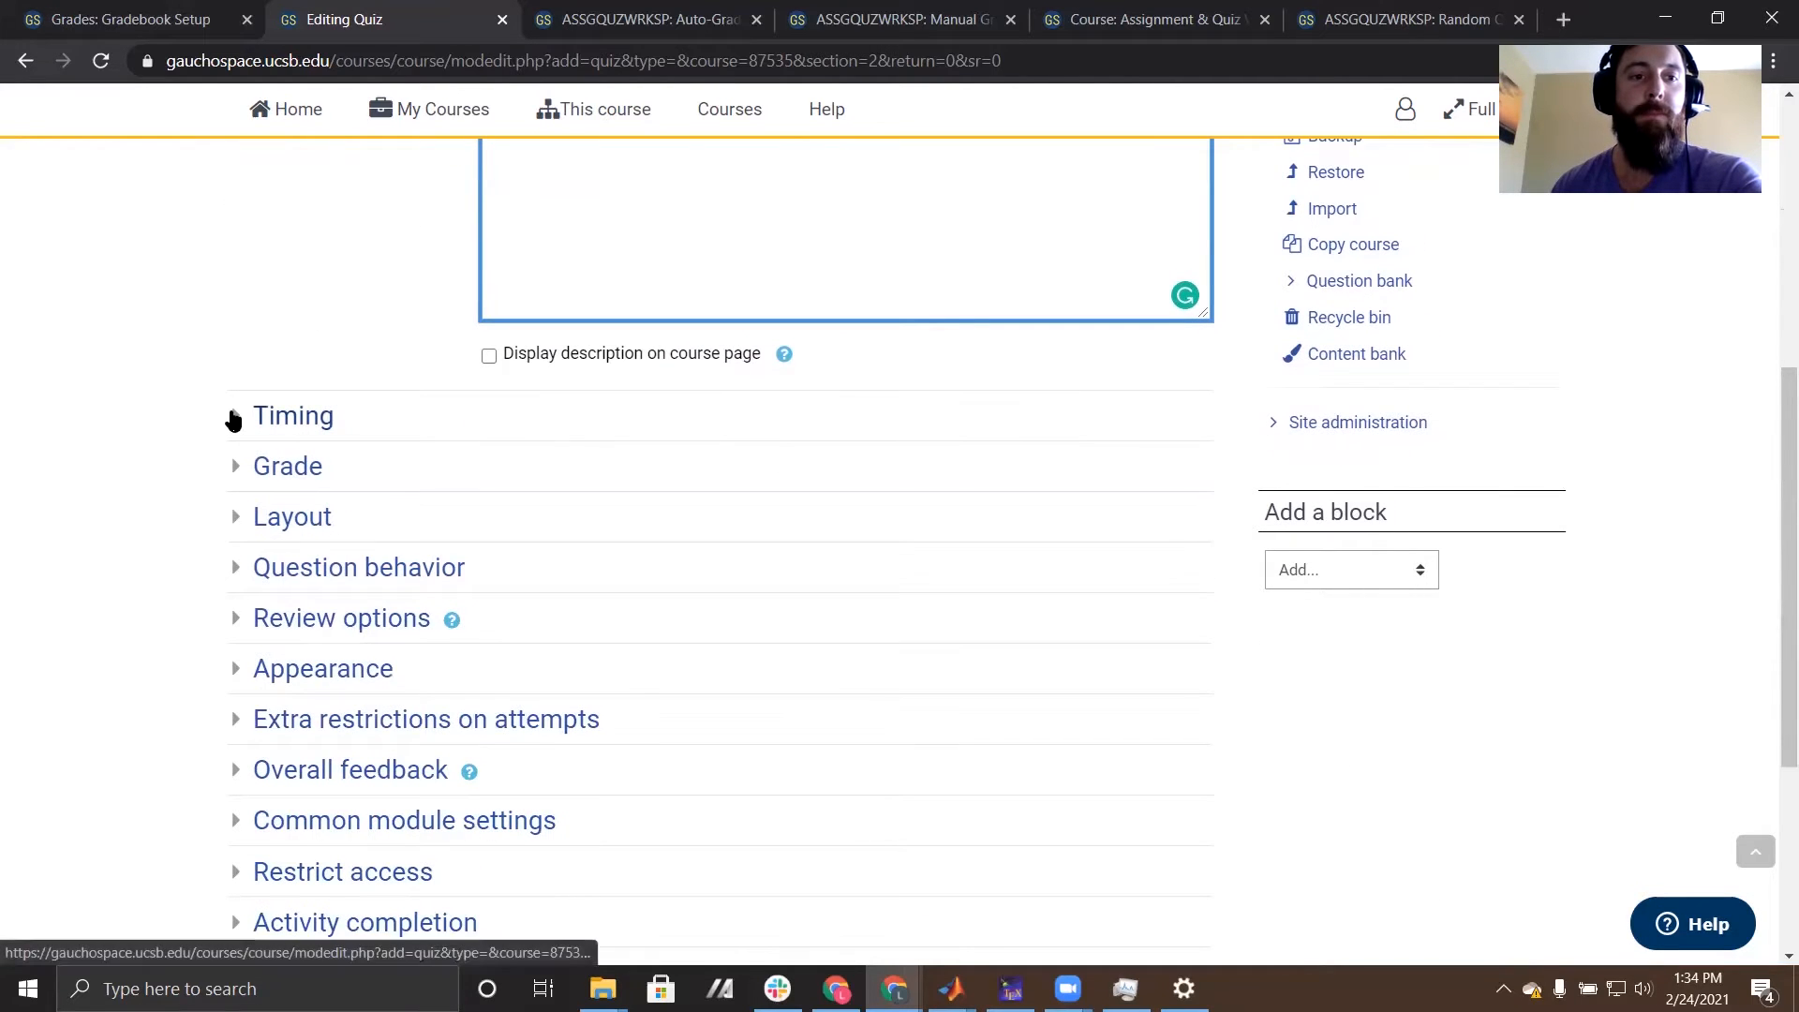
{"action": "scroll", "coordinate": [55, 620], "scroll_direction": "down", "scroll_amount": 1}
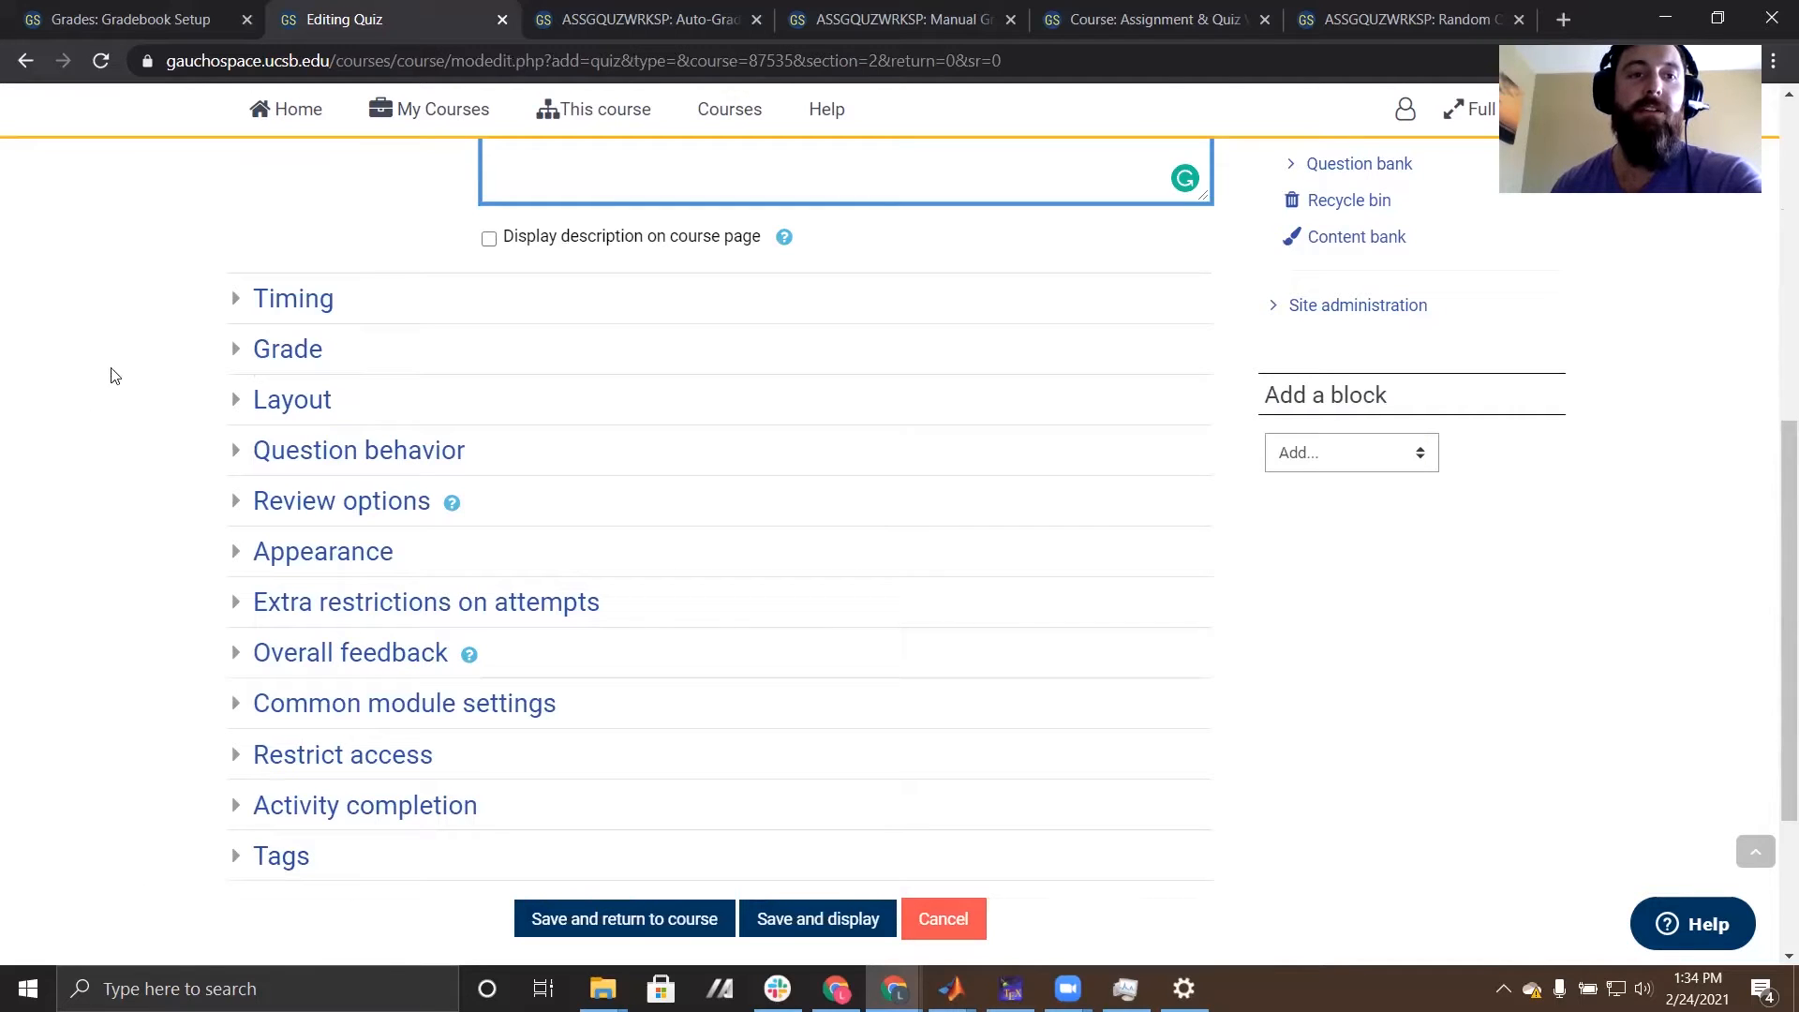
{"action": "left_click", "coordinate": [239, 302]}
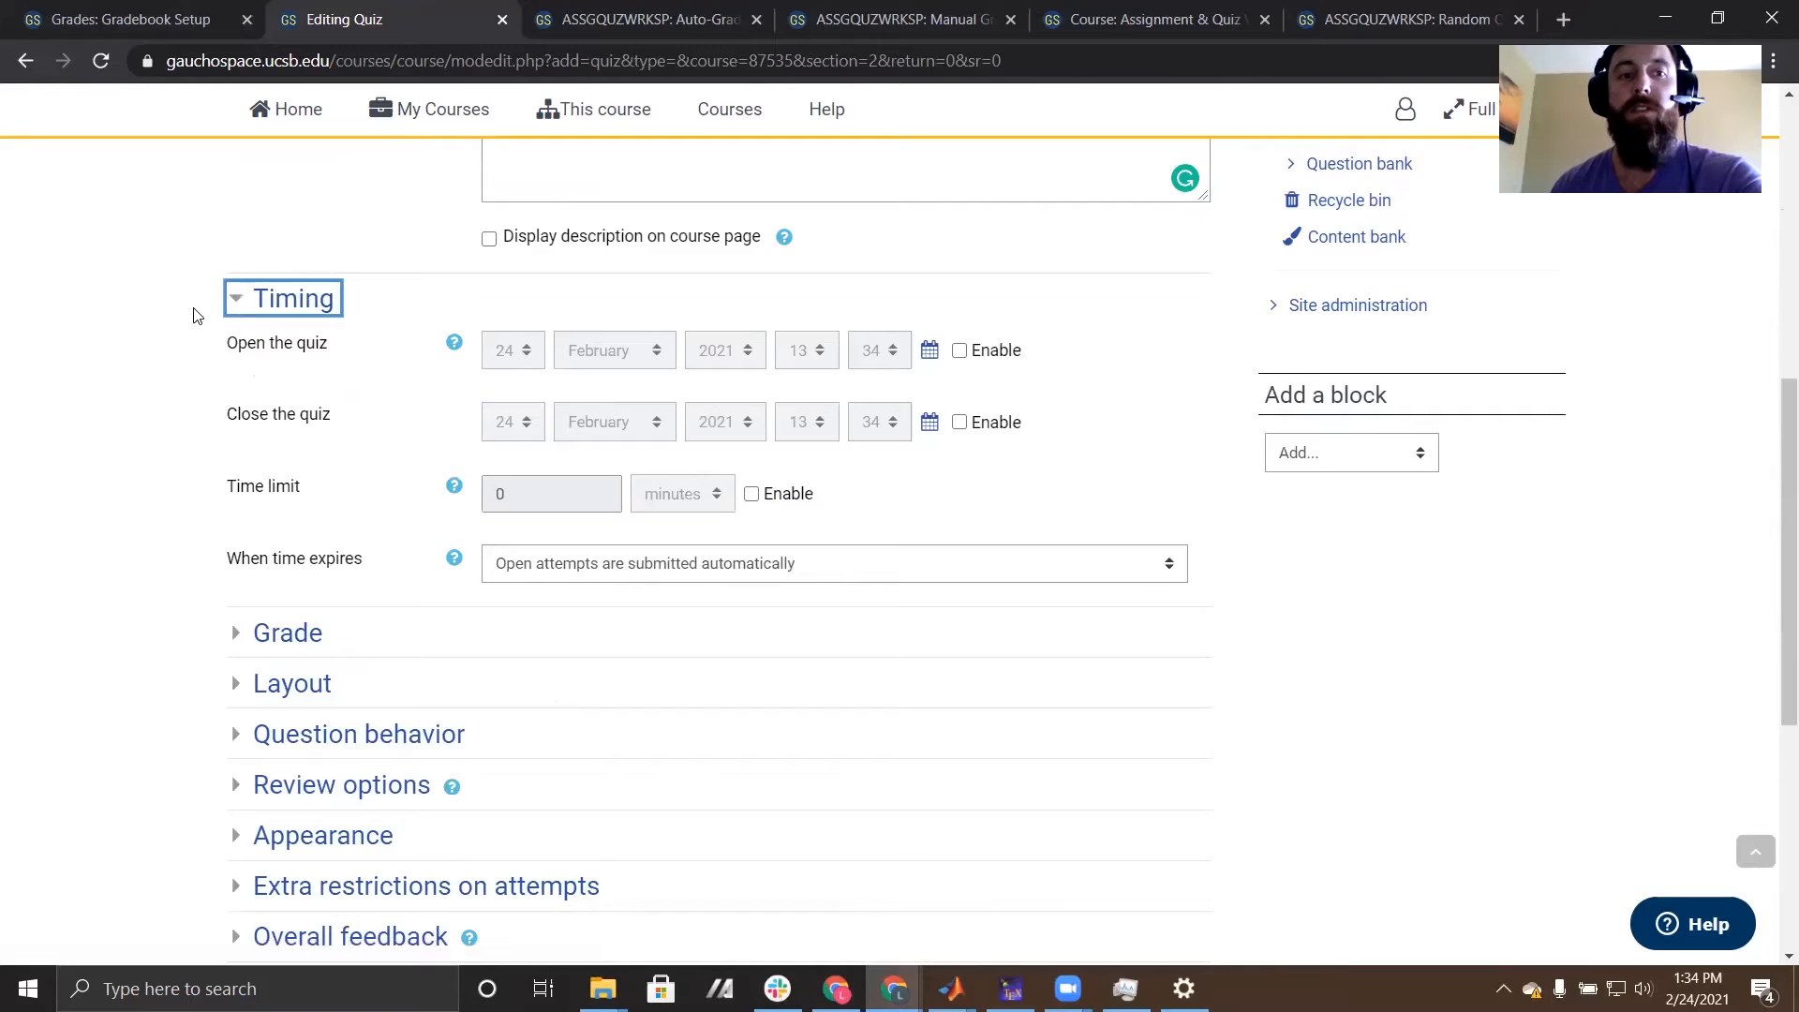
{"action": "left_click", "coordinate": [958, 351]}
{"action": "left_click", "coordinate": [804, 361]}
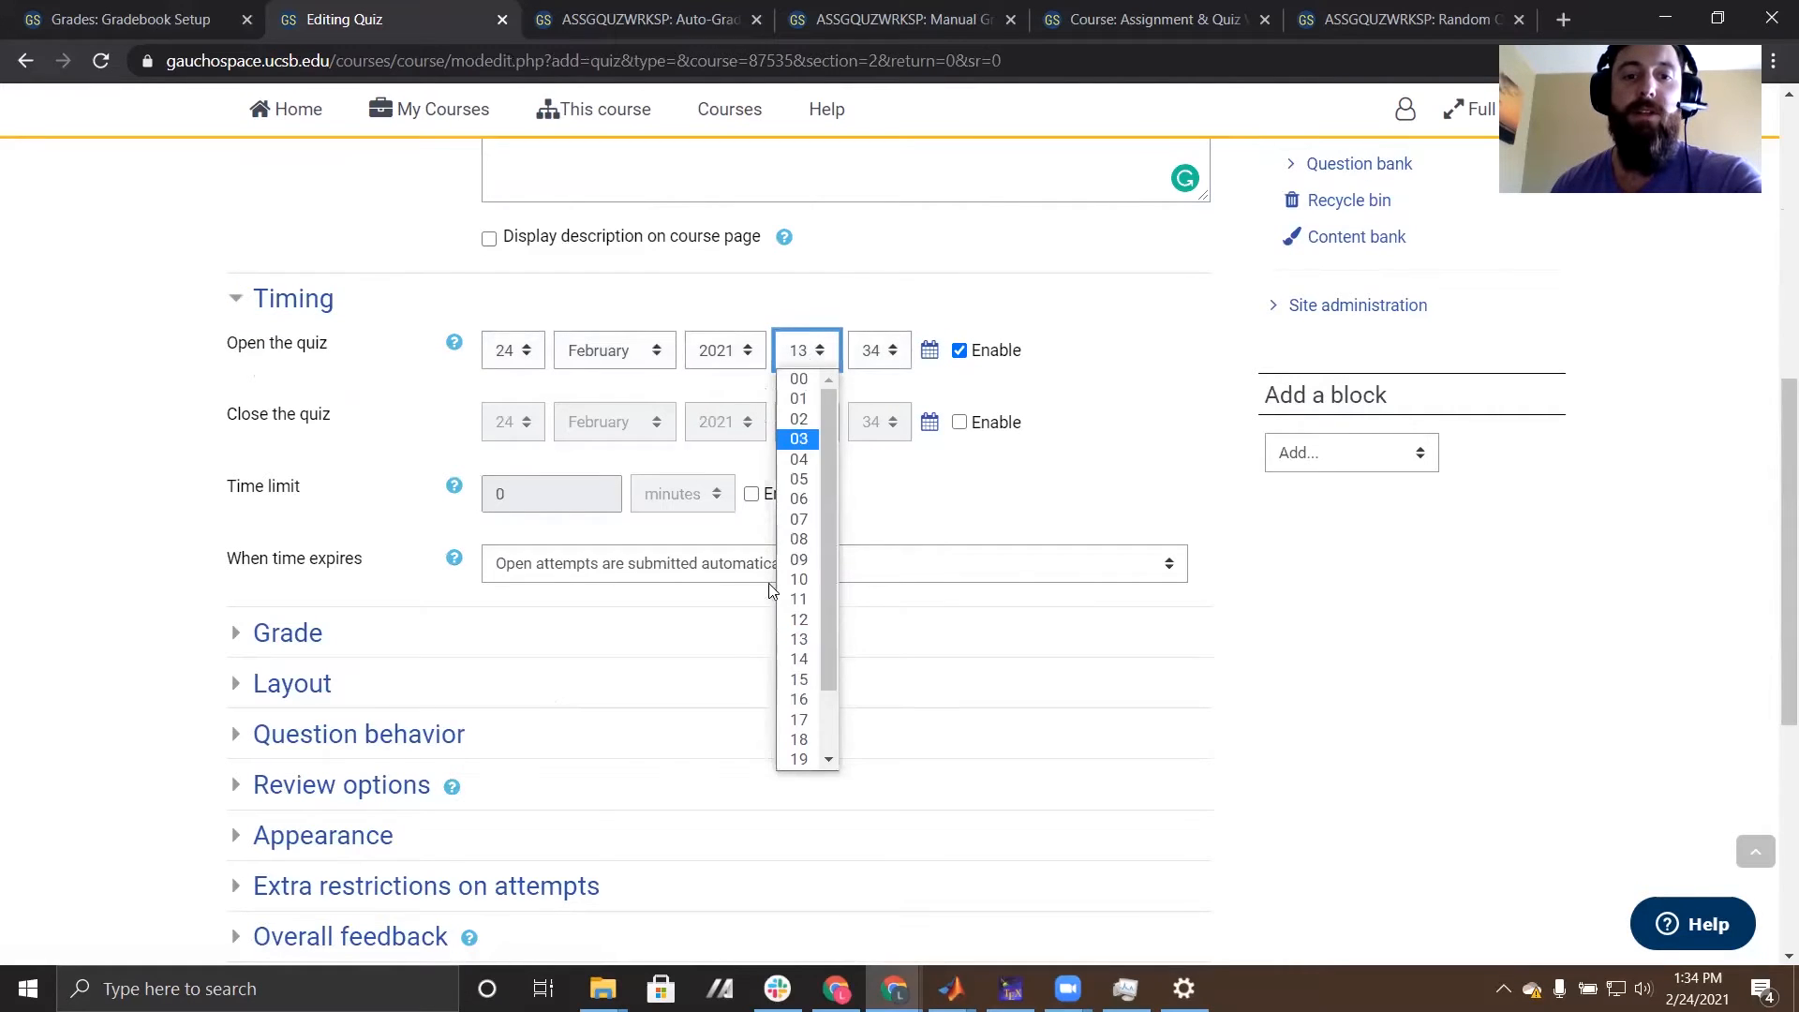
{"action": "left_click", "coordinate": [804, 674]}
{"action": "left_click", "coordinate": [875, 352]}
{"action": "scroll", "coordinate": [874, 375], "scroll_direction": "up", "scroll_amount": 6}
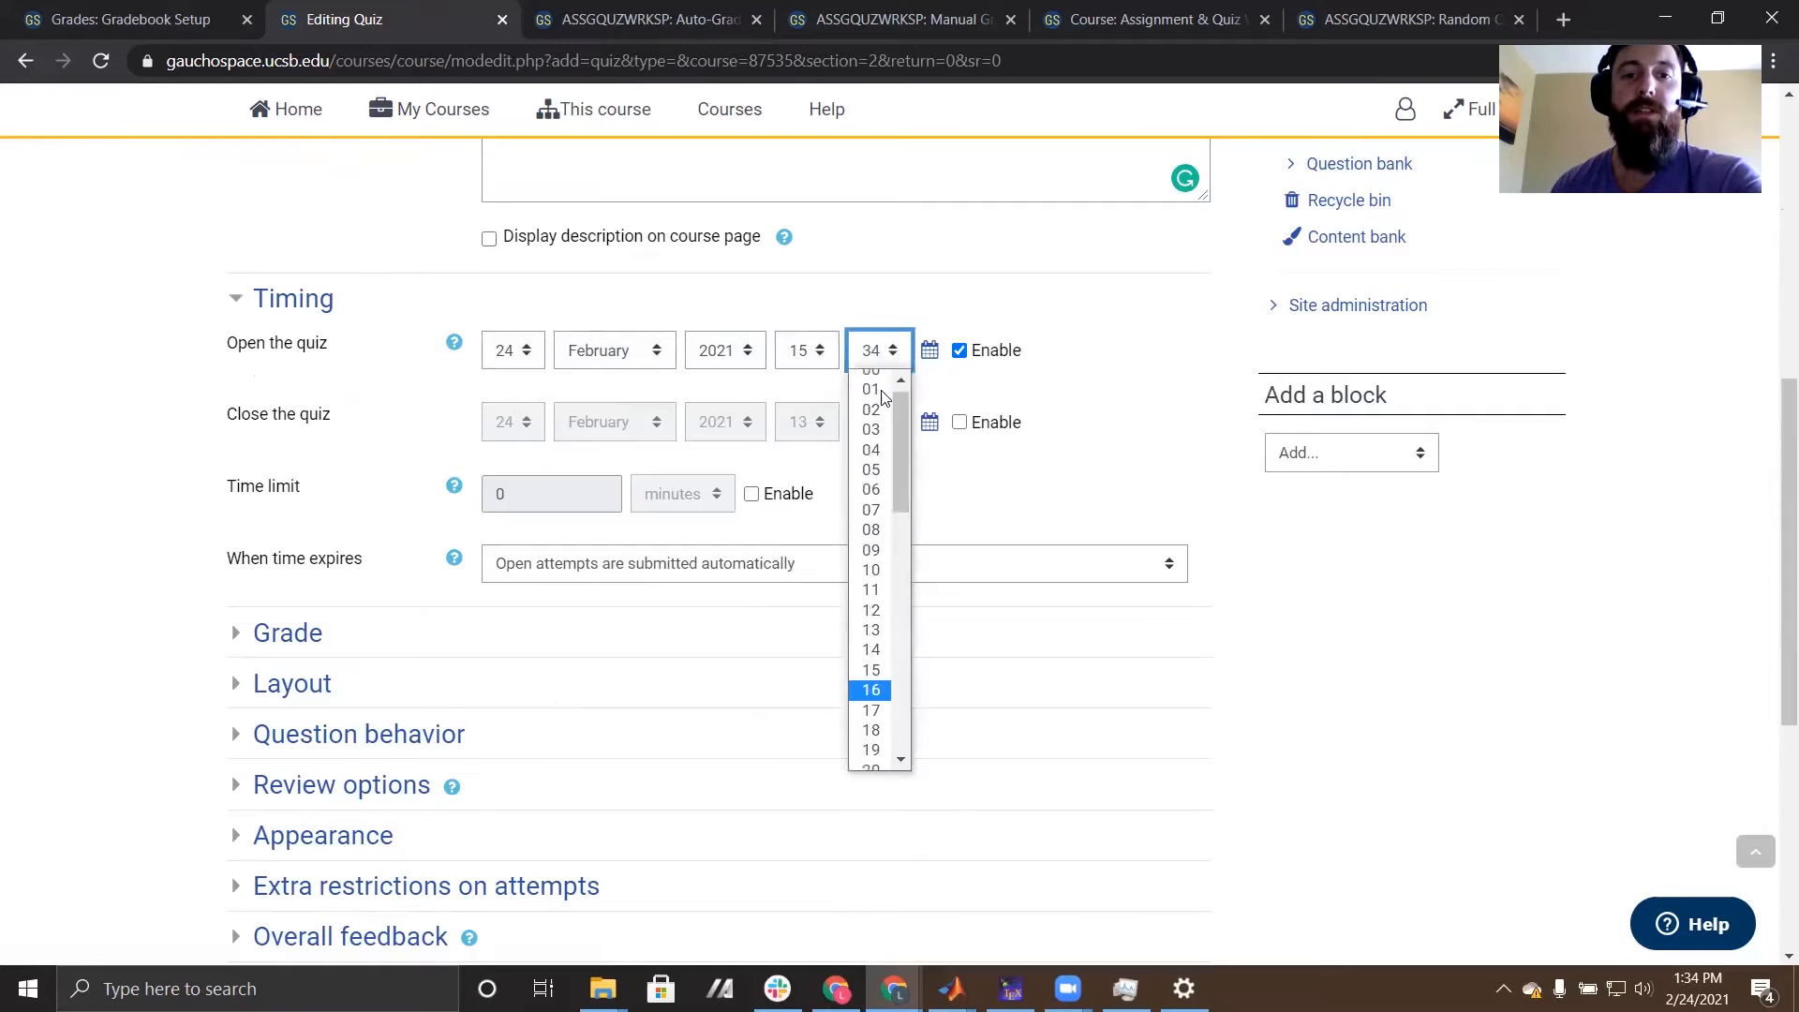
{"action": "left_click", "coordinate": [872, 373]}
- Enable the quiz's closing date and set its time to 18:00
{"action": "left_click", "coordinate": [960, 422]}
{"action": "left_click", "coordinate": [811, 422]}
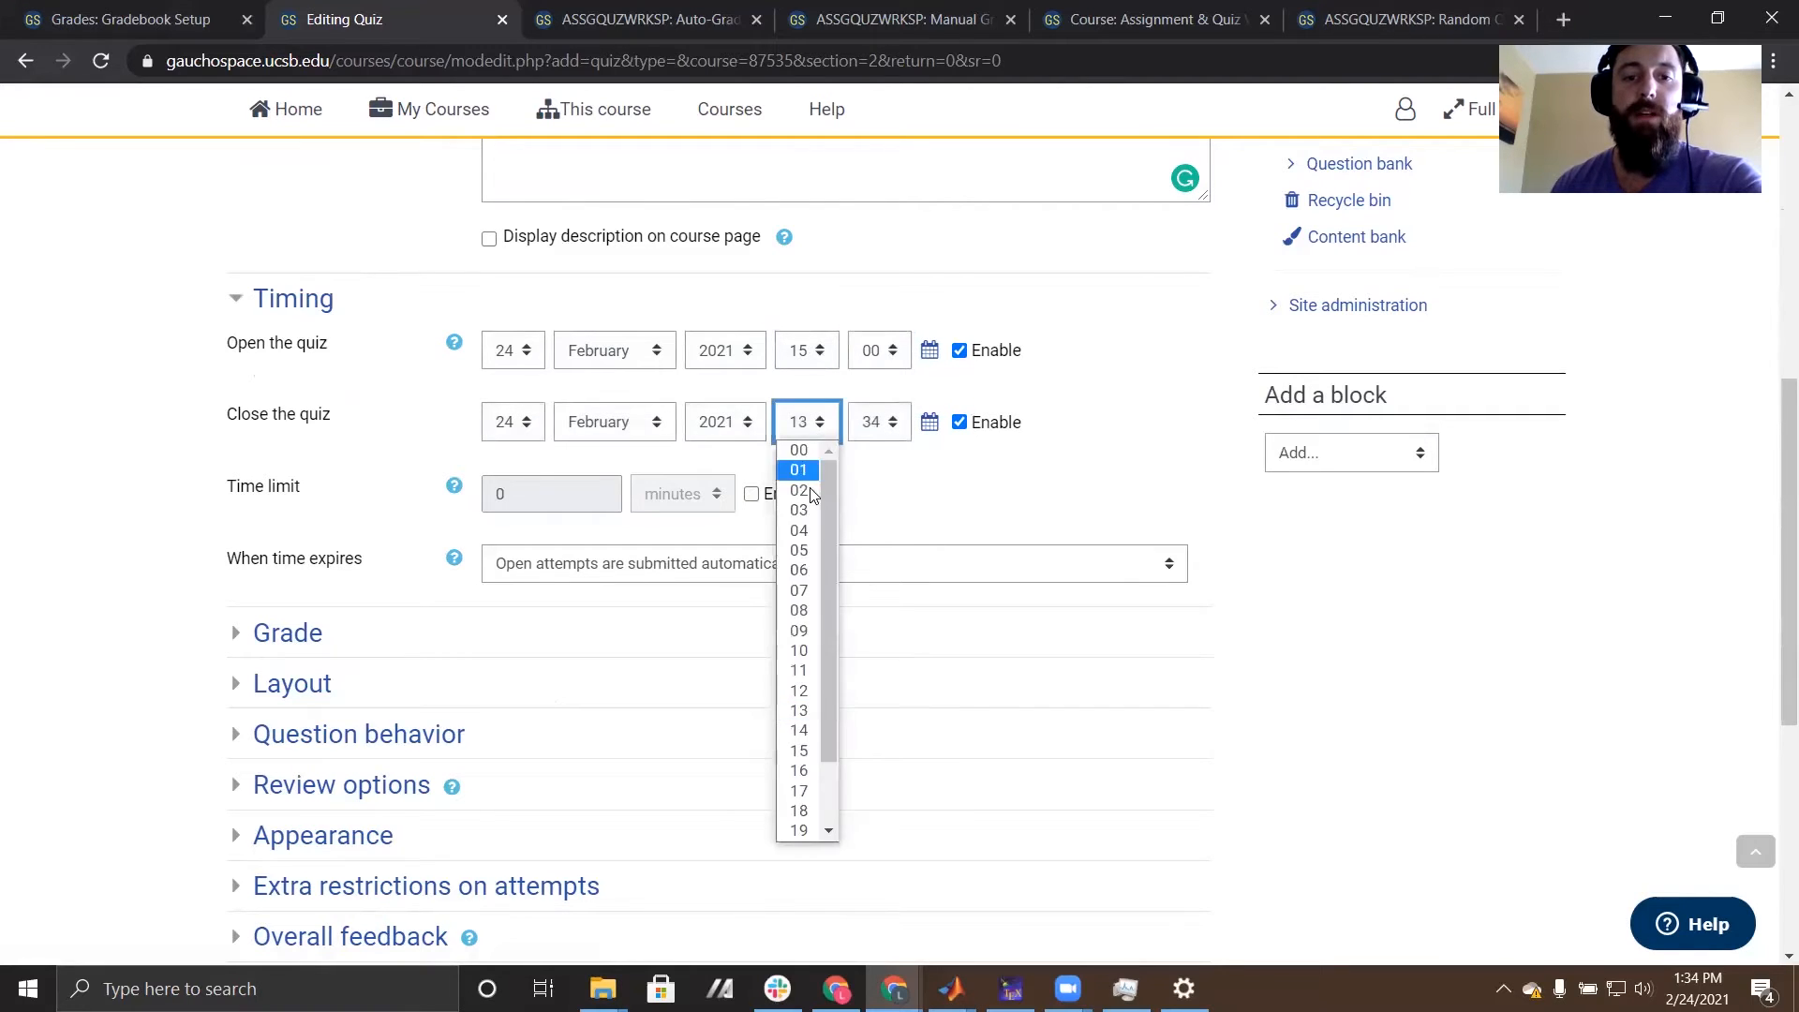
{"action": "left_click", "coordinate": [801, 811]}
{"action": "left_click", "coordinate": [875, 422]}
{"action": "scroll", "coordinate": [874, 468], "scroll_direction": "up", "scroll_amount": 8}
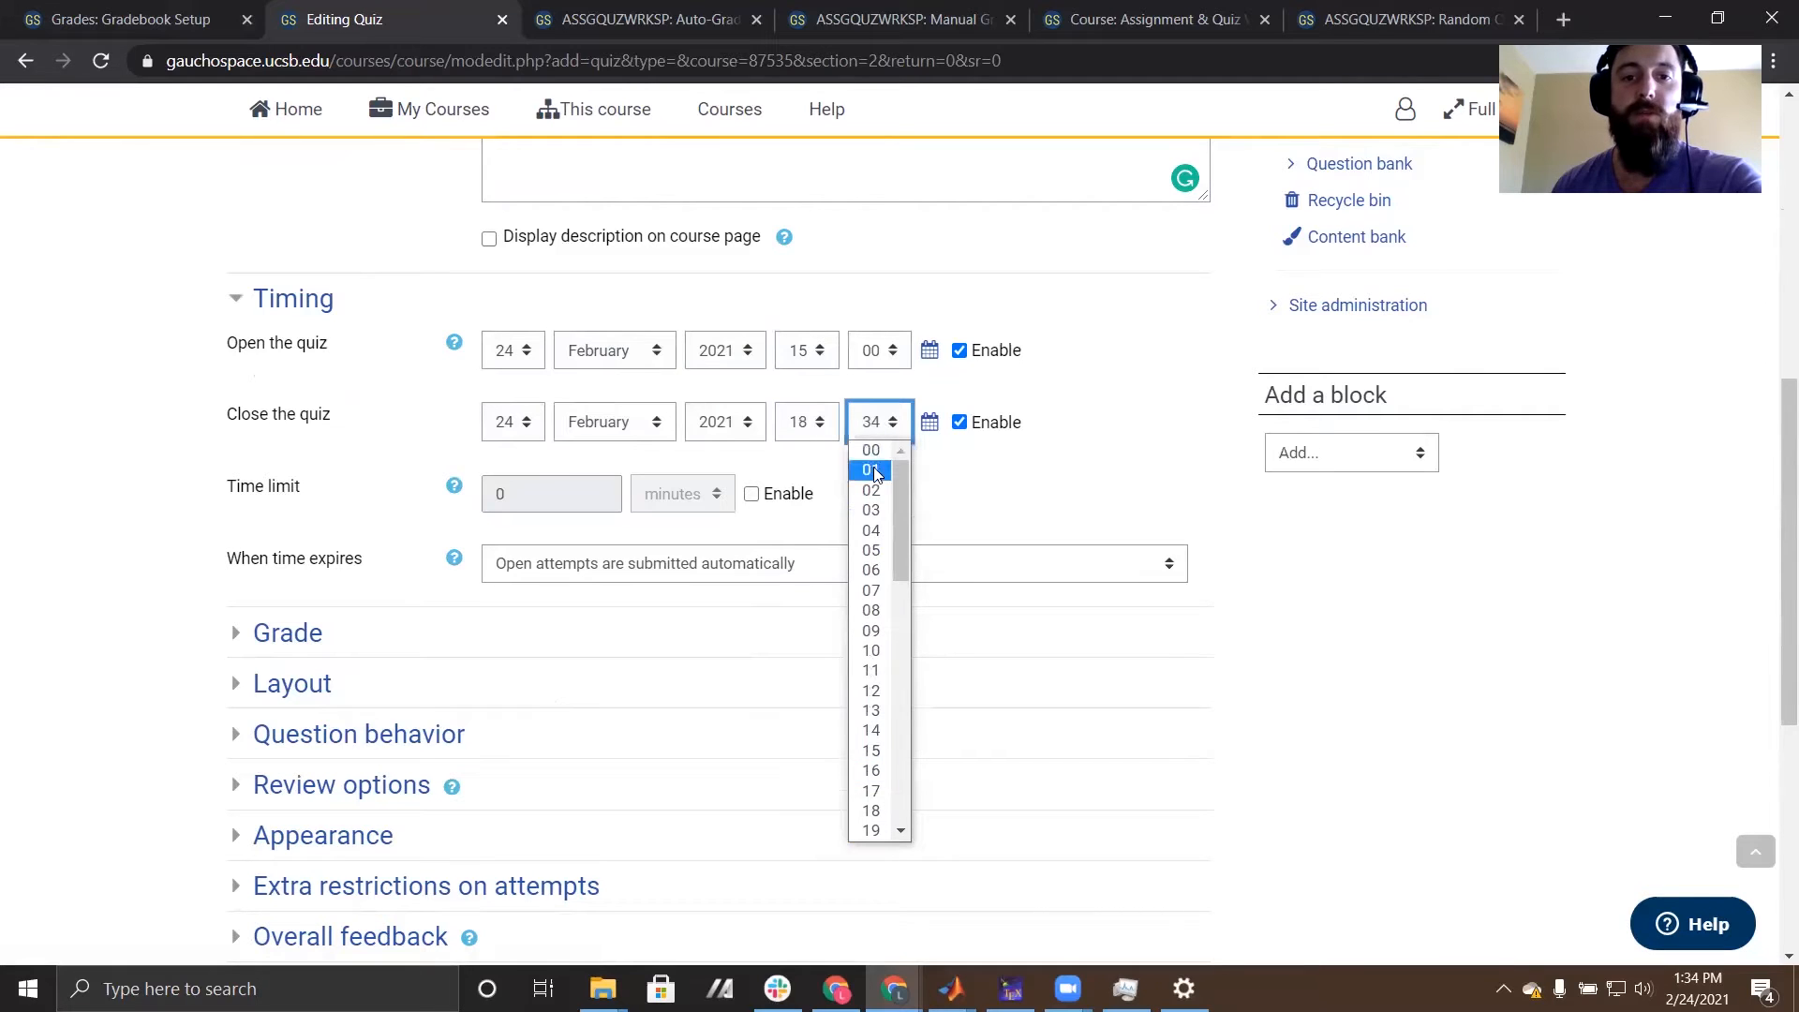
{"action": "left_click", "coordinate": [871, 451]}
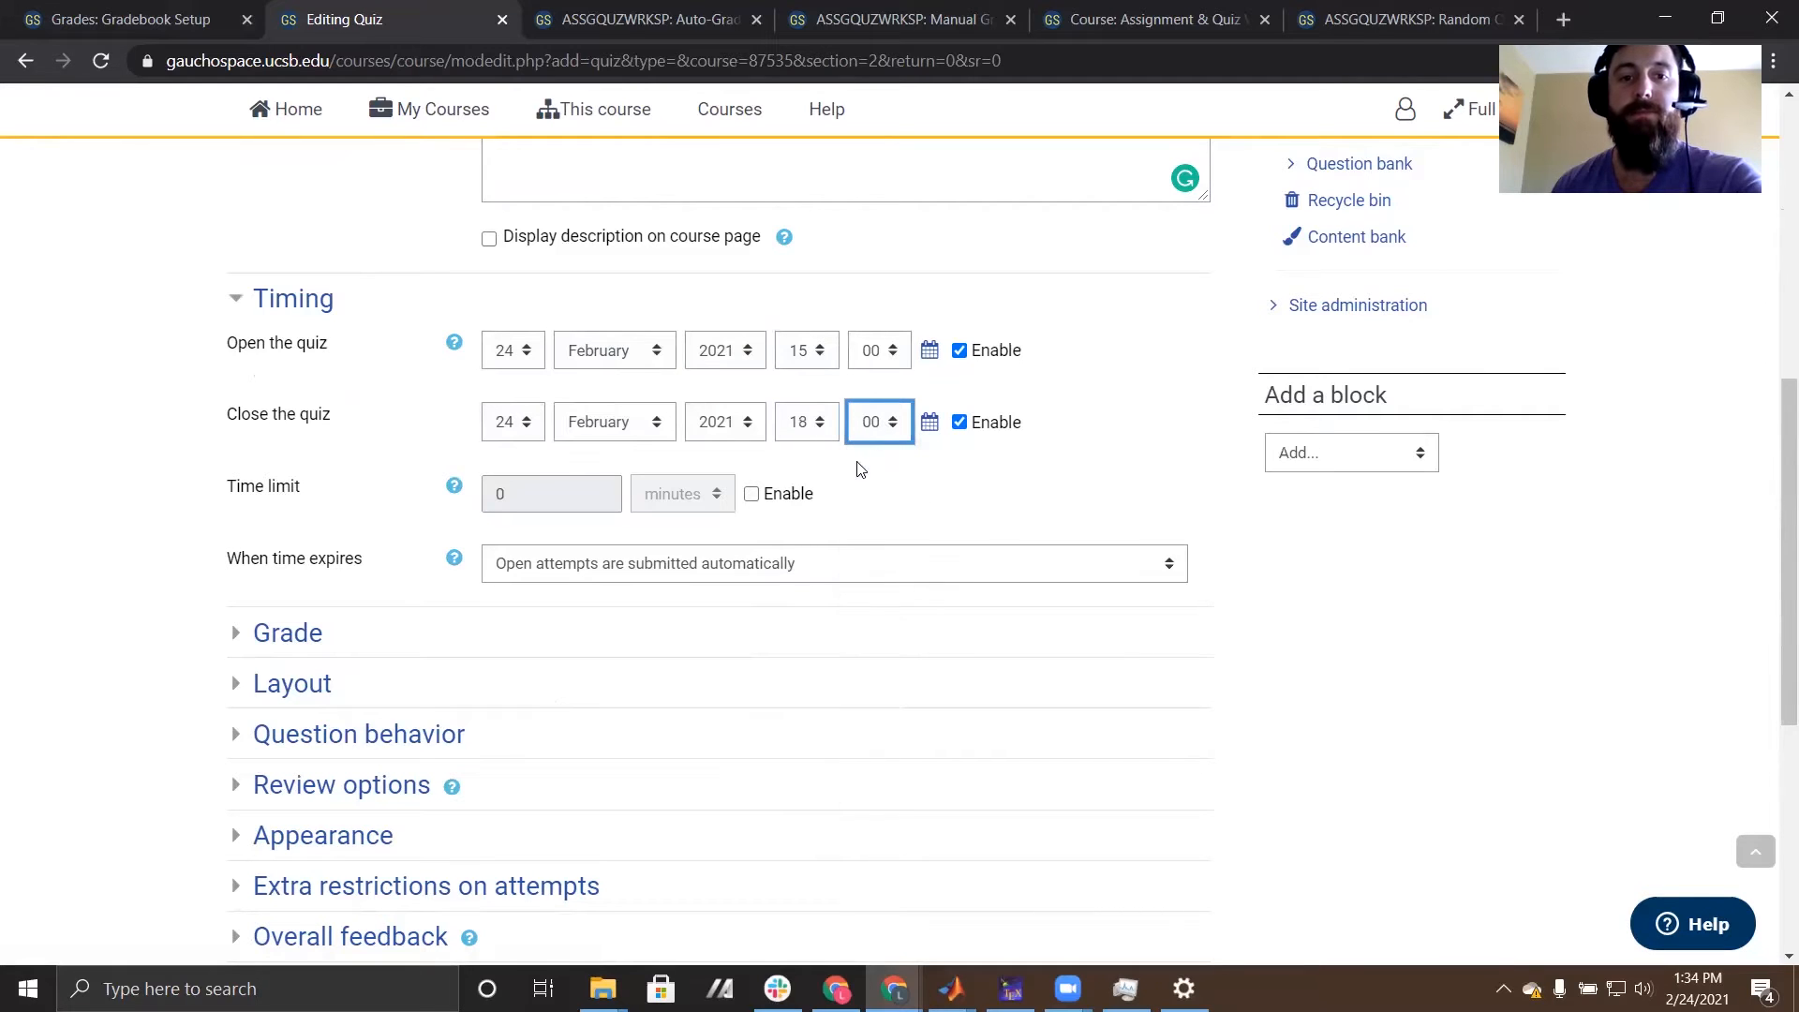
- Enable the quiz's time limit, set it to 60 minutes and review the timing settings
{"action": "left_click", "coordinate": [752, 494]}
{"action": "left_click_drag", "start_coordinate": [583, 502], "coordinate": [482, 494]}
{"action": "type", "text": "6"}
{"action": "left_click", "coordinate": [1034, 499]}
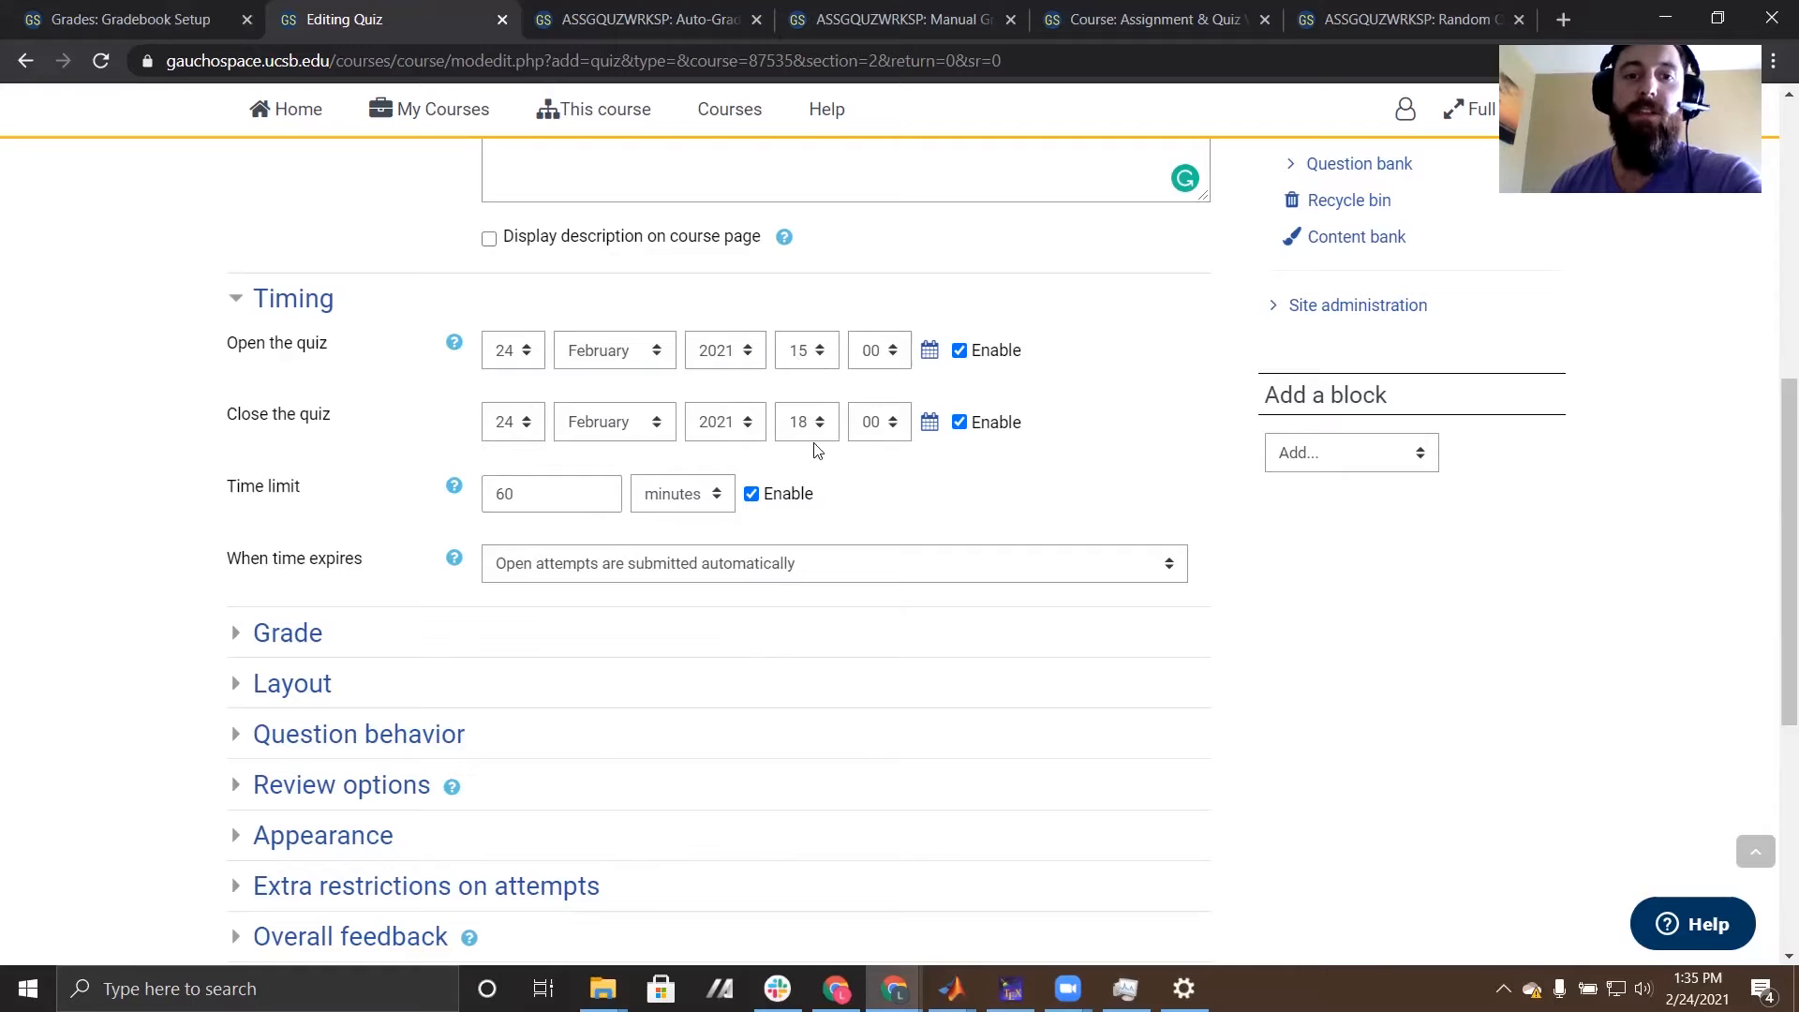
{"action": "scroll", "coordinate": [1041, 394], "scroll_direction": "down", "scroll_amount": 1}
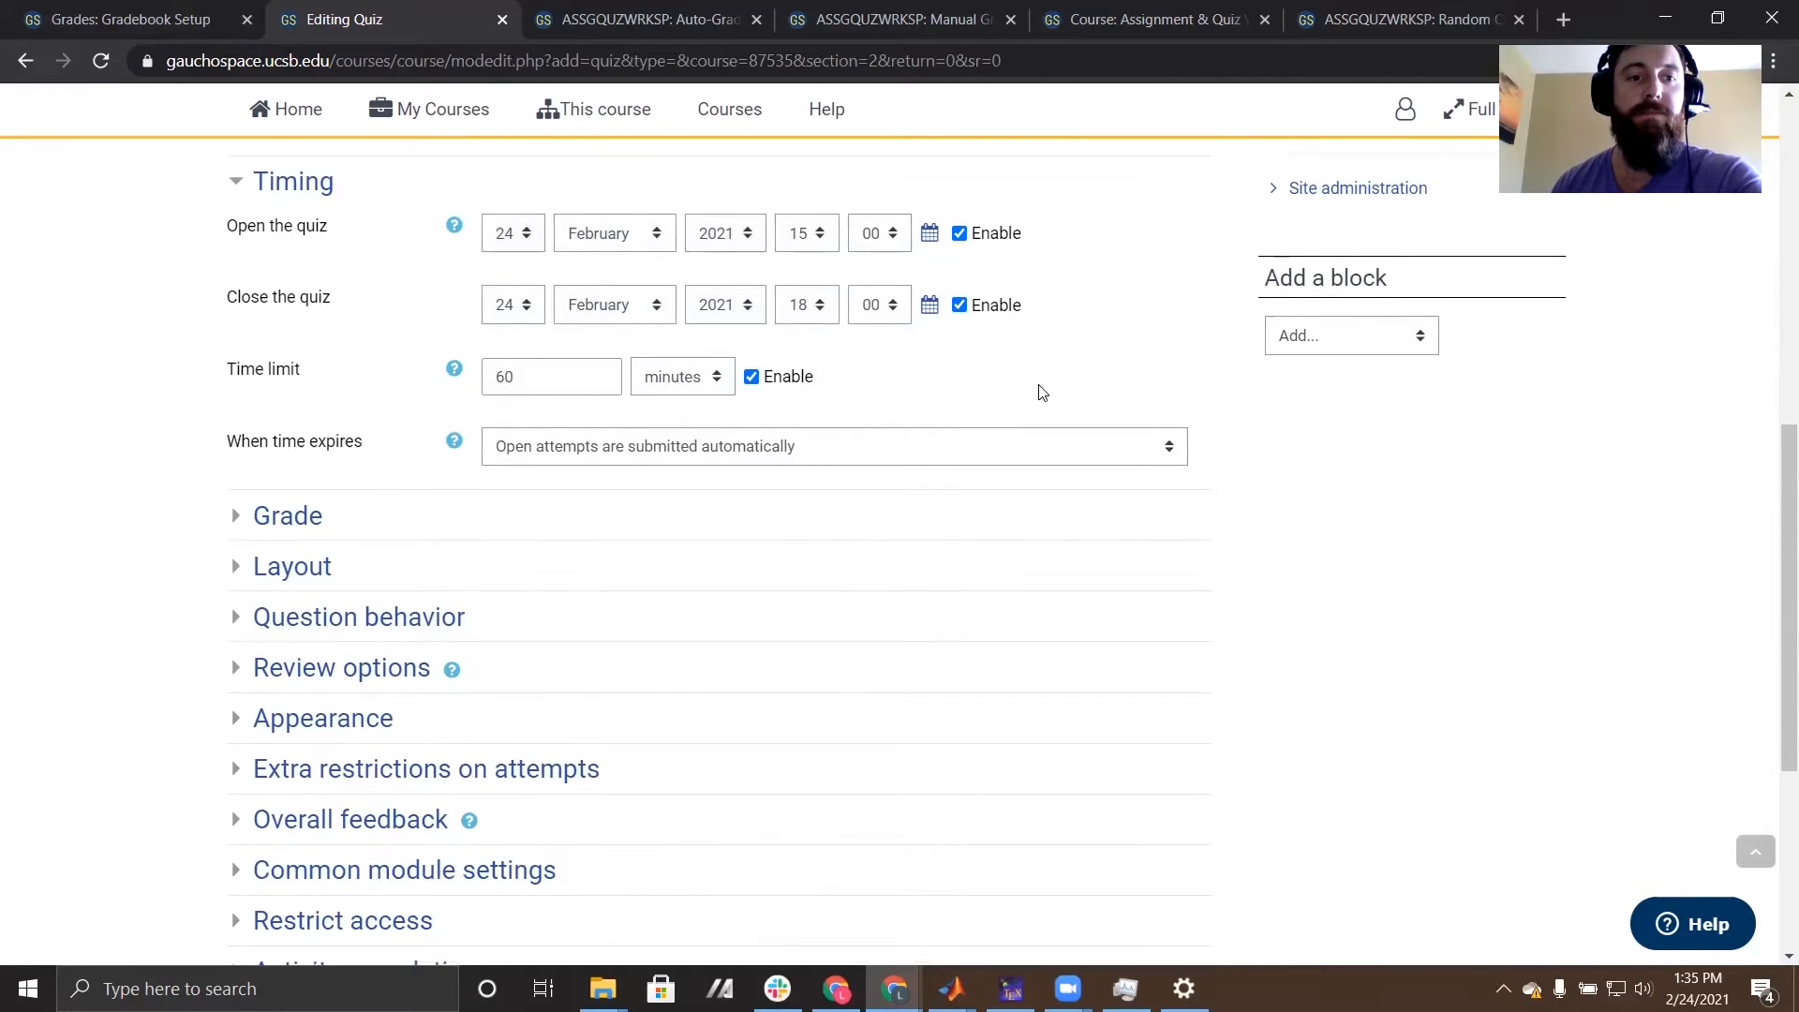
{"action": "scroll", "coordinate": [165, 393], "scroll_direction": "down", "scroll_amount": 1}
{"action": "scroll", "coordinate": [153, 353], "scroll_direction": "up", "scroll_amount": 1}
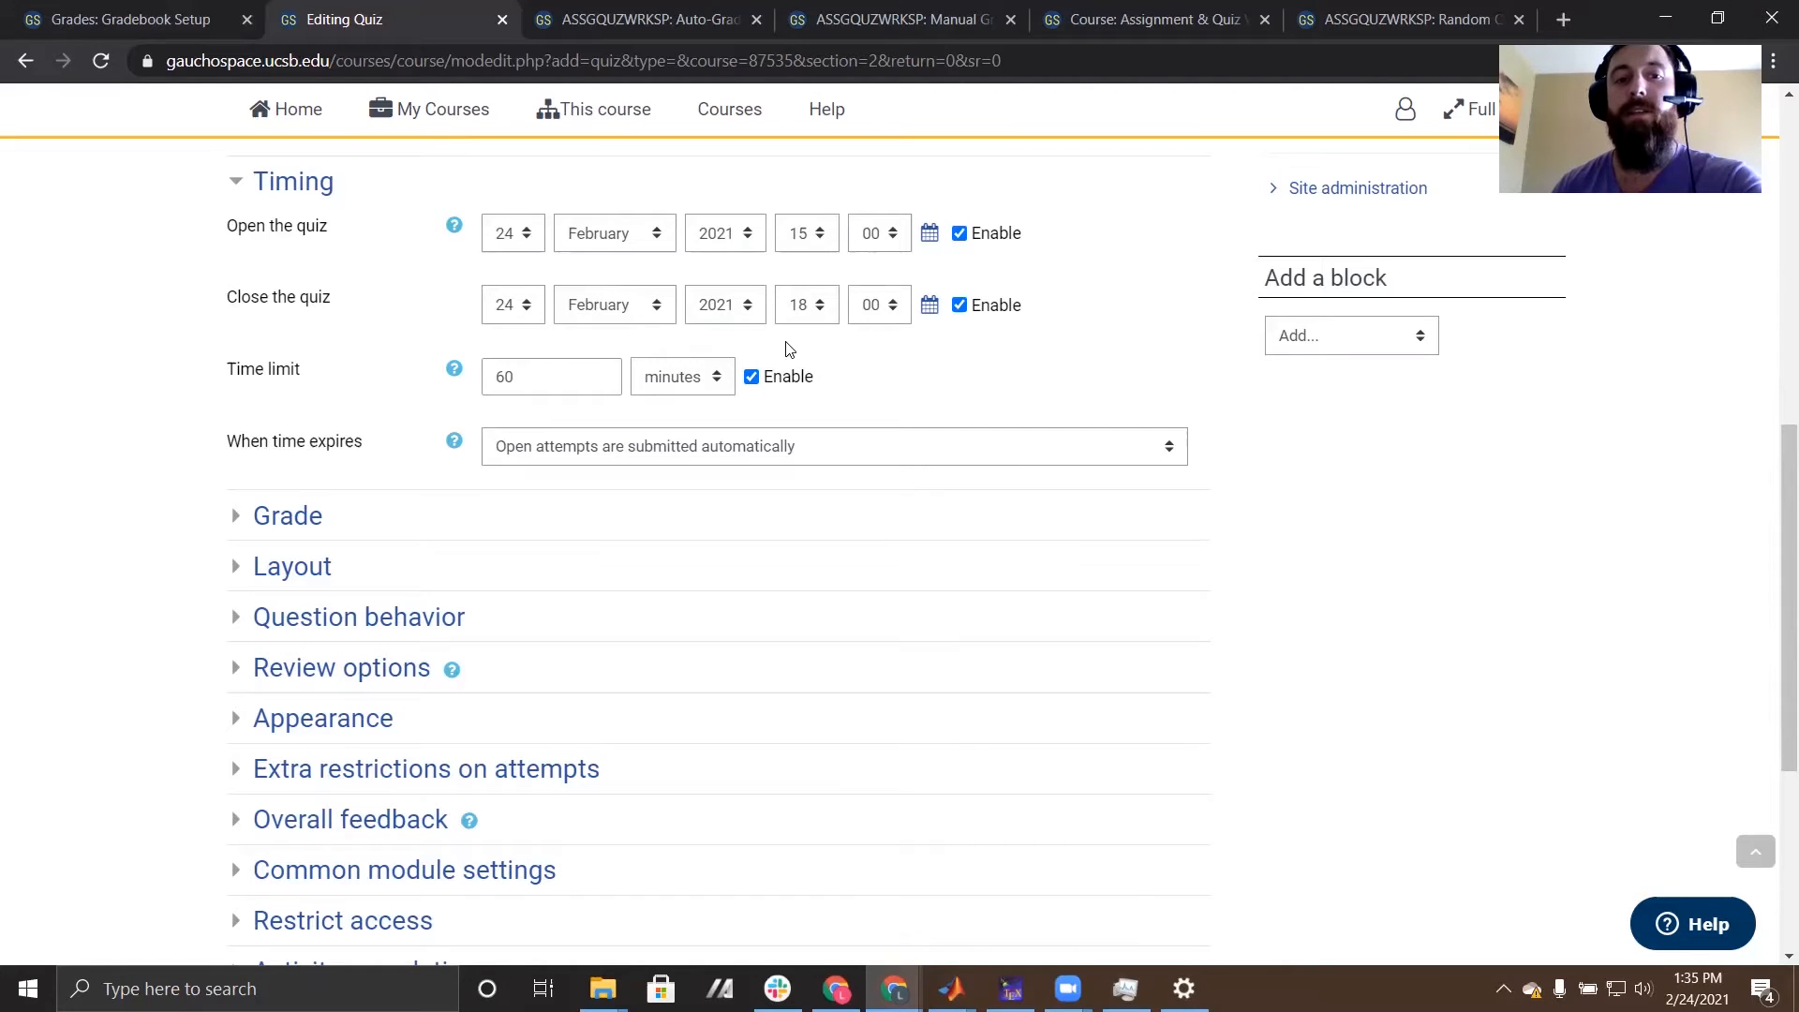
- Review the choices for what happens when the quiz time expires, and expand the grade settings
{"action": "left_click", "coordinate": [837, 458]}
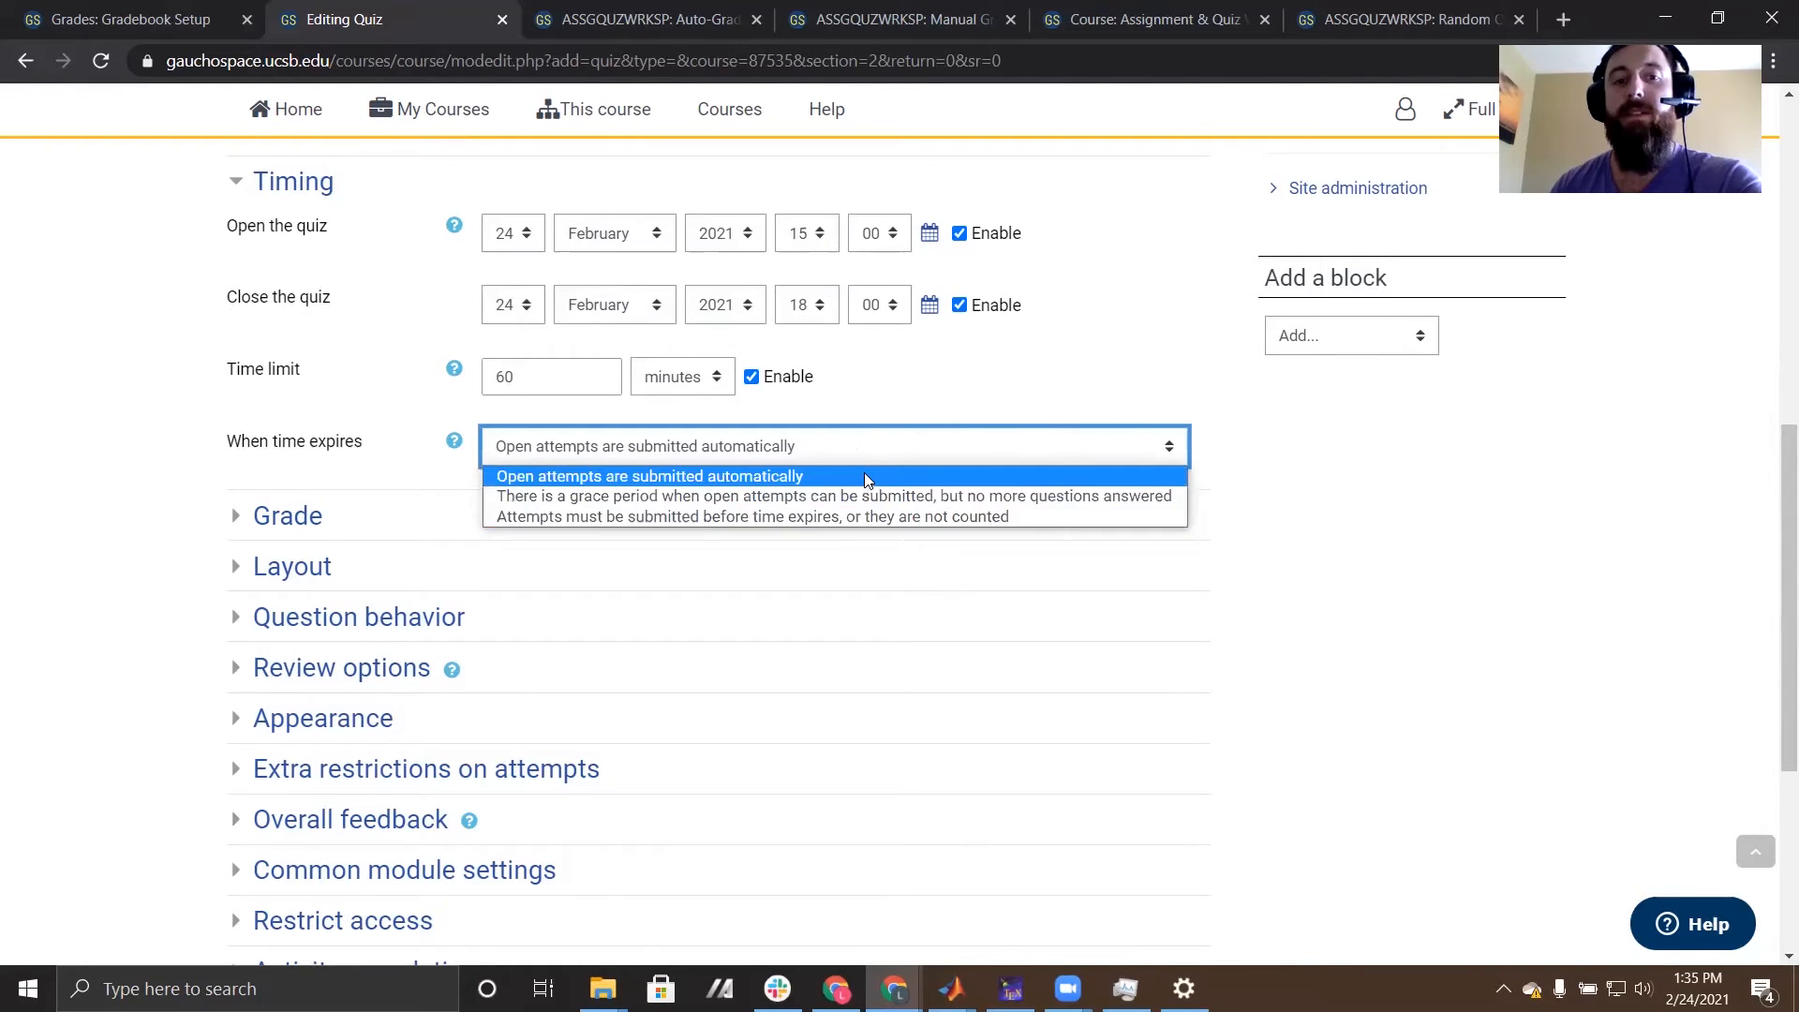
{"action": "left_click", "coordinate": [1087, 309]}
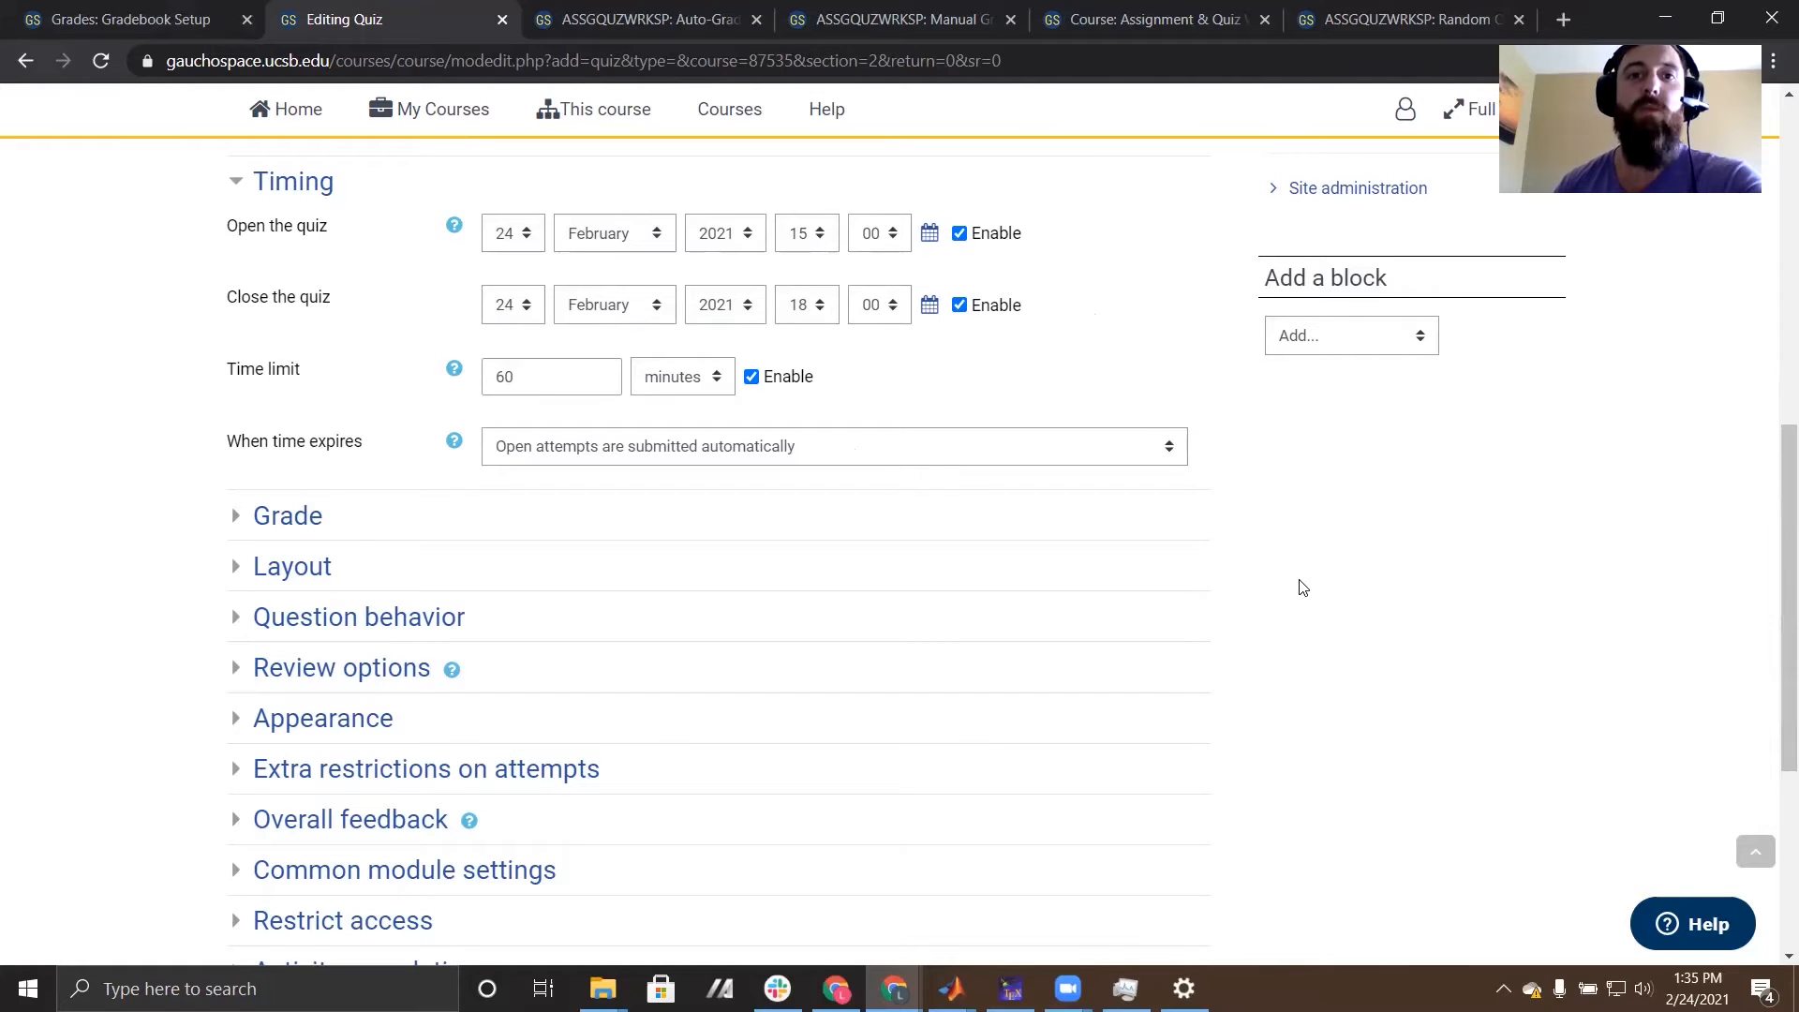
{"action": "scroll", "coordinate": [1471, 571], "scroll_direction": "down", "scroll_amount": 1}
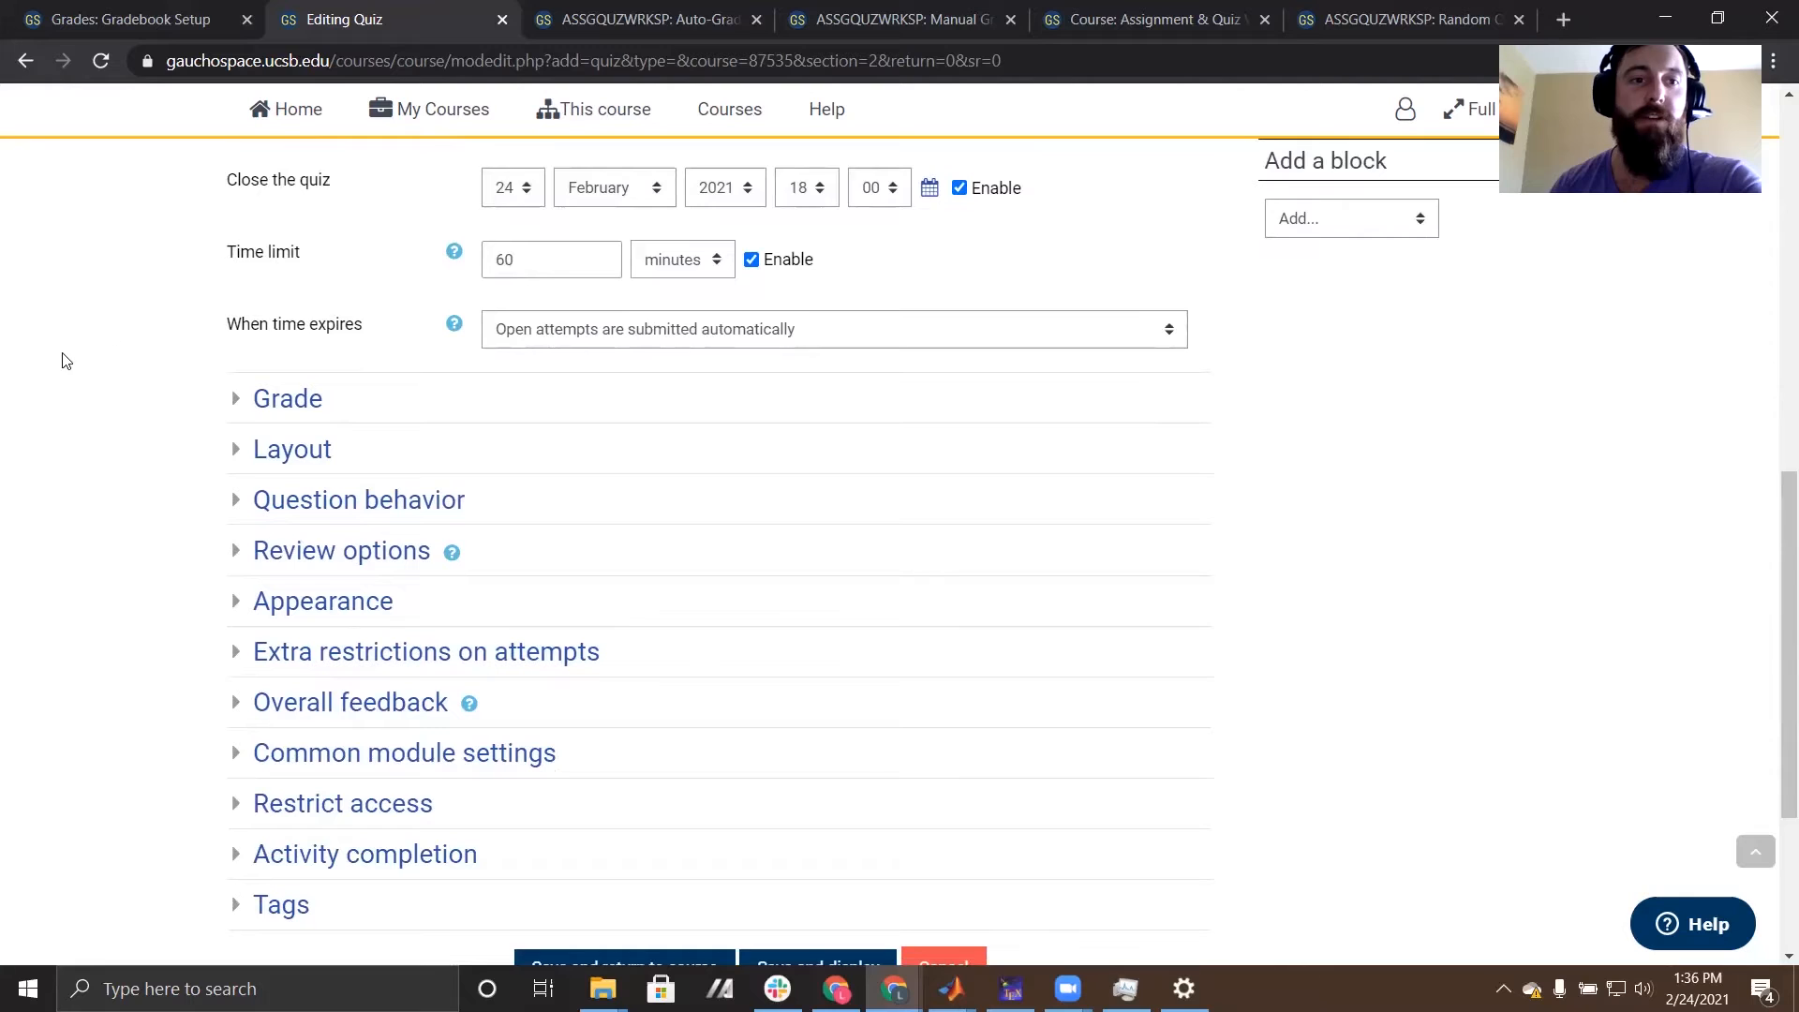
{"action": "scroll", "coordinate": [60, 364], "scroll_direction": "down", "scroll_amount": 1}
{"action": "left_click", "coordinate": [233, 285]}
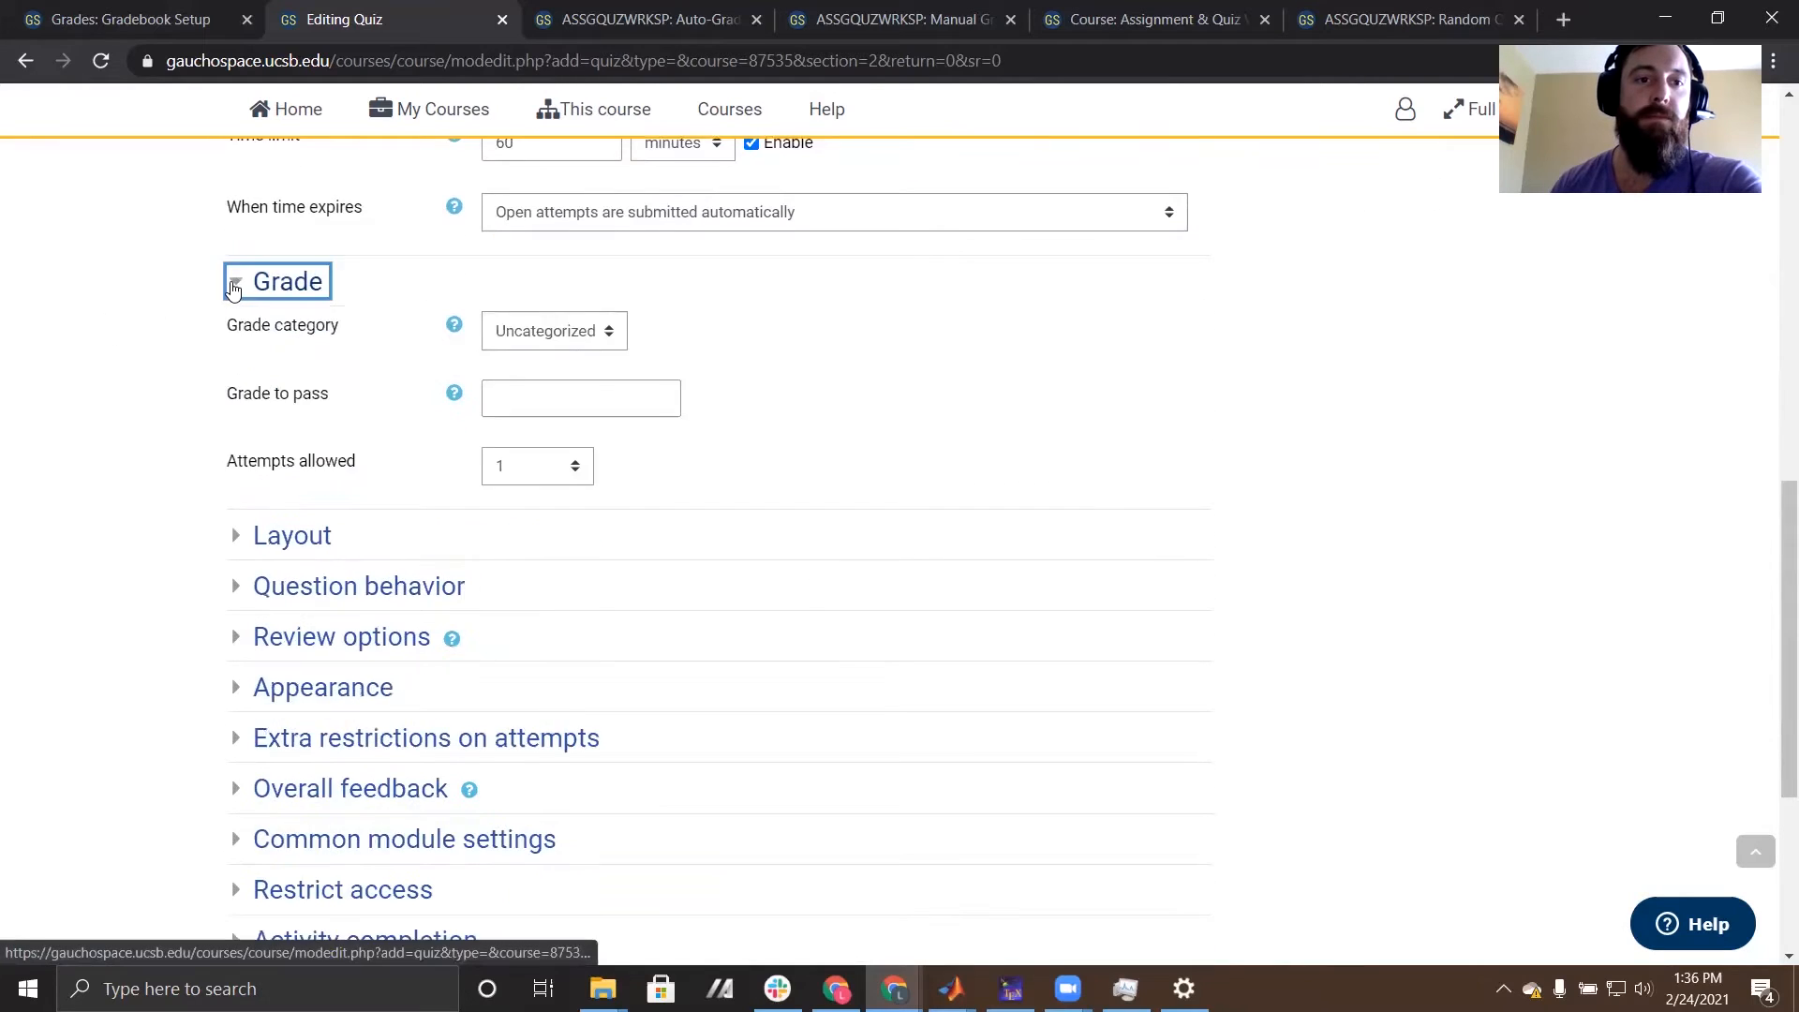
- Expand the layout settings, try a new page every 3 questions, and set it to every question
{"action": "scroll", "coordinate": [230, 291], "scroll_direction": "down", "scroll_amount": 2}
{"action": "left_click", "coordinate": [234, 303]}
{"action": "scroll", "coordinate": [183, 300], "scroll_direction": "down", "scroll_amount": 1}
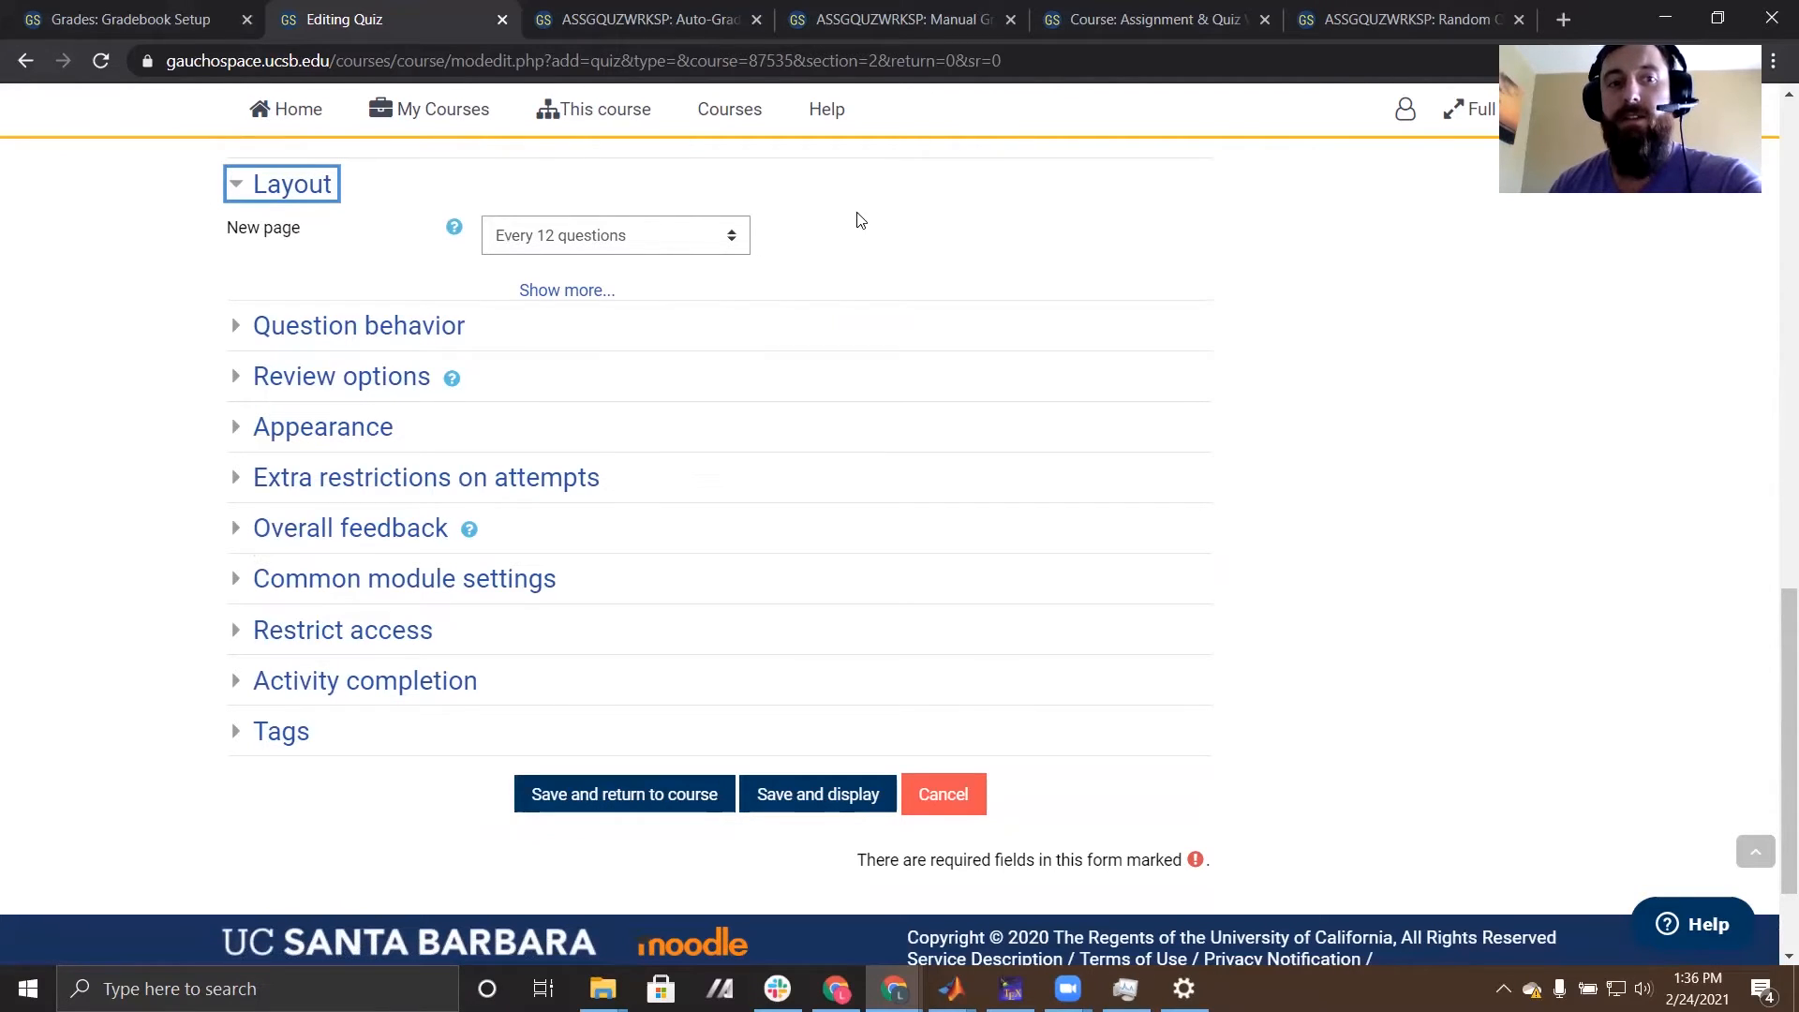
{"action": "left_click", "coordinate": [669, 244]}
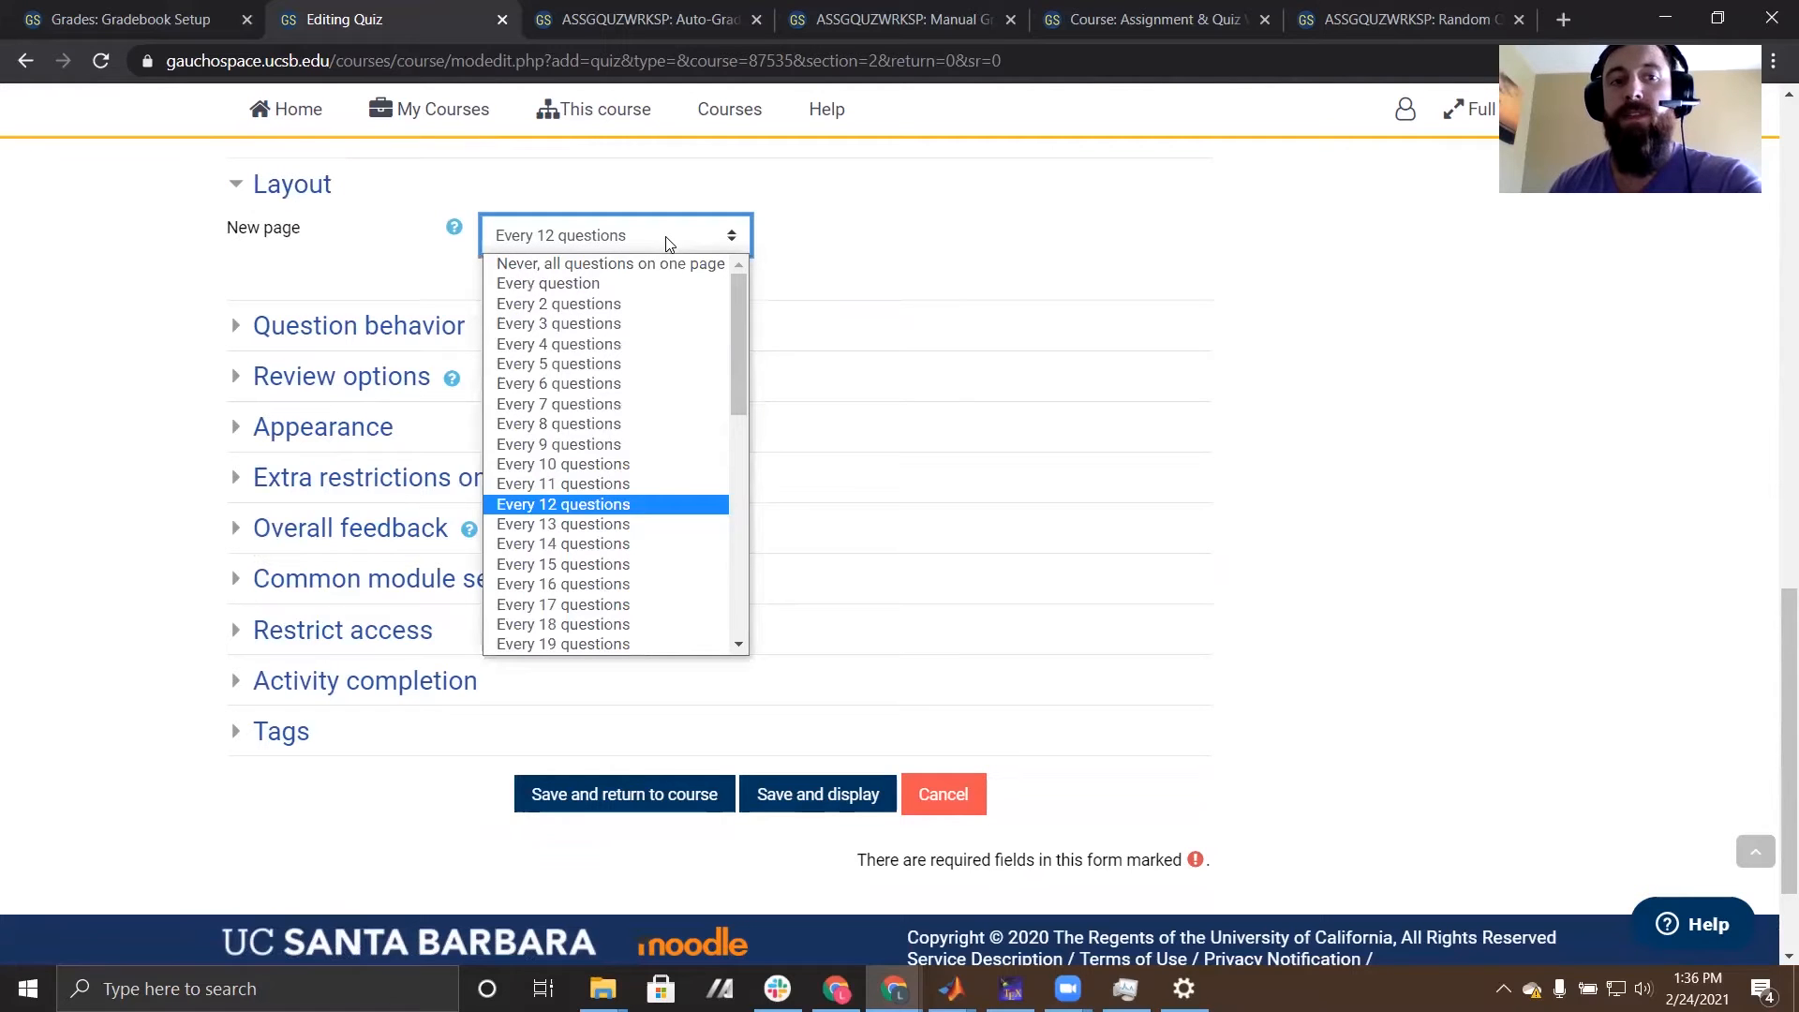
{"action": "left_click", "coordinate": [562, 322]}
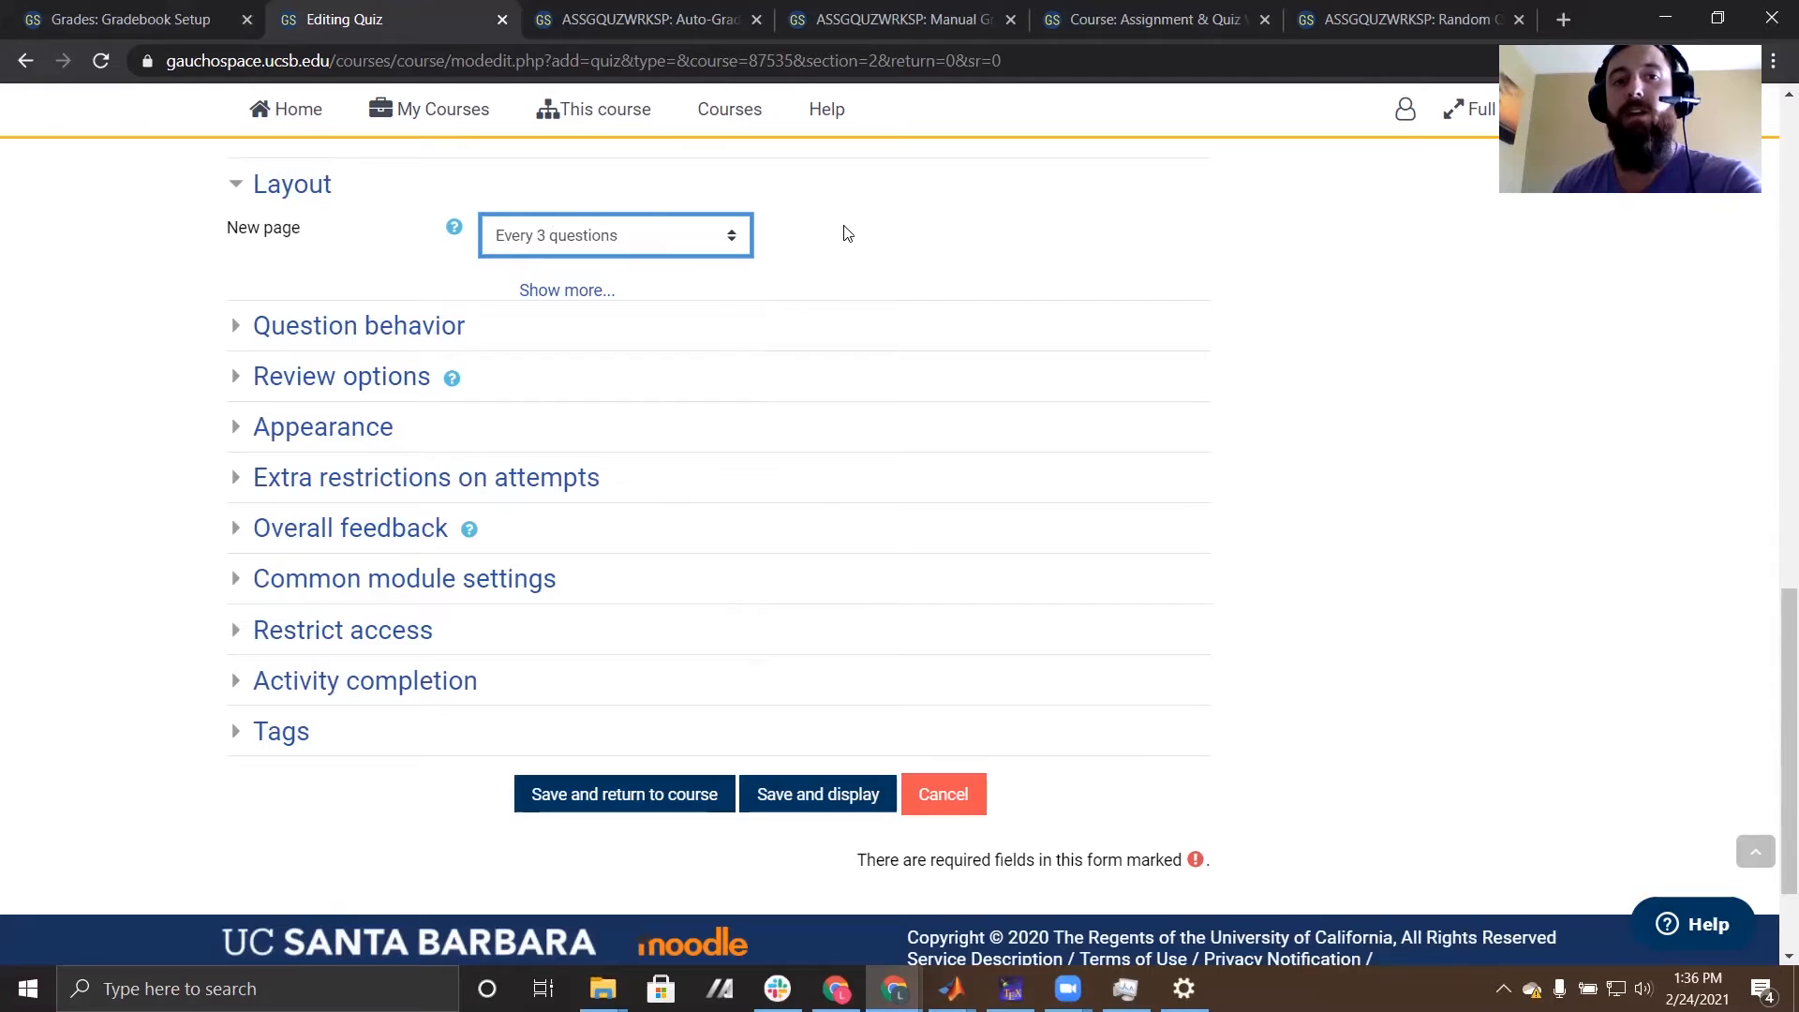
{"action": "left_click", "coordinate": [621, 235]}
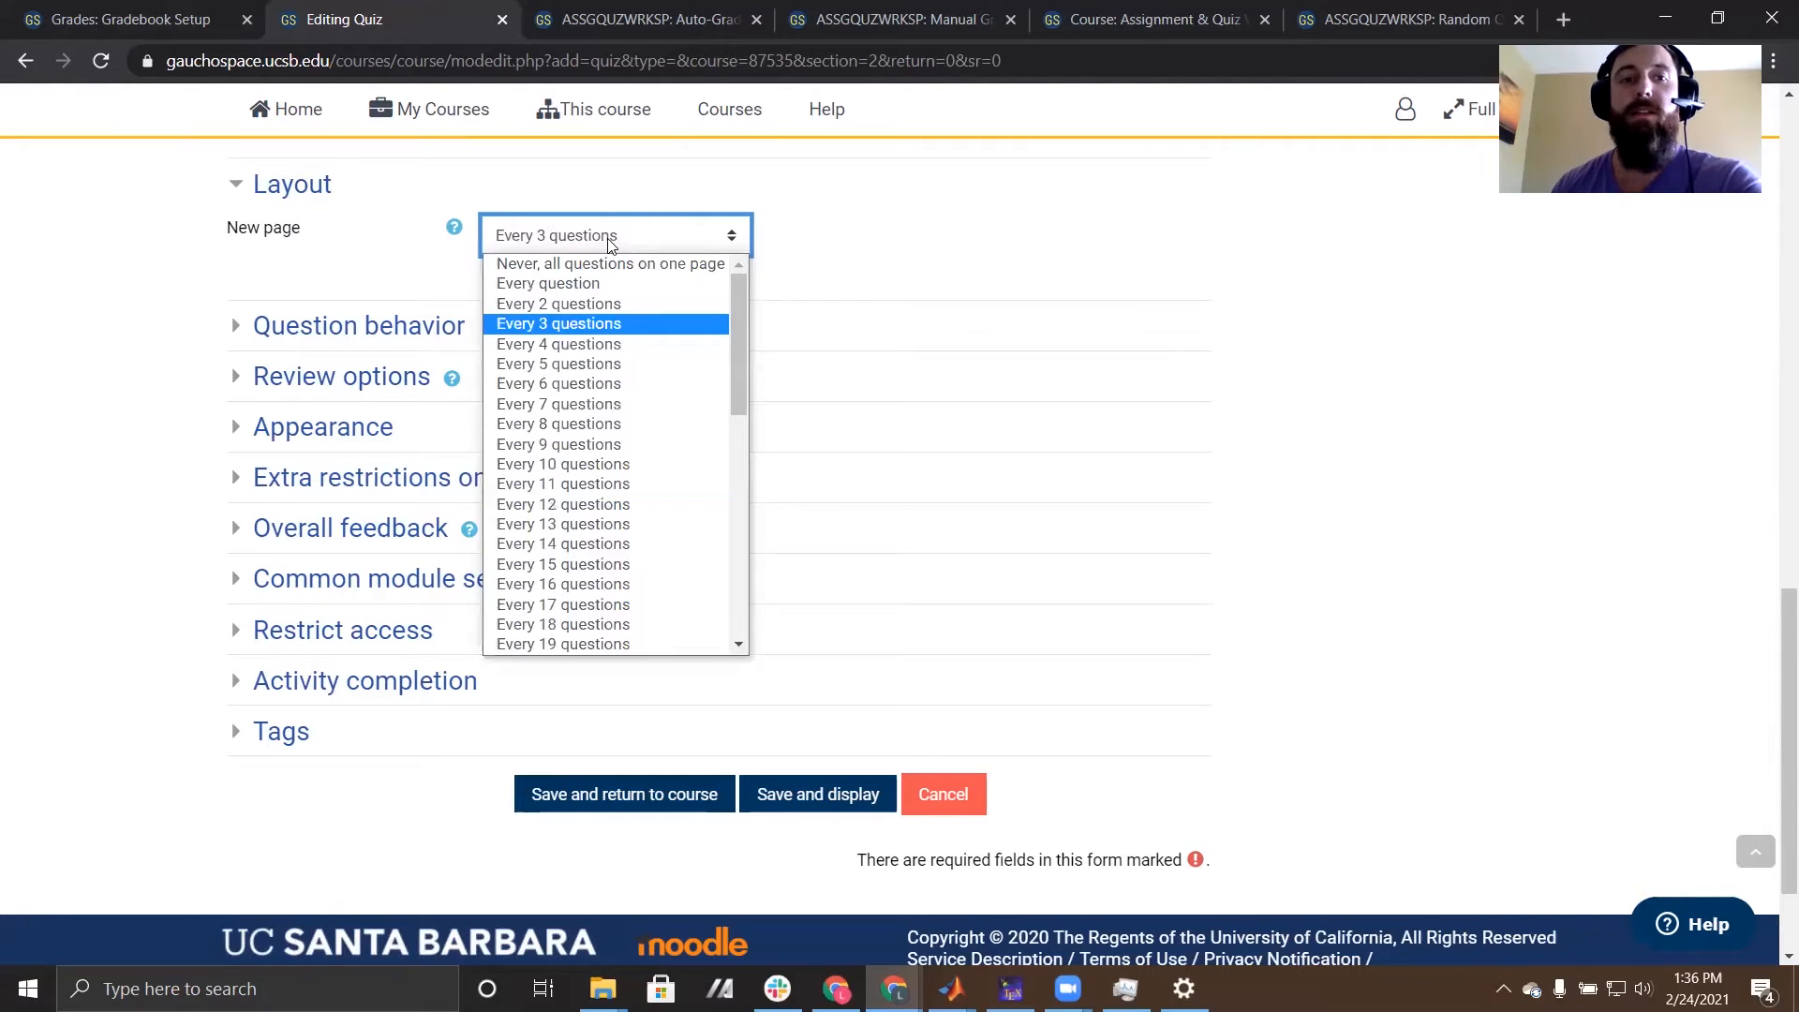
{"action": "left_click", "coordinate": [574, 282]}
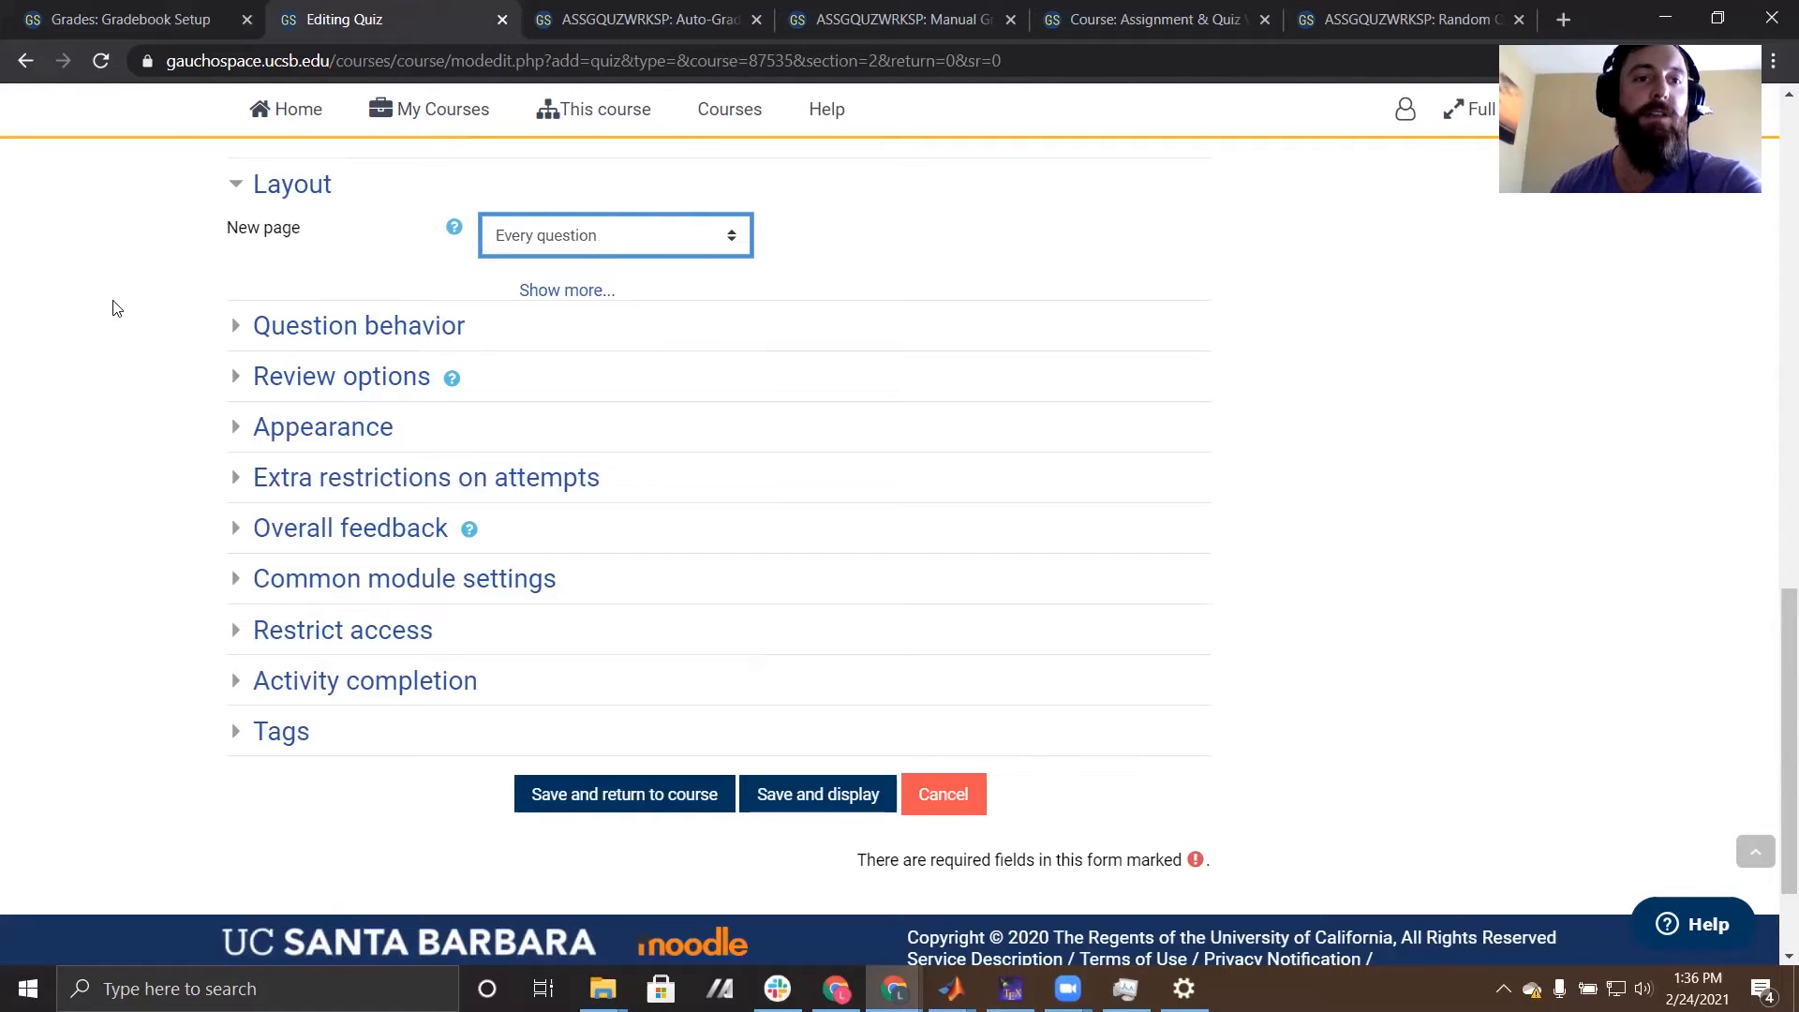
- Expand the review options and disable showing the attempt both immediately after the attempt and later while the quiz is still open
{"action": "left_click", "coordinate": [234, 375]}
{"action": "scroll", "coordinate": [152, 389], "scroll_direction": "down", "scroll_amount": 1}
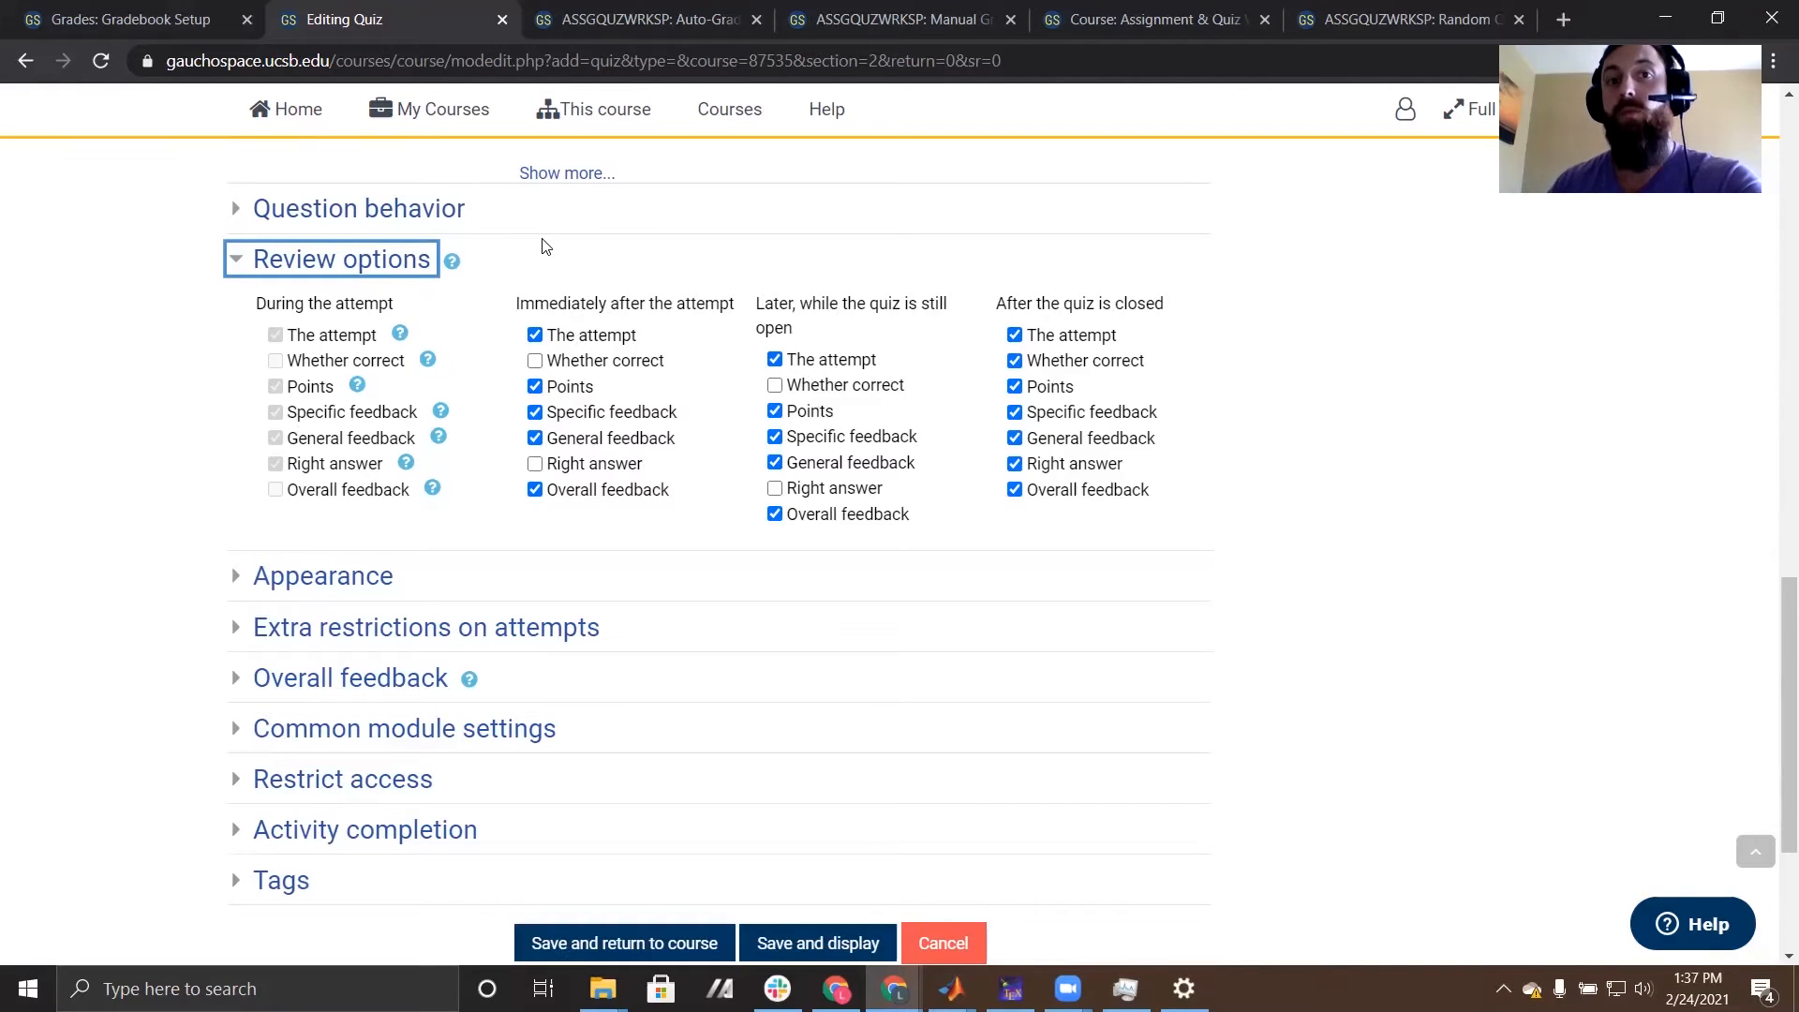
{"action": "left_click", "coordinate": [535, 361]}
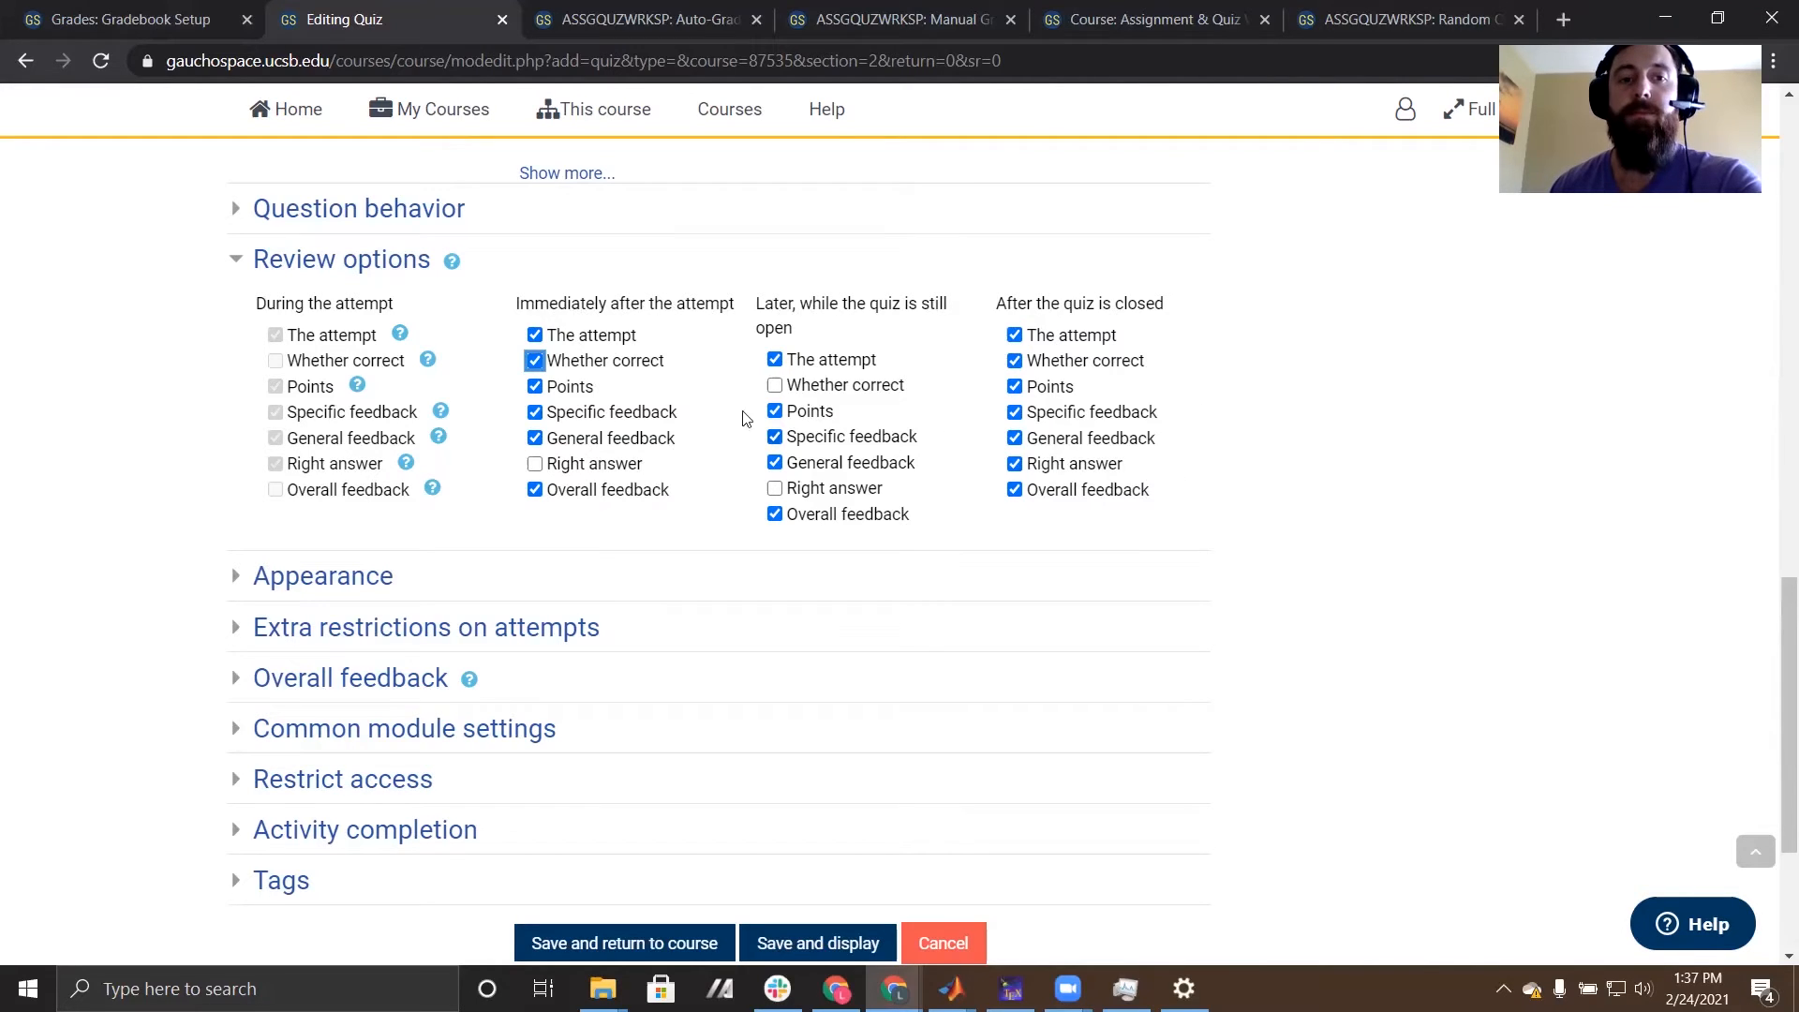
{"action": "left_click", "coordinate": [535, 360]}
{"action": "left_click", "coordinate": [535, 336]}
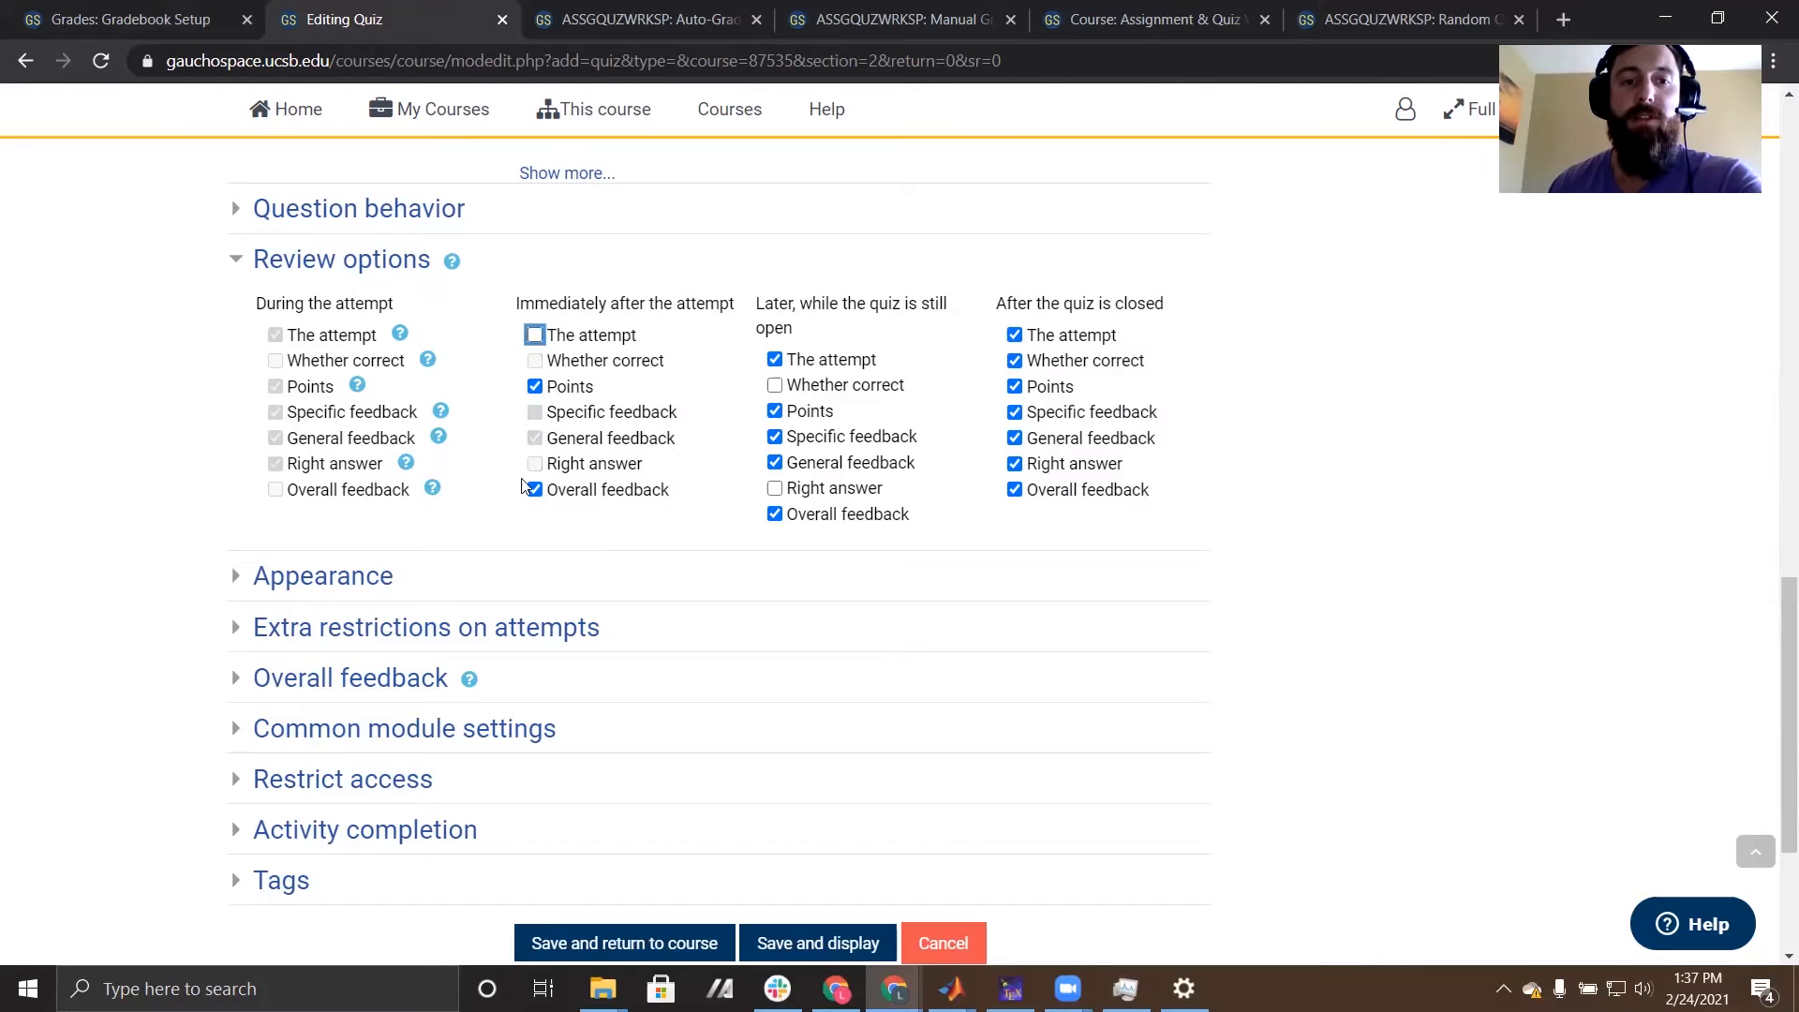
{"action": "left_click", "coordinate": [776, 360]}
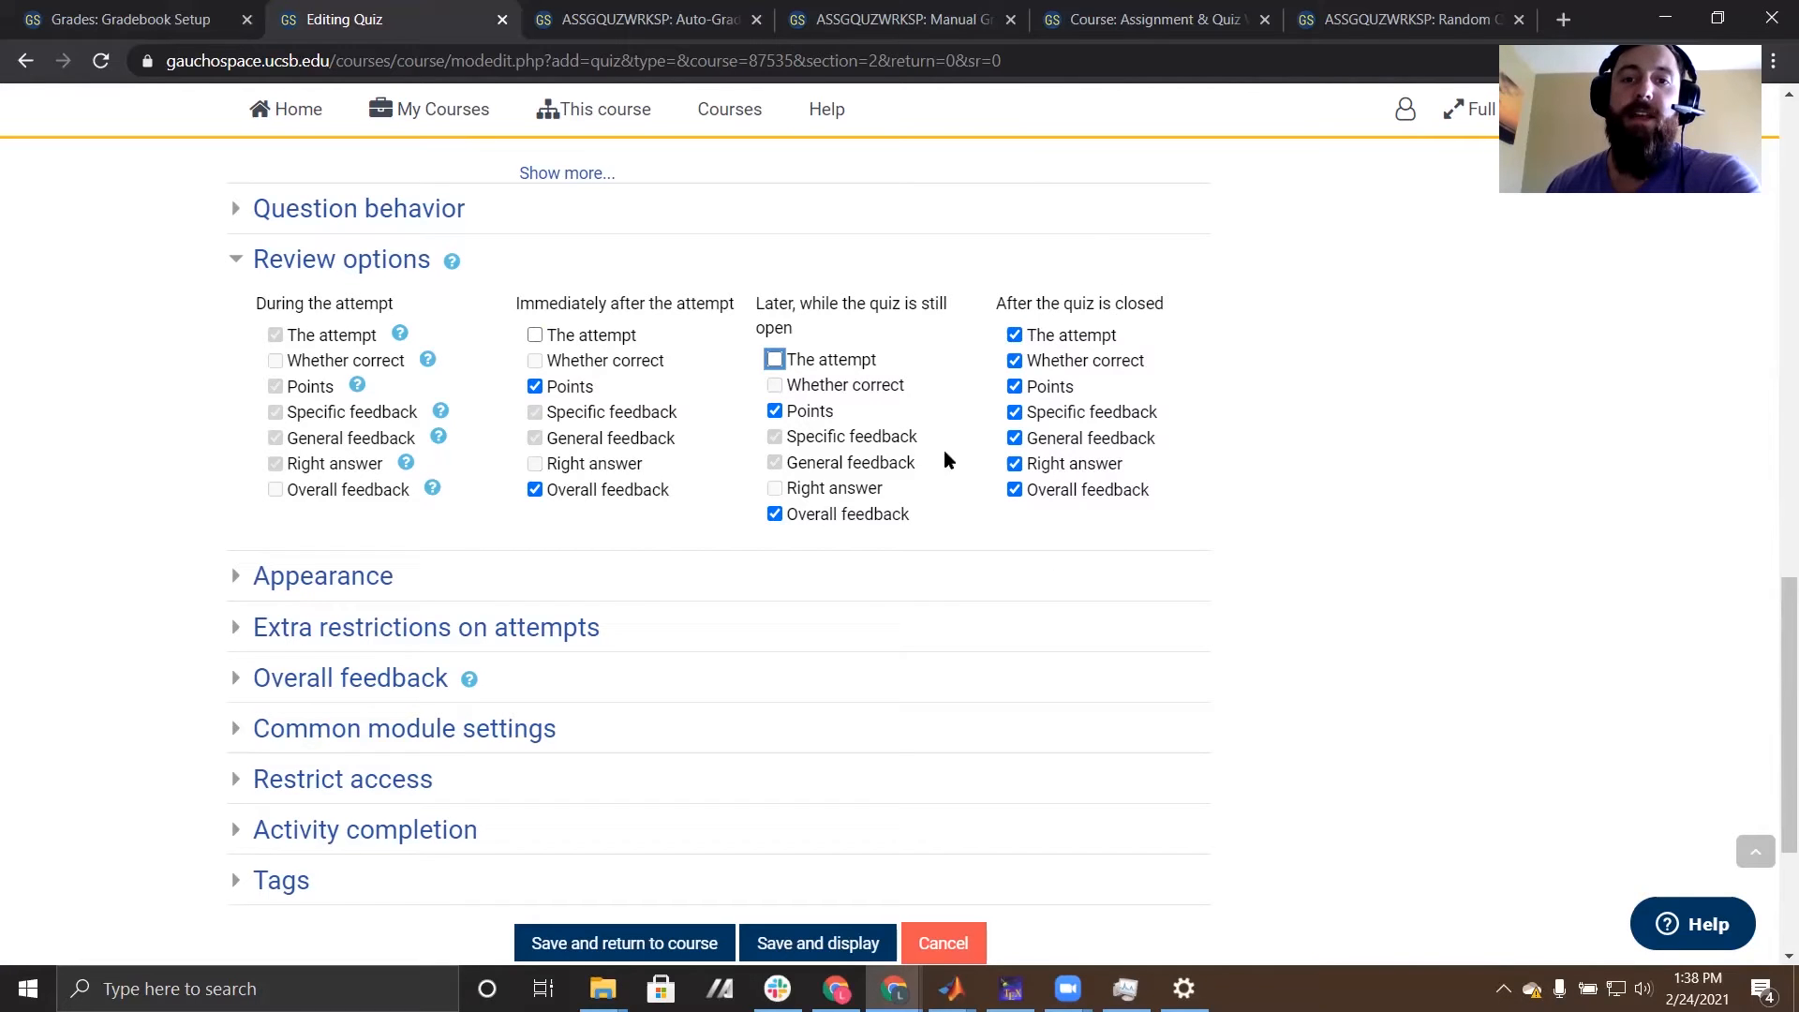
- Save and display the new quiz, and open its question editing page
{"action": "scroll", "coordinate": [1286, 475], "scroll_direction": "down", "scroll_amount": 1}
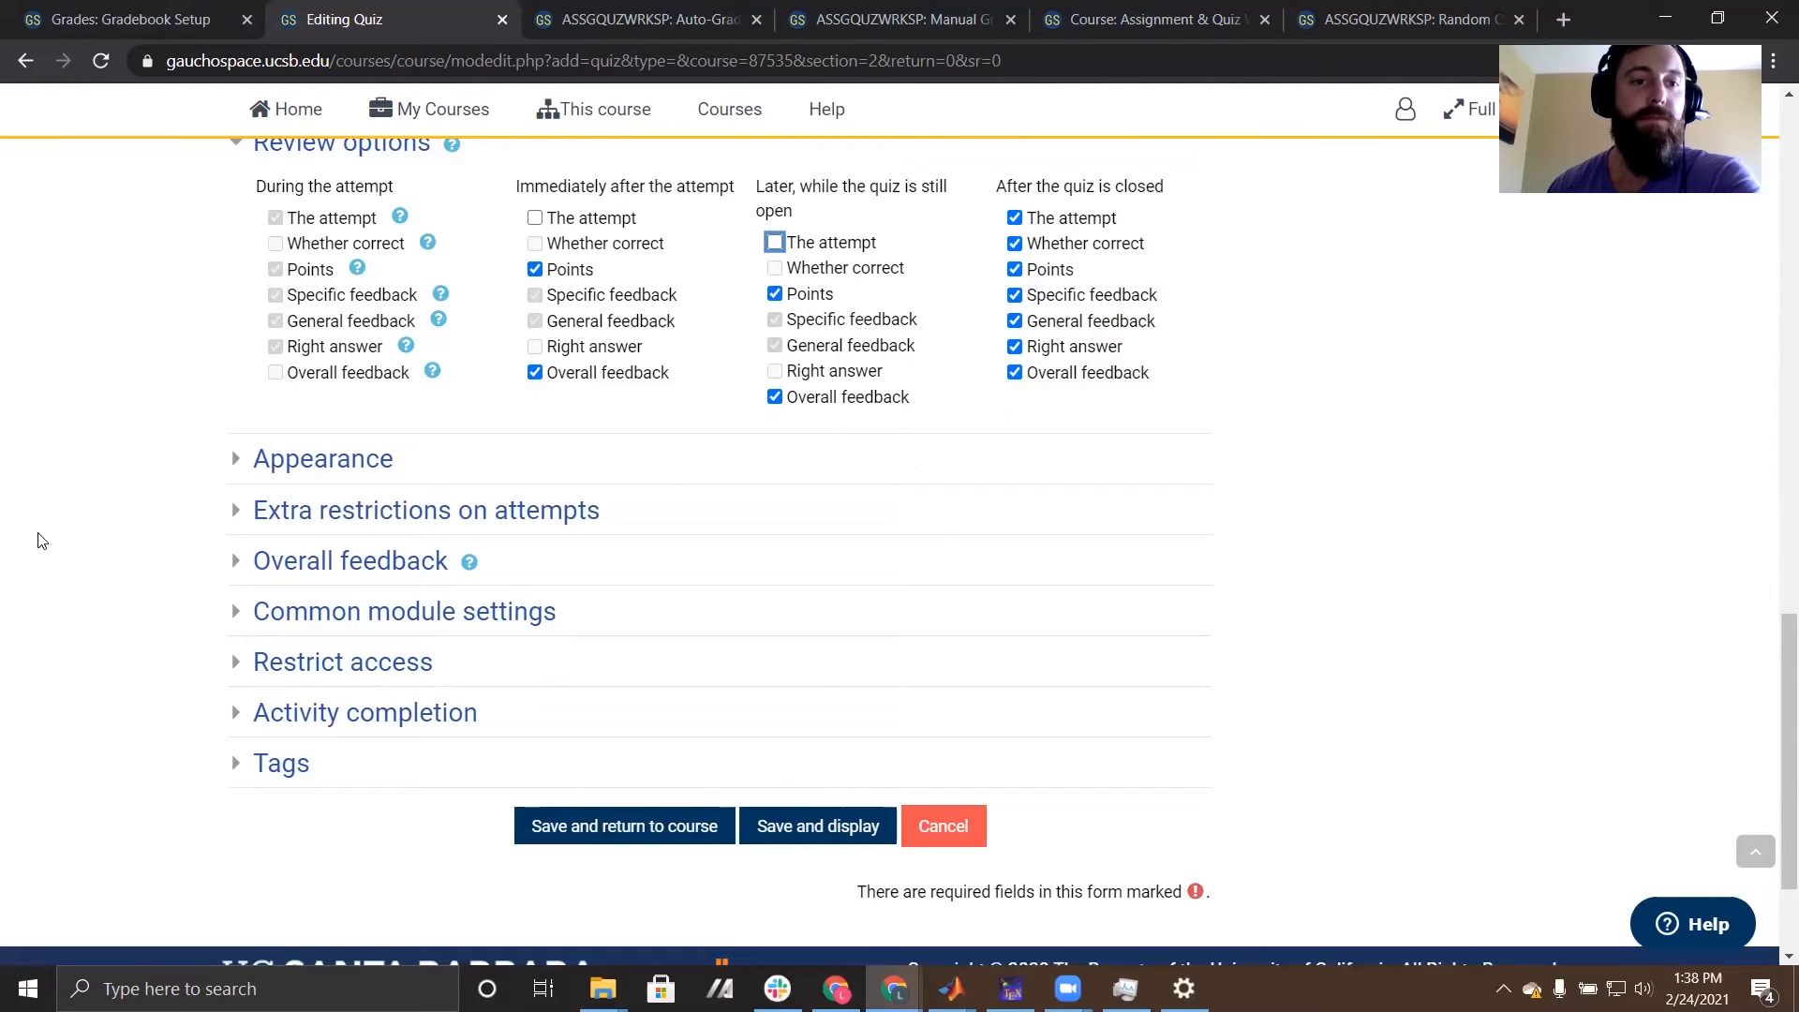
{"action": "scroll", "coordinate": [47, 540], "scroll_direction": "down", "scroll_amount": 1}
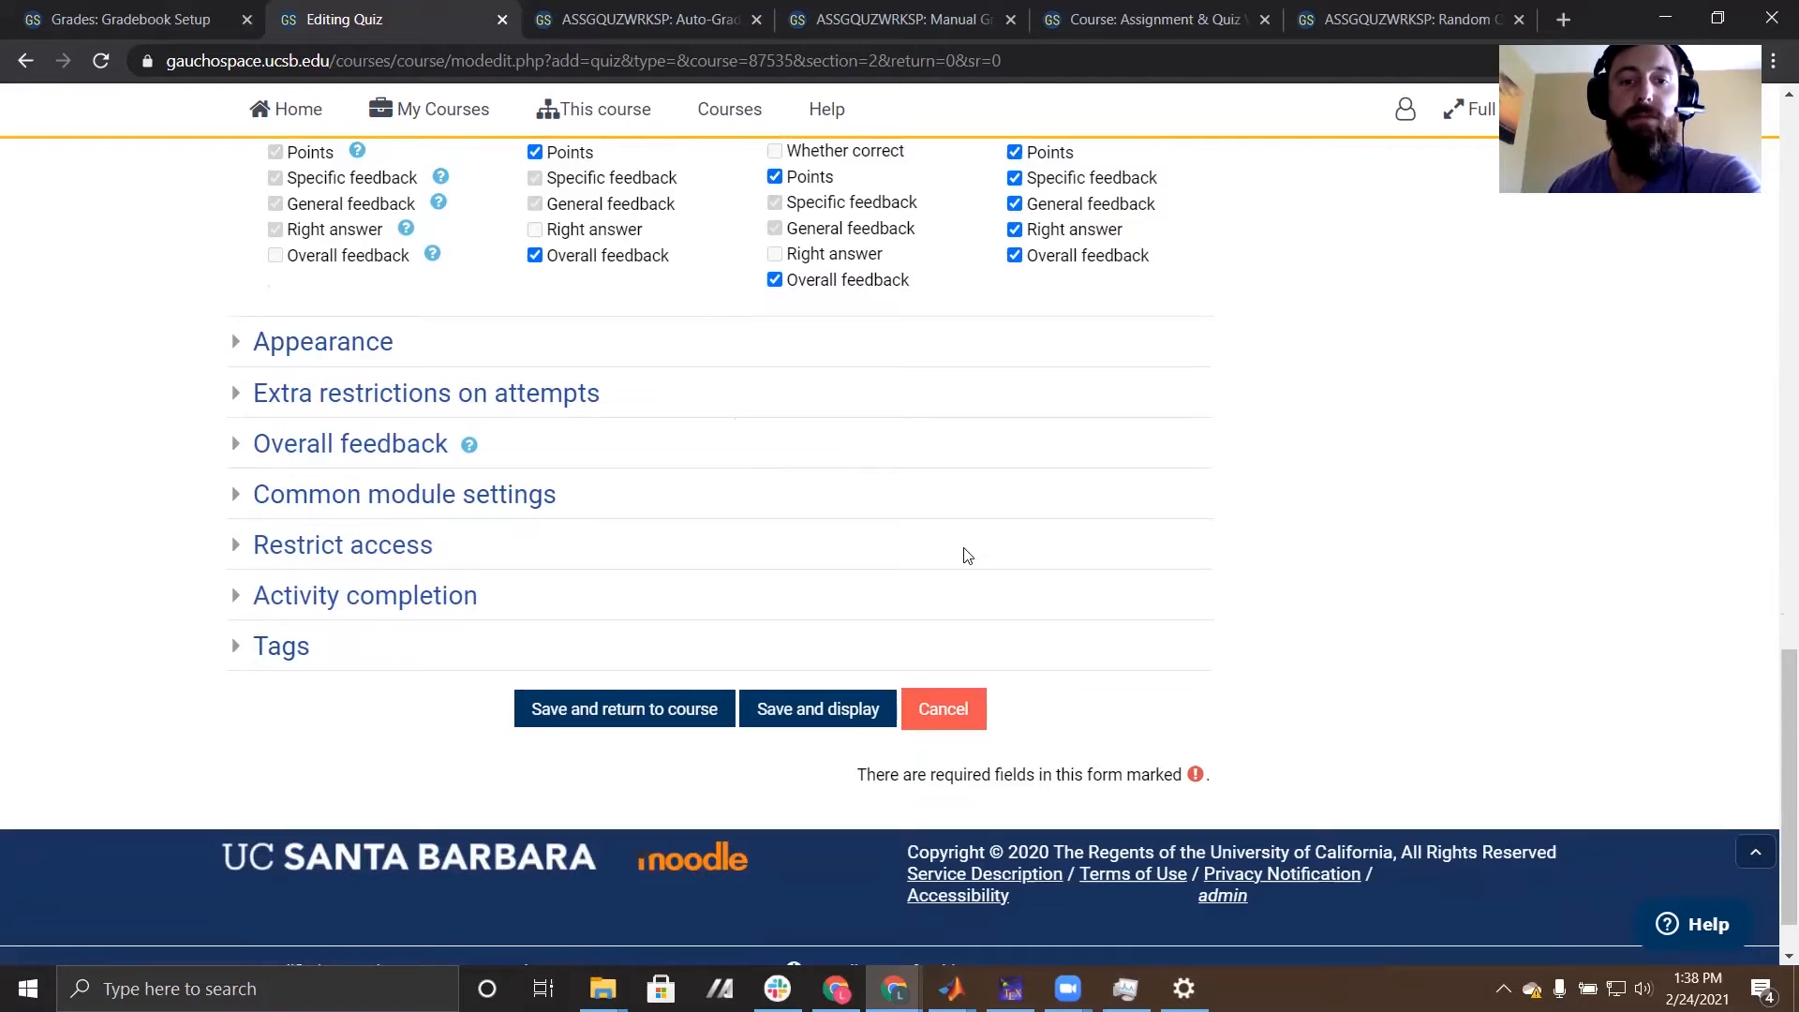
{"action": "left_click", "coordinate": [830, 711]}
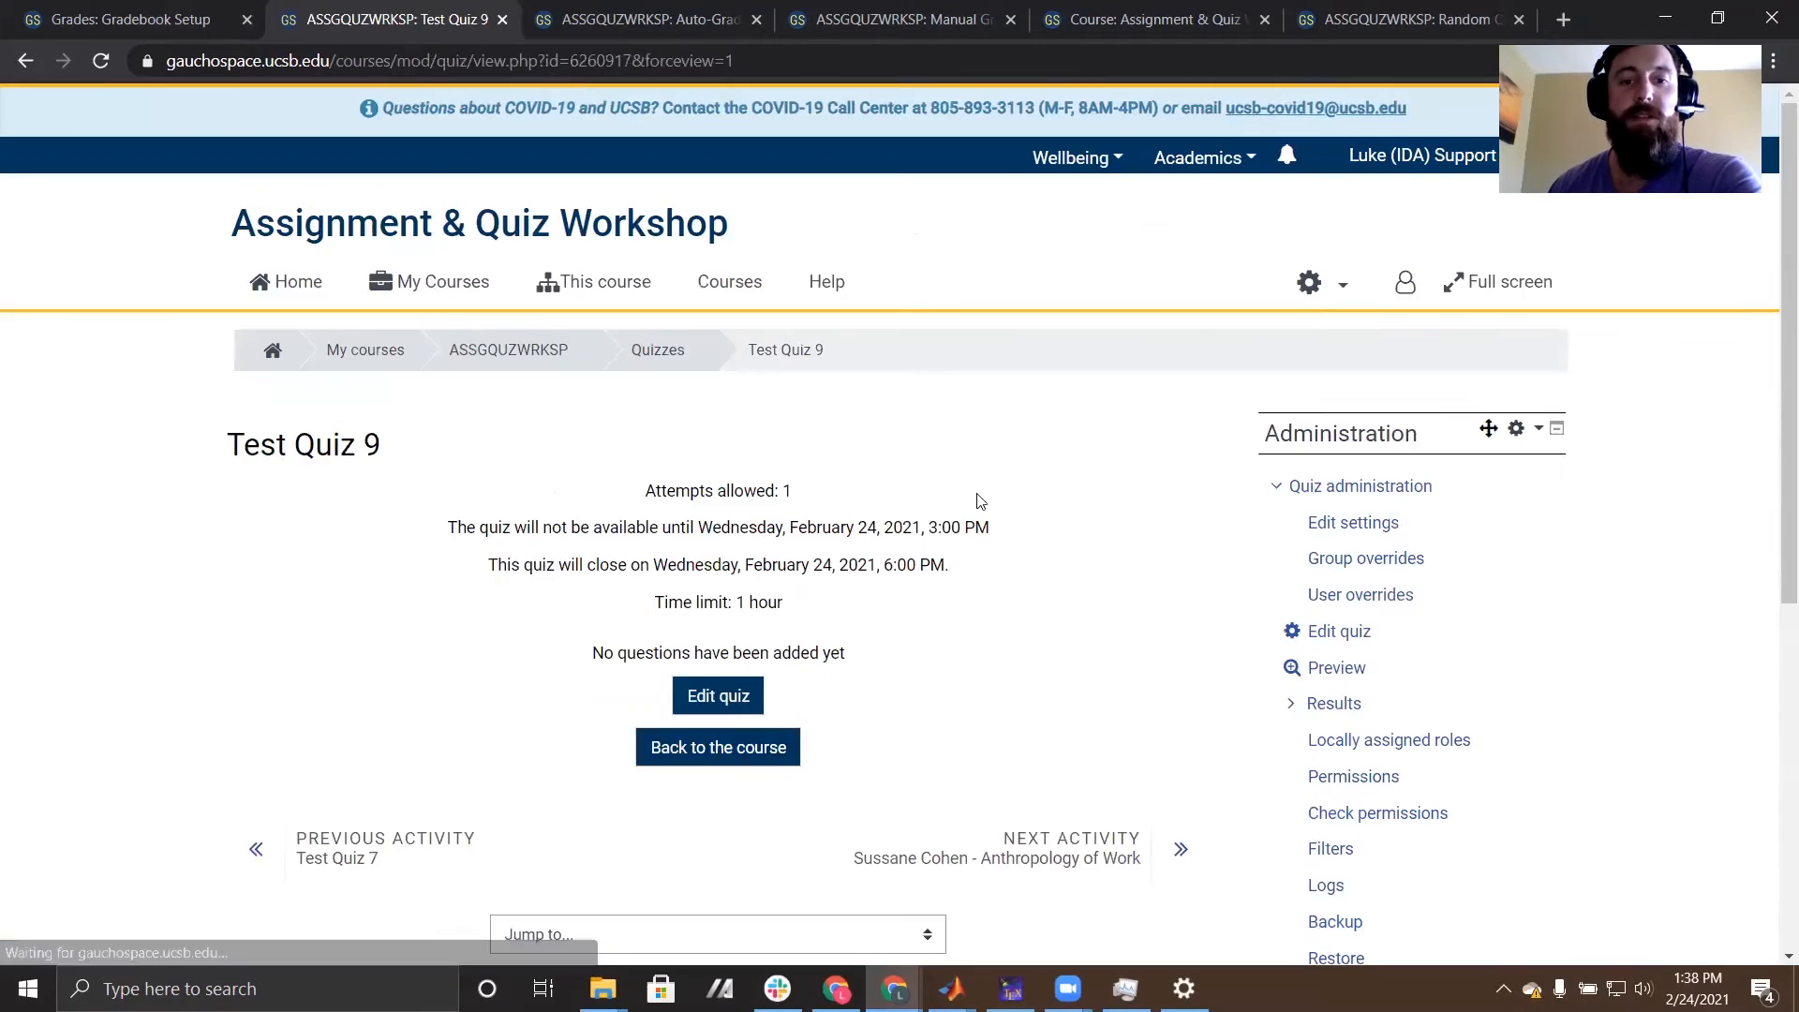
{"action": "scroll", "coordinate": [1077, 573], "scroll_direction": "down", "scroll_amount": 1}
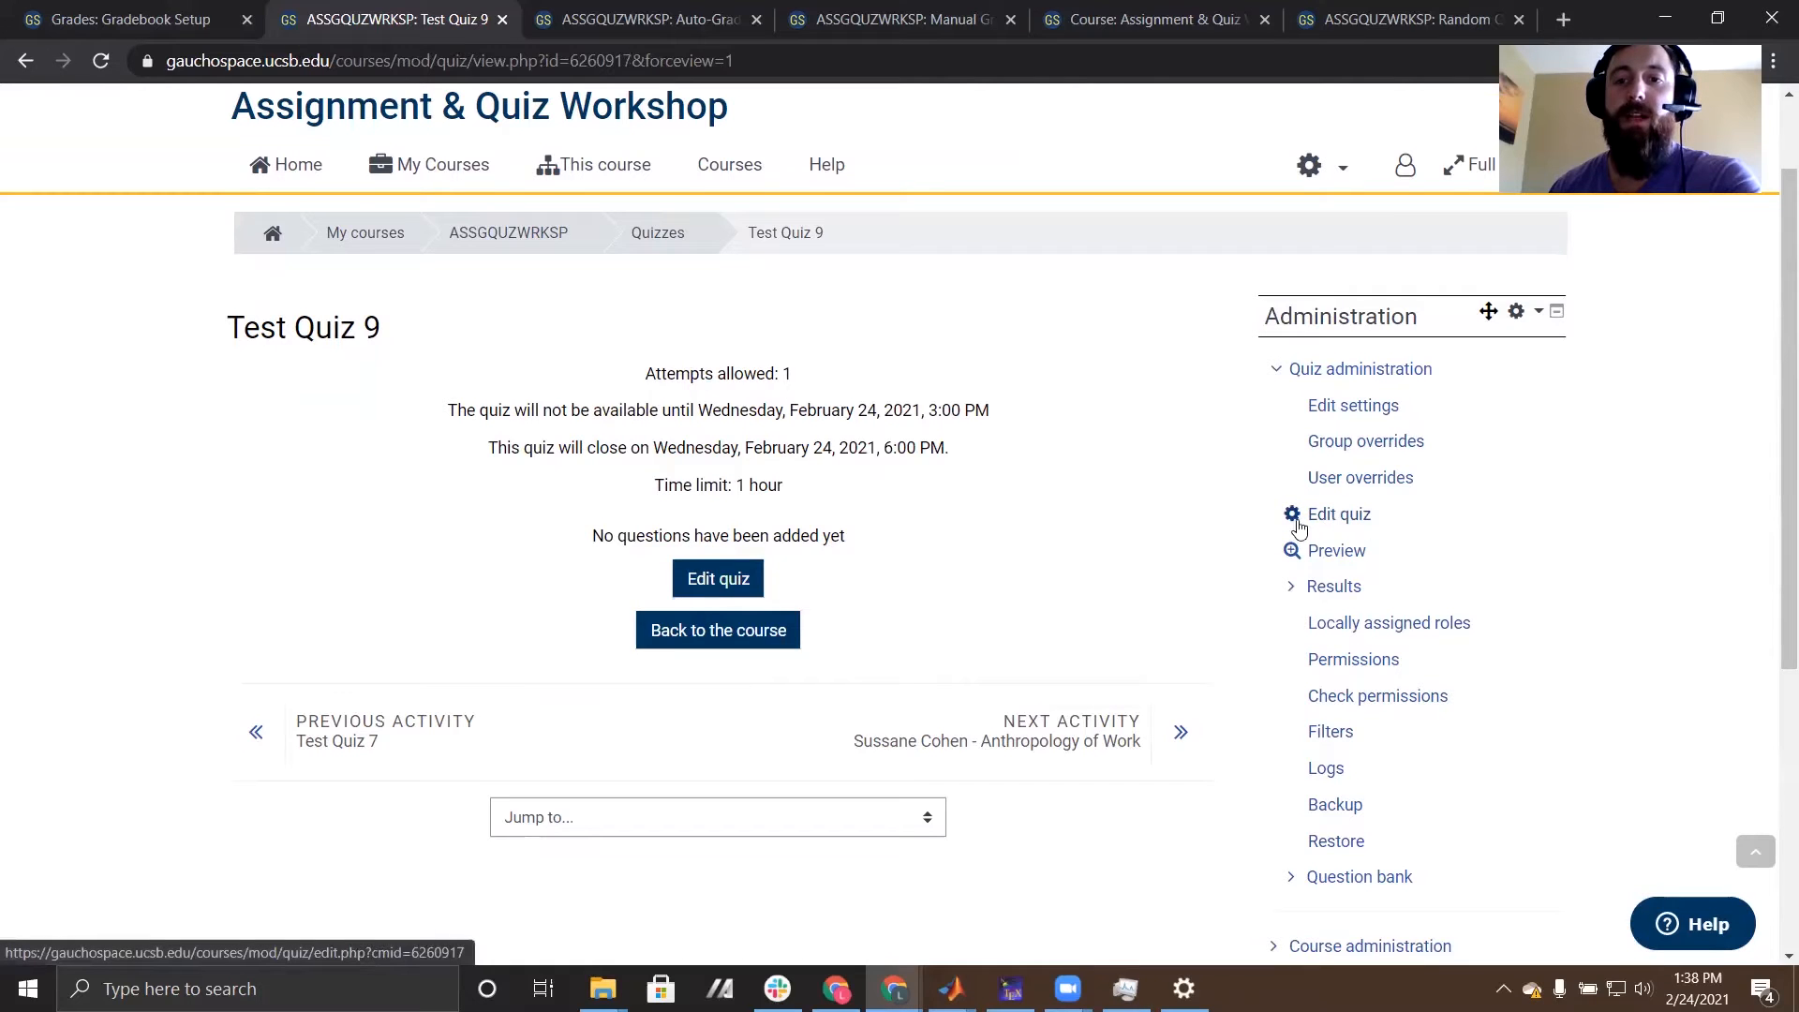
{"action": "left_click", "coordinate": [1332, 527]}
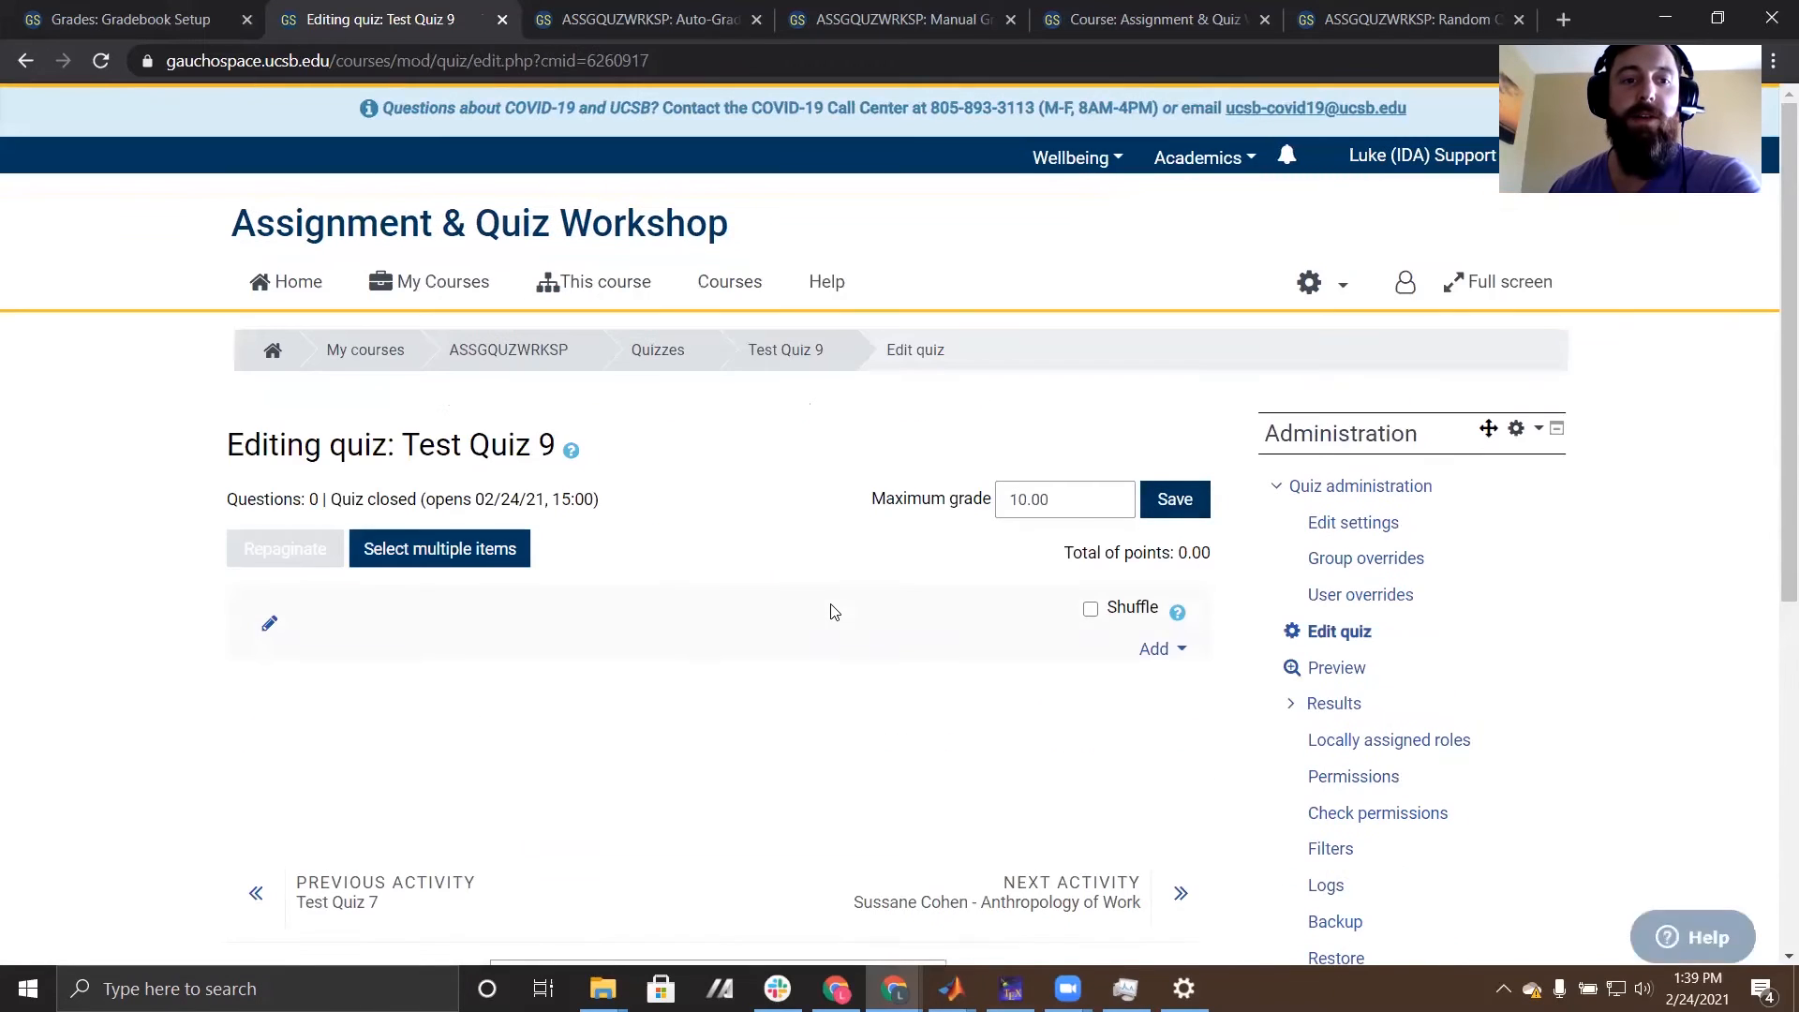
- Add a new question of the Multiple choice type to Test Quiz 9
{"action": "scroll", "coordinate": [832, 611], "scroll_direction": "down", "scroll_amount": 2}
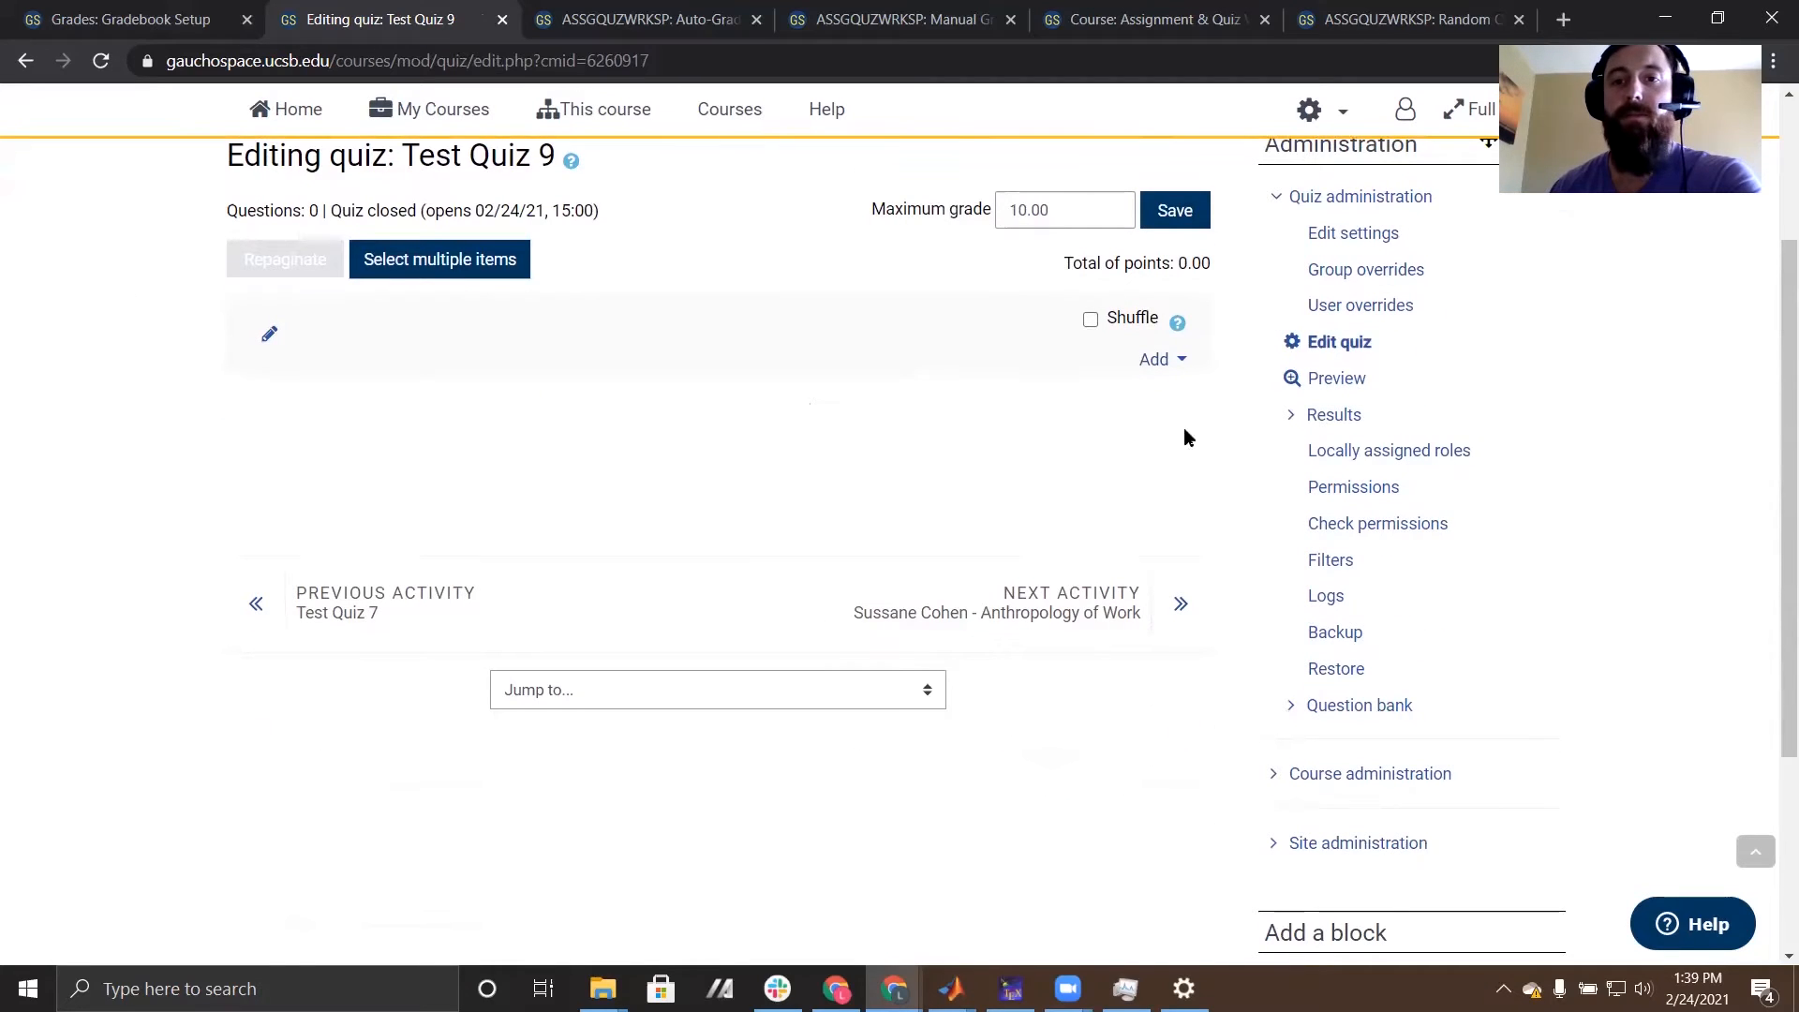
{"action": "left_click", "coordinate": [1182, 365]}
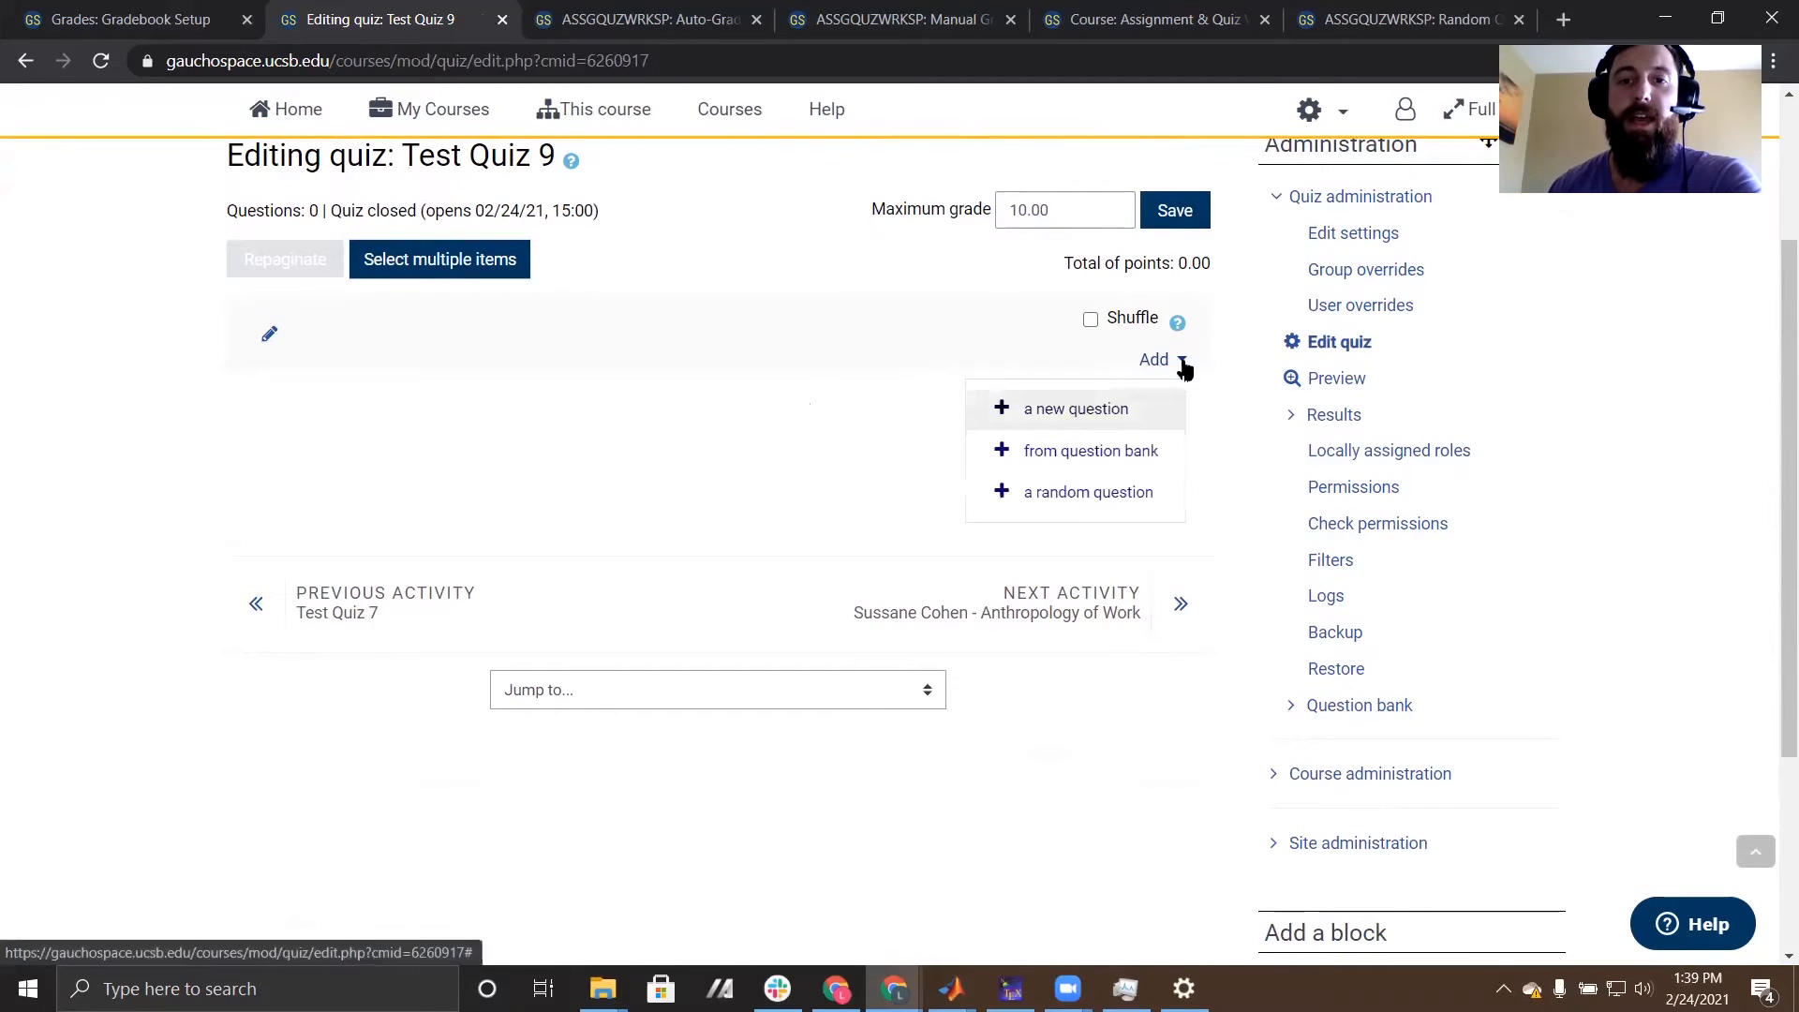
{"action": "left_click", "coordinate": [1067, 418]}
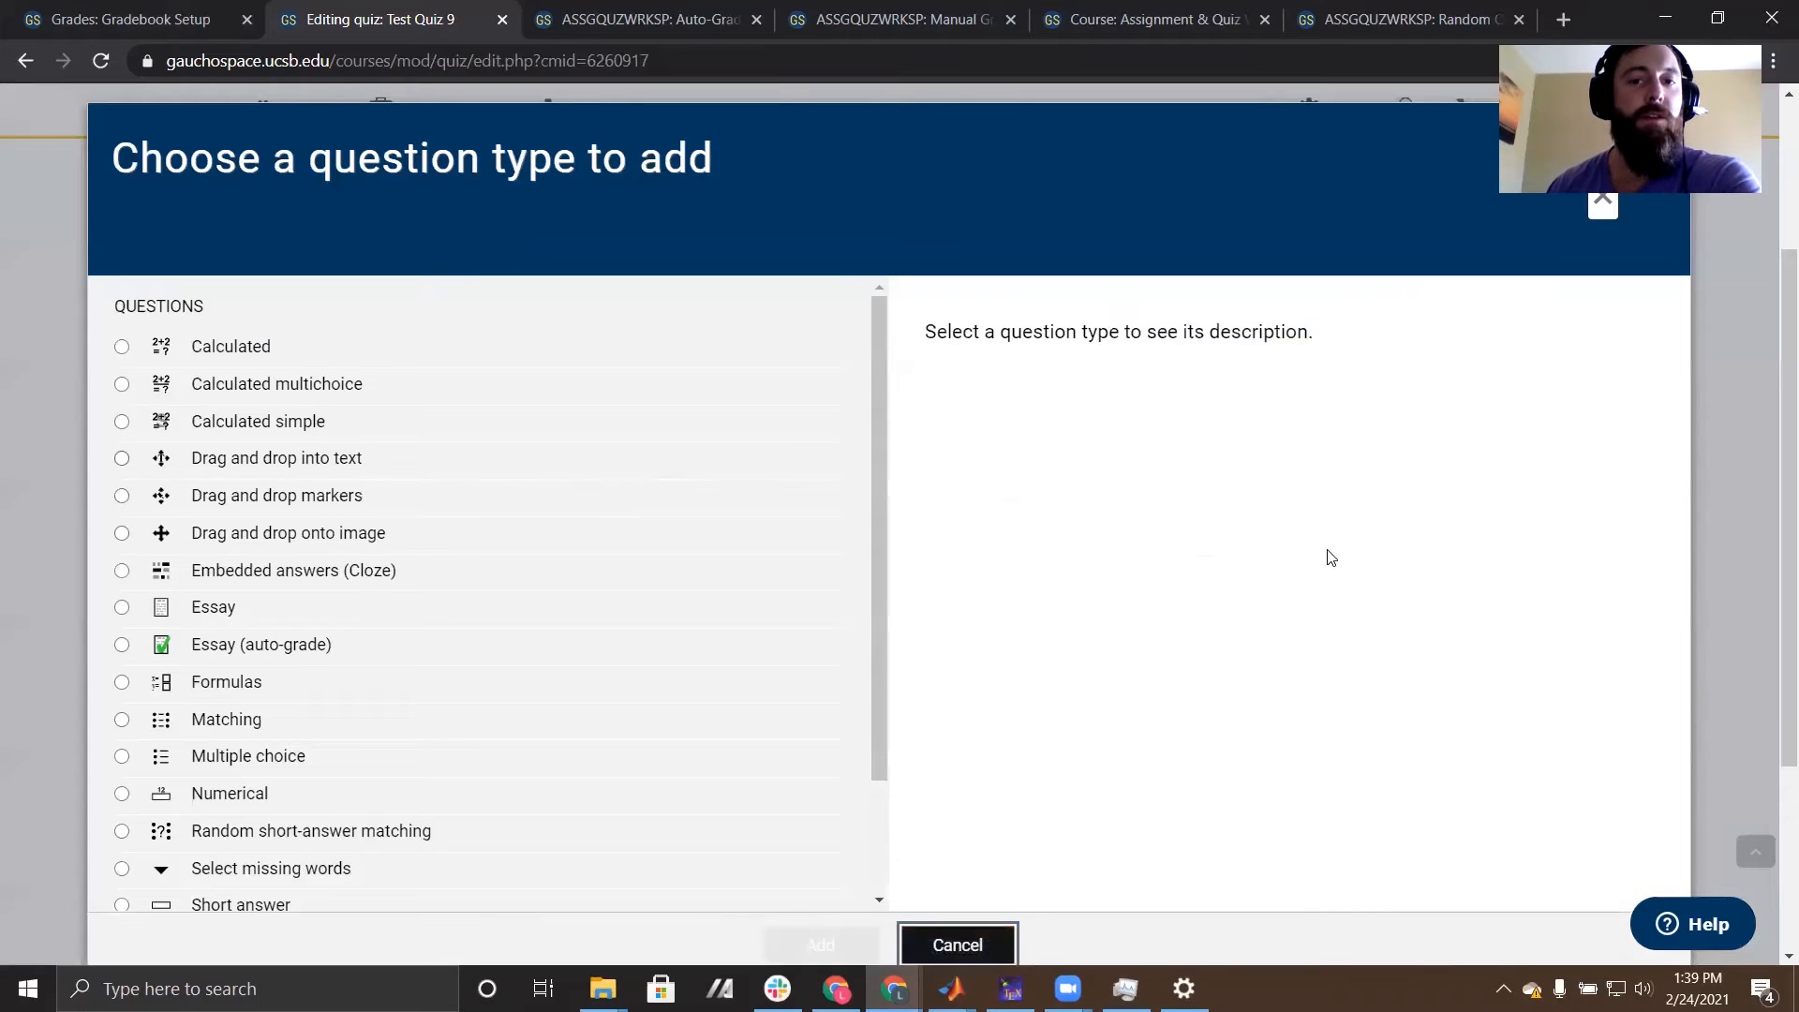
{"action": "scroll", "coordinate": [1331, 557], "scroll_direction": "down", "scroll_amount": 1}
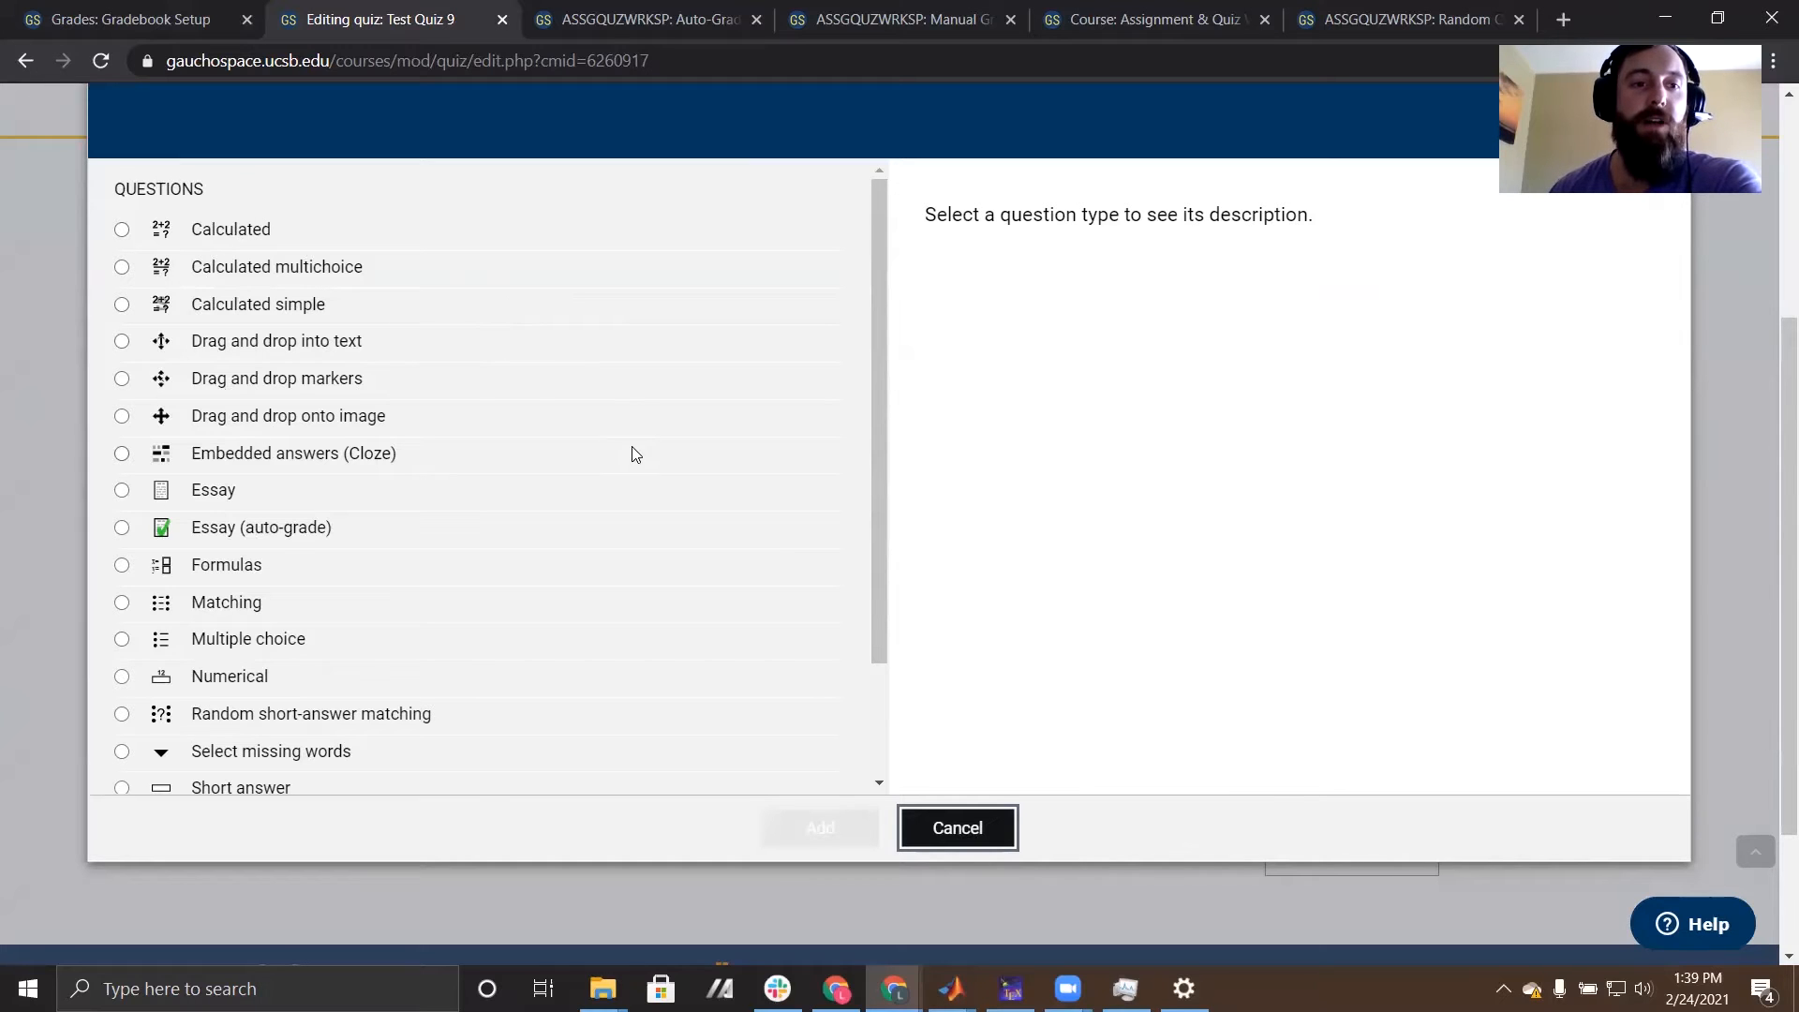
{"action": "scroll", "coordinate": [631, 450], "scroll_direction": "down", "scroll_amount": 2}
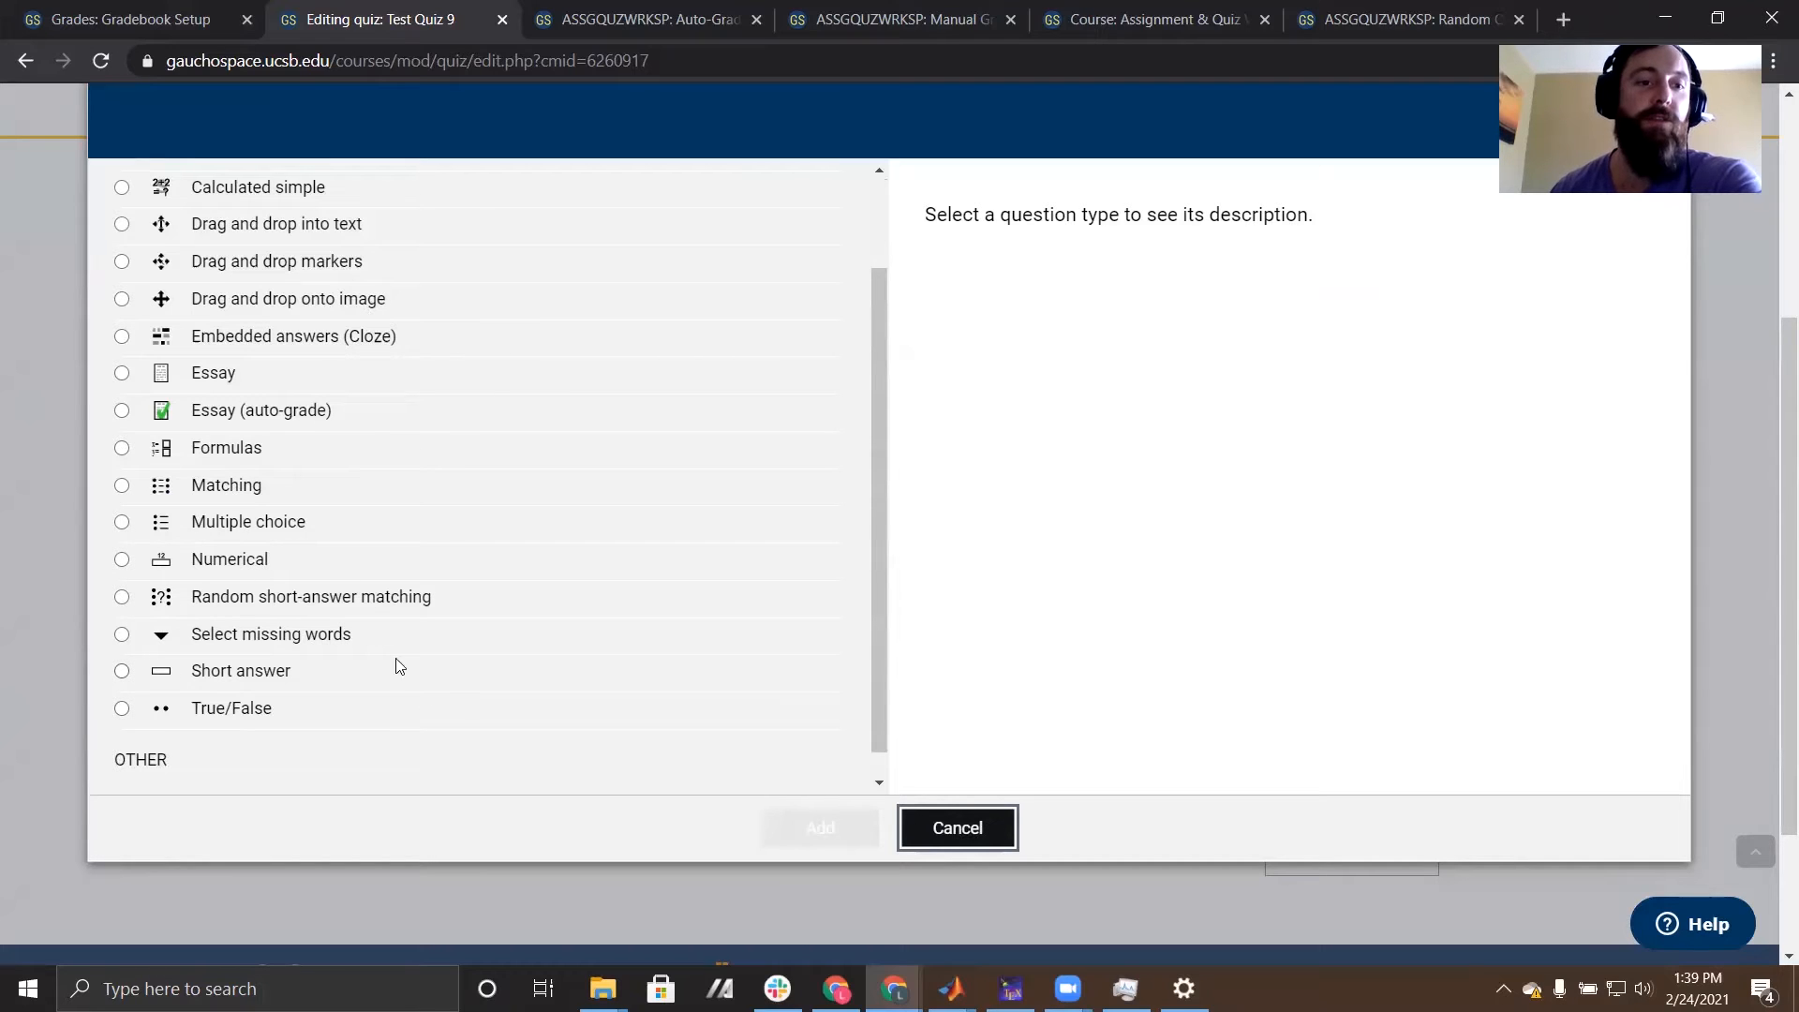
{"action": "left_click", "coordinate": [121, 523]}
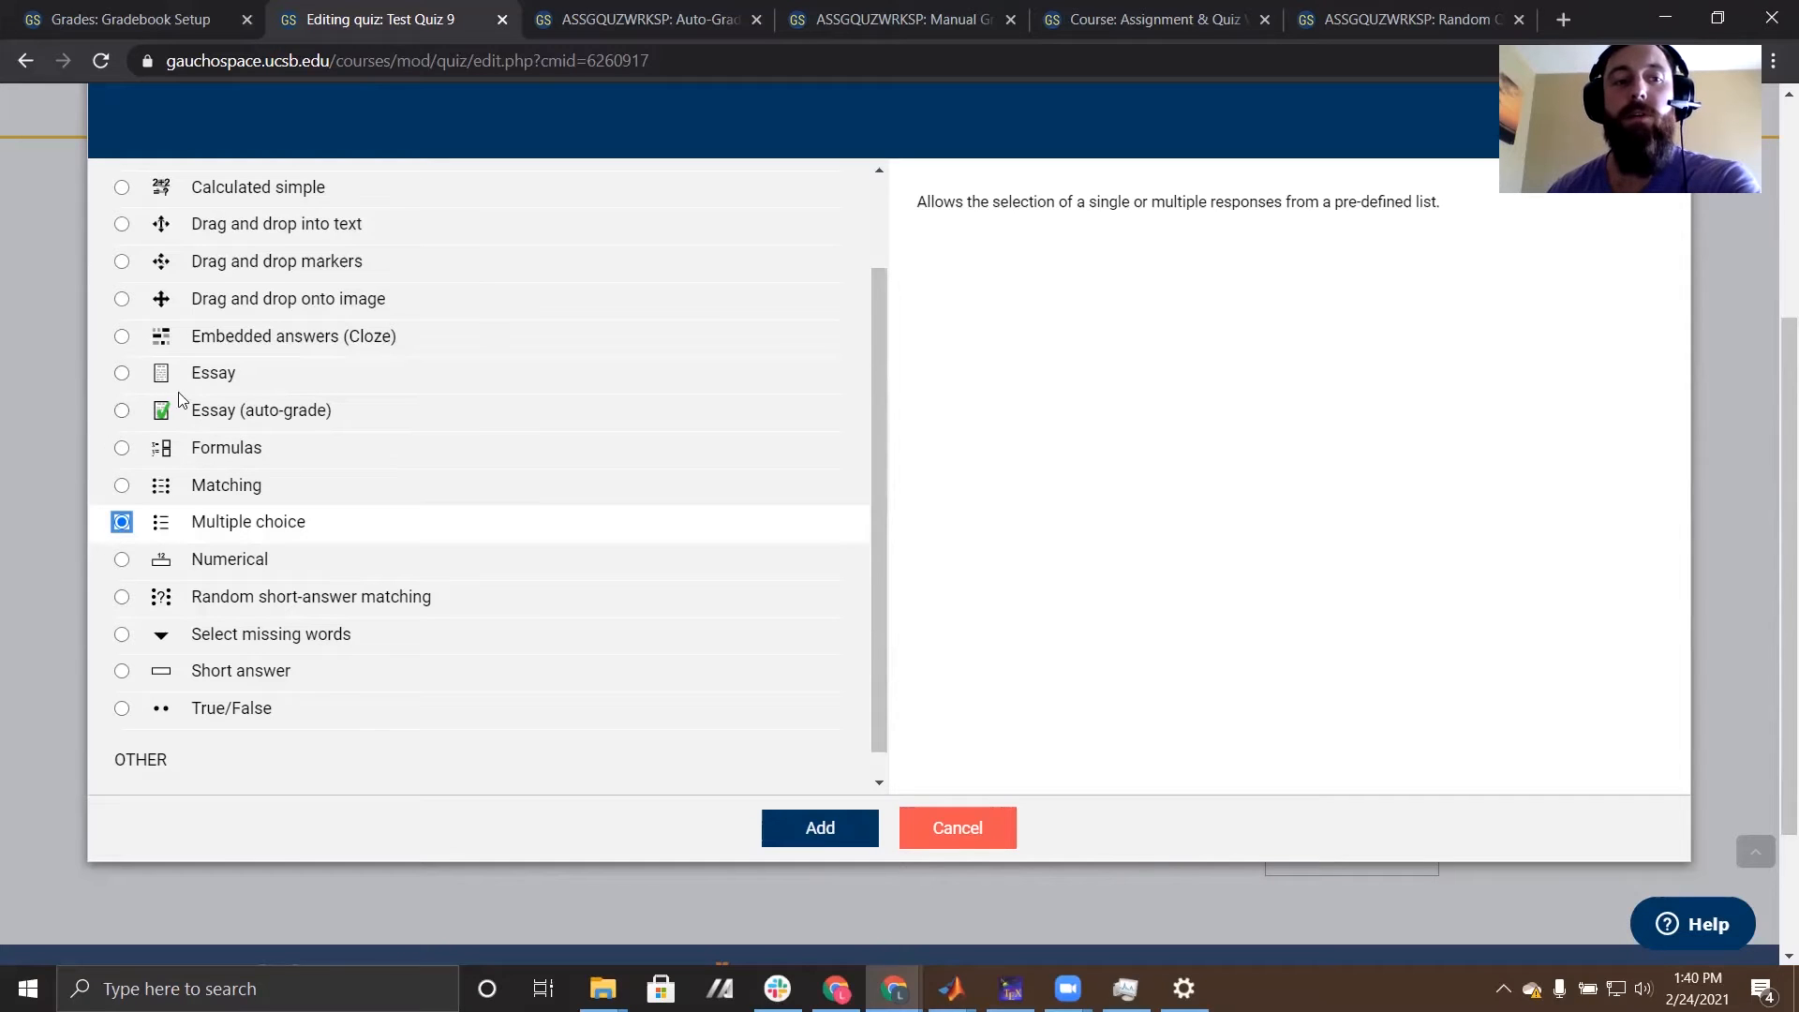
{"action": "left_click", "coordinate": [806, 830]}
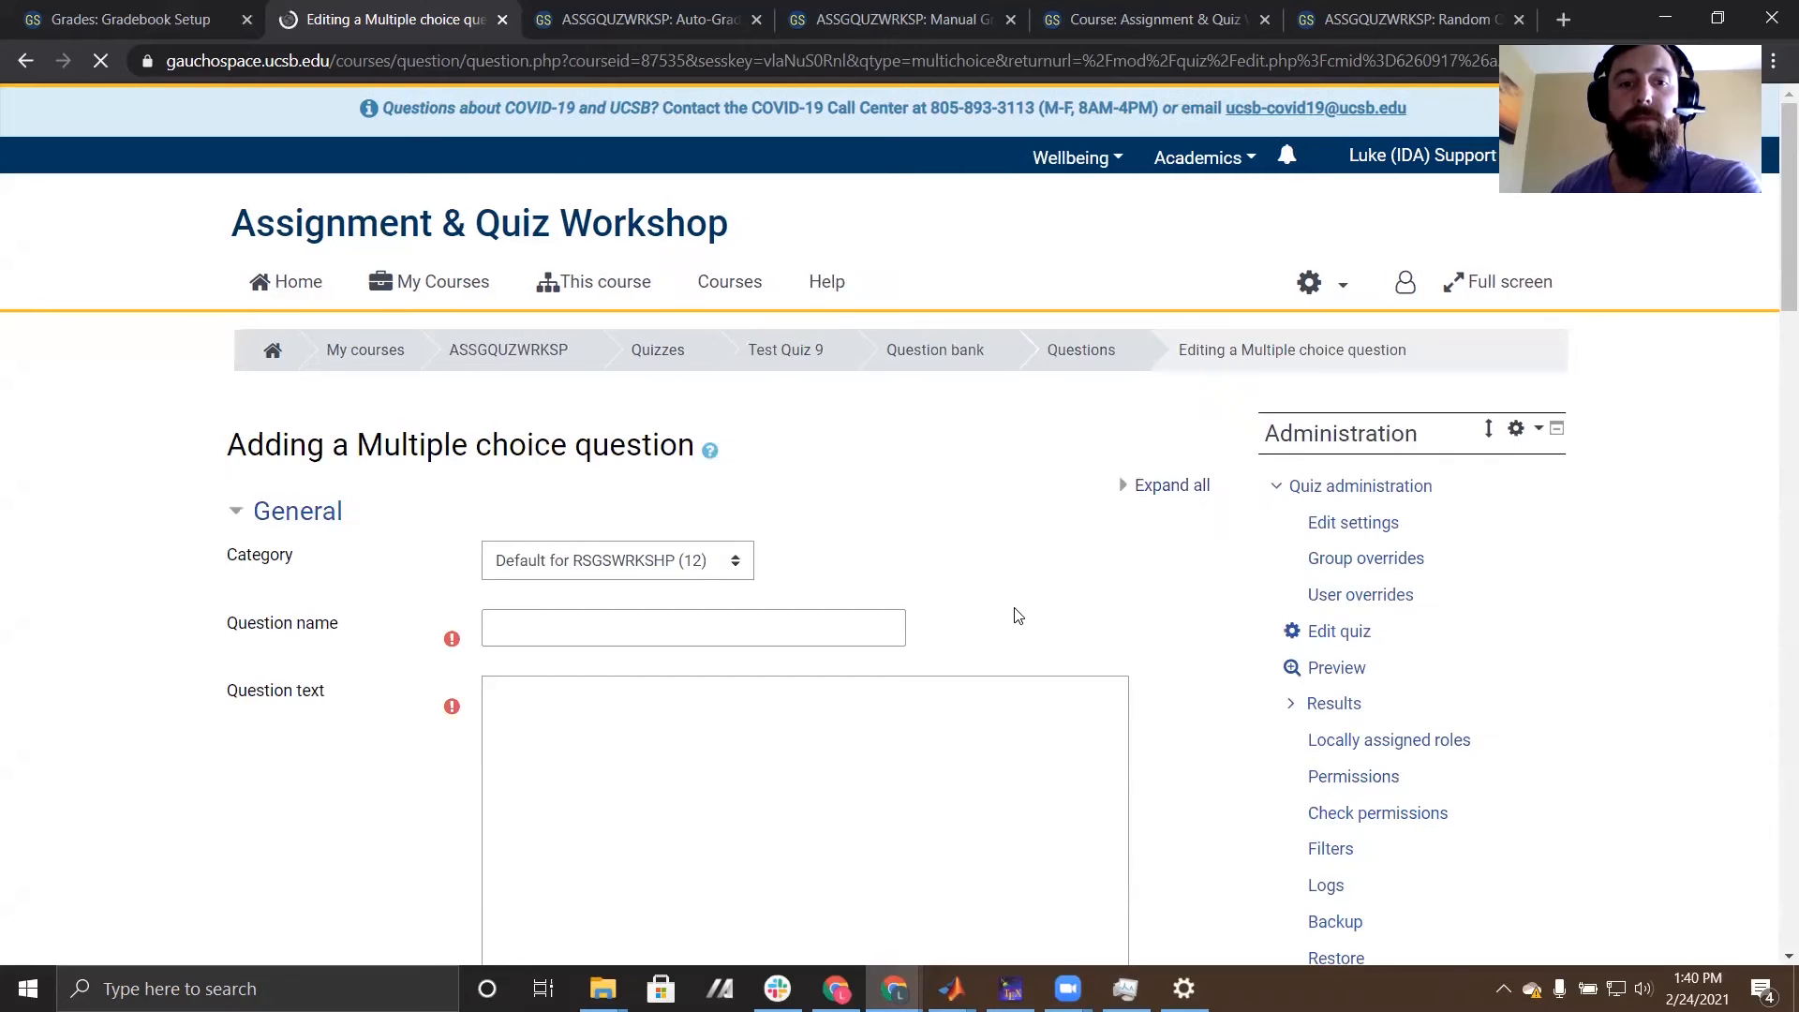
- Name the question "Test Question 77" and enter "Which answer is correct?" as its question text
{"action": "scroll", "coordinate": [1017, 611], "scroll_direction": "down", "scroll_amount": 3}
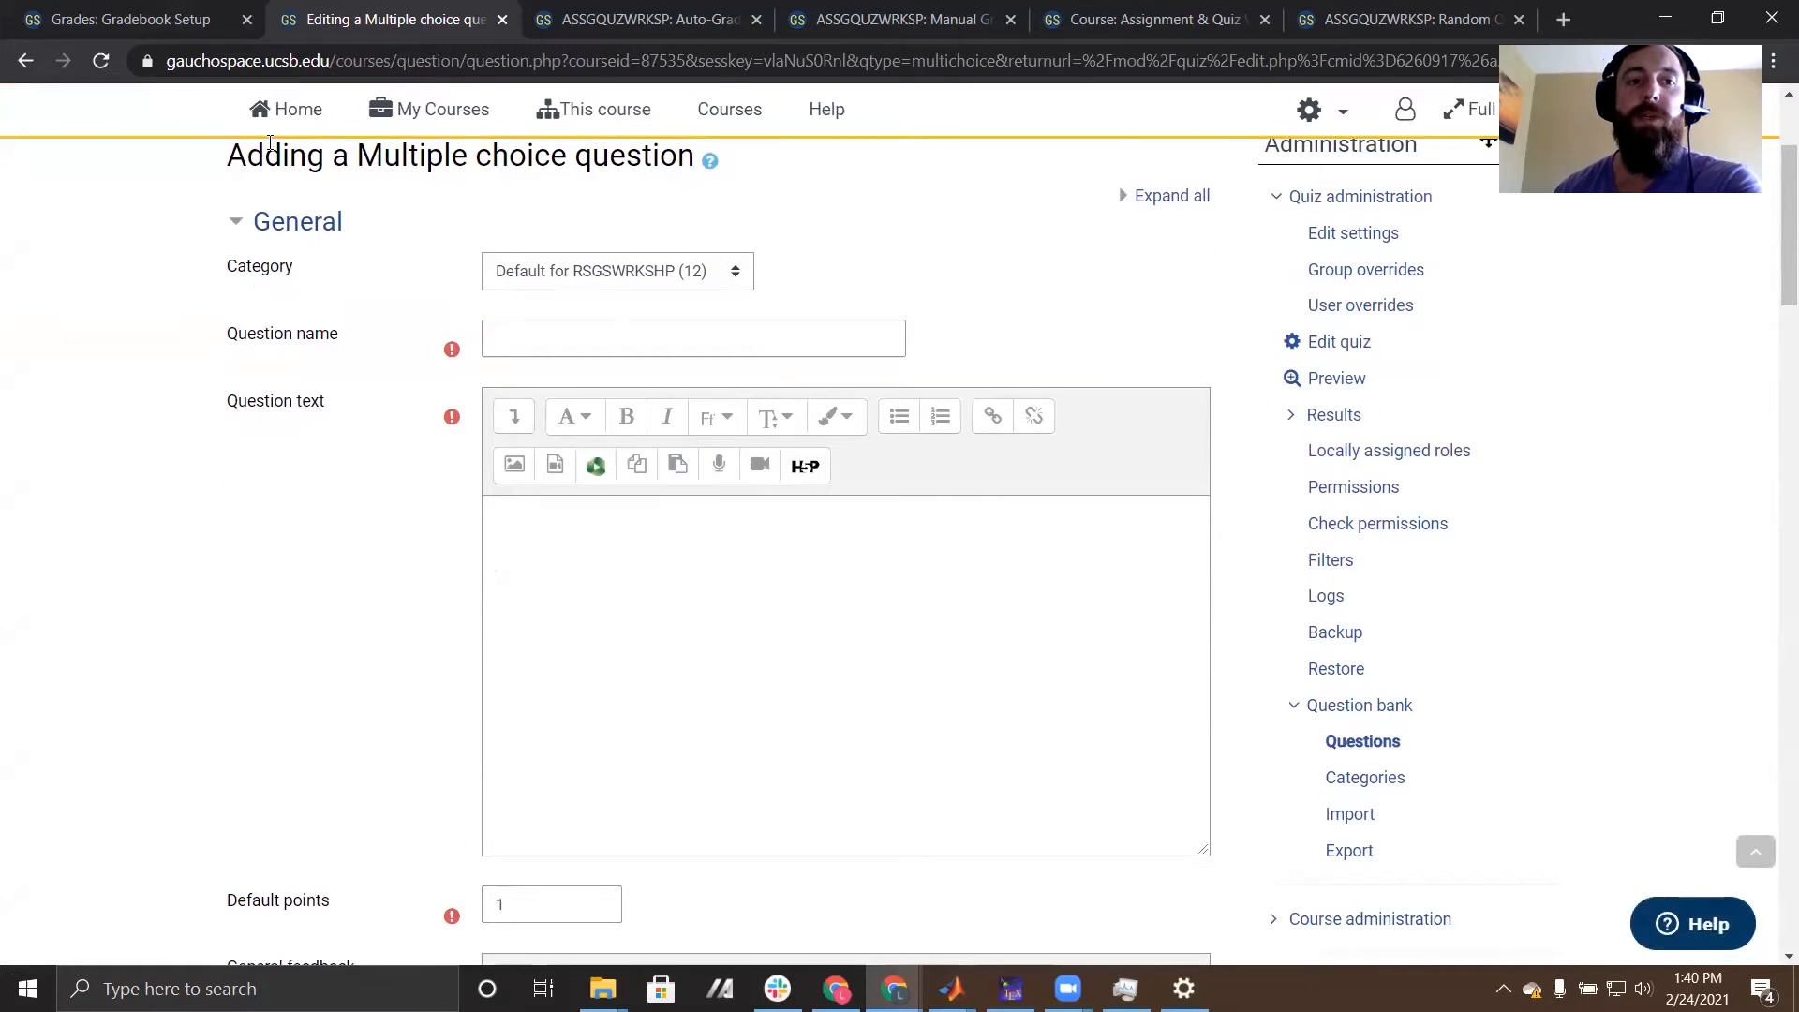
{"action": "left_click", "coordinate": [611, 341]}
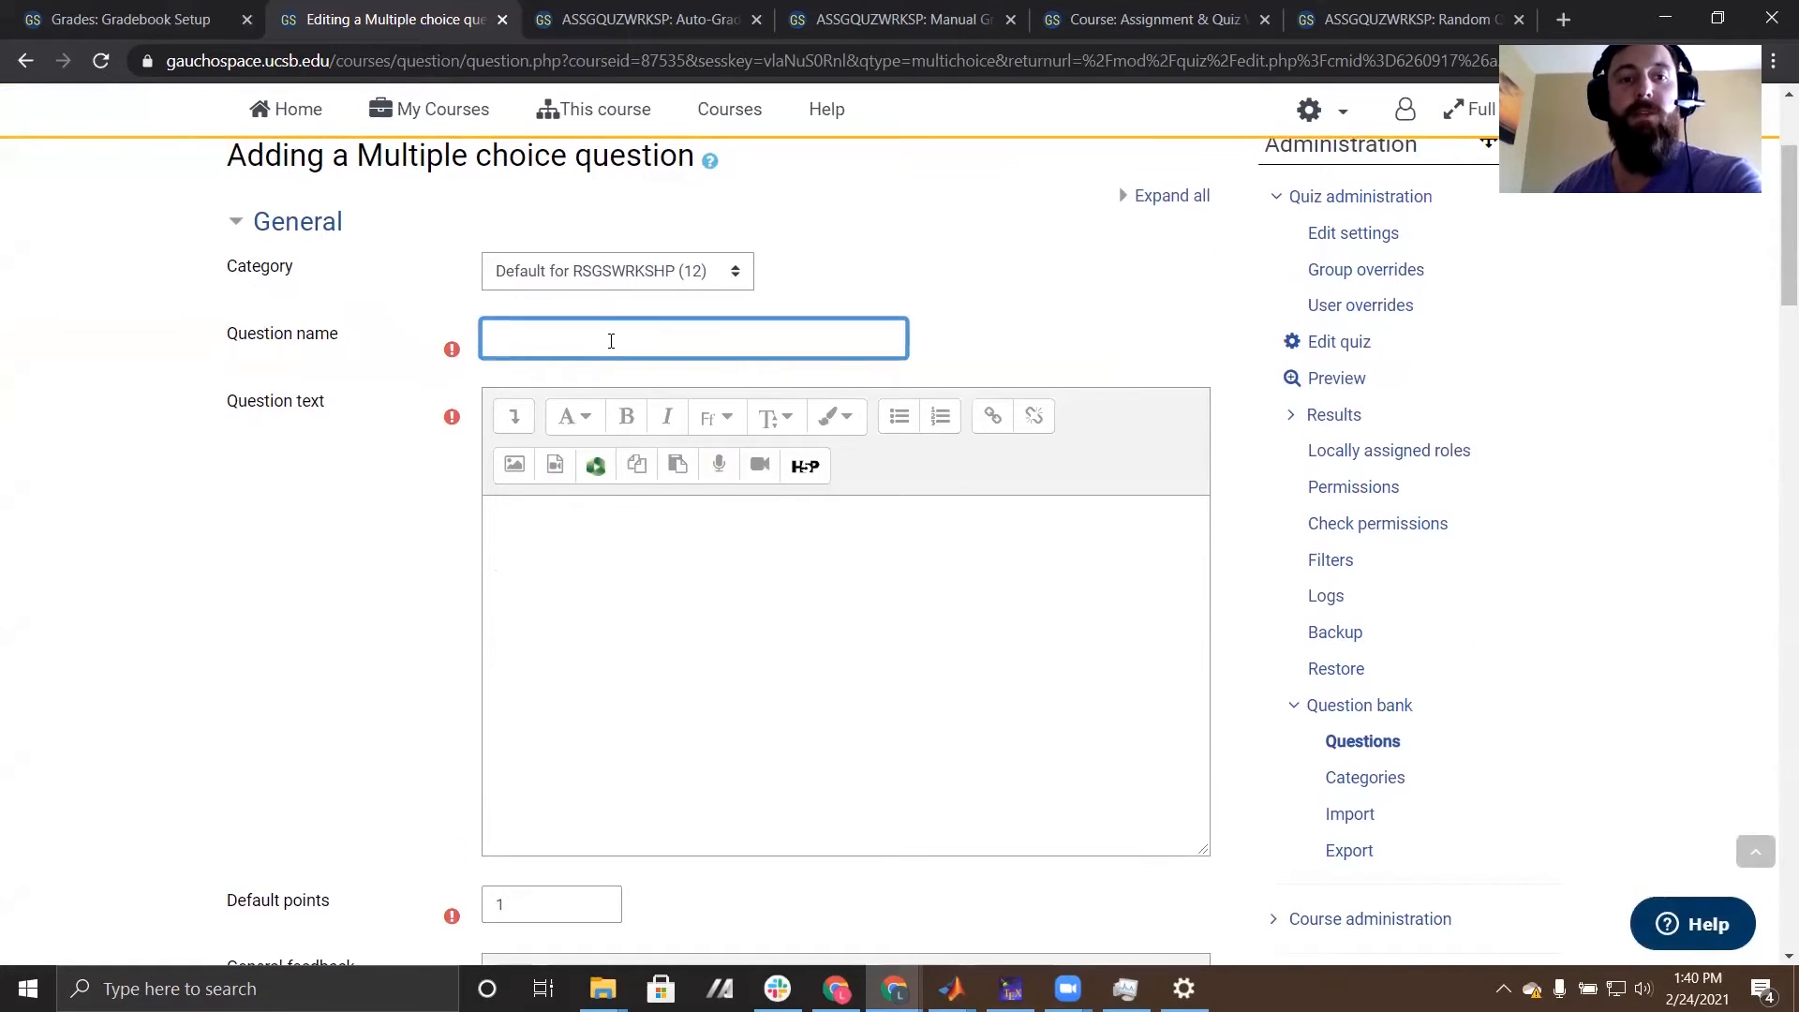
{"action": "type", "text": "Test Question 77"}
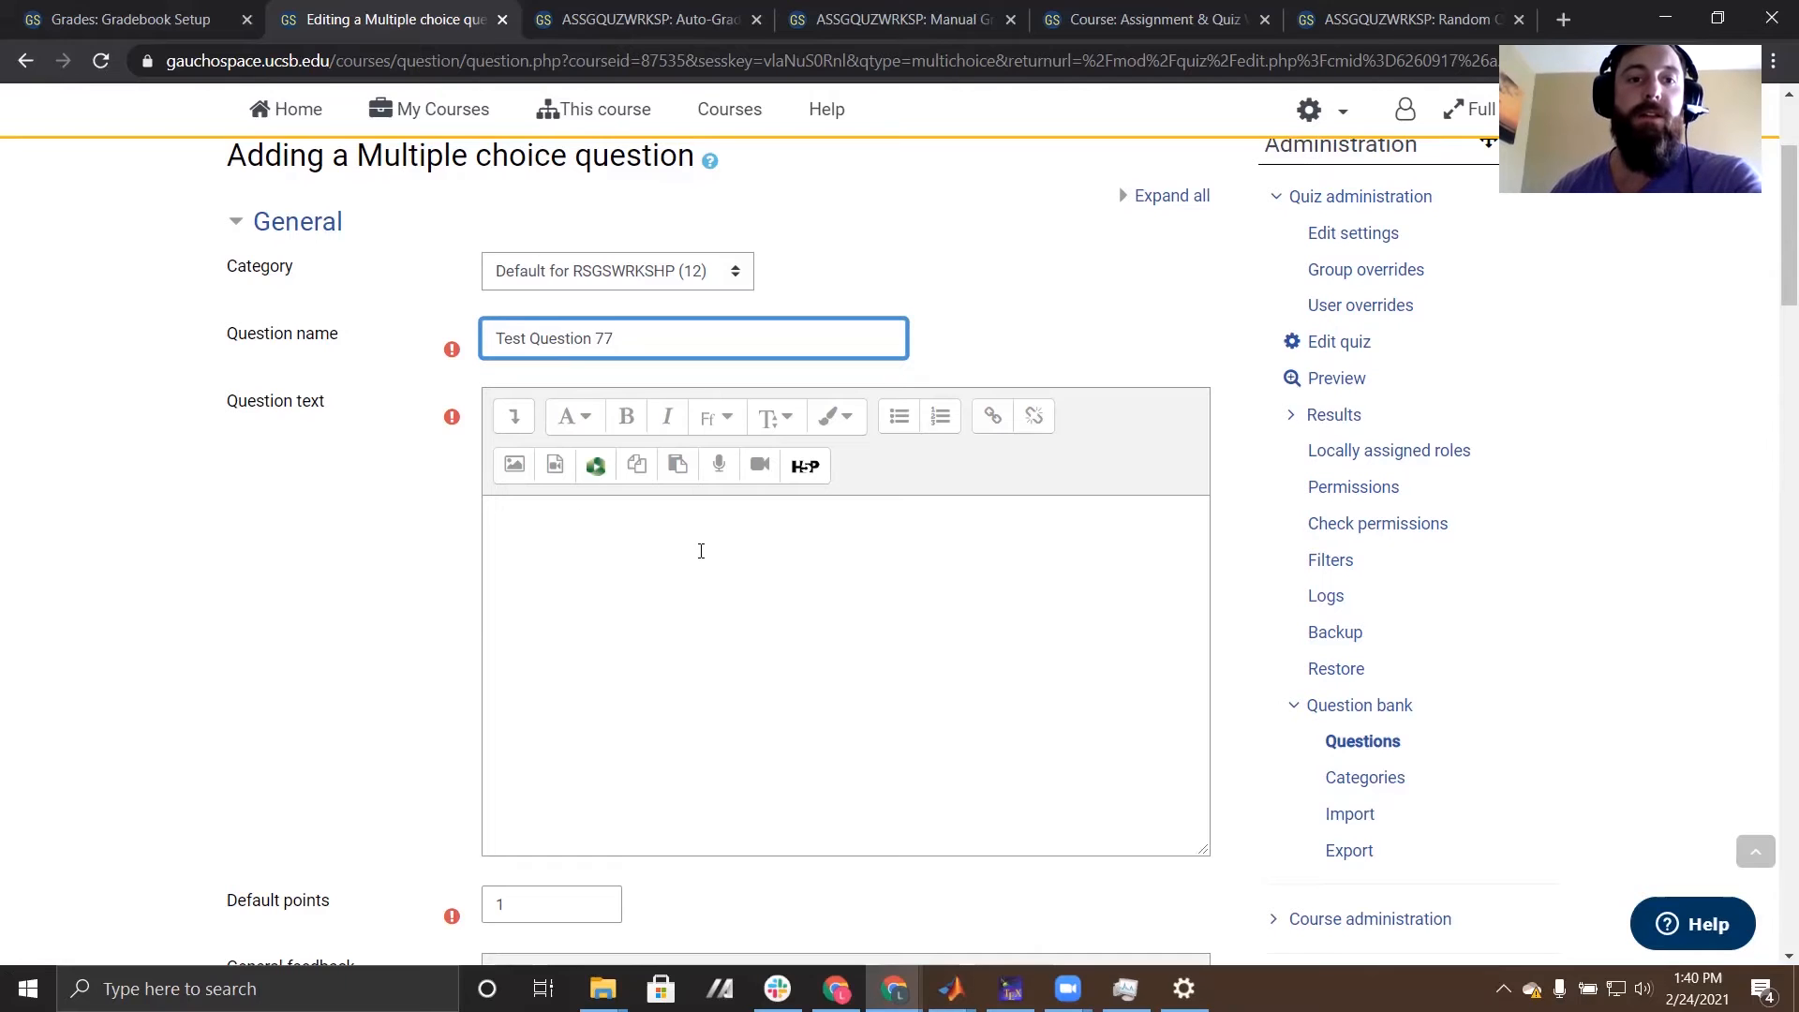
{"action": "left_click", "coordinate": [698, 568]}
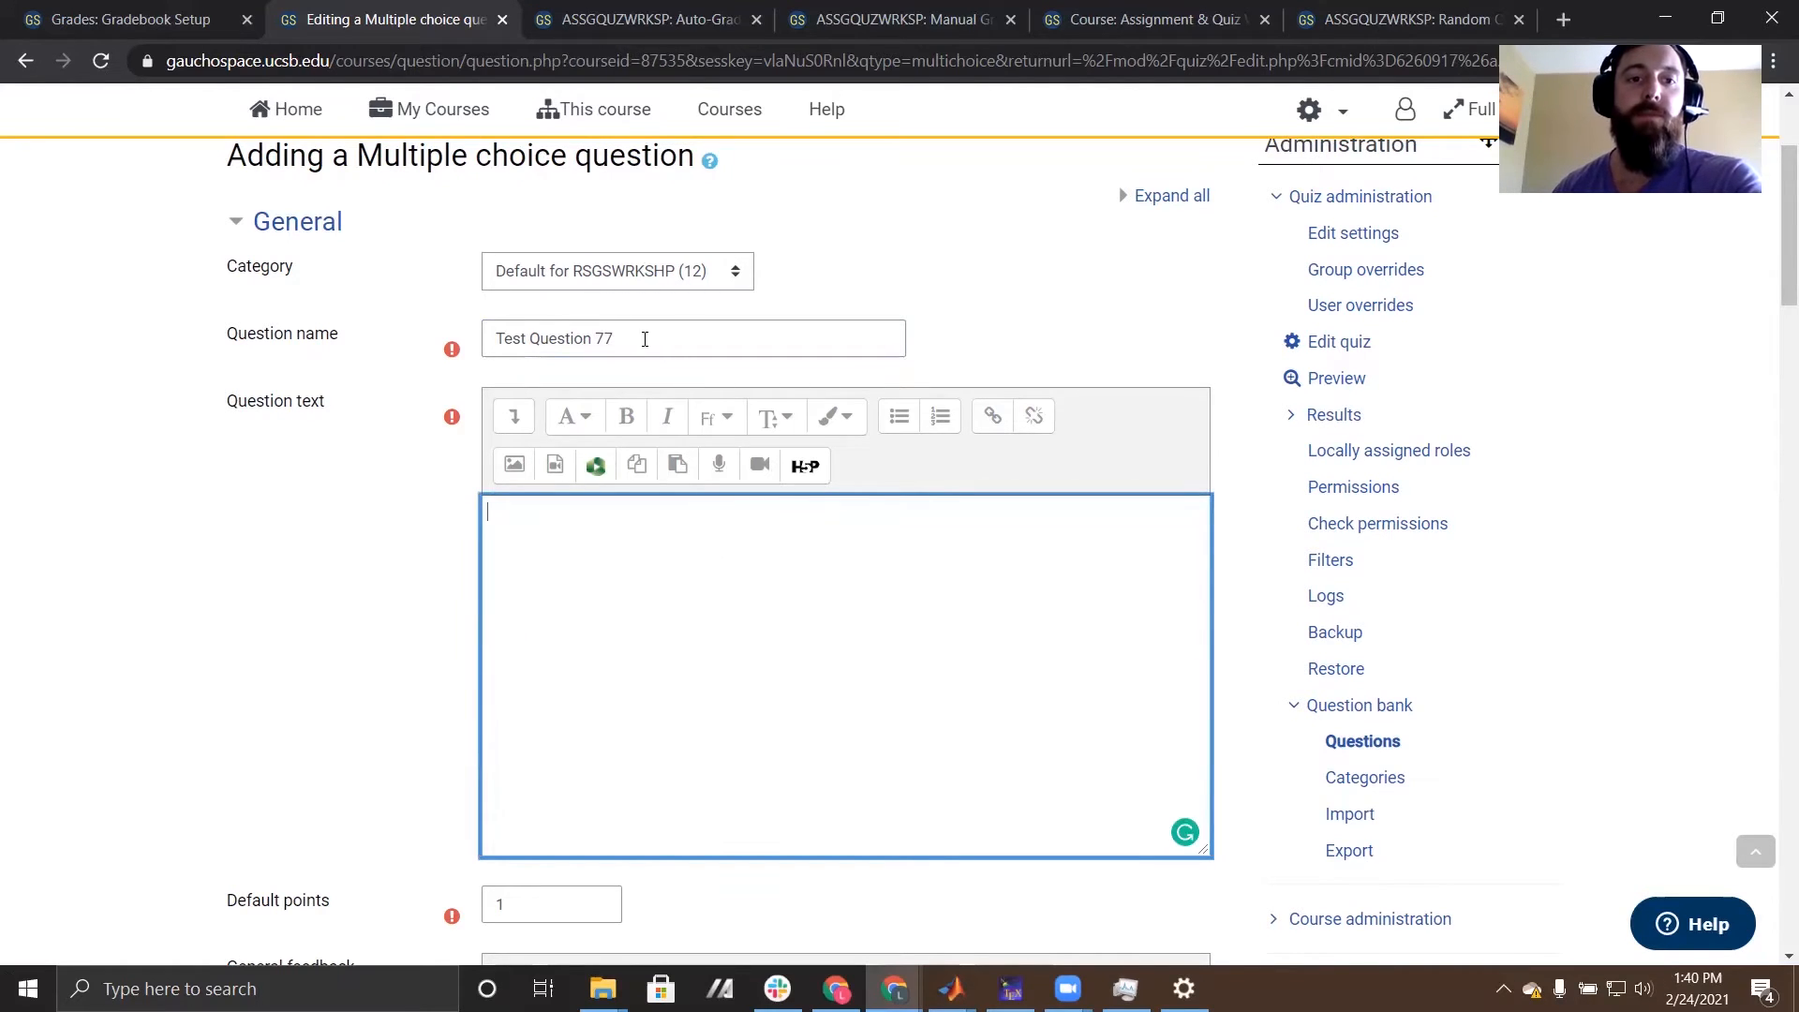
{"action": "scroll", "coordinate": [277, 574], "scroll_direction": "down", "scroll_amount": 1}
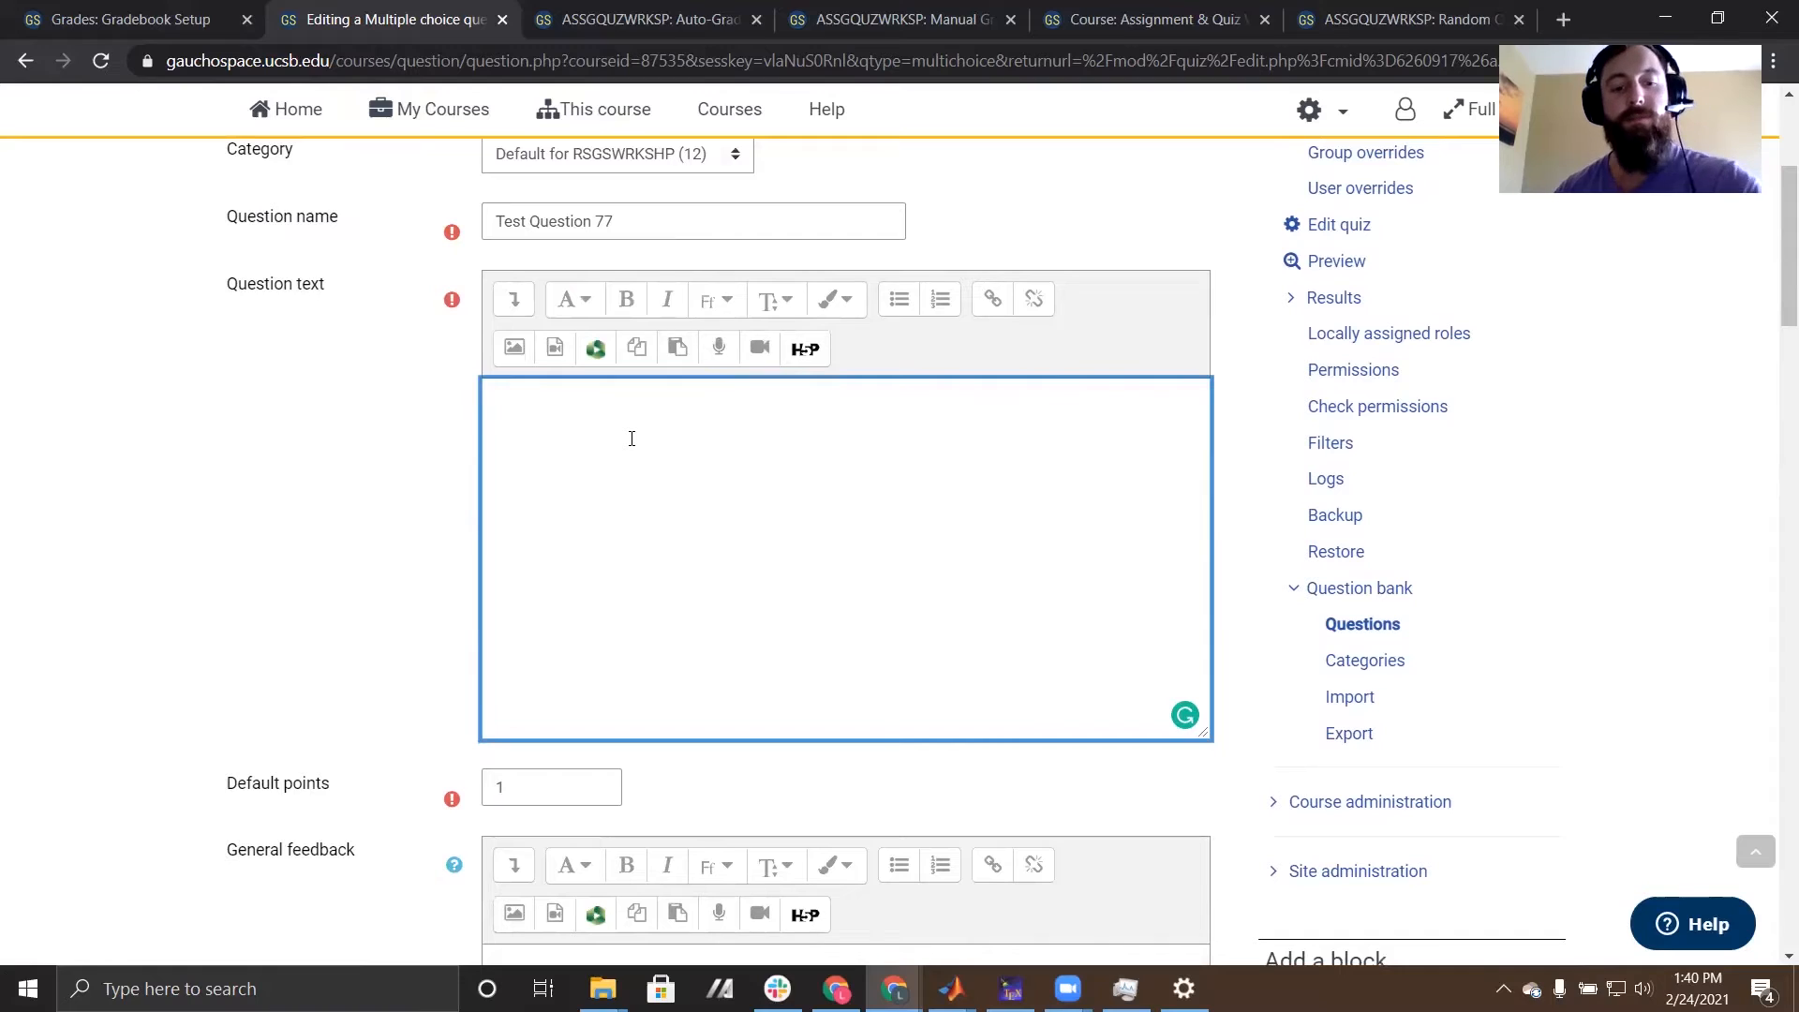
{"action": "type", "text": "Wh"}
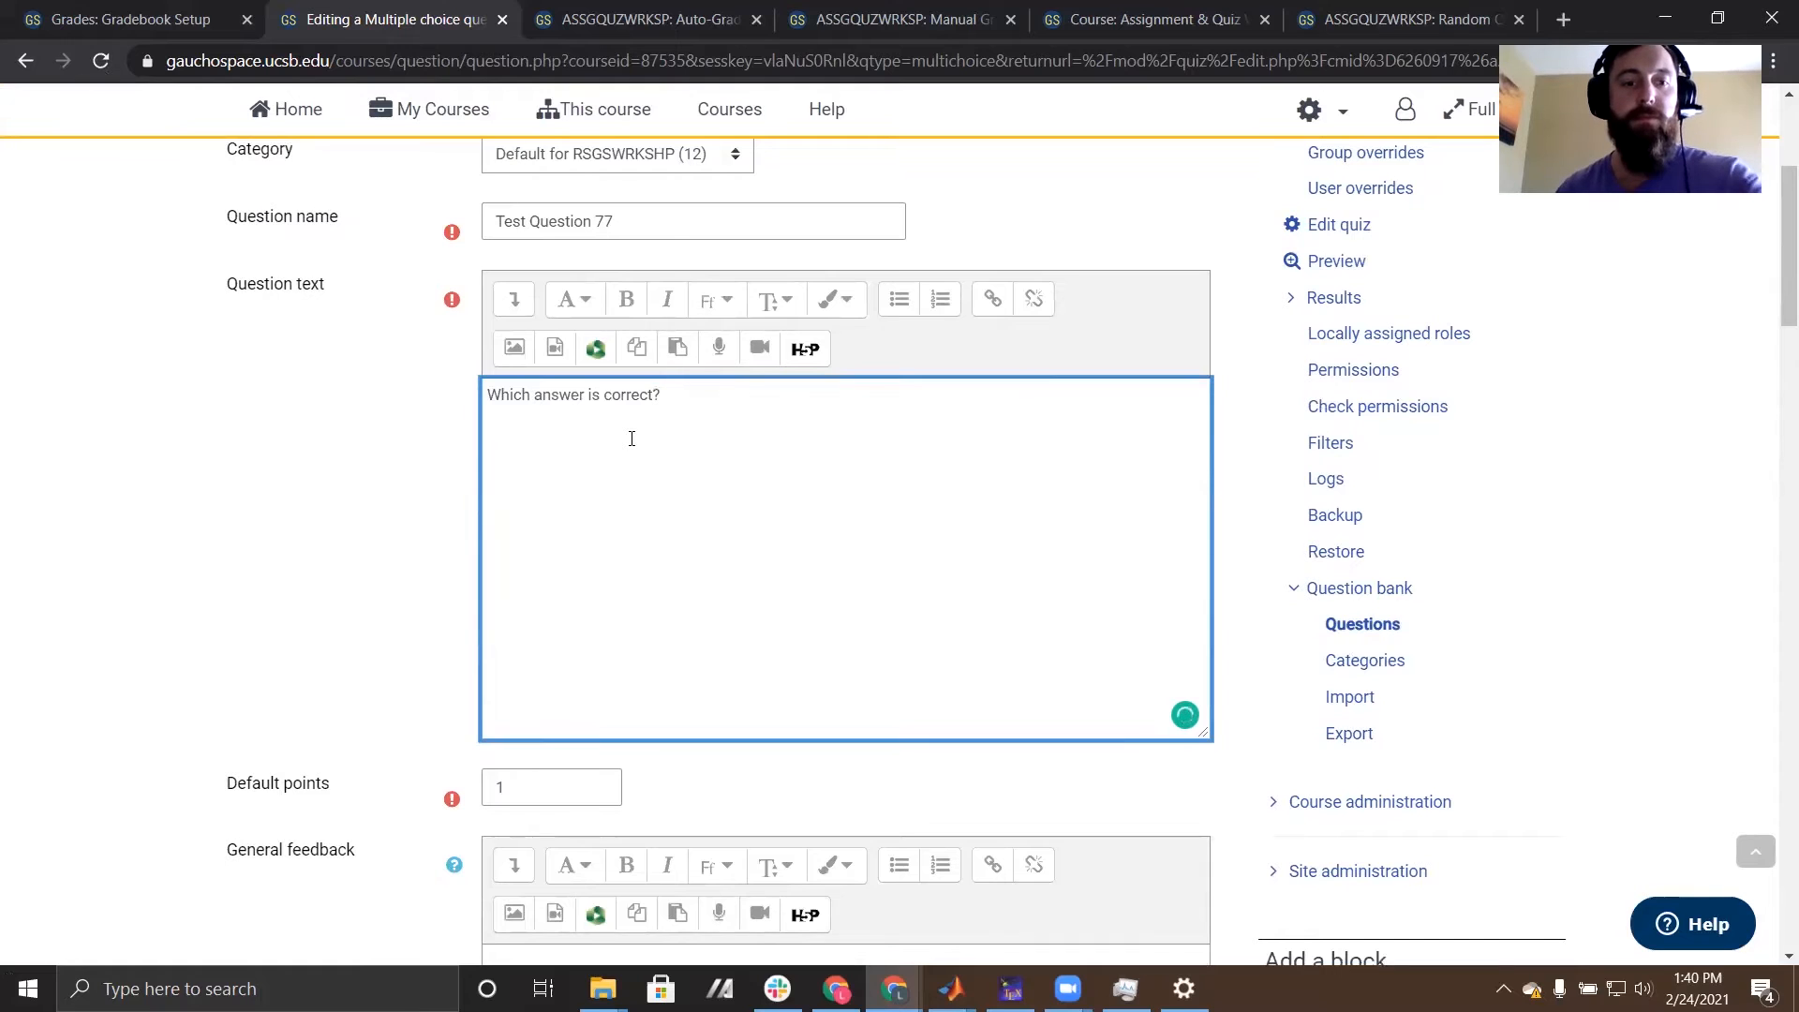
- Look through the question's answer settings, its choice fields and the option for adding blanks for 3 more choices
{"action": "scroll", "coordinate": [631, 439], "scroll_direction": "down", "scroll_amount": 10}
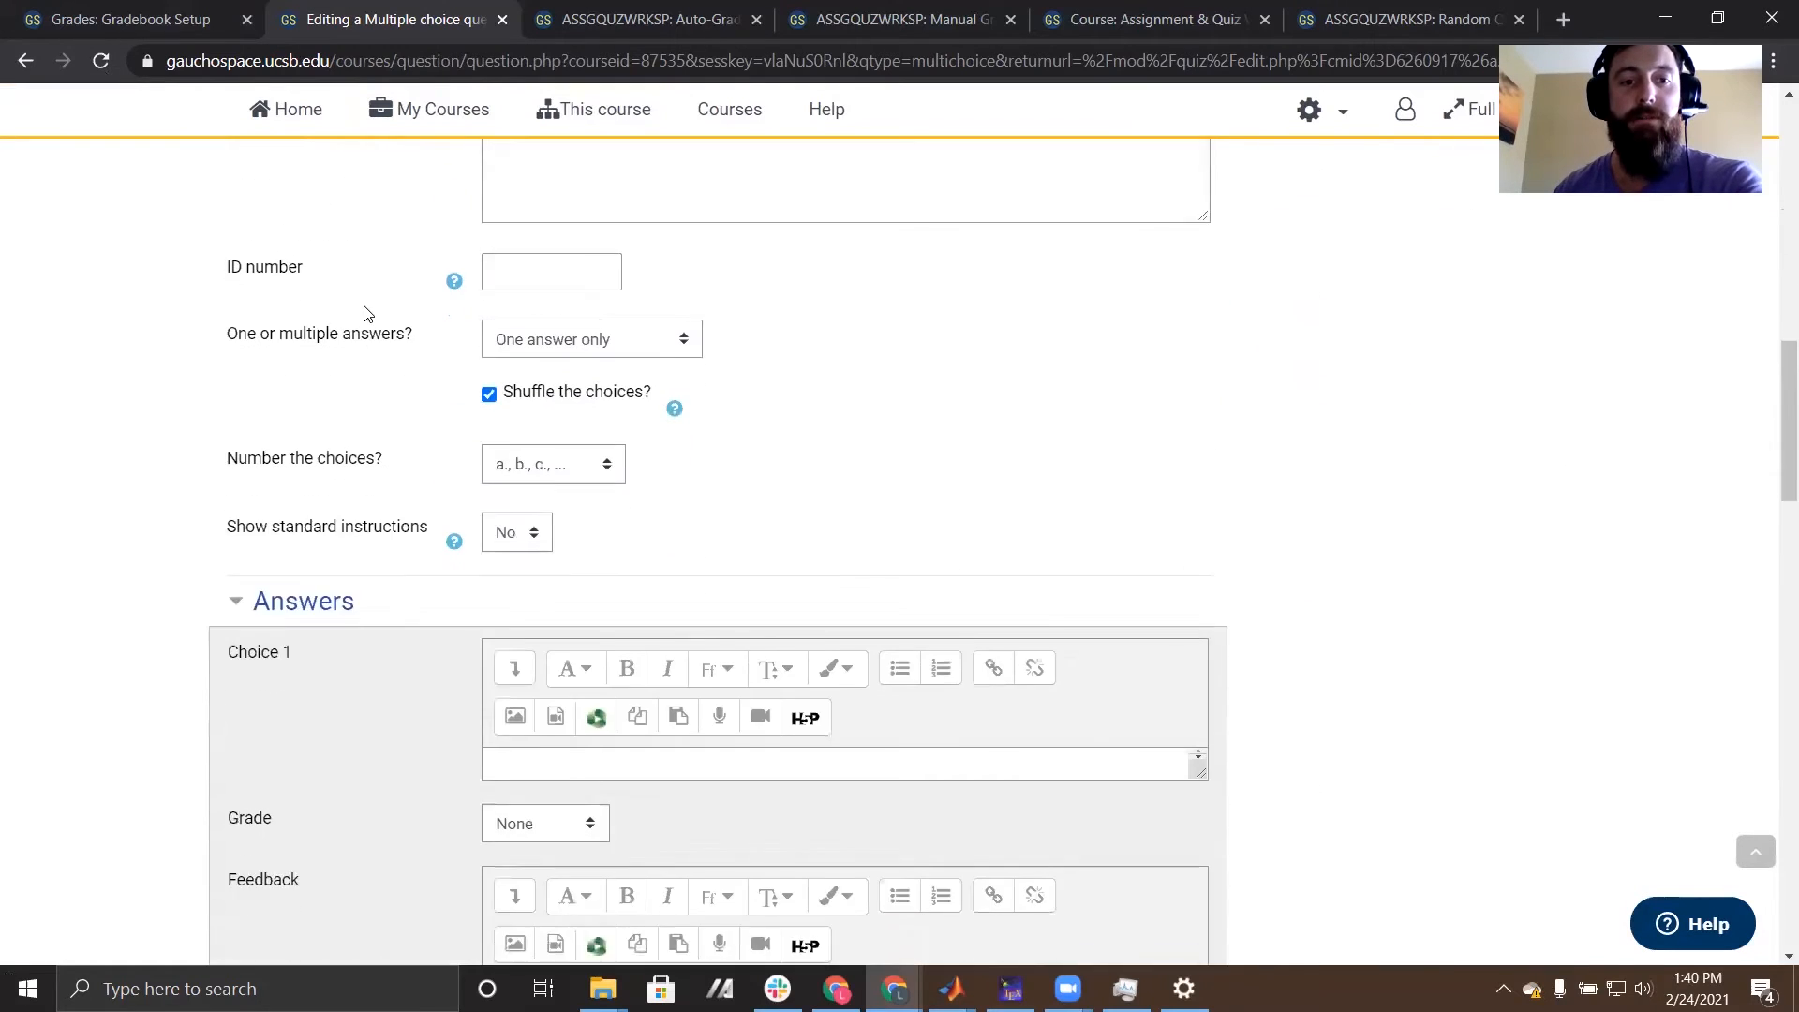
{"action": "scroll", "coordinate": [368, 310], "scroll_direction": "down", "scroll_amount": 1}
{"action": "scroll", "coordinate": [370, 302], "scroll_direction": "down", "scroll_amount": 1}
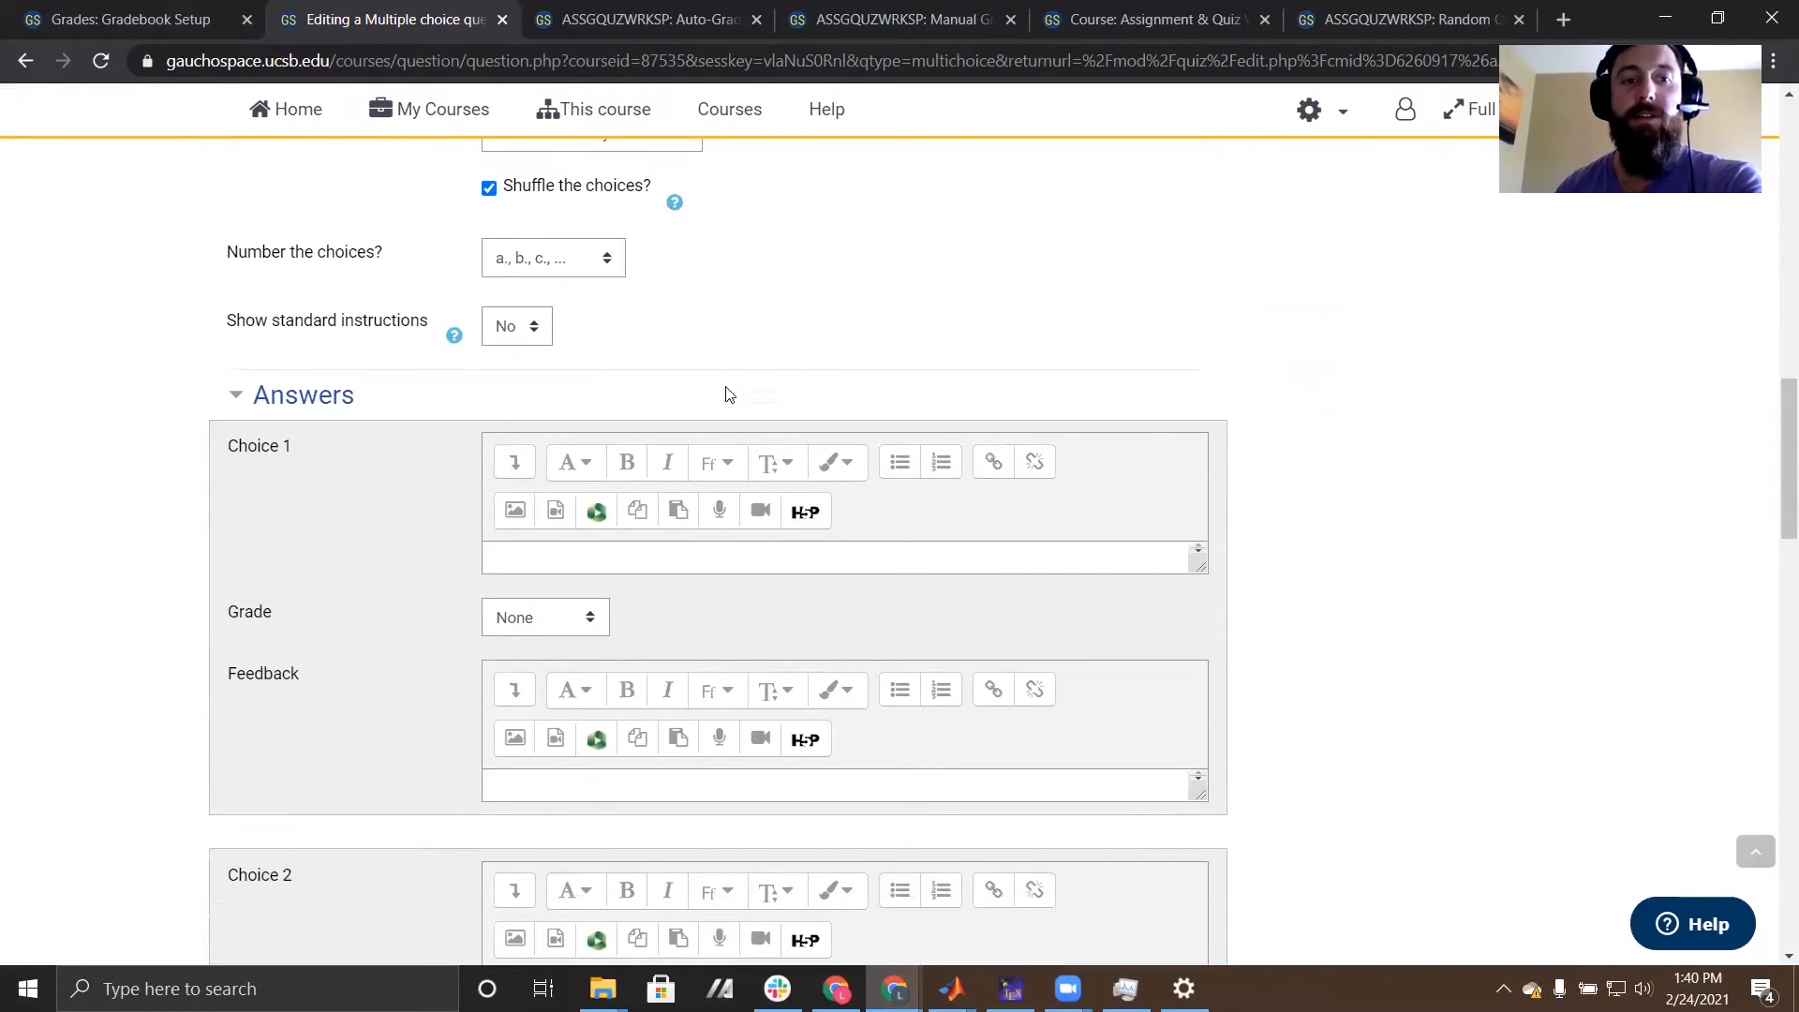
{"action": "scroll", "coordinate": [891, 507], "scroll_direction": "down", "scroll_amount": 8}
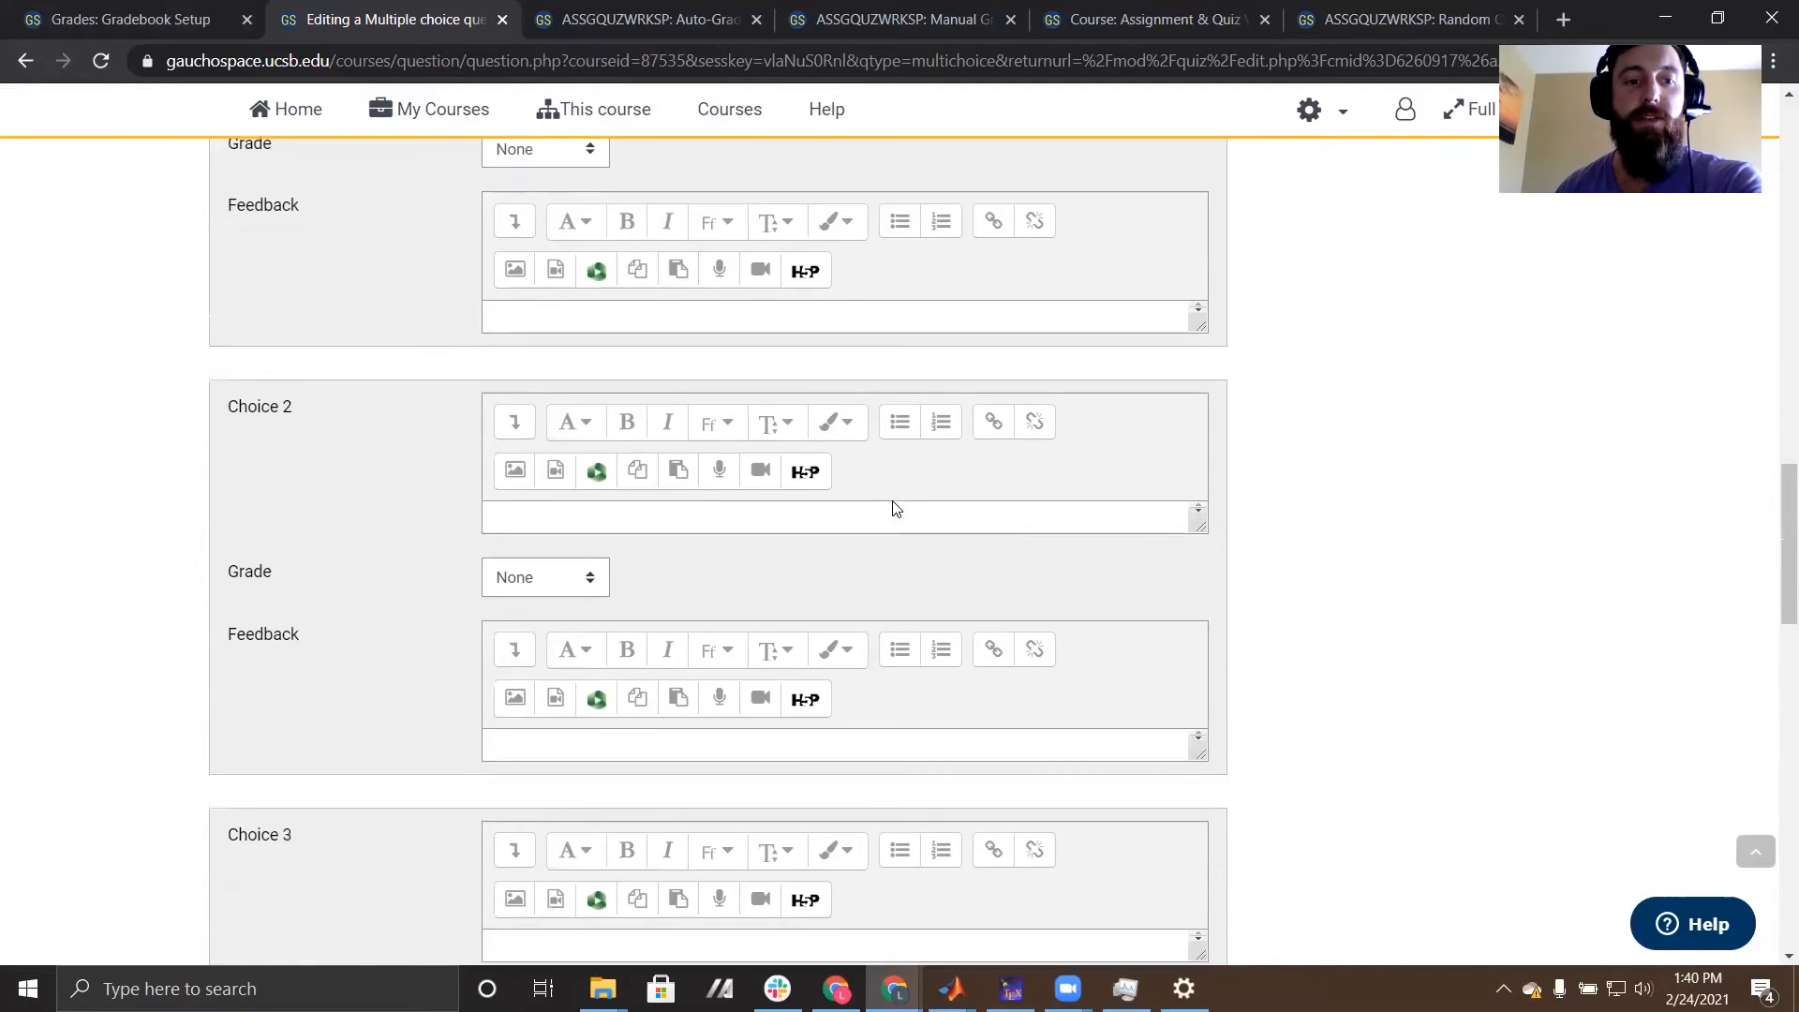
{"action": "scroll", "coordinate": [892, 503], "scroll_direction": "down", "scroll_amount": 10}
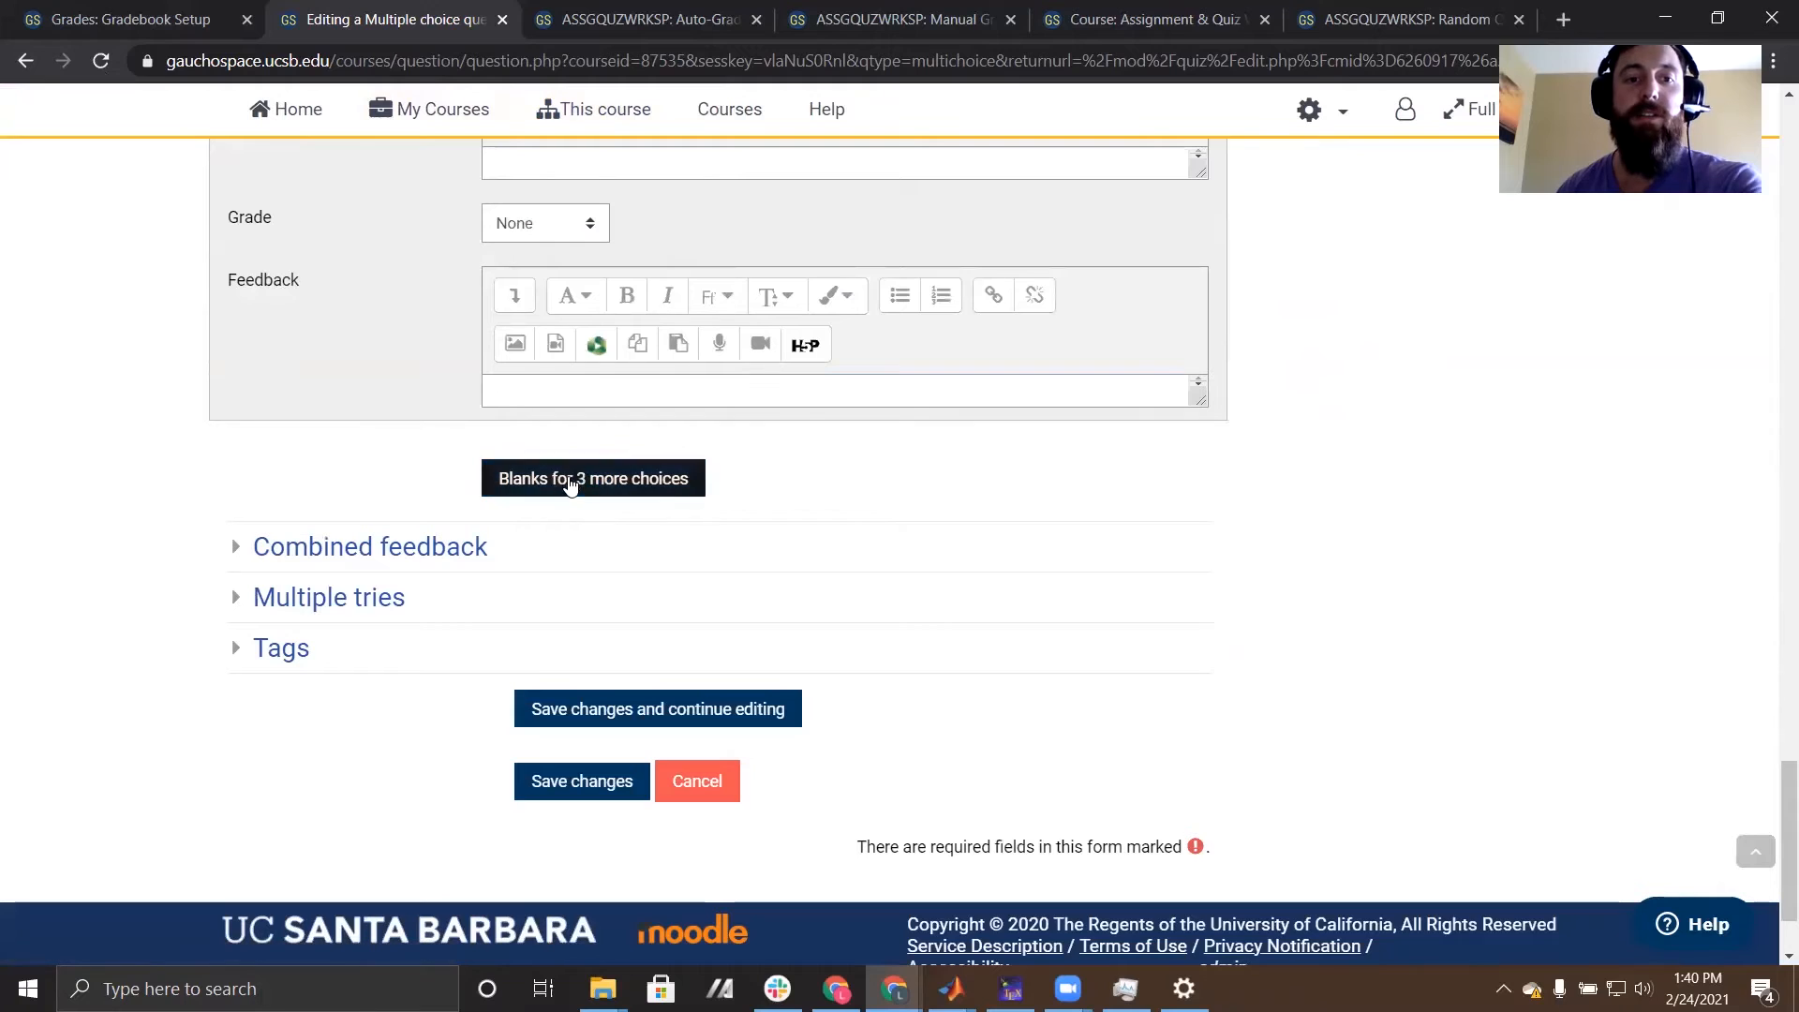
- Enter "1" as the answer text of Choice 1 and set its grade to 100%
{"action": "scroll", "coordinate": [1072, 469], "scroll_direction": "up", "scroll_amount": 18}
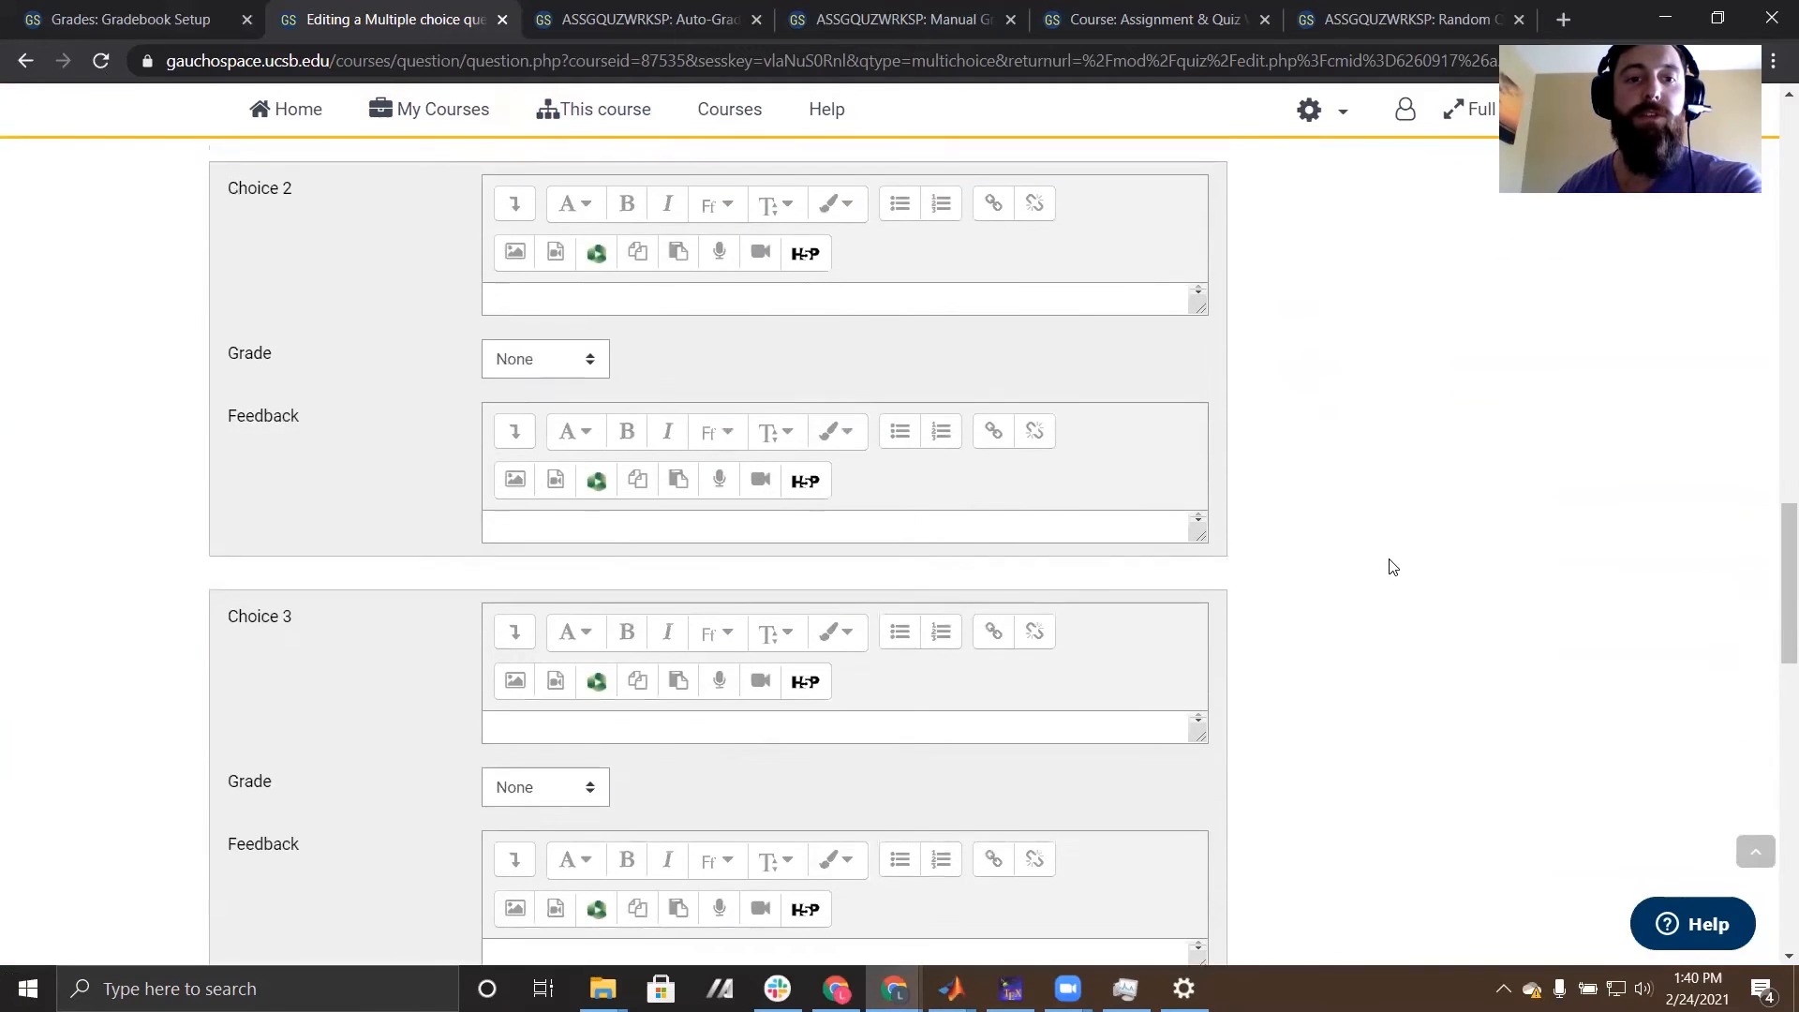
{"action": "left_click", "coordinate": [595, 442]}
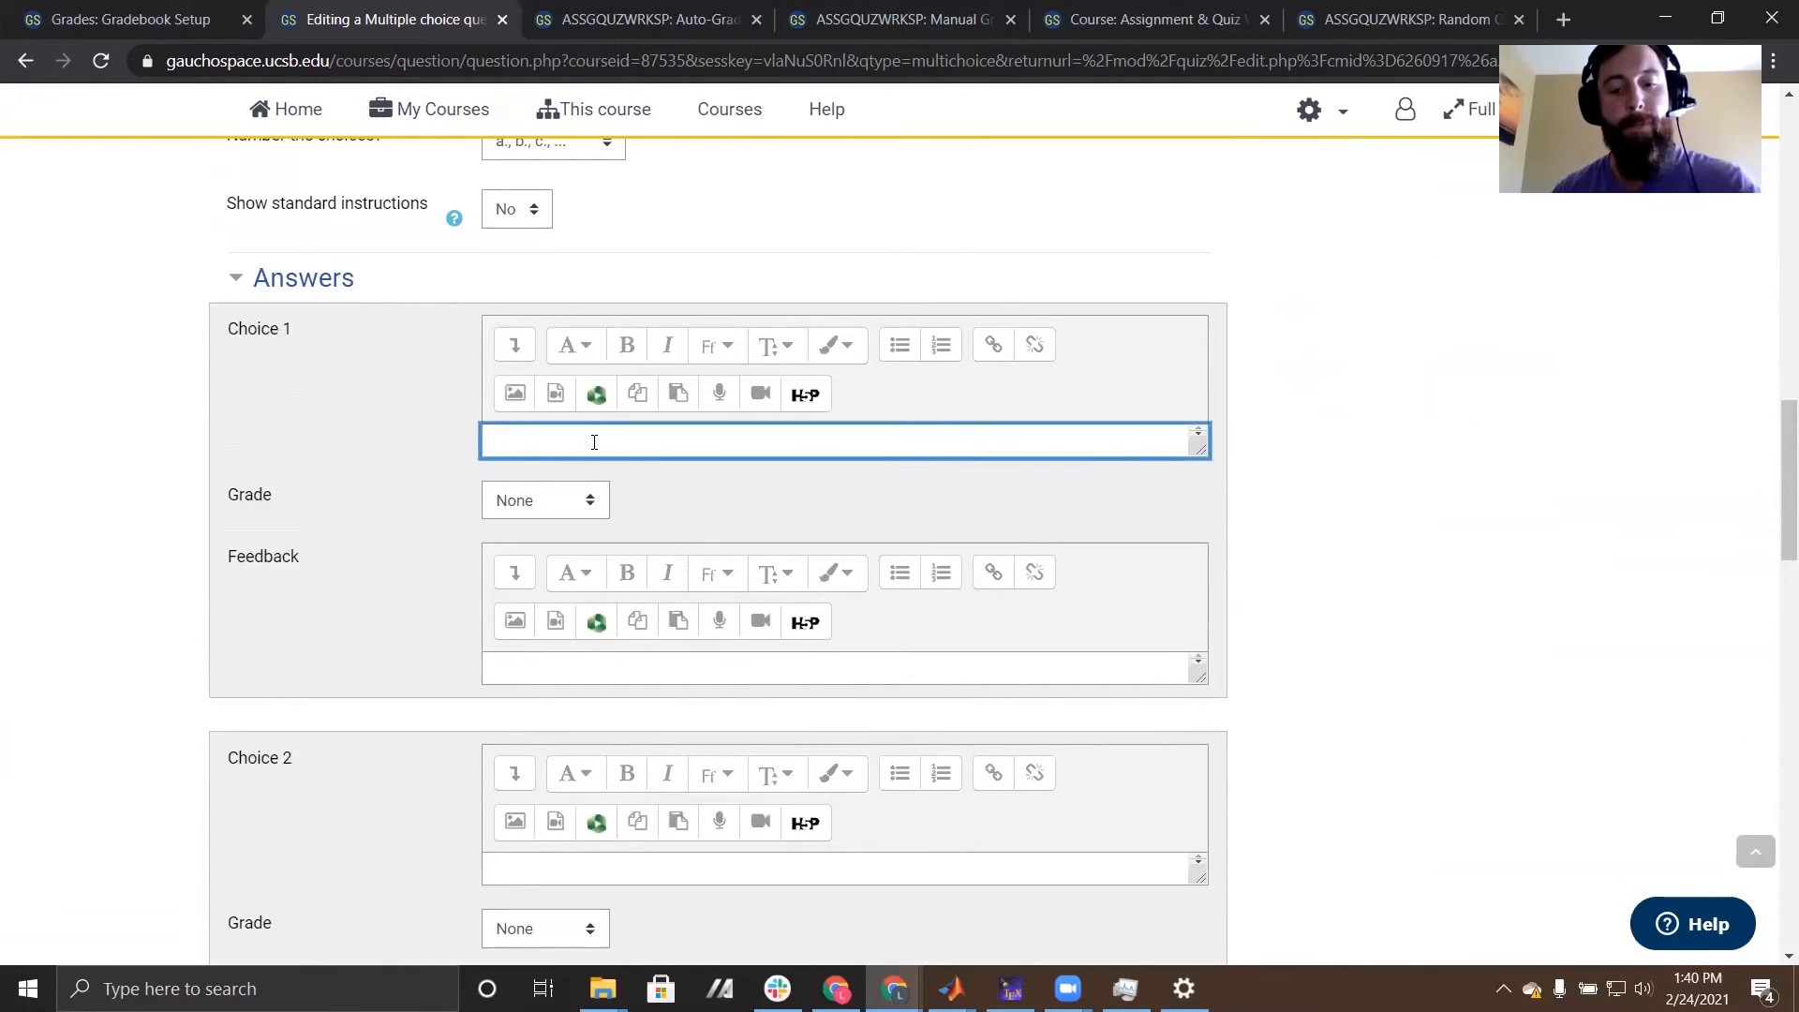
{"action": "left_click", "coordinate": [514, 502]}
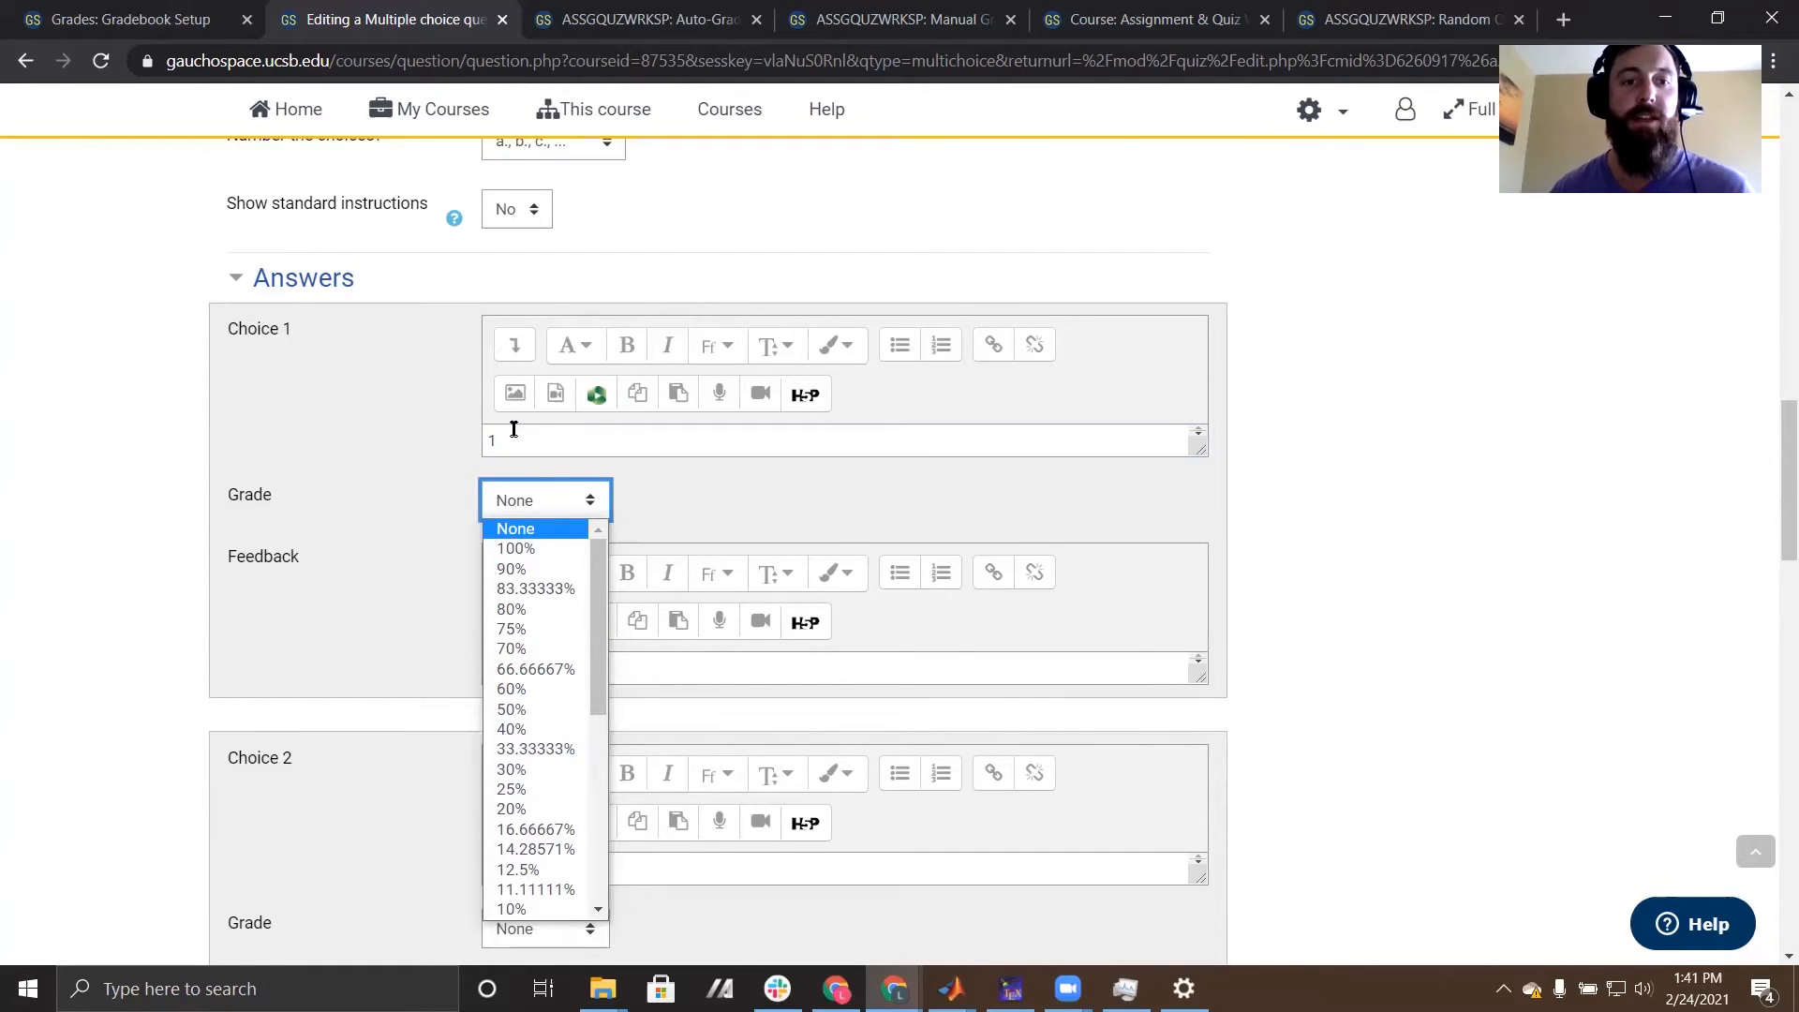
{"action": "left_click", "coordinate": [527, 549]}
- Enter "2" as the answer text of Choice 2 and give it a grade of 50%
{"action": "scroll", "coordinate": [277, 530], "scroll_direction": "down", "scroll_amount": 2}
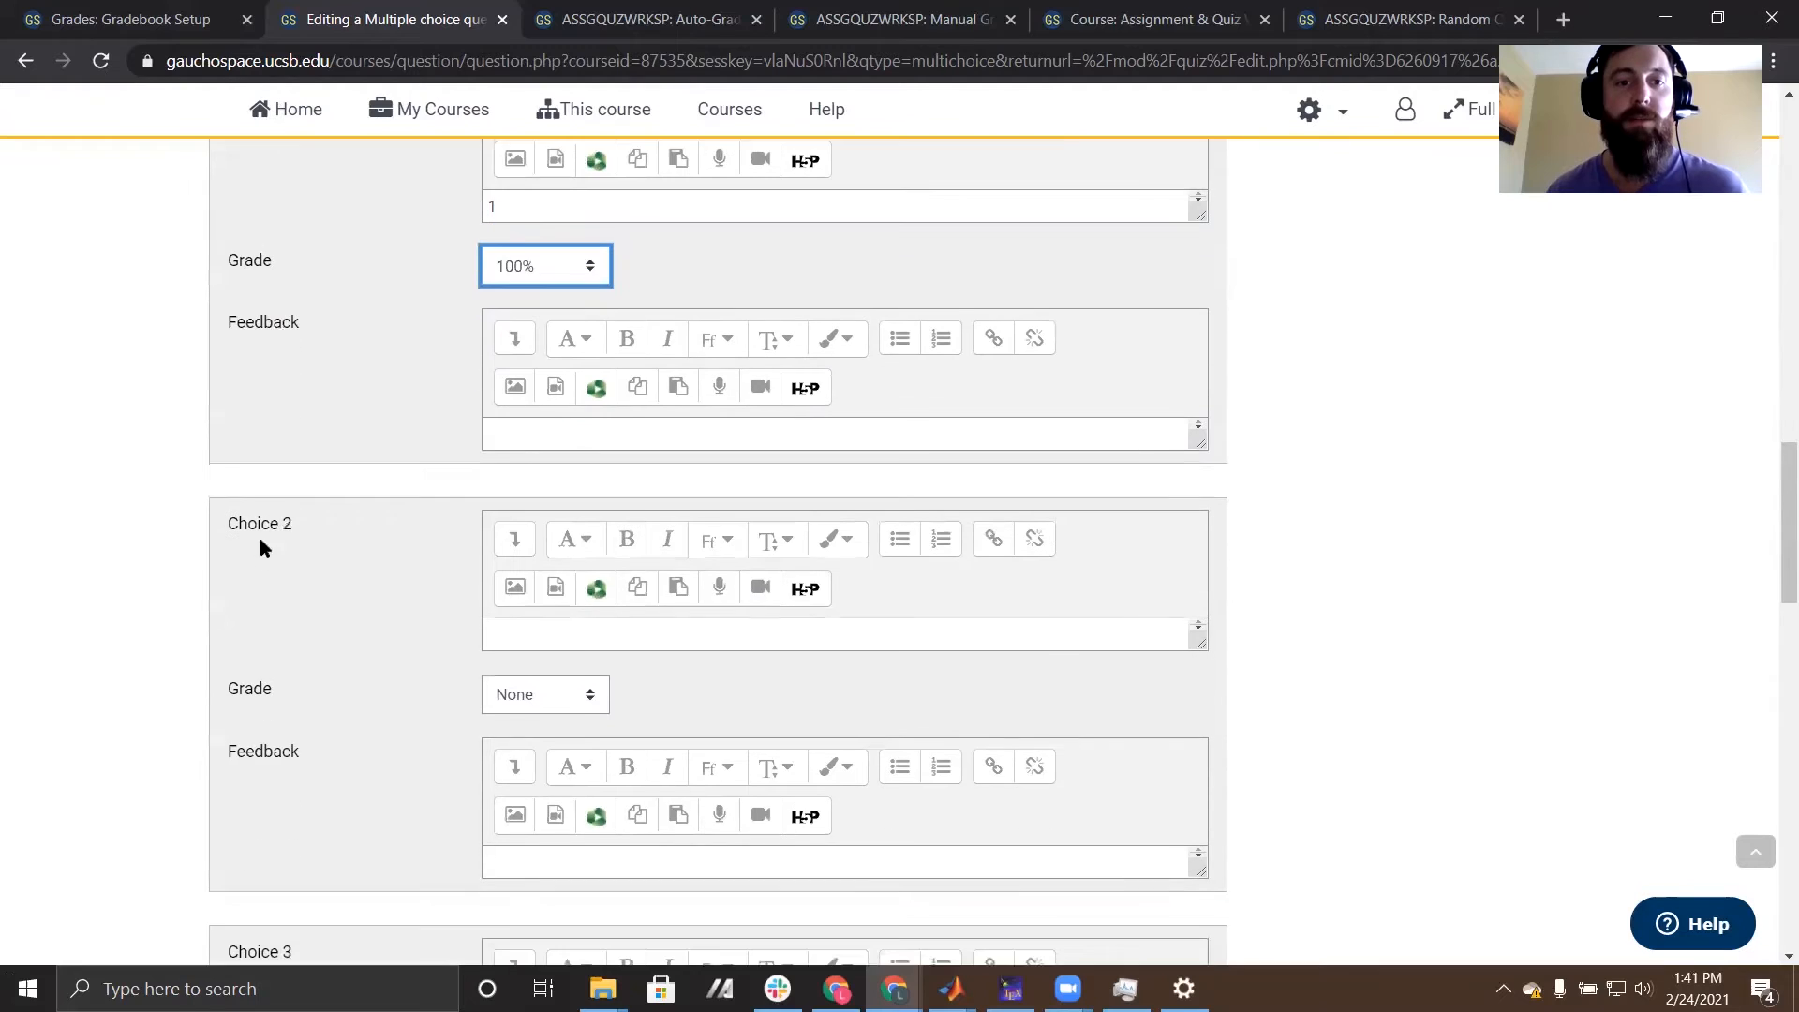
{"action": "left_click", "coordinate": [551, 642]}
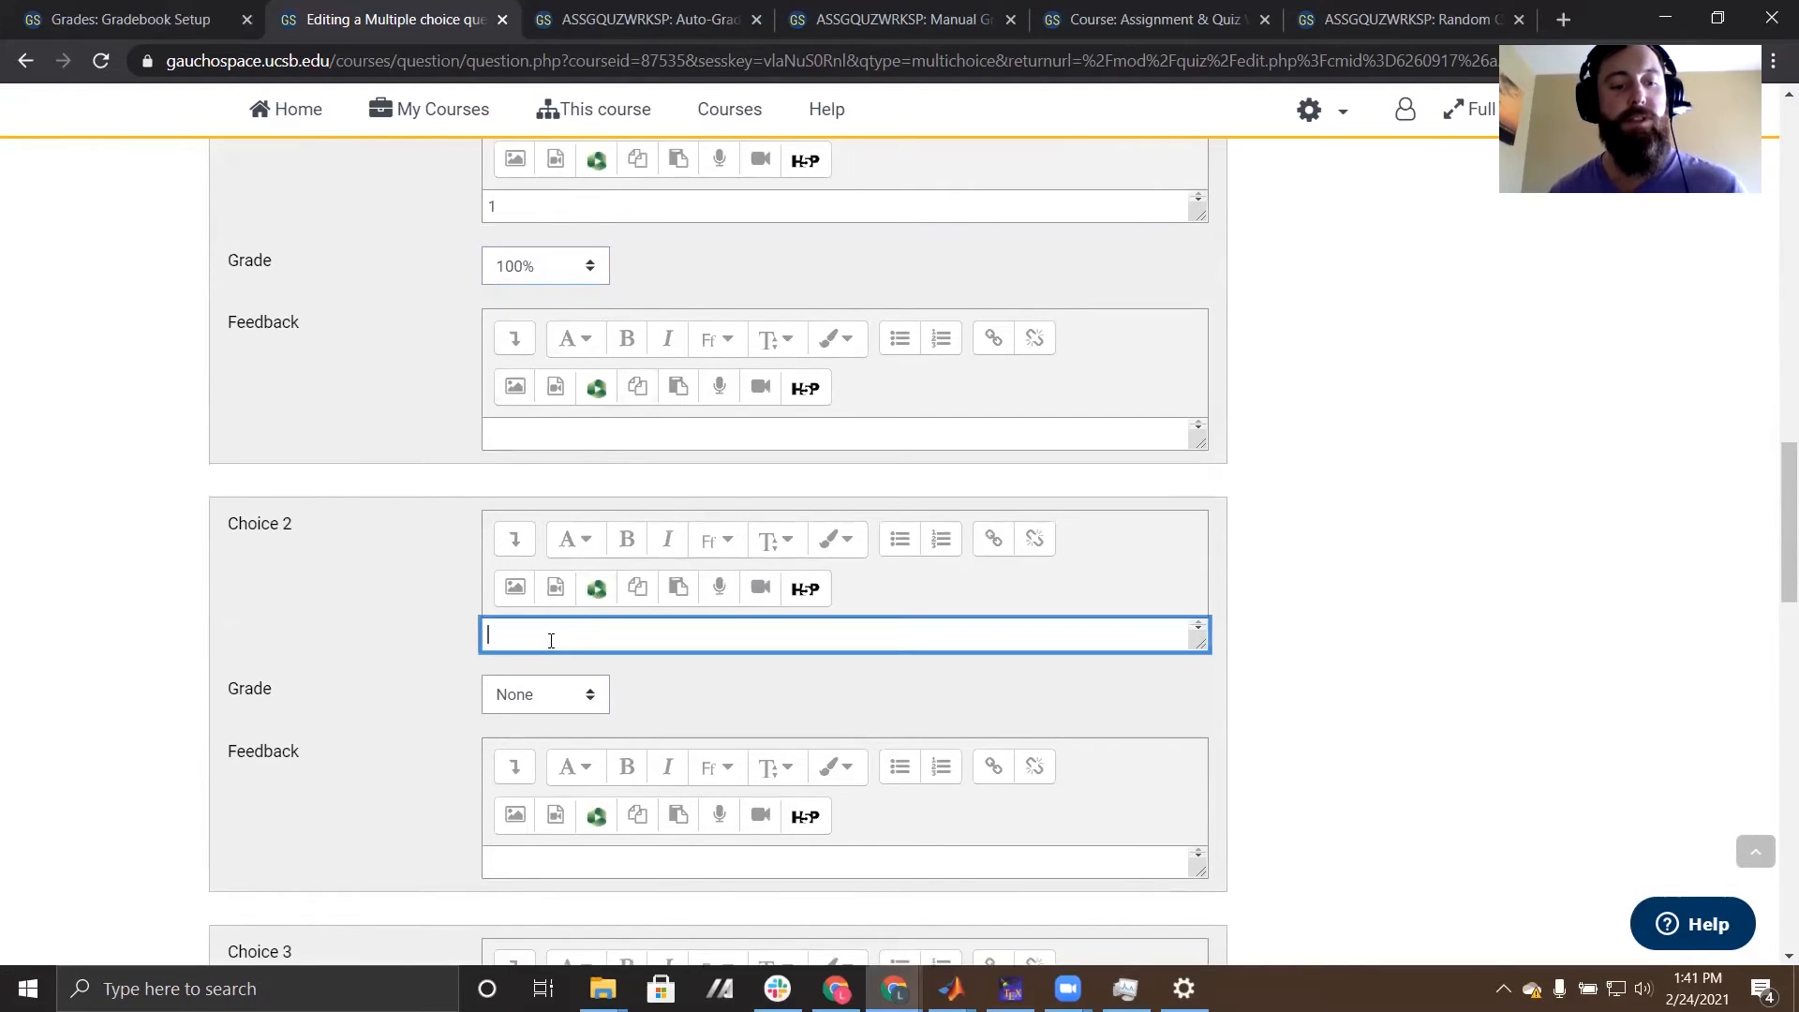
{"action": "type", "text": "2"}
{"action": "left_click", "coordinate": [538, 732]}
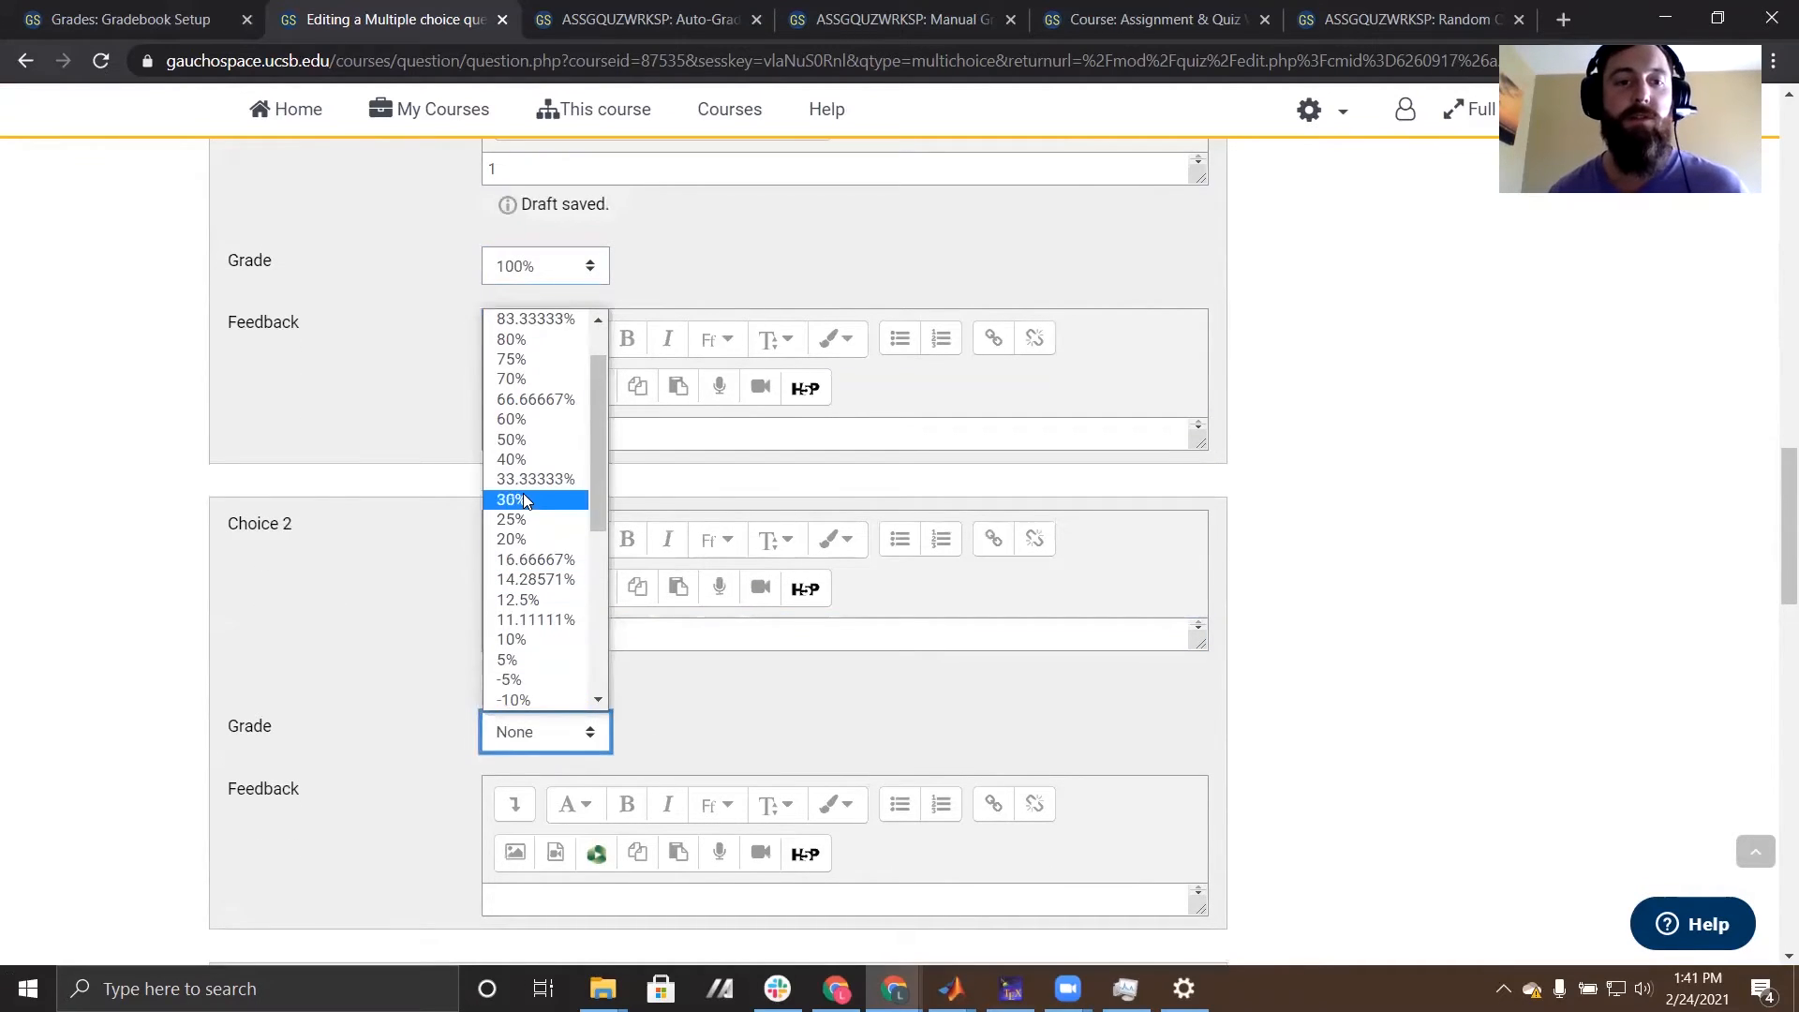
{"action": "left_click", "coordinate": [523, 440]}
- Enter "3" as the answer text of Choice 3 and keep its grade at None
{"action": "scroll", "coordinate": [371, 694], "scroll_direction": "down", "scroll_amount": 2}
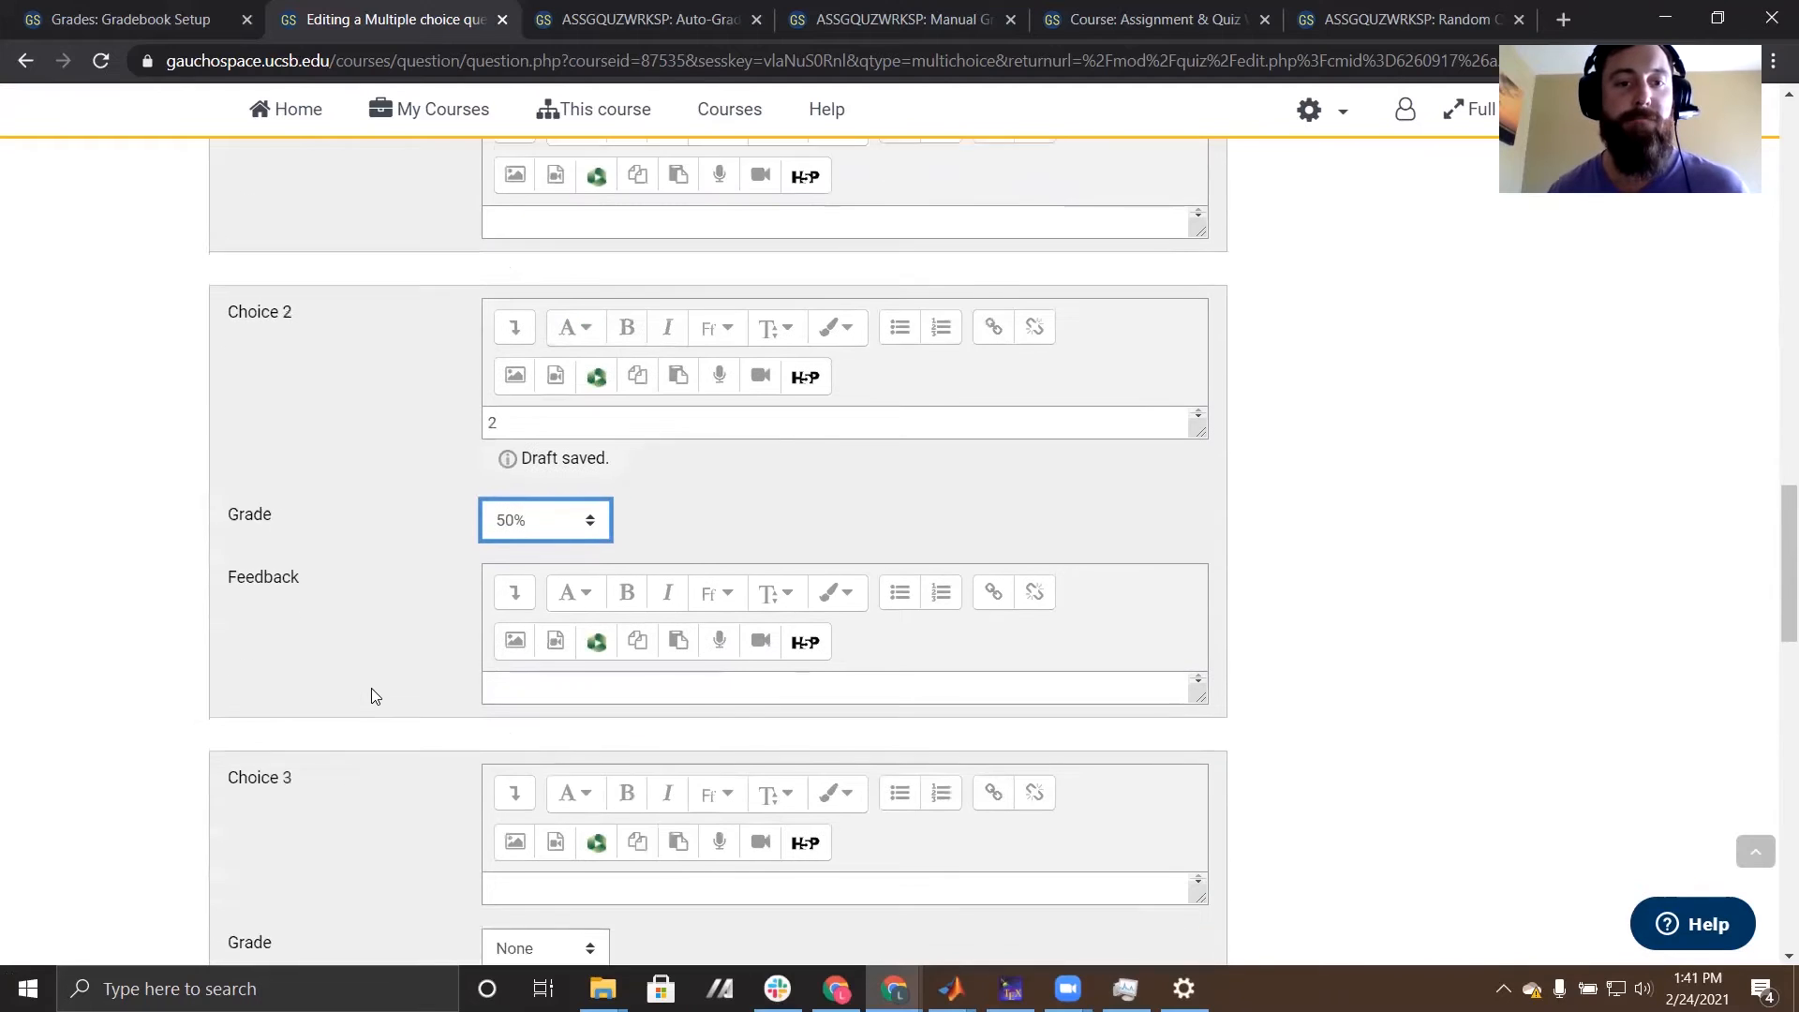
{"action": "scroll", "coordinate": [371, 696], "scroll_direction": "down", "scroll_amount": 1}
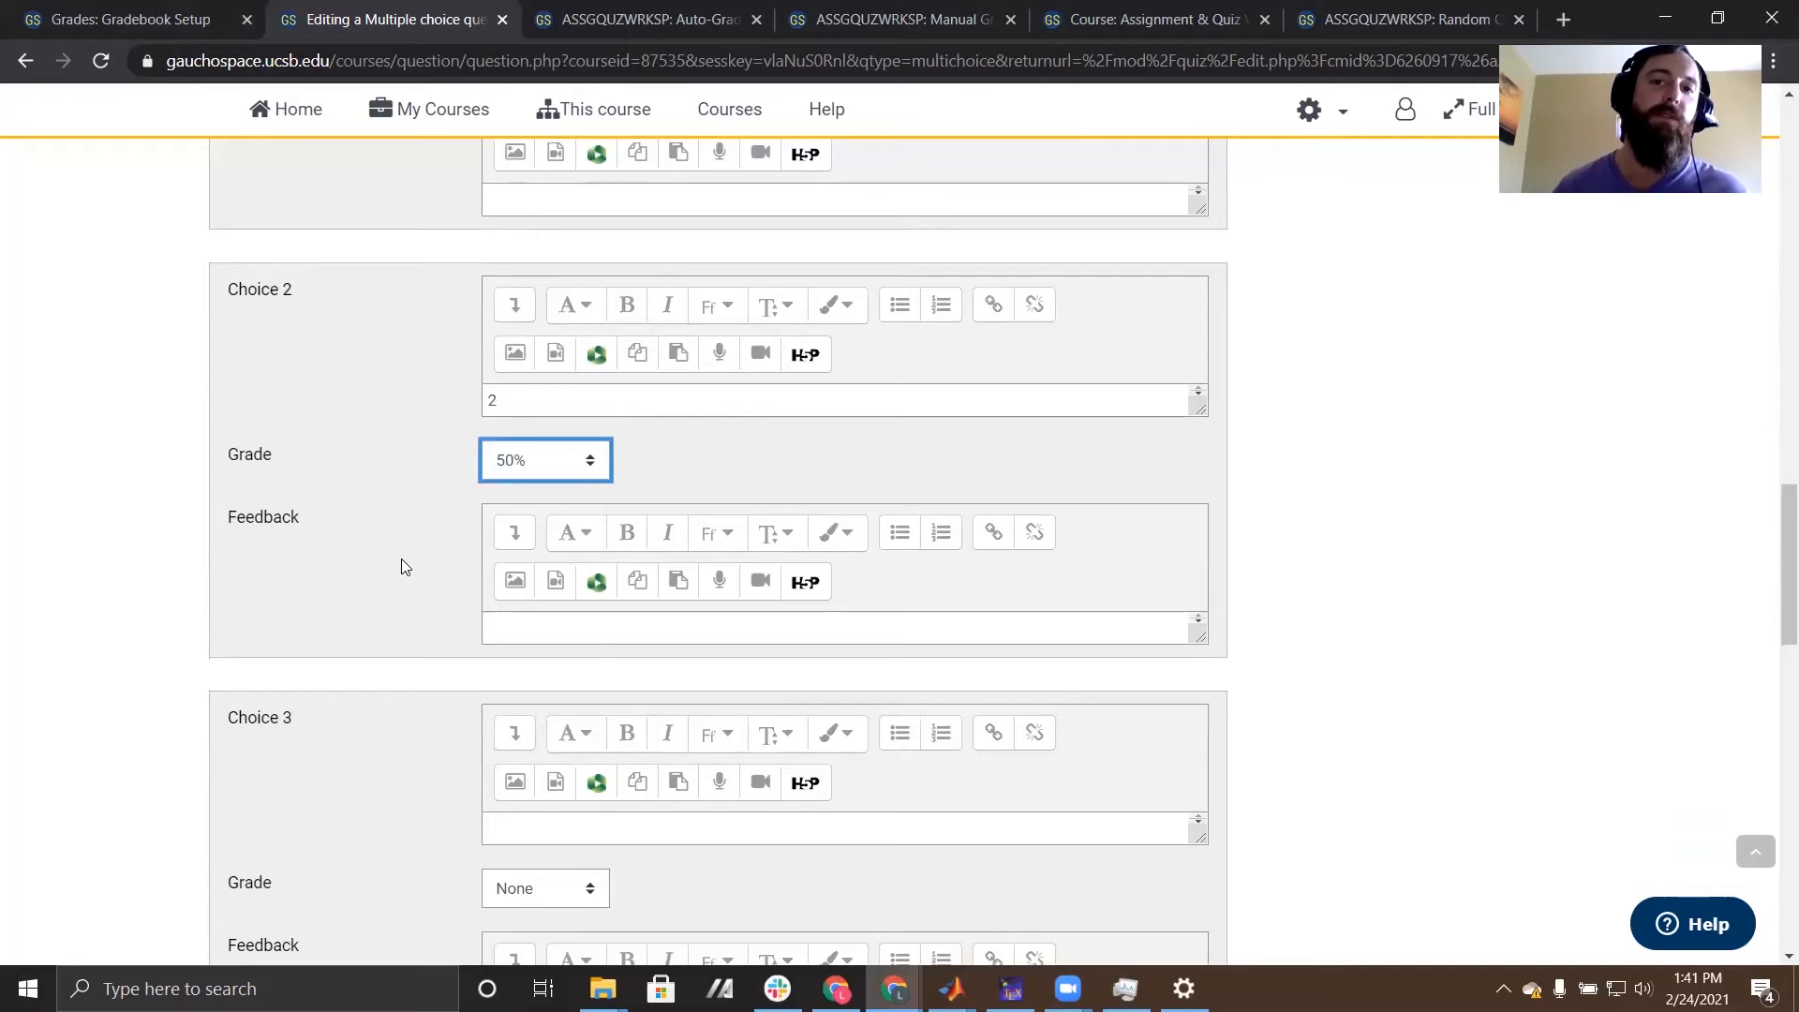
{"action": "scroll", "coordinate": [386, 571], "scroll_direction": "down", "scroll_amount": 1}
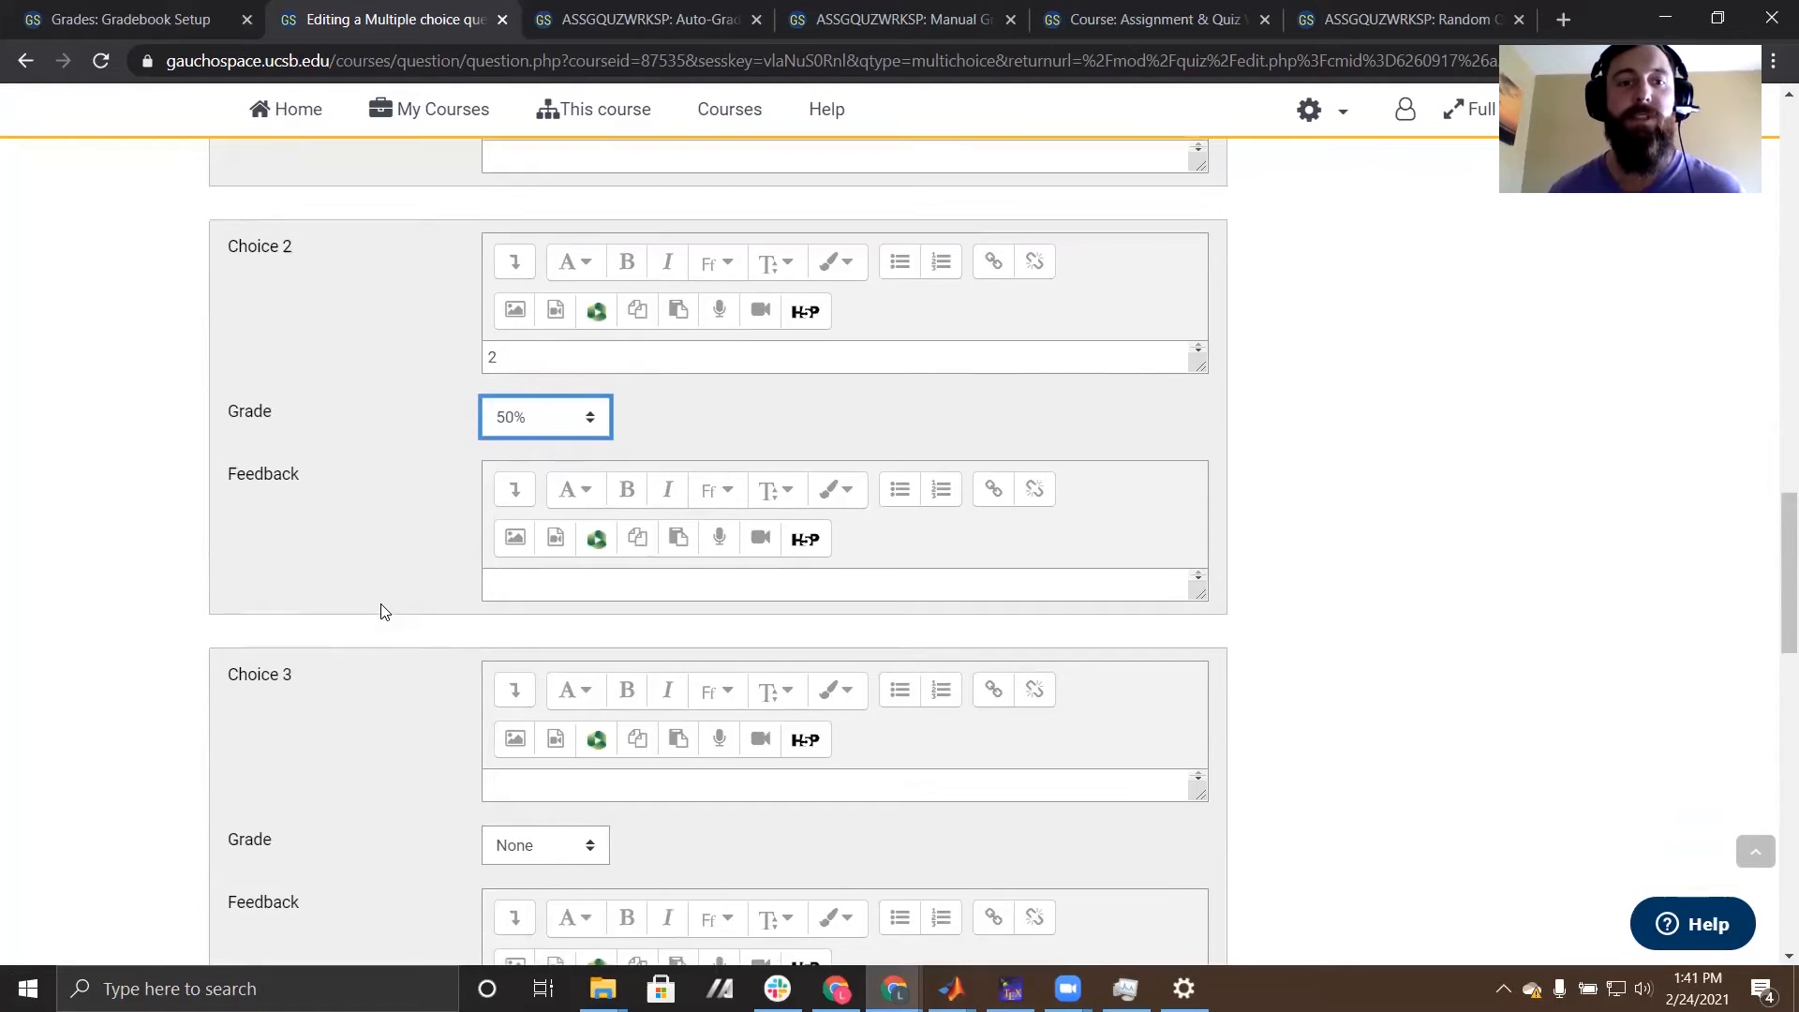
{"action": "left_click", "coordinate": [523, 715]}
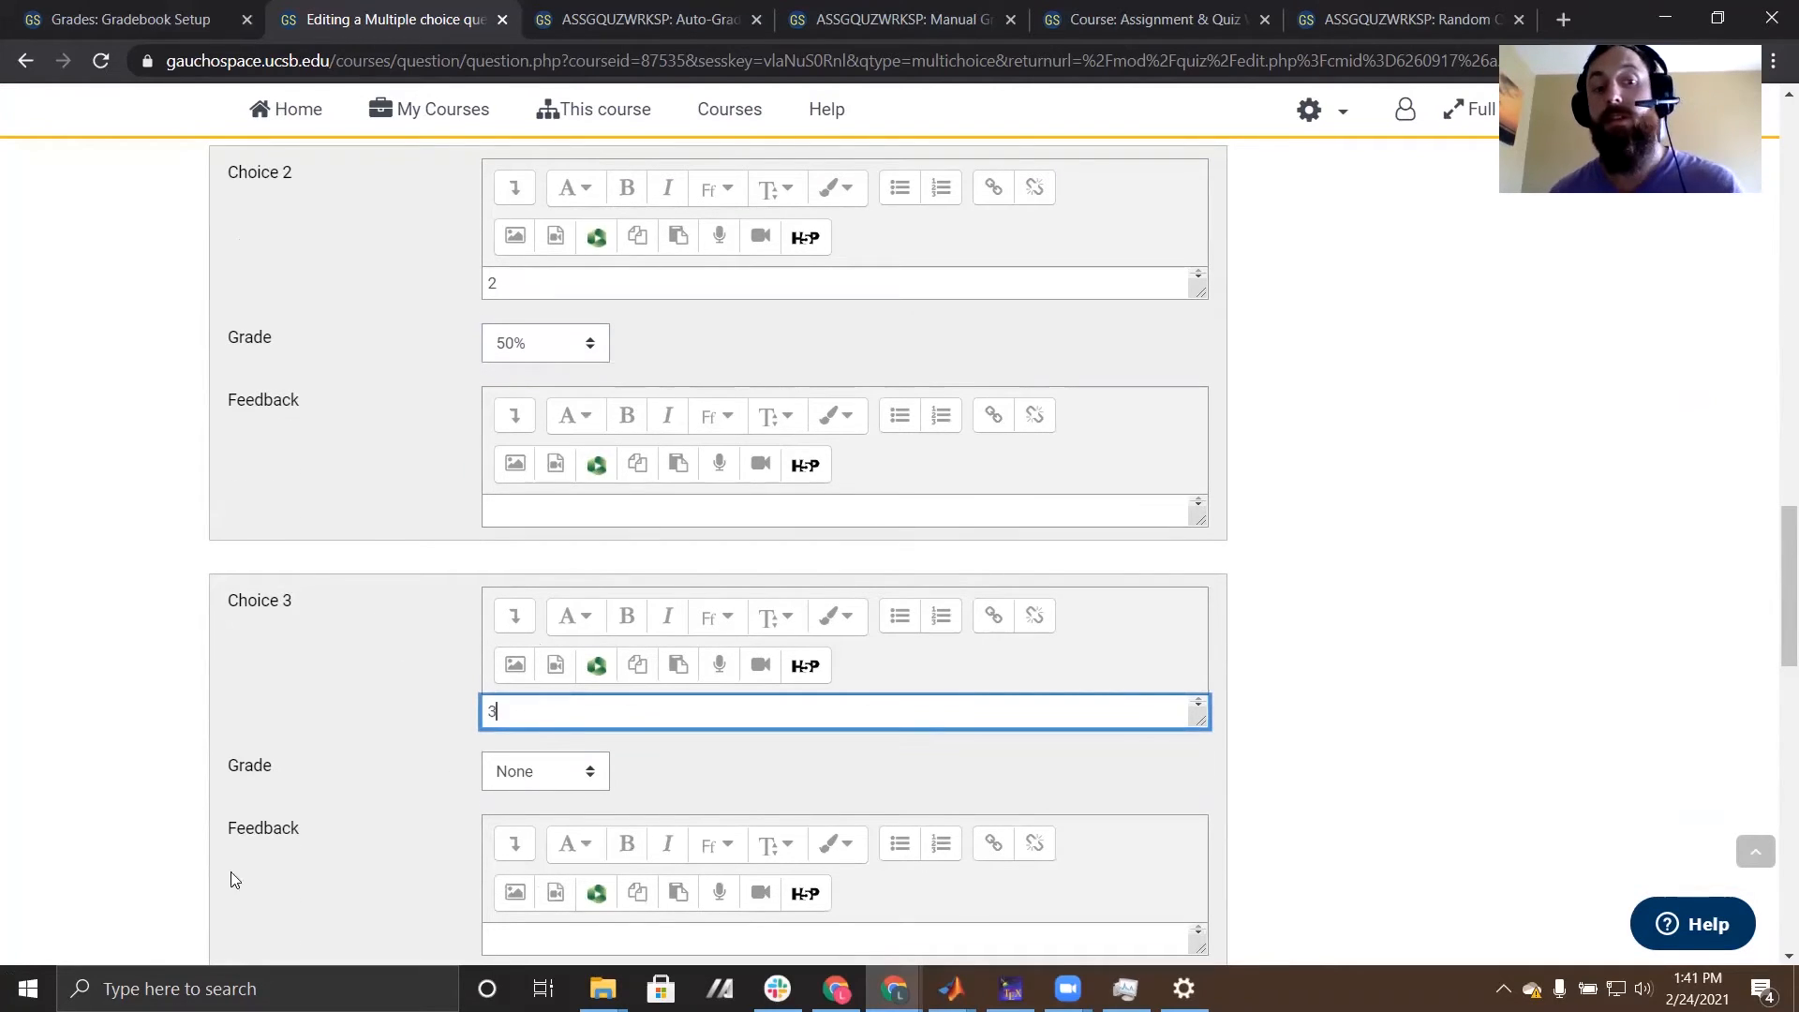
{"action": "type", "text": "3"}
{"action": "scroll", "coordinate": [283, 808], "scroll_direction": "down", "scroll_amount": 1}
{"action": "left_click", "coordinate": [516, 654]}
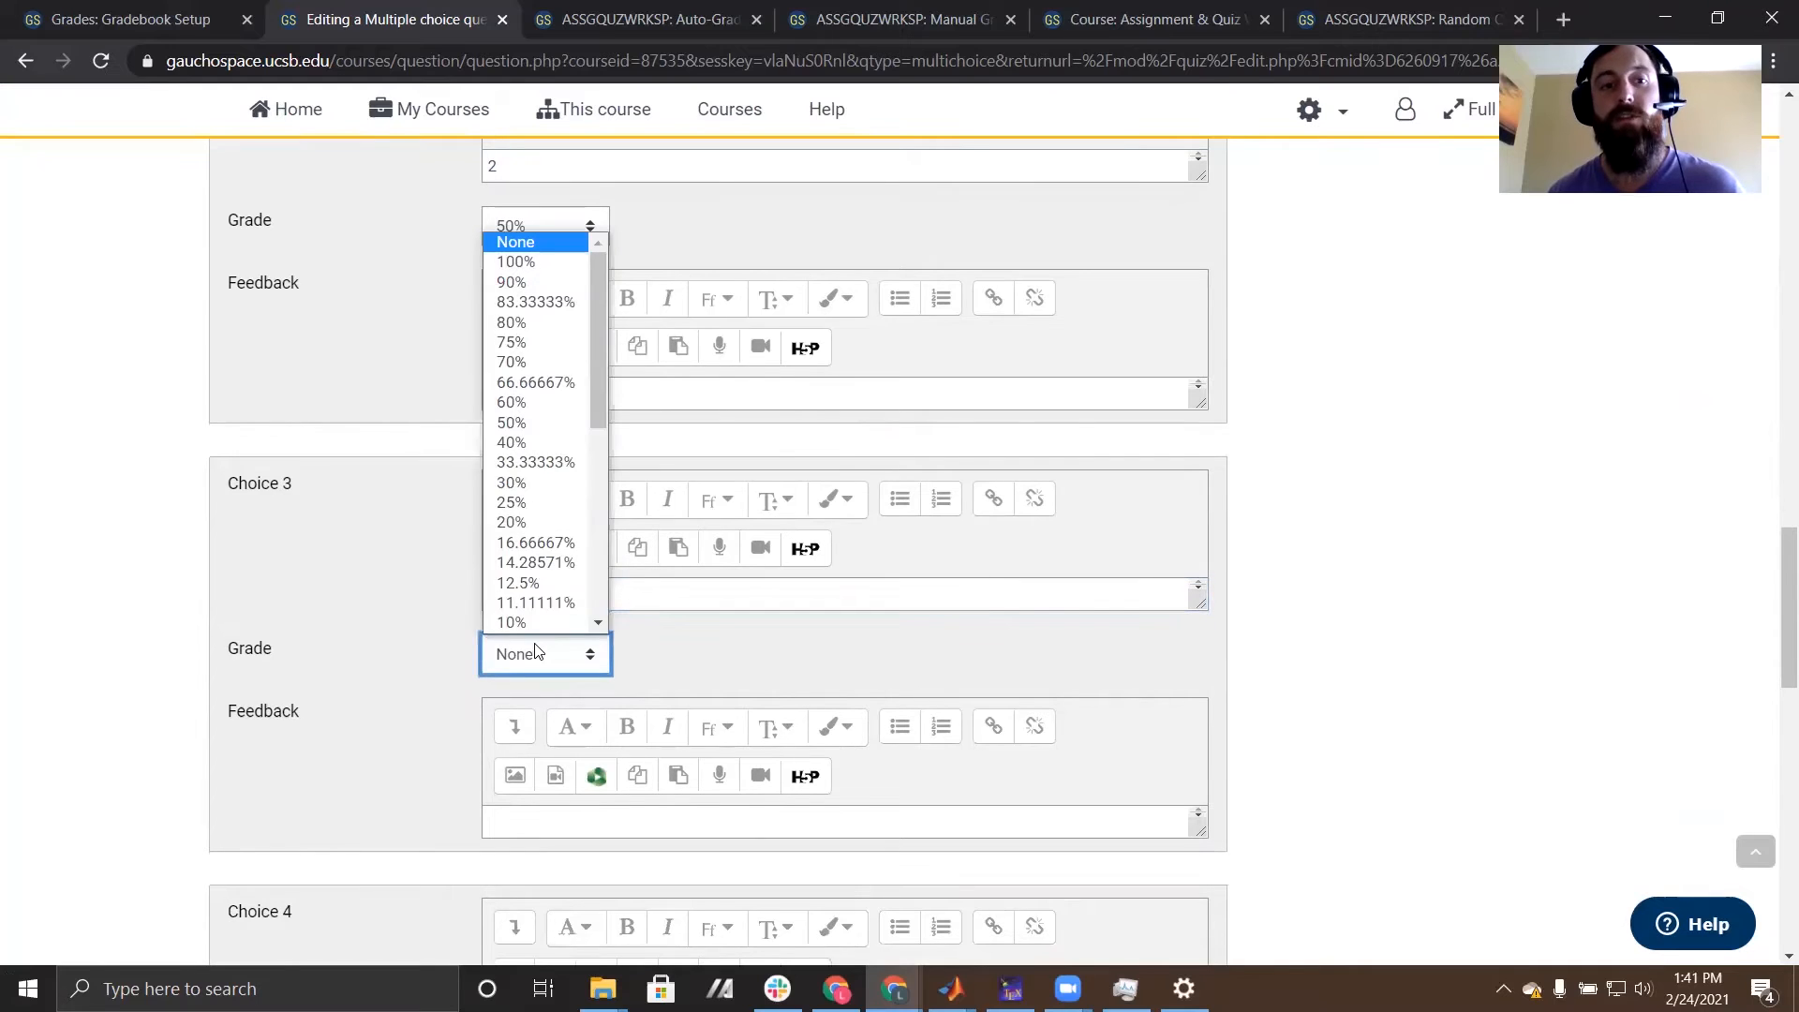
{"action": "scroll", "coordinate": [559, 523], "scroll_direction": "down", "scroll_amount": 1}
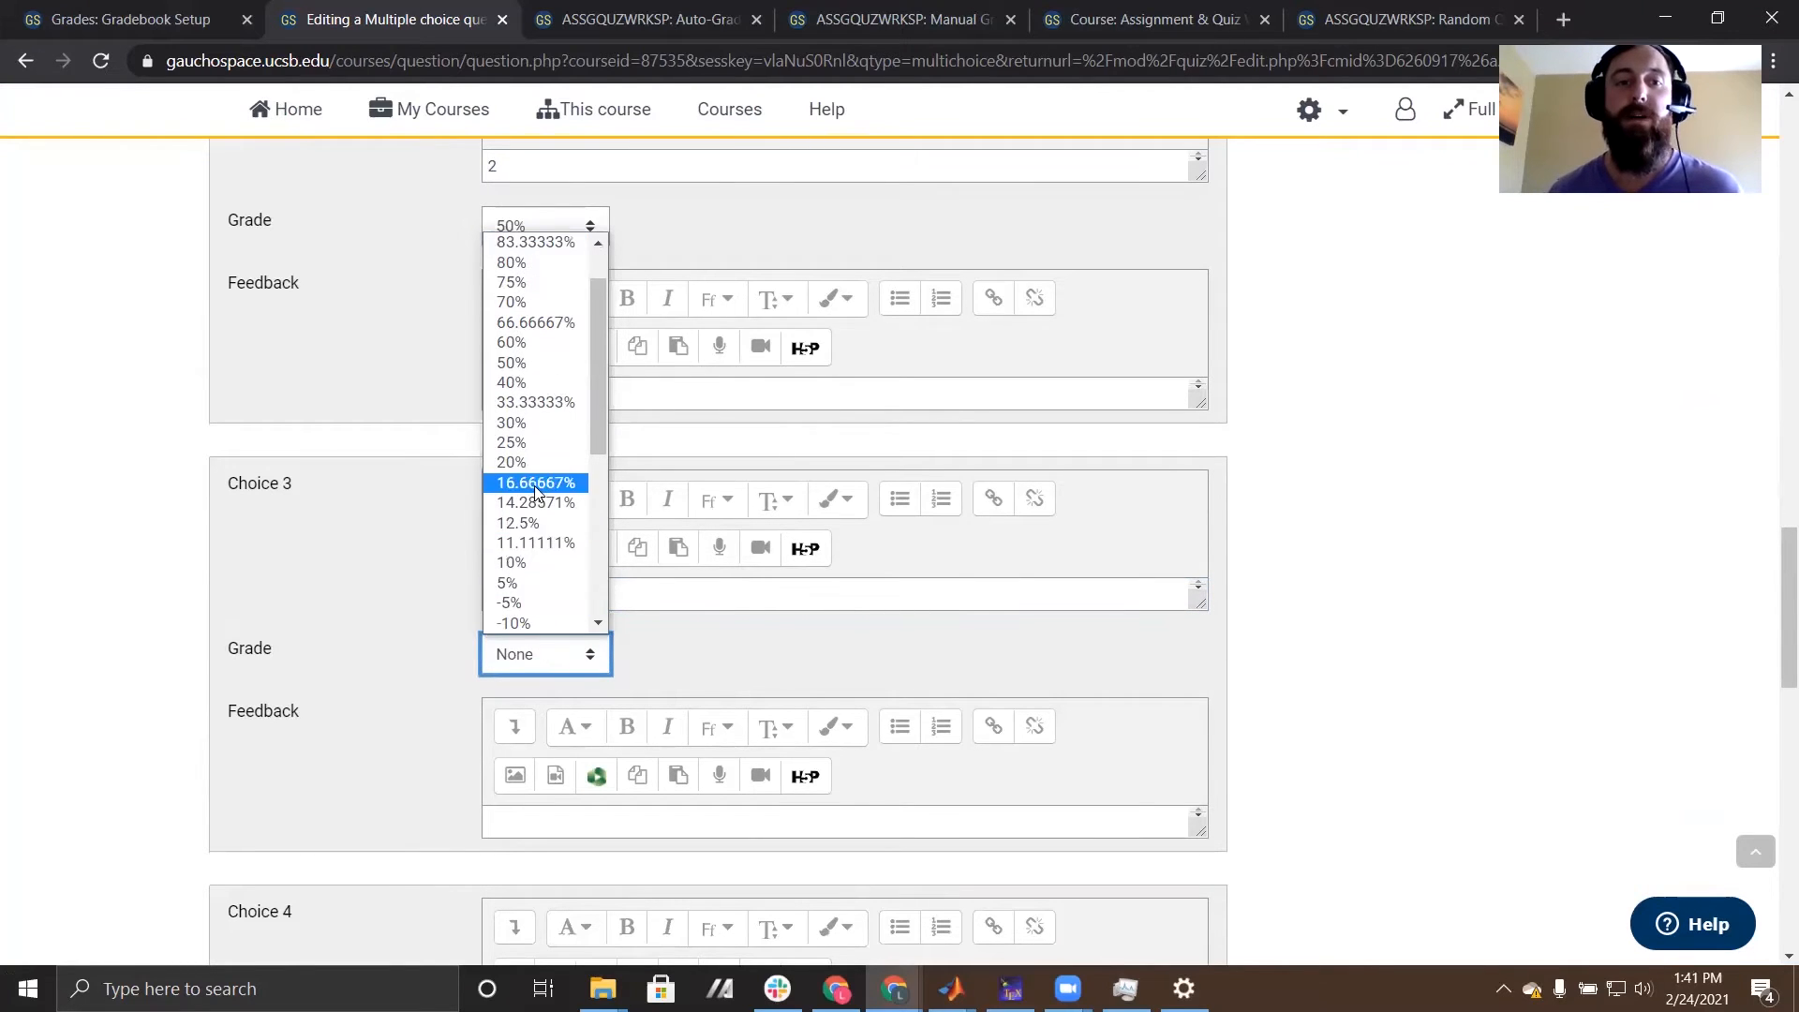
{"action": "scroll", "coordinate": [553, 483], "scroll_direction": "up", "scroll_amount": 1}
{"action": "left_click", "coordinate": [499, 242]}
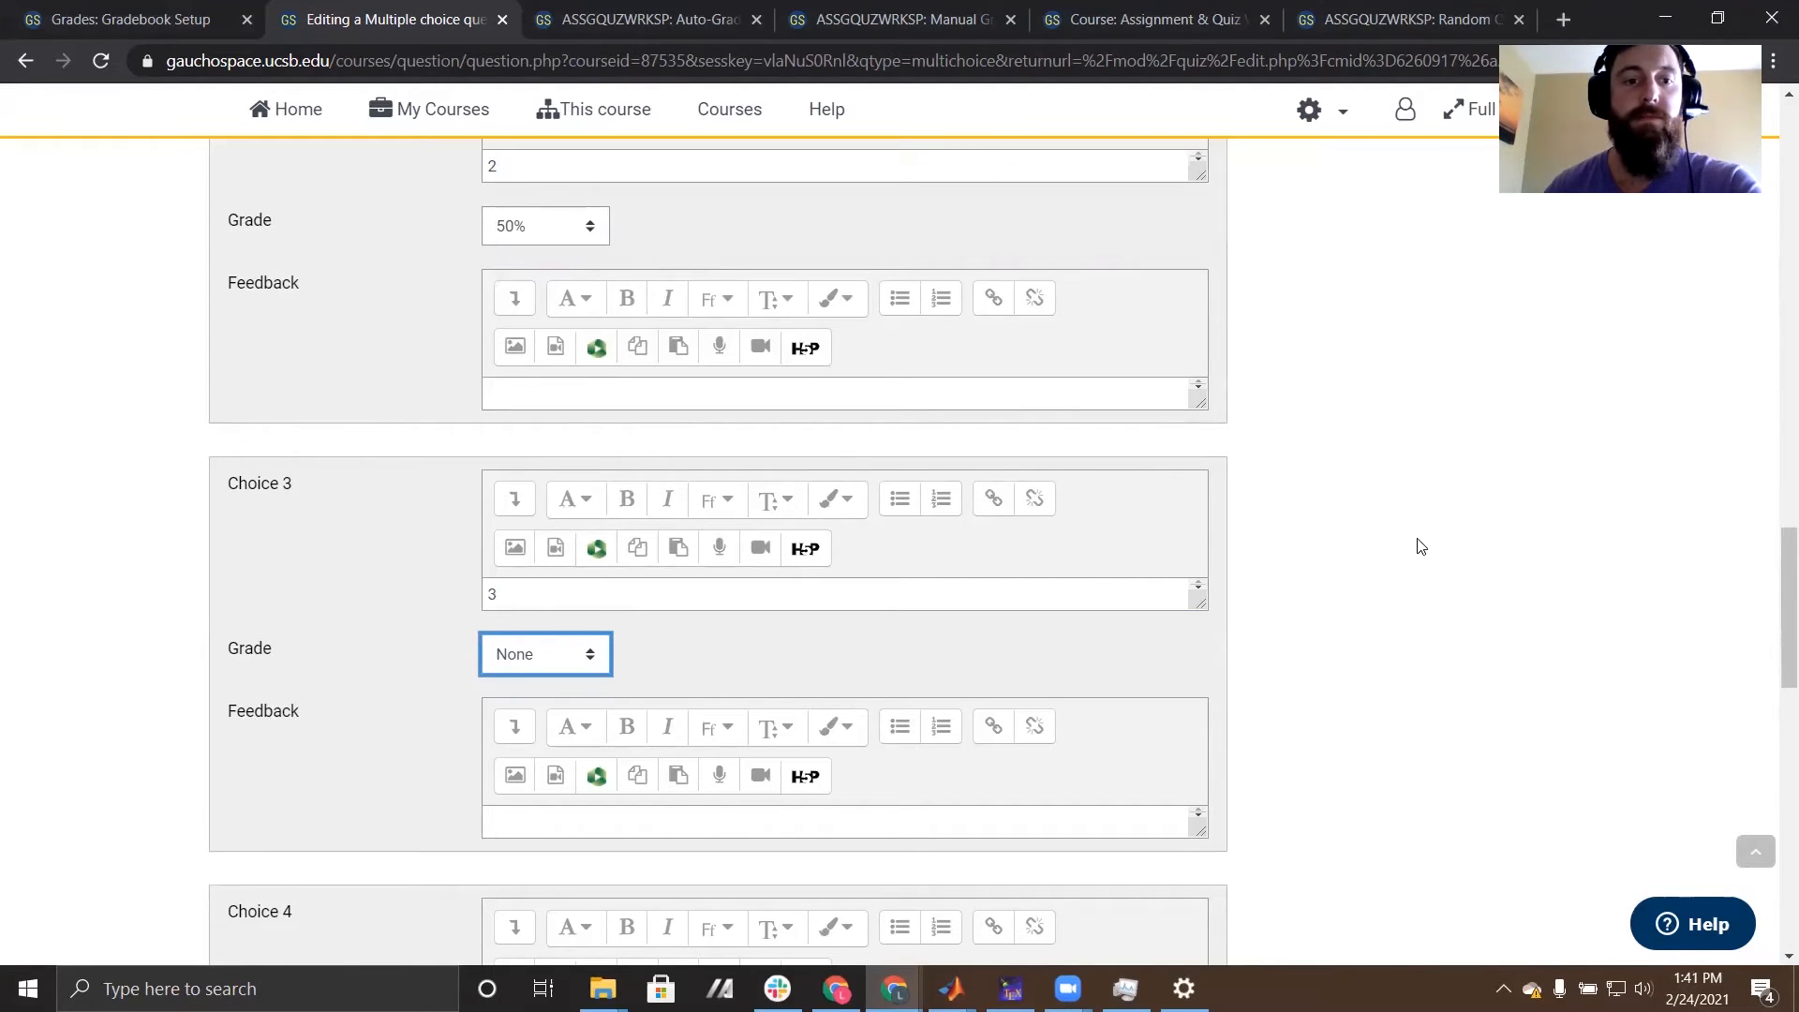
- Review the question's remaining choices, feedback sections, choice grades, and the settings for number of answers, shuffling and choice numbering
{"action": "scroll", "coordinate": [1419, 546], "scroll_direction": "down", "scroll_amount": 2}
{"action": "scroll", "coordinate": [1419, 547], "scroll_direction": "down", "scroll_amount": 2}
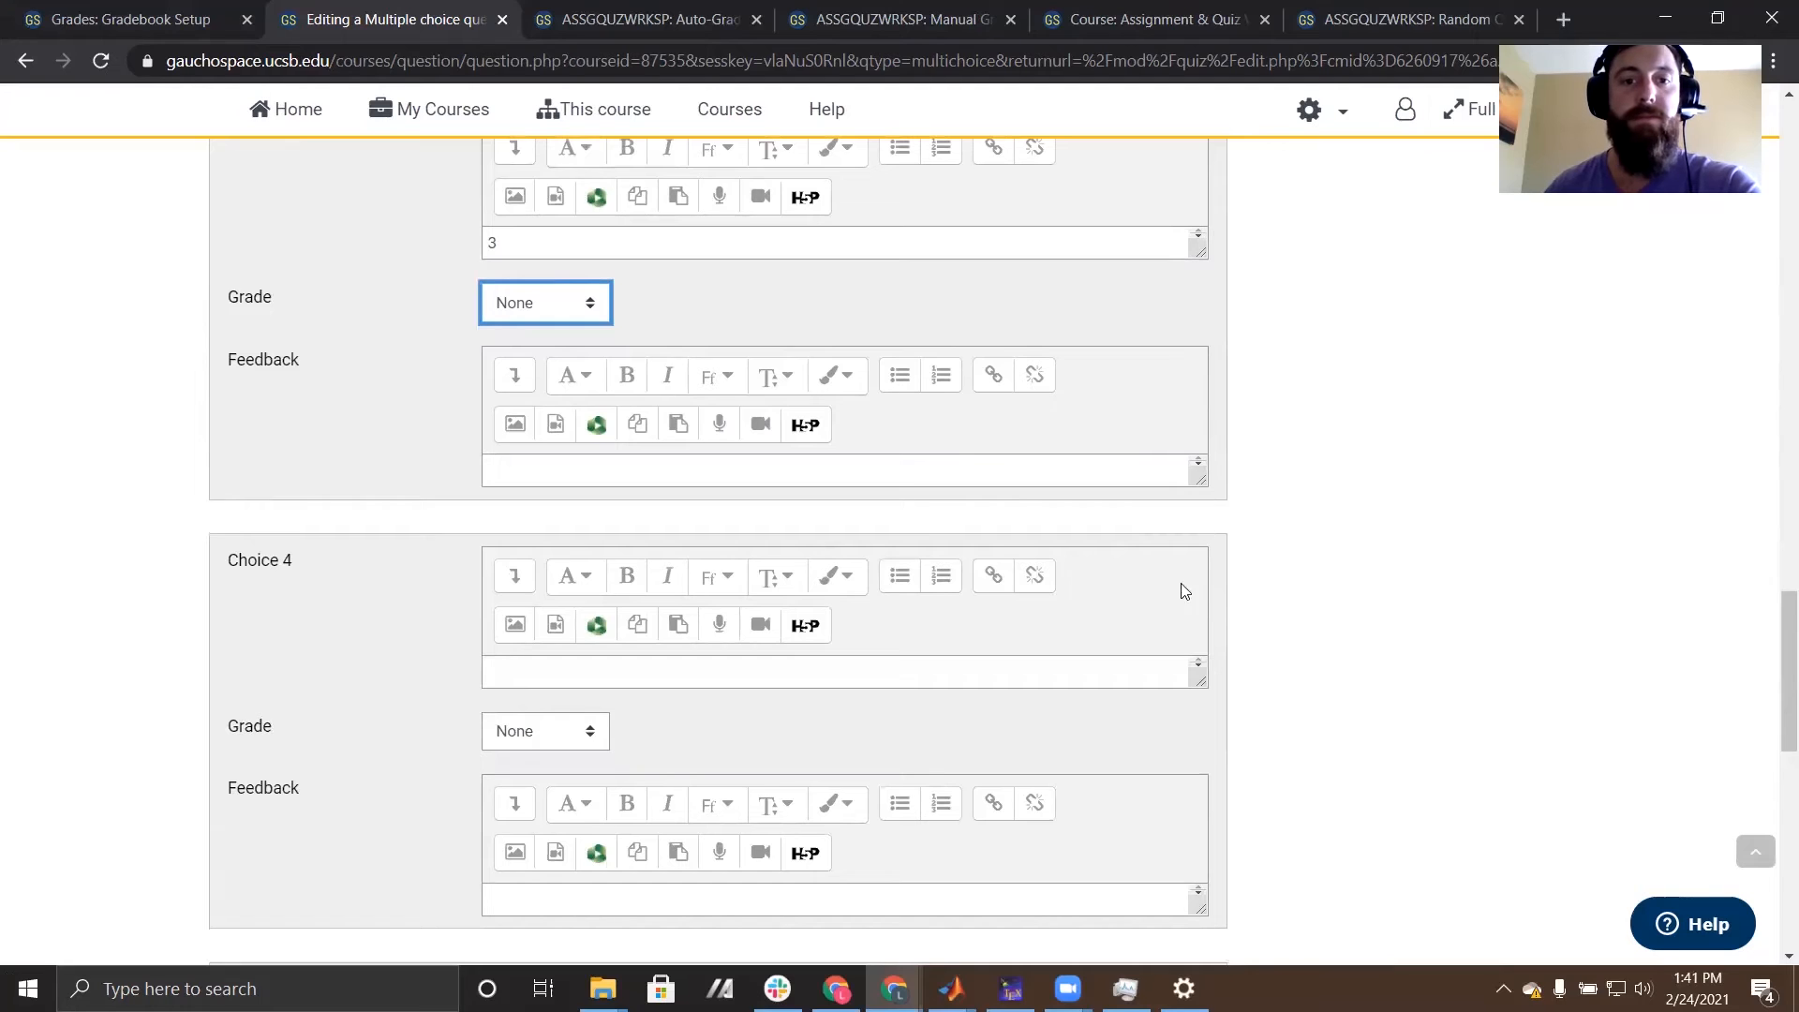
{"action": "scroll", "coordinate": [1209, 647], "scroll_direction": "down", "scroll_amount": 1}
{"action": "scroll", "coordinate": [1210, 656], "scroll_direction": "down", "scroll_amount": 8}
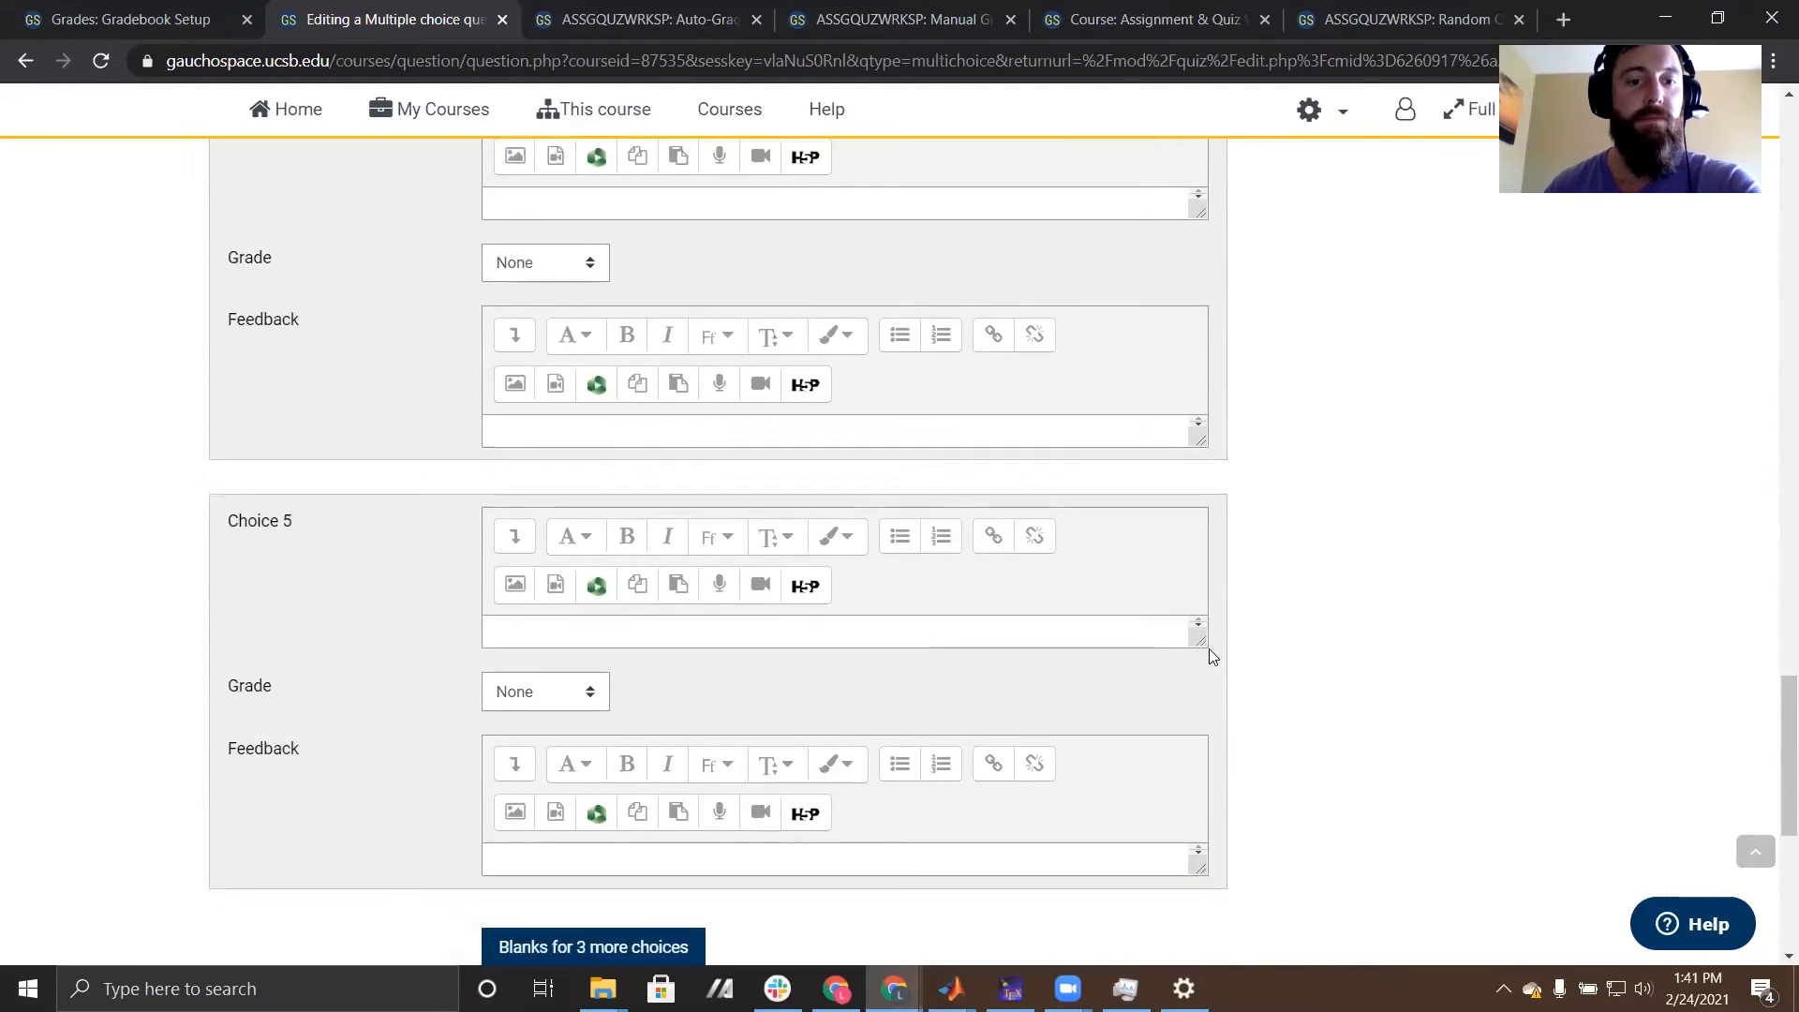
{"action": "scroll", "coordinate": [1212, 656], "scroll_direction": "down", "scroll_amount": 3}
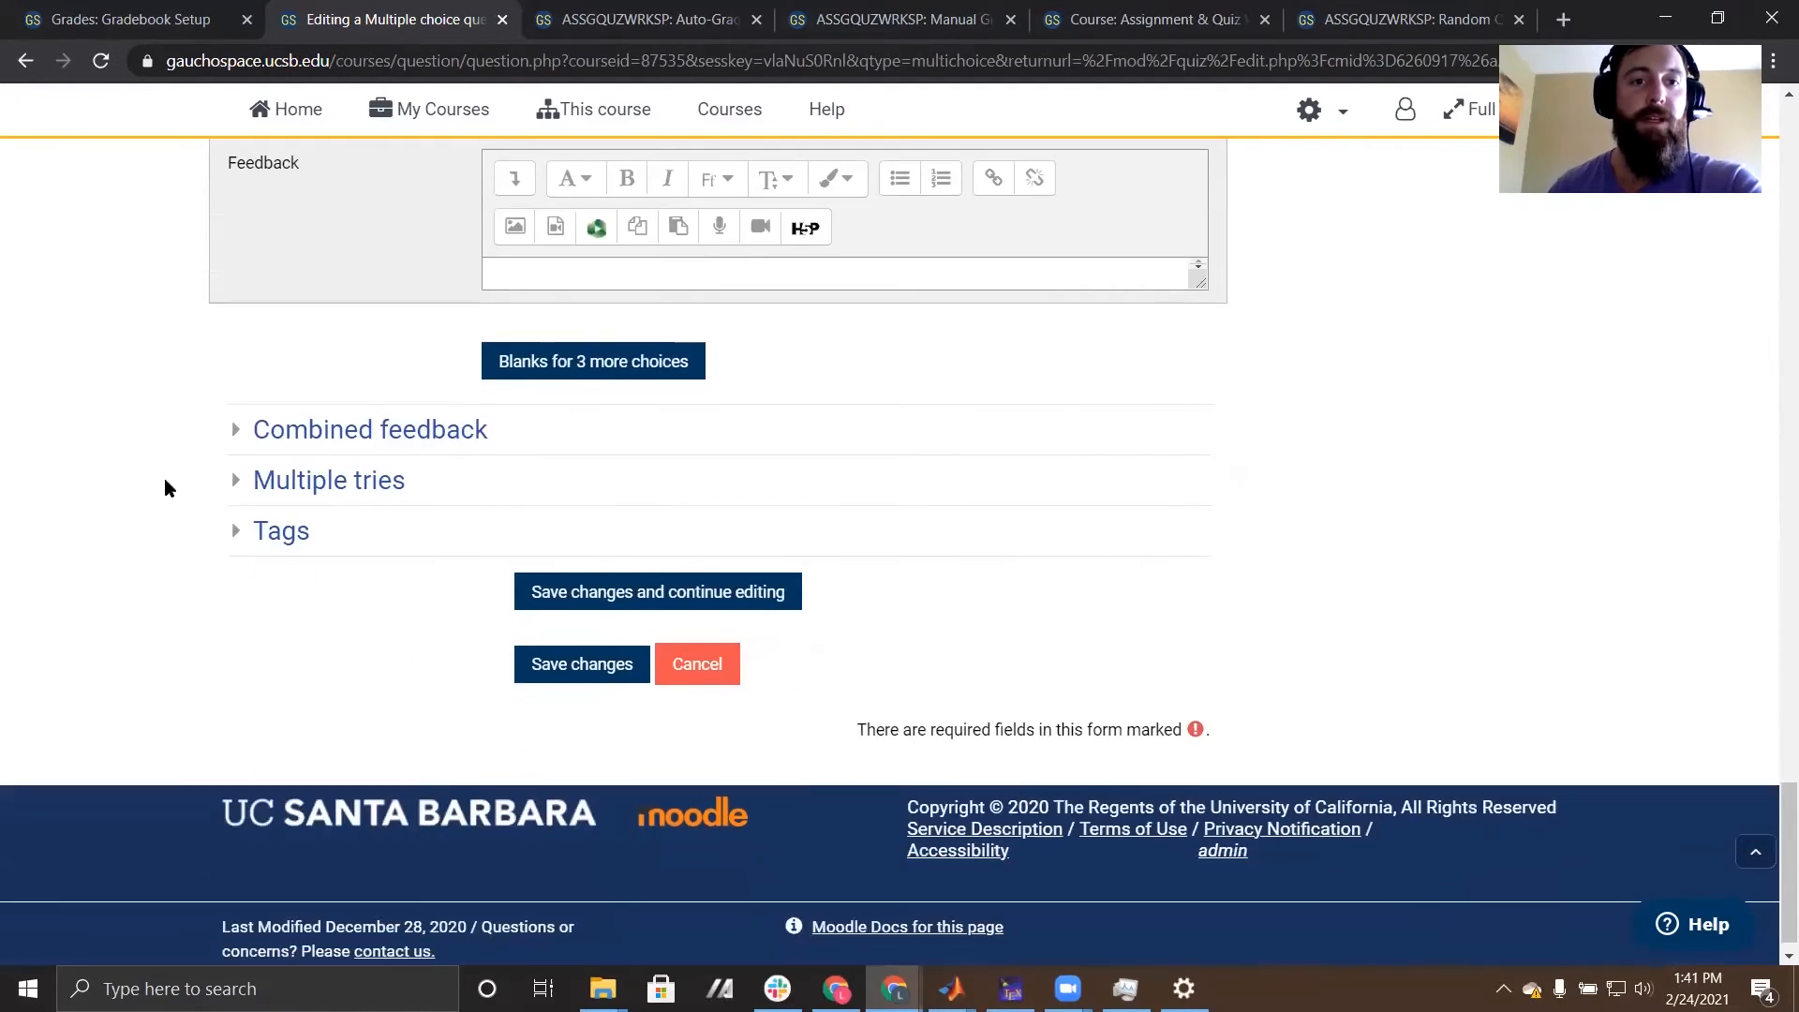
{"action": "scroll", "coordinate": [166, 485], "scroll_direction": "up", "scroll_amount": 10}
{"action": "scroll", "coordinate": [165, 487], "scroll_direction": "up", "scroll_amount": 7}
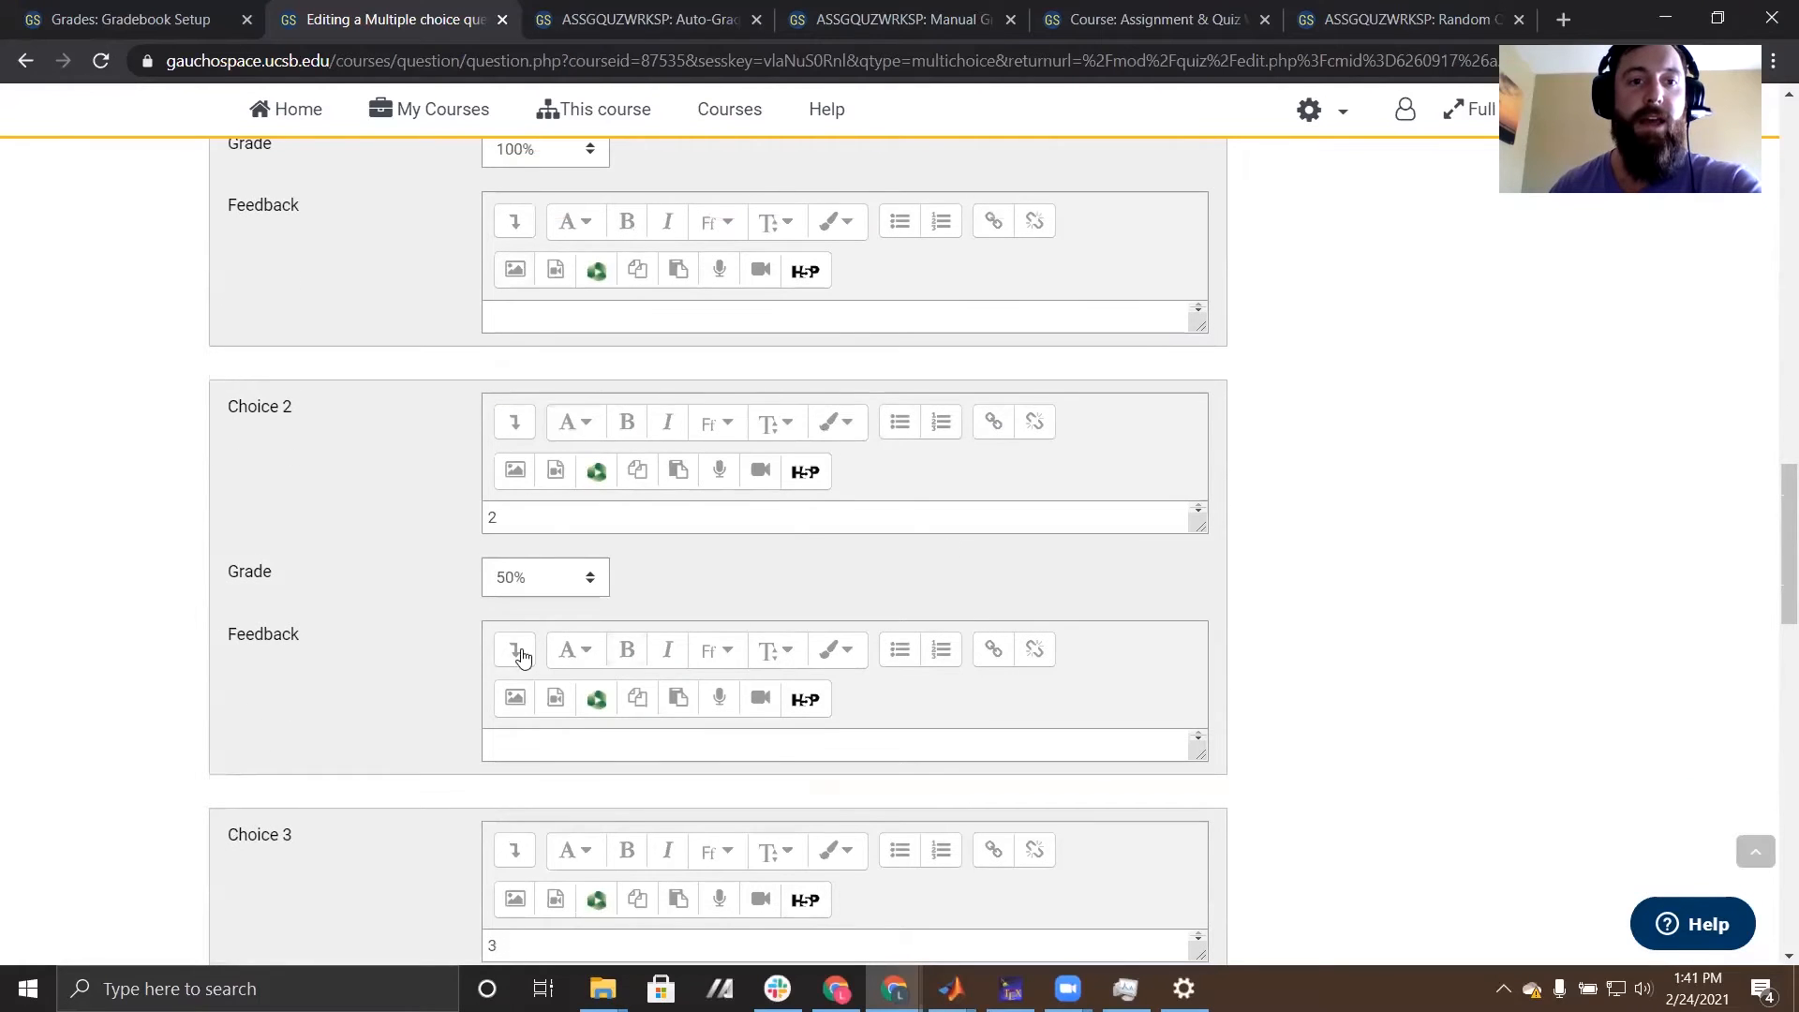
{"action": "scroll", "coordinate": [379, 570], "scroll_direction": "up", "scroll_amount": 5}
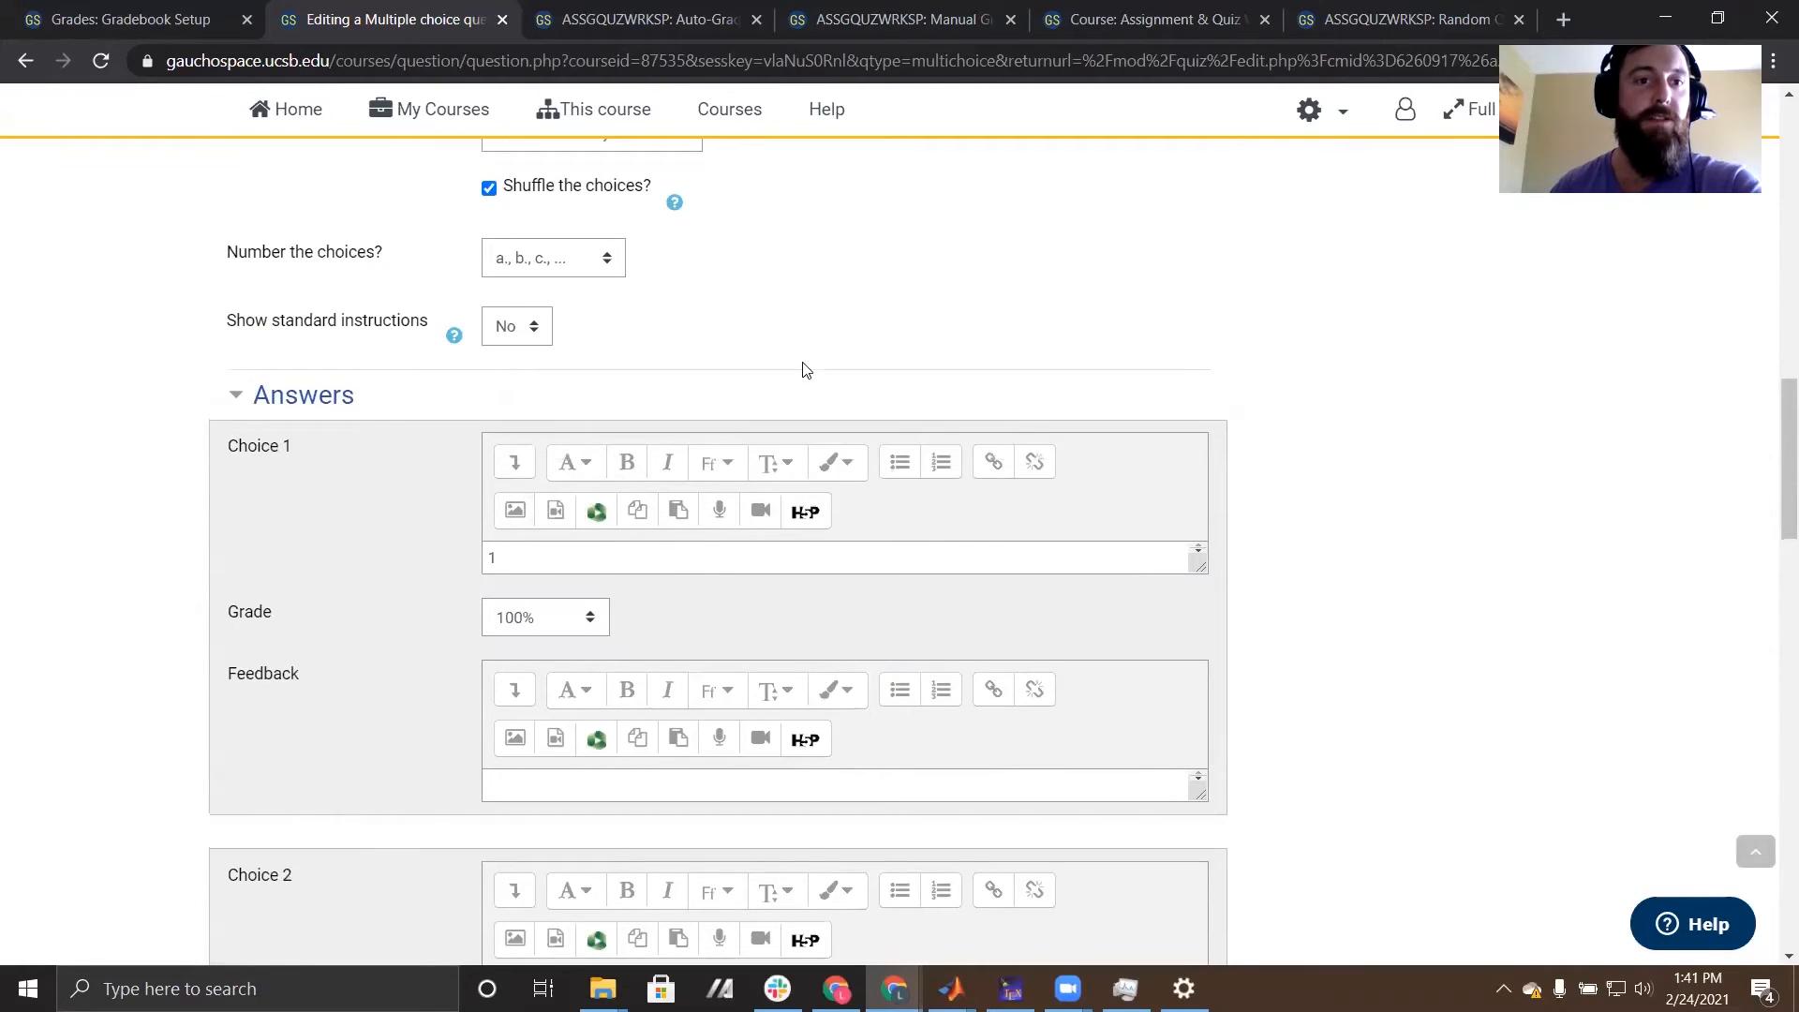
{"action": "scroll", "coordinate": [806, 375], "scroll_direction": "up", "scroll_amount": 3}
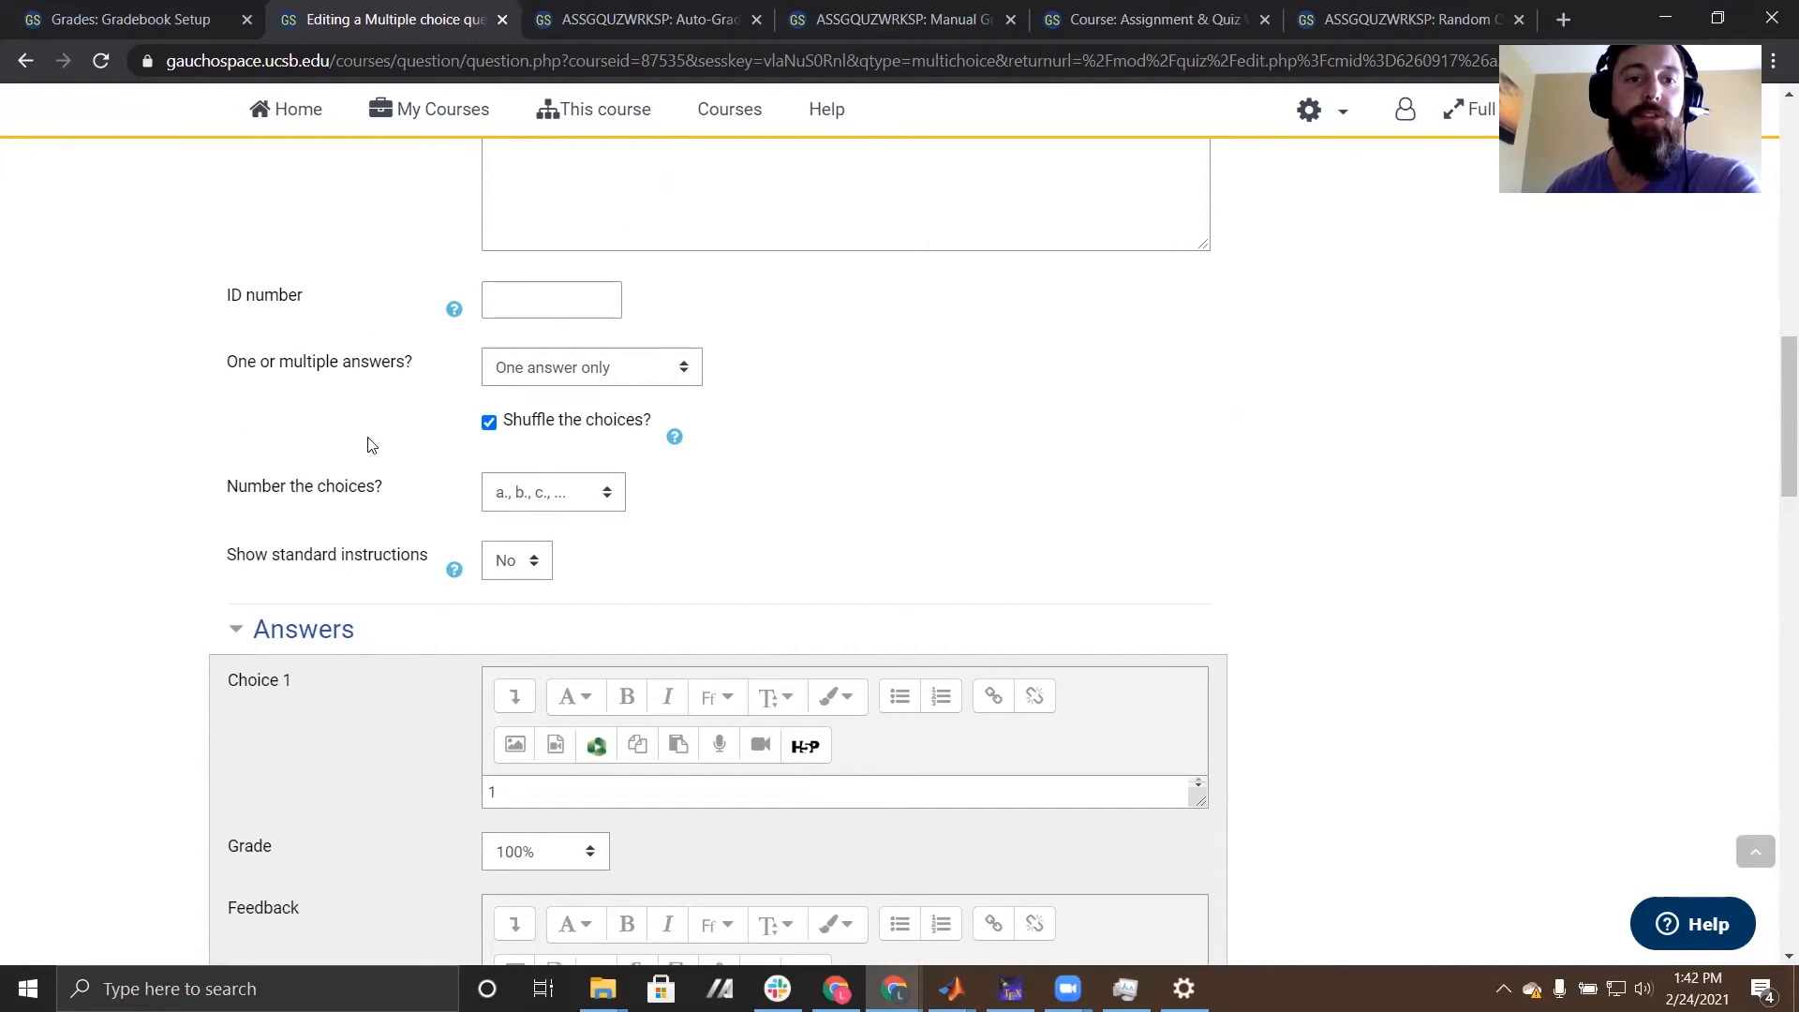
{"action": "scroll", "coordinate": [554, 409], "scroll_direction": "down", "scroll_amount": 5}
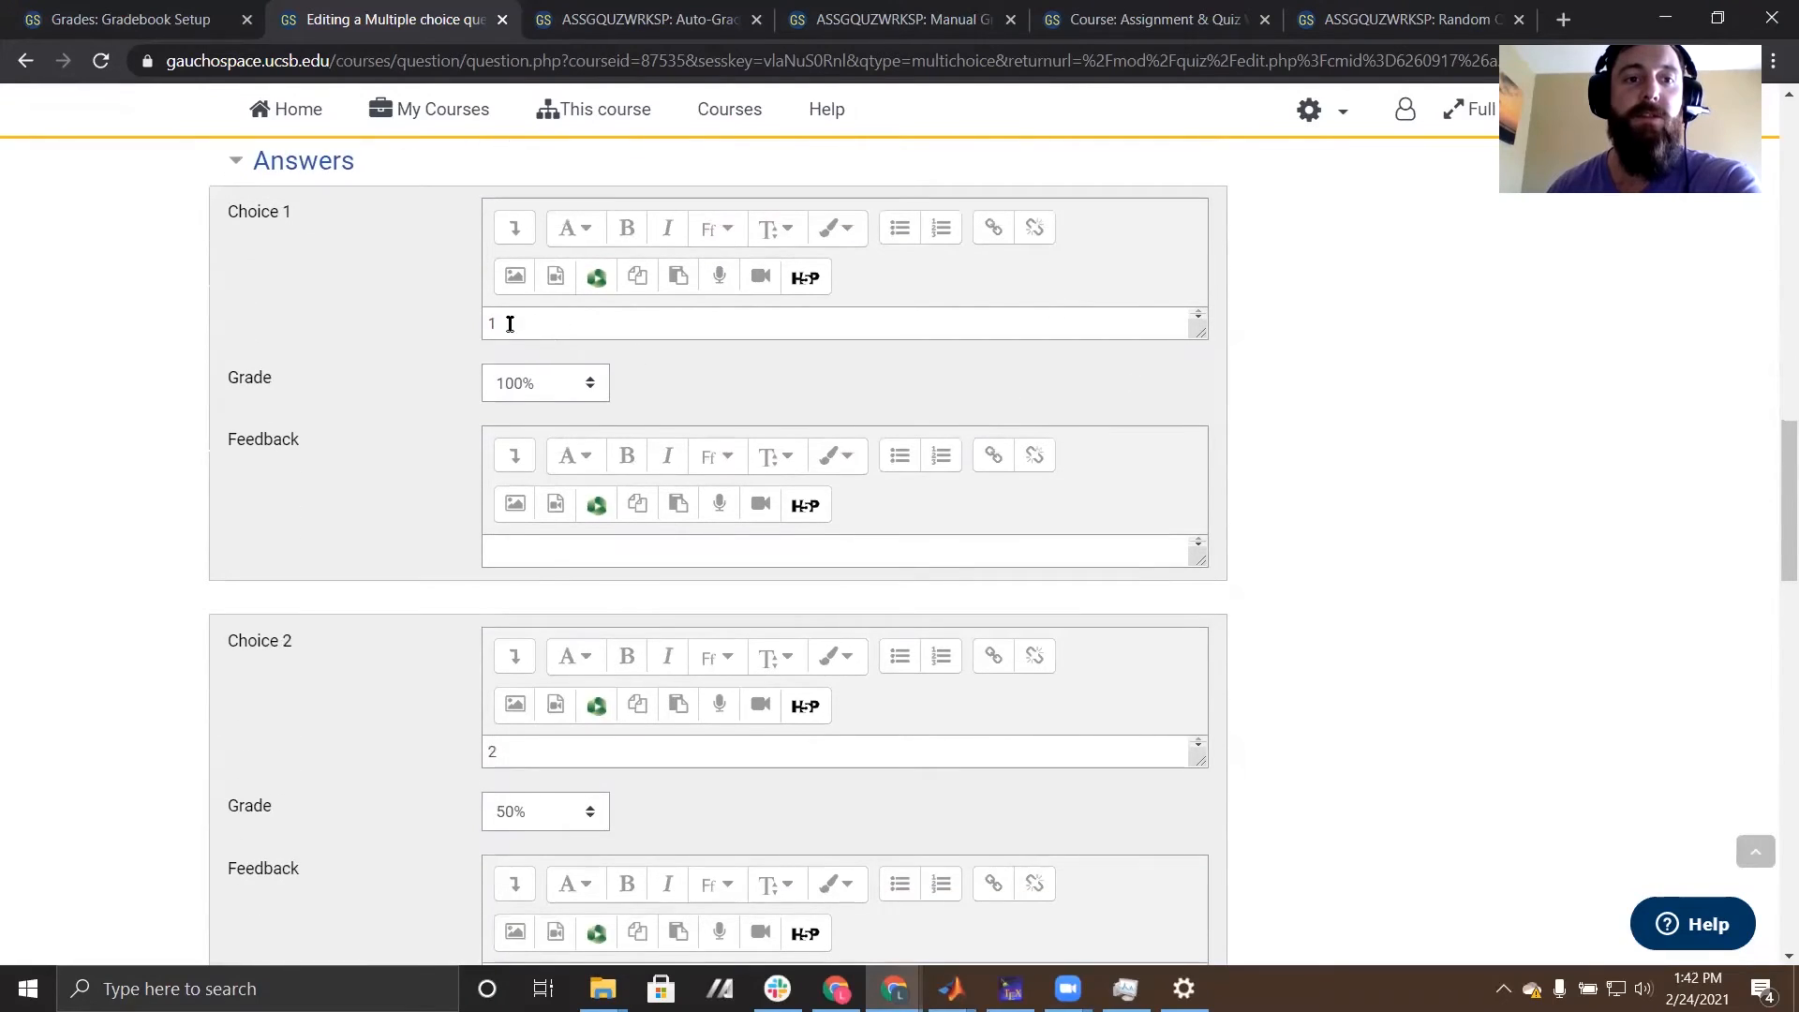
{"action": "scroll", "coordinate": [562, 440], "scroll_direction": "down", "scroll_amount": 4}
{"action": "scroll", "coordinate": [428, 407], "scroll_direction": "down", "scroll_amount": 3}
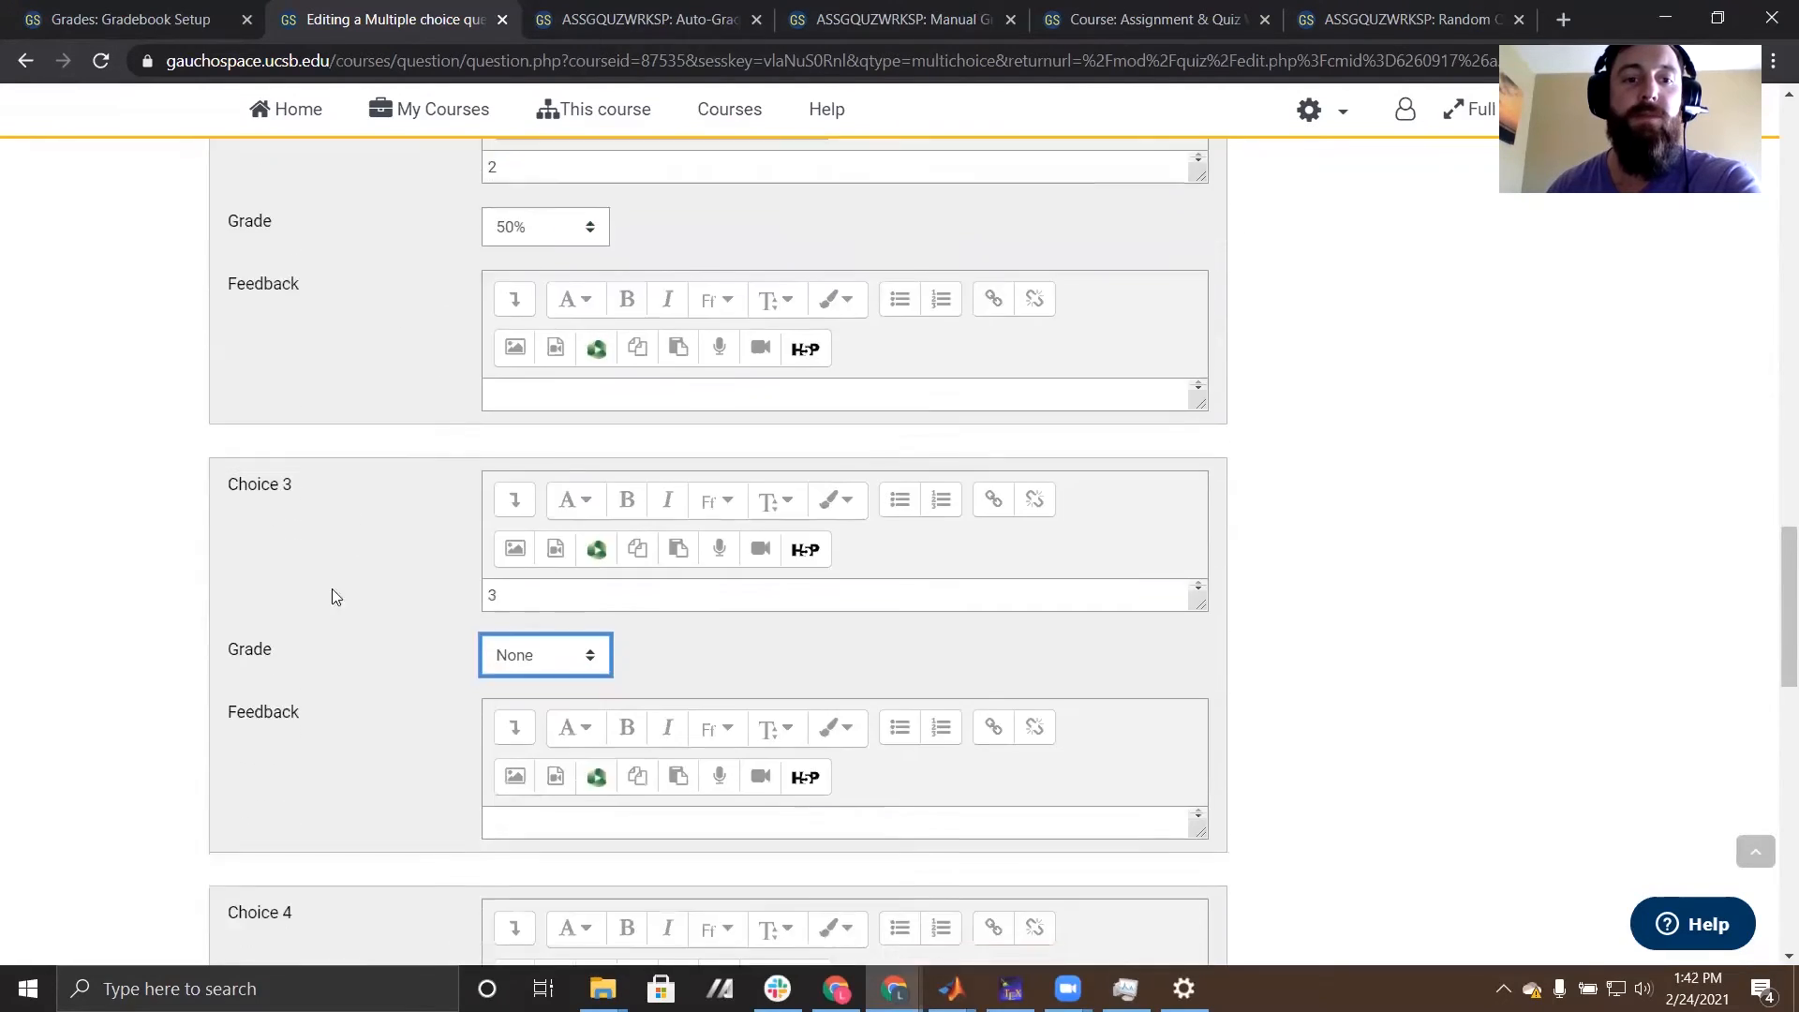
{"action": "scroll", "coordinate": [474, 598], "scroll_direction": "up", "scroll_amount": 3}
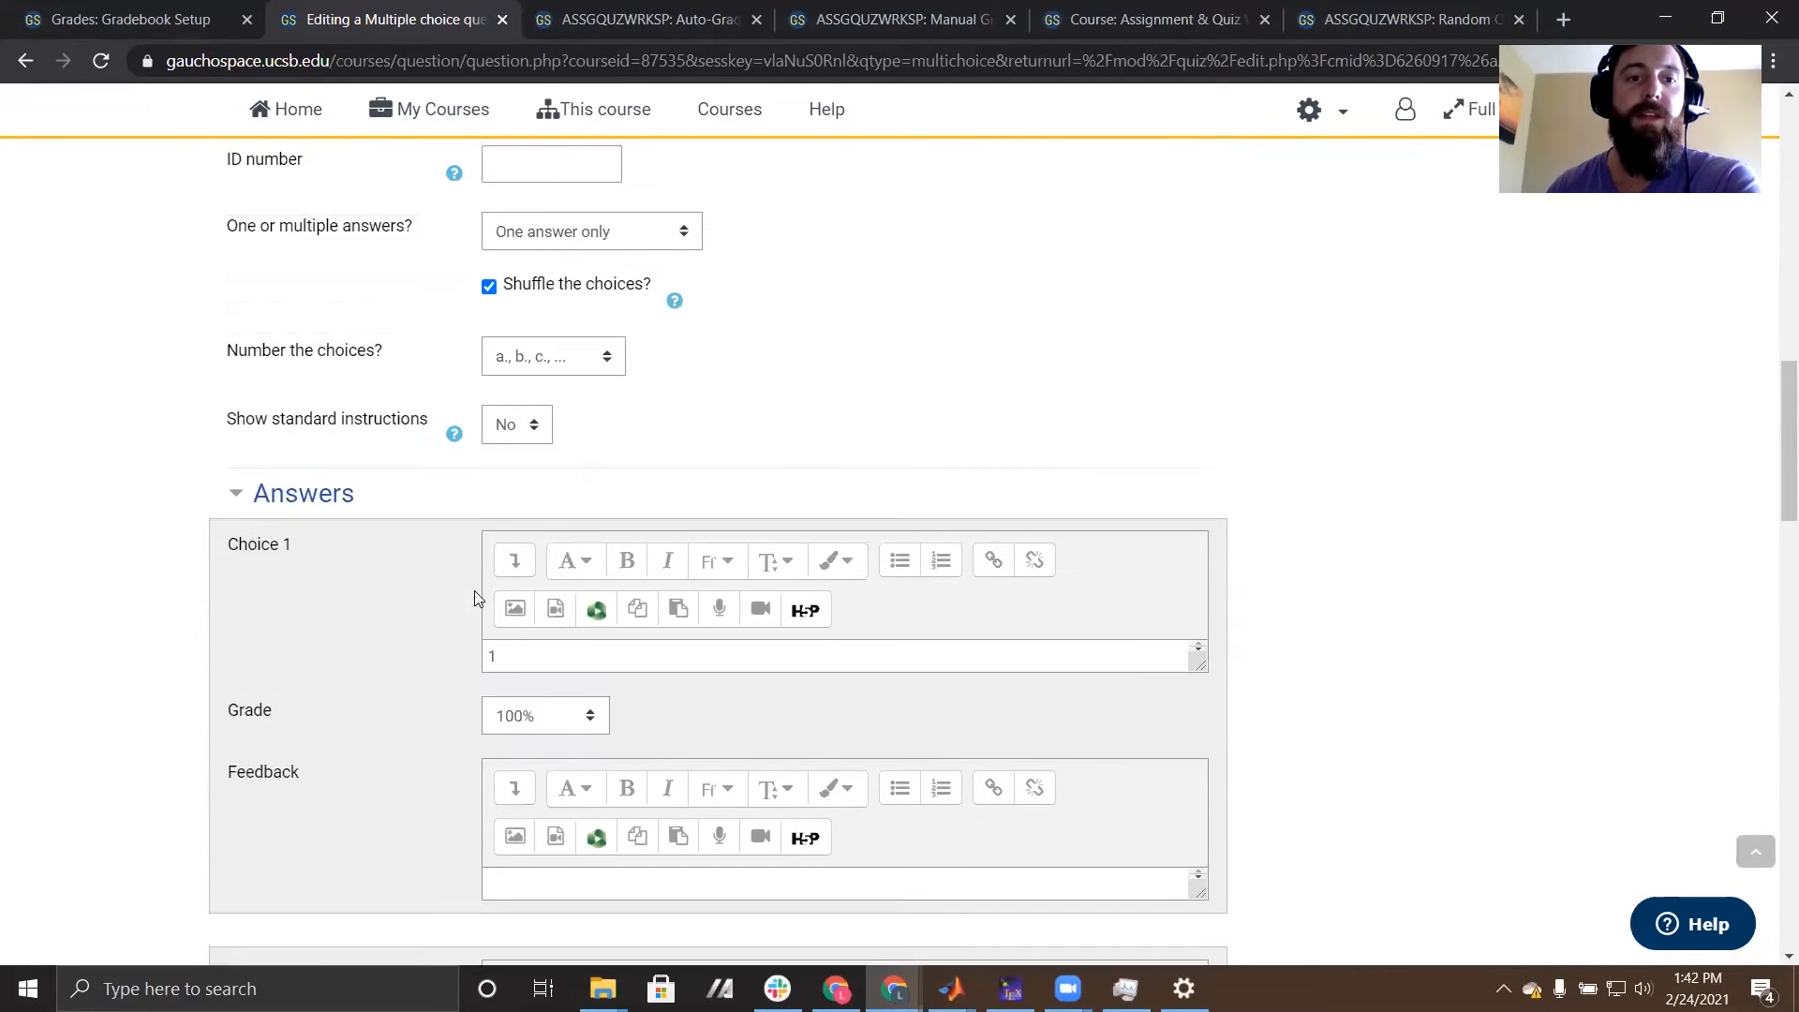
{"action": "scroll", "coordinate": [643, 559], "scroll_direction": "down", "scroll_amount": 6}
{"action": "scroll", "coordinate": [389, 521], "scroll_direction": "up", "scroll_amount": 5}
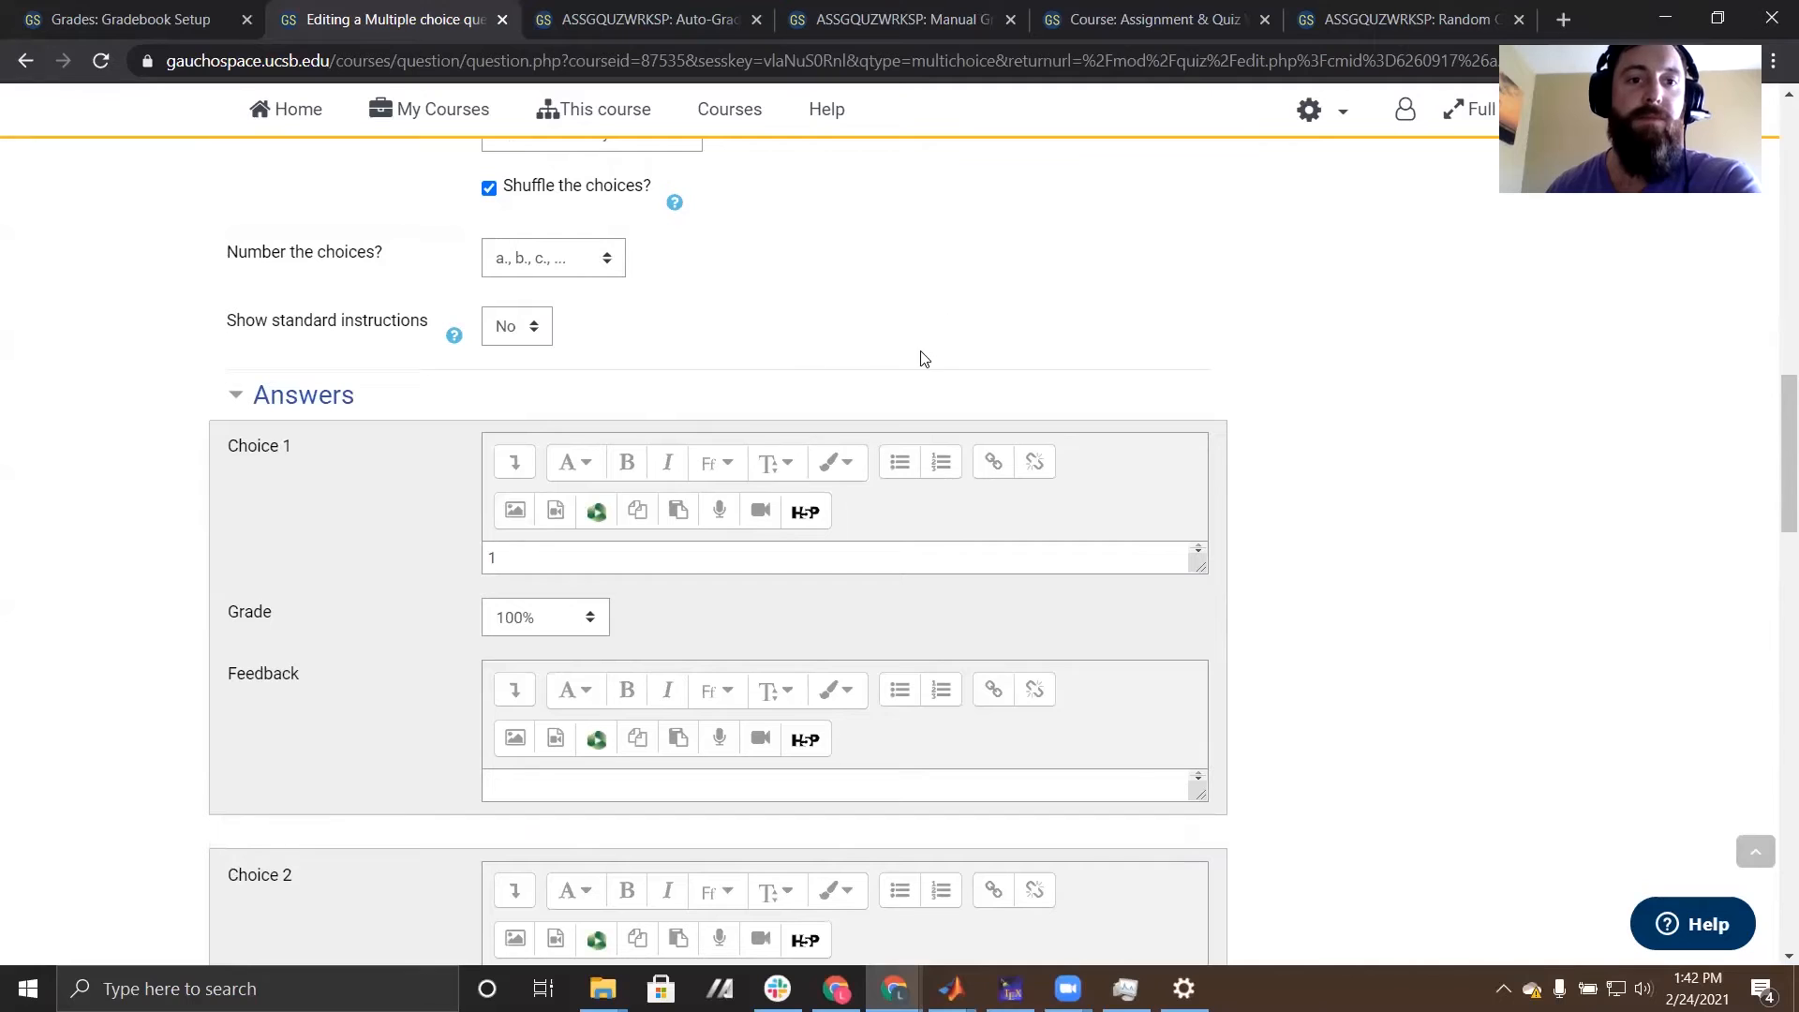
{"action": "scroll", "coordinate": [794, 340], "scroll_direction": "up", "scroll_amount": 1}
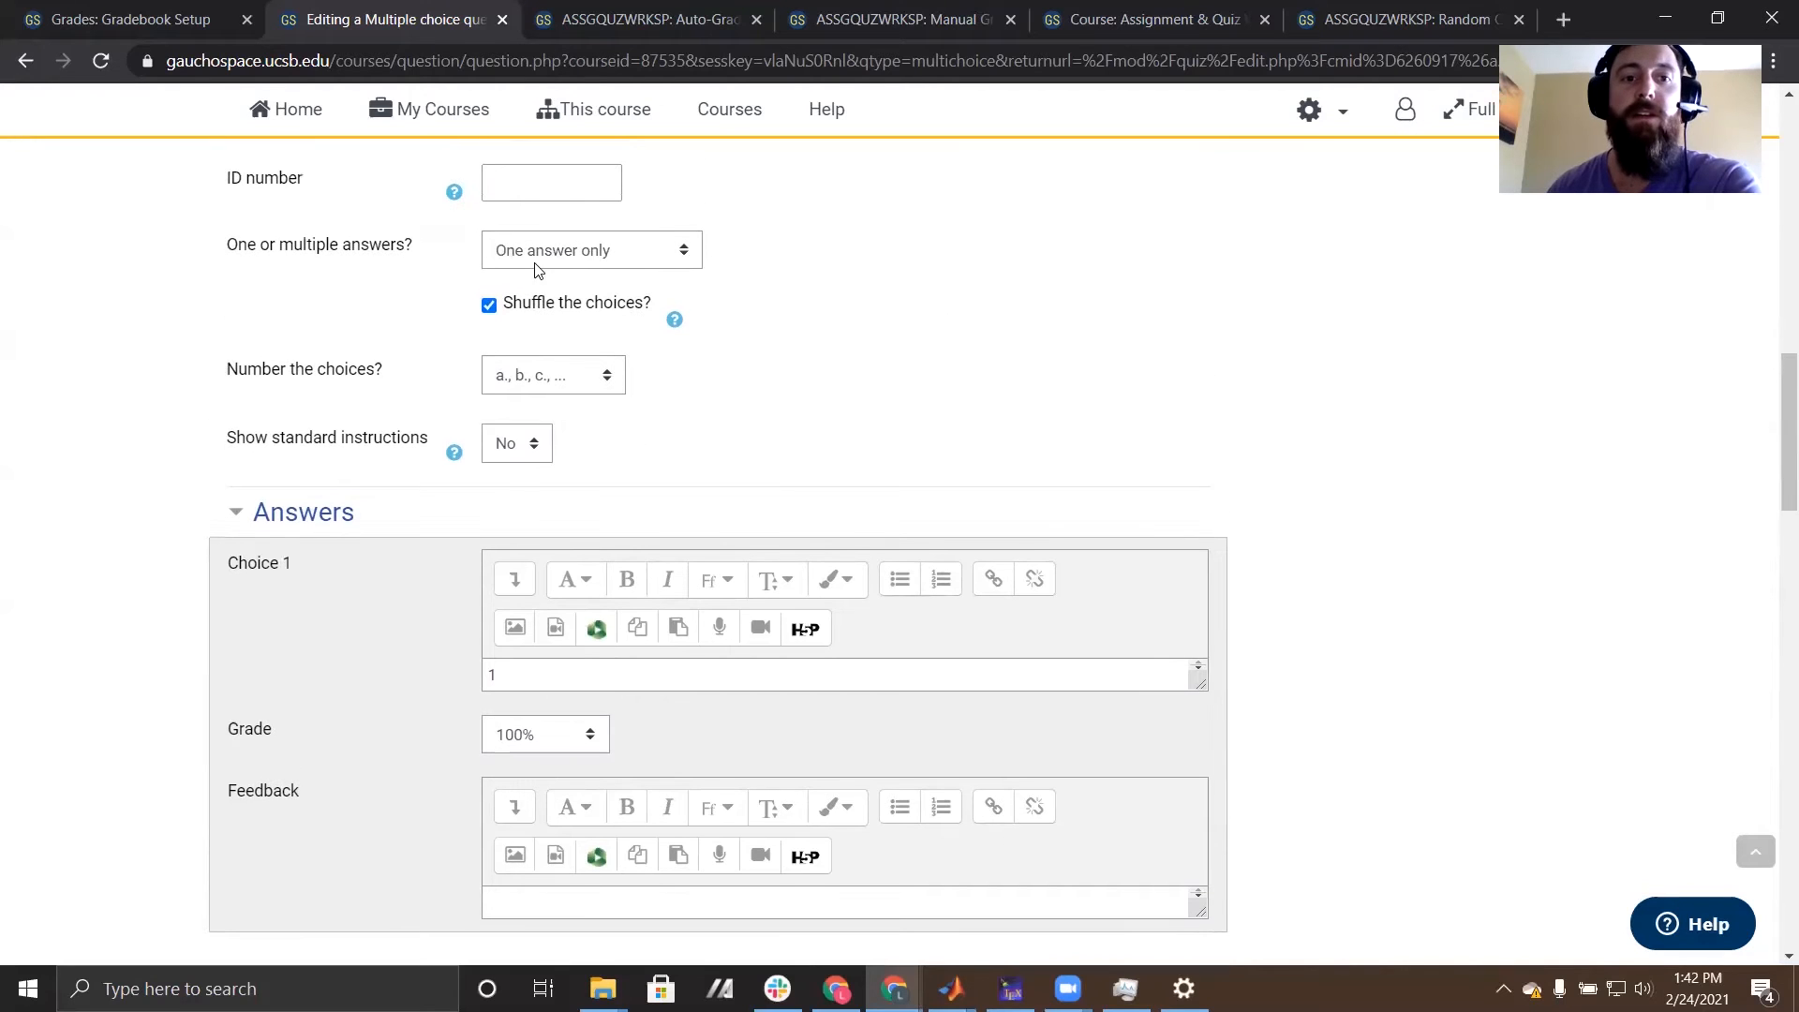
- Save the multiple choice question and return to the quiz's question list
{"action": "scroll", "coordinate": [1247, 449], "scroll_direction": "down", "scroll_amount": 20}
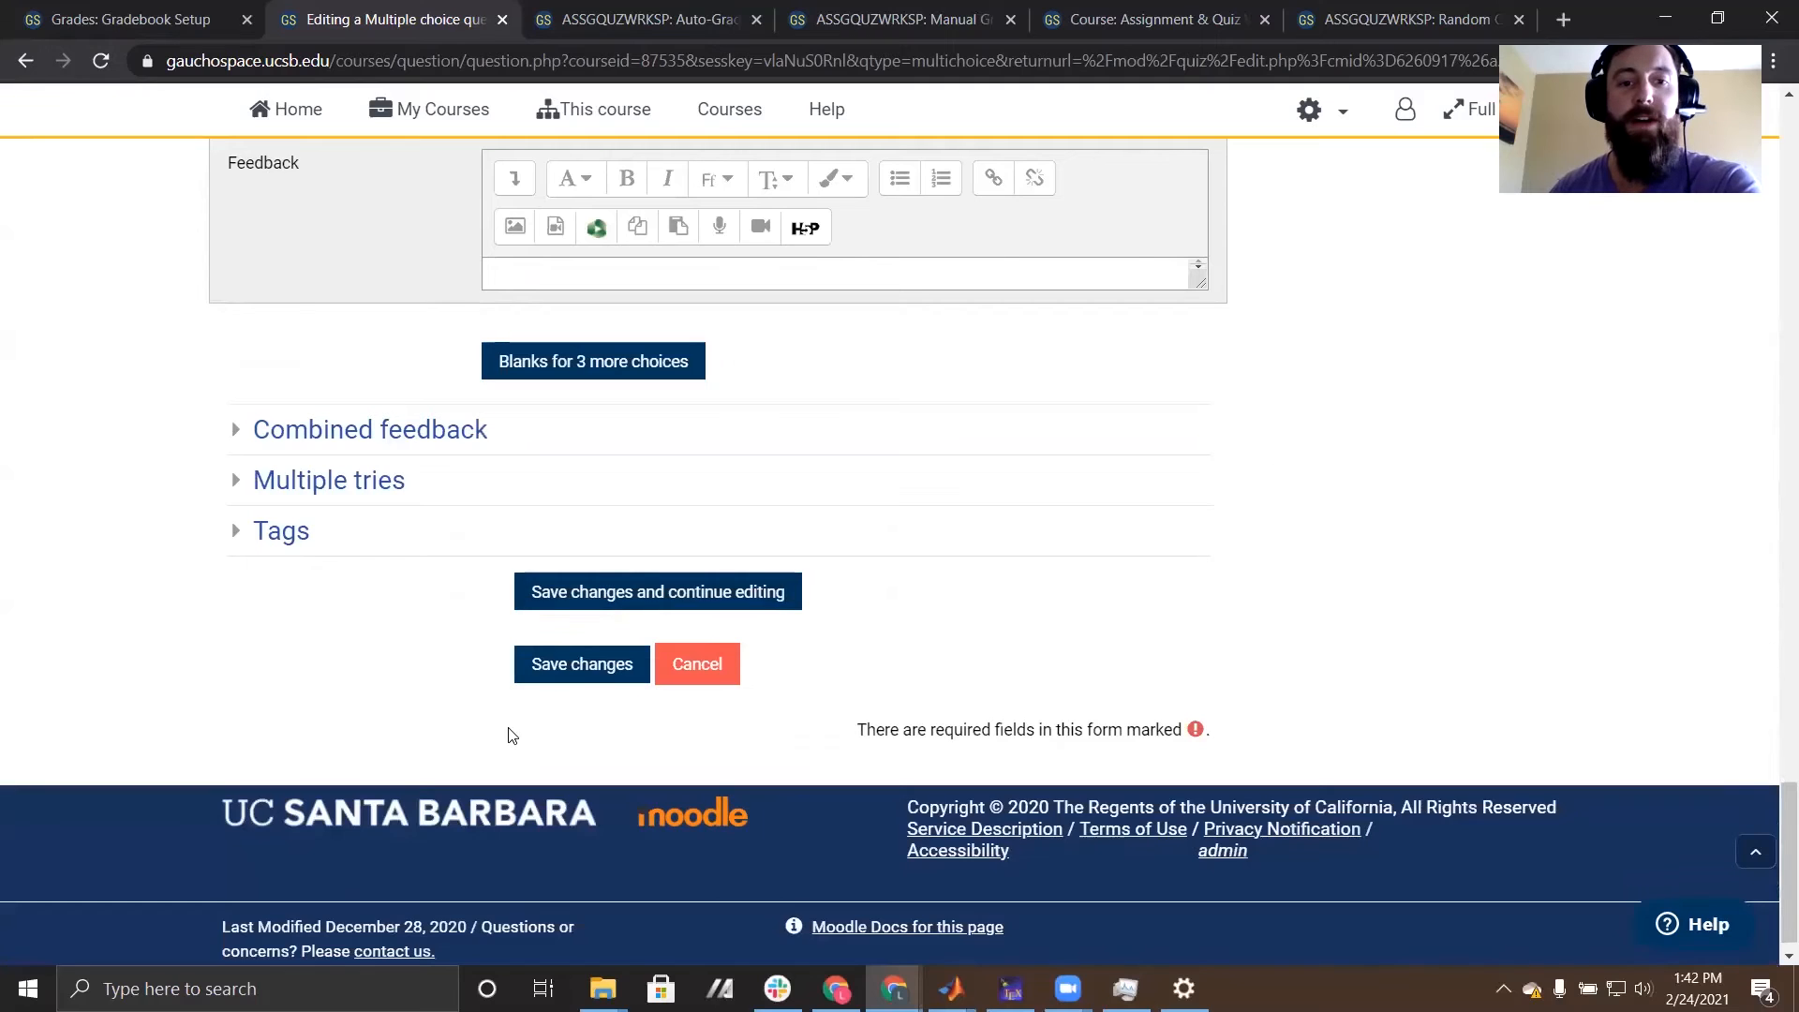
{"action": "left_click", "coordinate": [590, 673]}
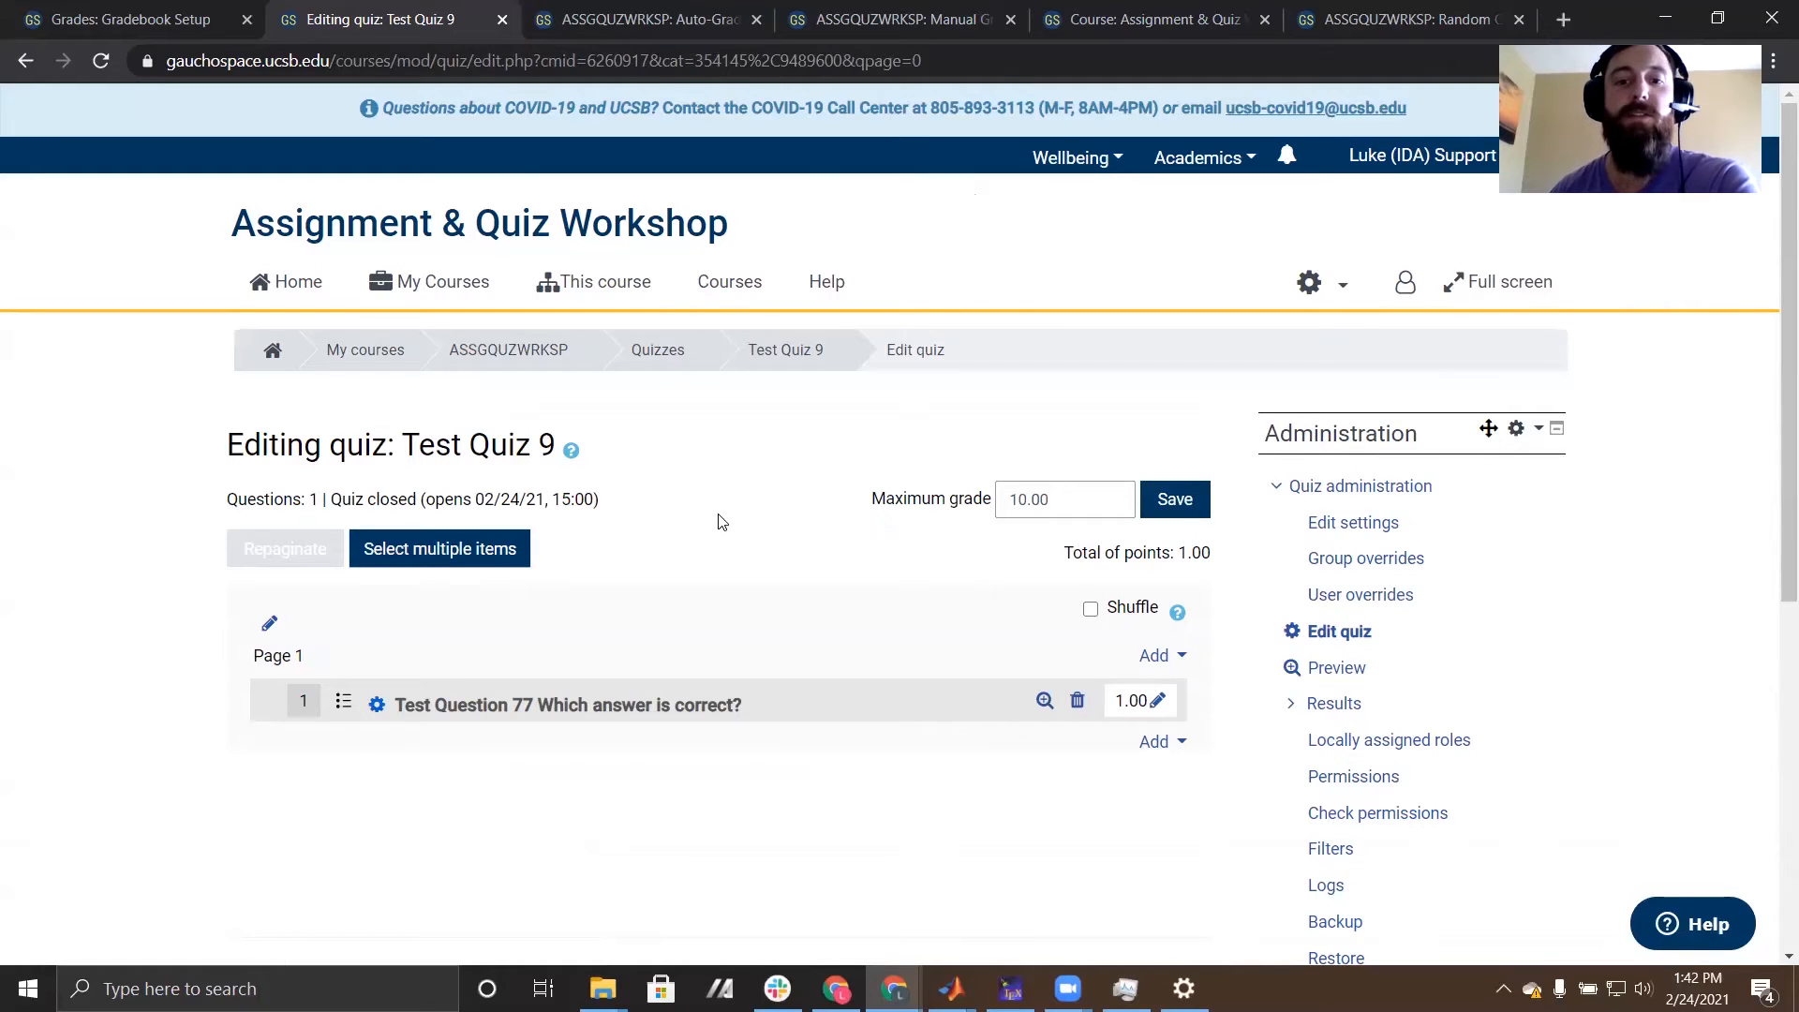
- Start adding questions from the question bank after the existing question and select the Multiple Choice category
{"action": "scroll", "coordinate": [721, 522], "scroll_direction": "down", "scroll_amount": 3}
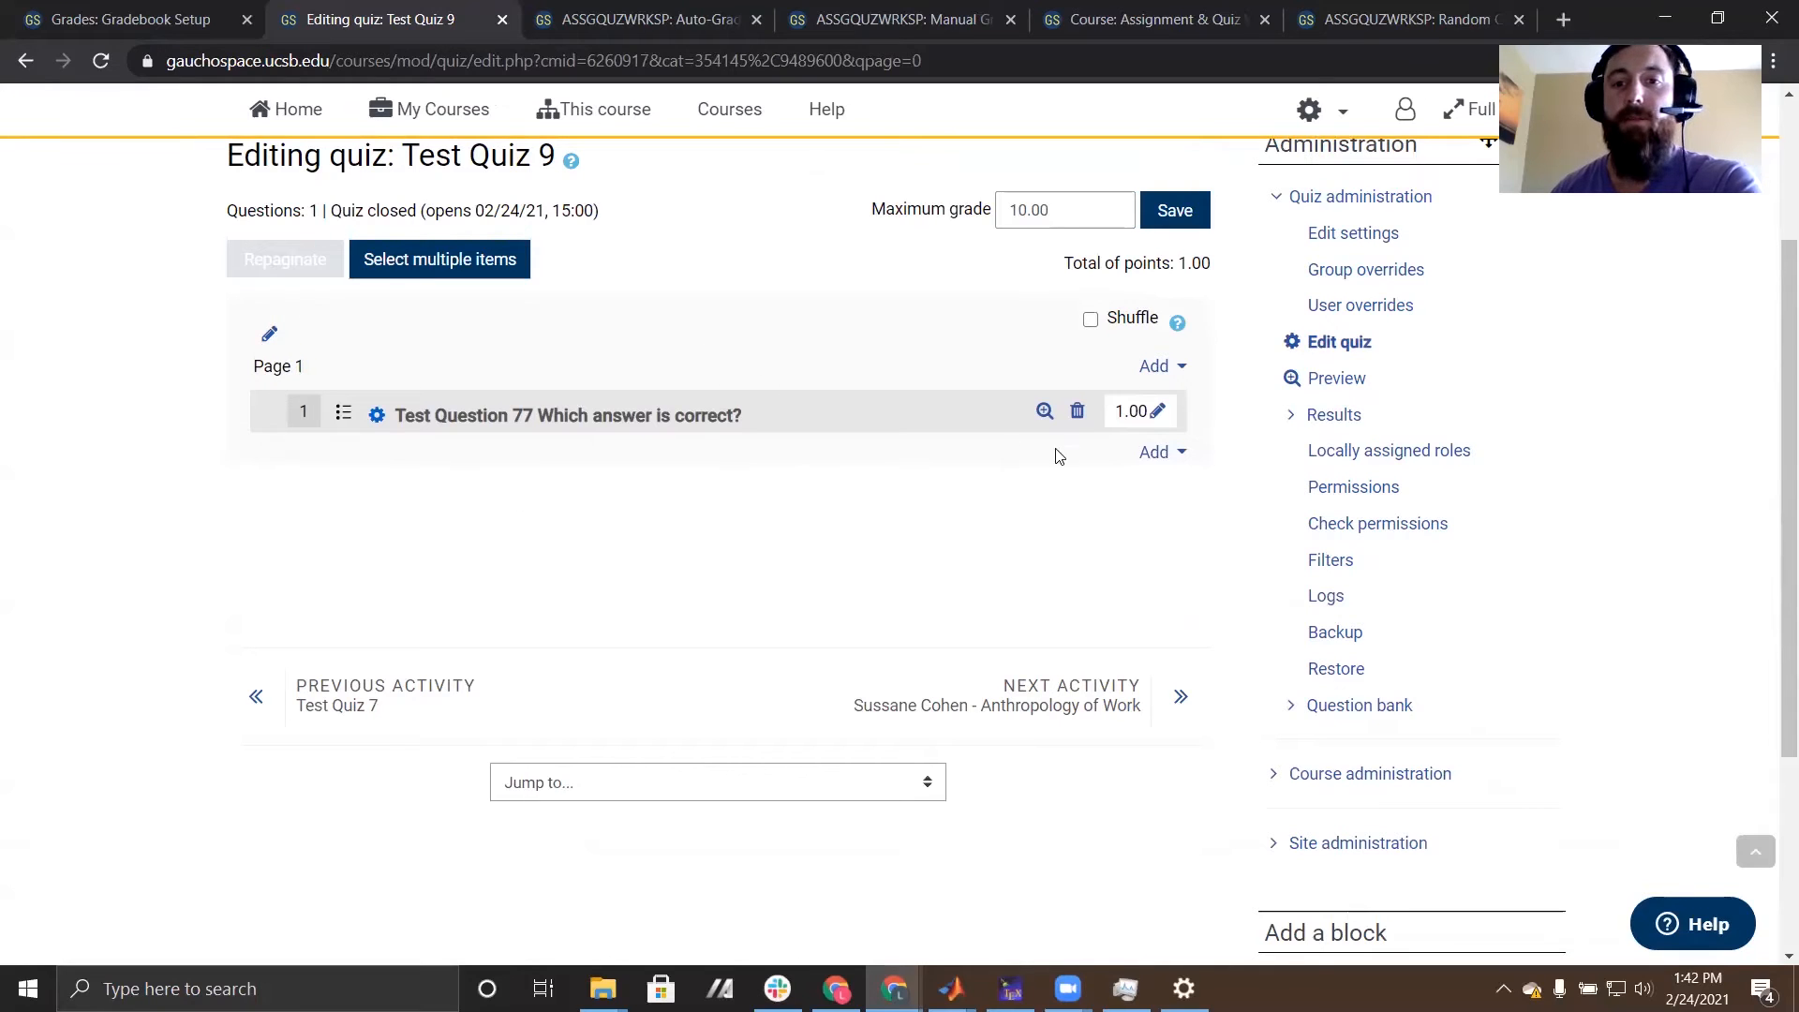
{"action": "left_click", "coordinate": [1163, 455]}
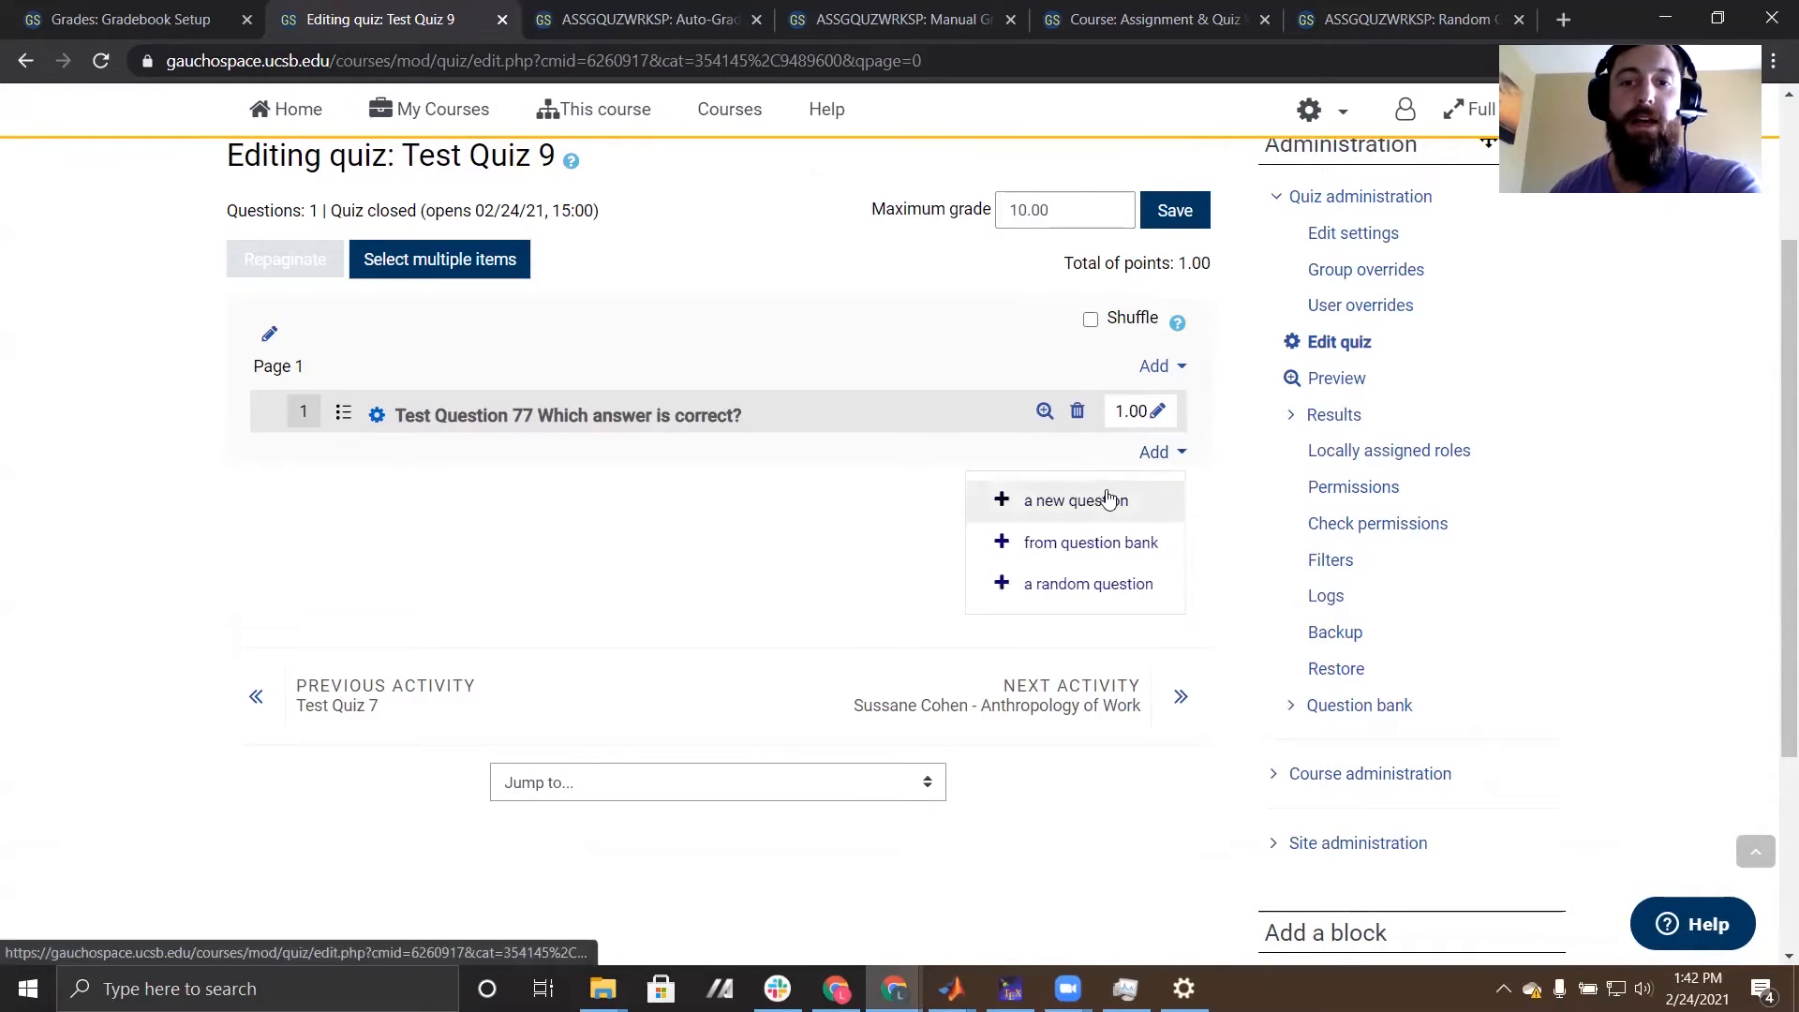
{"action": "left_click", "coordinate": [1094, 552]}
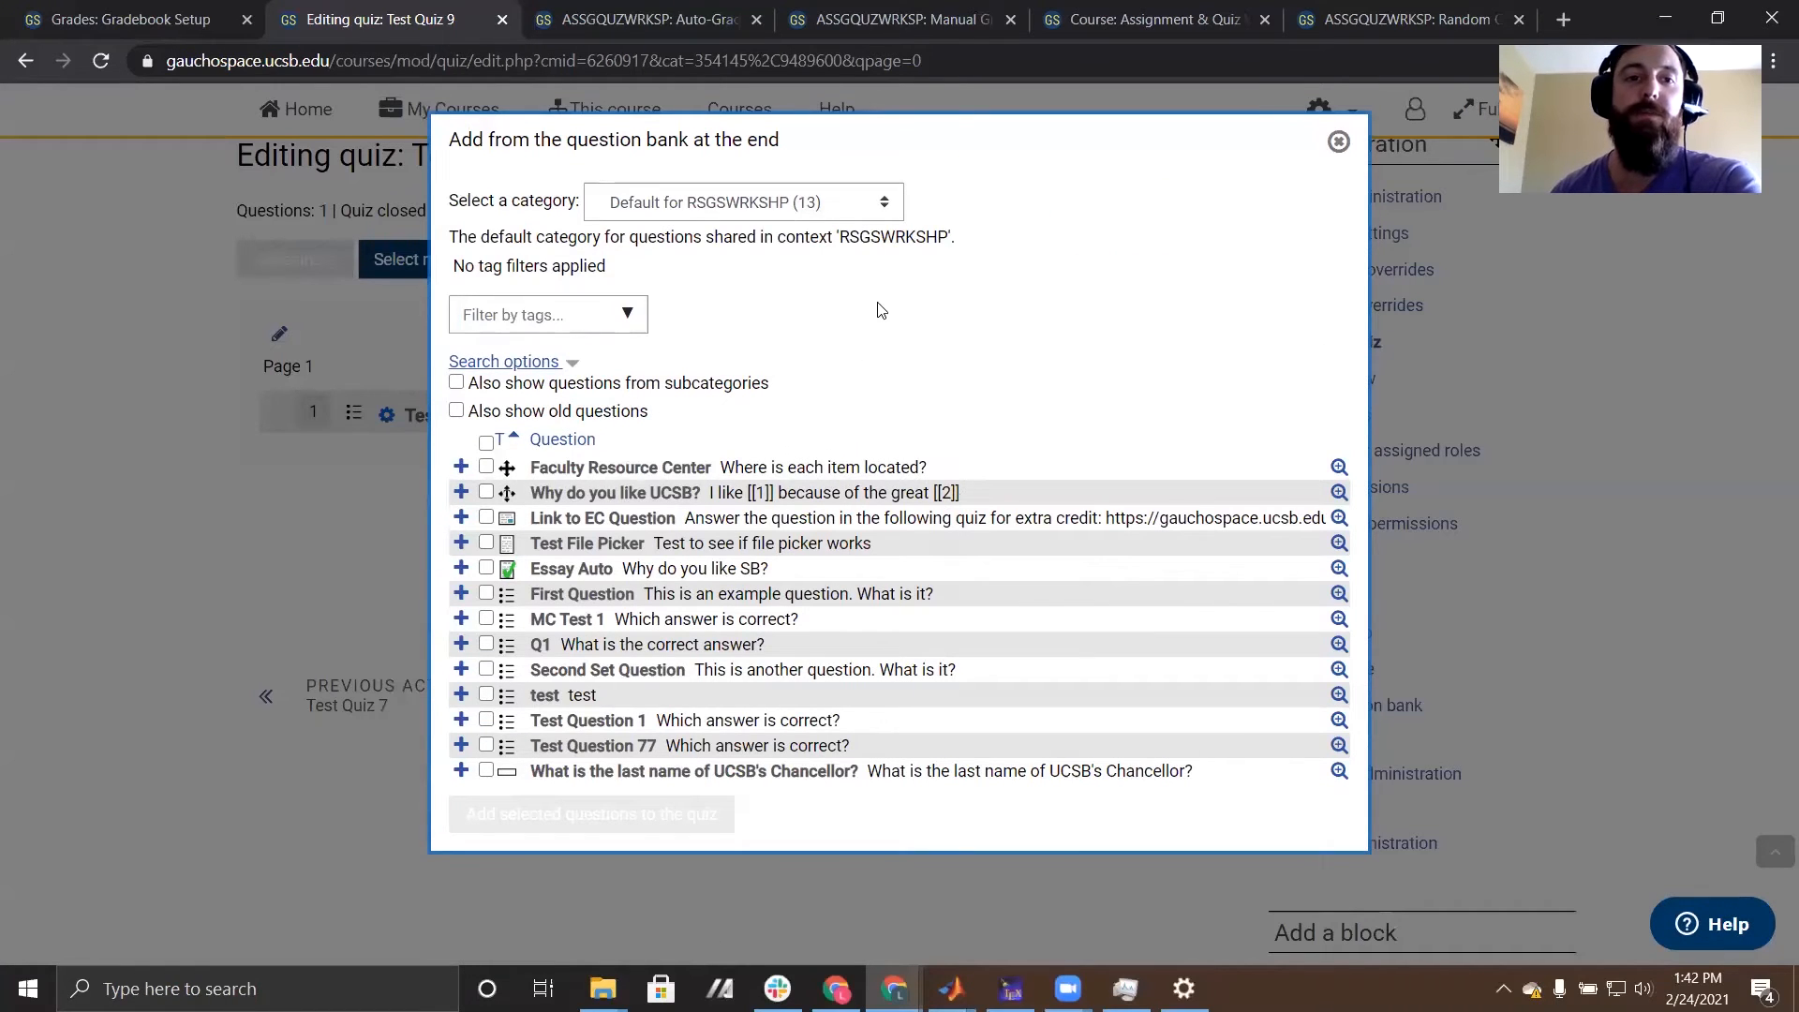
{"action": "left_click", "coordinate": [839, 208]}
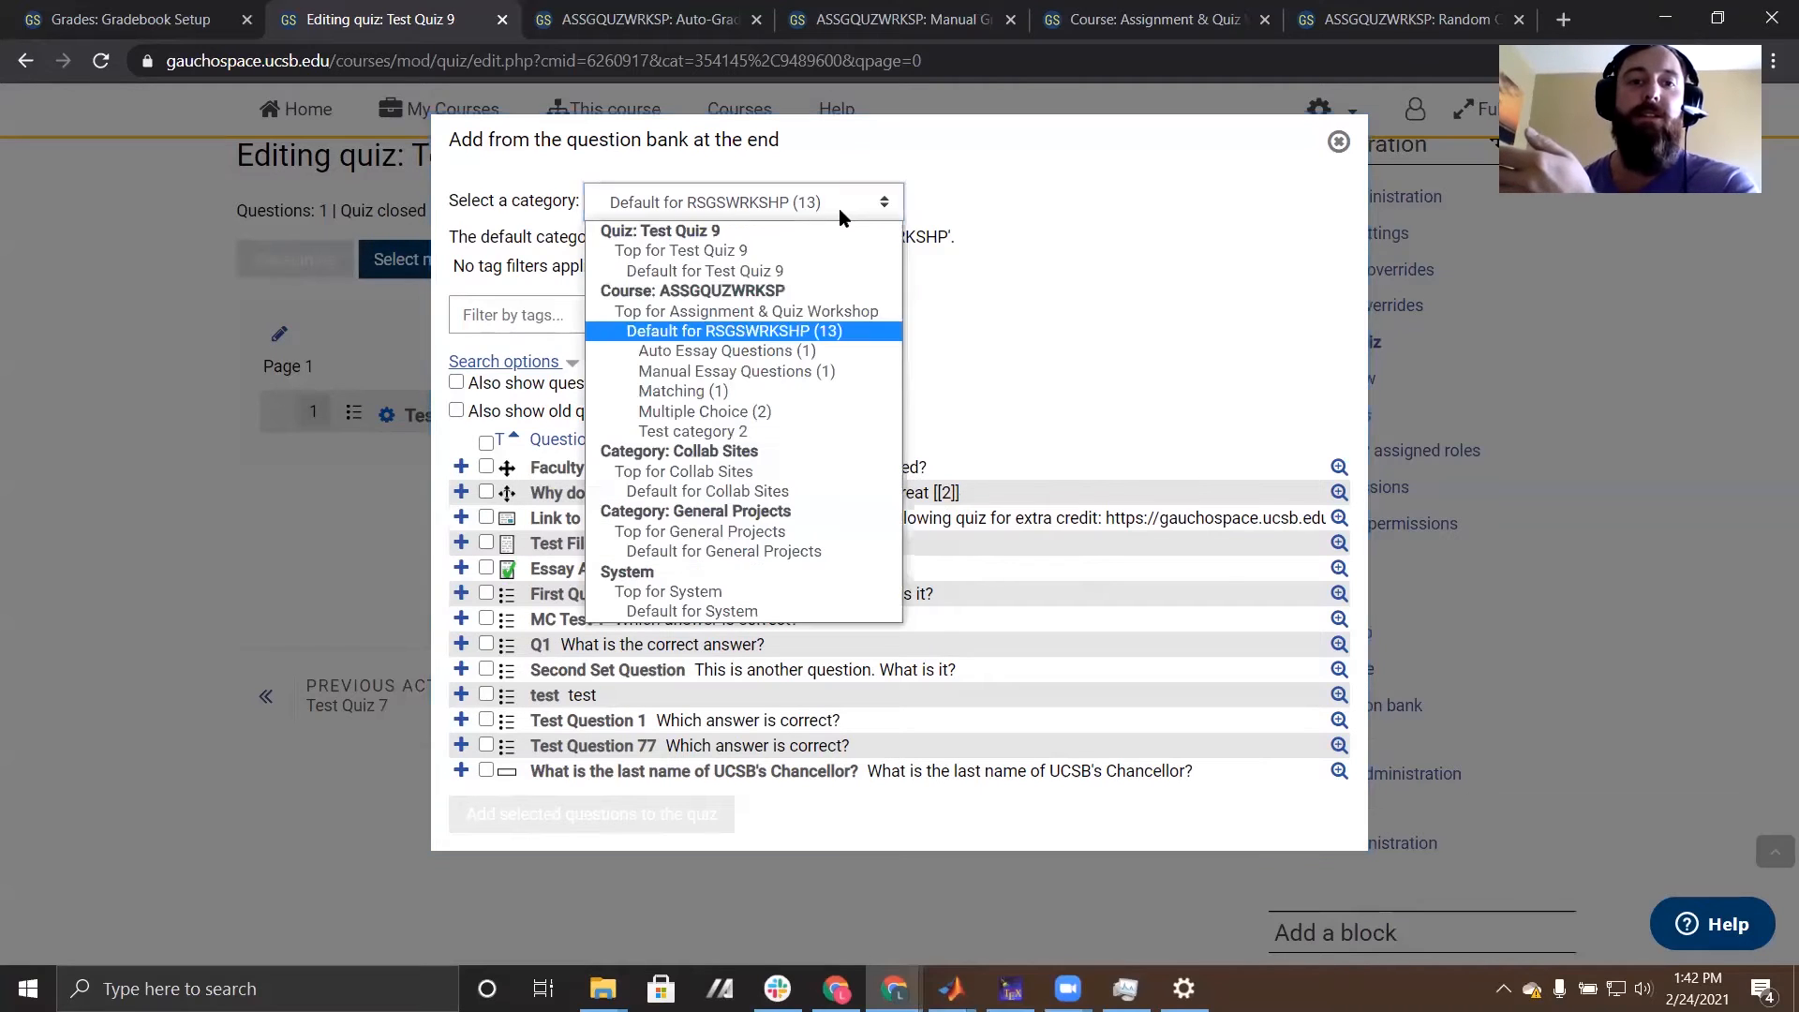
{"action": "left_click", "coordinate": [746, 412]}
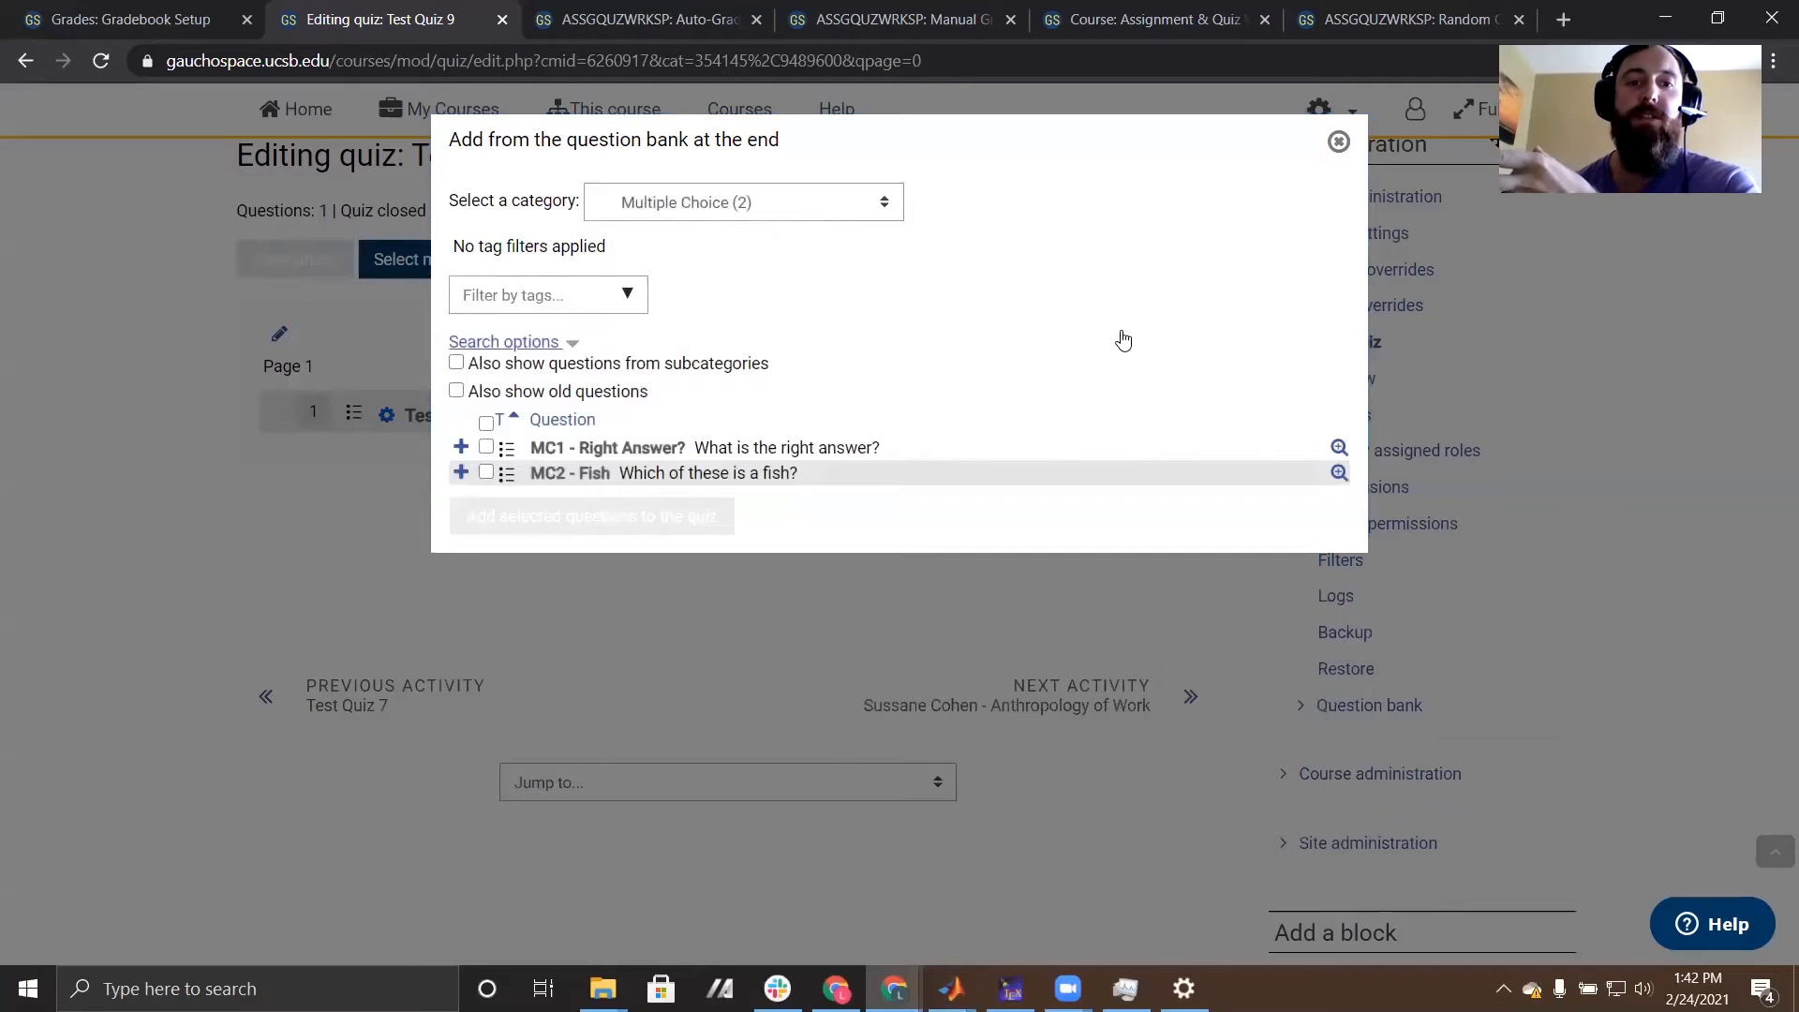
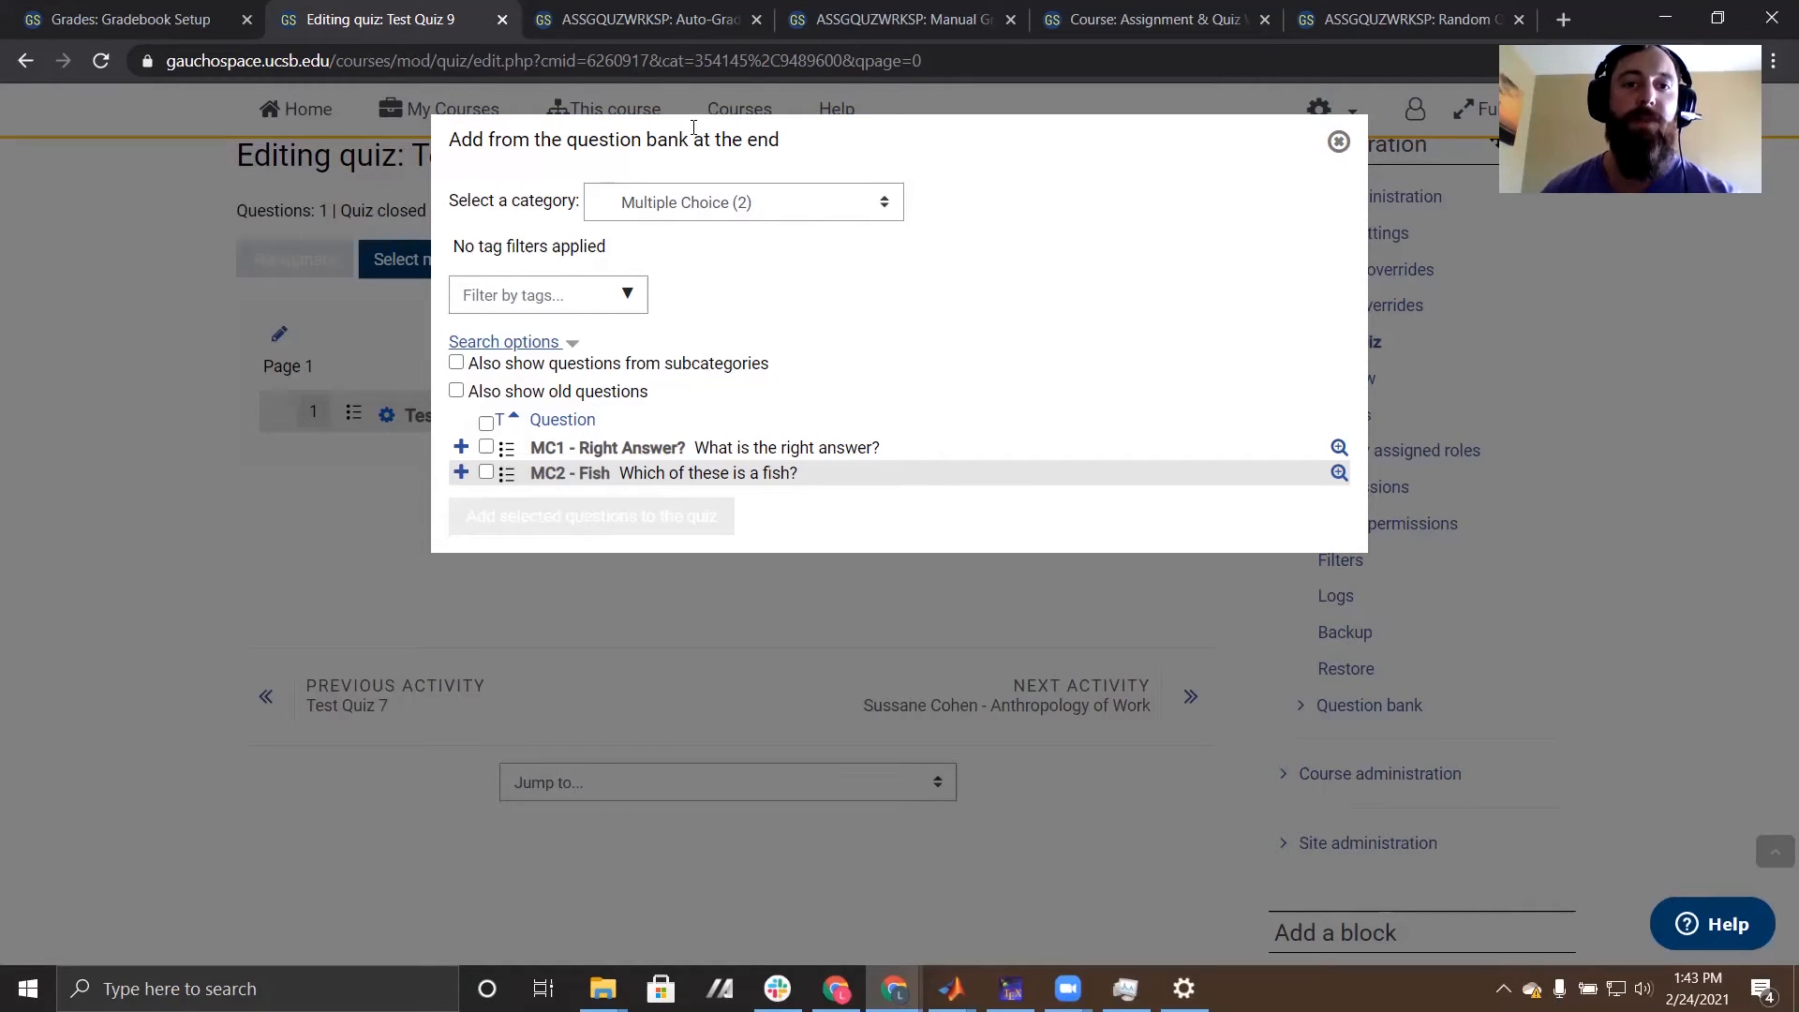
- Add the question "MC1 - Right Answer?" from the question bank to the quiz
{"action": "left_click", "coordinate": [486, 447]}
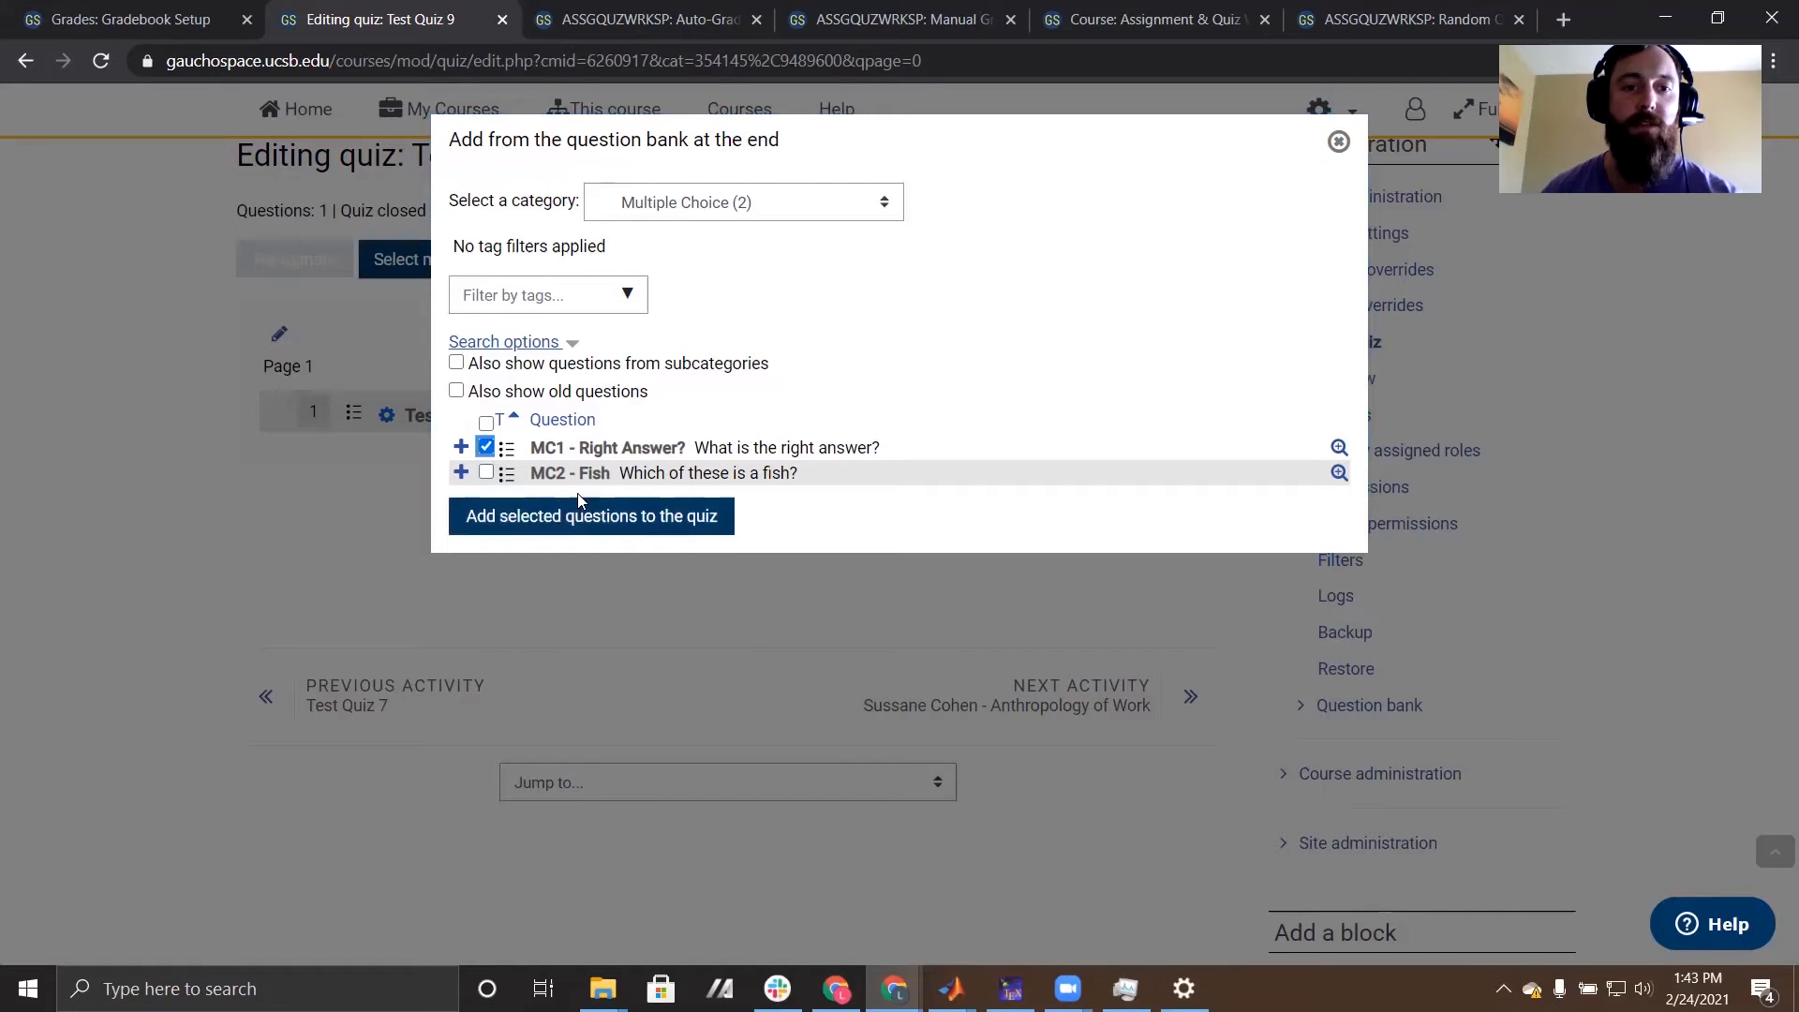
{"action": "left_click", "coordinate": [666, 516]}
{"action": "scroll", "coordinate": [688, 542], "scroll_direction": "down", "scroll_amount": 5}
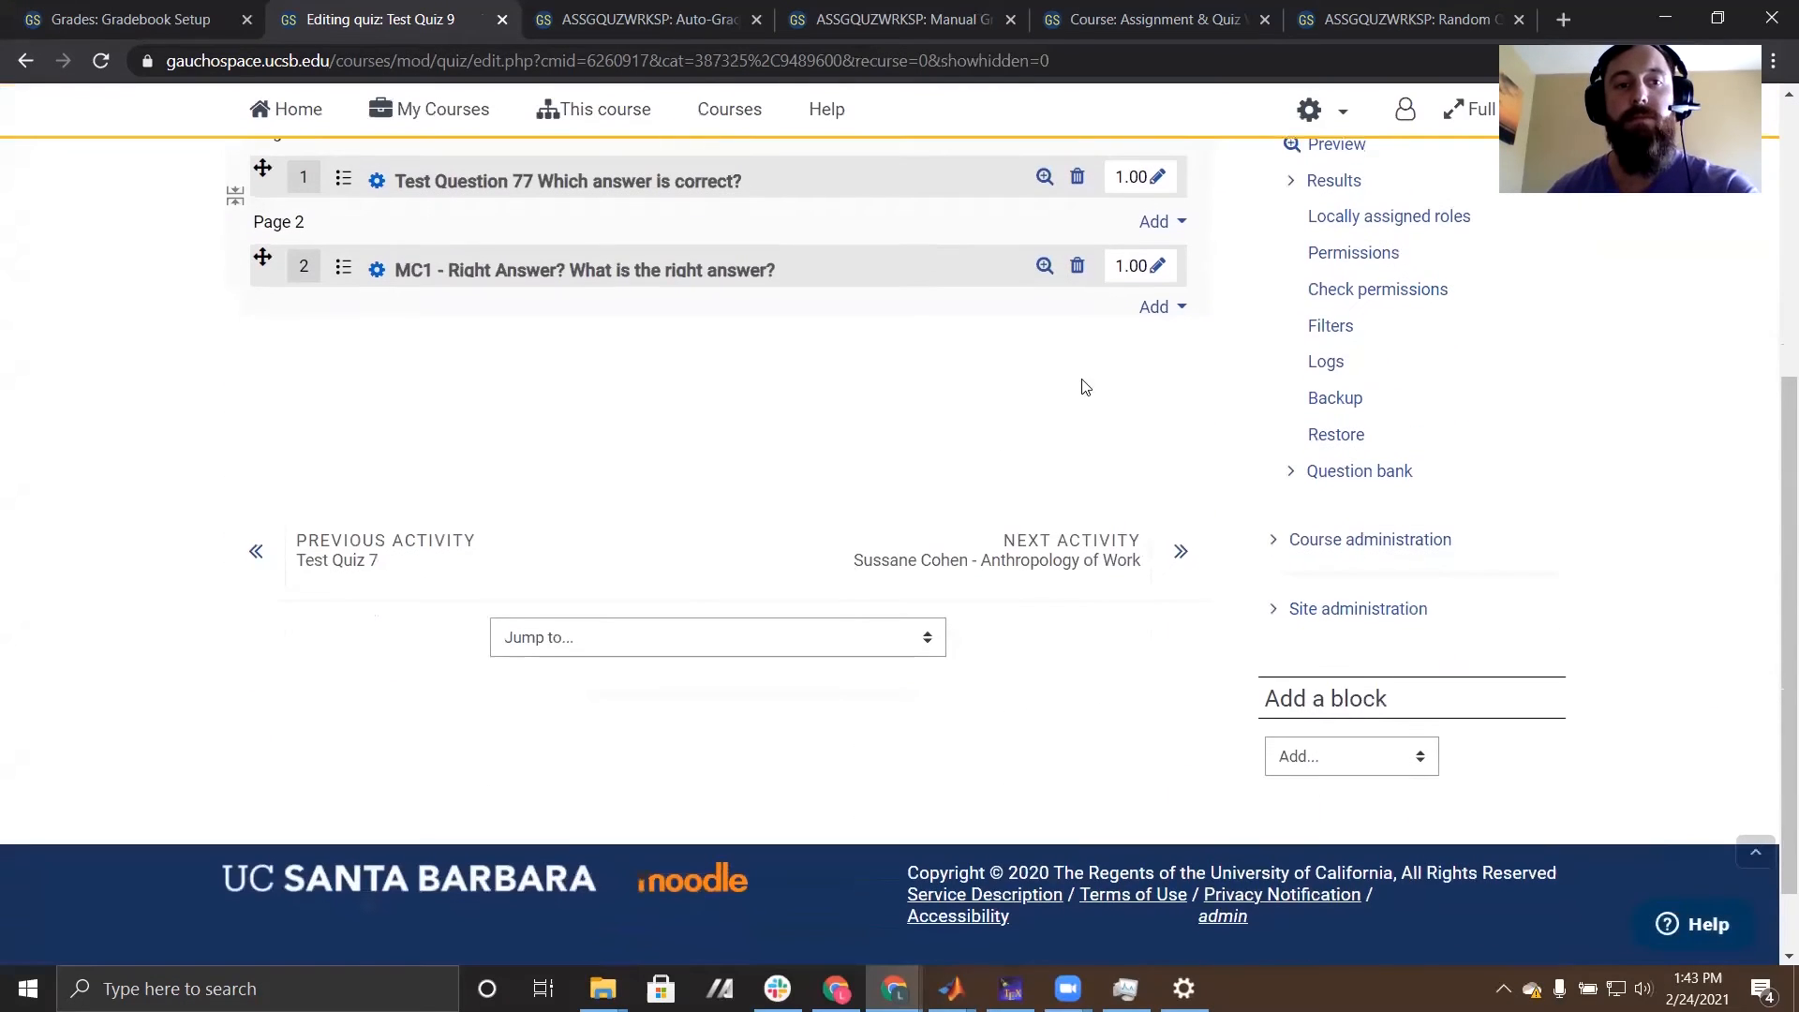
- Add one random question from the Multiple Choice category at the end of the quiz
{"action": "left_click", "coordinate": [1158, 307]}
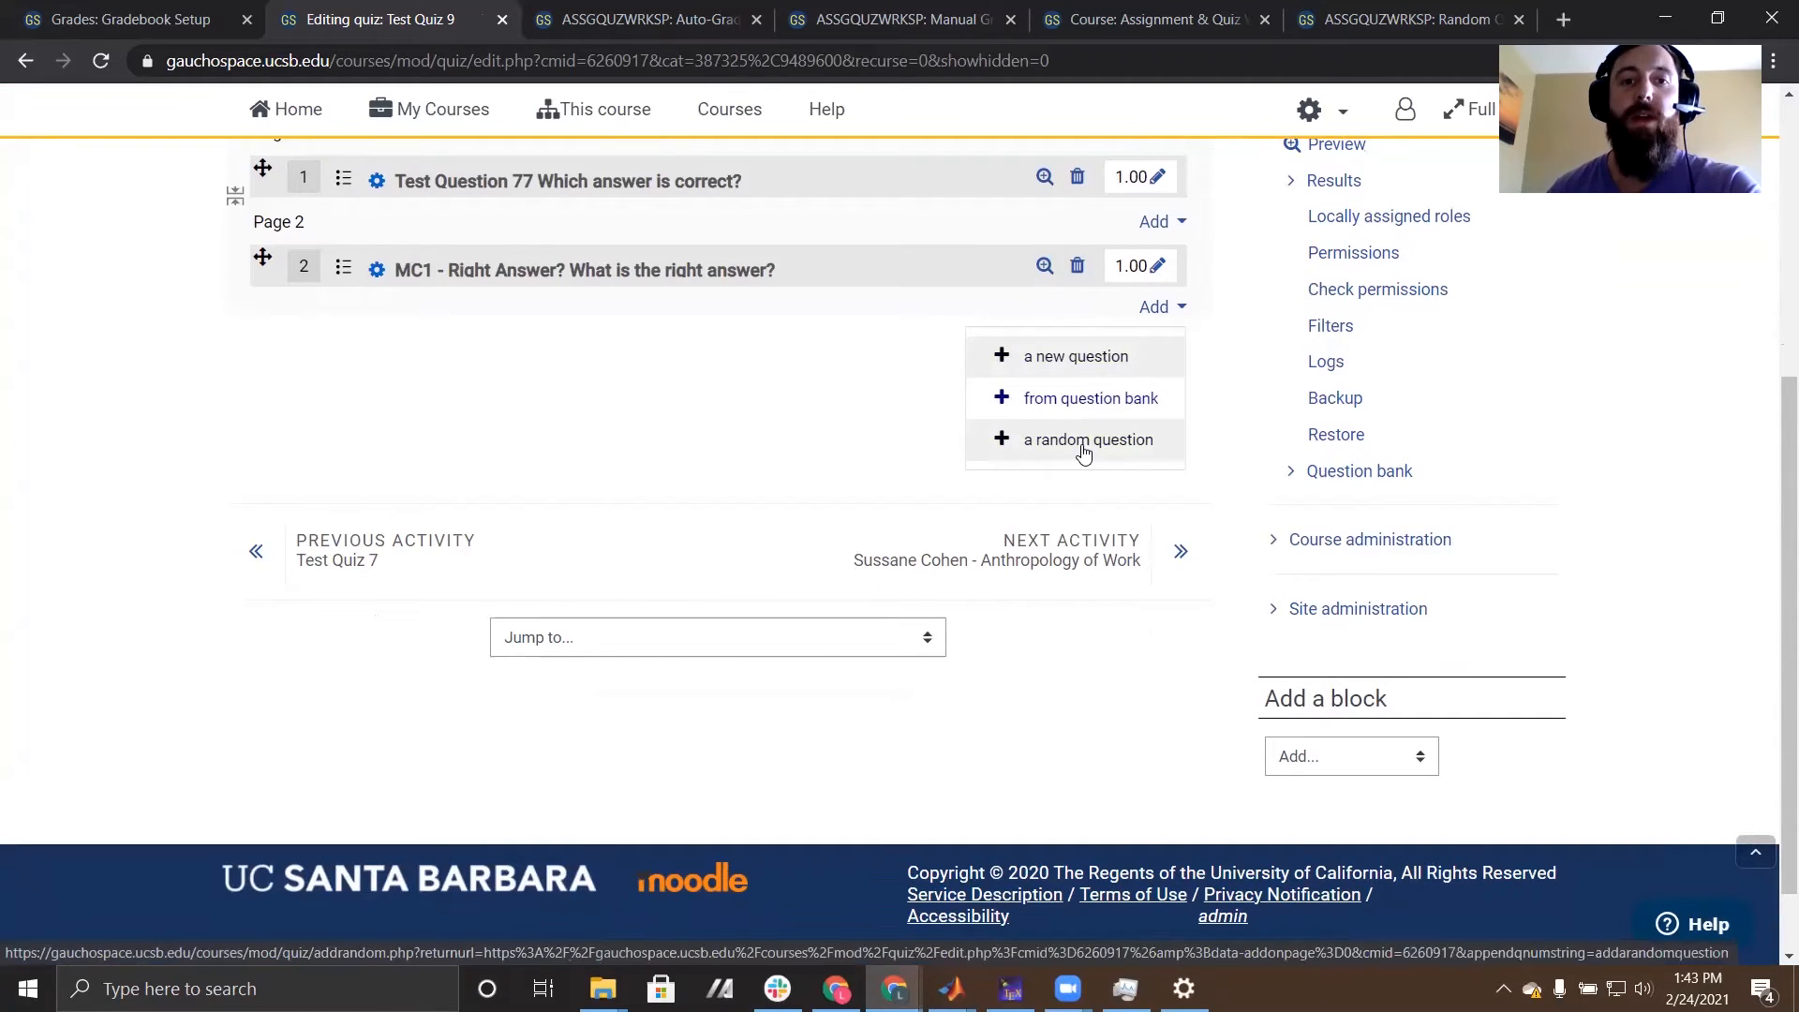
{"action": "left_click", "coordinate": [1083, 444]}
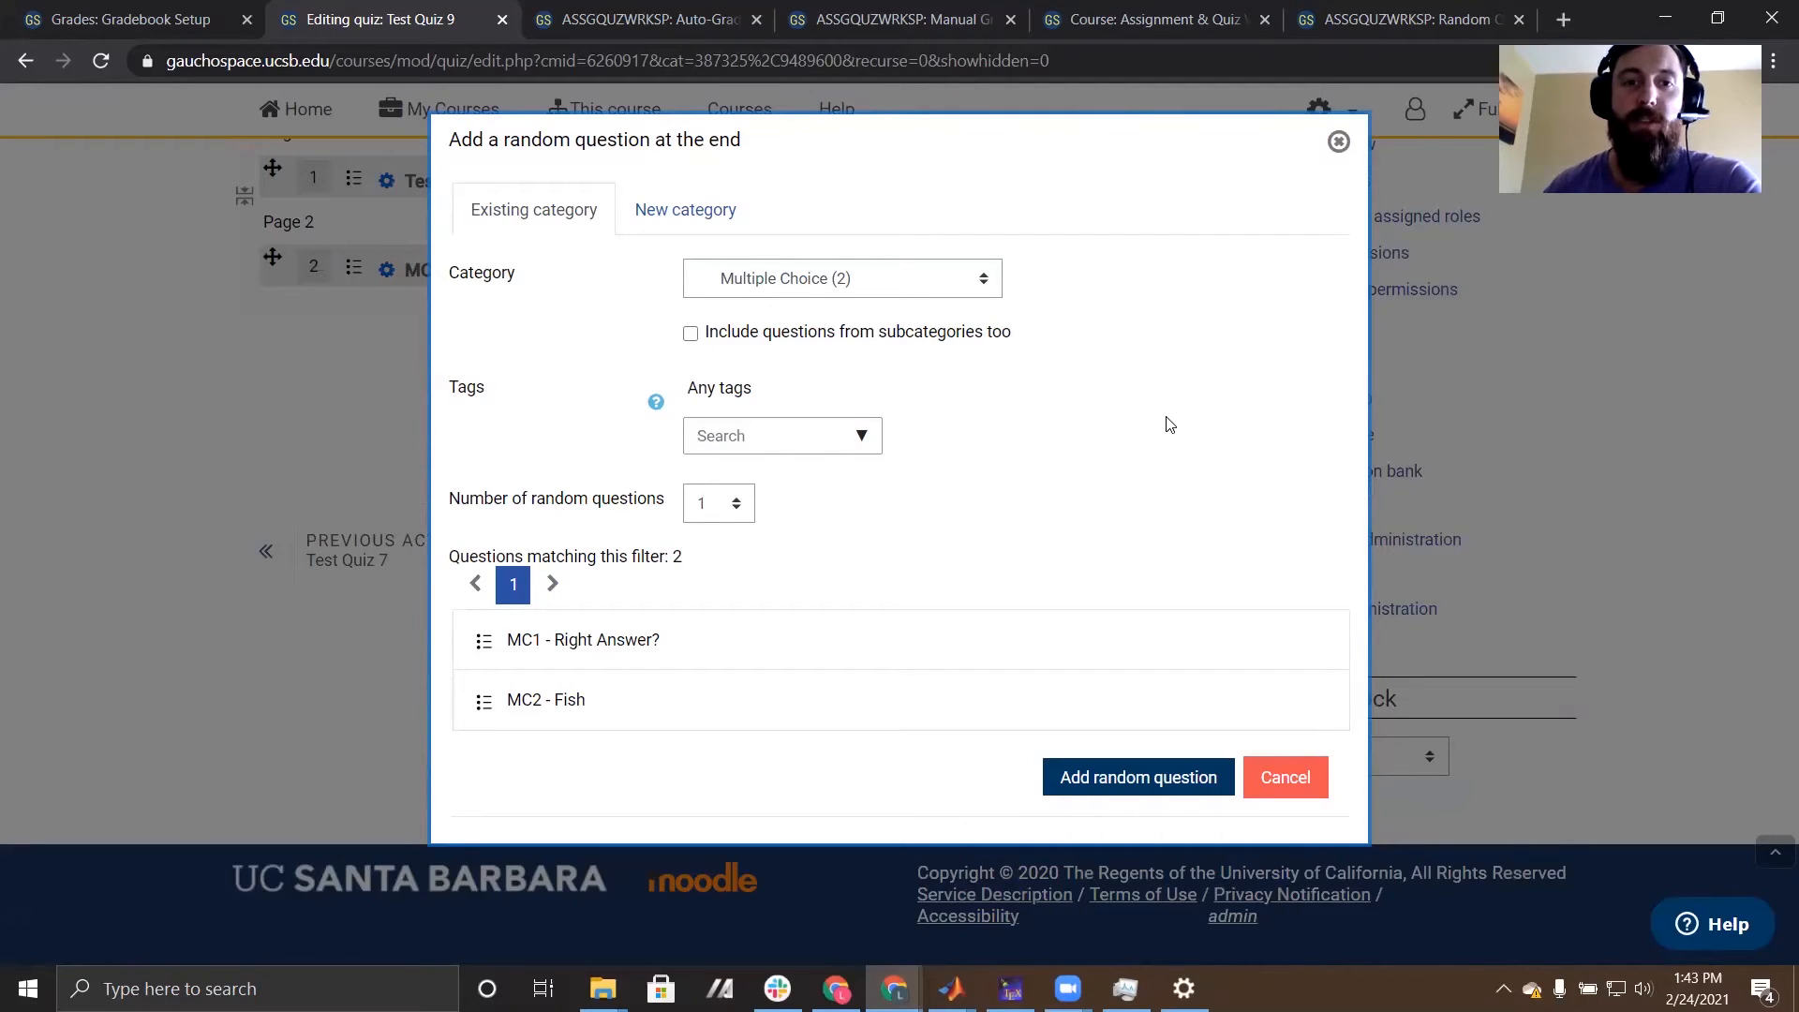
{"action": "left_click", "coordinate": [873, 278]}
{"action": "left_click", "coordinate": [975, 489]}
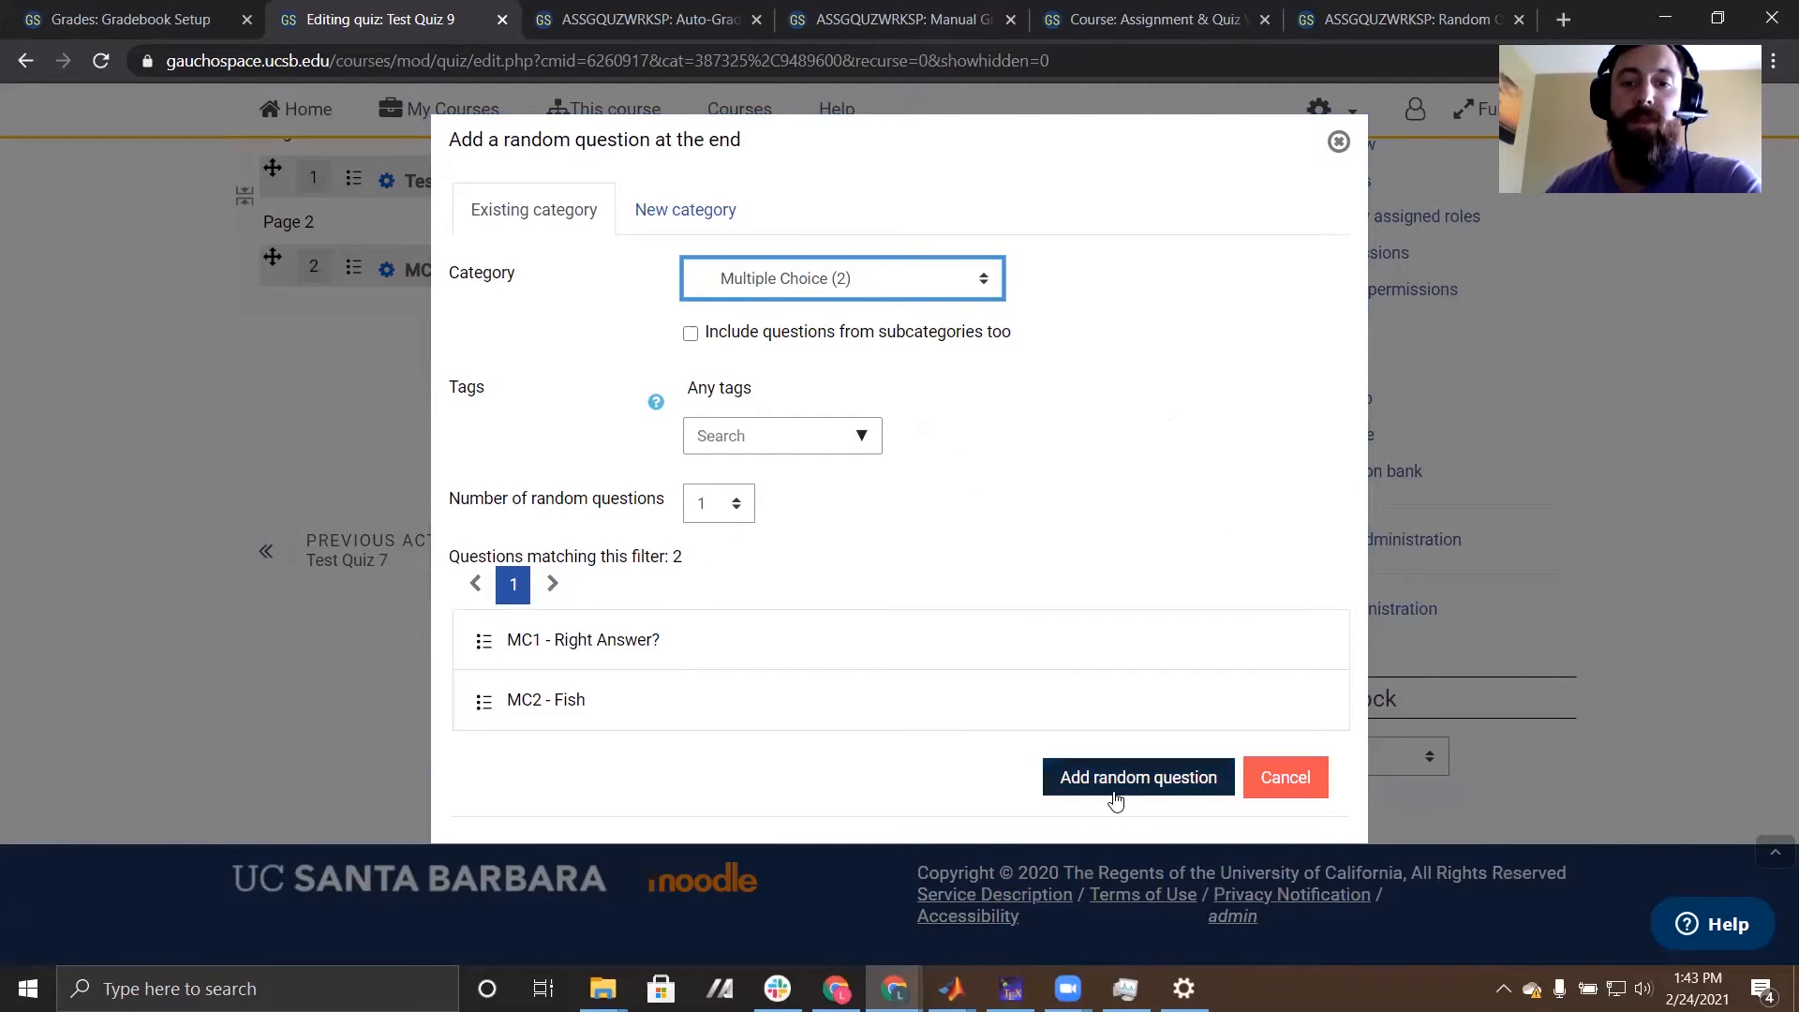
{"action": "left_click", "coordinate": [1121, 761]}
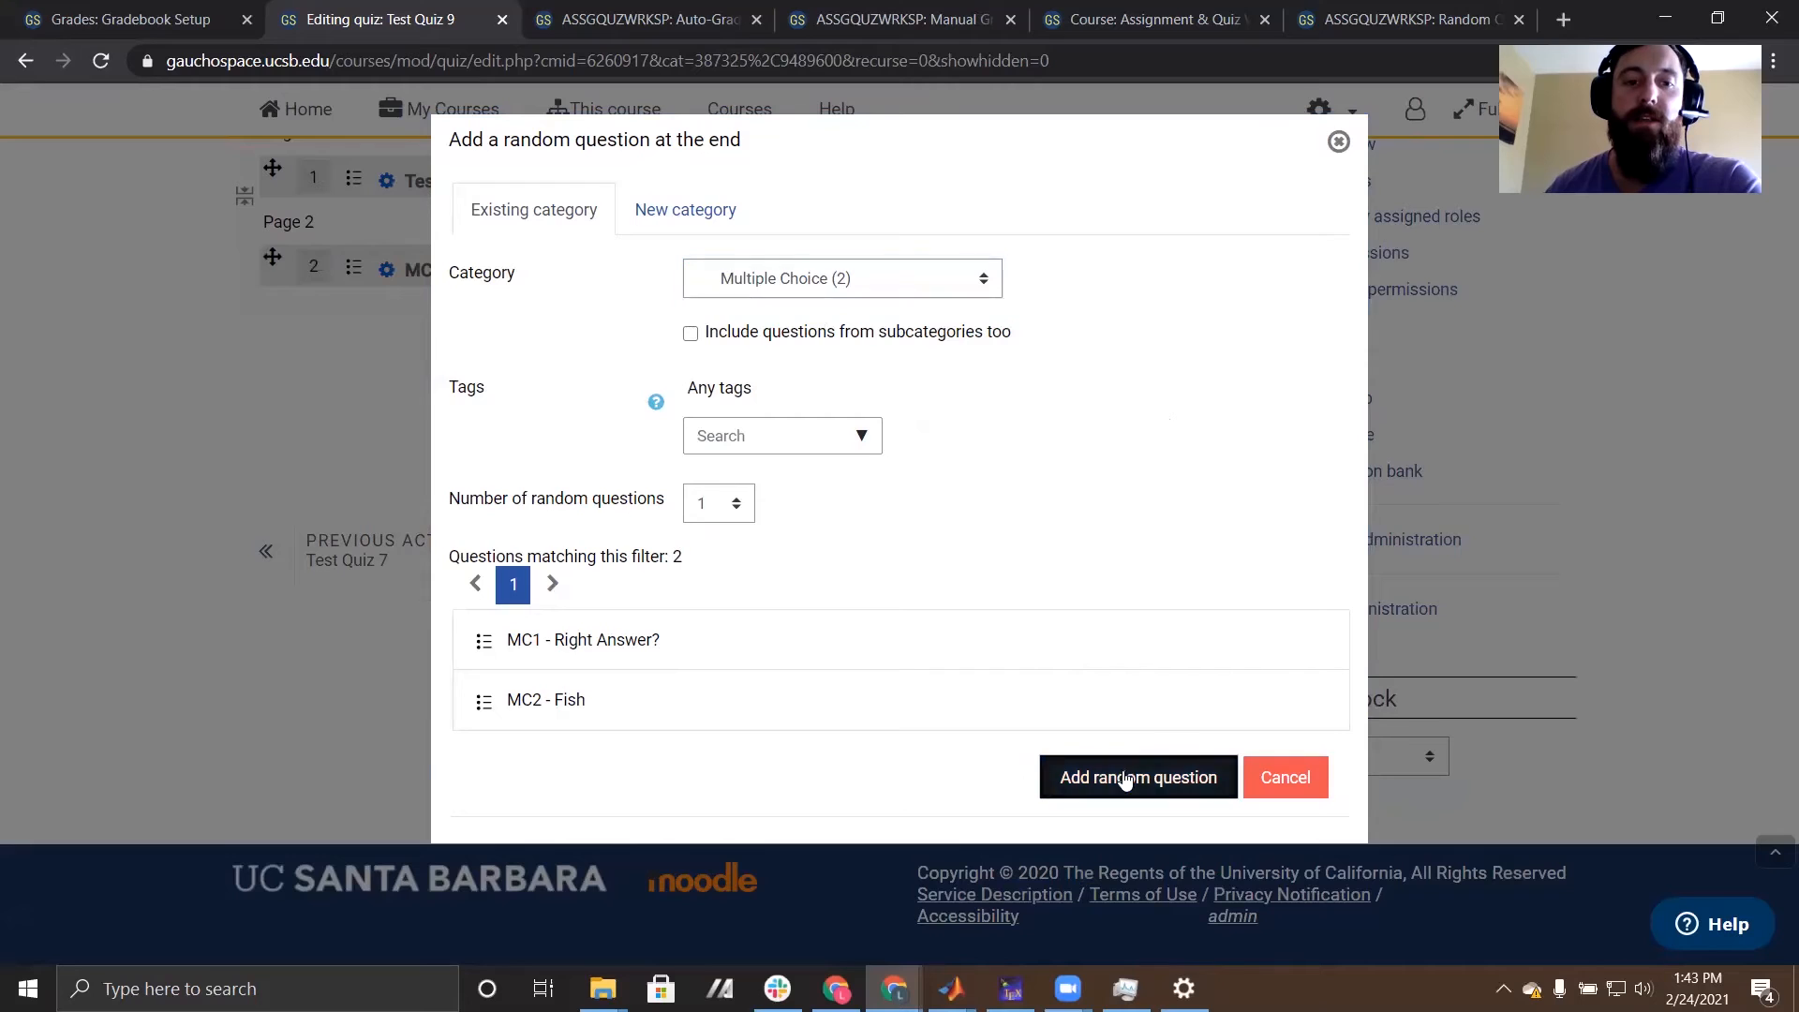
{"action": "scroll", "coordinate": [742, 600], "scroll_direction": "down", "scroll_amount": 3}
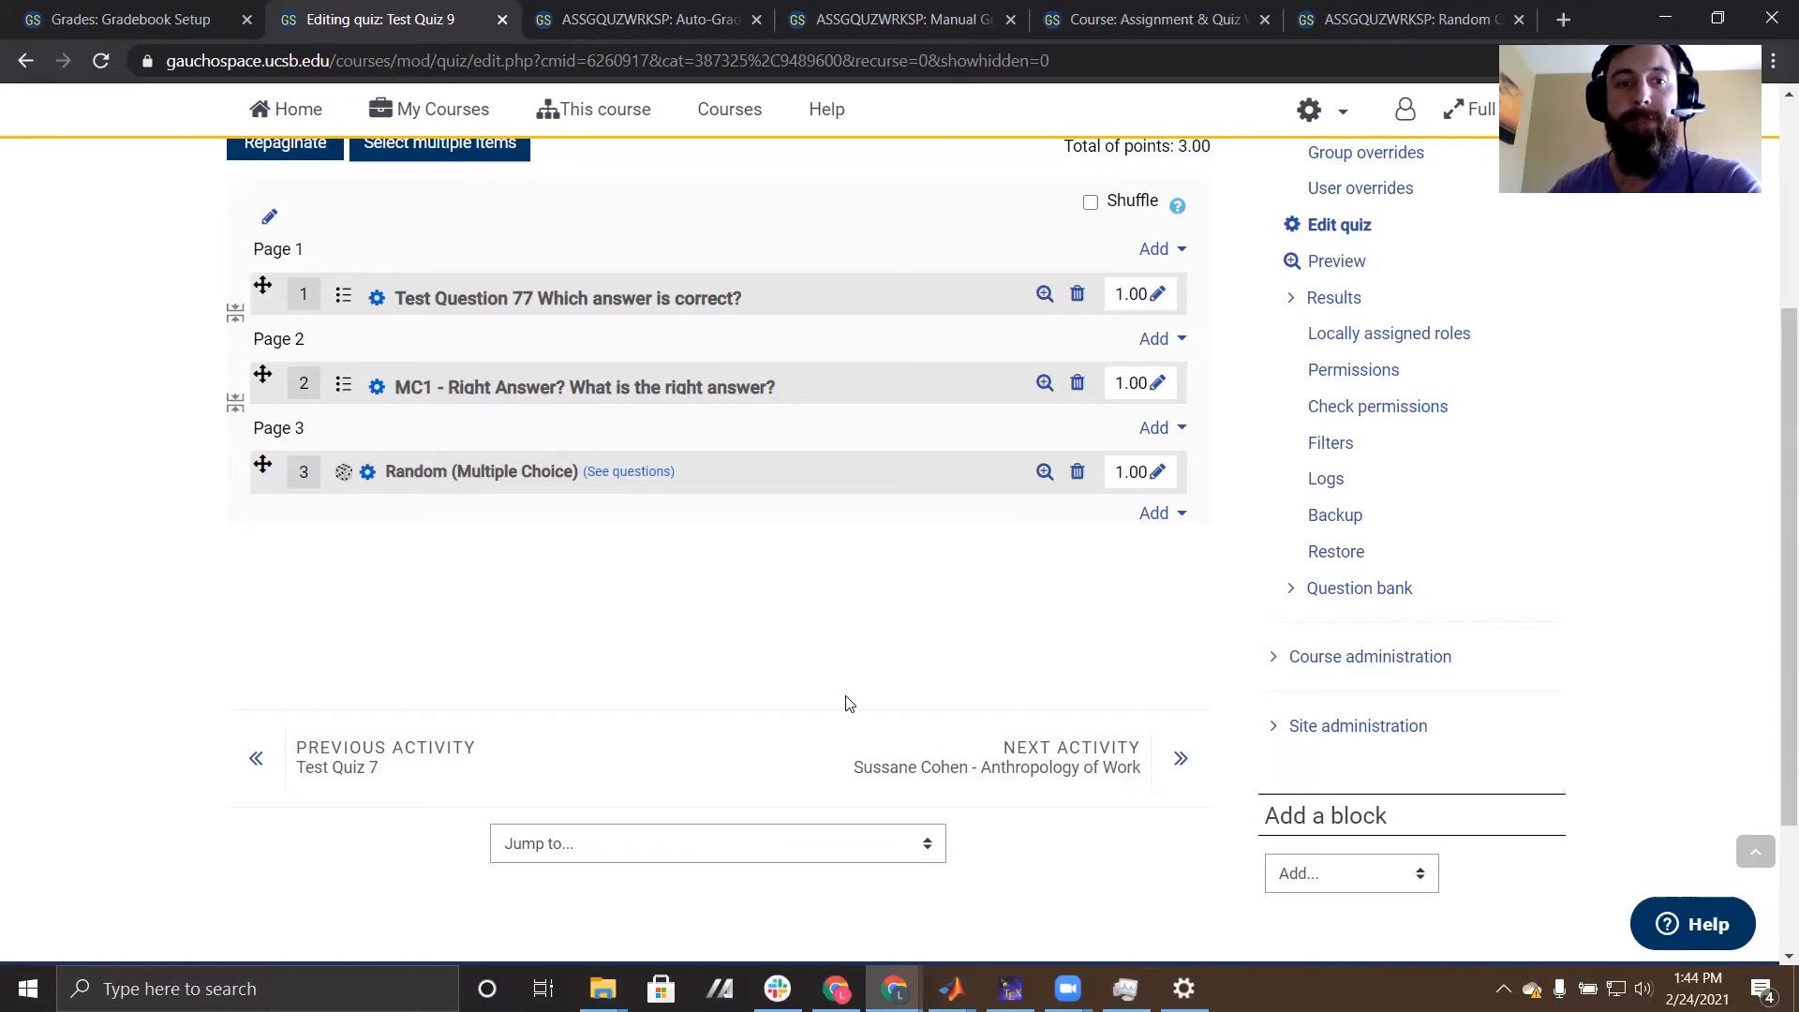
- Leave the quiz editor and return to the main page of the ASSGQUZWRKSP course
{"action": "scroll", "coordinate": [849, 703], "scroll_direction": "up", "scroll_amount": 3}
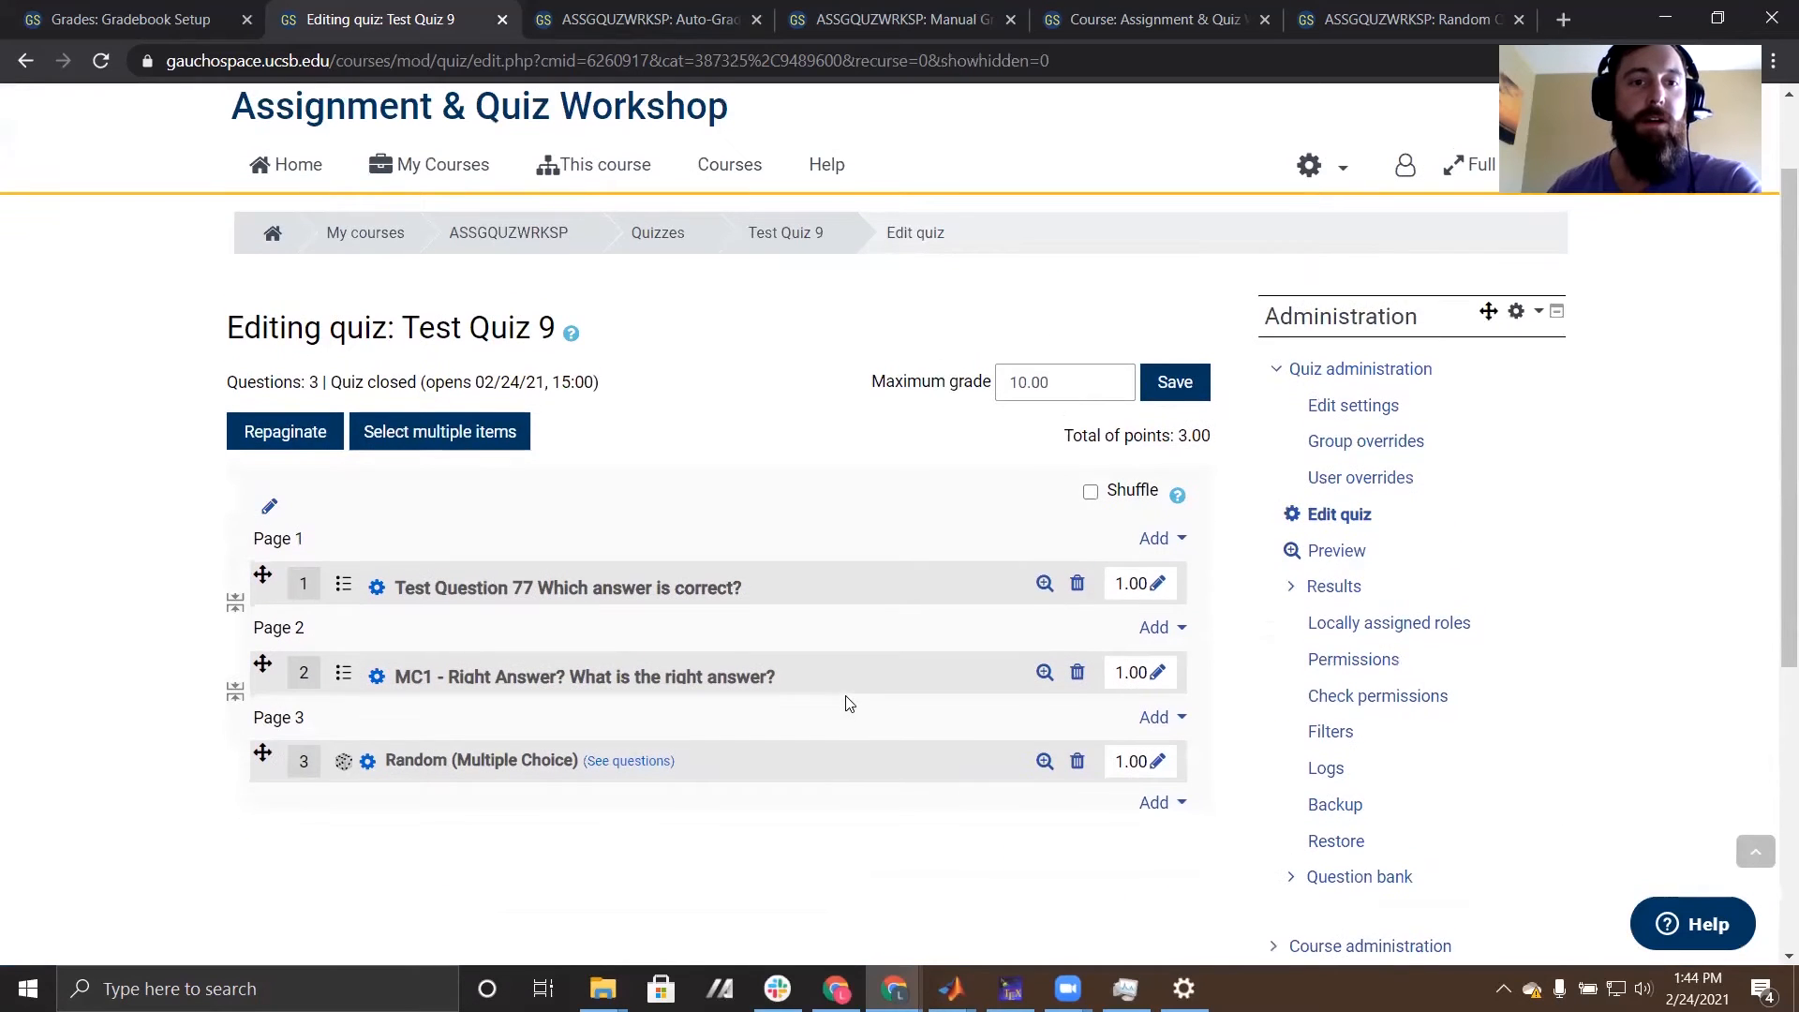
{"action": "scroll", "coordinate": [846, 698], "scroll_direction": "up", "scroll_amount": 1}
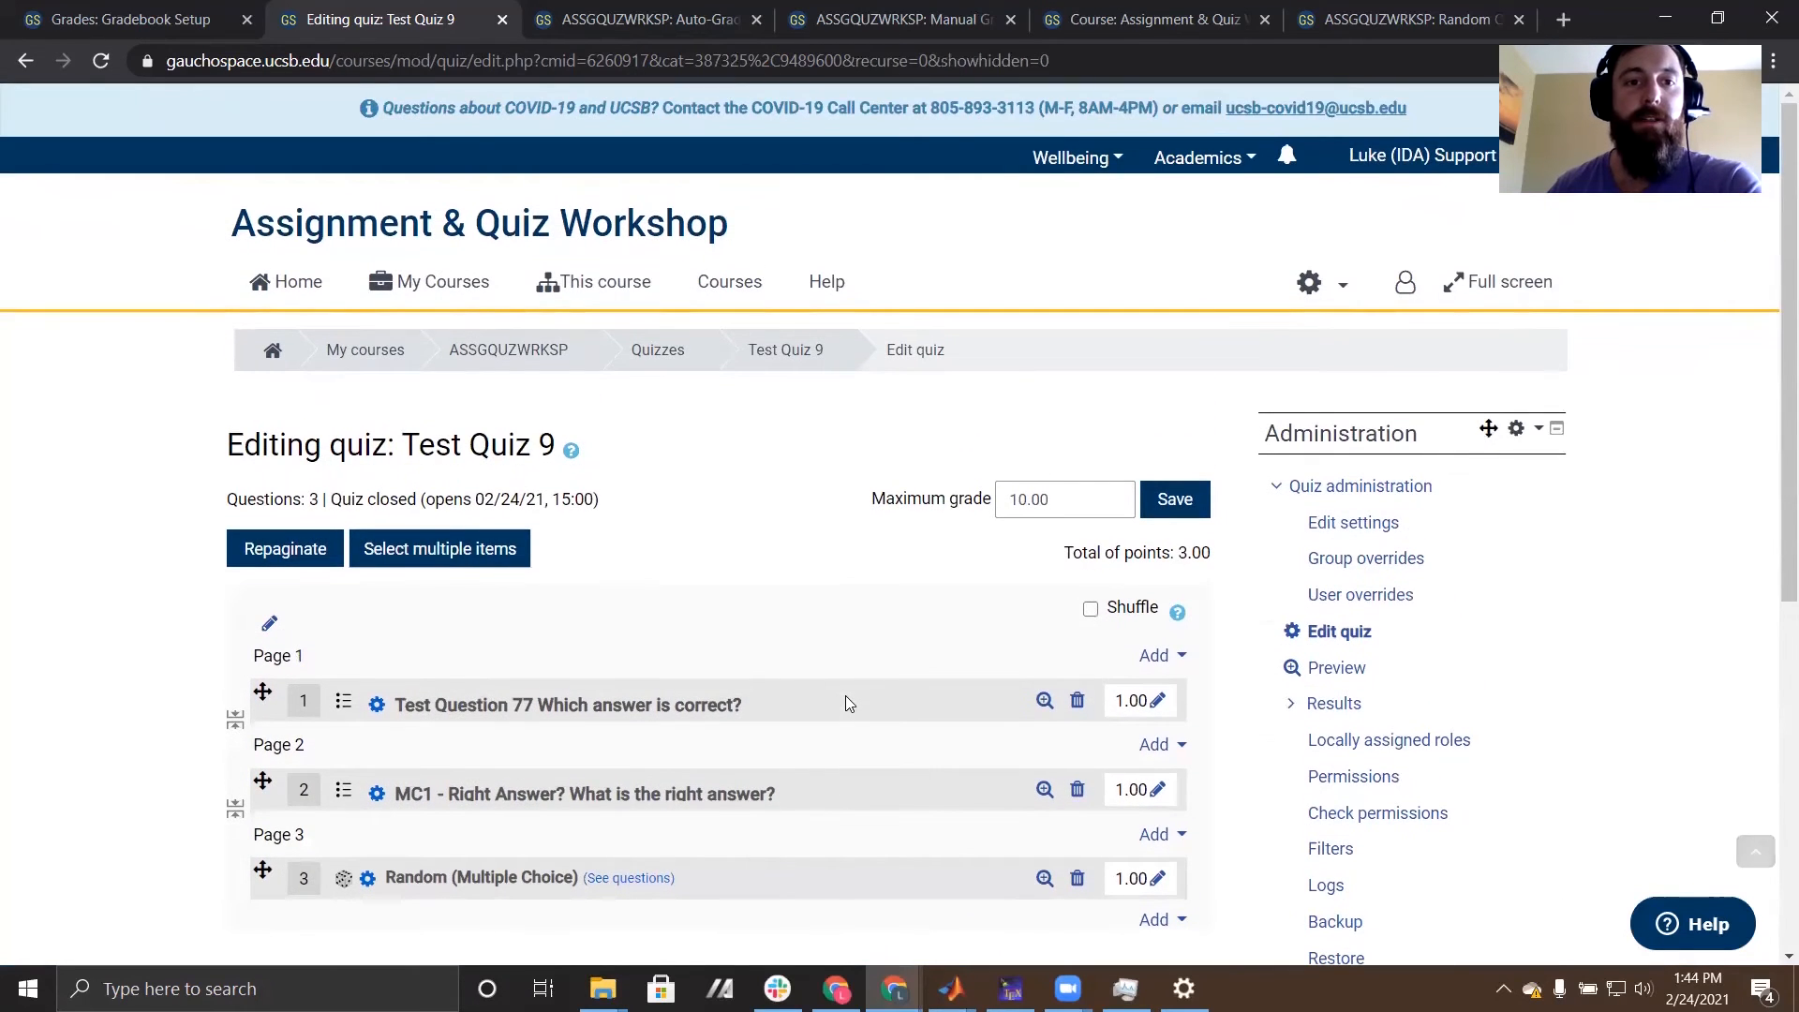
{"action": "left_click", "coordinate": [509, 351]}
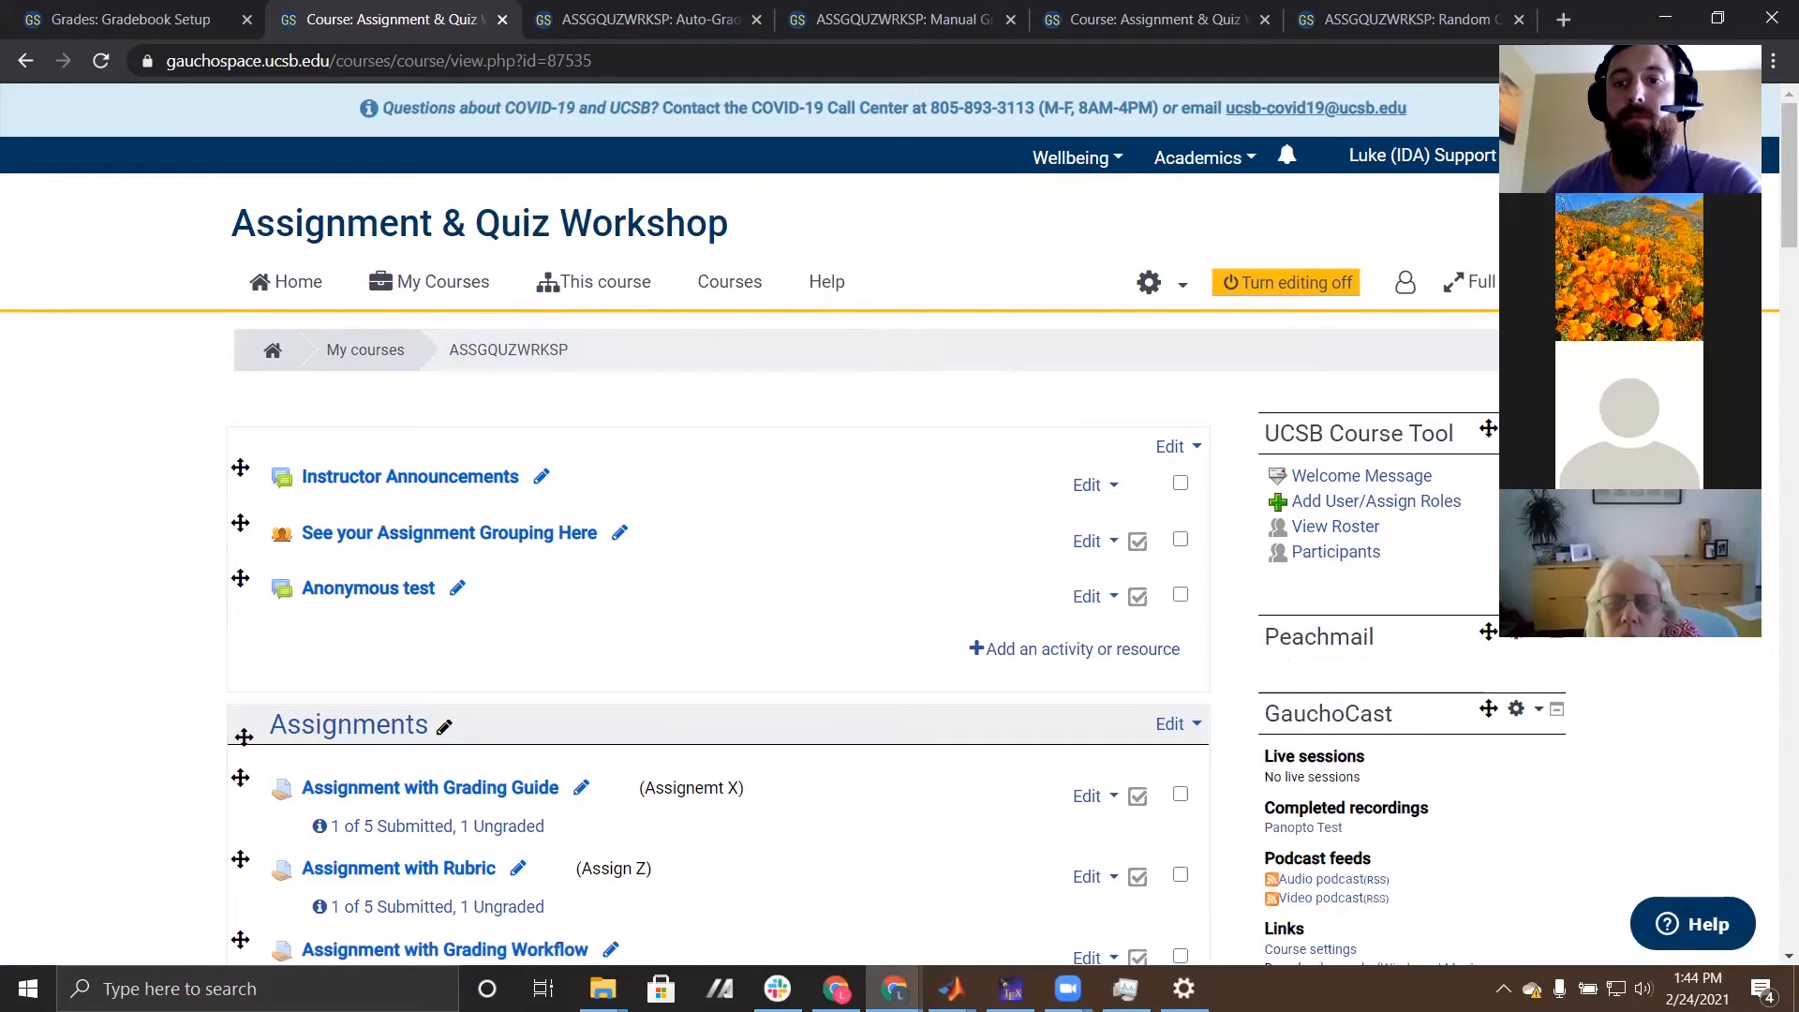
- Find the course administration options on the course page and open the course's question bank
{"action": "scroll", "coordinate": [190, 668], "scroll_direction": "down", "scroll_amount": 2}
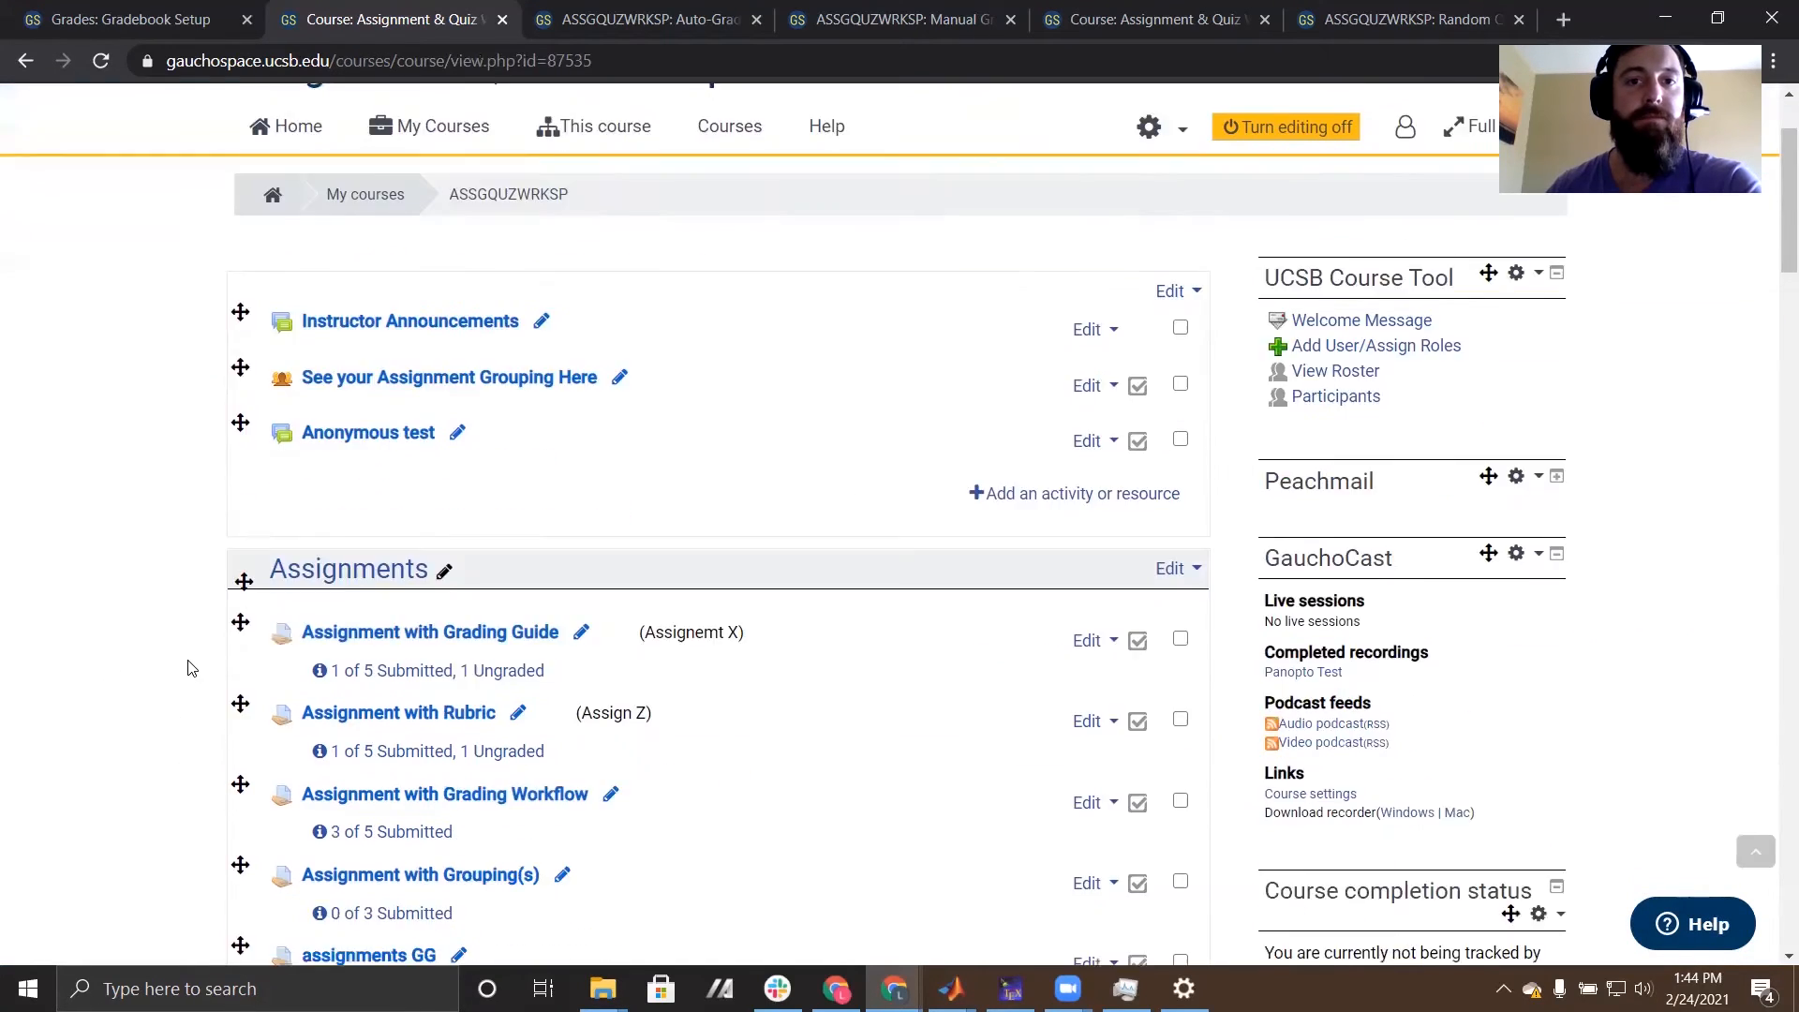
{"action": "scroll", "coordinate": [190, 667], "scroll_direction": "down", "scroll_amount": 1}
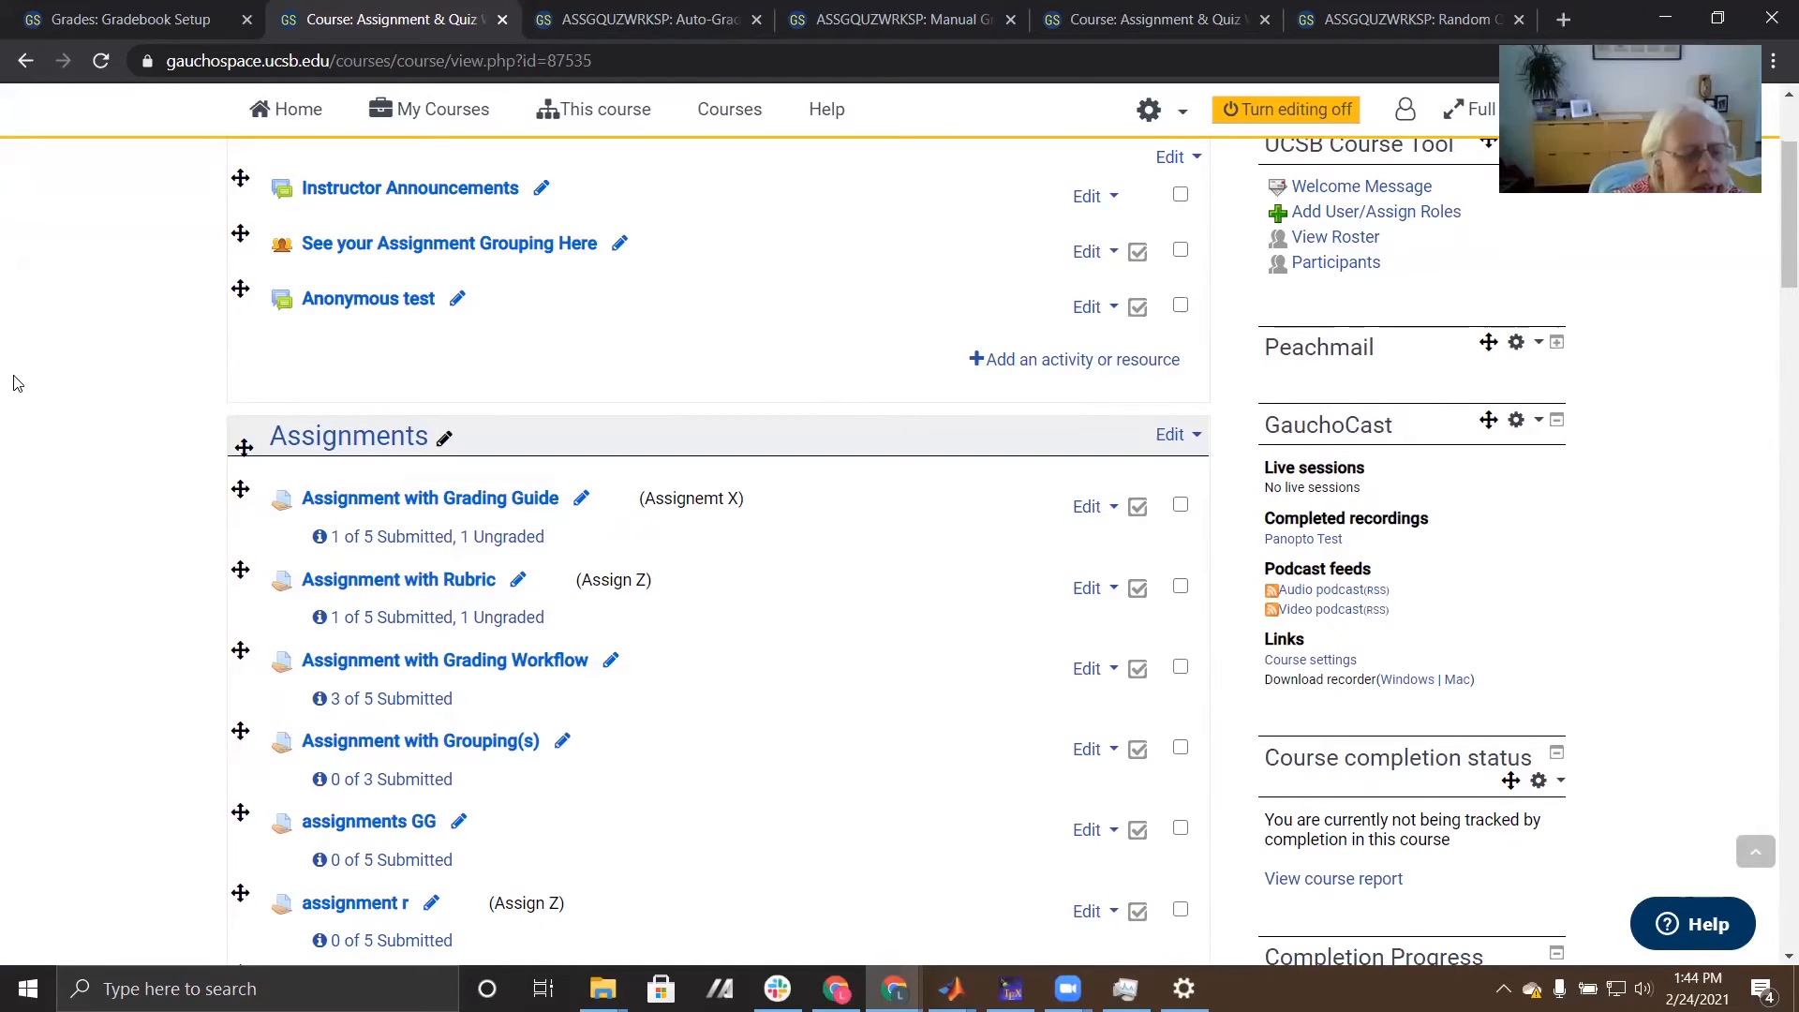
{"action": "scroll", "coordinate": [13, 383], "scroll_direction": "down", "scroll_amount": 9}
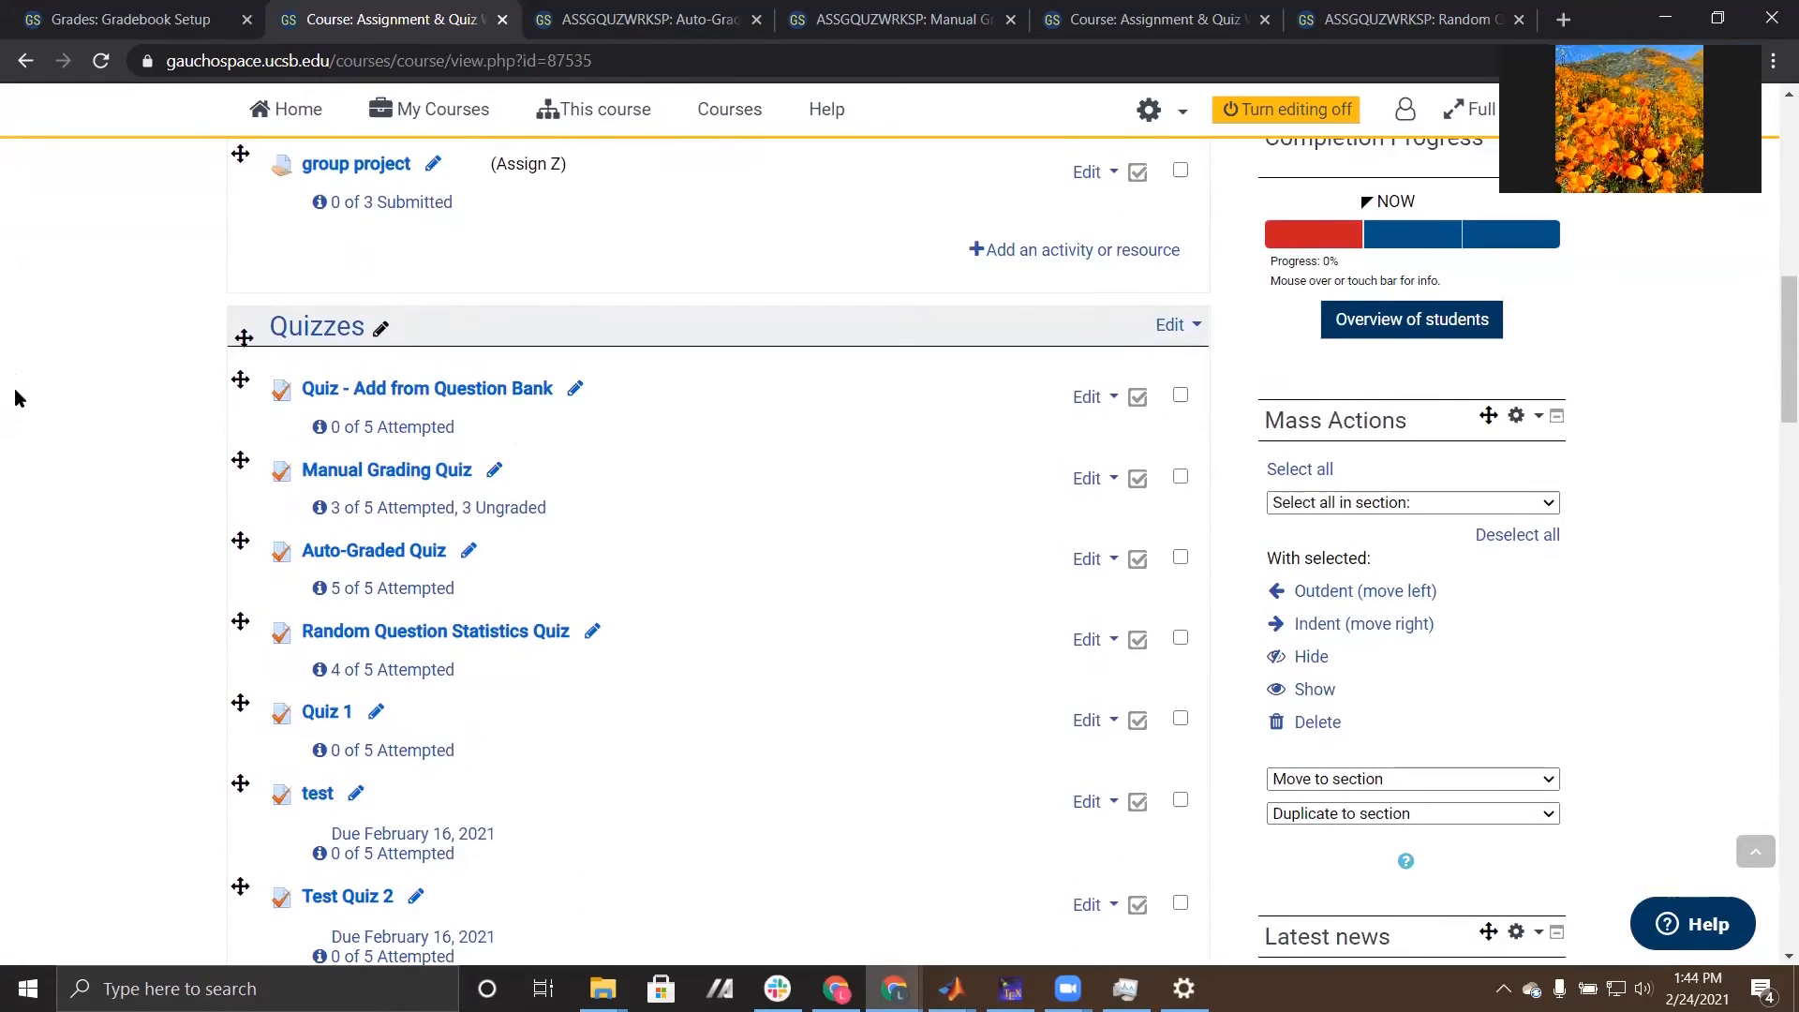
{"action": "scroll", "coordinate": [17, 398], "scroll_direction": "down", "scroll_amount": 1}
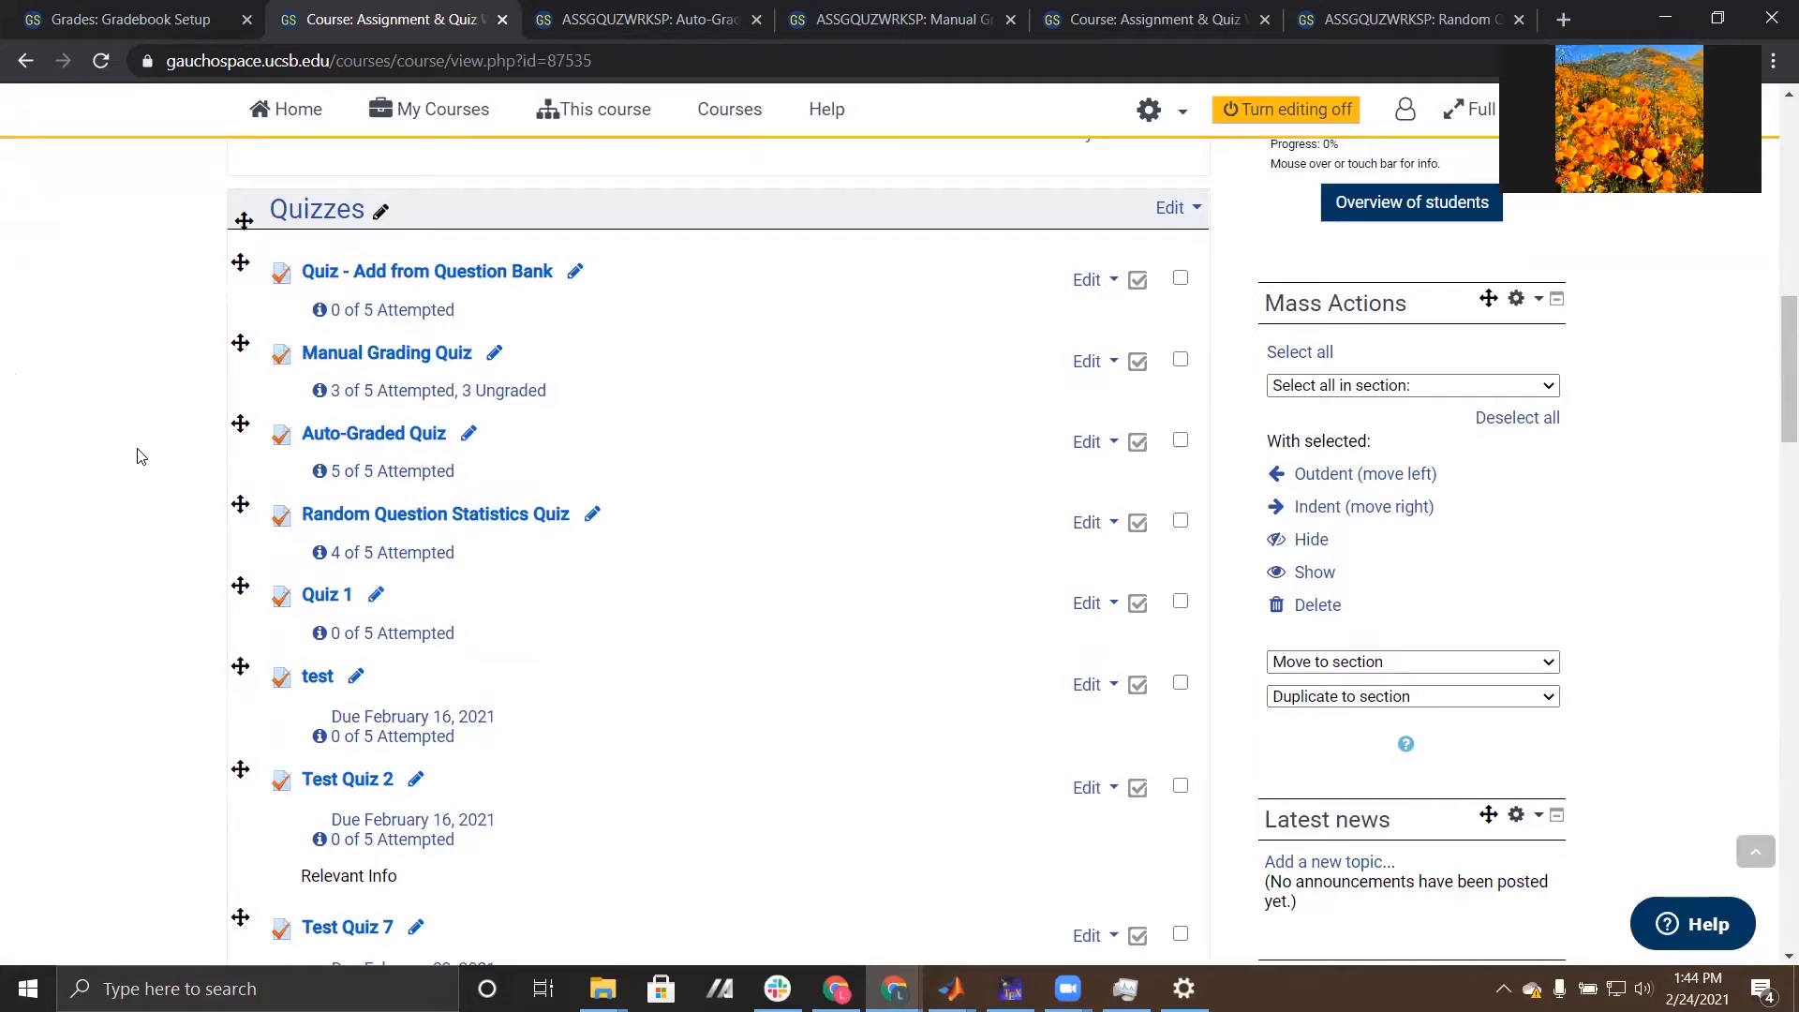
{"action": "scroll", "coordinate": [122, 454], "scroll_direction": "down", "scroll_amount": 1}
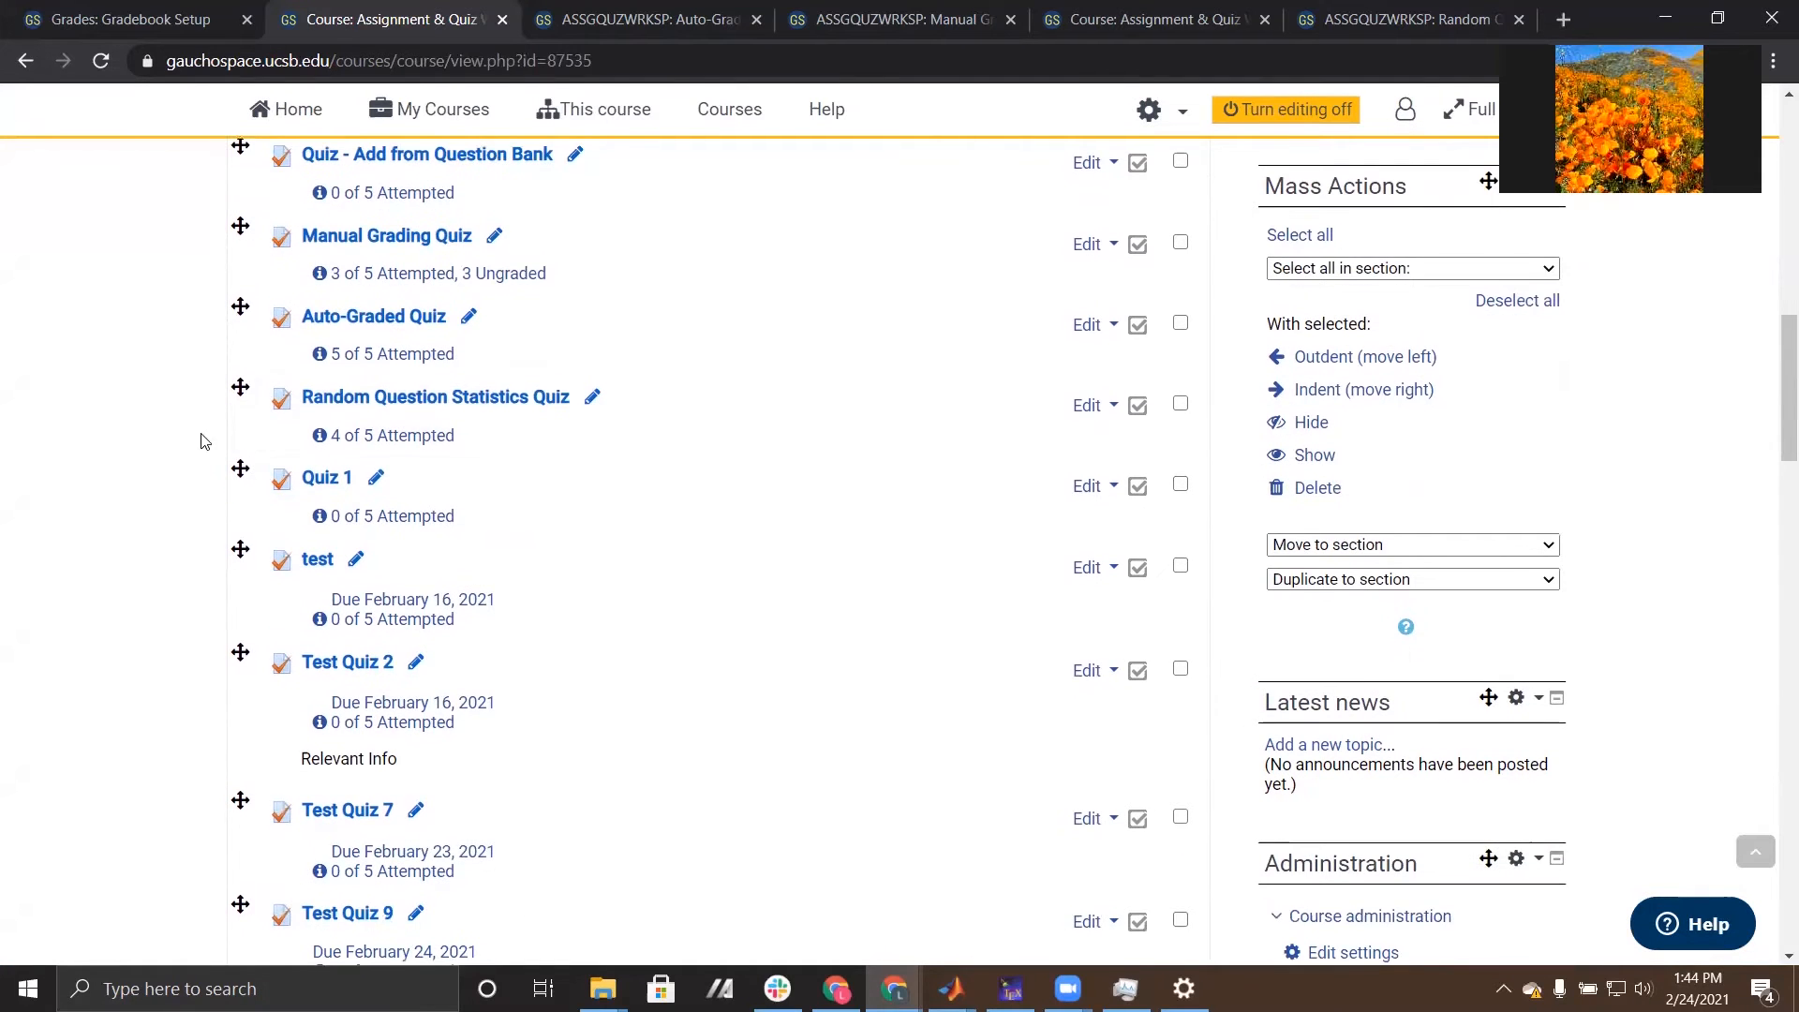
{"action": "scroll", "coordinate": [1757, 484], "scroll_direction": "down", "scroll_amount": 5}
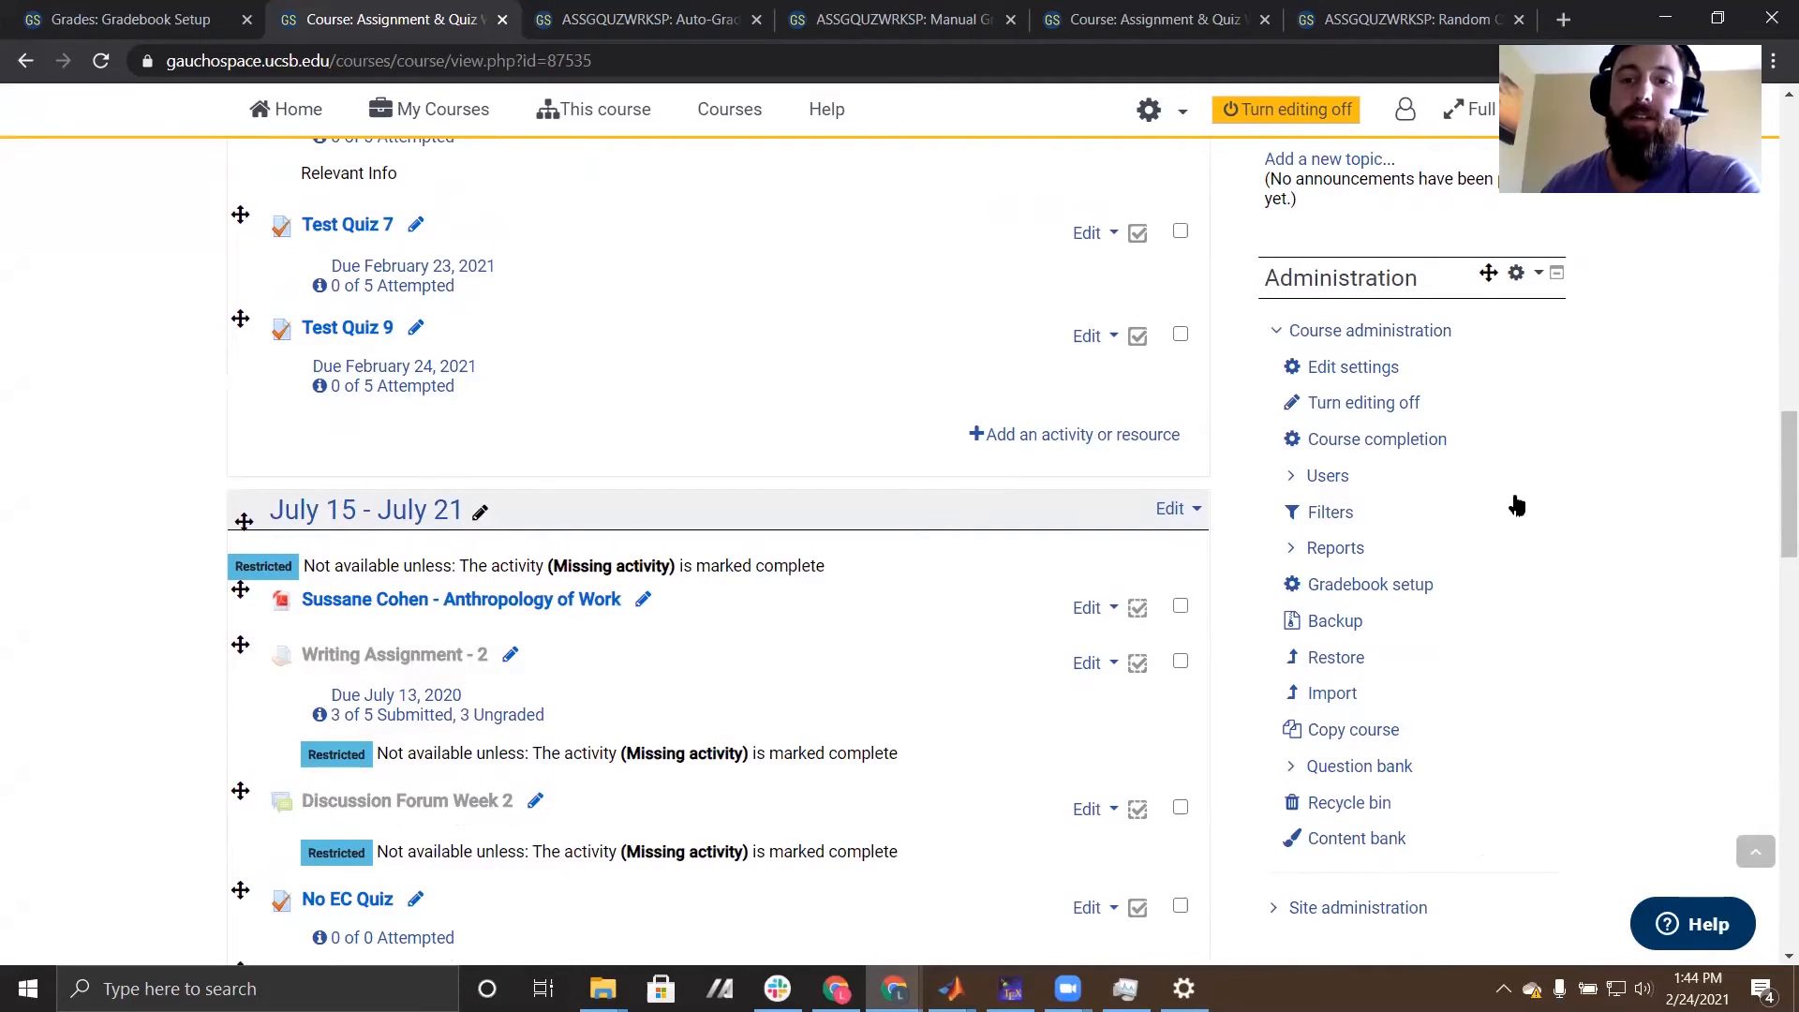
{"action": "scroll", "coordinate": [1526, 703], "scroll_direction": "down", "scroll_amount": 2}
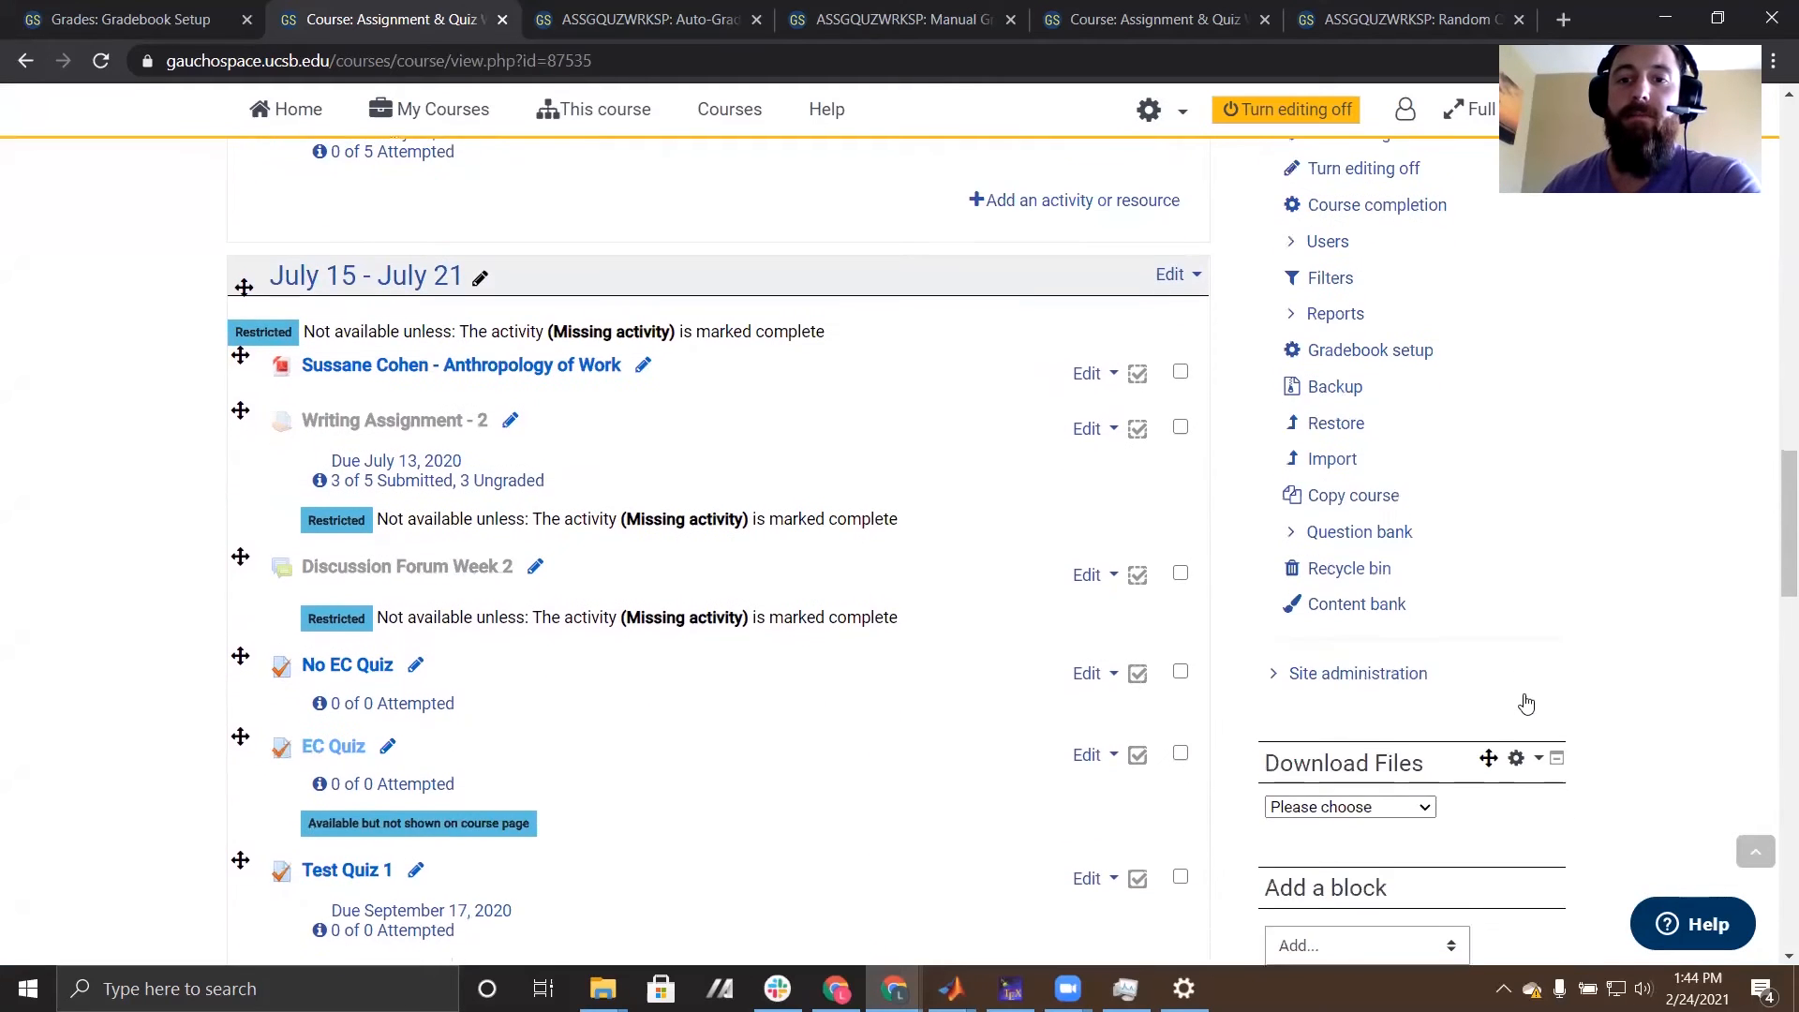
{"action": "scroll", "coordinate": [1526, 703], "scroll_direction": "up", "scroll_amount": 1}
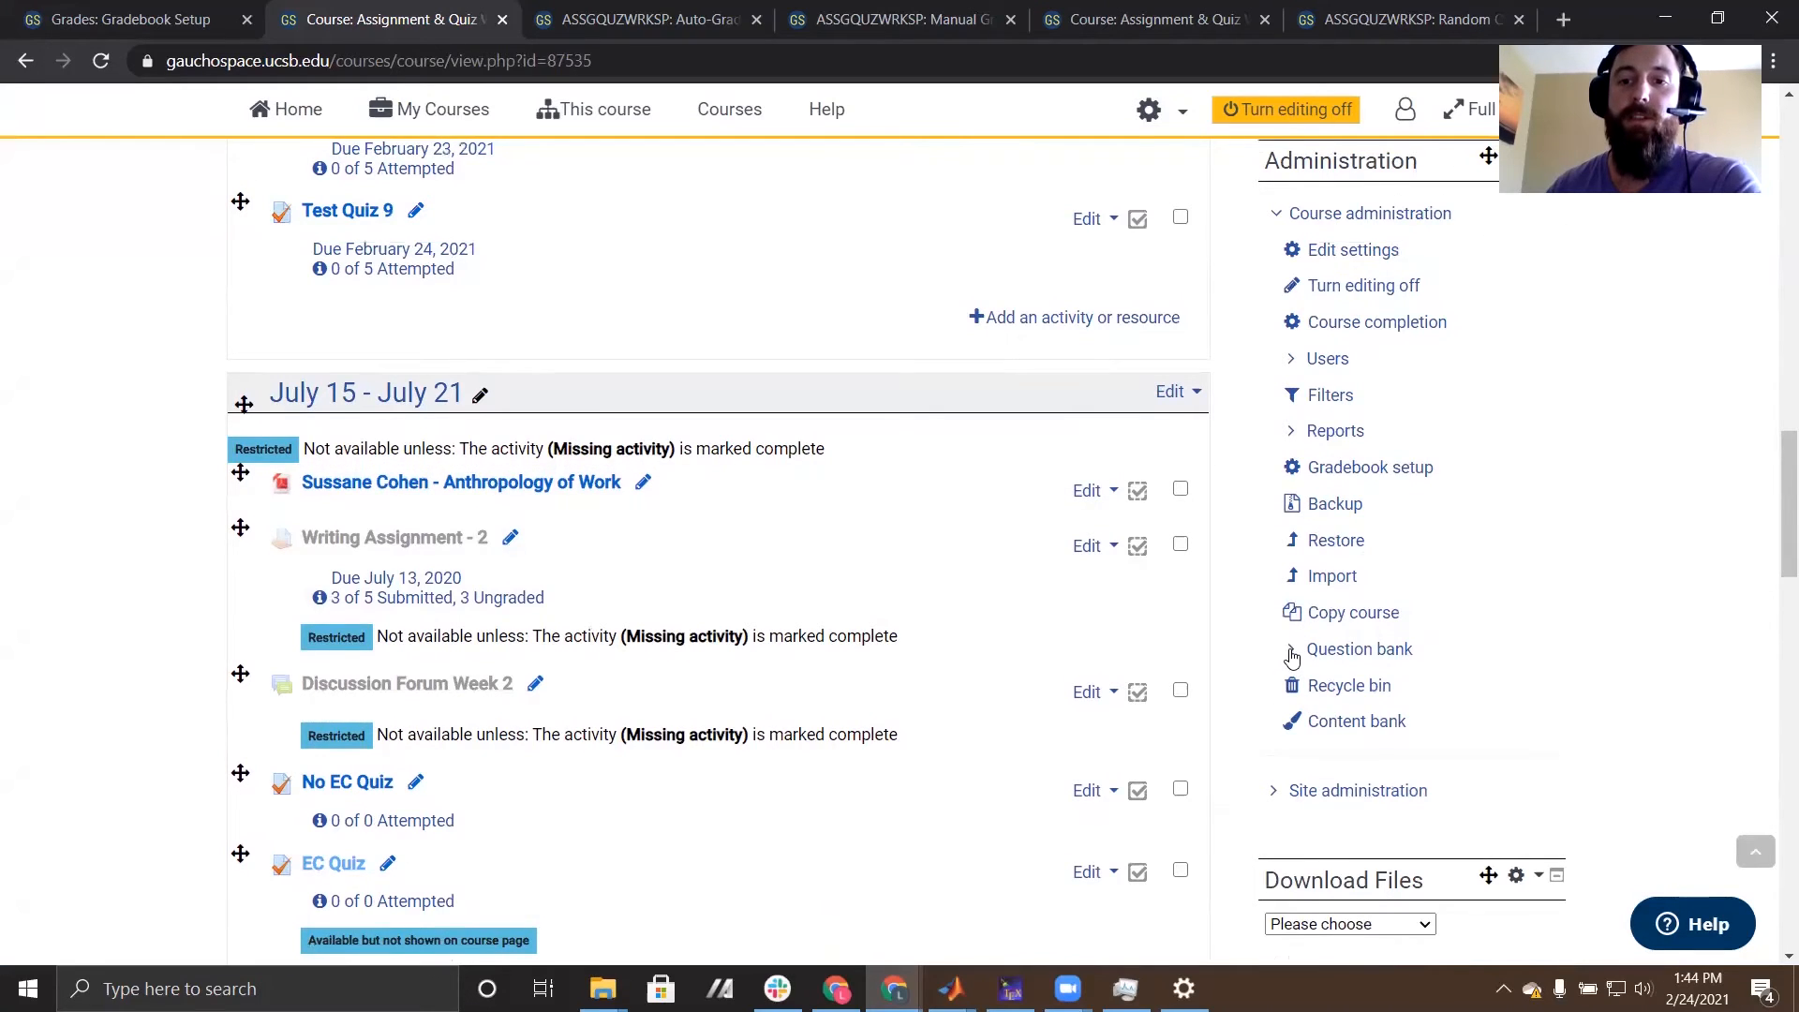
{"action": "left_click", "coordinate": [1361, 653]}
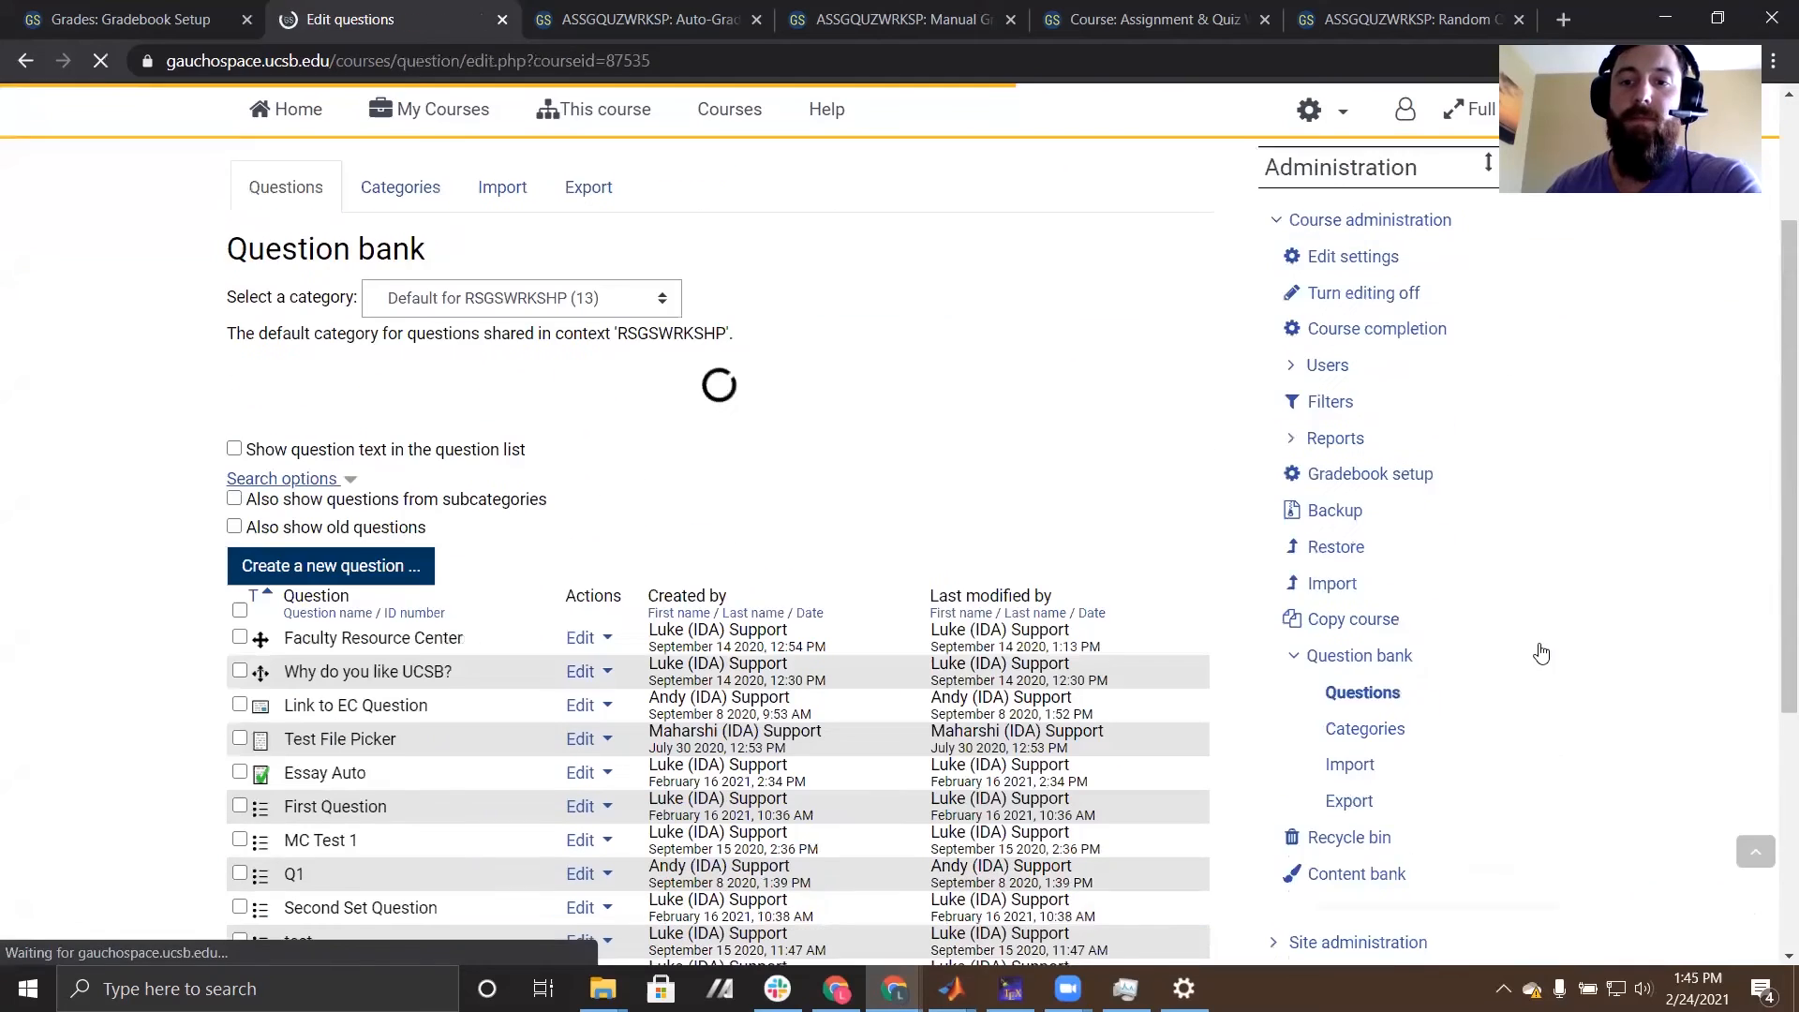
- Look through the questions and filter options of the default category in the question bank
{"action": "scroll", "coordinate": [77, 490], "scroll_direction": "down", "scroll_amount": 4}
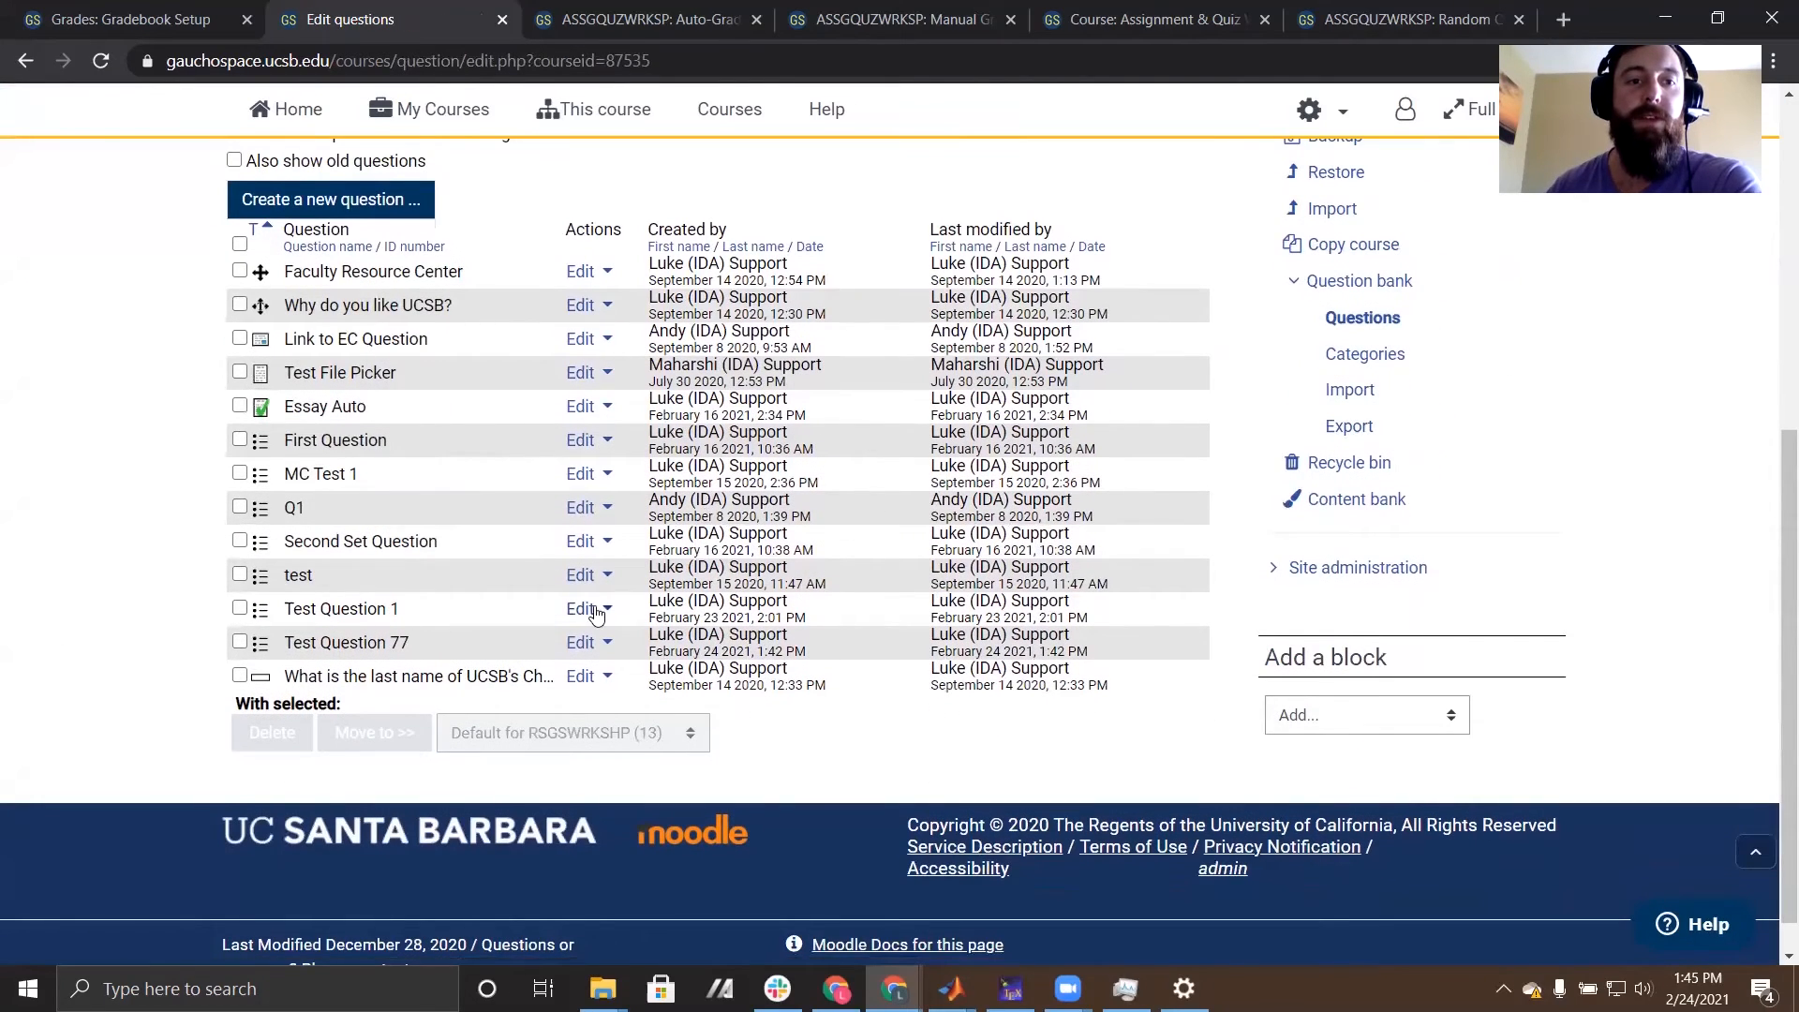
{"action": "scroll", "coordinate": [599, 618], "scroll_direction": "up", "scroll_amount": 7}
{"action": "scroll", "coordinate": [957, 683], "scroll_direction": "down", "scroll_amount": 1}
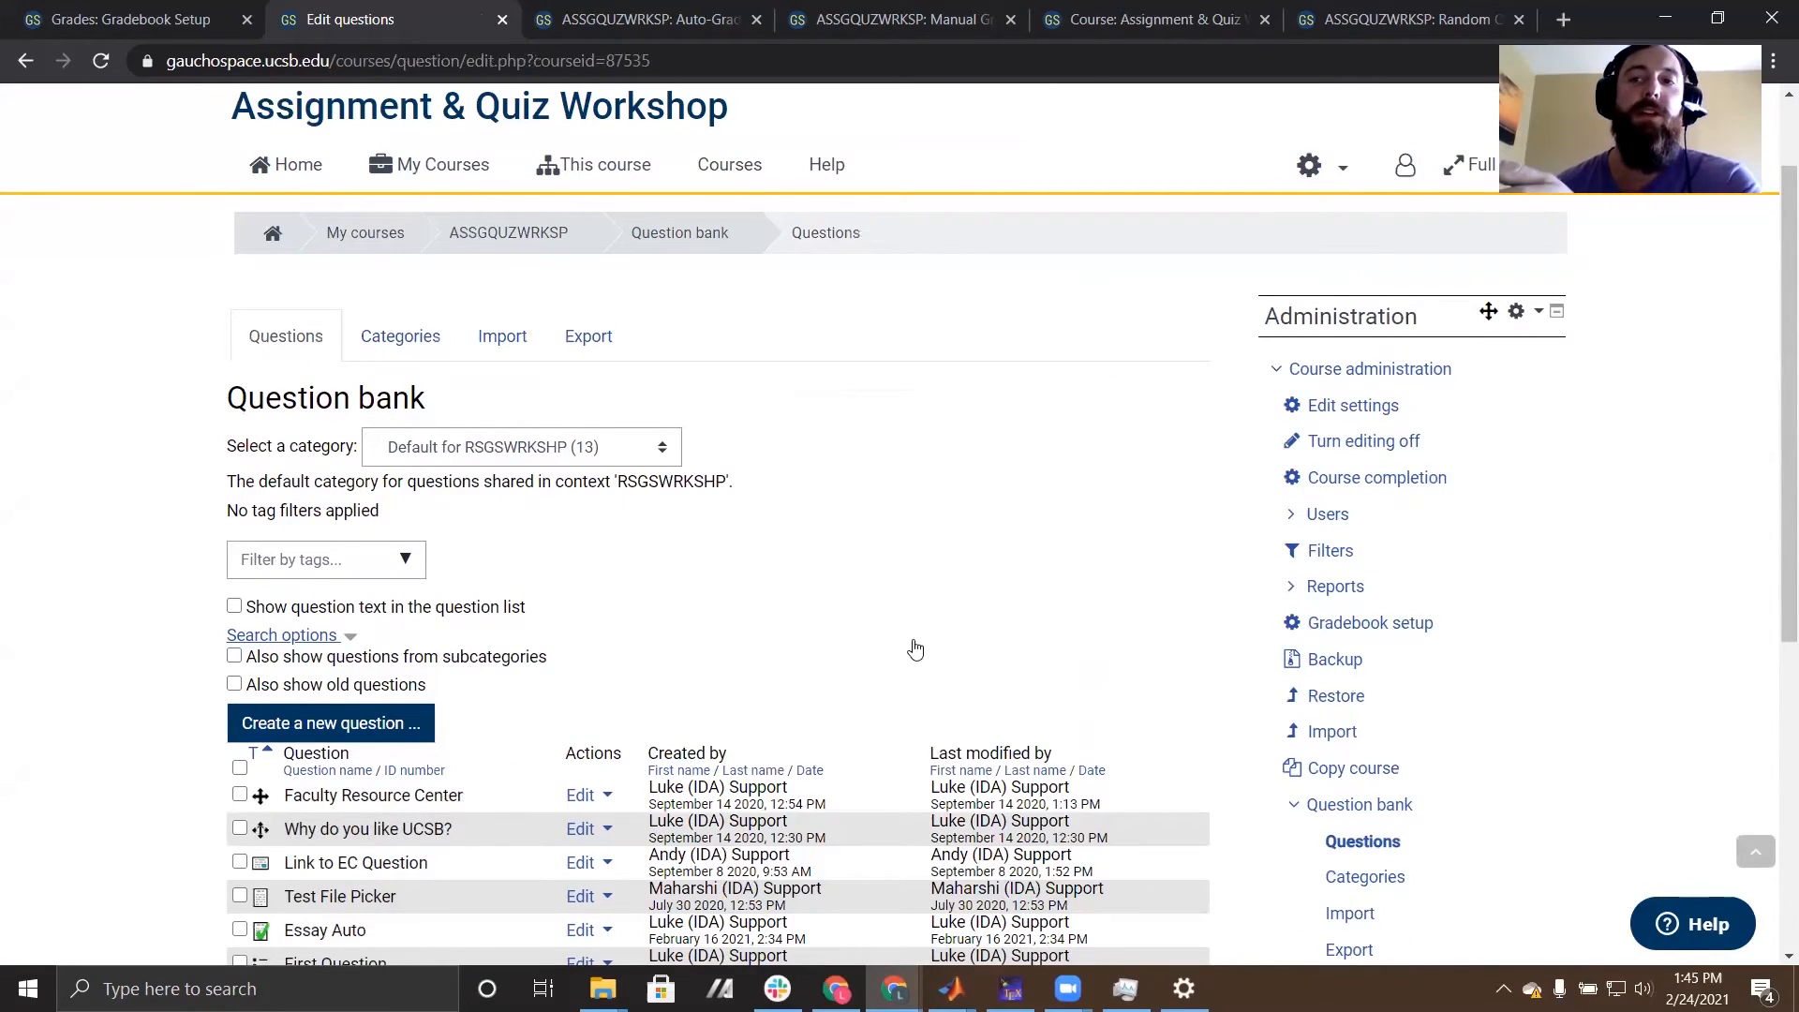
{"action": "scroll", "coordinate": [866, 663], "scroll_direction": "down", "scroll_amount": 2}
{"action": "scroll", "coordinate": [866, 664], "scroll_direction": "down", "scroll_amount": 2}
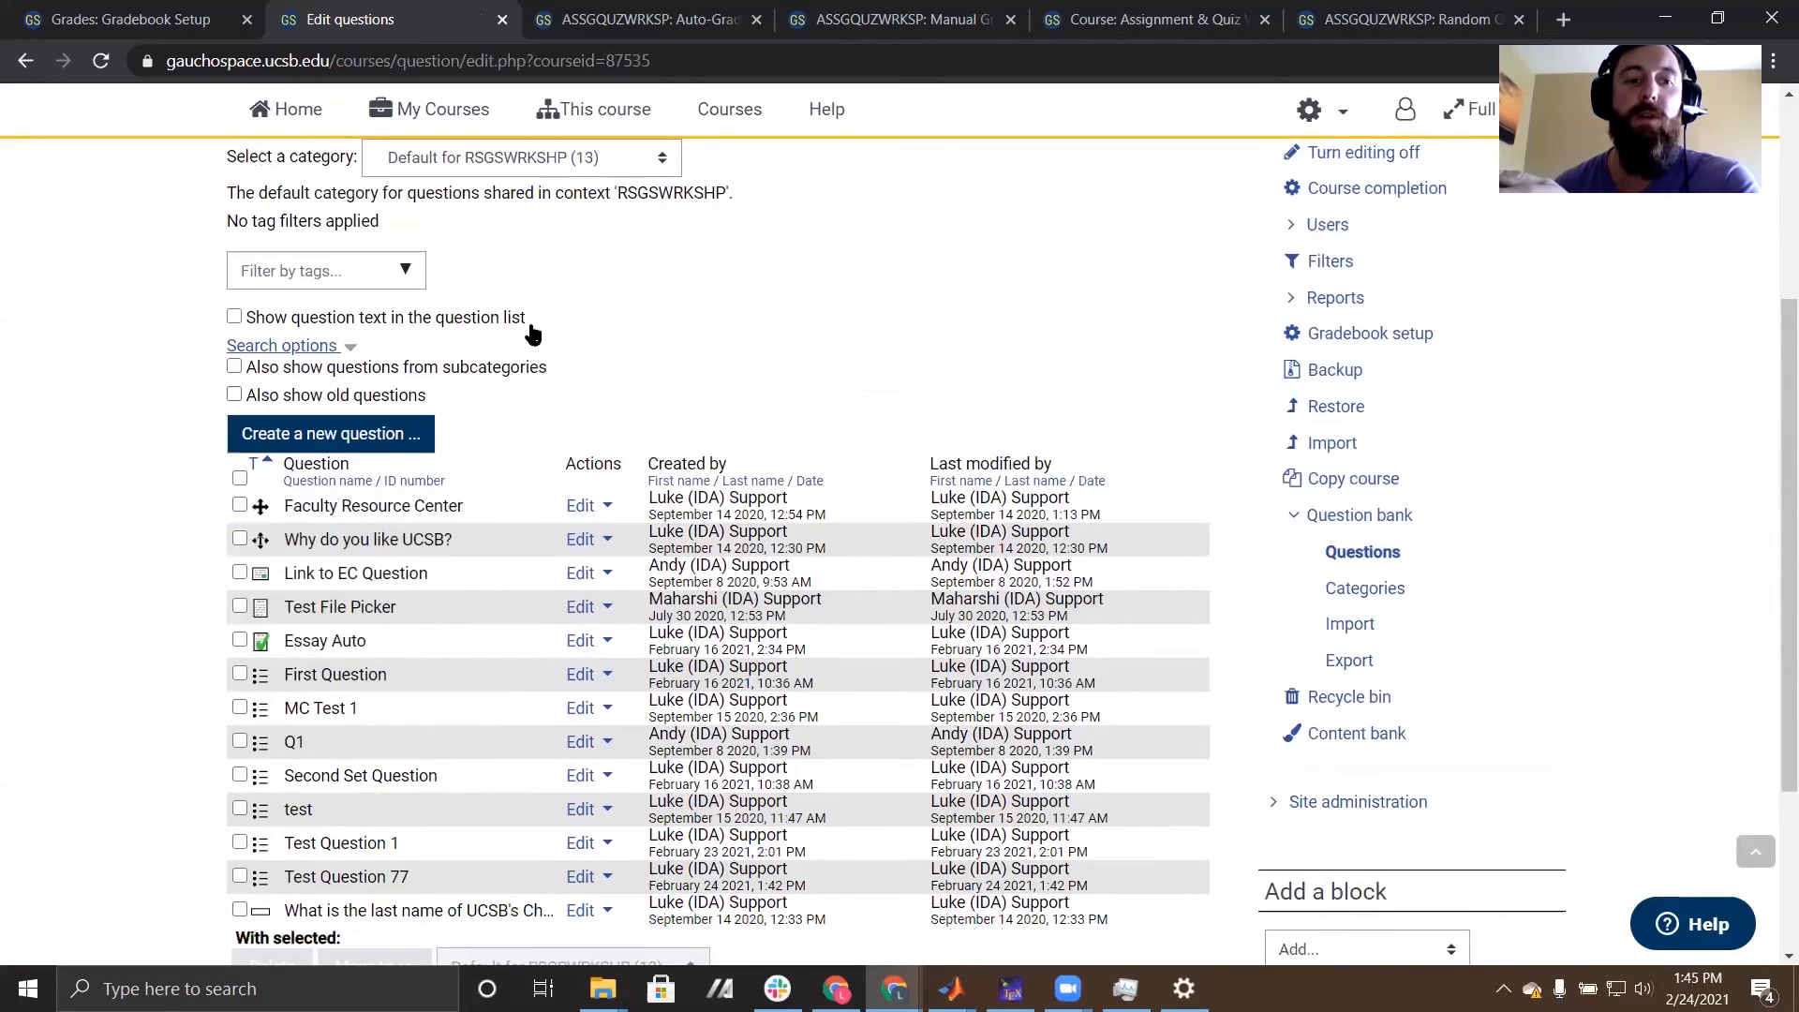
{"action": "scroll", "coordinate": [933, 384], "scroll_direction": "up", "scroll_amount": 6}
- Add a question category named "Computational Neuron Models" under the parent category Default for RSGSWRKSHP
{"action": "left_click", "coordinate": [427, 466]}
{"action": "scroll", "coordinate": [94, 546], "scroll_direction": "down", "scroll_amount": 1}
{"action": "scroll", "coordinate": [93, 546], "scroll_direction": "down", "scroll_amount": 2}
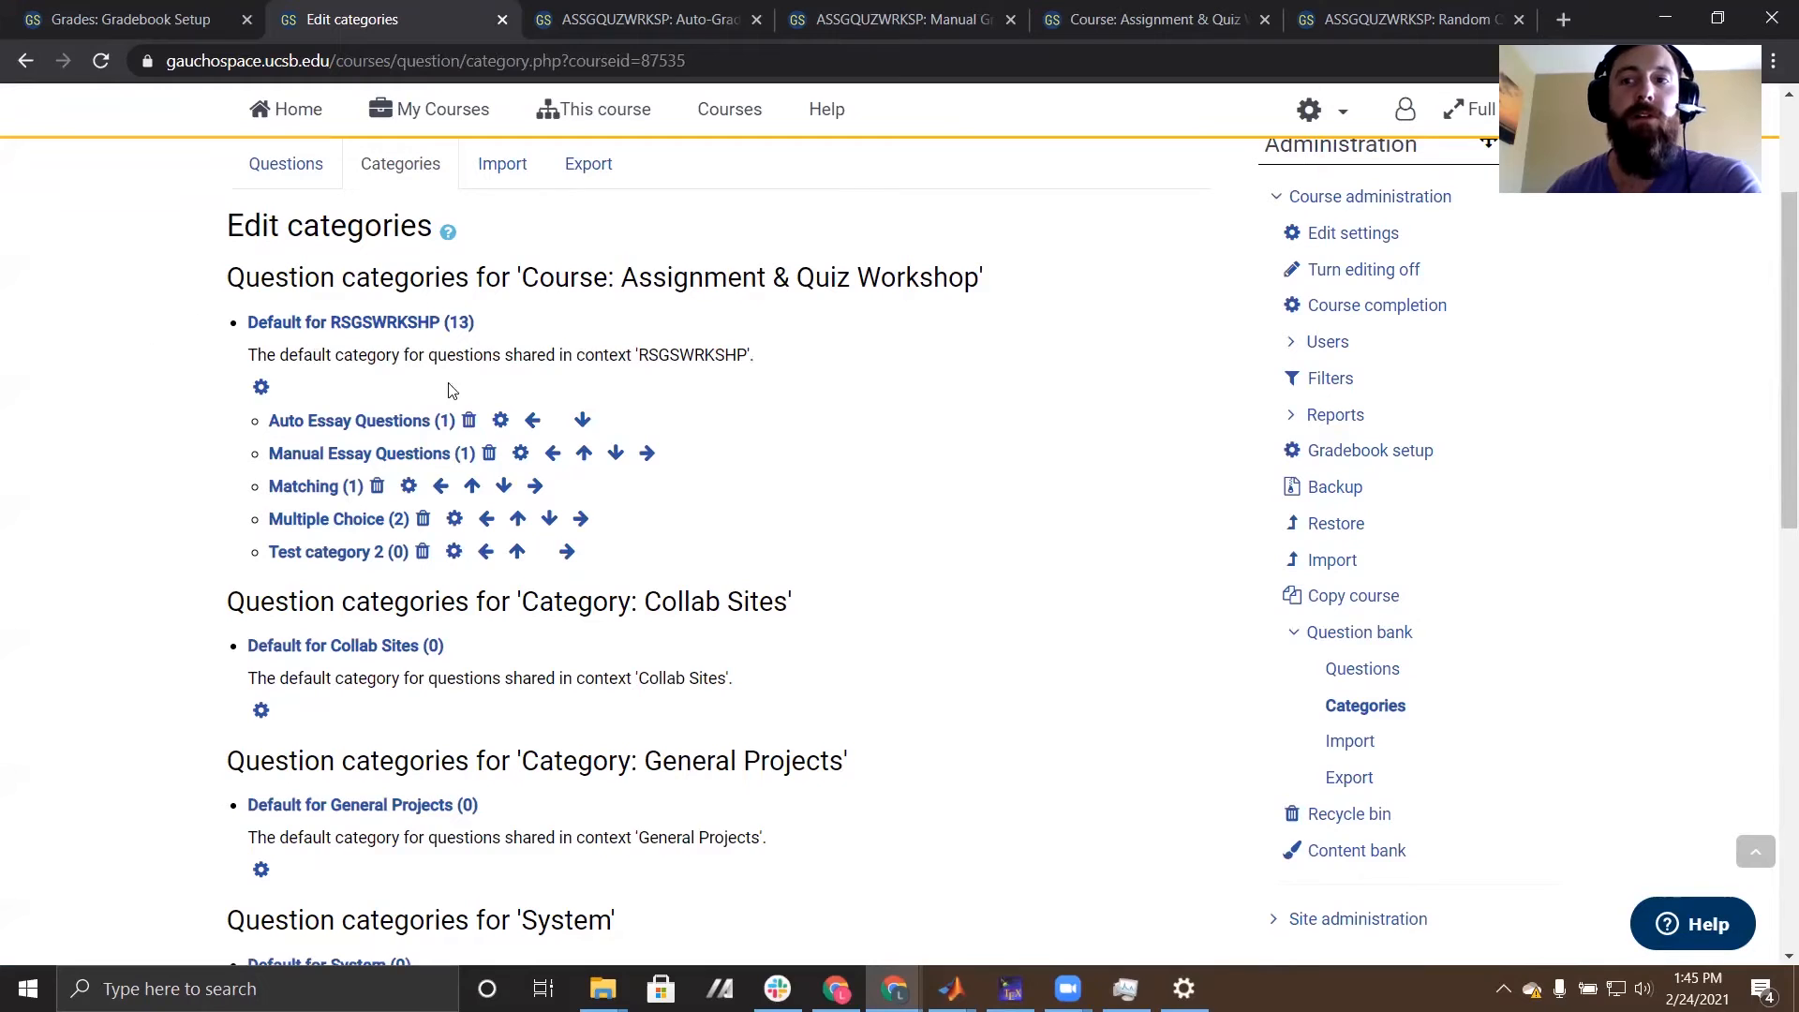
{"action": "scroll", "coordinate": [44, 595], "scroll_direction": "down", "scroll_amount": 8}
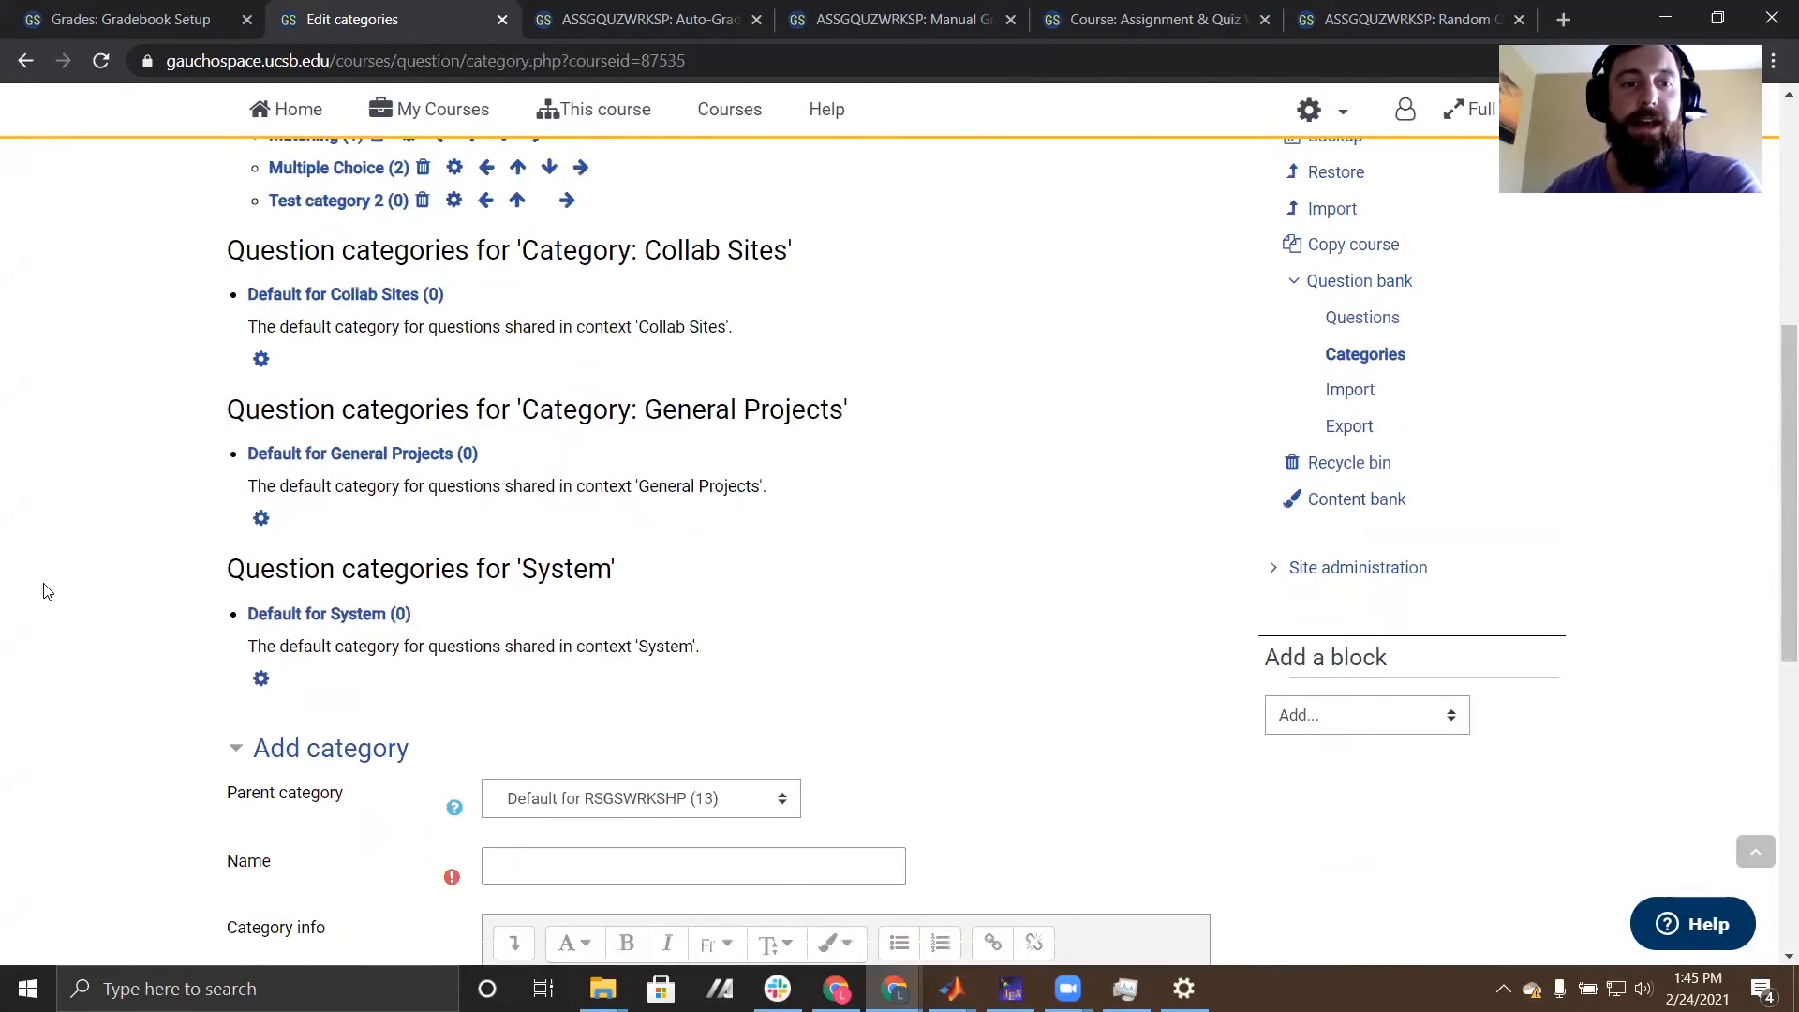
{"action": "left_click", "coordinate": [566, 288]}
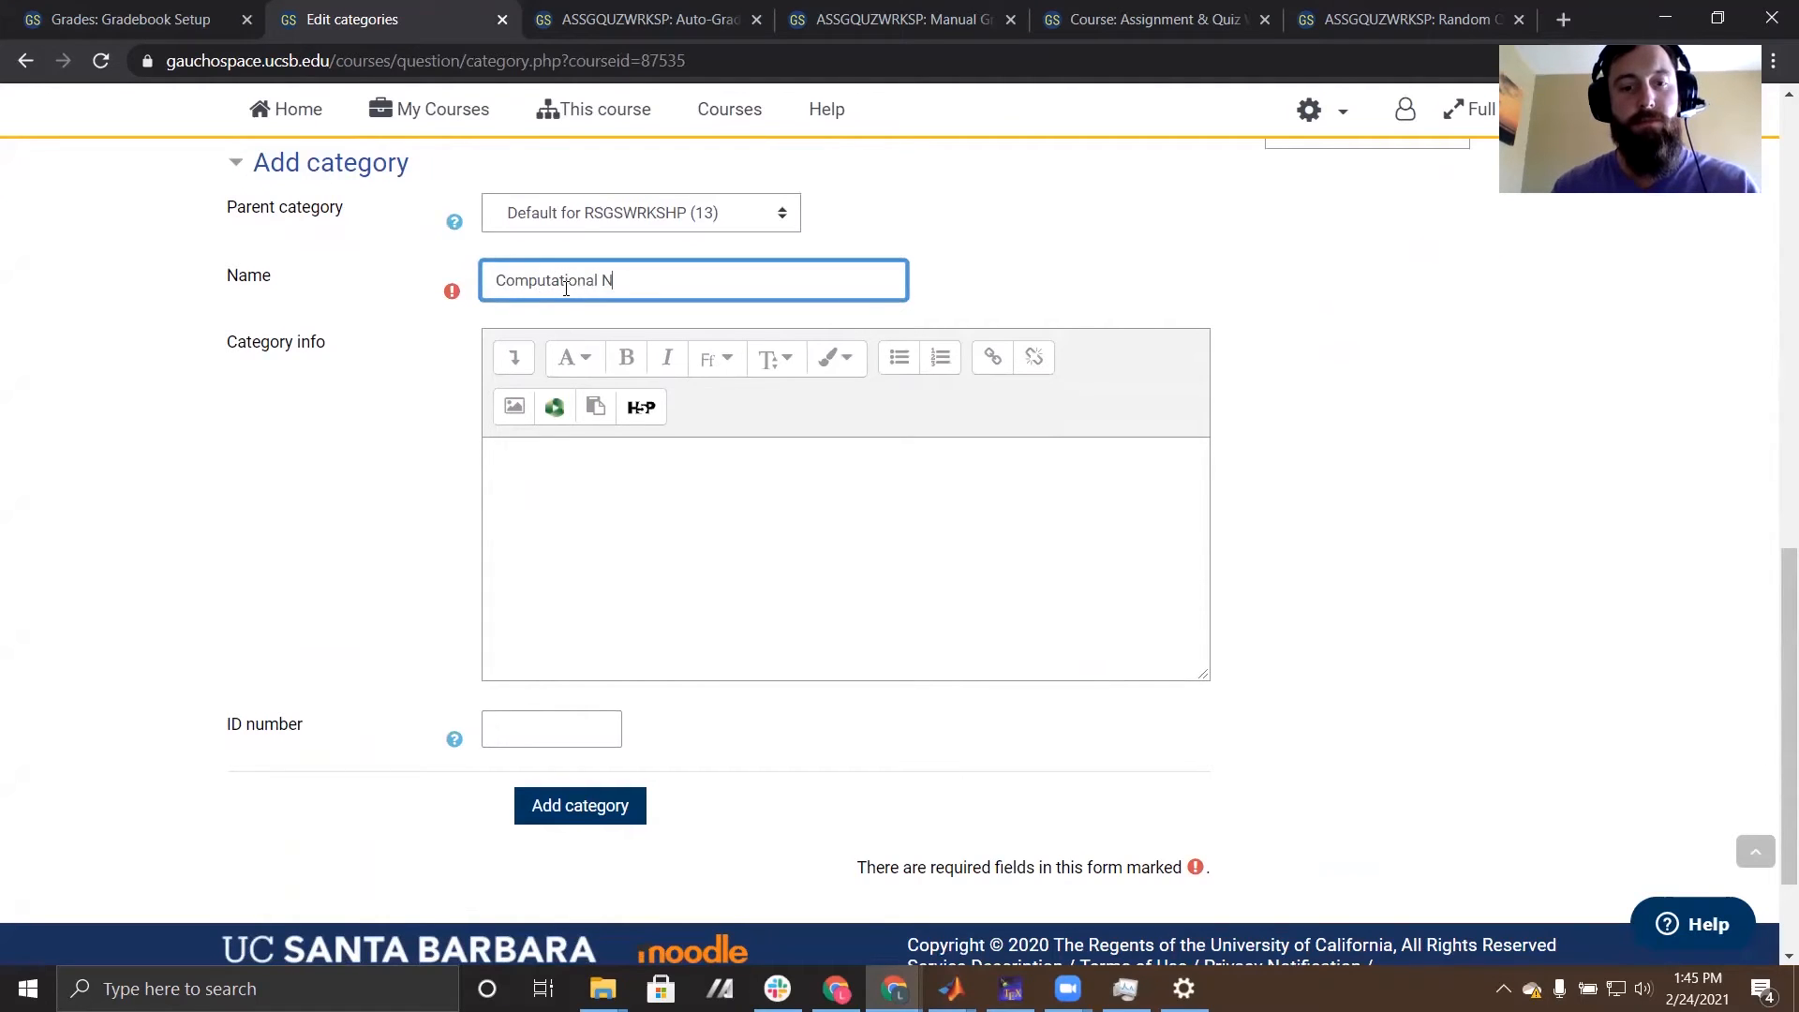
{"action": "type", "text": "Computational Neuron Mod"}
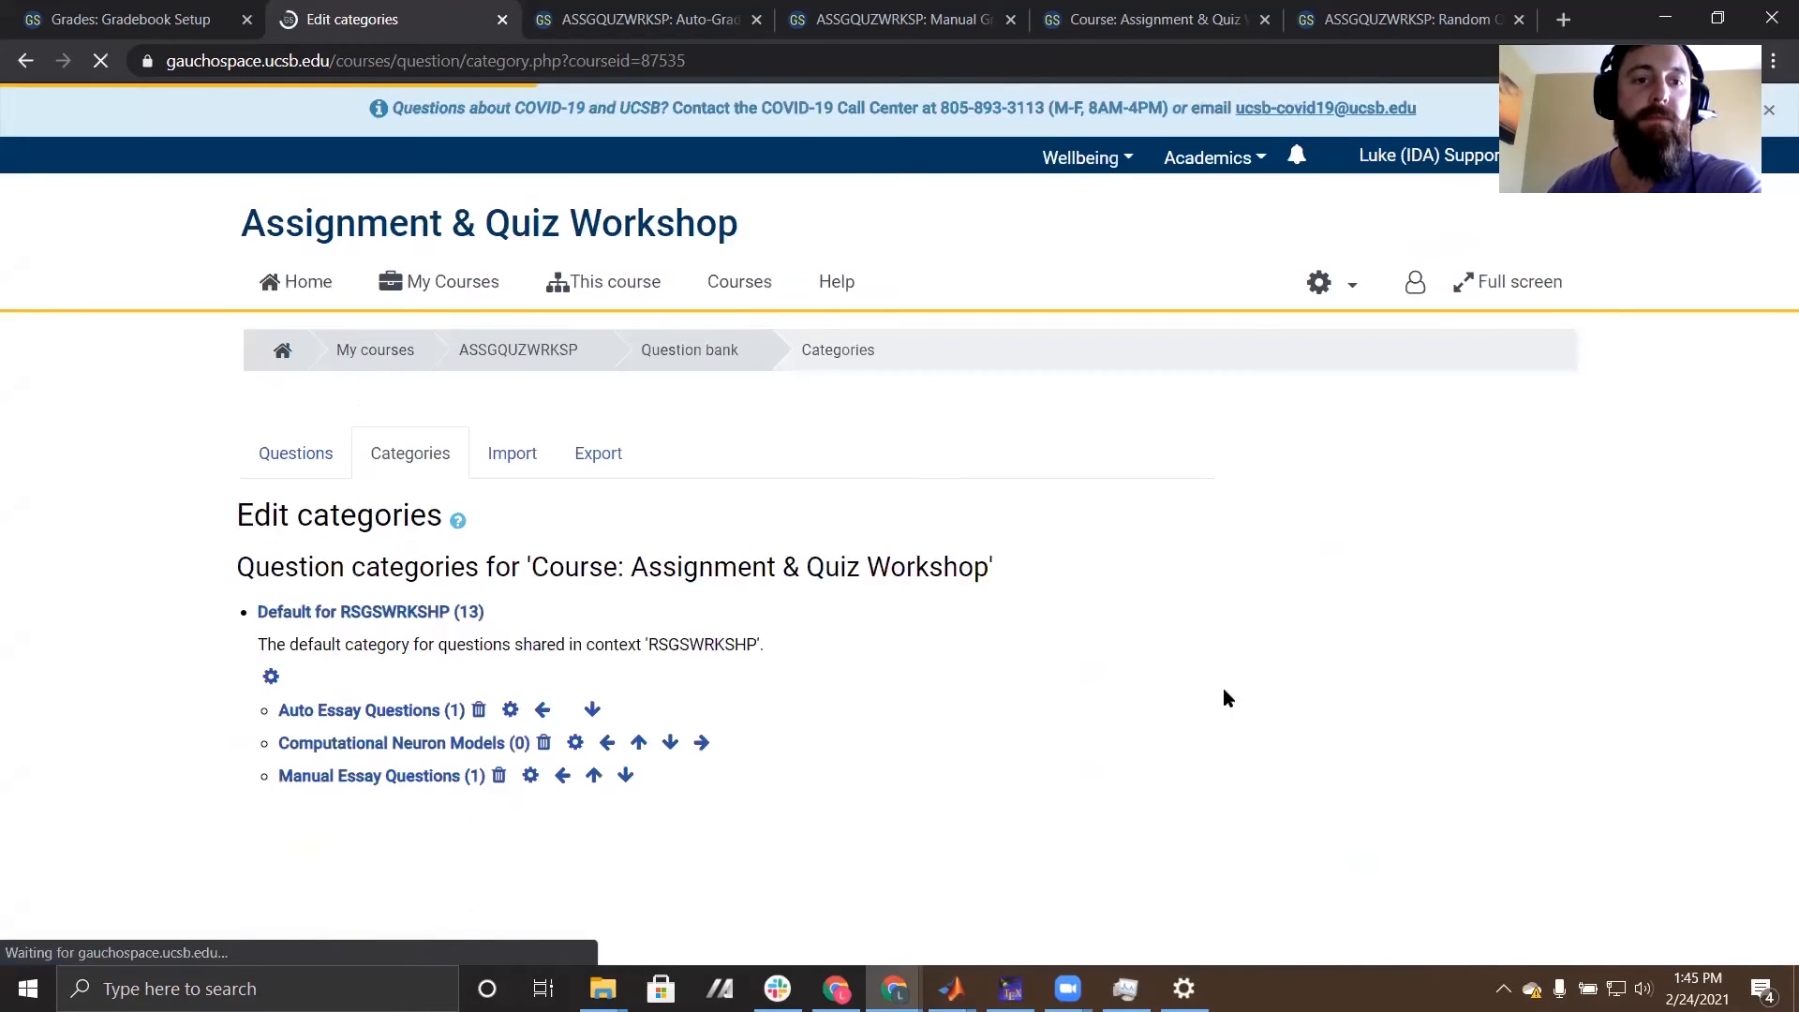
{"action": "scroll", "coordinate": [1084, 687], "scroll_direction": "down", "scroll_amount": 1}
{"action": "scroll", "coordinate": [1084, 687], "scroll_direction": "down", "scroll_amount": 2}
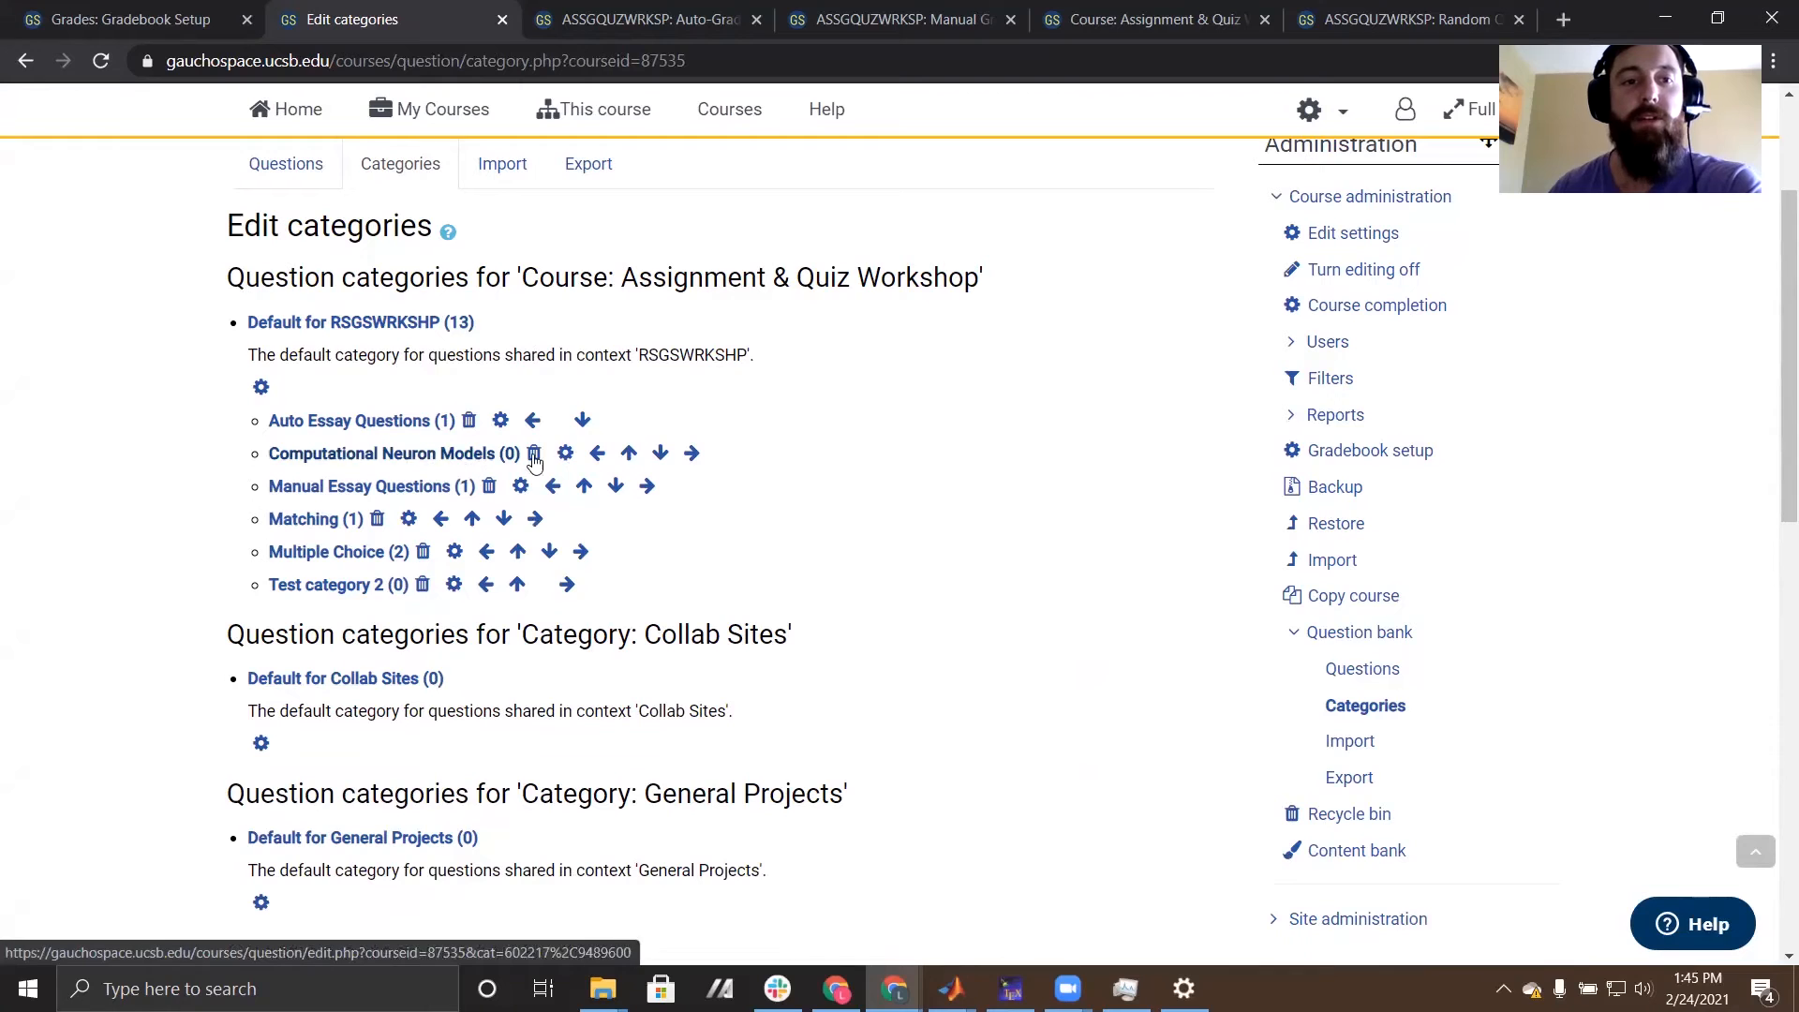
{"action": "scroll", "coordinate": [876, 531], "scroll_direction": "down", "scroll_amount": 1}
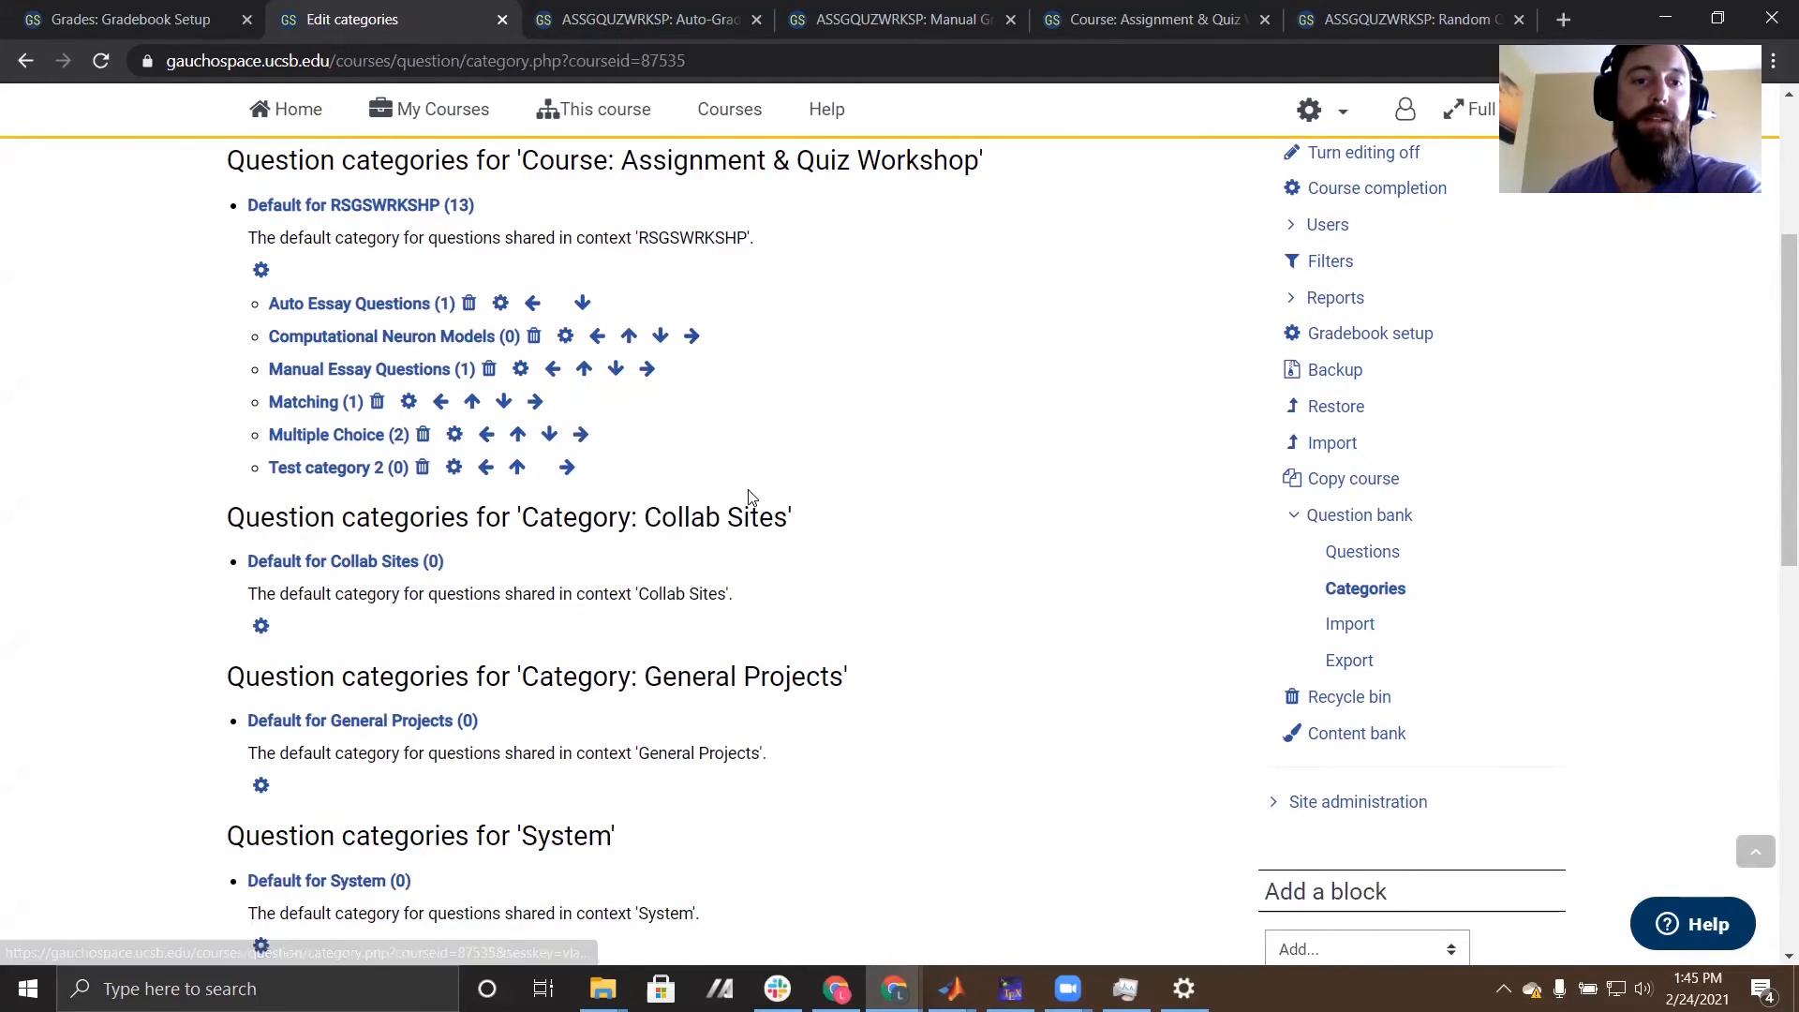
- Return to the question bank's question list and start creating a new question of type Essay
{"action": "scroll", "coordinate": [754, 497], "scroll_direction": "up", "scroll_amount": 1}
{"action": "scroll", "coordinate": [401, 455], "scroll_direction": "up", "scroll_amount": 3}
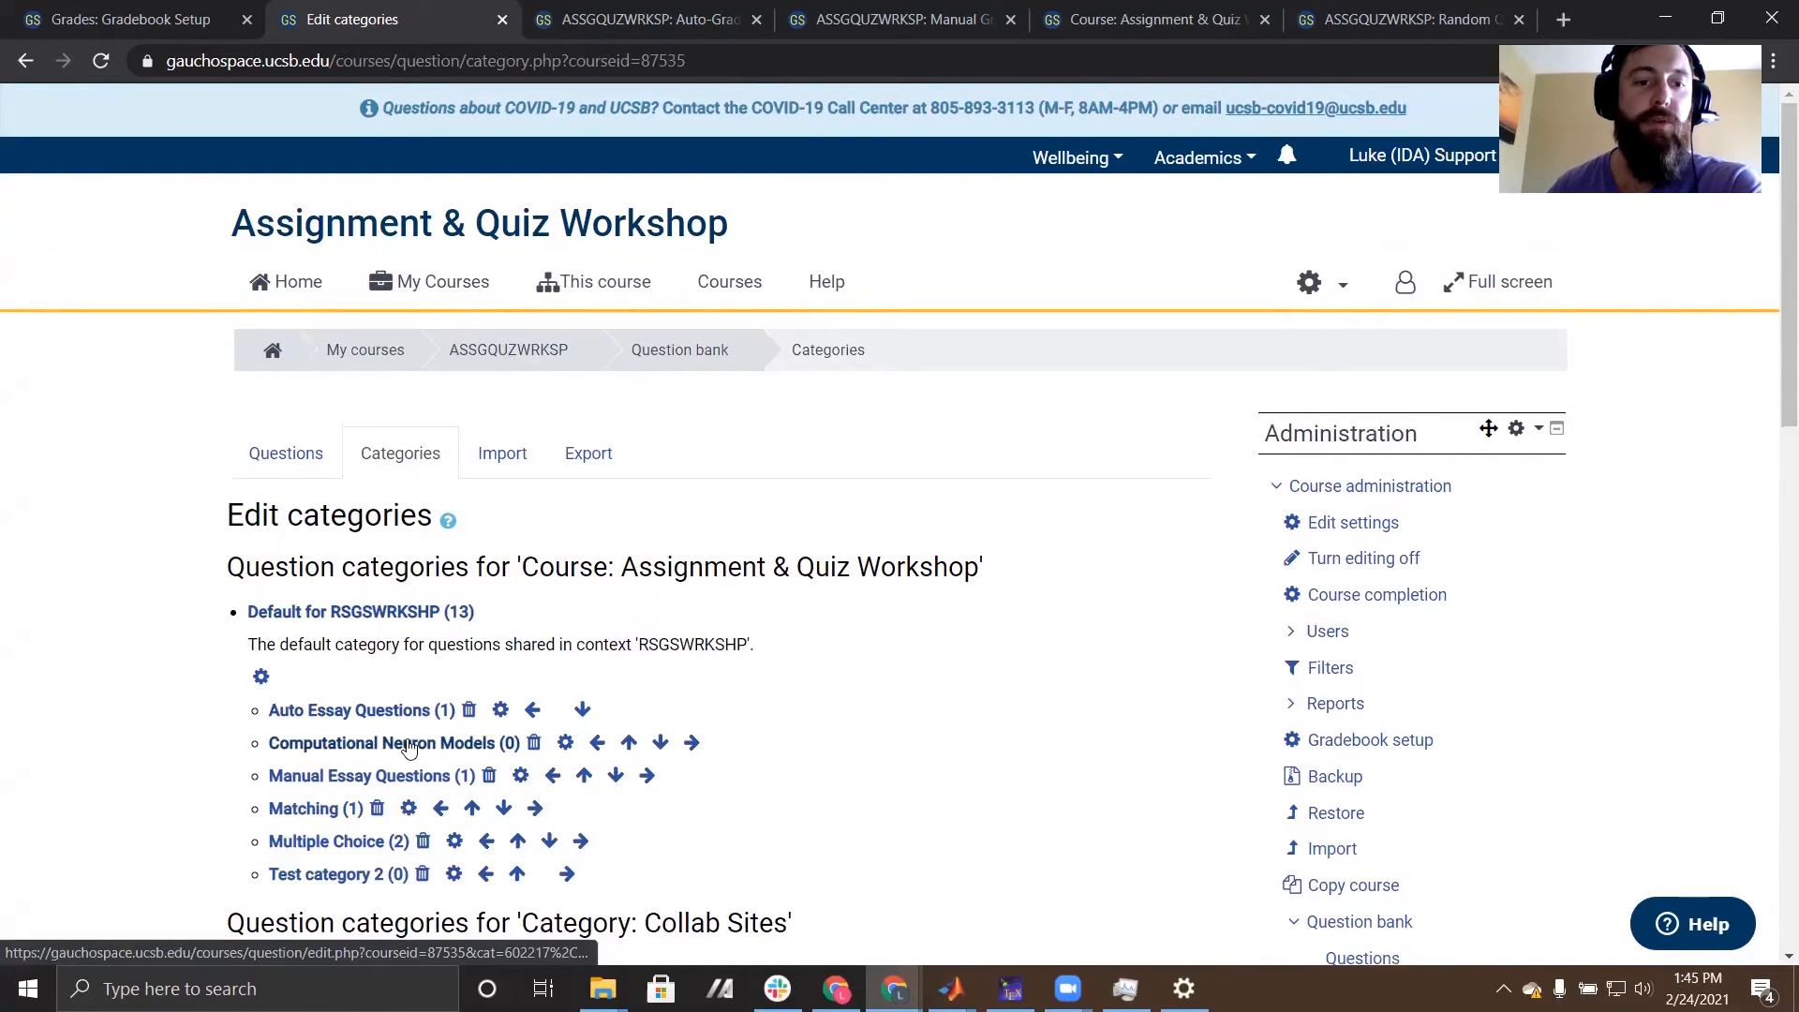
{"action": "left_click", "coordinate": [263, 453]}
{"action": "scroll", "coordinate": [99, 590], "scroll_direction": "down", "scroll_amount": 4}
{"action": "scroll", "coordinate": [87, 573], "scroll_direction": "up", "scroll_amount": 3}
{"action": "left_click", "coordinate": [317, 726]}
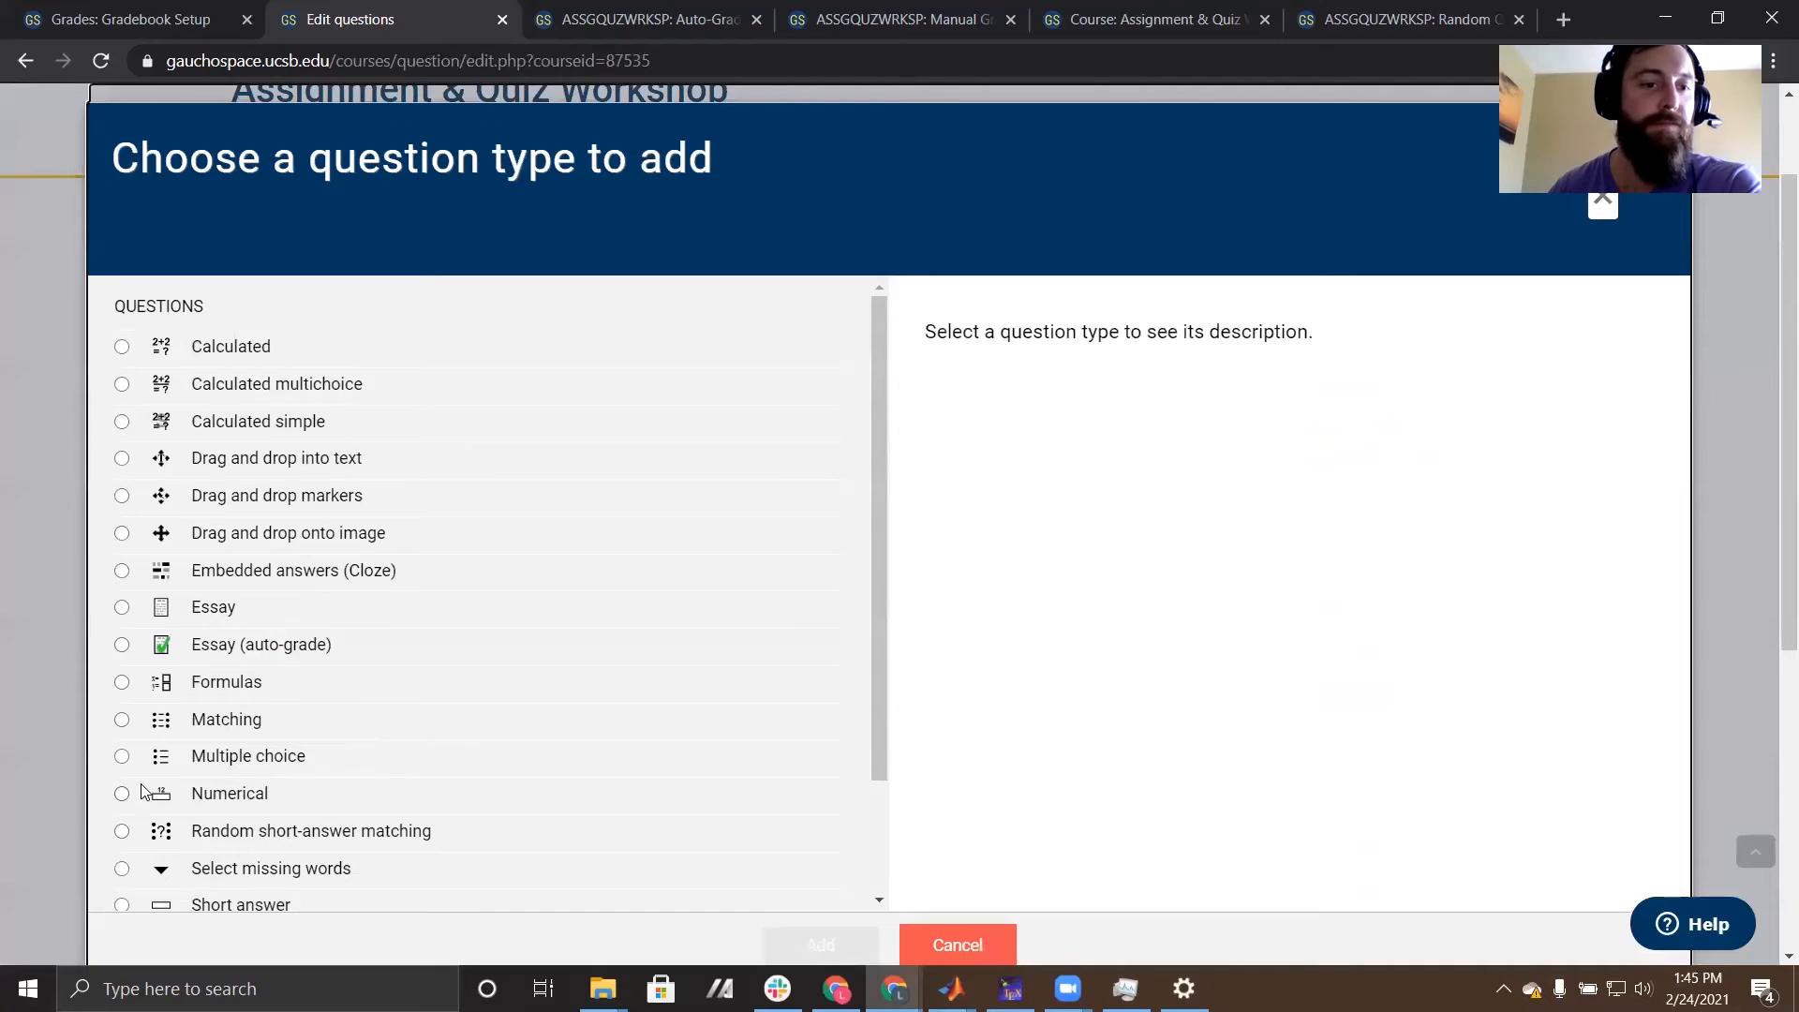
{"action": "scroll", "coordinate": [145, 831], "scroll_direction": "down", "scroll_amount": 2}
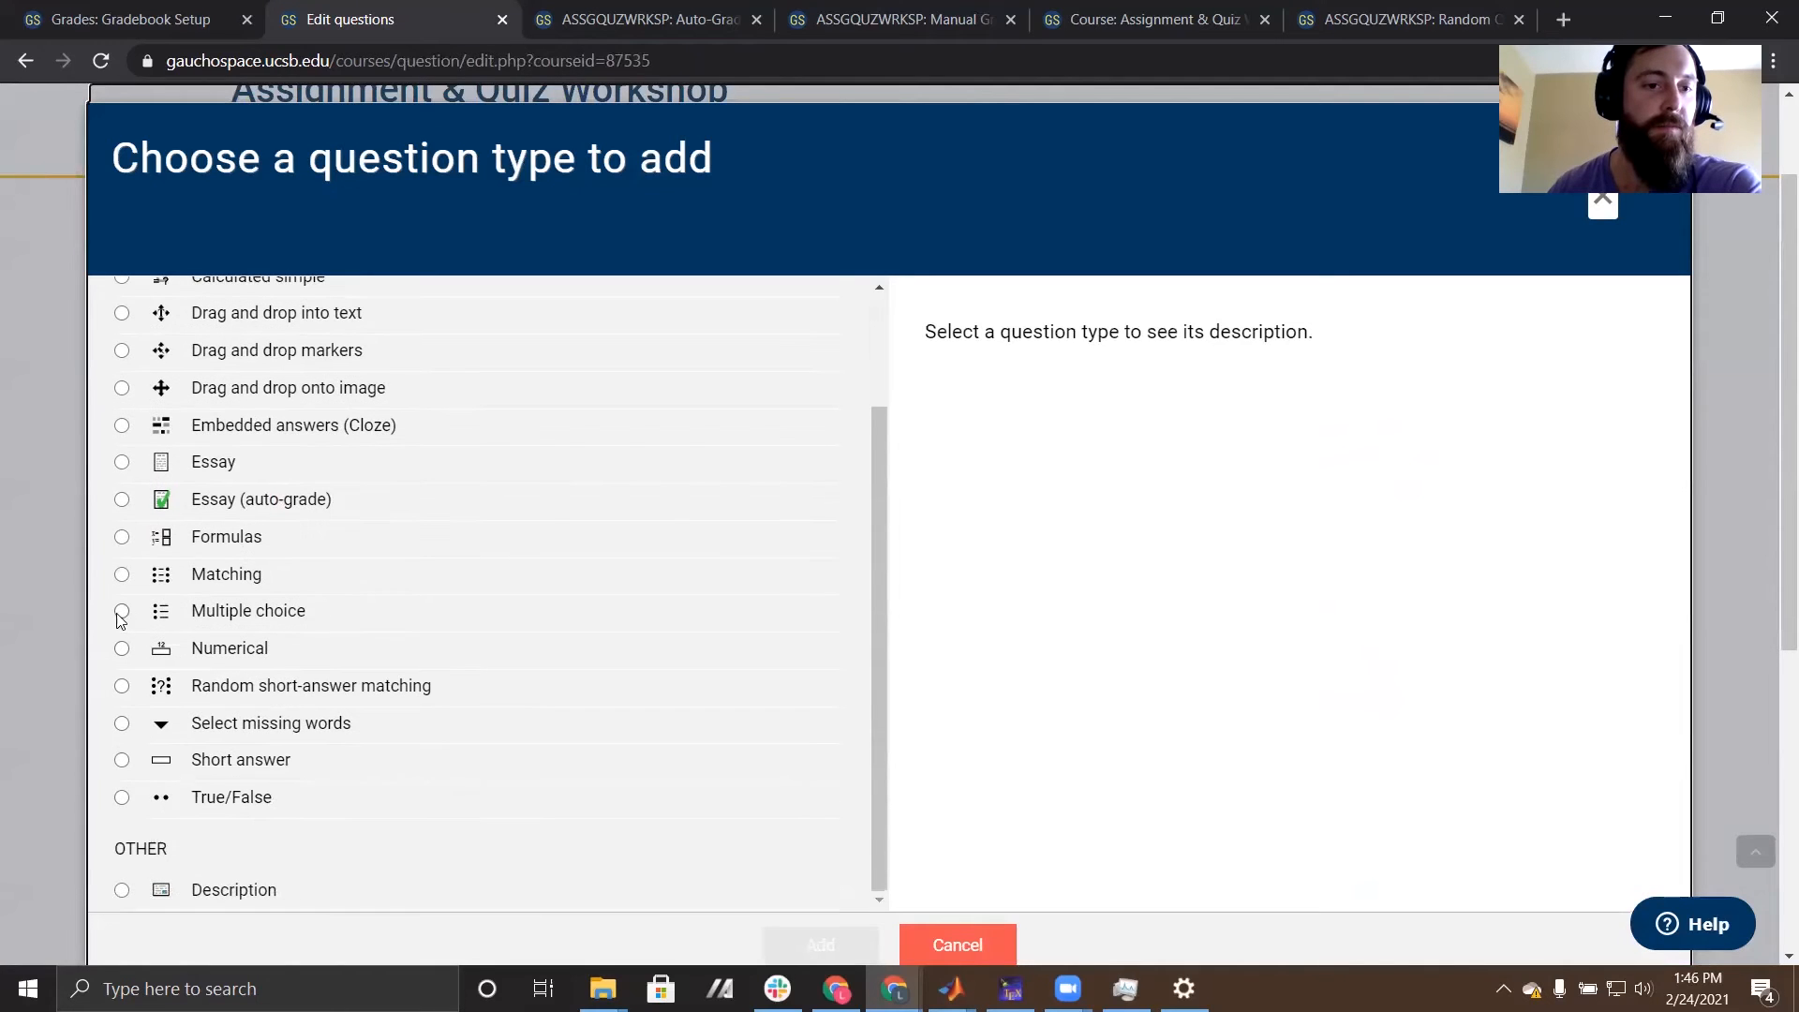
{"action": "left_click", "coordinate": [122, 462]}
{"action": "left_click", "coordinate": [821, 945]}
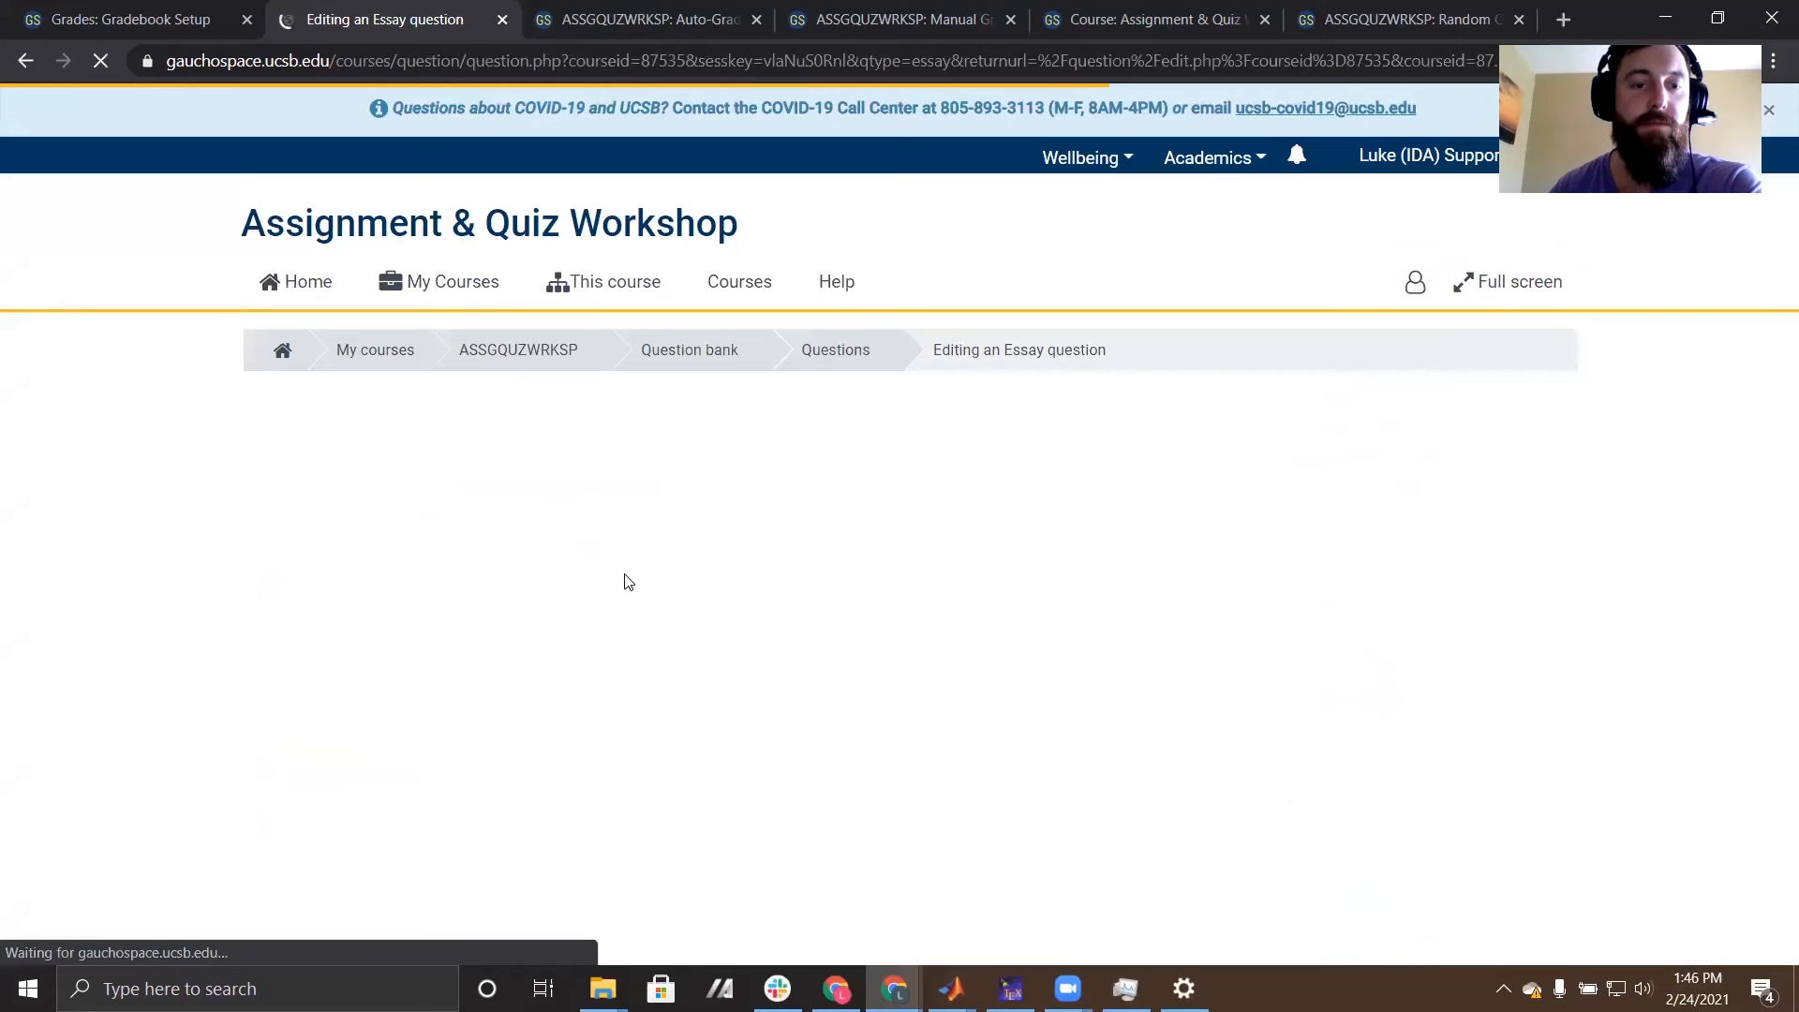
- Name the essay question "Favorite Model" and enter the question text "Which is your favorite computational model of a neuron and why"
{"action": "left_click", "coordinate": [570, 635]}
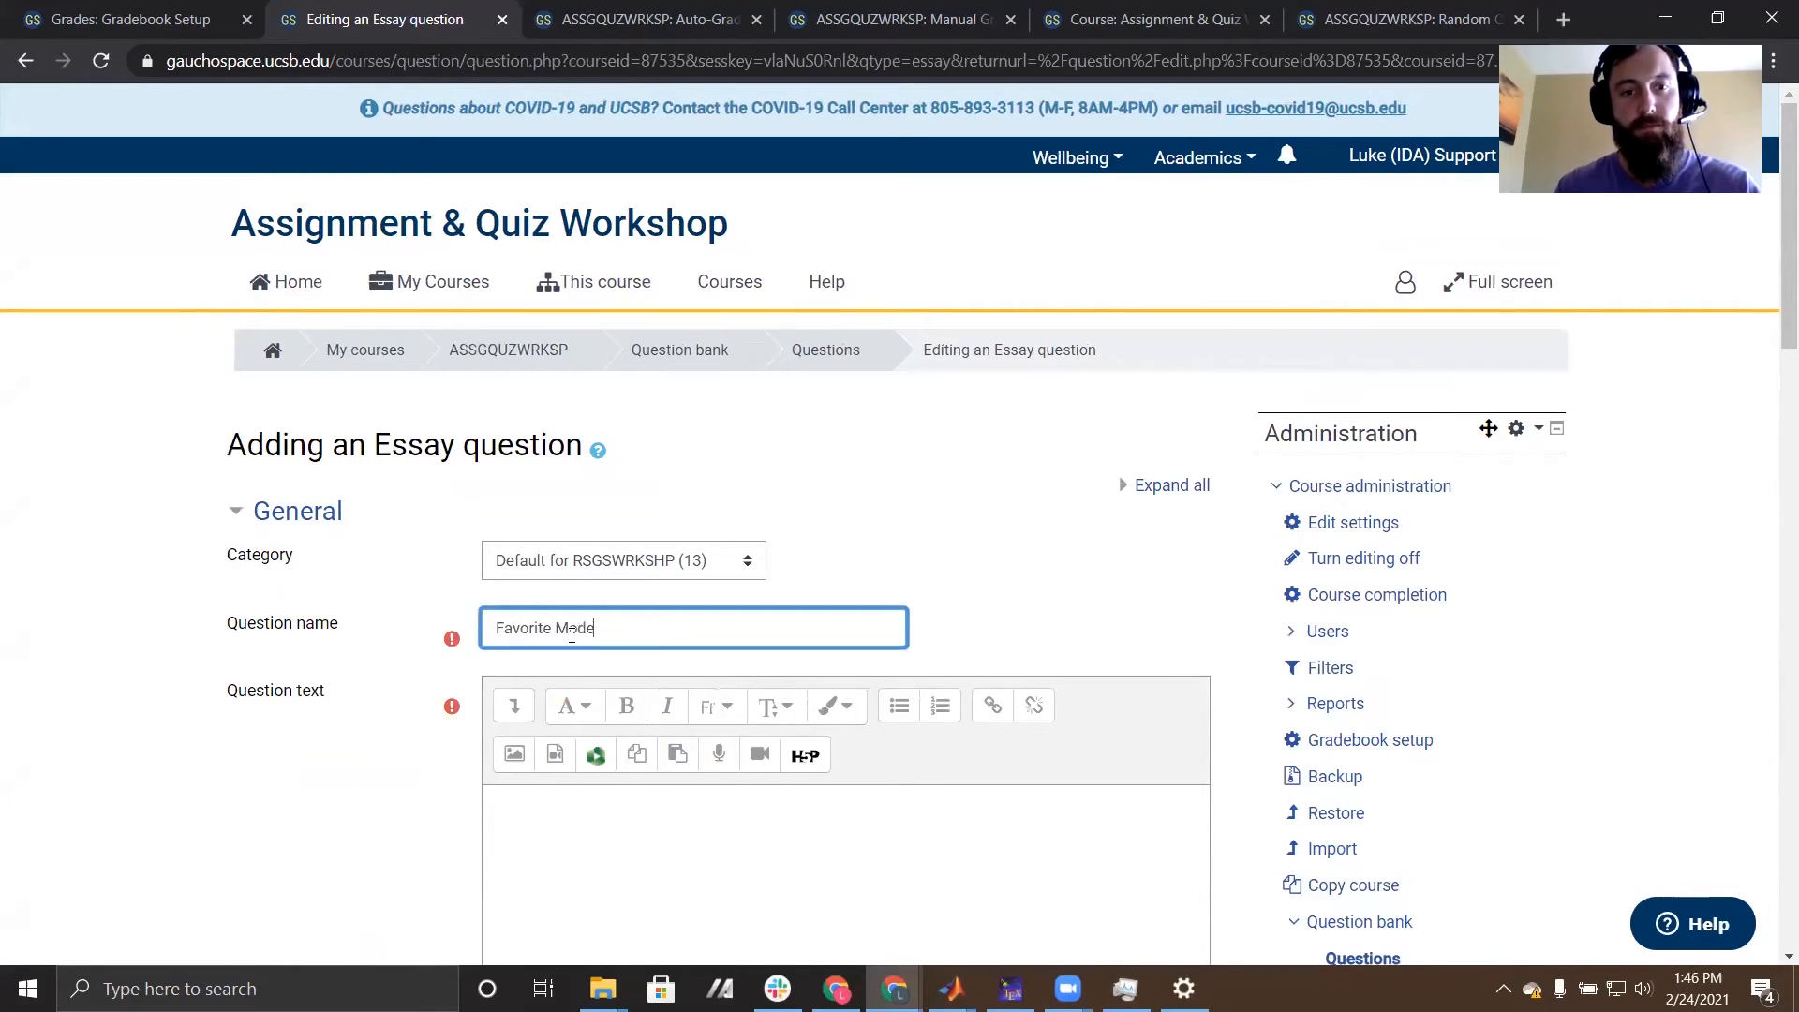
{"action": "scroll", "coordinate": [572, 636], "scroll_direction": "down", "scroll_amount": 3}
{"action": "left_click", "coordinate": [699, 664]}
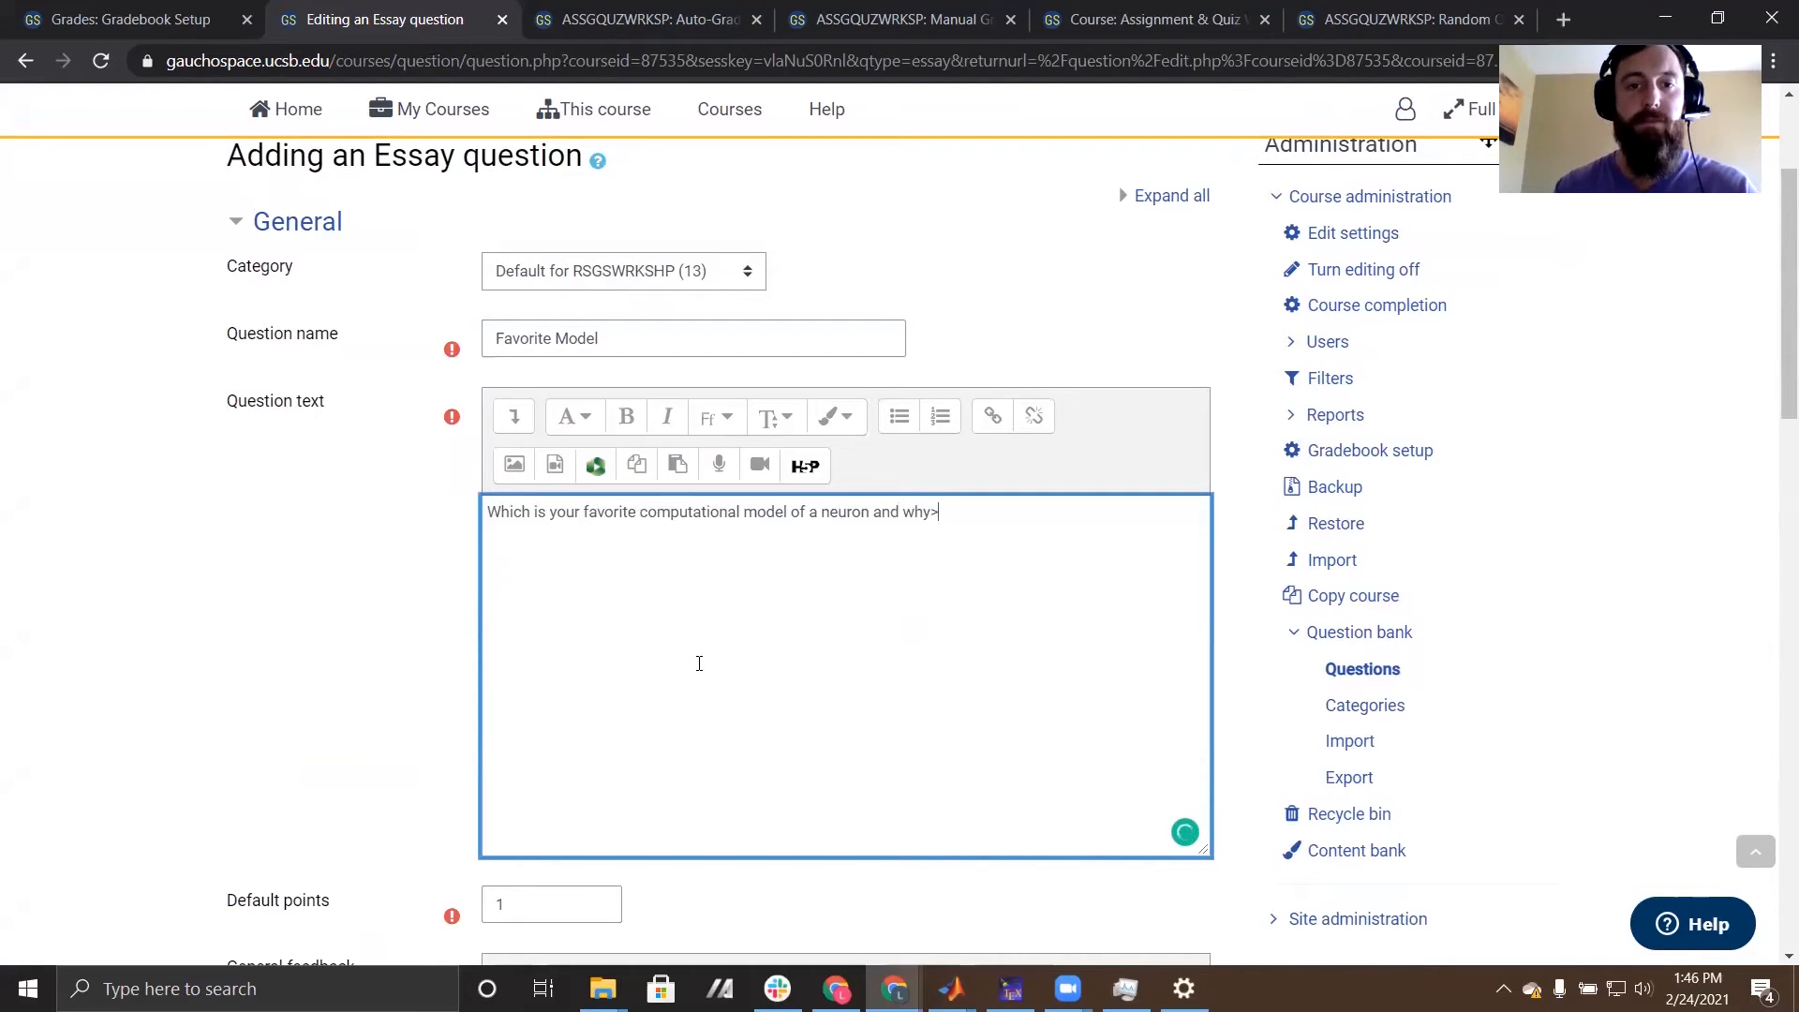
{"action": "scroll", "coordinate": [699, 663], "scroll_direction": "down", "scroll_amount": 12}
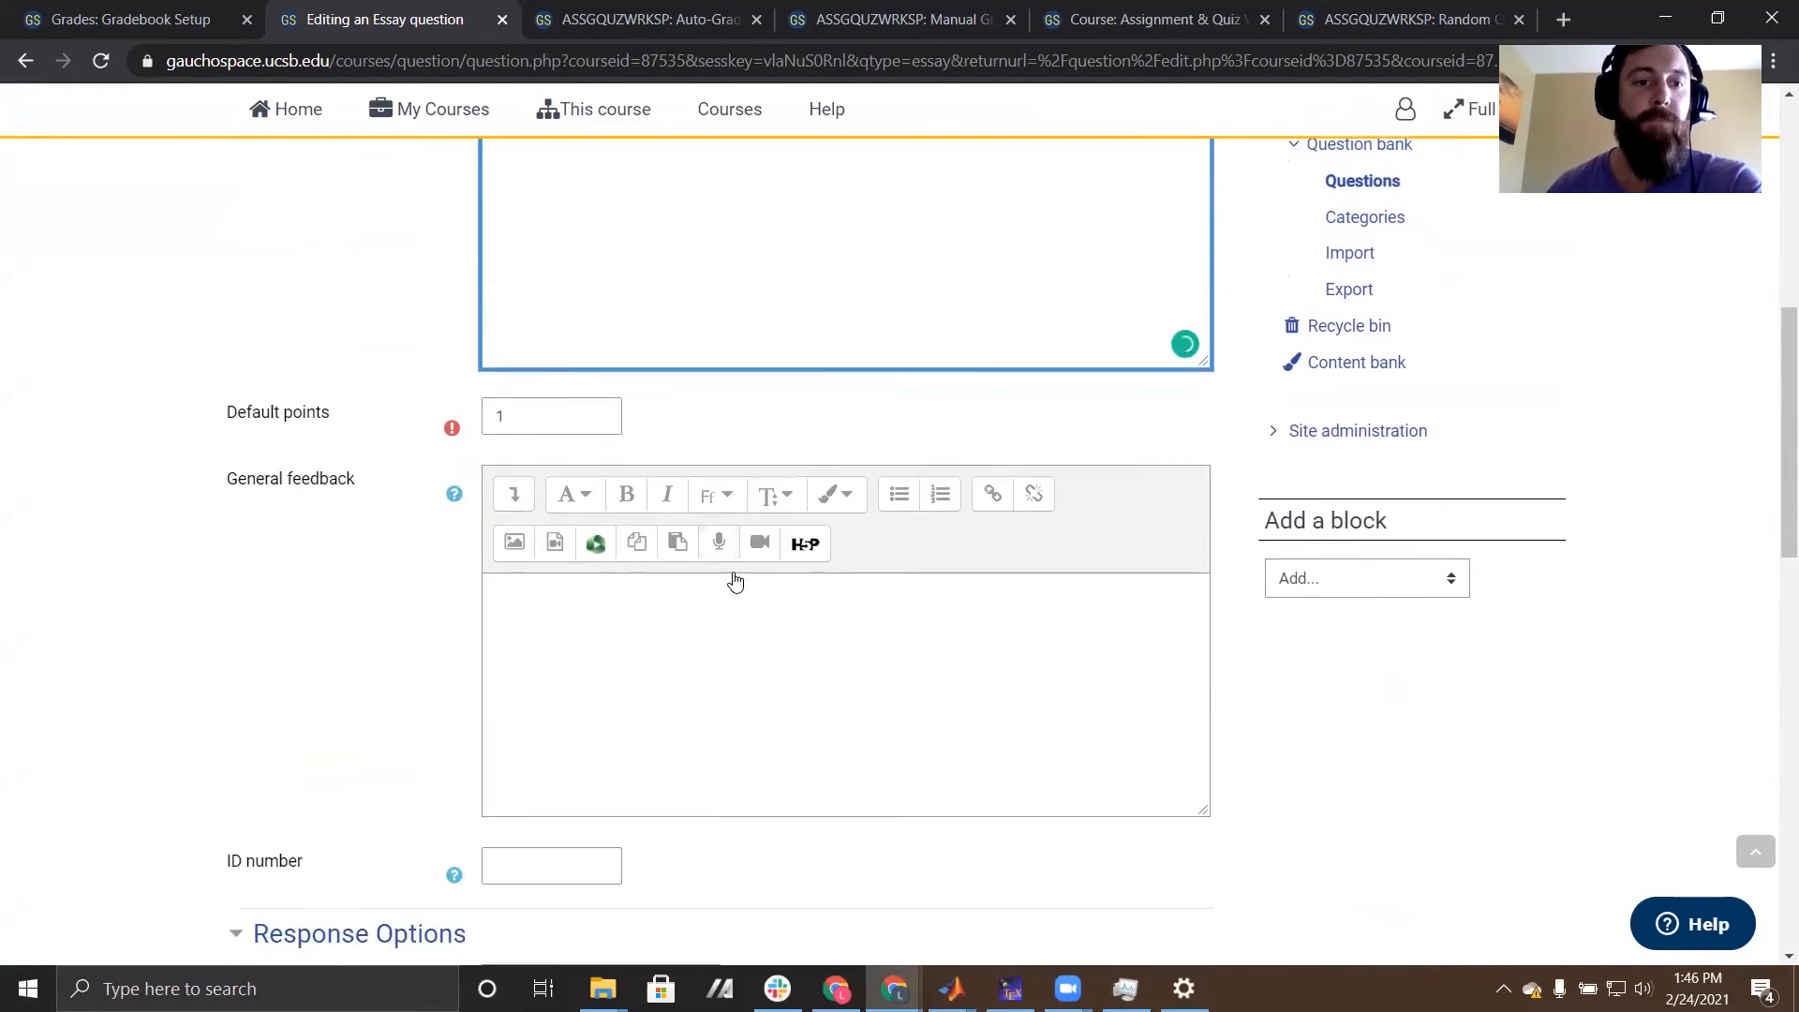
- Look over the essay question's remaining settings, including grader information, and expand the response template section
{"action": "scroll", "coordinate": [684, 487], "scroll_direction": "down", "scroll_amount": 6}
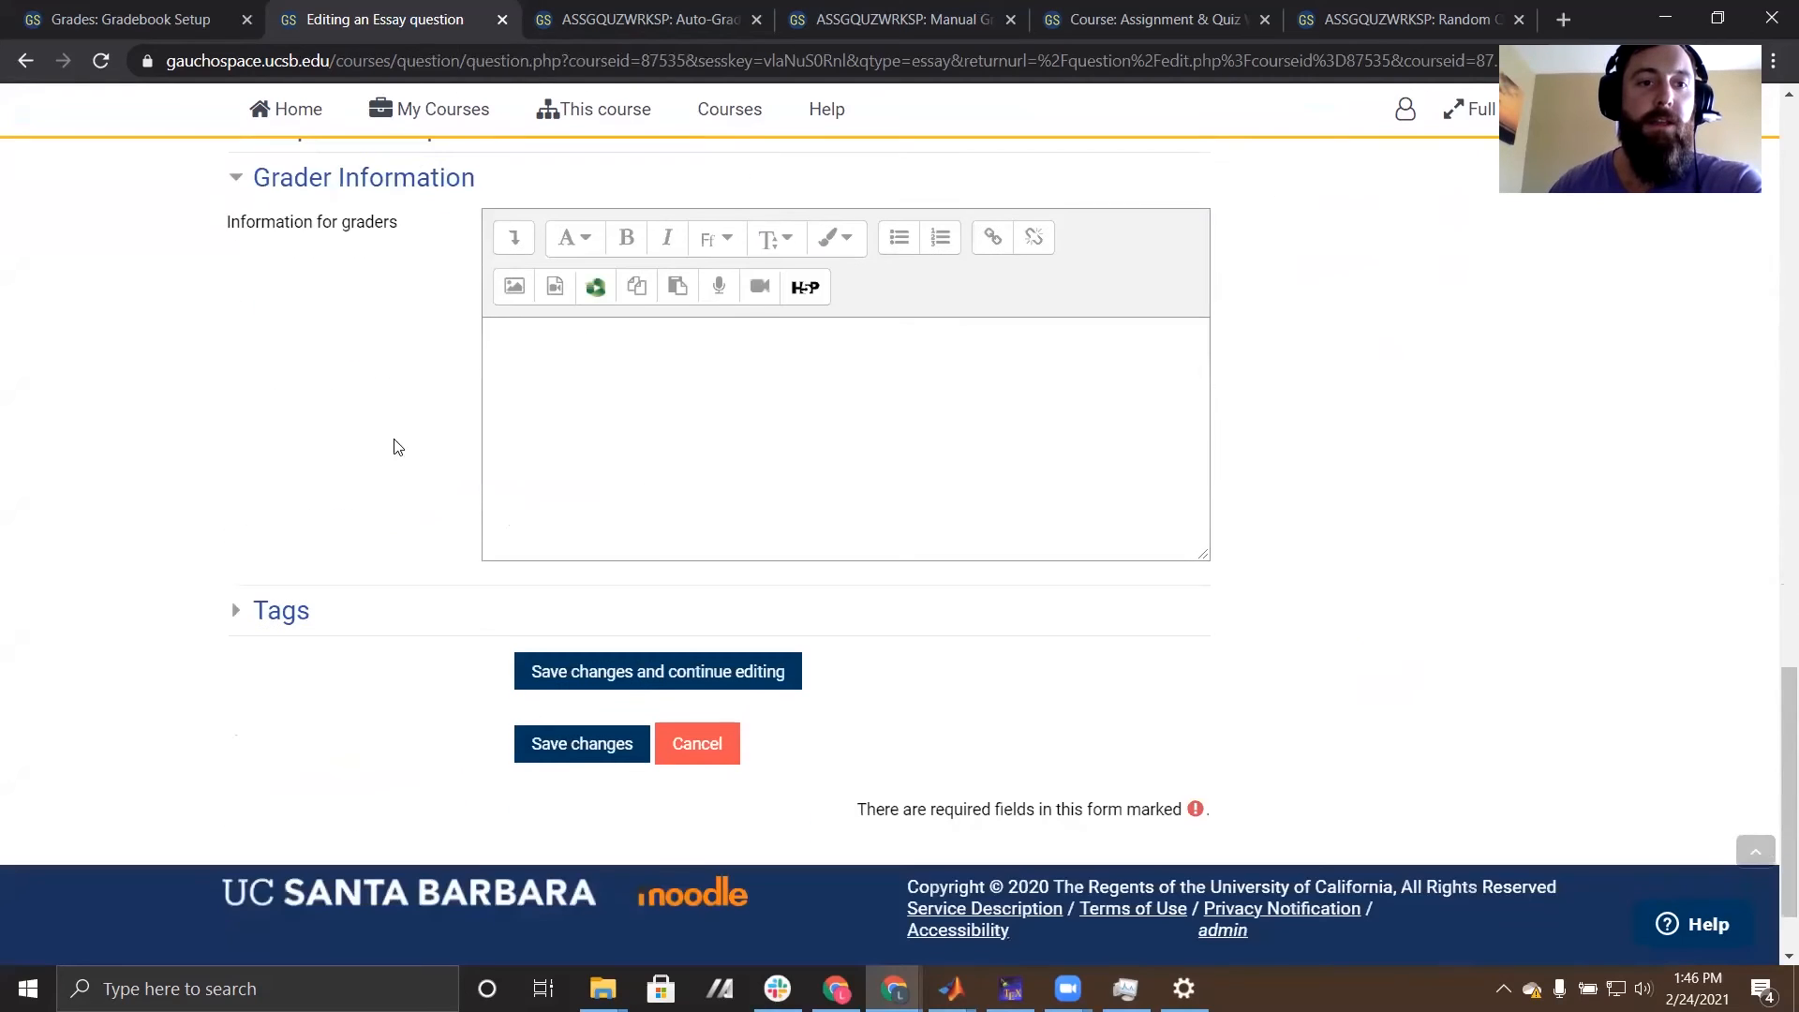
{"action": "scroll", "coordinate": [375, 464], "scroll_direction": "up", "scroll_amount": 1}
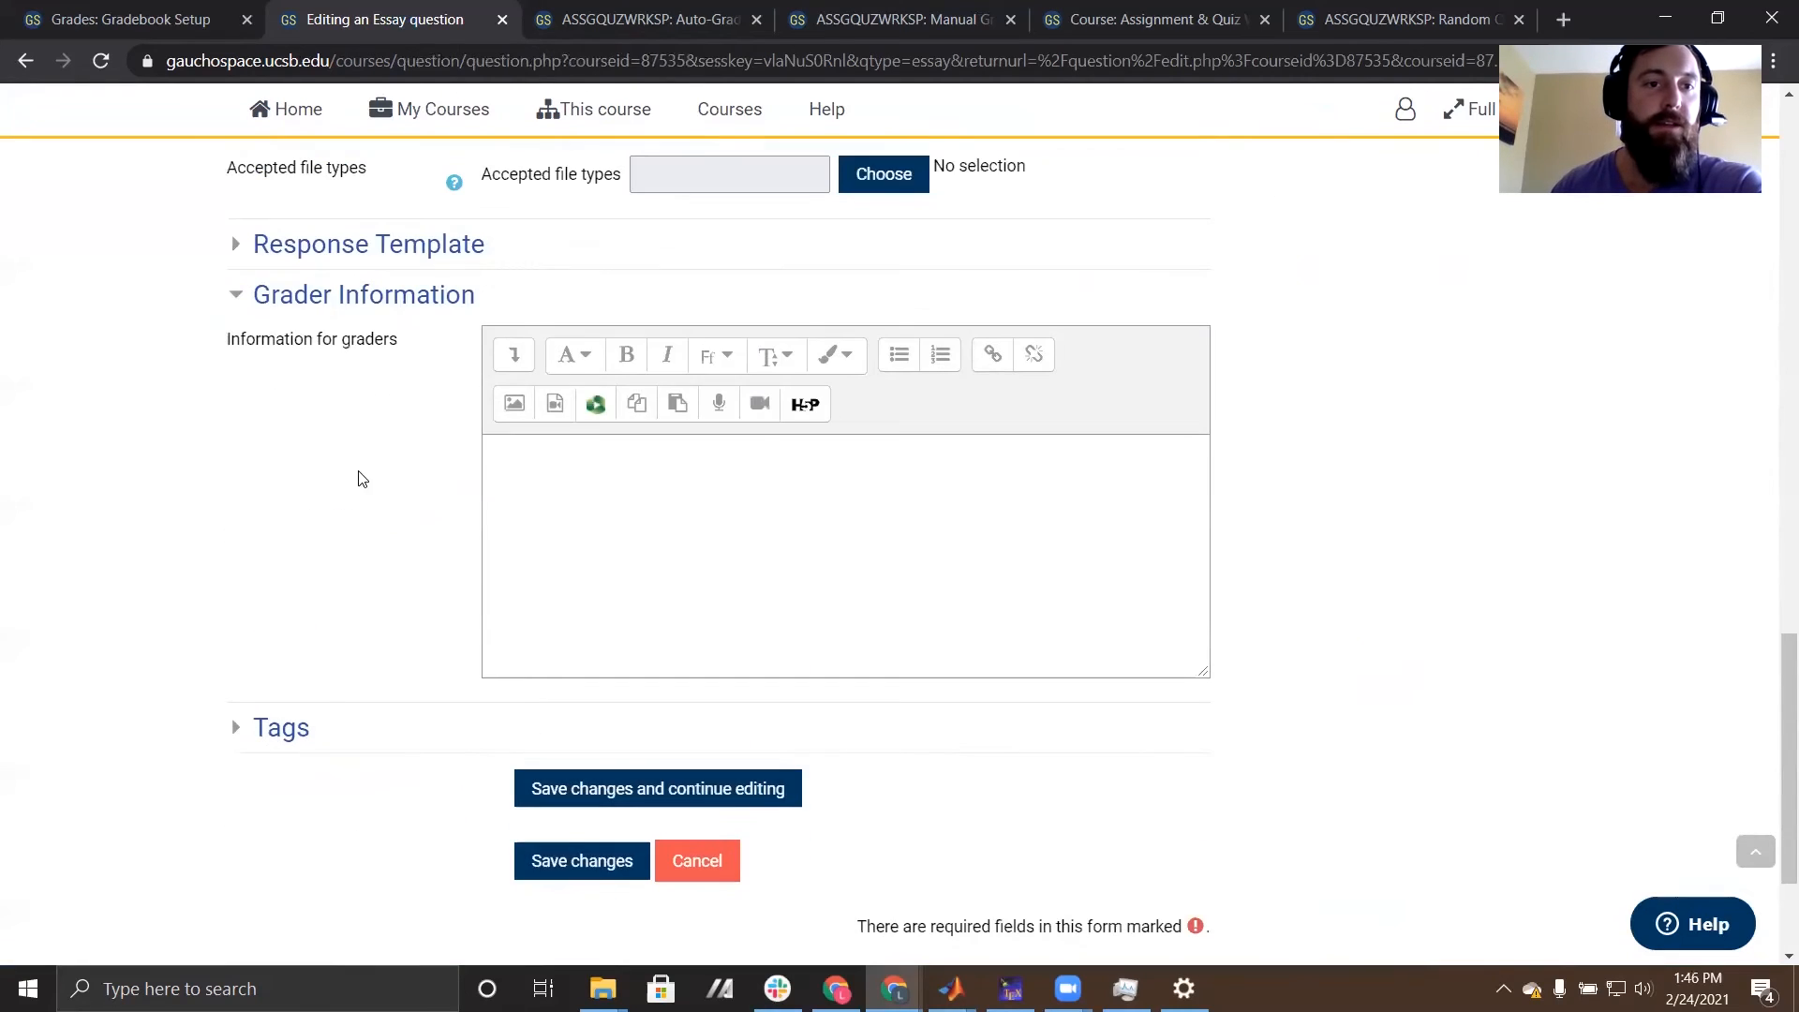
{"action": "left_click", "coordinate": [245, 730]}
{"action": "left_click", "coordinate": [242, 259]}
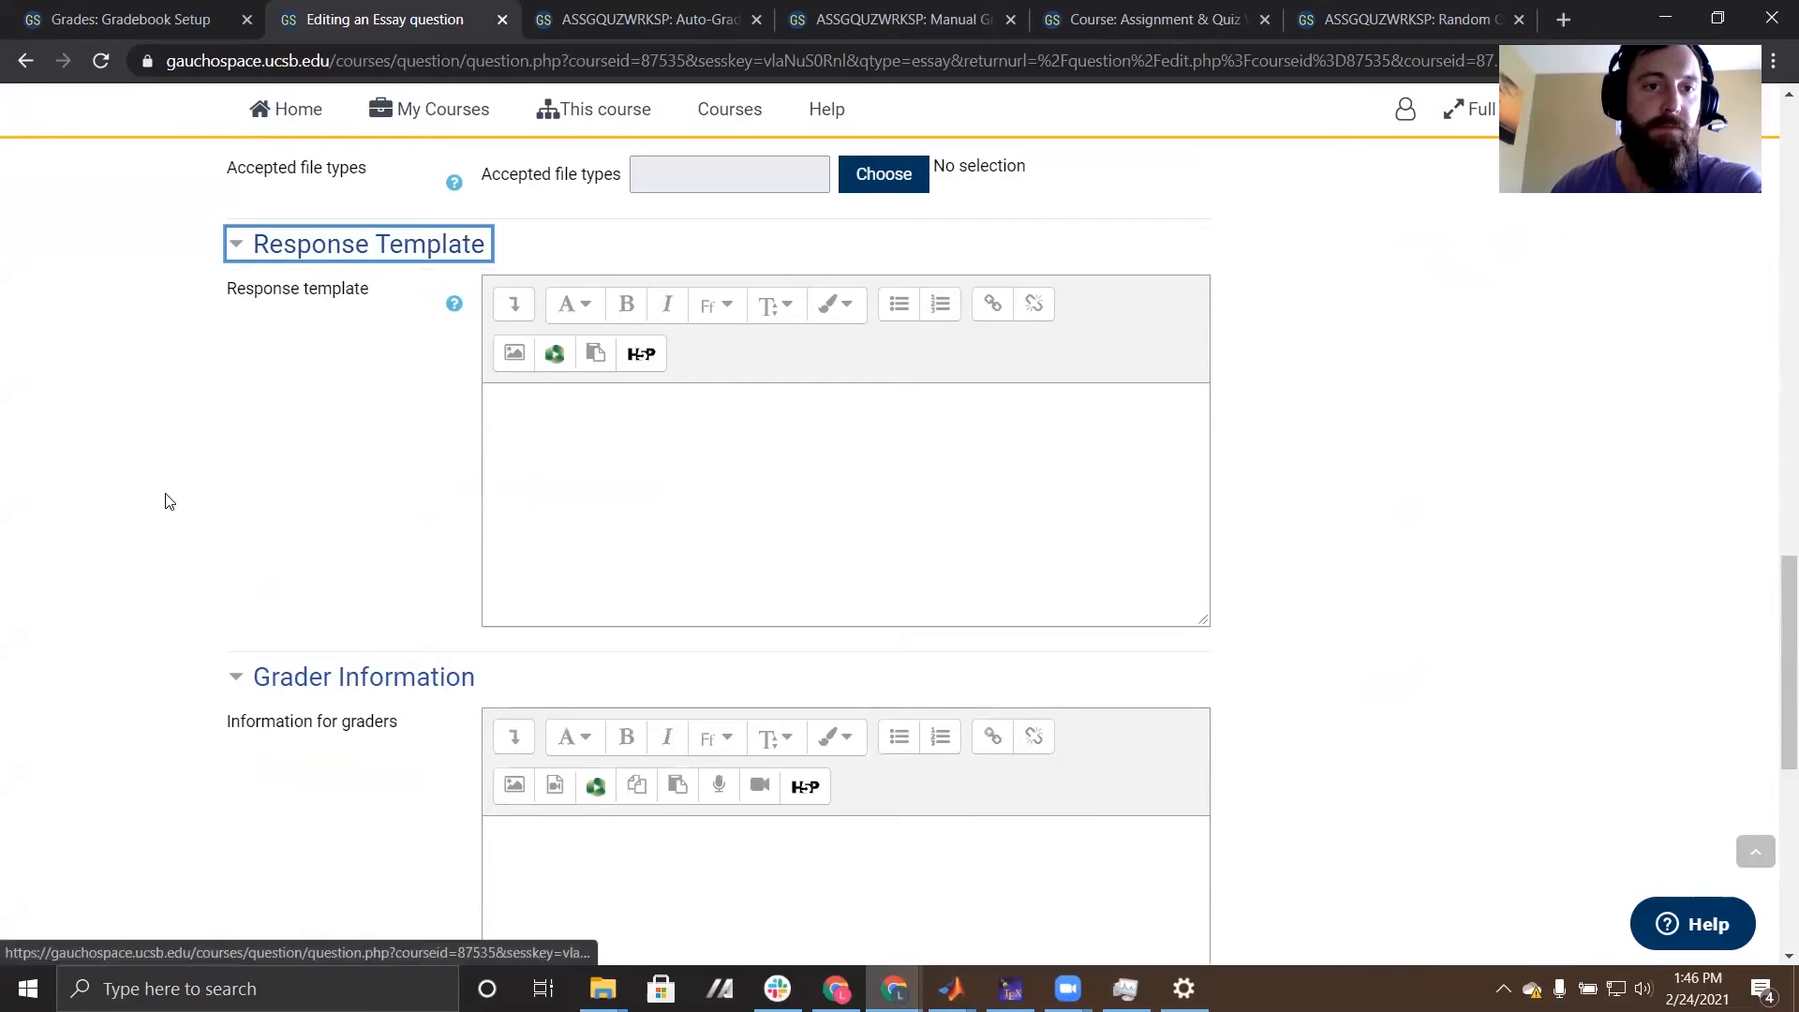
{"action": "scroll", "coordinate": [165, 502], "scroll_direction": "up", "scroll_amount": 6}
{"action": "scroll", "coordinate": [110, 614], "scroll_direction": "up", "scroll_amount": 12}
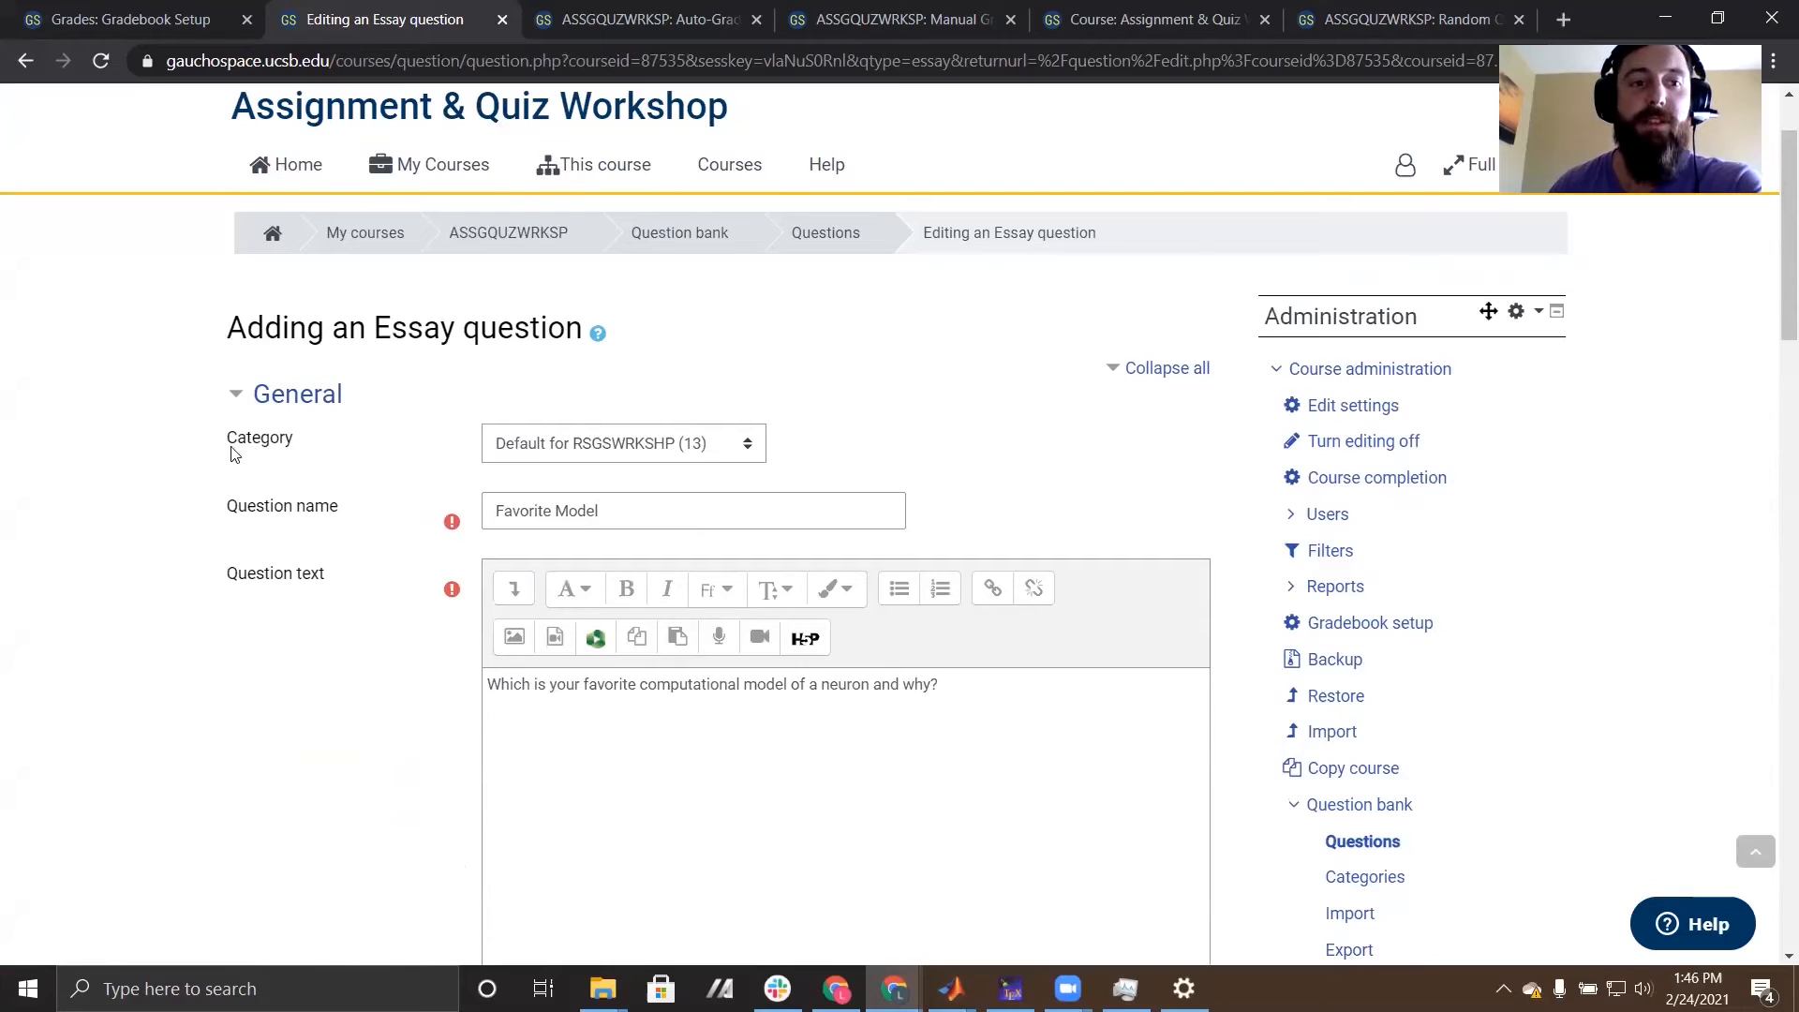
- Assign the essay question to the Computational Neuron Models category and save it to the question bank
{"action": "left_click", "coordinate": [675, 450]}
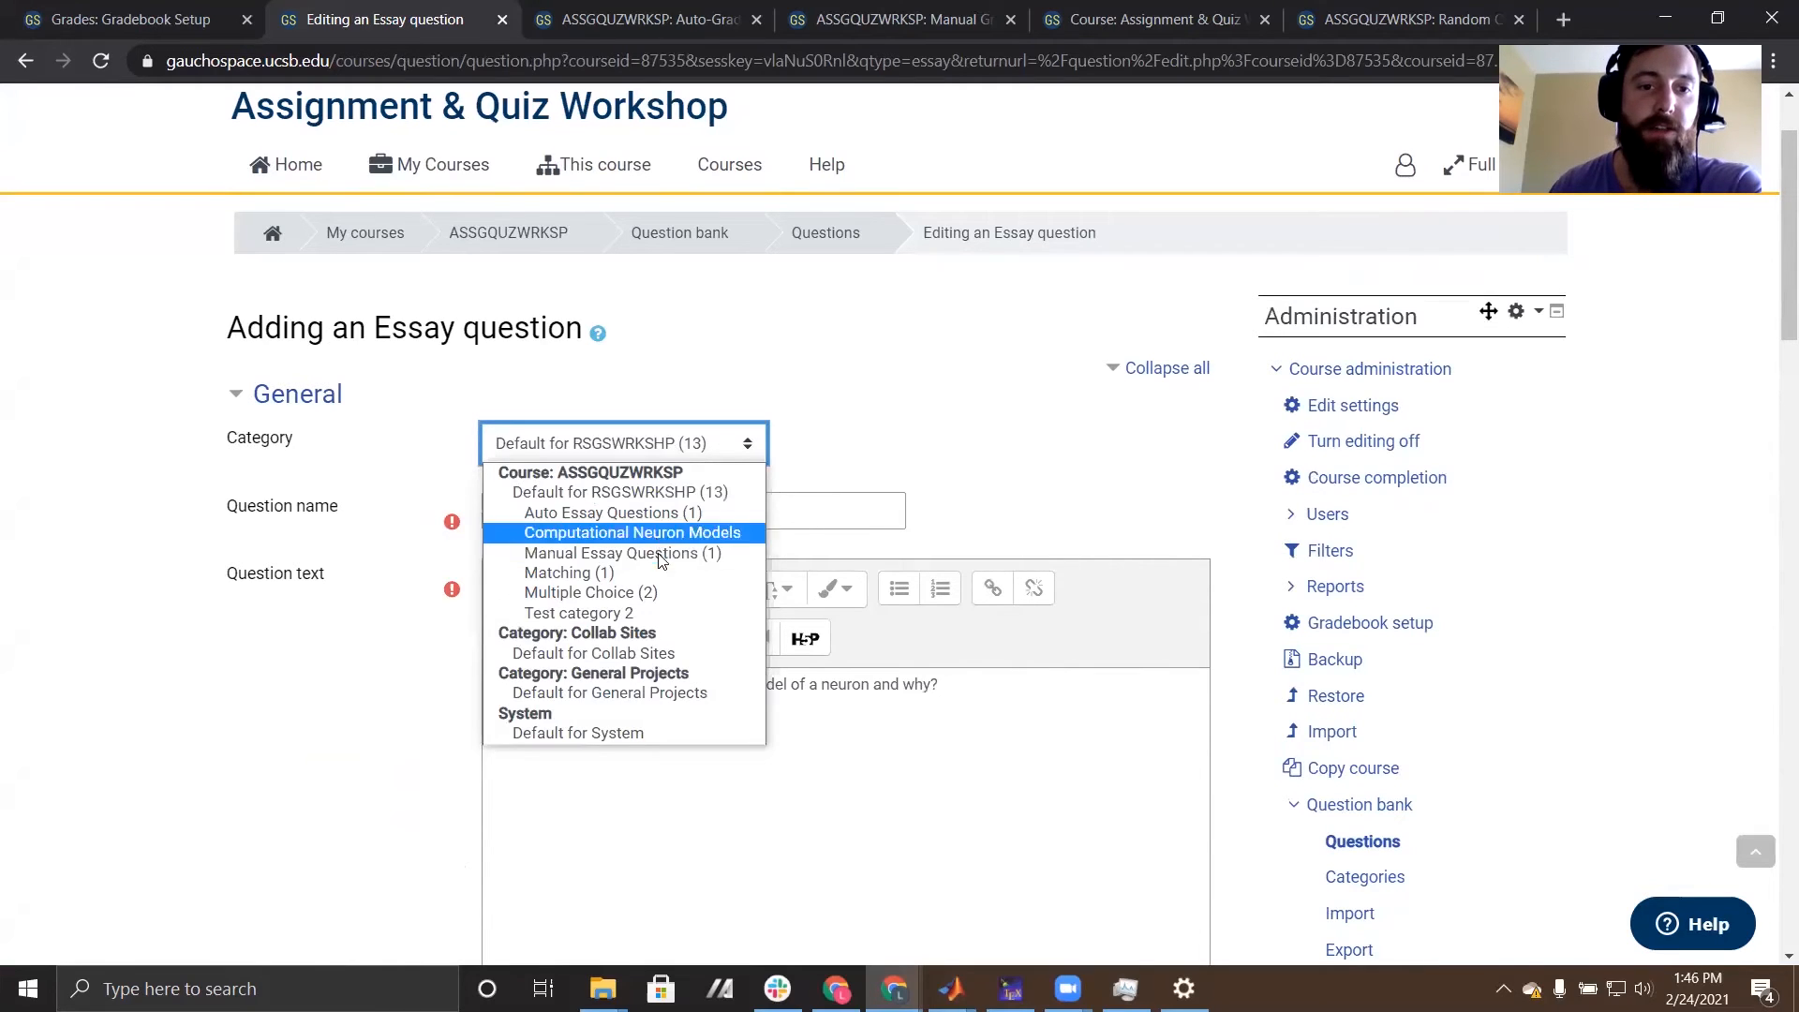
{"action": "left_click", "coordinate": [681, 533]}
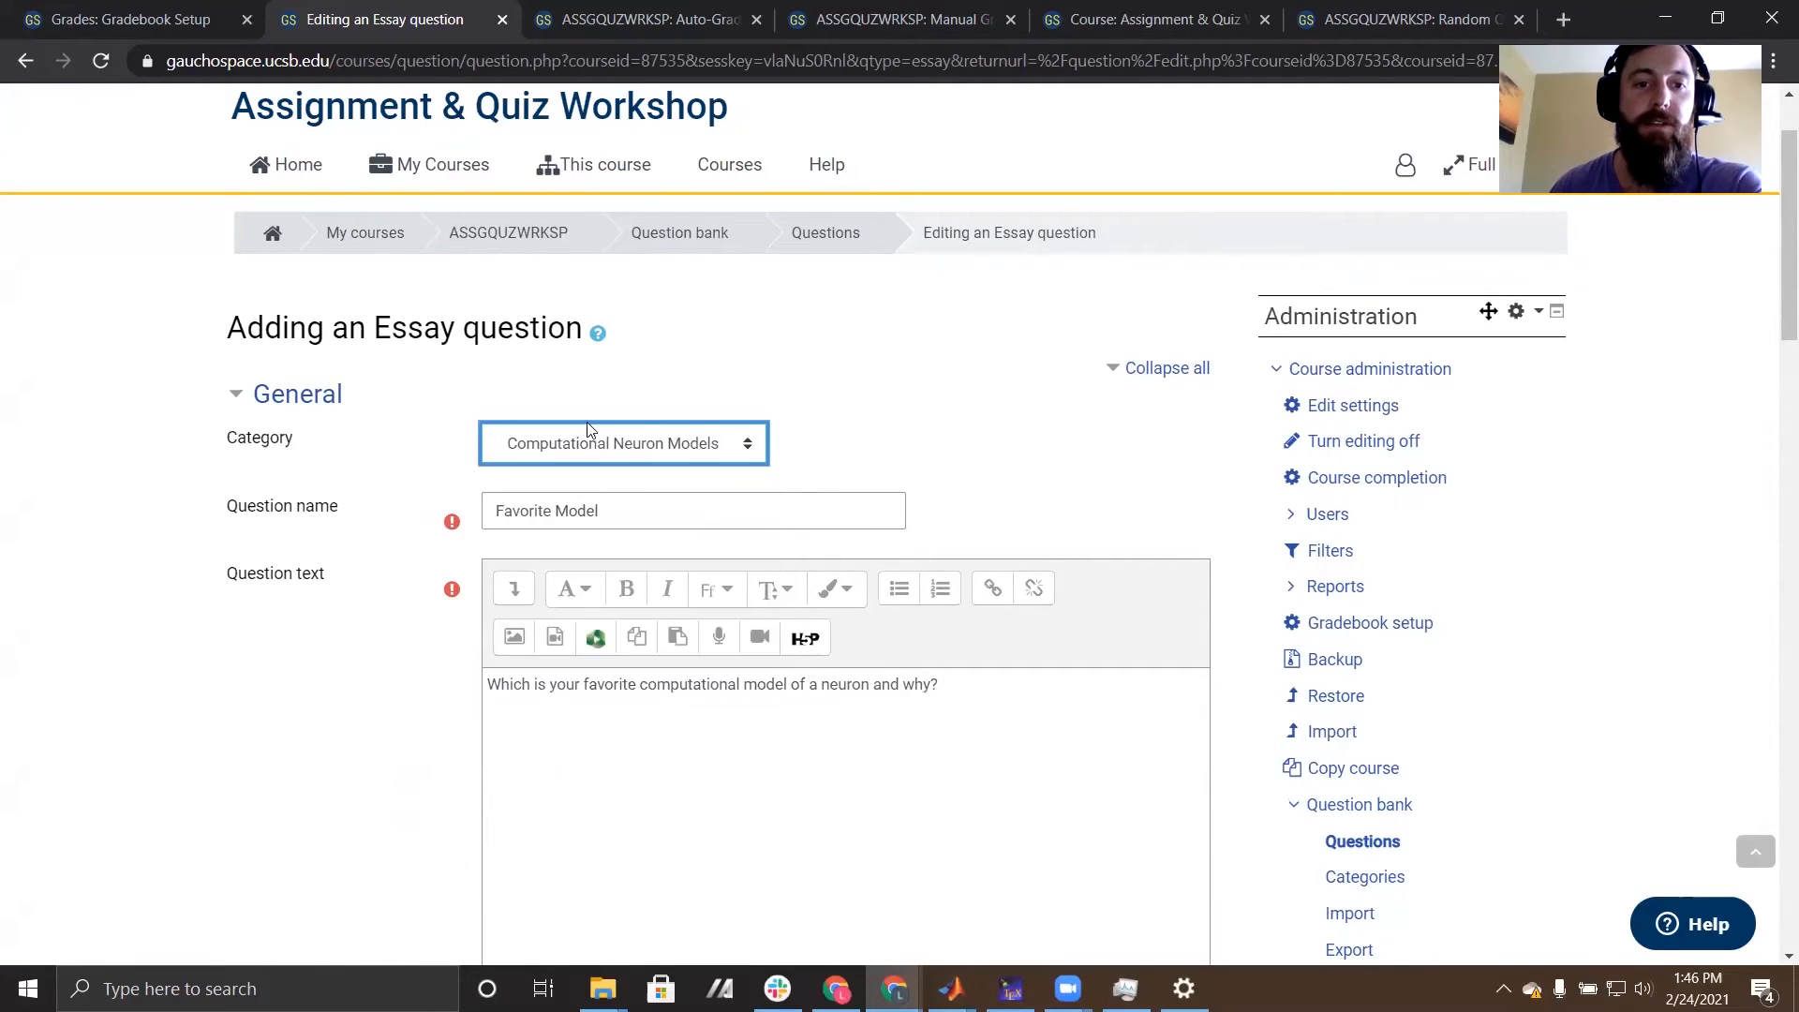
{"action": "scroll", "coordinate": [634, 231], "scroll_direction": "down", "scroll_amount": 2}
{"action": "scroll", "coordinate": [446, 571], "scroll_direction": "down", "scroll_amount": 10}
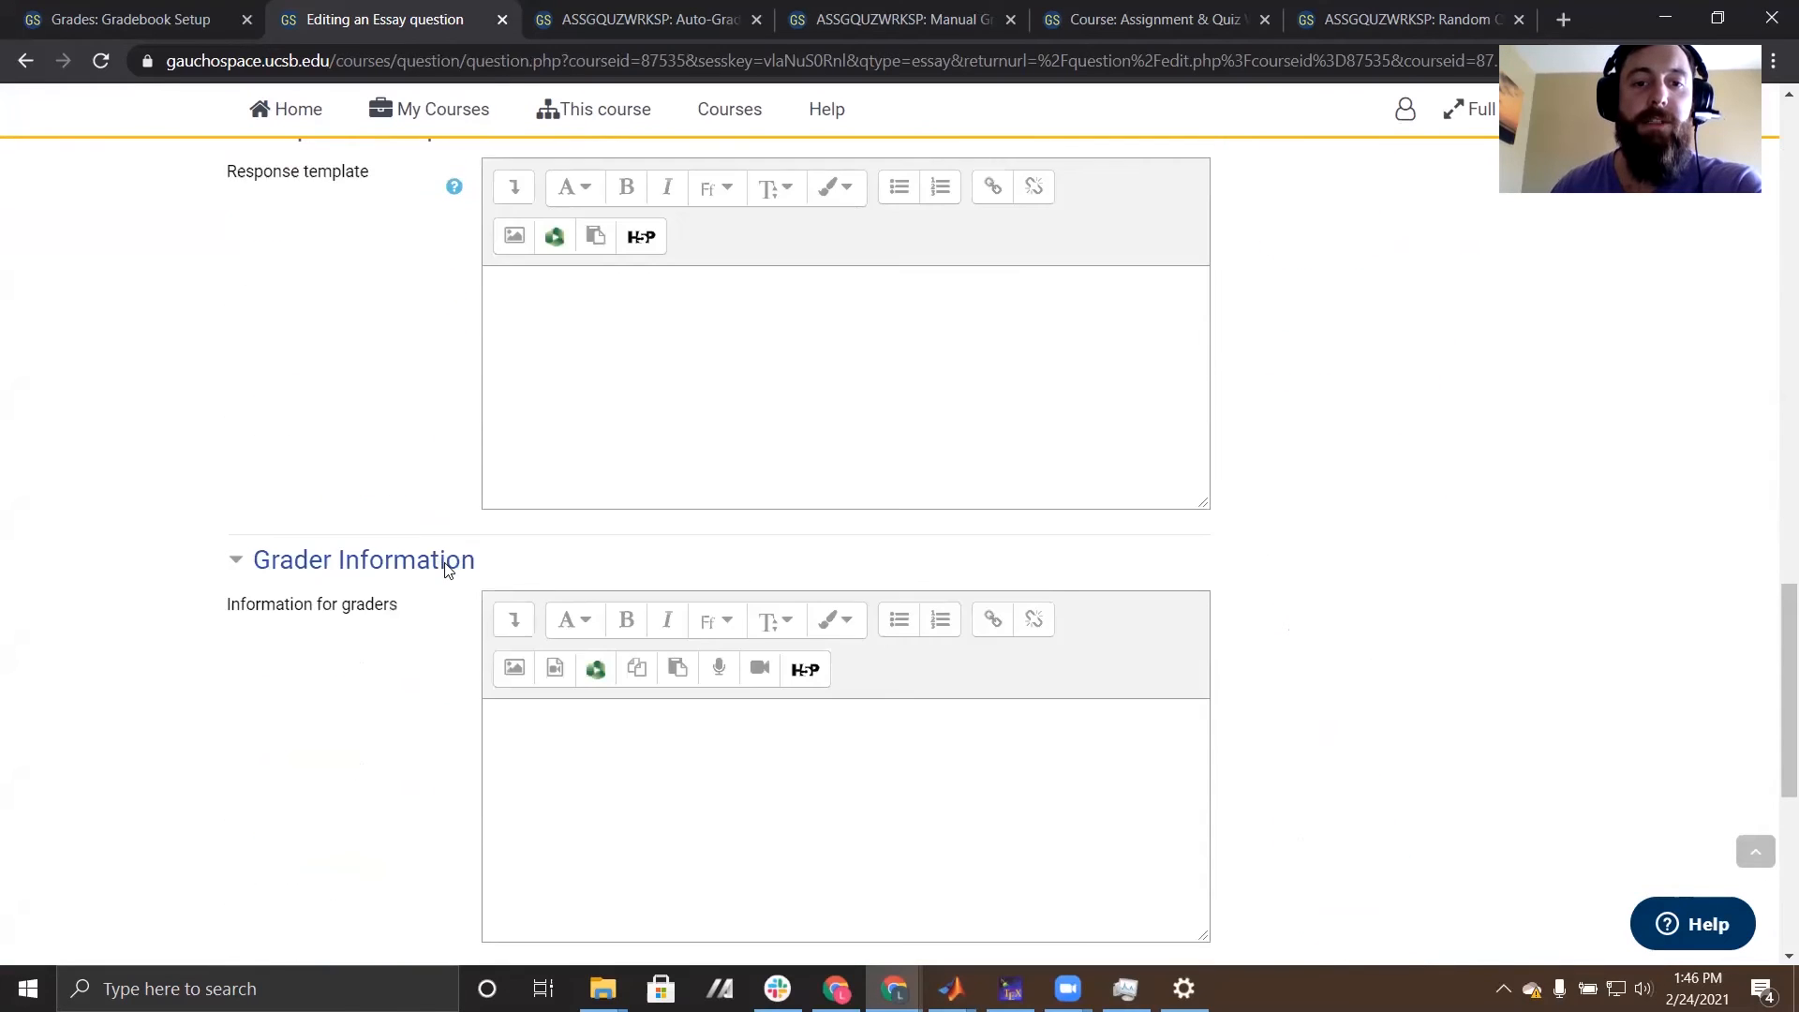
{"action": "scroll", "coordinate": [442, 759], "scroll_direction": "down", "scroll_amount": 6}
{"action": "left_click", "coordinate": [611, 655]}
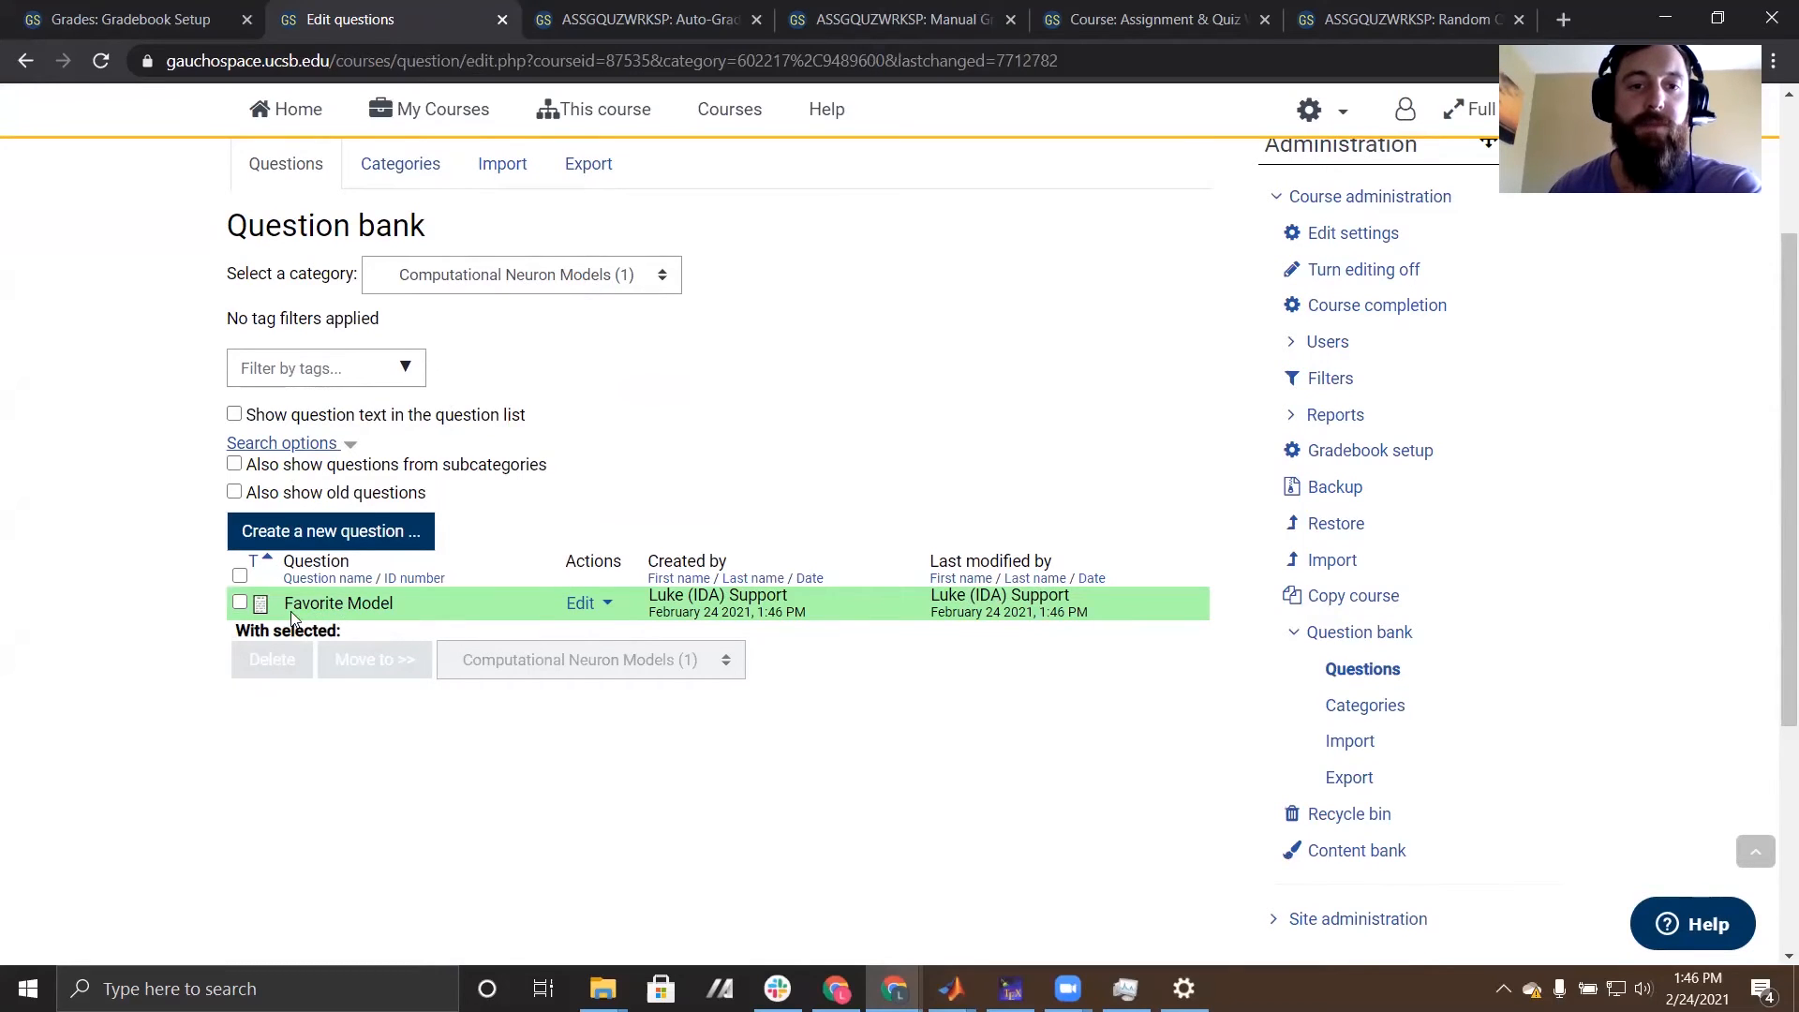
- Return to the ASSGQUZWRKSP course page and open Test Quiz 9 for editing its questions
{"action": "scroll", "coordinate": [933, 616], "scroll_direction": "up", "scroll_amount": 4}
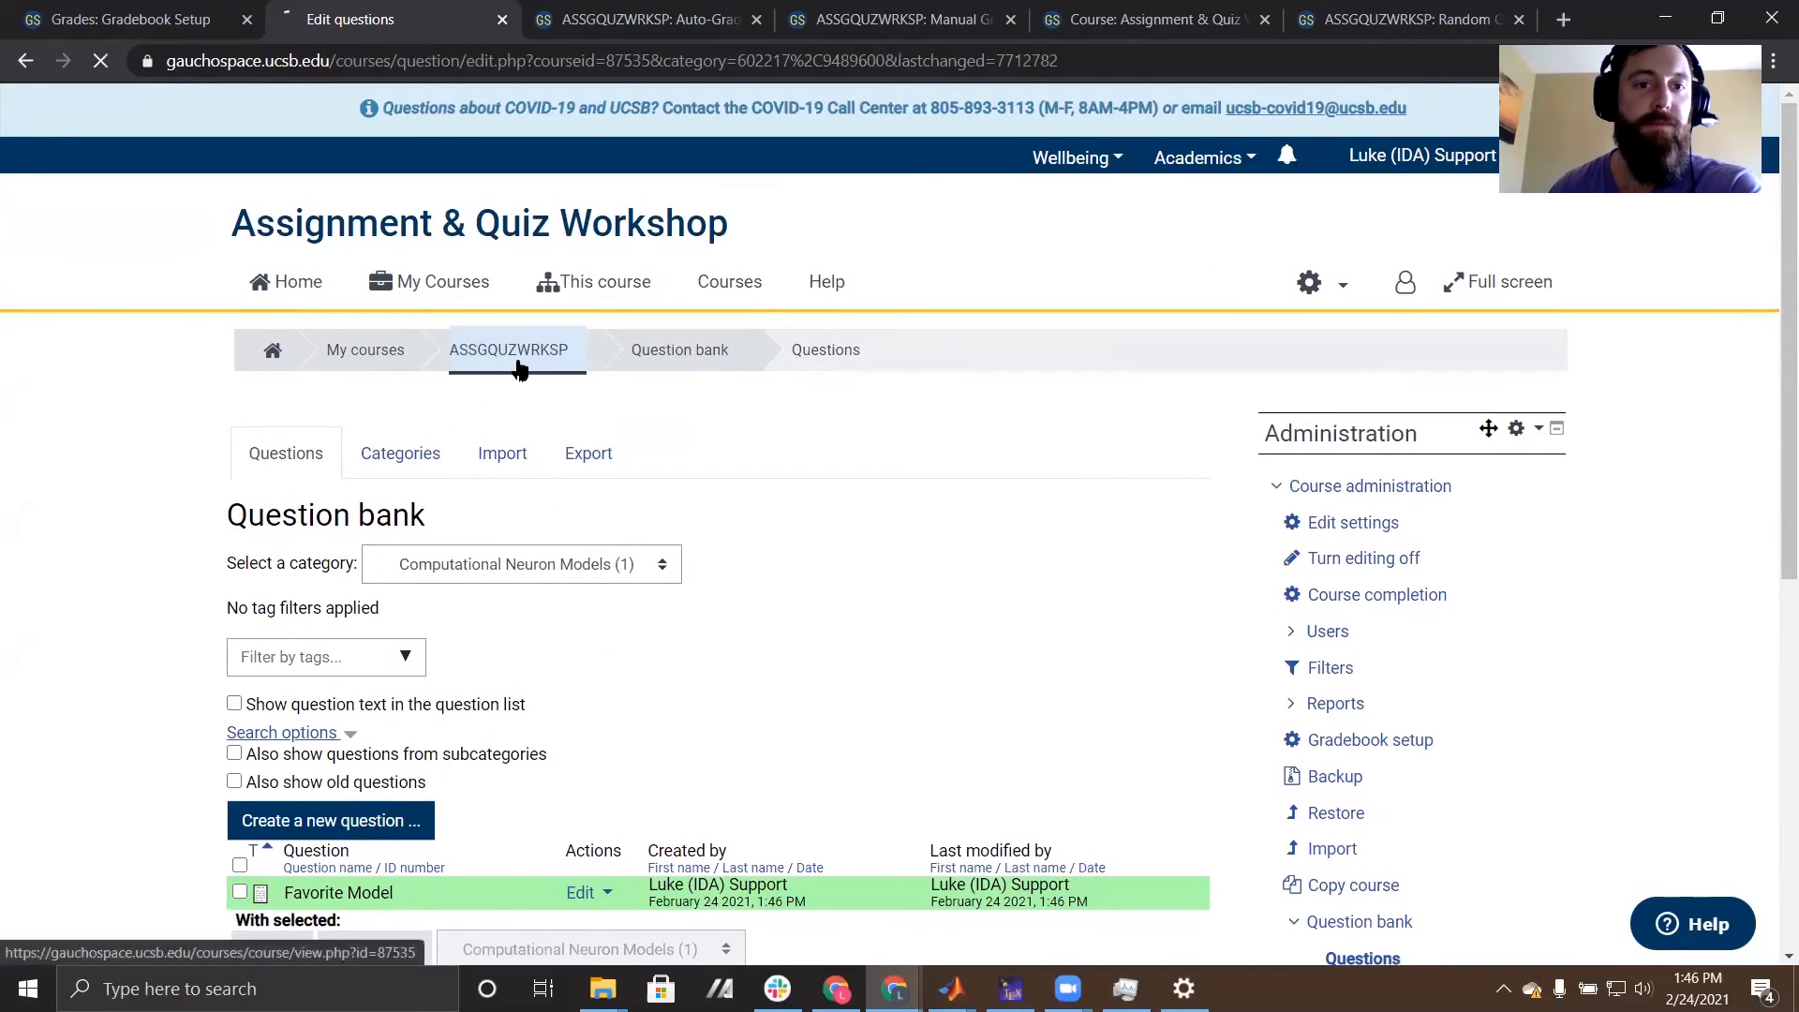
{"action": "left_click", "coordinate": [518, 363]}
{"action": "scroll", "coordinate": [112, 562], "scroll_direction": "down", "scroll_amount": 15}
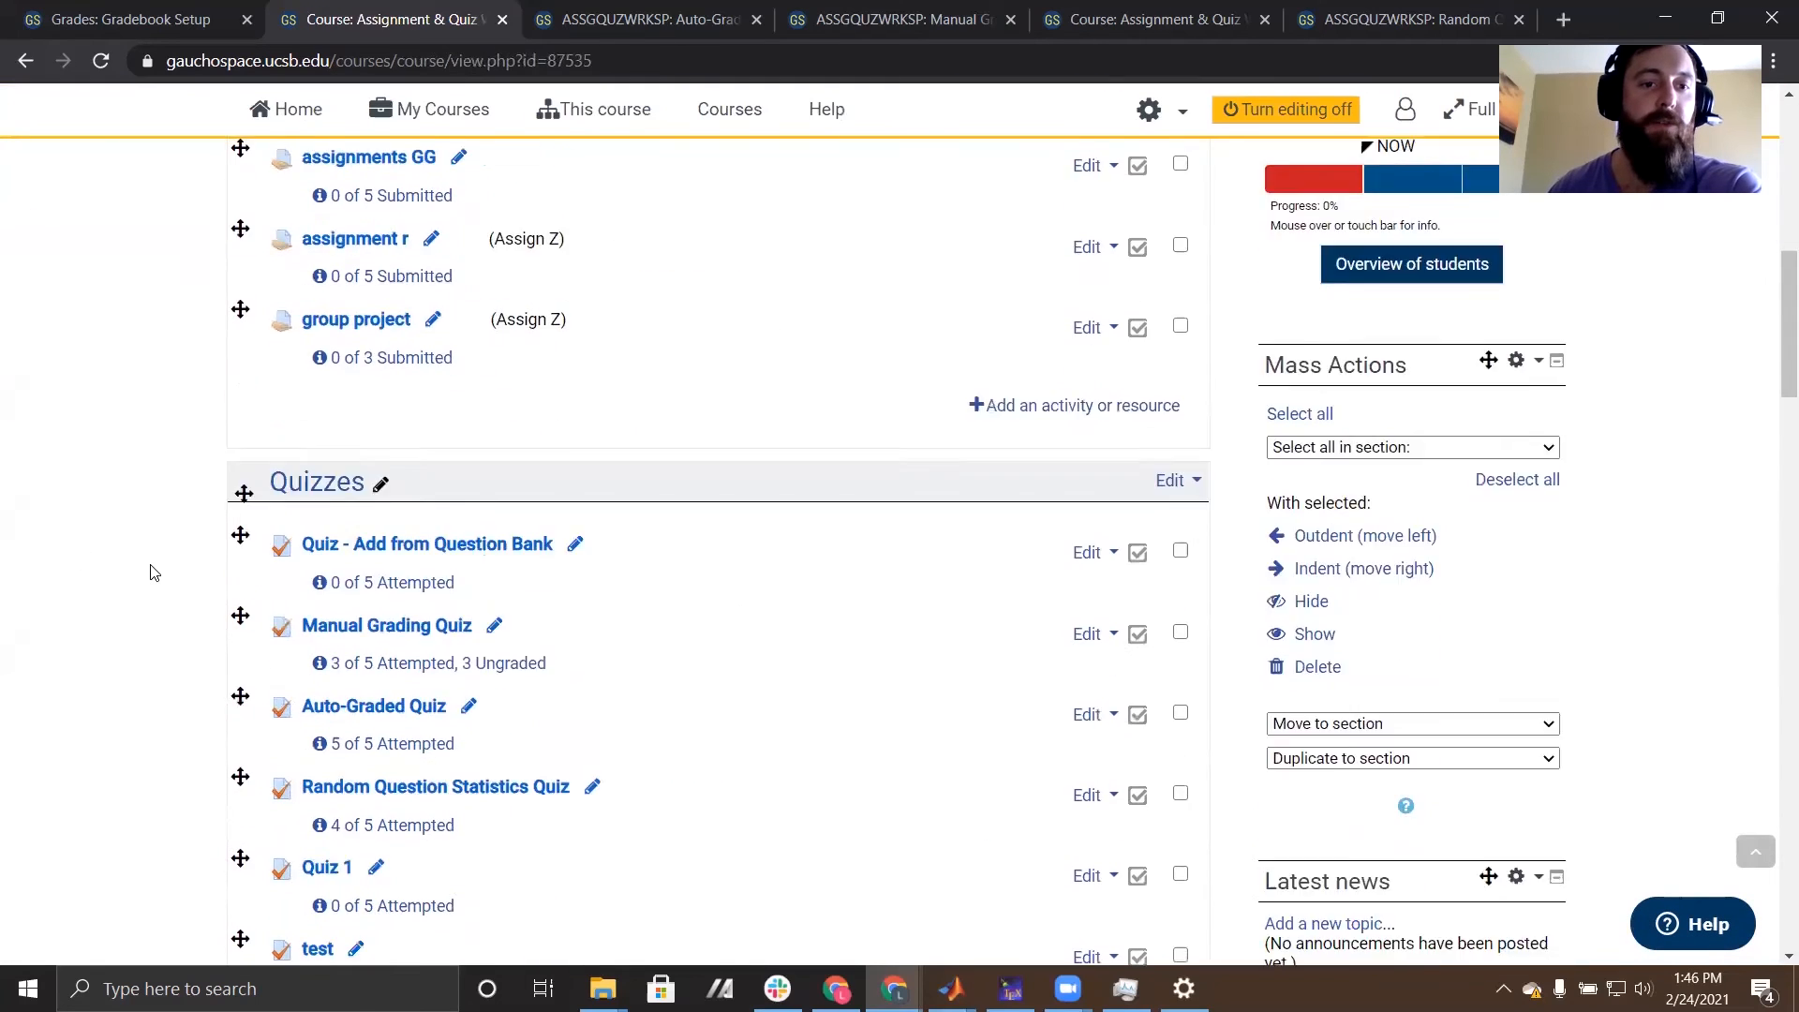
{"action": "scroll", "coordinate": [153, 573], "scroll_direction": "down", "scroll_amount": 4}
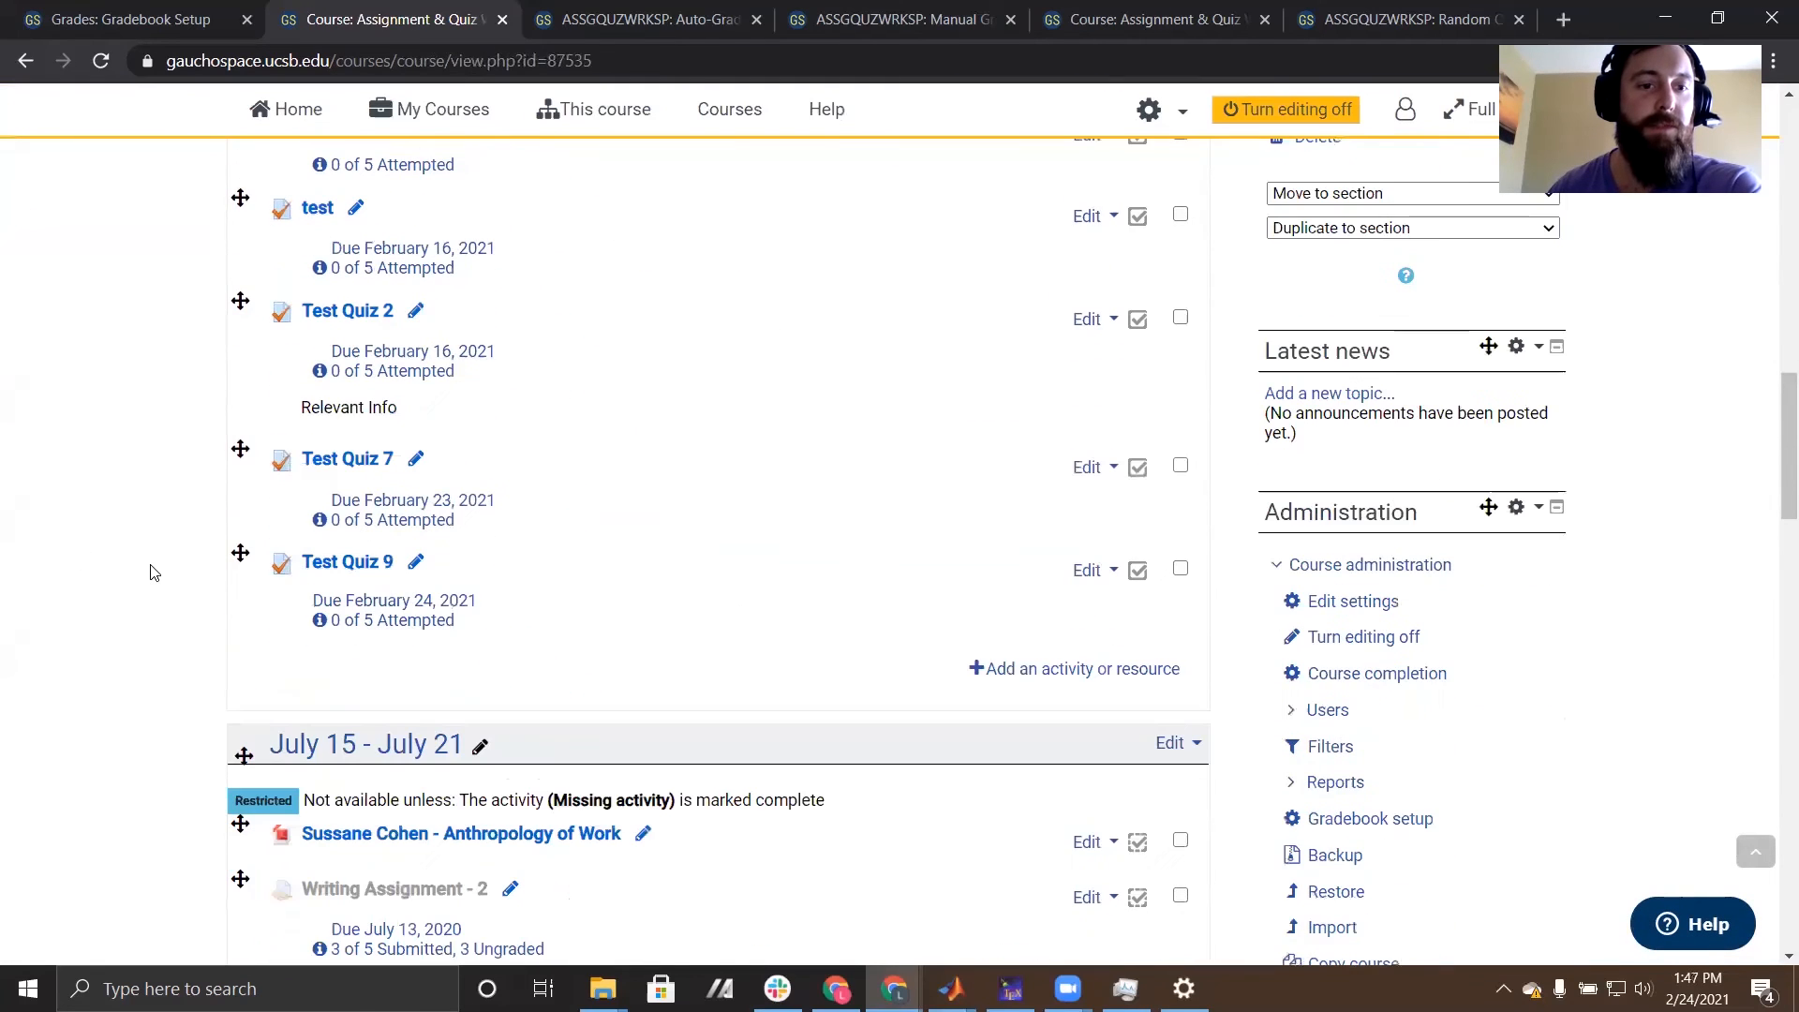
{"action": "left_click", "coordinate": [353, 571]}
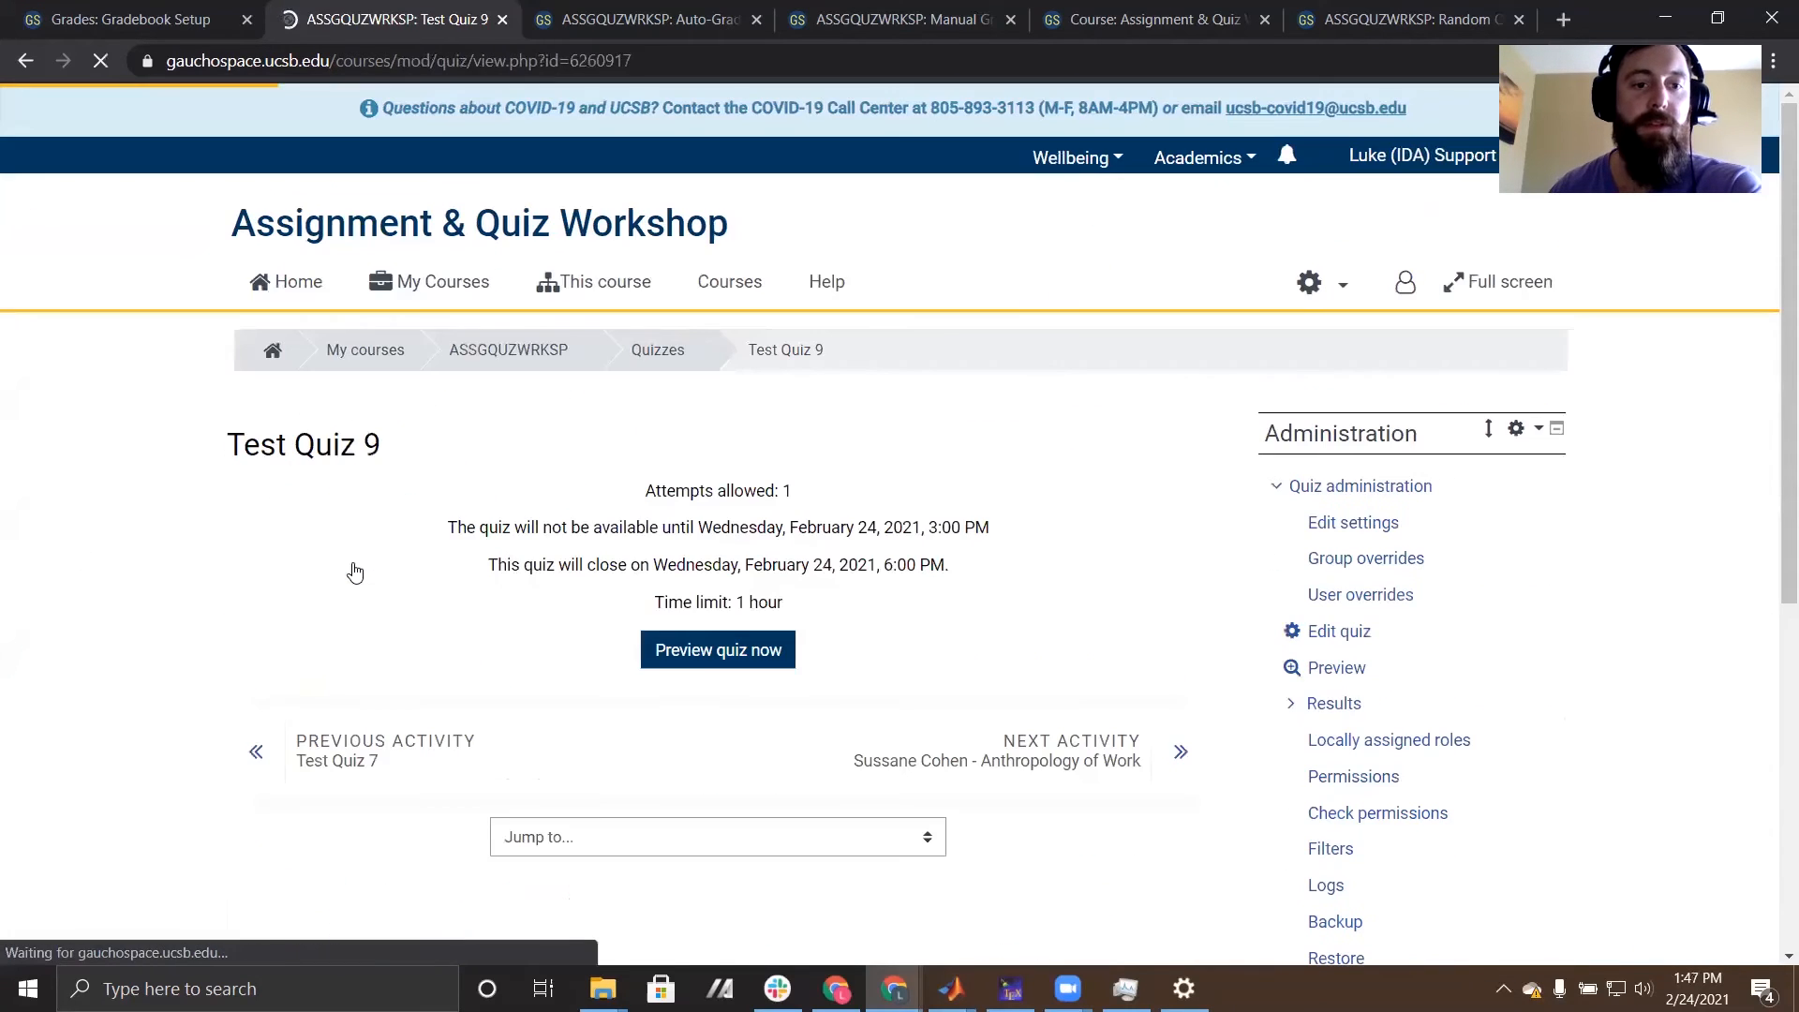
{"action": "left_click", "coordinate": [1333, 631]}
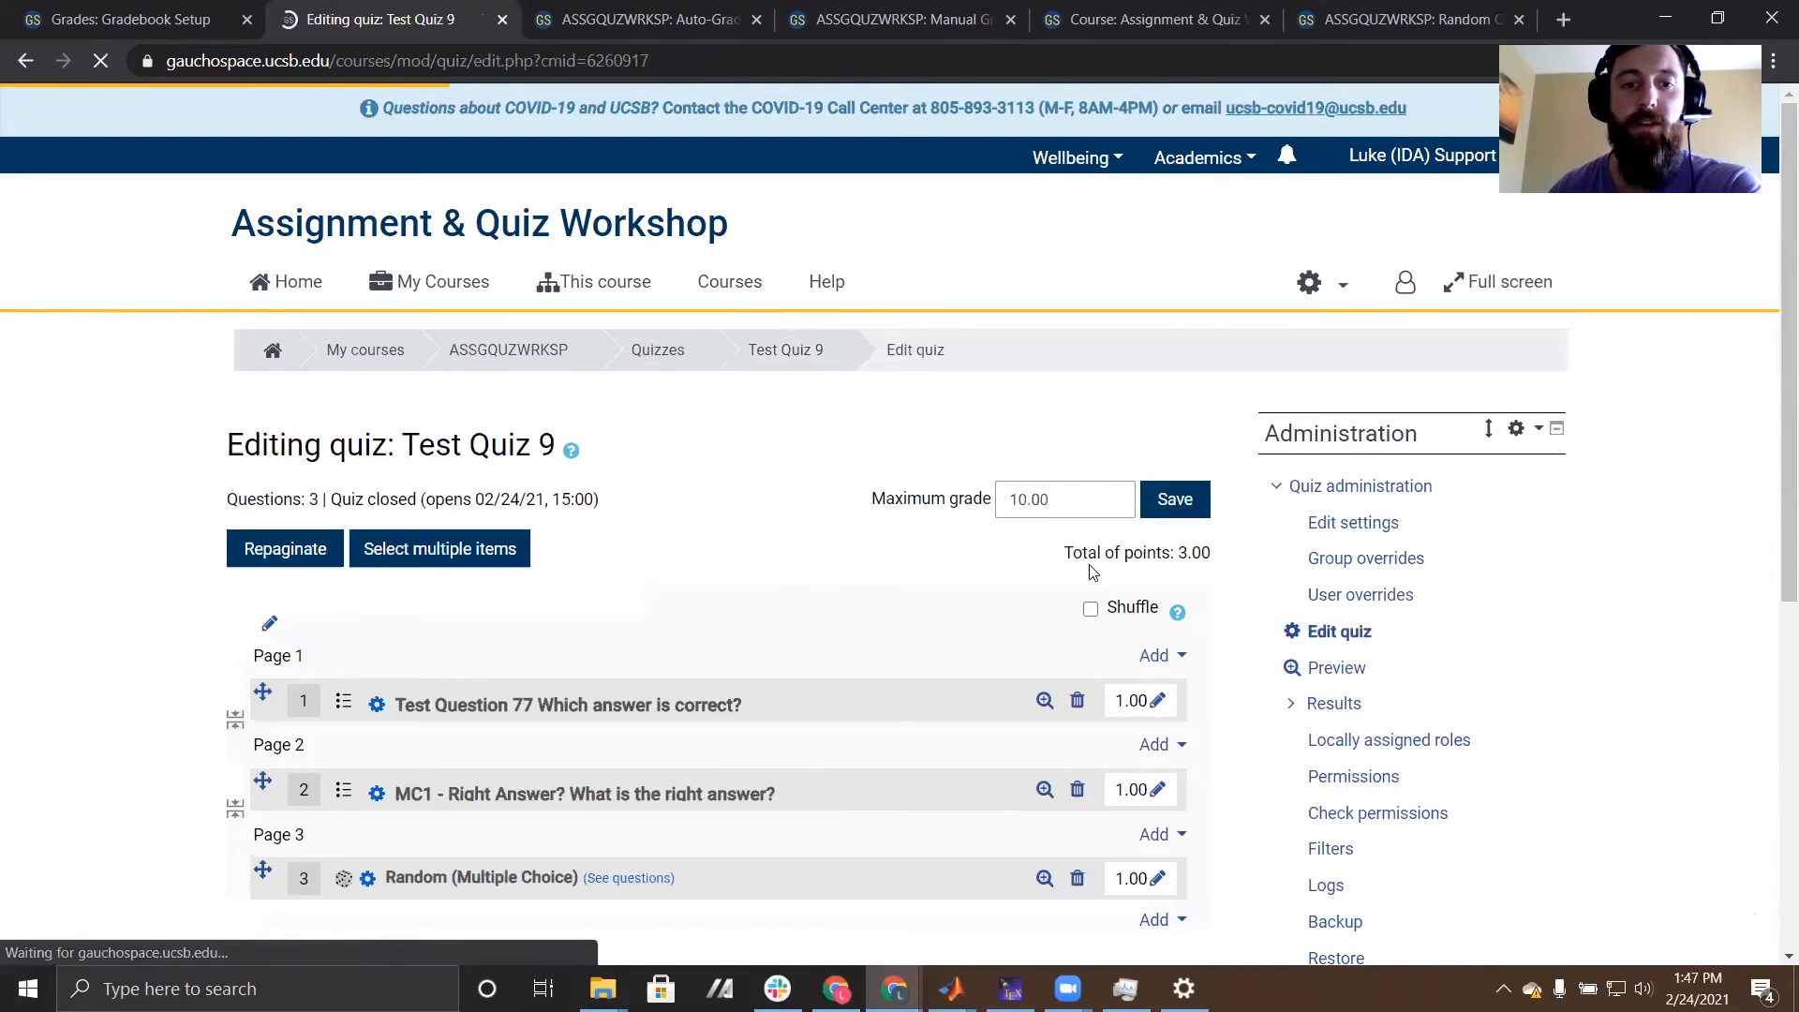
- Add the Favorite Model question from the question bank's Computational Neuron Models category to the end of Test Quiz 9 and check the question list
{"action": "scroll", "coordinate": [1065, 597], "scroll_direction": "down", "scroll_amount": 4}
{"action": "left_click", "coordinate": [1158, 514]}
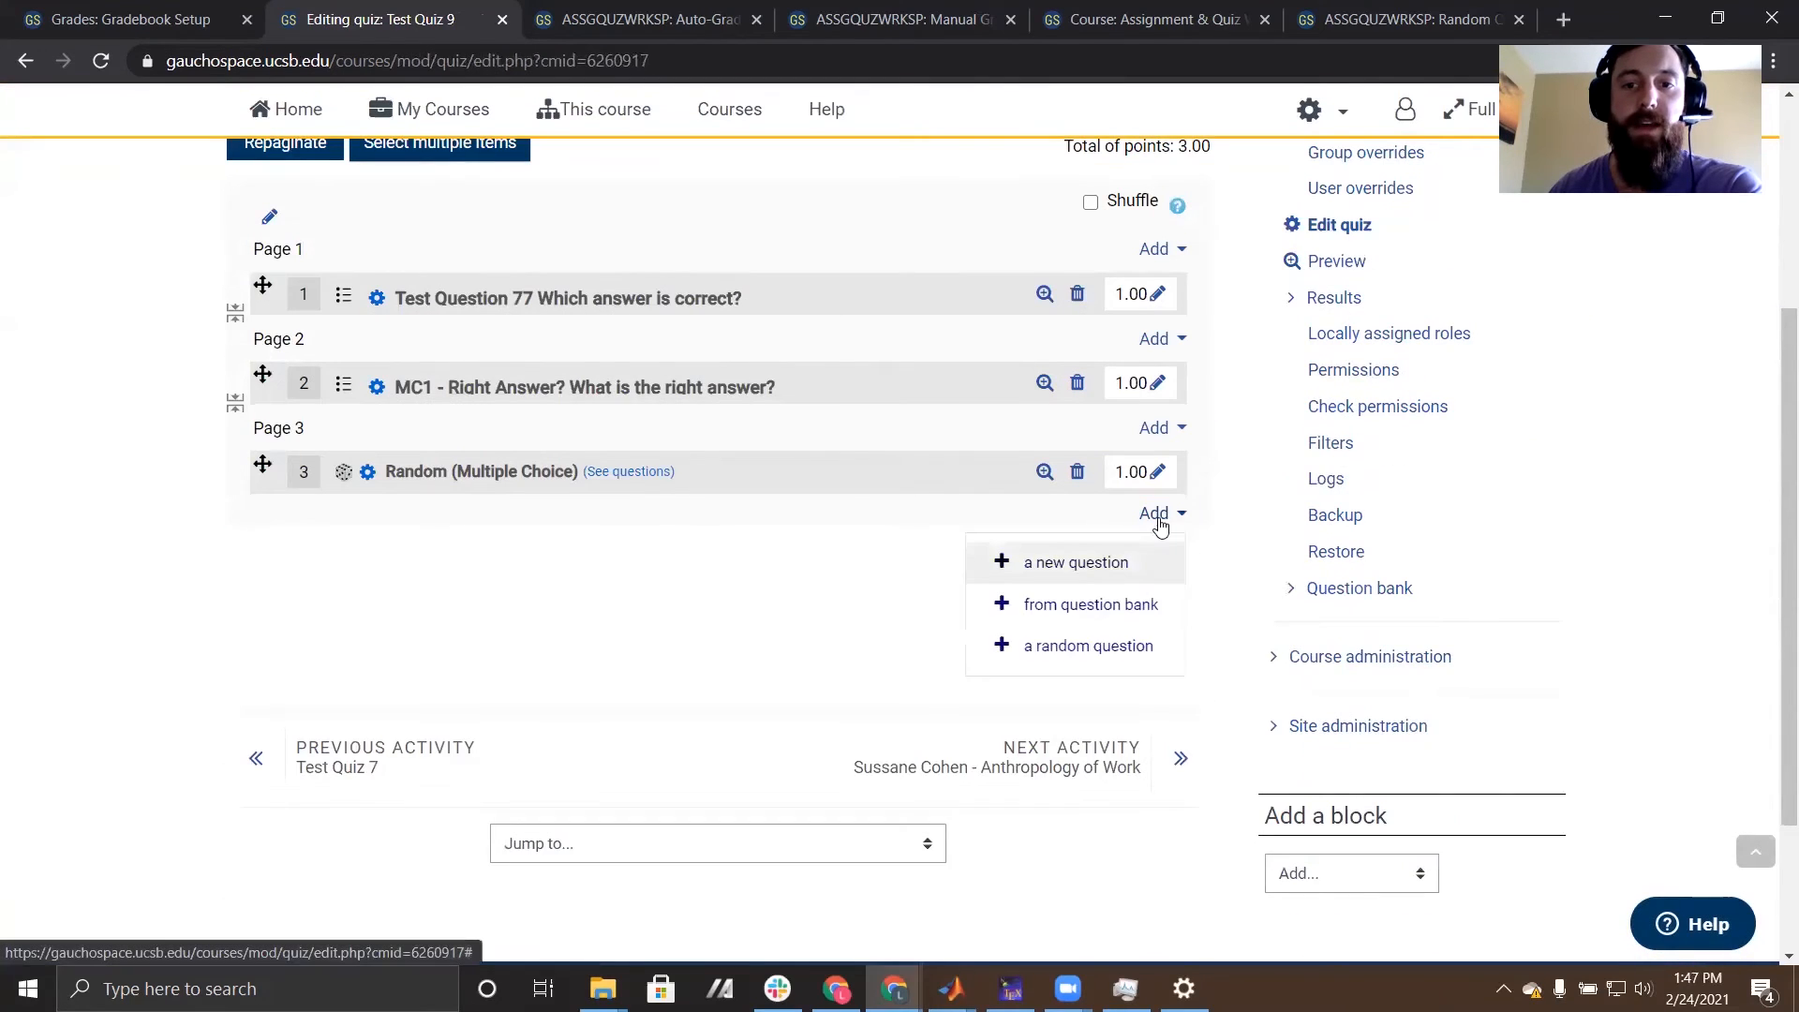
{"action": "left_click", "coordinate": [1076, 615]}
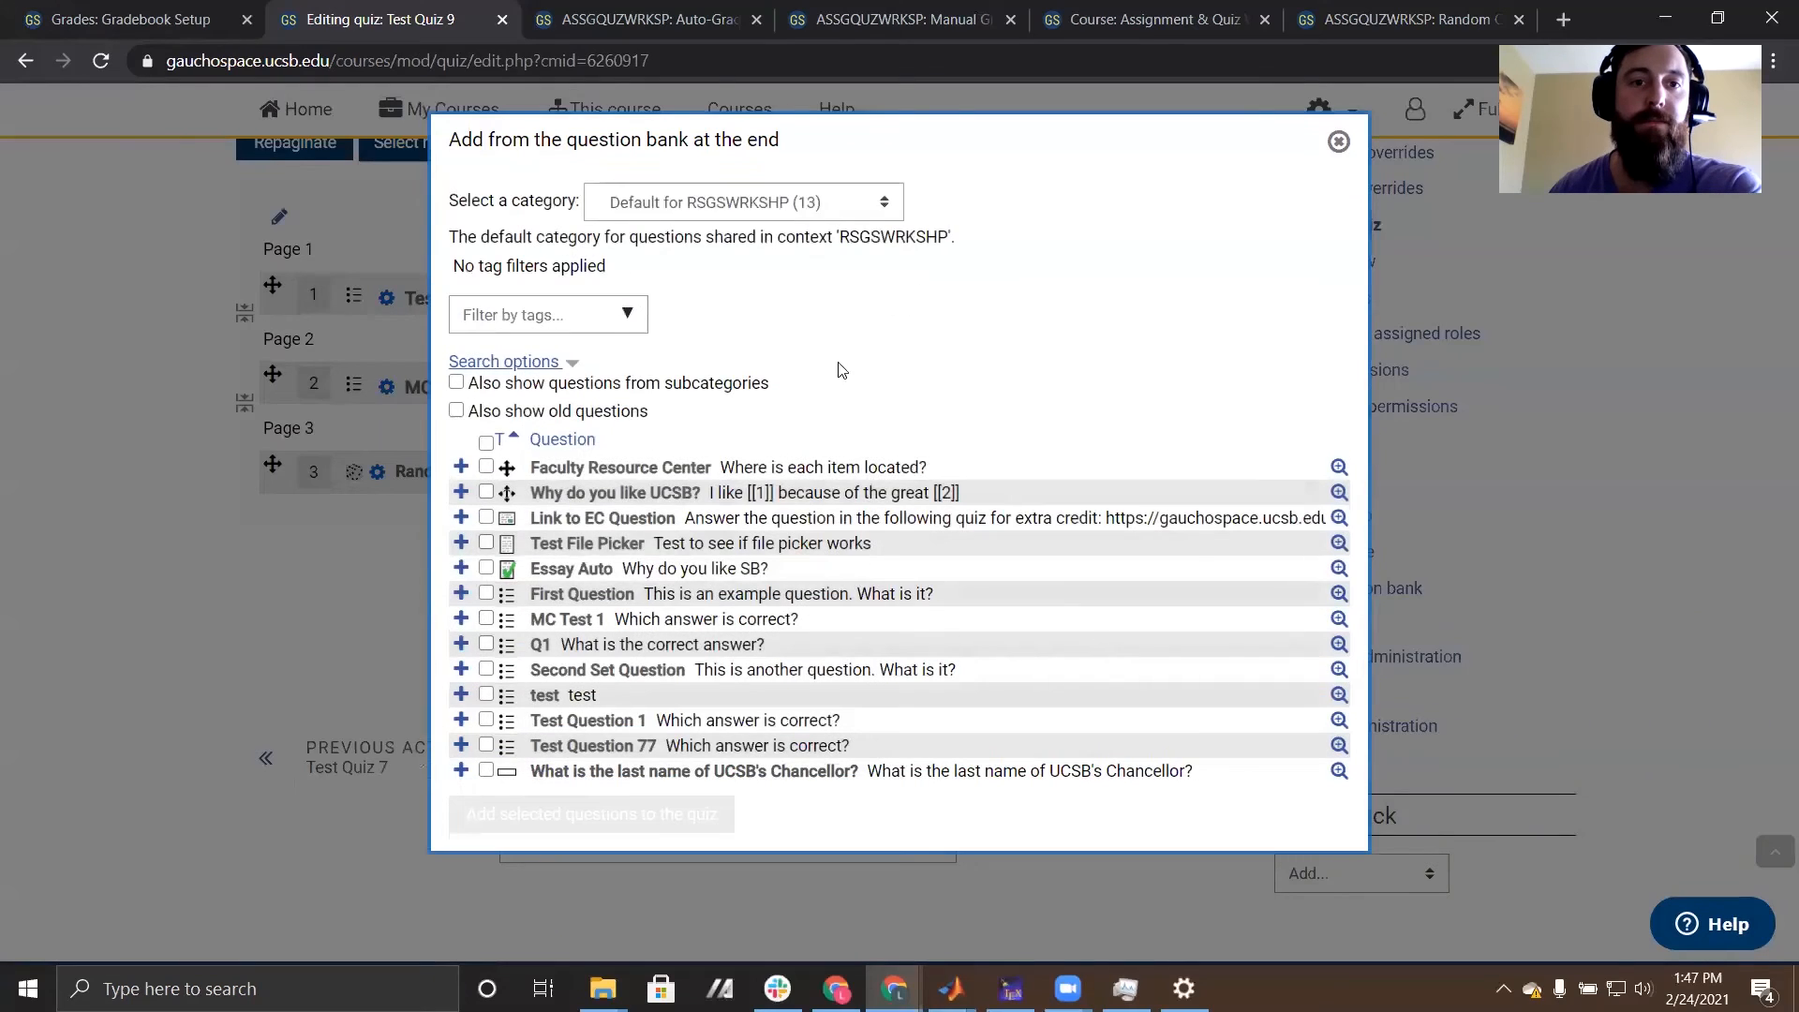
{"action": "left_click", "coordinate": [766, 210]}
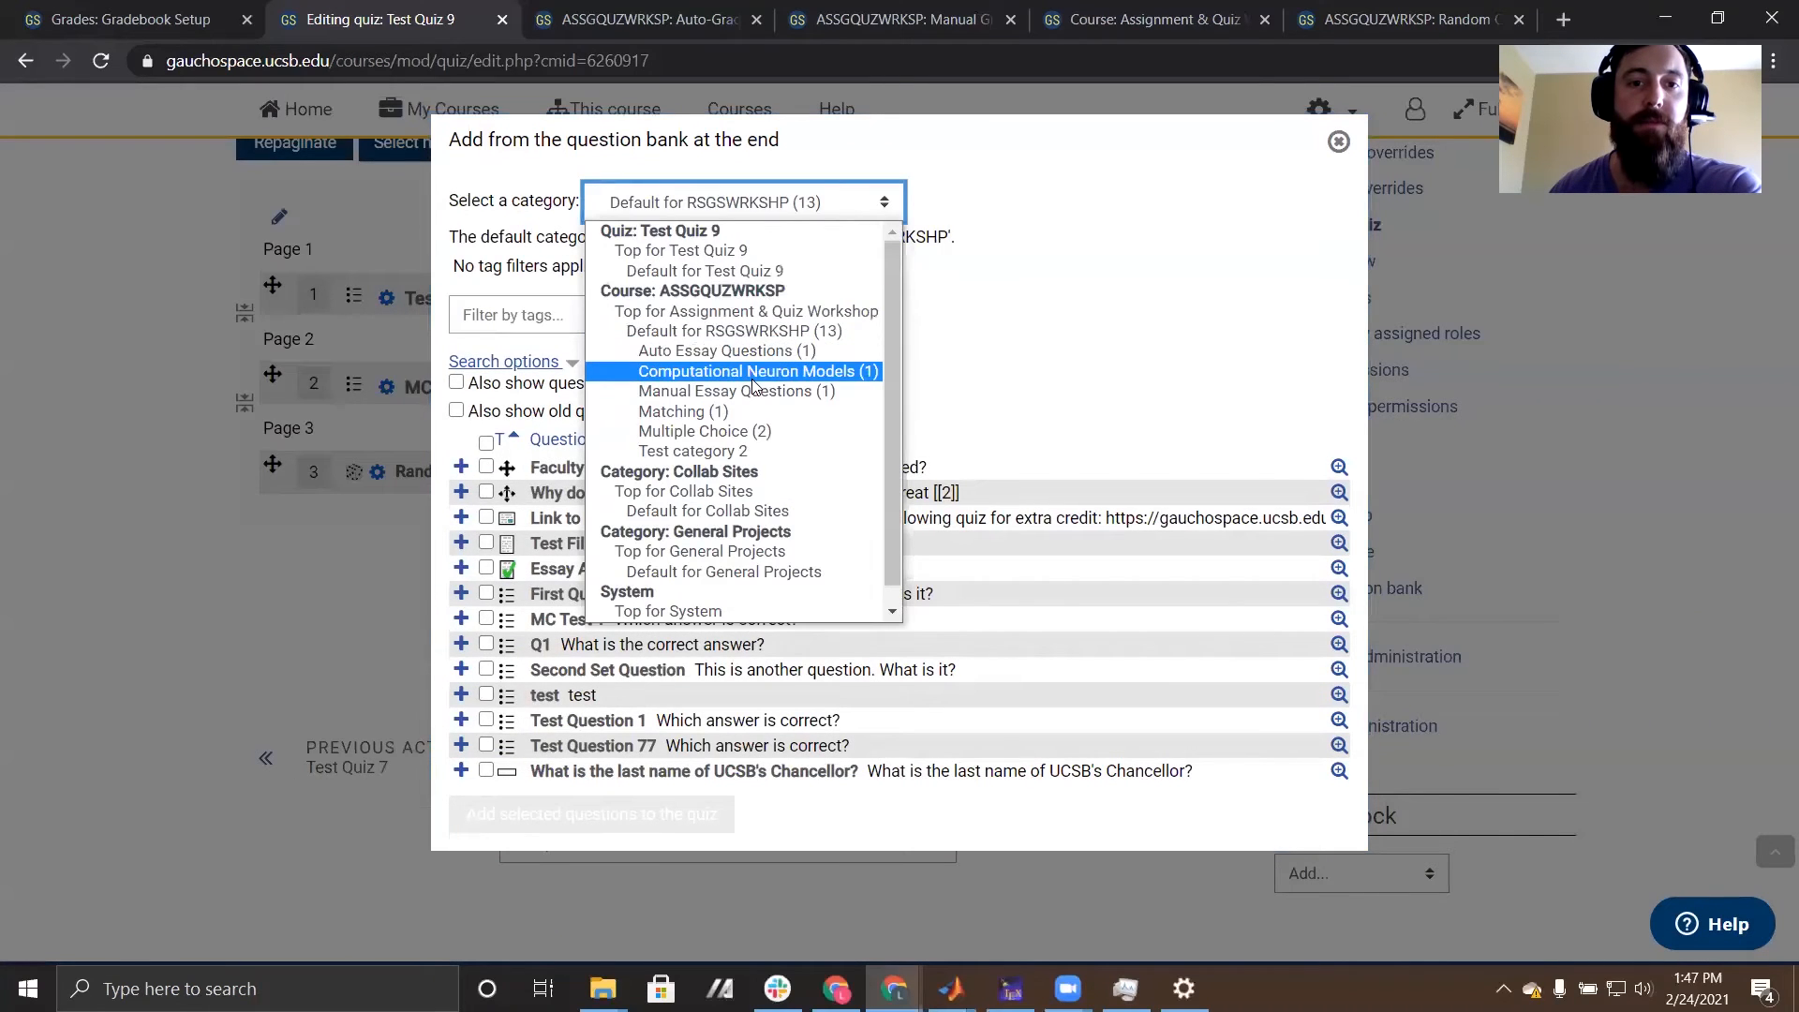
{"action": "left_click", "coordinate": [767, 352]}
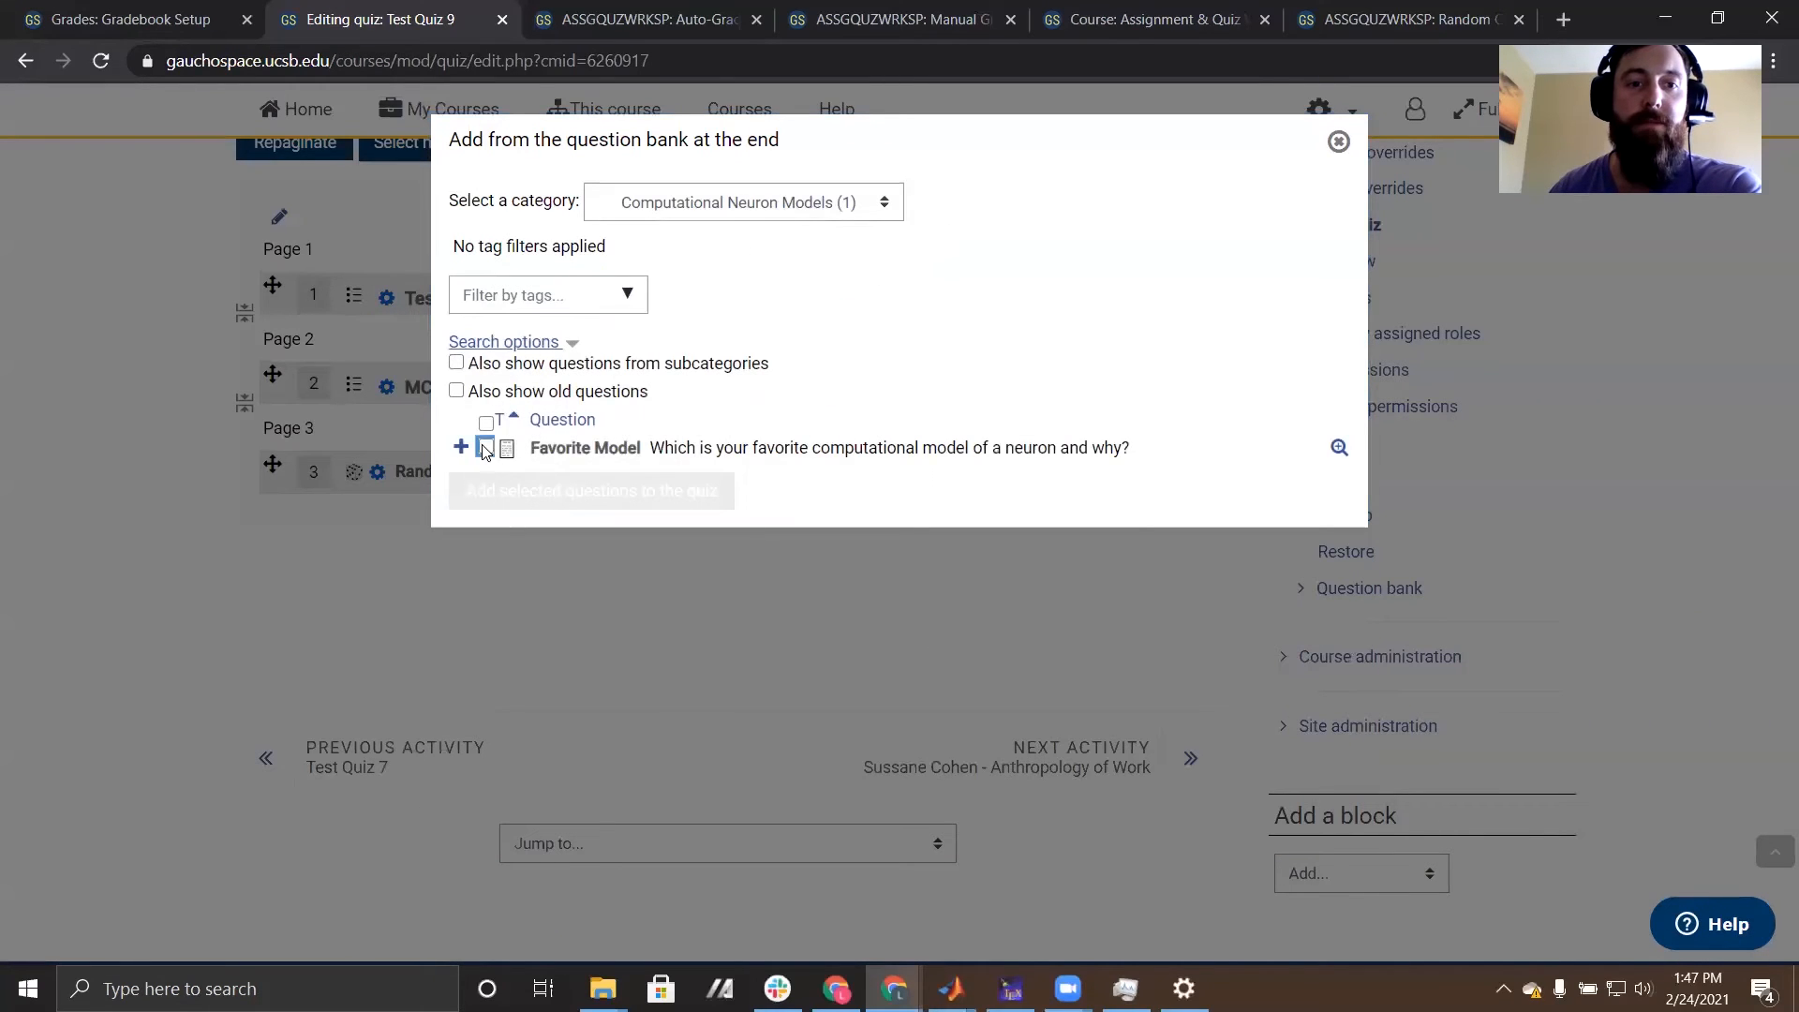
{"action": "left_click", "coordinate": [485, 447]}
{"action": "left_click", "coordinate": [611, 493]}
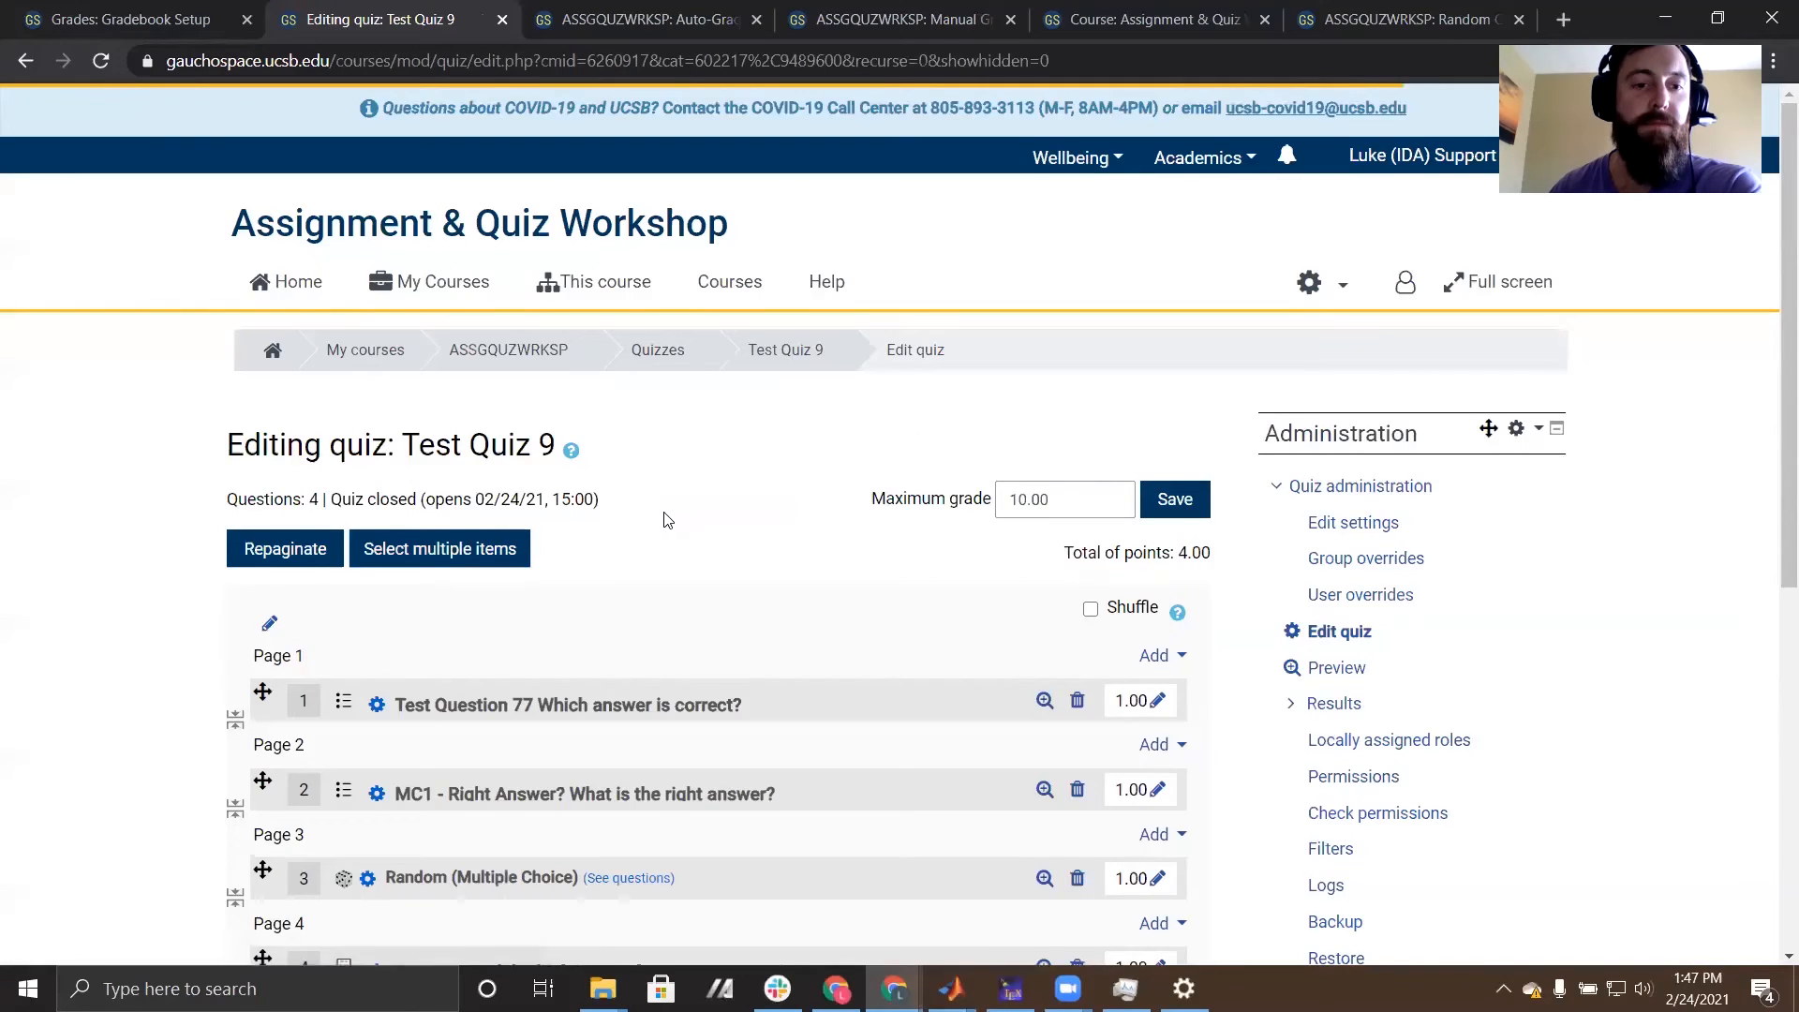
{"action": "scroll", "coordinate": [759, 470], "scroll_direction": "up", "scroll_amount": 5}
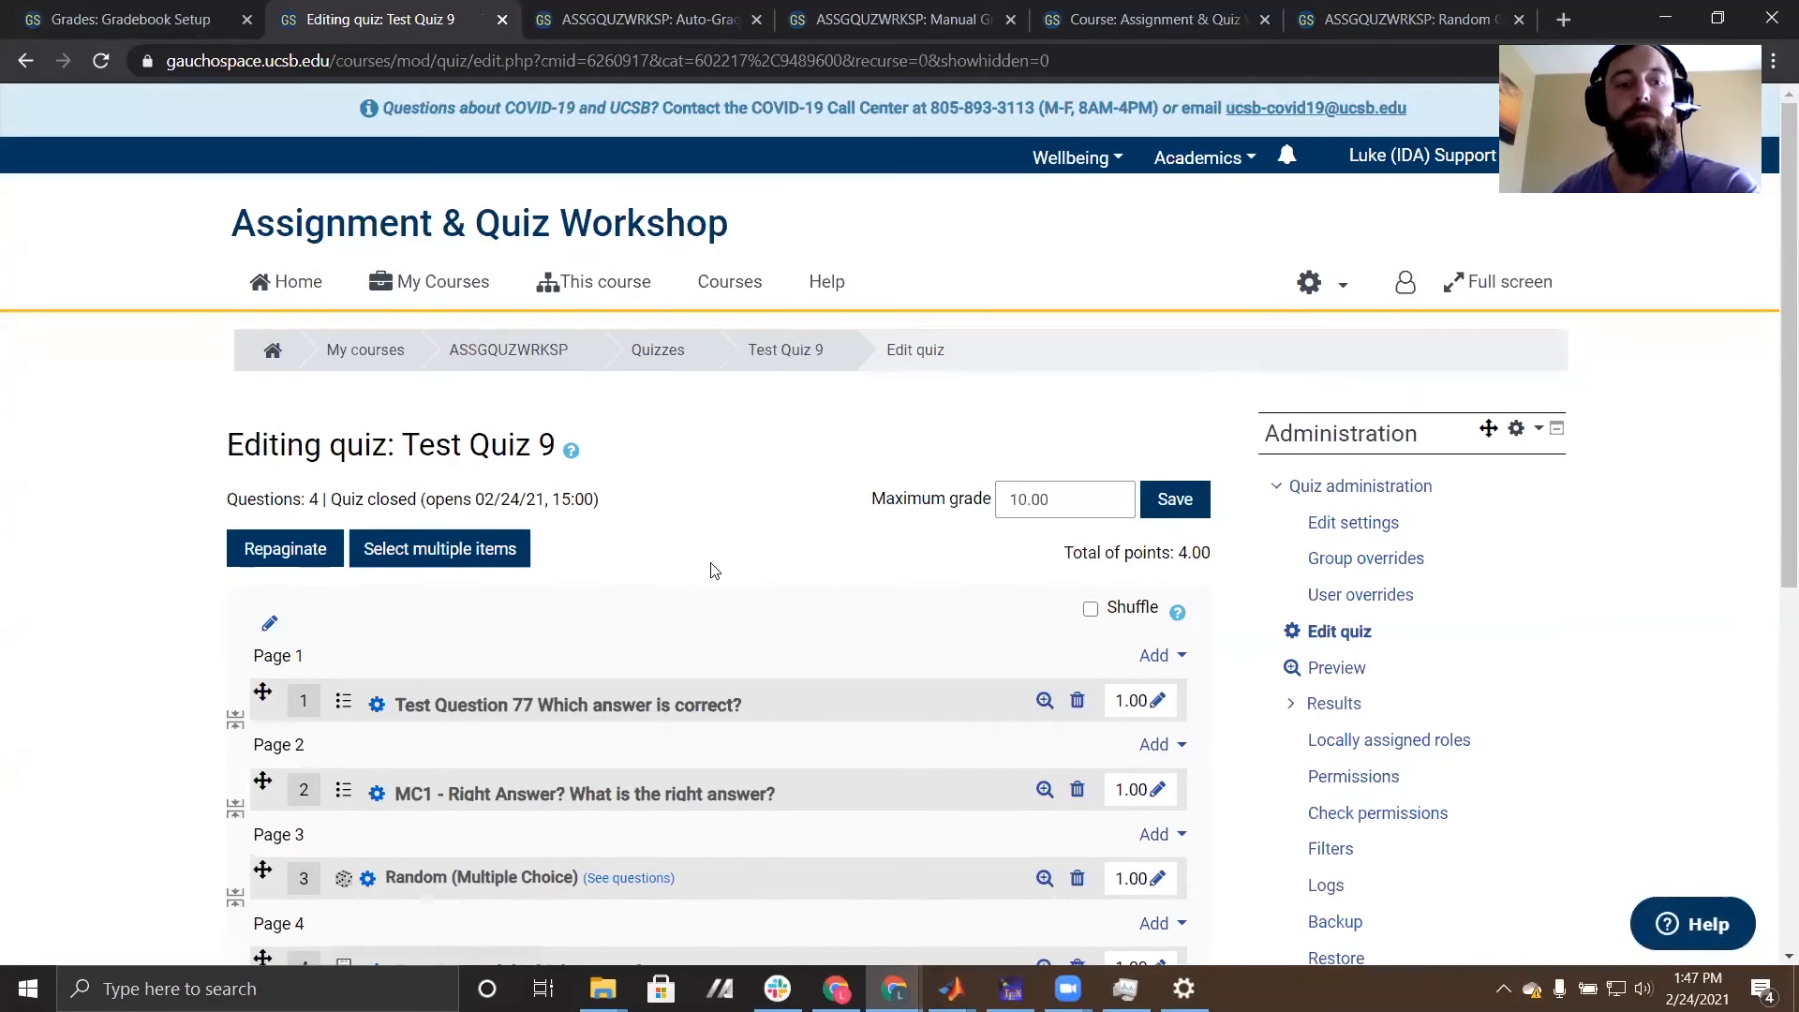
{"action": "scroll", "coordinate": [695, 597], "scroll_direction": "down", "scroll_amount": 1}
{"action": "scroll", "coordinate": [695, 597], "scroll_direction": "down", "scroll_amount": 2}
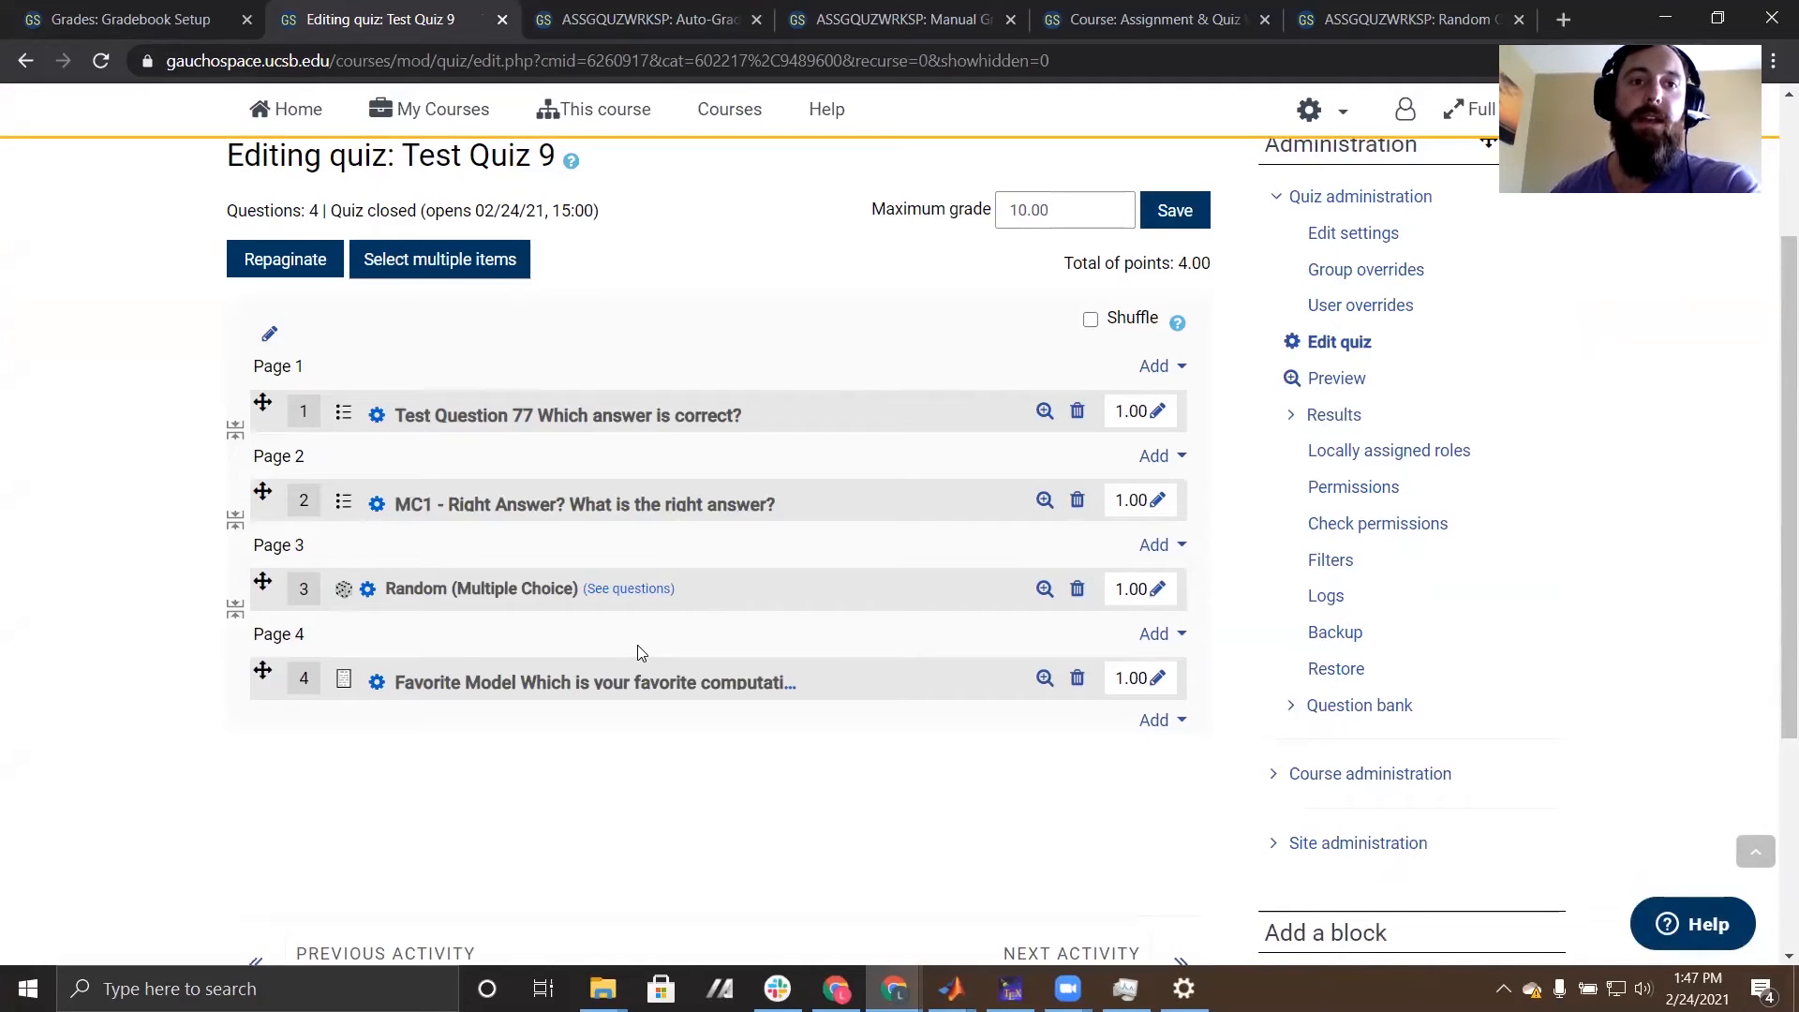
{"action": "scroll", "coordinate": [775, 522], "scroll_direction": "up", "scroll_amount": 4}
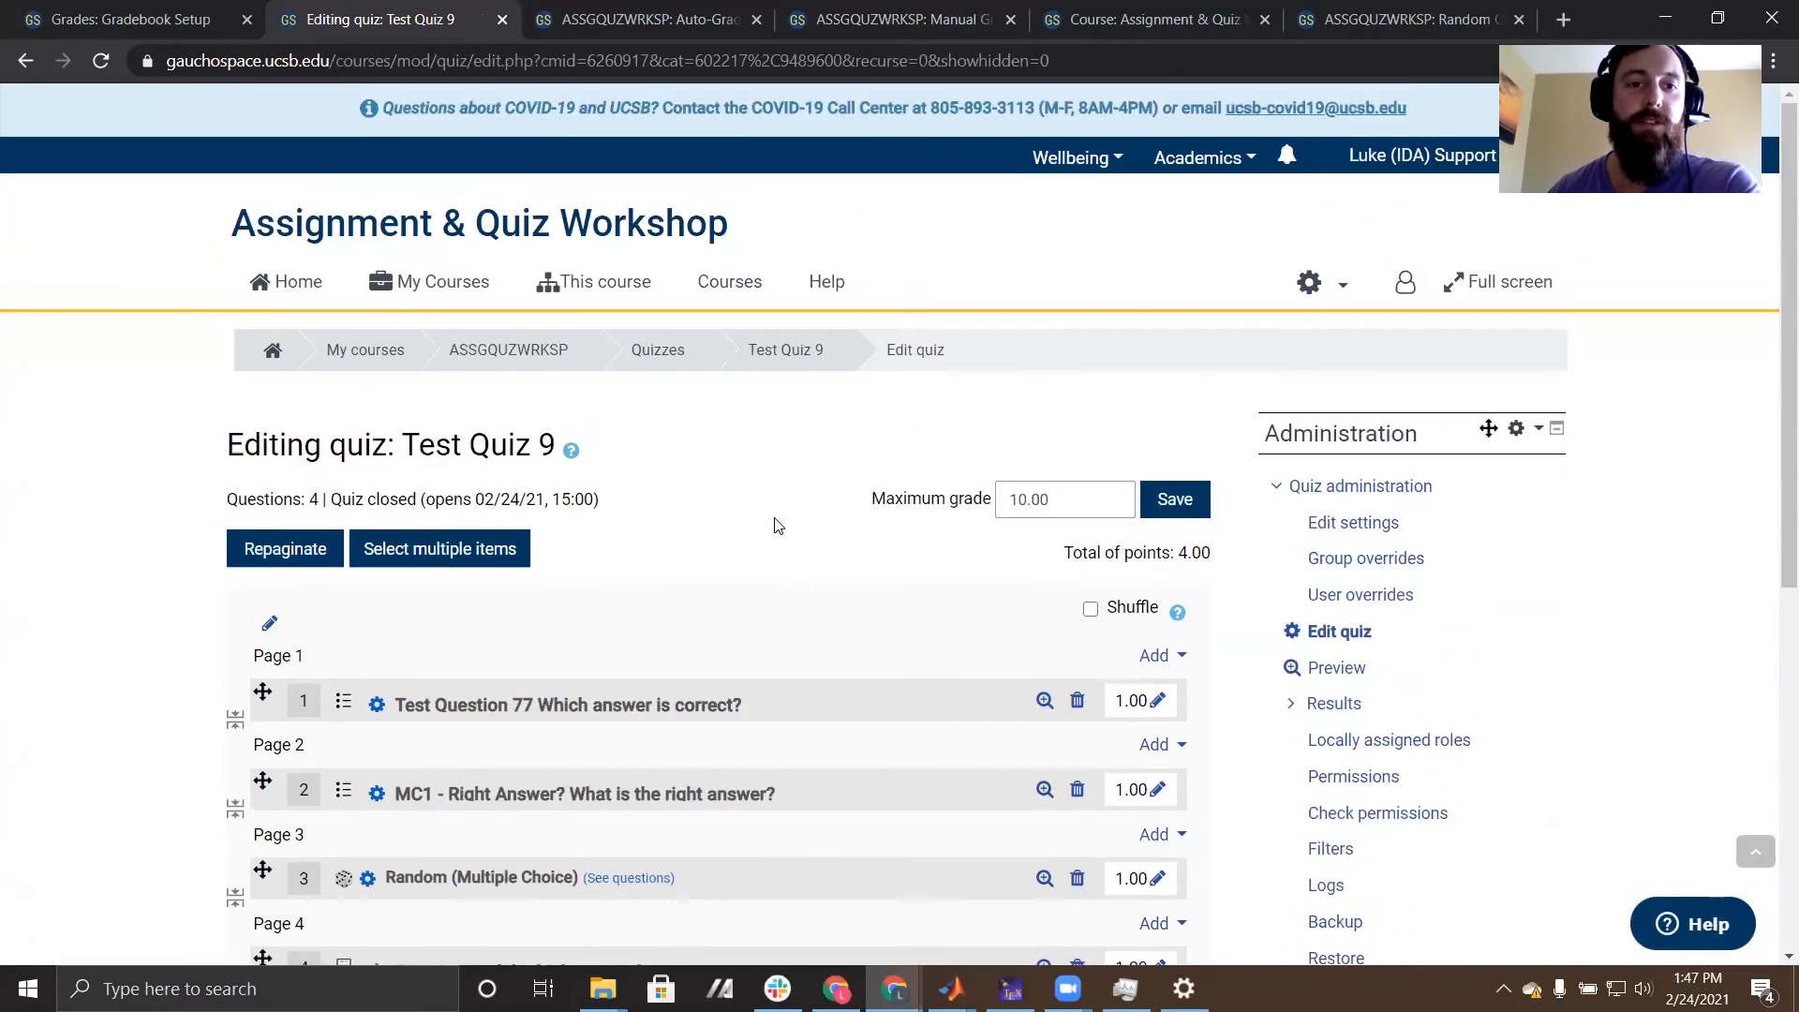
- Go back to the course page, open the Auto-Graded Quiz and preview it
{"action": "left_click", "coordinate": [519, 349]}
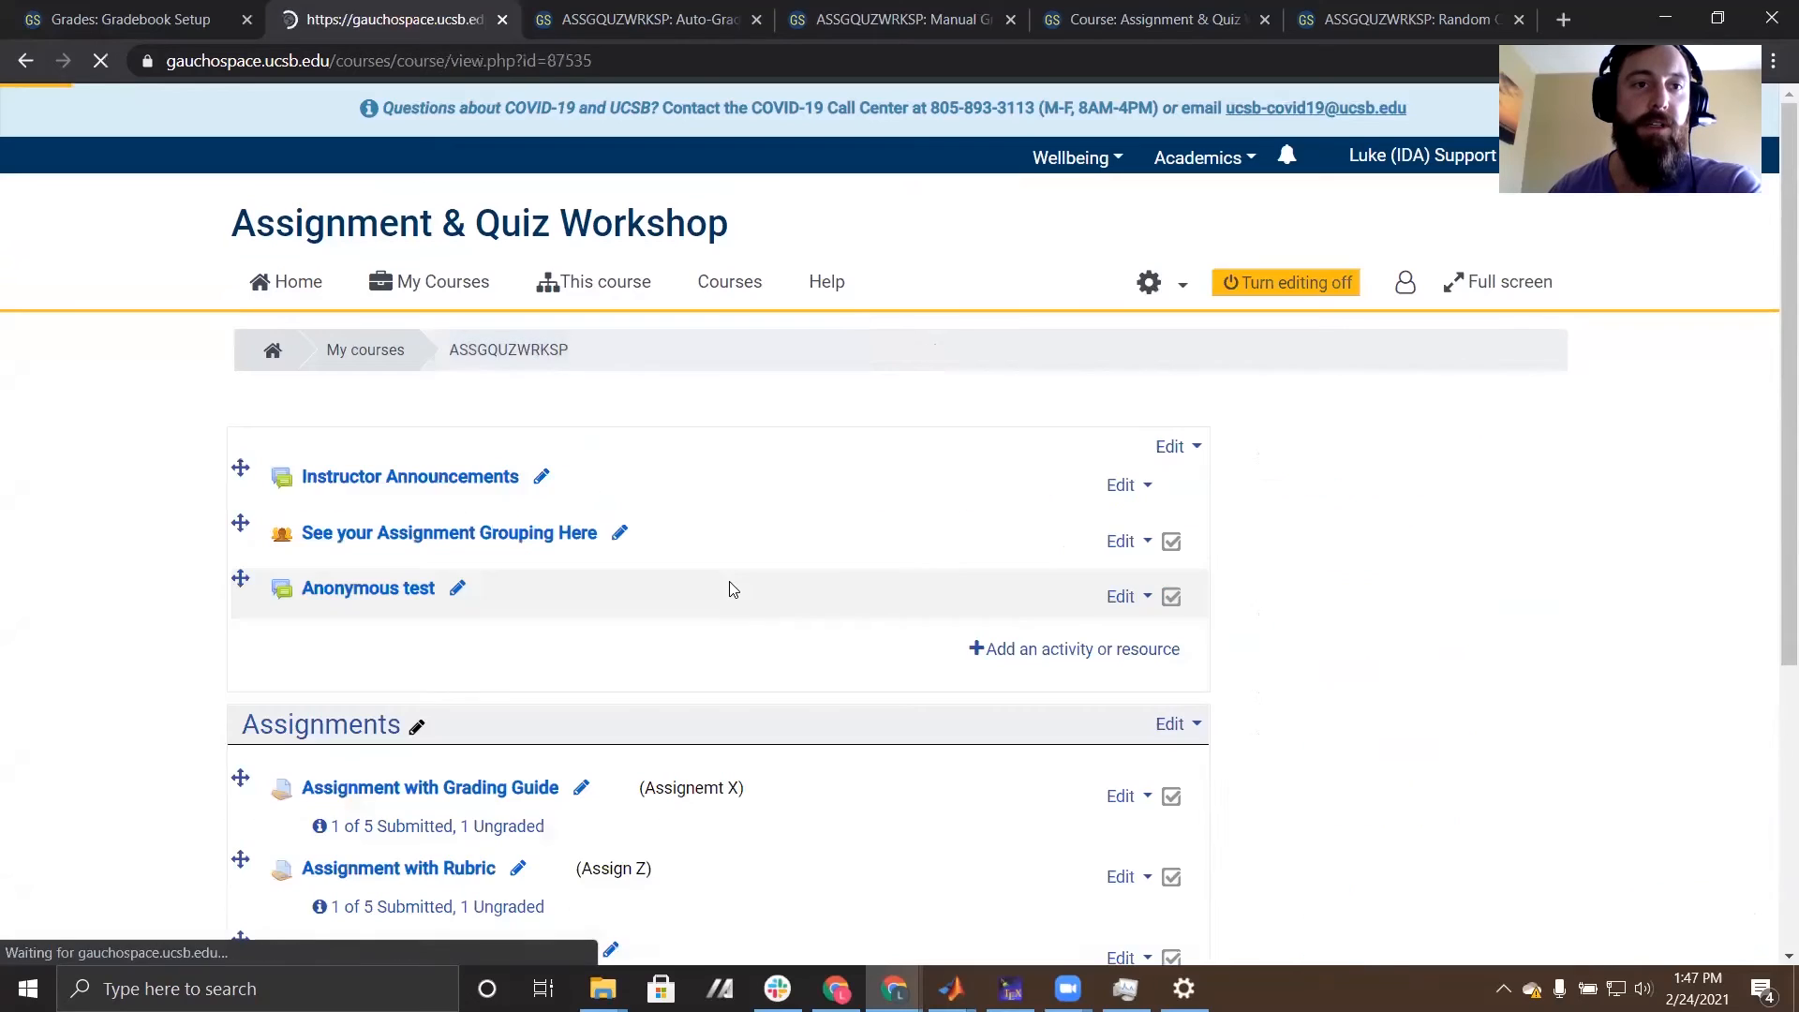
{"action": "scroll", "coordinate": [225, 569], "scroll_direction": "down", "scroll_amount": 4}
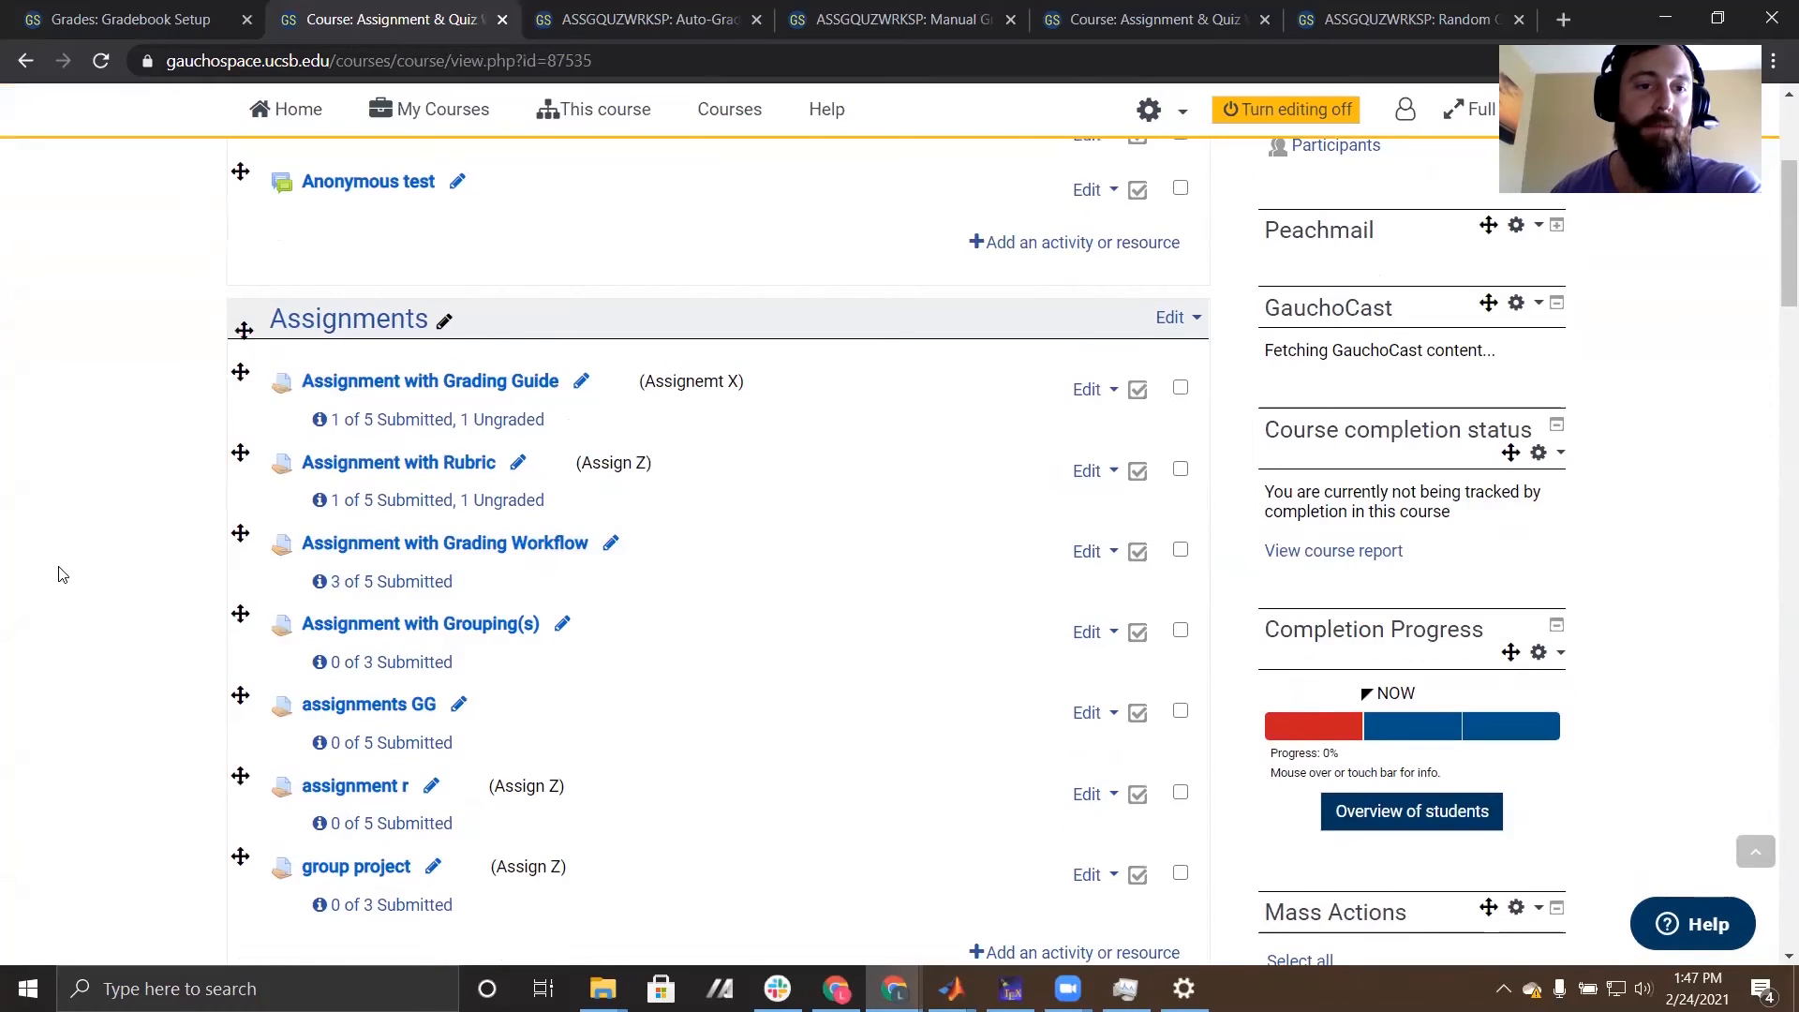
{"action": "scroll", "coordinate": [56, 574], "scroll_direction": "down", "scroll_amount": 8}
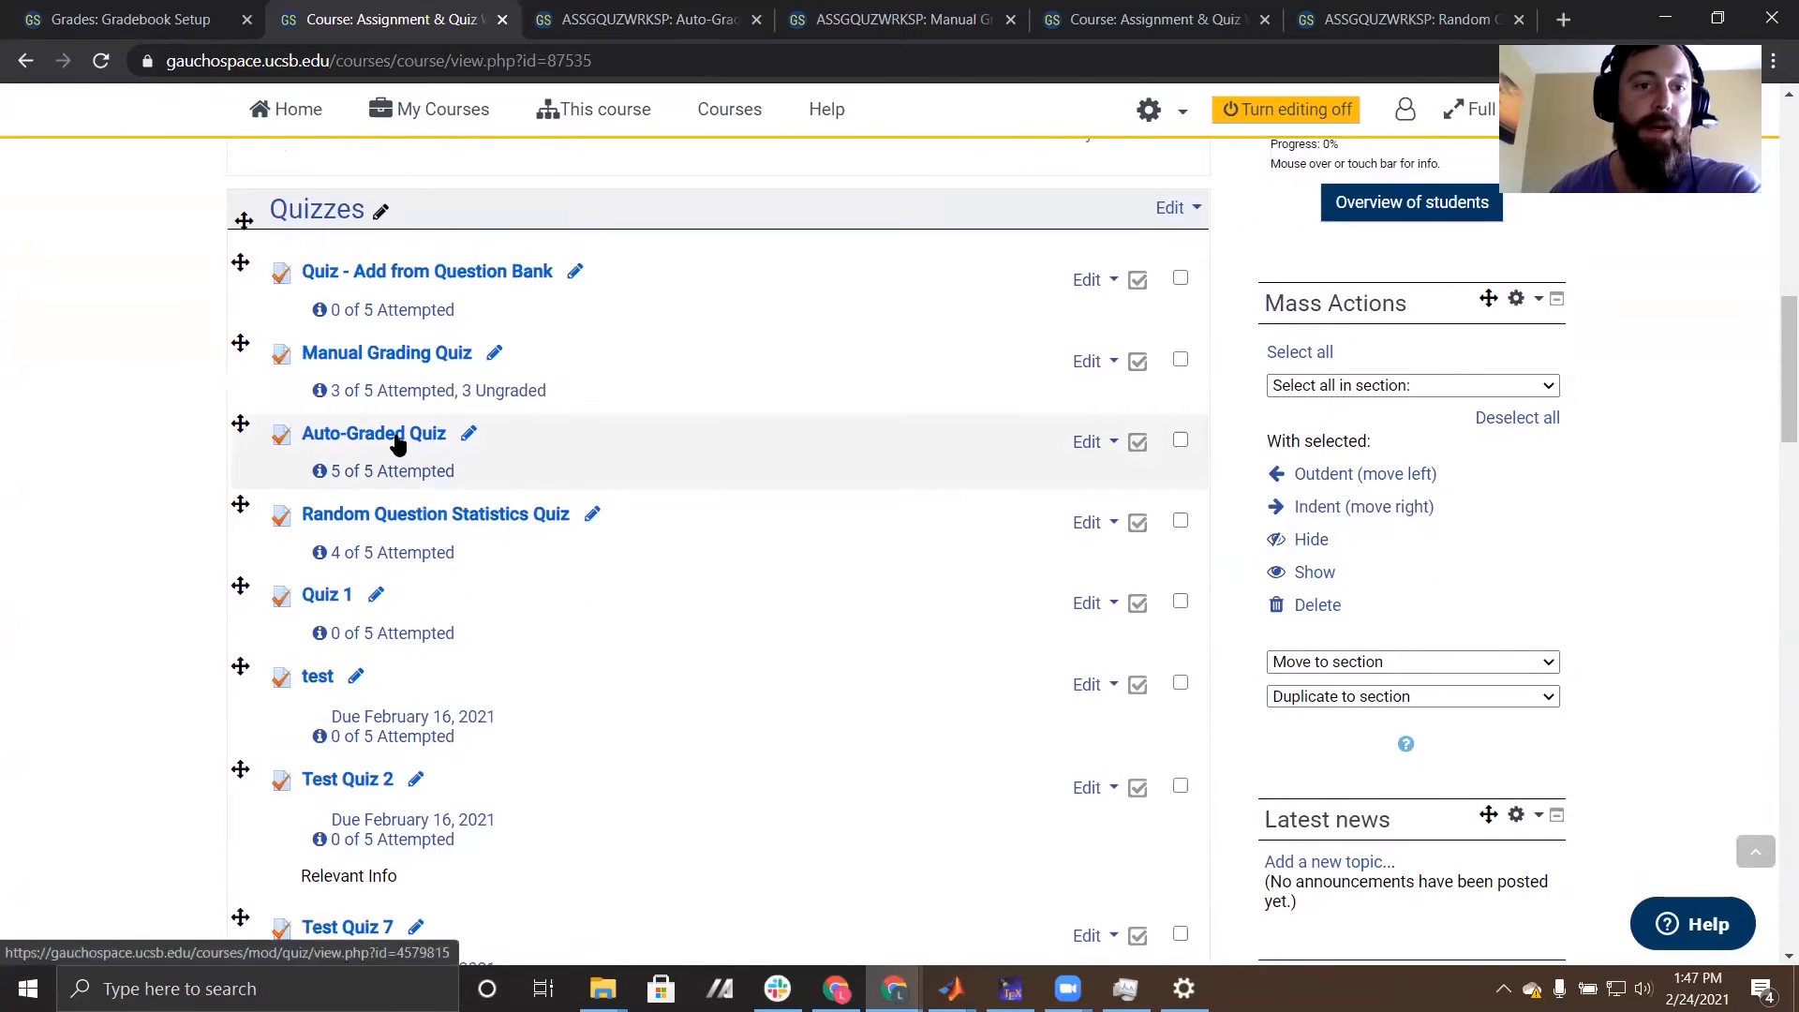
{"action": "left_click", "coordinate": [344, 440]}
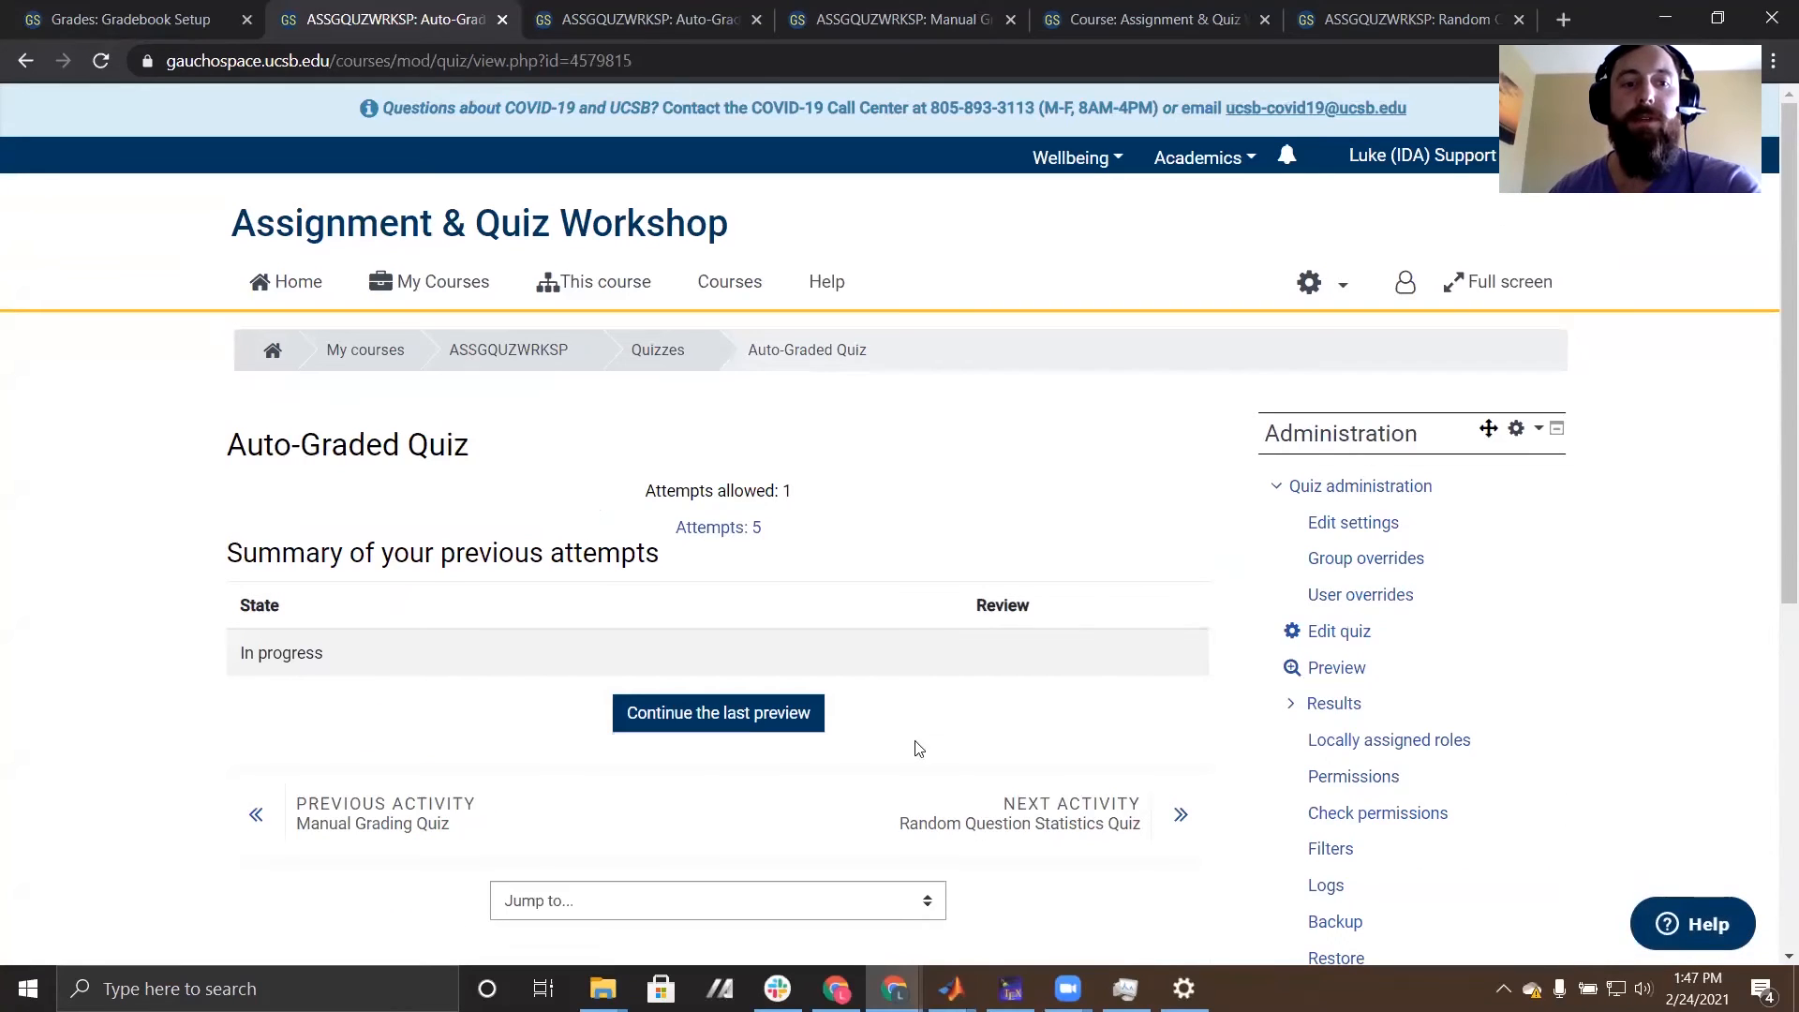
{"action": "scroll", "coordinate": [1073, 466], "scroll_direction": "down", "scroll_amount": 1}
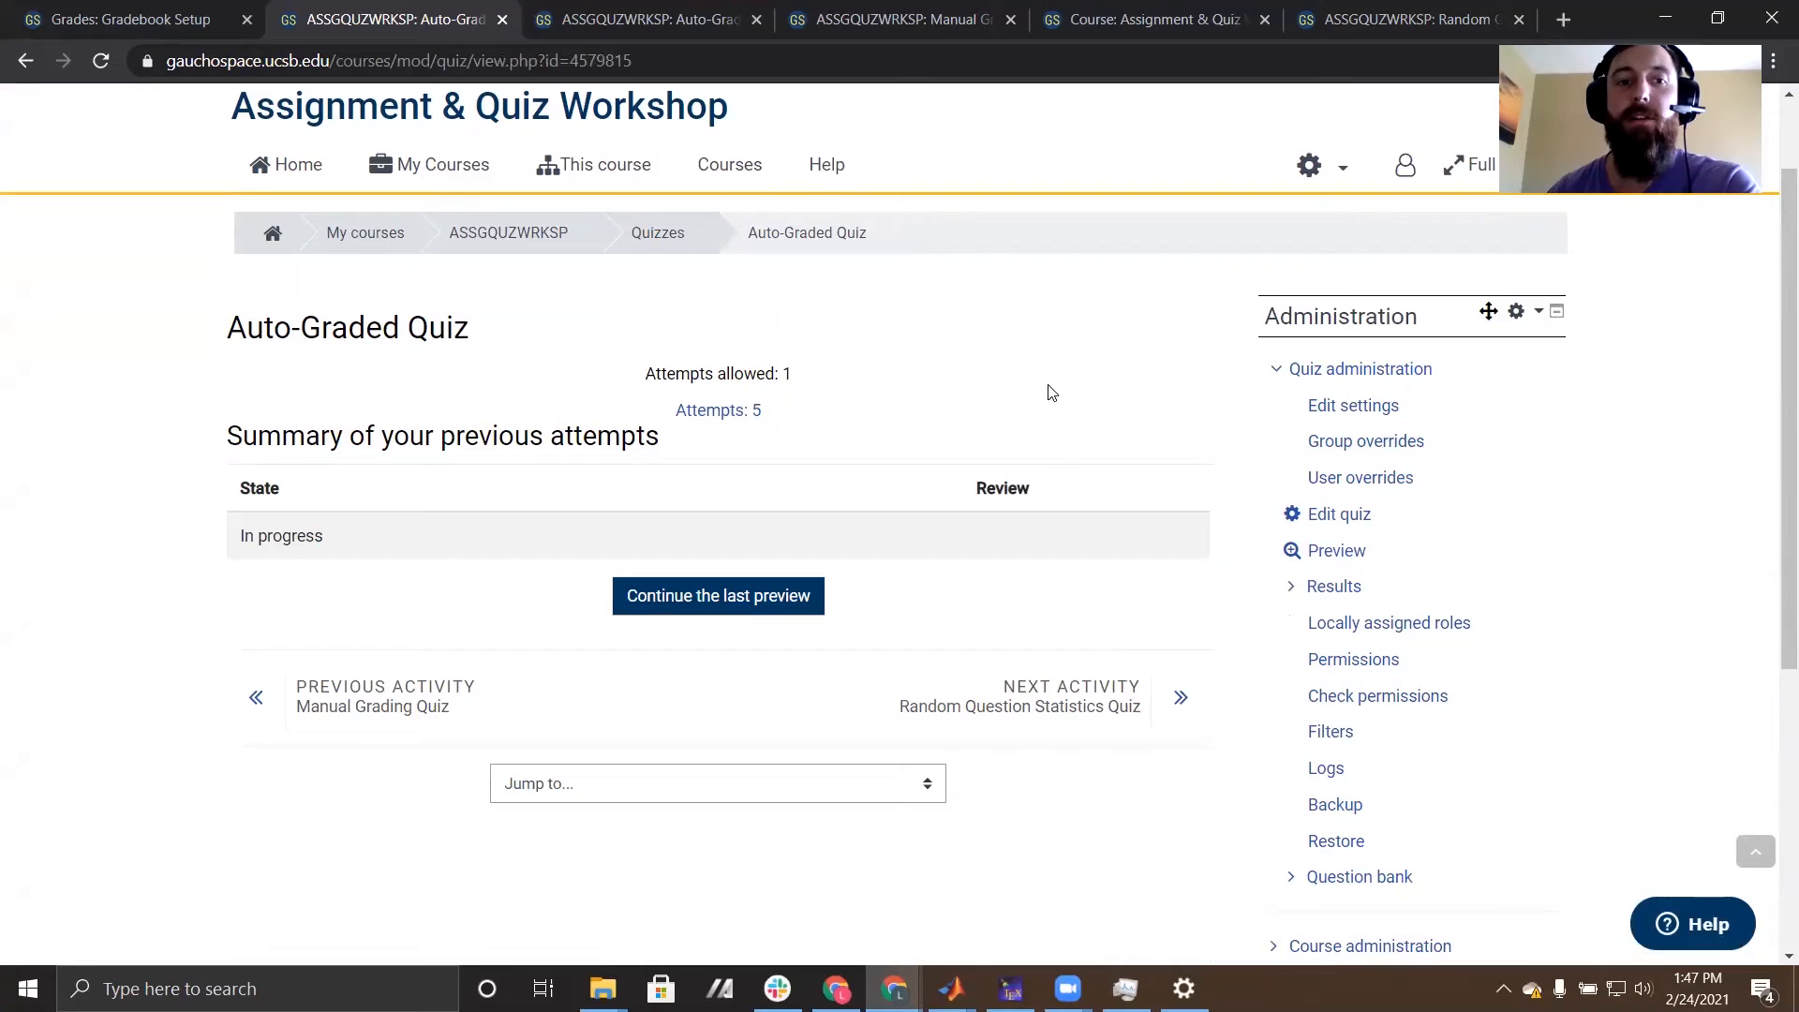
{"action": "left_click", "coordinate": [1337, 554]}
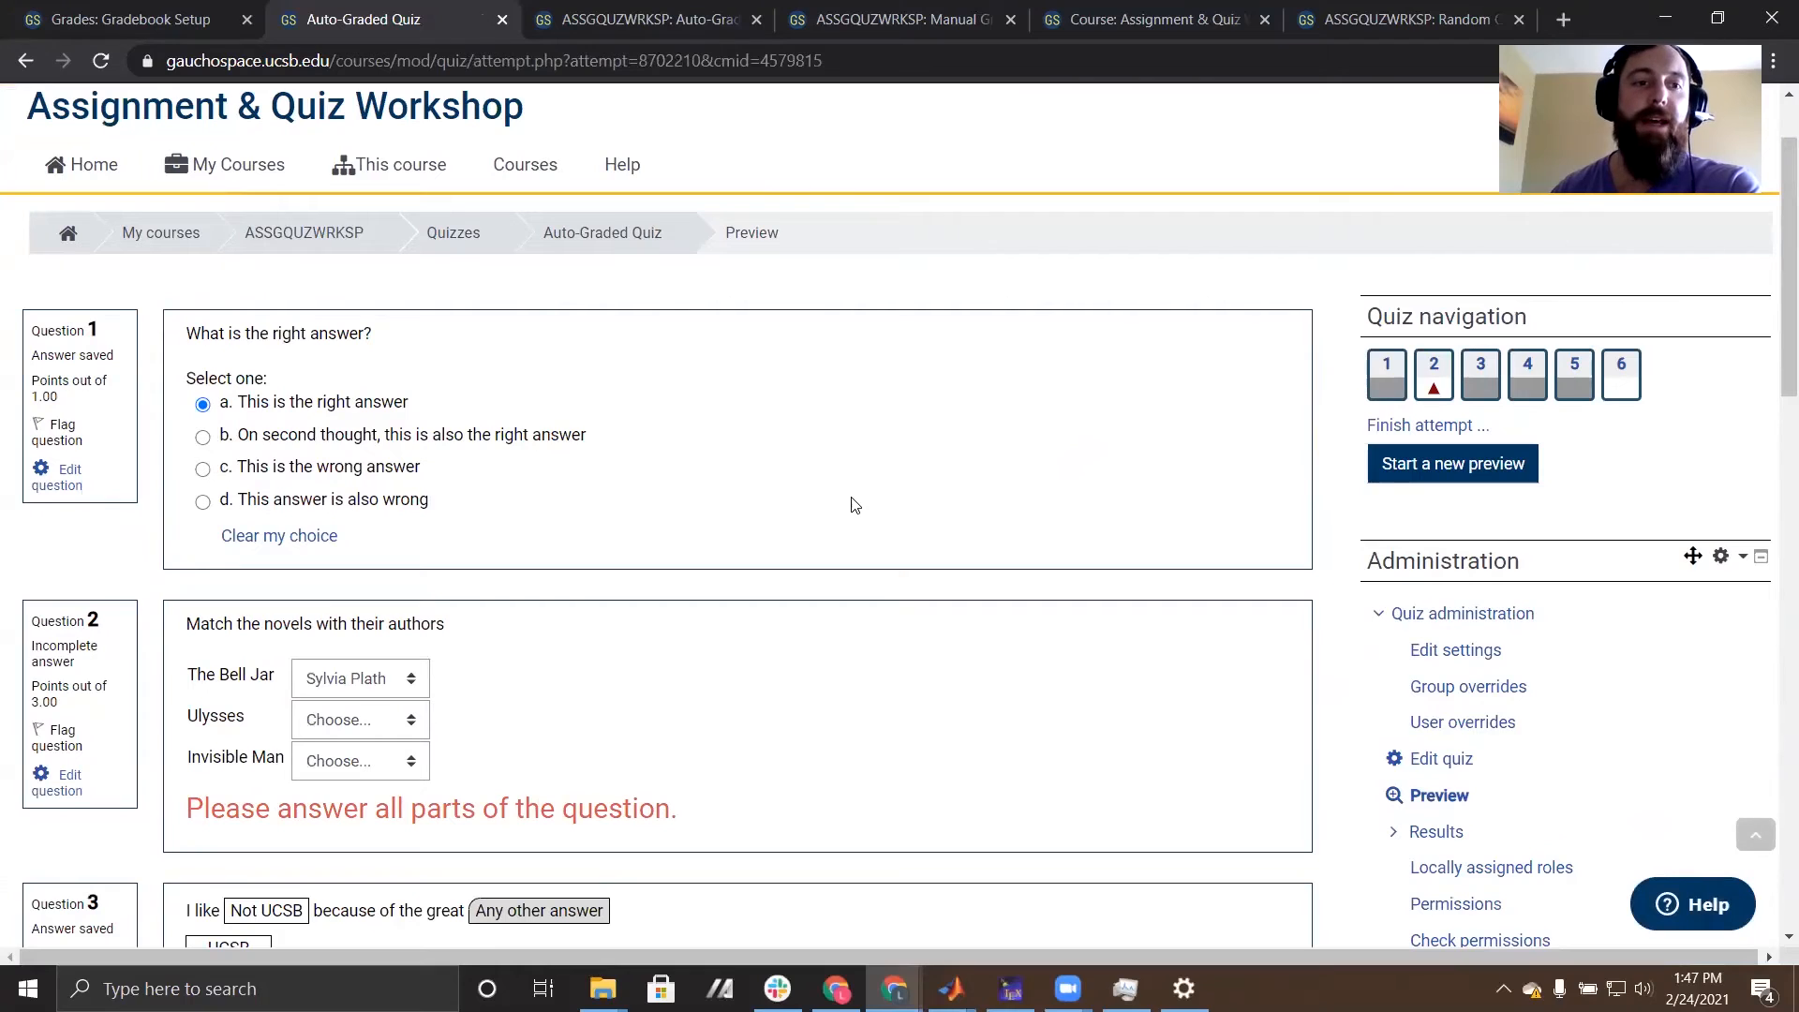
- In the novel-matching question, match Invisible Man with Ralph Ellison and Ulysses with James Joyce
{"action": "scroll", "coordinate": [855, 505], "scroll_direction": "down", "scroll_amount": 3}
{"action": "scroll", "coordinate": [853, 503], "scroll_direction": "up", "scroll_amount": 1}
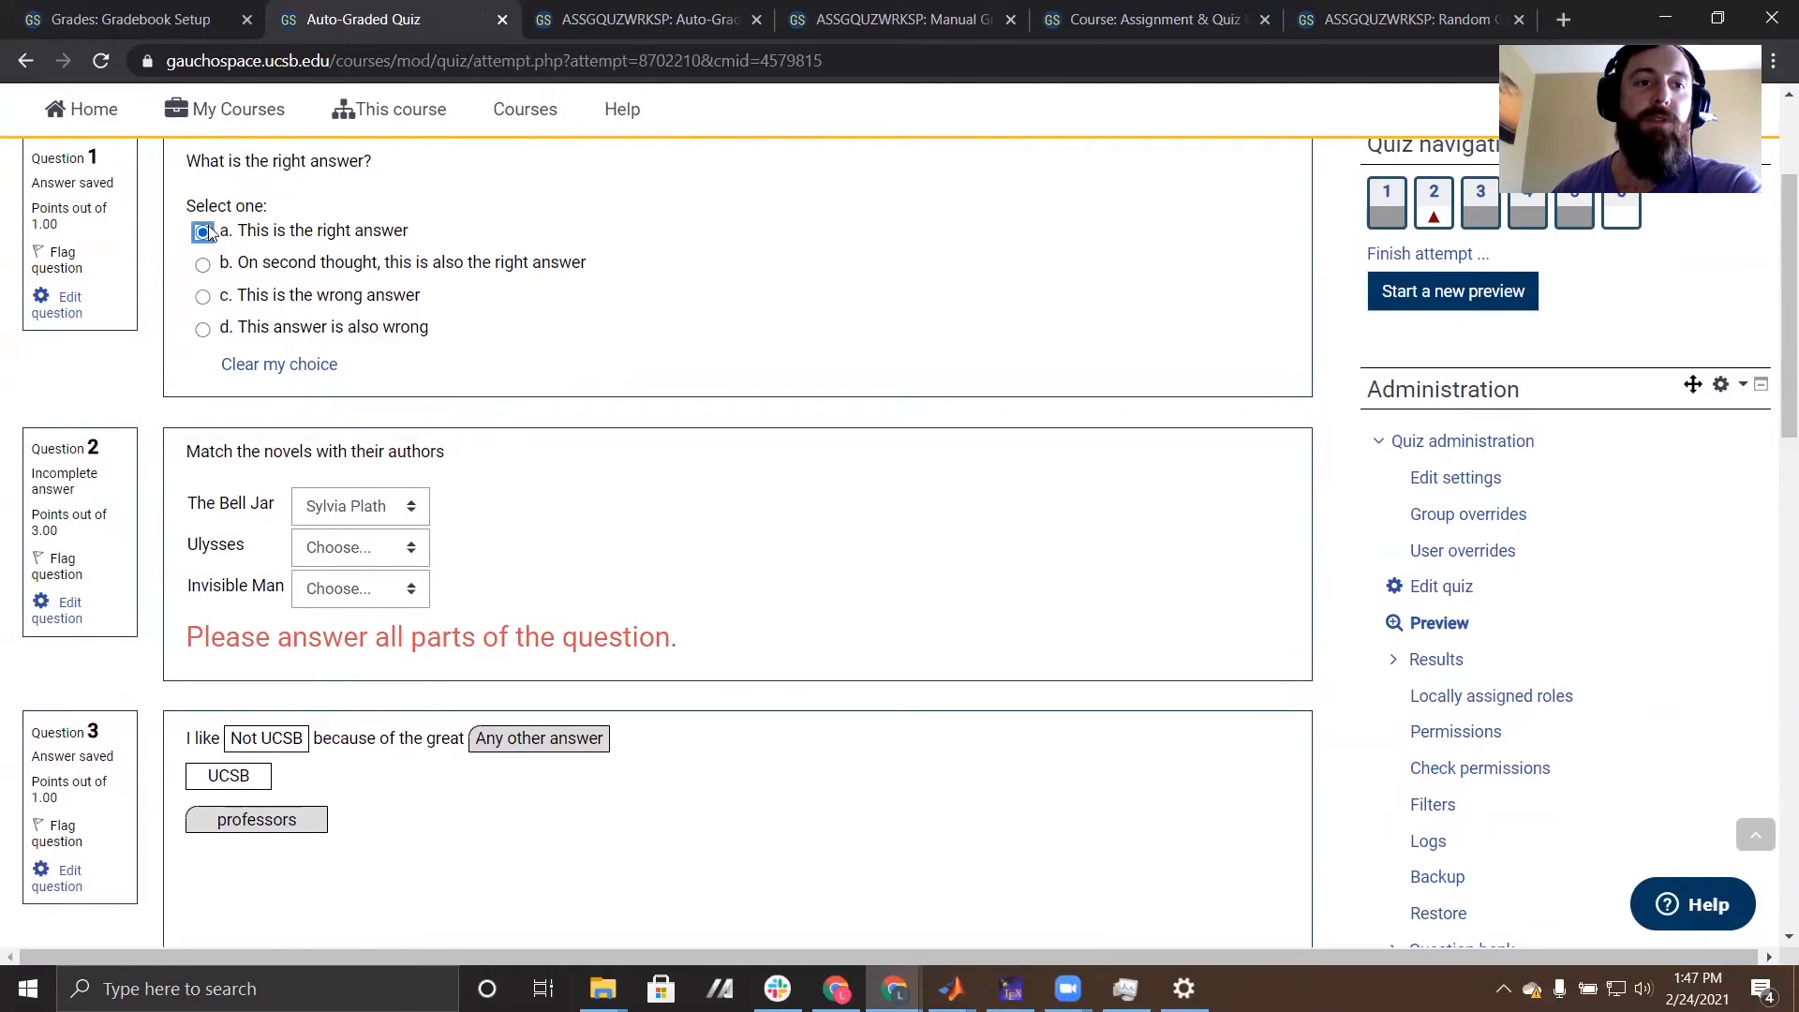
{"action": "scroll", "coordinate": [863, 403], "scroll_direction": "down", "scroll_amount": 1}
{"action": "left_click", "coordinate": [363, 391]}
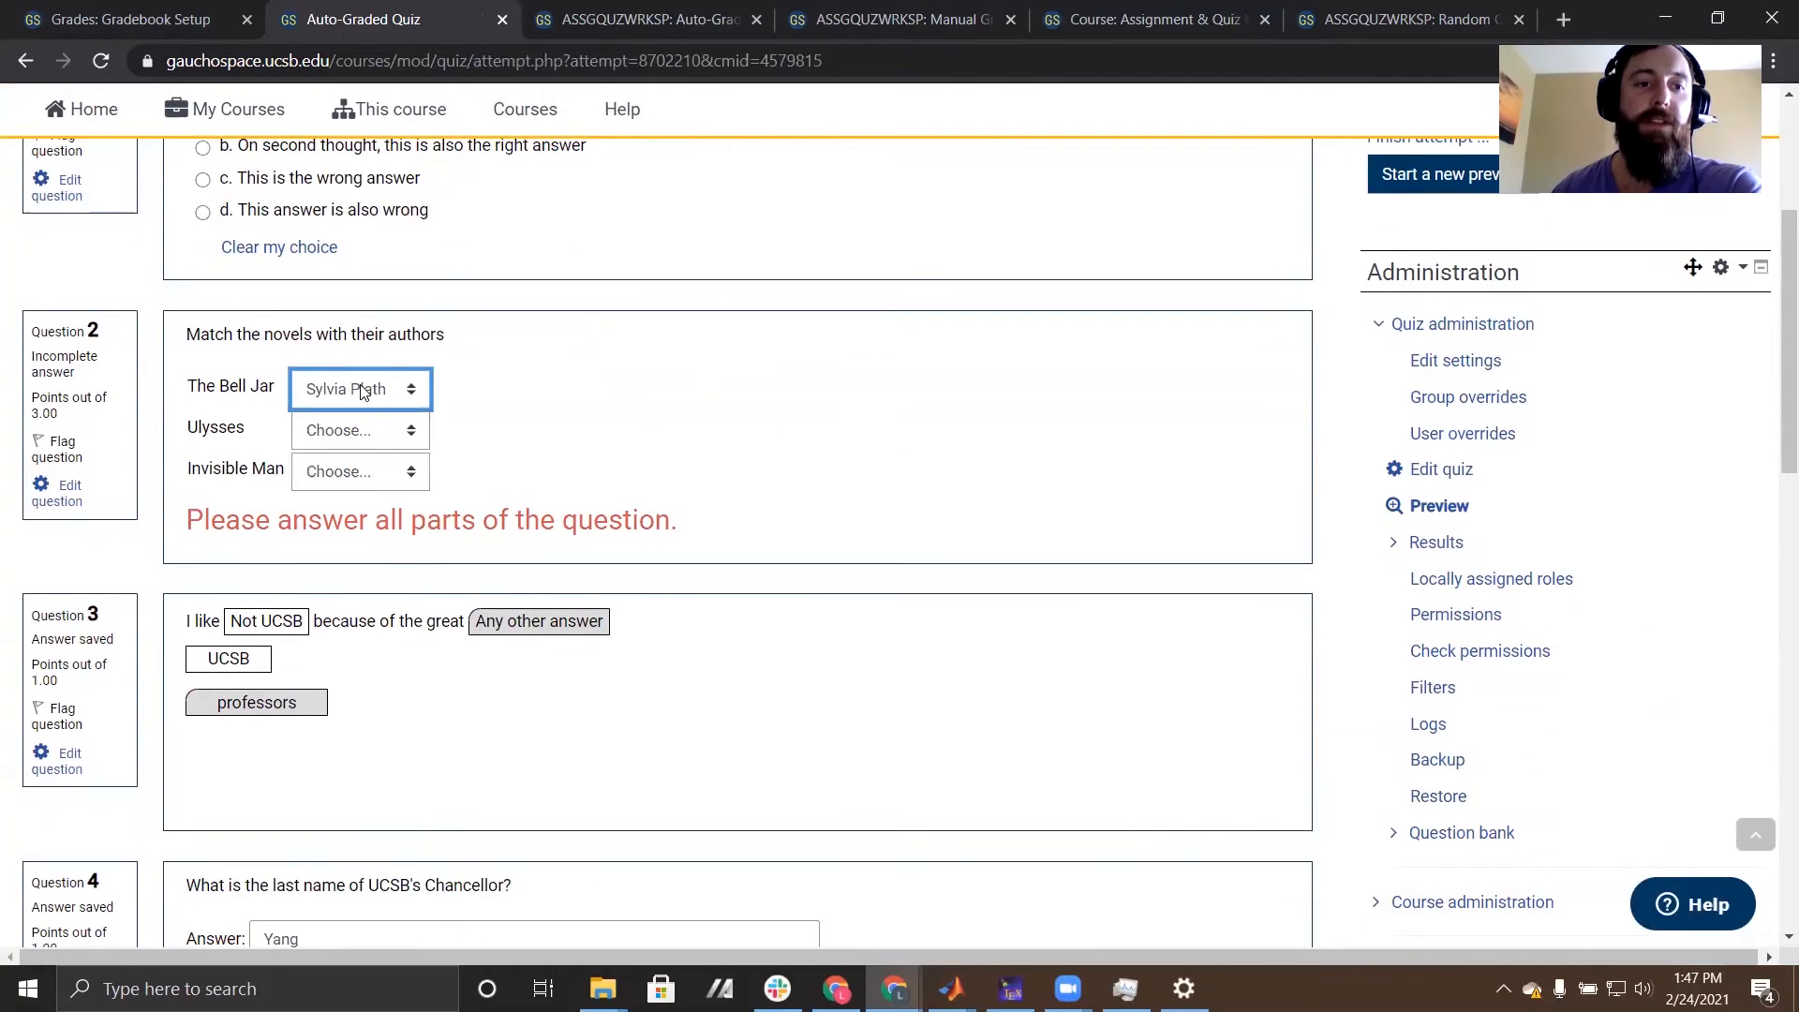
{"action": "left_click", "coordinate": [371, 471]}
{"action": "left_click", "coordinate": [375, 537]}
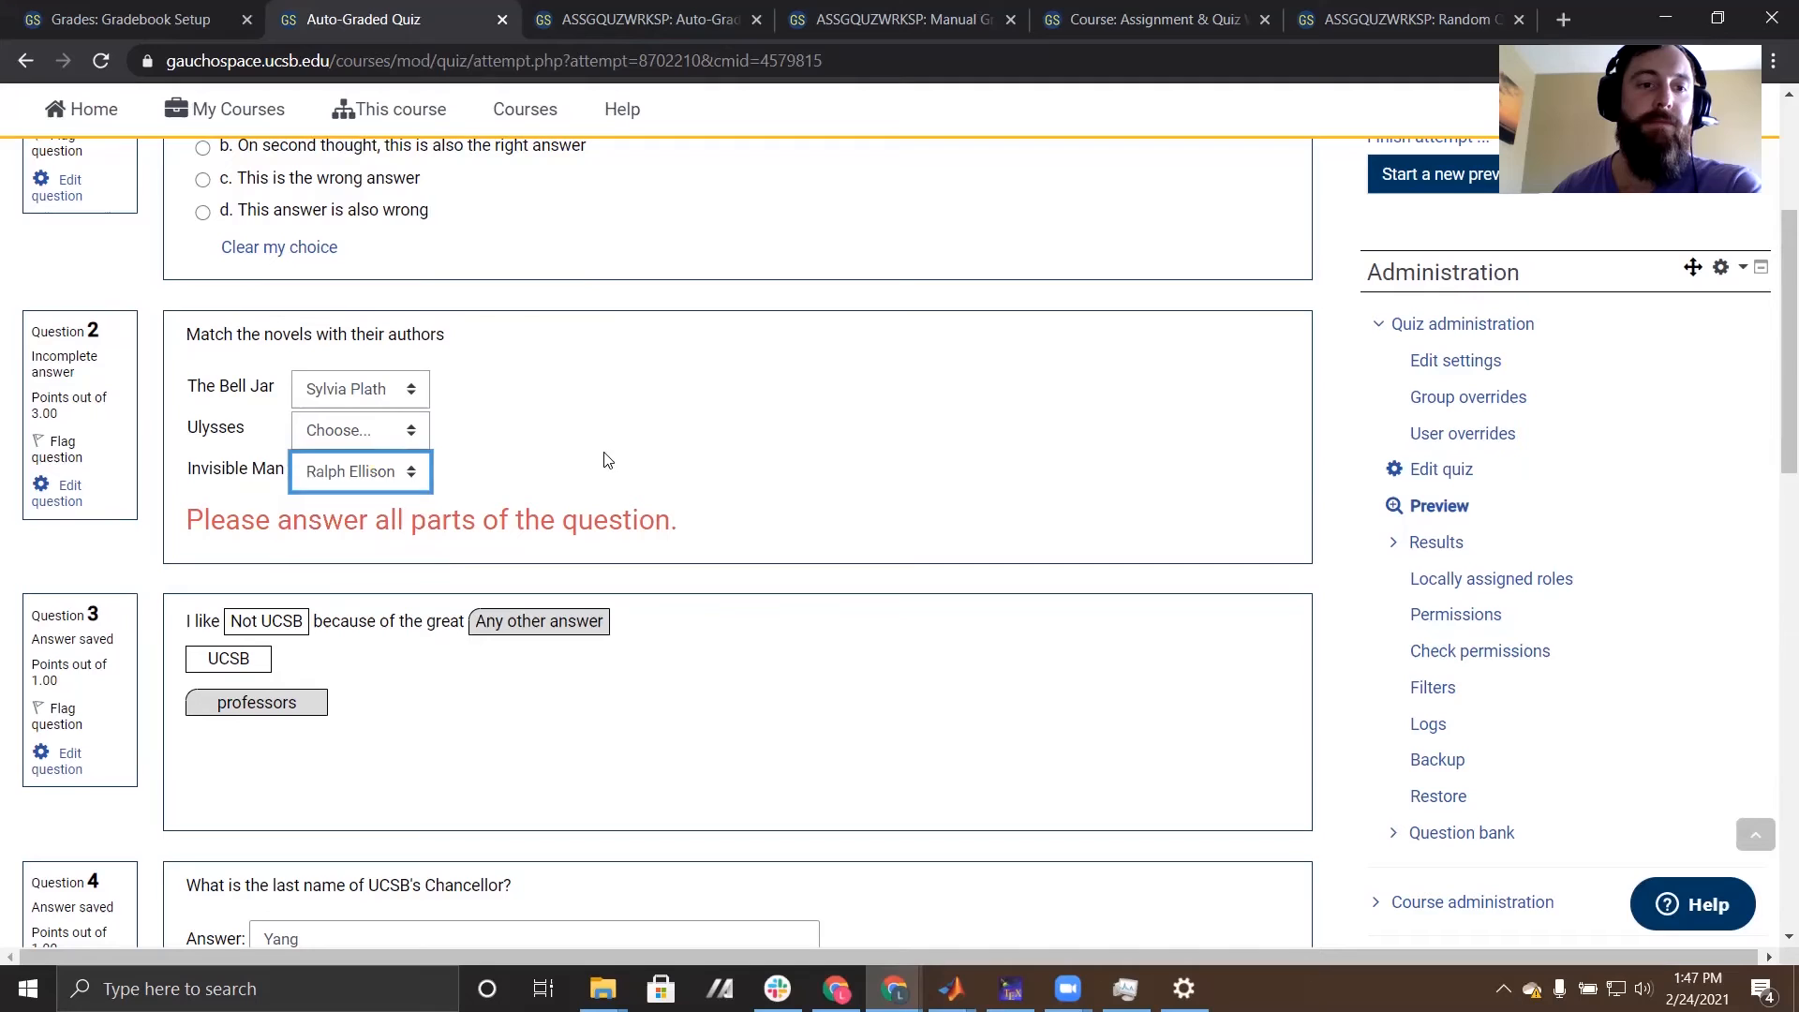
{"action": "left_click", "coordinate": [405, 444]}
{"action": "left_click", "coordinate": [367, 512]}
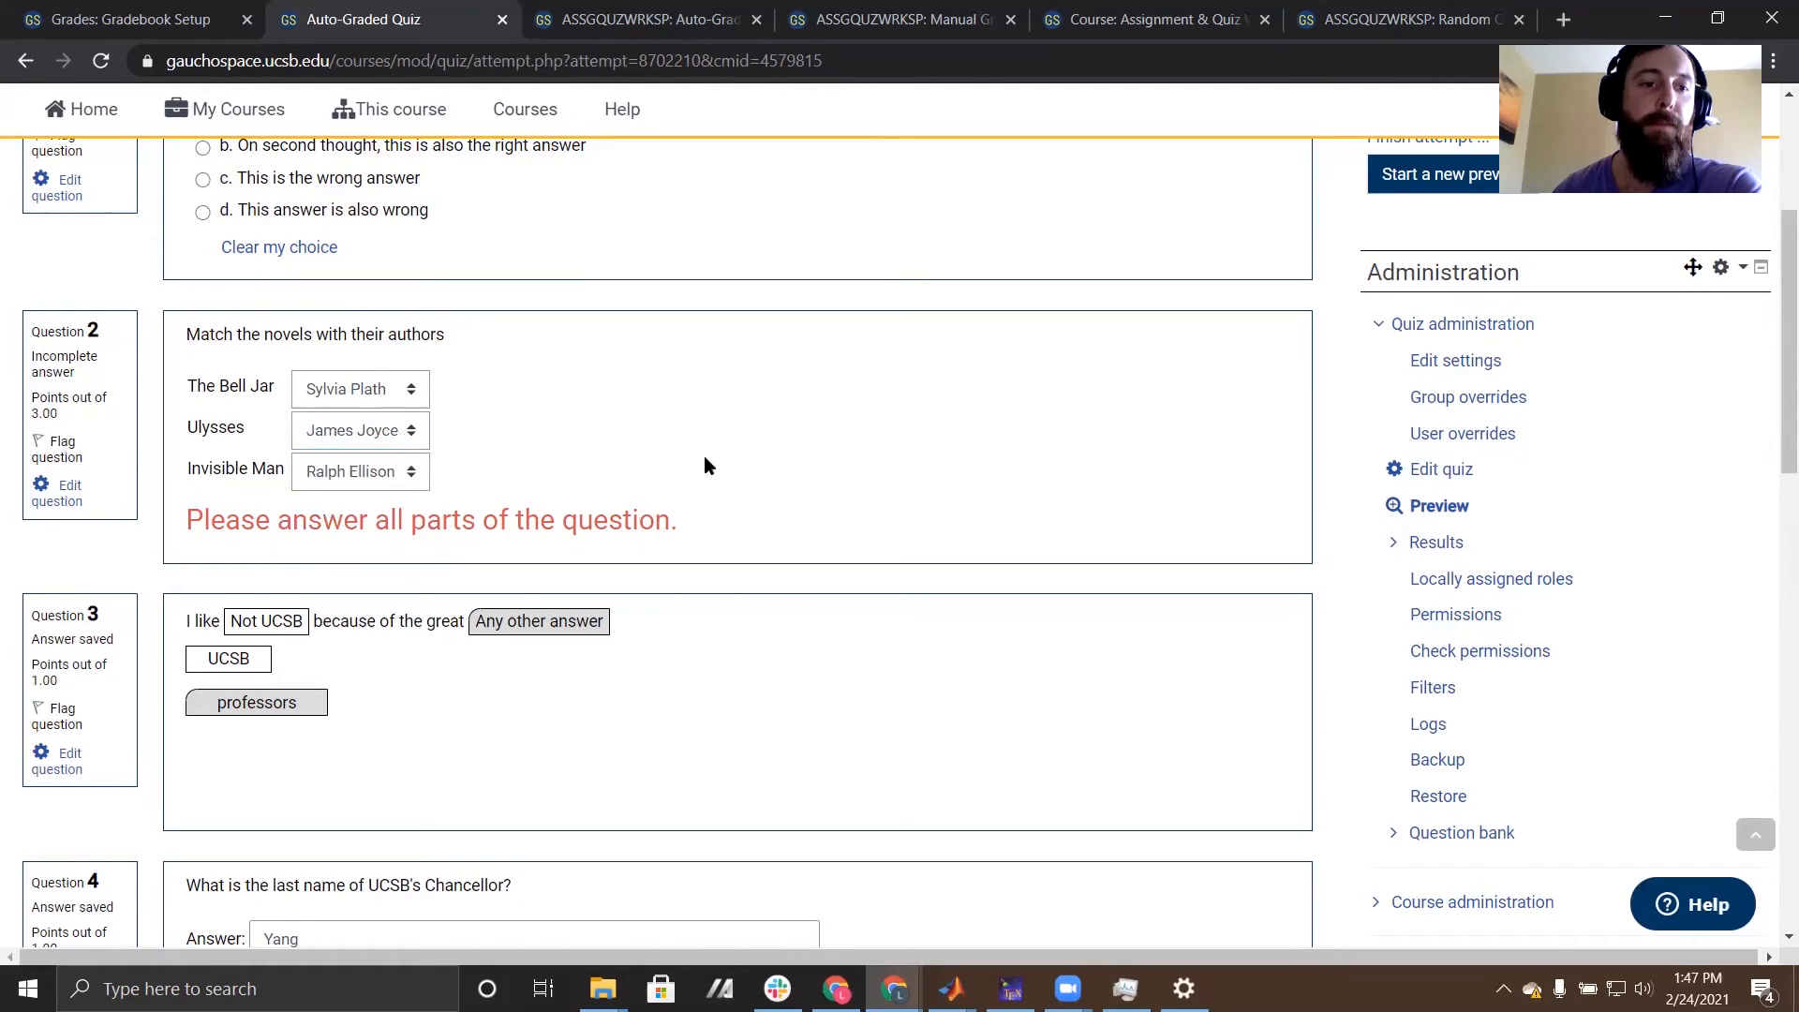
- Fill the blanks of question 3 with "UCSB" and "professors", and go to the answer field of question 4
{"action": "scroll", "coordinate": [704, 466], "scroll_direction": "down", "scroll_amount": 4}
{"action": "left_click_drag", "start_coordinate": [232, 306], "coordinate": [267, 271]}
{"action": "left_click_drag", "start_coordinate": [286, 356], "coordinate": [553, 276]}
{"action": "scroll", "coordinate": [884, 406], "scroll_direction": "down", "scroll_amount": 3}
{"action": "left_click", "coordinate": [322, 349]}
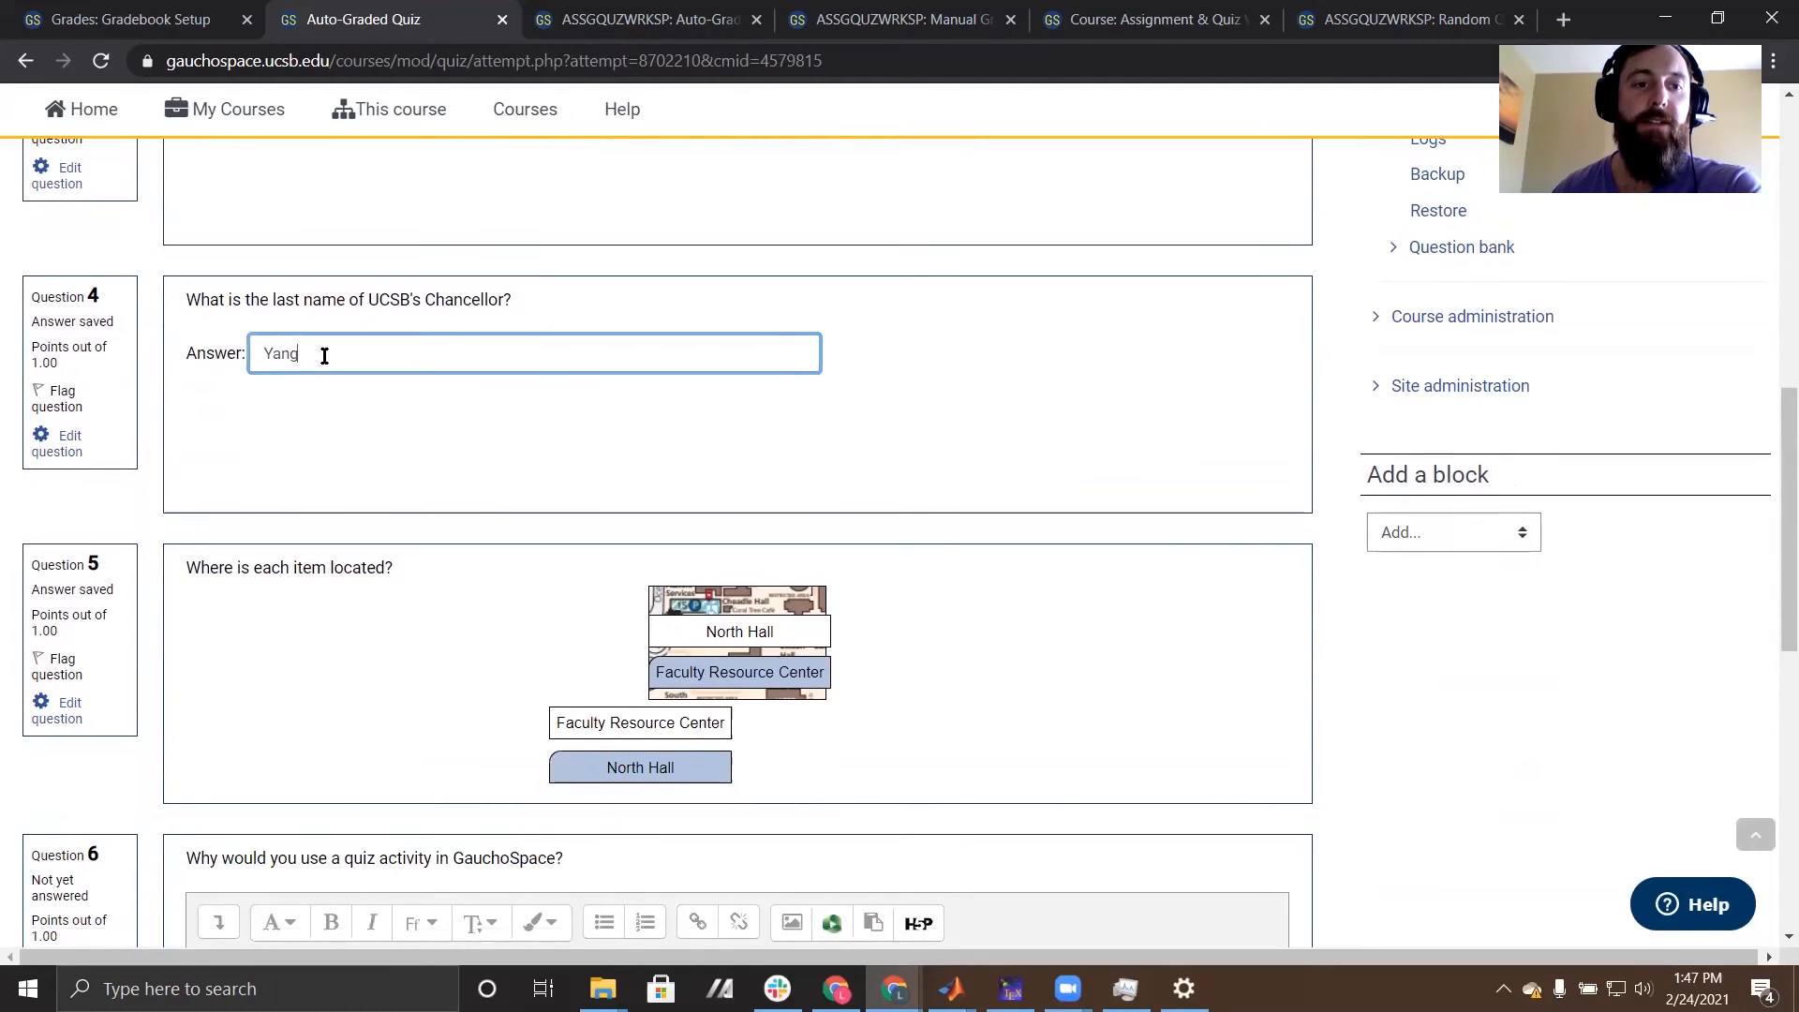
- In question 5, place the Faculty Resource Center label in the map's upper drop zone and North Hall in the lower one
{"action": "scroll", "coordinate": [322, 349], "scroll_direction": "down", "scroll_amount": 5}
{"action": "scroll", "coordinate": [747, 298], "scroll_direction": "up", "scroll_amount": 2}
{"action": "left_click_drag", "start_coordinate": [649, 368], "coordinate": [747, 283]}
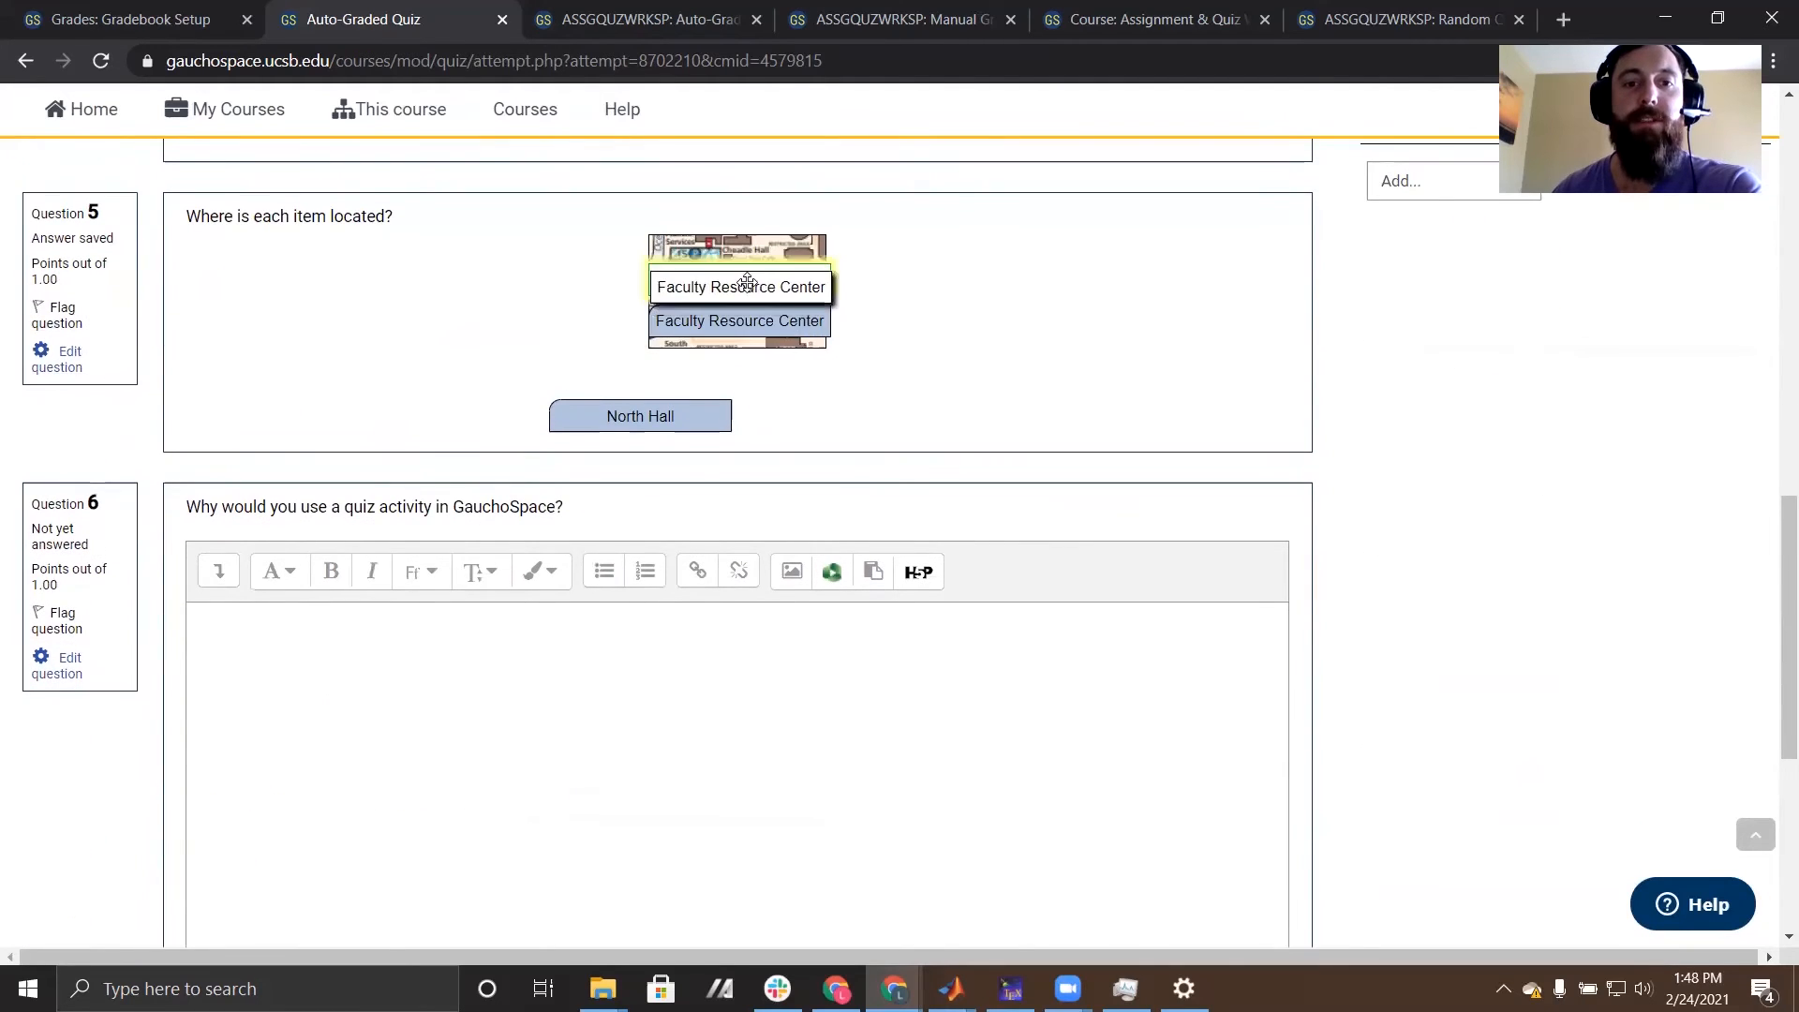
{"action": "left_click_drag", "start_coordinate": [640, 416], "coordinate": [726, 324]}
- Leave essay question 6 blank and finish the preview attempt to reach its summary
{"action": "scroll", "coordinate": [437, 424], "scroll_direction": "down", "scroll_amount": 4}
{"action": "left_click", "coordinate": [592, 405]}
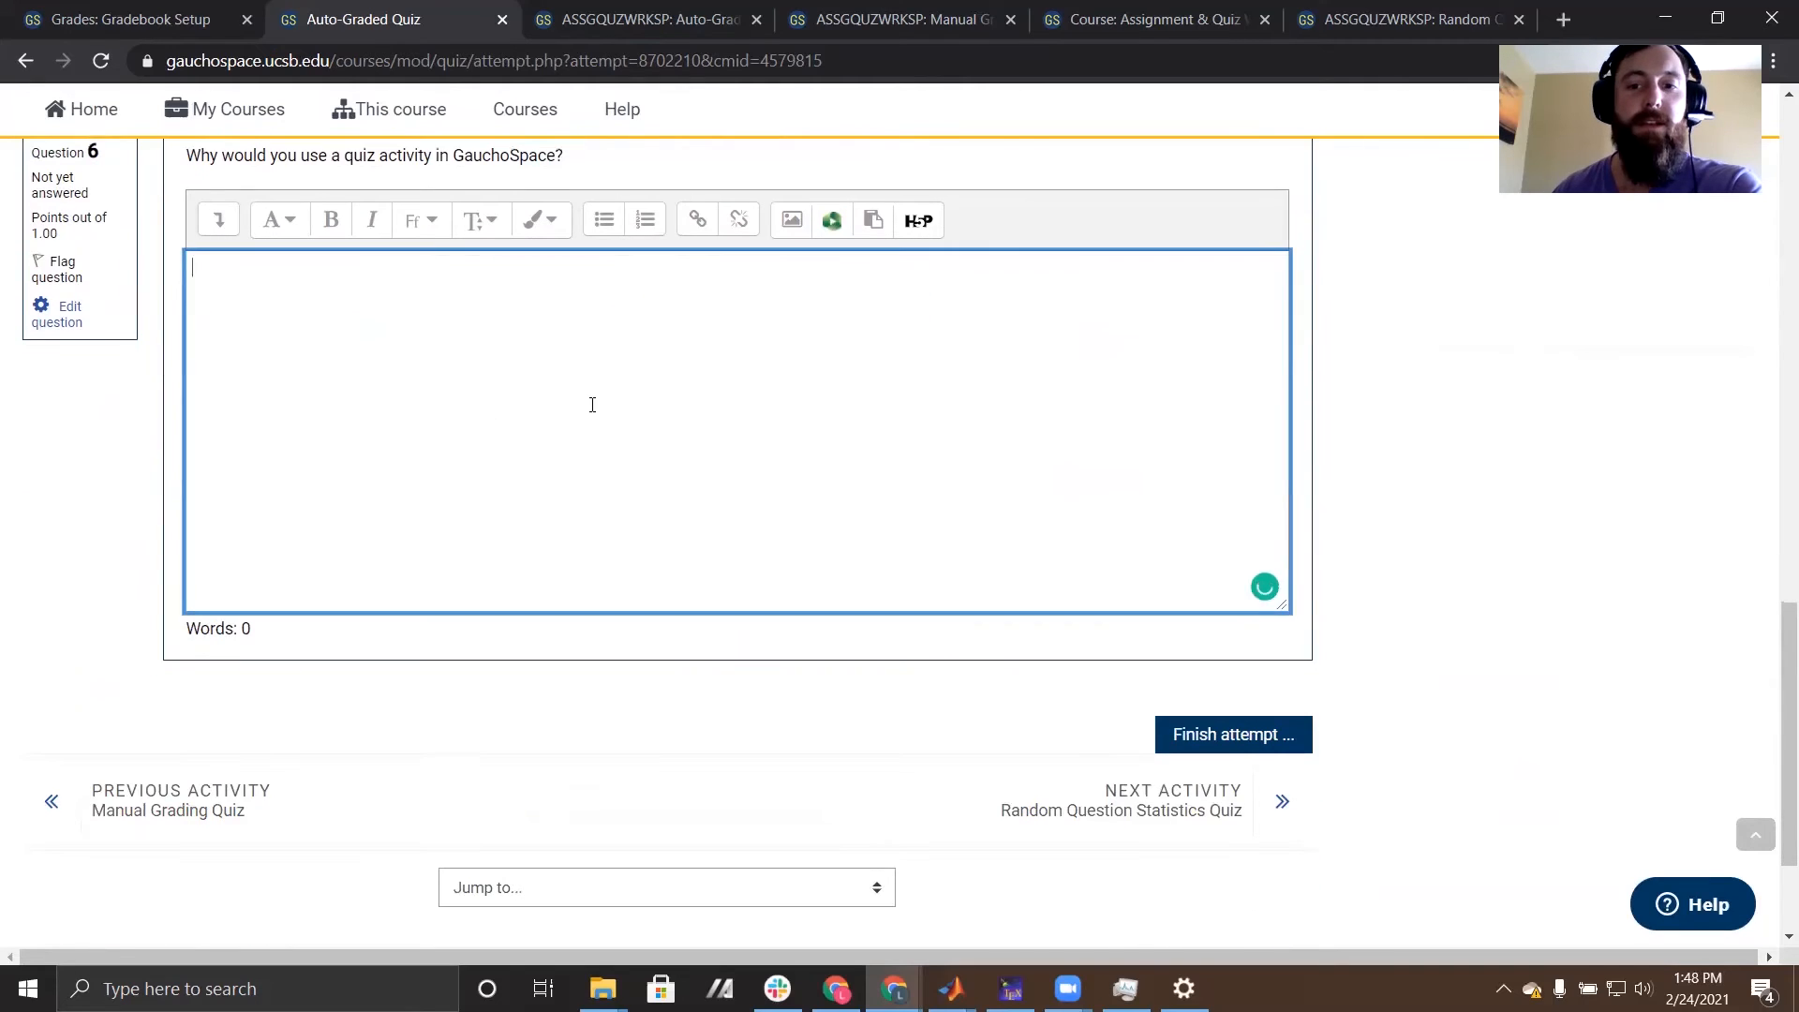
{"action": "left_click", "coordinate": [1270, 741]}
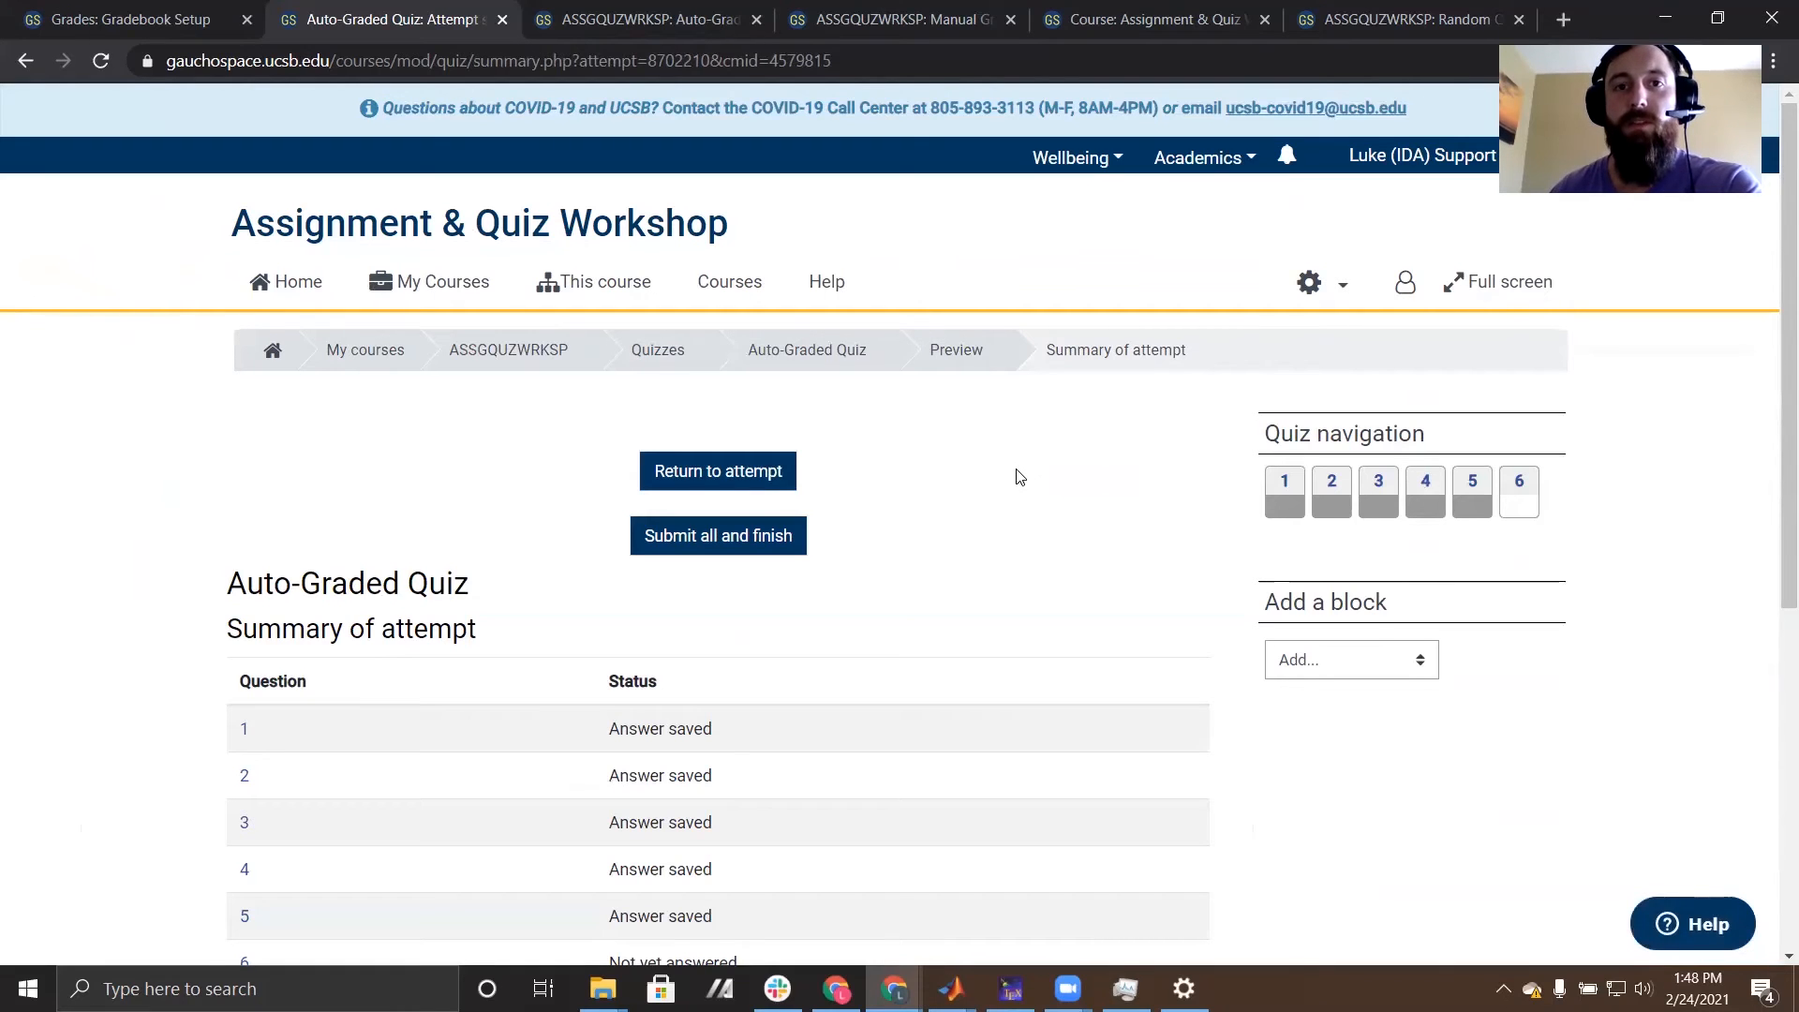
- Submit all answers of the Auto-Graded Quiz preview attempt and confirm finishing it
{"action": "scroll", "coordinate": [1021, 530], "scroll_direction": "down", "scroll_amount": 1}
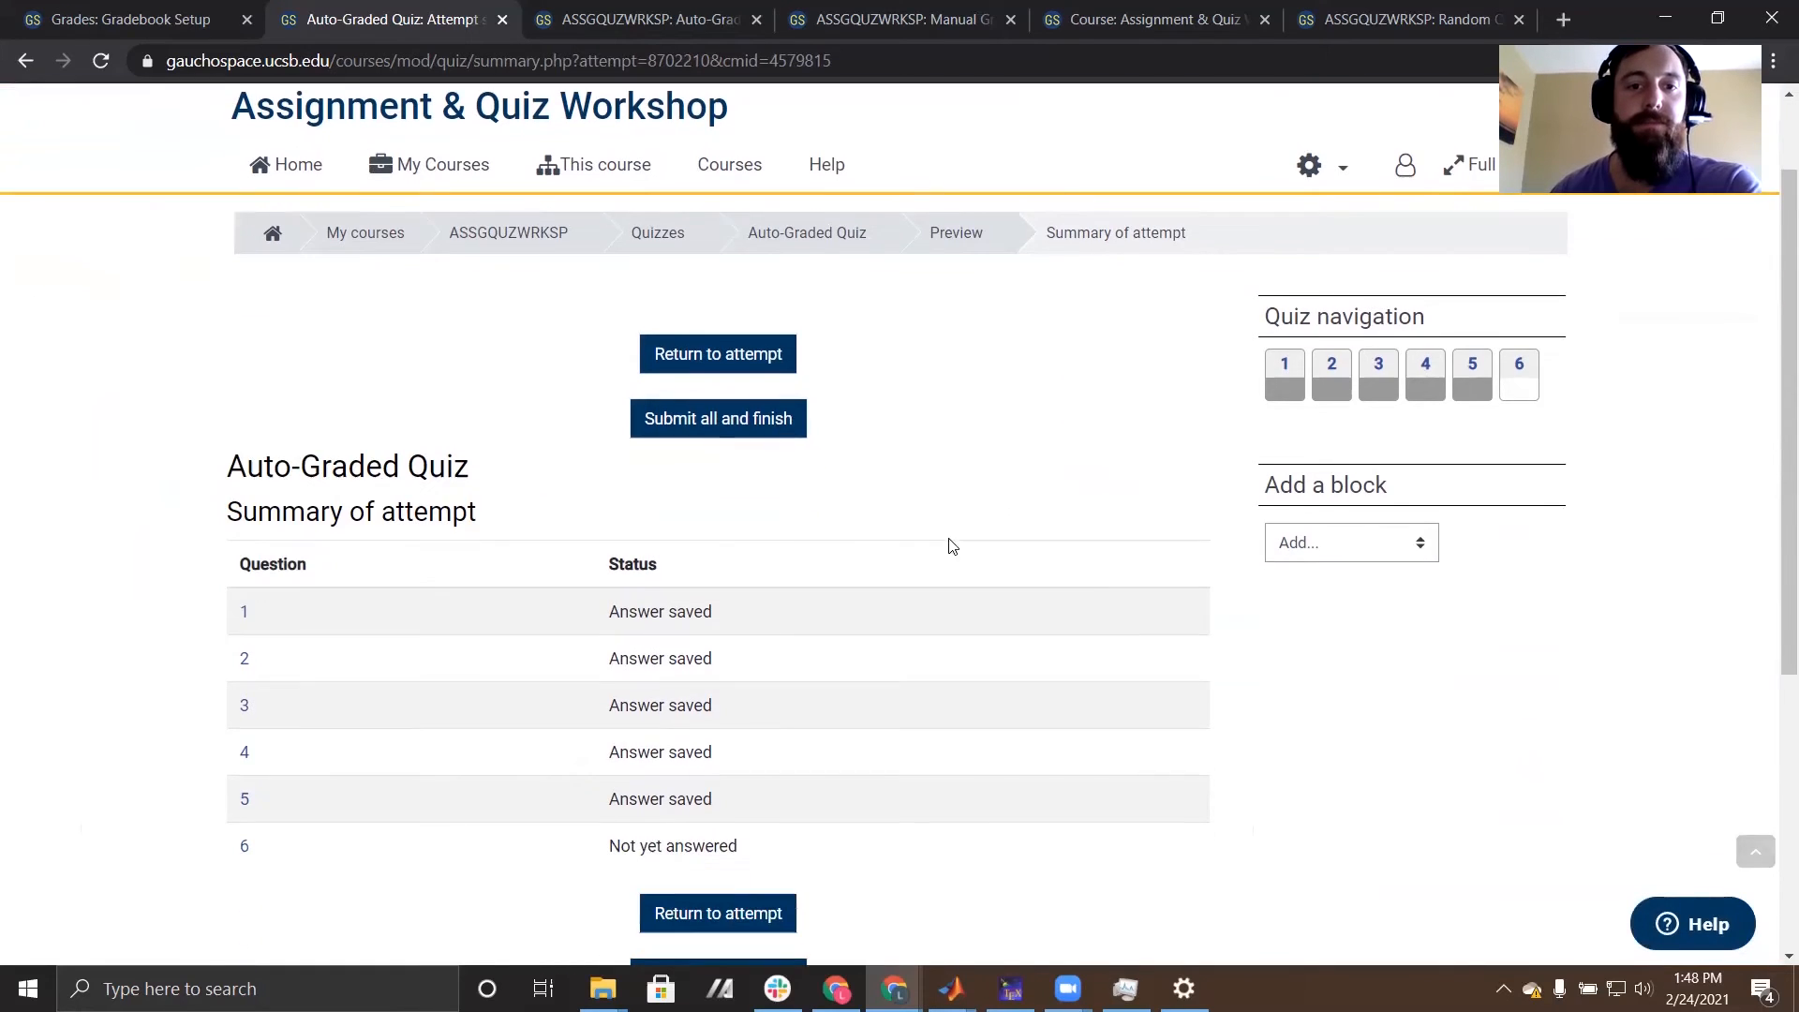
{"action": "left_click", "coordinate": [755, 415]}
{"action": "left_click", "coordinate": [887, 641]}
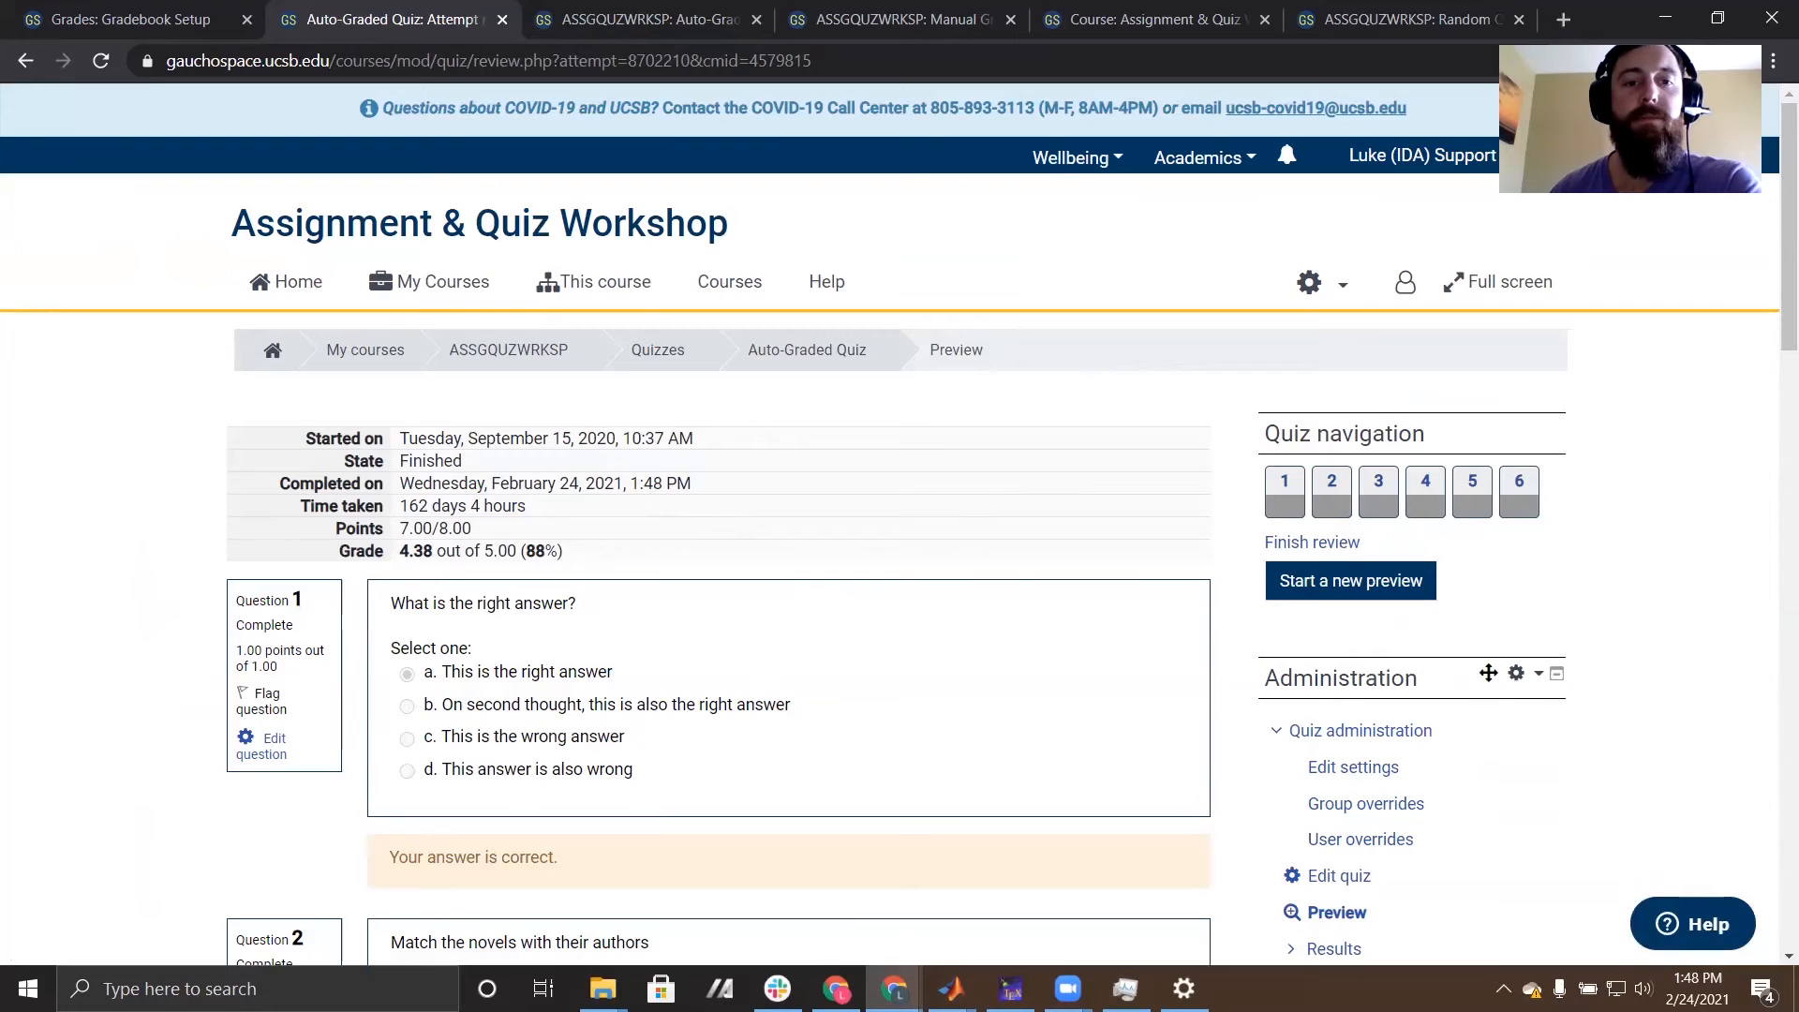
- Return to the ASSGQUZWRKSP course page and open Test Quiz 9 for editing its questions
{"action": "left_click", "coordinate": [534, 350]}
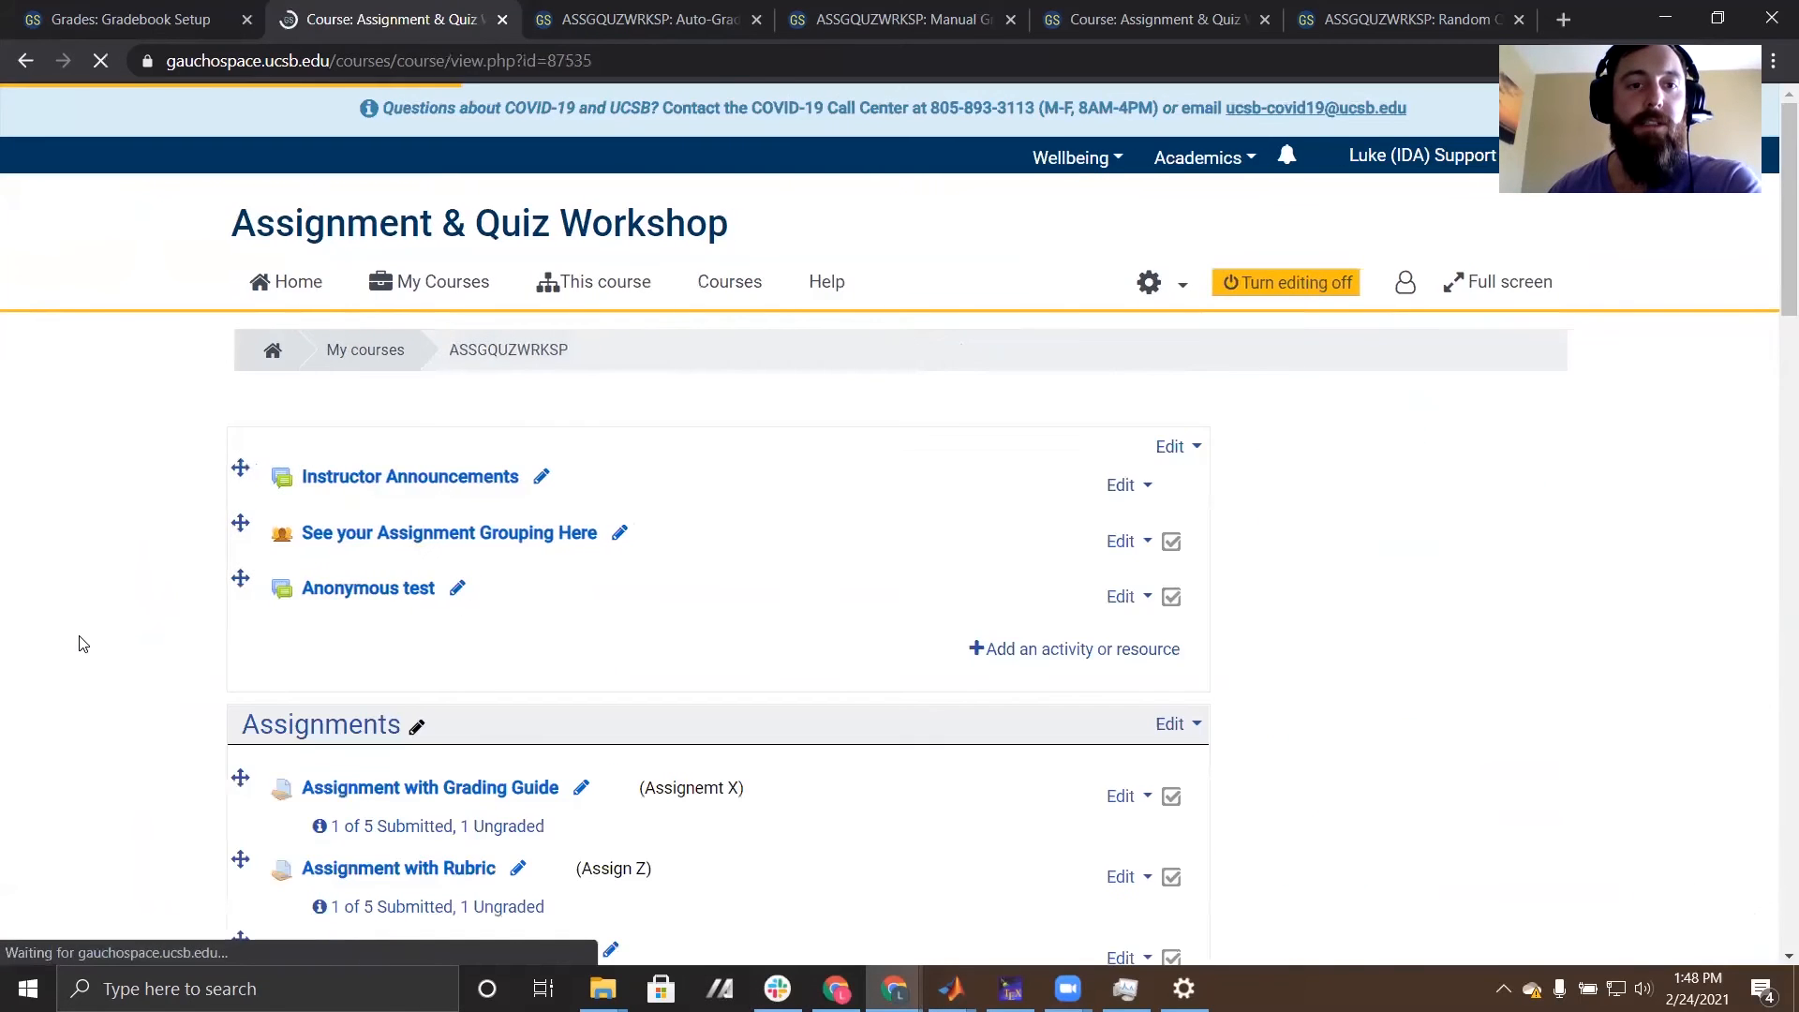
{"action": "scroll", "coordinate": [80, 638], "scroll_direction": "down", "scroll_amount": 5}
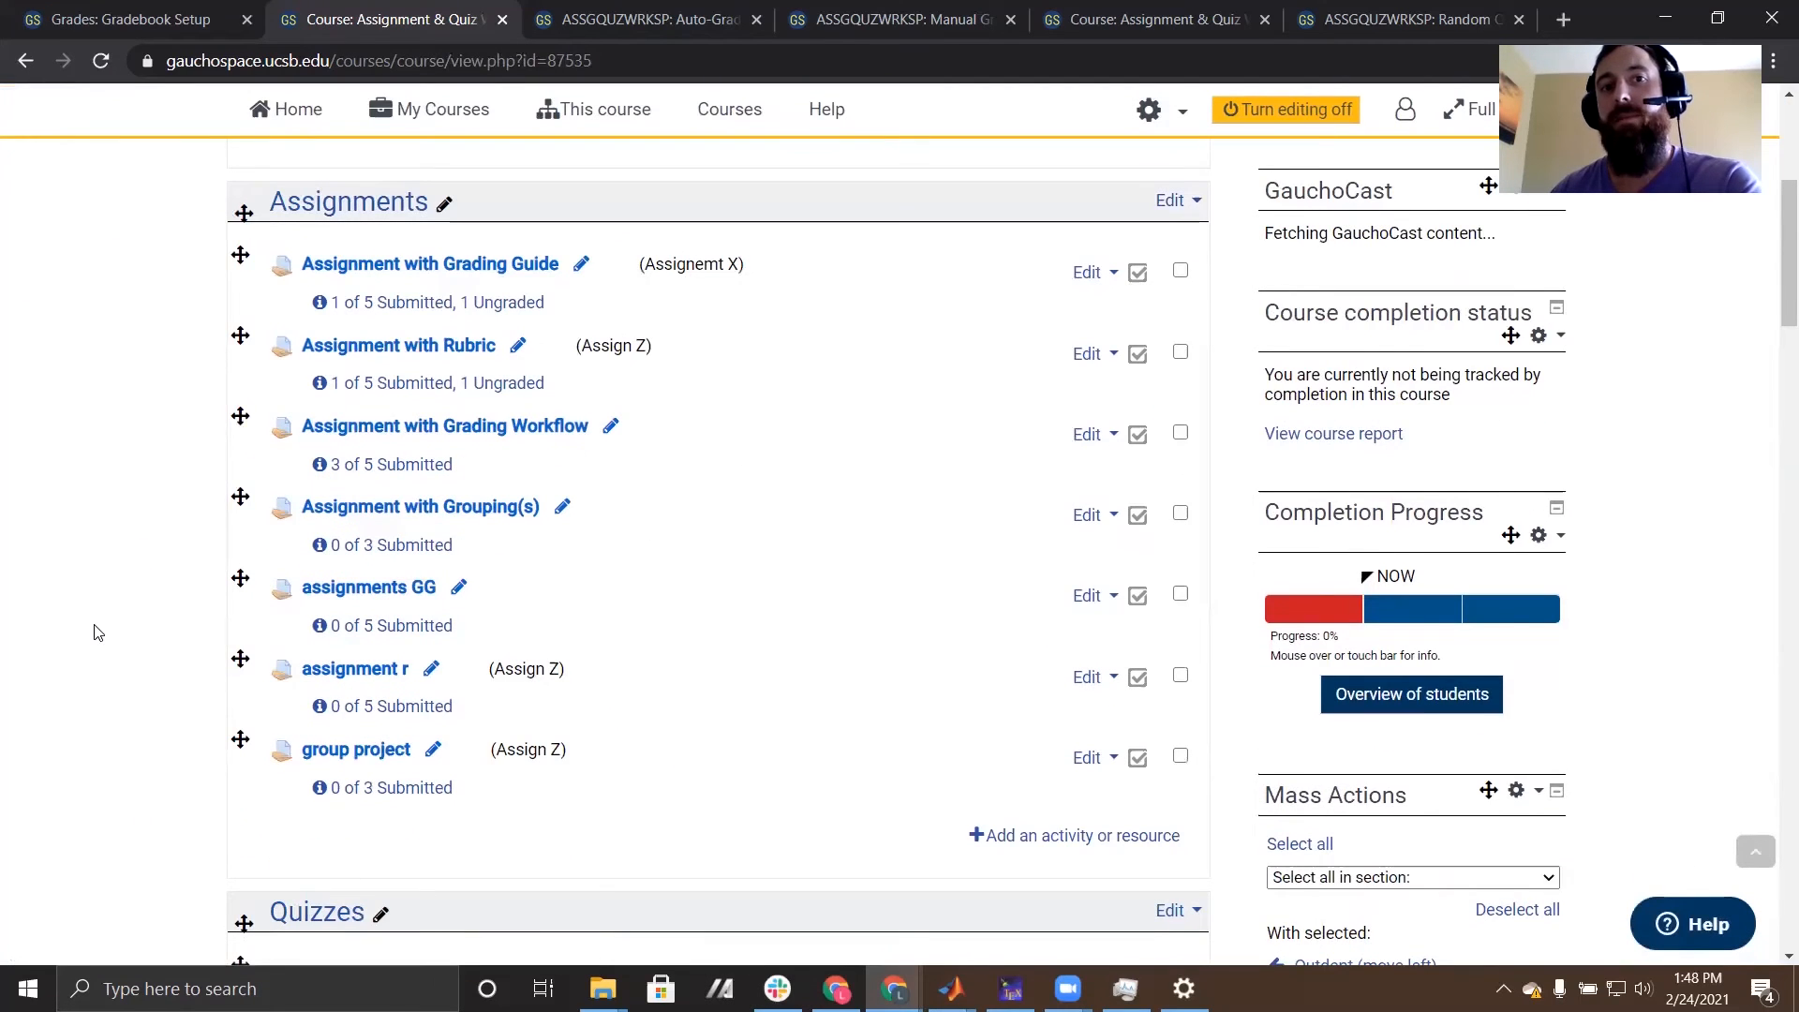
{"action": "scroll", "coordinate": [101, 625], "scroll_direction": "down", "scroll_amount": 5}
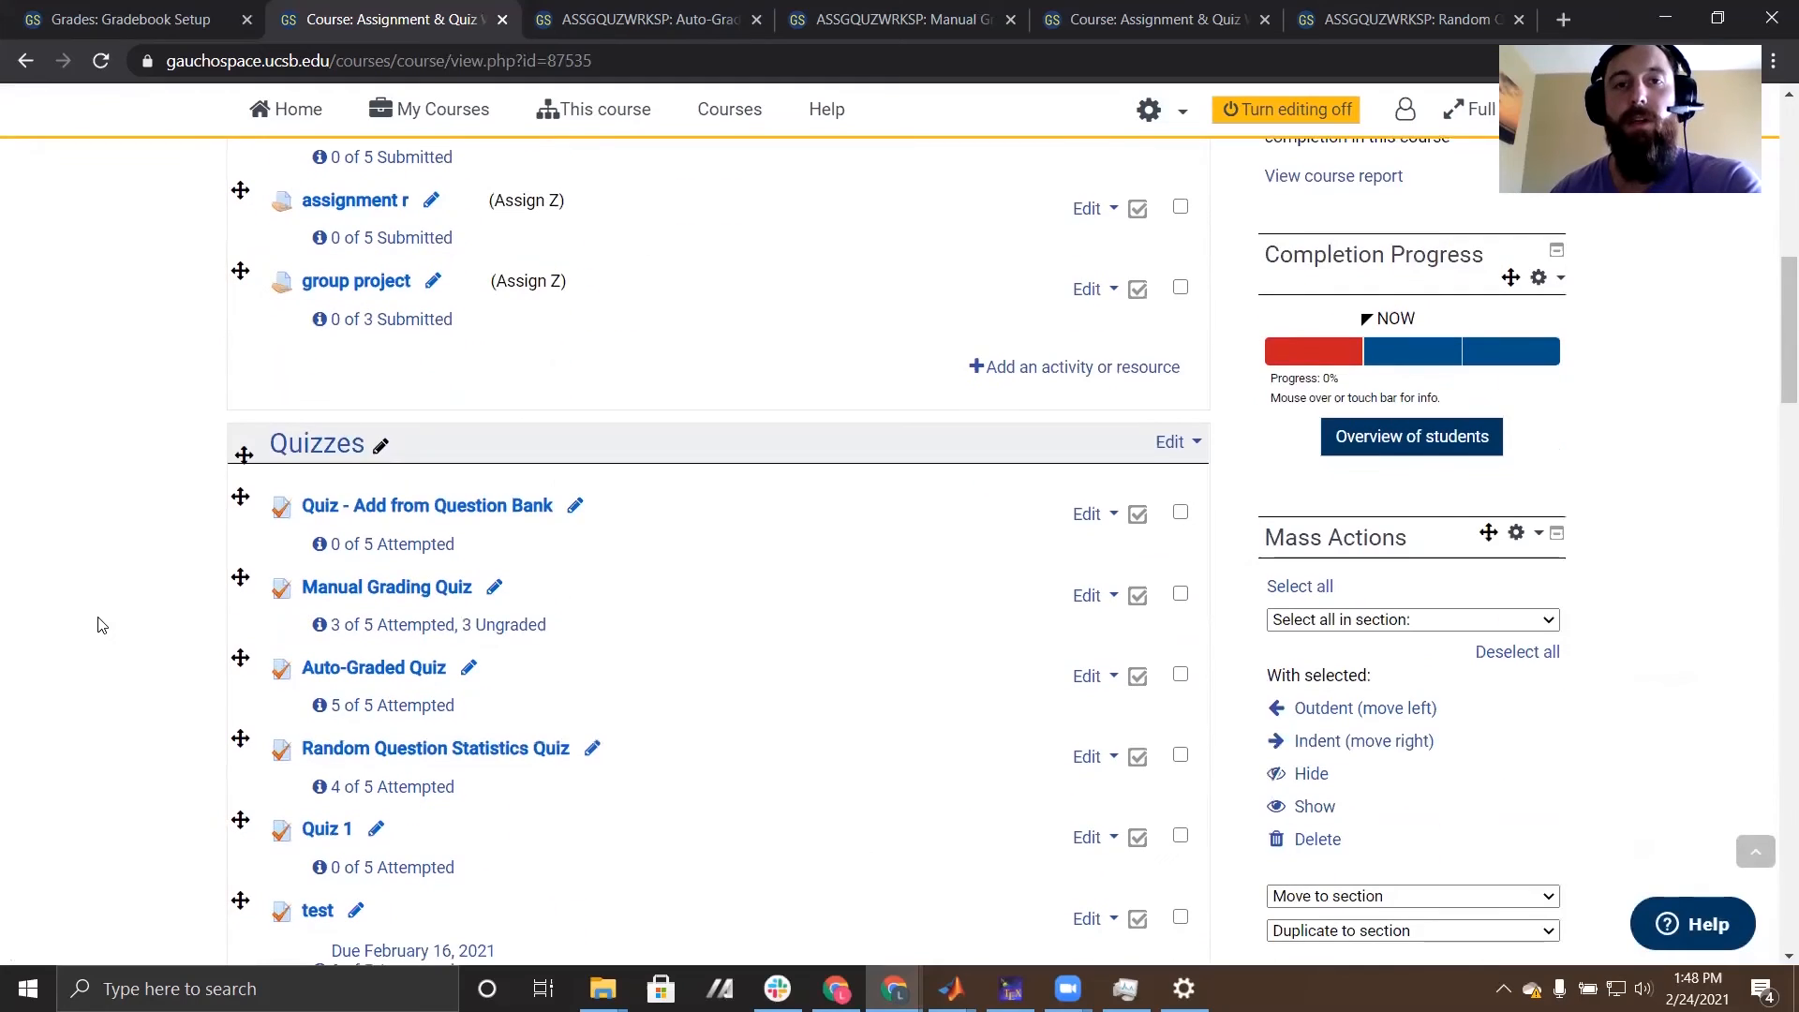
{"action": "scroll", "coordinate": [101, 626], "scroll_direction": "down", "scroll_amount": 5}
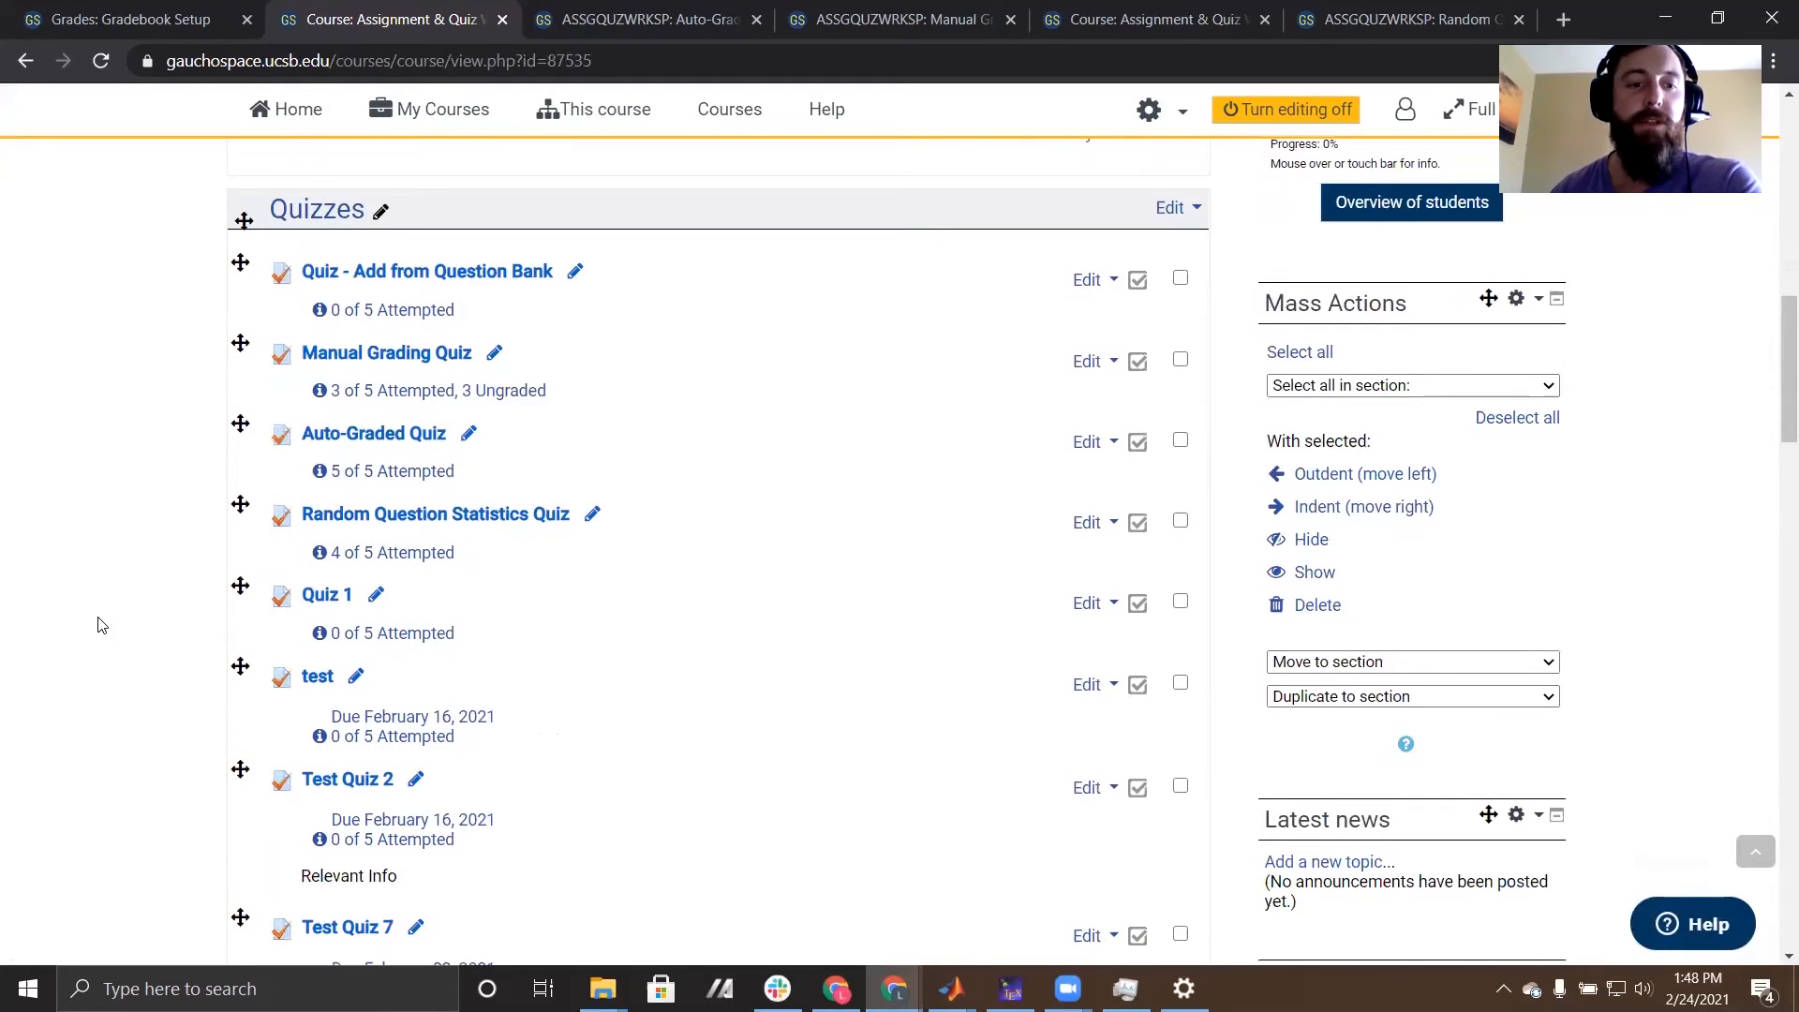
{"action": "left_click", "coordinate": [347, 797]}
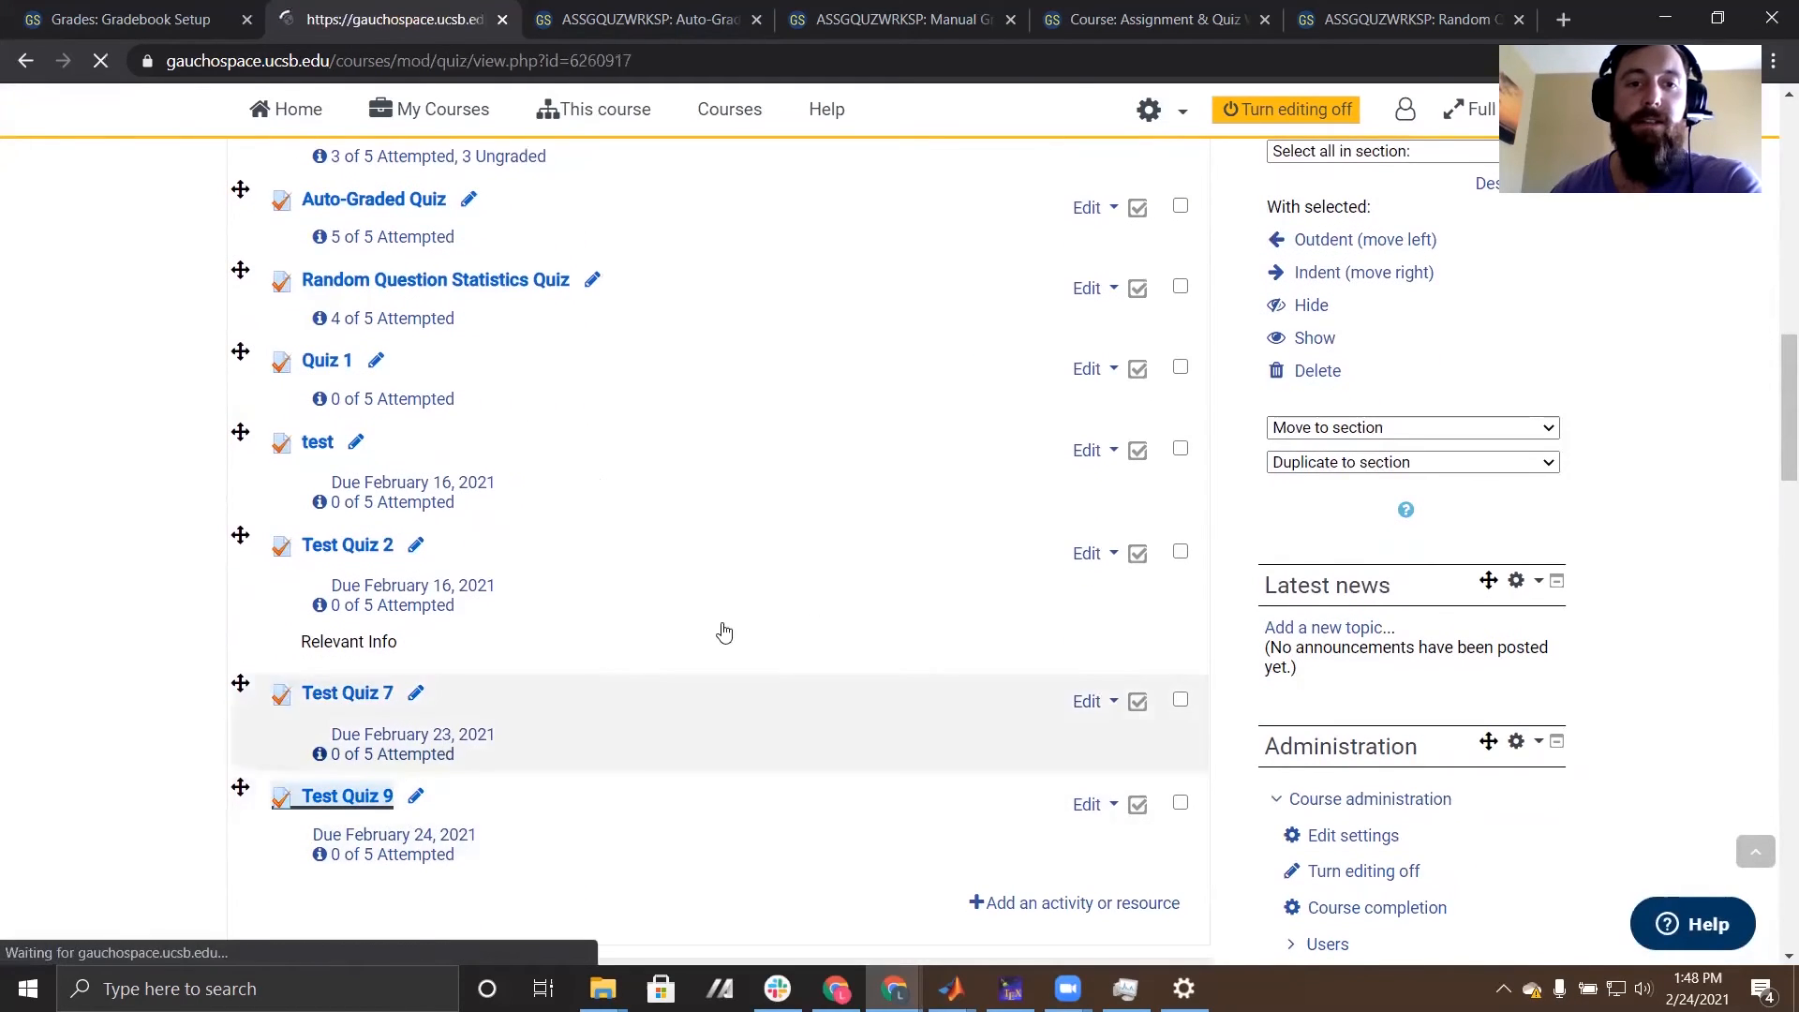
{"action": "left_click", "coordinate": [1331, 631]}
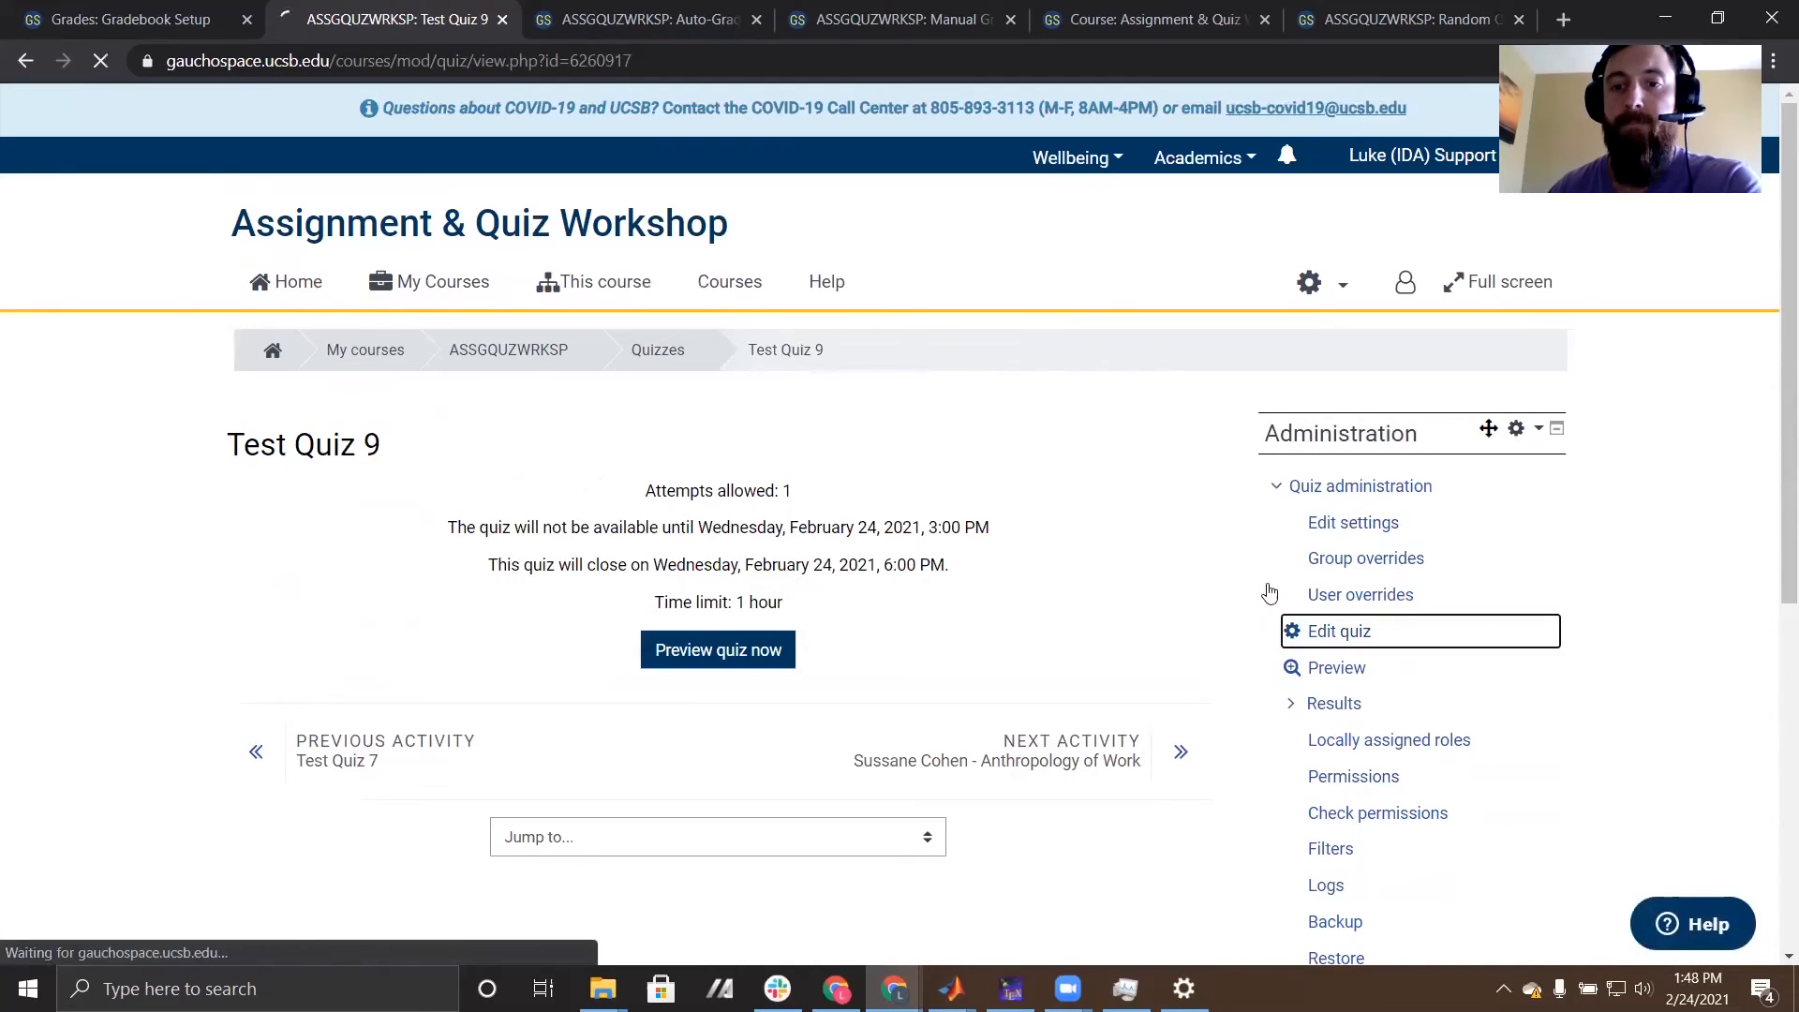
- Start a new Essay (auto-grade) question at the end of Test Quiz 9, after the Favorite Model question
{"action": "scroll", "coordinate": [840, 530], "scroll_direction": "down", "scroll_amount": 4}
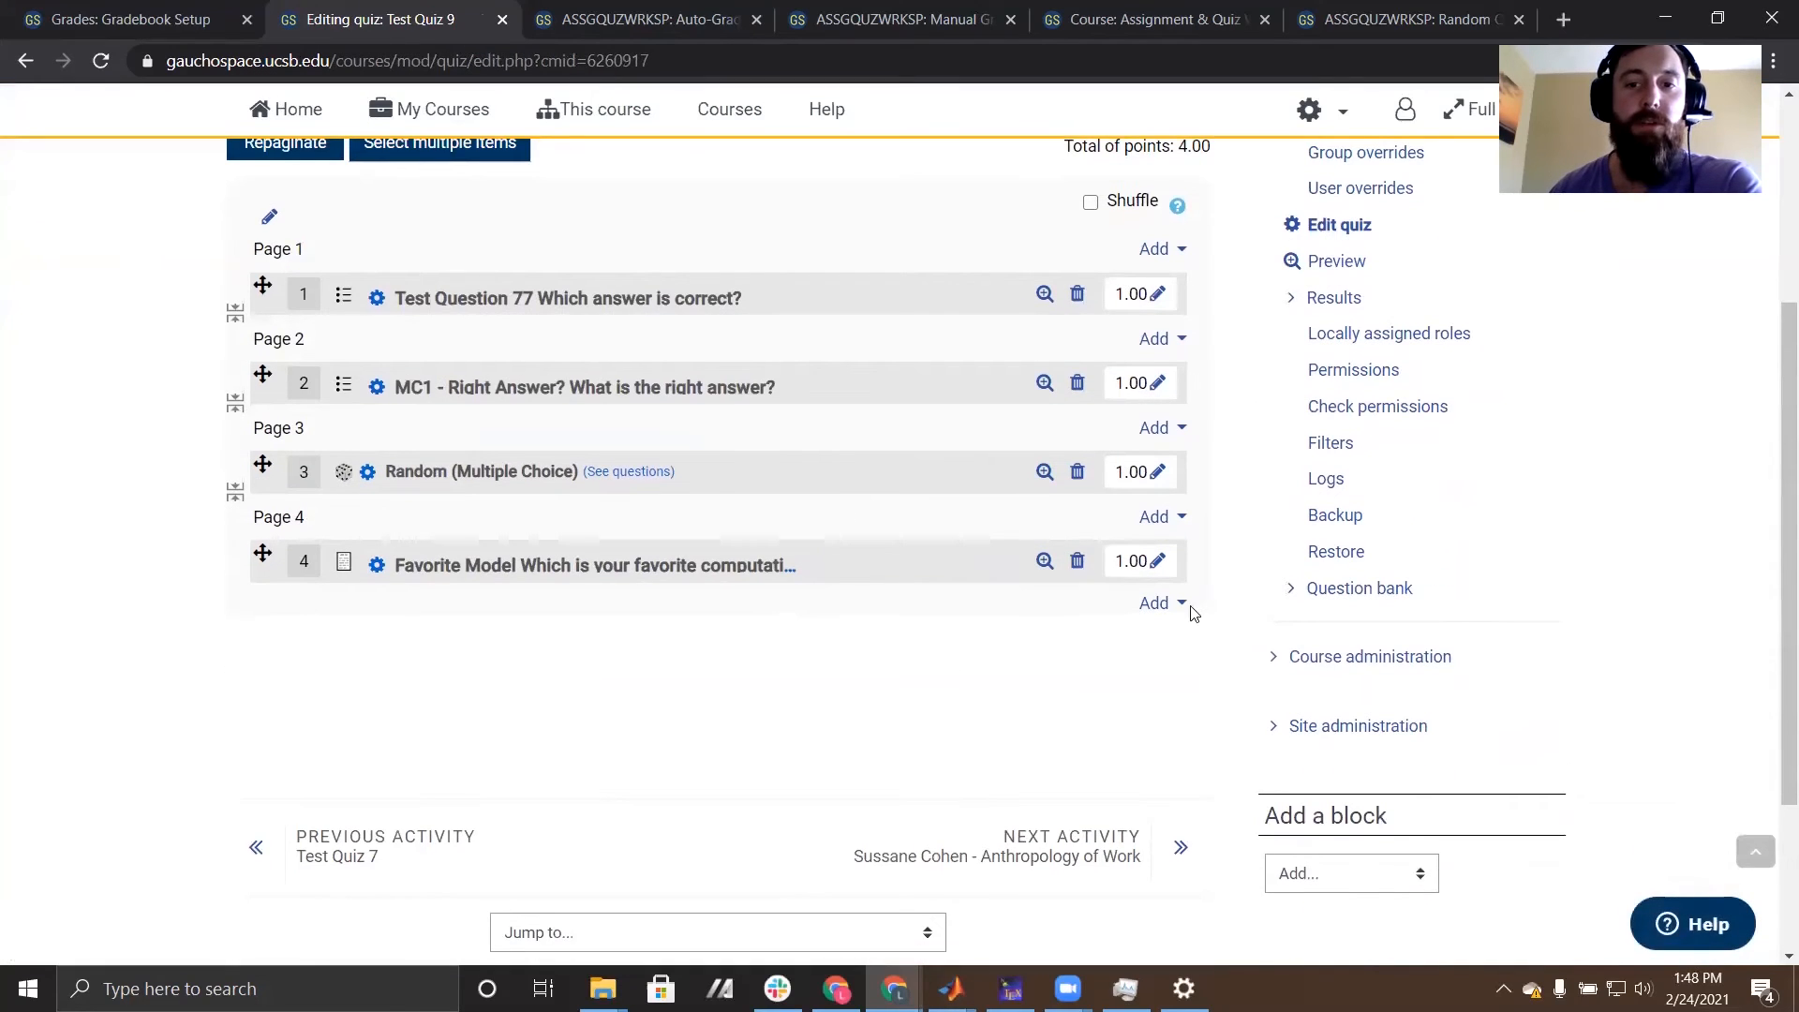
{"action": "left_click", "coordinate": [1163, 603]}
{"action": "left_click", "coordinate": [1040, 651]}
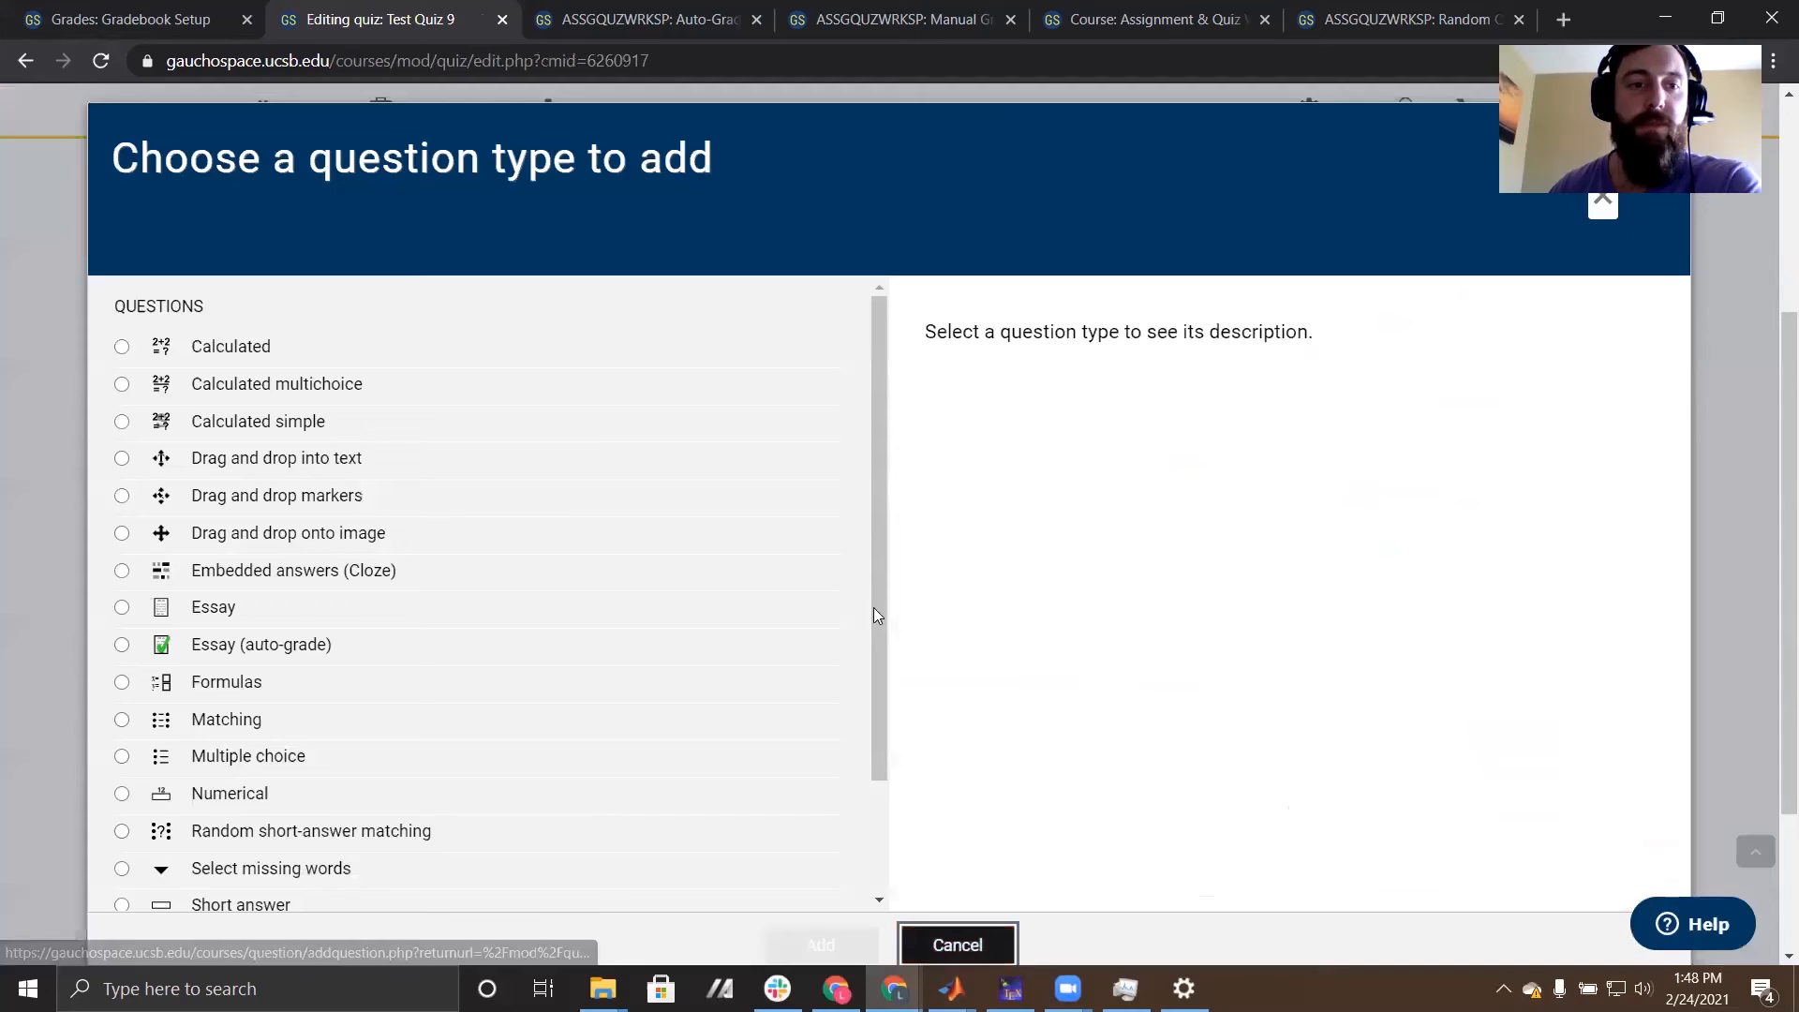
{"action": "left_click", "coordinate": [123, 645]}
{"action": "scroll", "coordinate": [656, 637], "scroll_direction": "down", "scroll_amount": 1}
{"action": "scroll", "coordinate": [713, 562], "scroll_direction": "down", "scroll_amount": 1}
{"action": "left_click", "coordinate": [817, 943]}
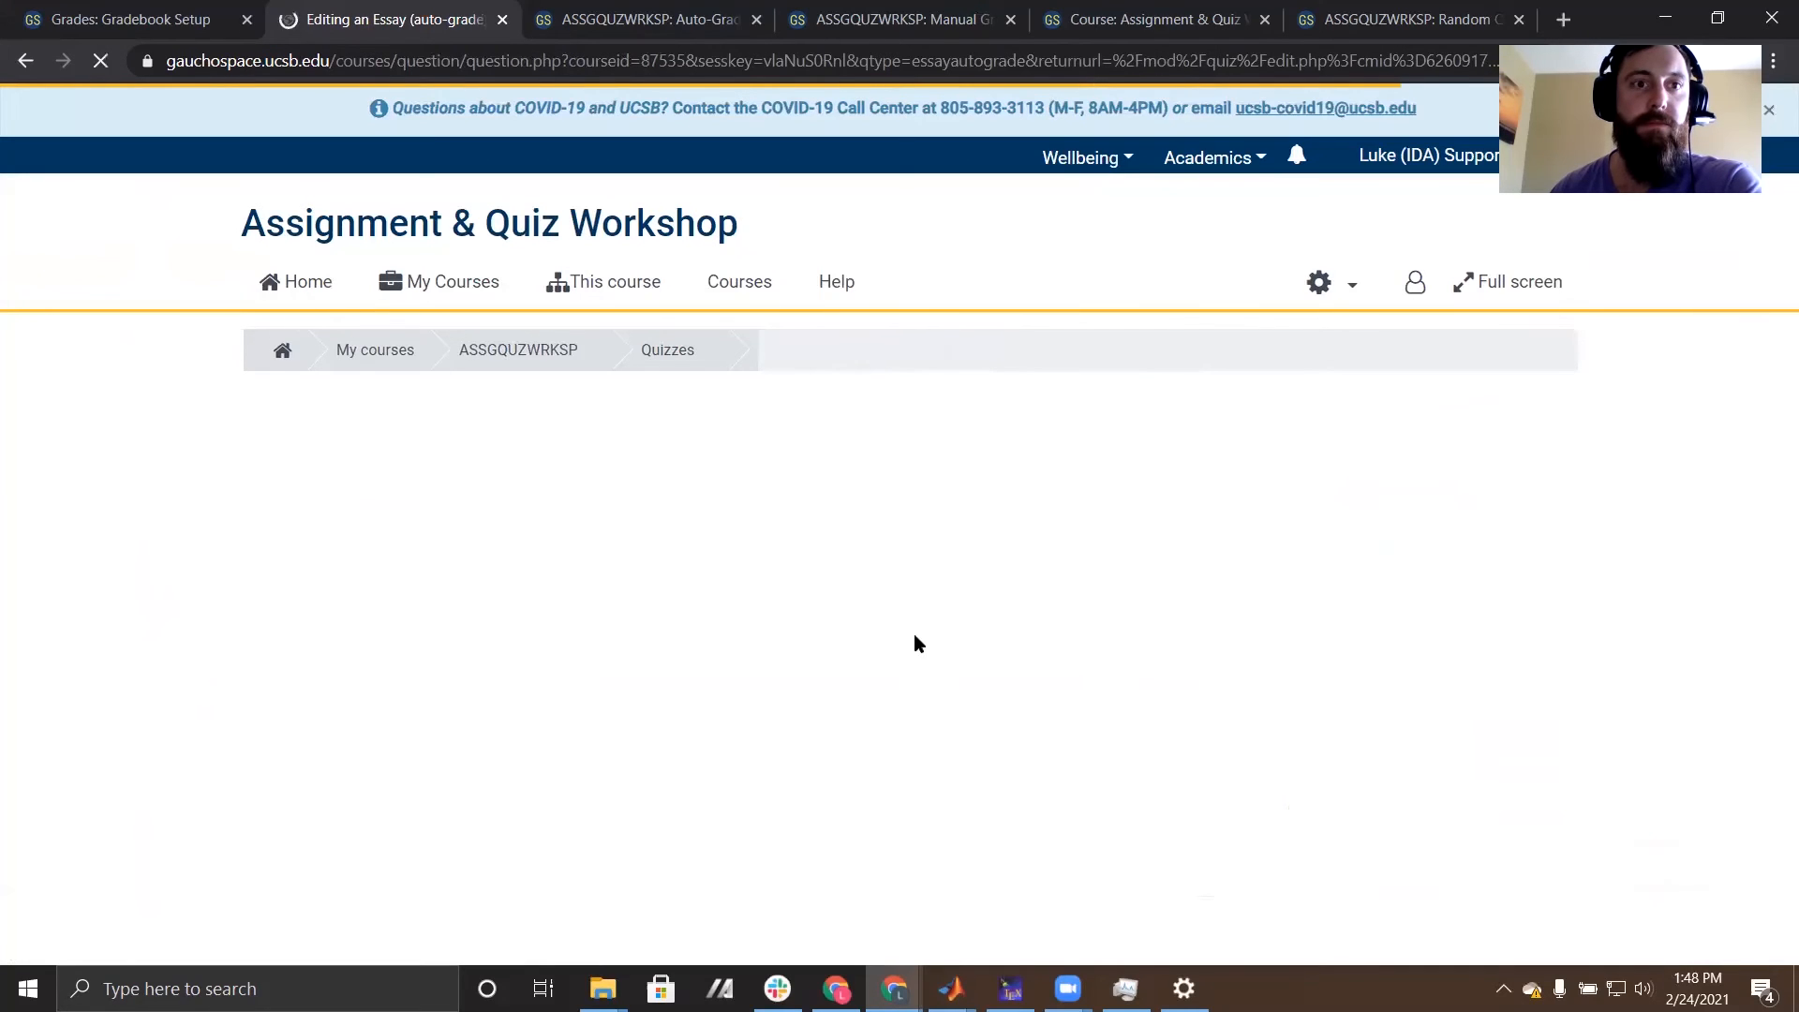
- Name the essay question "Test Auto Grade" and enter "Hello" as its question text
{"action": "scroll", "coordinate": [575, 455], "scroll_direction": "down", "scroll_amount": 3}
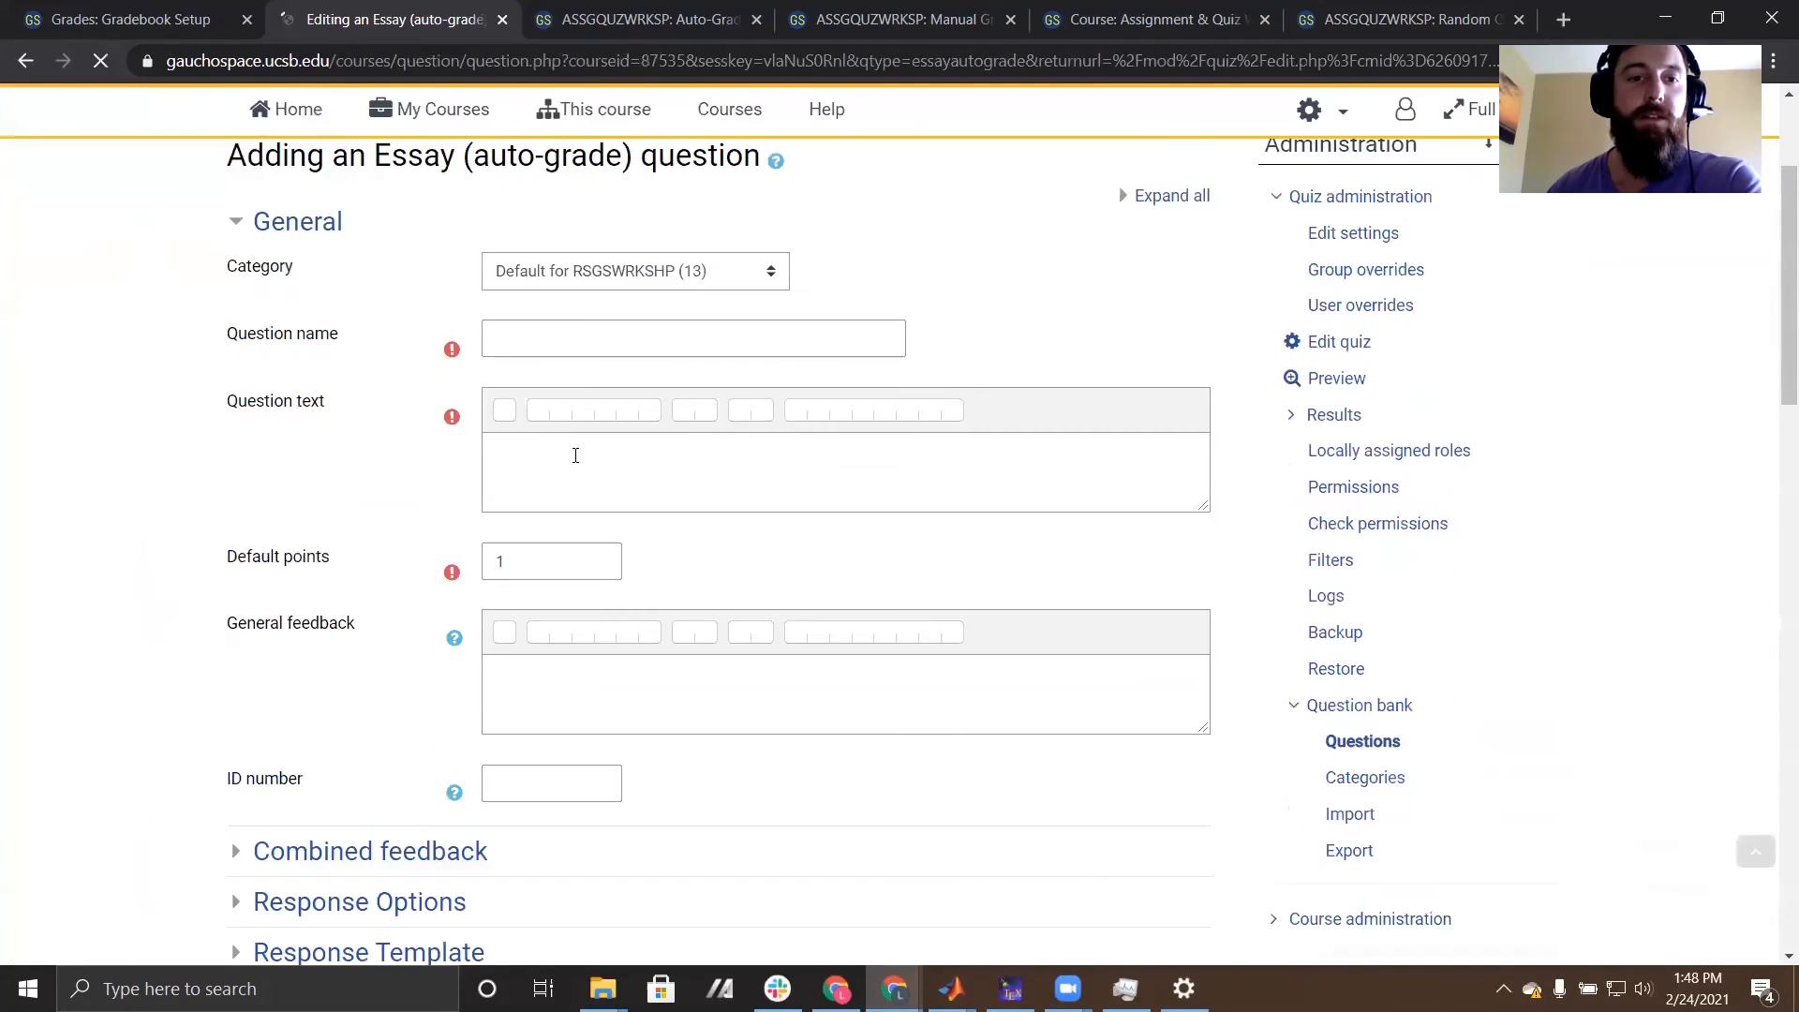
{"action": "left_click", "coordinate": [594, 340]}
{"action": "type", "text": "Auto"}
{"action": "left_click", "coordinate": [613, 555]}
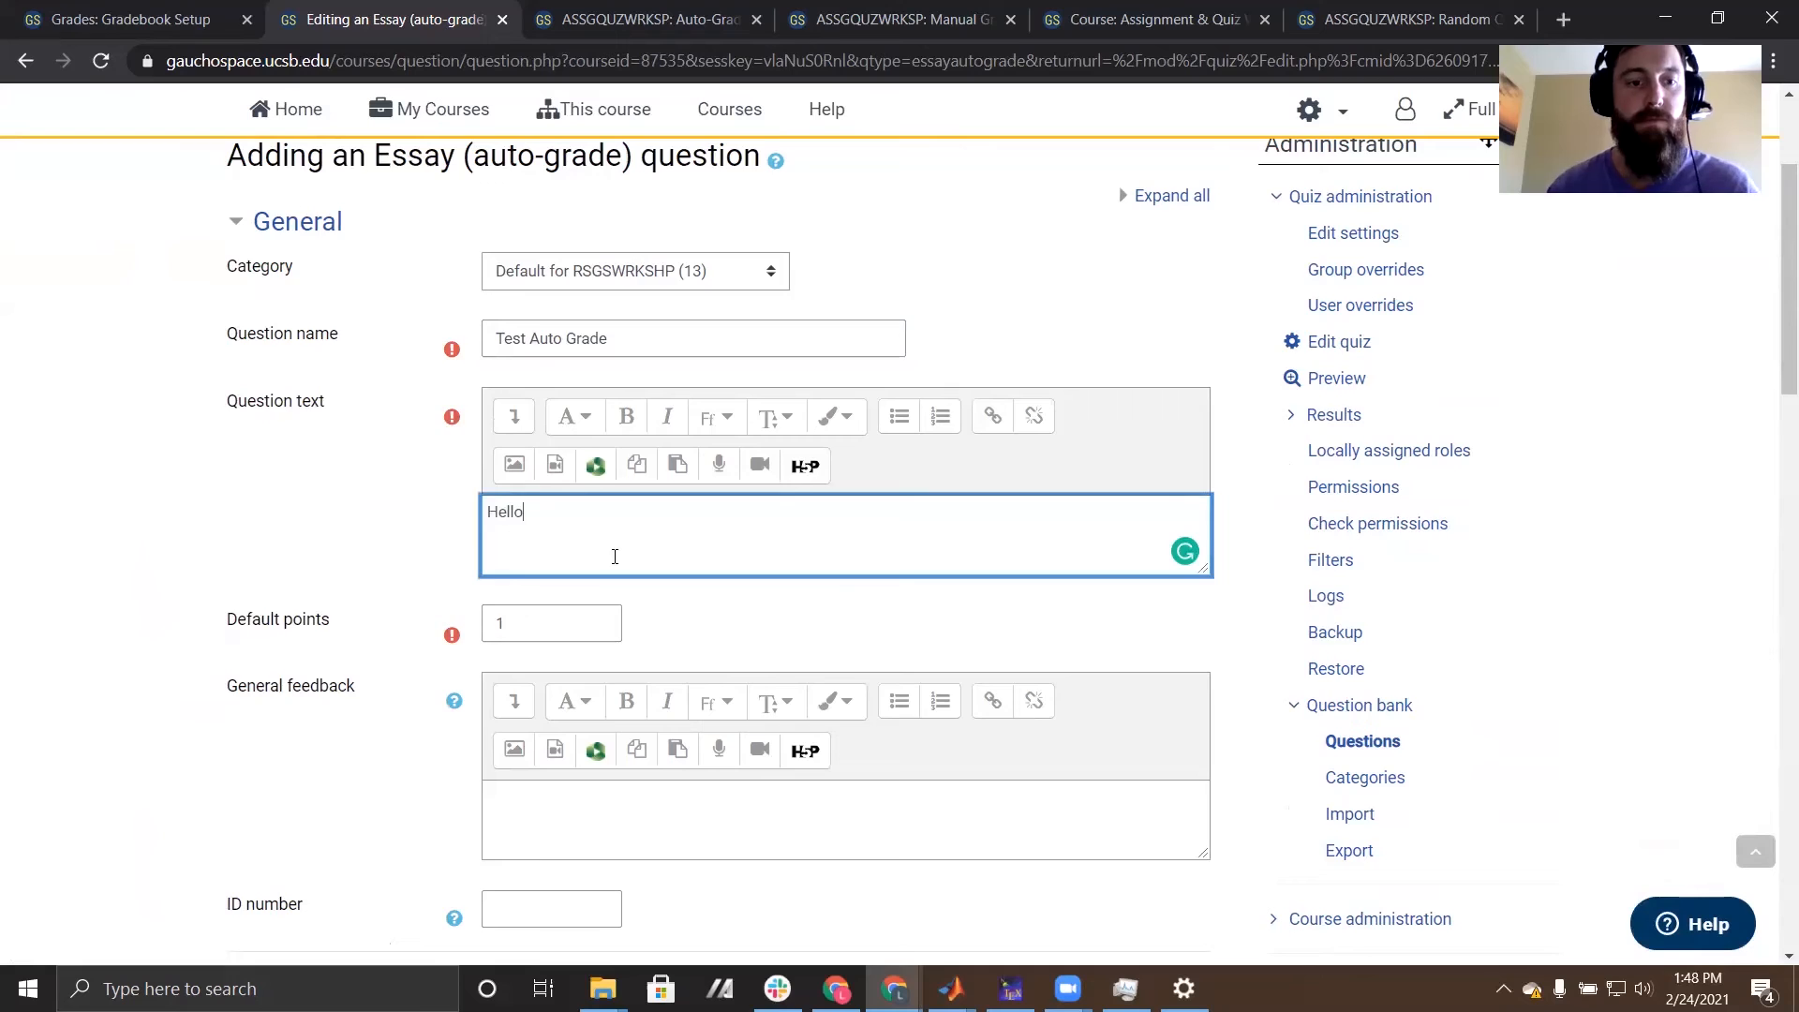
- Set the expected number of words to 250 in the question's auto-grading settings
{"action": "scroll", "coordinate": [622, 610], "scroll_direction": "down", "scroll_amount": 10}
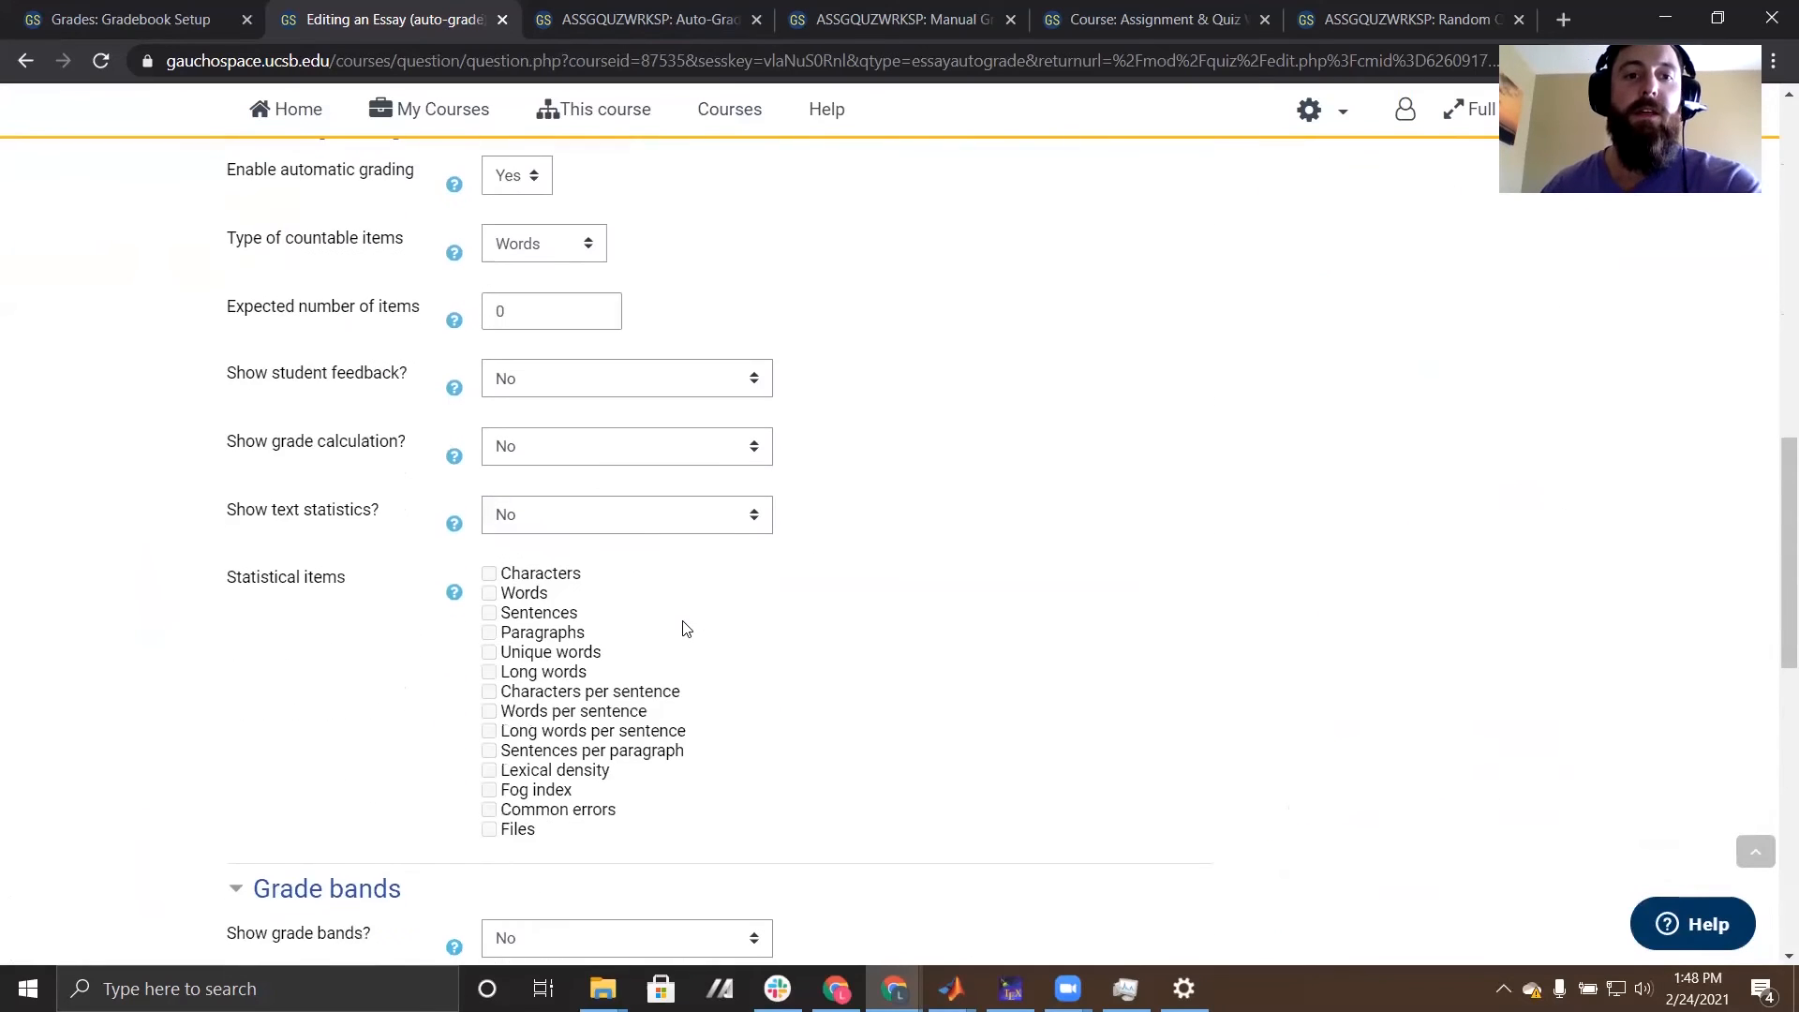
{"action": "scroll", "coordinate": [684, 628], "scroll_direction": "up", "scroll_amount": 1}
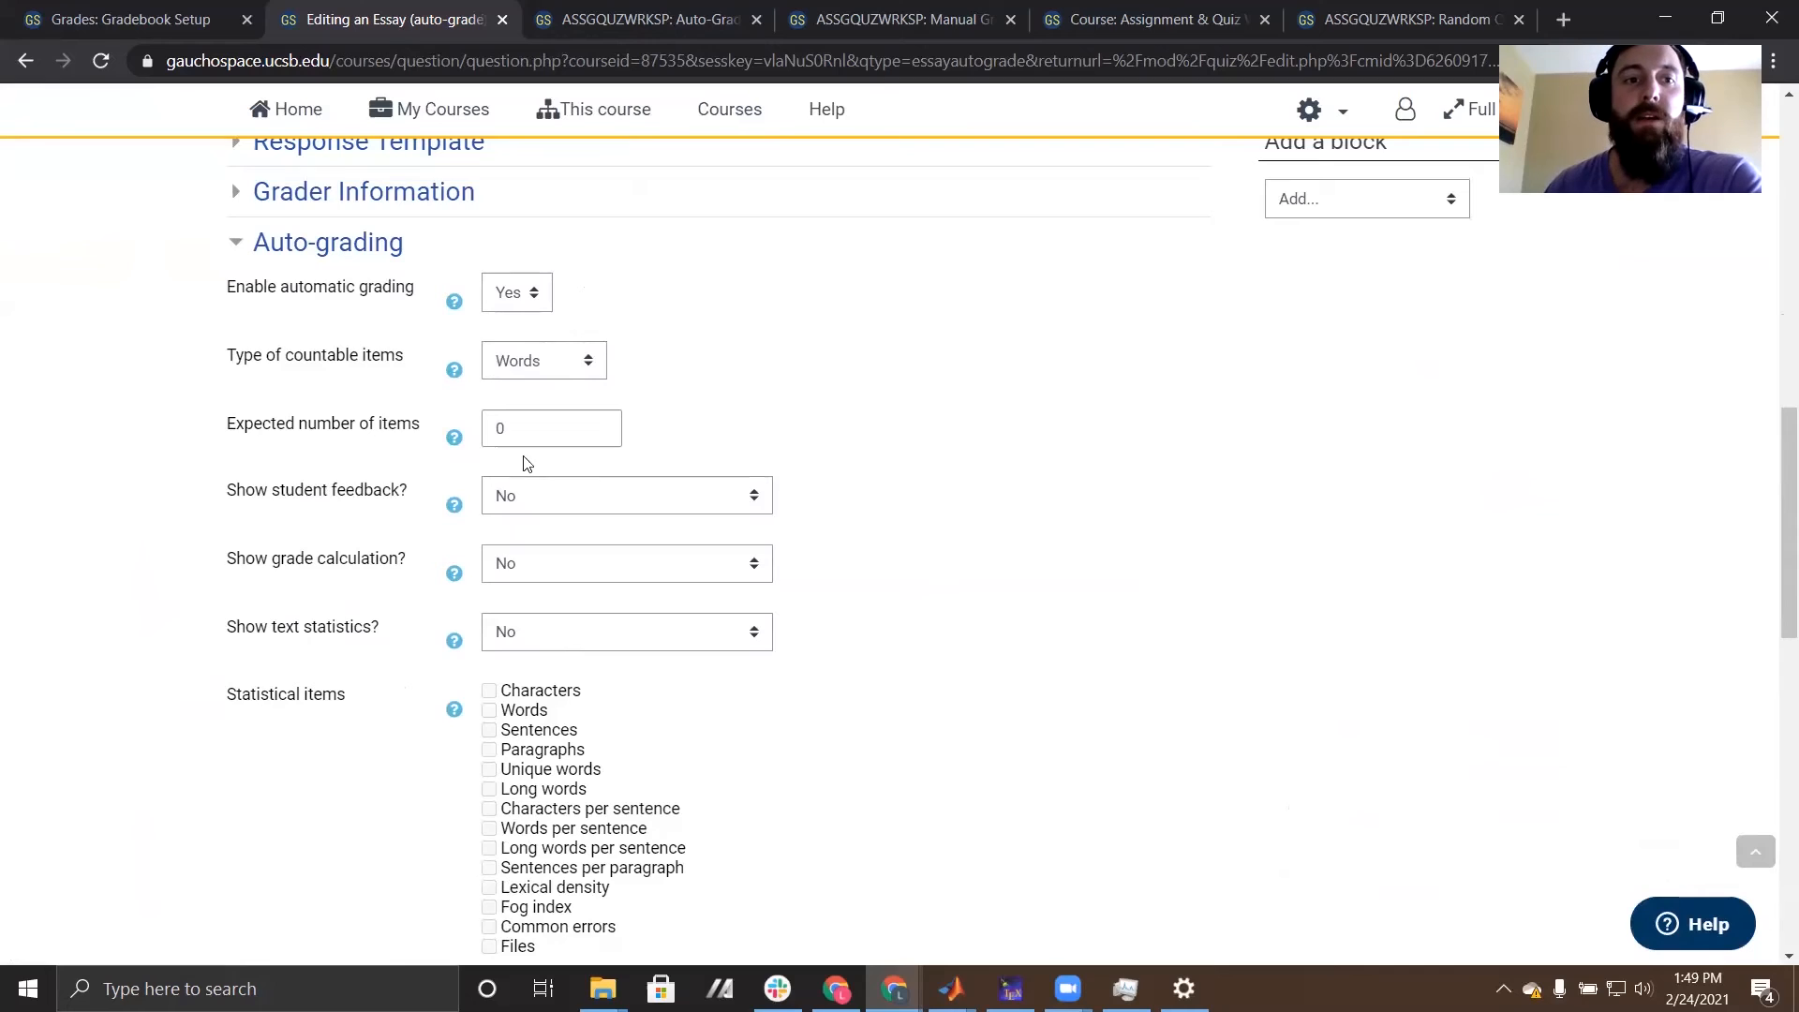
{"action": "left_click_drag", "start_coordinate": [573, 428], "coordinate": [469, 437]}
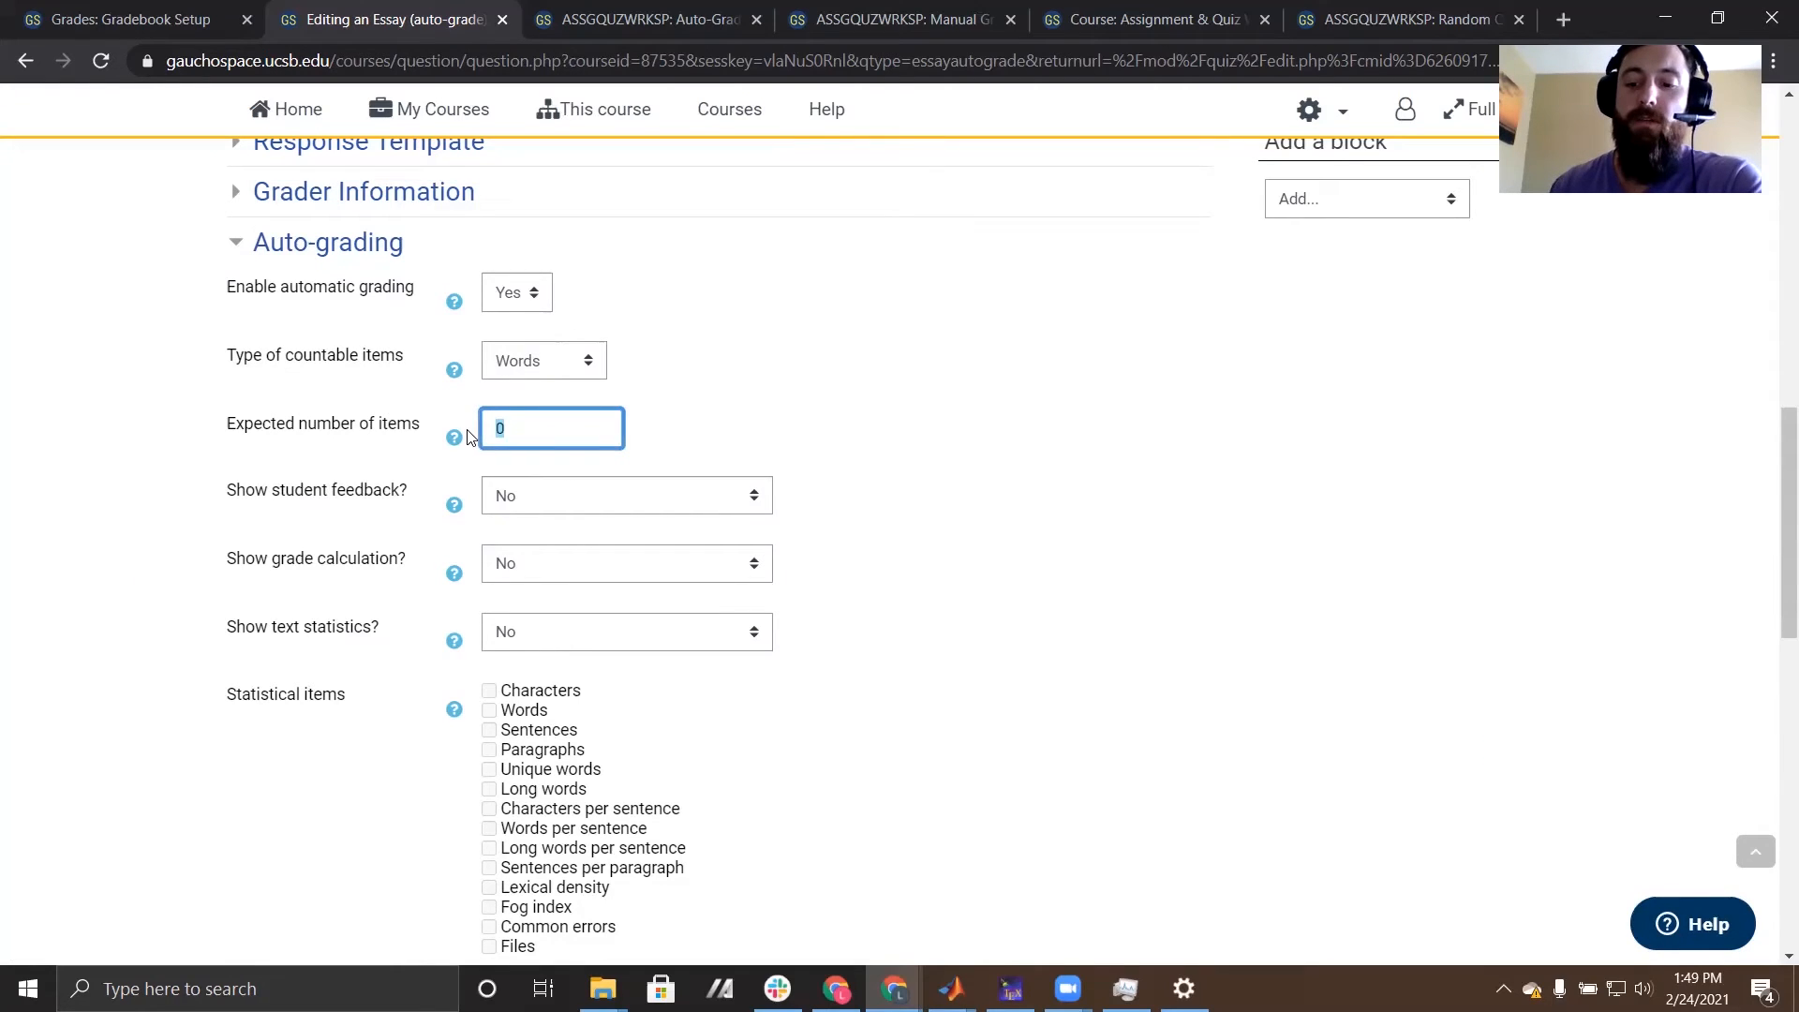
{"action": "type", "text": "1\\250"}
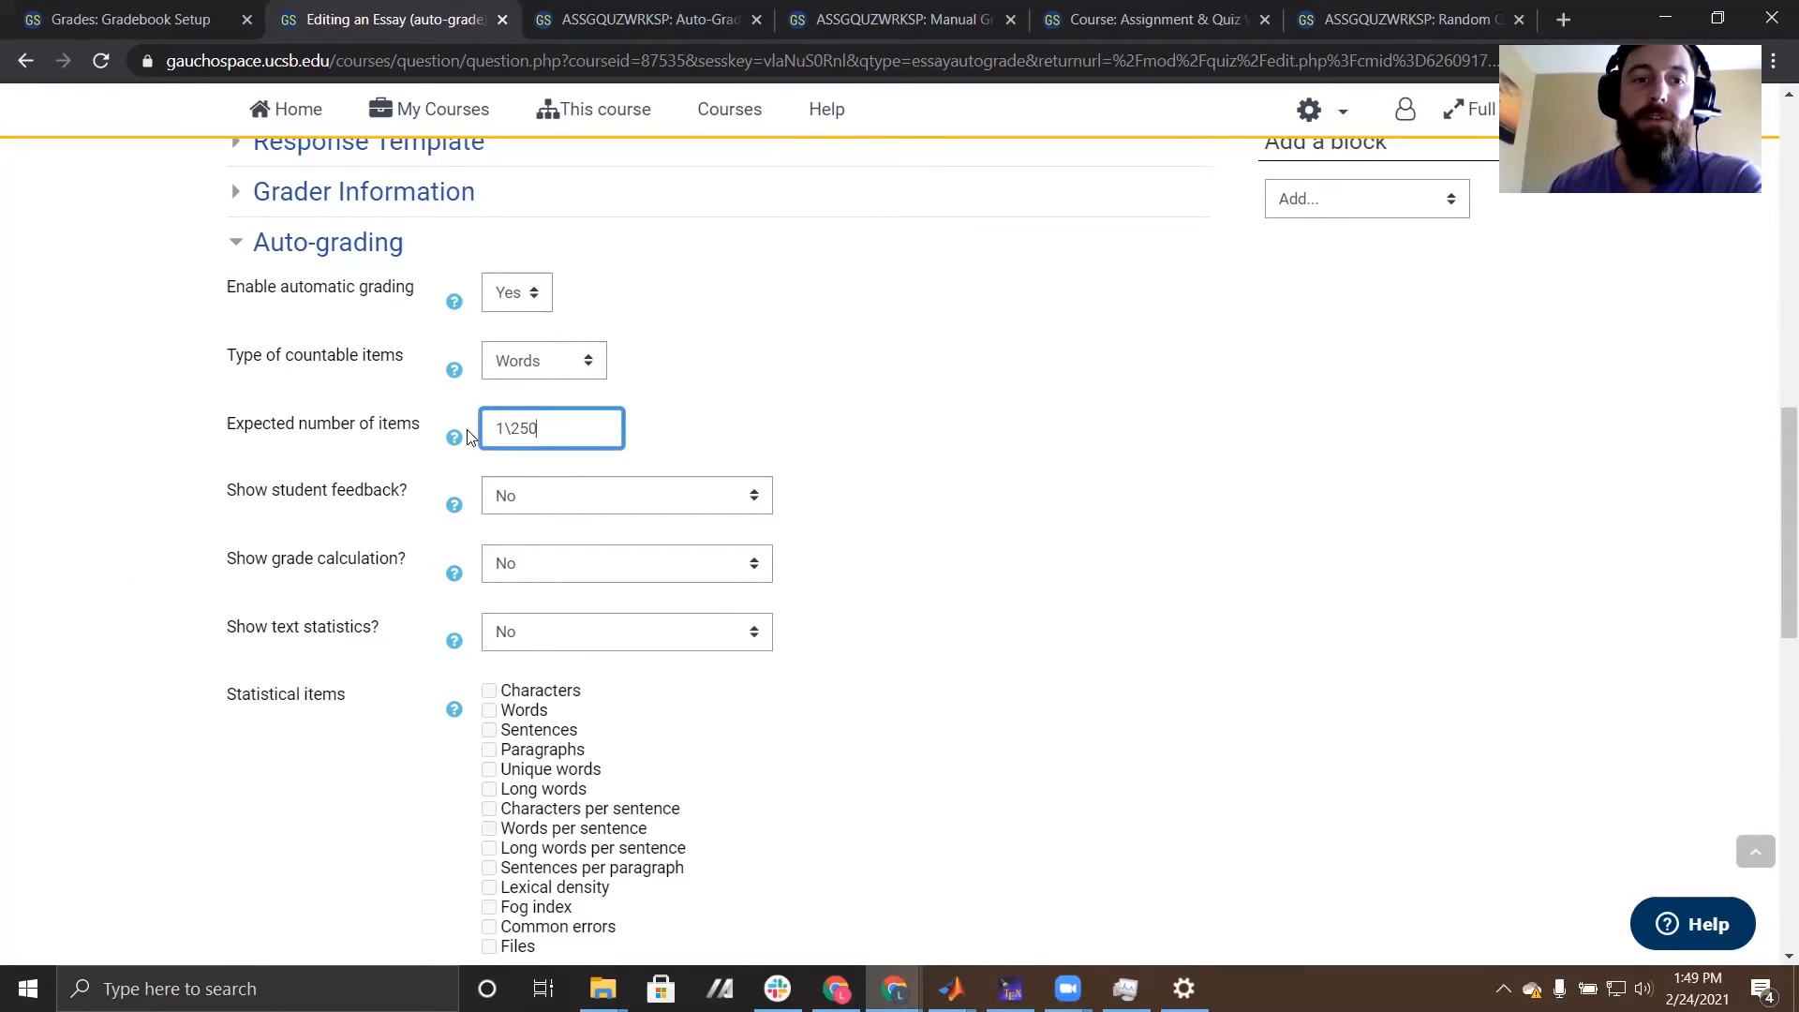
{"action": "key", "text": "BackSpace"}
{"action": "key", "text": "BackSpace"}
{"action": "key", "text": "BackSpace"}
{"action": "key", "text": "BackSpace"}
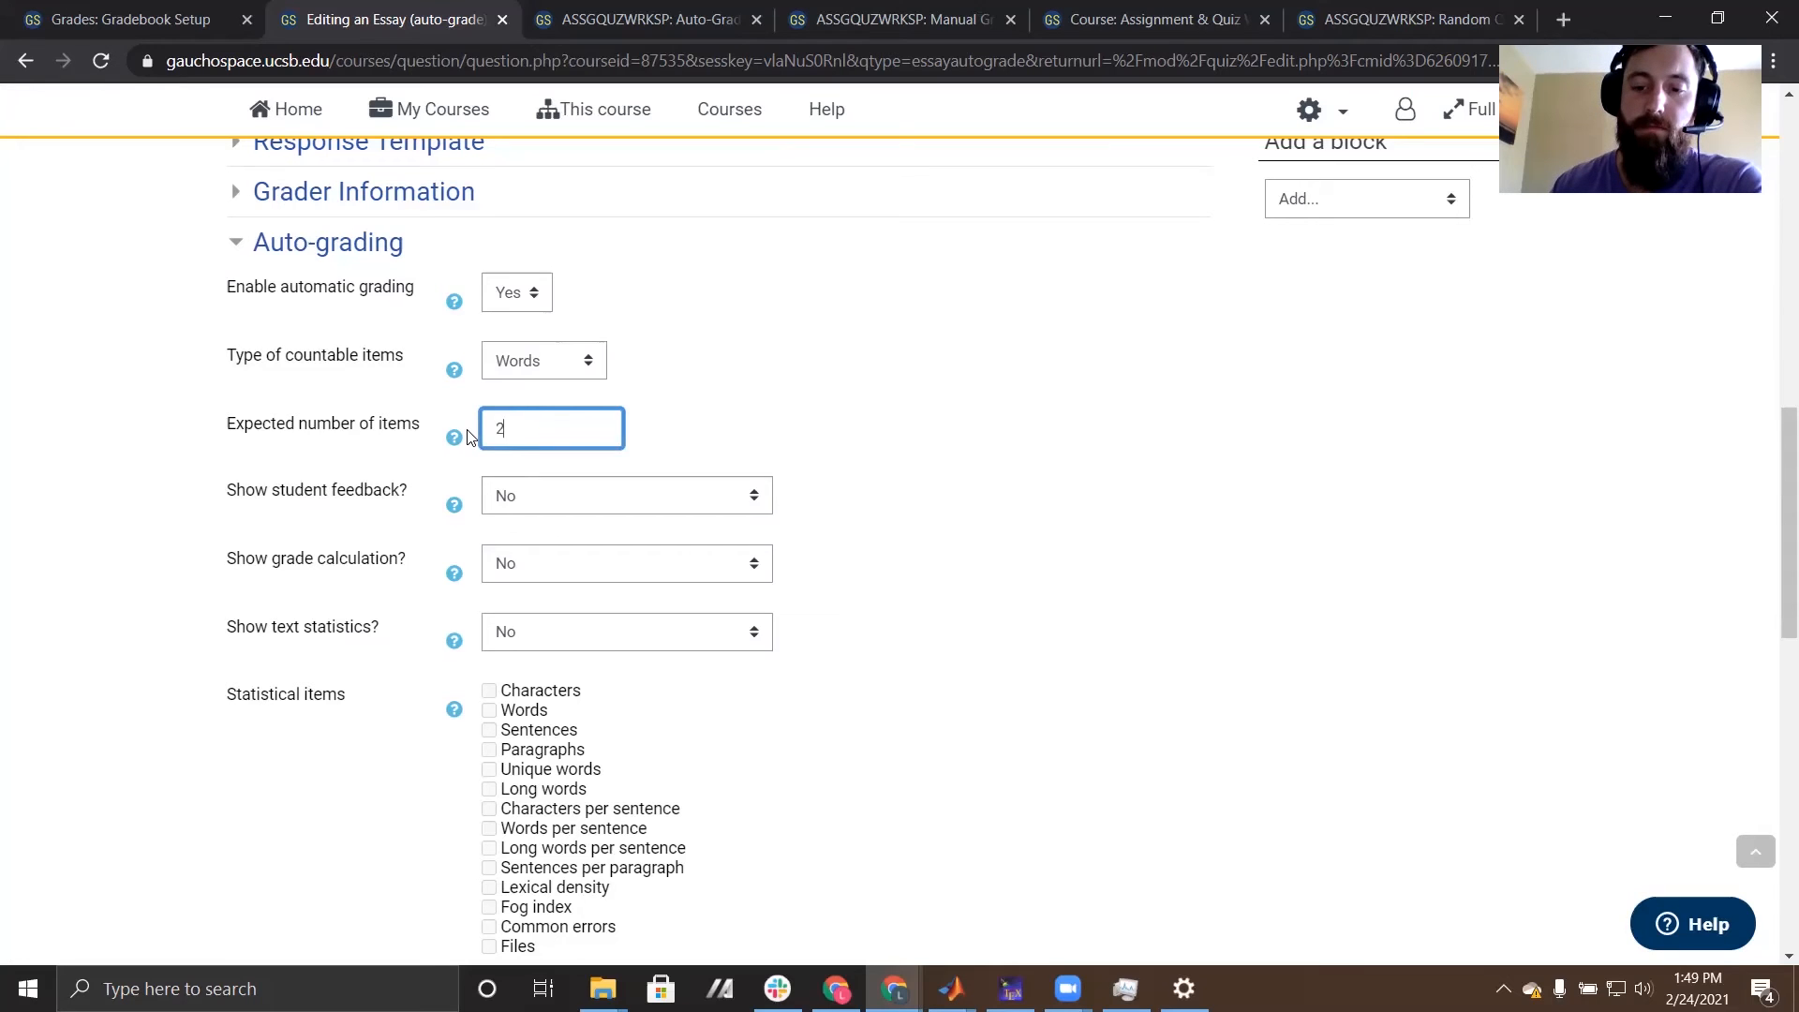
- Add a first target phrase, "target", that awards 50% of the question grade
{"action": "scroll", "coordinate": [1031, 656], "scroll_direction": "down", "scroll_amount": 10}
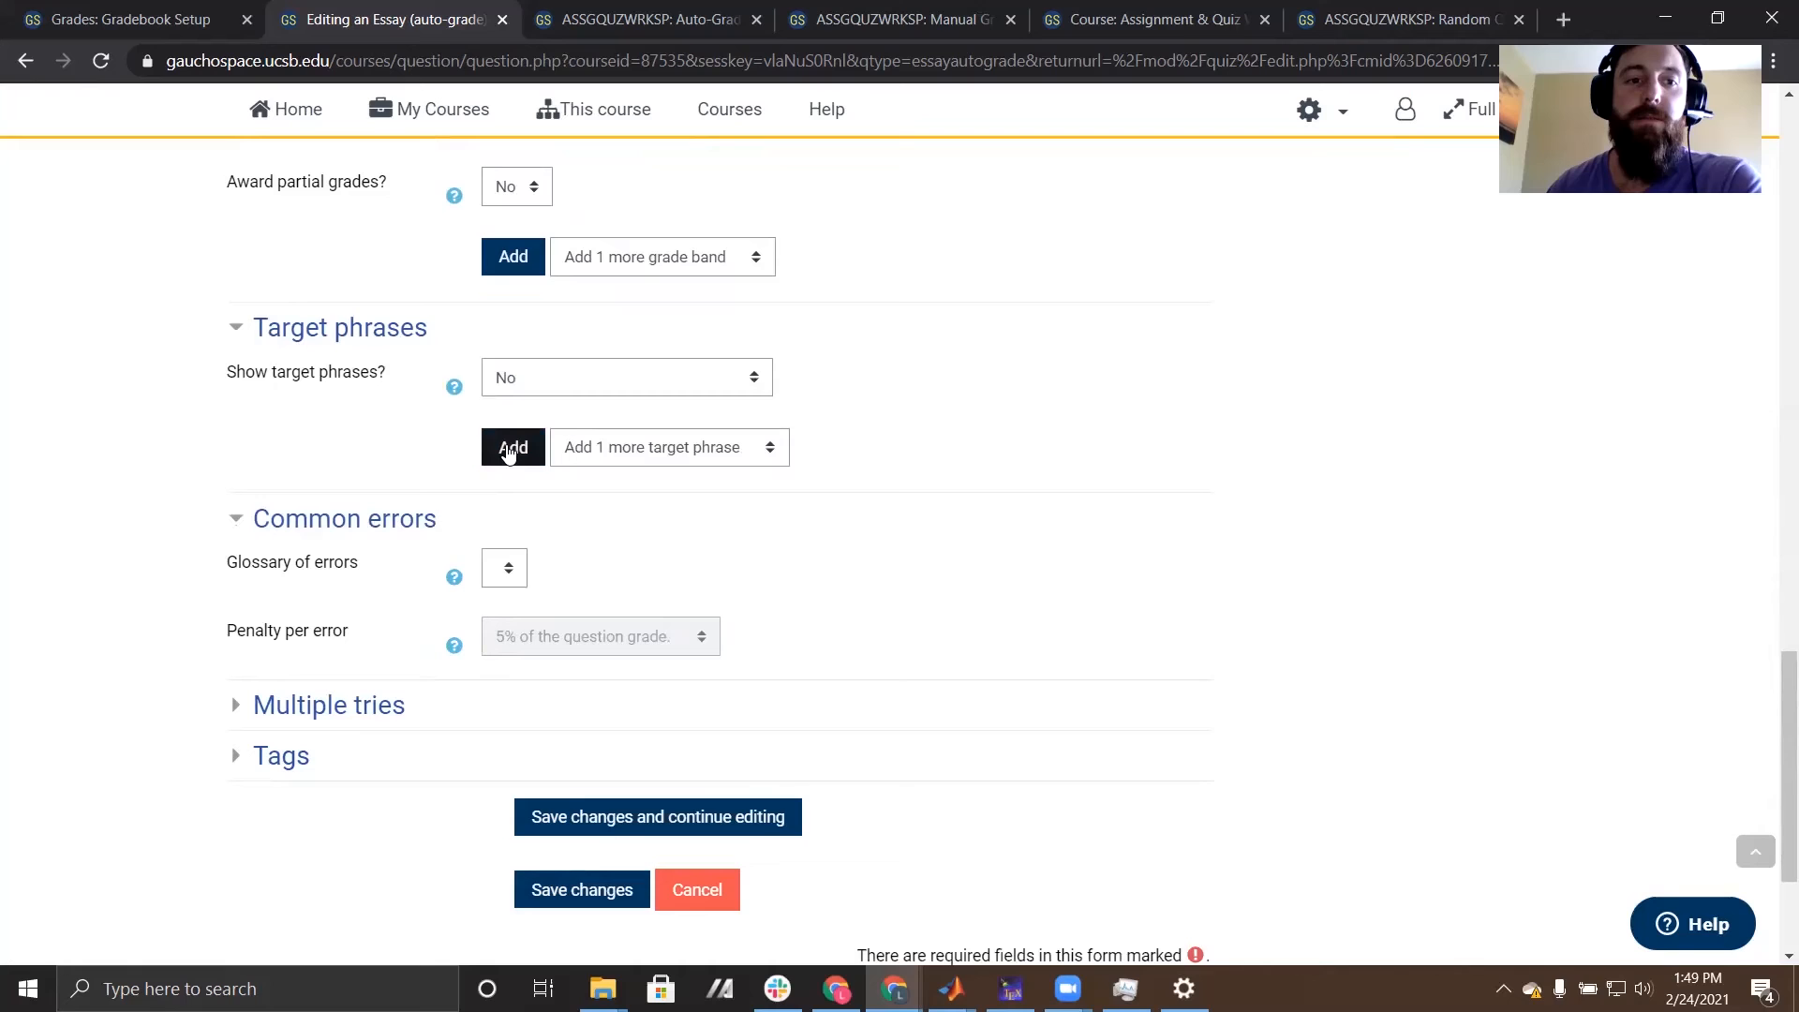
{"action": "left_click", "coordinate": [511, 450]}
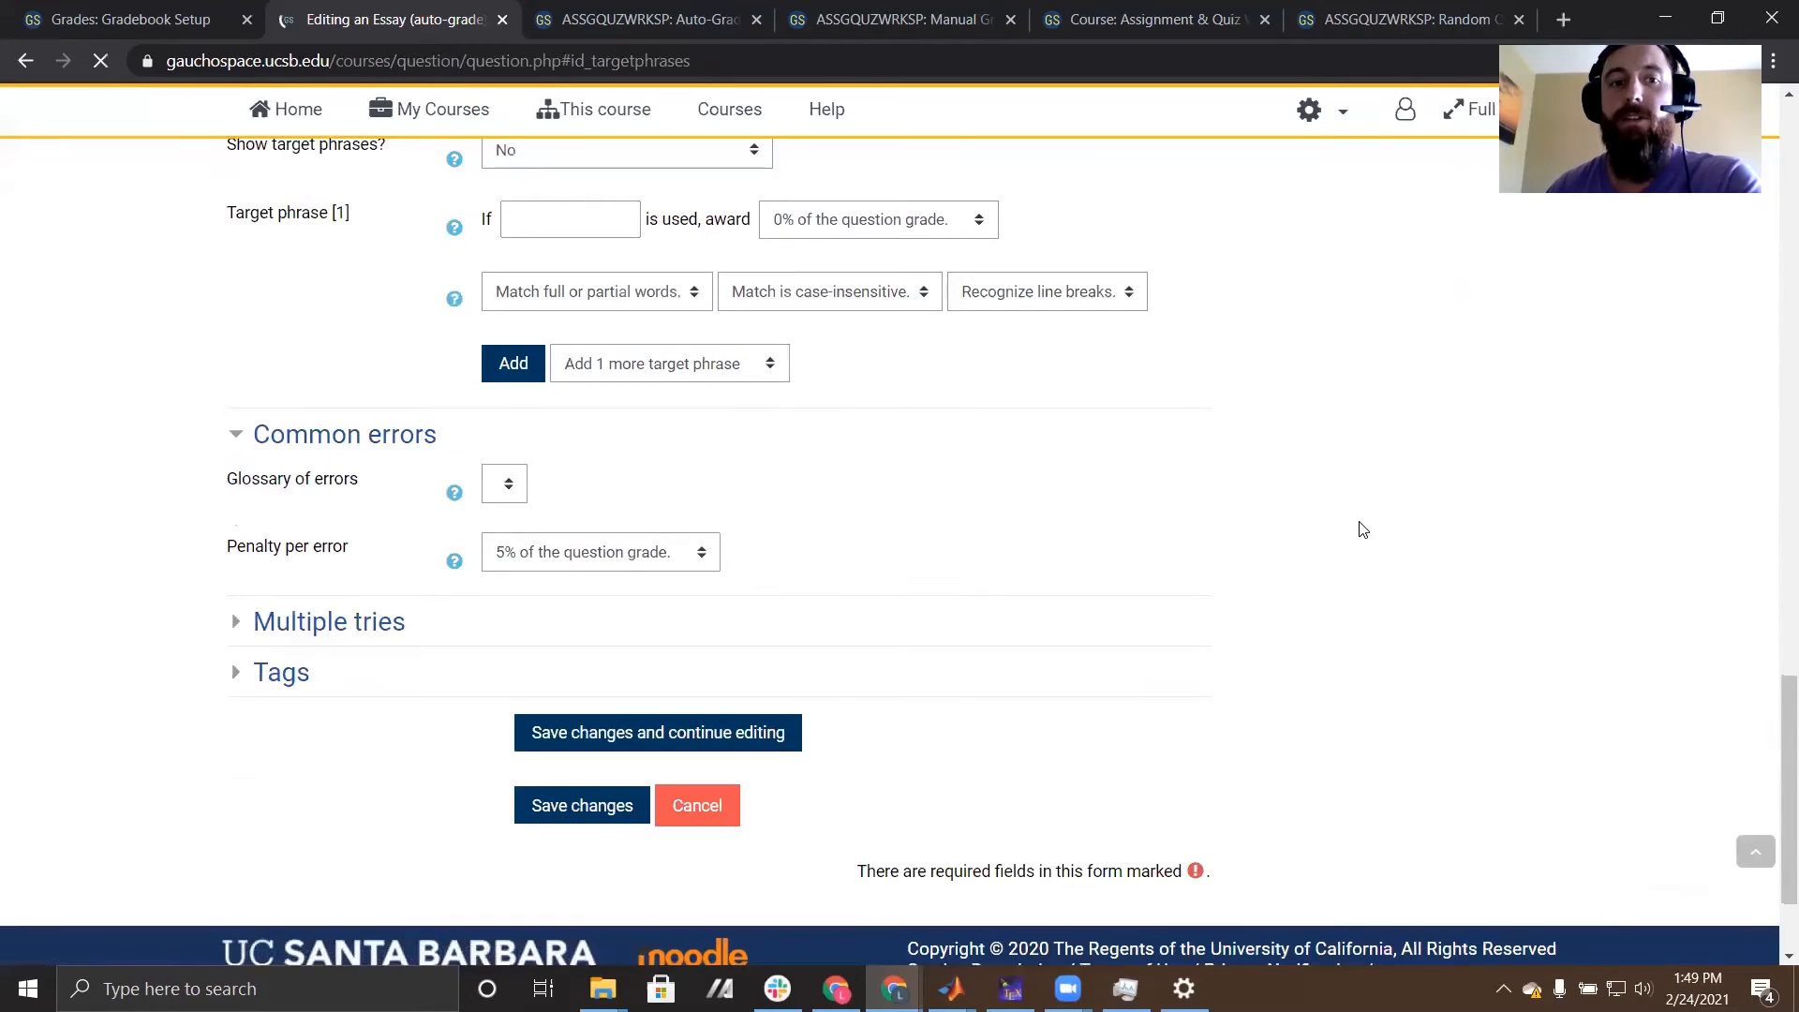
{"action": "scroll", "coordinate": [1121, 459], "scroll_direction": "up", "scroll_amount": 2}
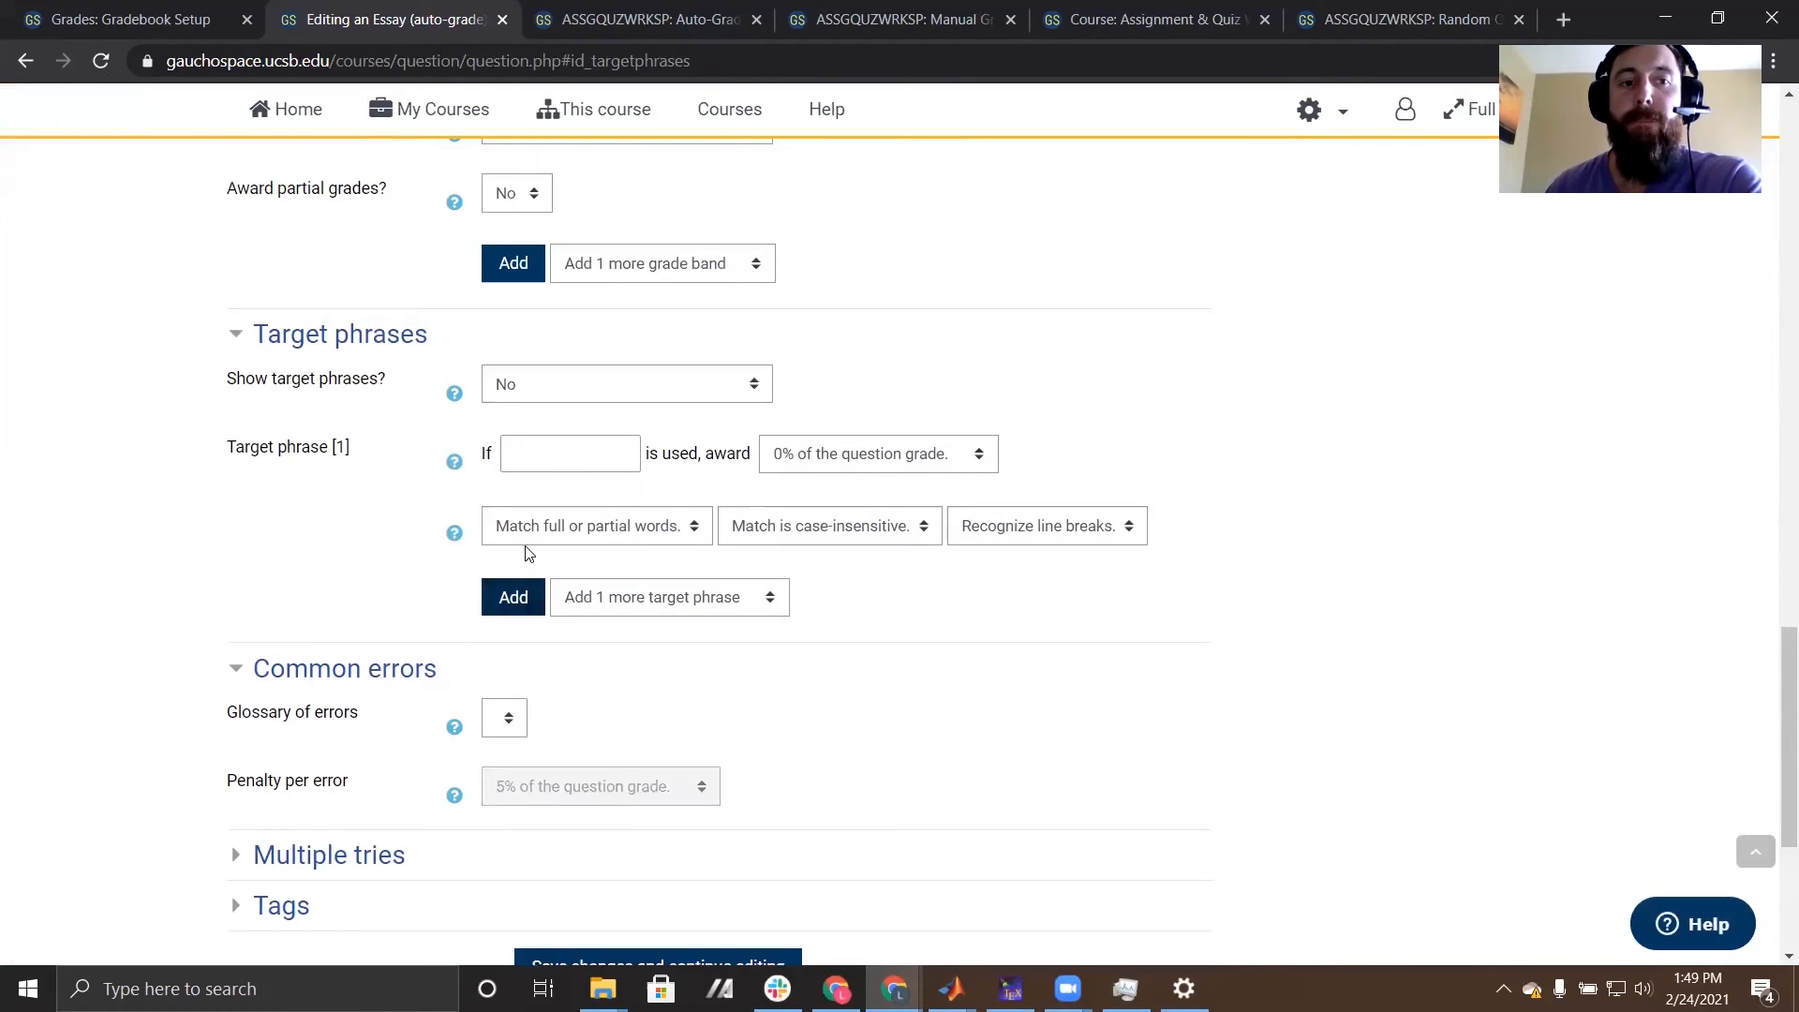
{"action": "left_click", "coordinate": [559, 462]}
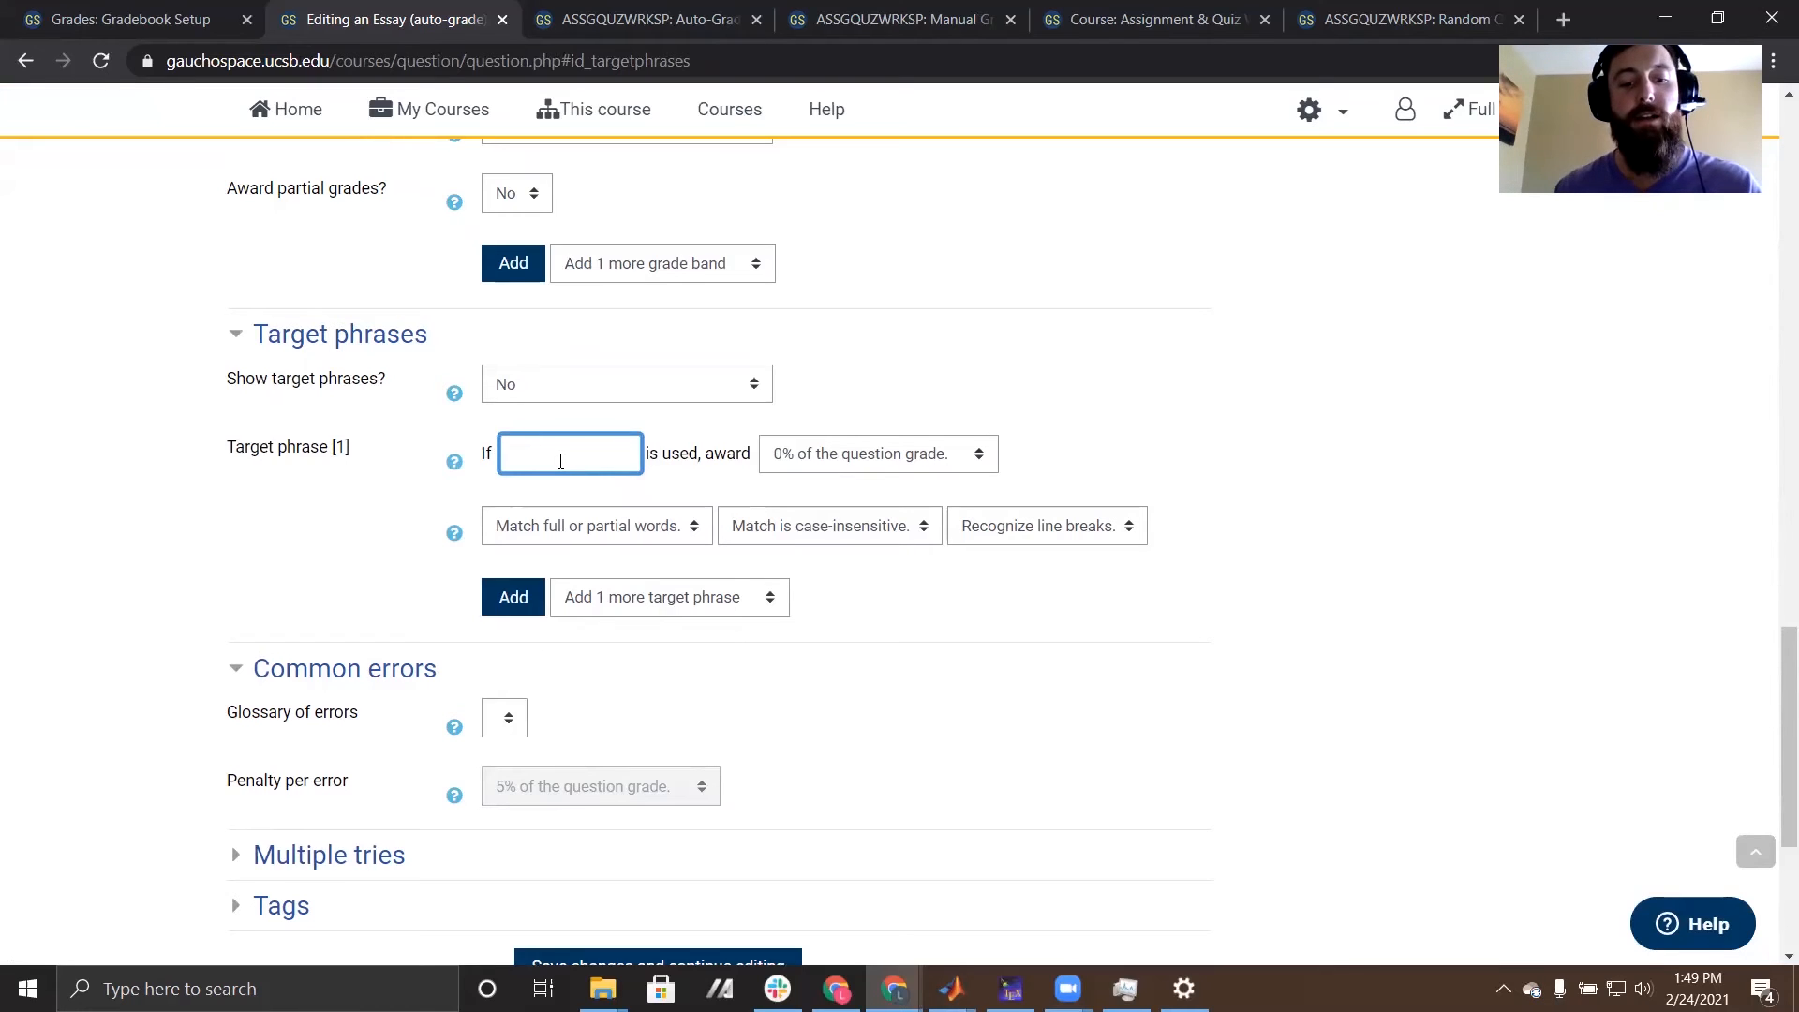
{"action": "type", "text": "arget"}
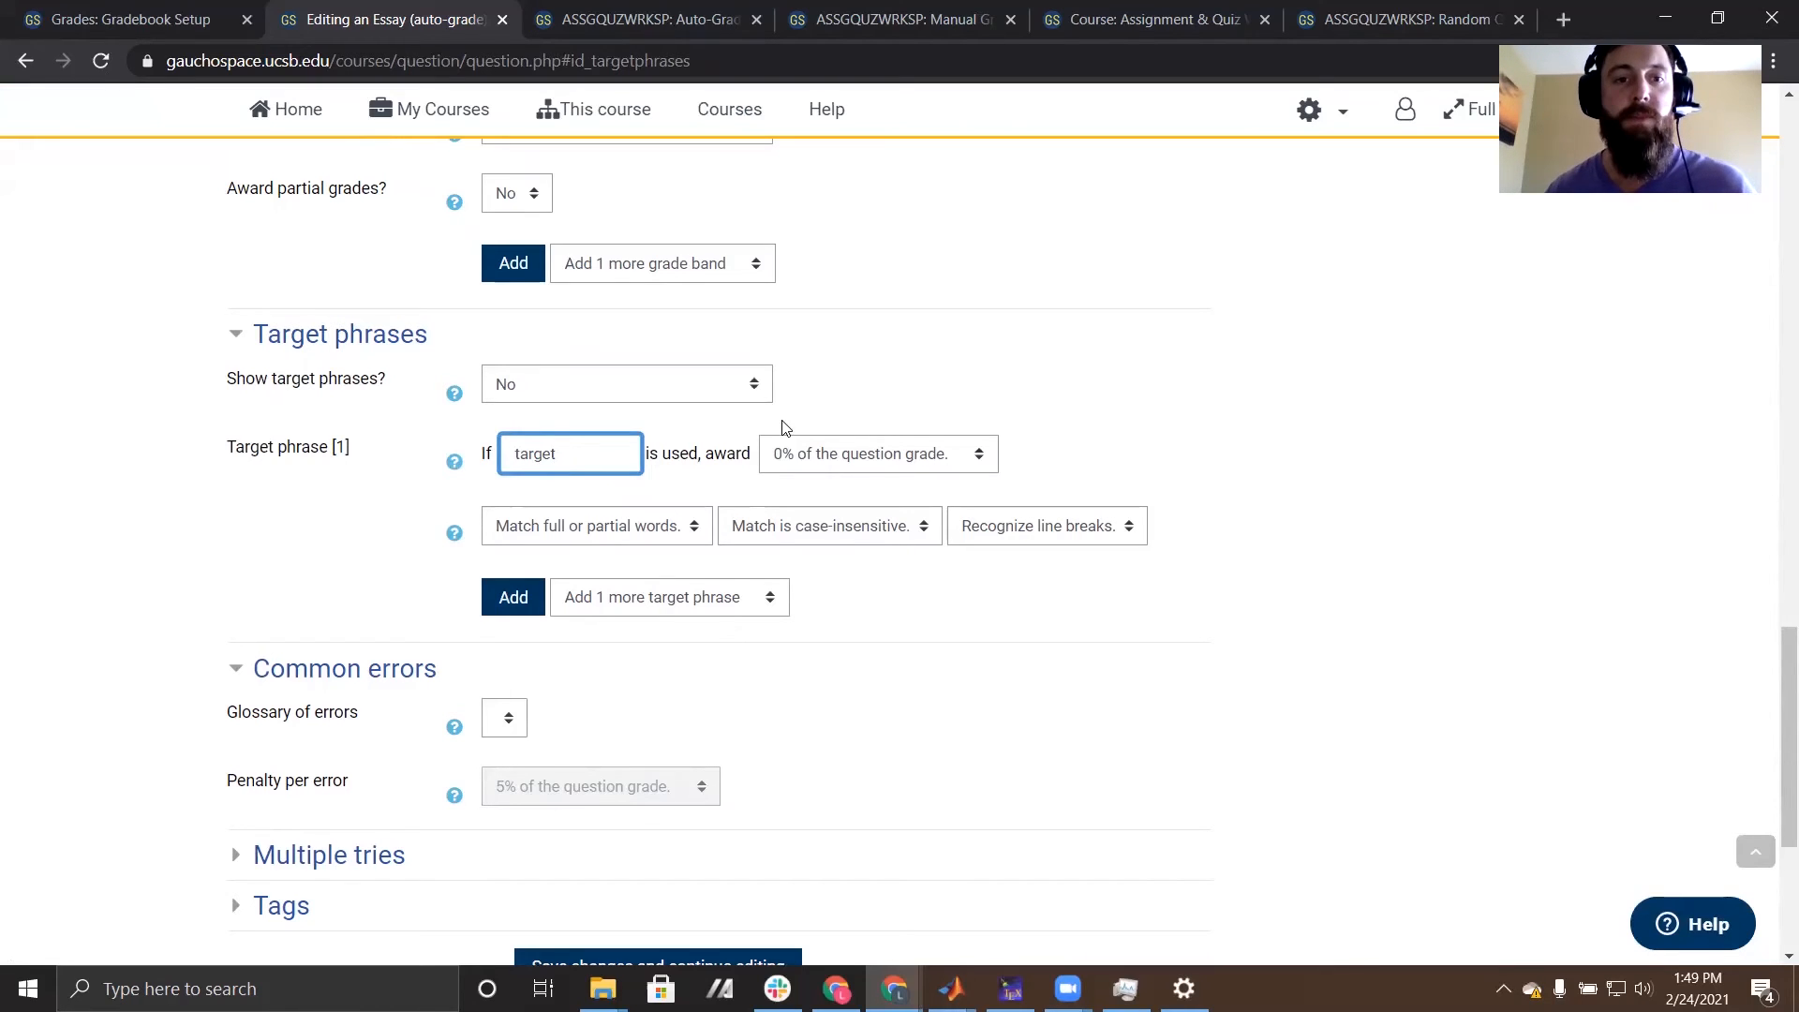
{"action": "left_click", "coordinate": [888, 459]}
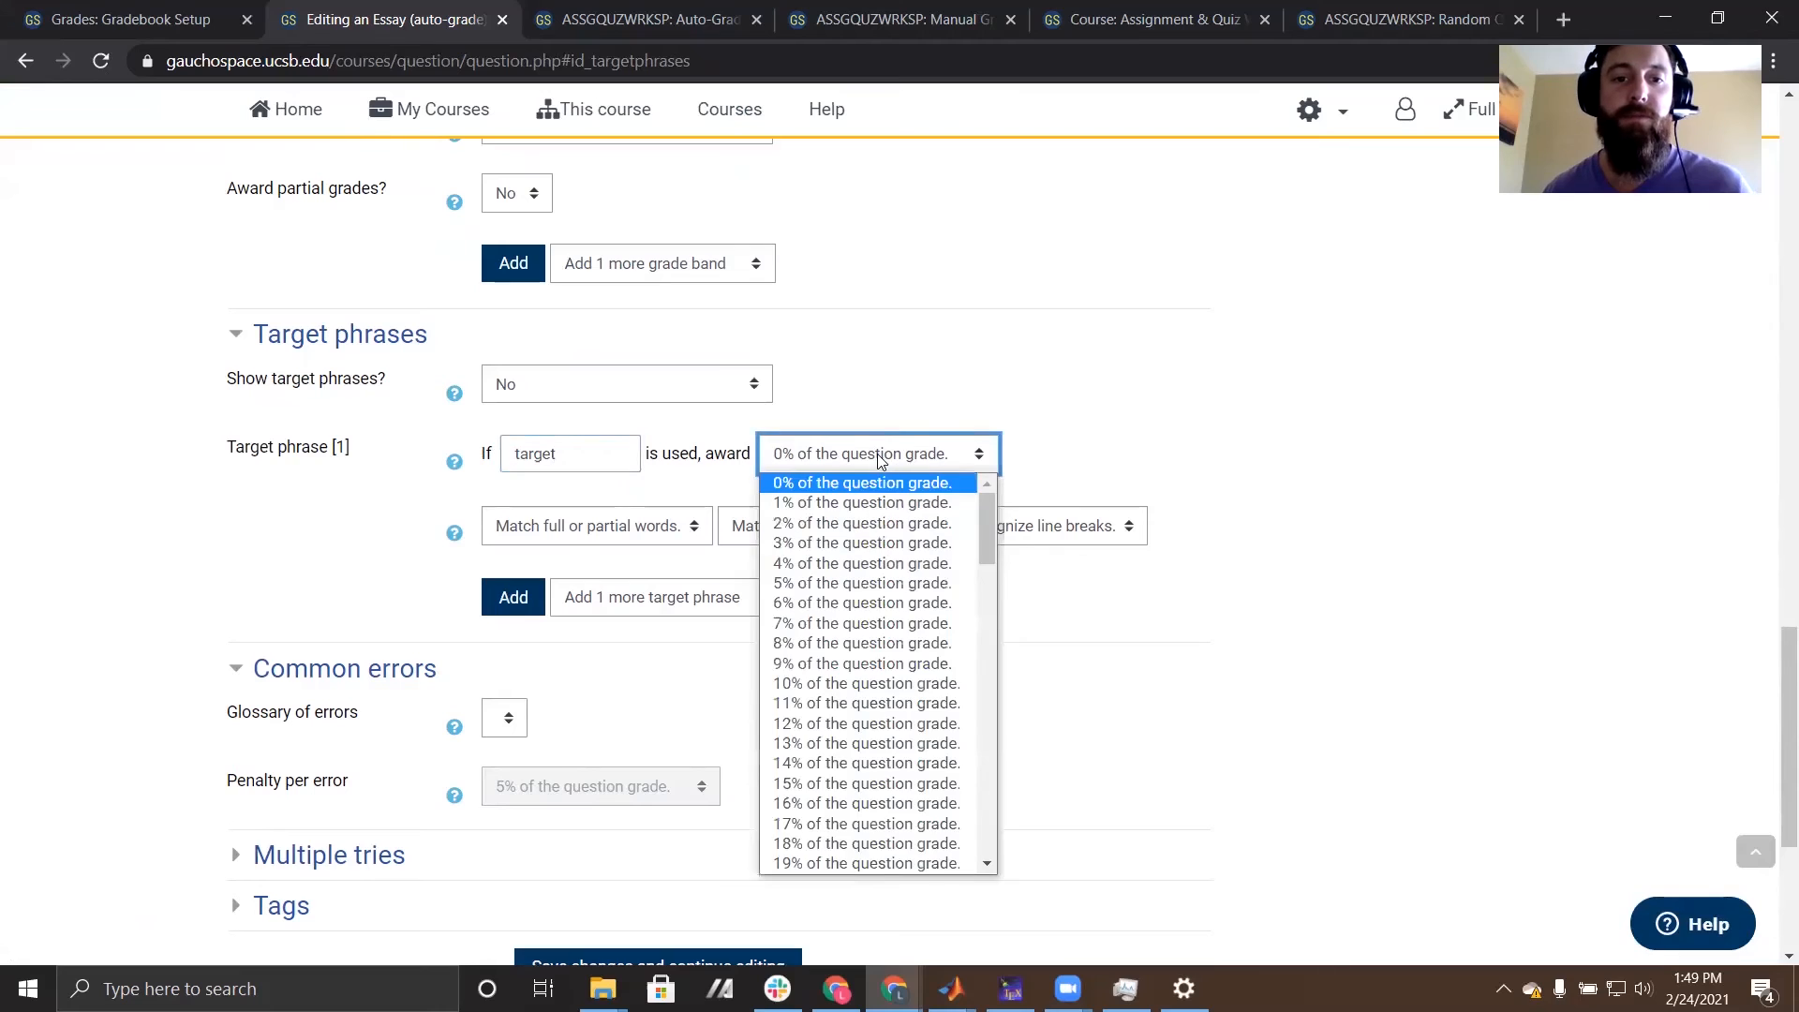
{"action": "scroll", "coordinate": [881, 597], "scroll_direction": "down", "scroll_amount": 15}
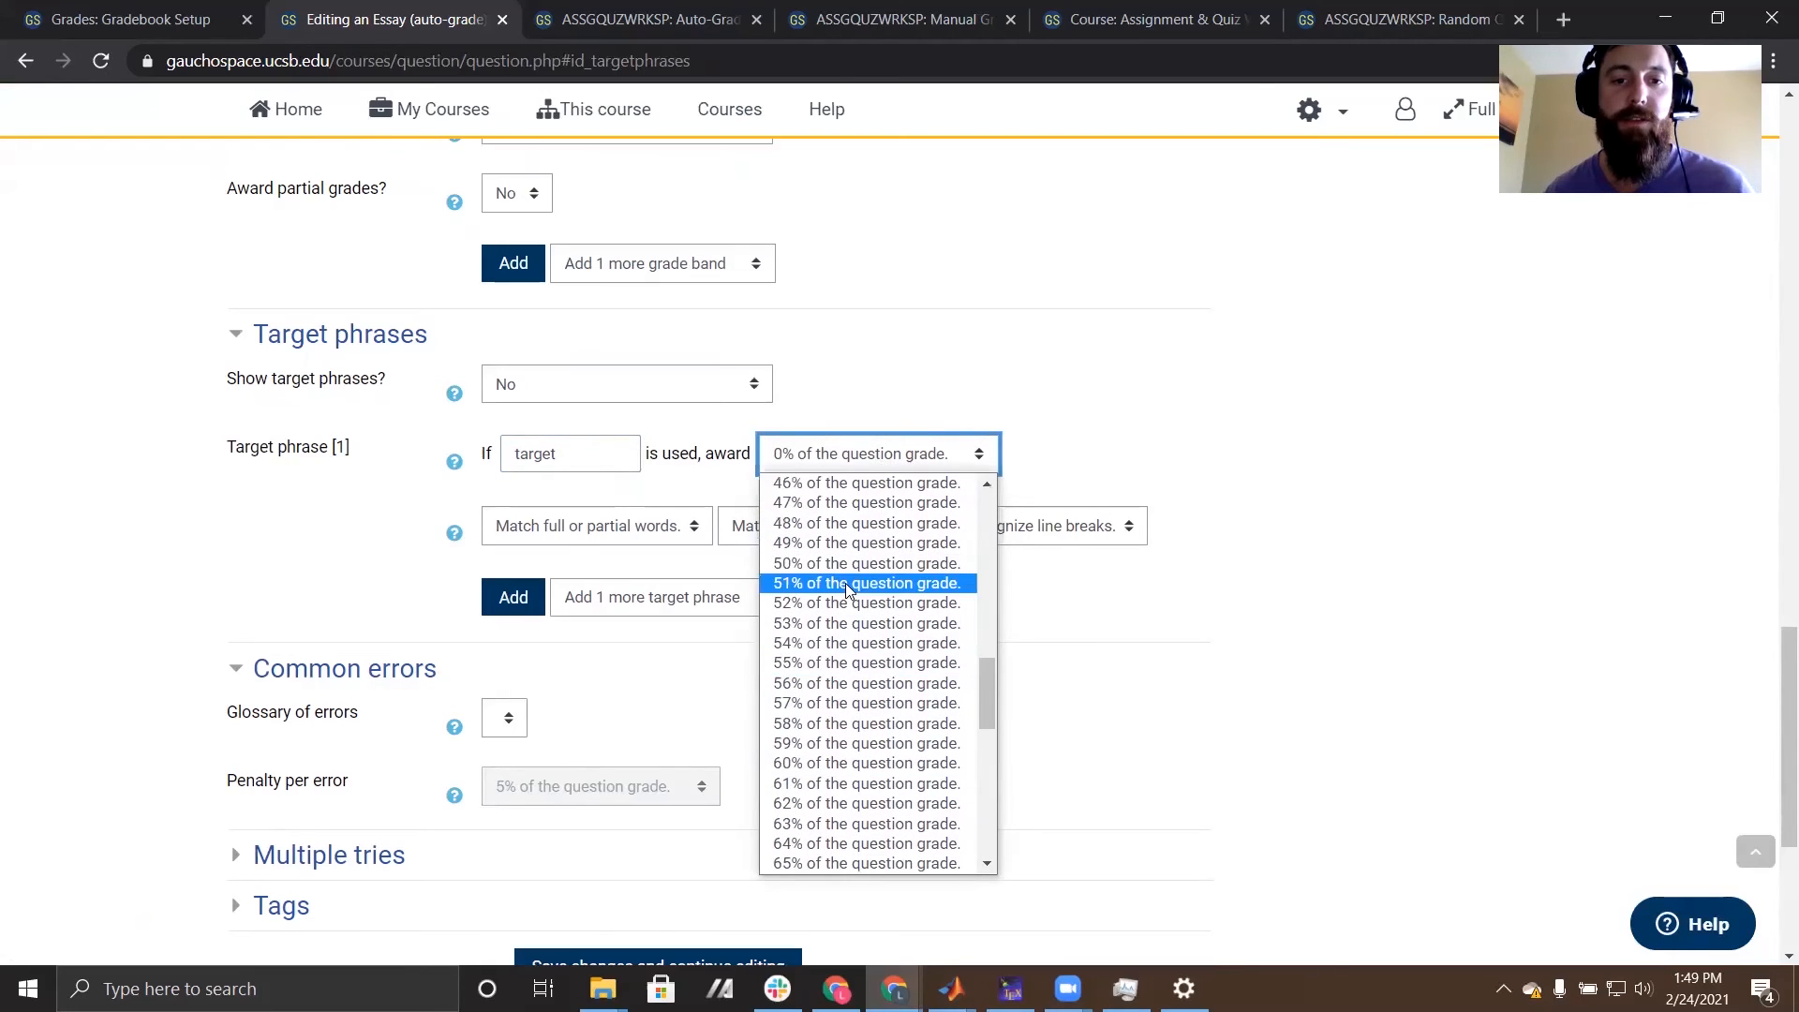
{"action": "left_click", "coordinate": [856, 564]}
- Add a second target phrase, "target2", awarding 50% of the question grade, and save the question to the quiz
{"action": "left_click", "coordinate": [515, 598]}
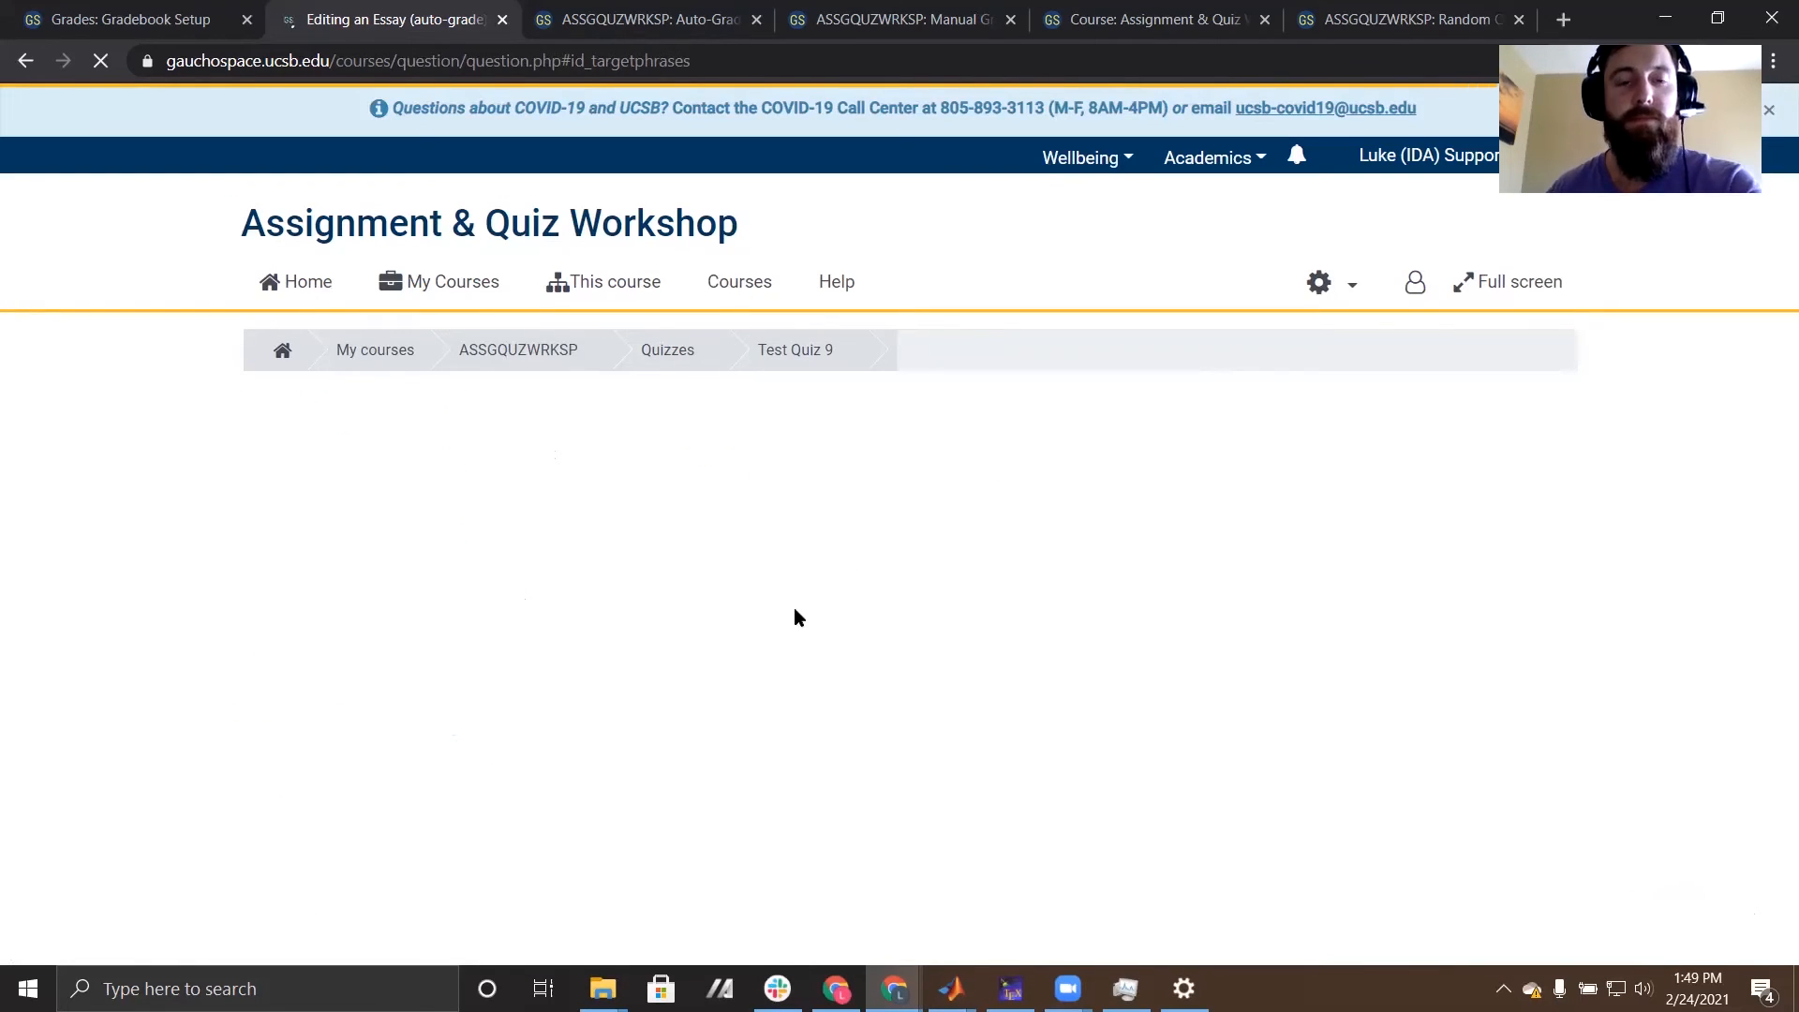
{"action": "left_click", "coordinate": [578, 288]}
{"action": "type", "text": "target"}
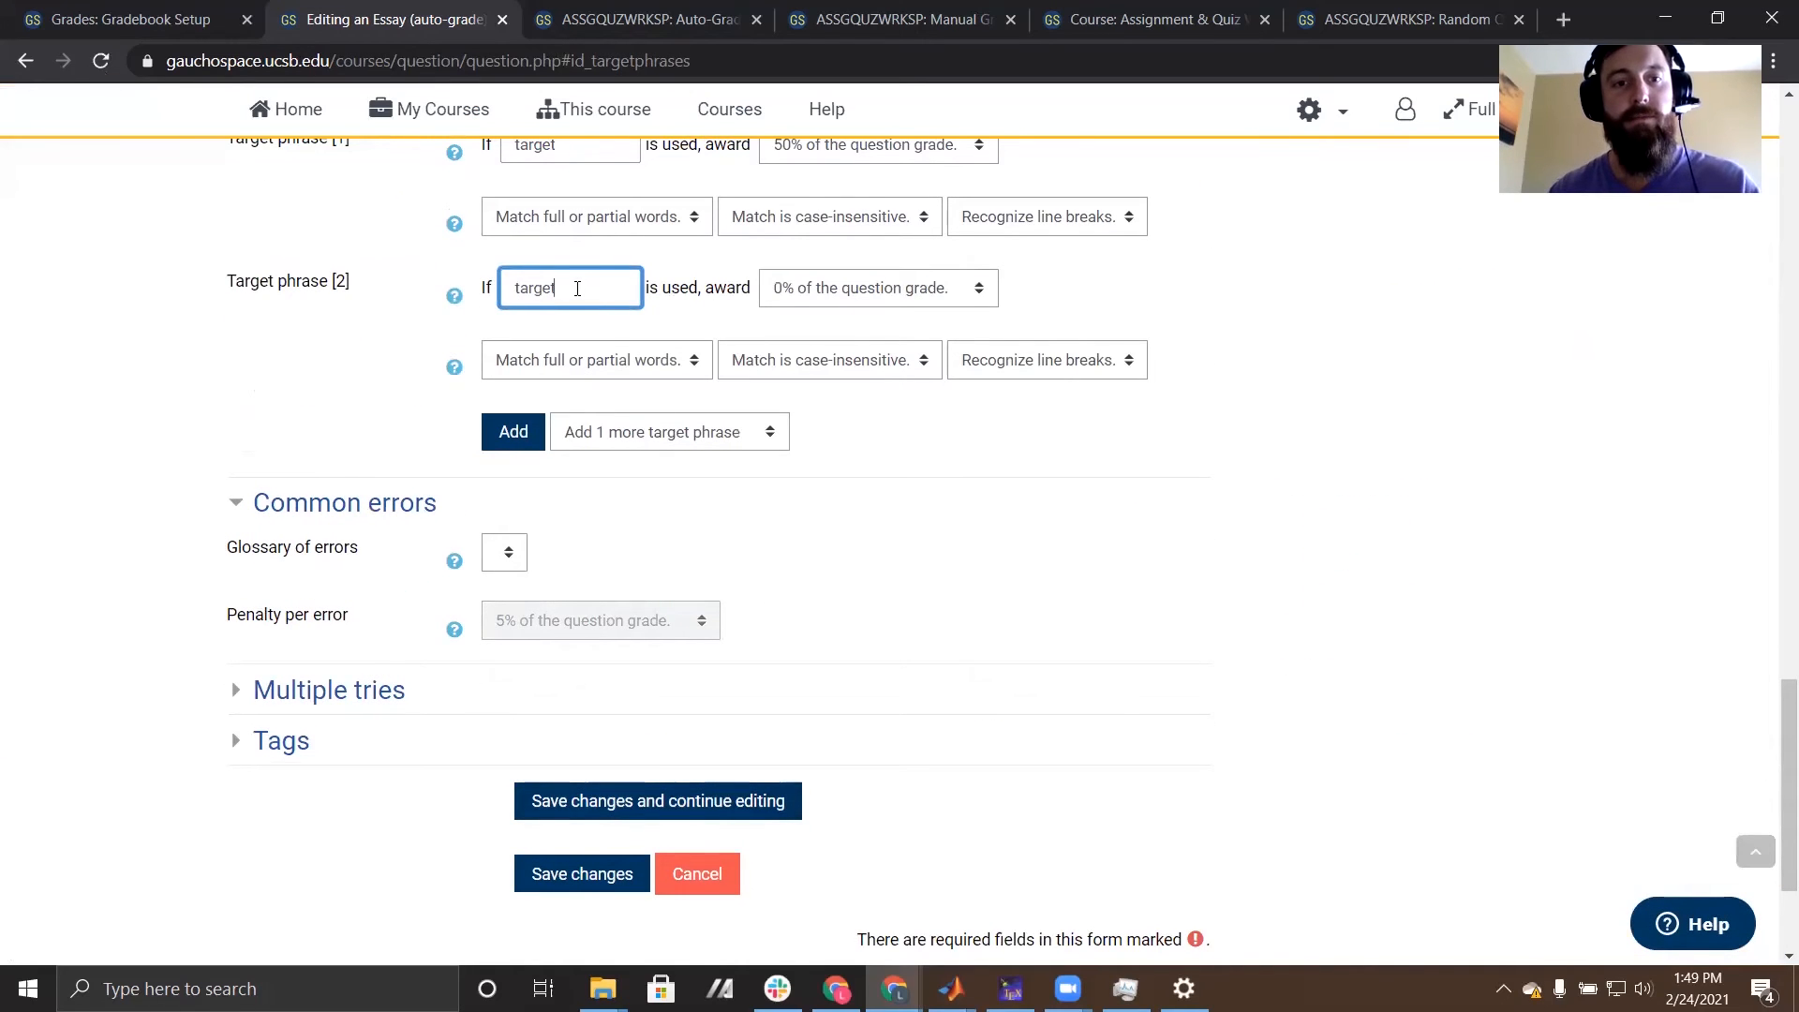
{"action": "left_click", "coordinate": [880, 287]}
{"action": "scroll", "coordinate": [830, 600], "scroll_direction": "down", "scroll_amount": 10}
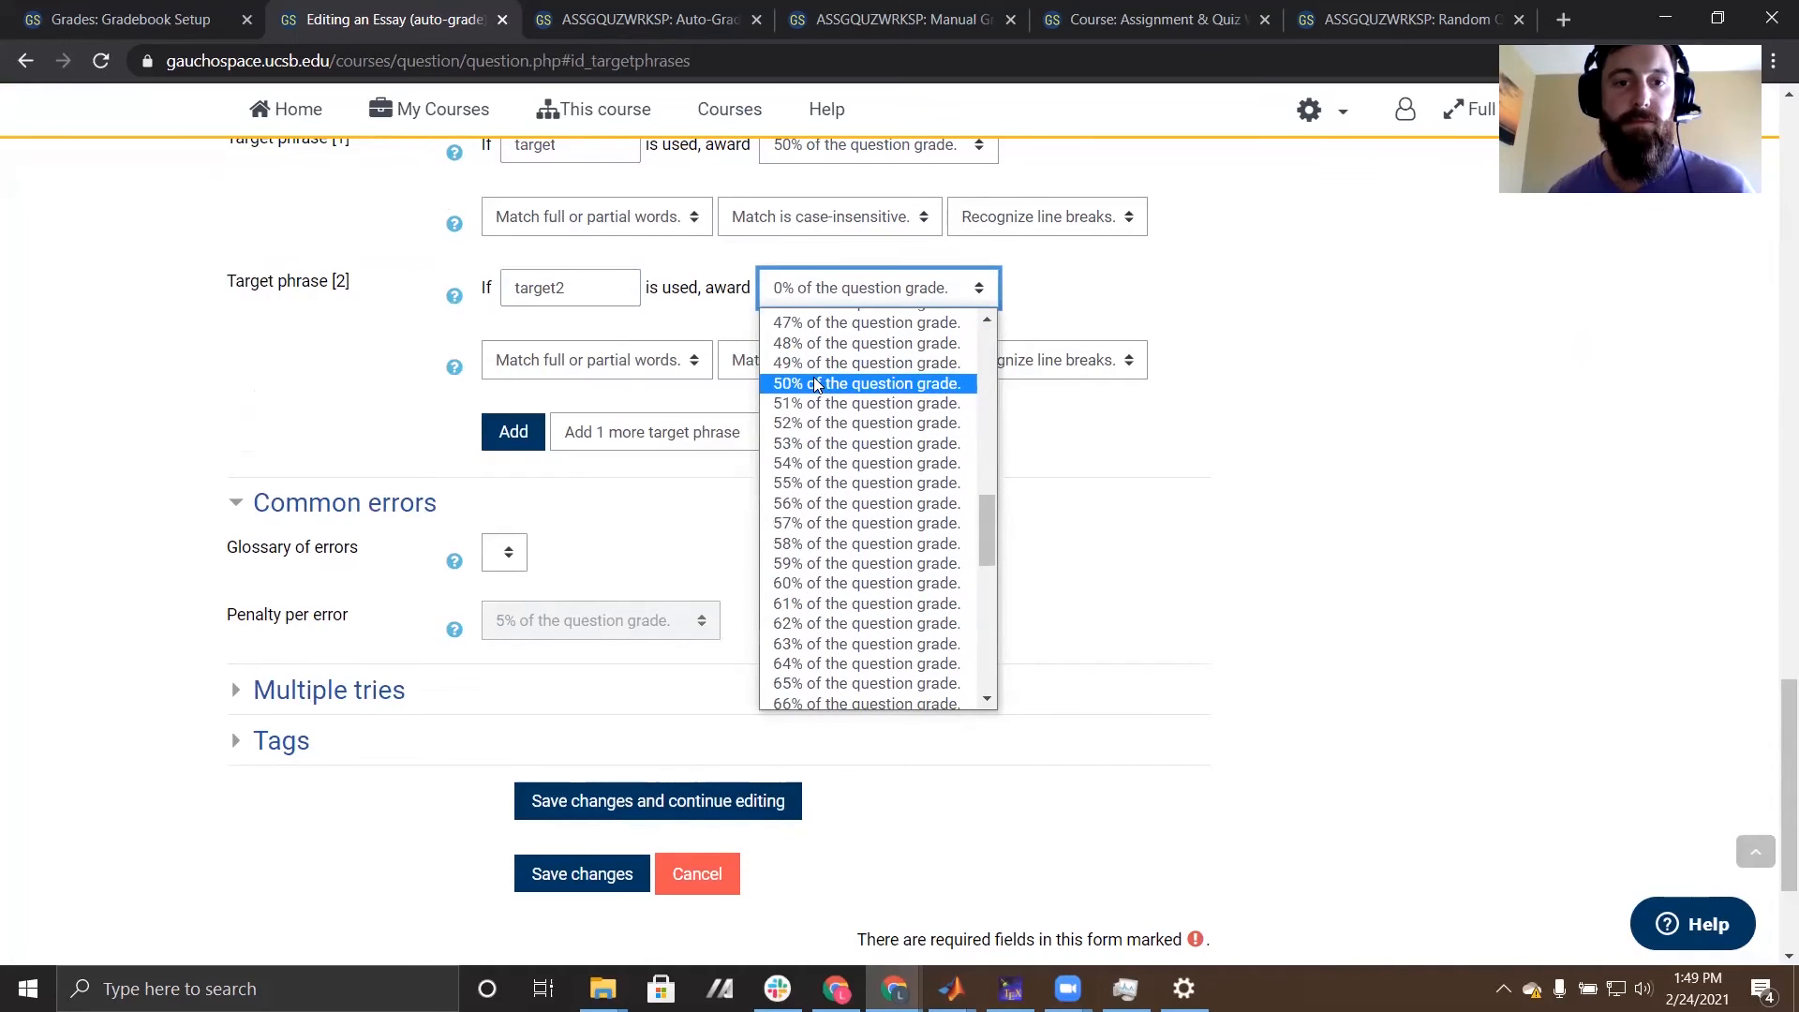
{"action": "left_click", "coordinate": [849, 383]}
{"action": "left_click", "coordinate": [603, 872]}
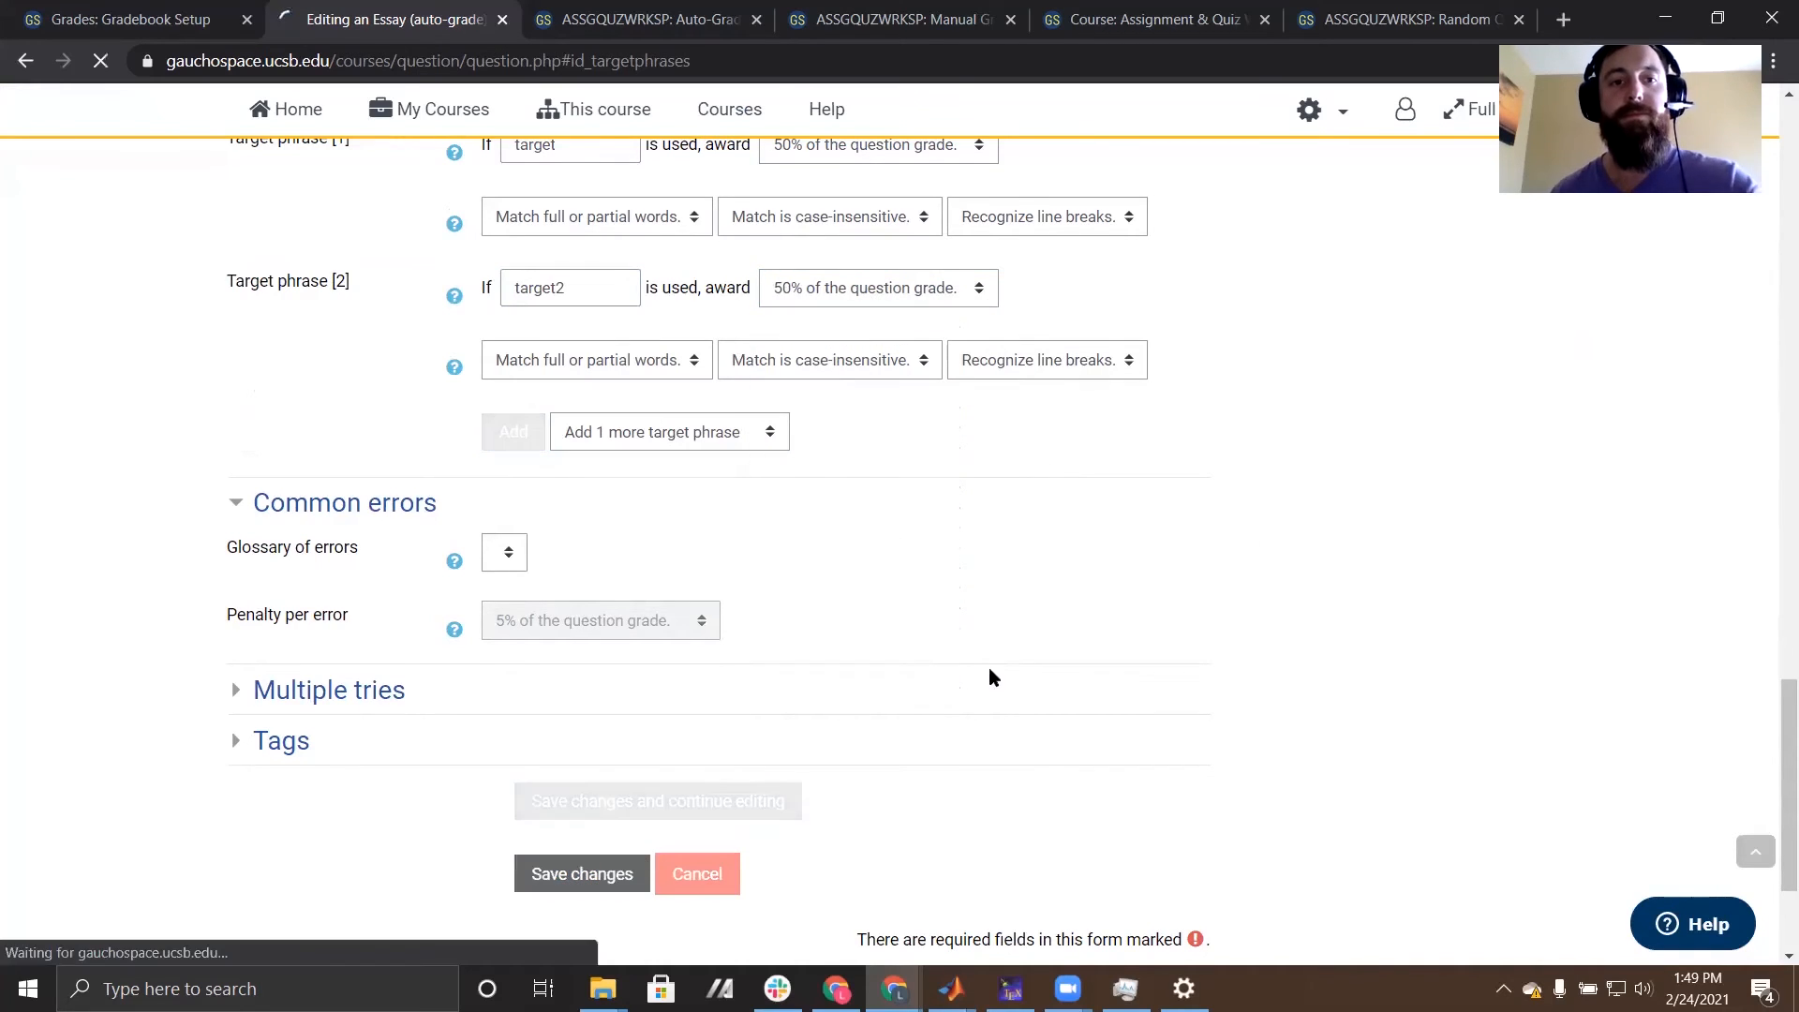
{"action": "scroll", "coordinate": [754, 615], "scroll_direction": "down", "scroll_amount": 5}
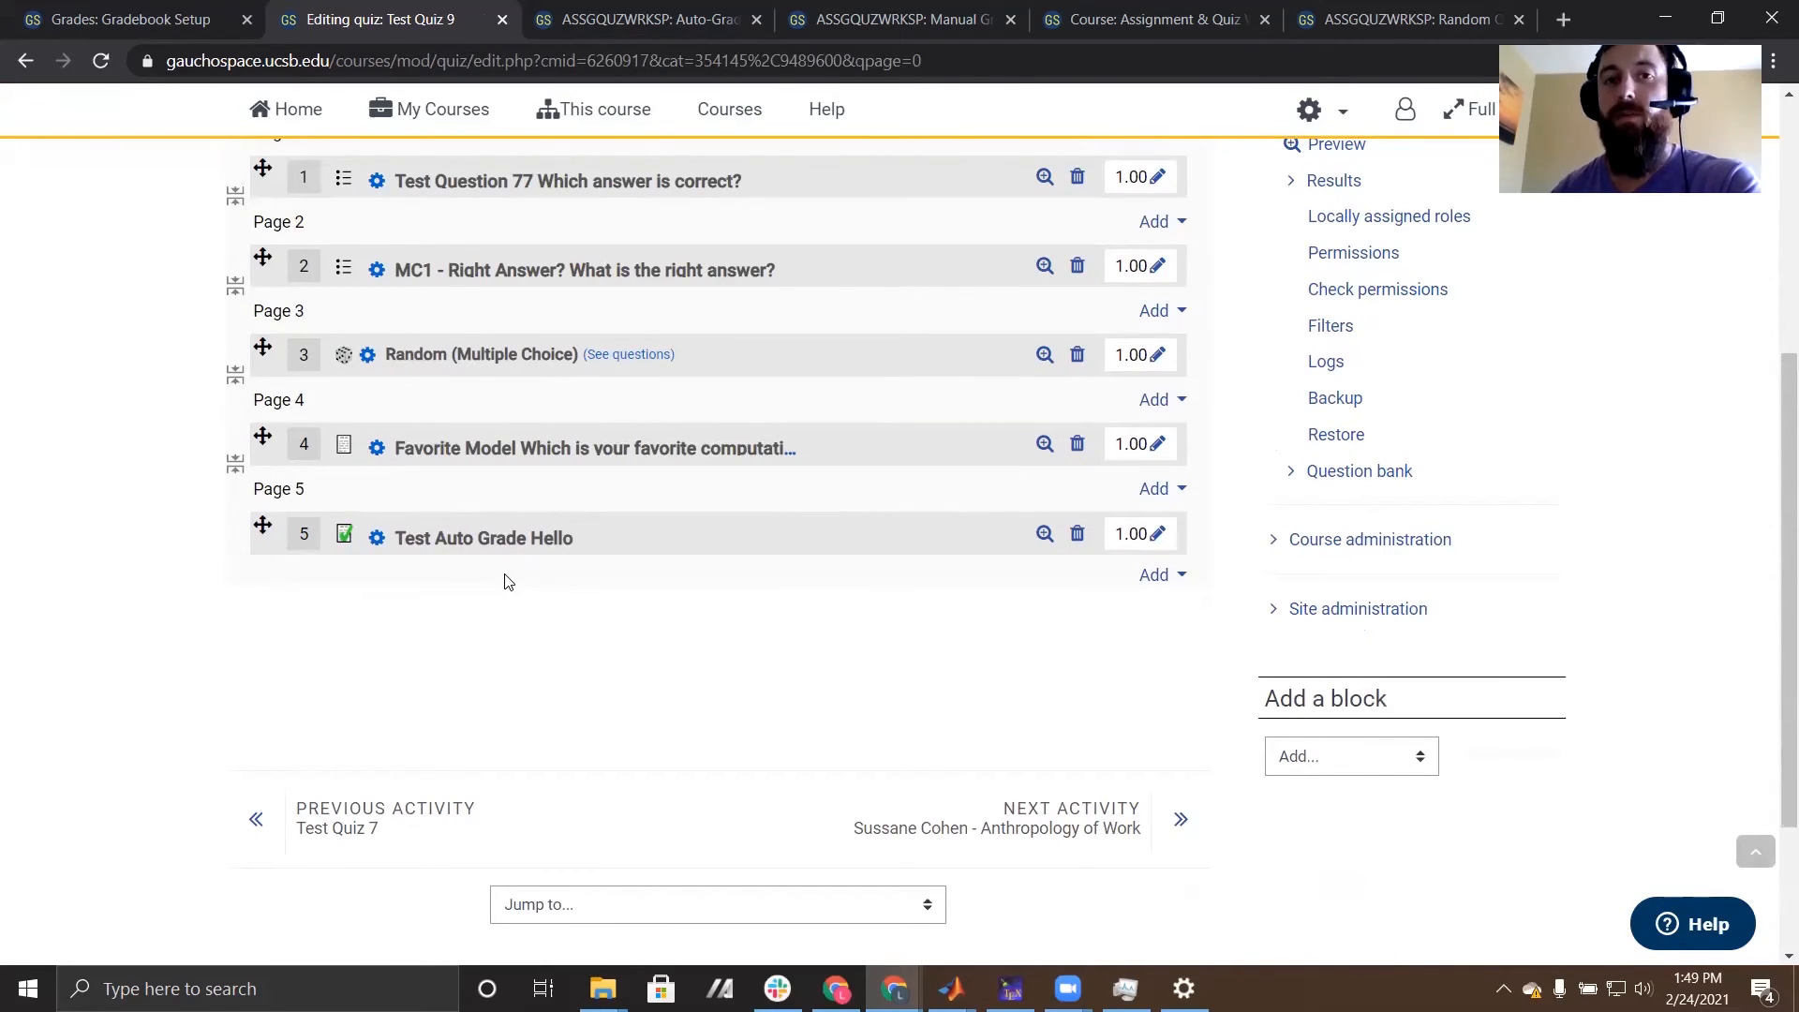
- Go back to the ASSGQUZWRKSP course page and open the Auto-Graded Quiz from the Quizzes section
{"action": "scroll", "coordinate": [504, 582], "scroll_direction": "up", "scroll_amount": 5}
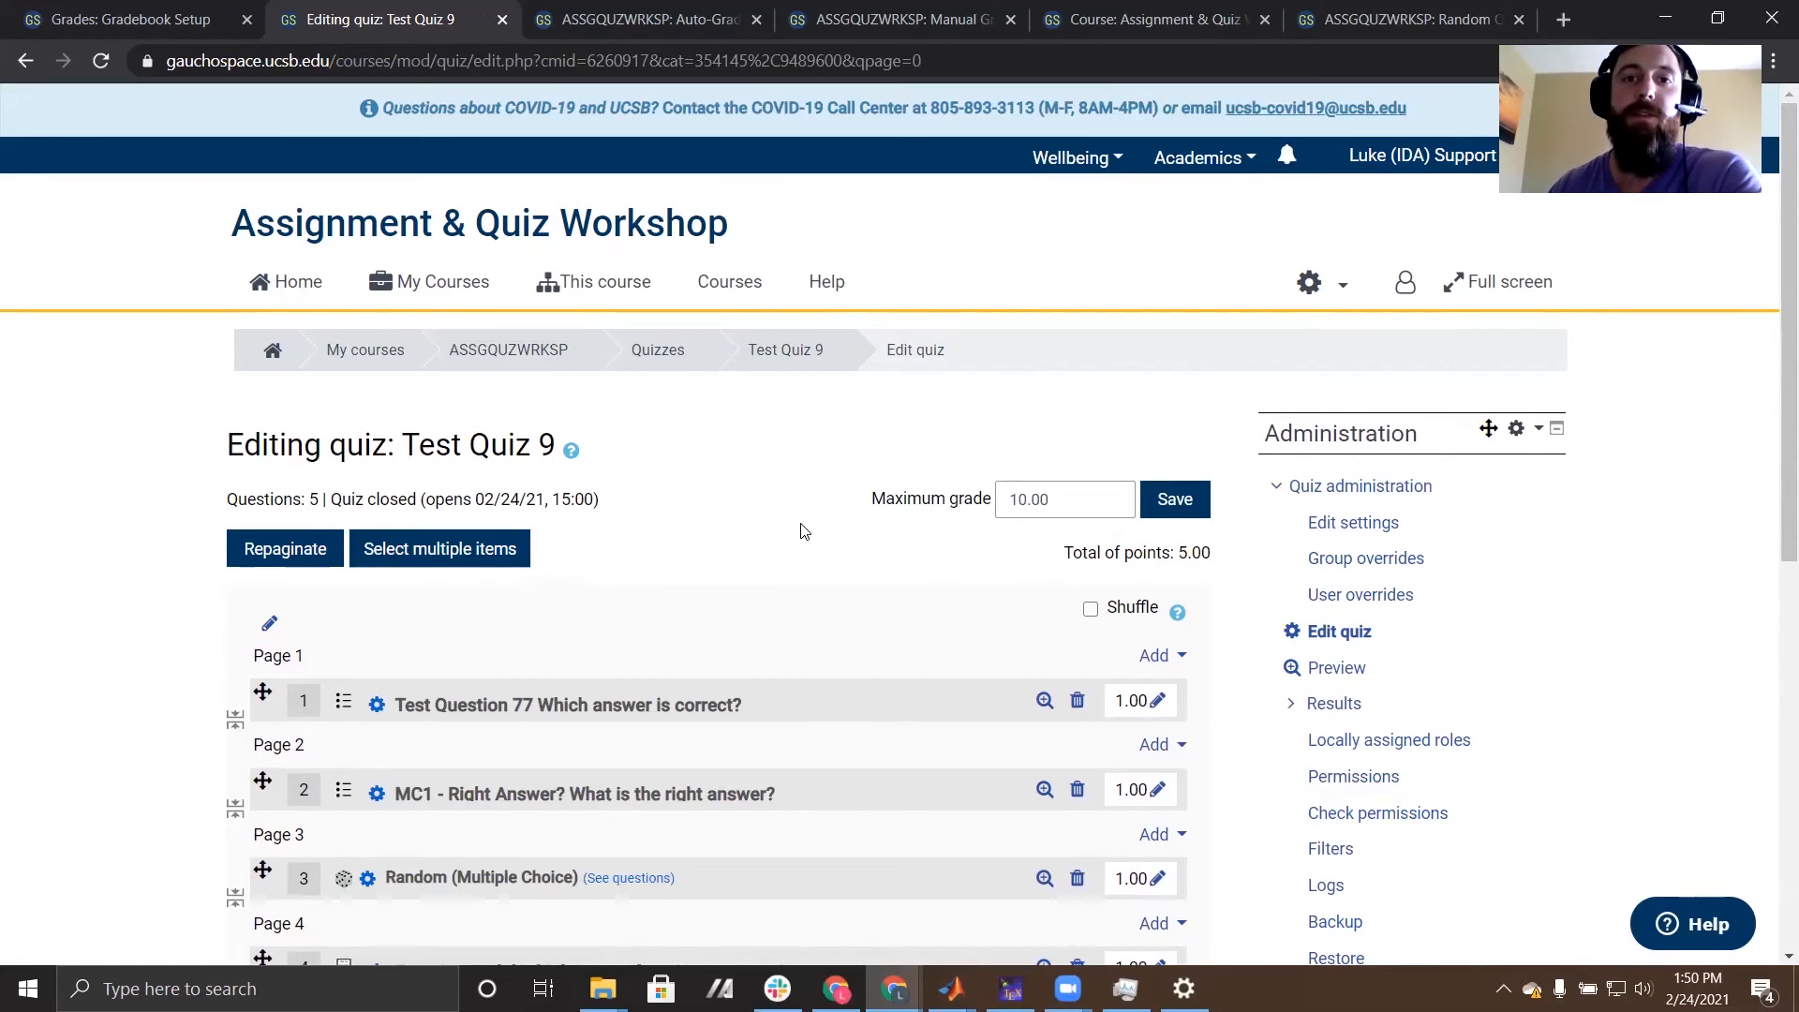
{"action": "left_click", "coordinate": [513, 353]}
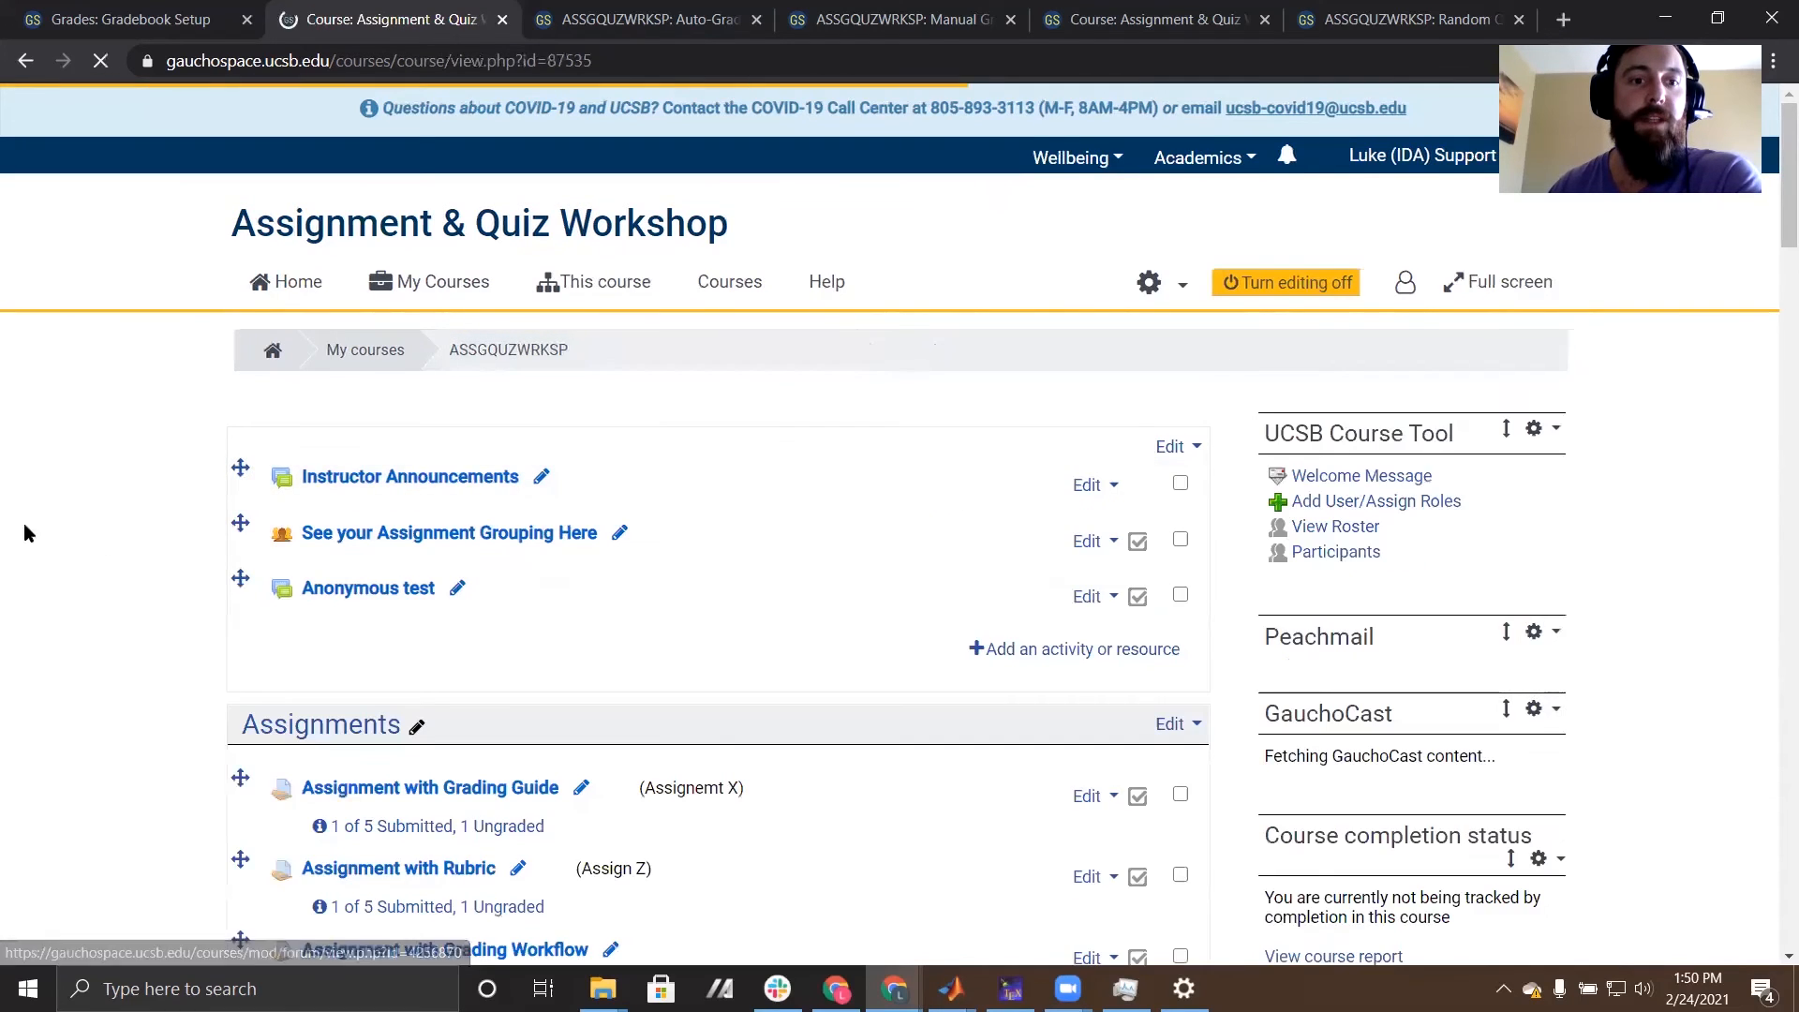
{"action": "scroll", "coordinate": [160, 551], "scroll_direction": "down", "scroll_amount": 4}
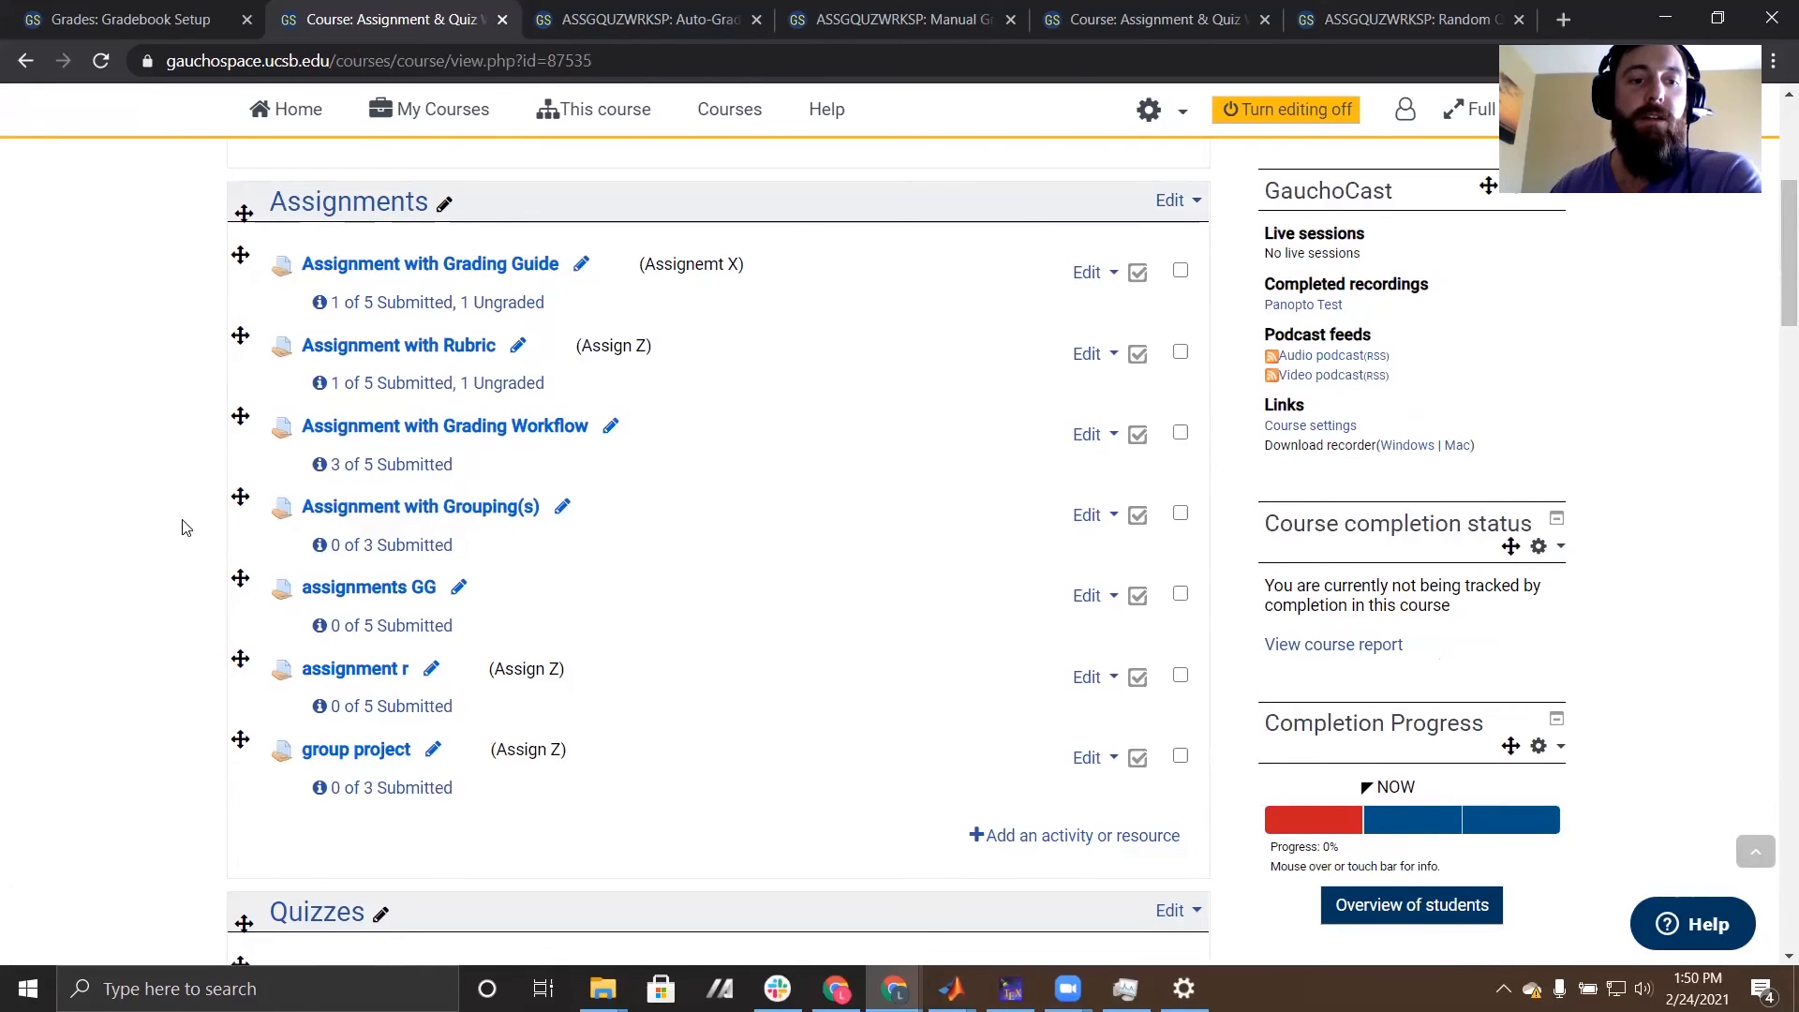
{"action": "scroll", "coordinate": [184, 528], "scroll_direction": "down", "scroll_amount": 6}
{"action": "scroll", "coordinate": [185, 528], "scroll_direction": "down", "scroll_amount": 1}
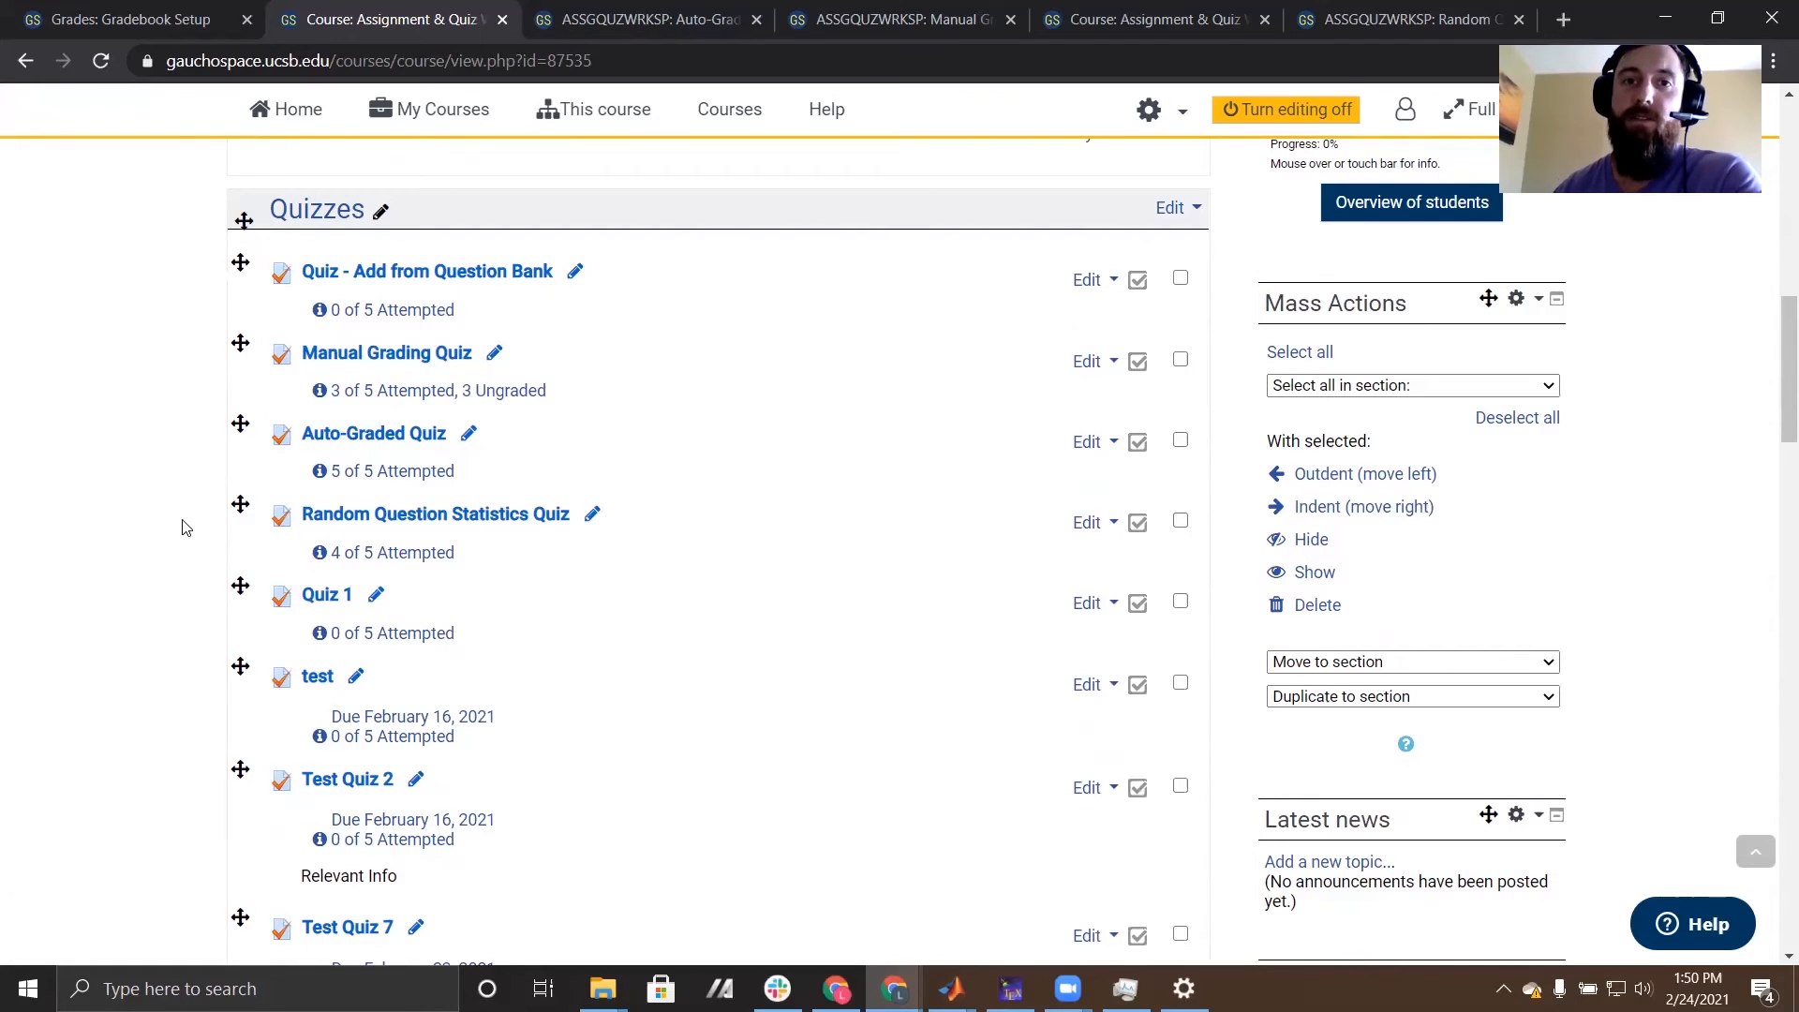
{"action": "left_click", "coordinate": [372, 437]}
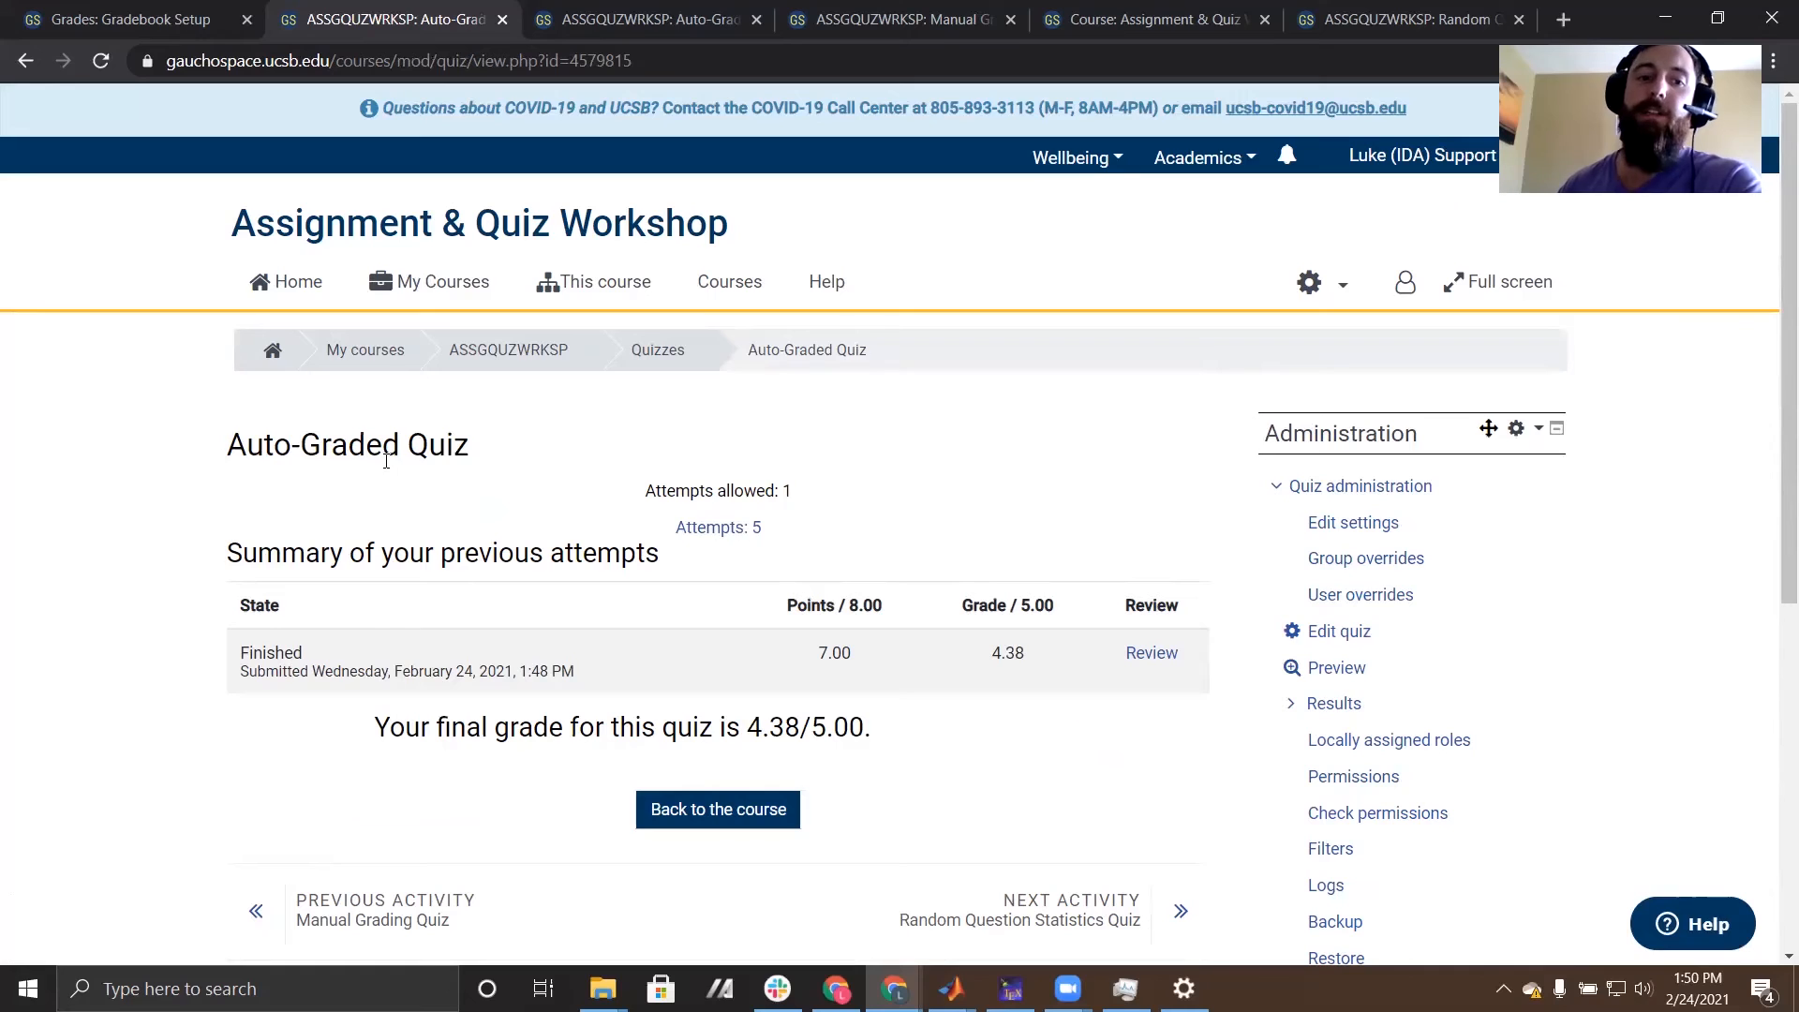
- Open the Auto-Graded Quiz's manual grading report and also show the questions that have been graded automatically
{"action": "scroll", "coordinate": [1069, 468], "scroll_direction": "down", "scroll_amount": 1}
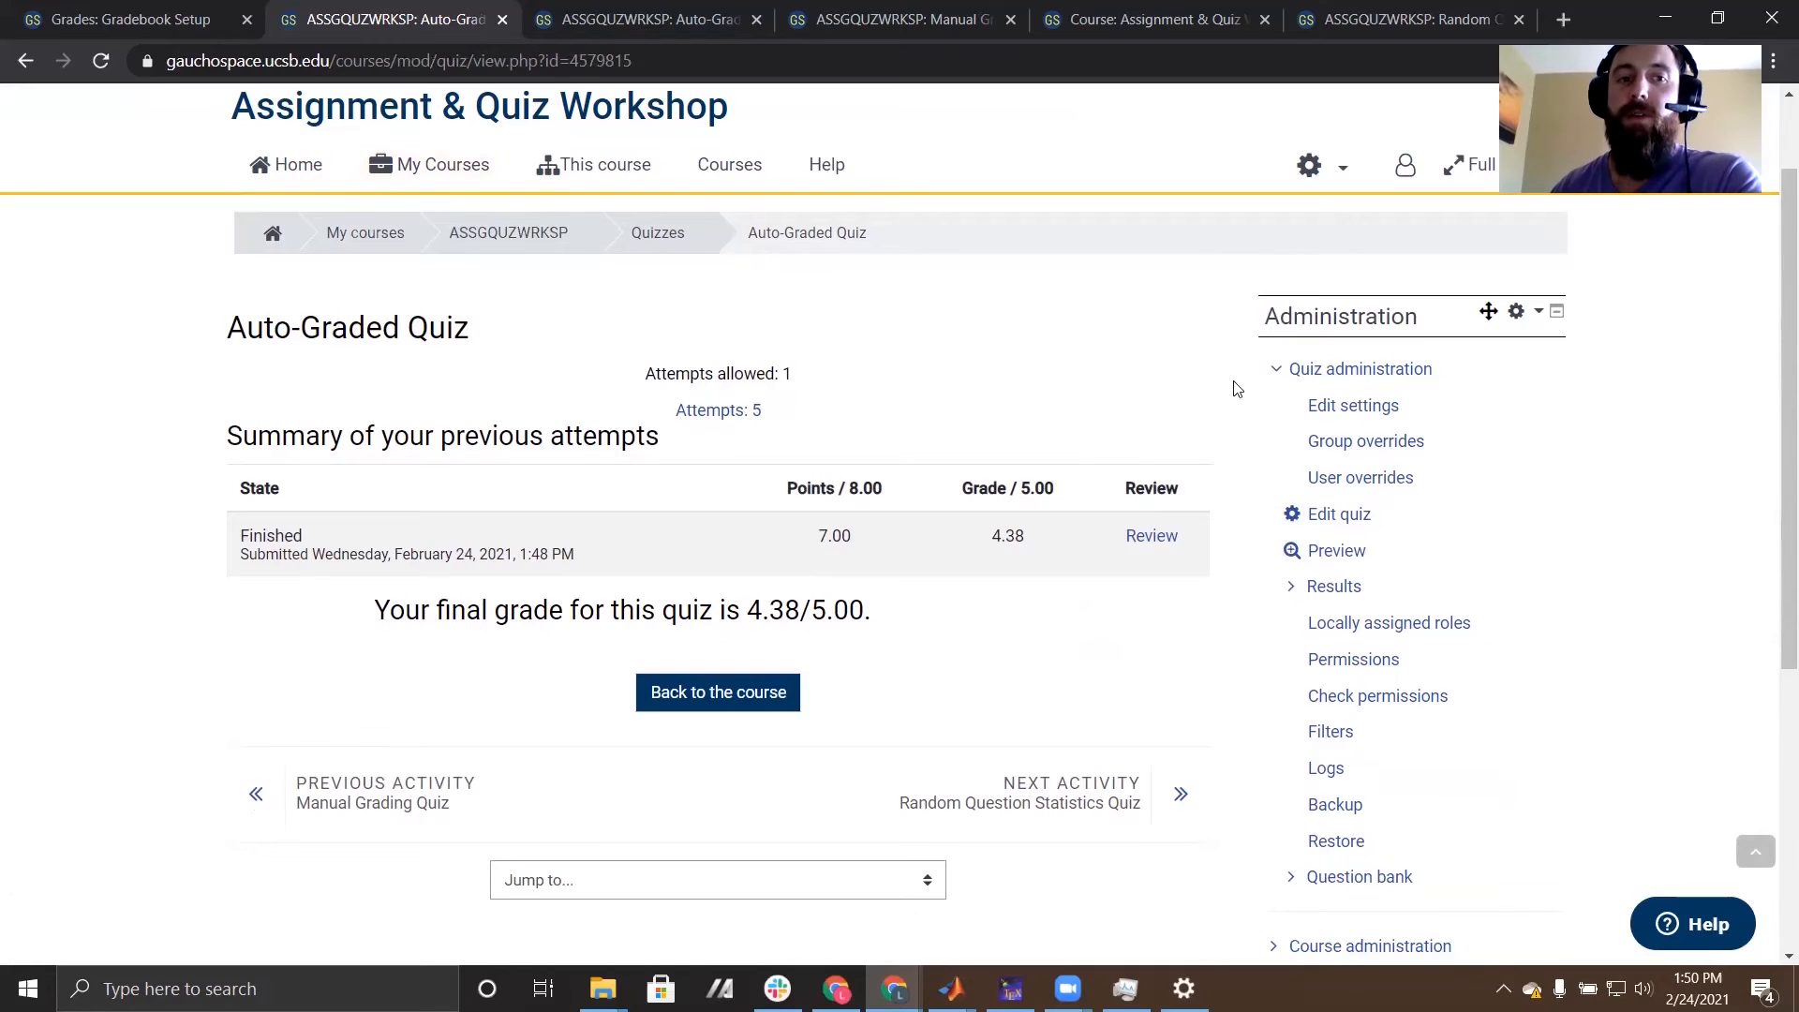
{"action": "left_click", "coordinate": [1294, 590]}
{"action": "scroll", "coordinate": [1293, 589], "scroll_direction": "down", "scroll_amount": 2}
{"action": "left_click", "coordinate": [1396, 563]}
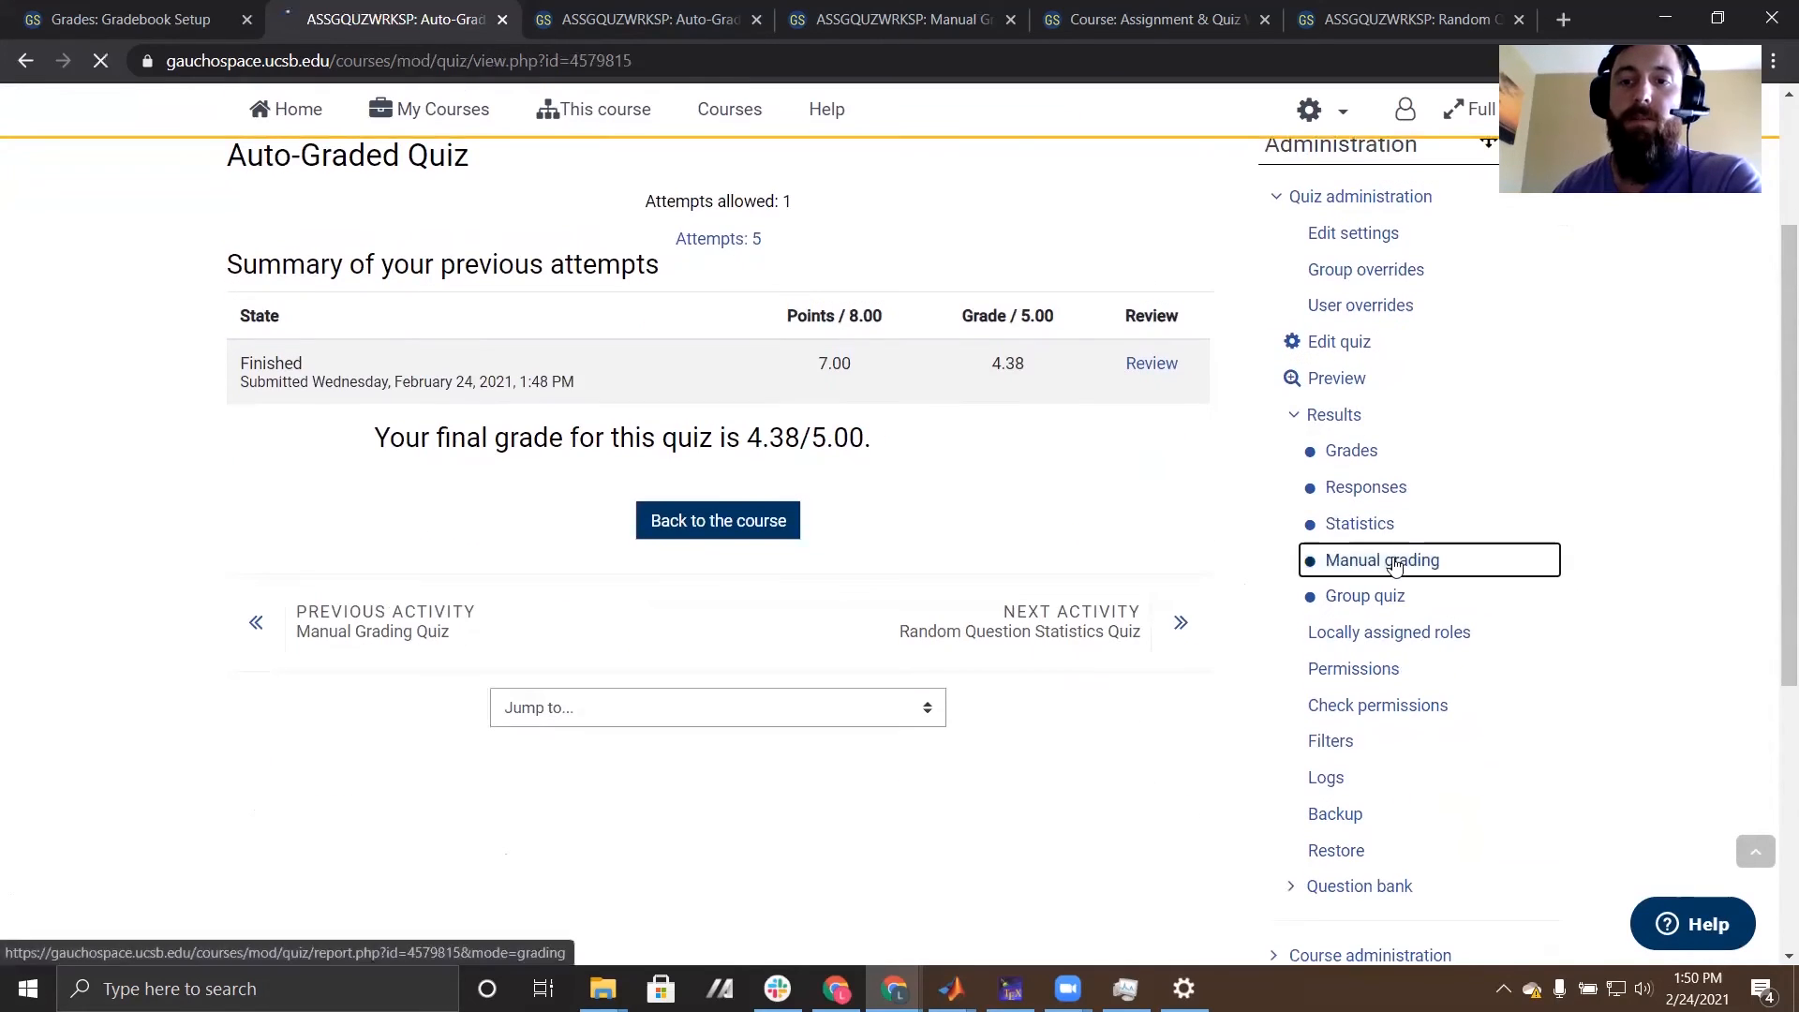
{"action": "scroll", "coordinate": [1017, 449], "scroll_direction": "down", "scroll_amount": 1}
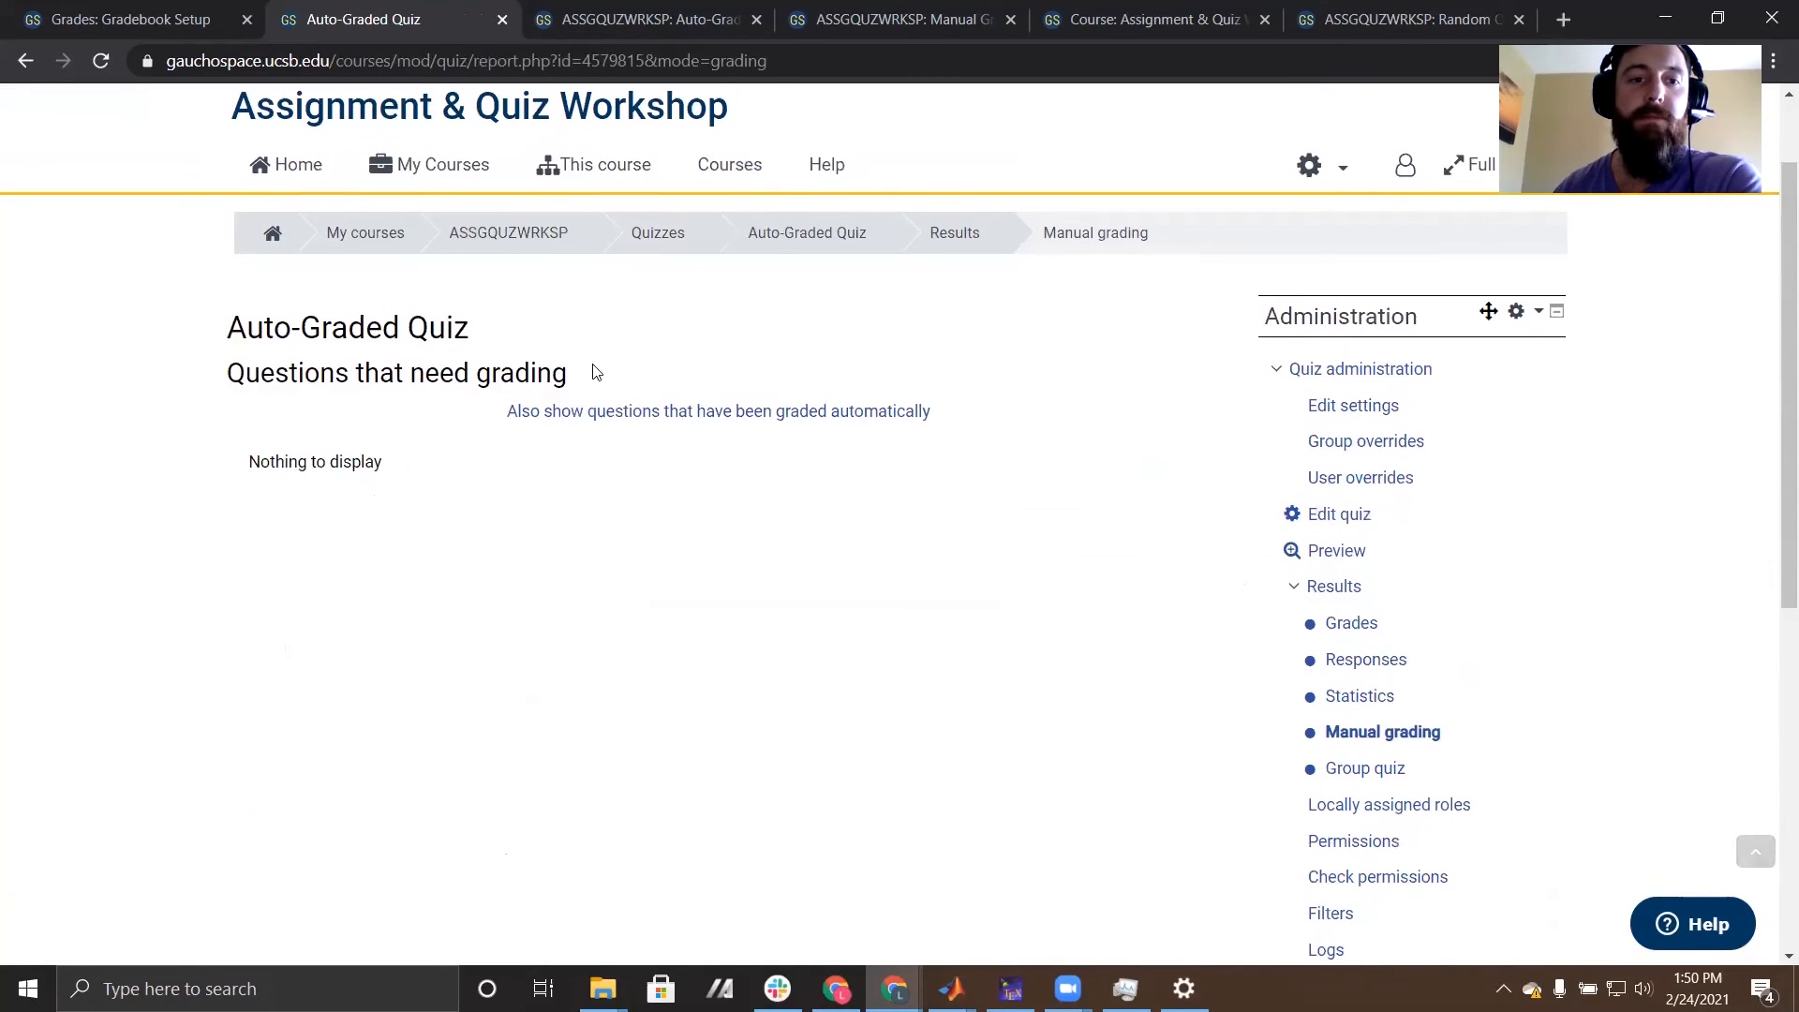
{"action": "left_click", "coordinate": [831, 415]}
{"action": "scroll", "coordinate": [984, 425], "scroll_direction": "down", "scroll_amount": 1}
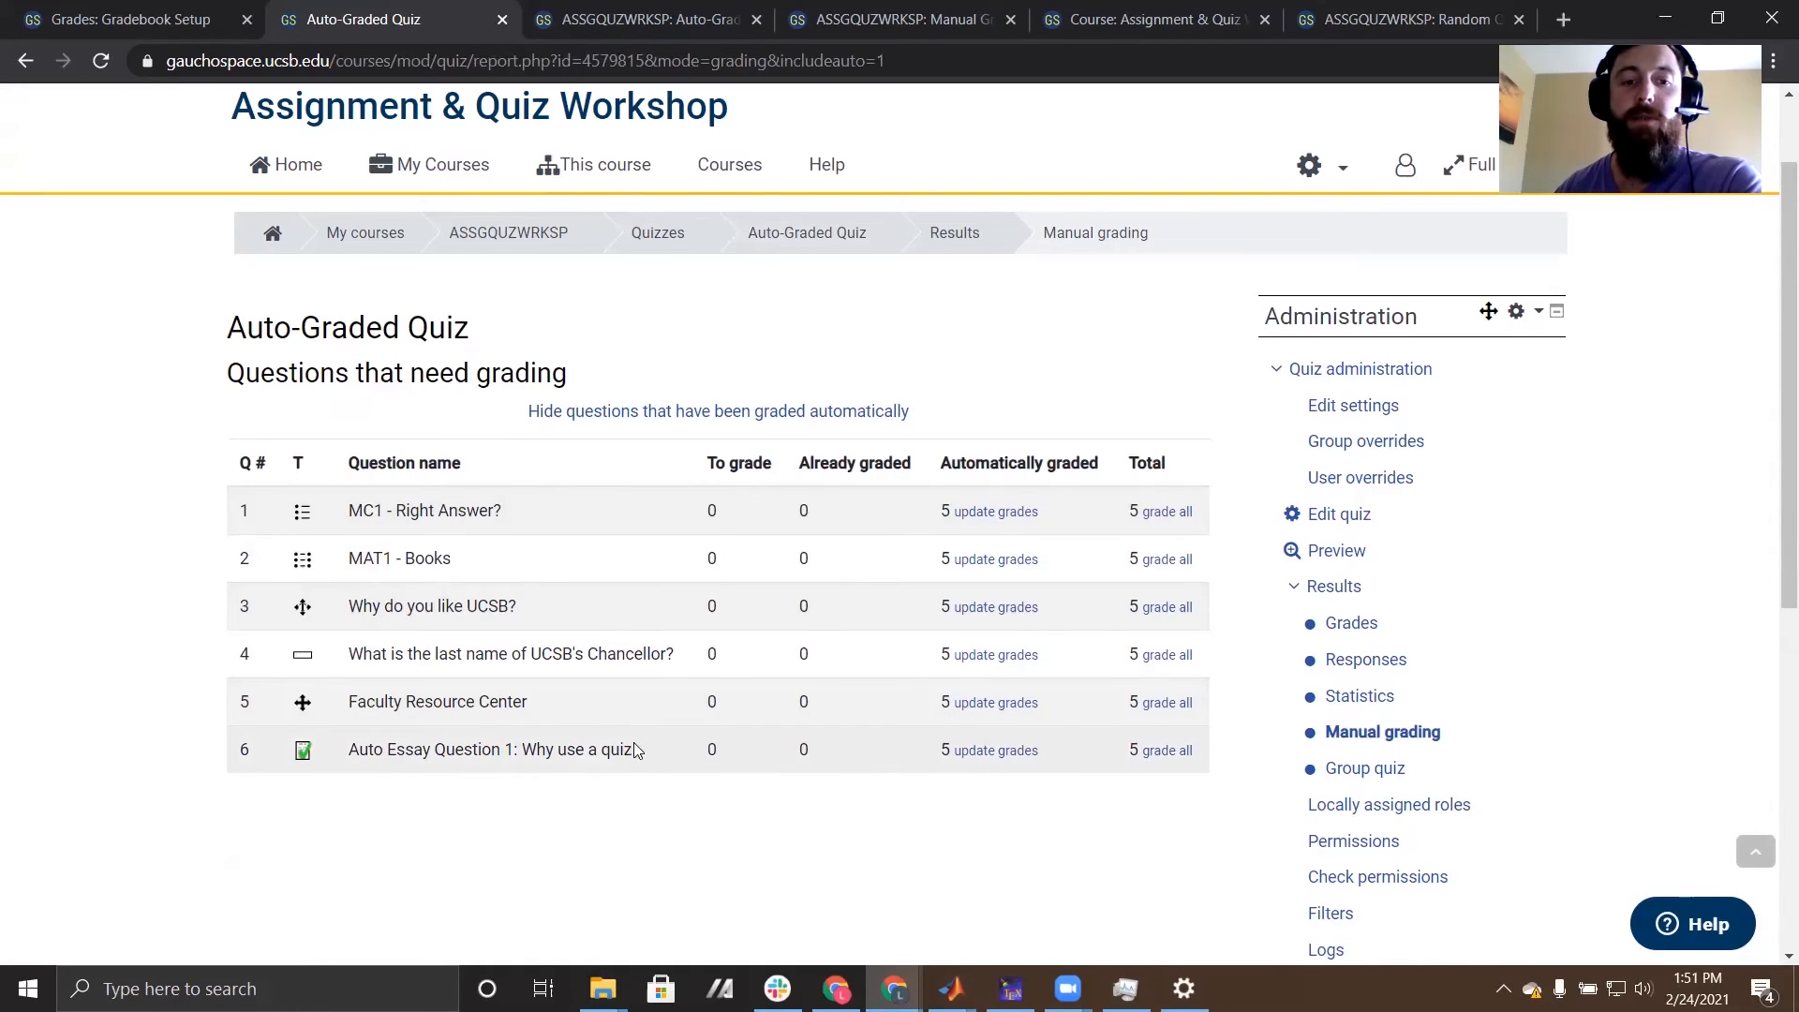
- Open the automatically graded attempts of Auto Essay Question 1 for updating and add the comment "Good job!" to the first attempt
{"action": "left_click", "coordinate": [1007, 755]}
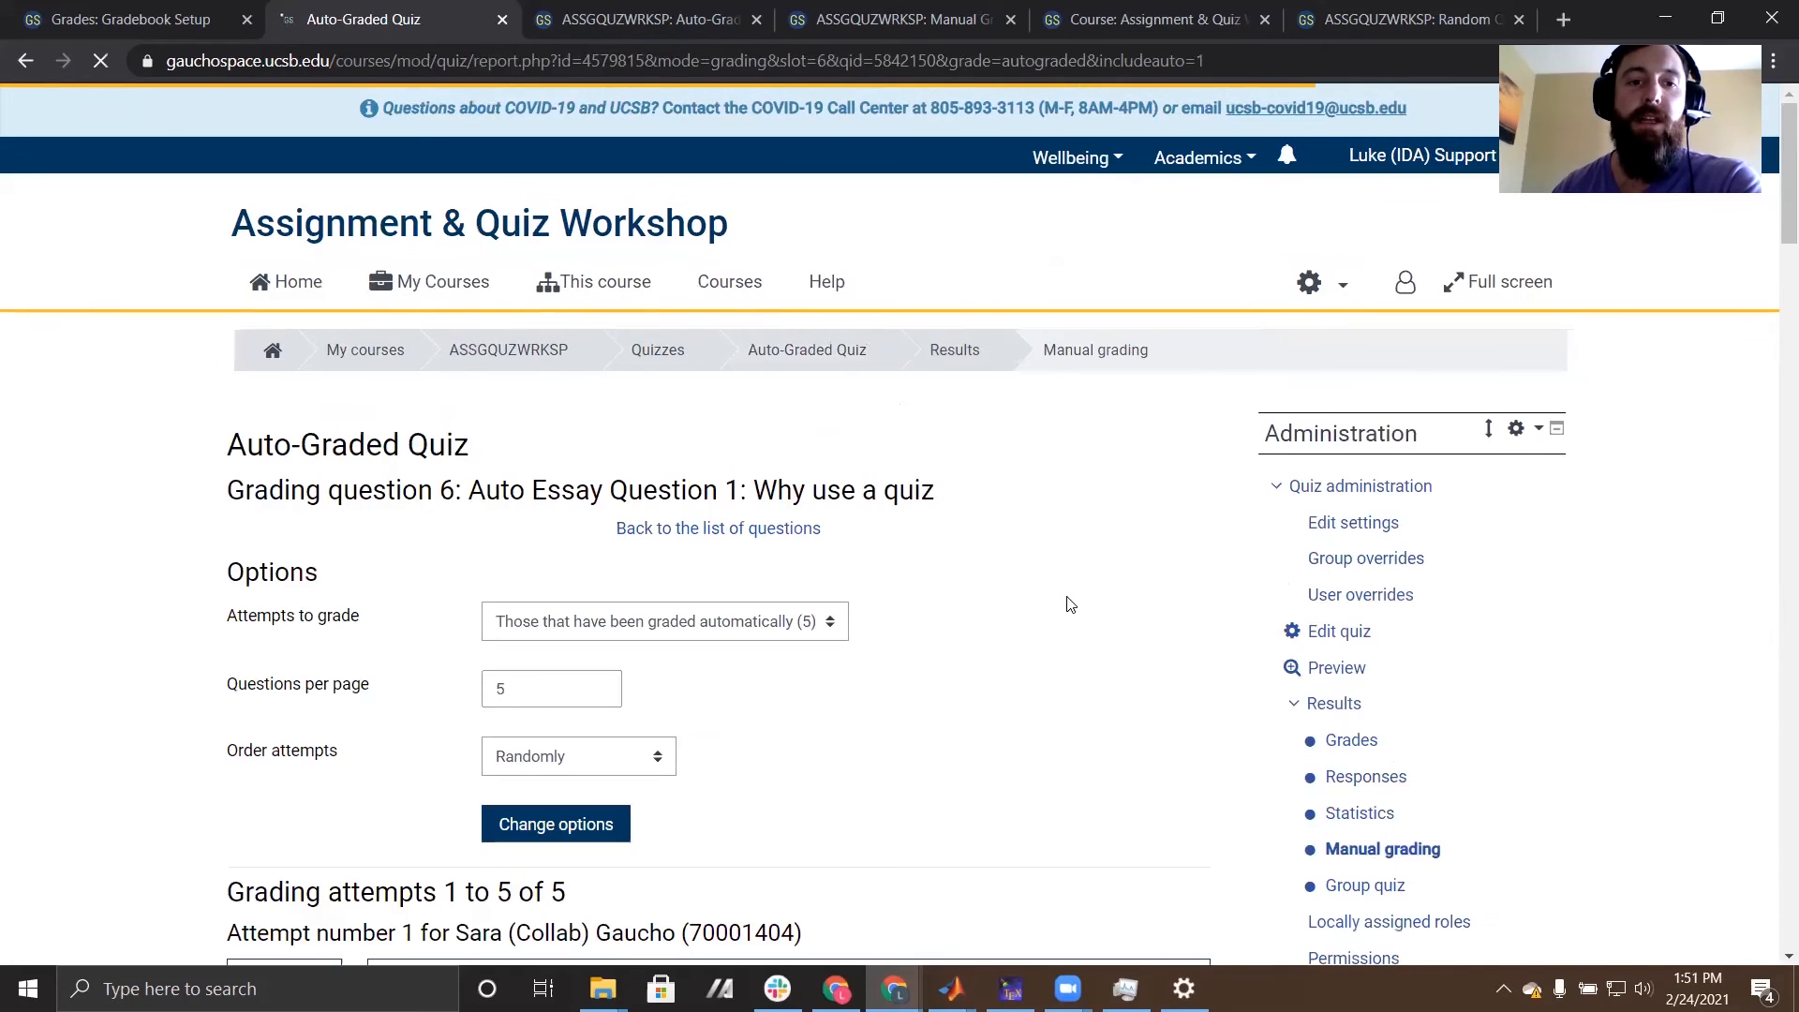
{"action": "scroll", "coordinate": [1069, 600], "scroll_direction": "down", "scroll_amount": 5}
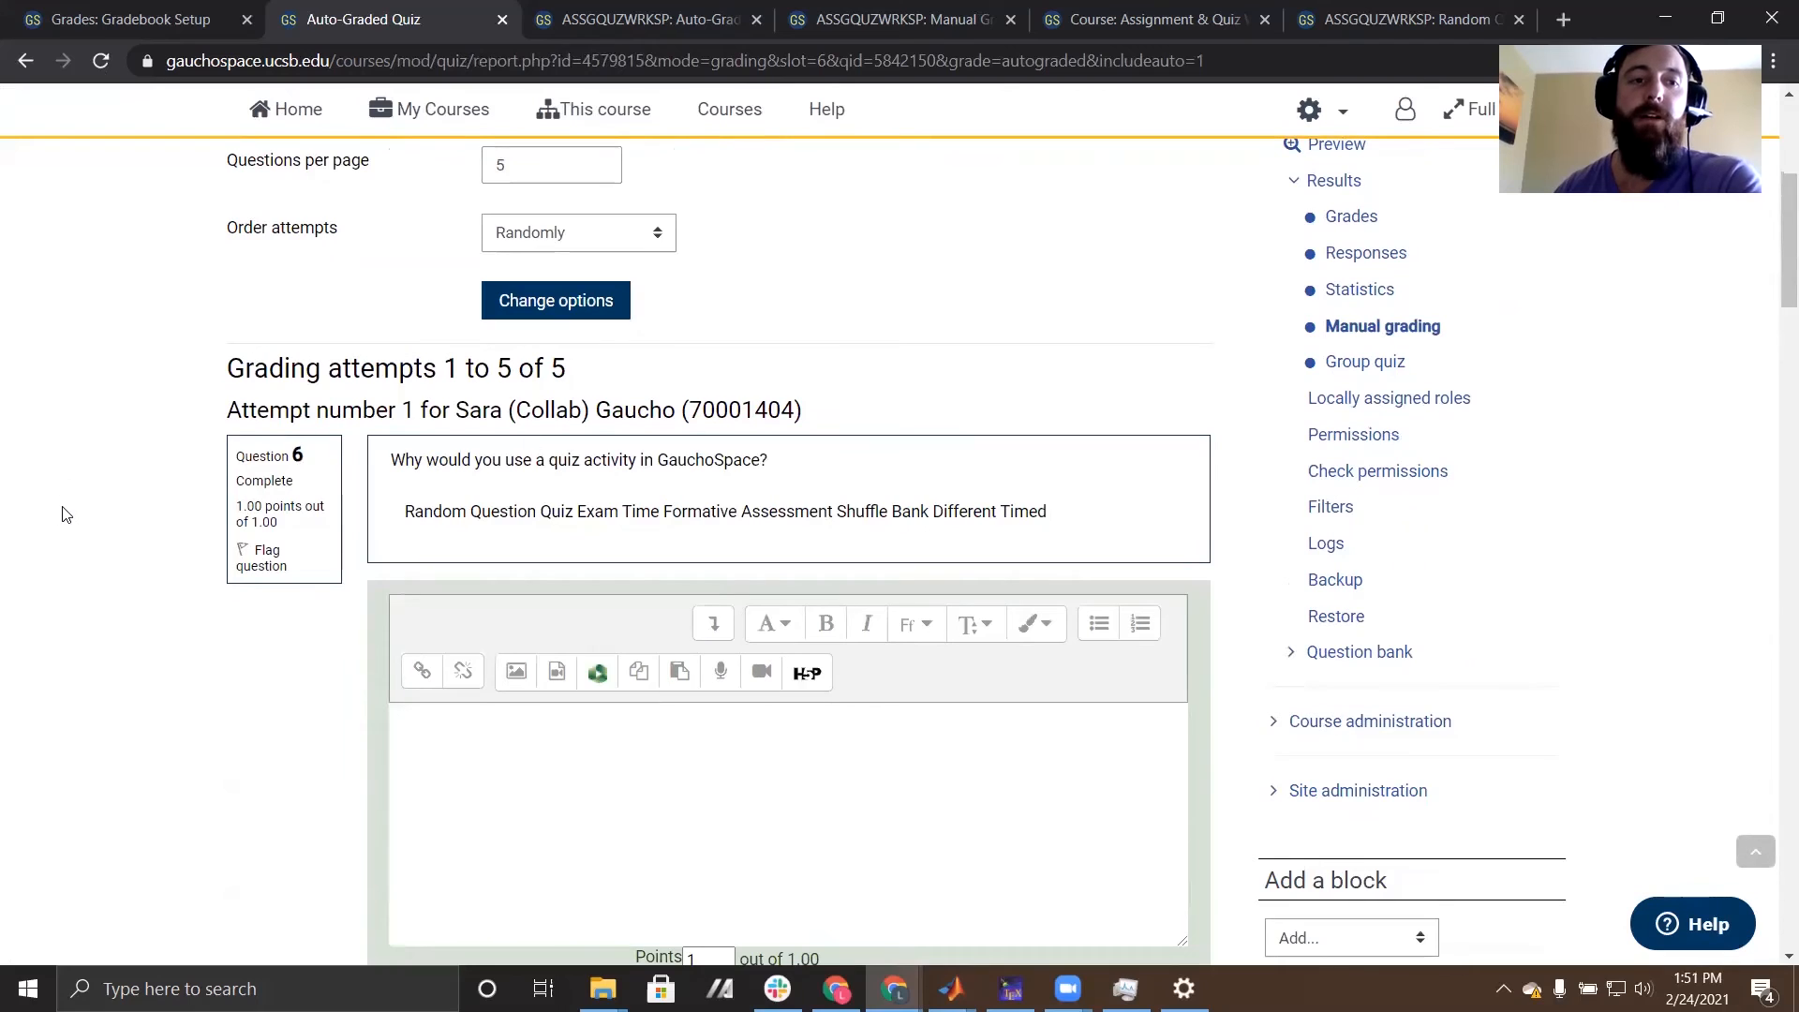
{"action": "scroll", "coordinate": [581, 394], "scroll_direction": "down", "scroll_amount": 1}
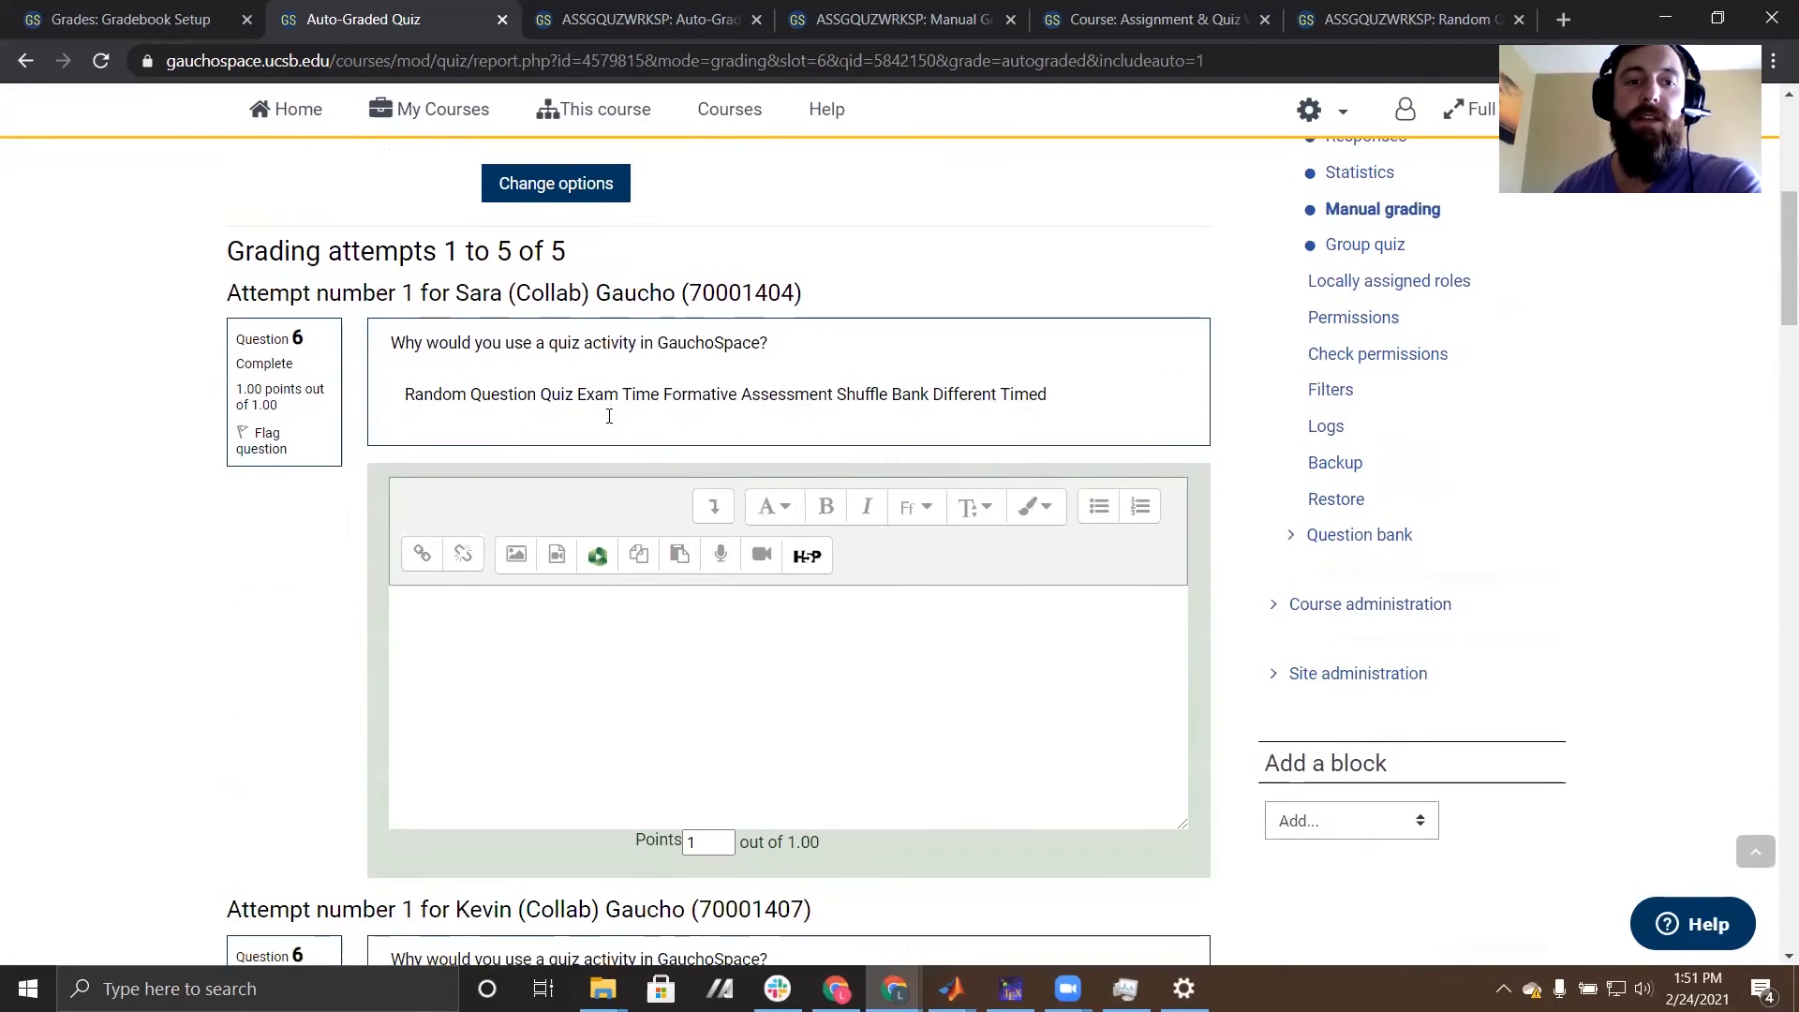
{"action": "scroll", "coordinate": [879, 386], "scroll_direction": "down", "scroll_amount": 1}
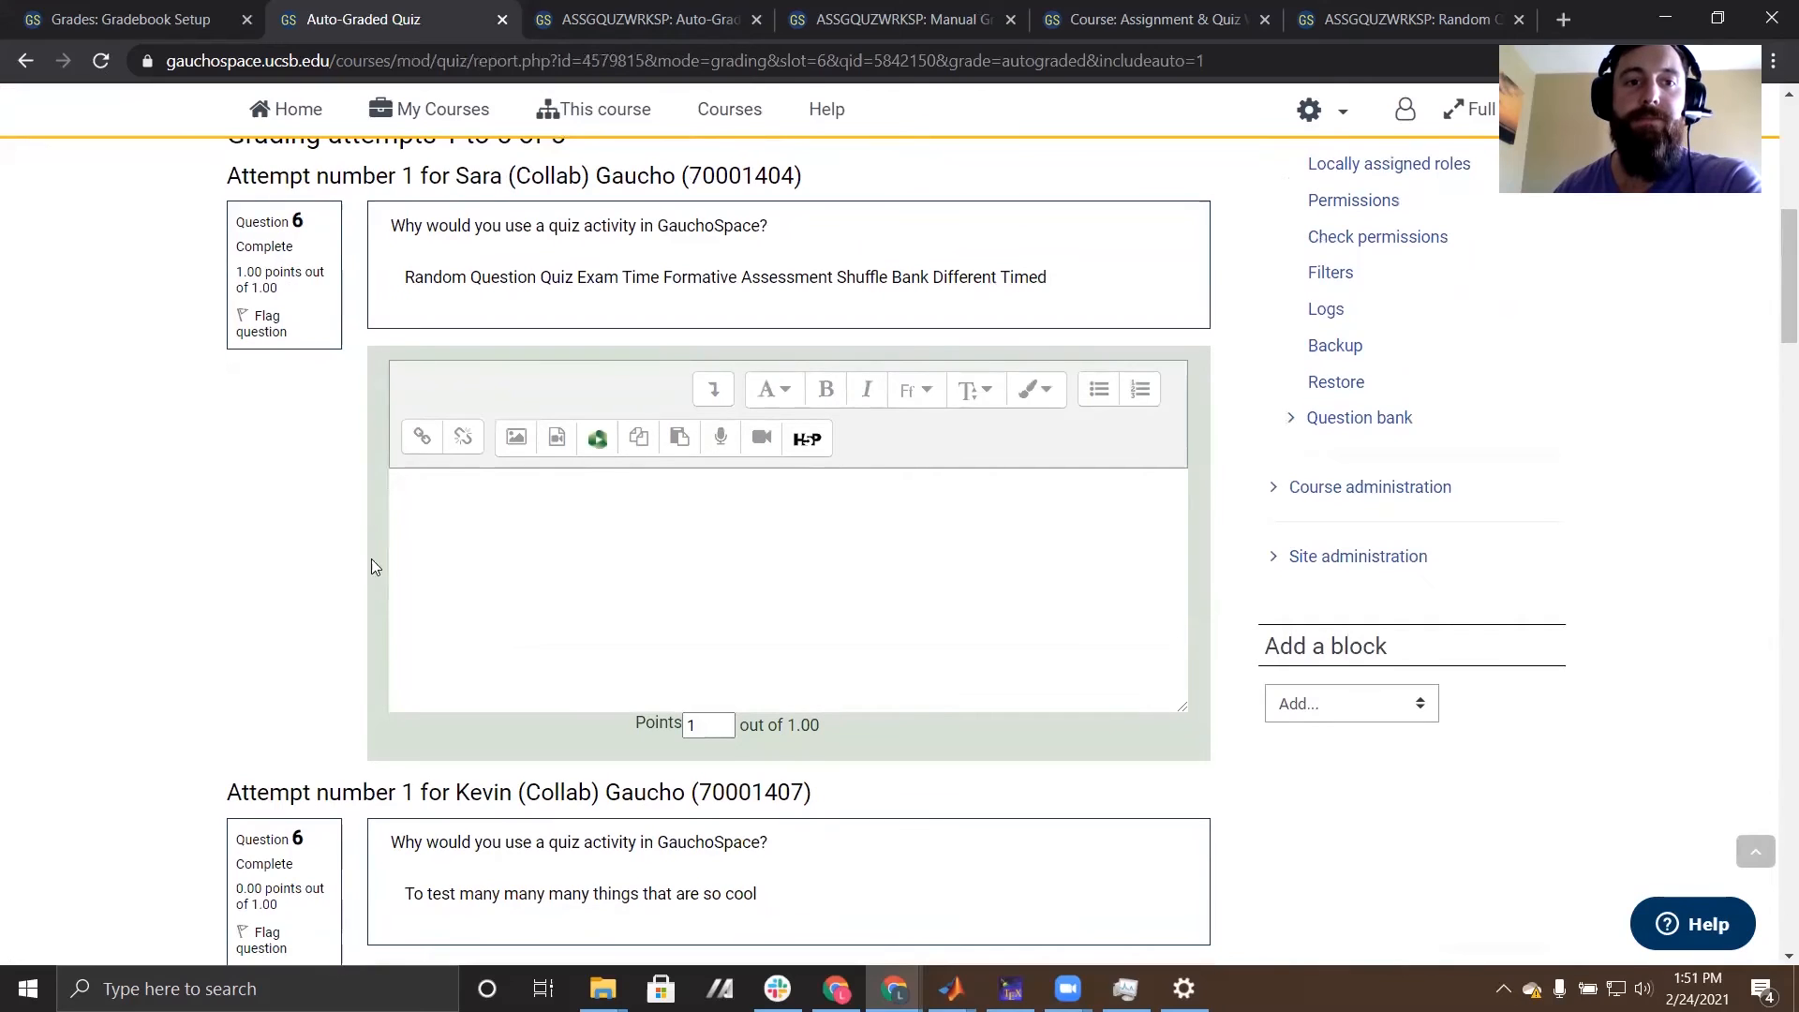
{"action": "left_click", "coordinate": [547, 553]}
{"action": "type", "text": "Good job!"}
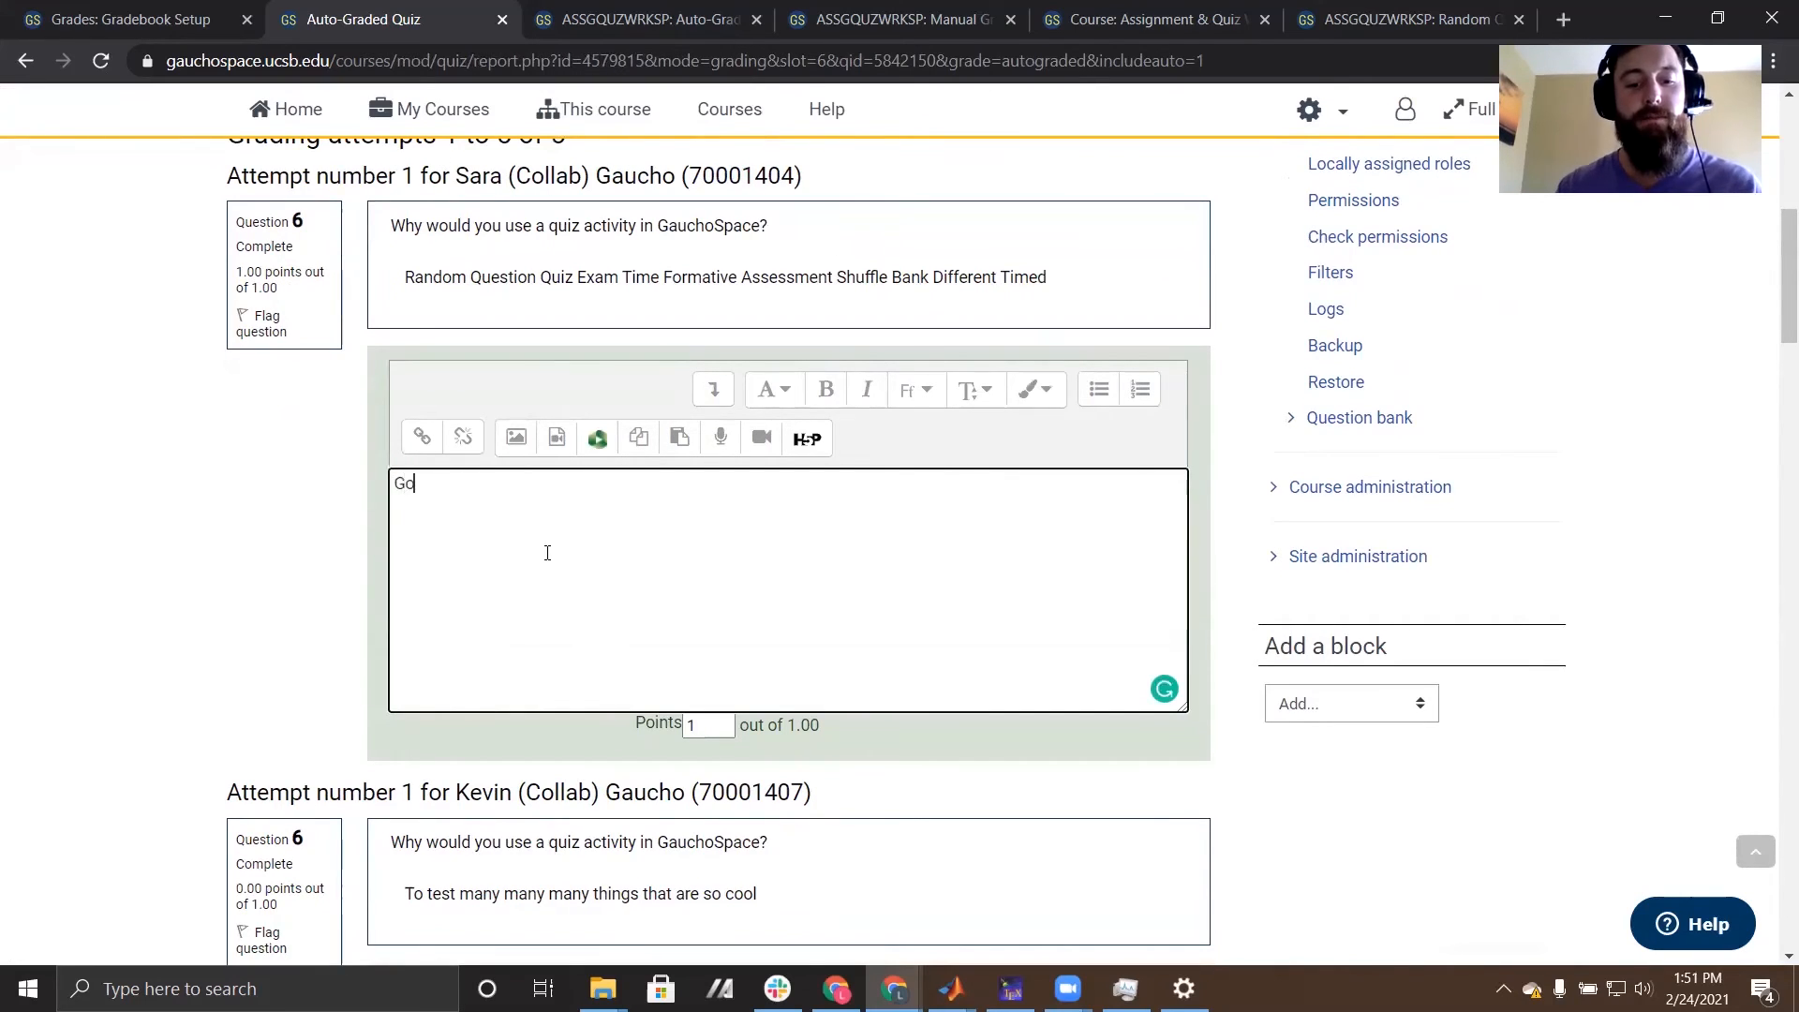
- Set the second attempt's points to .5 and save the grades for this page of attempts
{"action": "scroll", "coordinate": [548, 553], "scroll_direction": "down", "scroll_amount": 5}
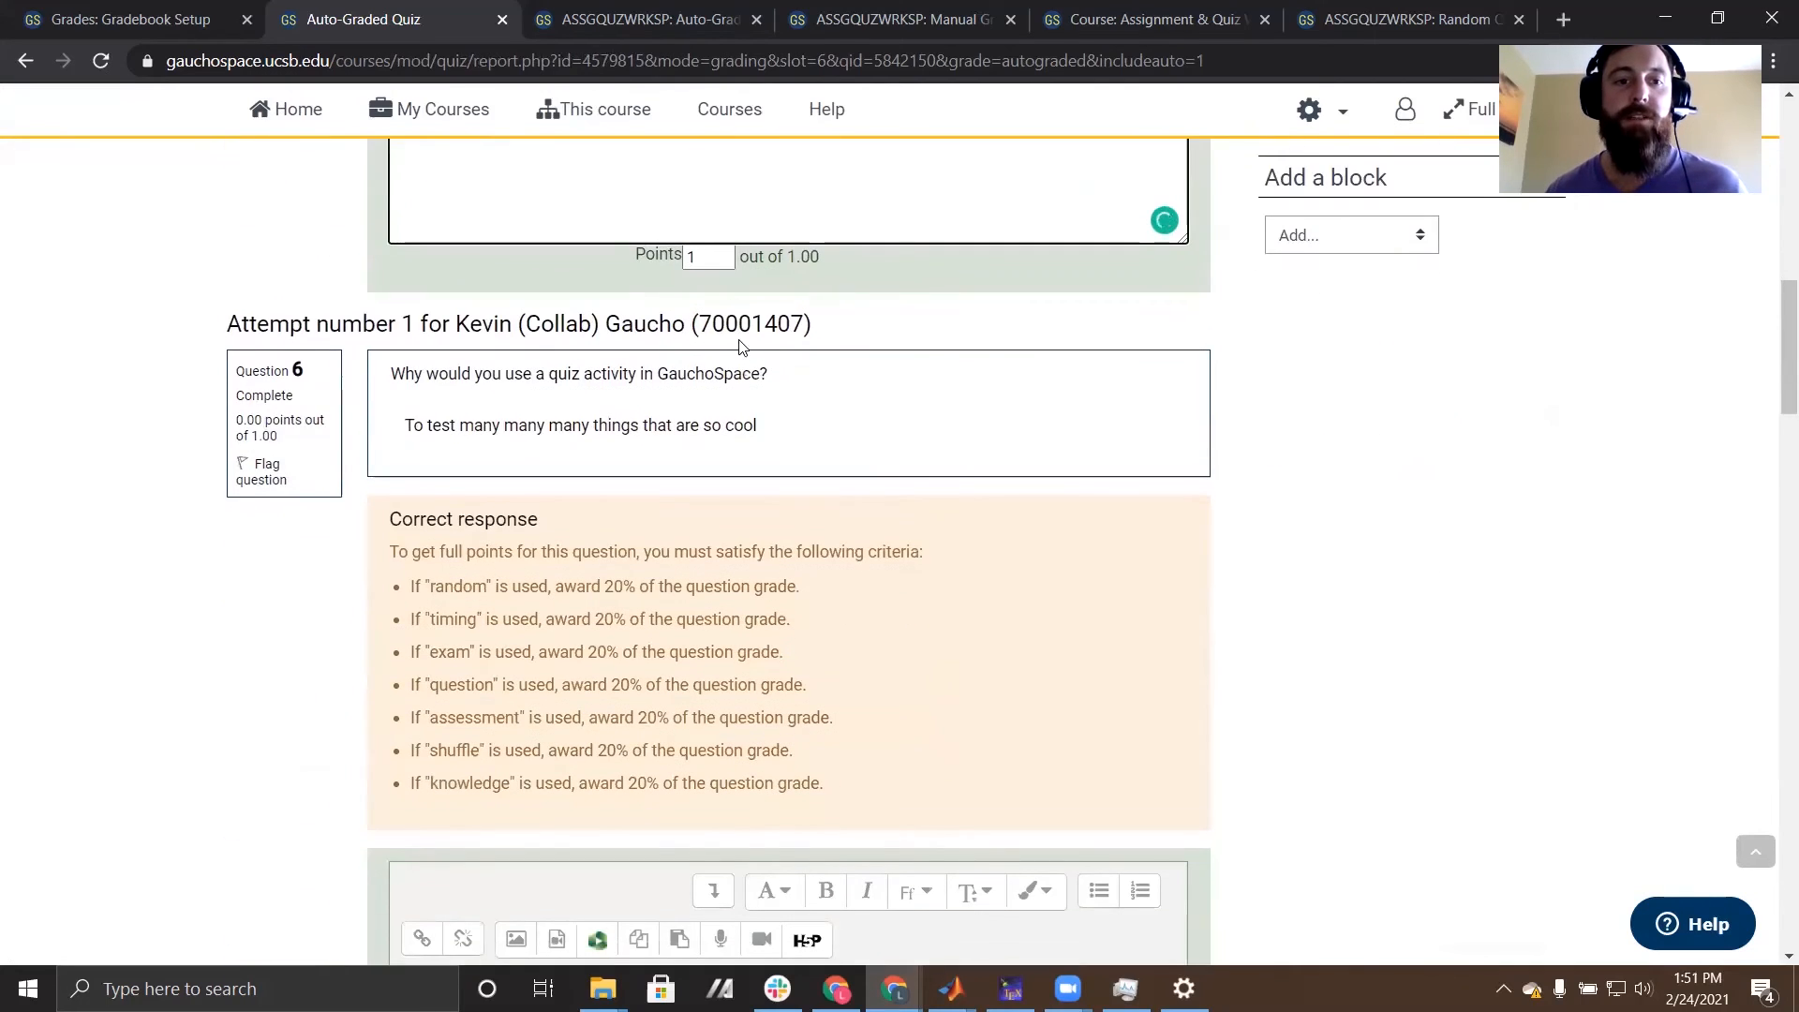
{"action": "scroll", "coordinate": [741, 342], "scroll_direction": "down", "scroll_amount": 2}
{"action": "scroll", "coordinate": [785, 335], "scroll_direction": "down", "scroll_amount": 3}
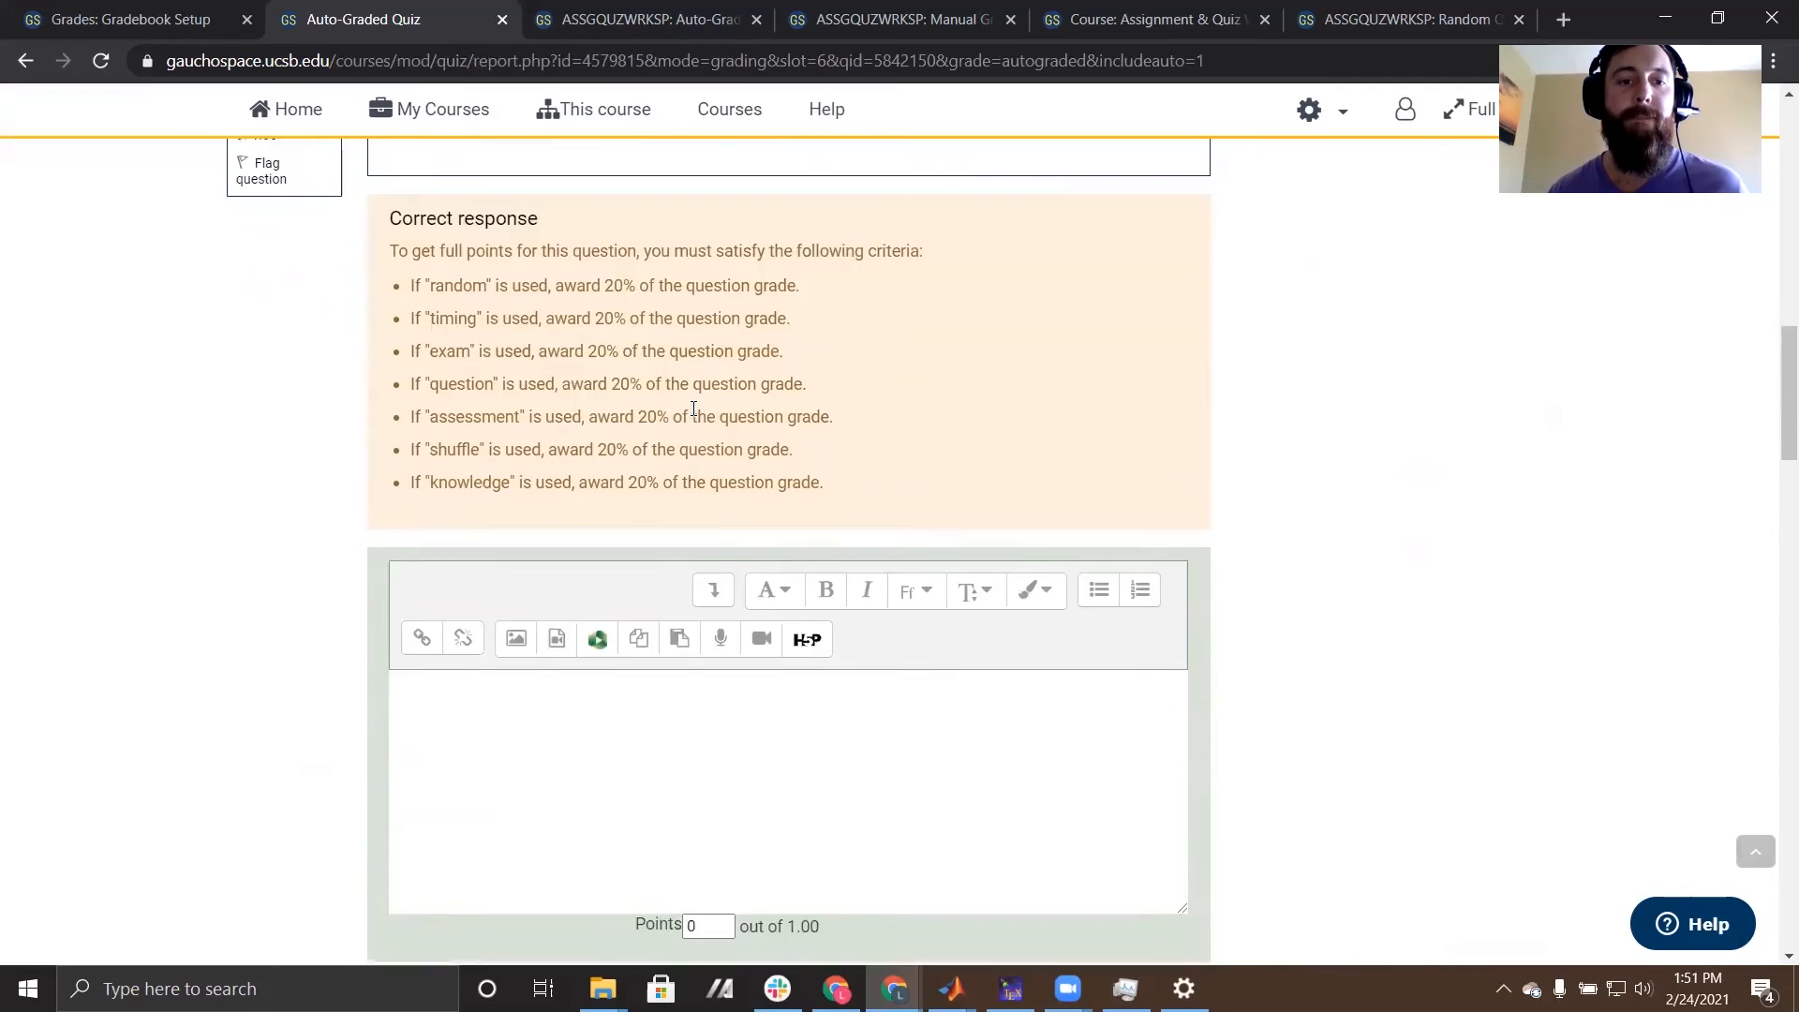
{"action": "scroll", "coordinate": [690, 403], "scroll_direction": "up", "scroll_amount": 3}
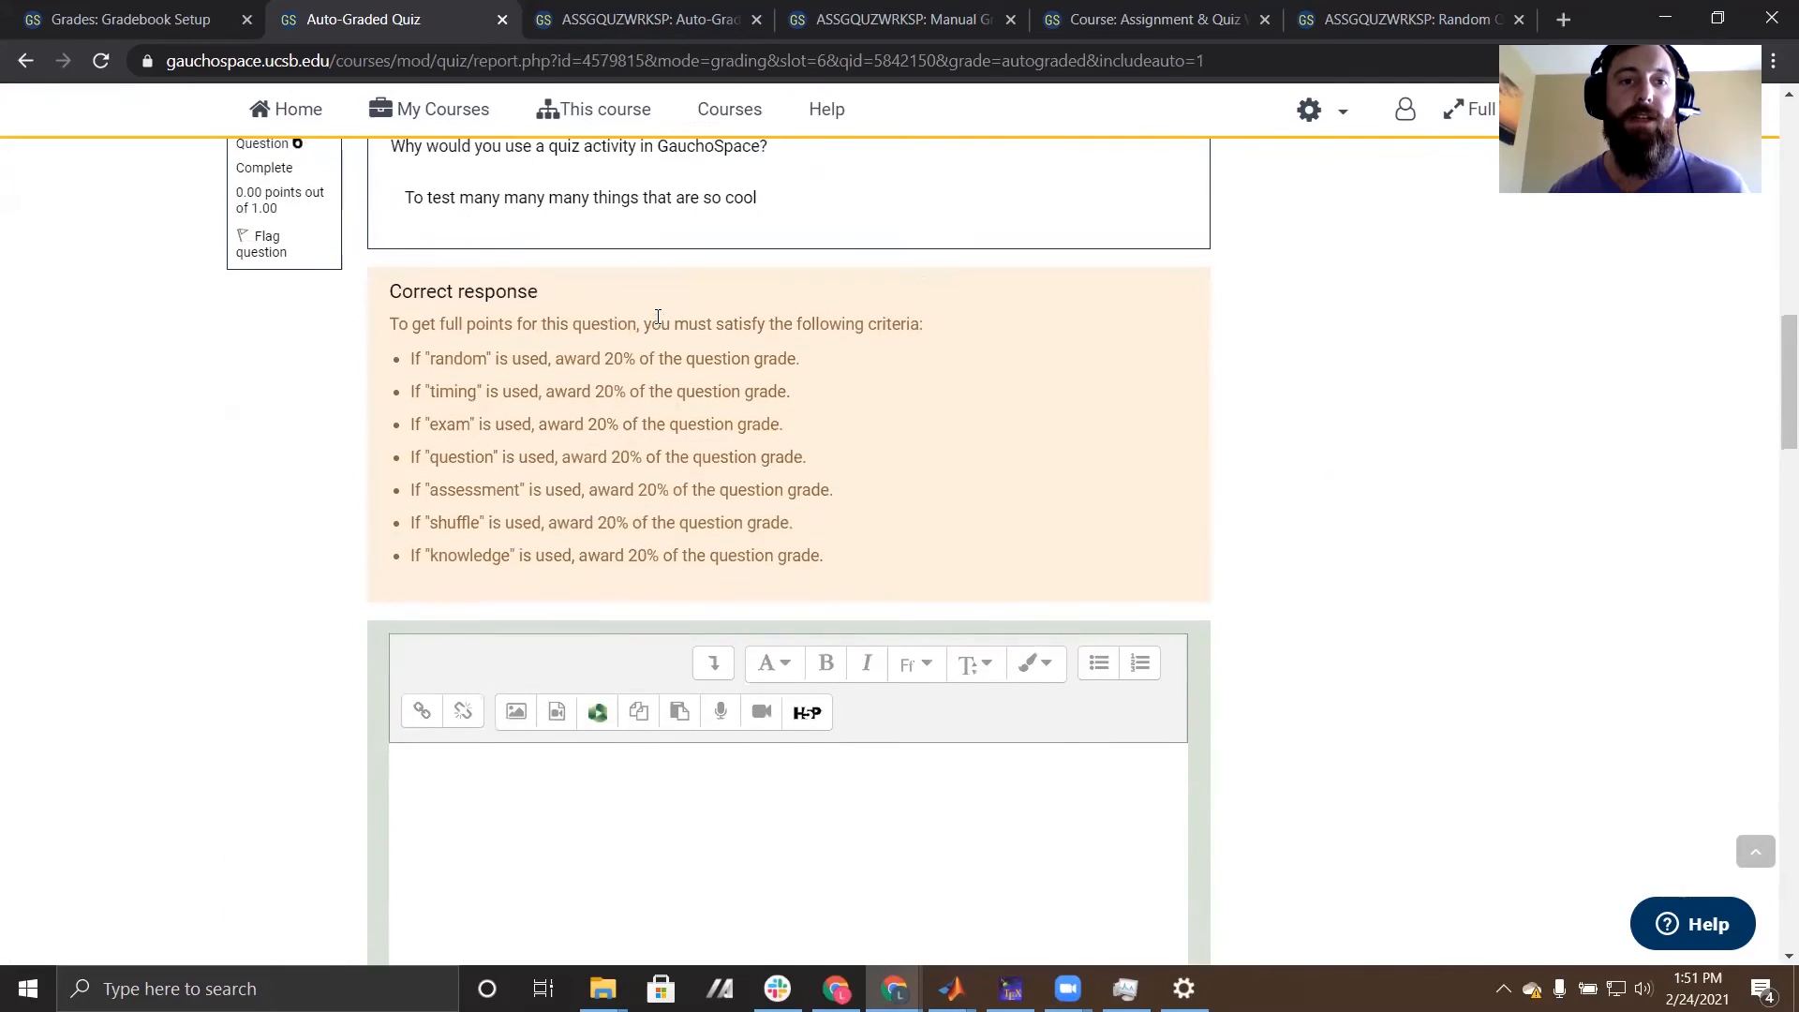
{"action": "scroll", "coordinate": [447, 392], "scroll_direction": "up", "scroll_amount": 1}
{"action": "scroll", "coordinate": [904, 406], "scroll_direction": "down", "scroll_amount": 3}
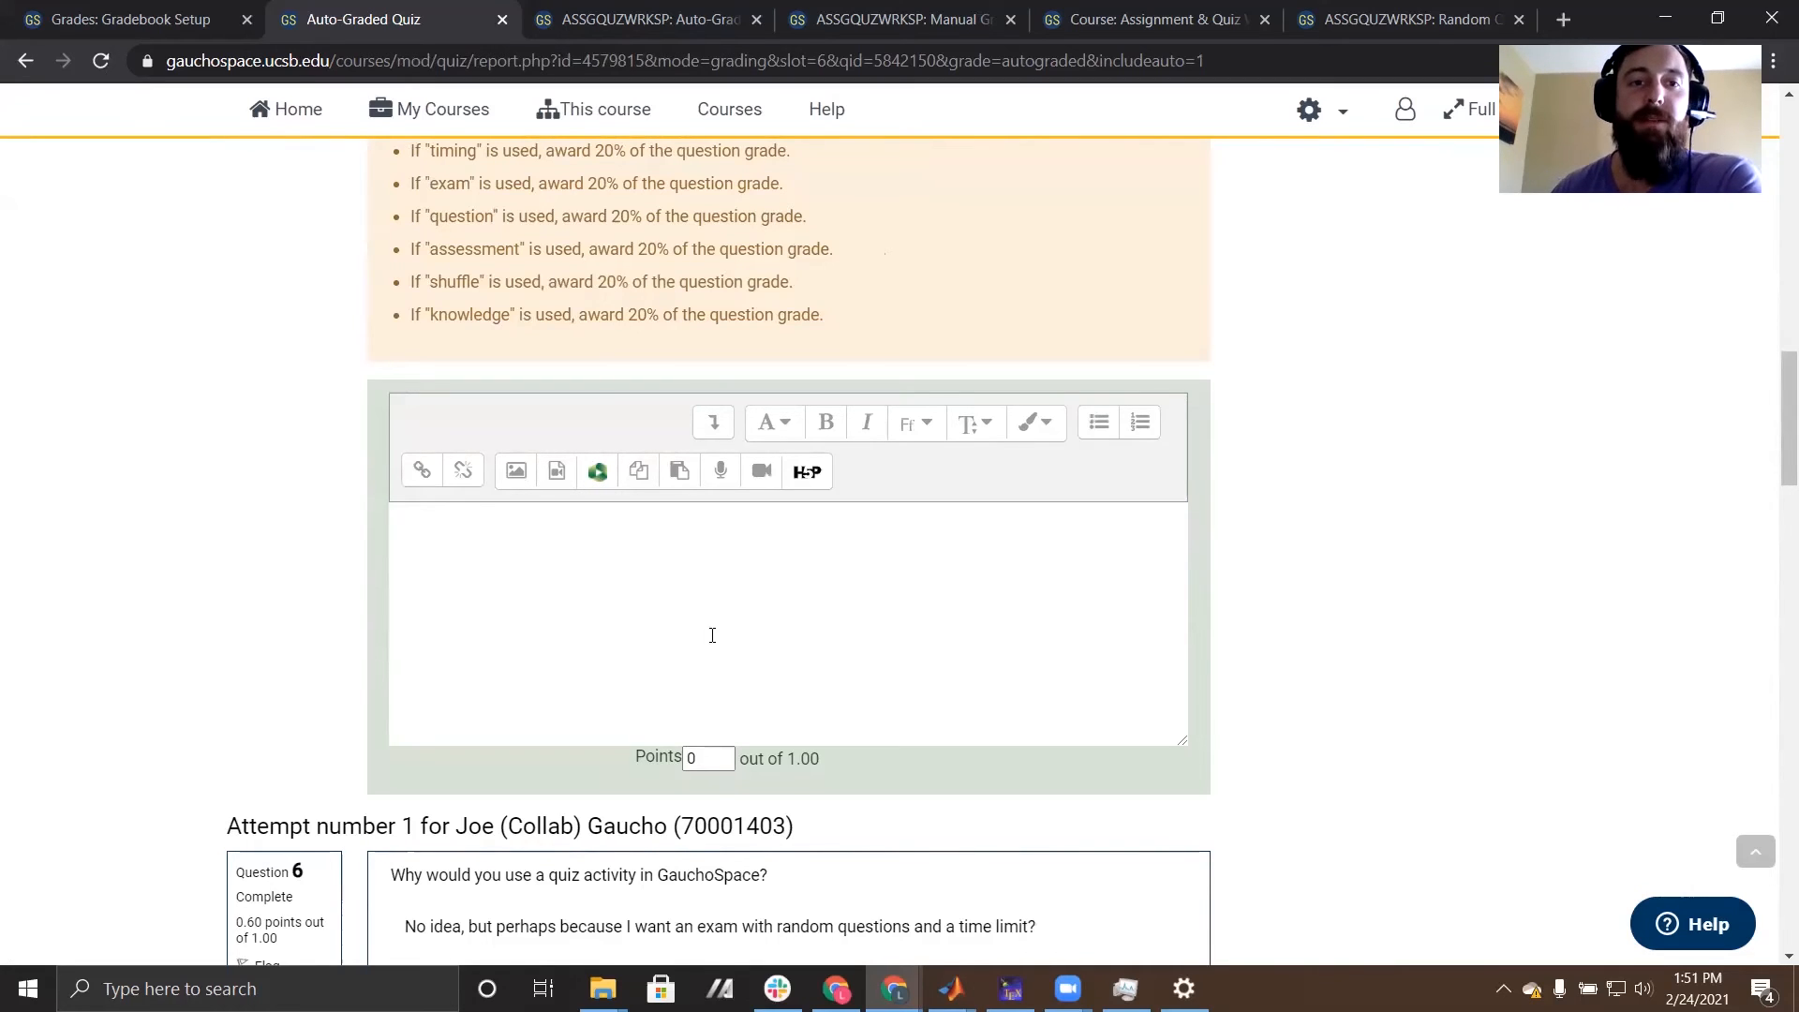
{"action": "left_click_drag", "start_coordinate": [706, 759], "coordinate": [643, 763]}
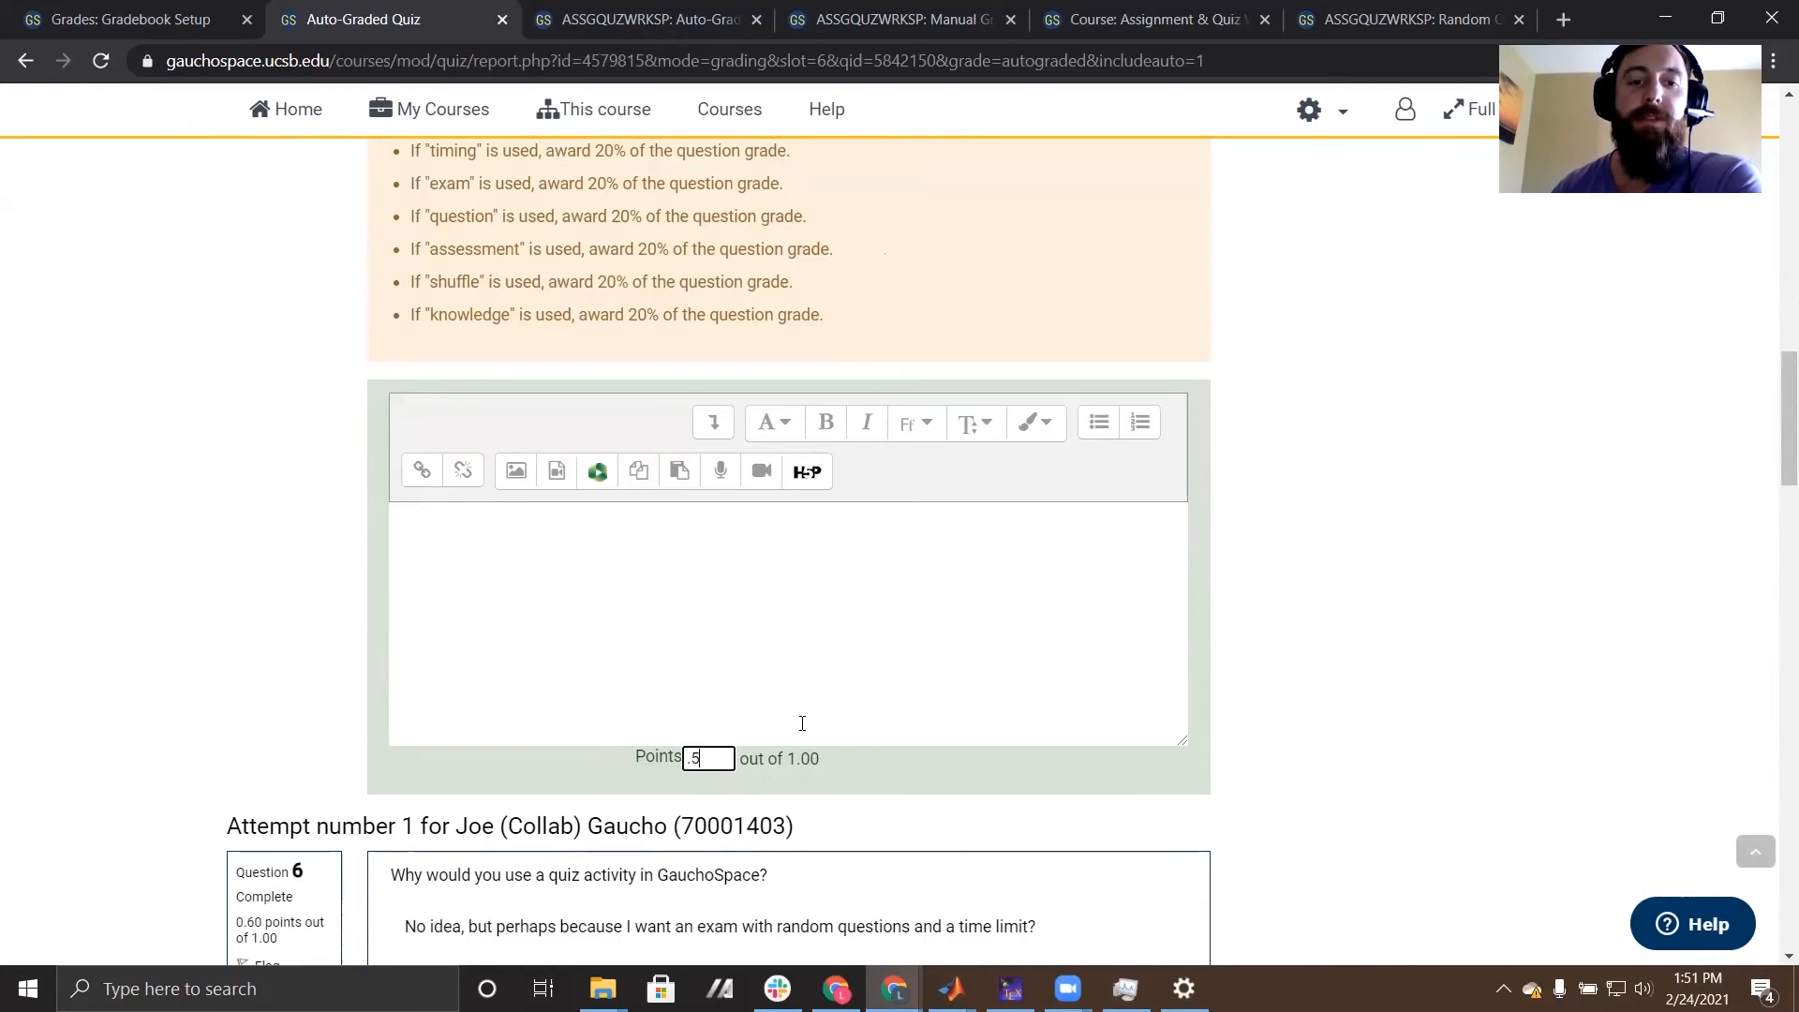
{"action": "scroll", "coordinate": [1359, 790], "scroll_direction": "down", "scroll_amount": 5}
{"action": "scroll", "coordinate": [887, 628], "scroll_direction": "down", "scroll_amount": 20}
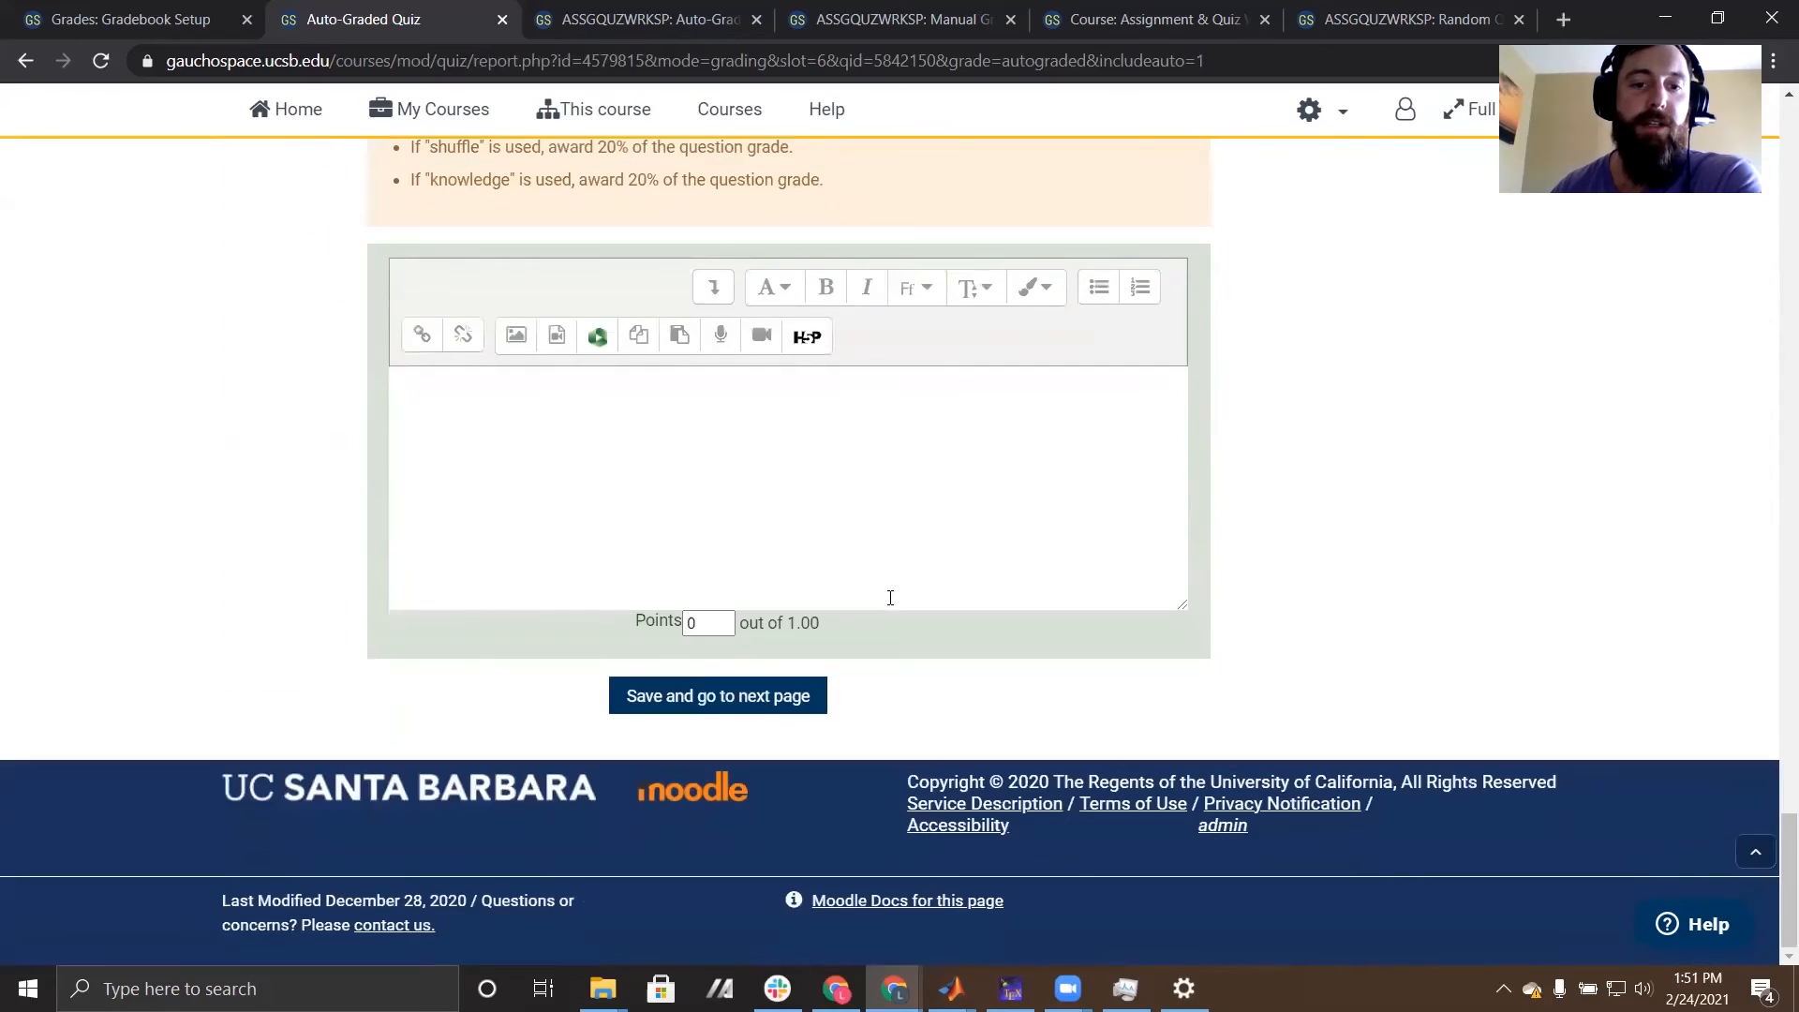
{"action": "left_click", "coordinate": [692, 695]}
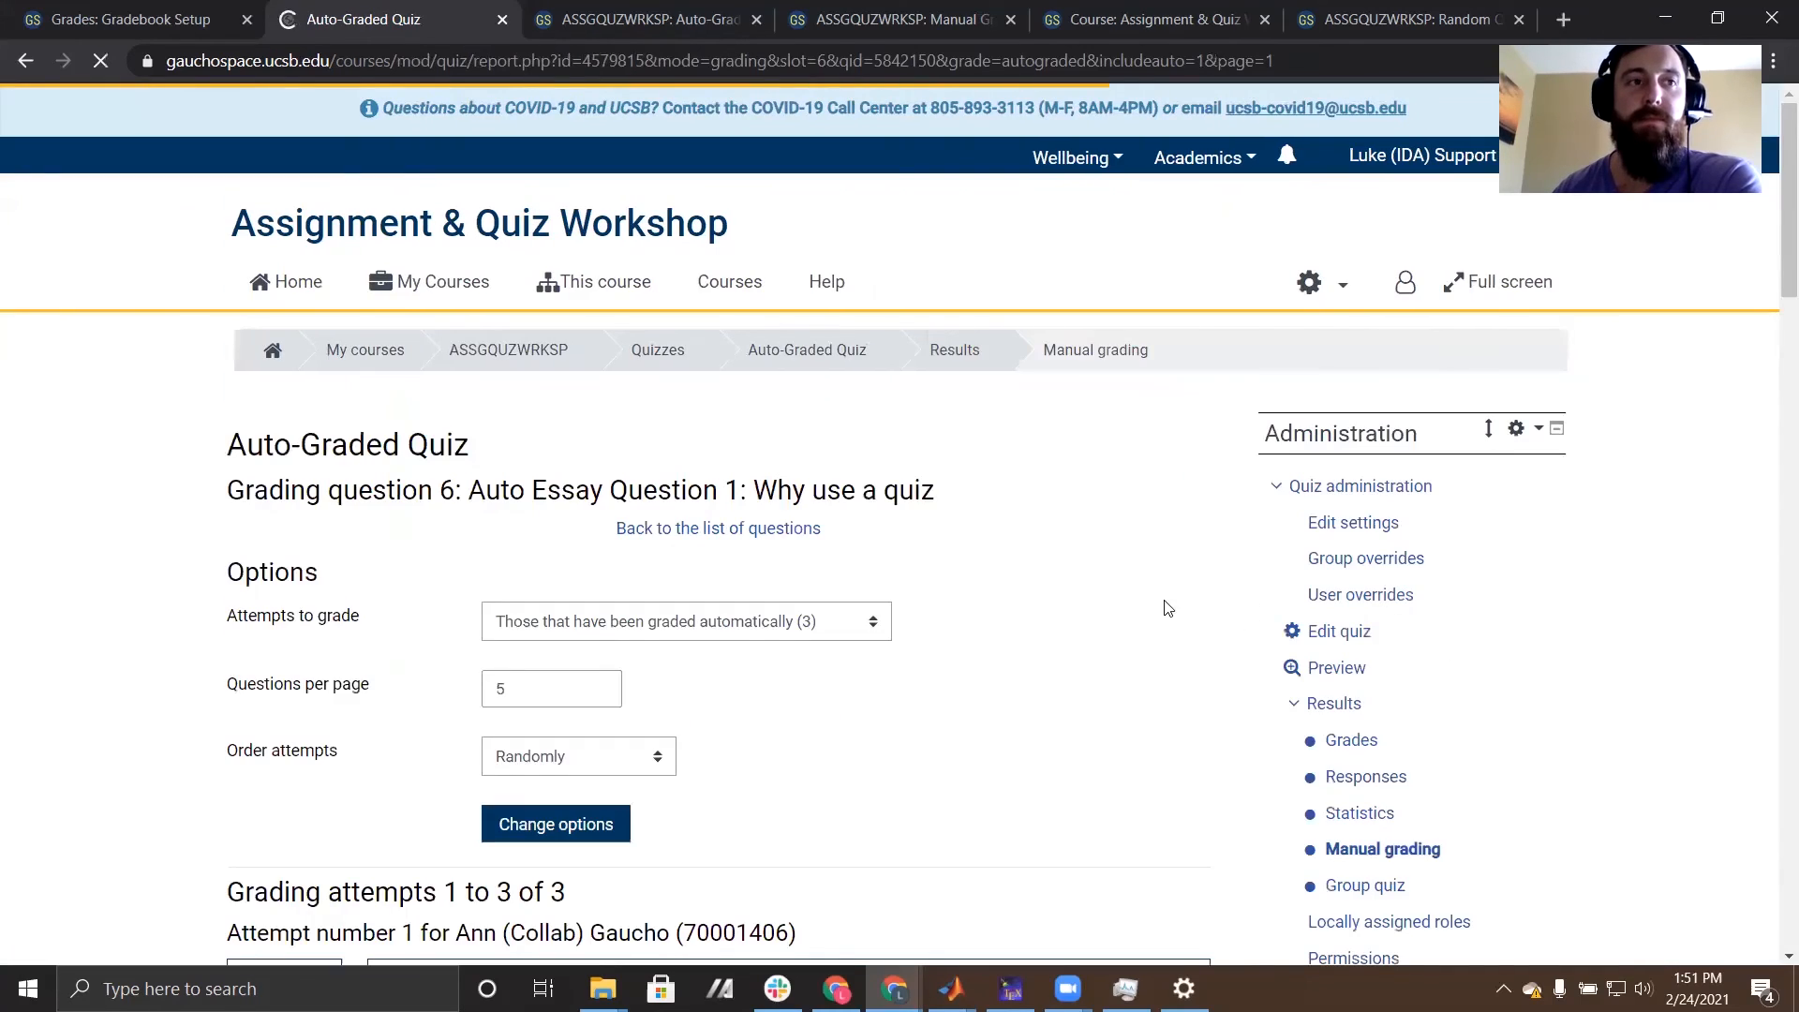
{"action": "scroll", "coordinate": [866, 611], "scroll_direction": "down", "scroll_amount": 4}
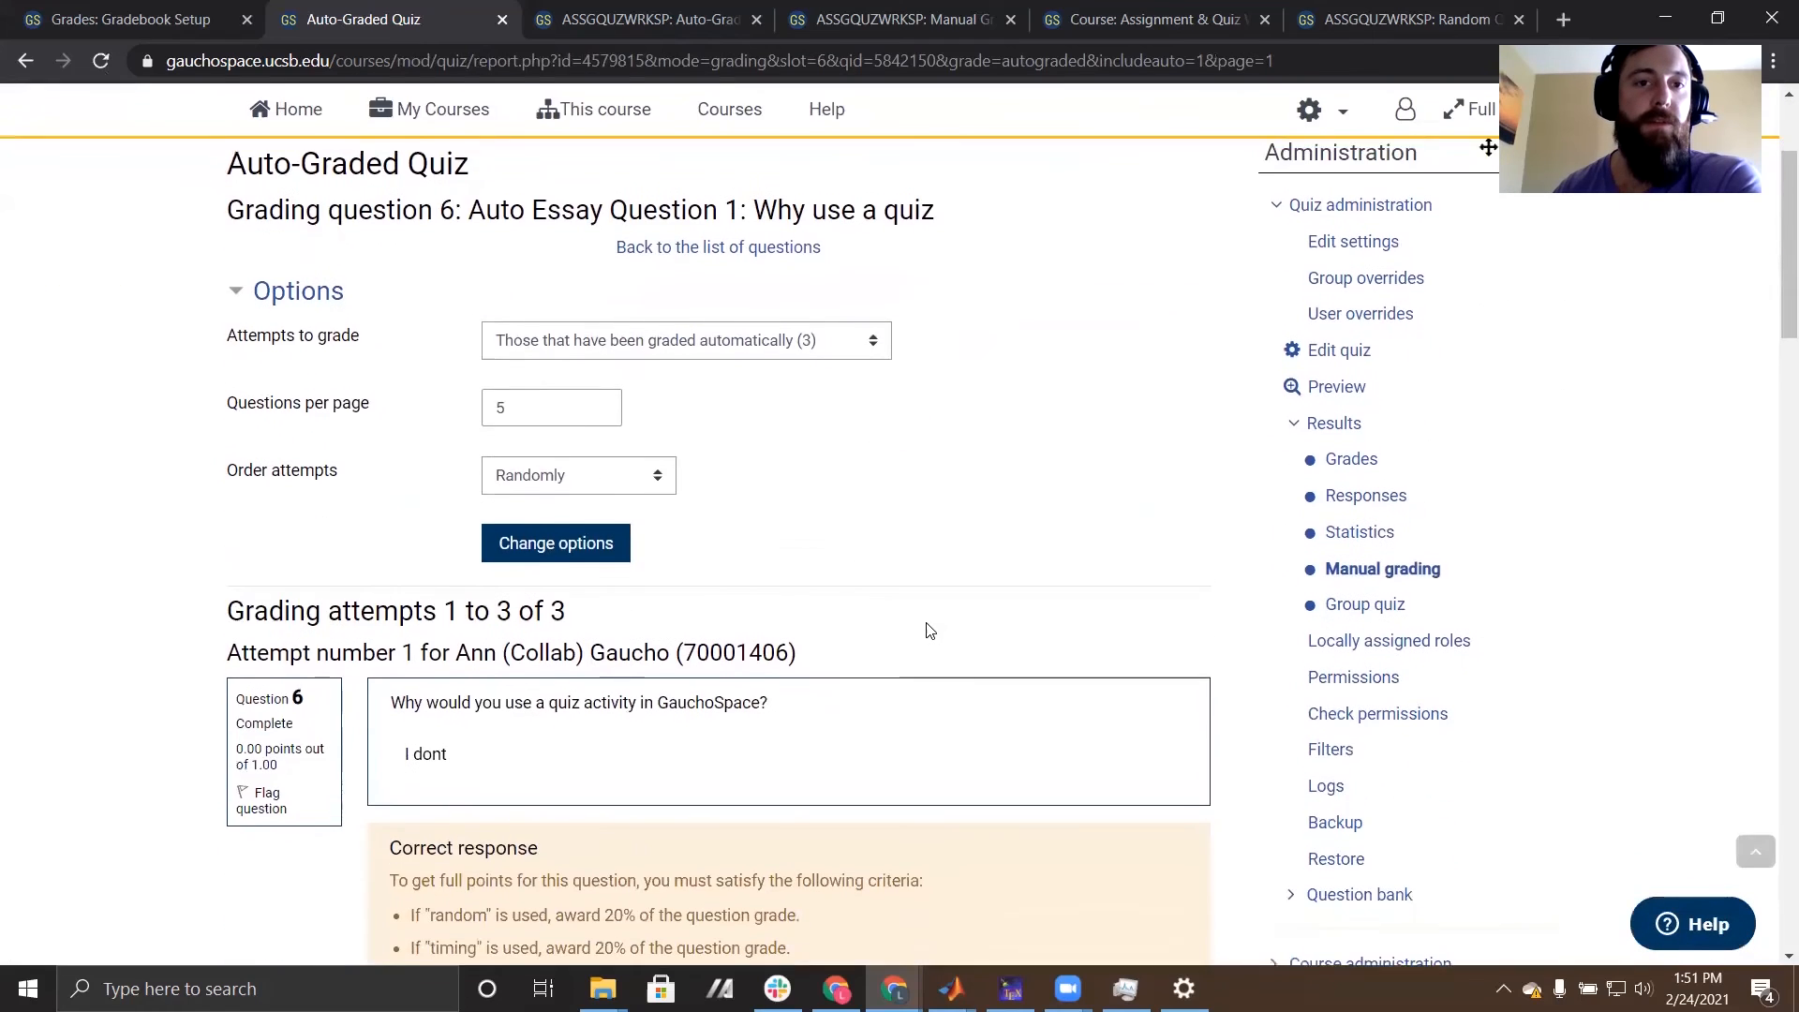
- Return to the ASSGQUZWRKSP course page and open the Manual Grading Quiz from the Quizzes section
{"action": "scroll", "coordinate": [928, 627], "scroll_direction": "up", "scroll_amount": 4}
{"action": "left_click", "coordinate": [514, 353]}
{"action": "scroll", "coordinate": [752, 522], "scroll_direction": "down", "scroll_amount": 4}
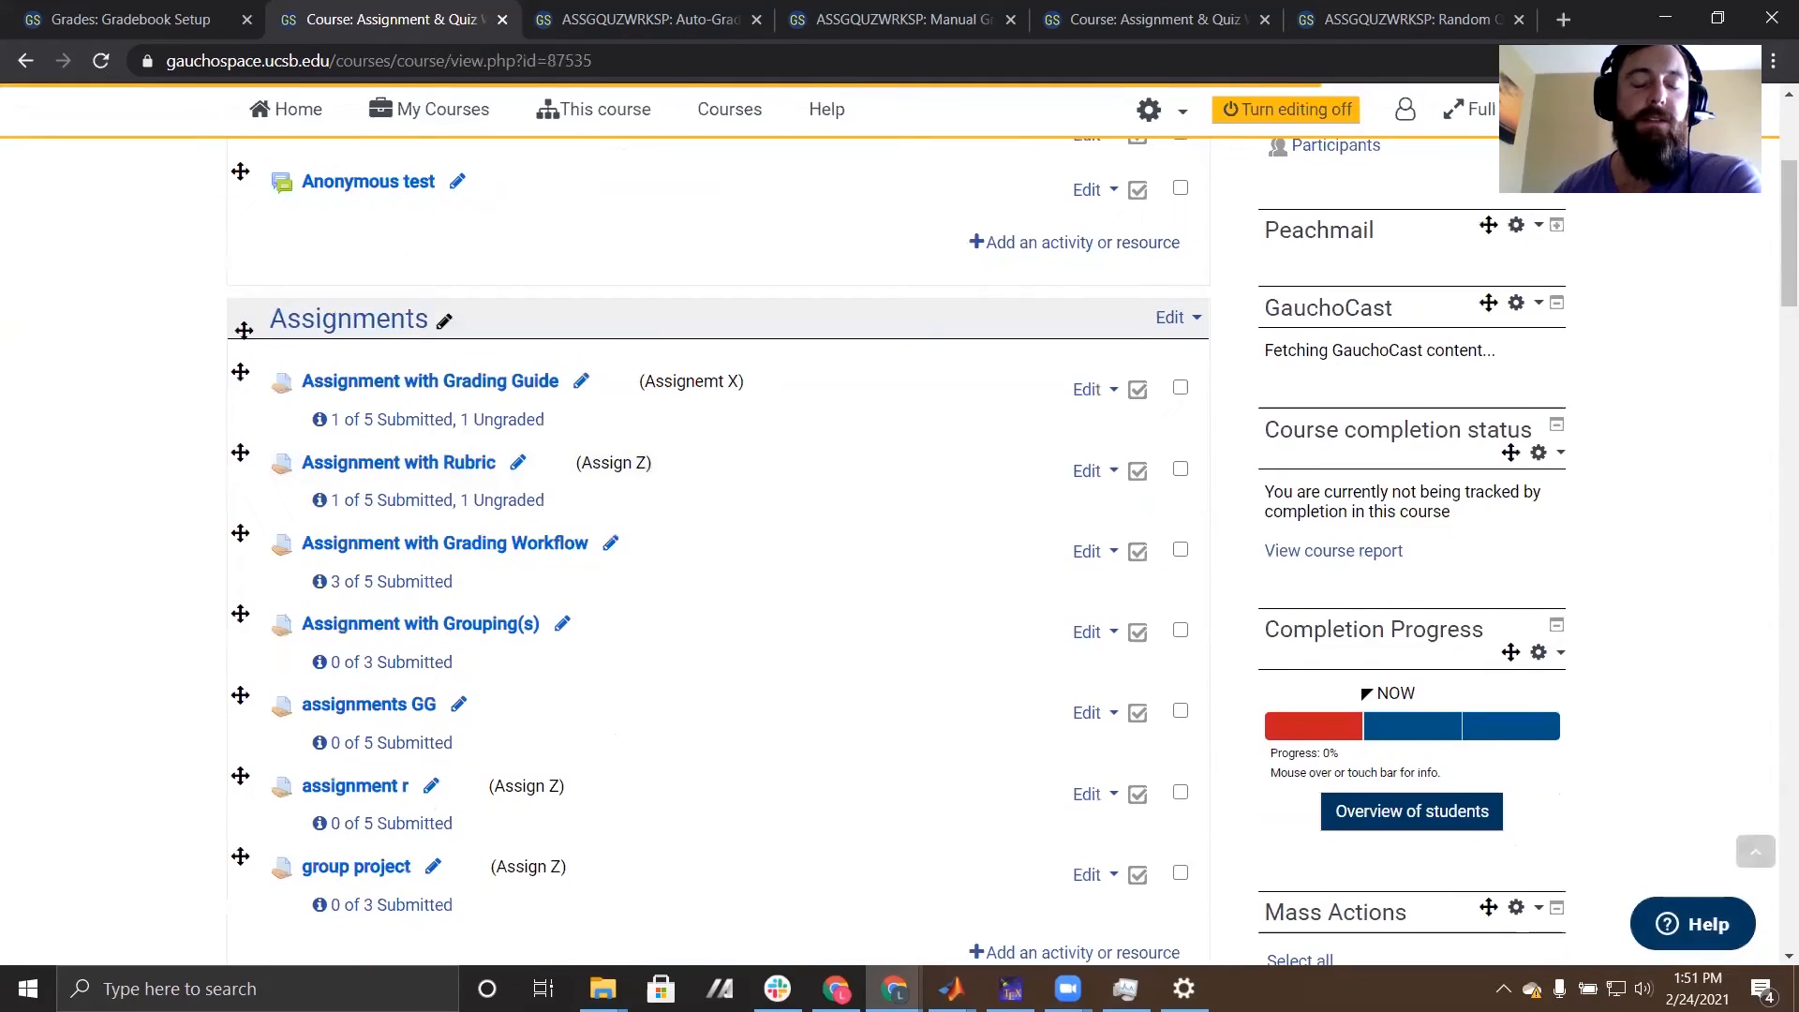
{"action": "scroll", "coordinate": [88, 518], "scroll_direction": "down", "scroll_amount": 4}
{"action": "scroll", "coordinate": [88, 520], "scroll_direction": "down", "scroll_amount": 5}
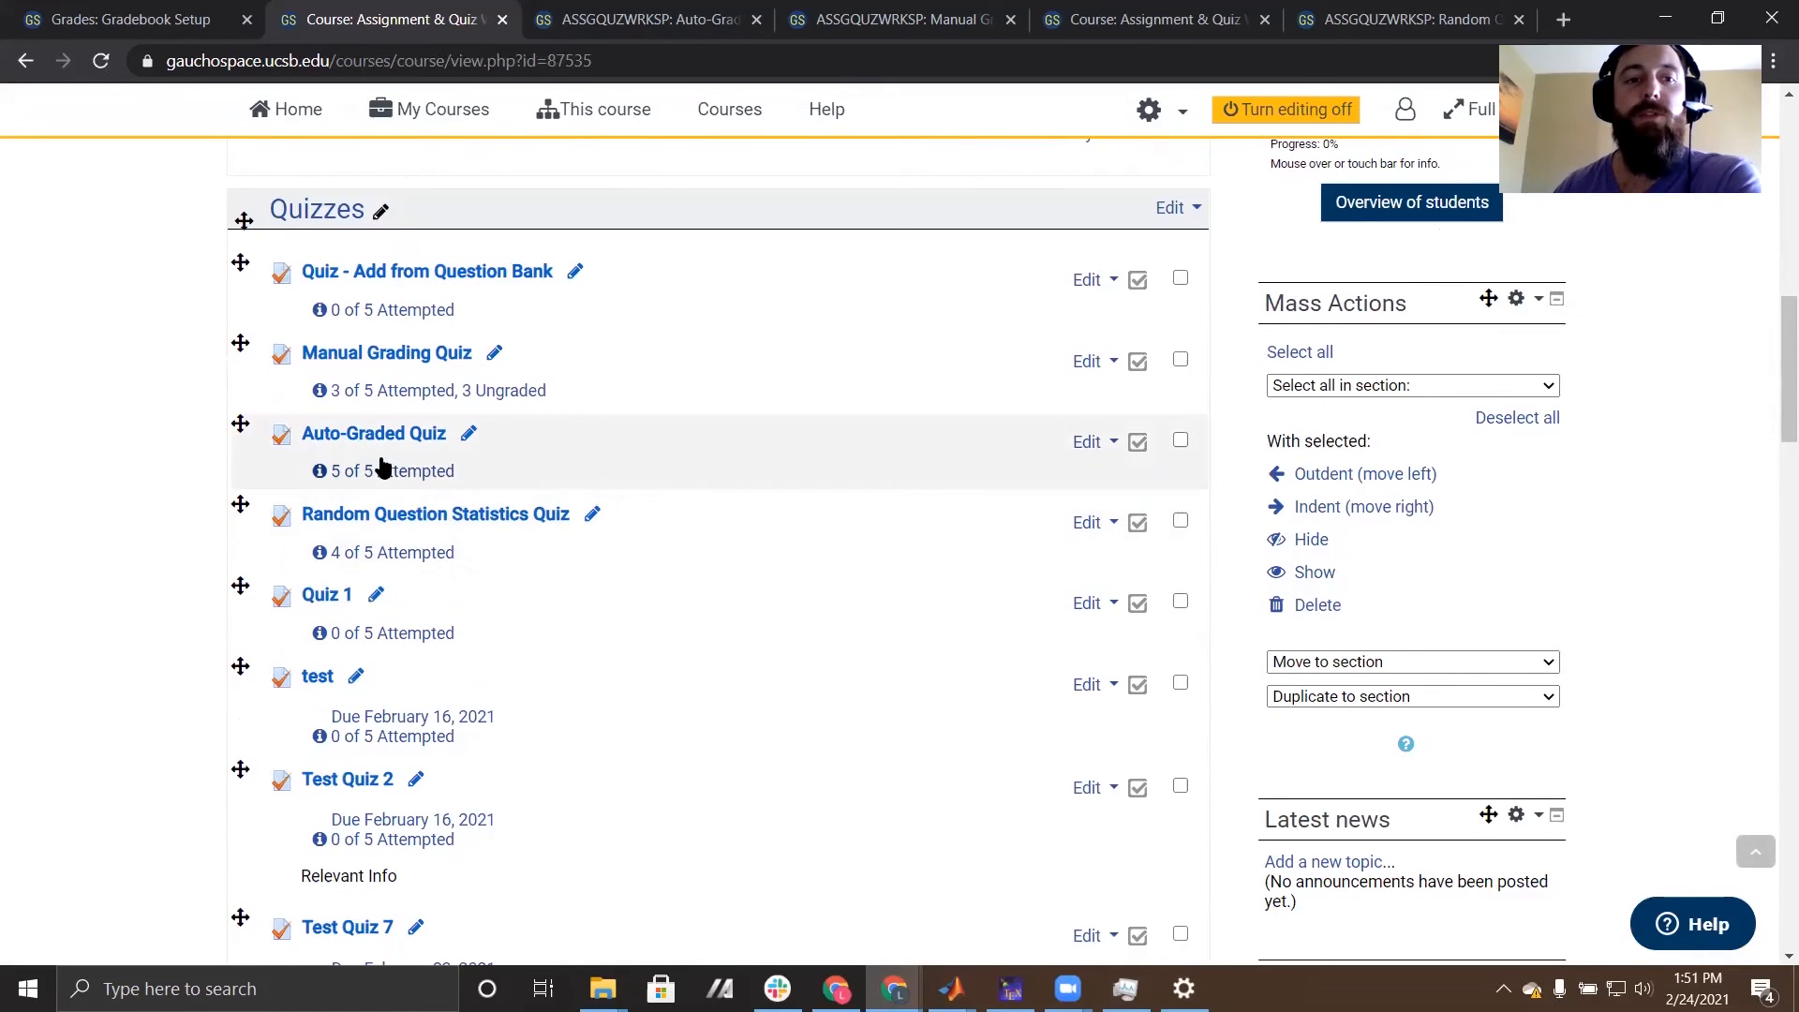
{"action": "left_click", "coordinate": [432, 361]}
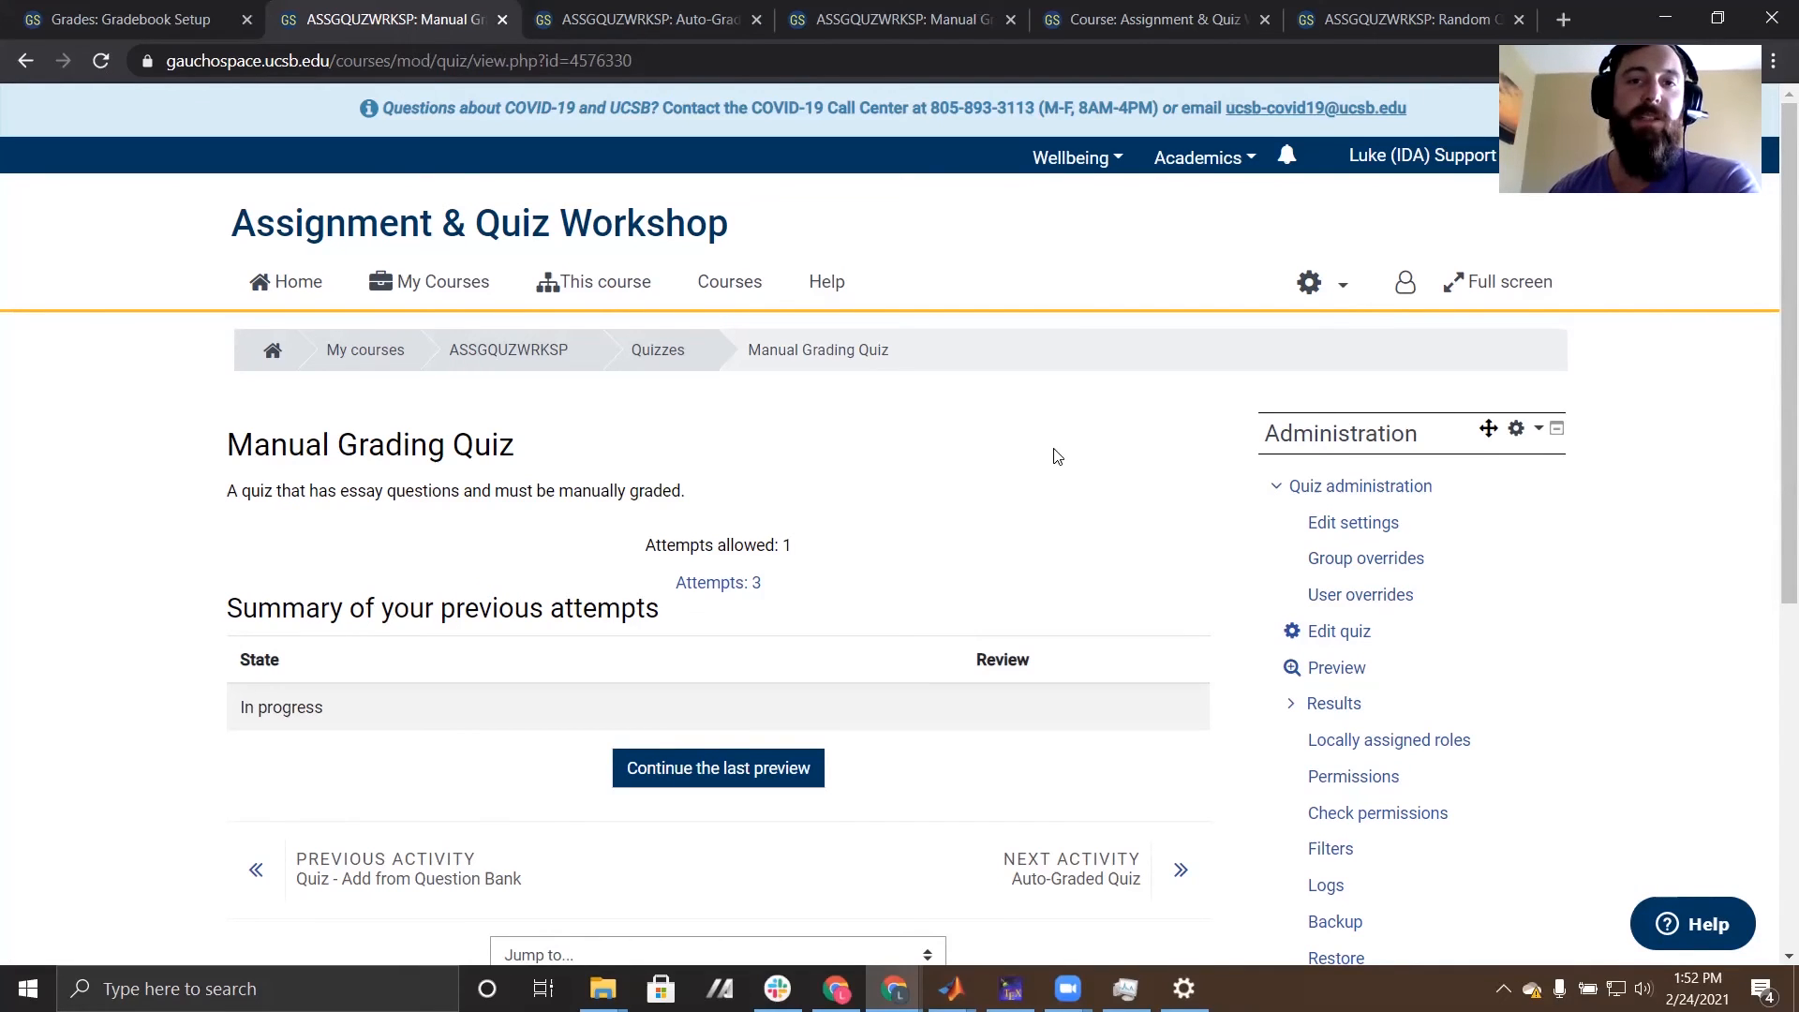
- Open the quiz's manual grading report and start grading the ungraded attempts of Manual Grade Essay 1: Best thing about UCSB
{"action": "scroll", "coordinate": [1057, 454], "scroll_direction": "down", "scroll_amount": 1}
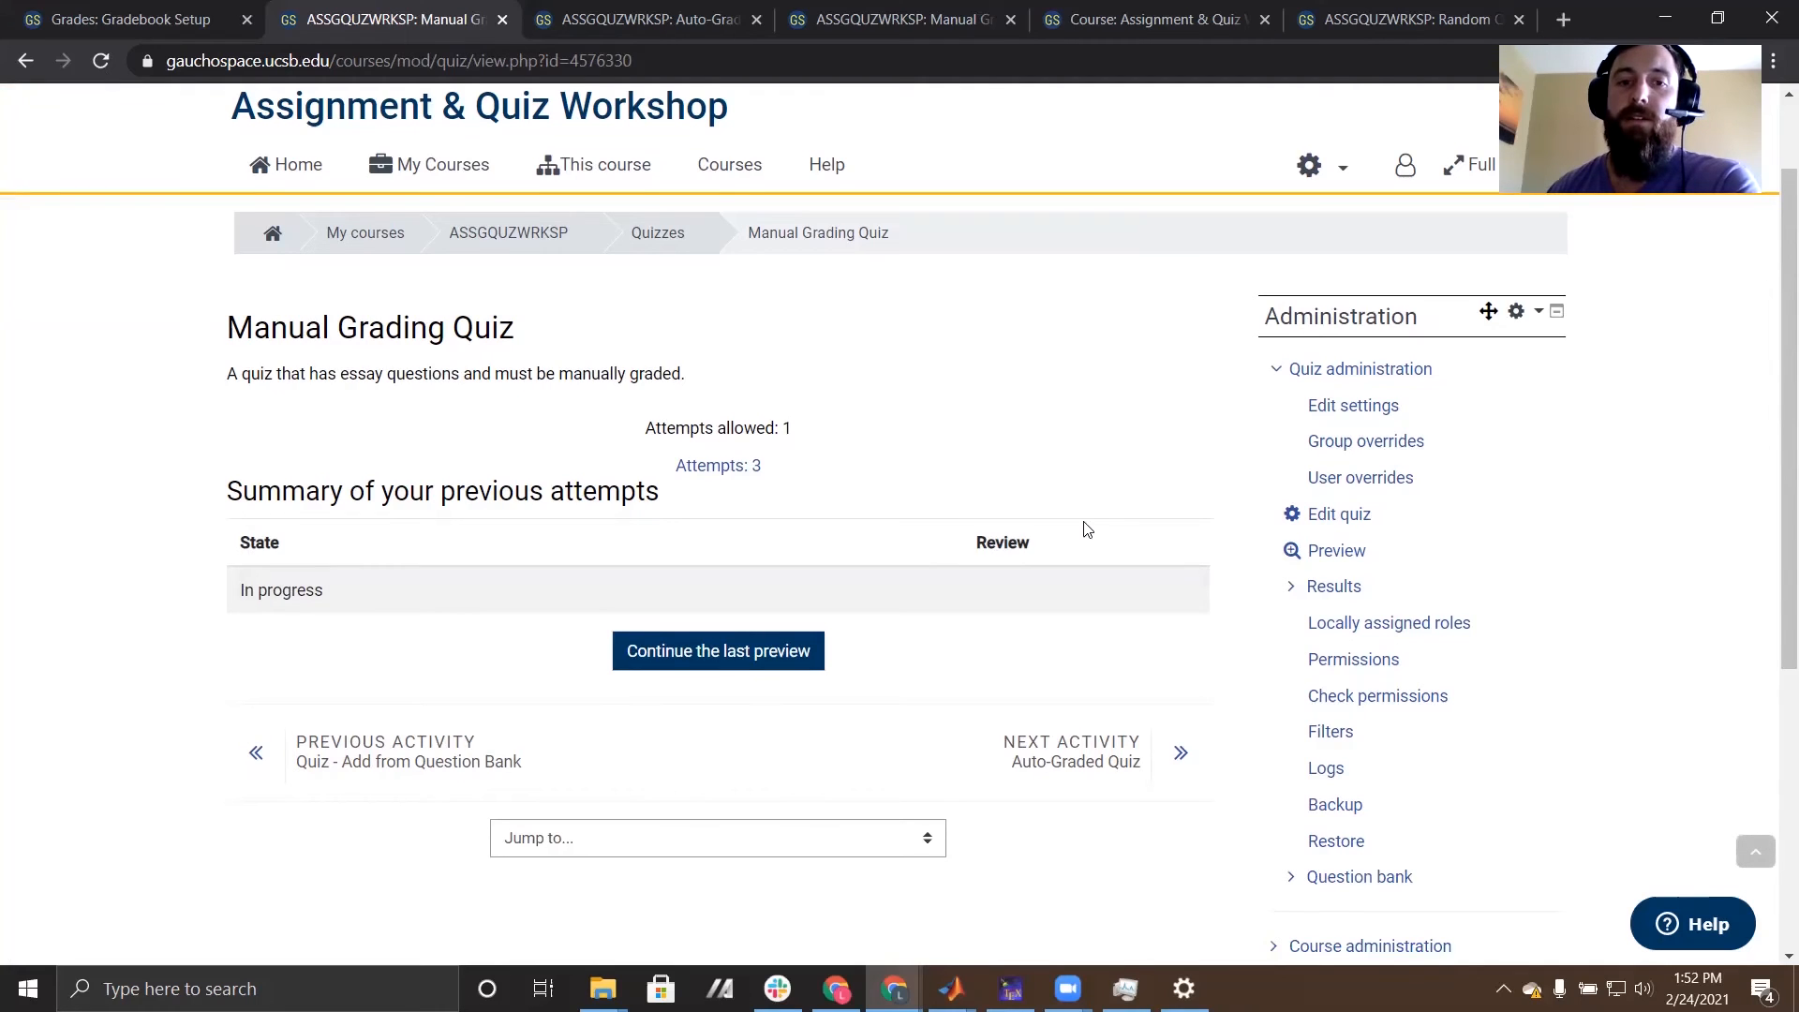
{"action": "left_click", "coordinate": [1292, 588]}
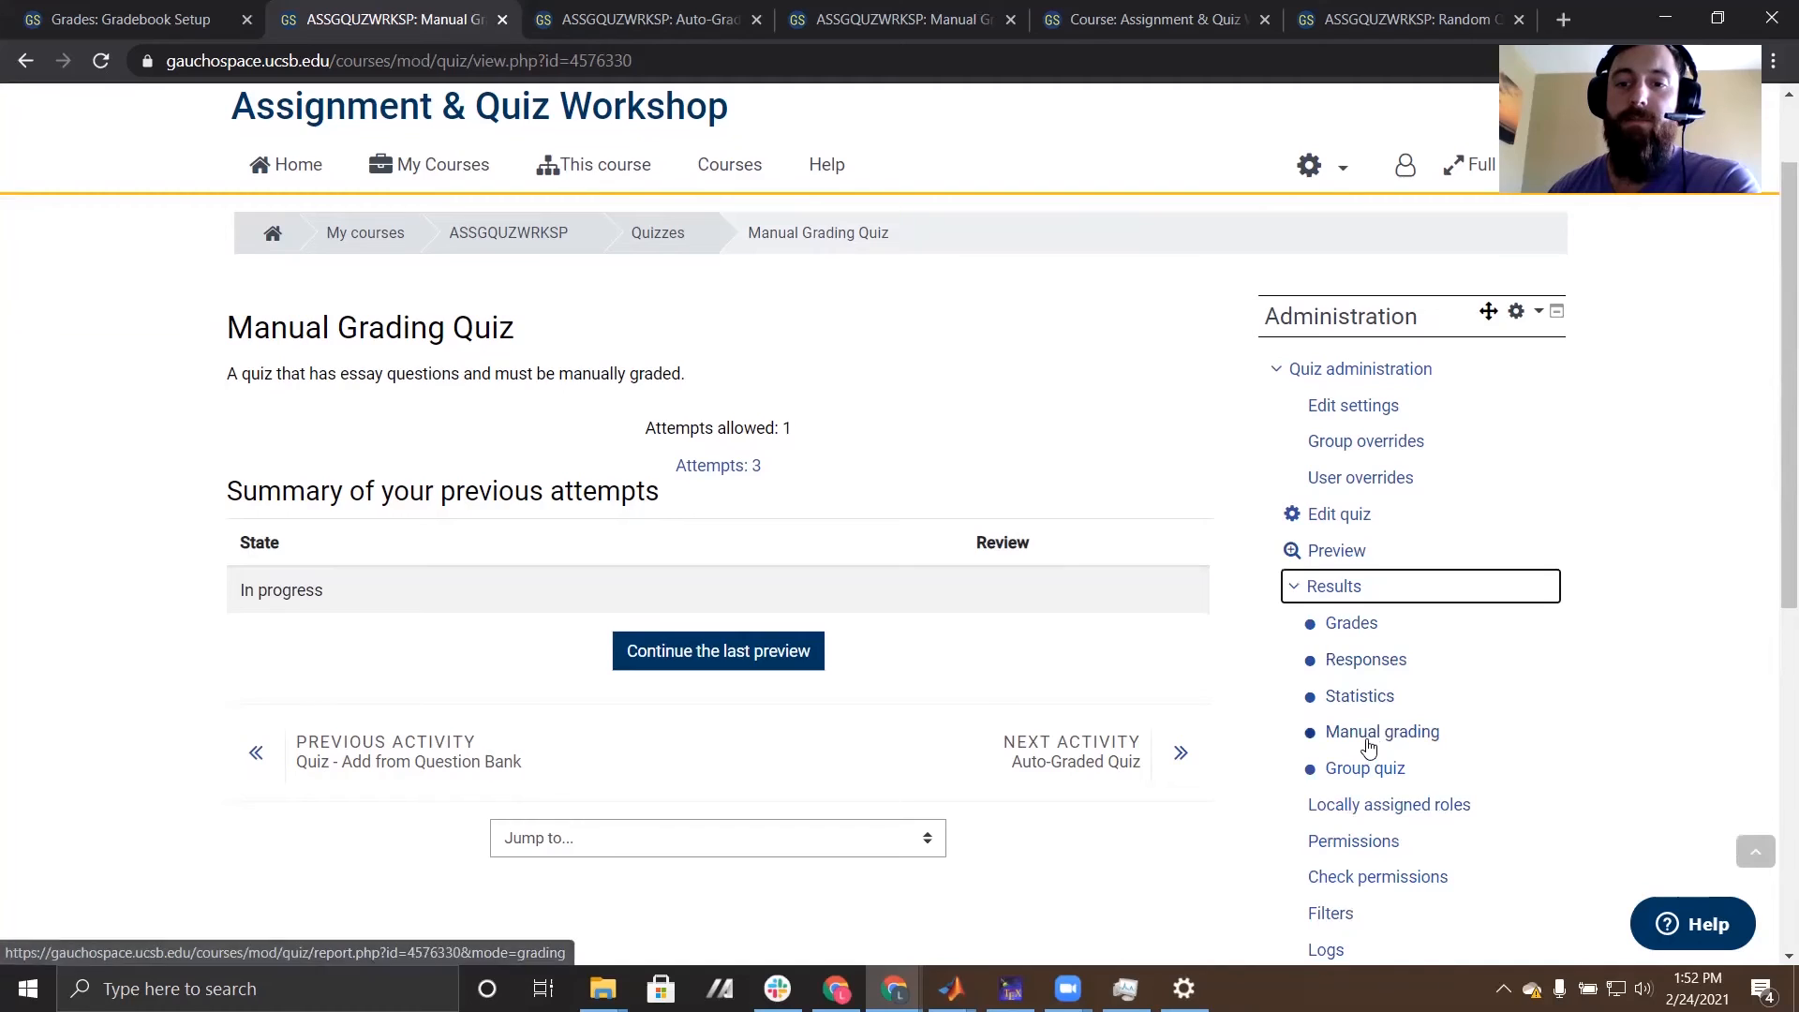
{"action": "left_click", "coordinate": [1373, 733]}
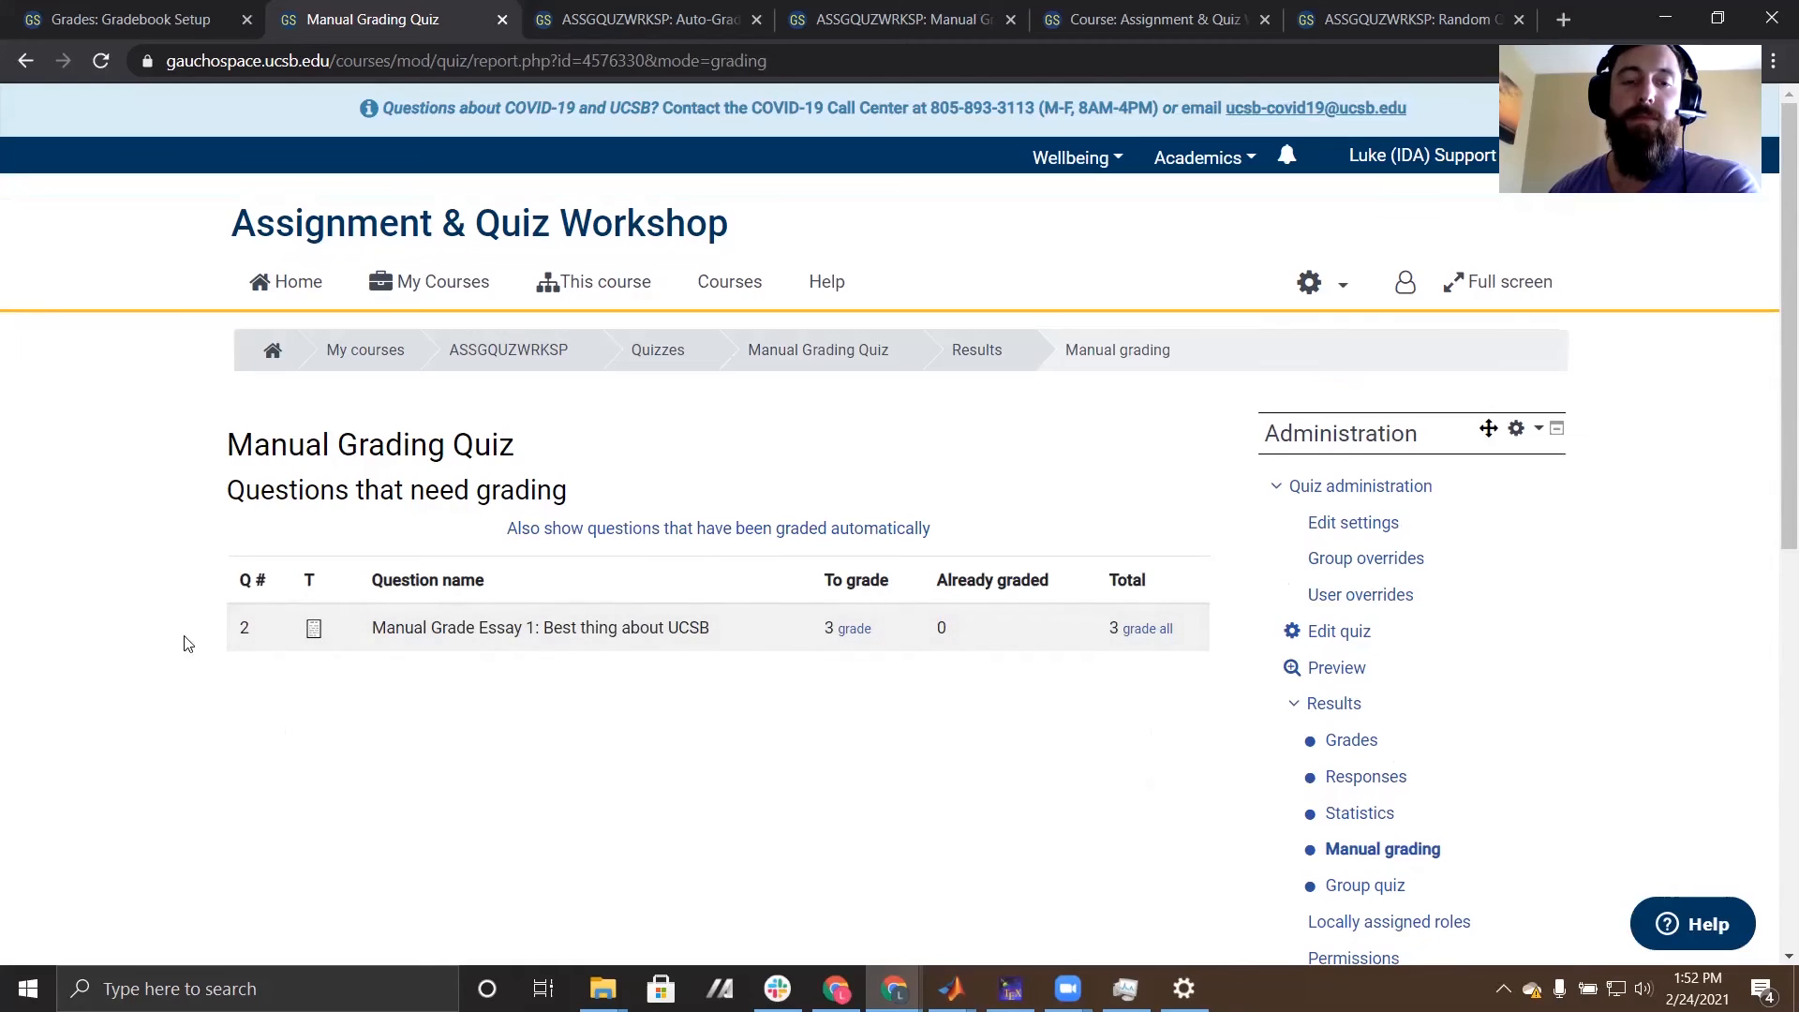
{"action": "left_click", "coordinate": [854, 629]}
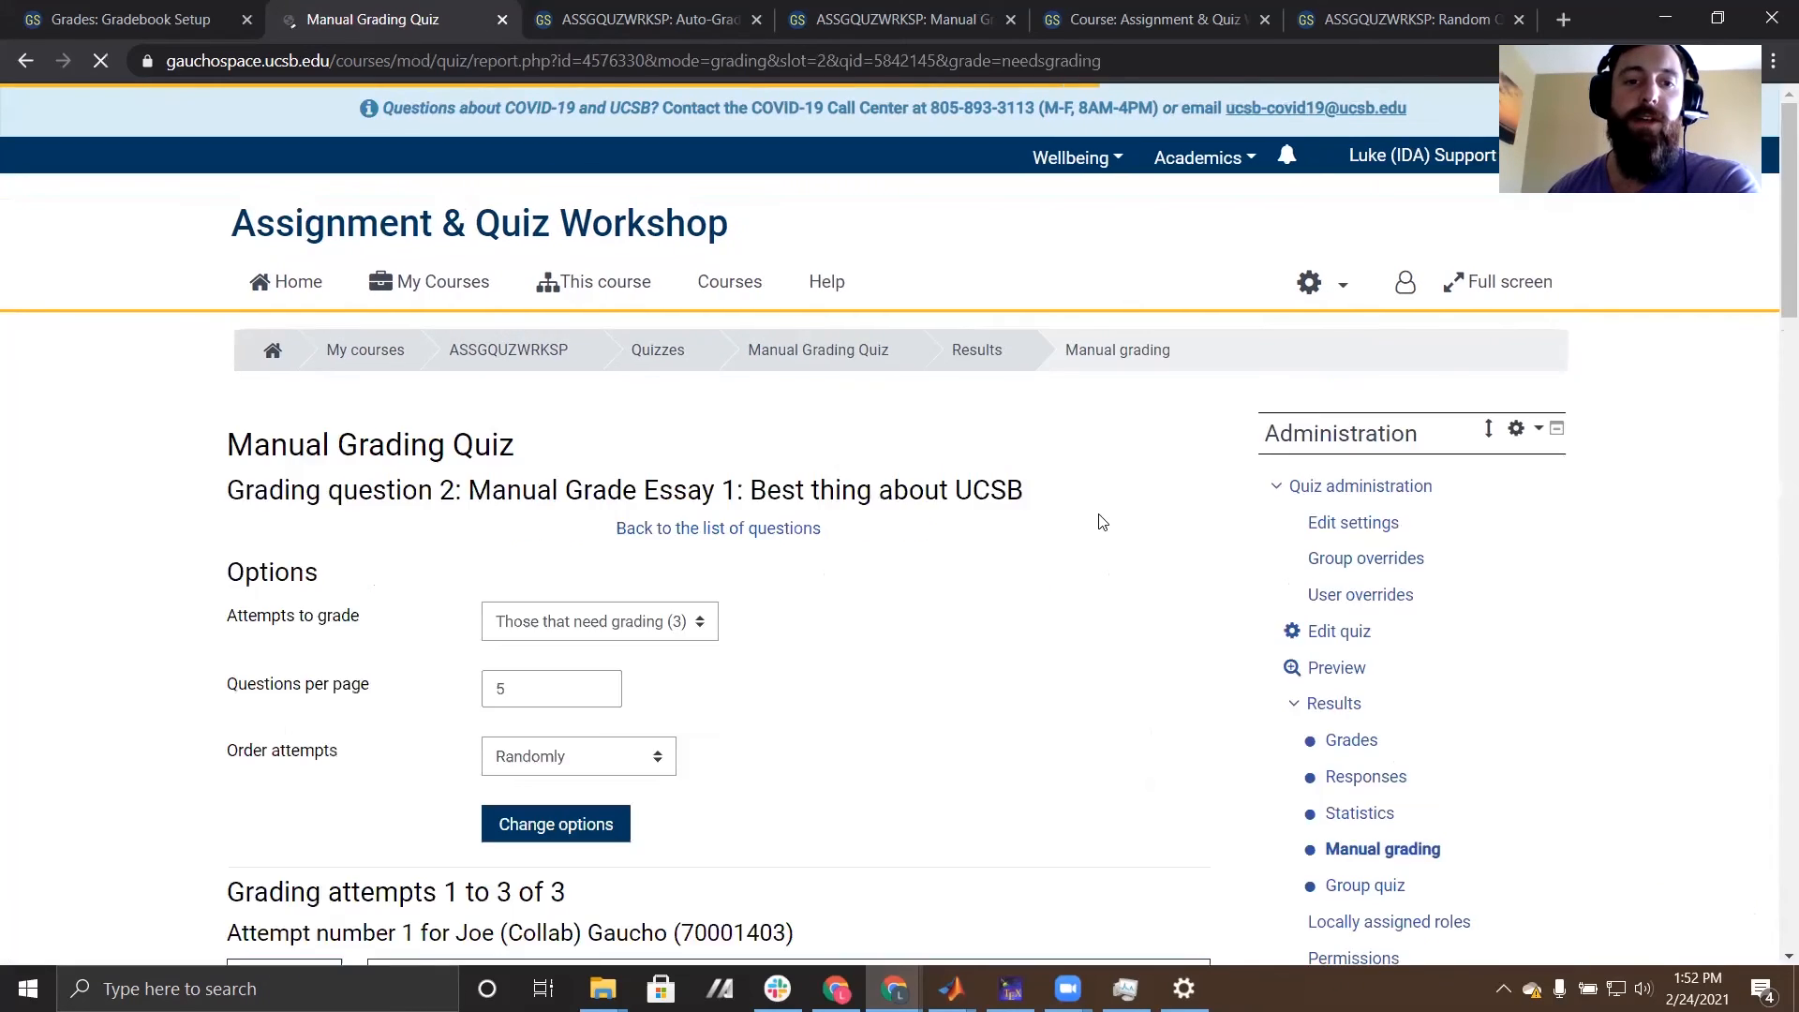
- Look through the essay attempts that need grading, examining each student's answer with its comment box and points field
{"action": "scroll", "coordinate": [1103, 523], "scroll_direction": "down", "scroll_amount": 4}
{"action": "scroll", "coordinate": [1103, 523], "scroll_direction": "down", "scroll_amount": 4}
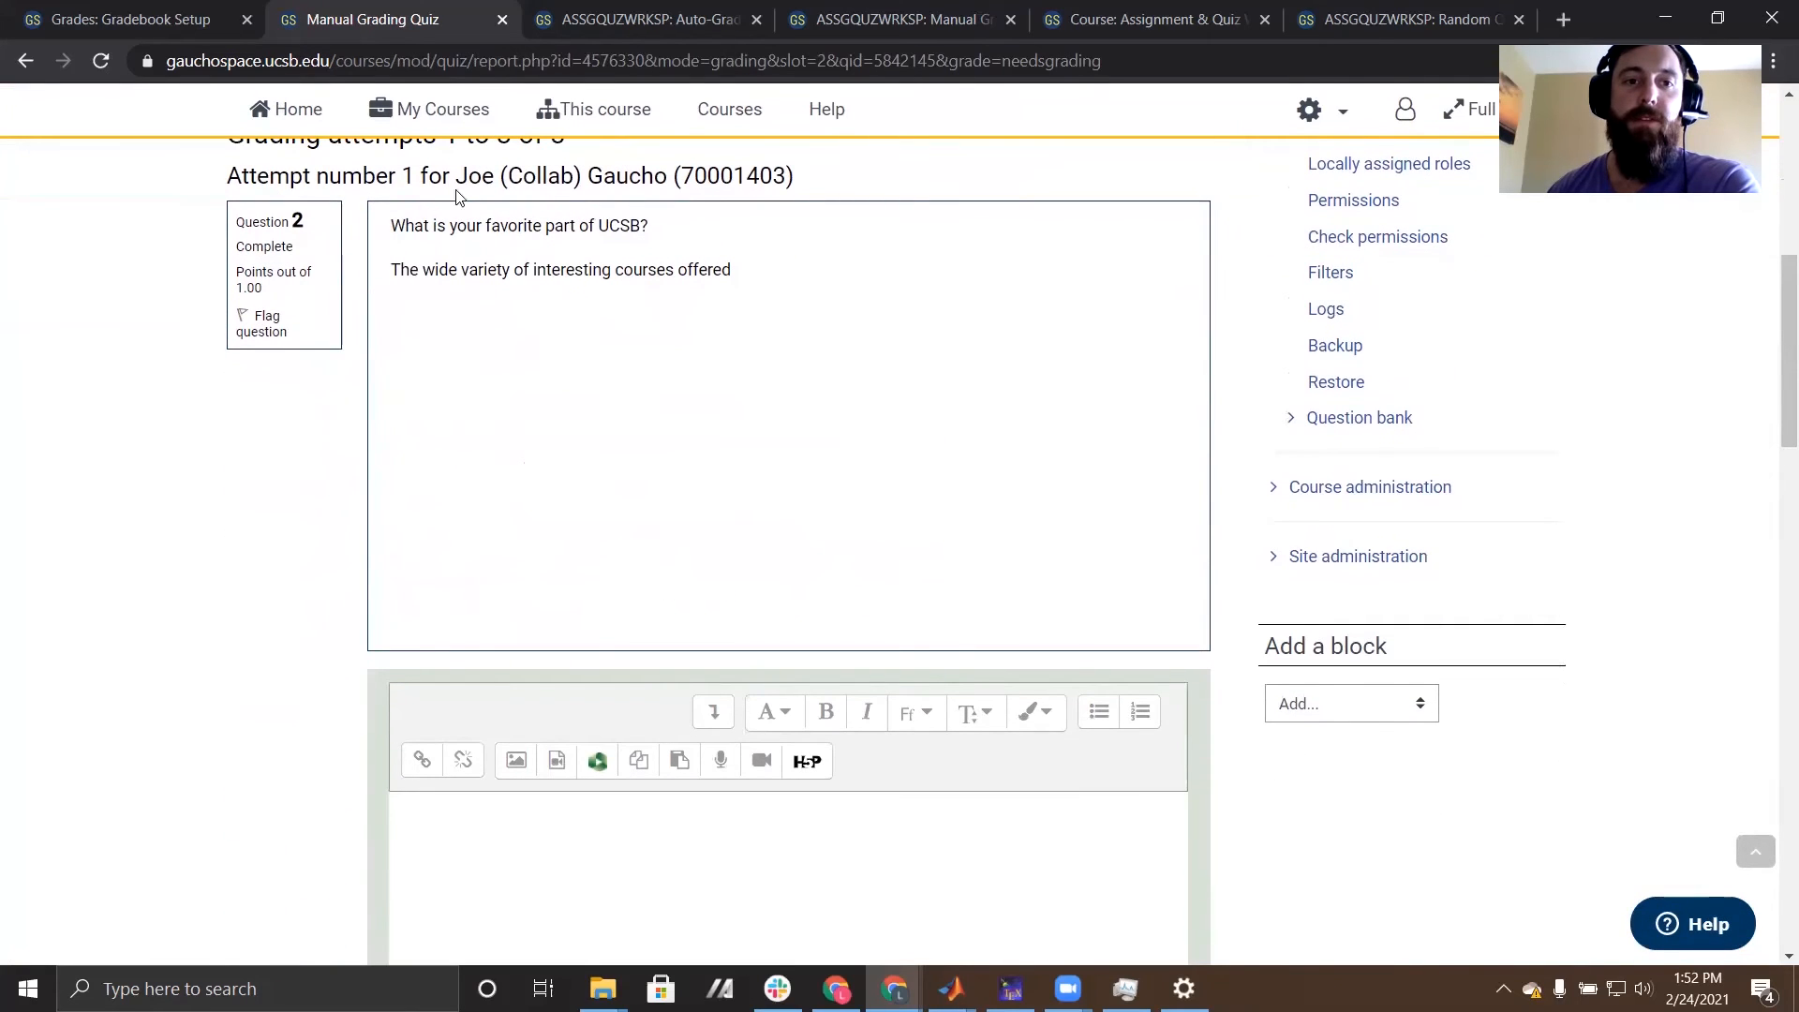
{"action": "scroll", "coordinate": [831, 361], "scroll_direction": "down", "scroll_amount": 4}
{"action": "left_click", "coordinate": [727, 530]}
{"action": "scroll", "coordinate": [727, 531], "scroll_direction": "down", "scroll_amount": 3}
{"action": "left_click", "coordinate": [721, 459]}
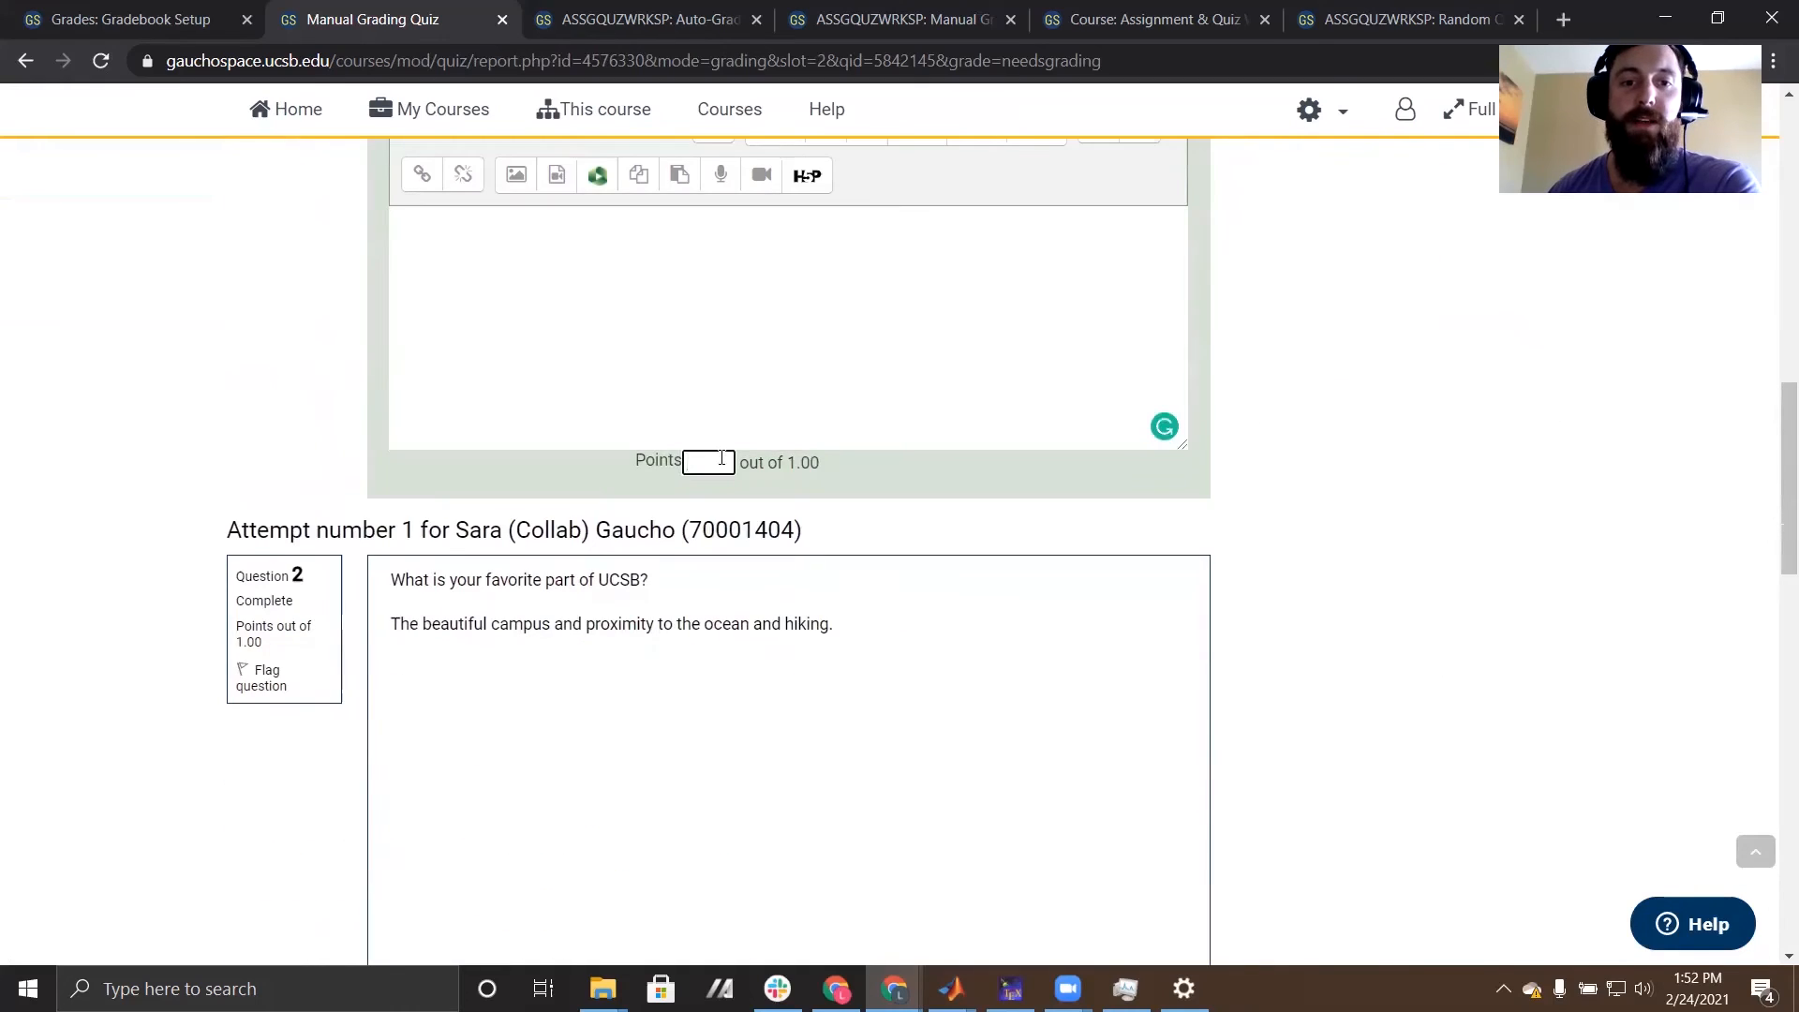
{"action": "scroll", "coordinate": [468, 333], "scroll_direction": "down", "scroll_amount": 4}
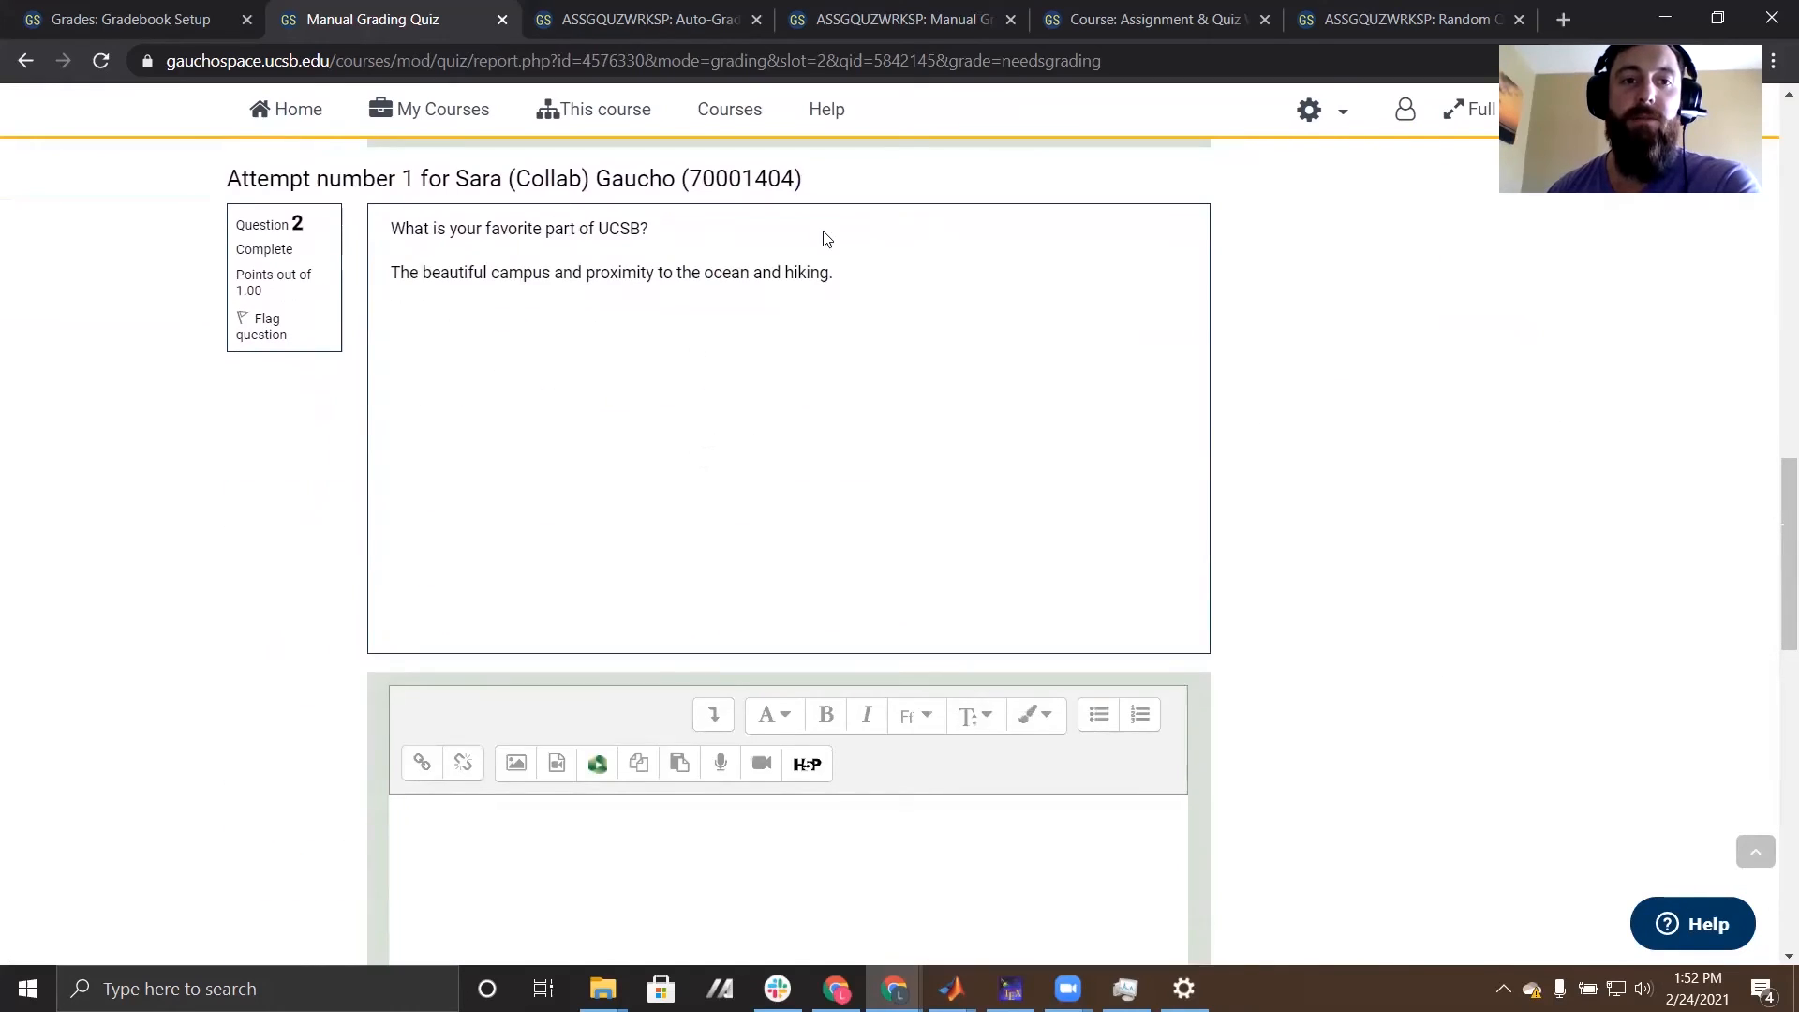
{"action": "scroll", "coordinate": [630, 486], "scroll_direction": "down", "scroll_amount": 3}
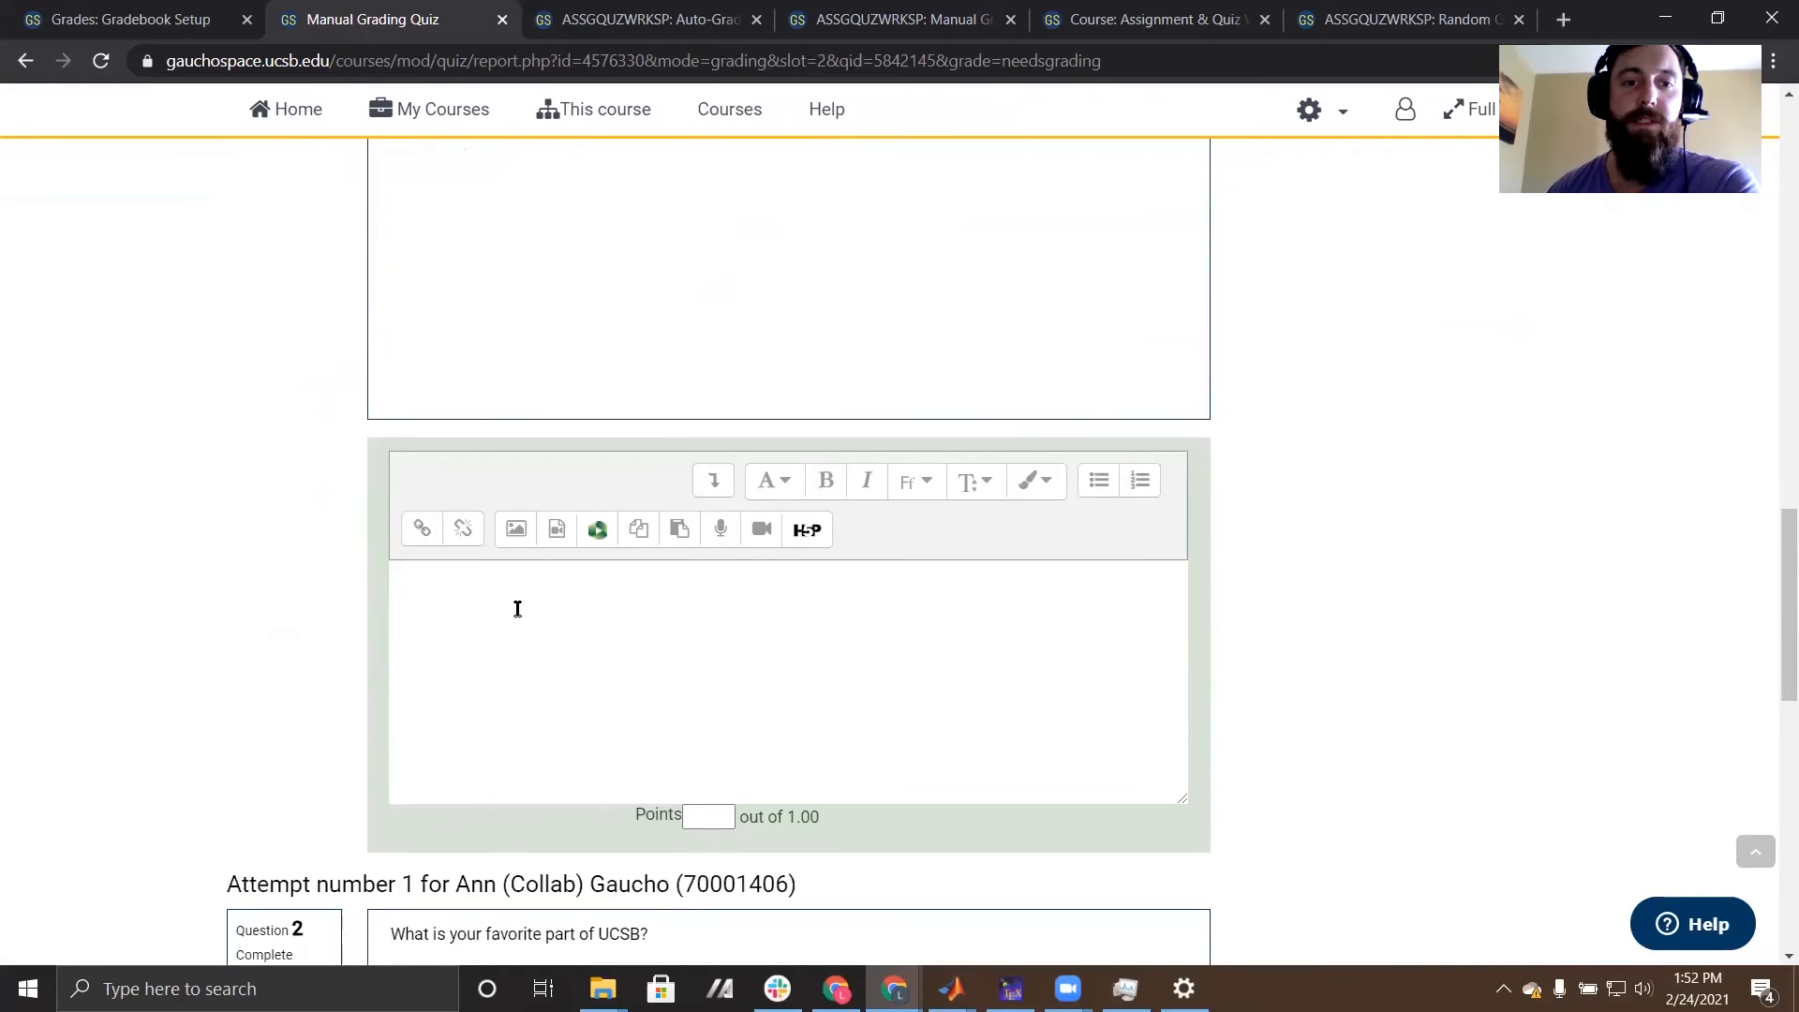
{"action": "scroll", "coordinate": [884, 713], "scroll_direction": "down", "scroll_amount": 3}
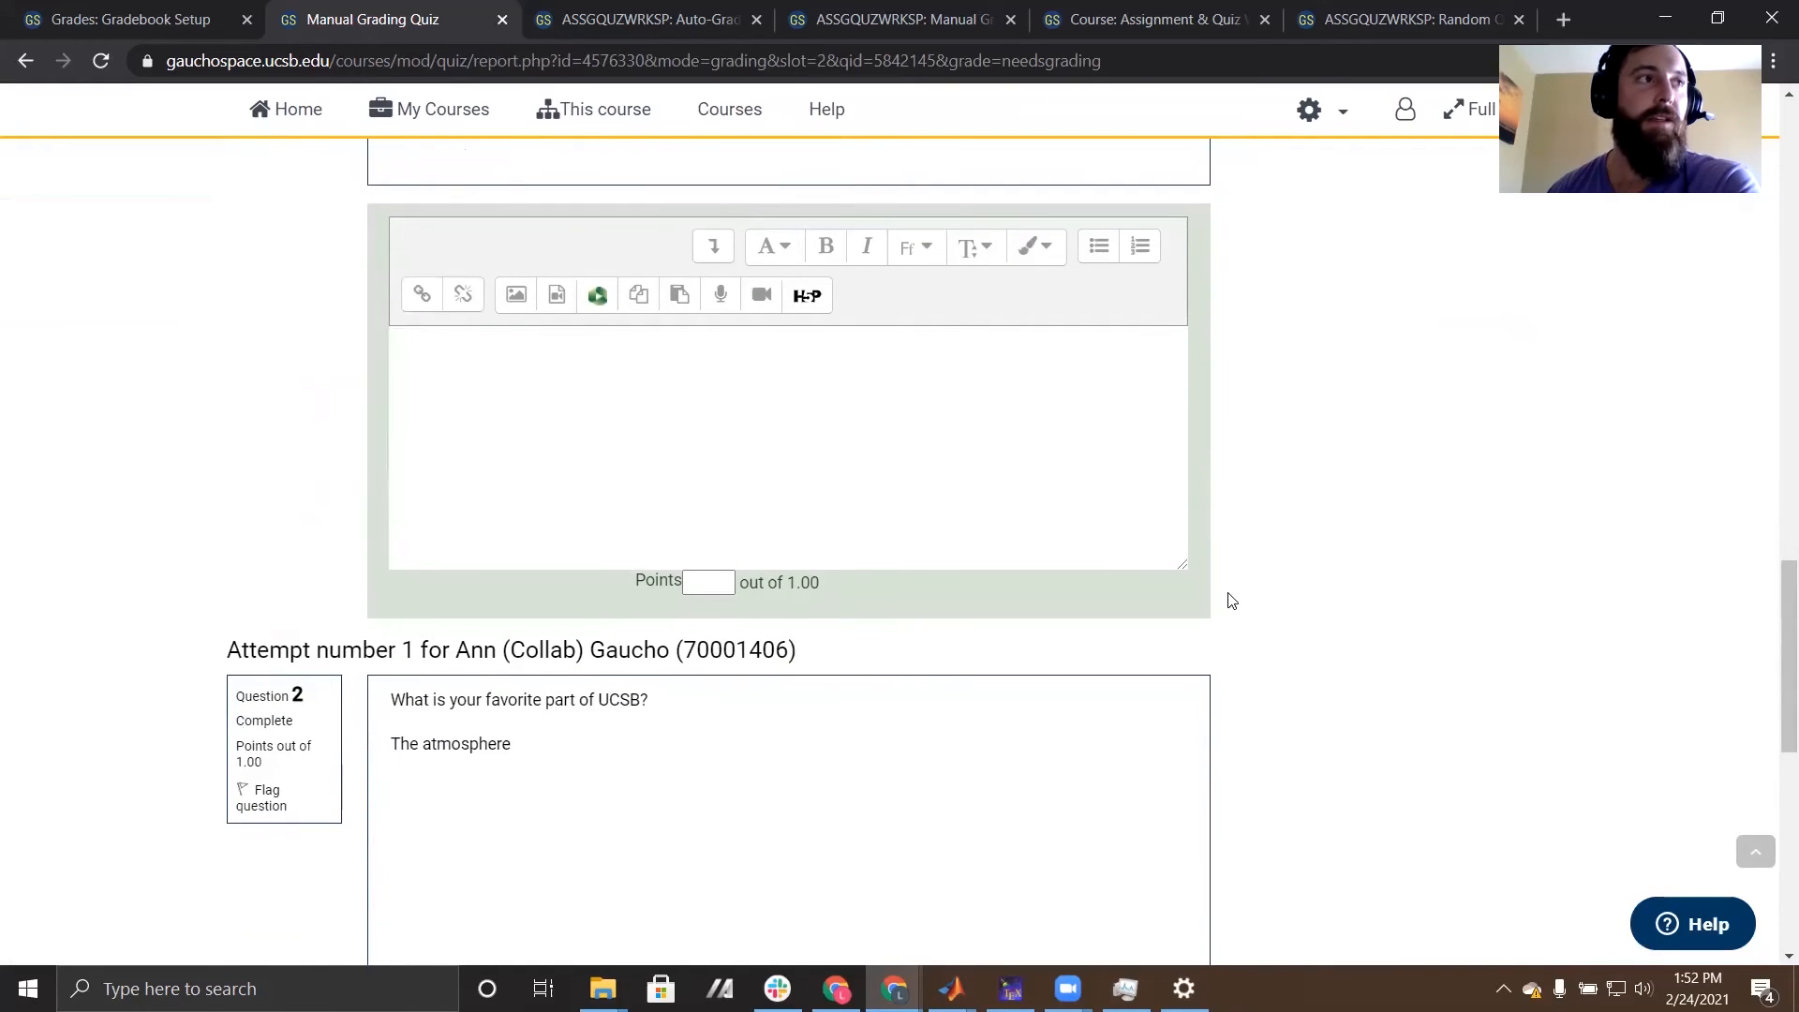
{"action": "scroll", "coordinate": [1231, 600], "scroll_direction": "up", "scroll_amount": 20}
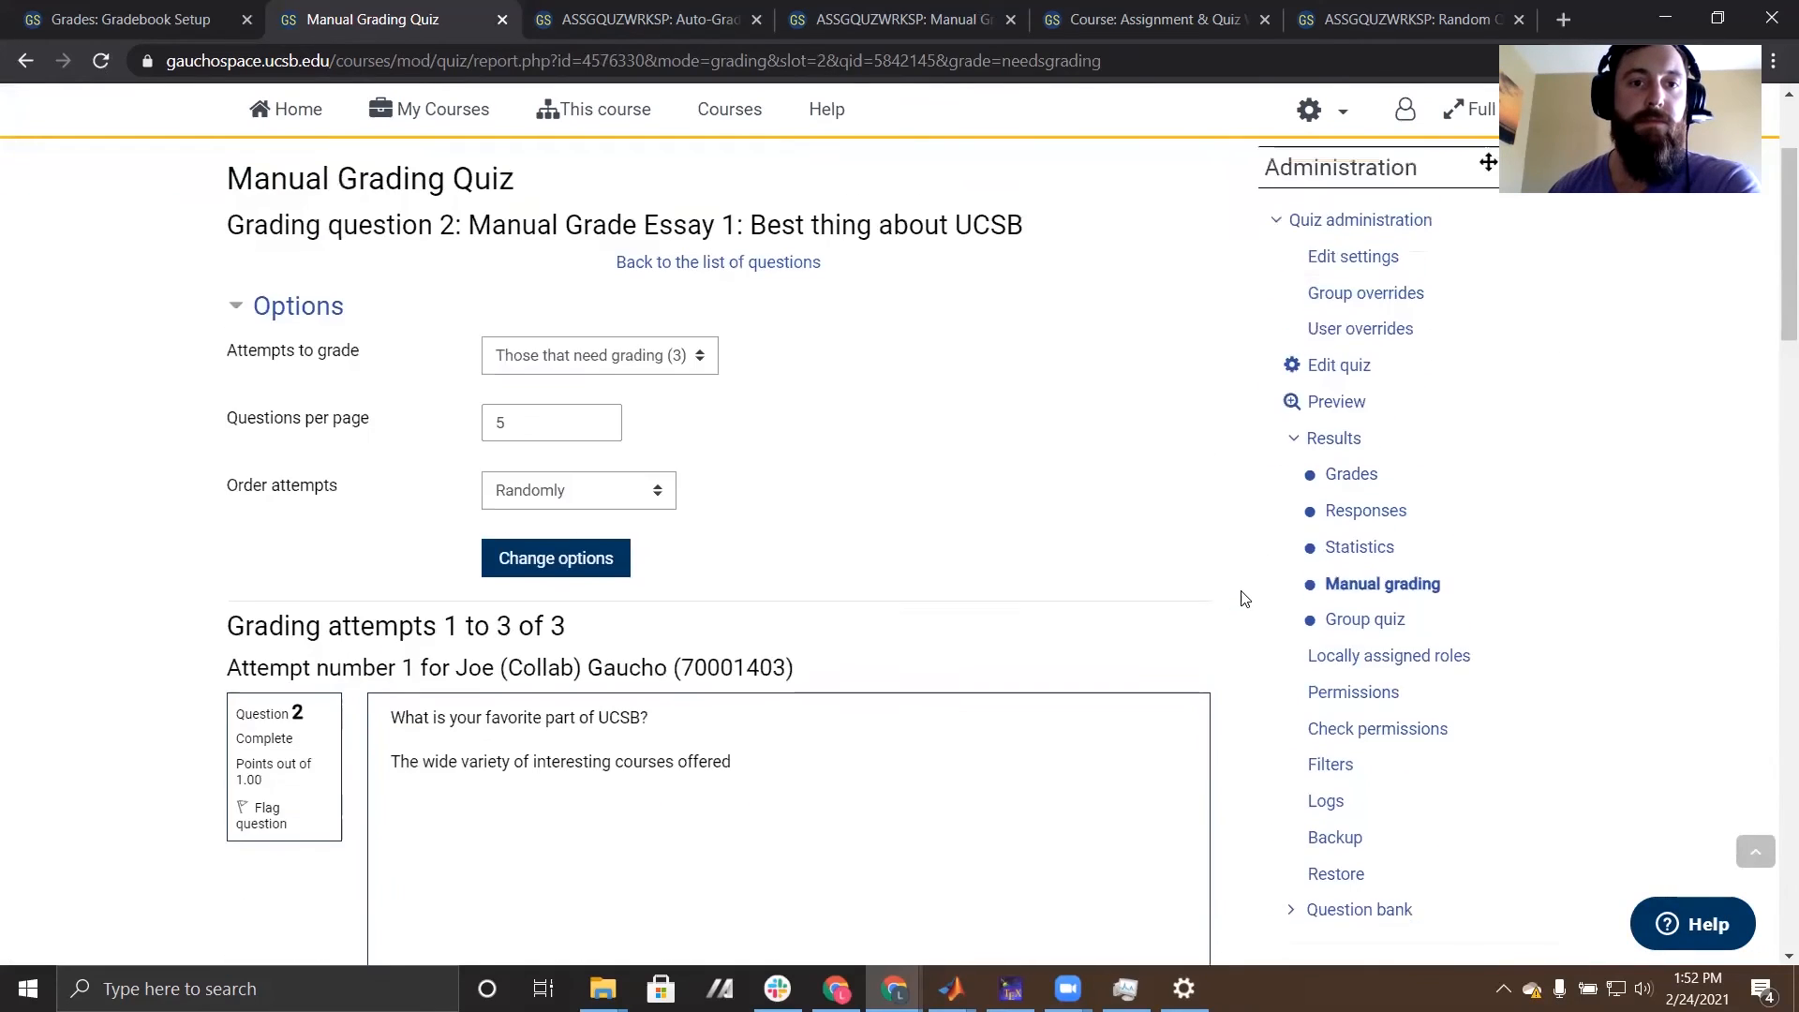
{"action": "scroll", "coordinate": [1245, 598], "scroll_direction": "up", "scroll_amount": 3}
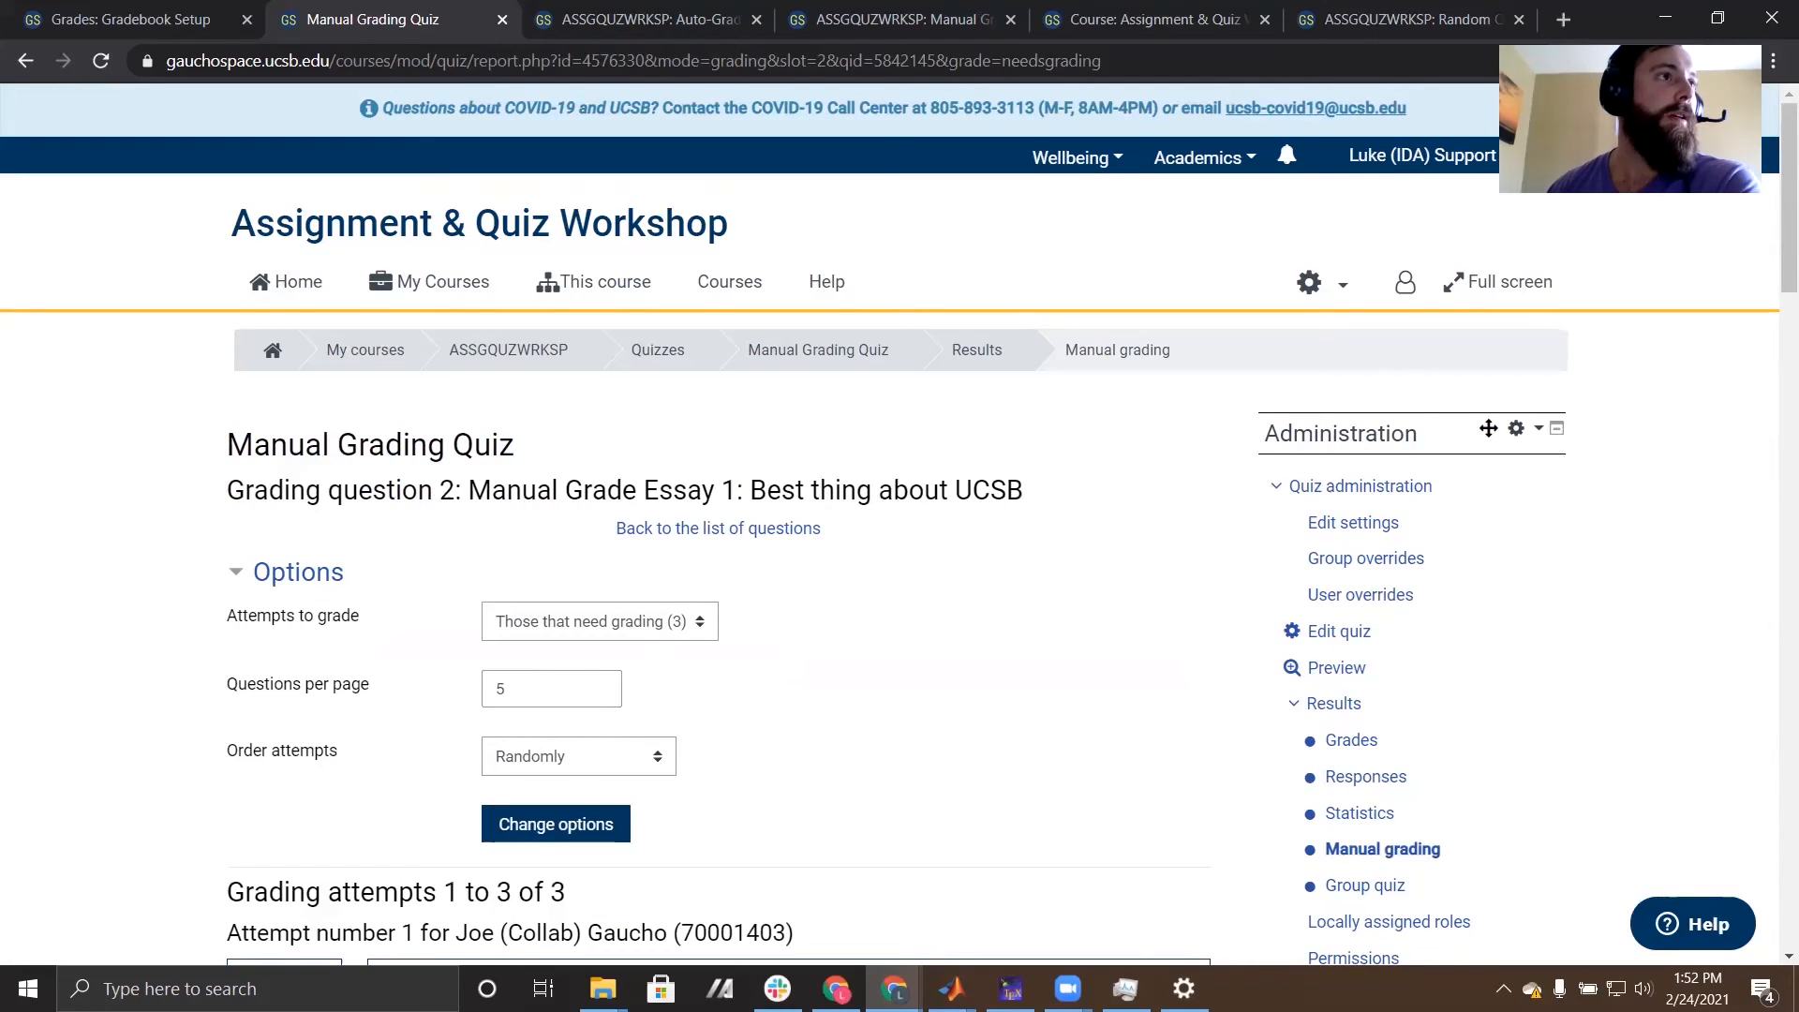
- Go back to the course's Quizzes section and open the Auto-Graded Quiz
{"action": "left_click", "coordinate": [660, 354]}
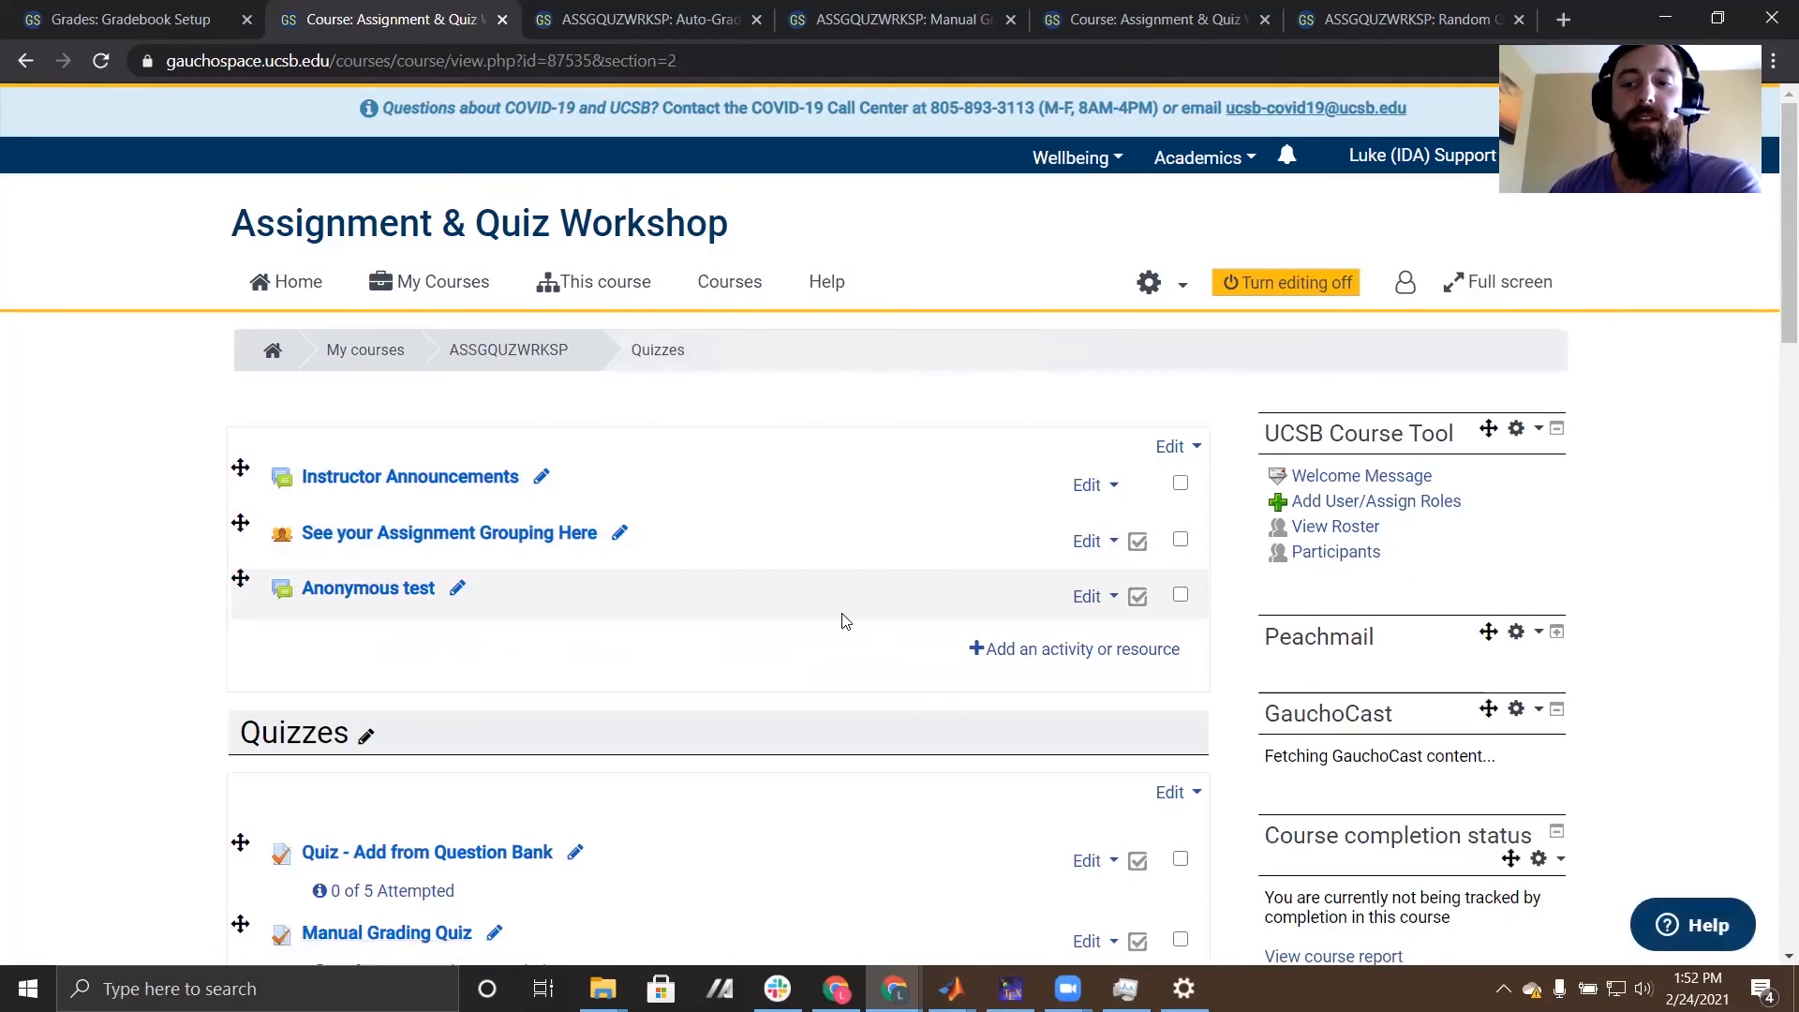
{"action": "scroll", "coordinate": [281, 609], "scroll_direction": "down", "scroll_amount": 4}
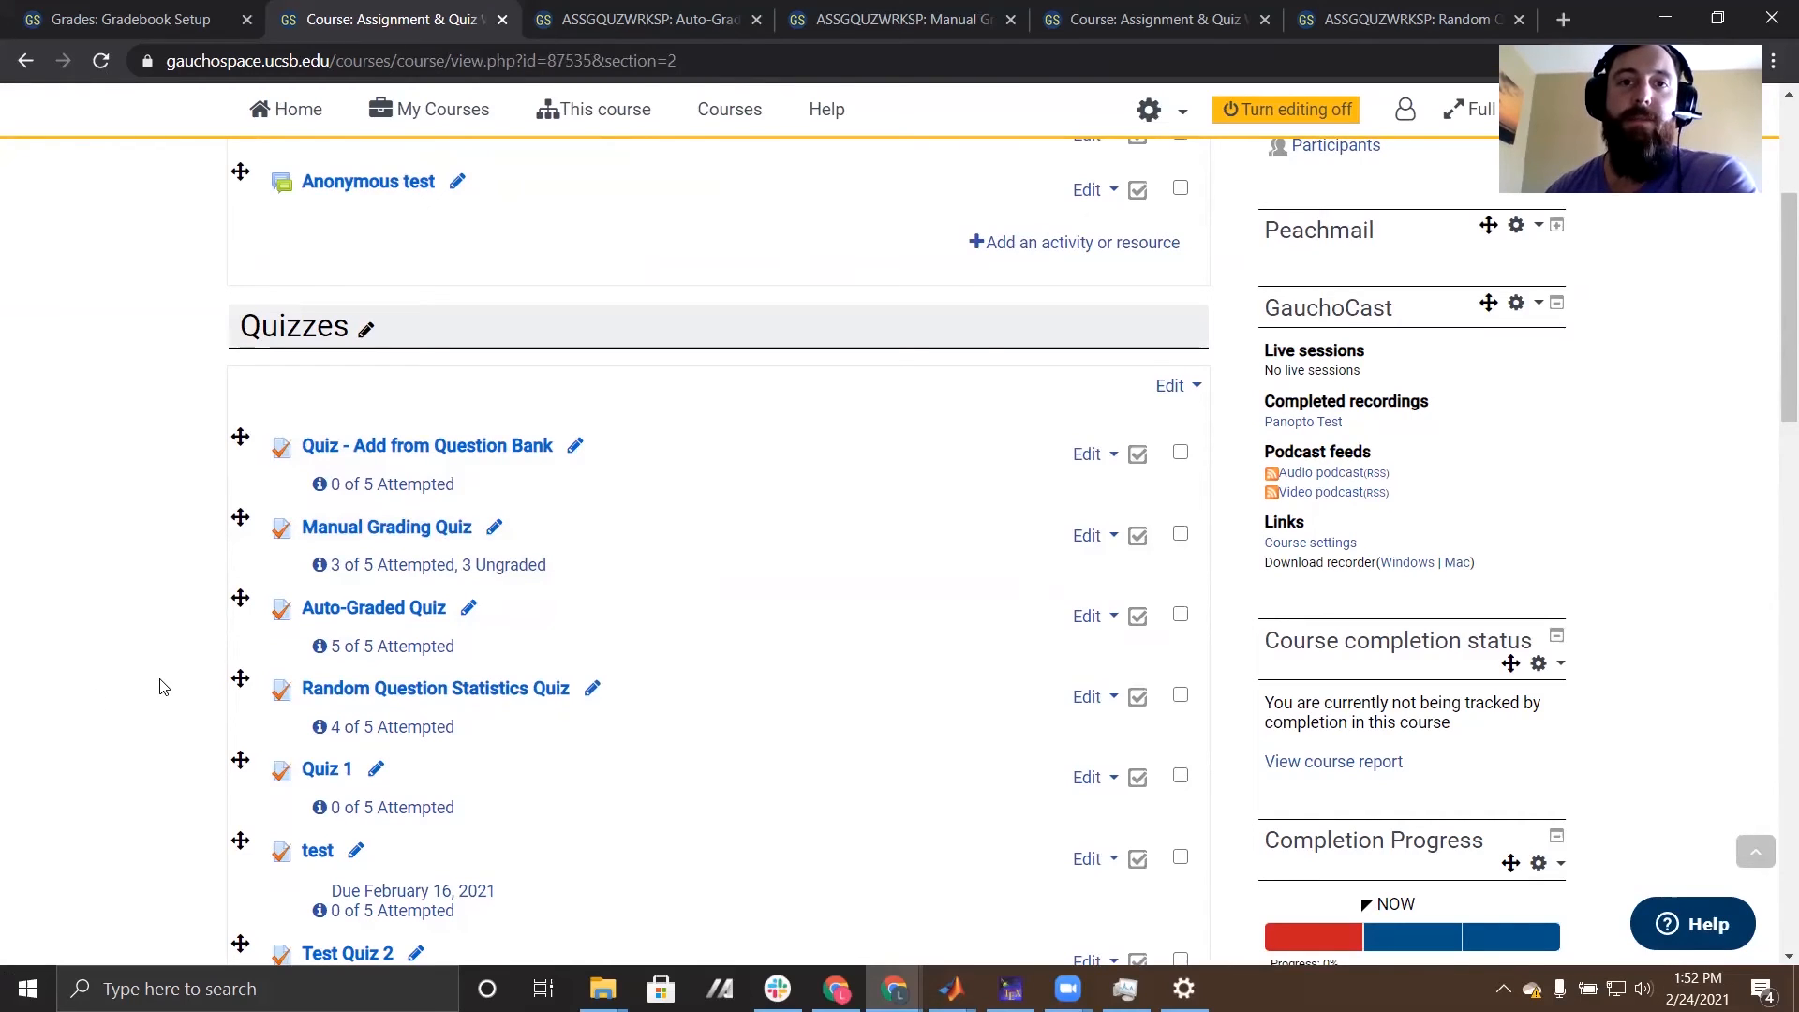
{"action": "scroll", "coordinate": [161, 687], "scroll_direction": "down", "scroll_amount": 1}
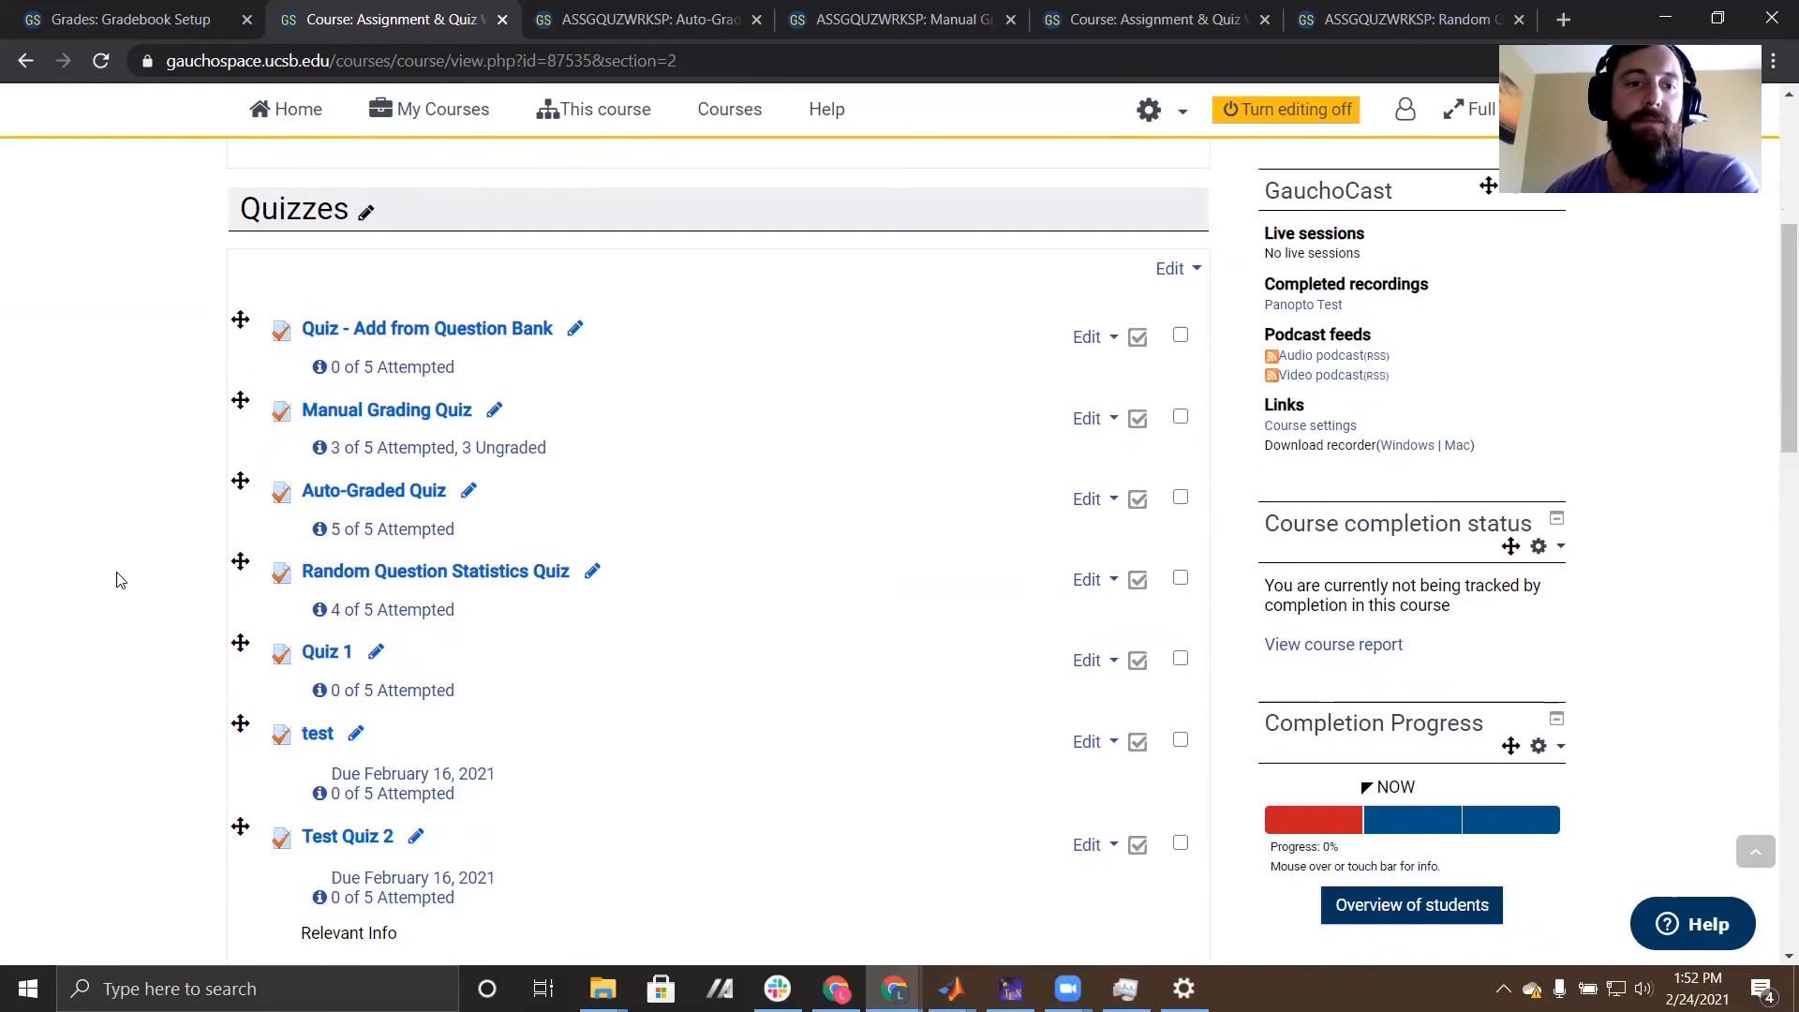
{"action": "left_click", "coordinate": [366, 494]}
{"action": "scroll", "coordinate": [373, 496], "scroll_direction": "down", "scroll_amount": 3}
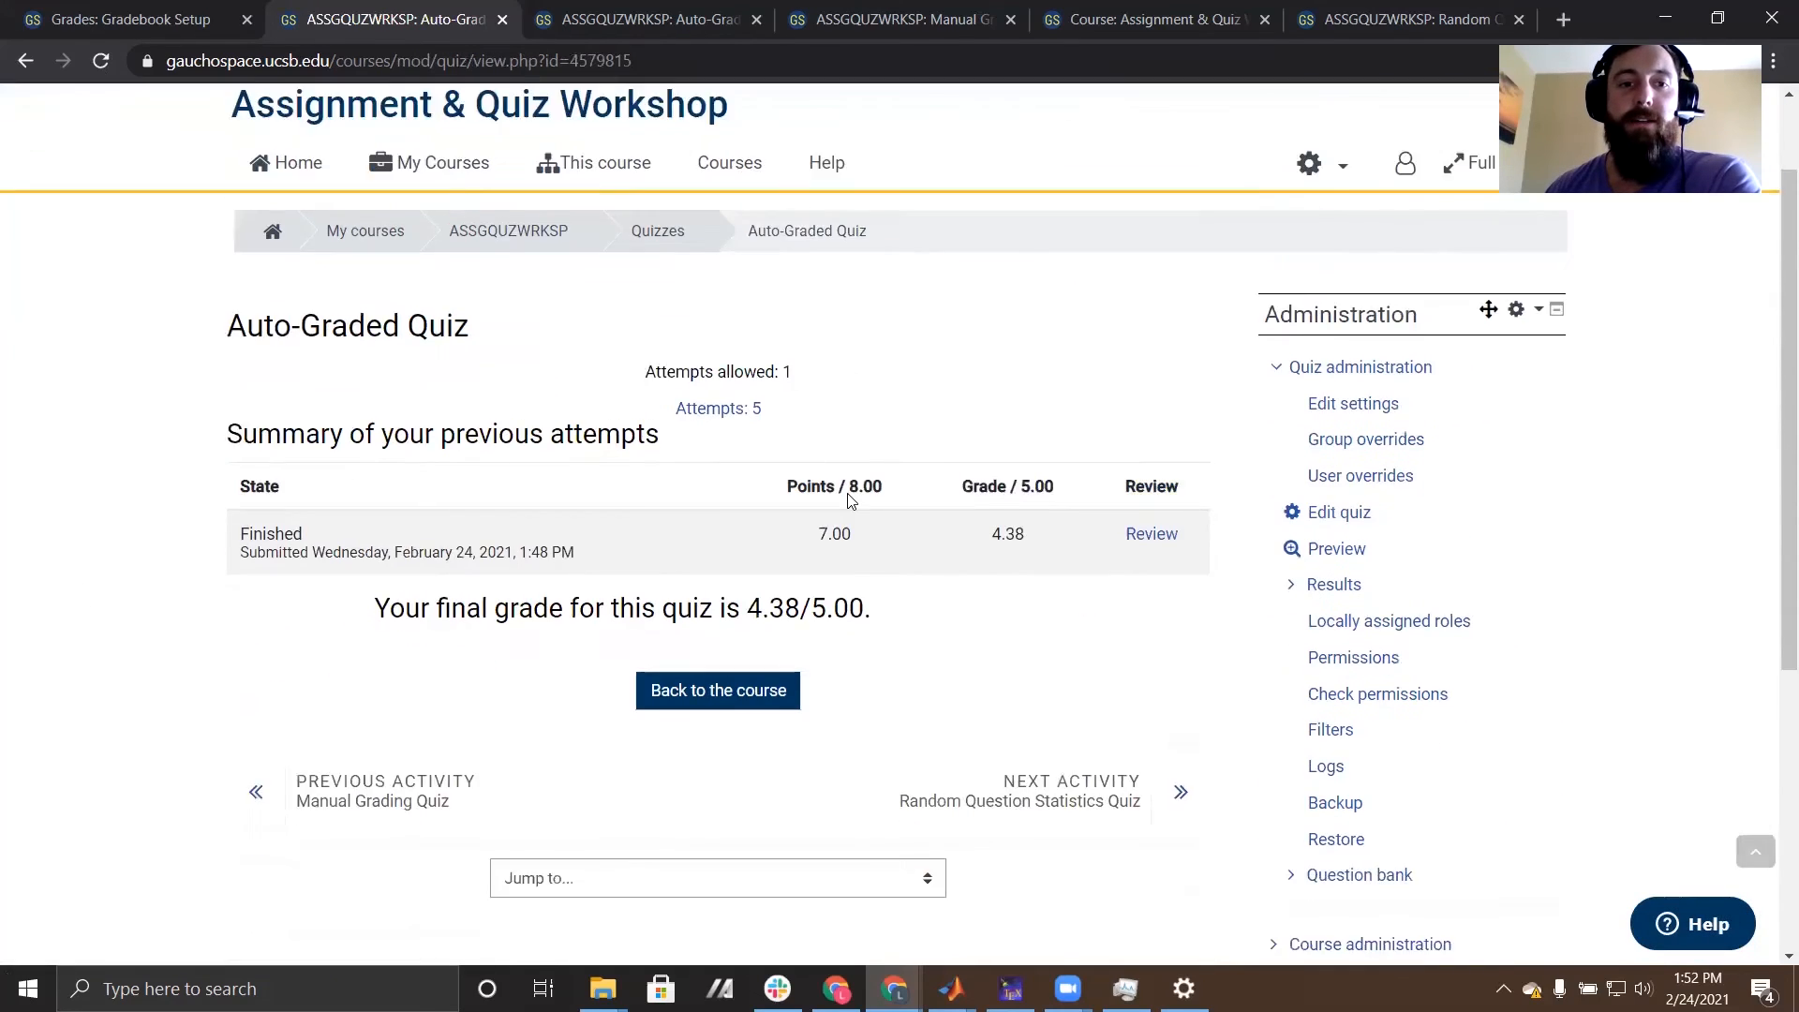
- Start a new user override for the Auto-Graded Quiz and pick the student by searching for their first name
{"action": "scroll", "coordinate": [553, 592], "scroll_direction": "up", "scroll_amount": 2}
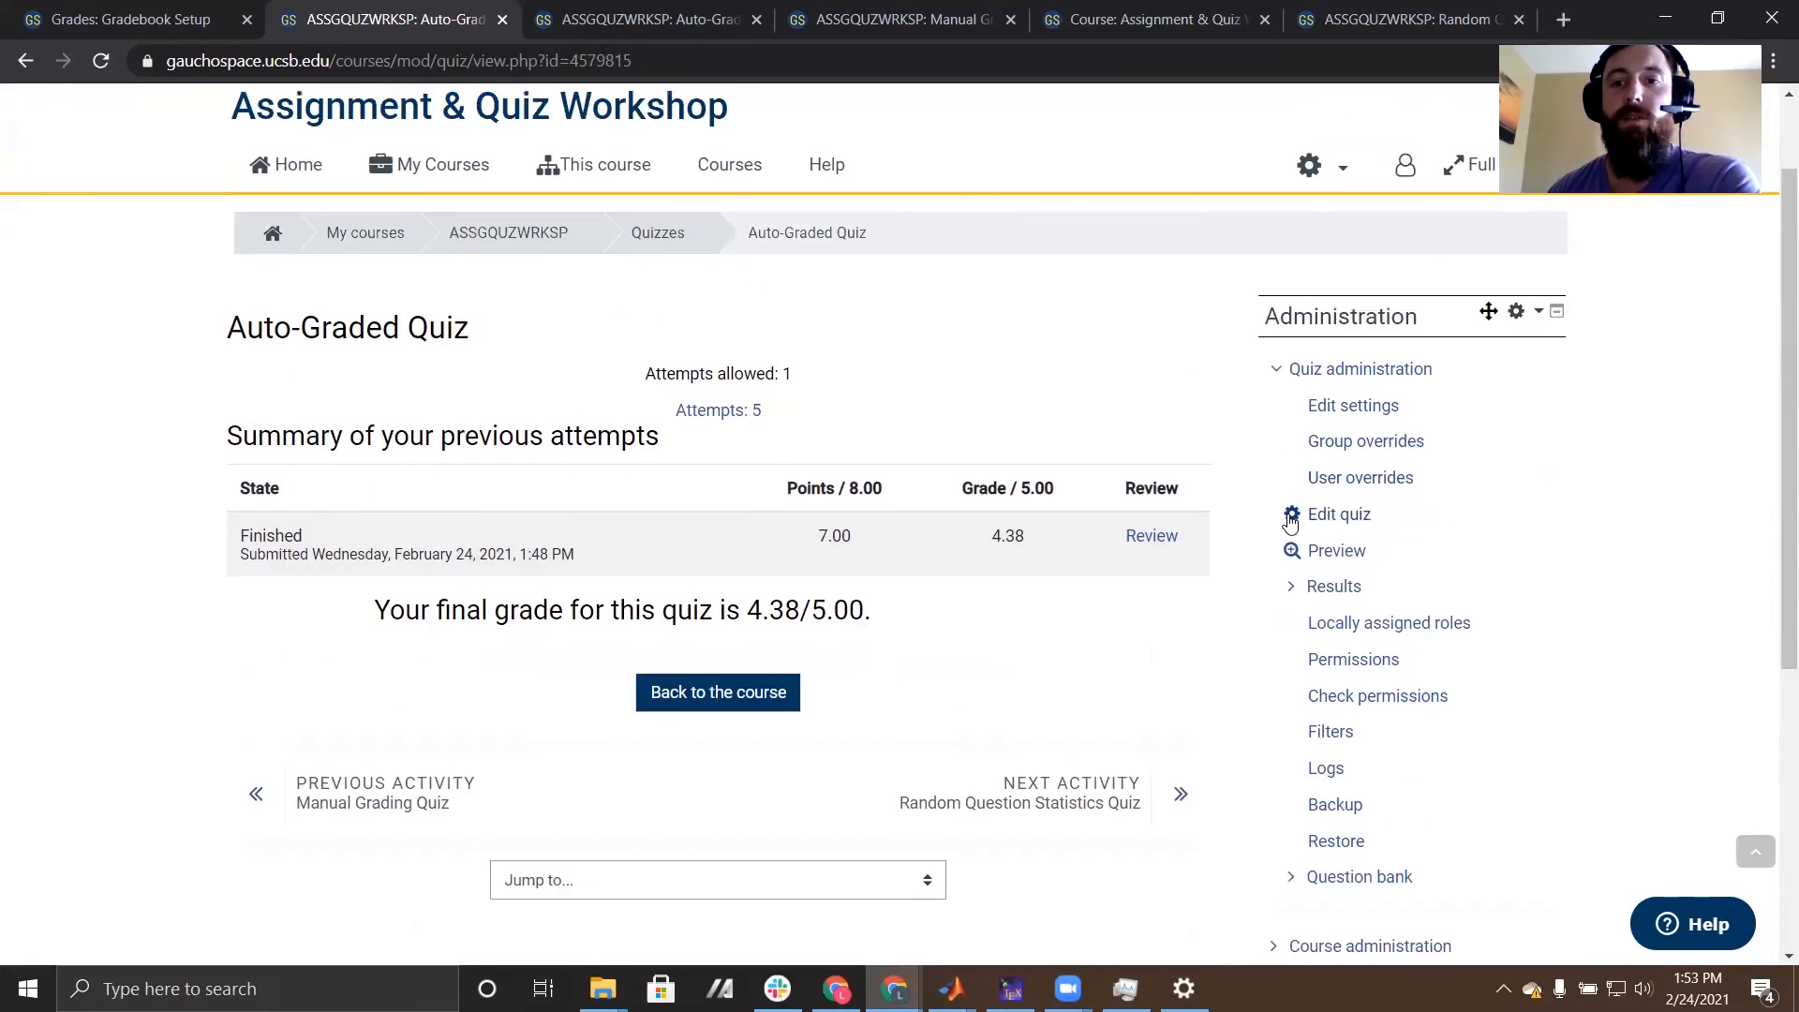
{"action": "left_click", "coordinate": [1378, 483]}
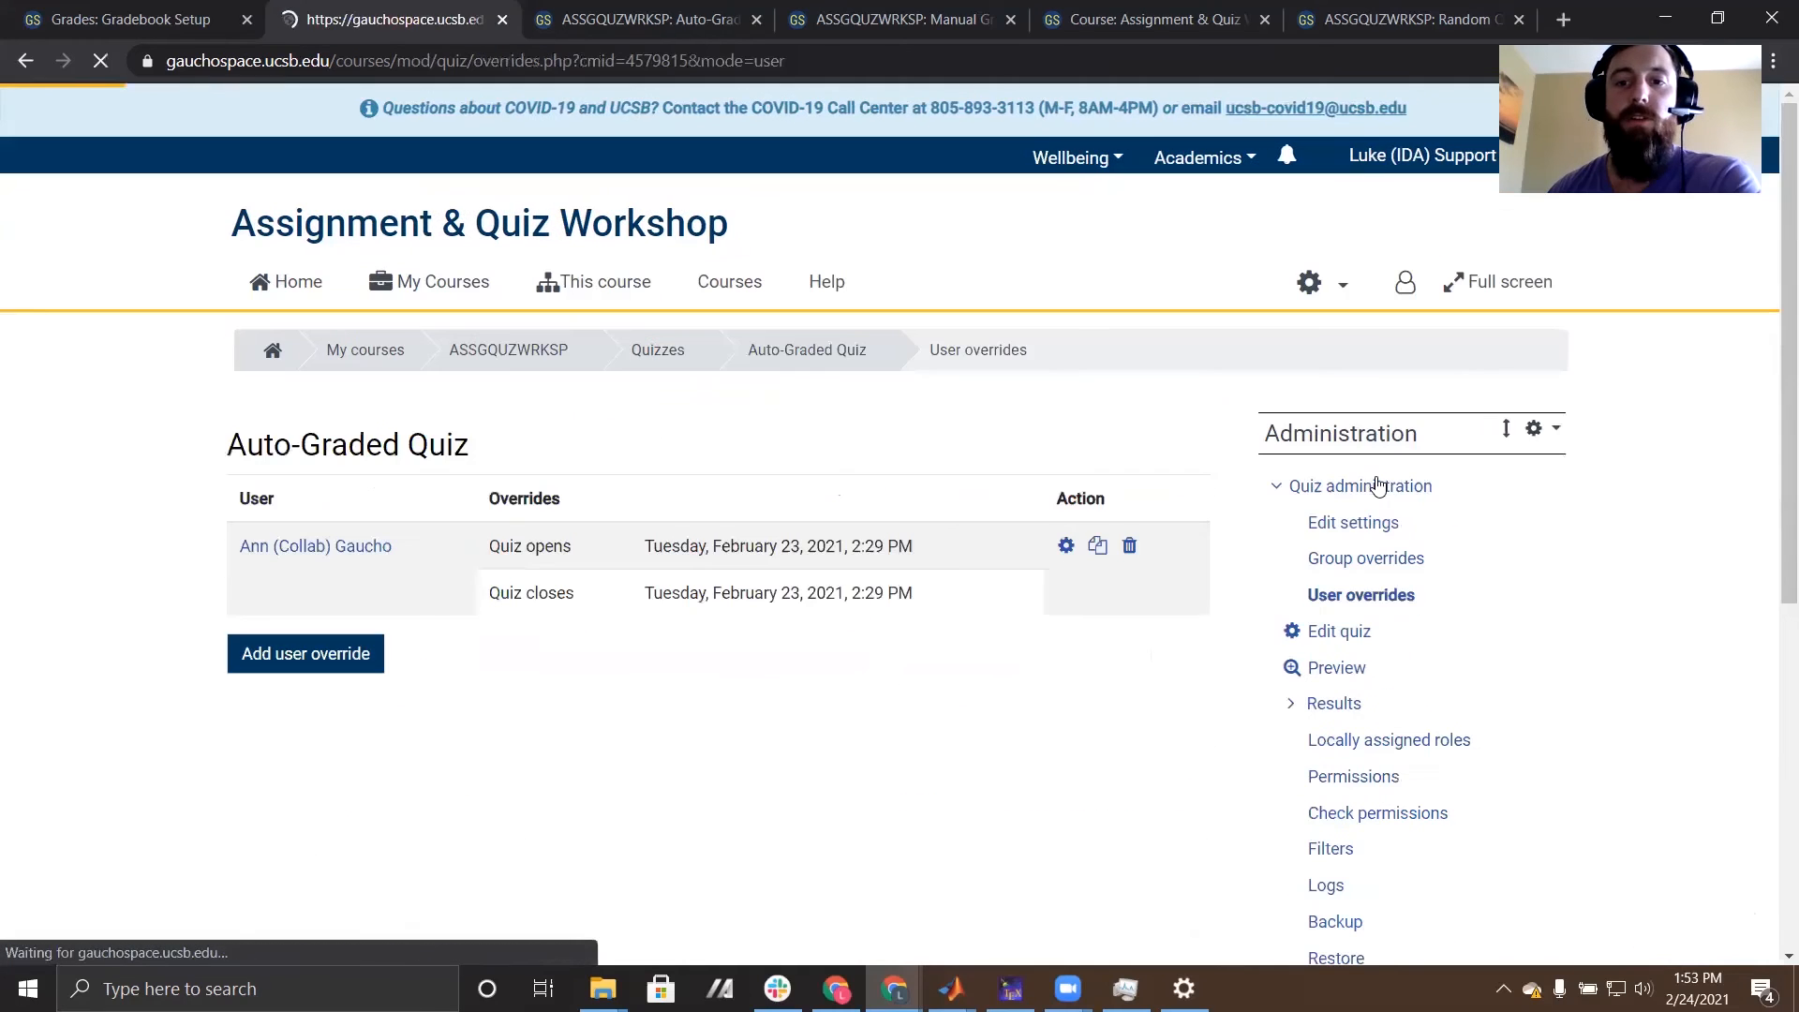
{"action": "left_click", "coordinate": [319, 656]}
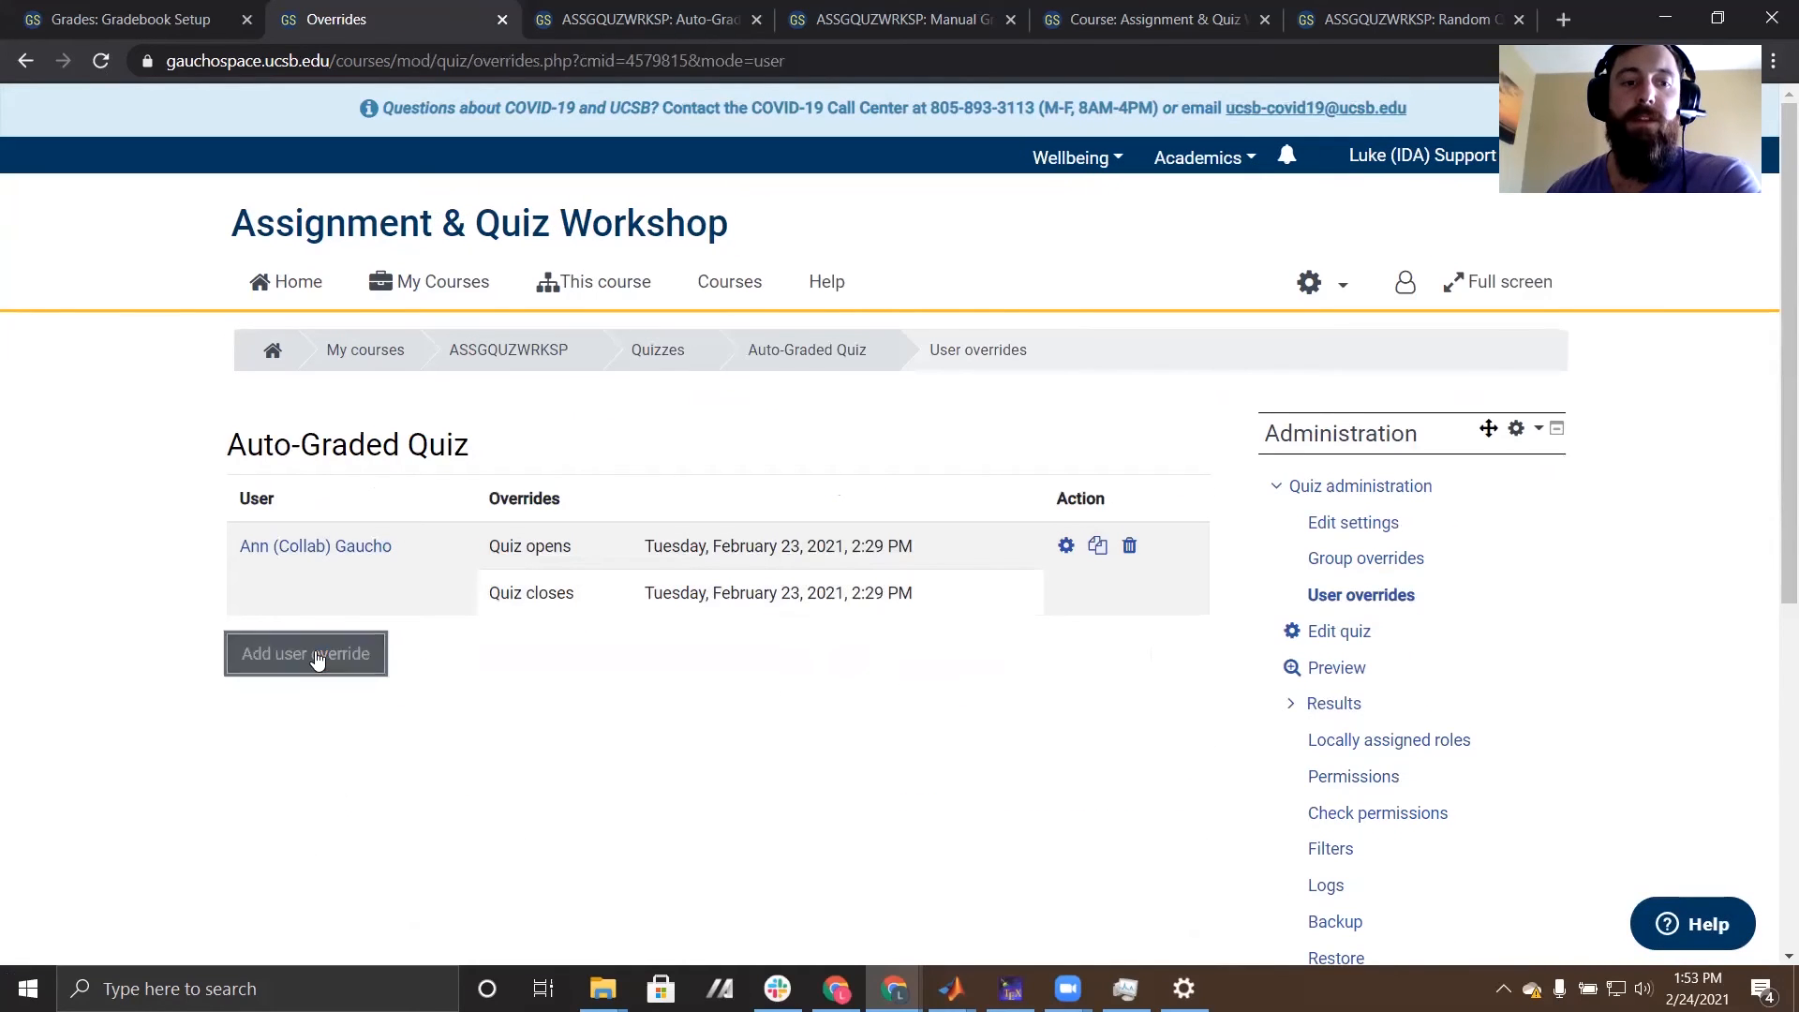
{"action": "left_click", "coordinate": [581, 611]}
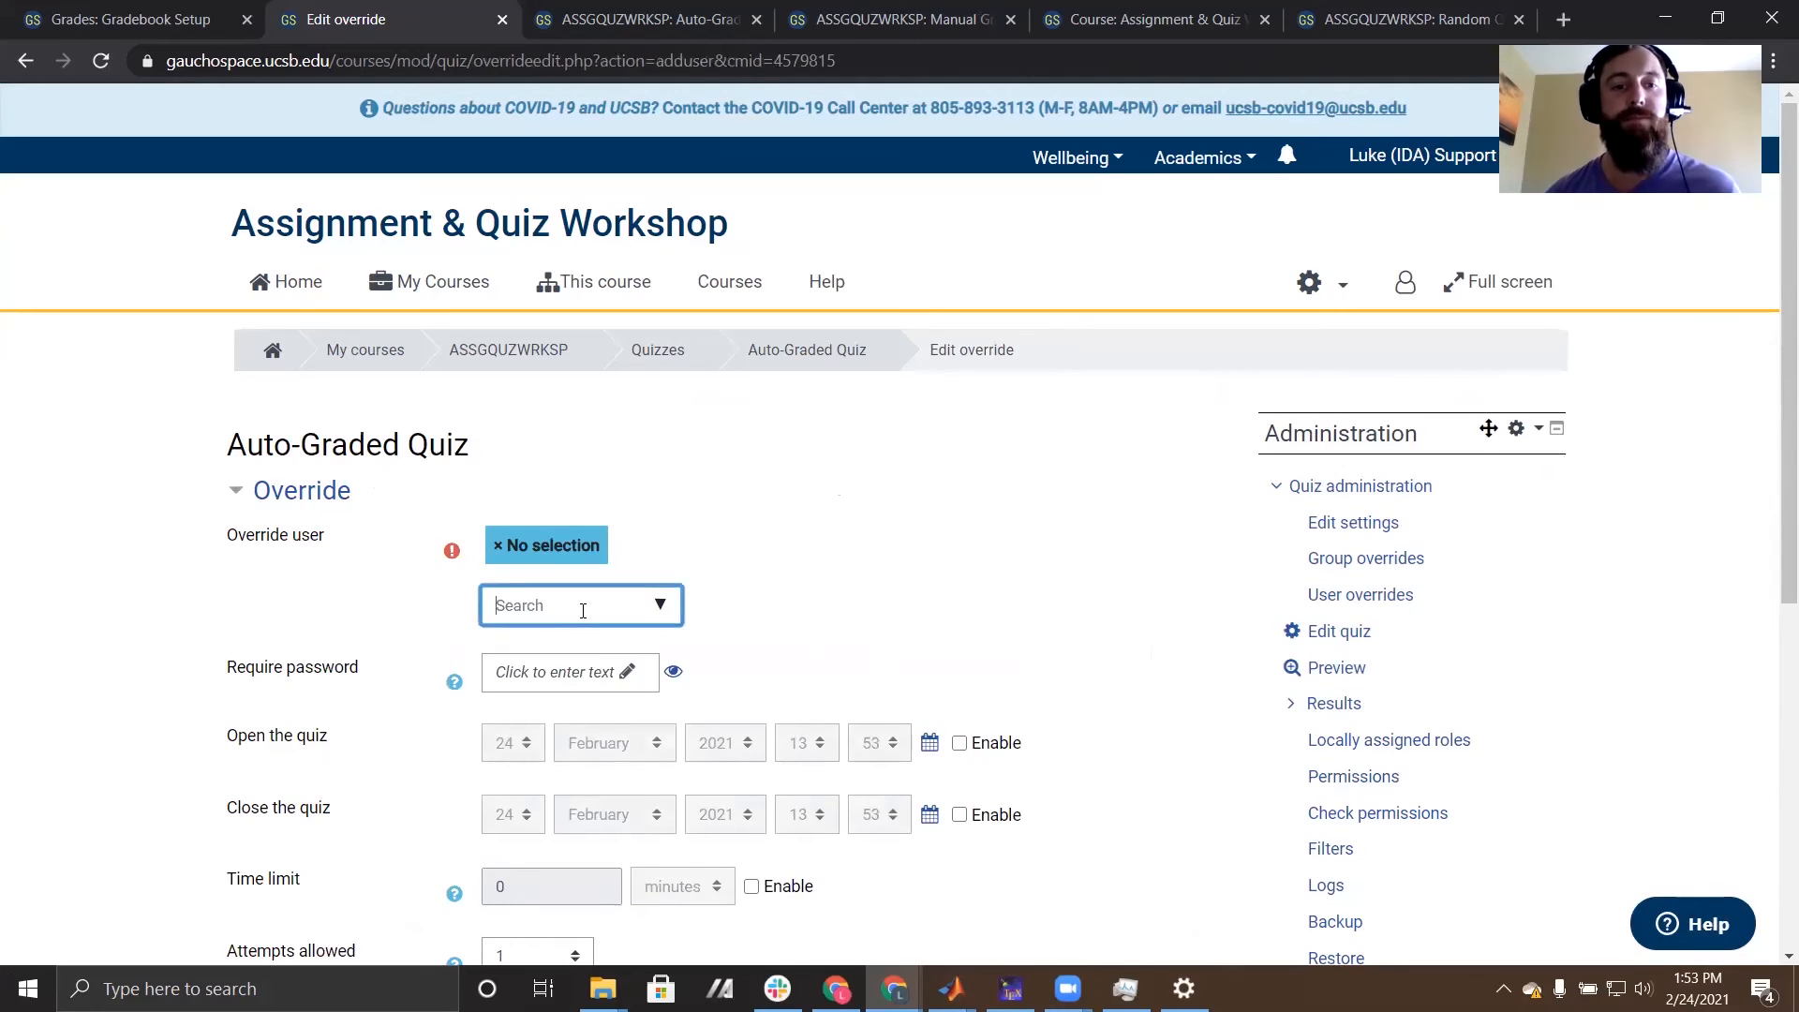
{"action": "type", "text": "joe"}
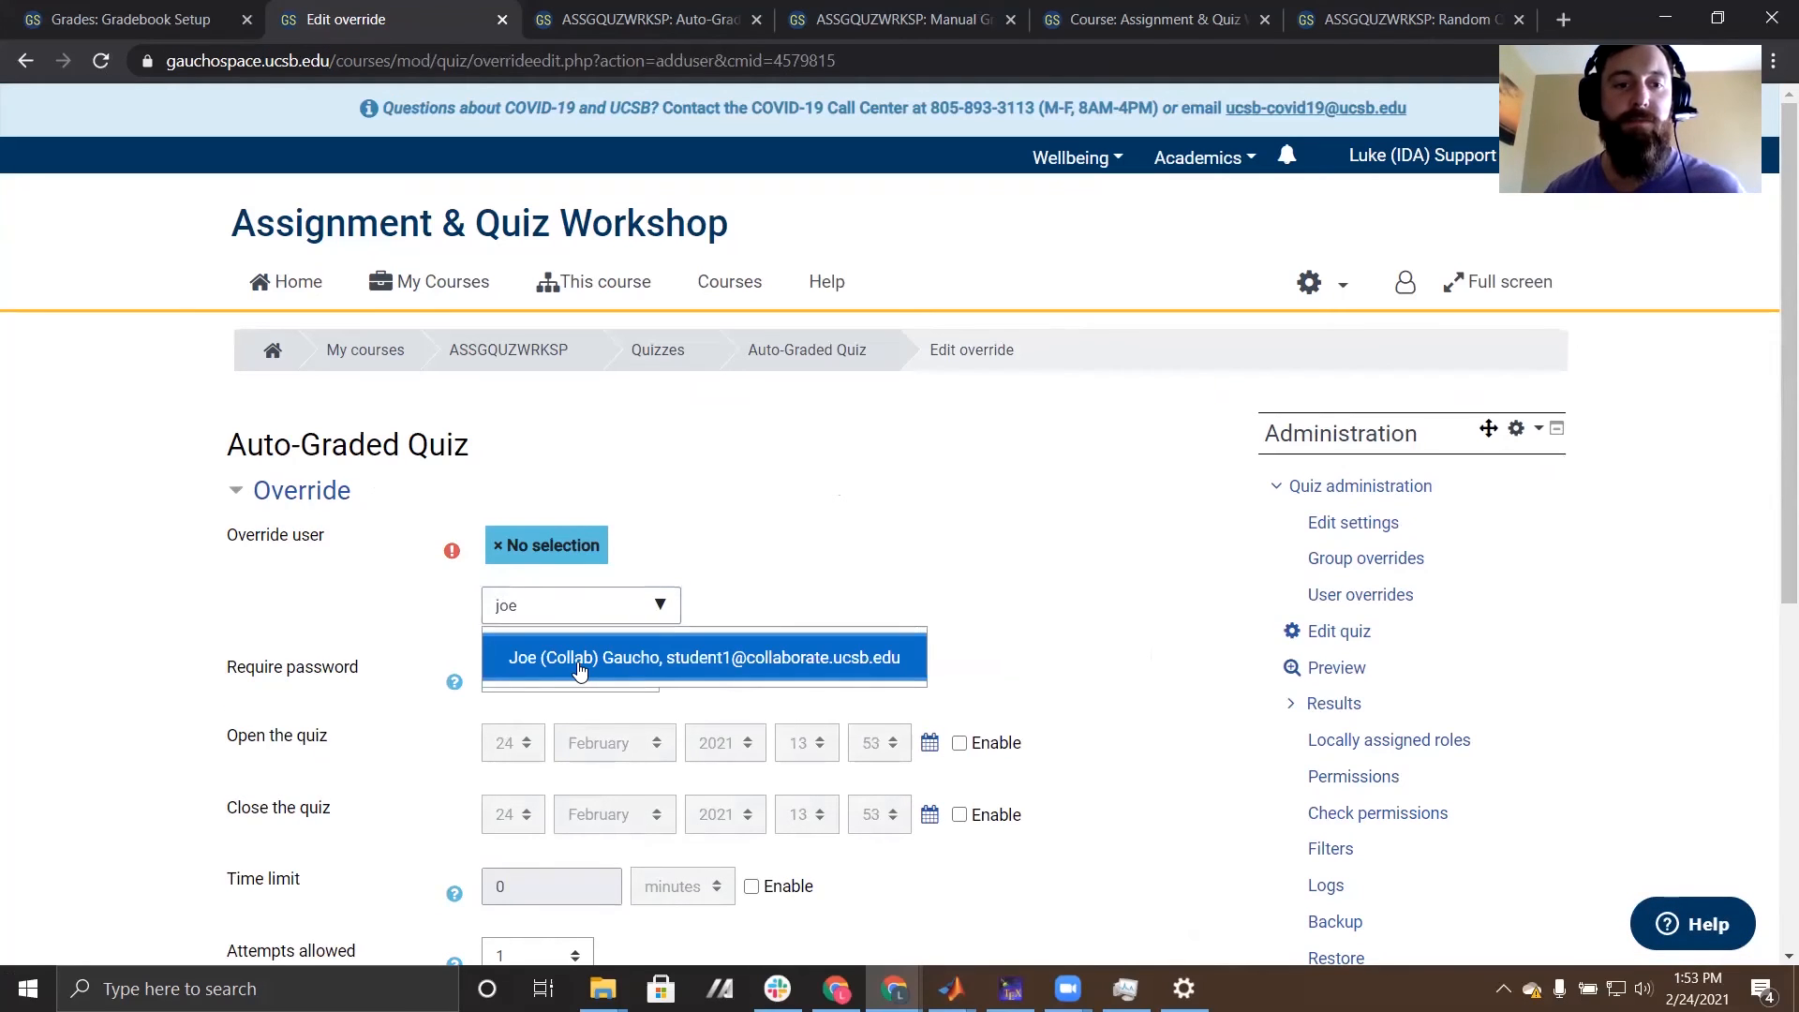
{"action": "left_click", "coordinate": [576, 646]}
- Enable a 75-minute time limit in the student's override, leave the open and close dates disabled, and save it
{"action": "scroll", "coordinate": [1040, 629], "scroll_direction": "down", "scroll_amount": 3}
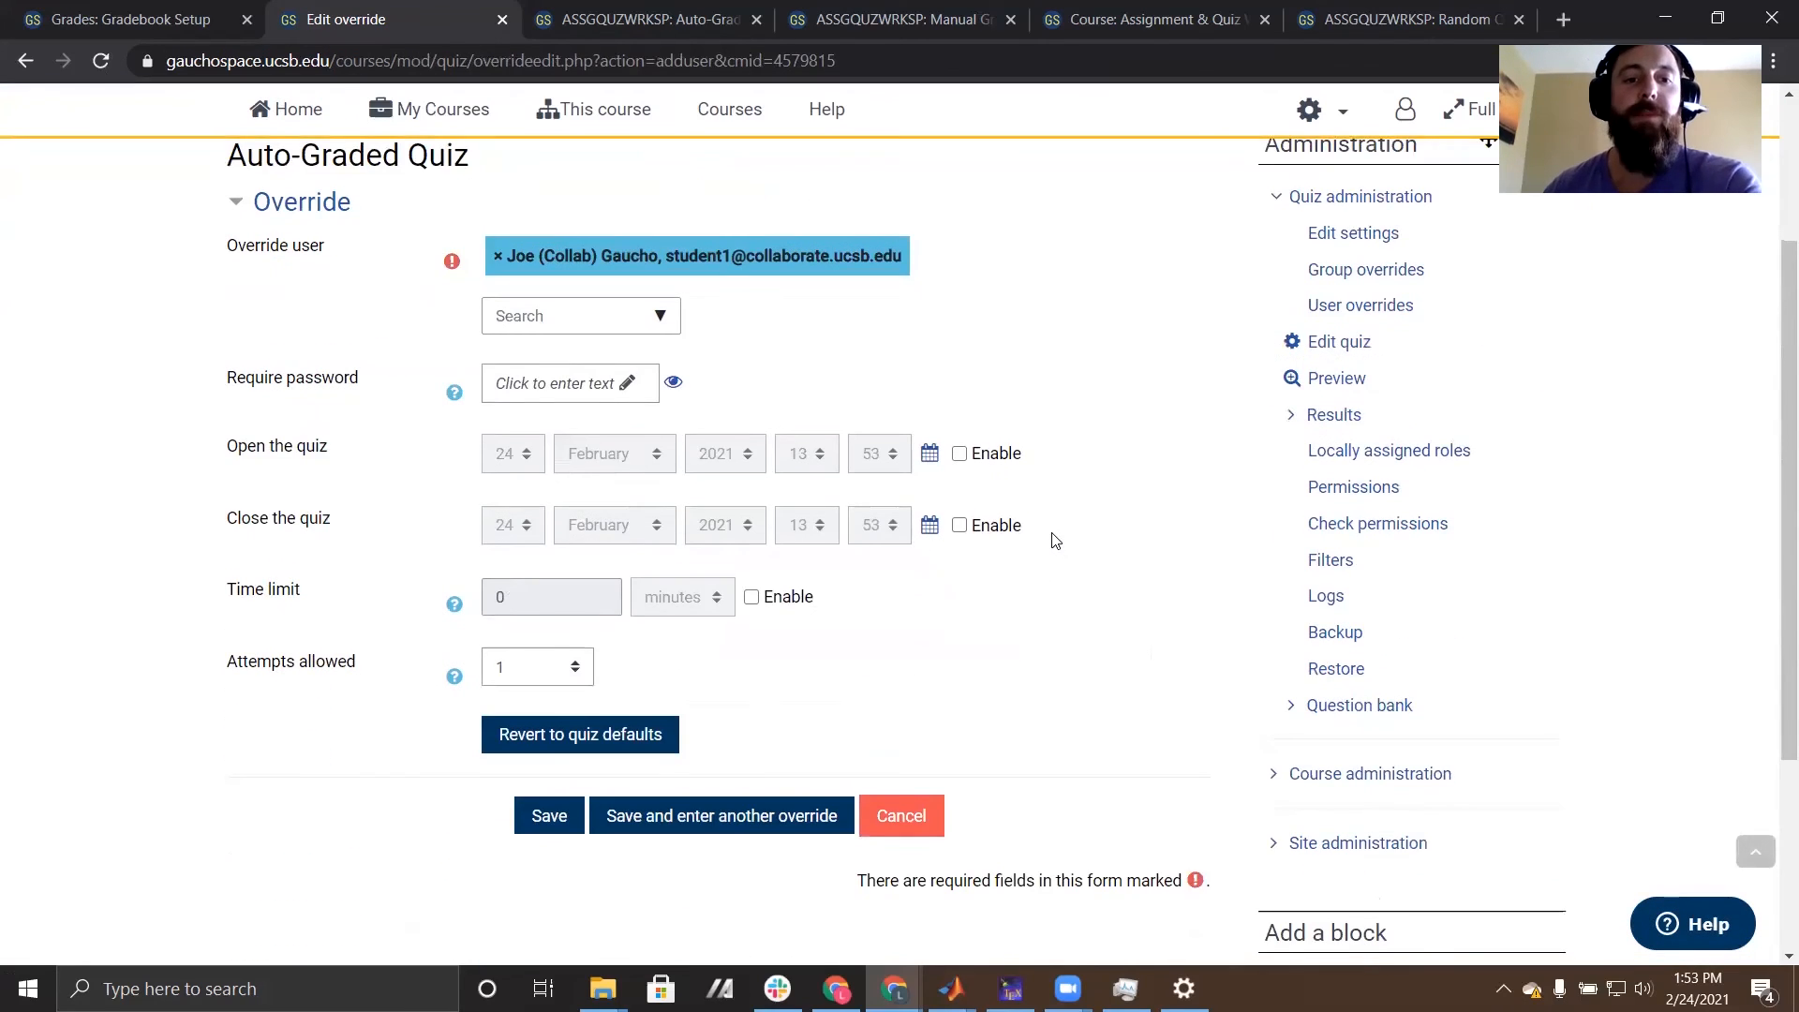
{"action": "left_click", "coordinate": [750, 598]}
{"action": "left_click_drag", "start_coordinate": [522, 596], "coordinate": [483, 594]}
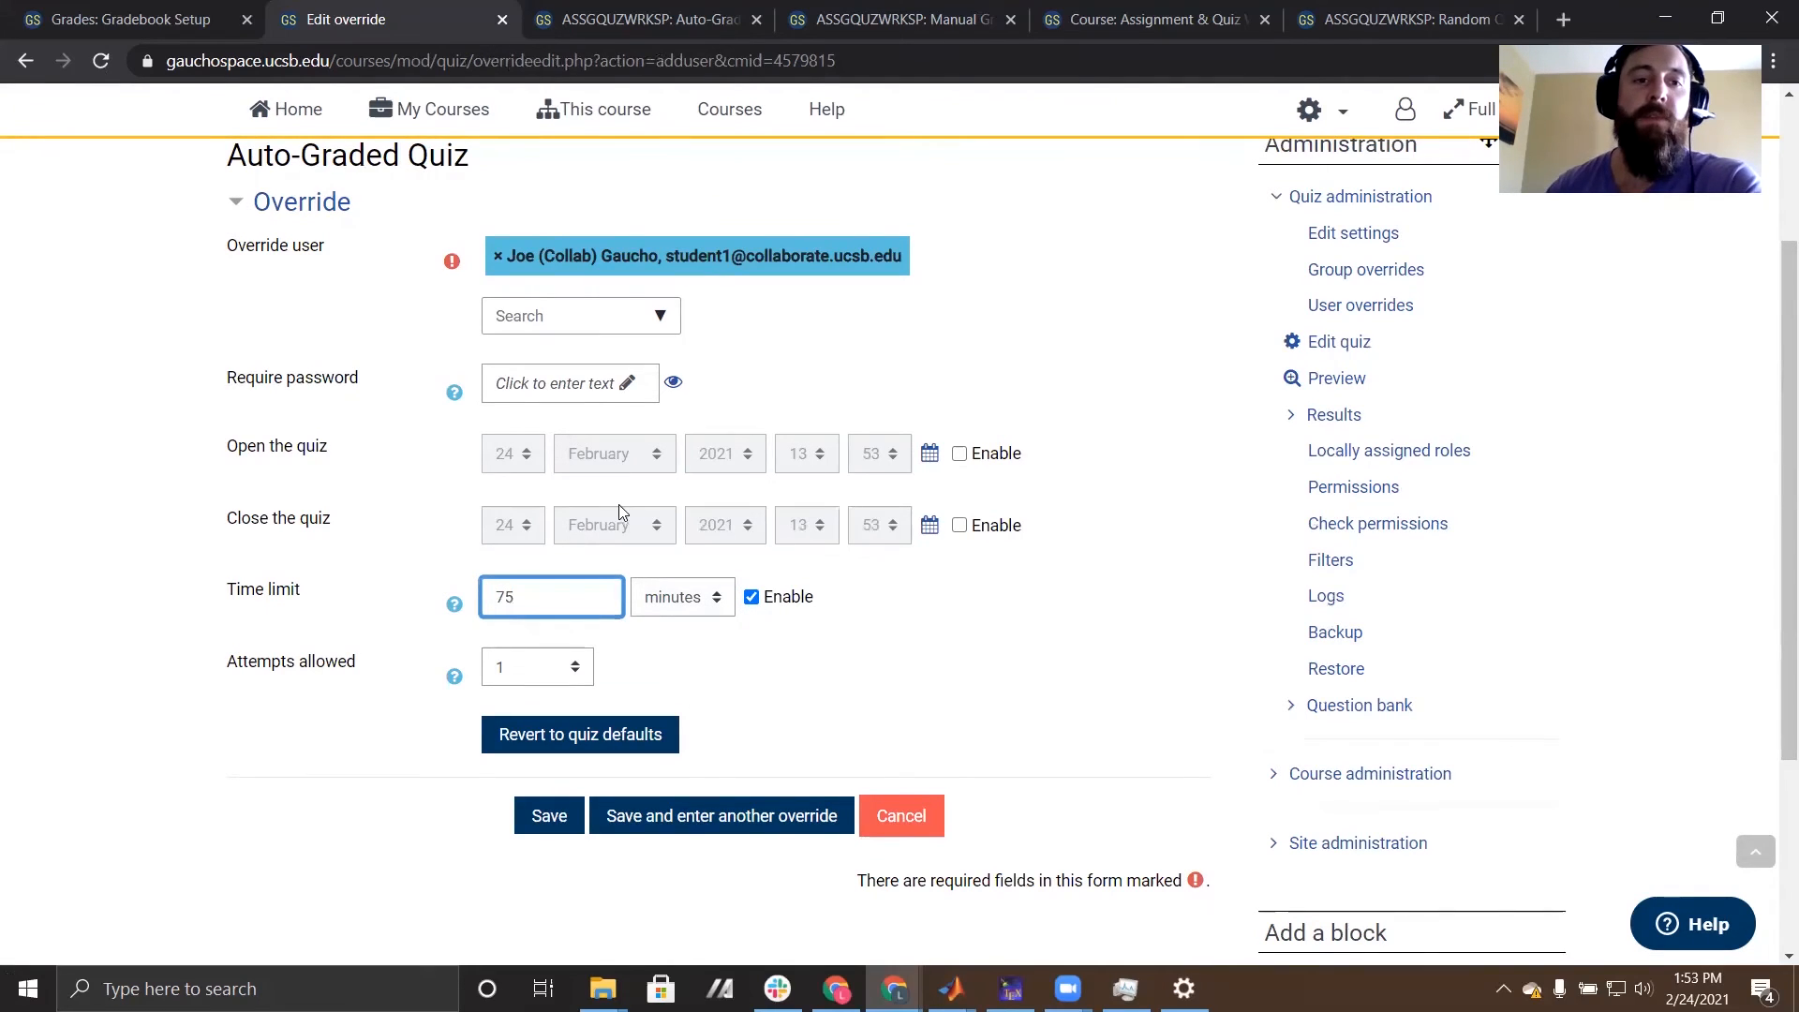
{"action": "left_click", "coordinate": [961, 455]}
{"action": "left_click", "coordinate": [960, 525]}
{"action": "left_click", "coordinate": [959, 455]}
{"action": "left_click", "coordinate": [960, 526]}
{"action": "left_click", "coordinate": [561, 824]}
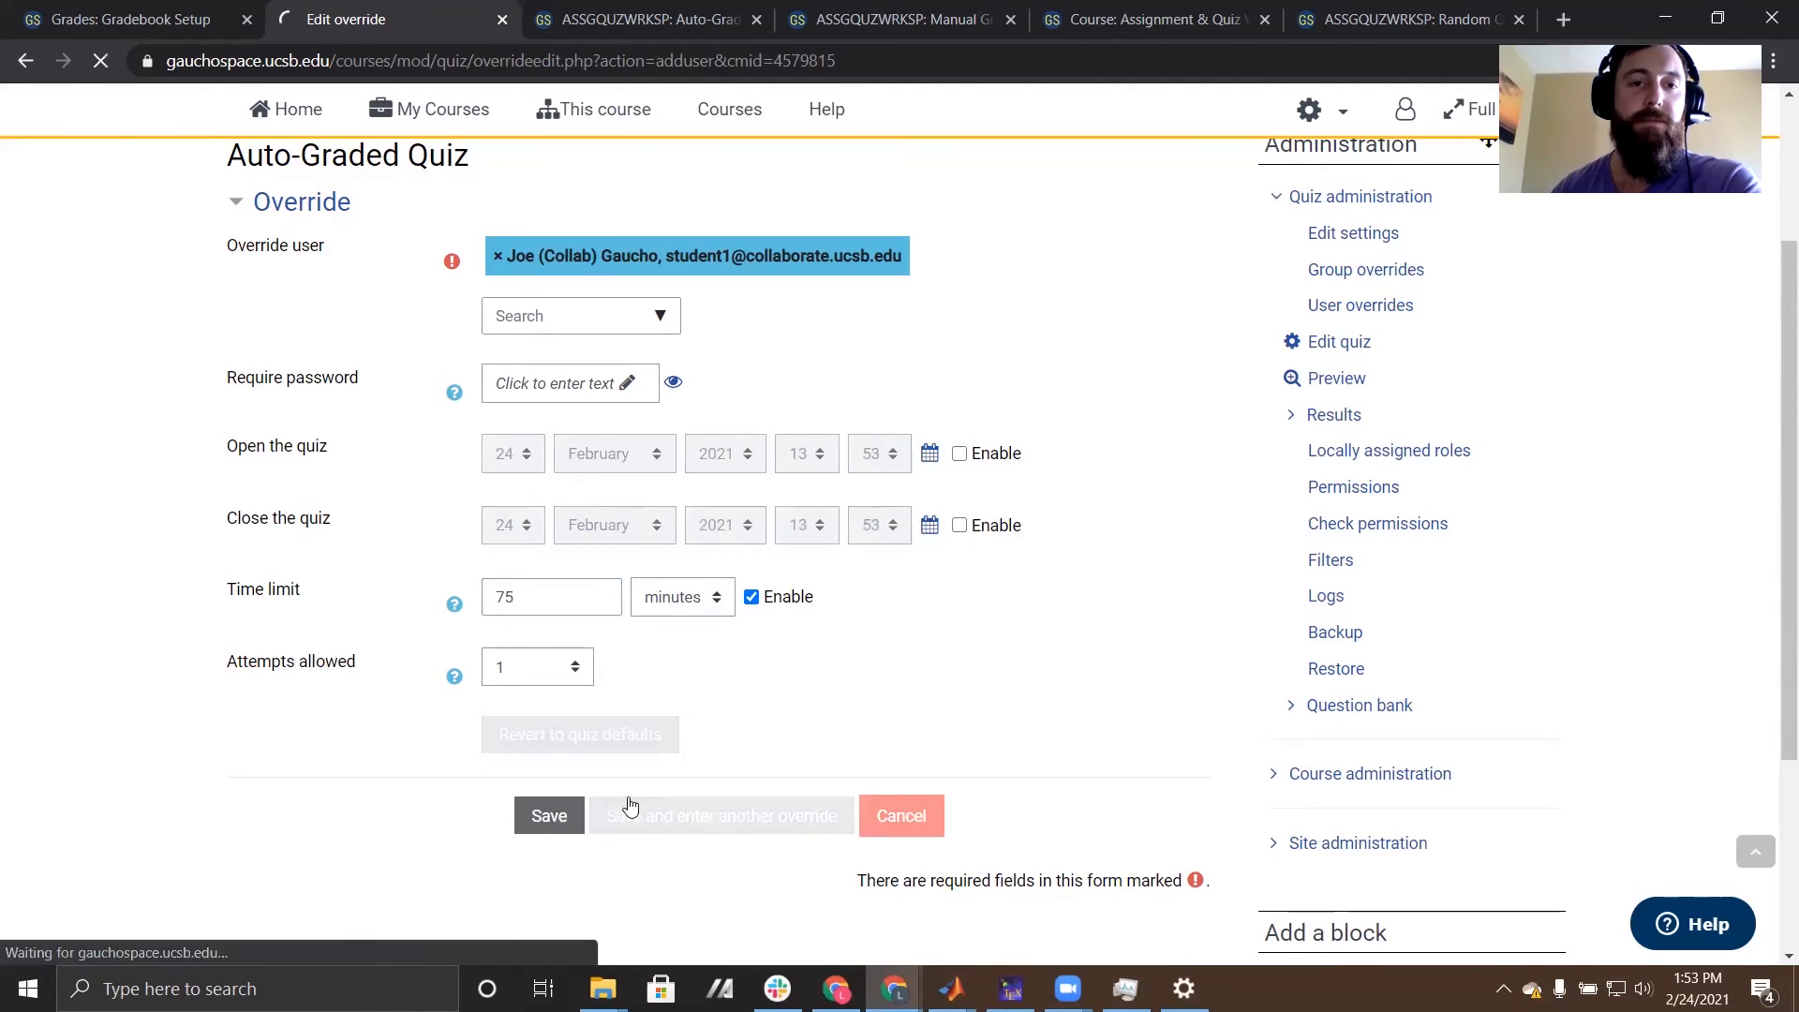
- Return to the Auto-Graded Quiz and start a group override for the Special Accommodations group
{"action": "left_click", "coordinate": [802, 350]}
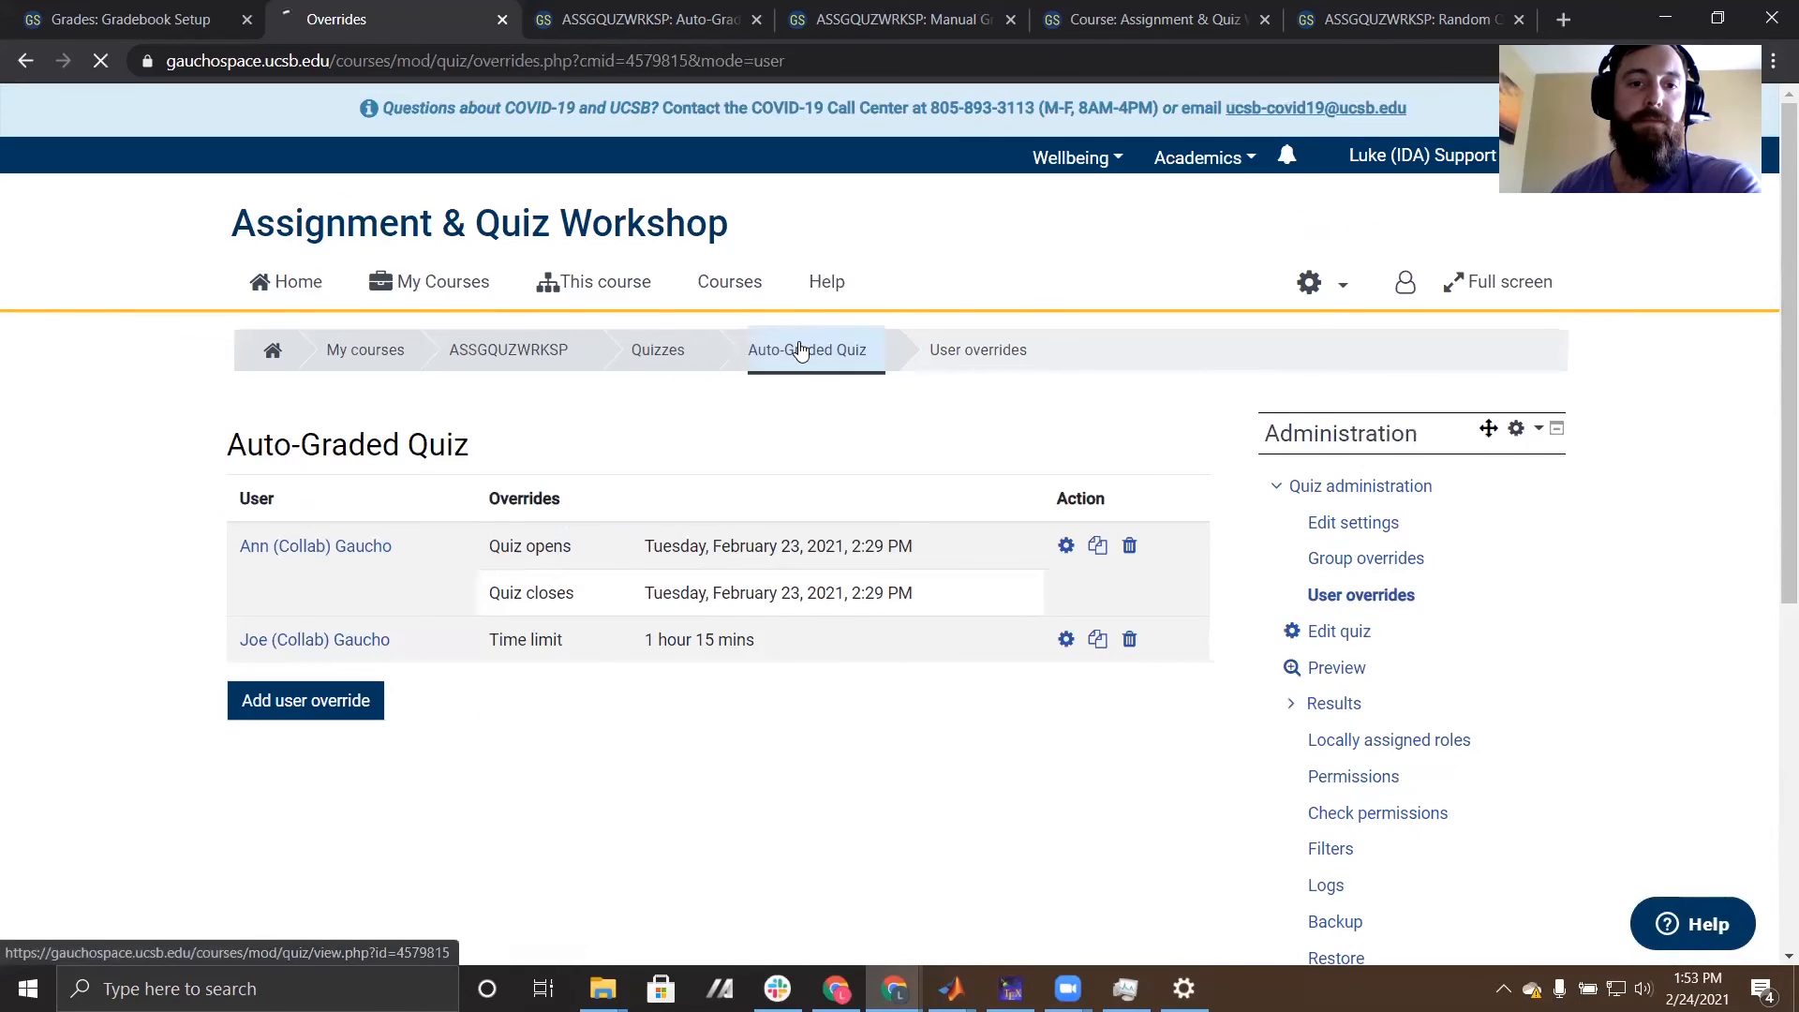
{"action": "scroll", "coordinate": [857, 597], "scroll_direction": "down", "scroll_amount": 1}
{"action": "scroll", "coordinate": [856, 598], "scroll_direction": "down", "scroll_amount": 1}
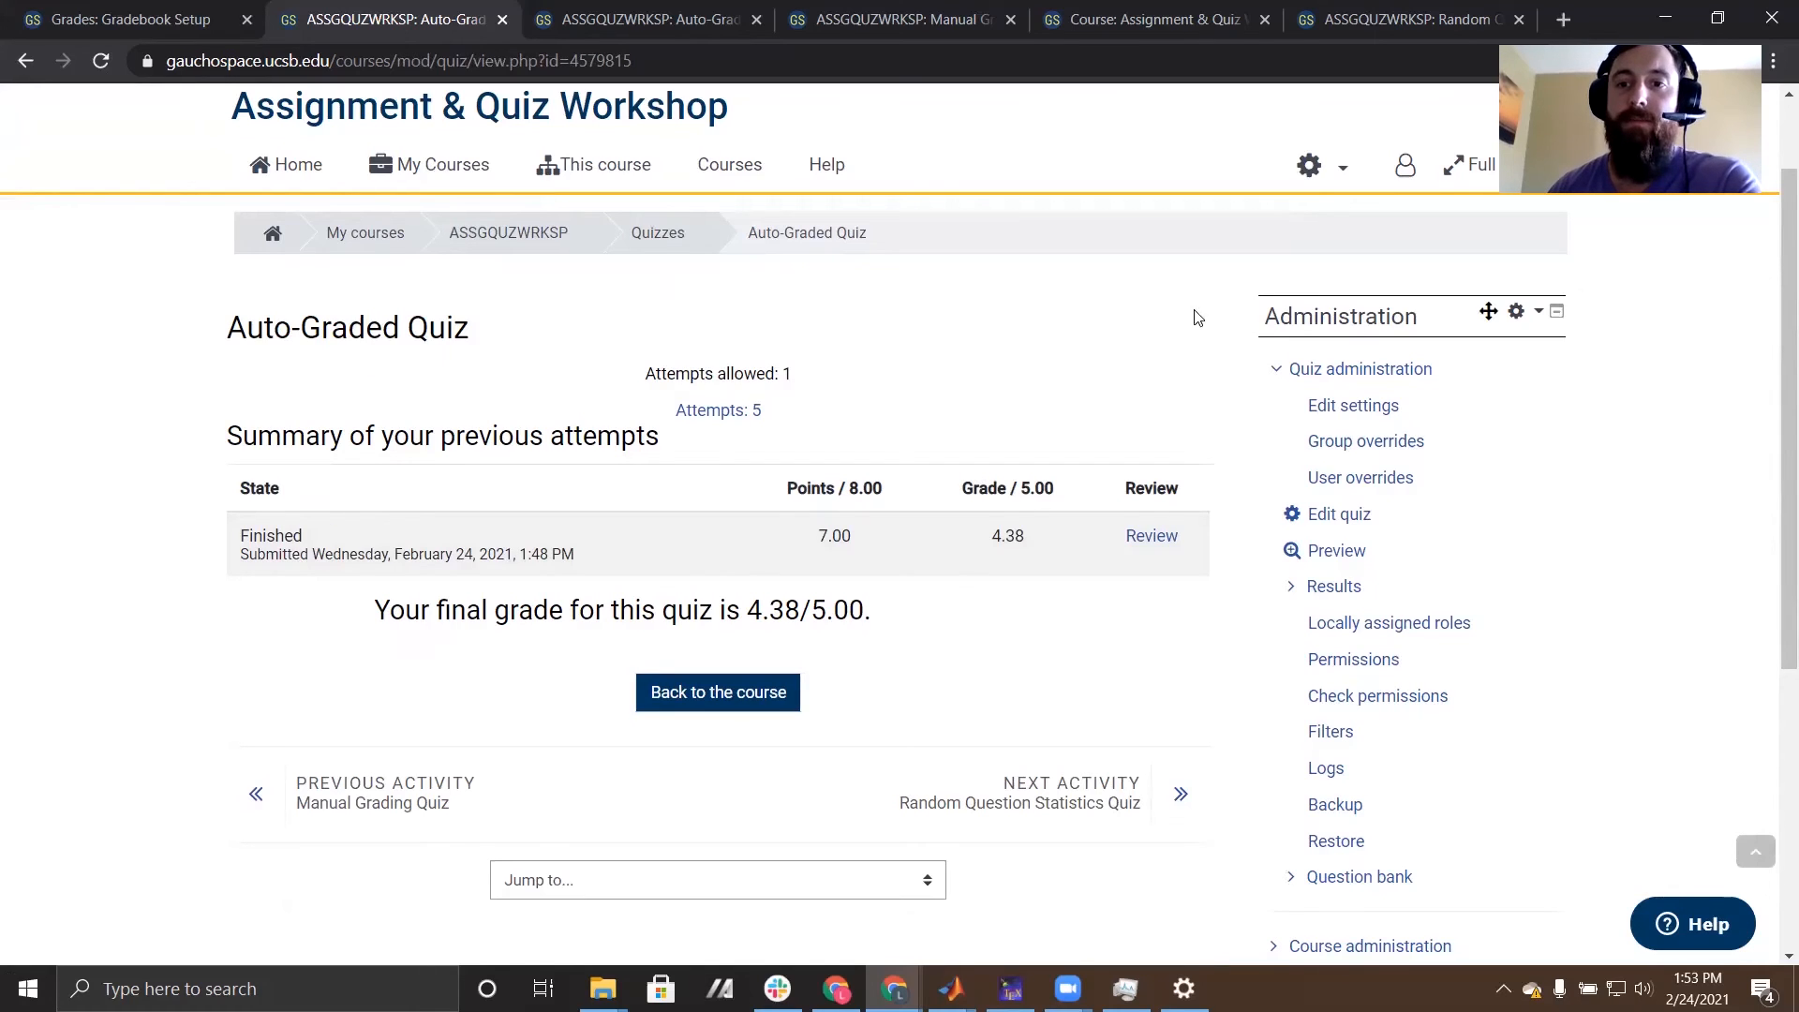
{"action": "left_click", "coordinate": [1343, 448]}
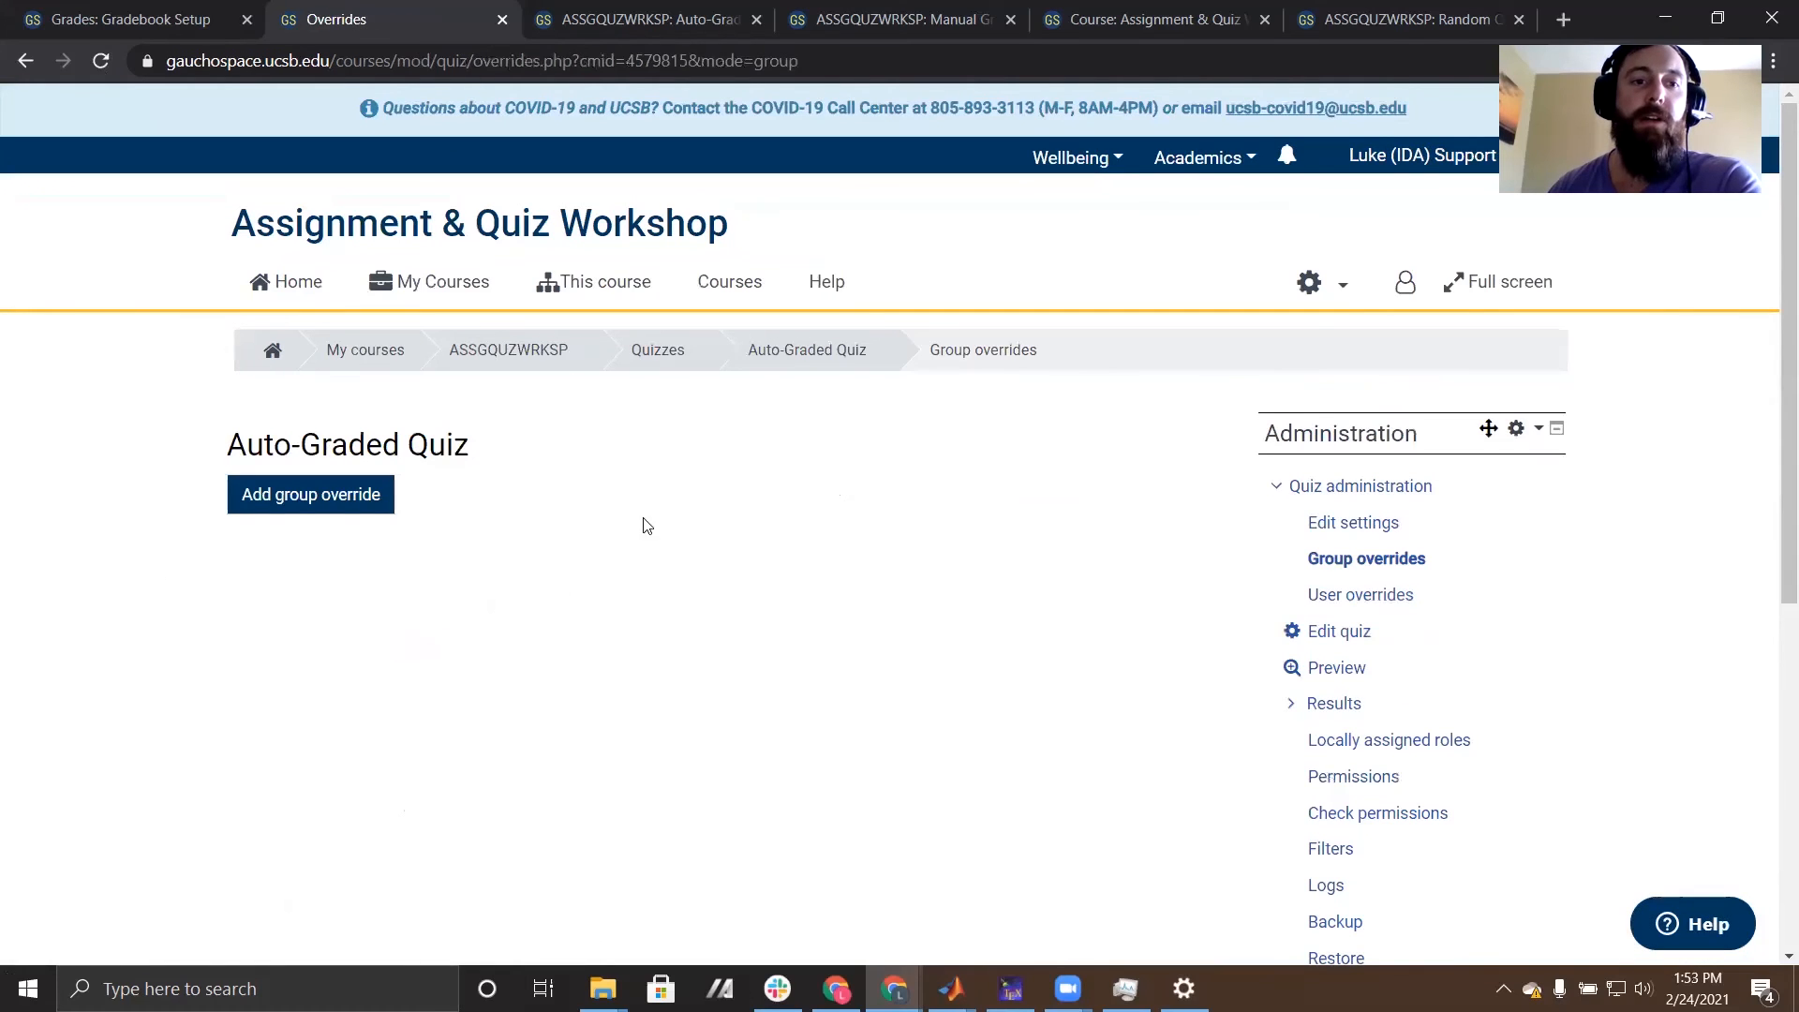
{"action": "left_click", "coordinate": [307, 504]}
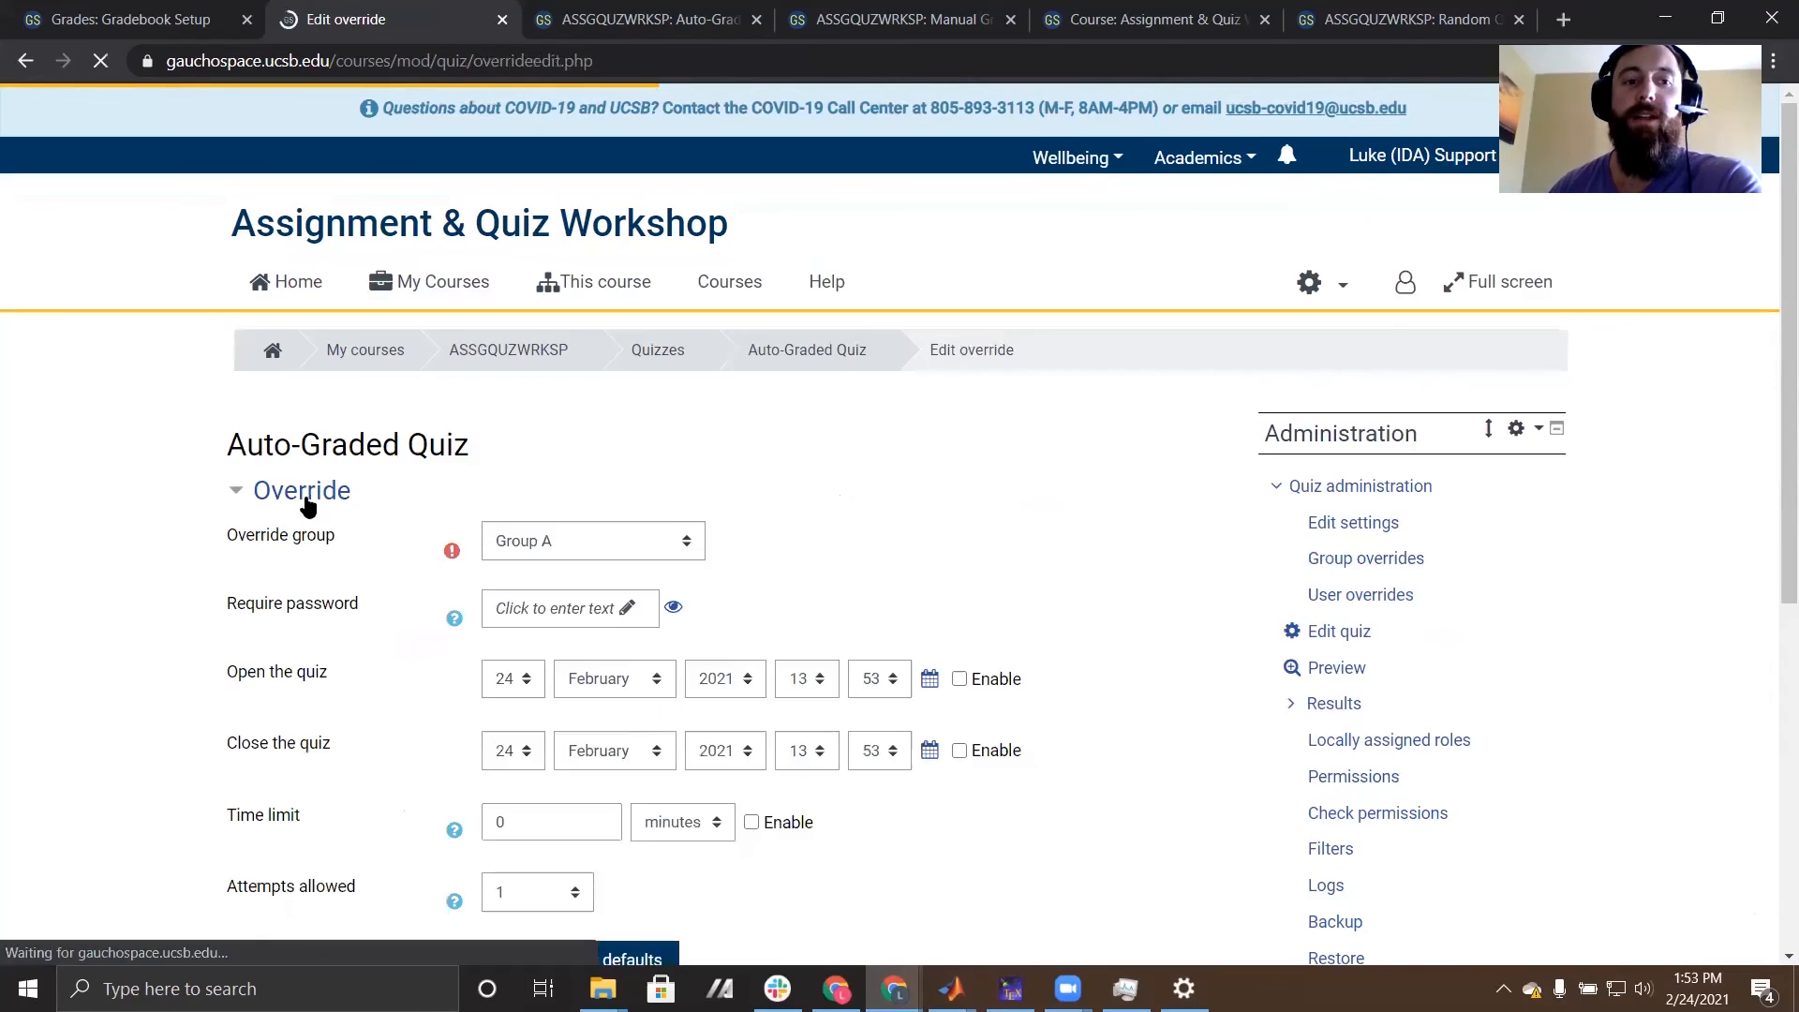
{"action": "scroll", "coordinate": [262, 482], "scroll_direction": "down", "scroll_amount": 3}
{"action": "left_click", "coordinate": [587, 269]}
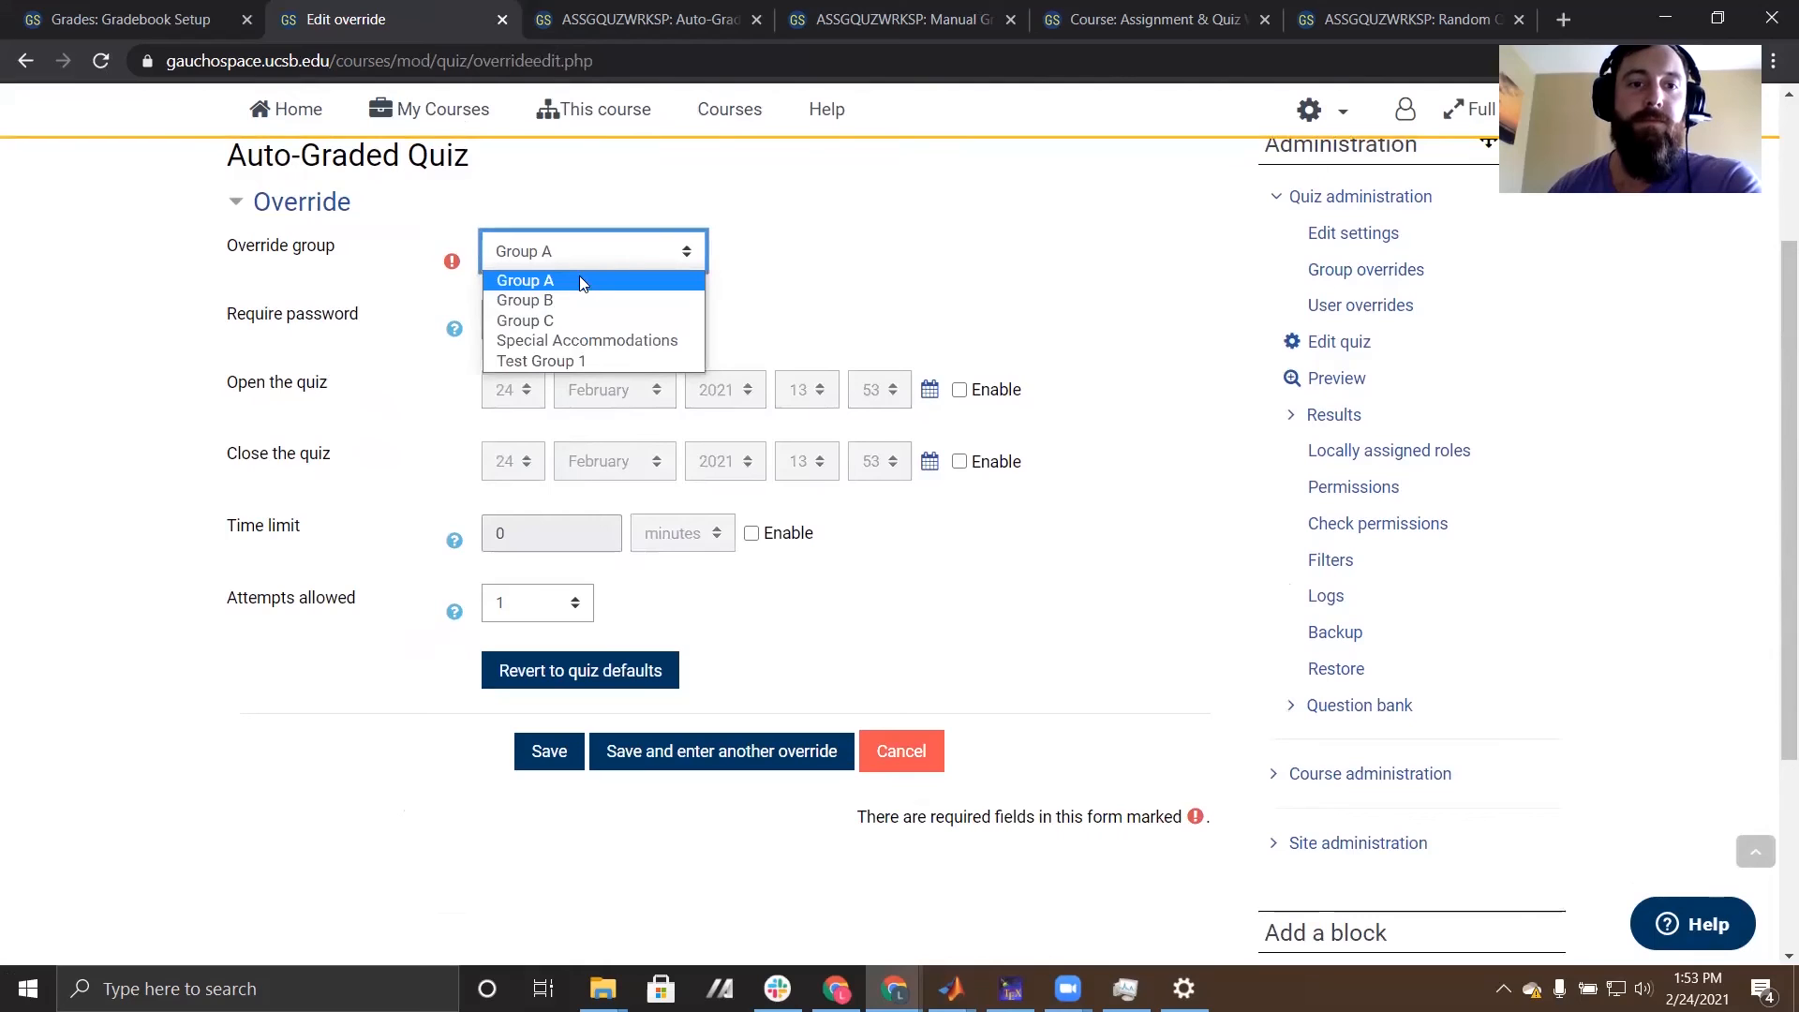
{"action": "left_click", "coordinate": [558, 347]}
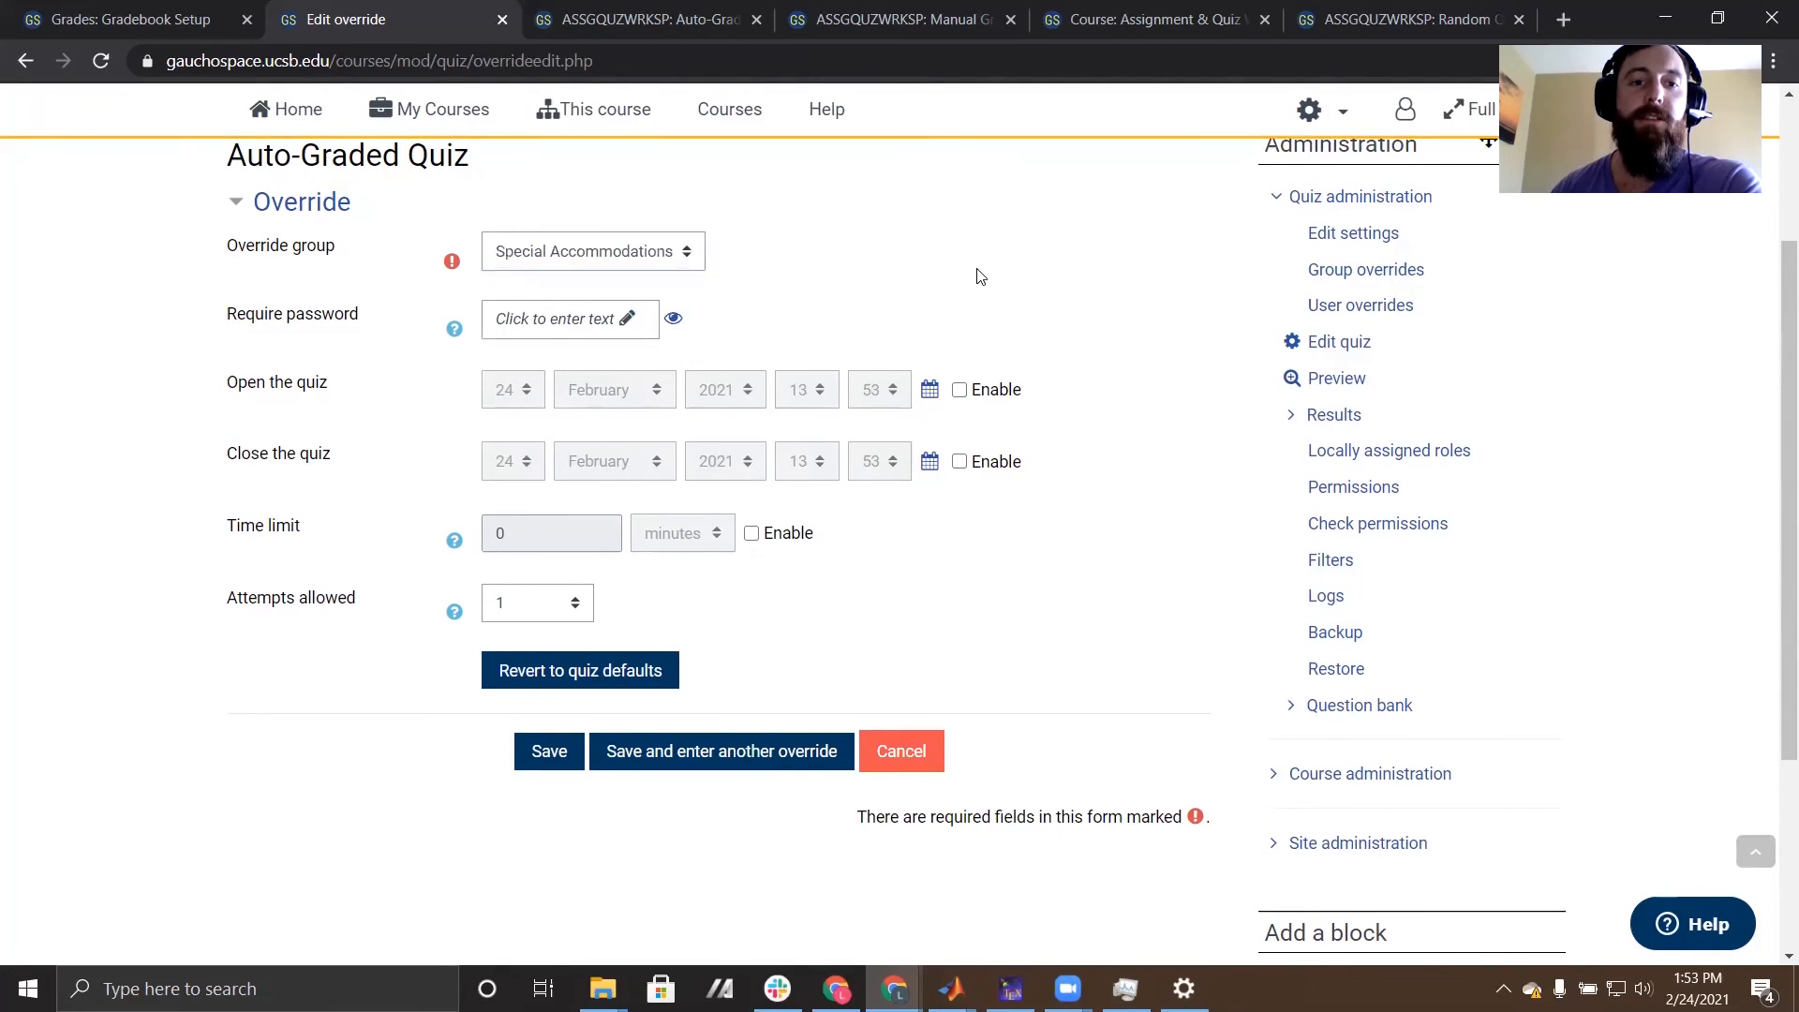
- Enable a 75-minute time limit for the Special Accommodations group override and save it
{"action": "scroll", "coordinate": [590, 462], "scroll_direction": "down", "scroll_amount": 1}
{"action": "left_click", "coordinate": [756, 416]}
{"action": "left_click_drag", "start_coordinate": [534, 415], "coordinate": [376, 404]}
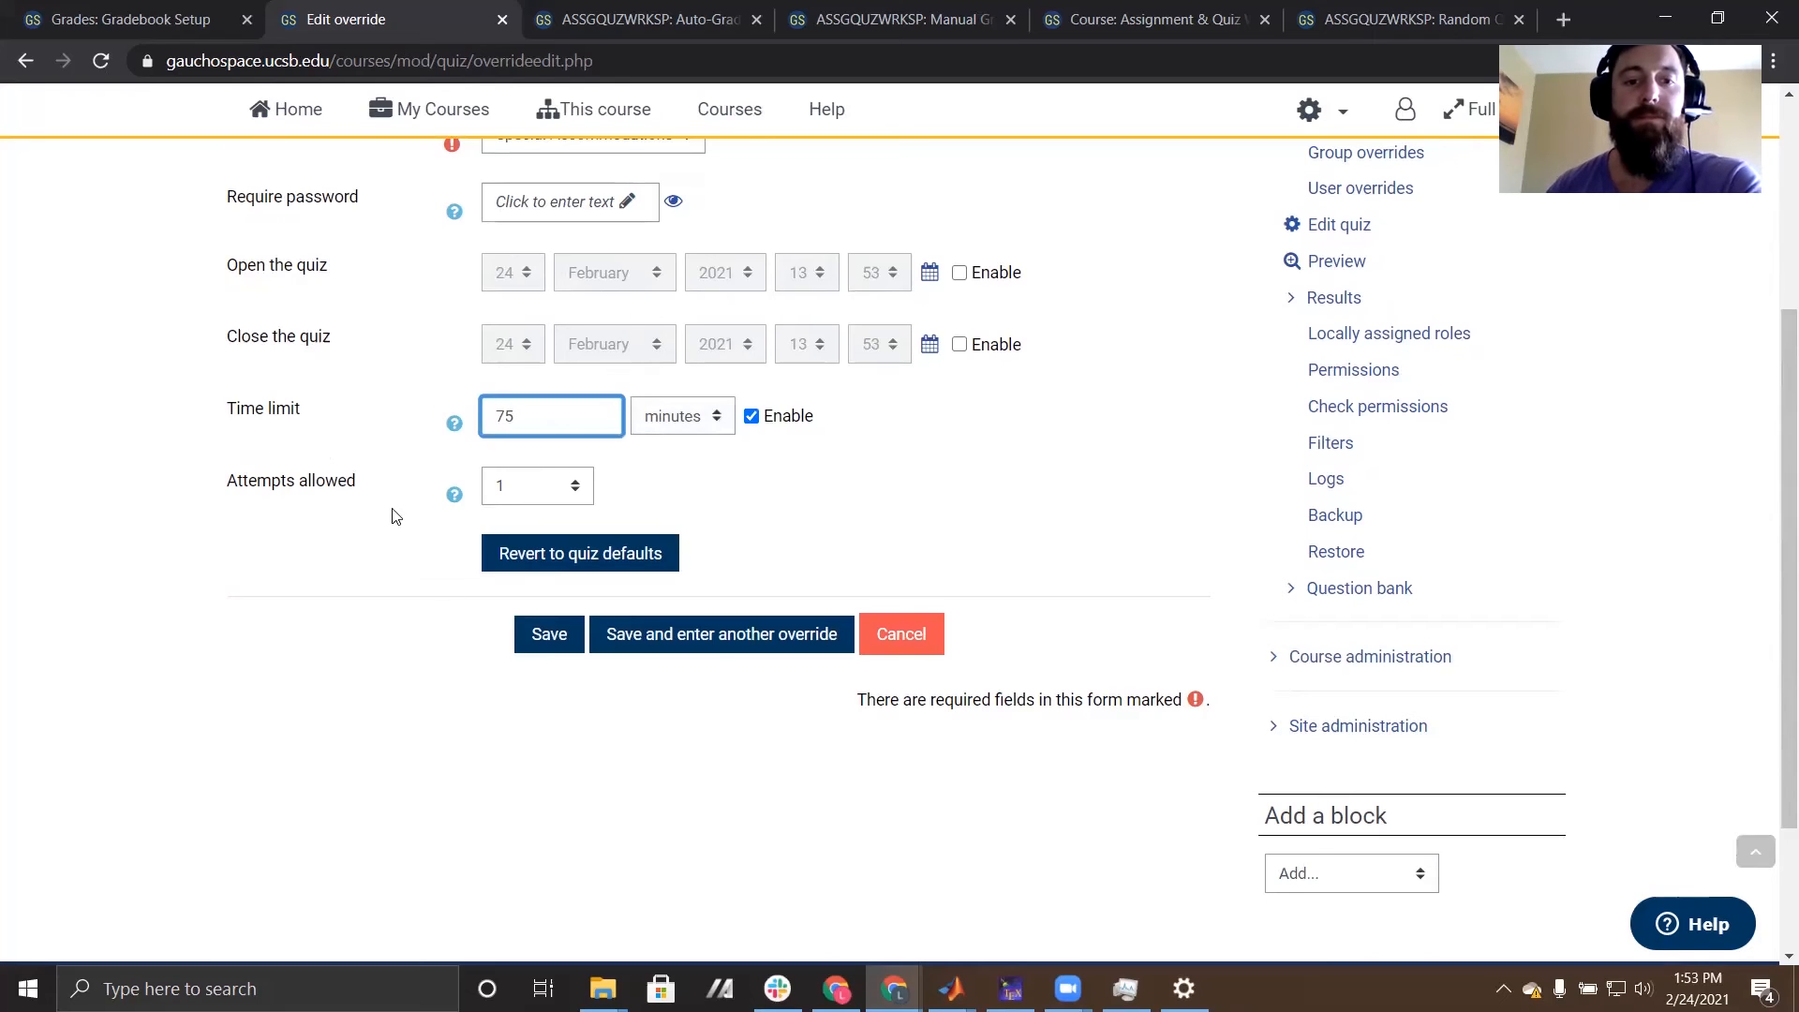
{"action": "left_click", "coordinate": [641, 646]}
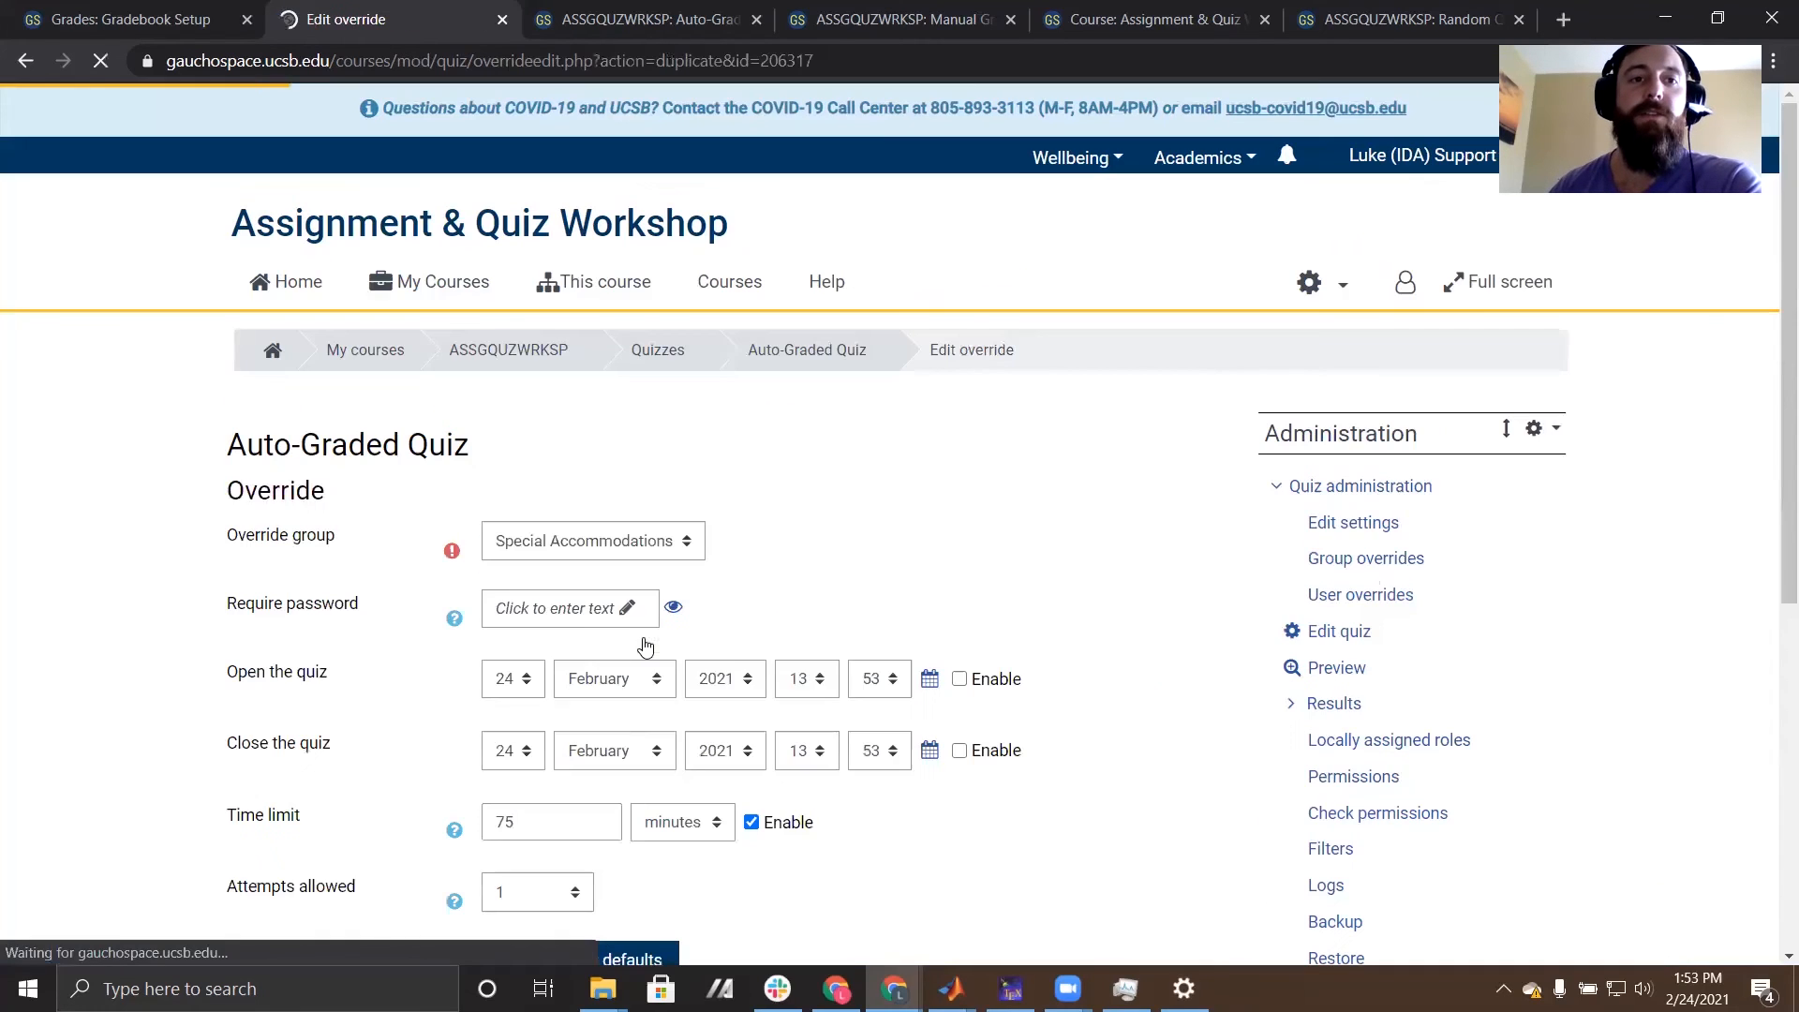
{"action": "scroll", "coordinate": [1059, 528], "scroll_direction": "down", "scroll_amount": 2}
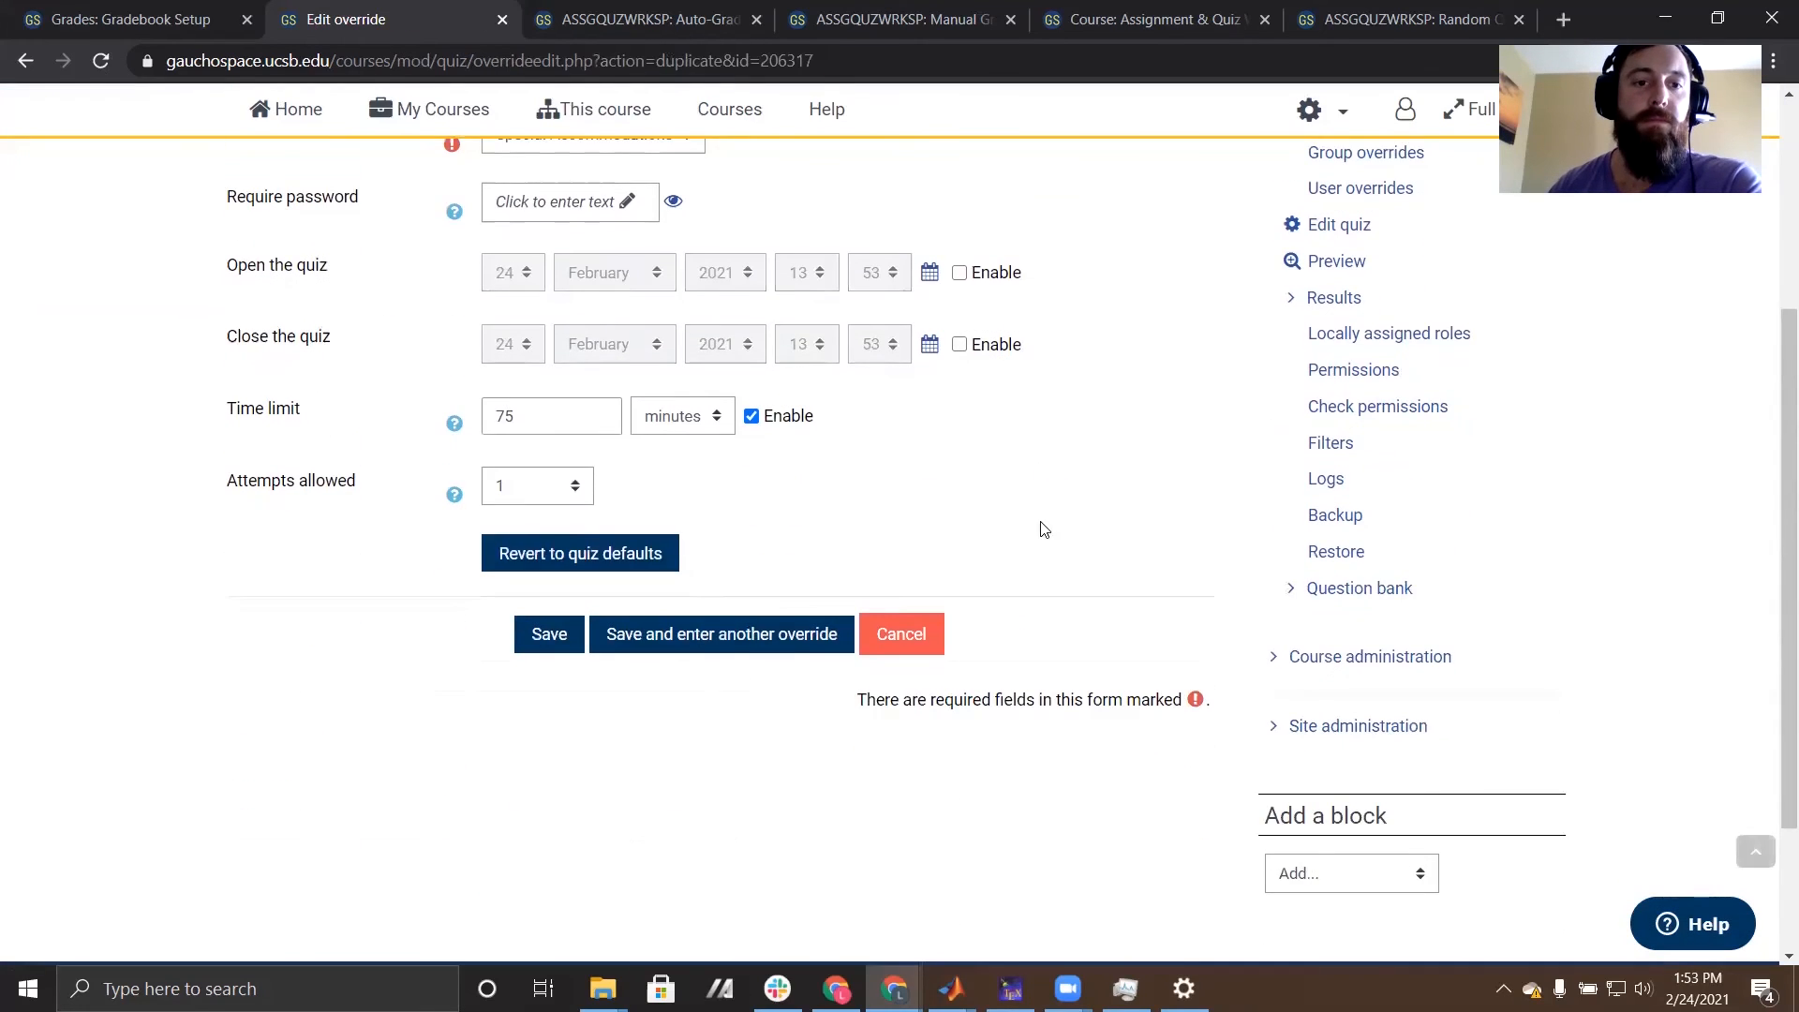
{"action": "left_click", "coordinate": [544, 633]}
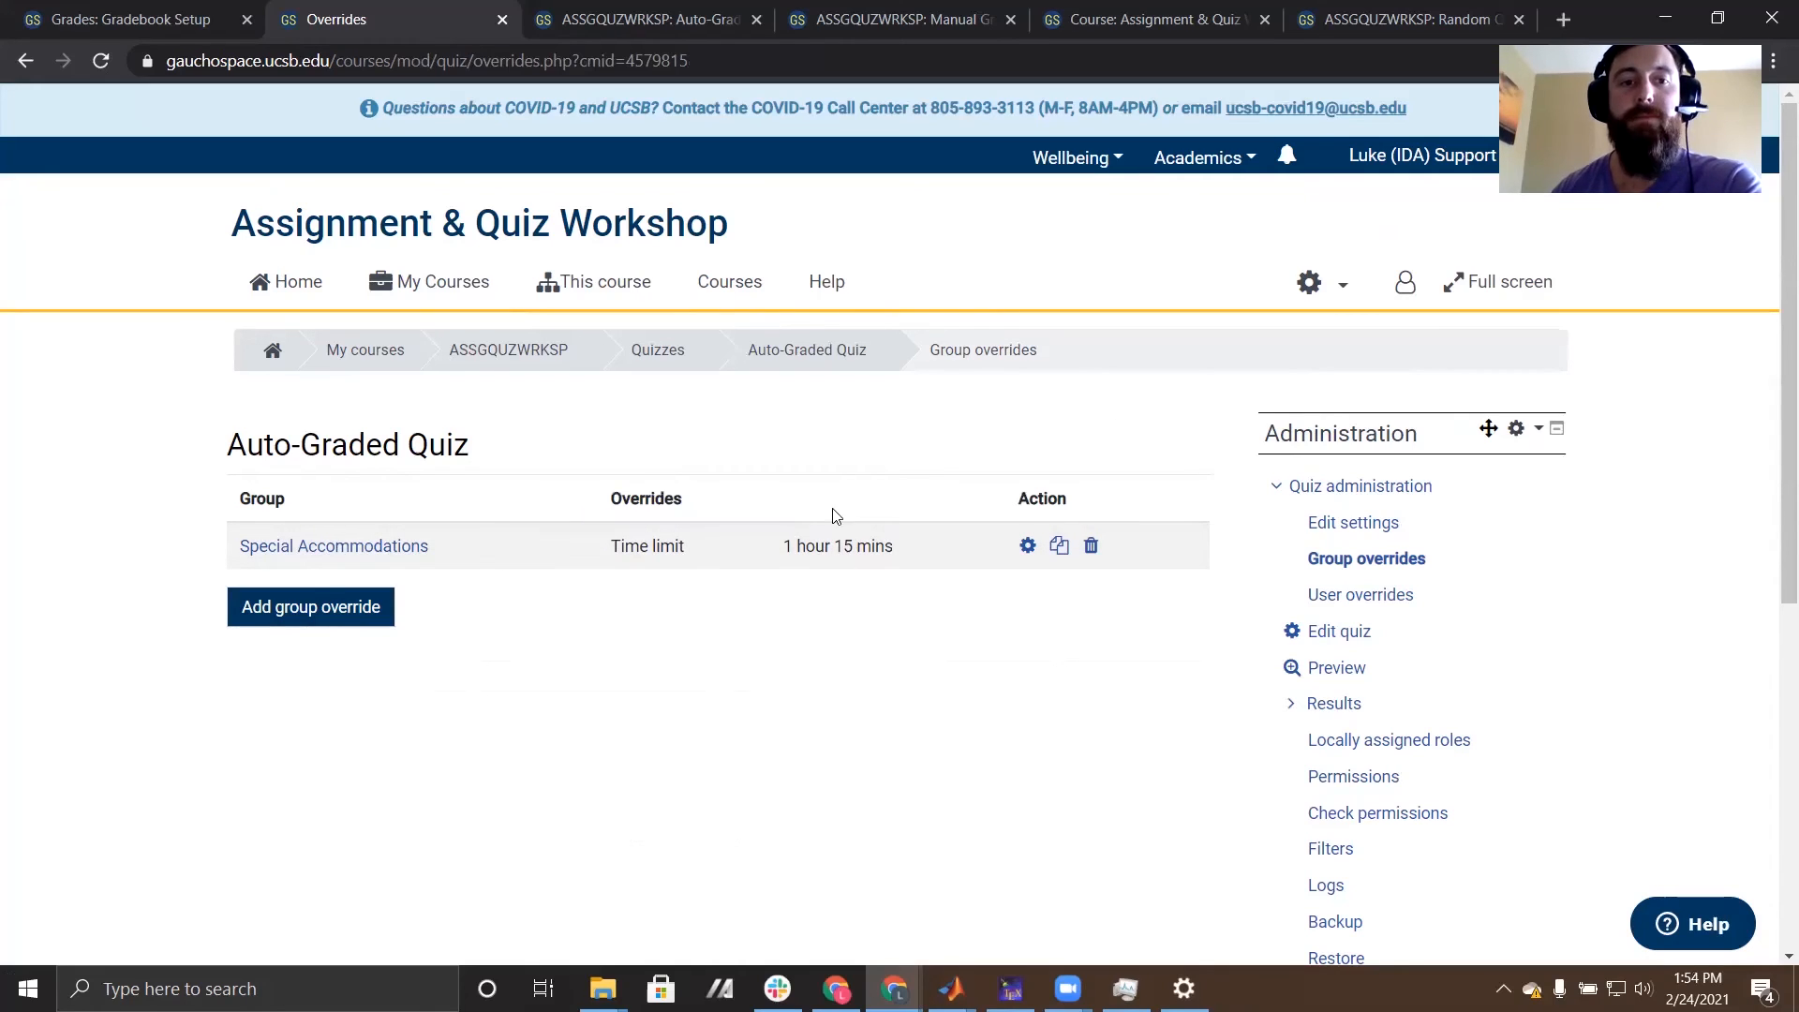
- Go back through the course's Quizzes section to the Auto-Graded Quiz and open its Statistics results report
{"action": "left_click", "coordinate": [511, 353]}
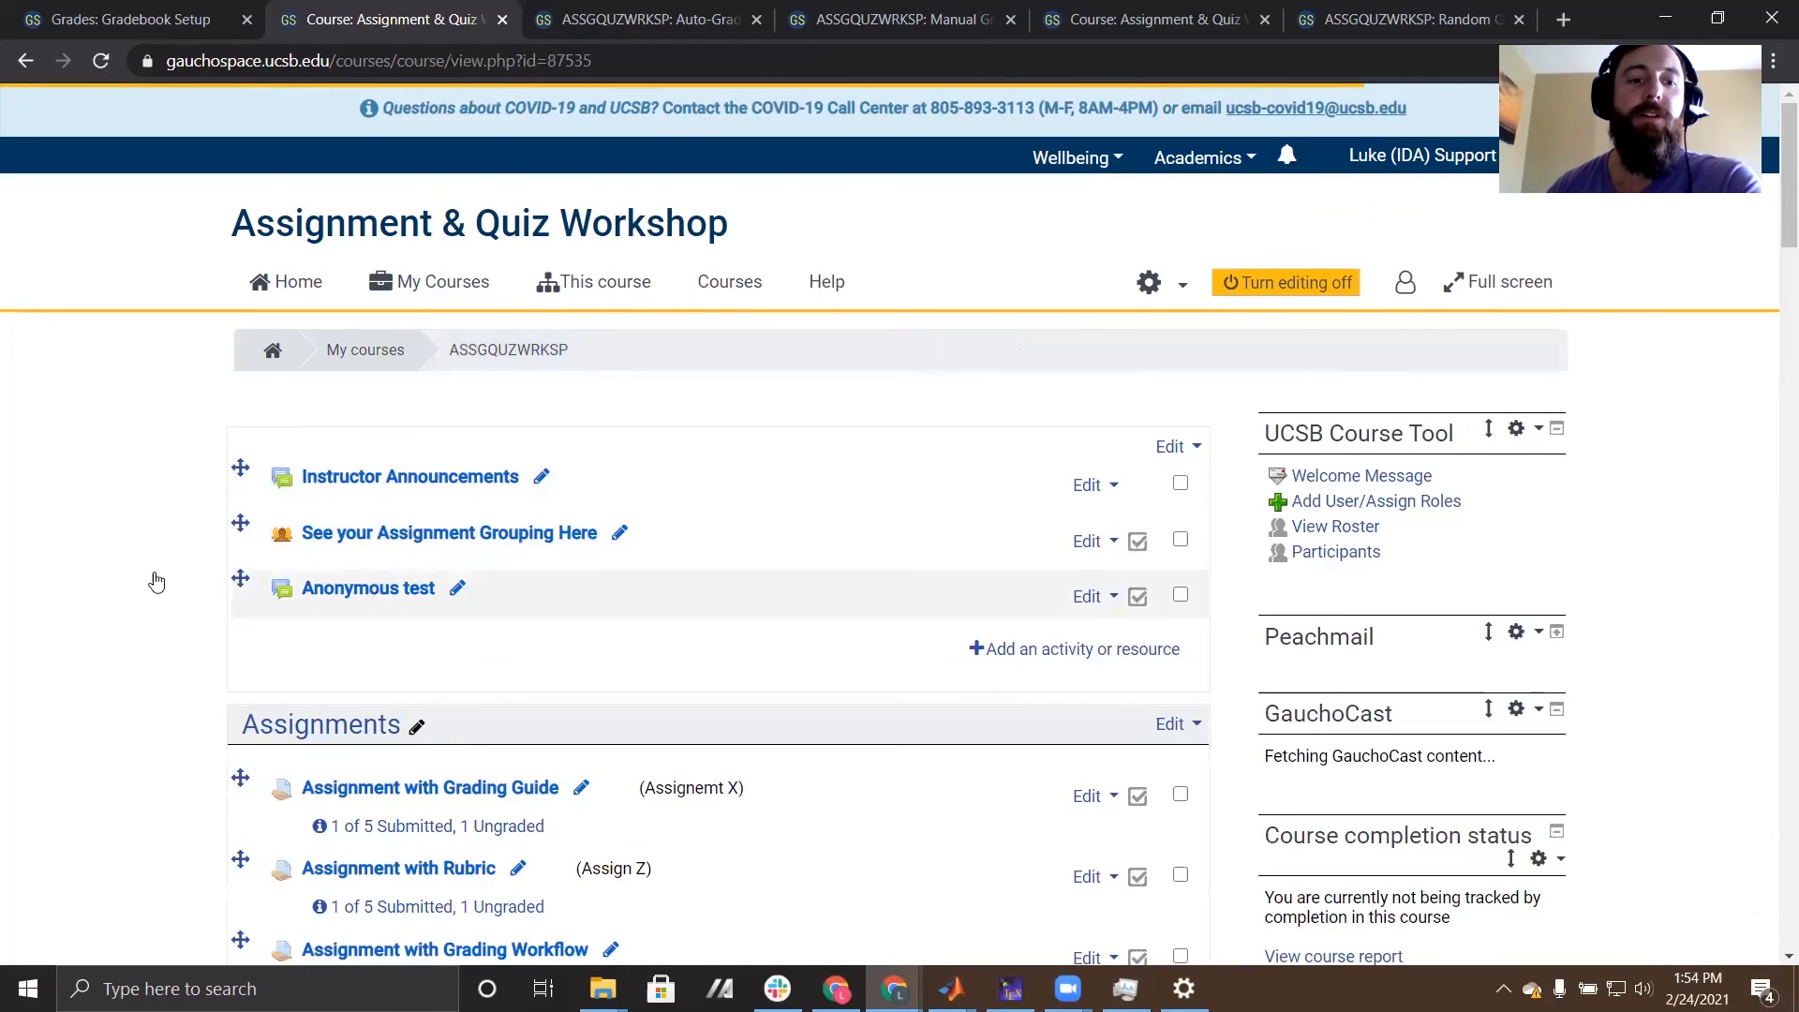
{"action": "scroll", "coordinate": [104, 595], "scroll_direction": "down", "scroll_amount": 8}
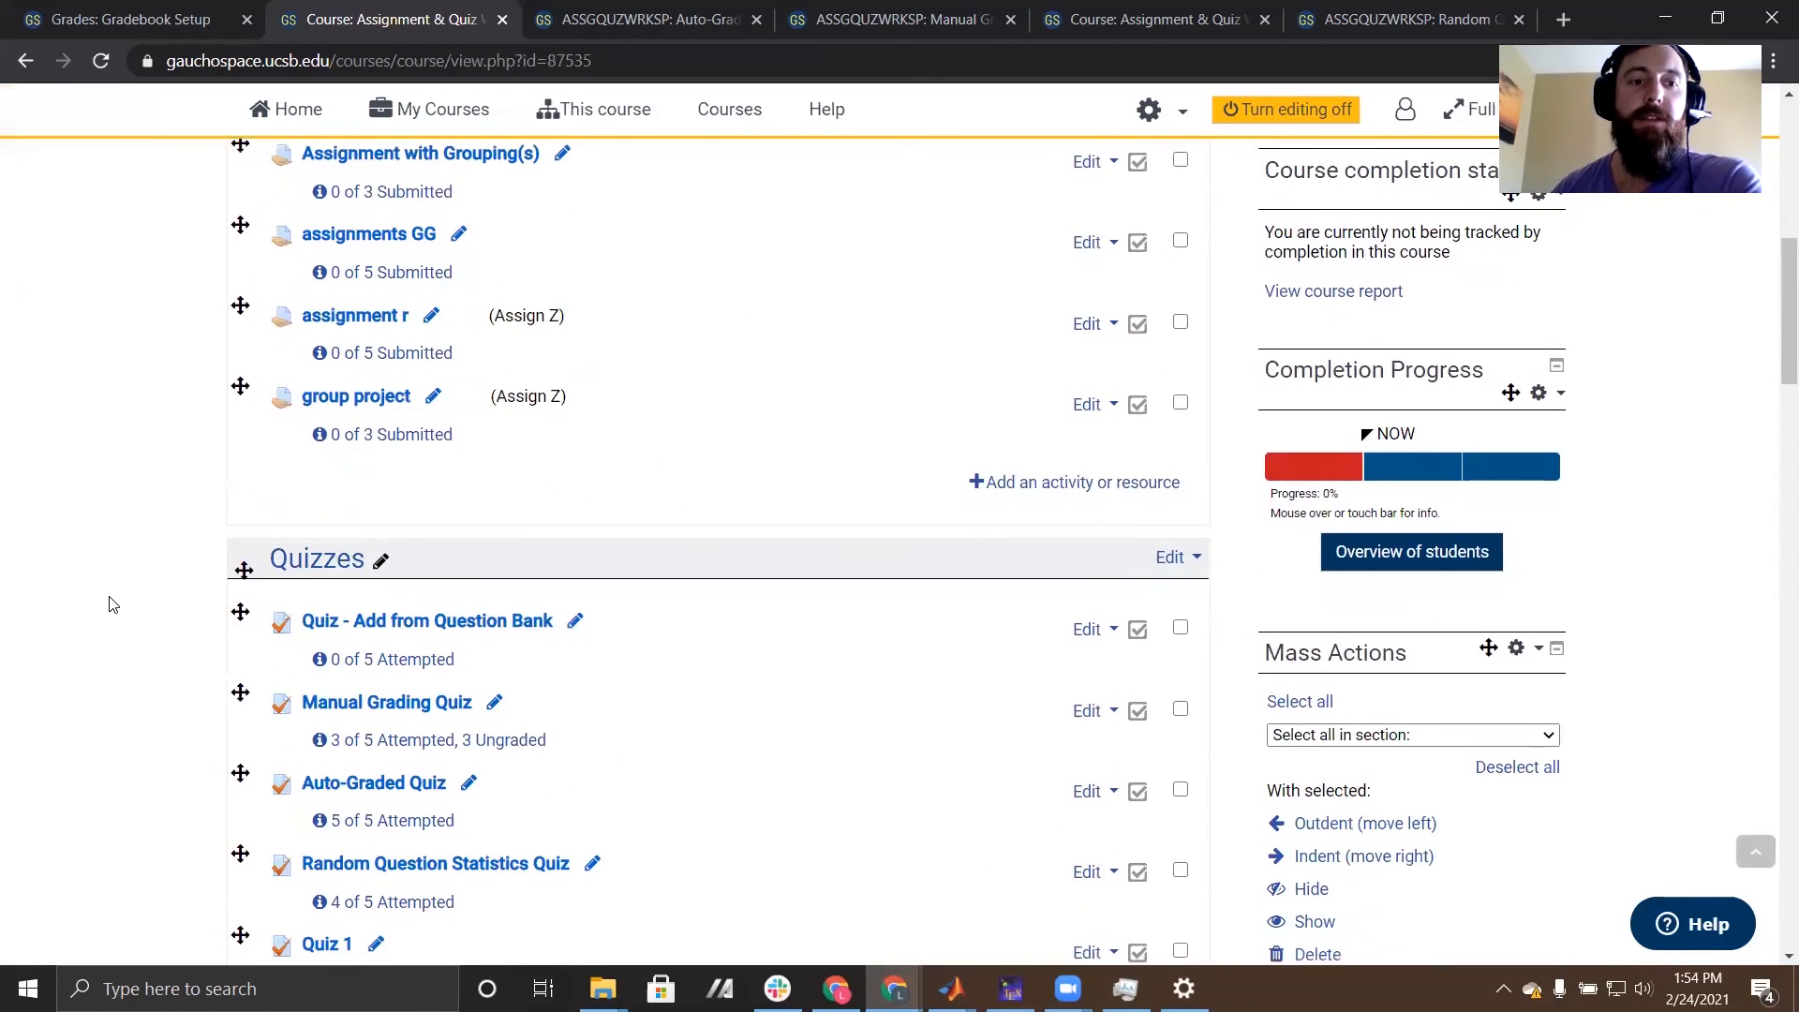
{"action": "scroll", "coordinate": [109, 605], "scroll_direction": "down", "scroll_amount": 4}
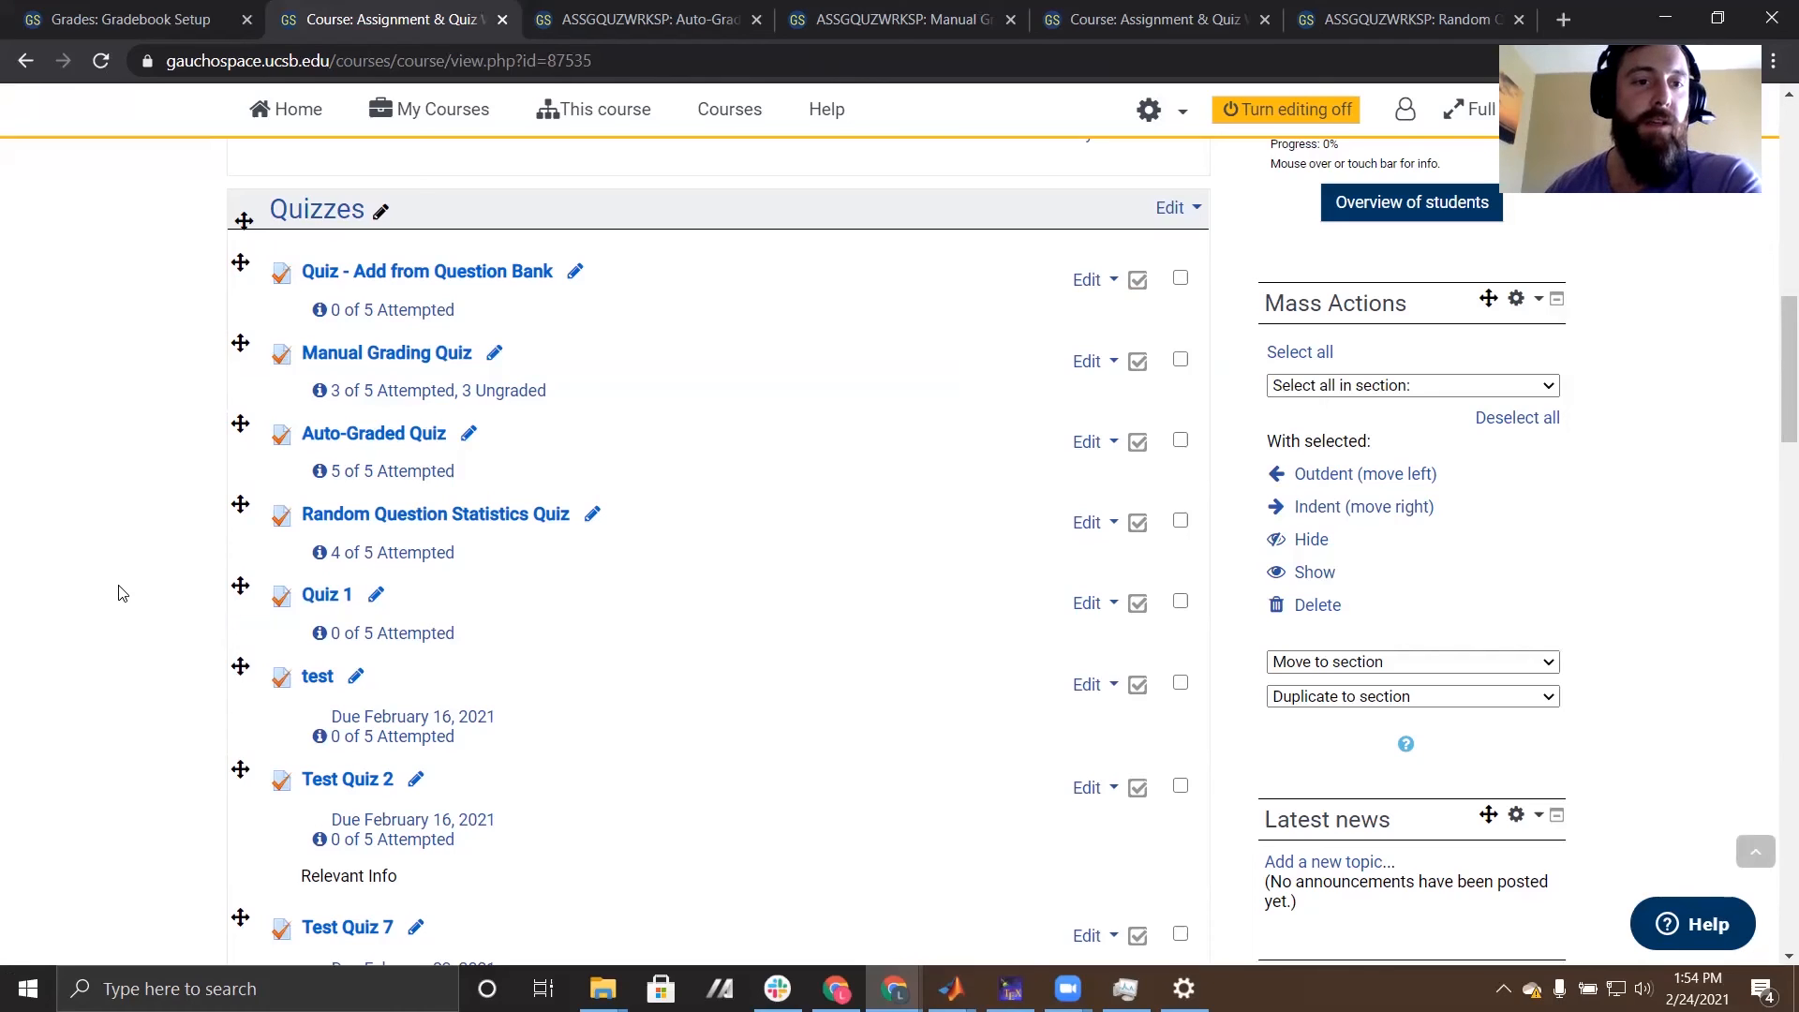
{"action": "left_click", "coordinate": [380, 433]}
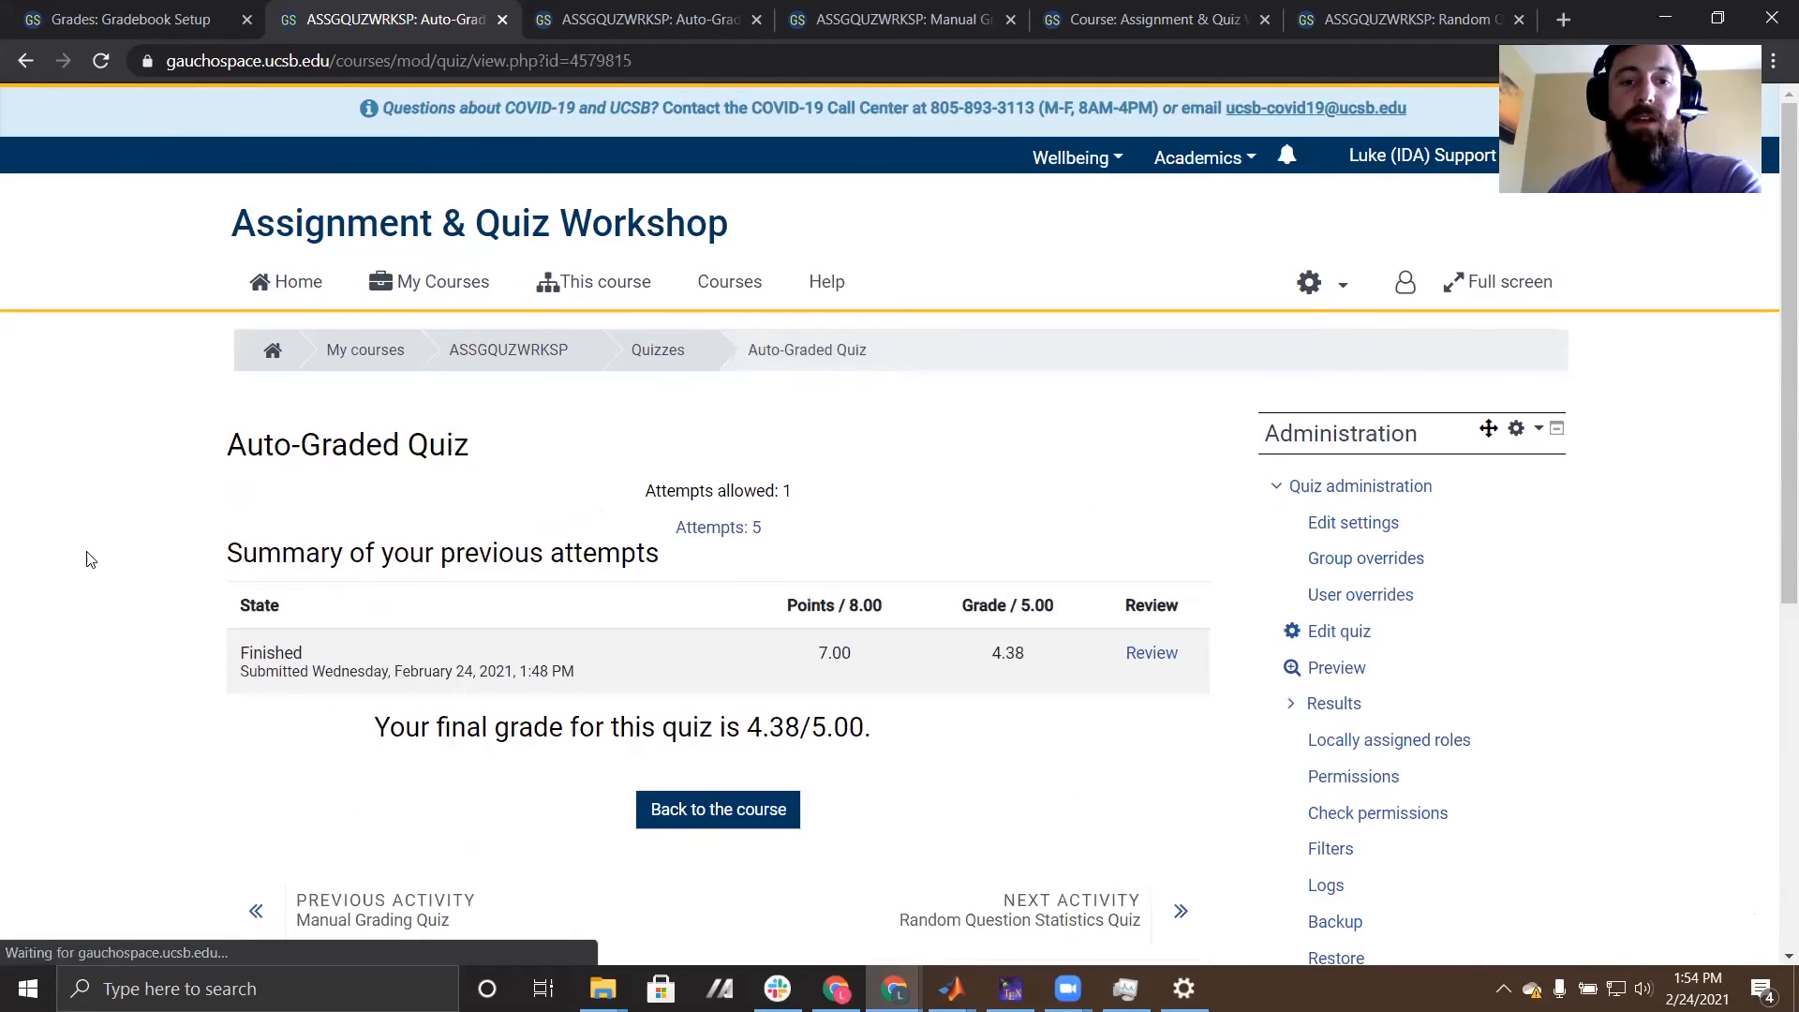
{"action": "scroll", "coordinate": [1249, 703], "scroll_direction": "down", "scroll_amount": 3}
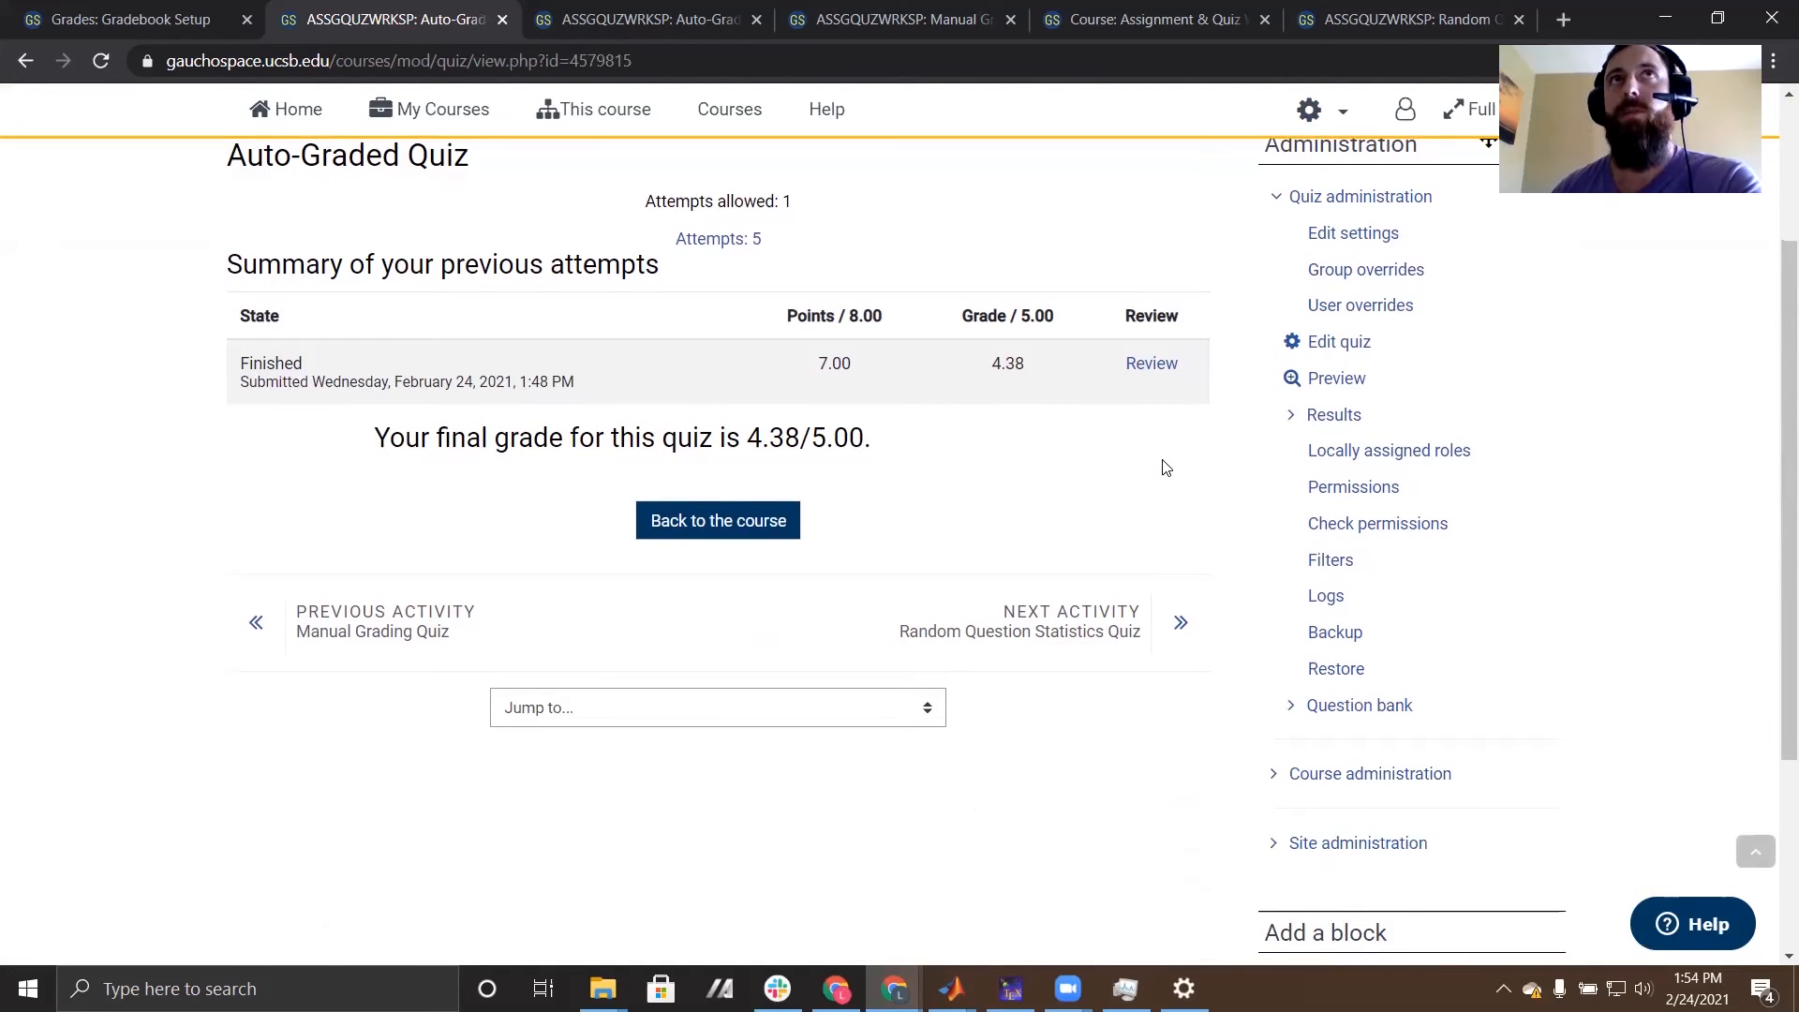
{"action": "left_click", "coordinate": [1293, 414]}
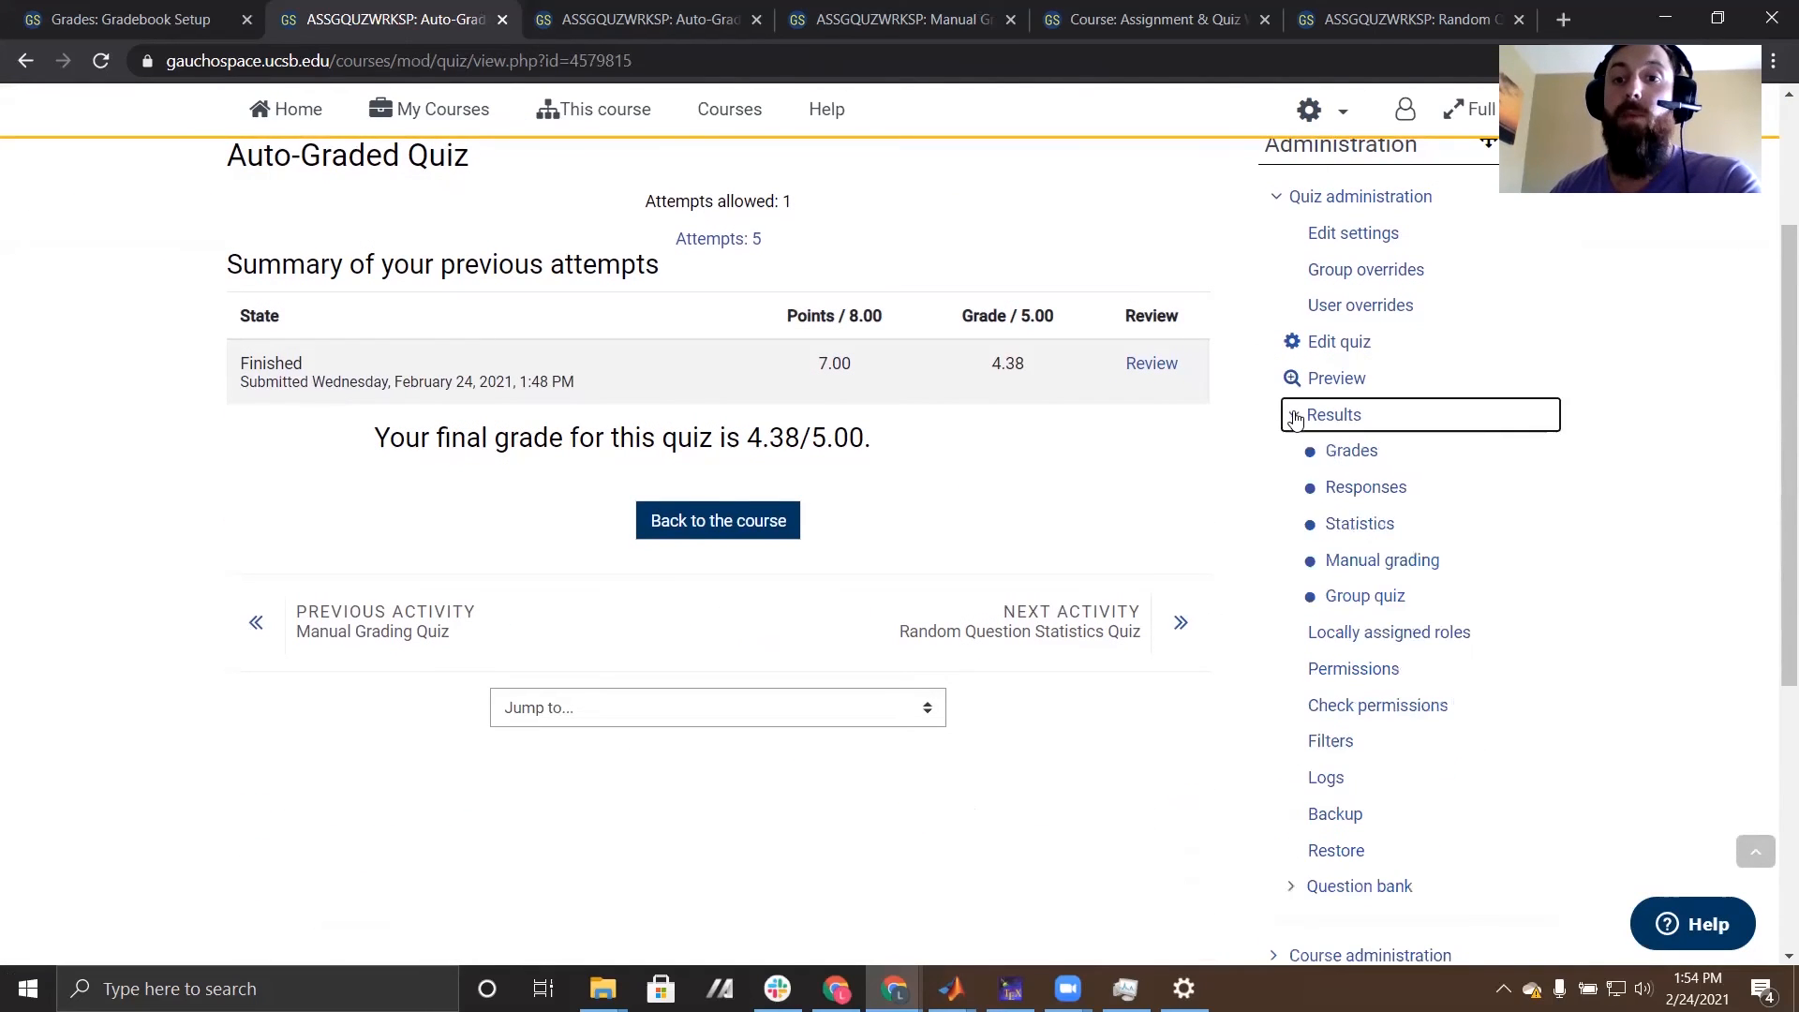
{"action": "left_click", "coordinate": [1361, 525]}
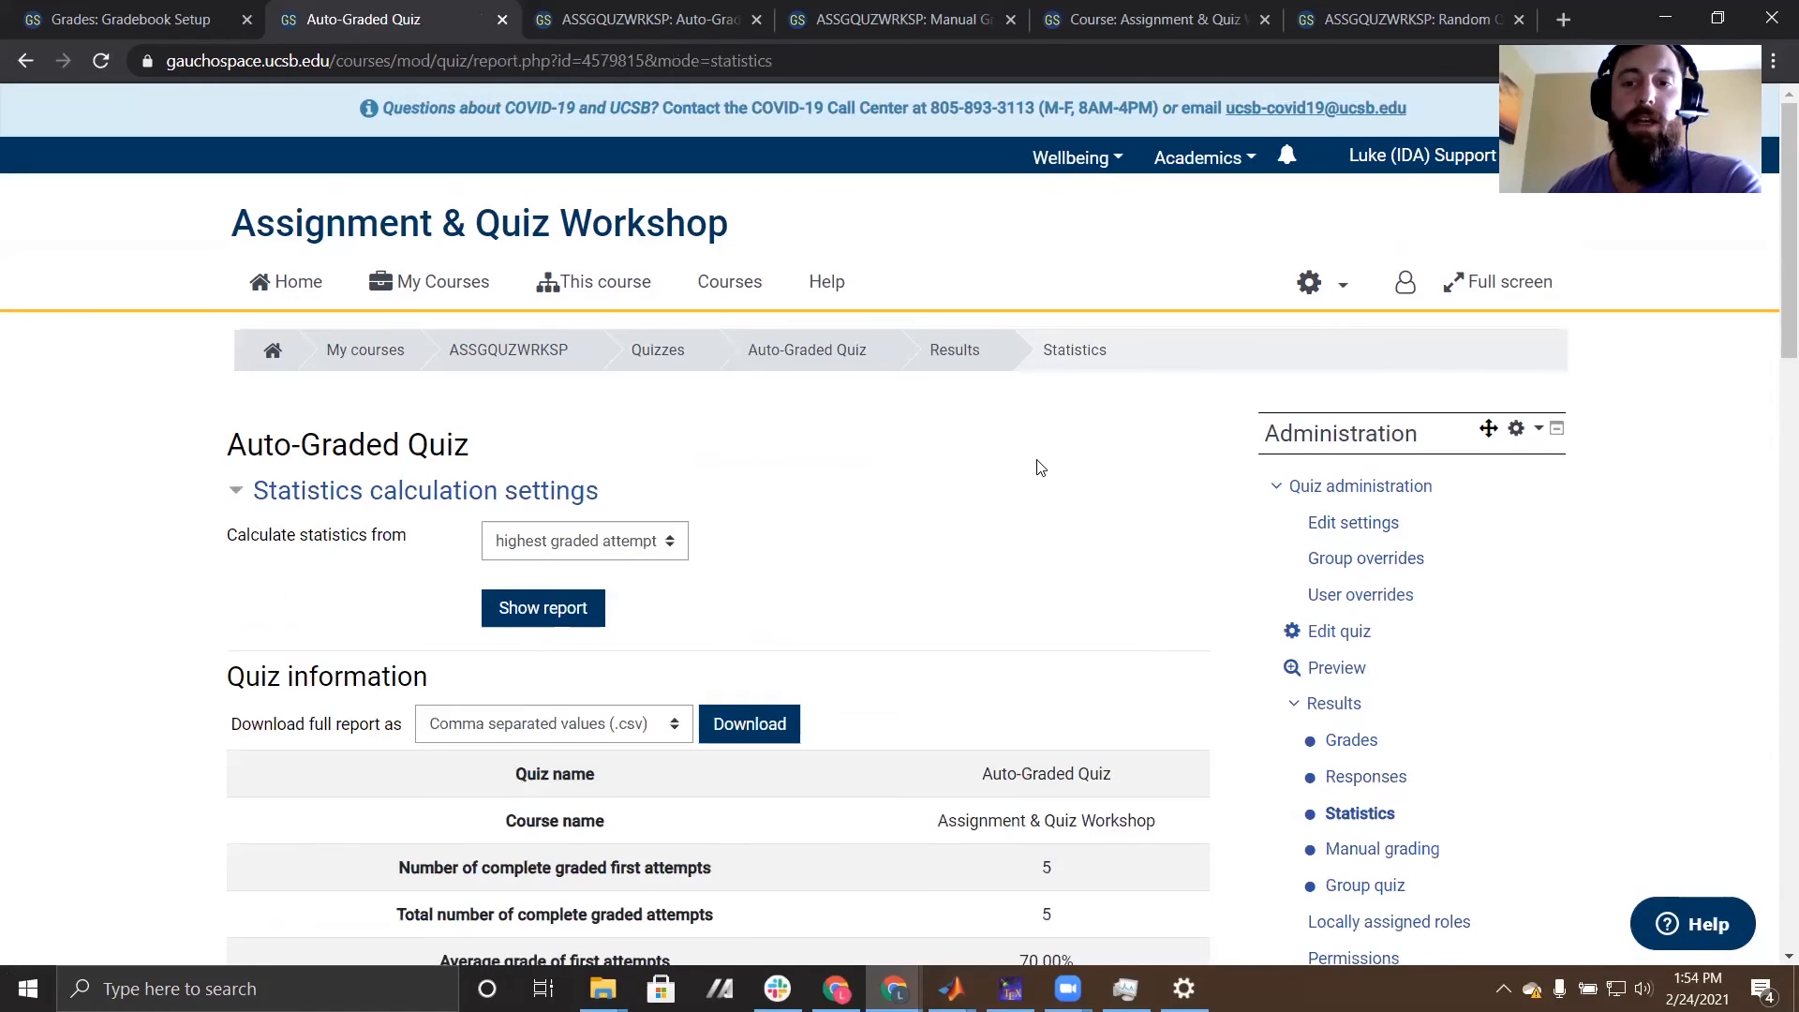
- Examine the quiz information statistics, including the coefficient of internal consistency, and the per-question quiz structure analysis
{"action": "scroll", "coordinate": [1036, 482], "scroll_direction": "down", "scroll_amount": 3}
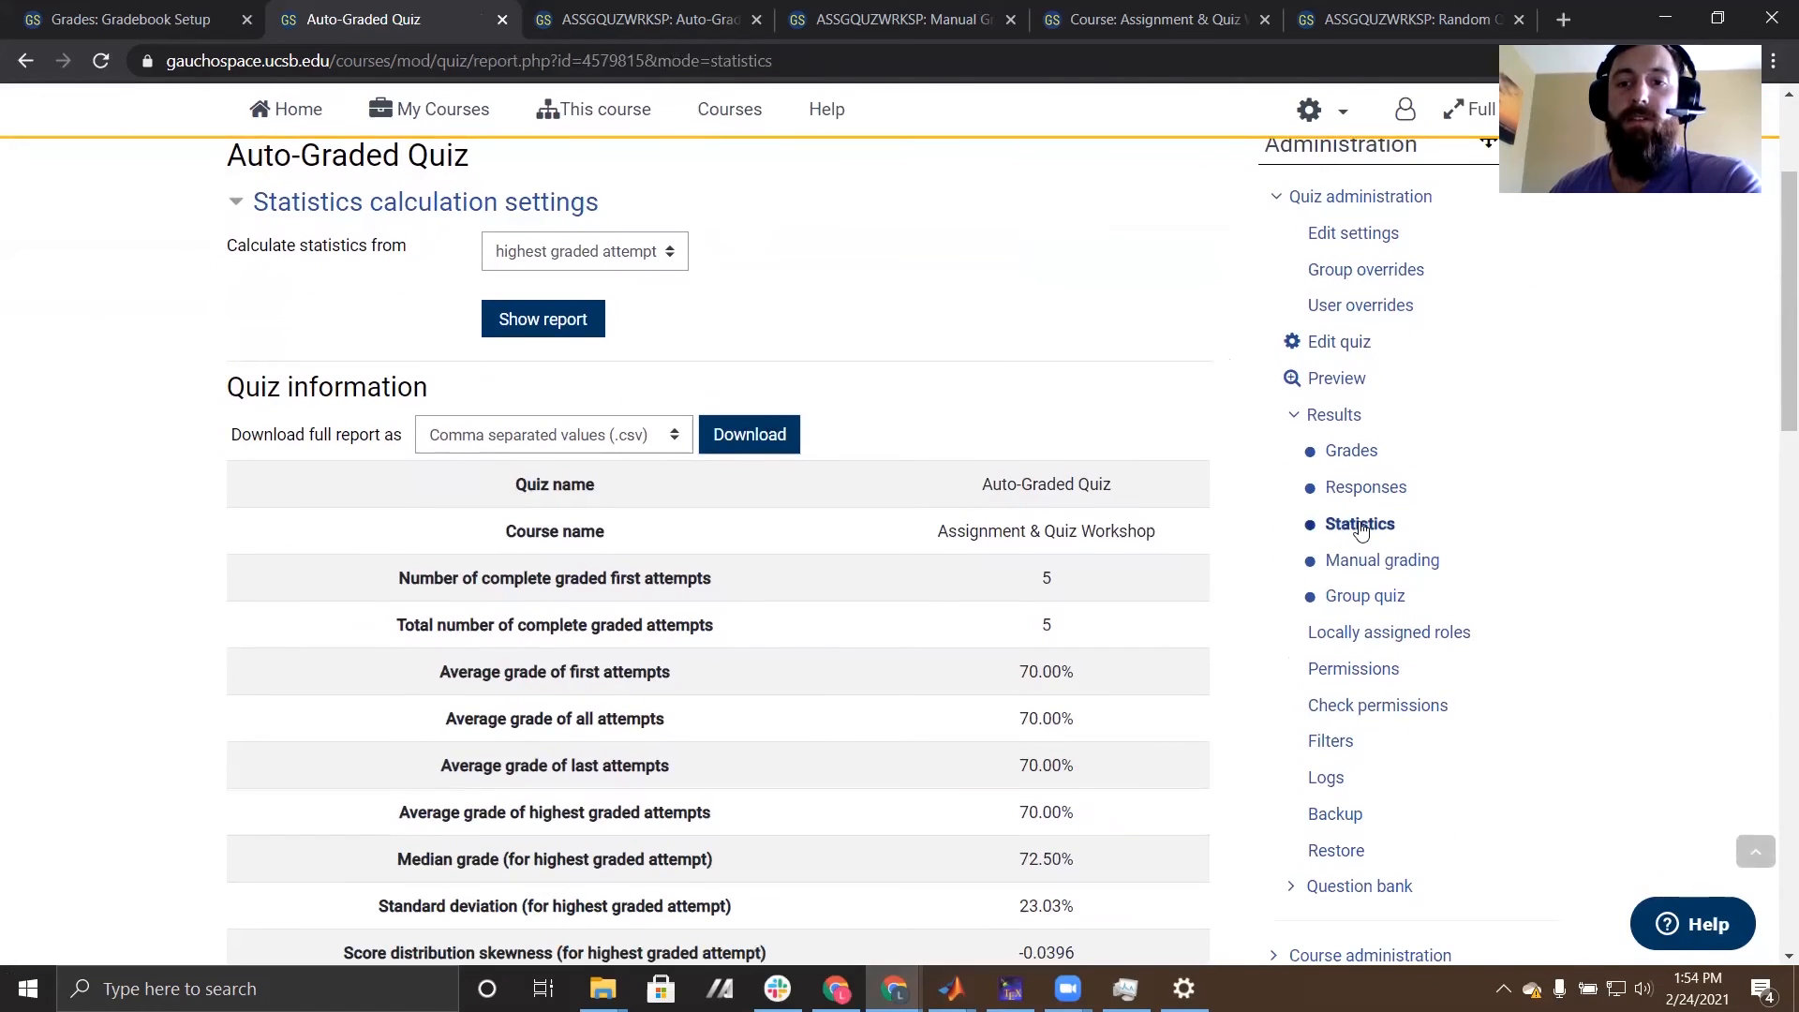
{"action": "scroll", "coordinate": [1256, 536], "scroll_direction": "down", "scroll_amount": 1}
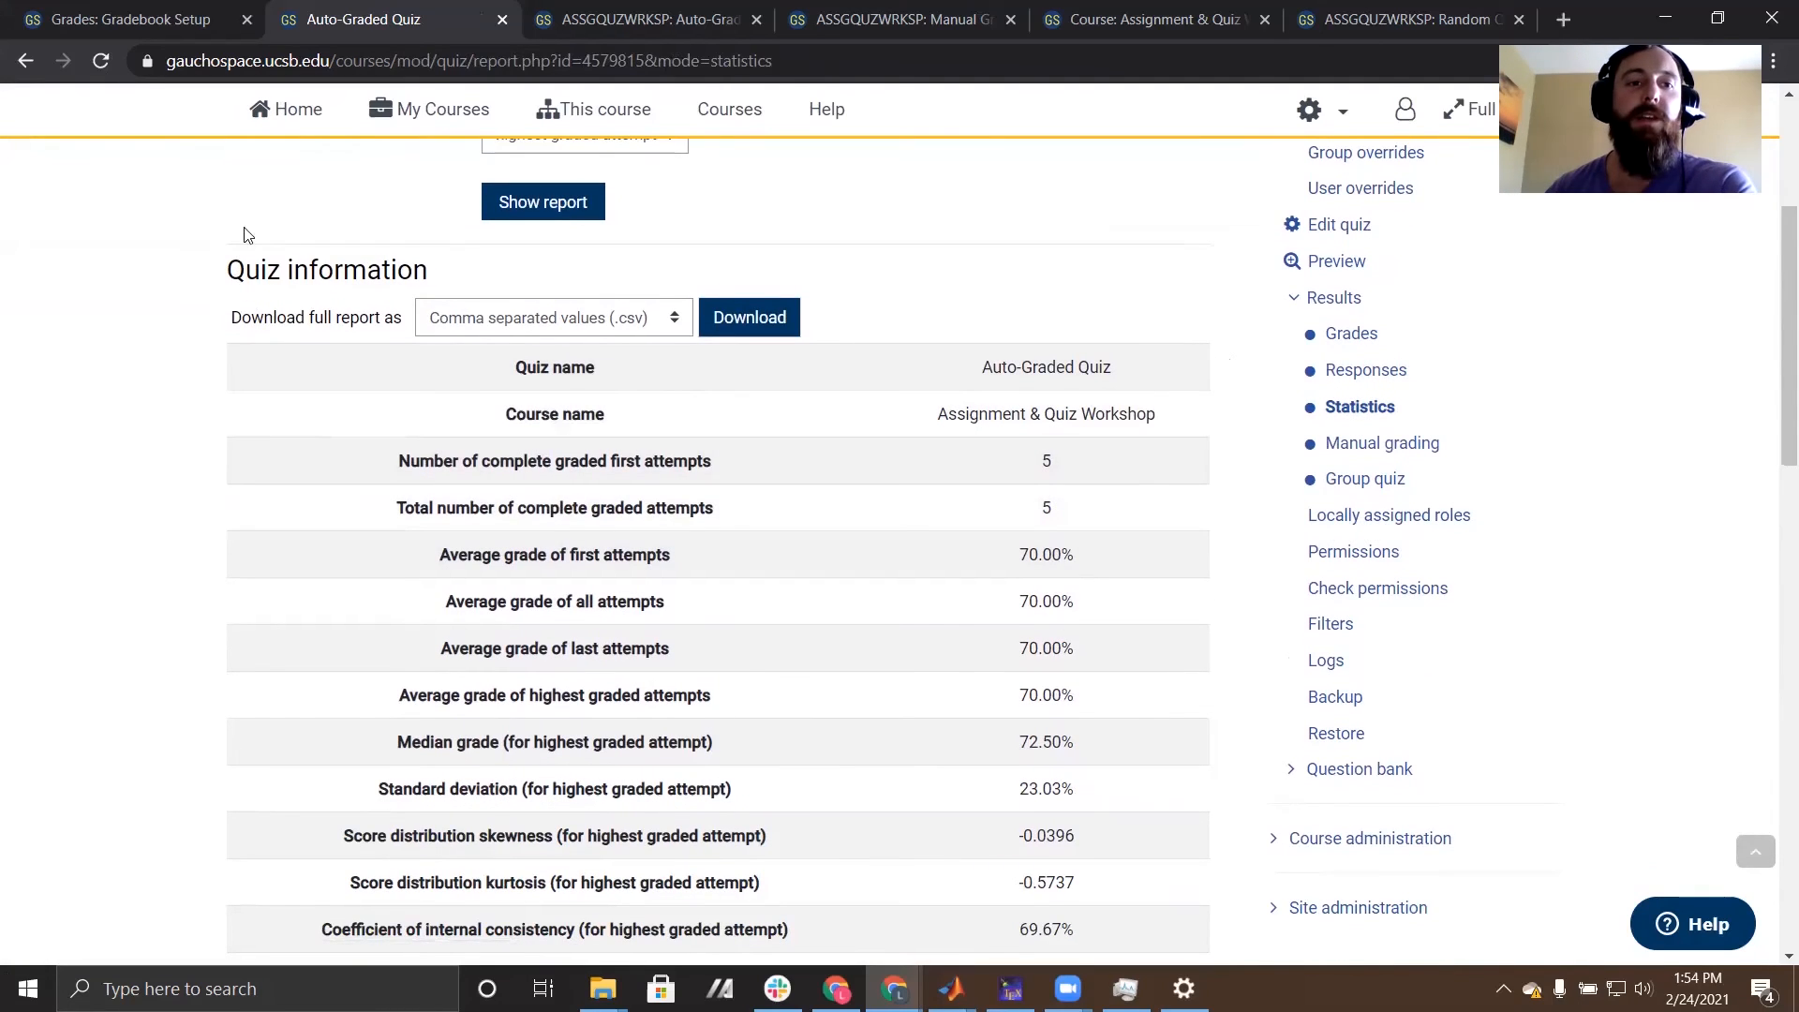
{"action": "scroll", "coordinate": [792, 429], "scroll_direction": "down", "scroll_amount": 1}
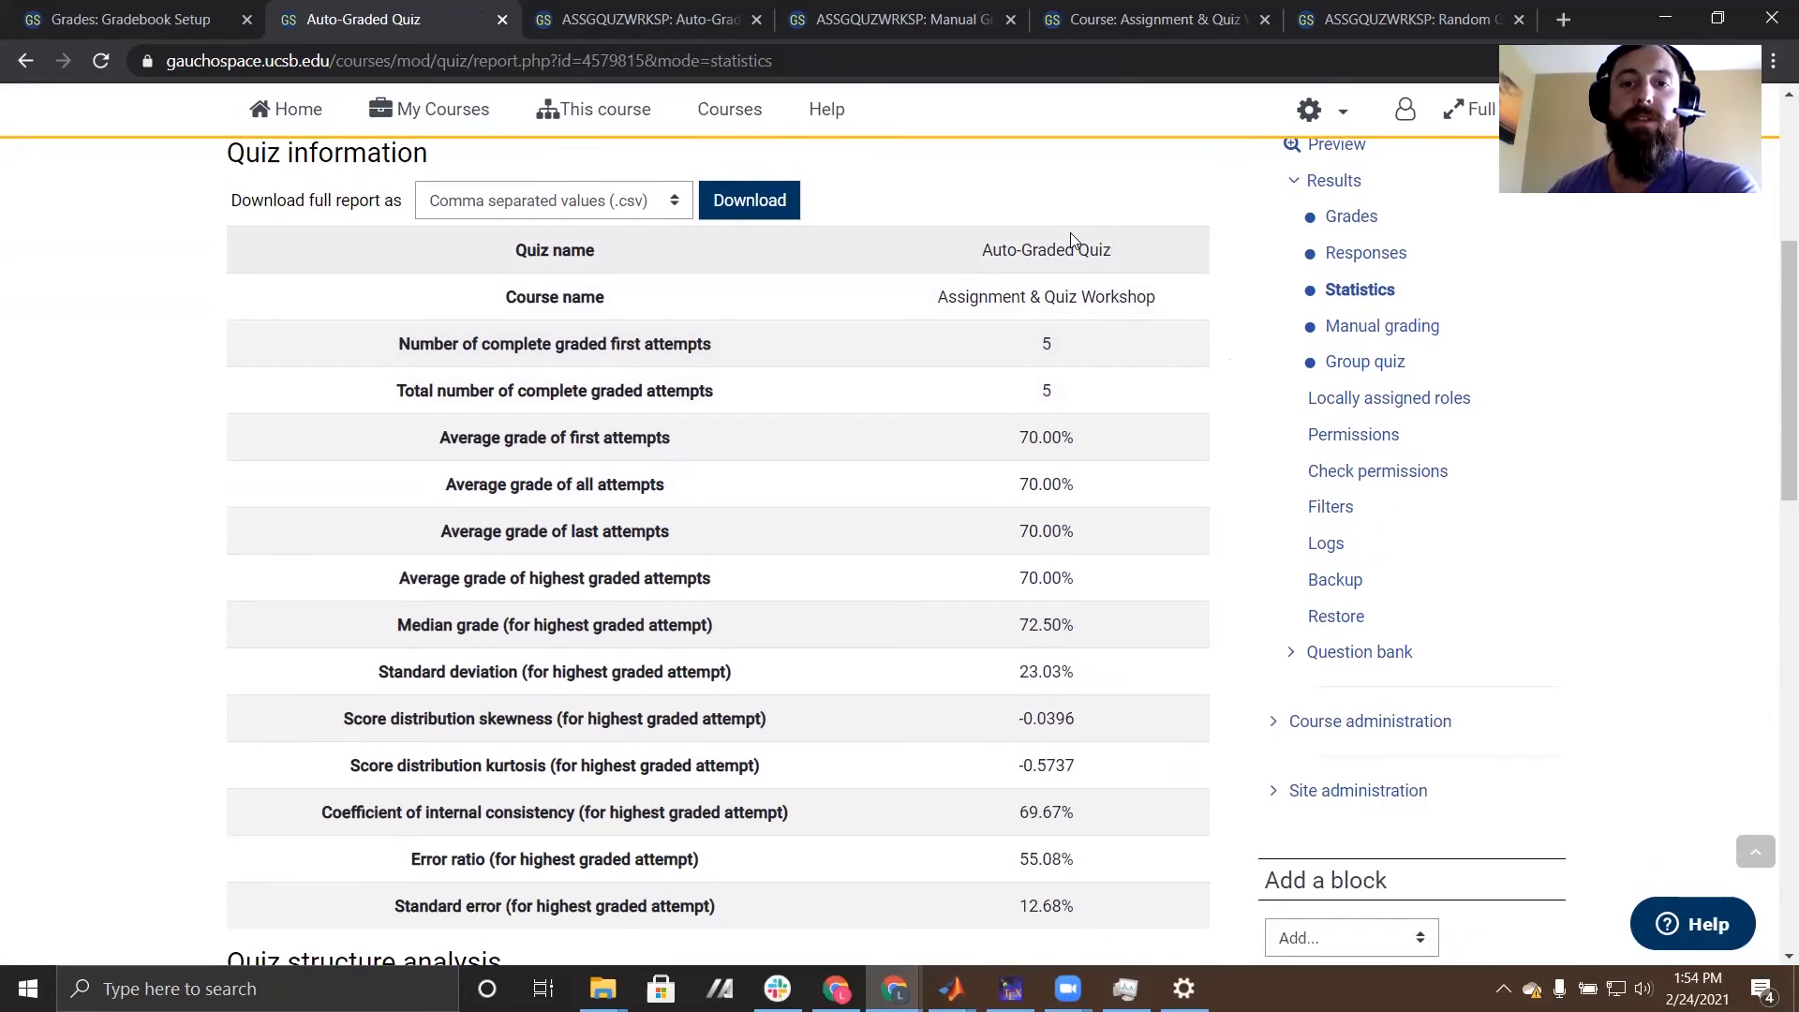
{"action": "scroll", "coordinate": [1079, 251], "scroll_direction": "down", "scroll_amount": 1}
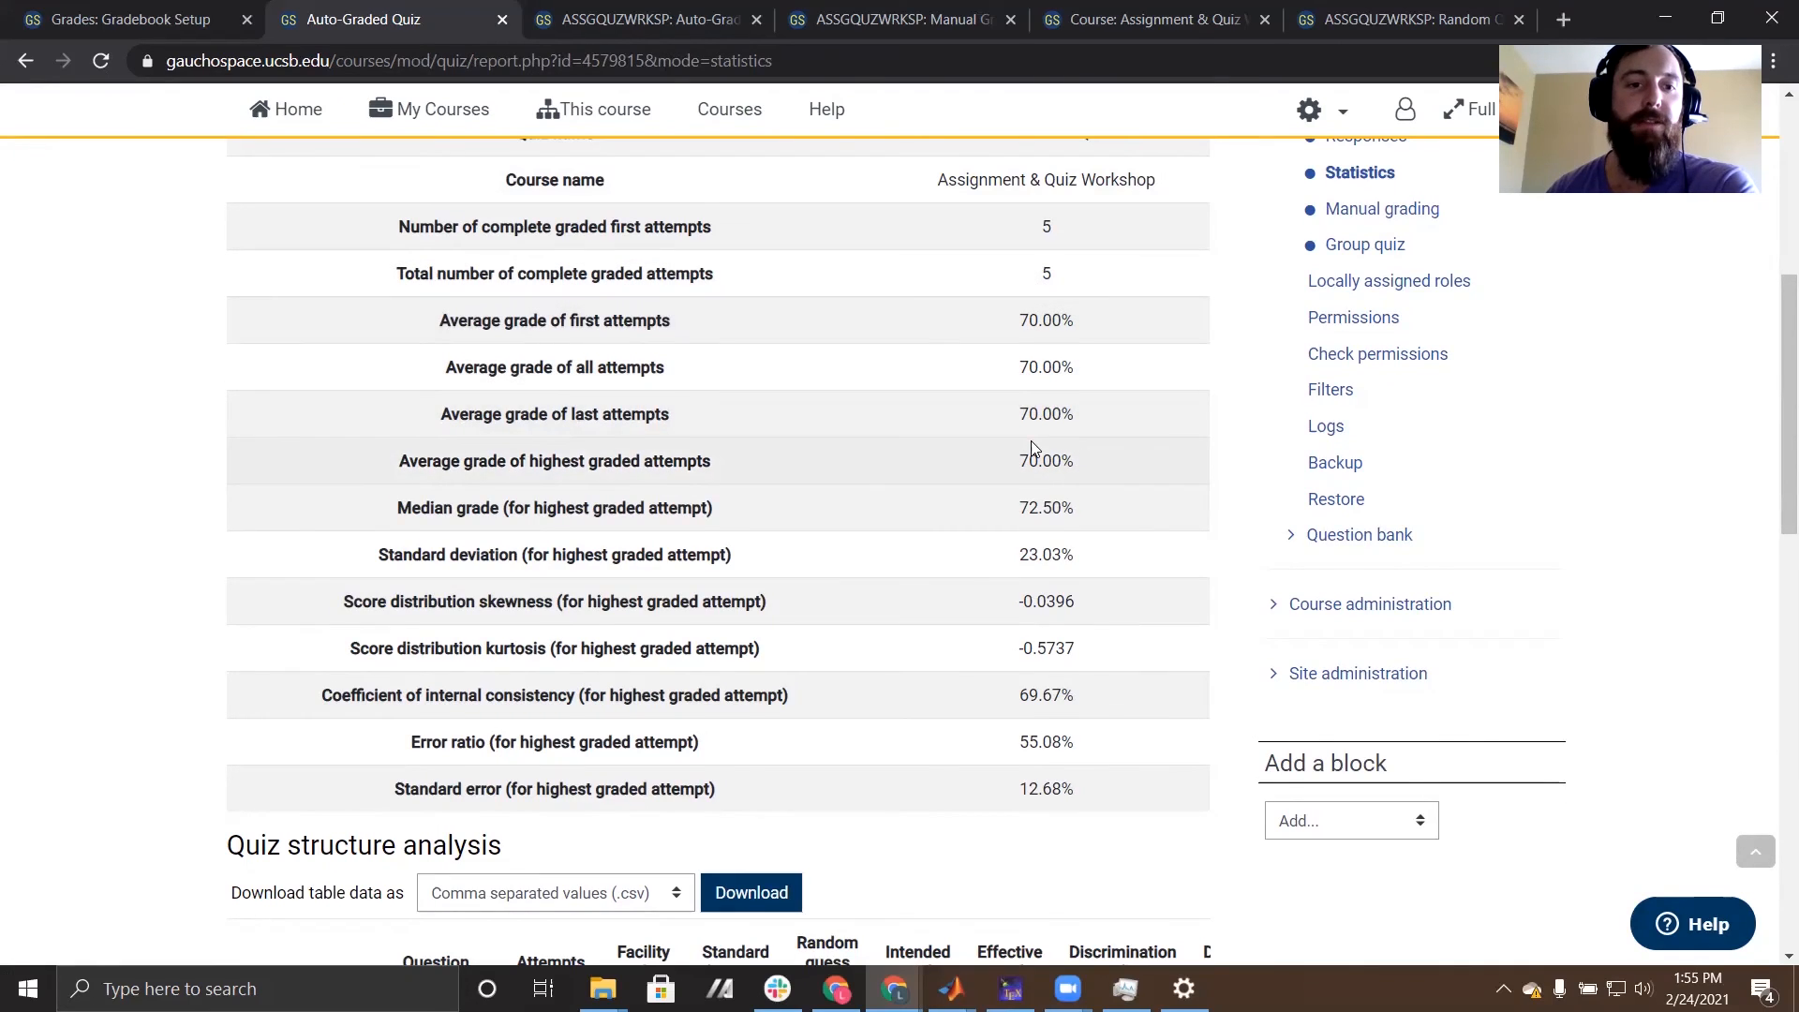
{"action": "scroll", "coordinate": [1032, 448], "scroll_direction": "down", "scroll_amount": 1}
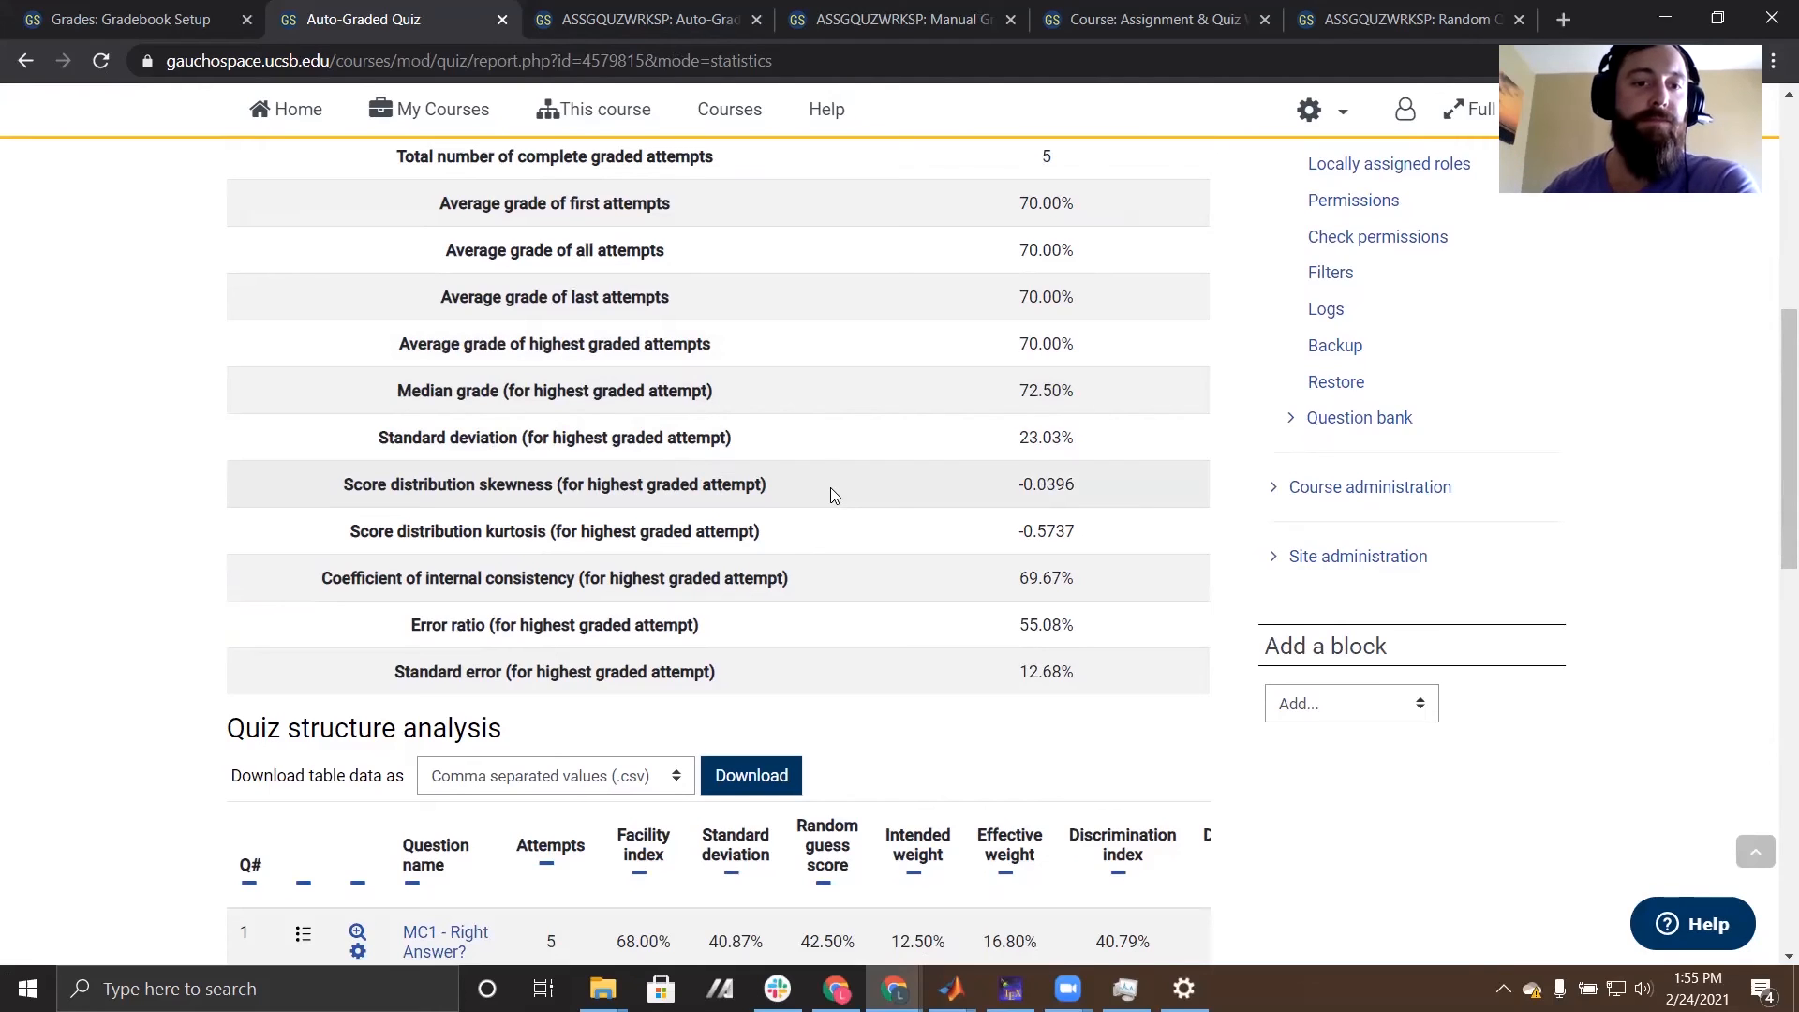
{"action": "scroll", "coordinate": [832, 463], "scroll_direction": "down", "scroll_amount": 1}
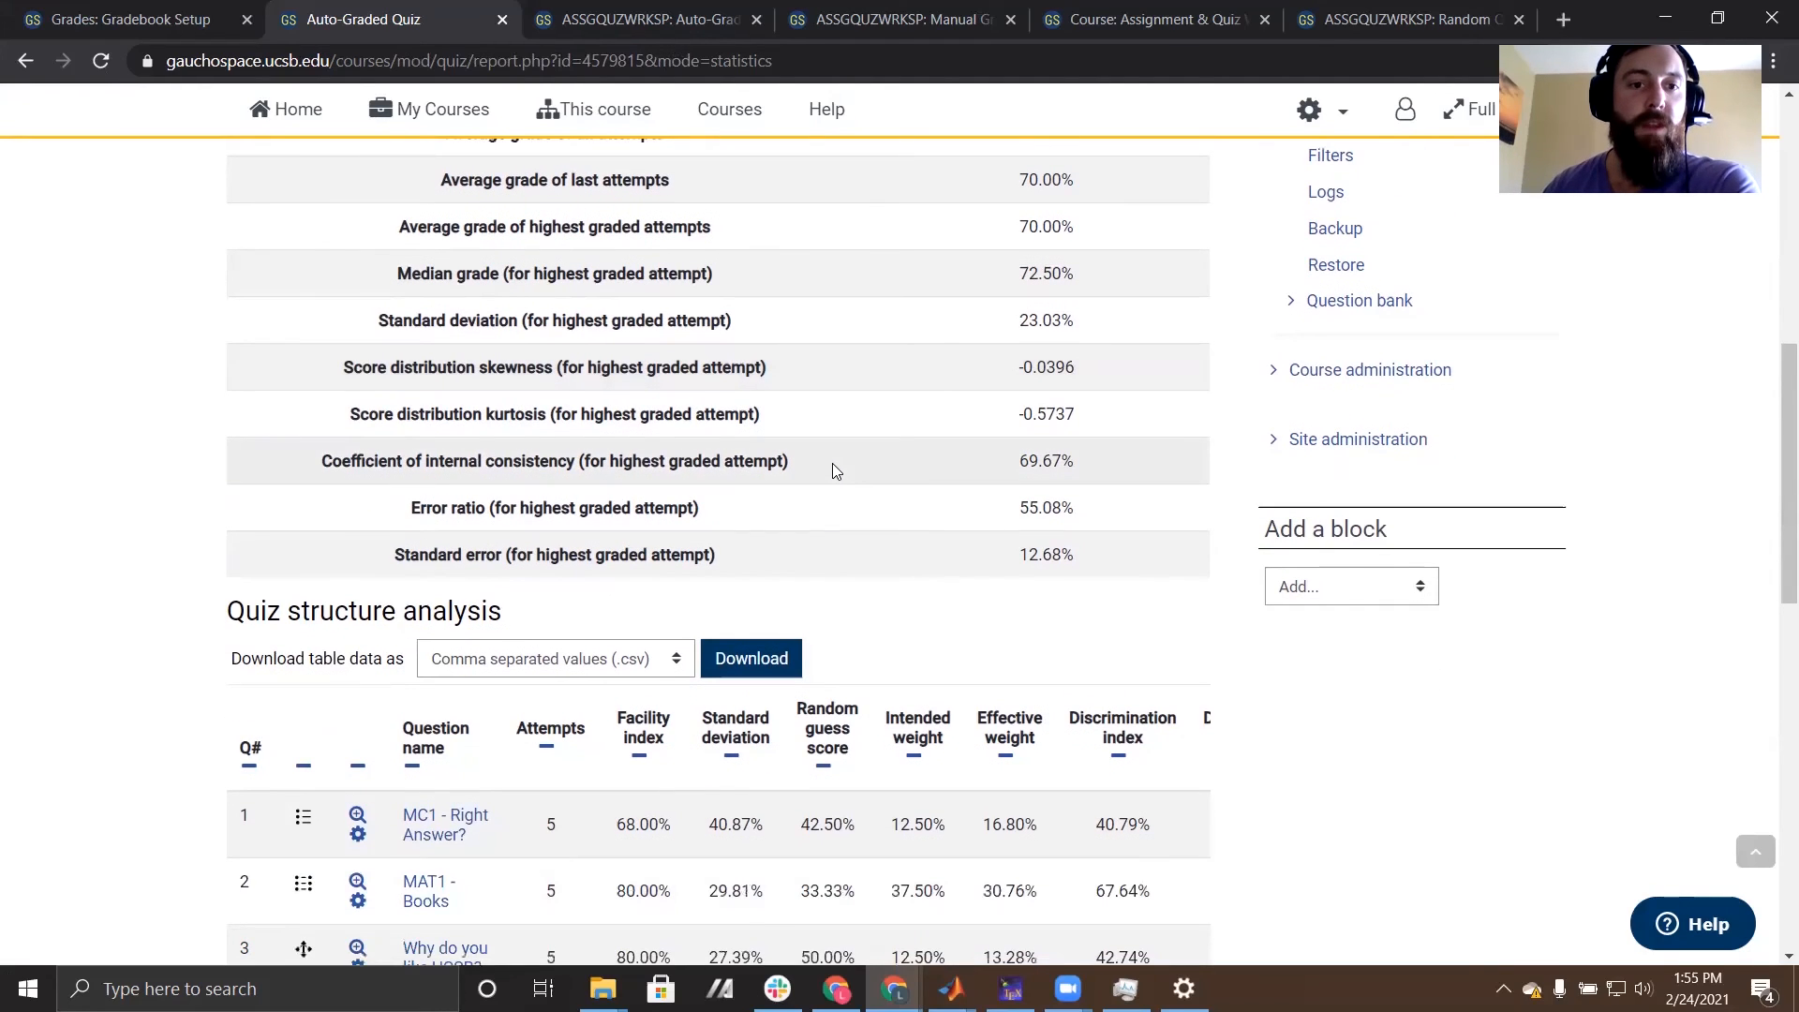
{"action": "scroll", "coordinate": [846, 431], "scroll_direction": "down", "scroll_amount": 1}
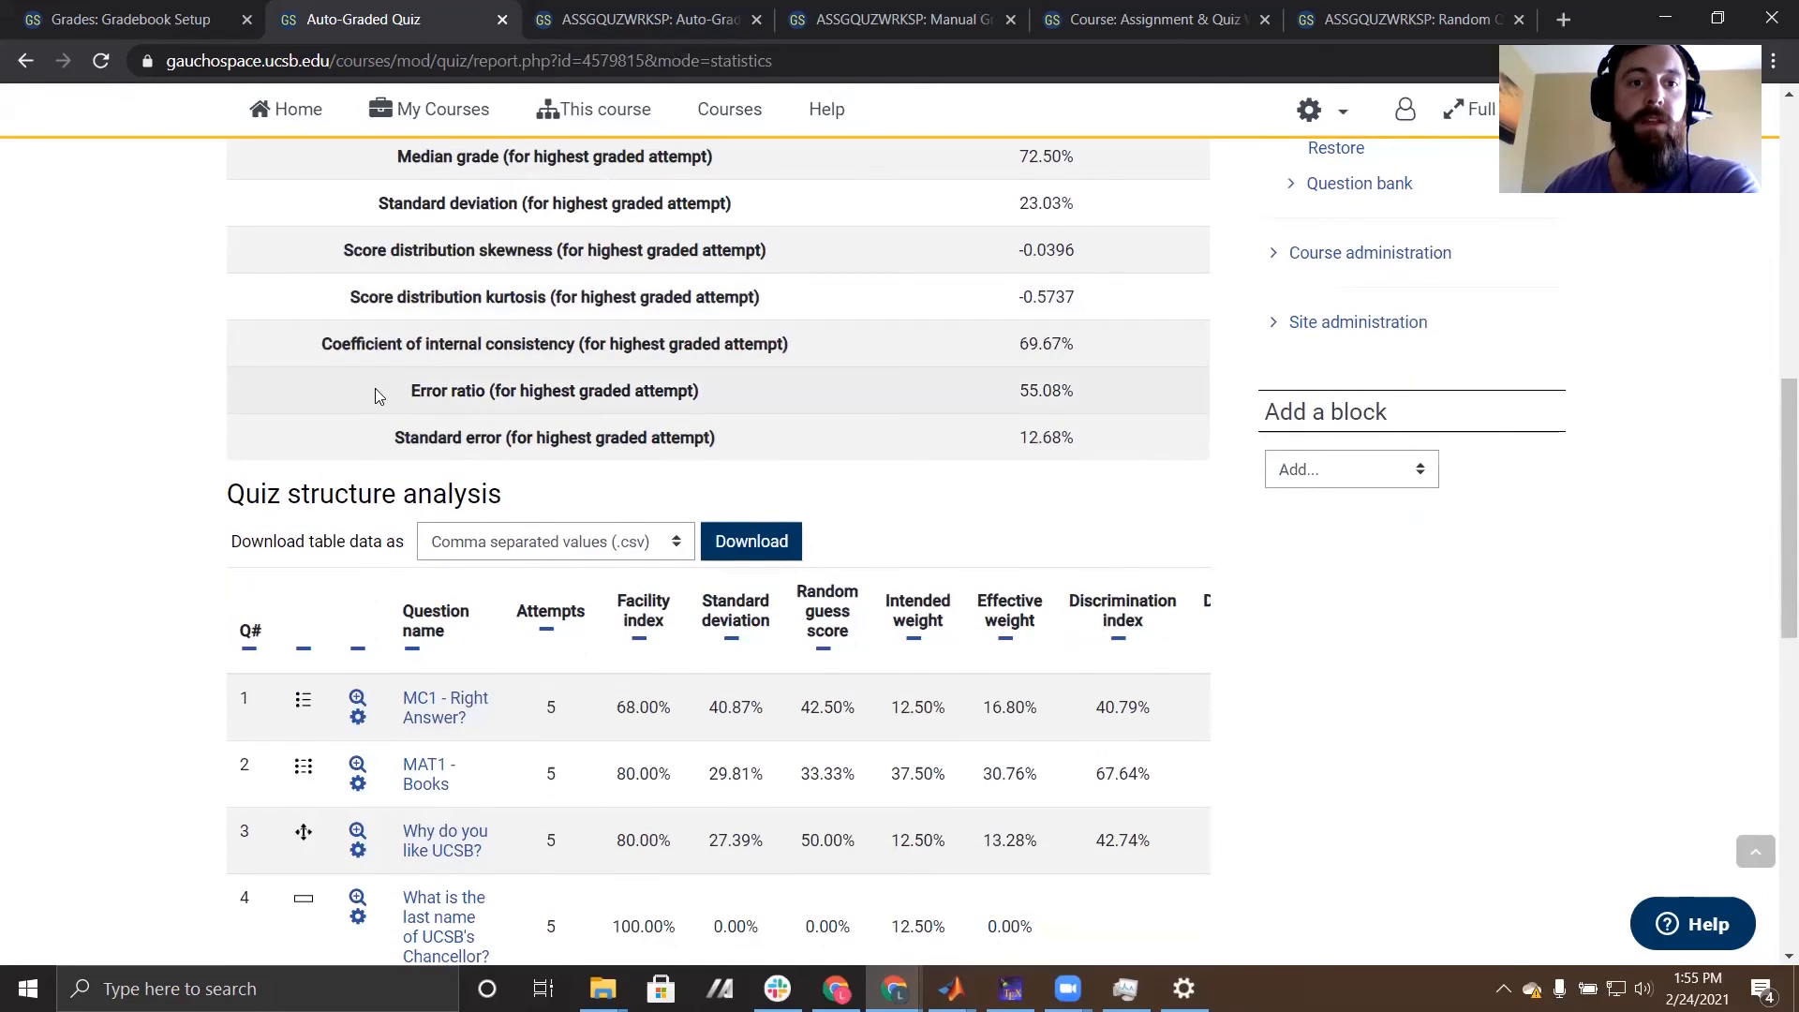
{"action": "left_click_drag", "start_coordinate": [324, 342], "coordinate": [575, 347]}
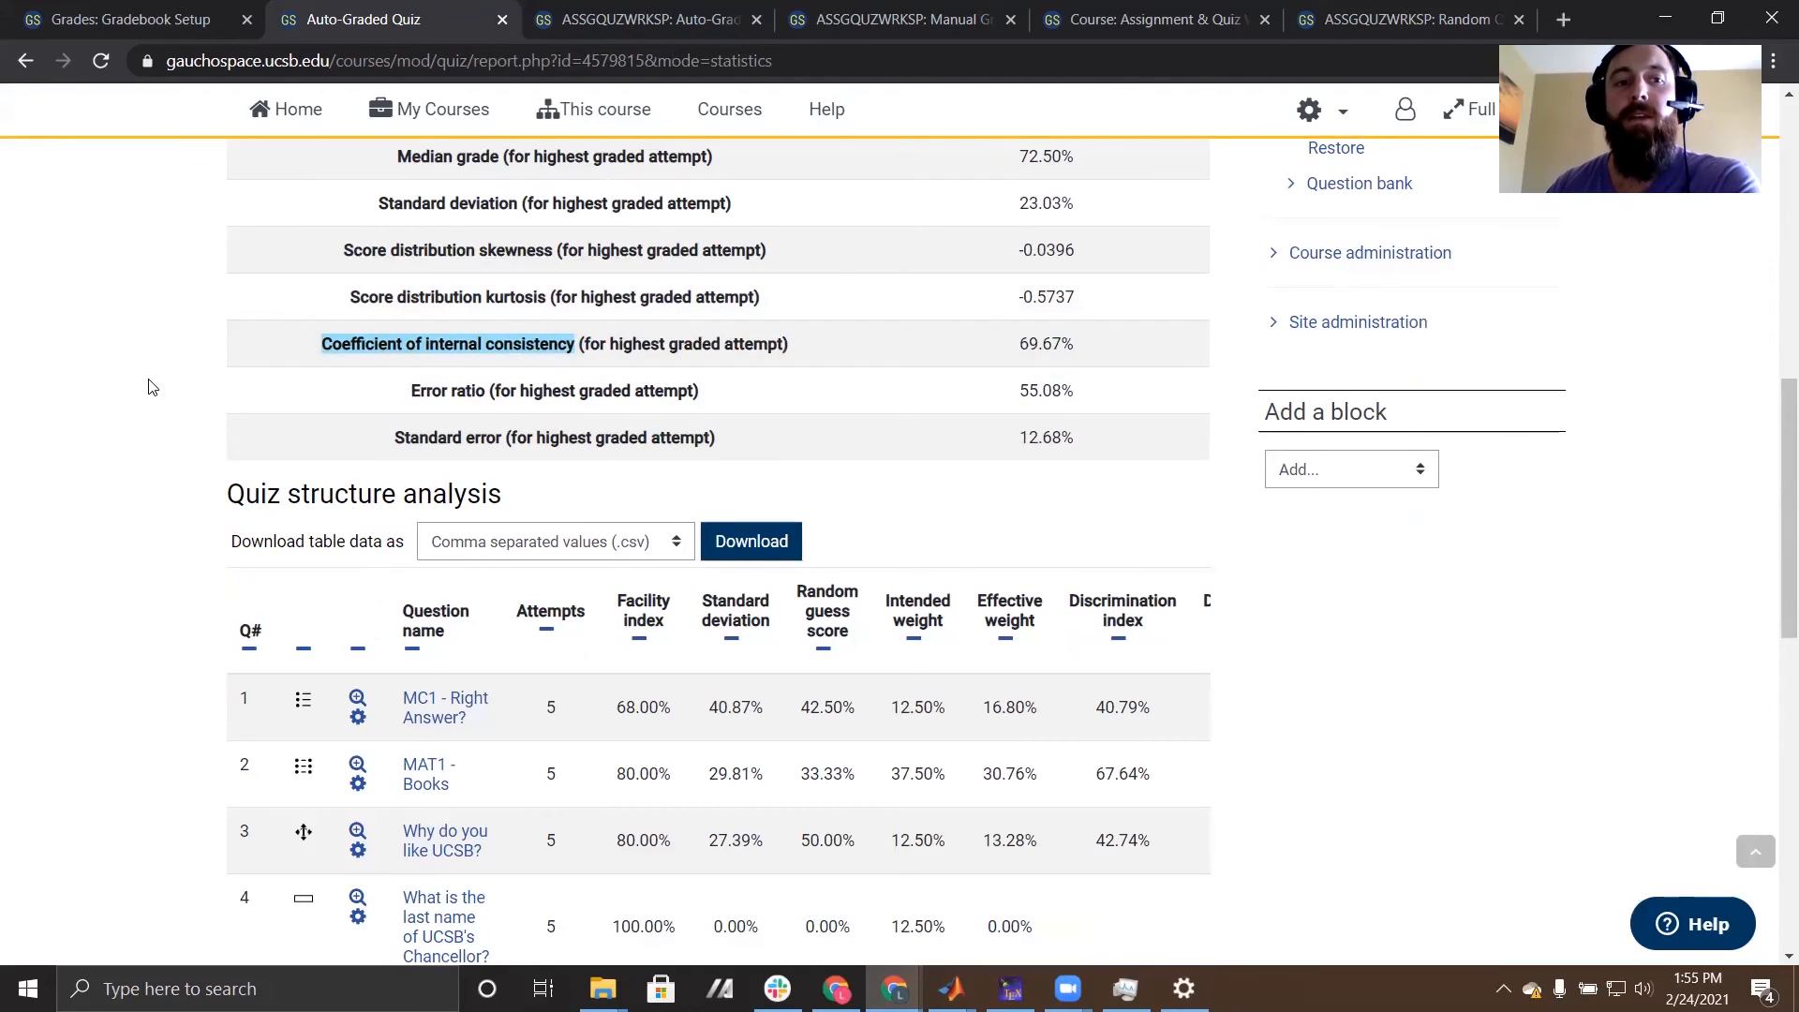
{"action": "left_click", "coordinate": [116, 387]}
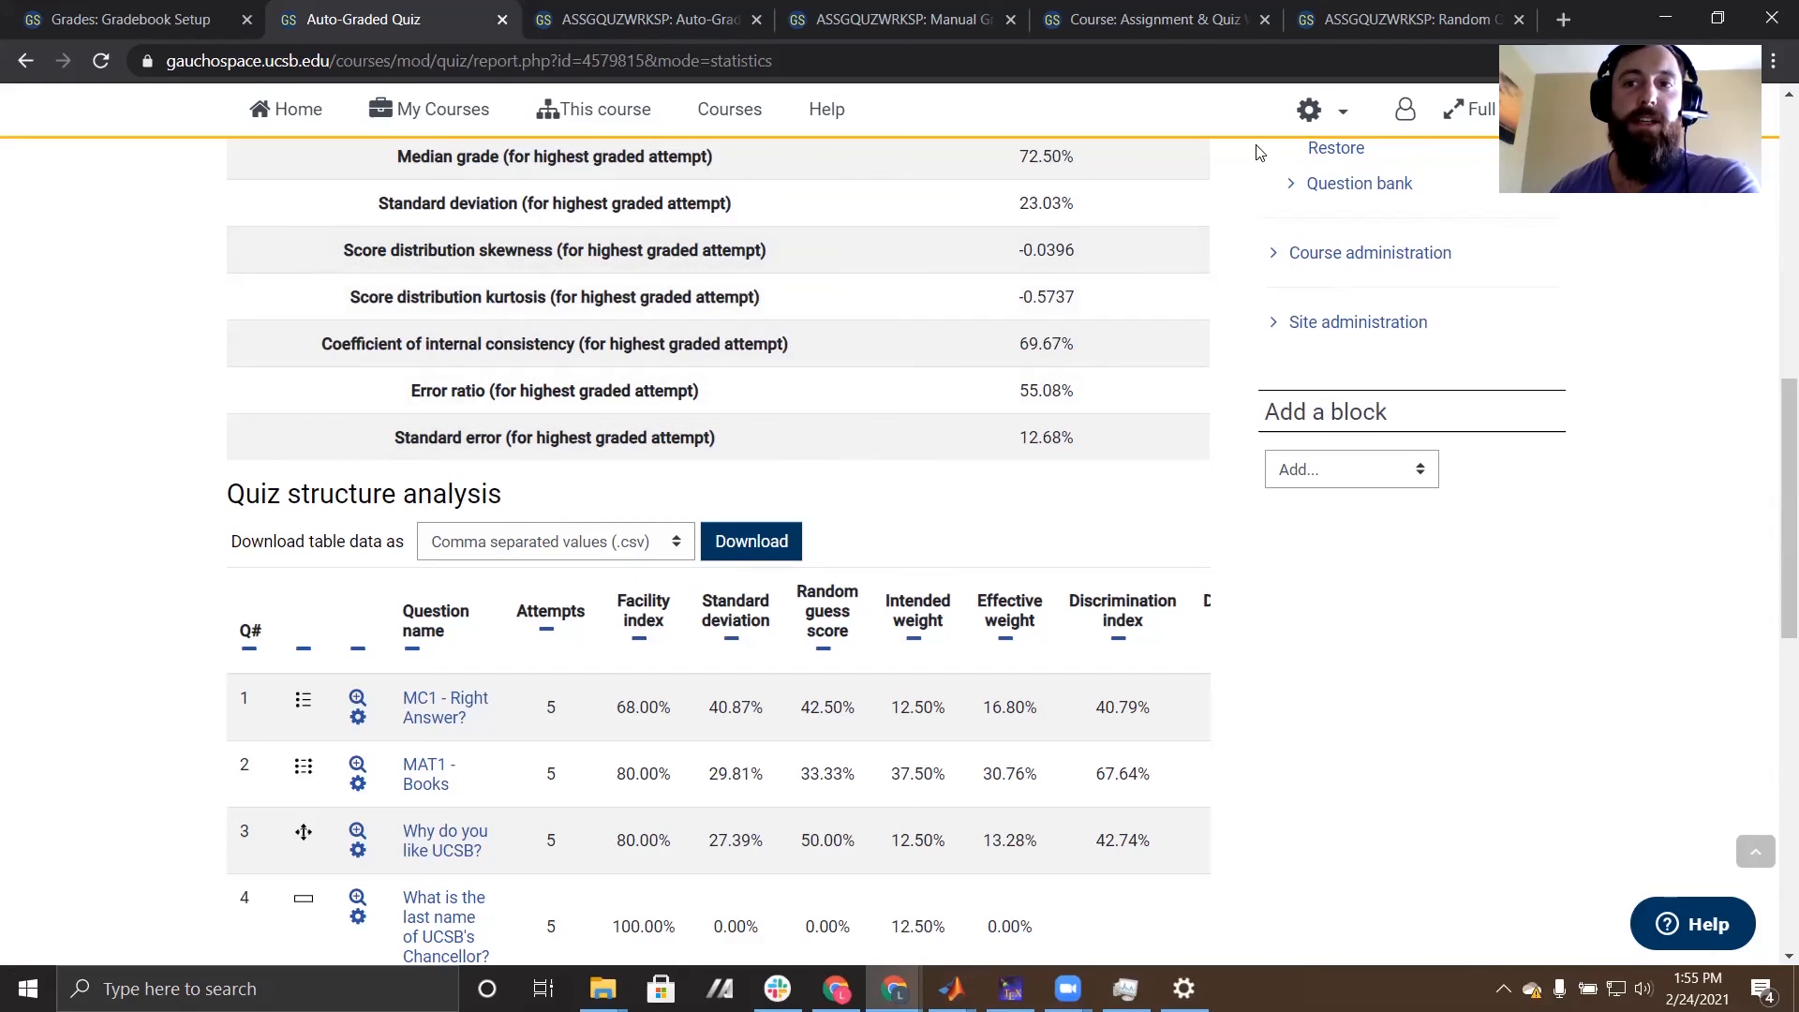
{"action": "scroll", "coordinate": [145, 415], "scroll_direction": "down", "scroll_amount": 4}
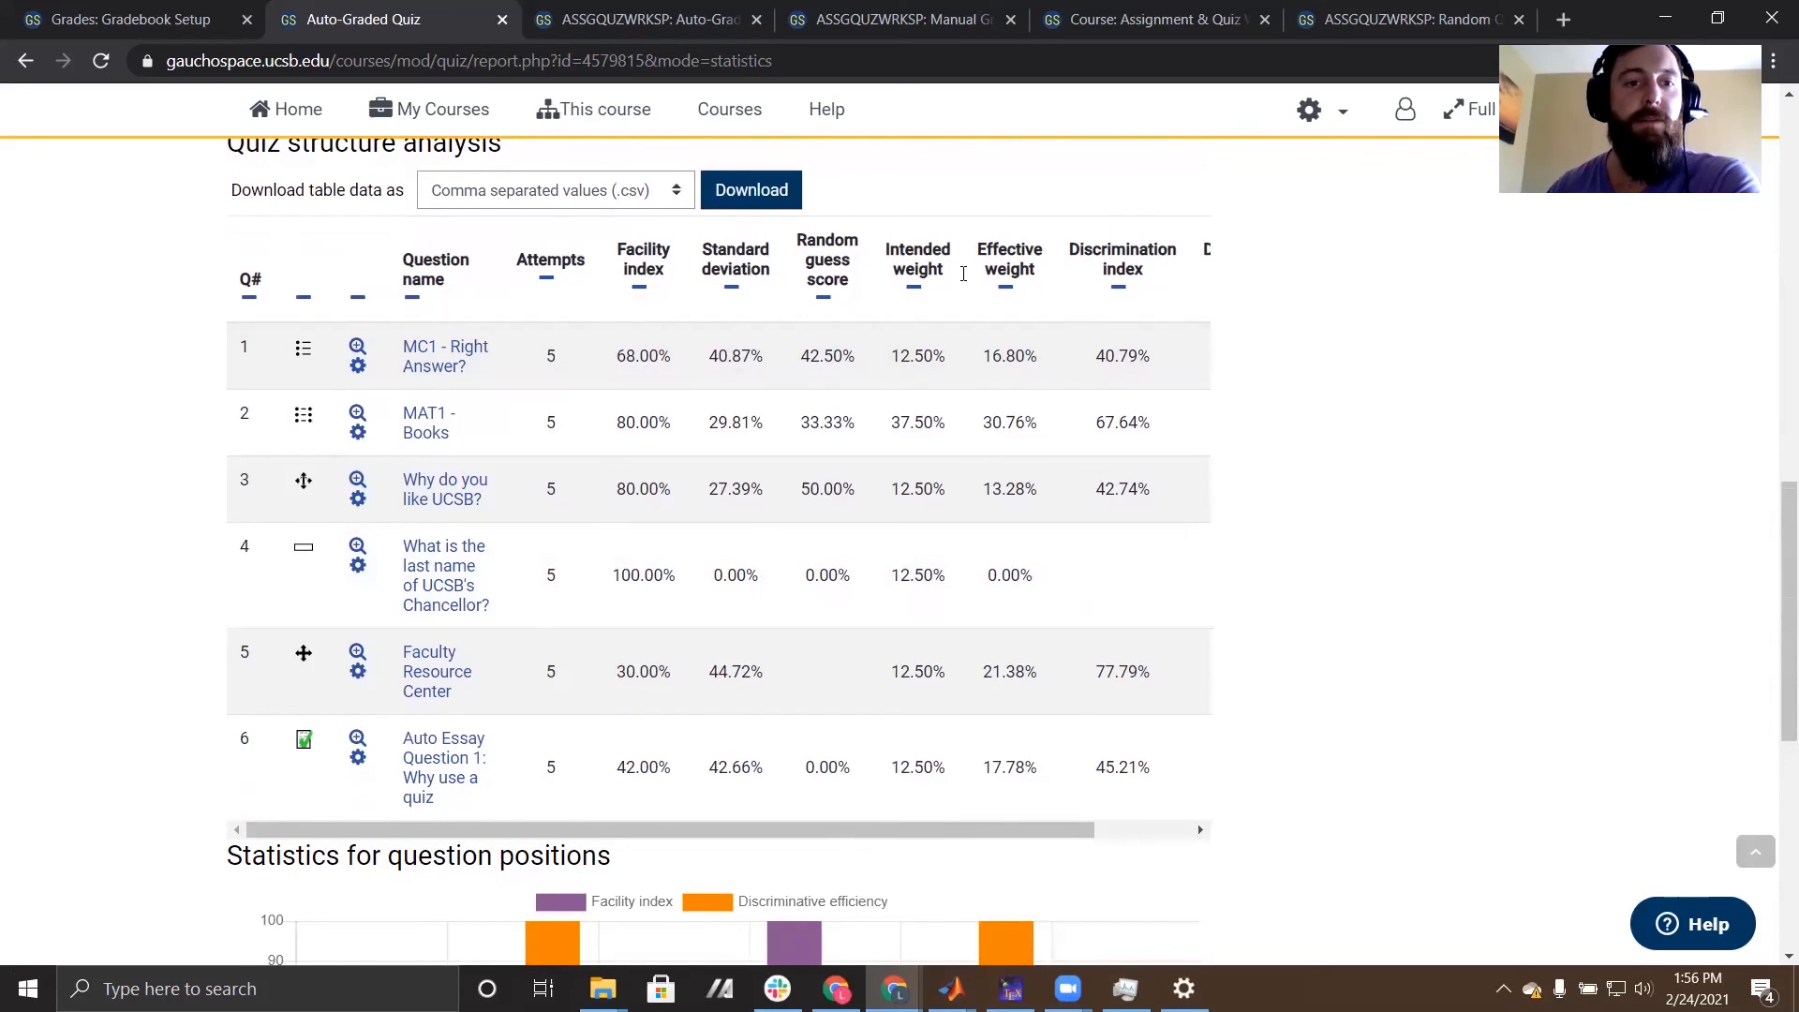
- Examine the discrimination index and discriminative efficiency columns and the facility index bars in the question positions chart
{"action": "scroll", "coordinate": [109, 398], "scroll_direction": "up", "scroll_amount": 1}
{"action": "scroll", "coordinate": [187, 429], "scroll_direction": "down", "scroll_amount": 1}
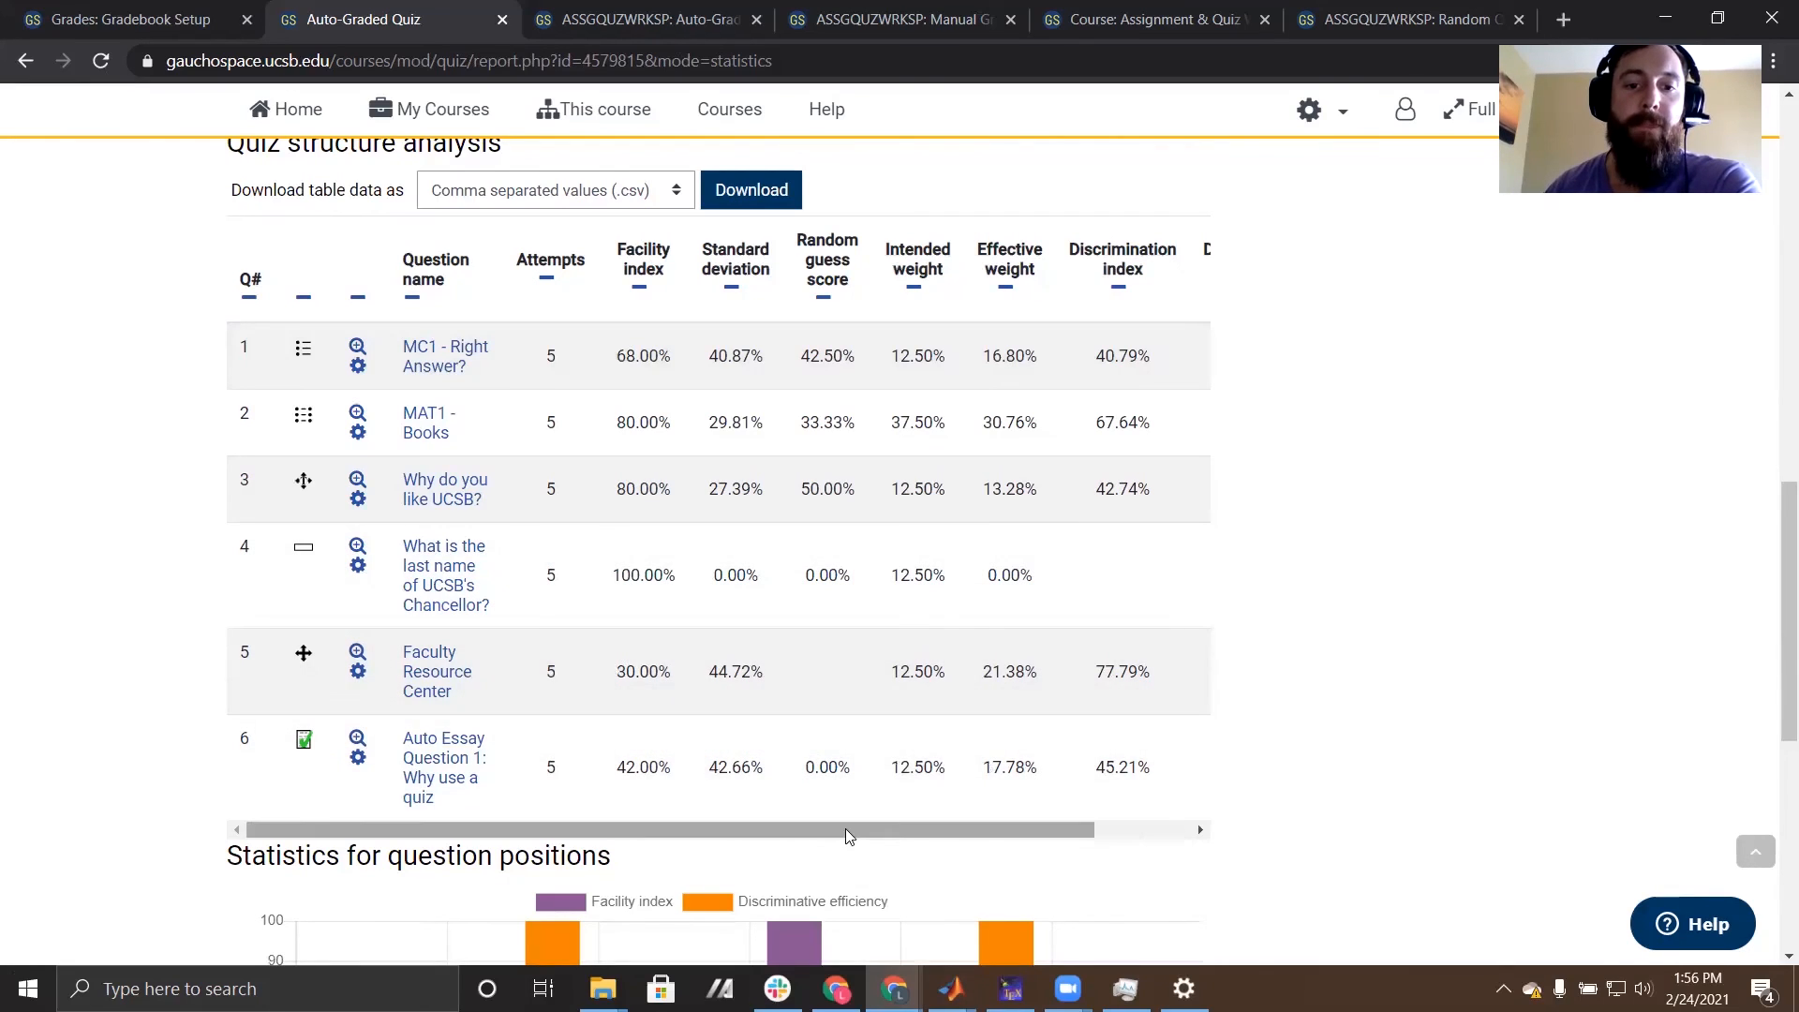
{"action": "scroll", "coordinate": [834, 830], "scroll_direction": "right", "scroll_amount": 3}
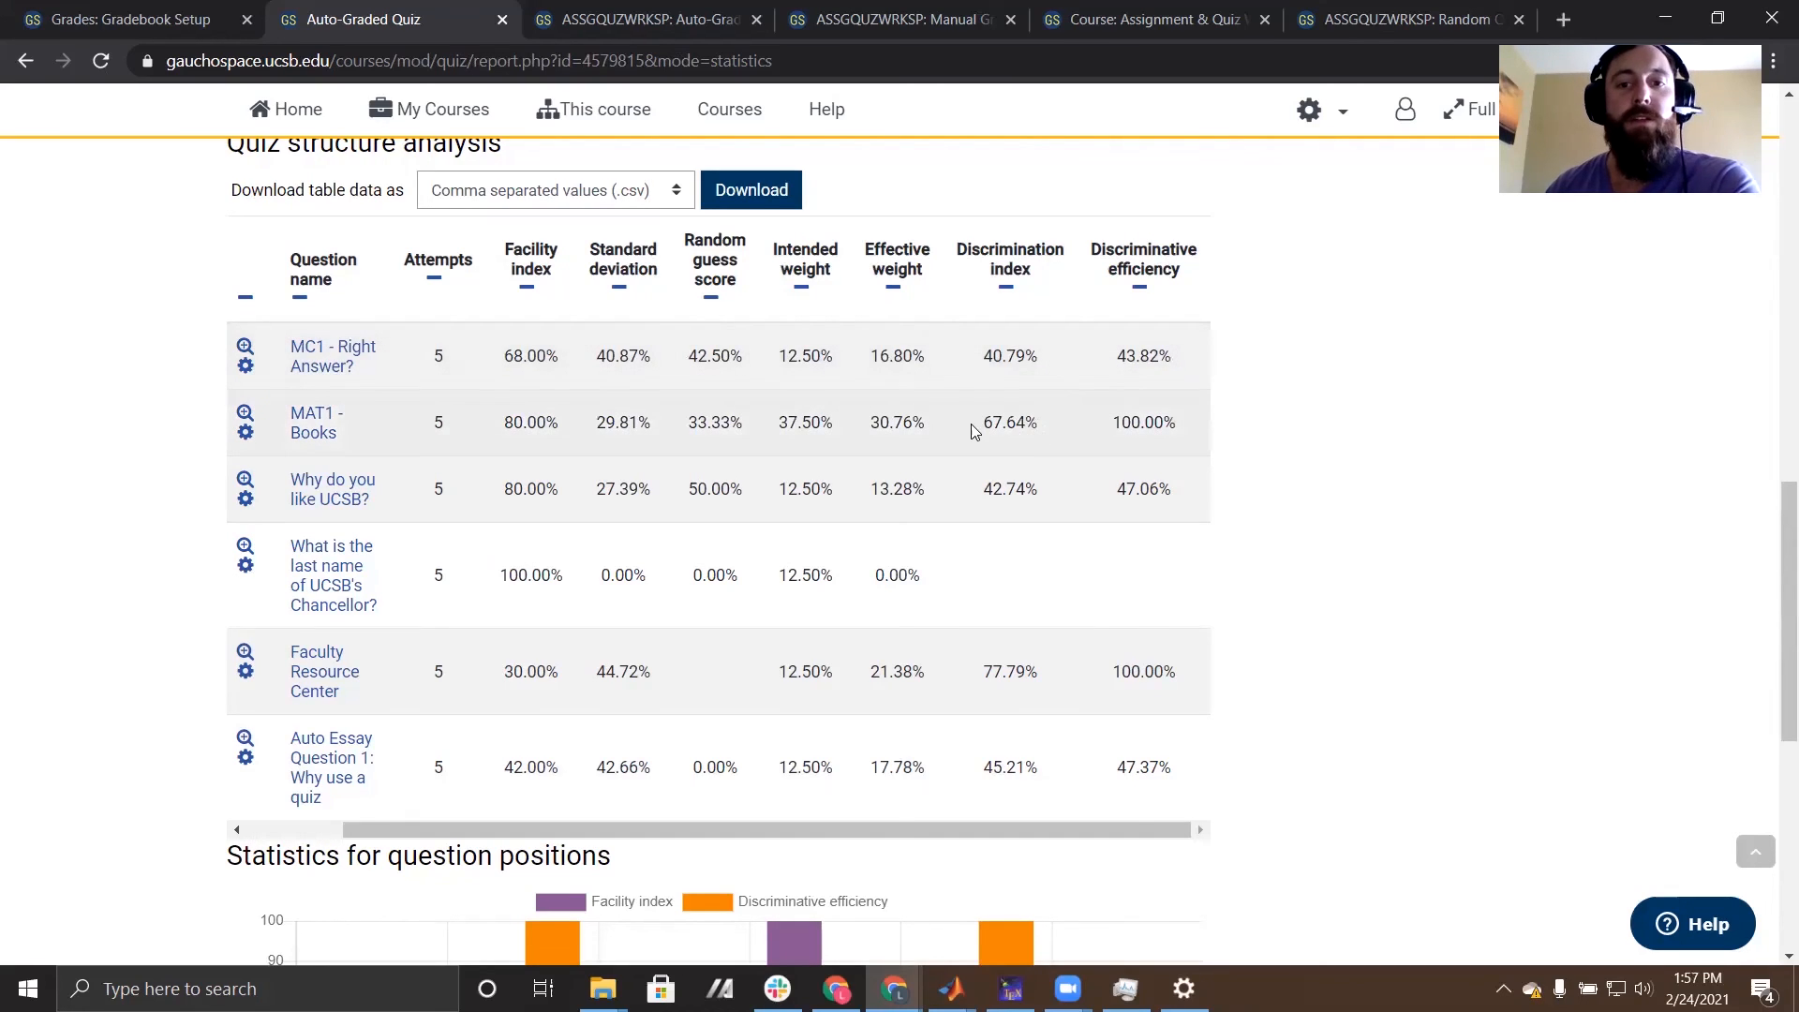
{"action": "scroll", "coordinate": [1380, 610], "scroll_direction": "down", "scroll_amount": 5}
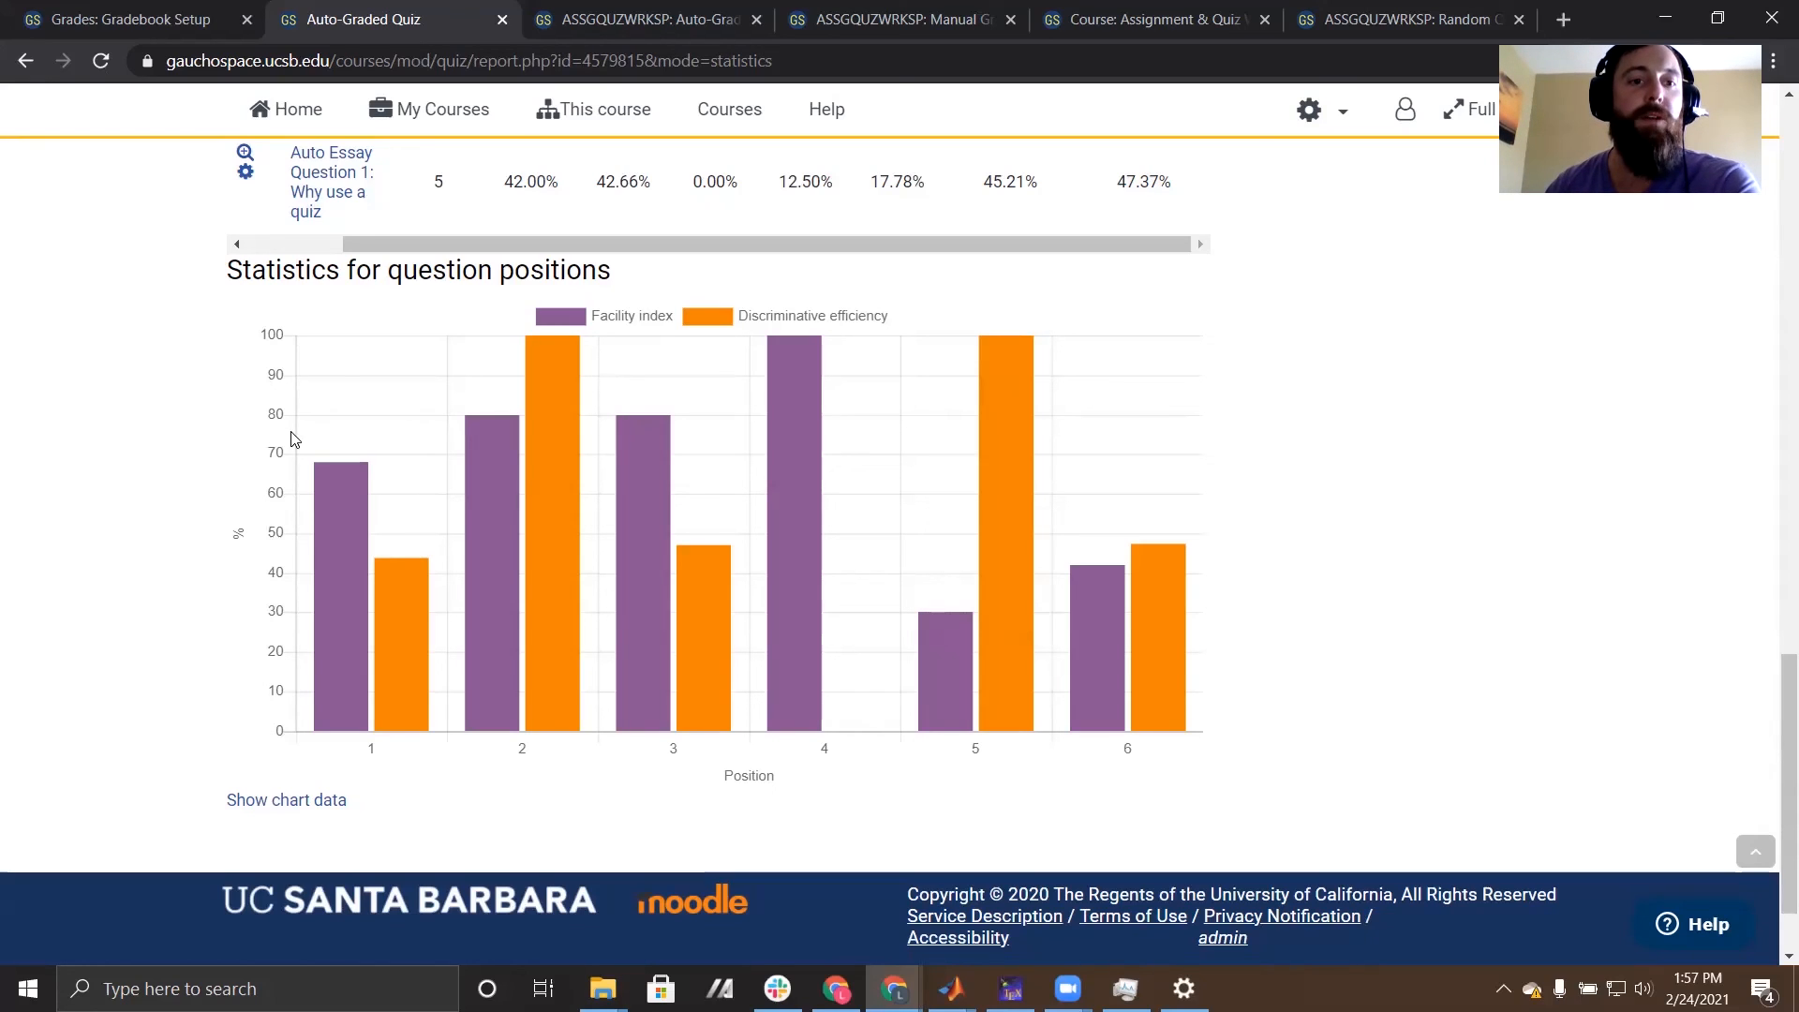
{"action": "mouse_move", "coordinate": [344, 549]}
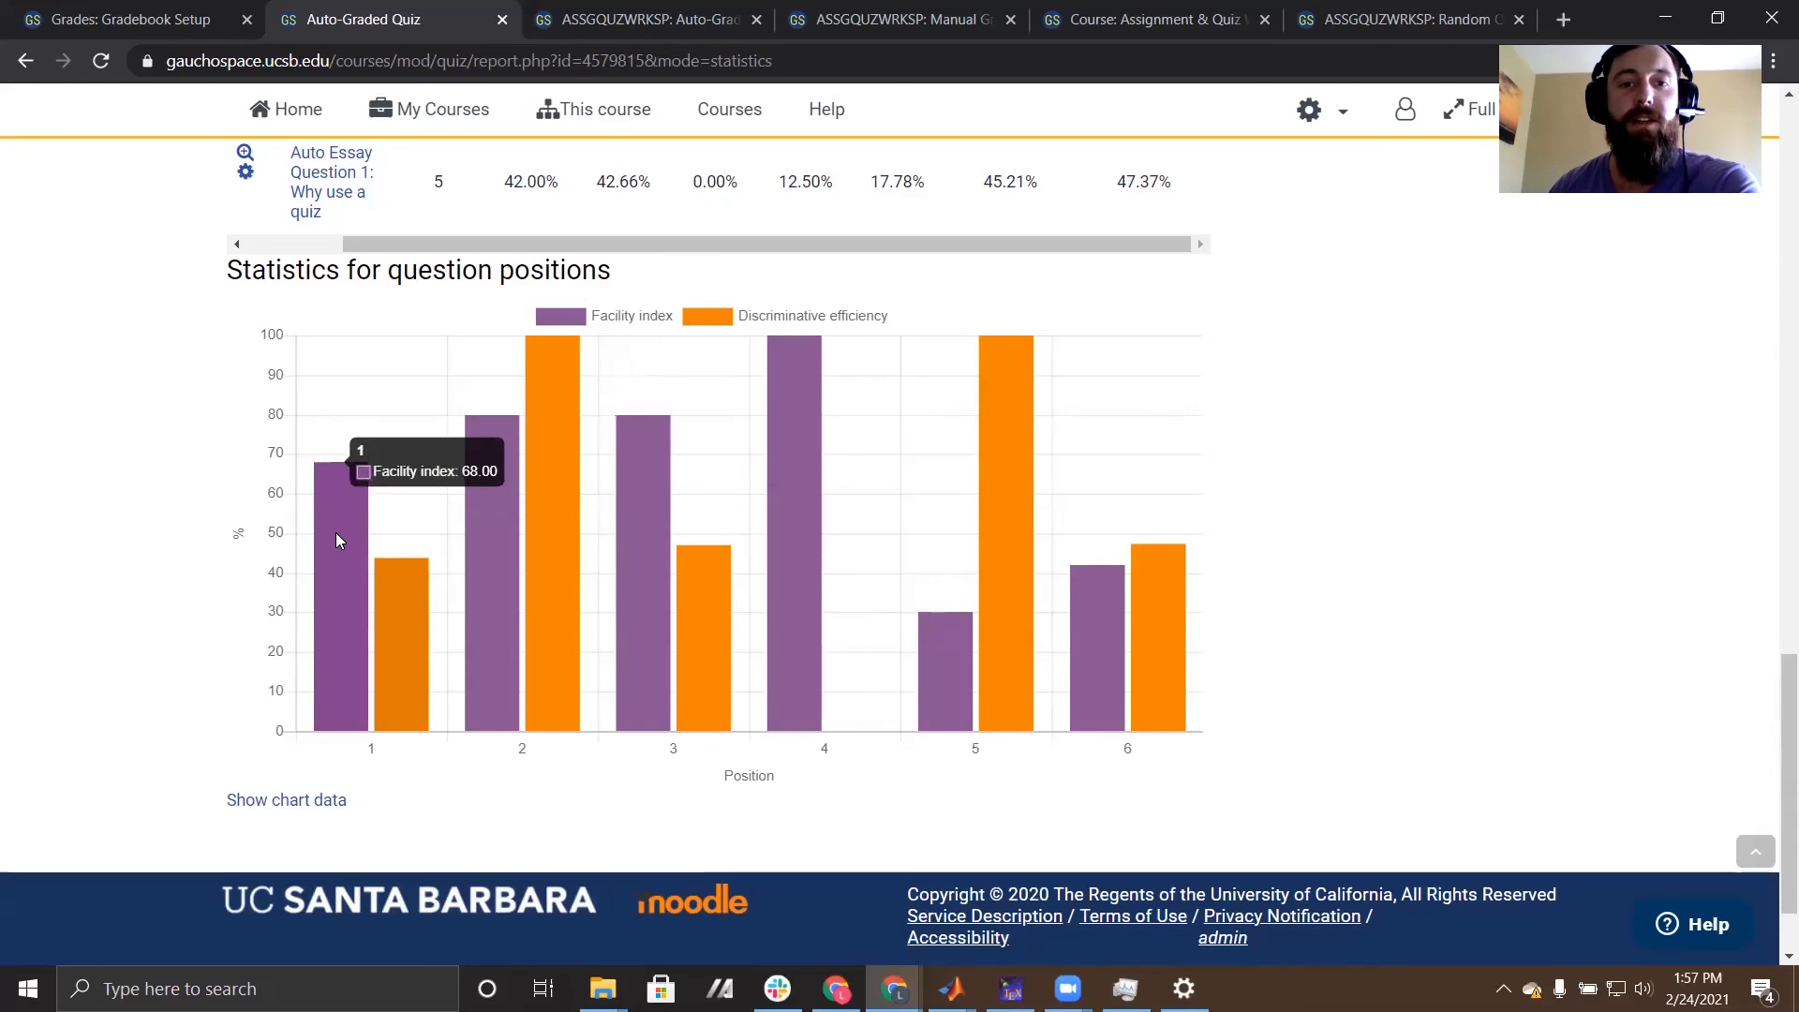
{"action": "mouse_move", "coordinate": [553, 459]}
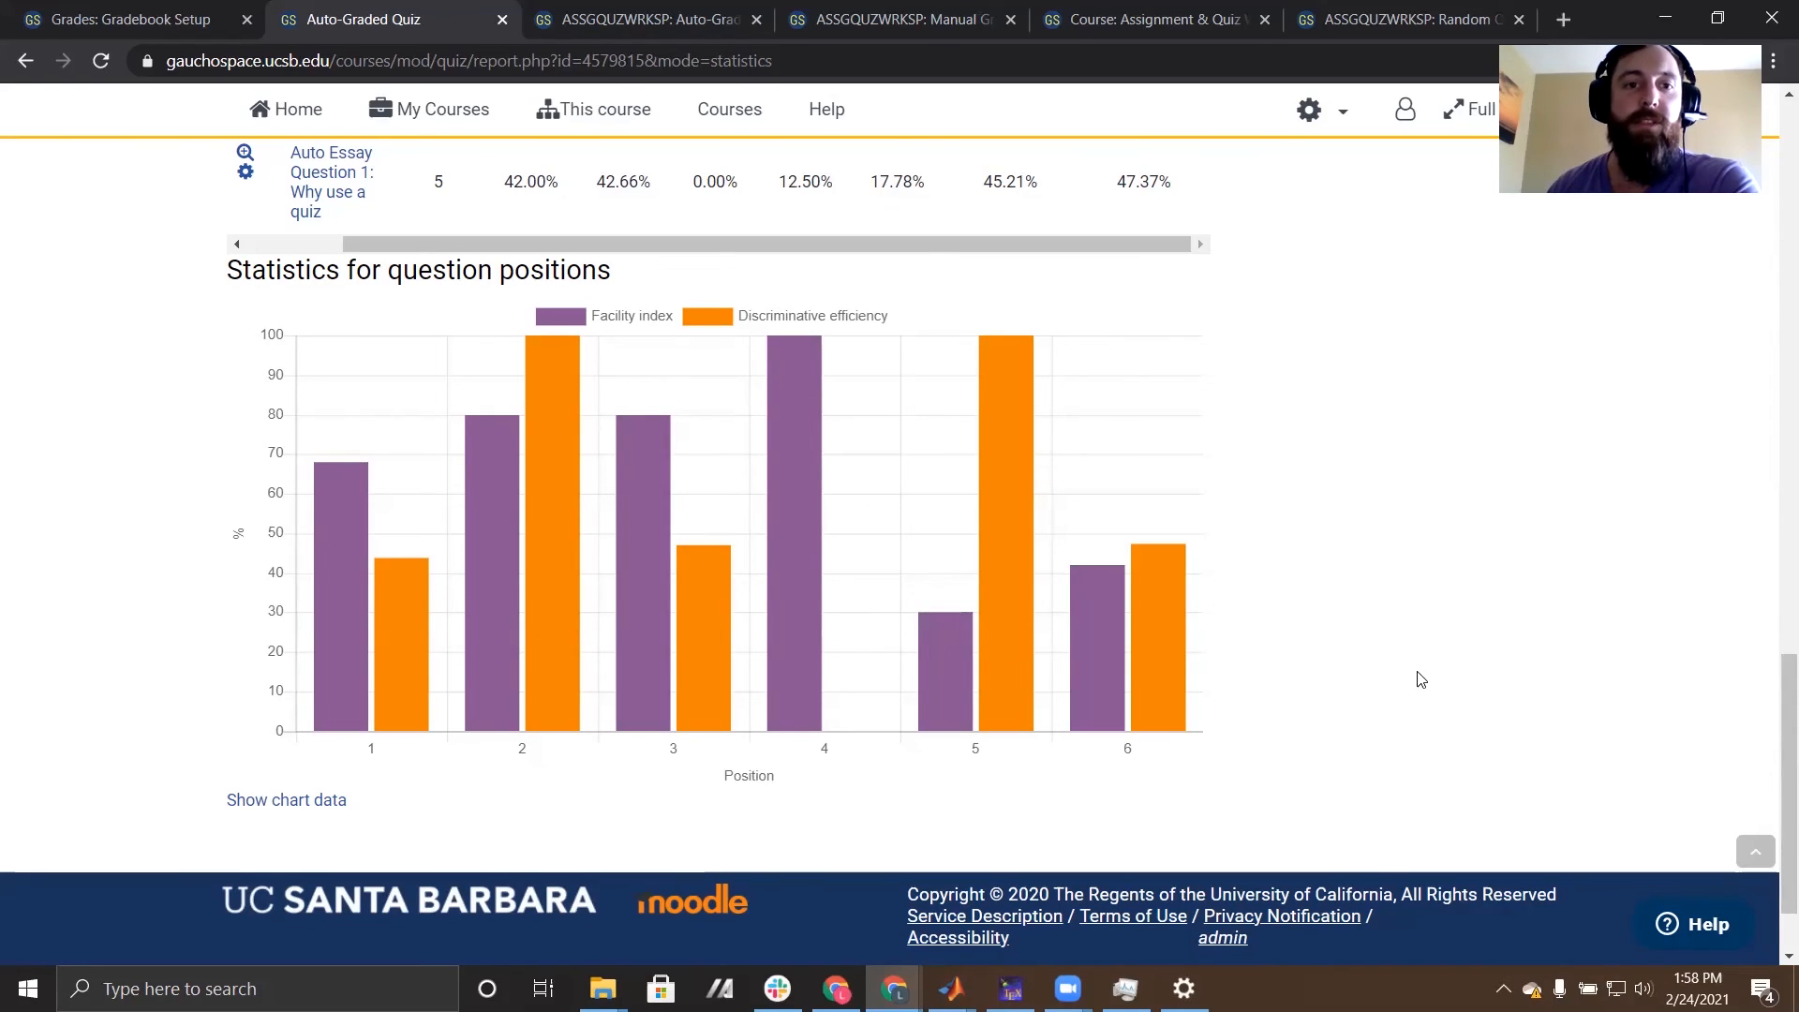
- Return to the ASSGQUZWRKSP course and open the Random Question Statistics Quiz from its Quizzes section
{"action": "scroll", "coordinate": [529, 480], "scroll_direction": "up", "scroll_amount": 1}
{"action": "scroll", "coordinate": [528, 480], "scroll_direction": "up", "scroll_amount": 15}
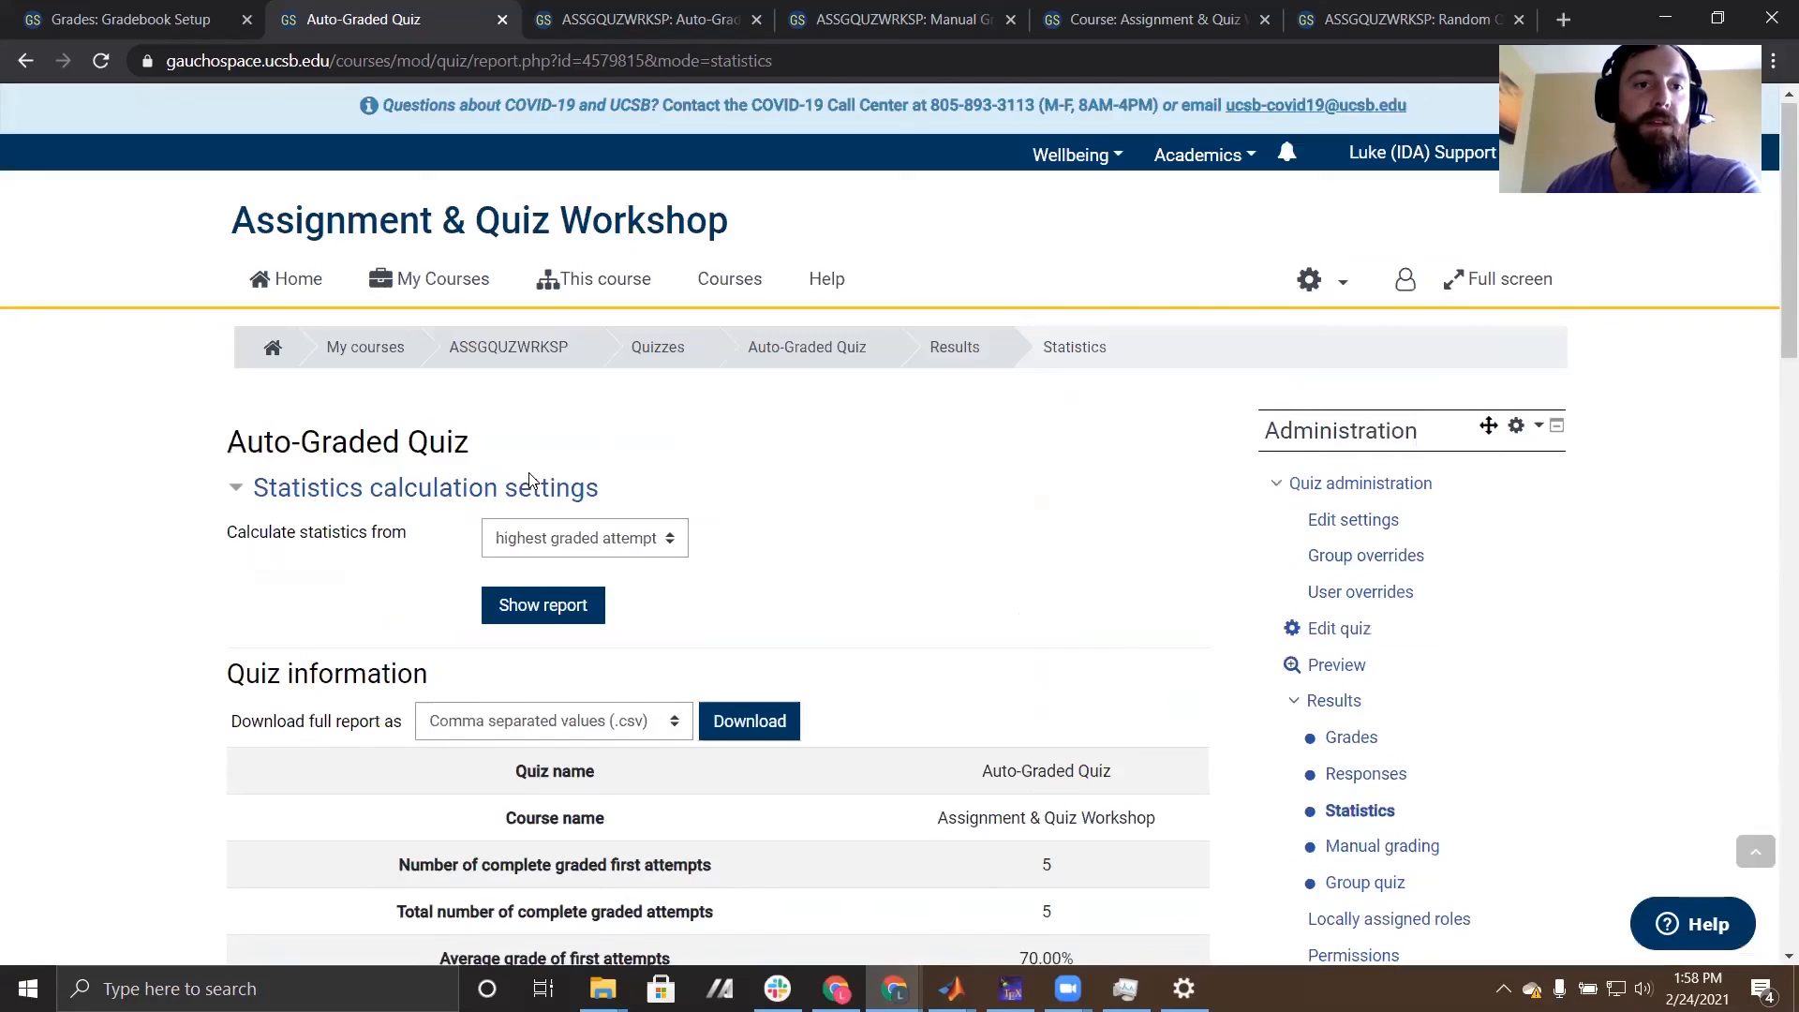
{"action": "left_click", "coordinate": [429, 281]}
{"action": "mouse_move", "coordinate": [450, 371]}
{"action": "left_click", "coordinate": [573, 413]}
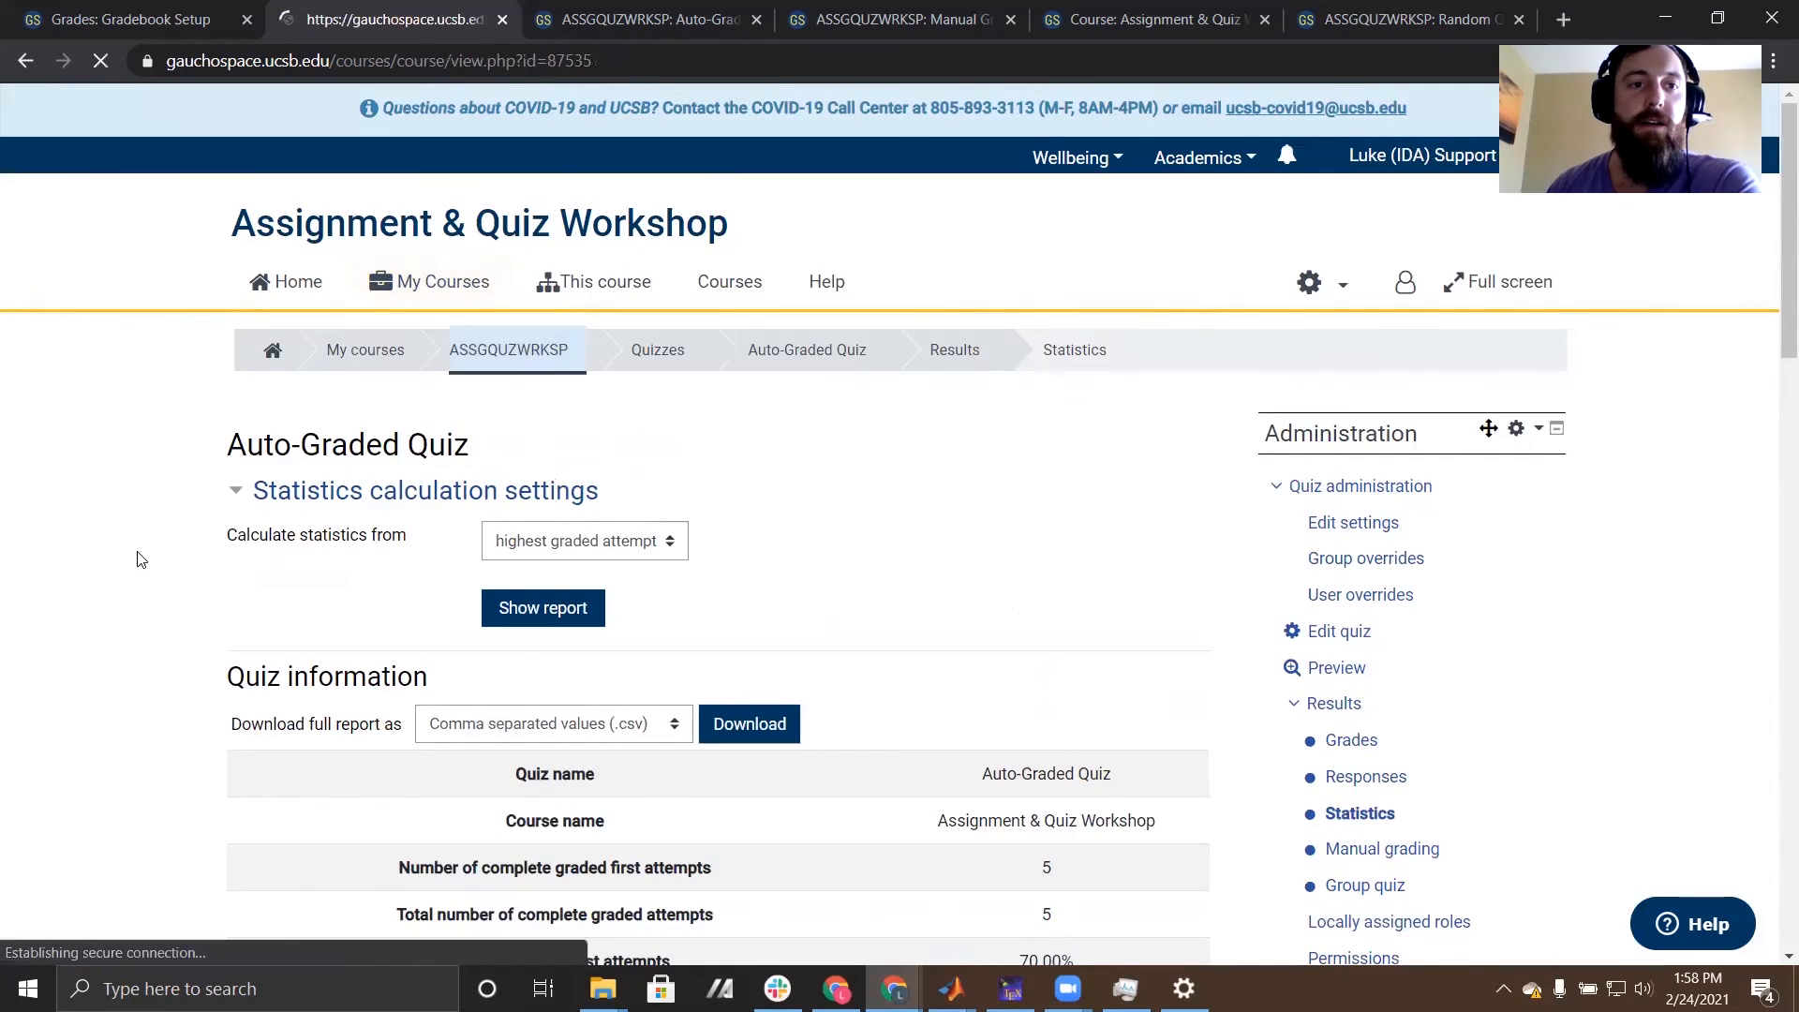
{"action": "scroll", "coordinate": [141, 560], "scroll_direction": "down", "scroll_amount": 7}
{"action": "scroll", "coordinate": [140, 559], "scroll_direction": "down", "scroll_amount": 6}
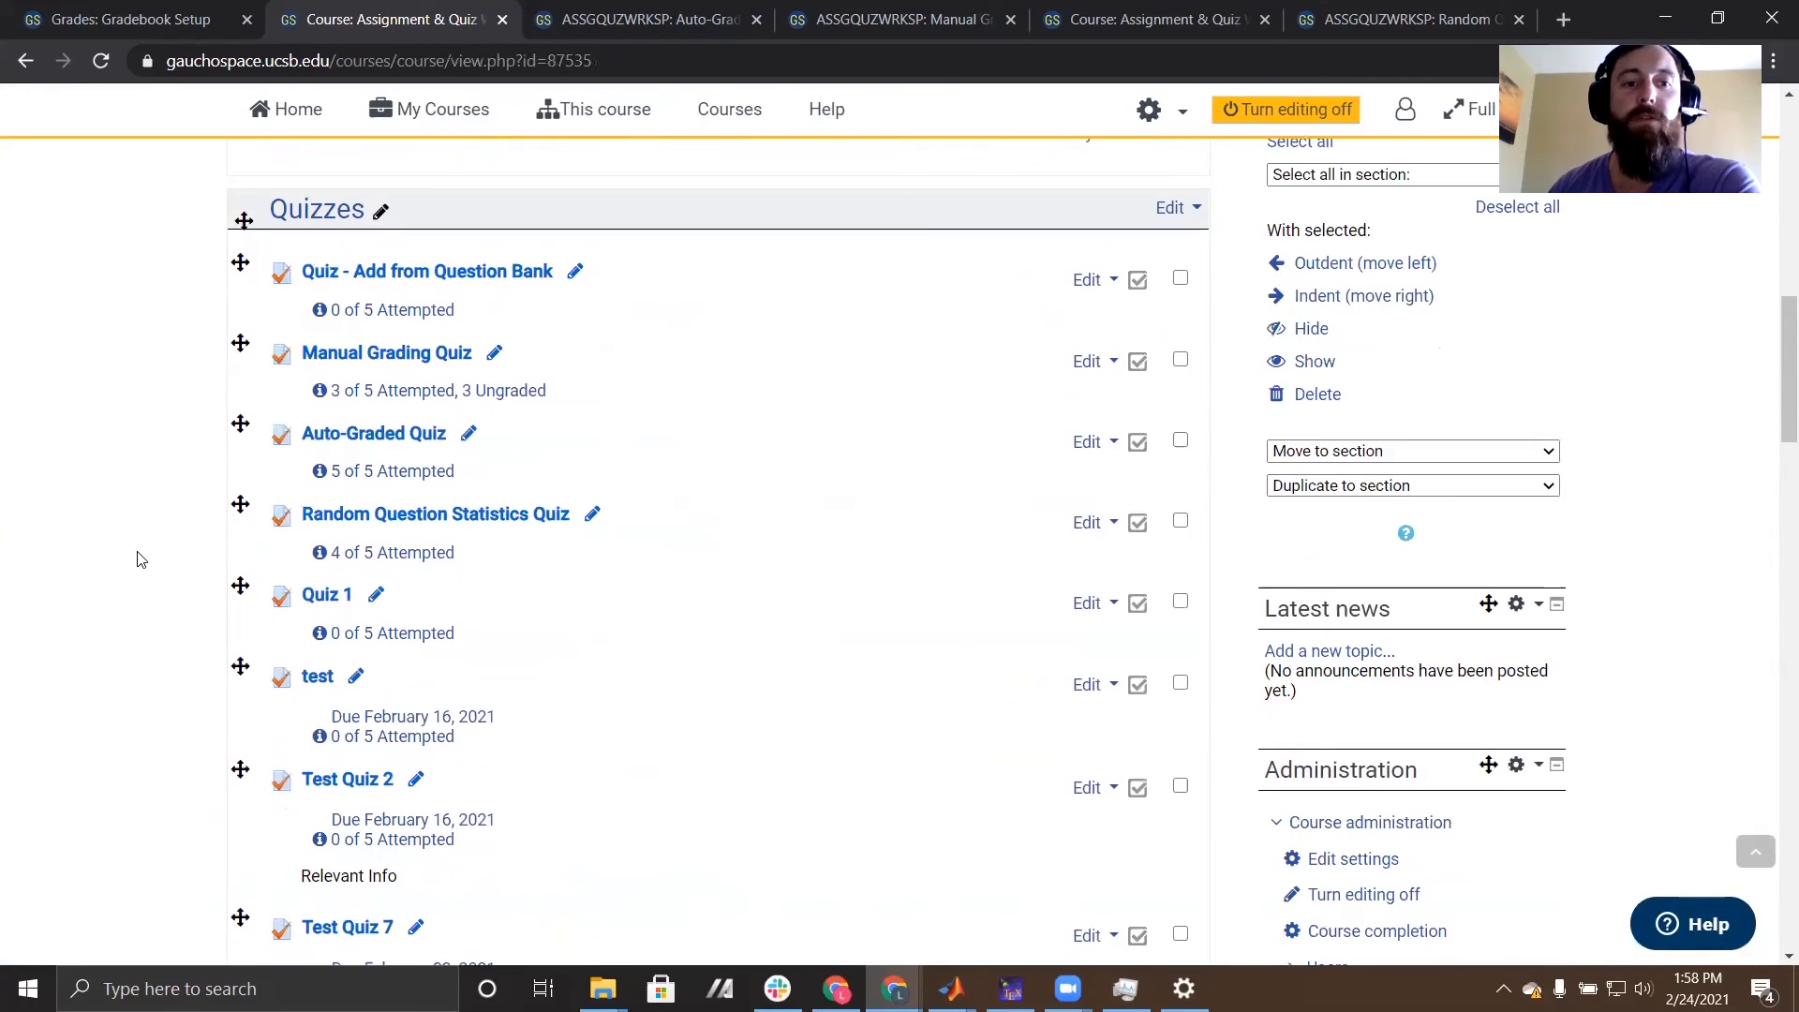
{"action": "left_click", "coordinate": [466, 518]}
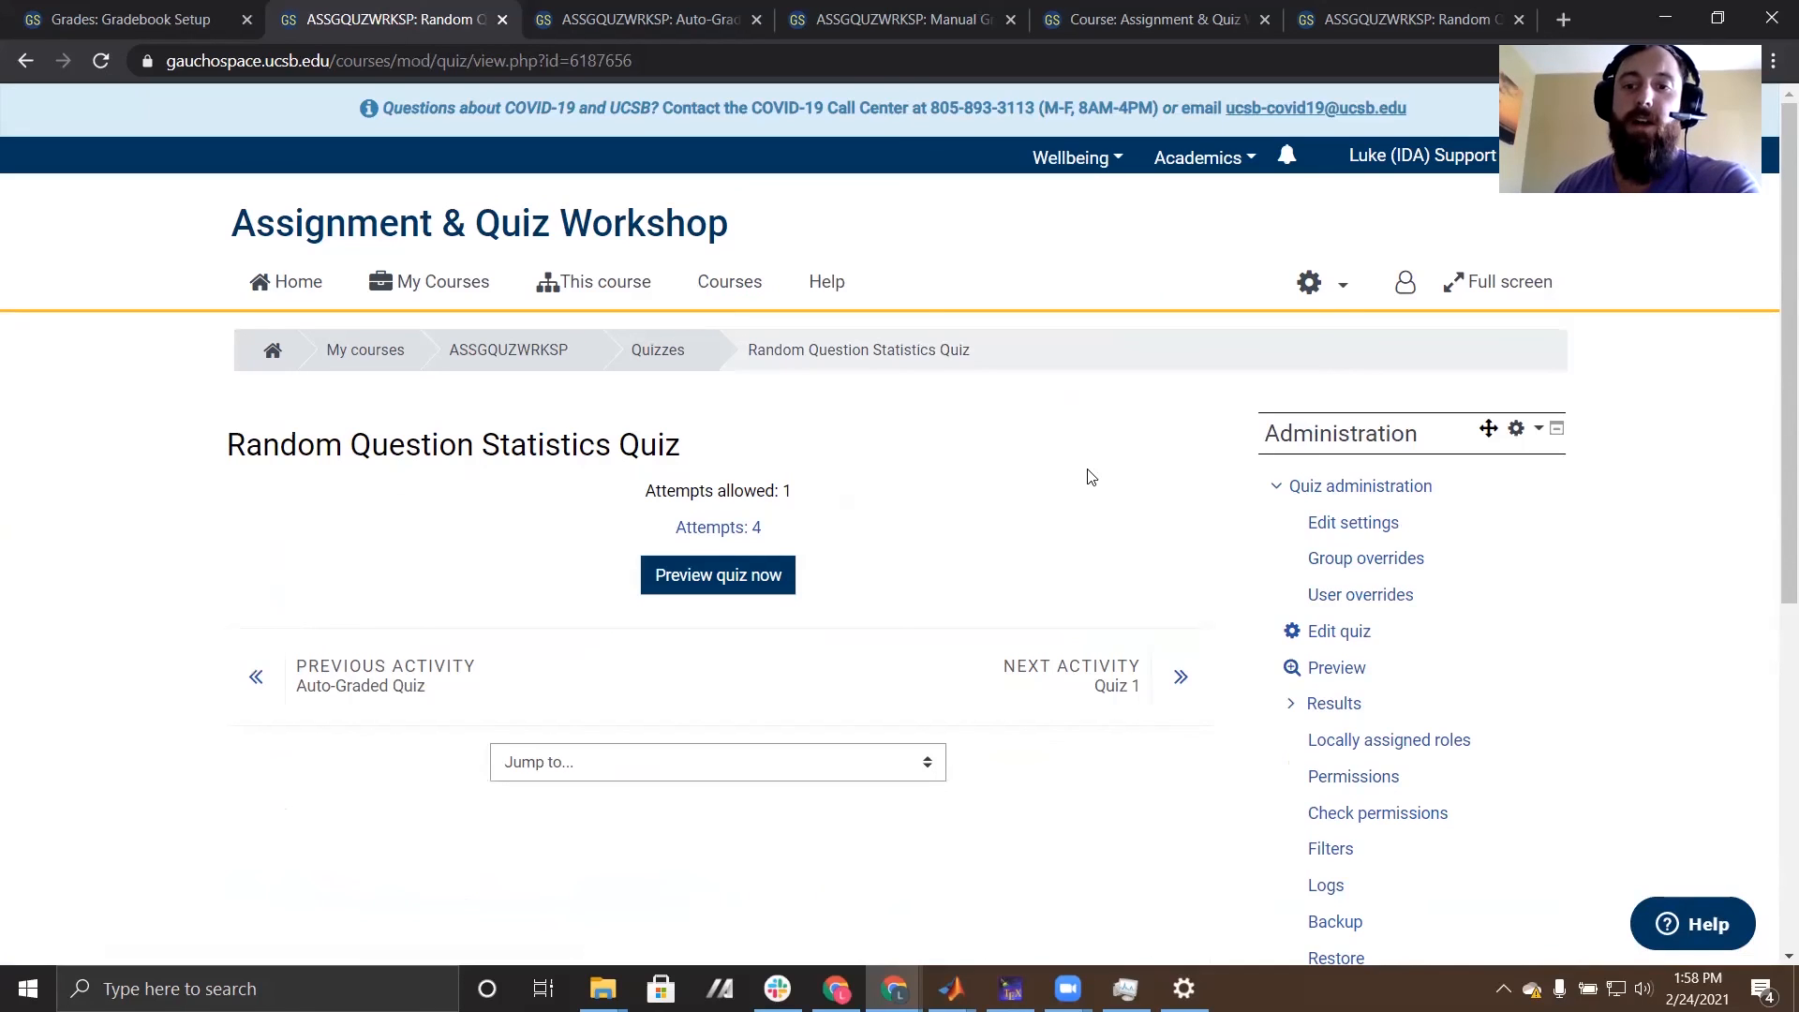
- Open the Statistics results report for the Random Question Statistics Quiz
{"action": "scroll", "coordinate": [1090, 477], "scroll_direction": "down", "scroll_amount": 1}
{"action": "left_click", "coordinate": [1291, 588]}
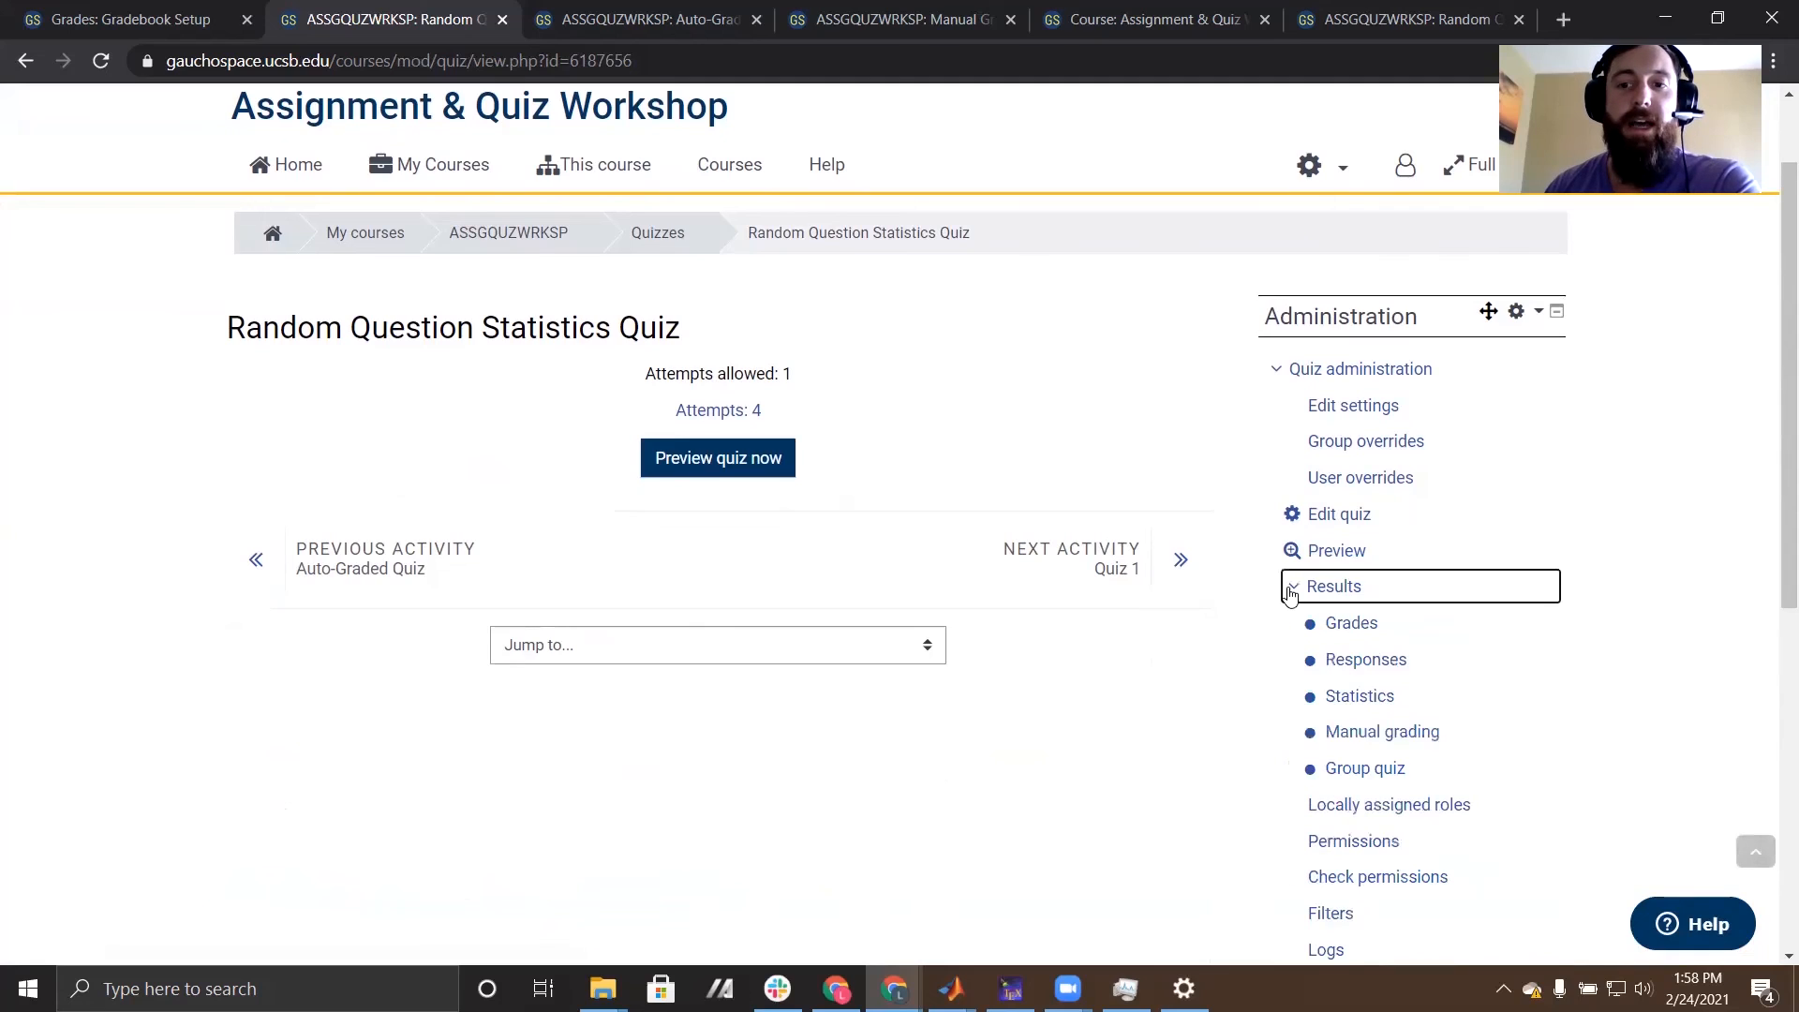
{"action": "left_click", "coordinate": [1364, 700]}
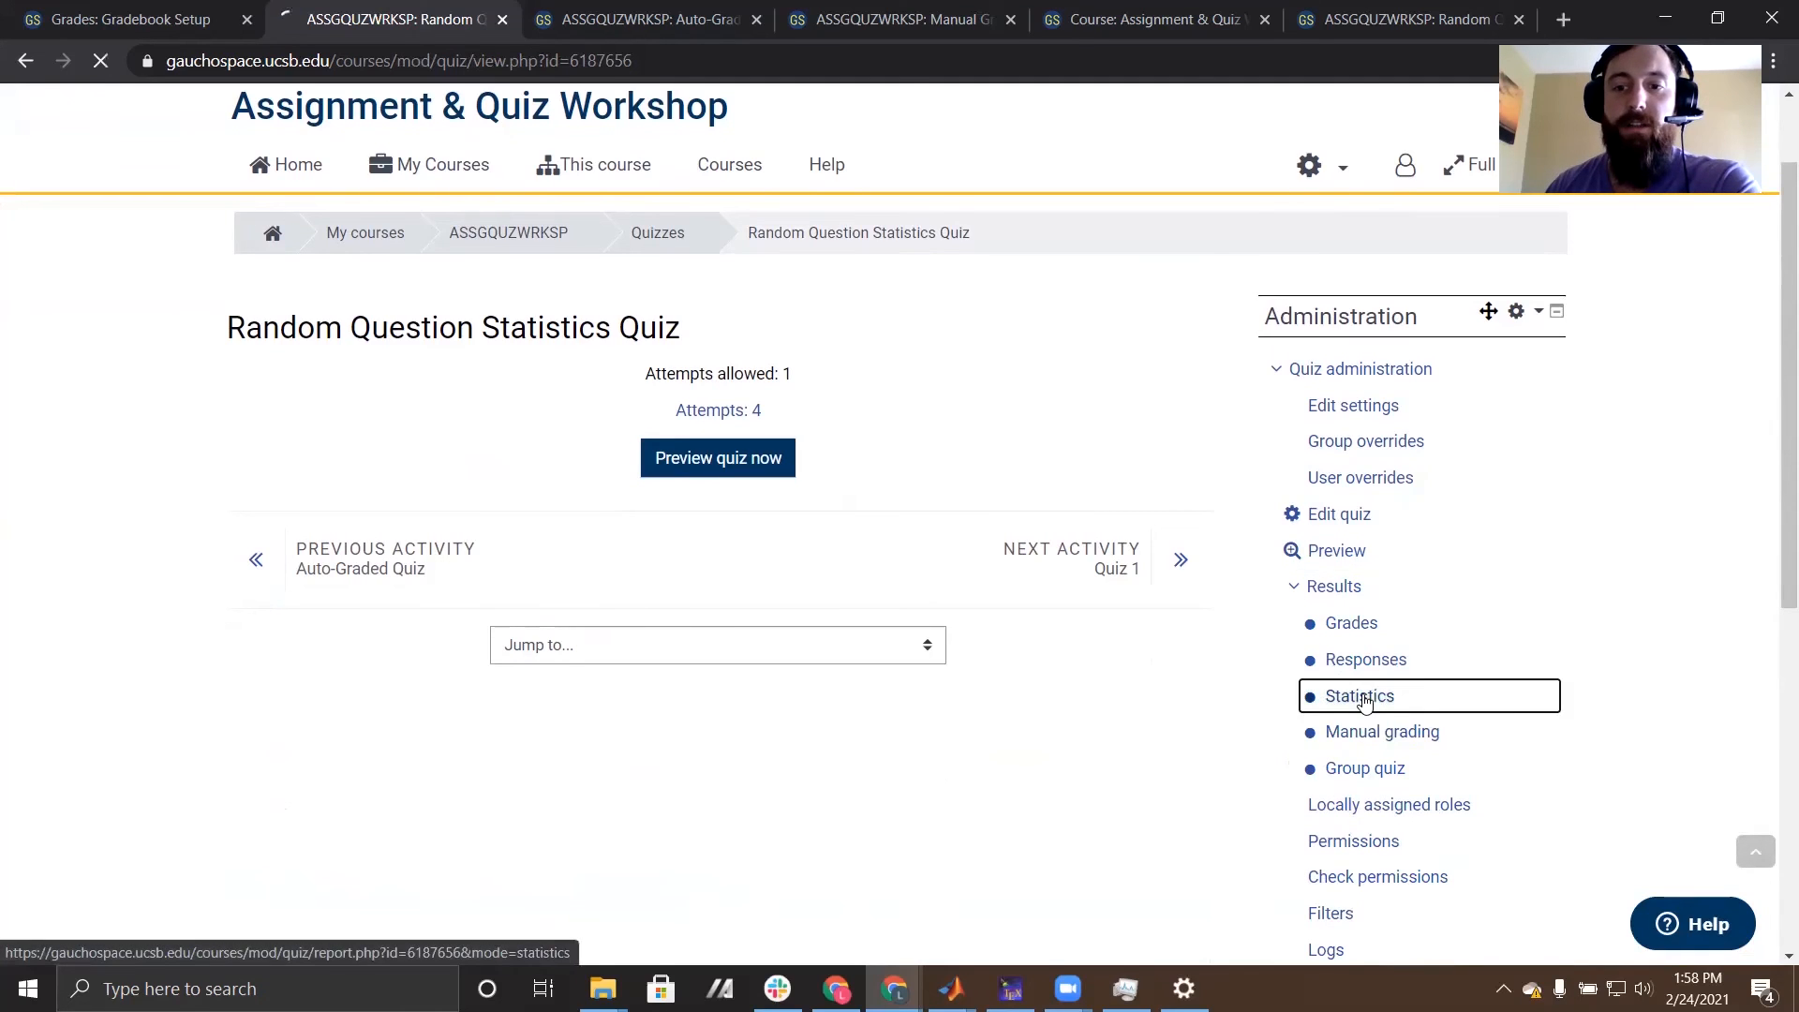
- View the details behind random question 4's range of statistics and review the structural analysis of its individual questions
{"action": "scroll", "coordinate": [38, 619], "scroll_direction": "down", "scroll_amount": 6}
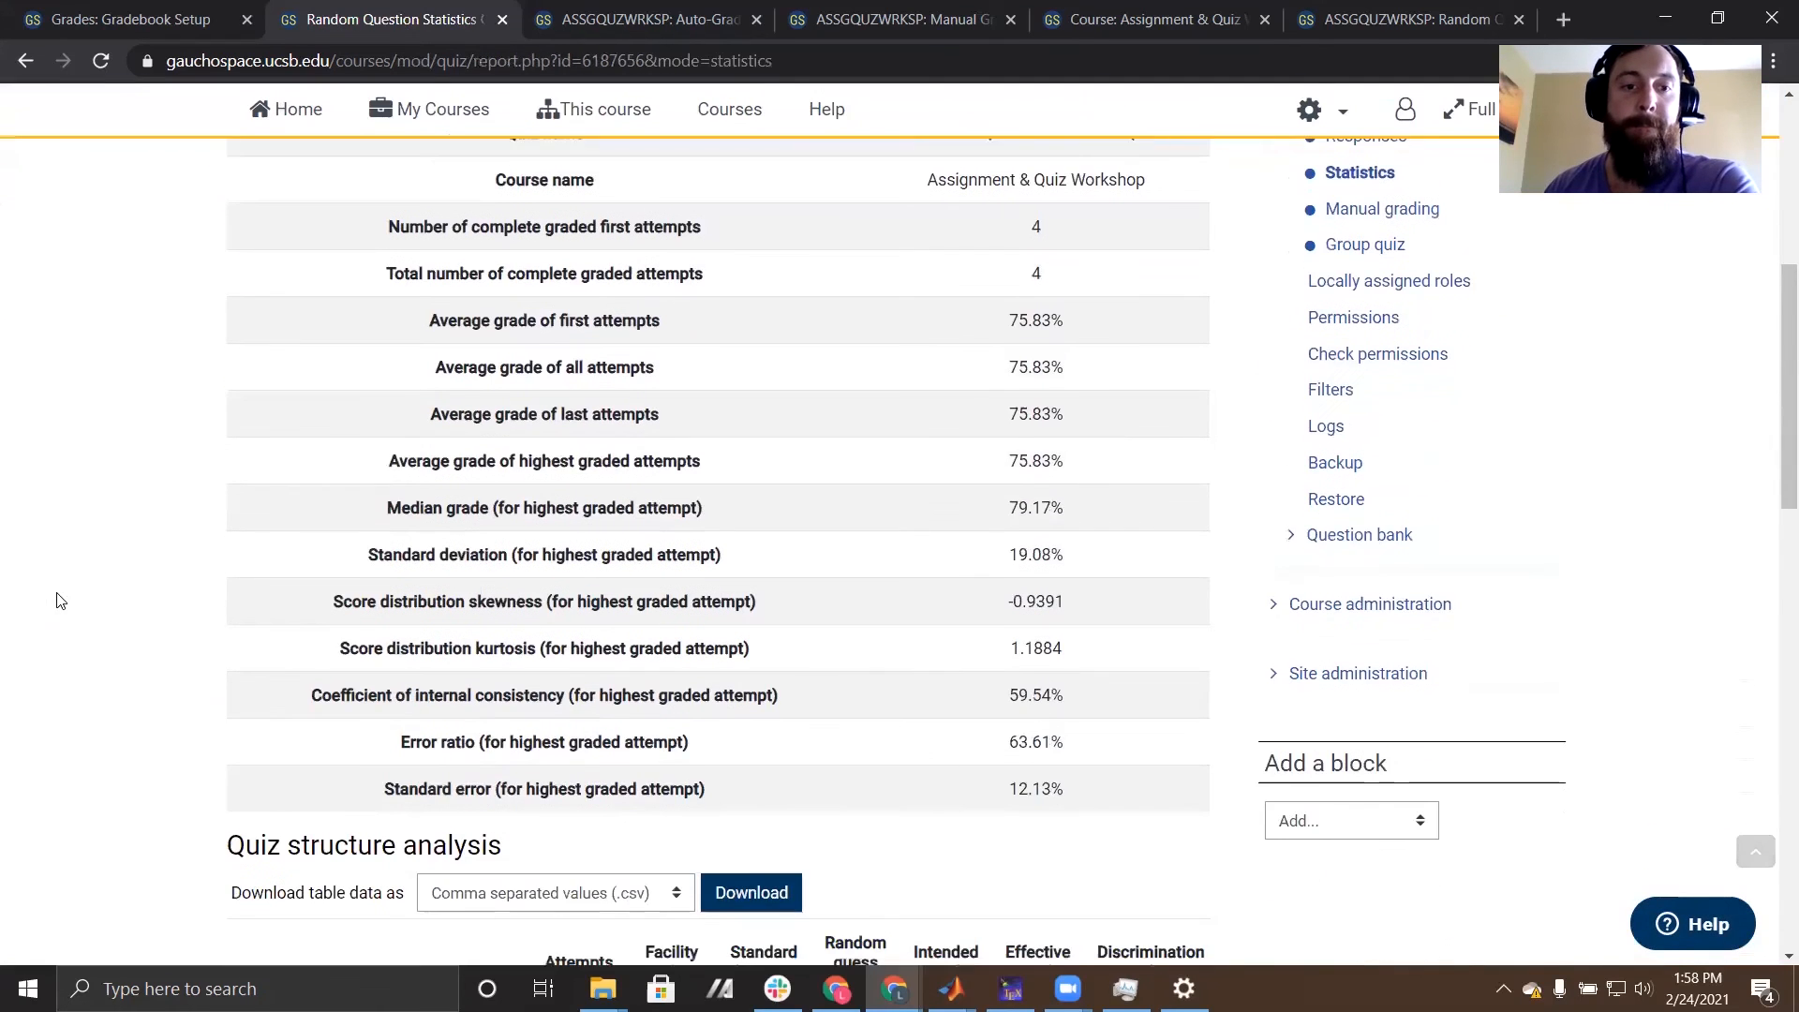
{"action": "scroll", "coordinate": [59, 600], "scroll_direction": "down", "scroll_amount": 8}
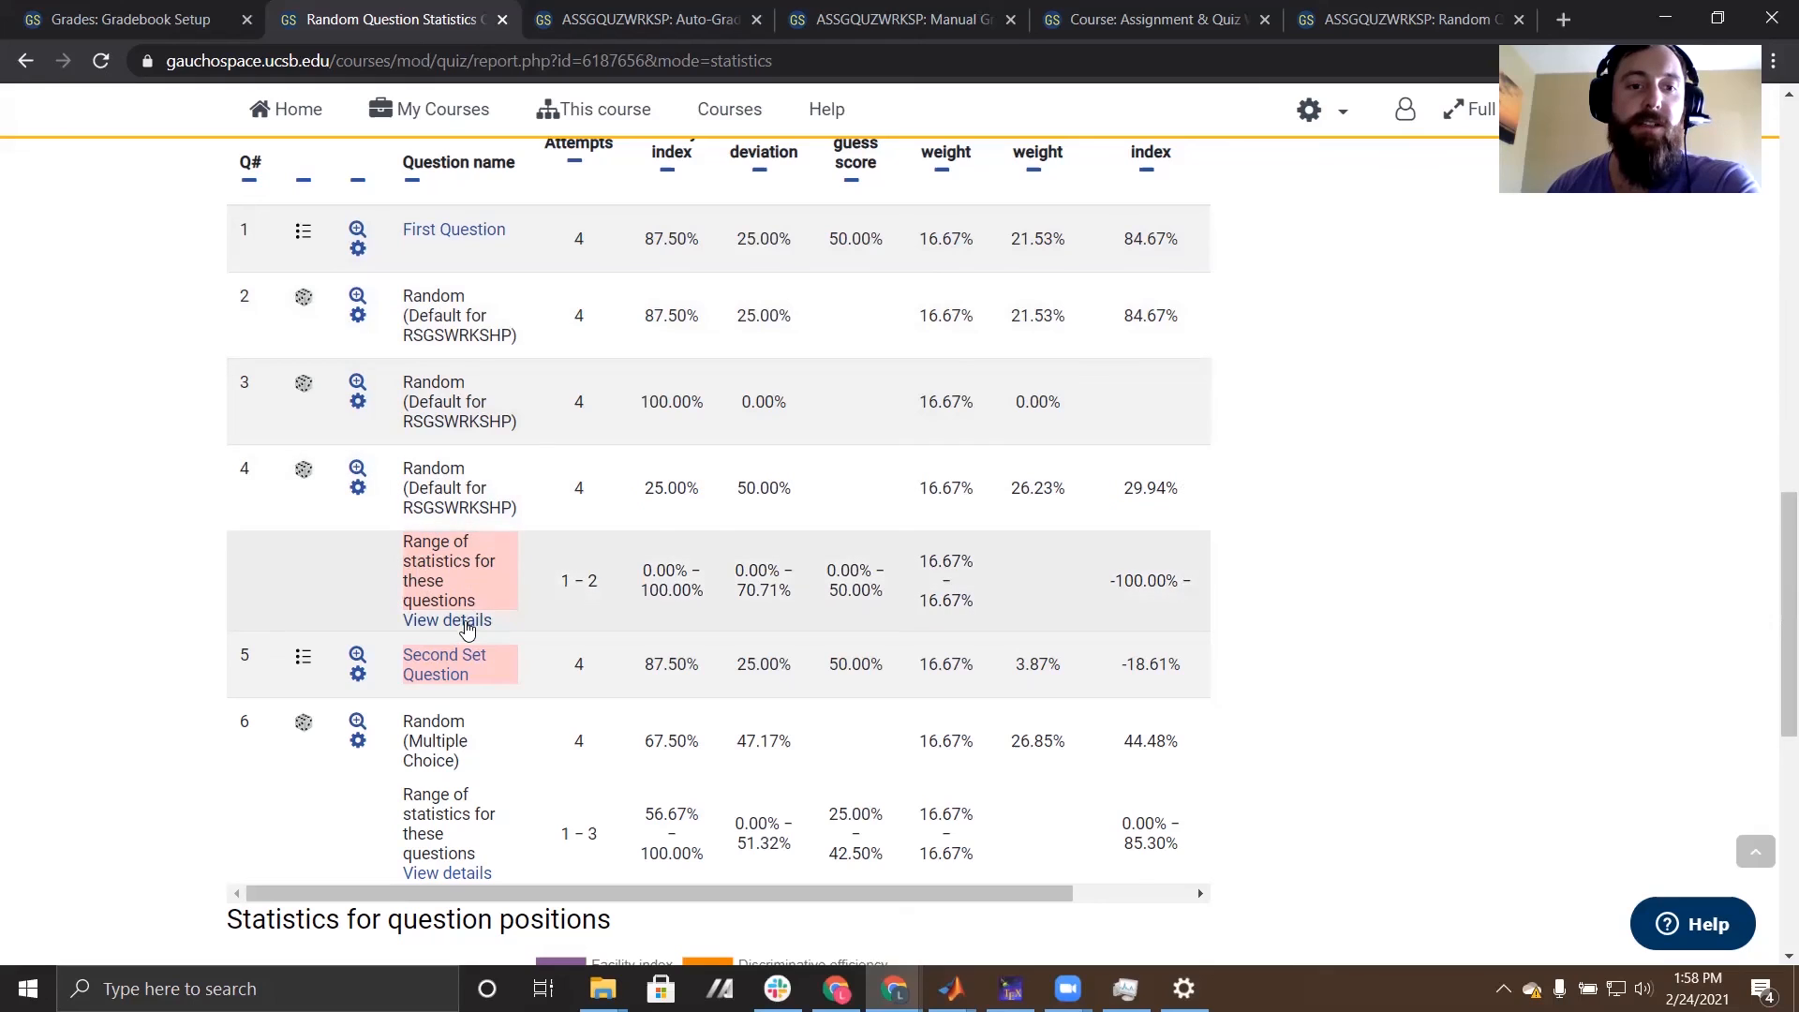
{"action": "left_click", "coordinate": [452, 626]}
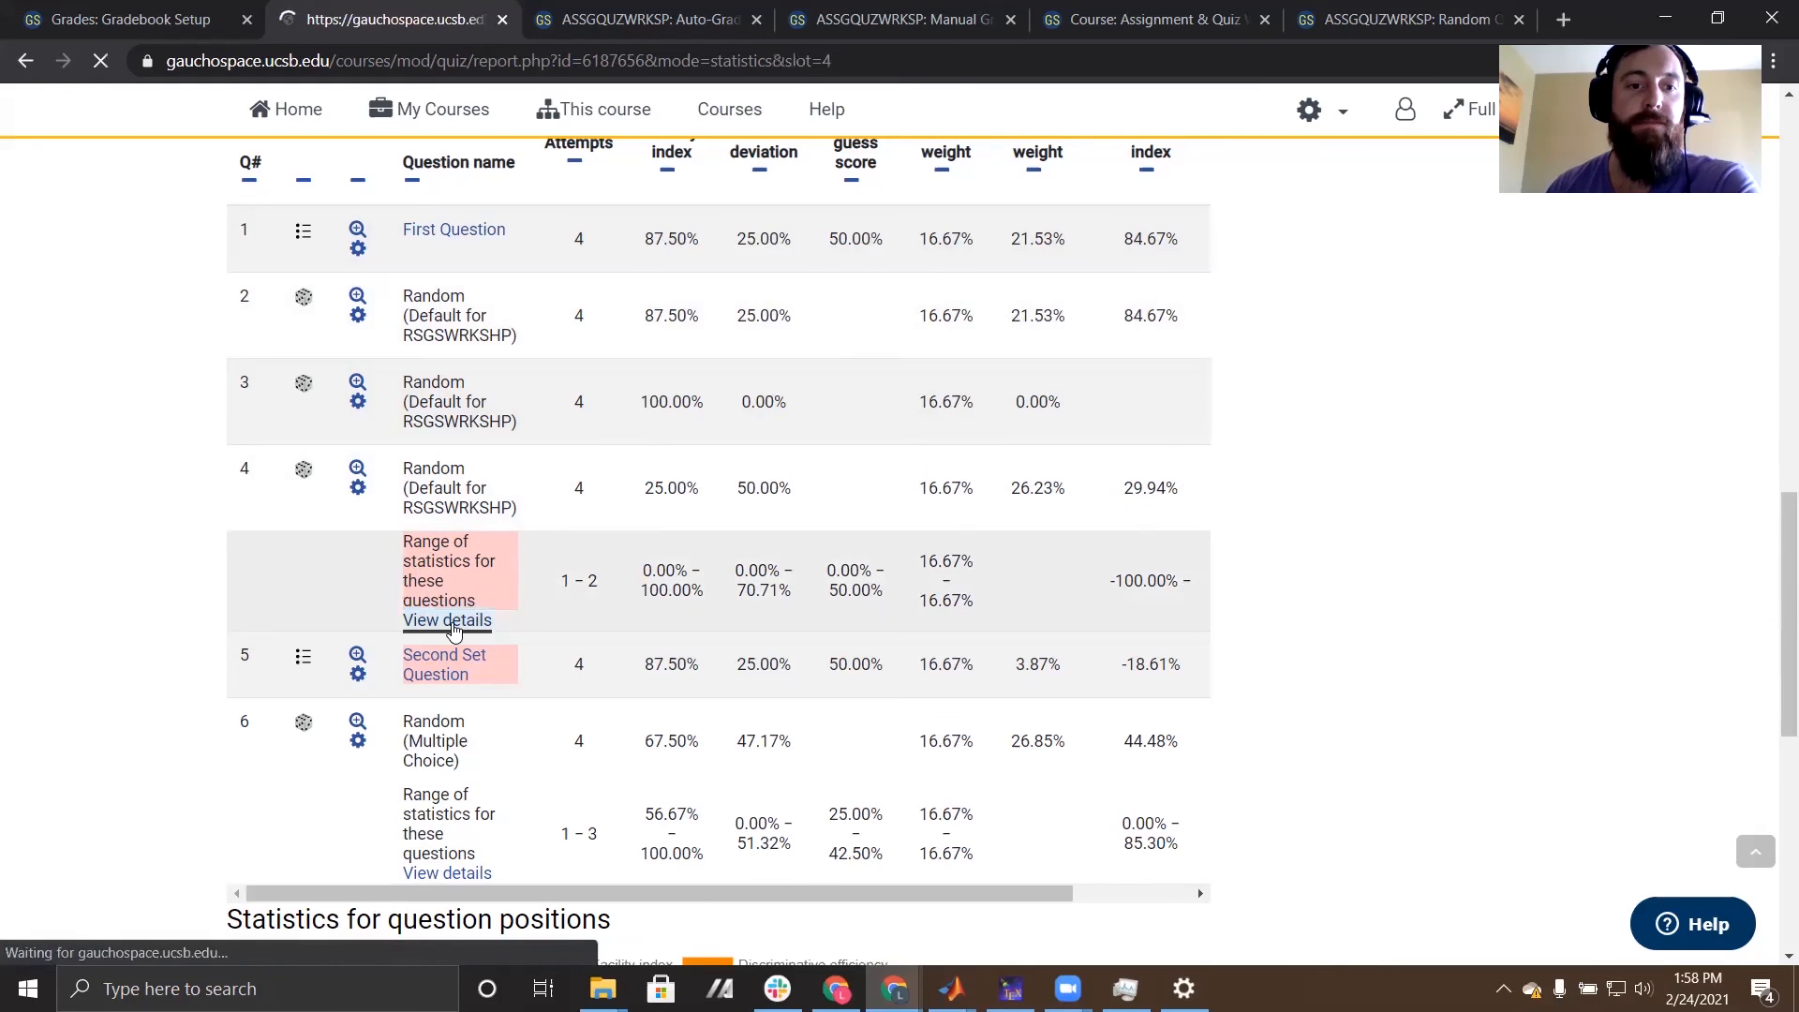
{"action": "scroll", "coordinate": [877, 639], "scroll_direction": "down", "scroll_amount": 7}
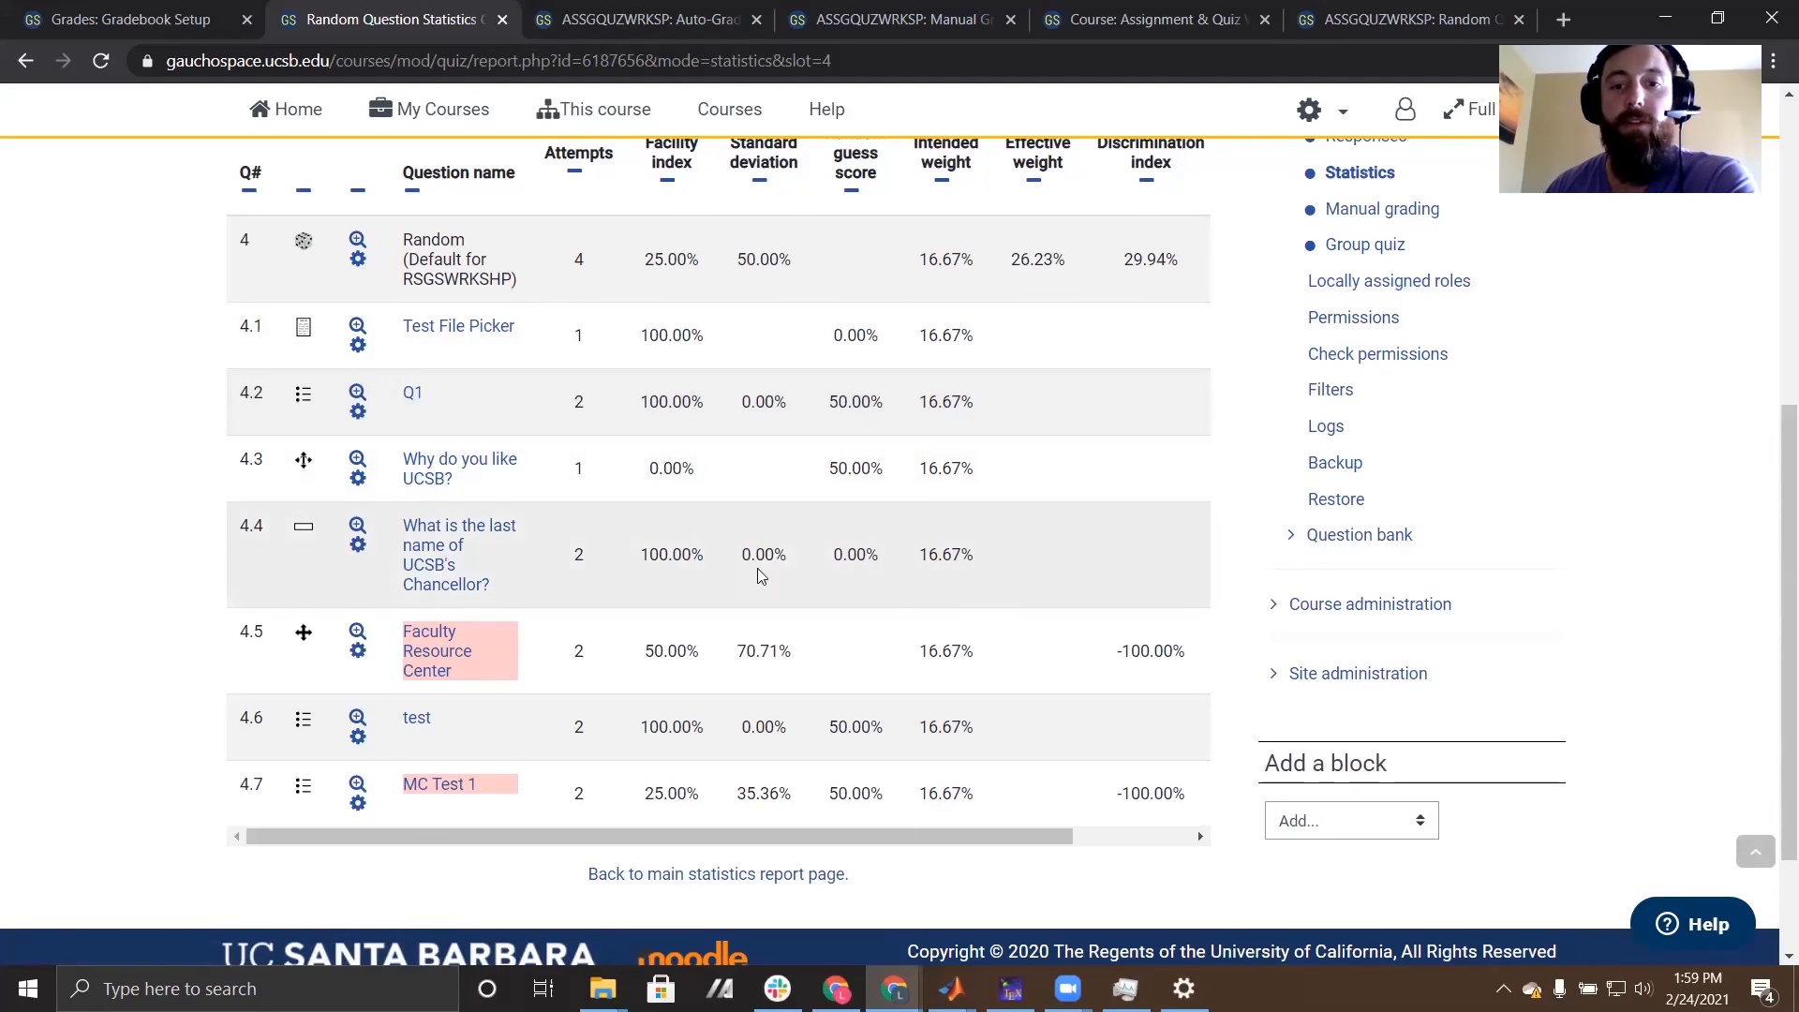
{"action": "scroll", "coordinate": [846, 587], "scroll_direction": "down", "scroll_amount": 1}
{"action": "scroll", "coordinate": [846, 586], "scroll_direction": "up", "scroll_amount": 7}
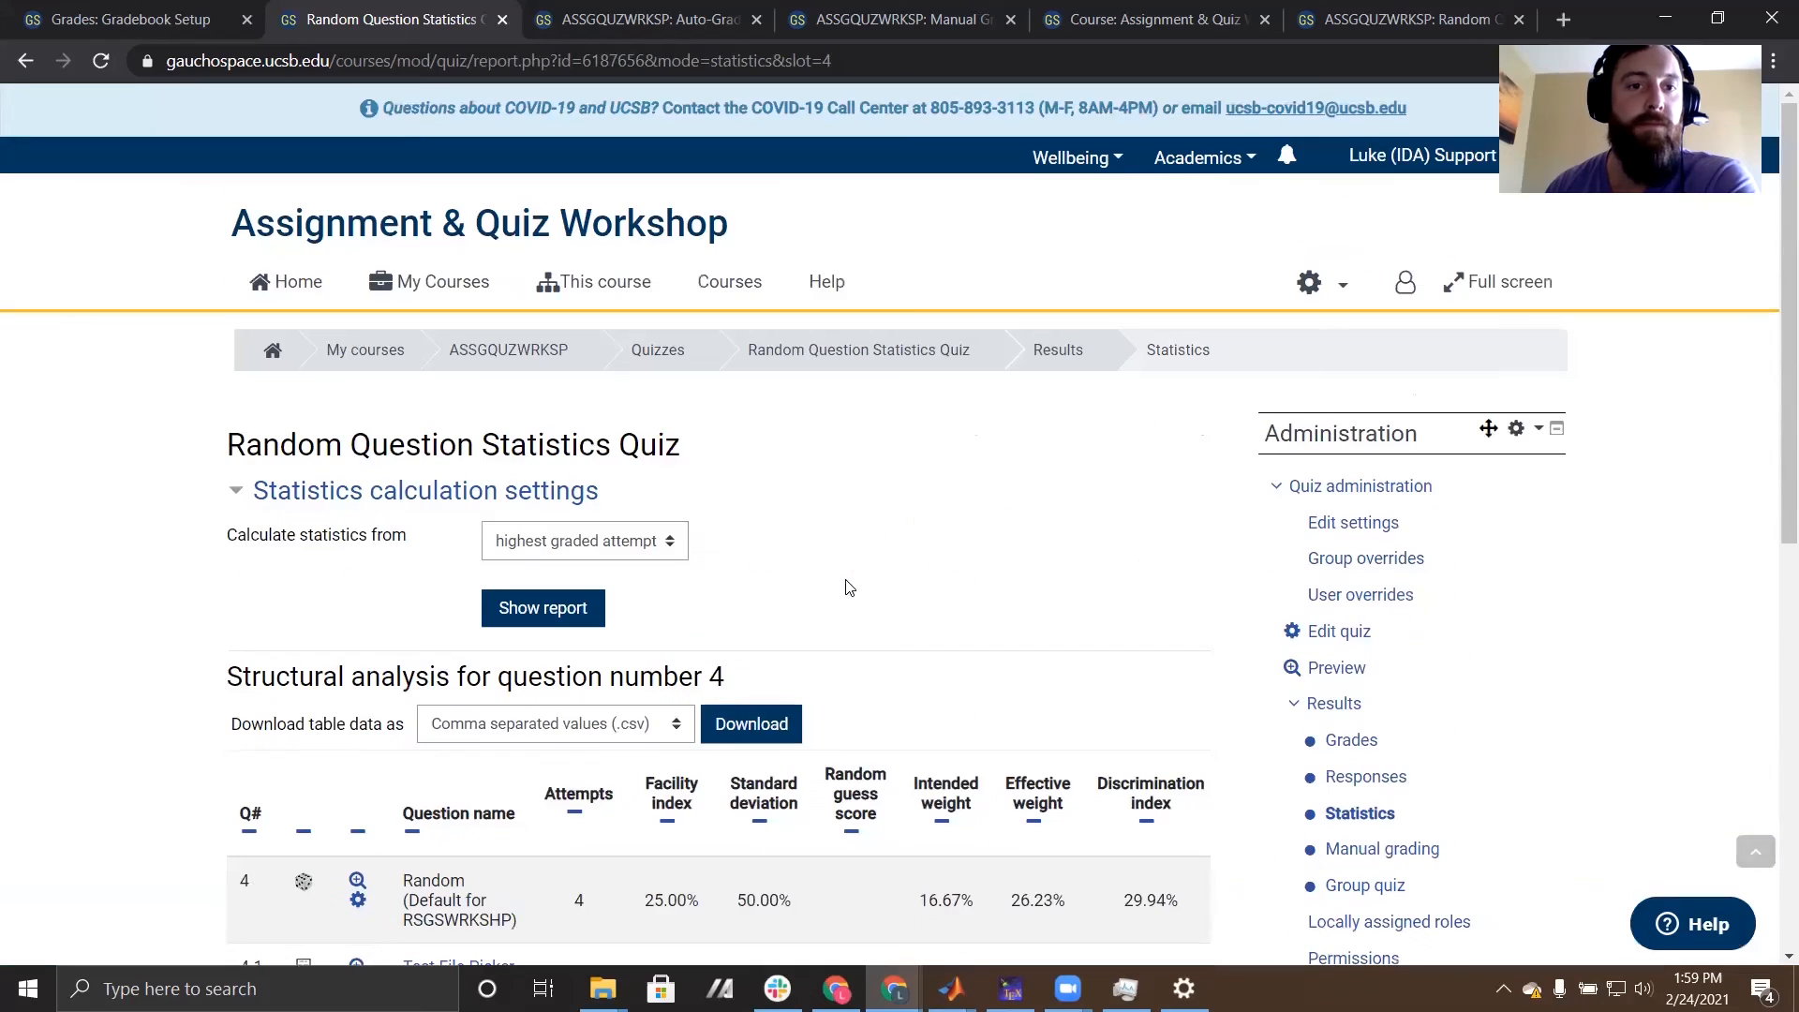